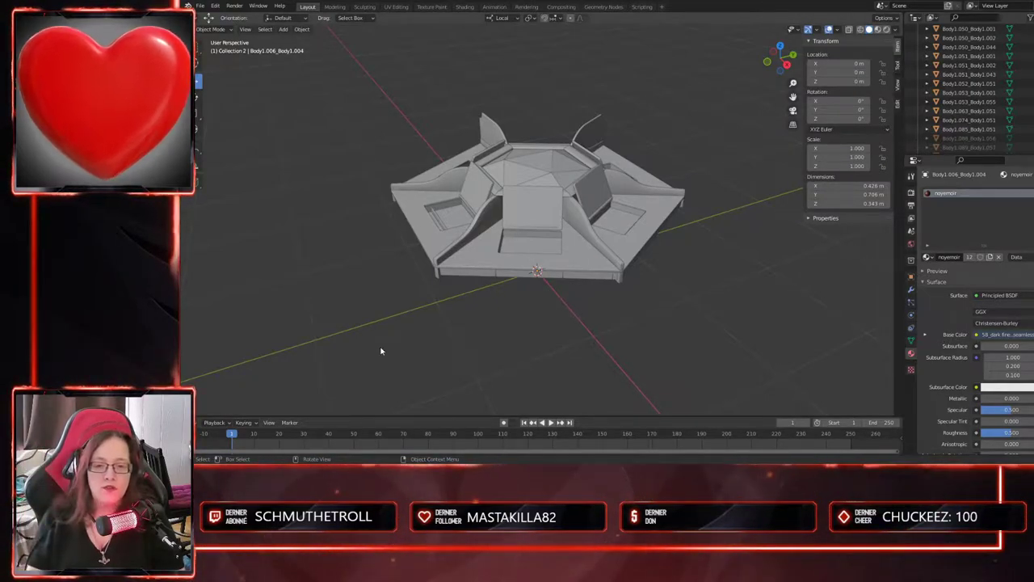
- Examine the hexagonal game table model from above, from the side and in see-through display
middle_drag(572, 323, 517, 386)
scroll(568, 307, up, 2)
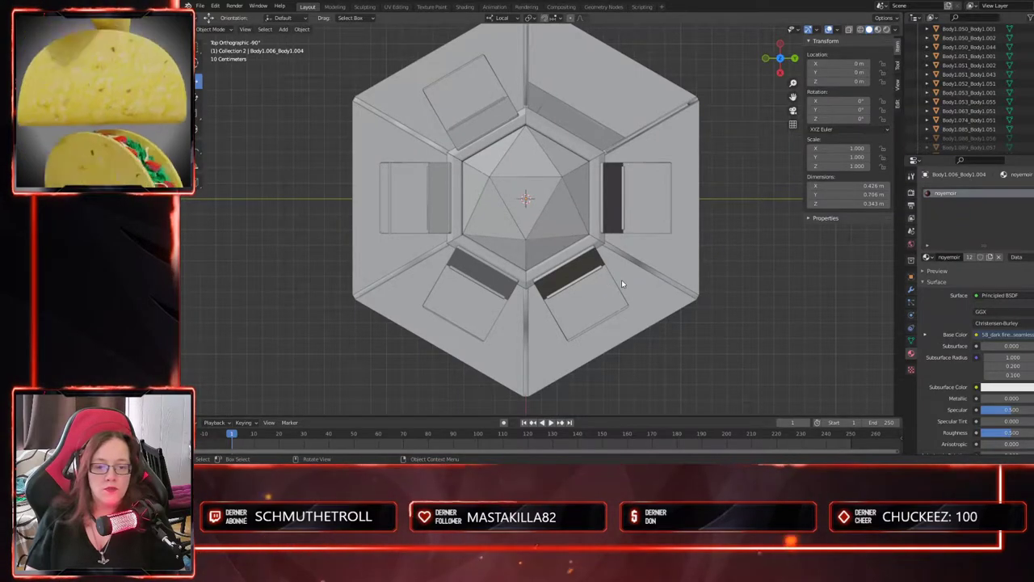
key(Tab)
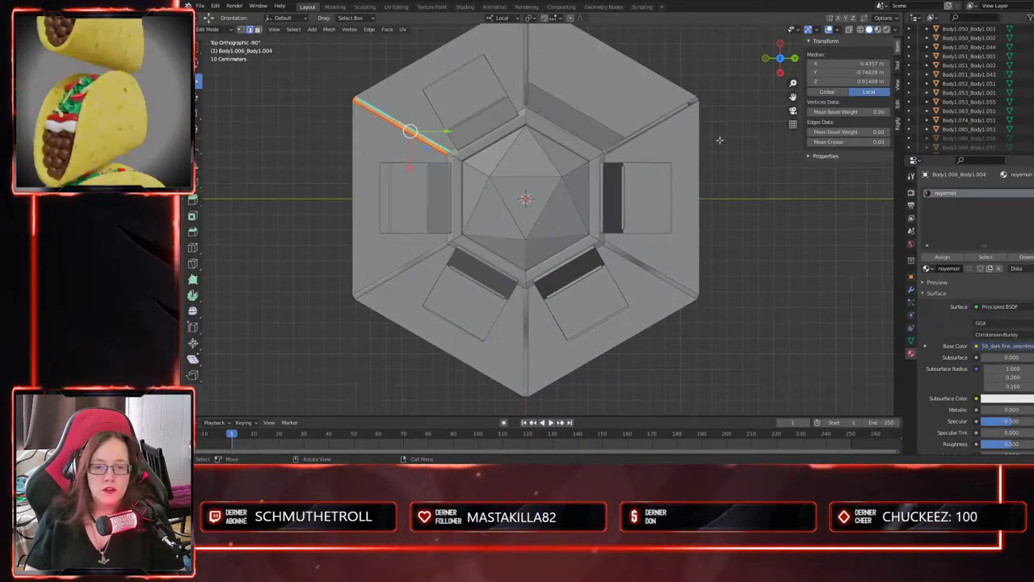
key(Tab)
click(849, 30)
scroll(652, 234, down, 2)
middle_drag(621, 293, 667, 152)
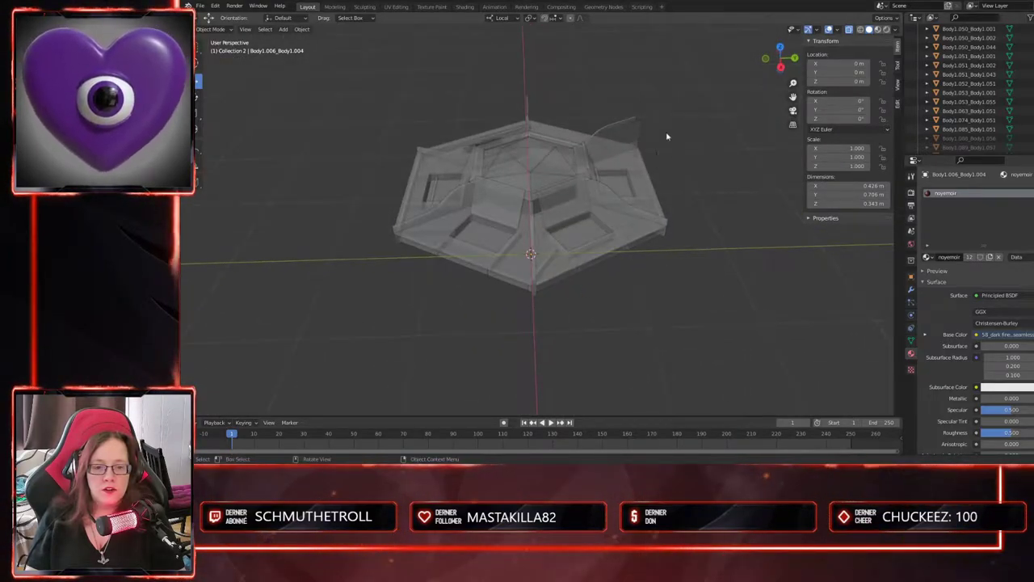
middle_drag(599, 329, 526, 317)
middle_drag(531, 262, 530, 290)
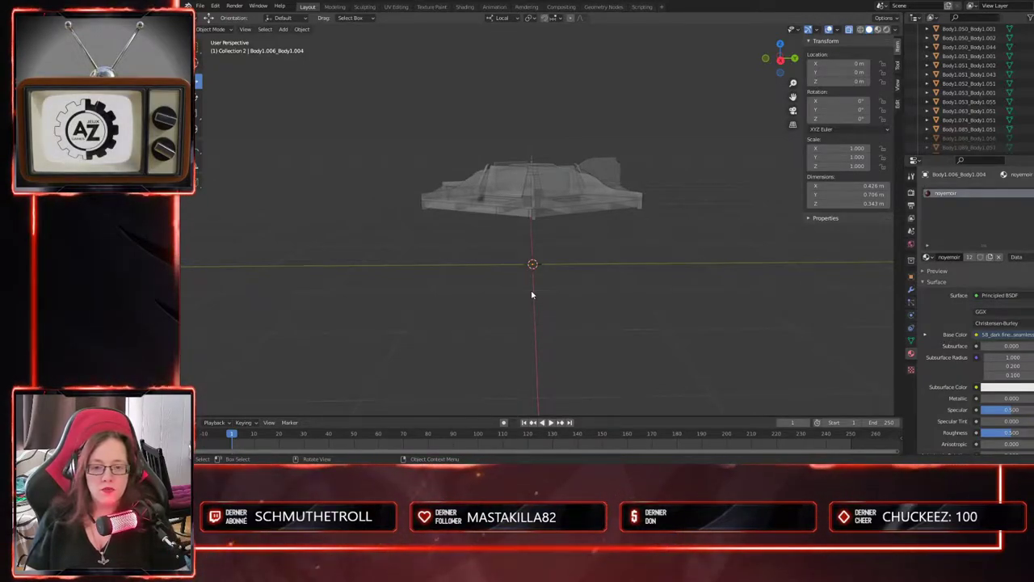
middle_drag(533, 230, 533, 316)
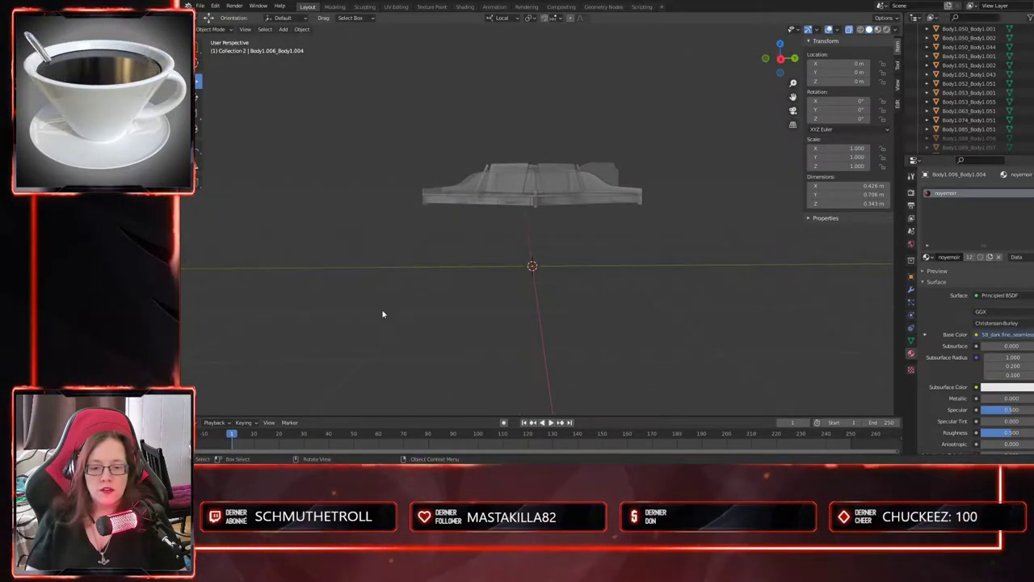
middle_drag(602, 296, 502, 280)
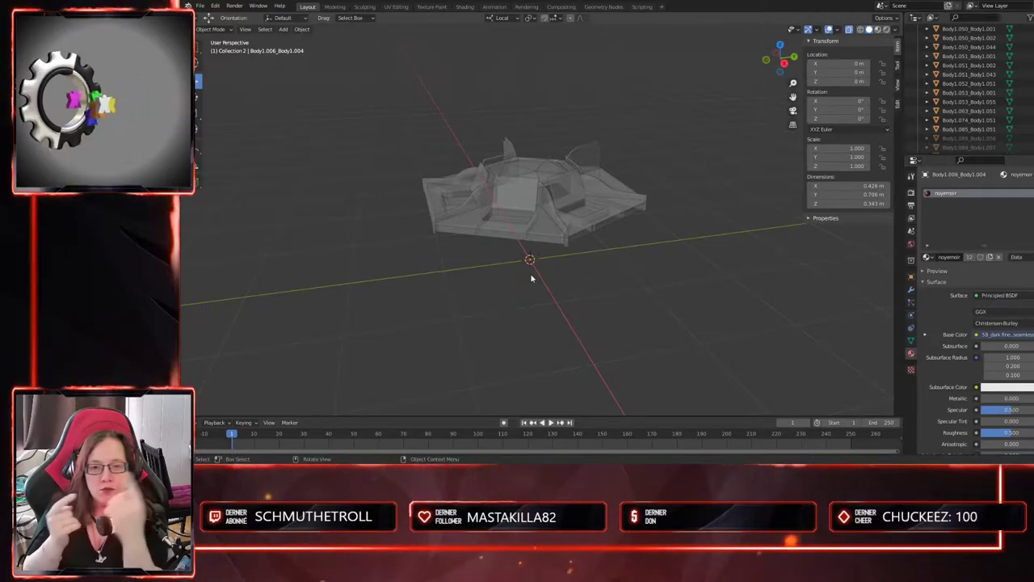
middle_drag(524, 288, 537, 318)
scroll(535, 313, up, 2)
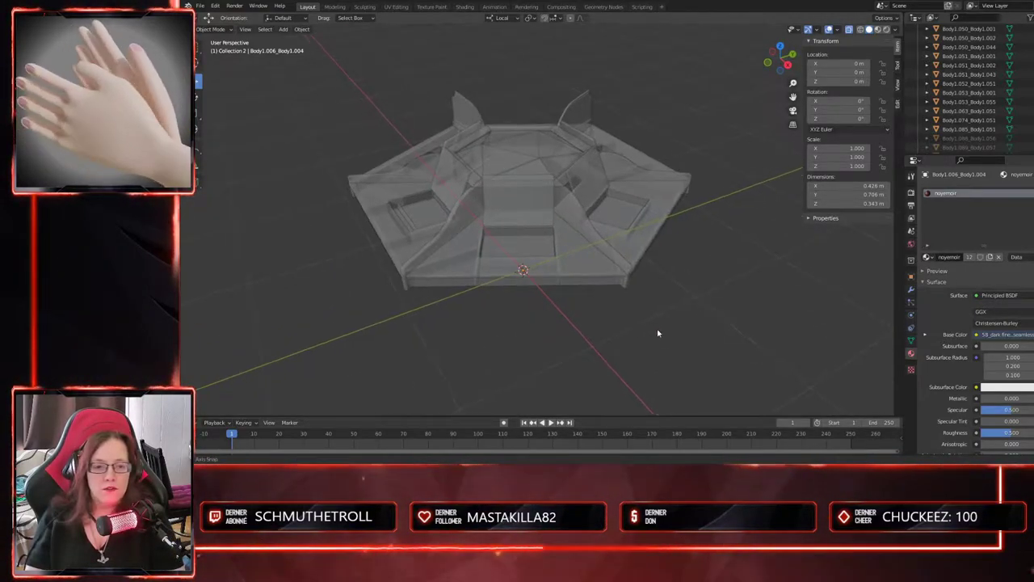
middle_drag(660, 330, 755, 154)
click(849, 29)
scroll(614, 258, down, 6)
scroll(602, 250, up, 3)
scroll(603, 250, up, 3)
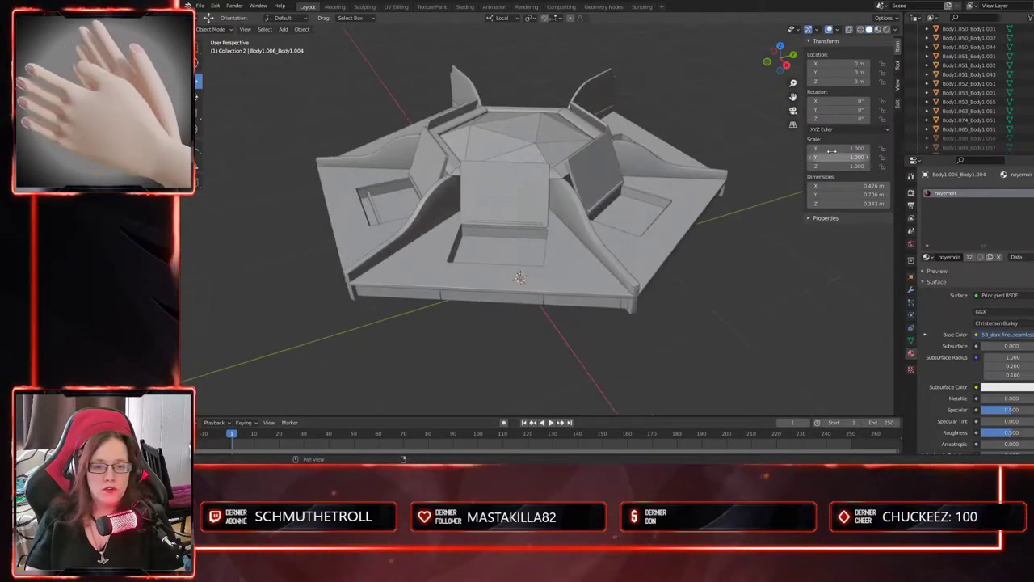
- Unhide the hexagonal plate Body1.088_Body1.056 and frame it in the view together with the assembly below
click(1028, 139)
scroll(642, 296, down, 3)
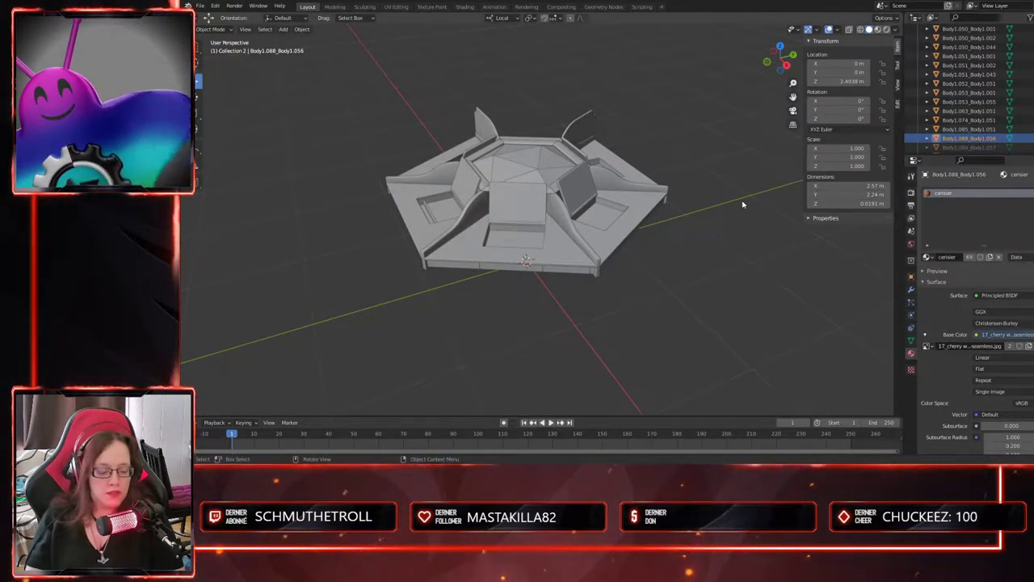
key(KP_Decimal)
middle_drag(572, 354, 599, 365)
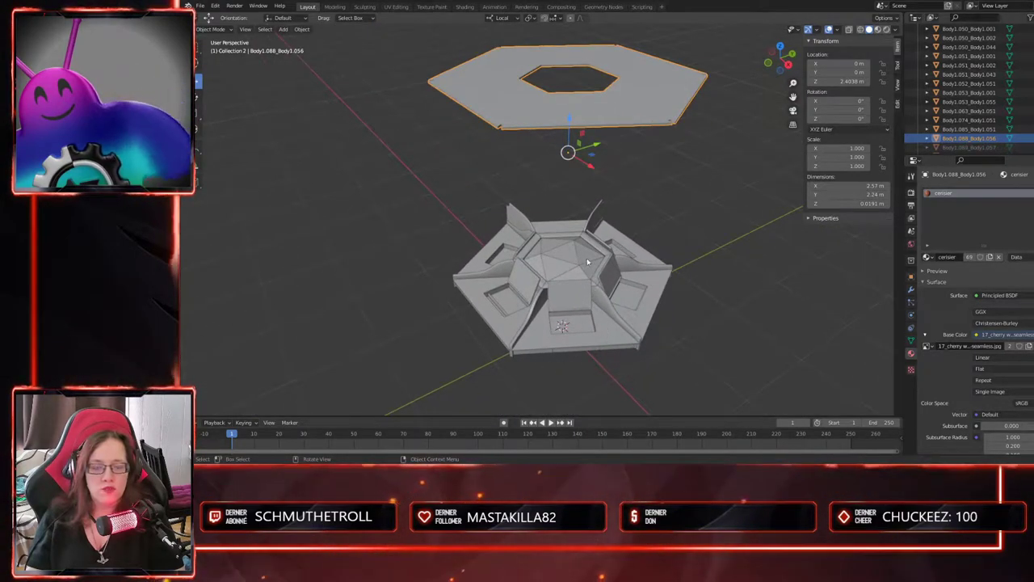
shift+middle_drag(636, 230, 607, 253)
middle_drag(535, 387, 466, 317)
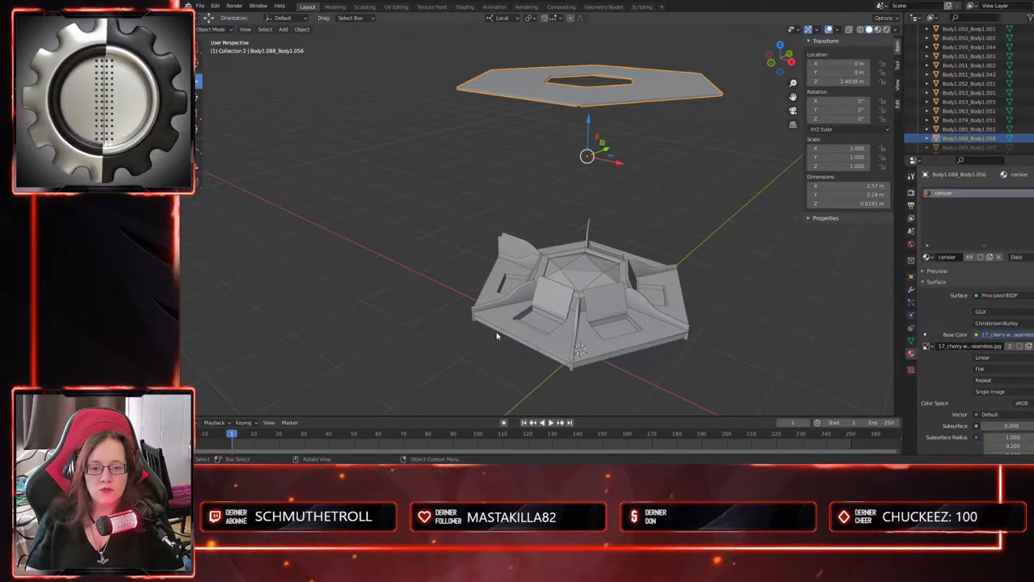
- Compare the hexagonal base panel of the lower assembly with the floating plate above it
click(501, 337)
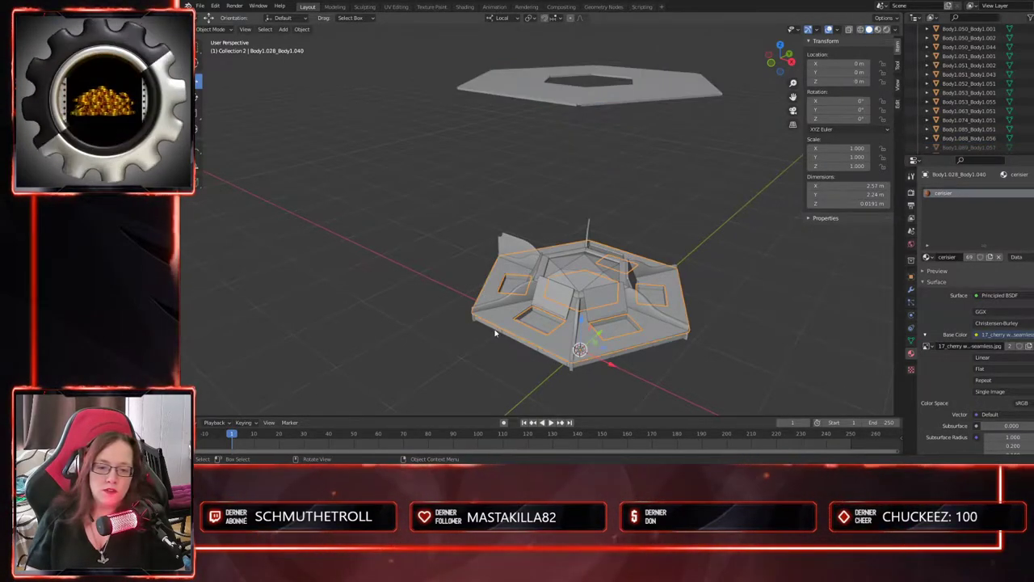
click(505, 336)
click(508, 338)
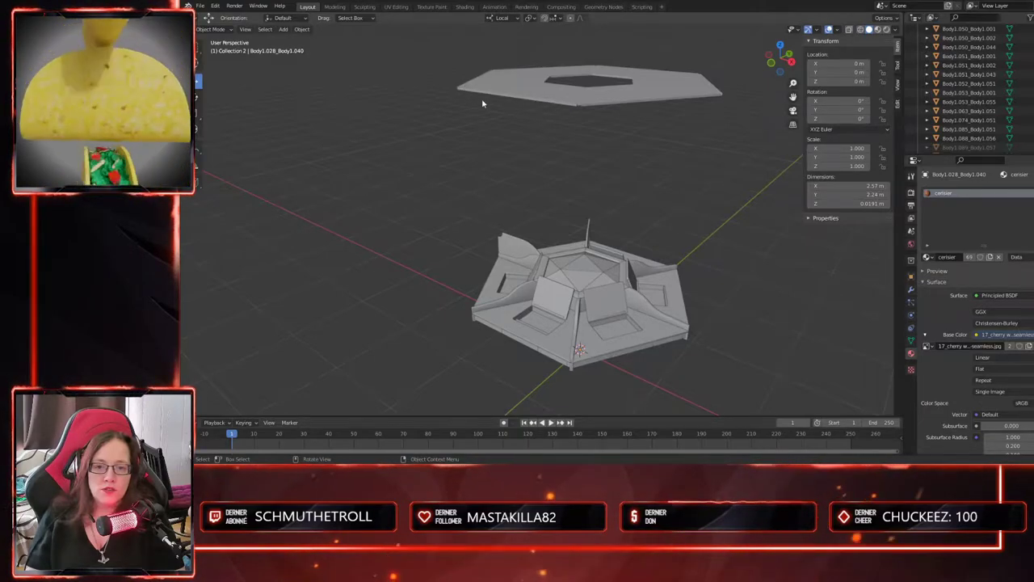
middle_drag(652, 161, 542, 223)
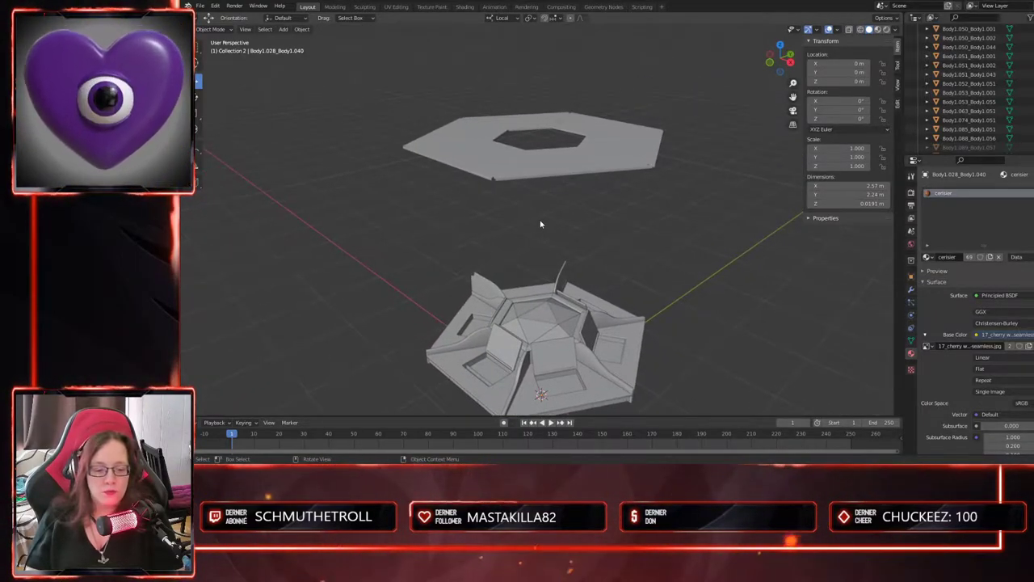
- Edit the floating hexagonal plate's mesh and dissolve the crossing edges on the inner wall of its corner notch at positive X, negative Y
click(521, 186)
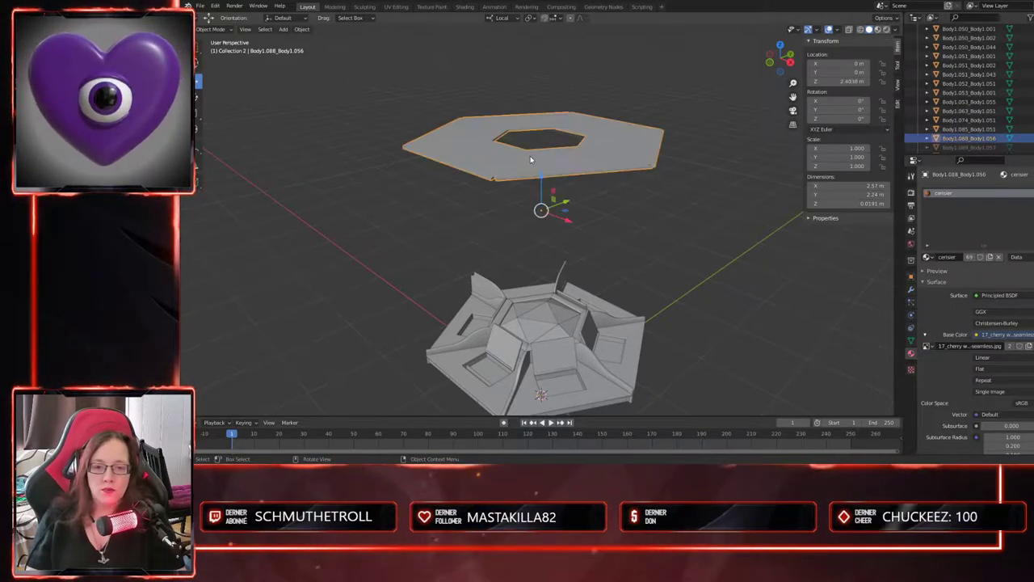
key(Tab)
middle_drag(523, 191, 570, 242)
scroll(525, 195, up, 4)
middle_drag(452, 246, 562, 249)
scroll(518, 249, down, 4)
scroll(558, 203, up, 2)
scroll(561, 266, up, 1)
middle_drag(549, 299, 557, 252)
click(553, 204)
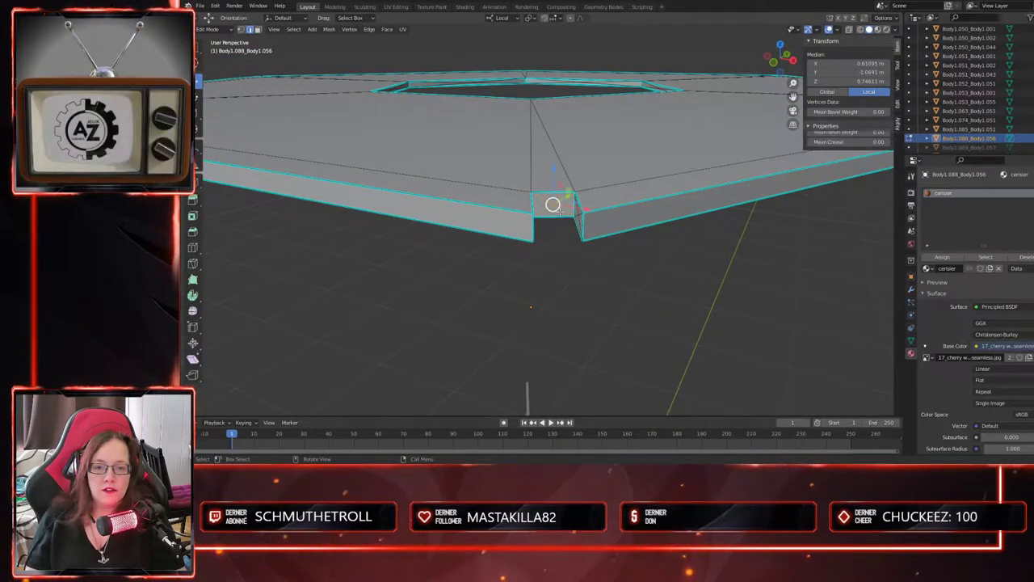
key(x)
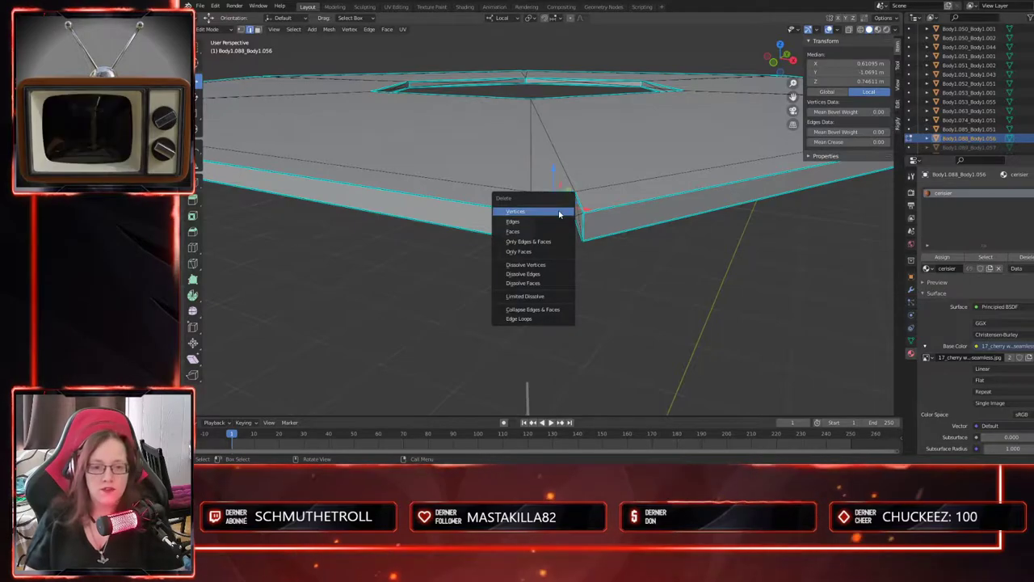
click(525, 274)
- Dissolve the crossing edges on both side walls of the plate's notch at the positive X, negative Y corner
middle_drag(529, 274, 425, 266)
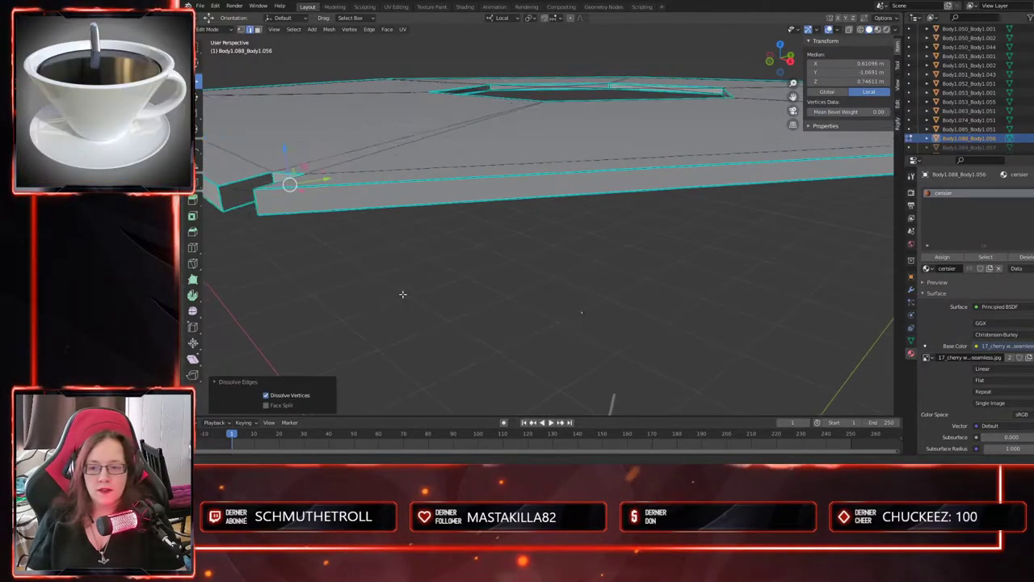
click(410, 199)
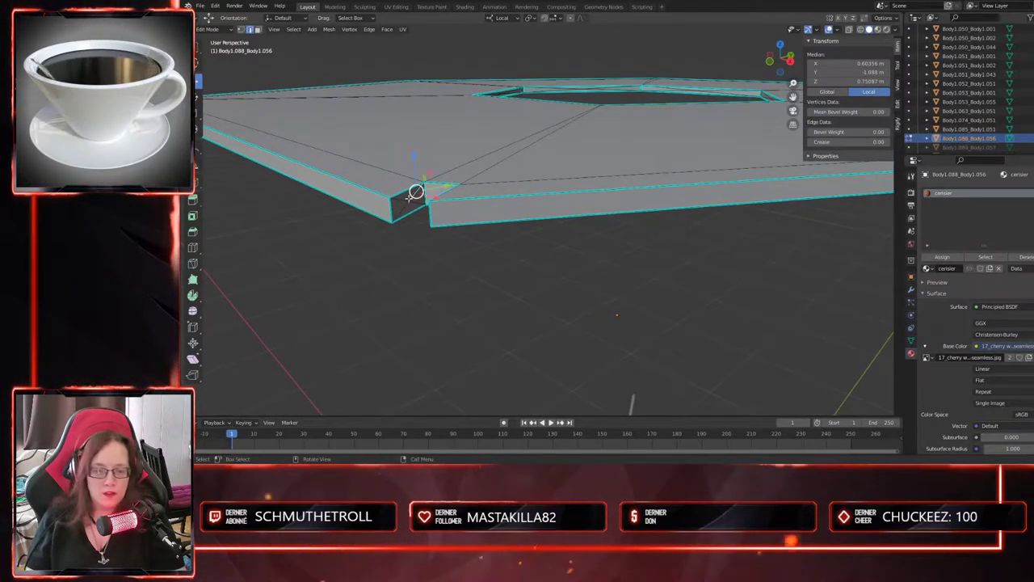
scroll(409, 199, up, 2)
scroll(409, 198, up, 3)
middle_drag(409, 198, 565, 273)
click(500, 263)
key(x)
click(529, 279)
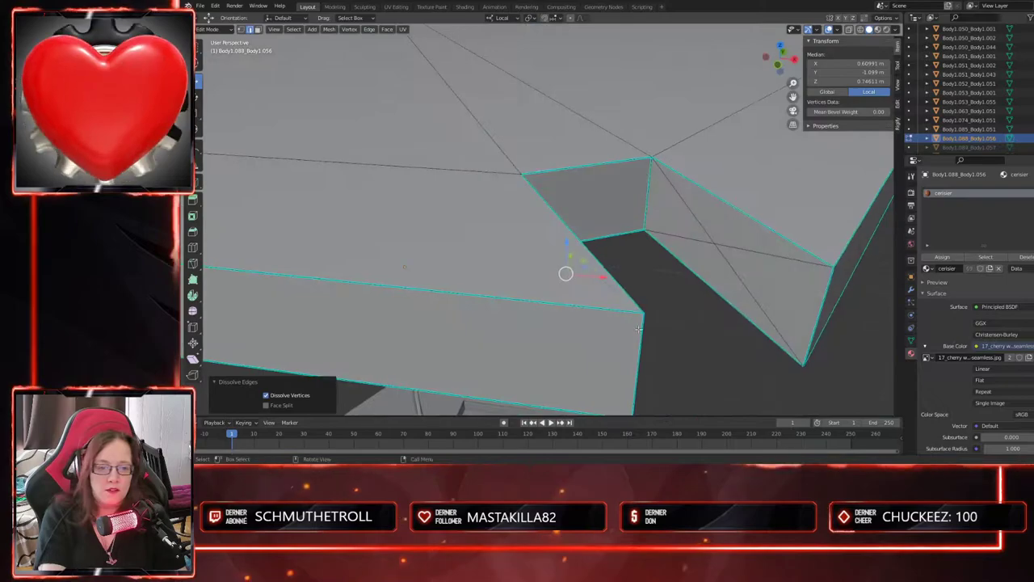
click(716, 239)
key(x)
click(718, 271)
- Dissolve the crossing edges on the inner wall of the plate's notch at the negative X, negative Y corner
middle_drag(718, 270, 532, 267)
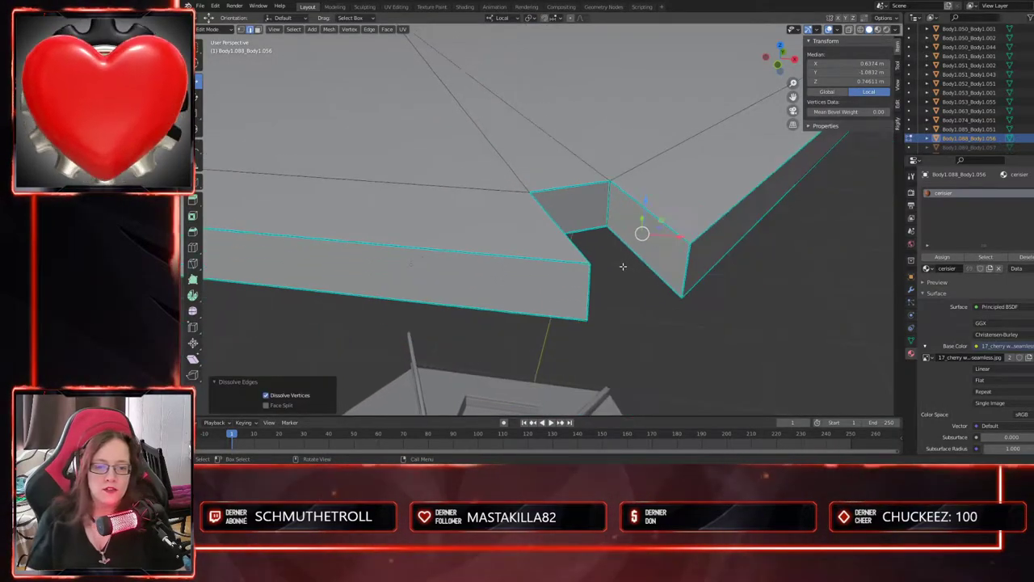
scroll(532, 267, down, 2)
shift+middle_drag(411, 286, 526, 331)
middle_drag(651, 323, 682, 319)
click(615, 246)
key(KP_Decimal)
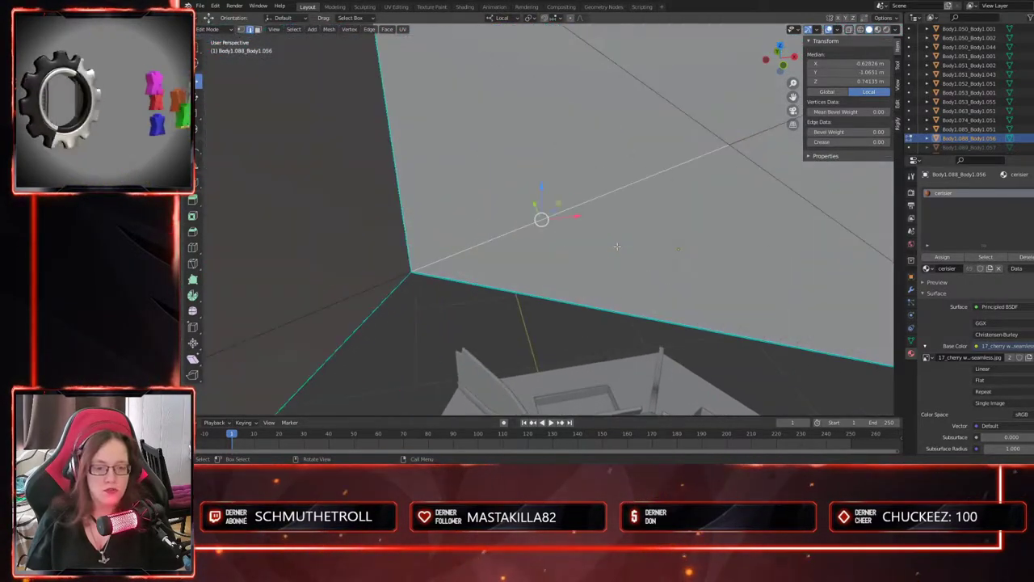
scroll(623, 271, down, 7)
middle_drag(602, 271, 622, 252)
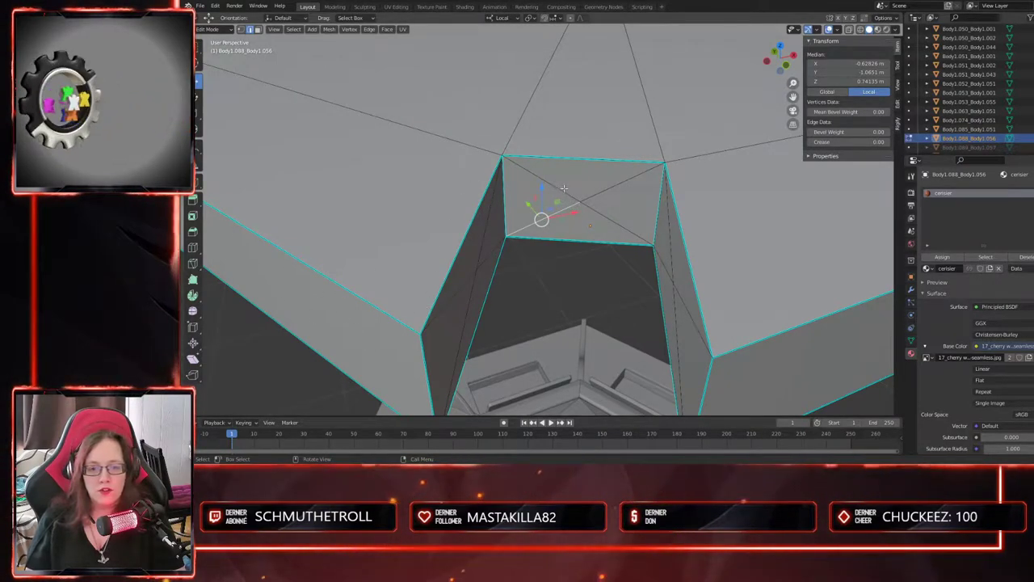
drag(593, 208, 595, 209)
key(x)
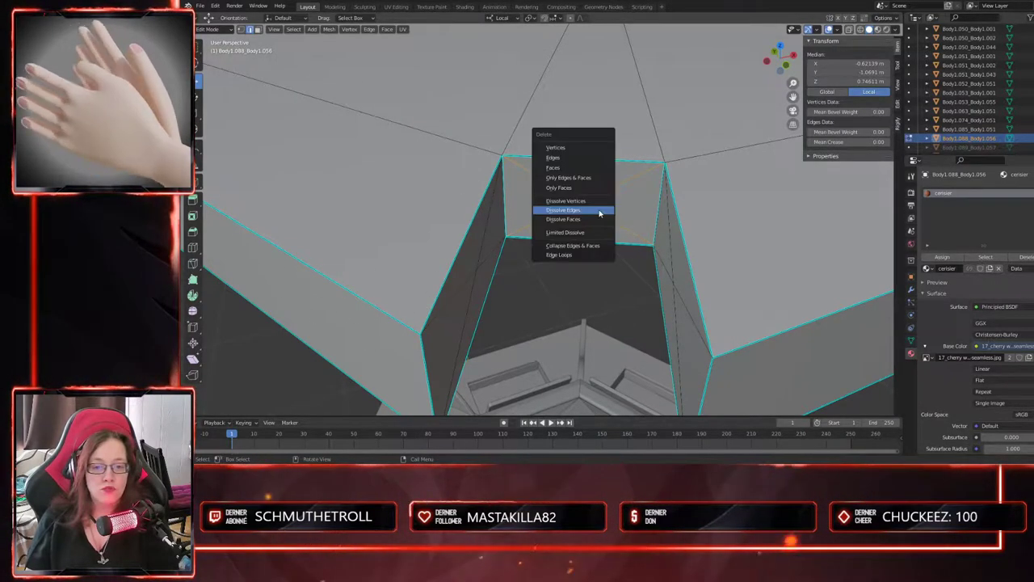
click(599, 214)
- Dissolve the crossing edges on both side walls of the plate's notch at the negative X, negative Y corner
middle_drag(600, 213, 445, 250)
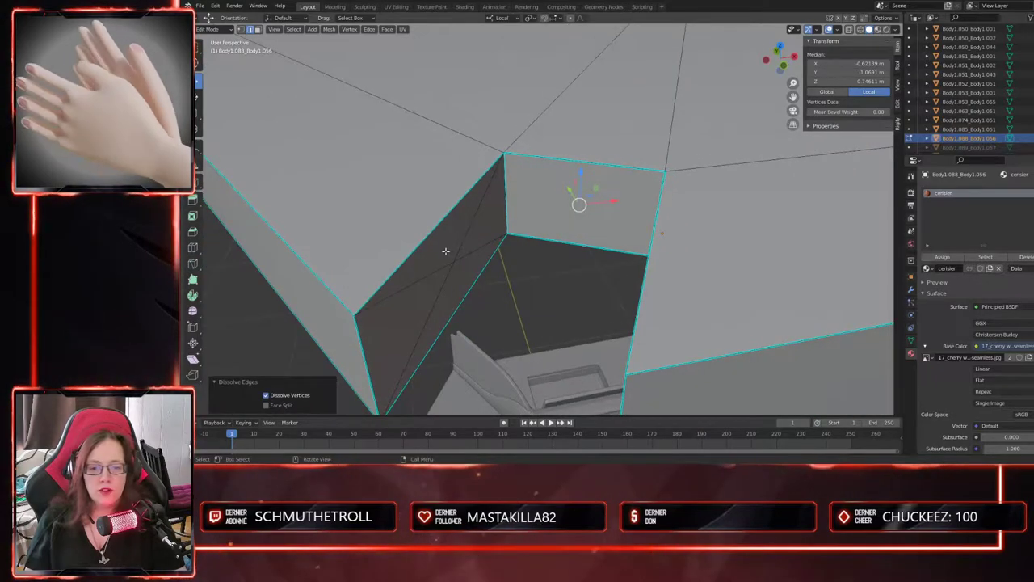
click(461, 264)
key(x)
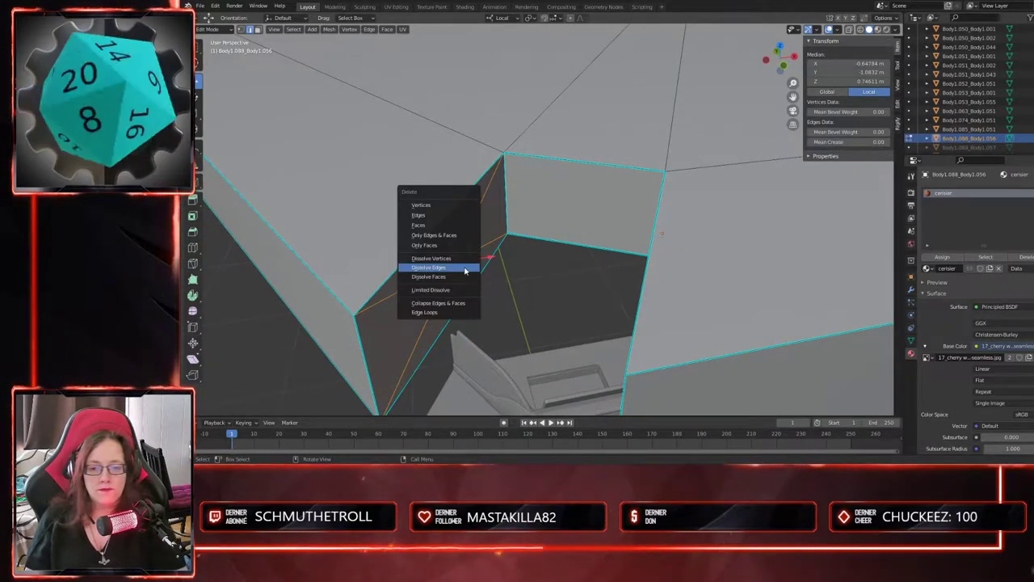
click(463, 268)
middle_drag(514, 295, 508, 274)
click(708, 271)
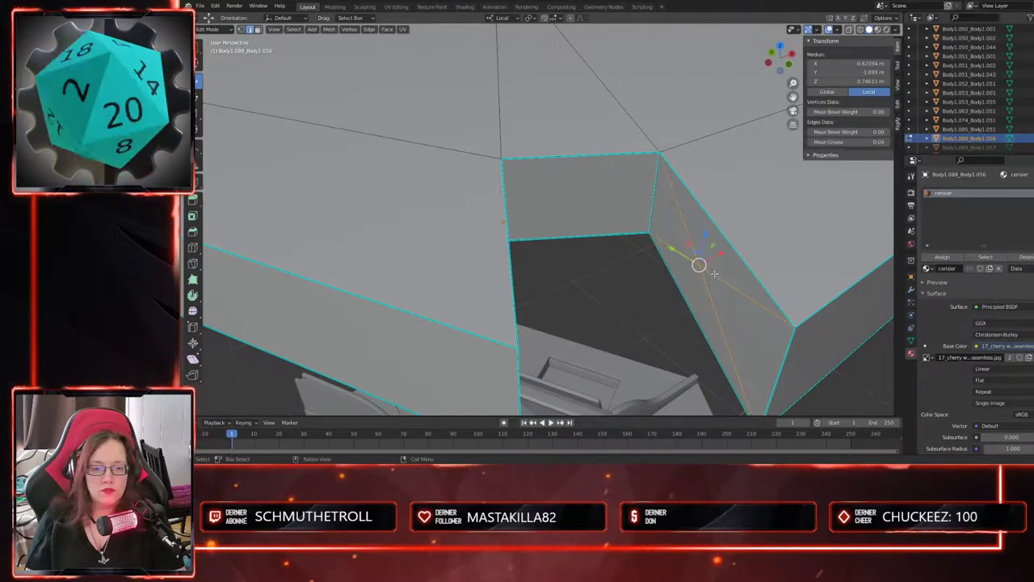
key(x)
click(699, 270)
- Dissolve the crossing edges on the inner wall of the plate's notch at the corner on the negative X axis
middle_drag(699, 270, 369, 259)
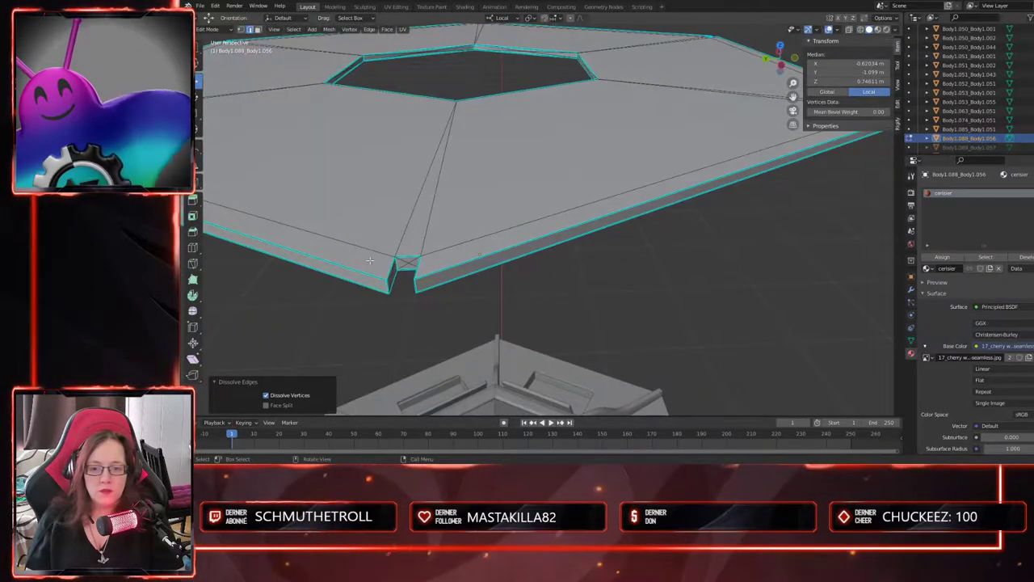
click(411, 261)
key(KP_Decimal)
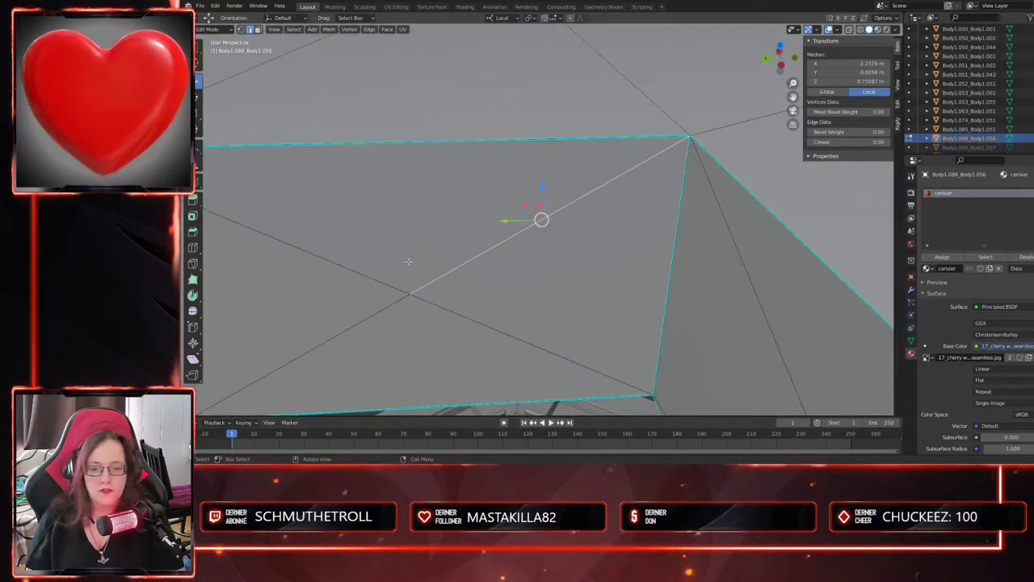
scroll(445, 258, down, 6)
scroll(986, 121, down, 3)
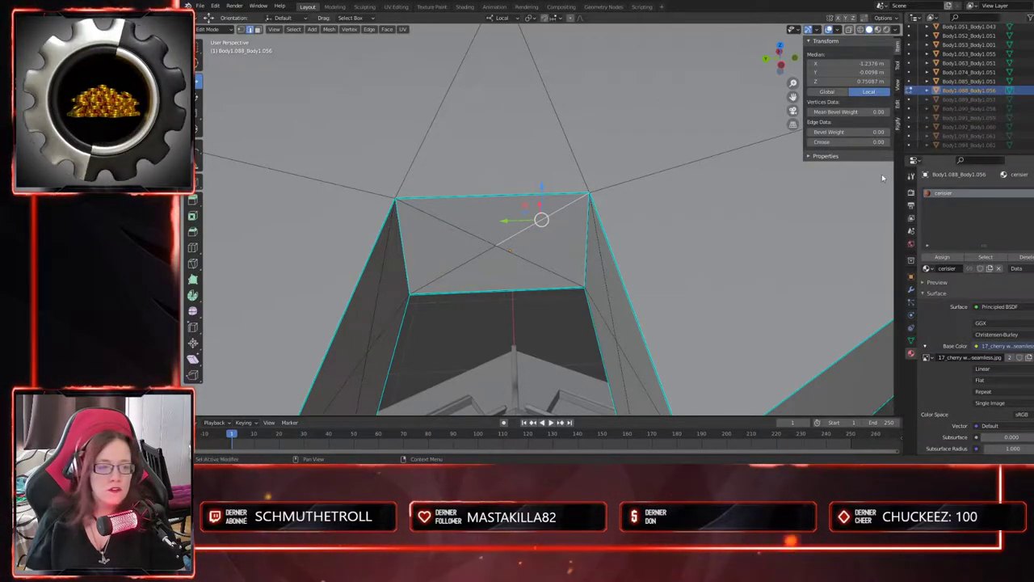
scroll(507, 237, down, 1)
shift+click(487, 229)
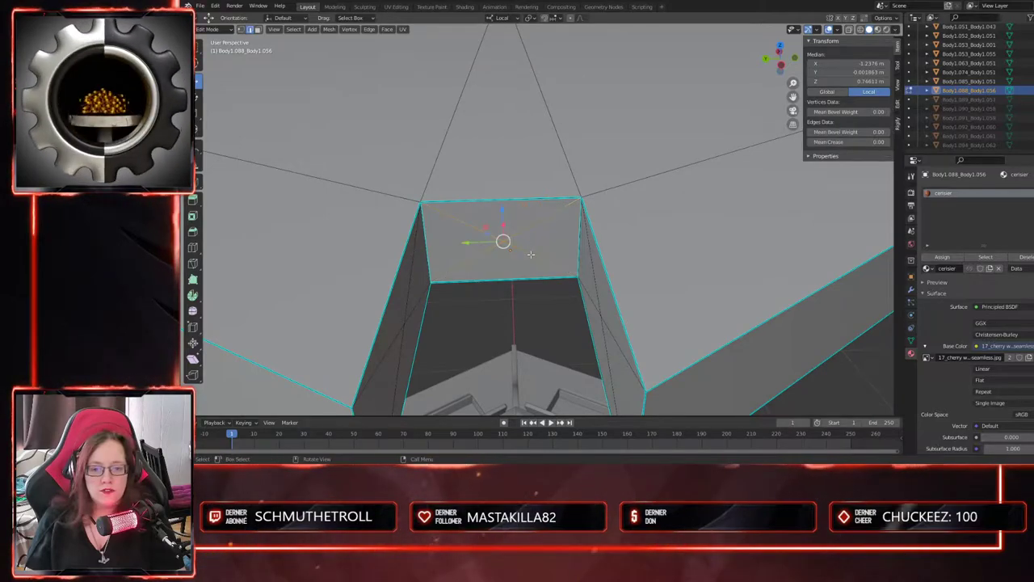
key(x)
click(531, 259)
- Dissolve the crossing edges on both side walls of the plate's notch at the corner on the negative X axis
middle_drag(533, 285, 420, 261)
drag(339, 265, 375, 287)
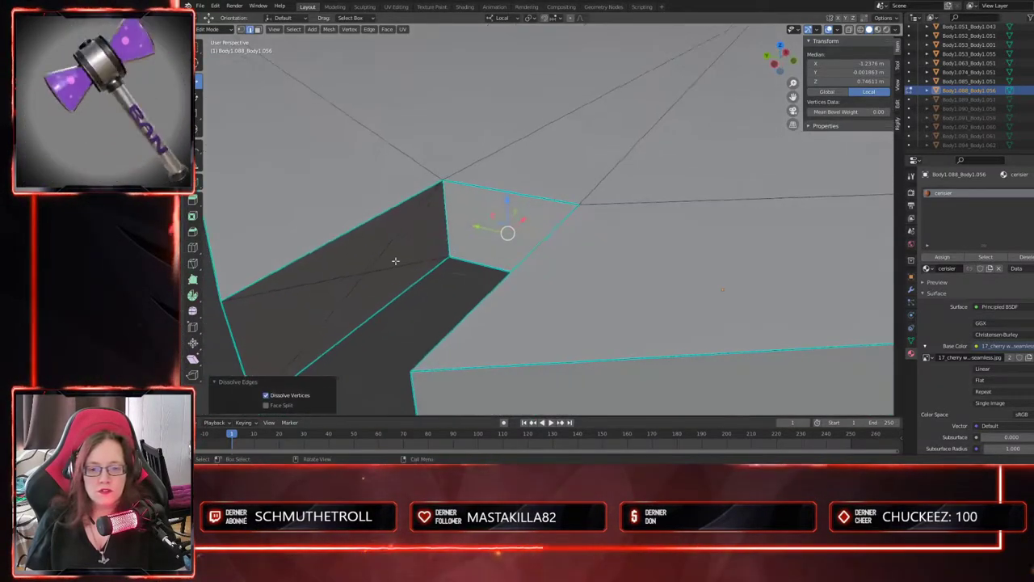
key(x)
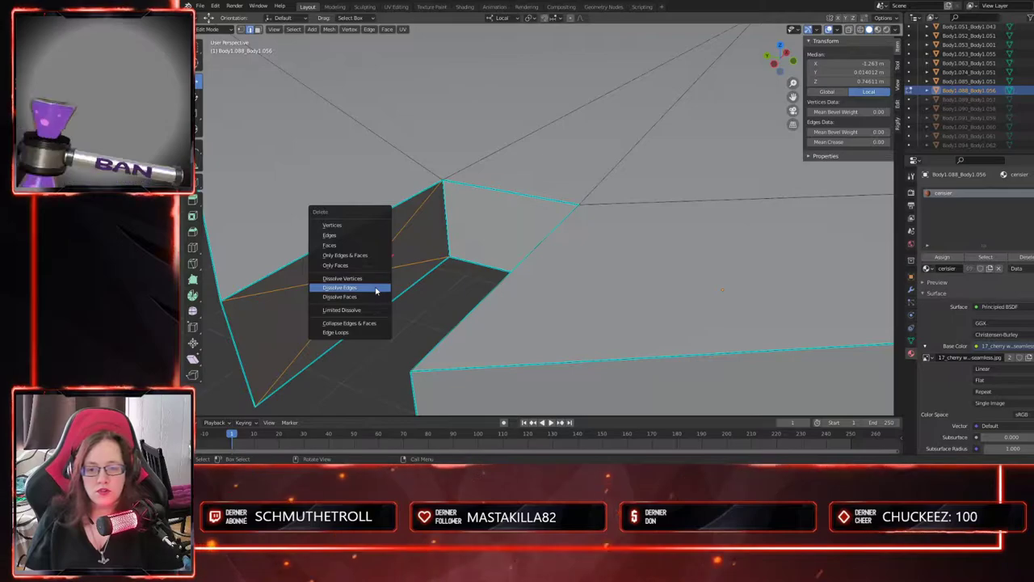
click(378, 287)
middle_drag(406, 293, 493, 307)
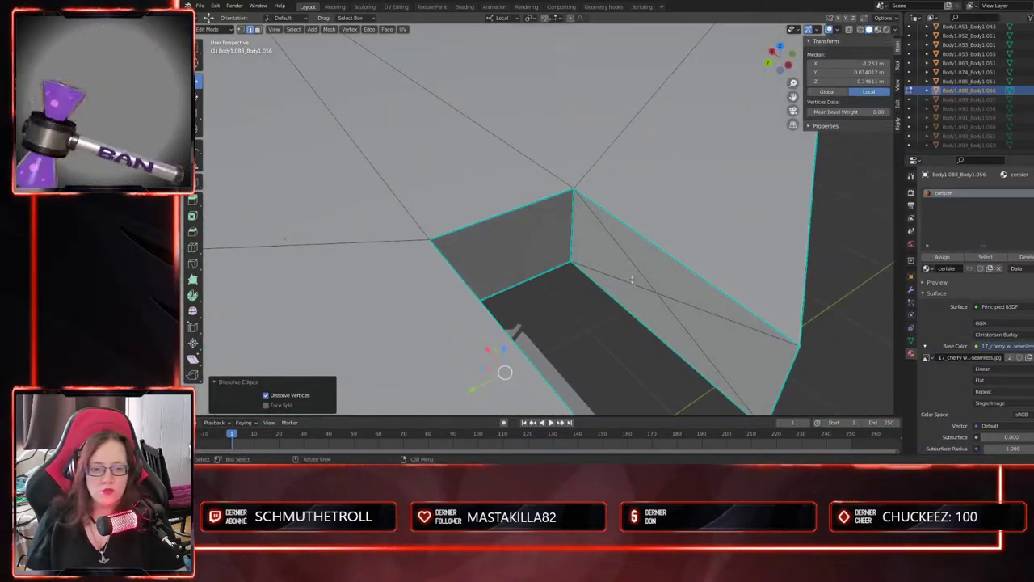
shift+drag(676, 306, 676, 307)
key(x)
click(674, 301)
middle_drag(674, 302, 629, 350)
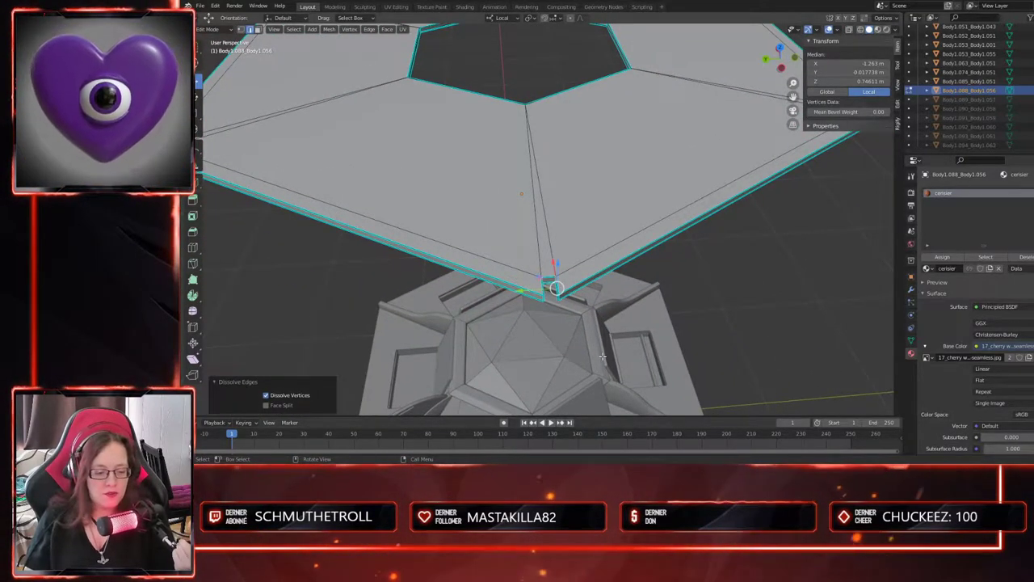
- Dissolve the crossing edges on the inner wall of the plate's notch at the negative X, positive Y corner
middle_drag(566, 328, 499, 300)
middle_drag(395, 275, 546, 355)
scroll(537, 349, up, 3)
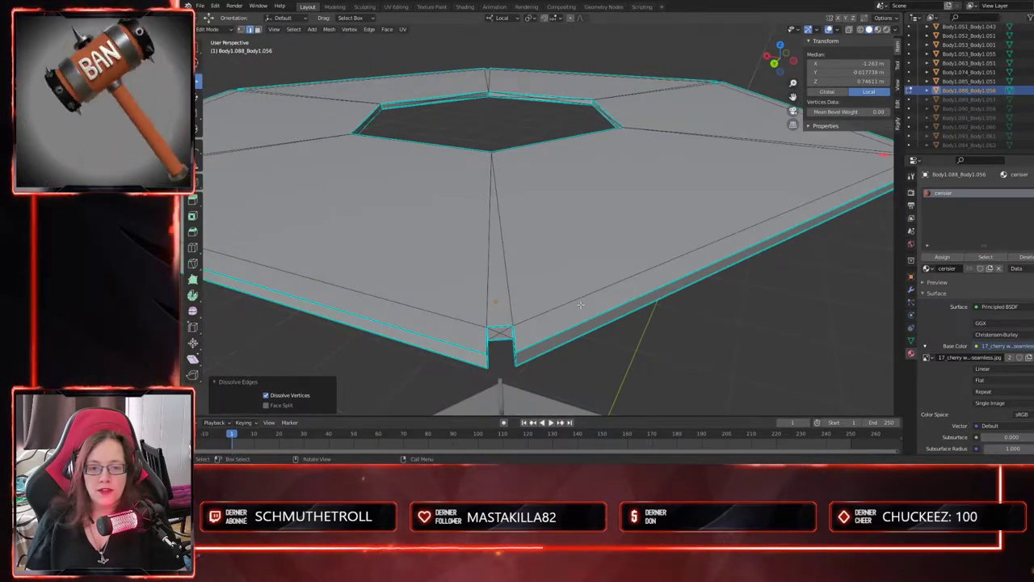
scroll(485, 194, down, 4)
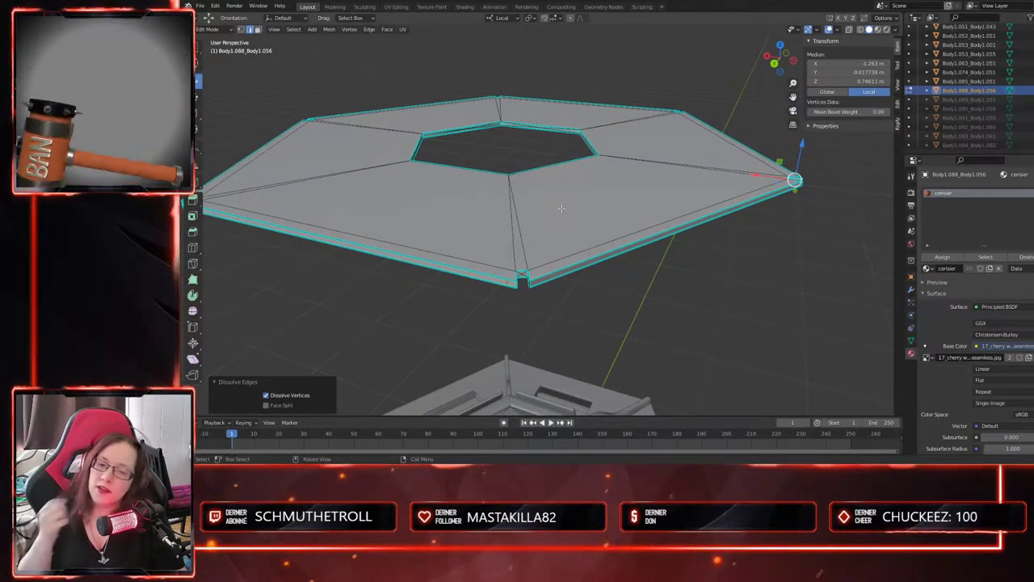
middle_drag(691, 262, 540, 277)
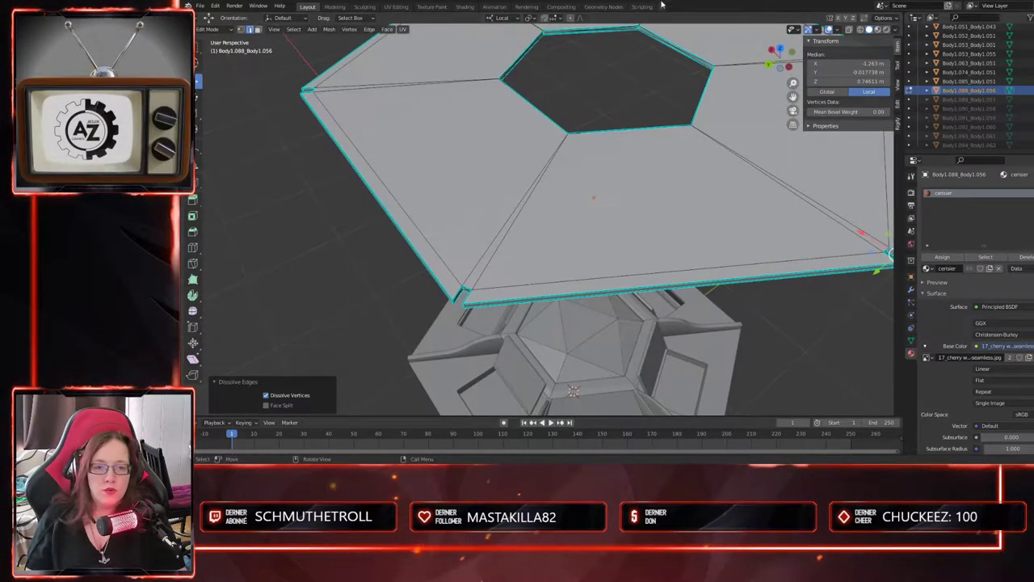
middle_drag(503, 332, 541, 294)
scroll(510, 318, up, 3)
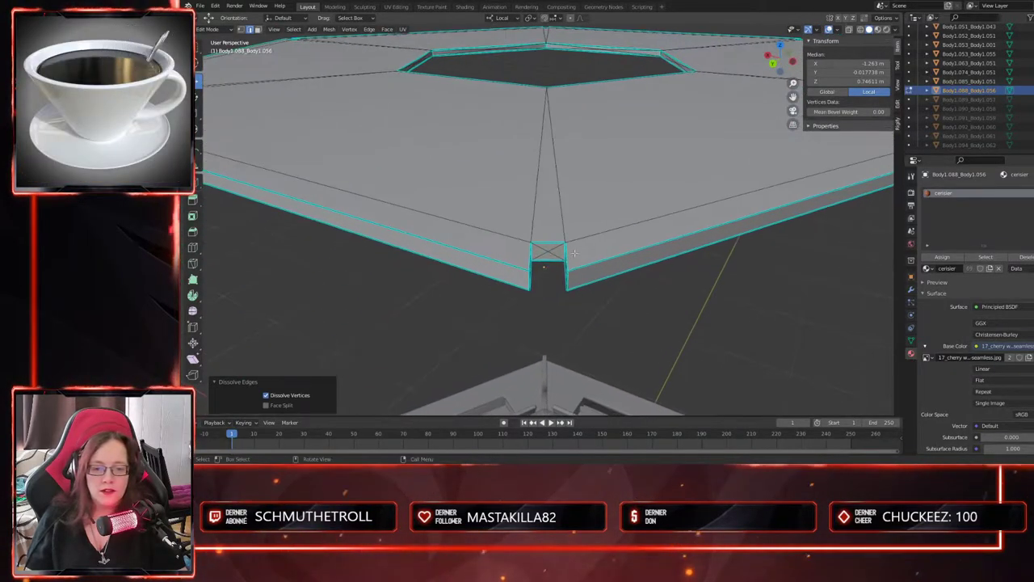
scroll(554, 285, up, 3)
click(577, 328)
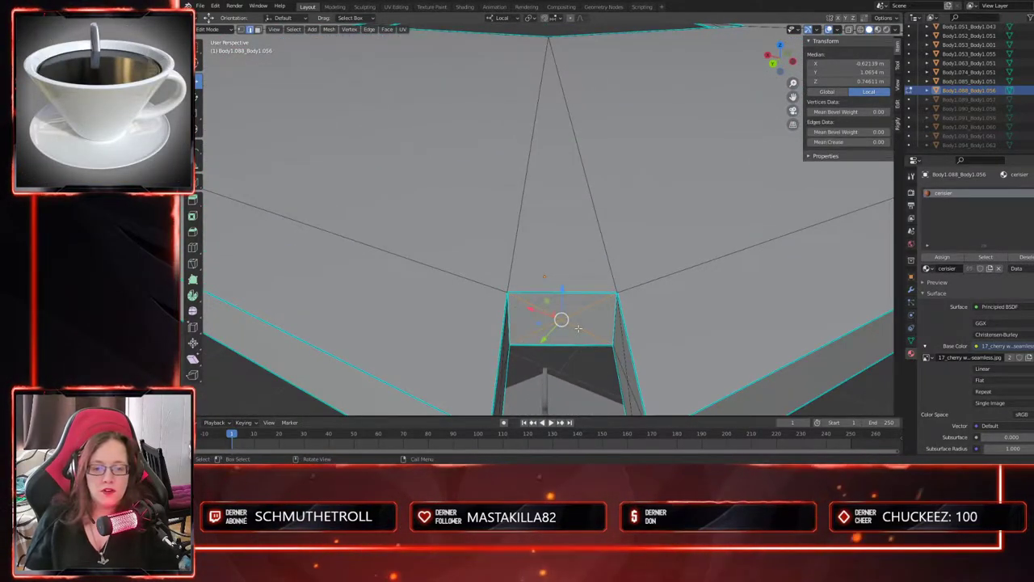
key(x)
click(577, 327)
- Dissolve the crossing edges on both side walls of the plate's notch at the negative X, positive Y corner
middle_drag(578, 327, 631, 315)
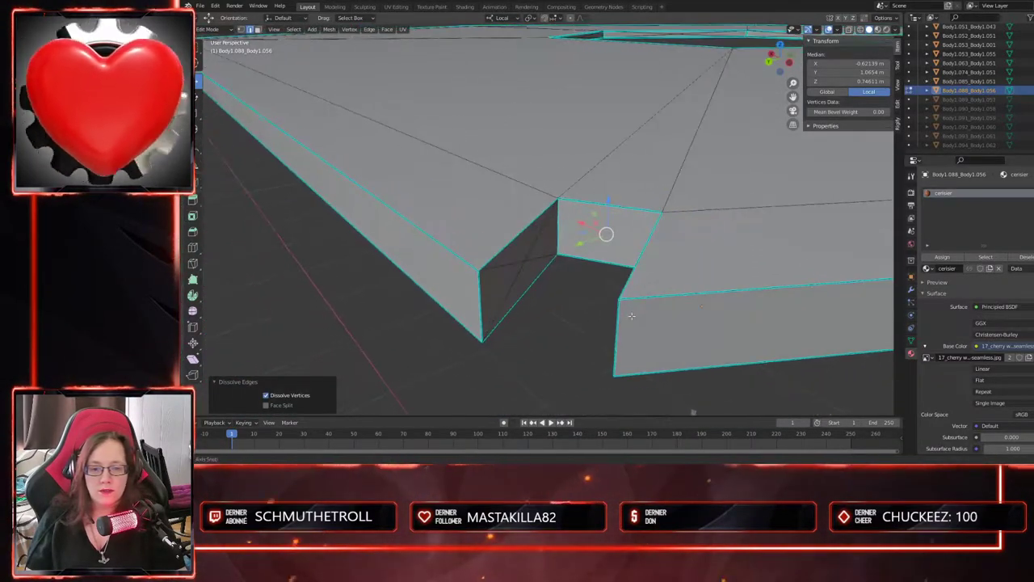
click(515, 253)
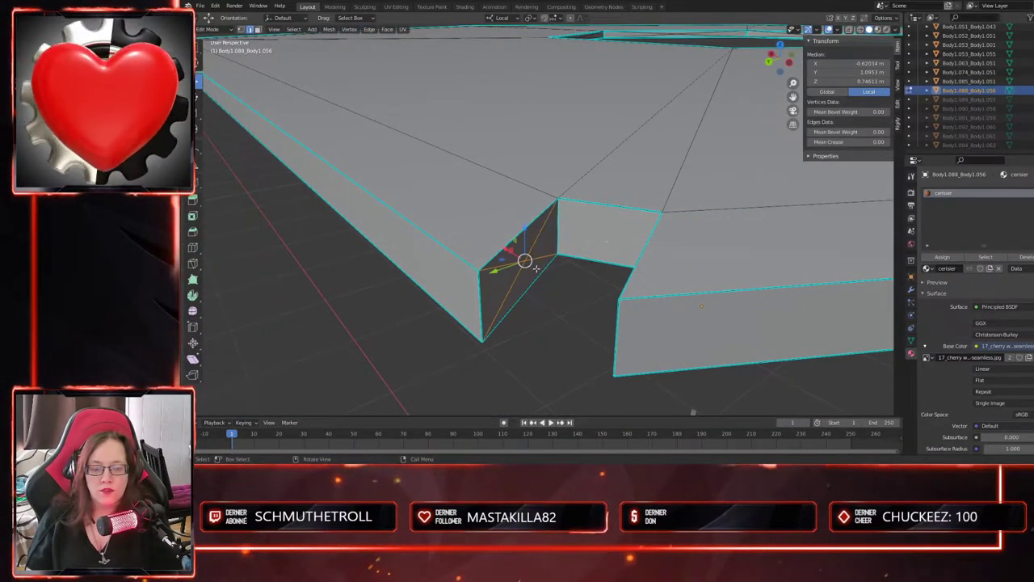
key(x)
click(529, 263)
middle_drag(529, 263, 757, 290)
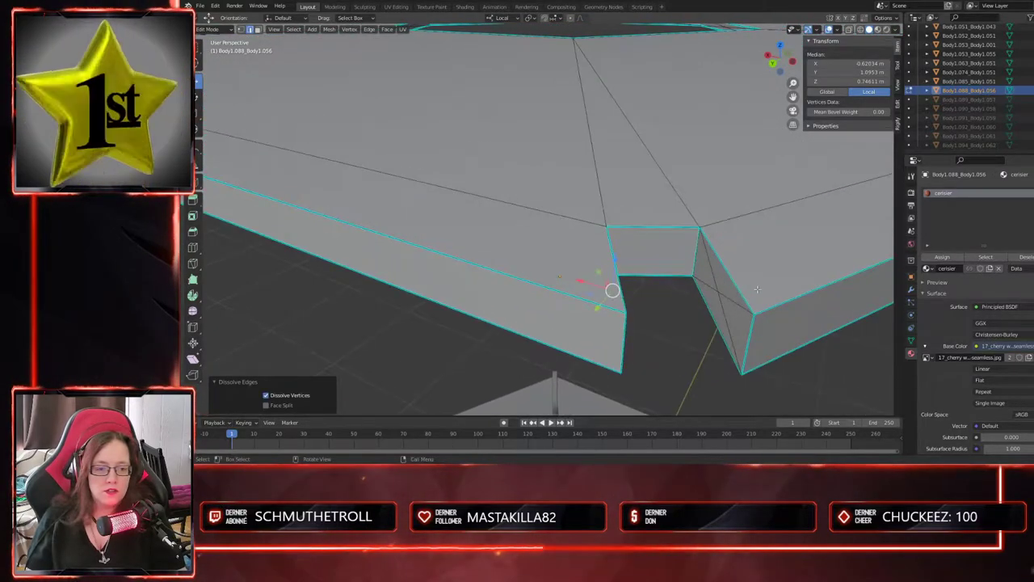
click(723, 295)
key(KP_Decimal)
middle_drag(600, 323, 537, 316)
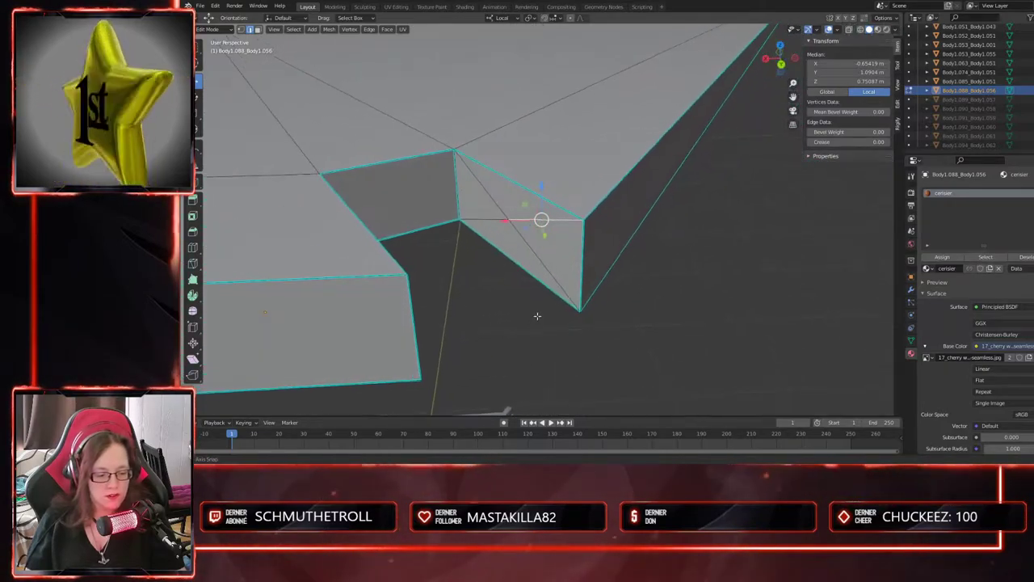
key(x)
click(518, 246)
- Dissolve the crossing edges on the inner wall of the plate's notch at the corner on the positive X axis
middle_drag(518, 246, 557, 279)
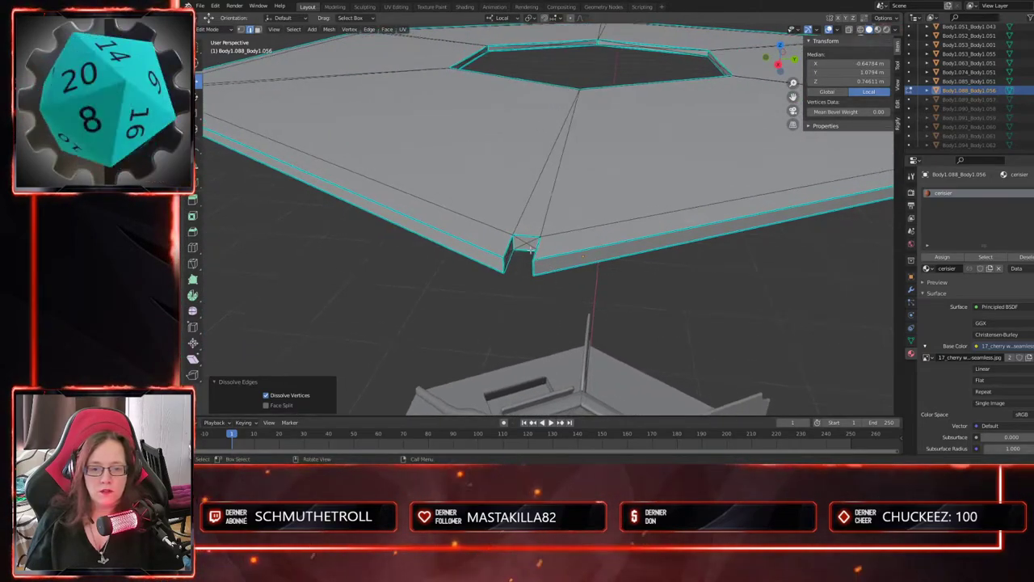
click(530, 248)
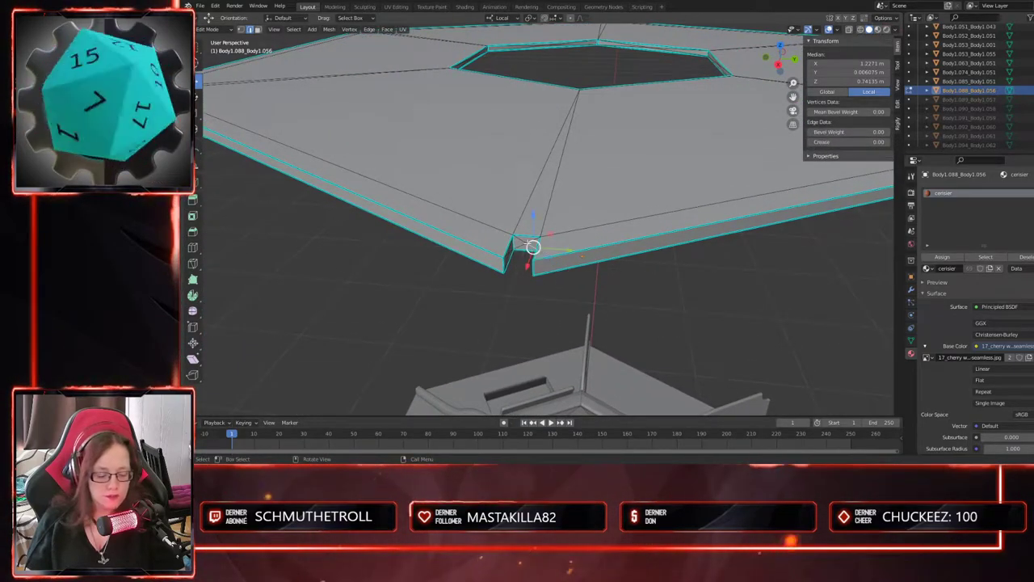
key(KP_Decimal)
scroll(522, 238, down, 8)
mouse_move(522, 236)
middle_down()
mouse_move(538, 219)
mouse_move(520, 249)
middle_up()
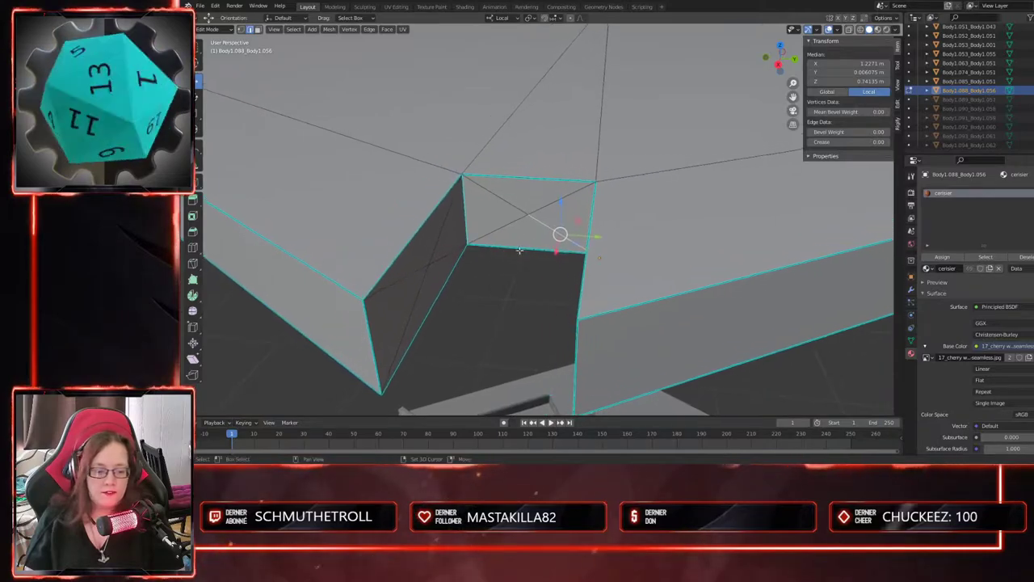
drag(542, 220, 543, 221)
key(x)
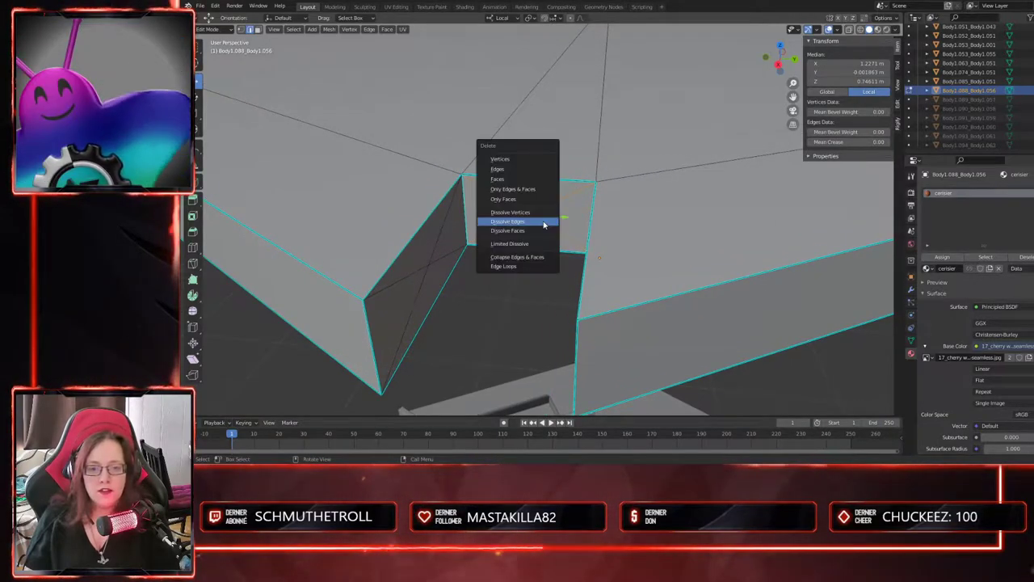
click(533, 219)
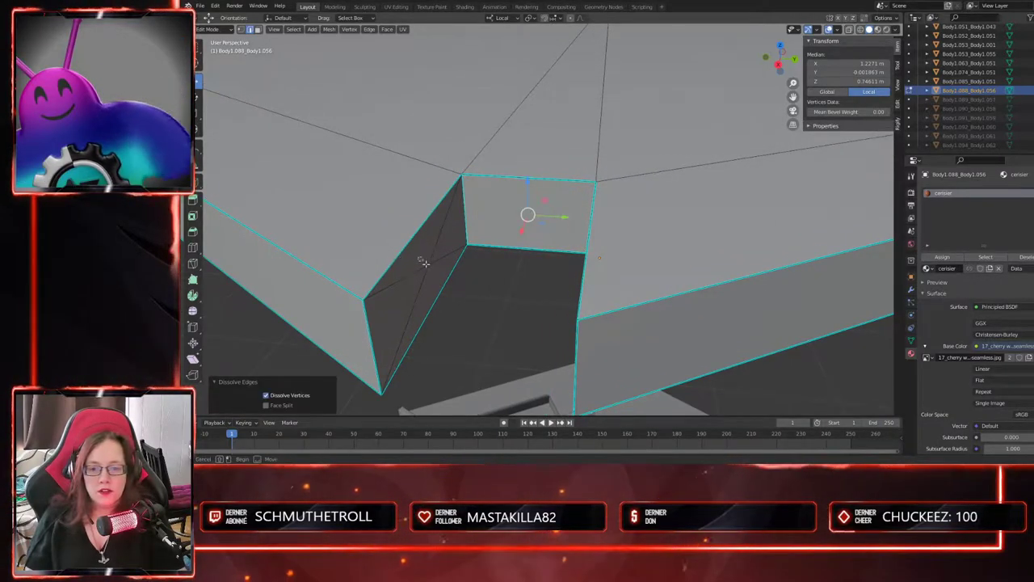
- Dissolve the crossing edges on both side walls of the plate's notch at the corner on the positive X axis
click(424, 262)
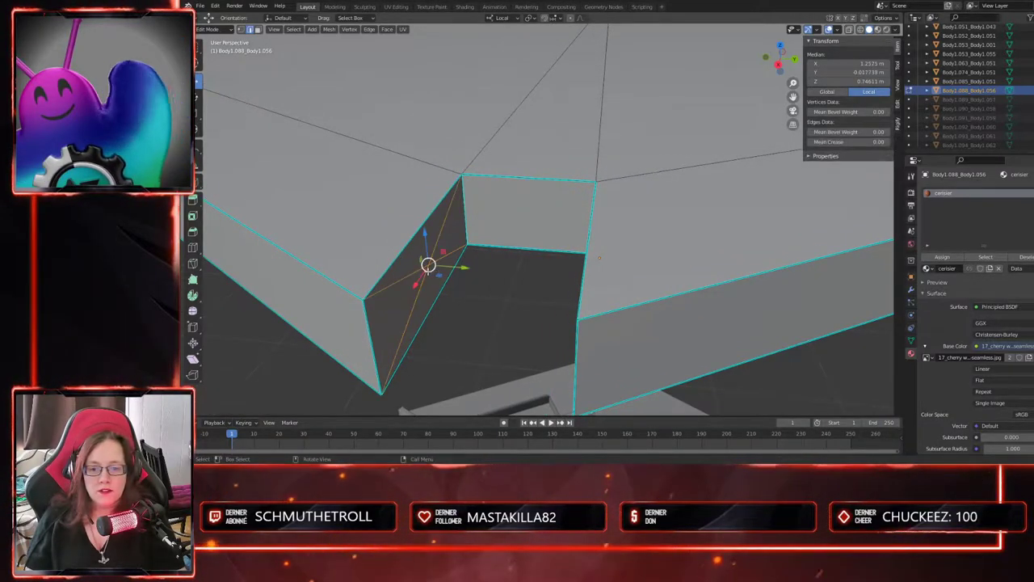
key(x)
click(429, 271)
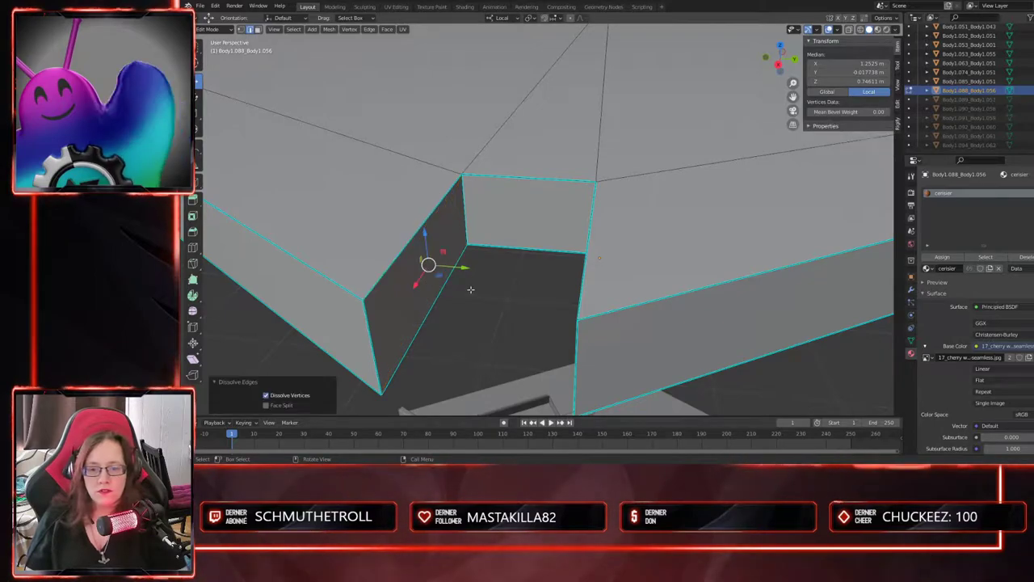
middle_drag(470, 289, 611, 310)
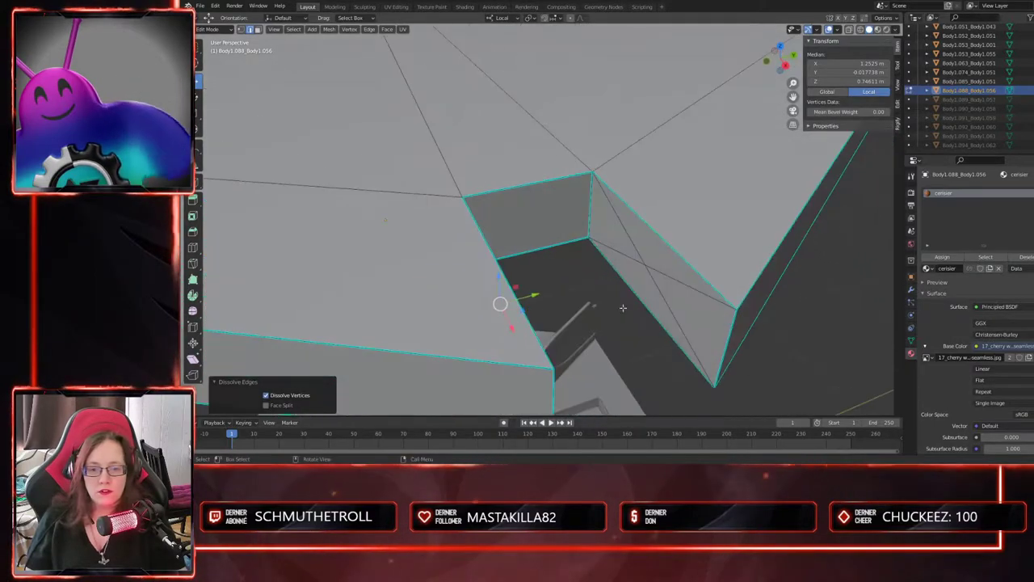
click(653, 277)
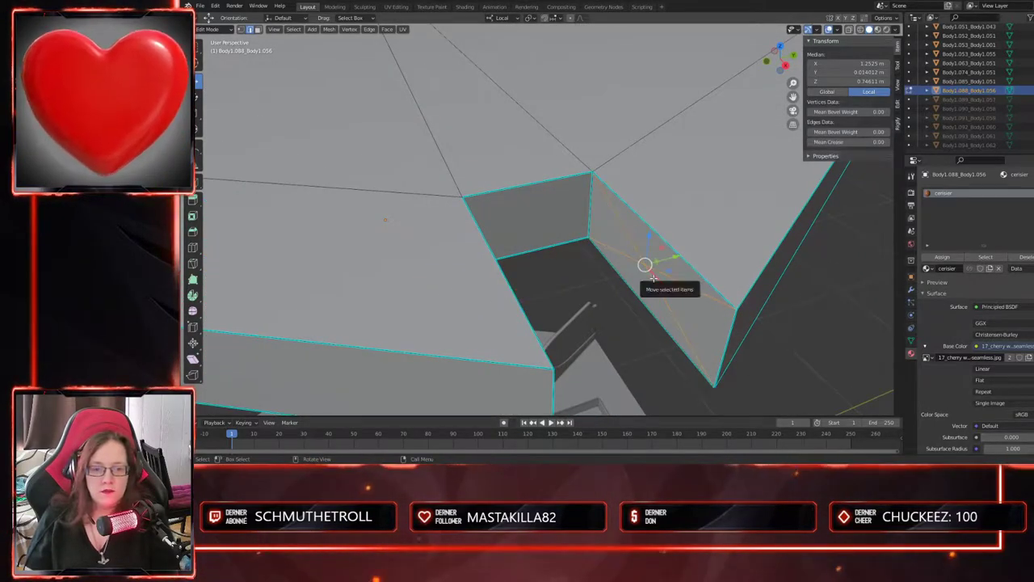
key(x)
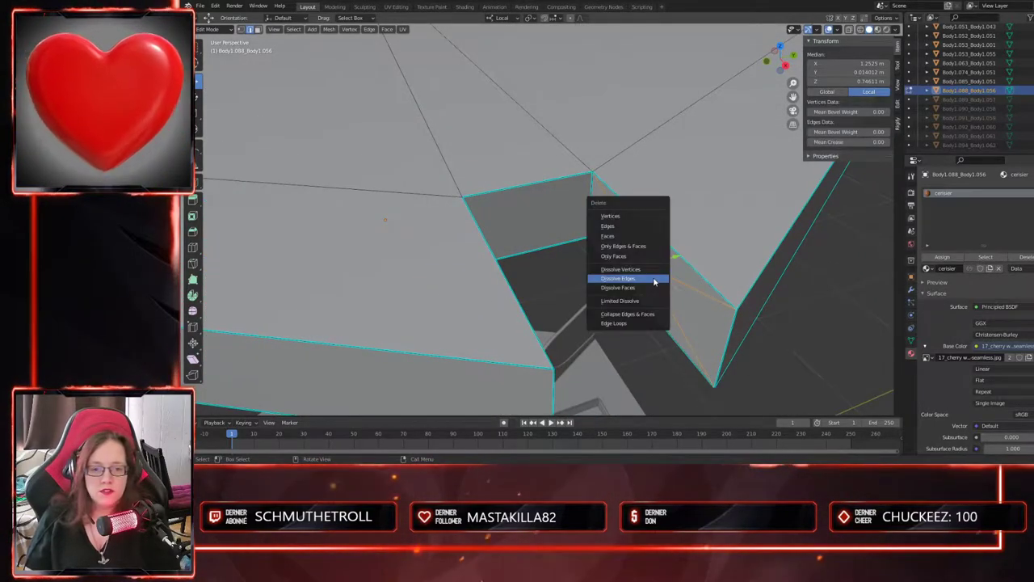
click(651, 277)
- Dissolve the crossing edges on the central hexagonal hole's wall on the positive Y side
middle_drag(647, 263, 641, 293)
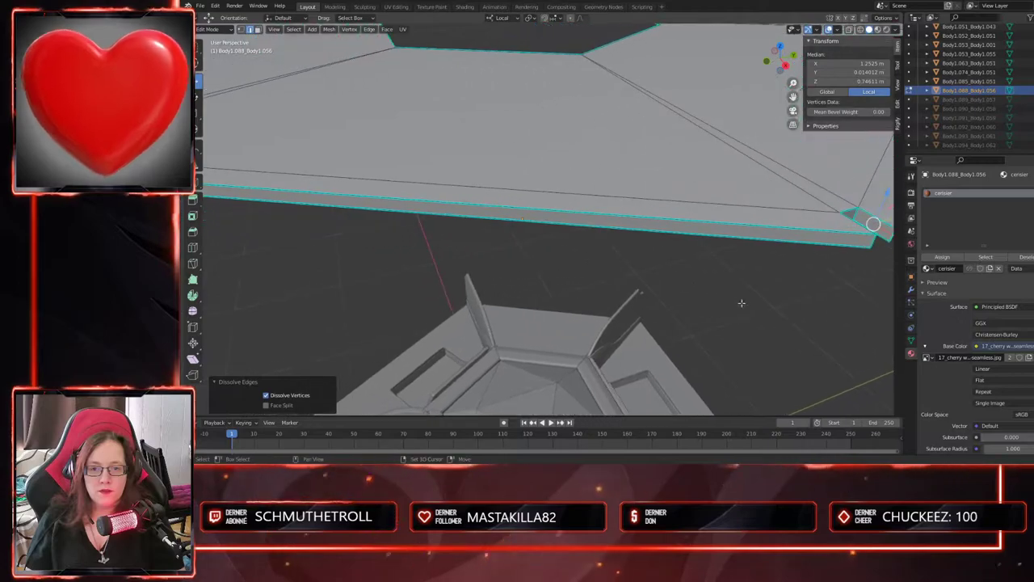
middle_drag(420, 239, 510, 271)
click(416, 97)
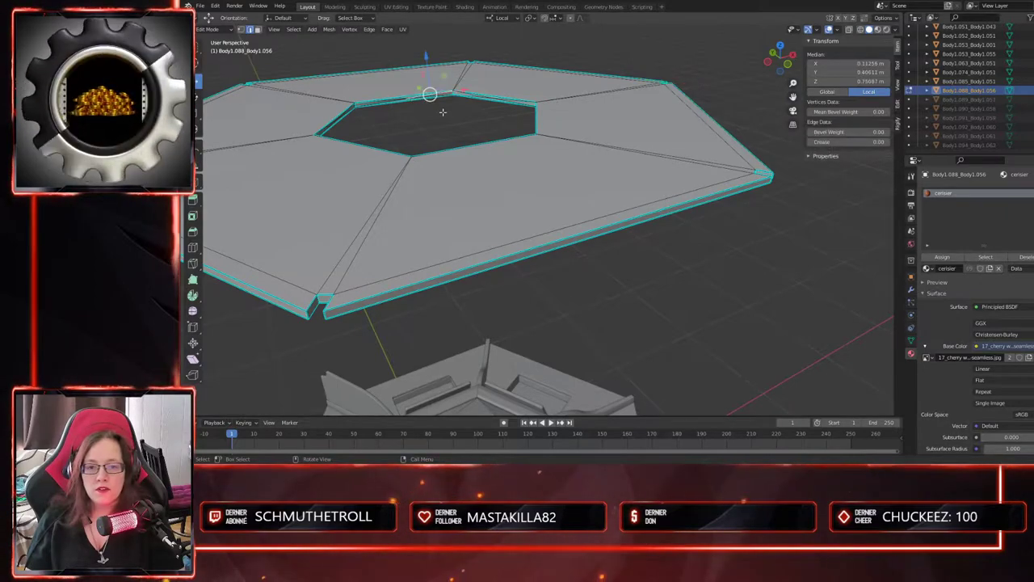
key(KP_Decimal)
middle_drag(449, 331, 488, 322)
drag(450, 229, 458, 229)
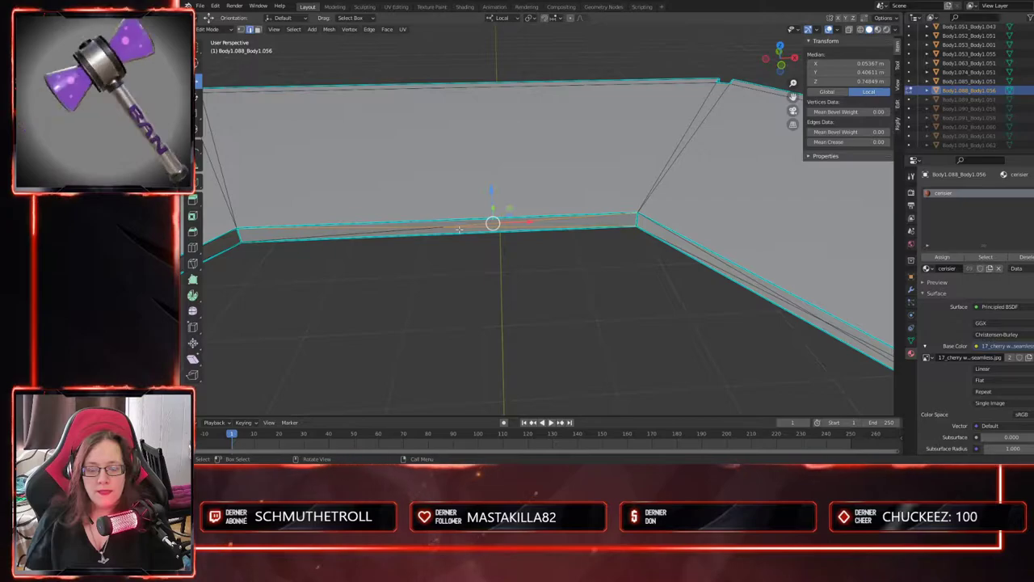
shift+click(409, 229)
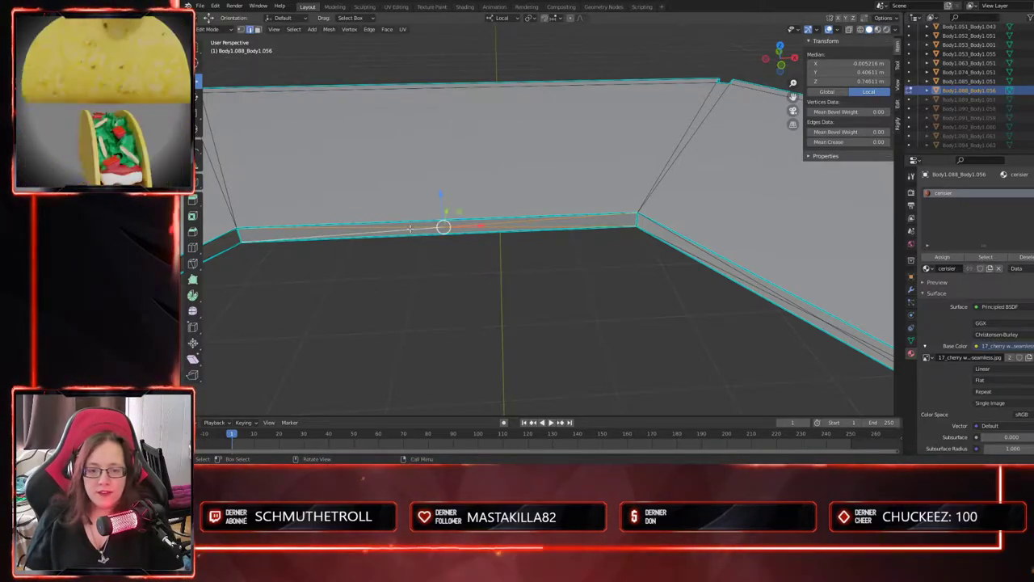
key(x)
click(410, 229)
- Dissolve the crossing edges on the central hole's two walls on the negative X side
middle_drag(436, 293, 454, 202)
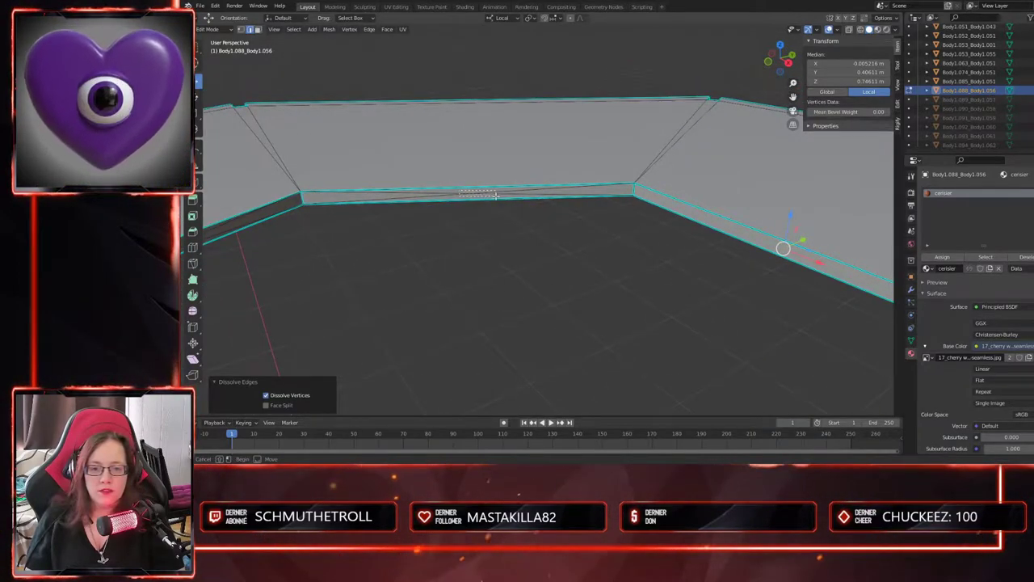
drag(495, 195, 495, 195)
key(x)
click(489, 202)
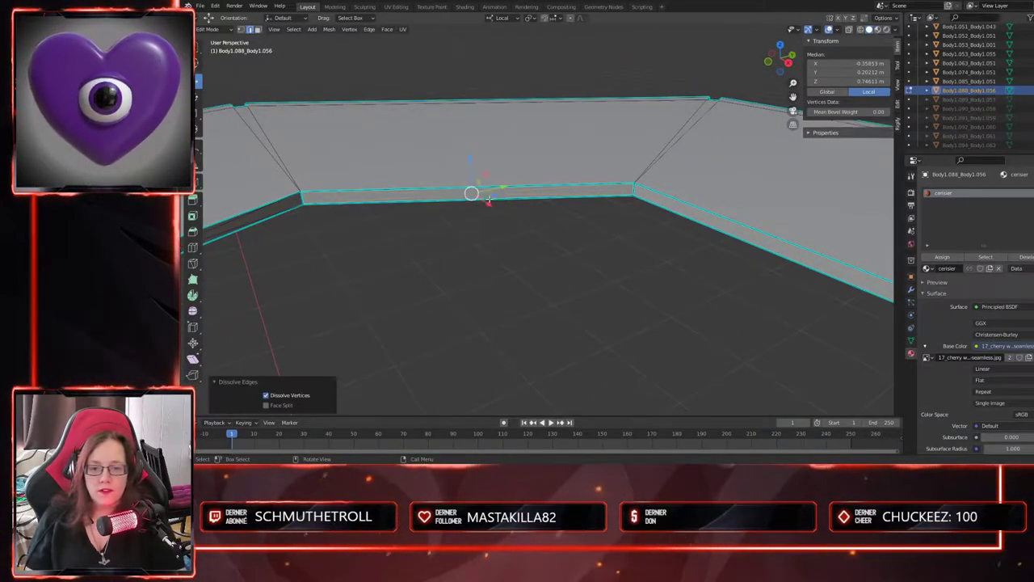
middle_drag(489, 199, 417, 260)
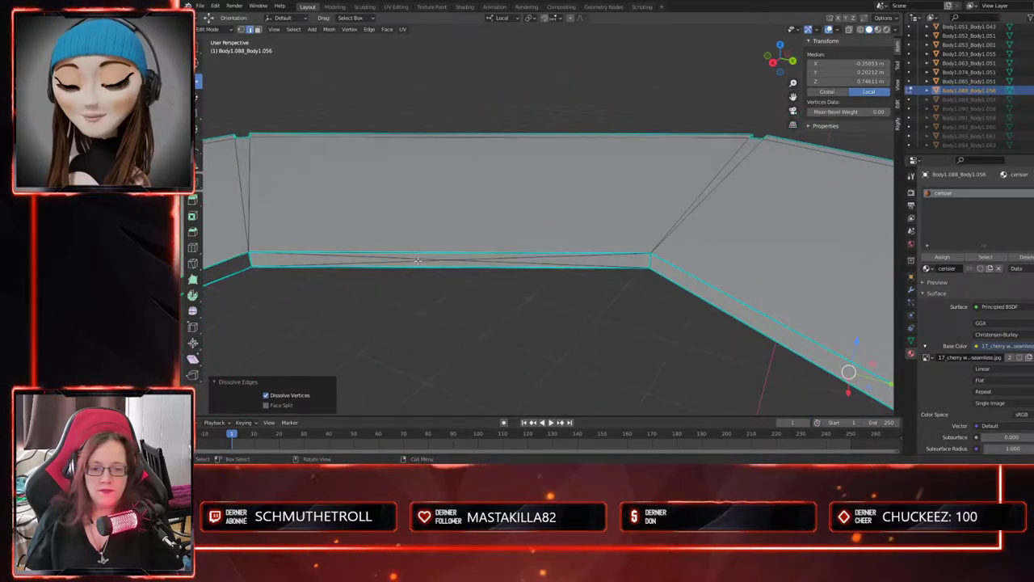
drag(482, 262, 482, 262)
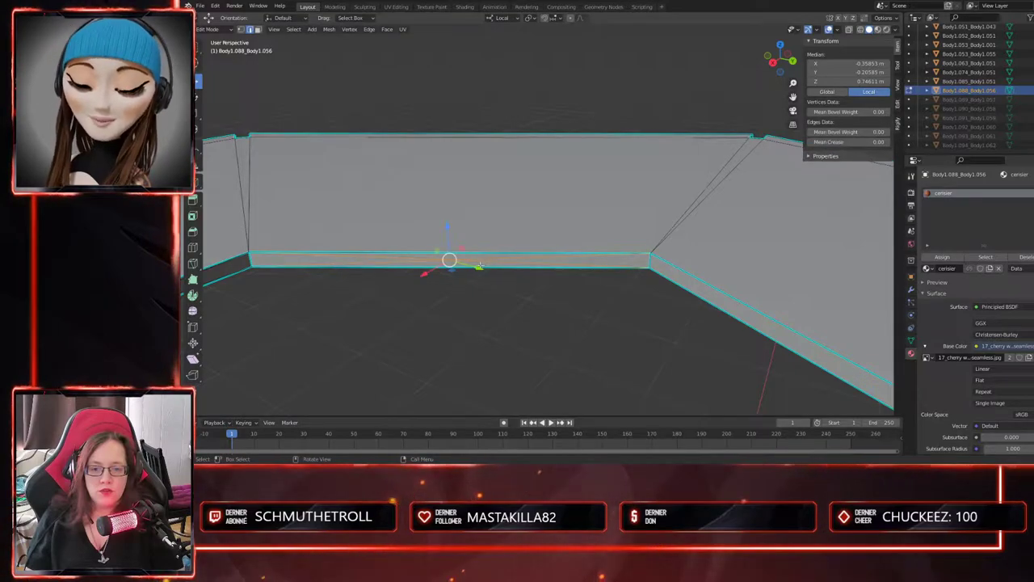
key(x)
click(481, 267)
- Dissolve the crossing edges on the central hole's wall on the negative Y side
middle_drag(440, 271, 535, 331)
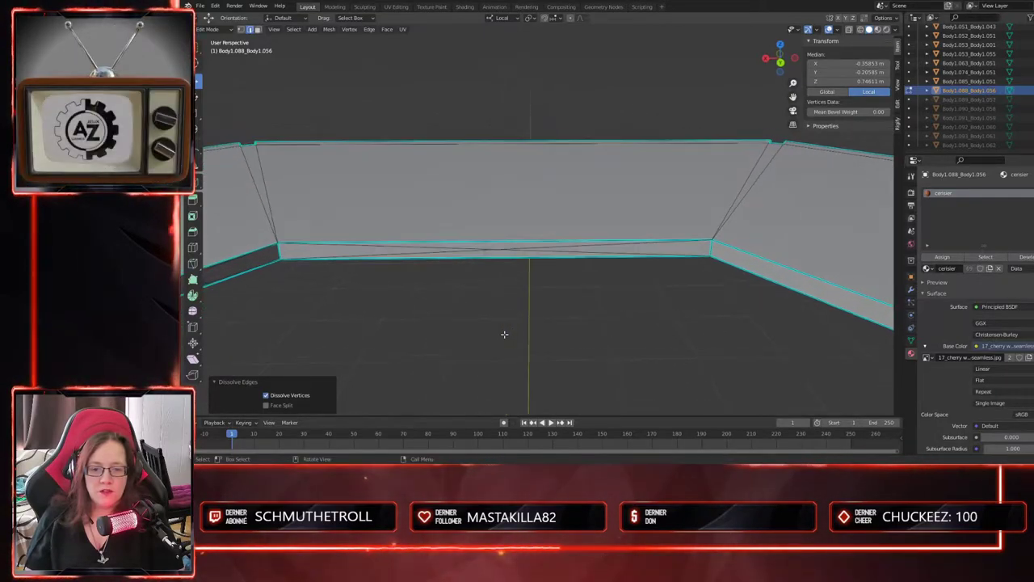
drag(517, 250, 522, 257)
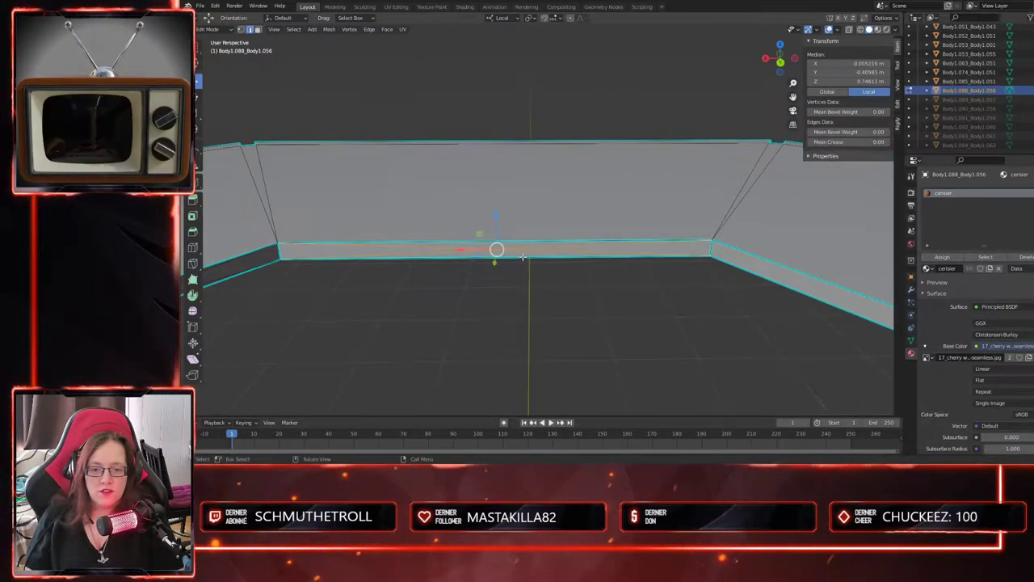
key(x)
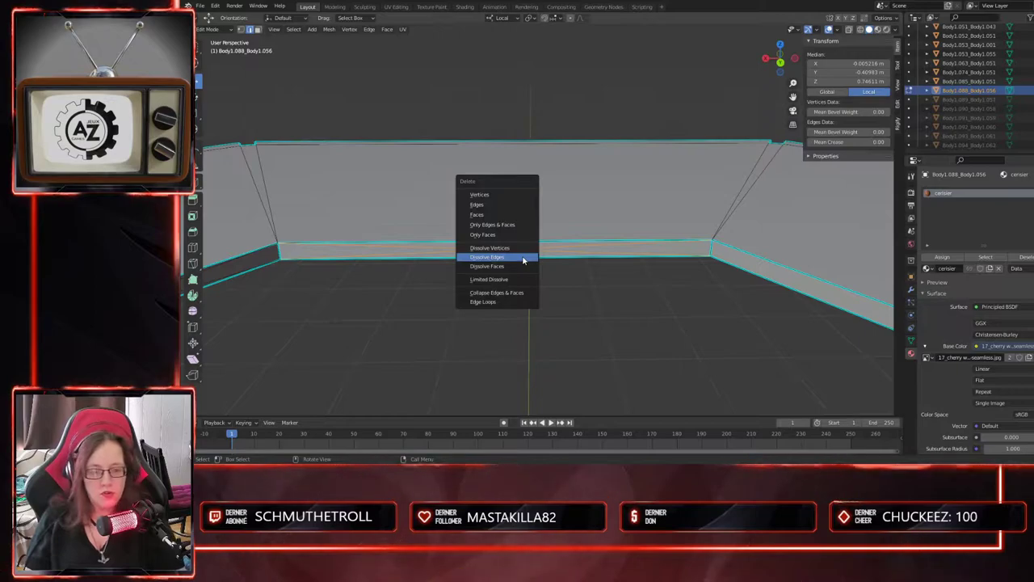
click(523, 260)
- Dissolve the crossing edges on the central hole's wall on the positive X, negative Y side
middle_drag(517, 266, 479, 292)
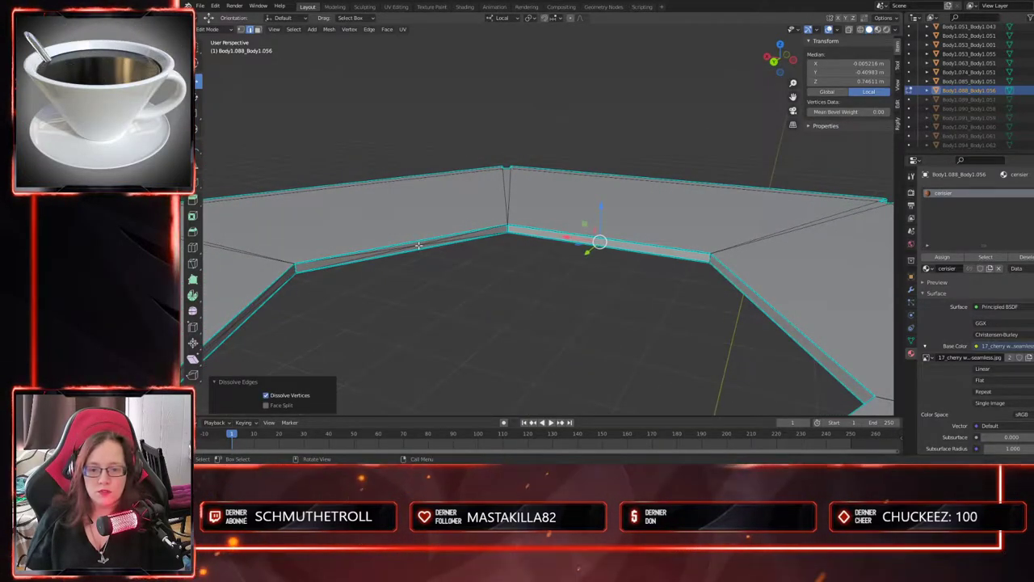
click(419, 244)
scroll(416, 245, up, 5)
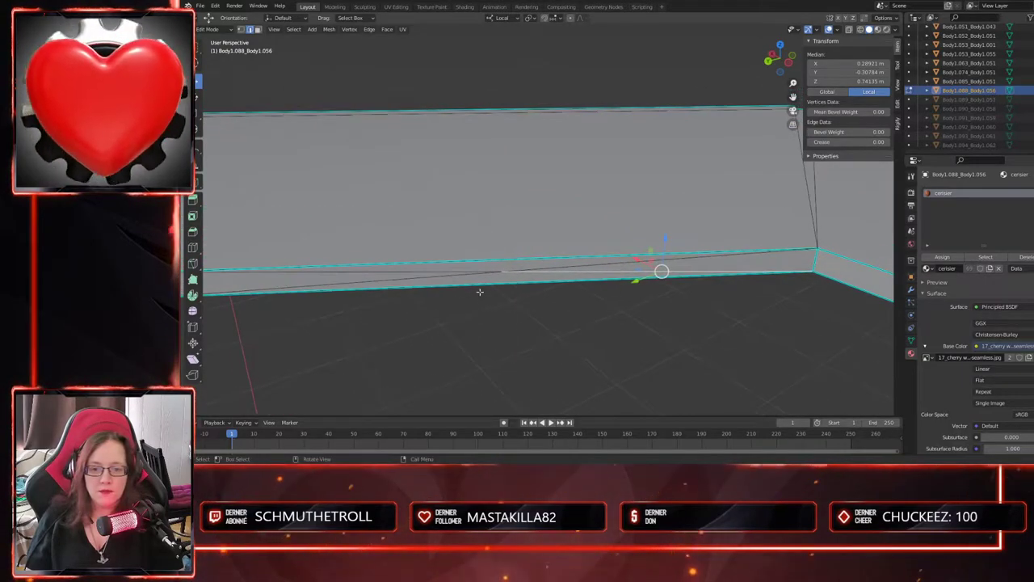
drag(518, 272, 517, 275)
key(x)
click(518, 274)
- Dissolve the crossing edges on the central hole's wall on the positive X, positive Y side
middle_drag(517, 275, 378, 226)
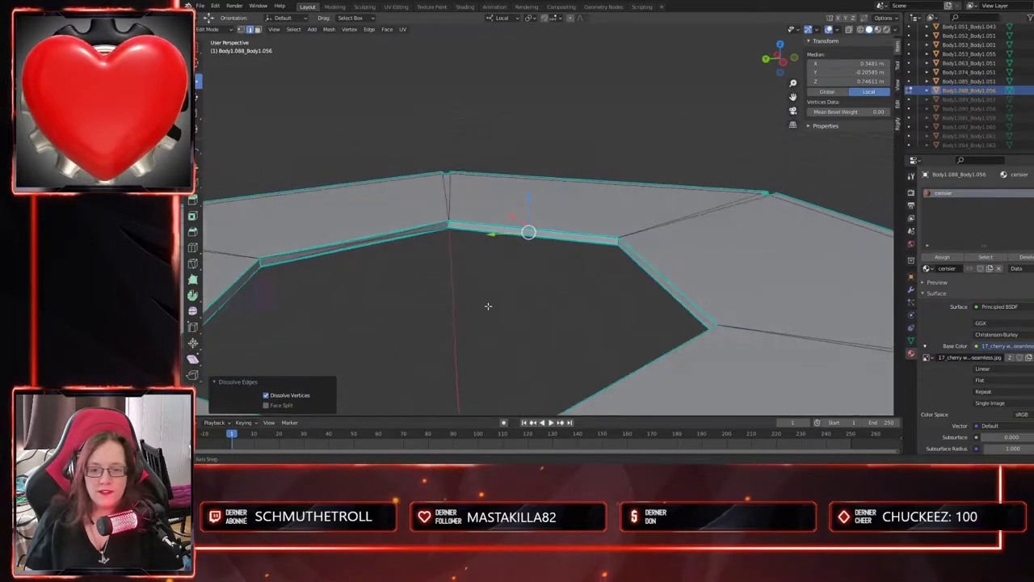
click(384, 230)
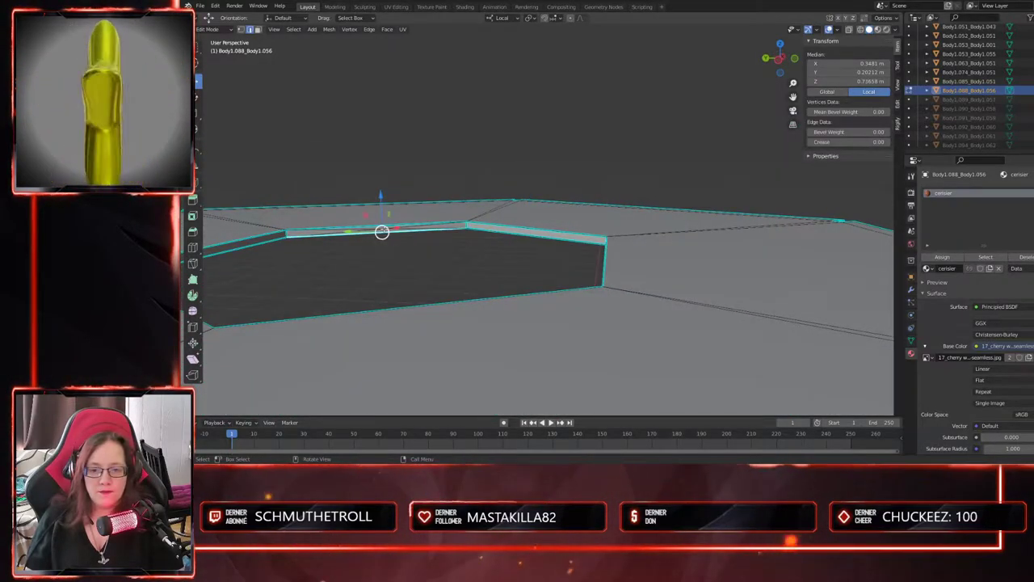
middle_drag(386, 230, 595, 346)
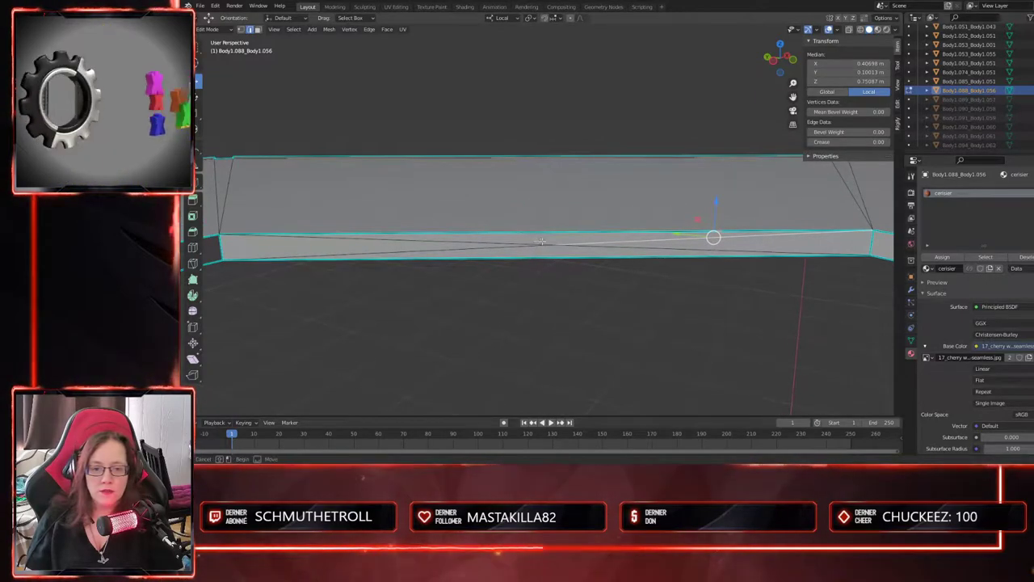
click(574, 246)
key(x)
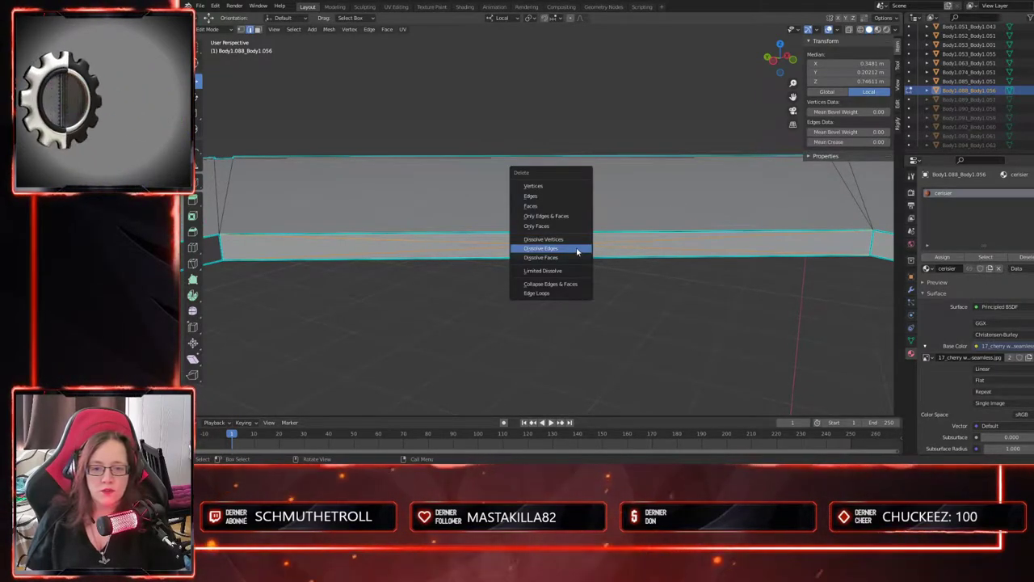
click(576, 247)
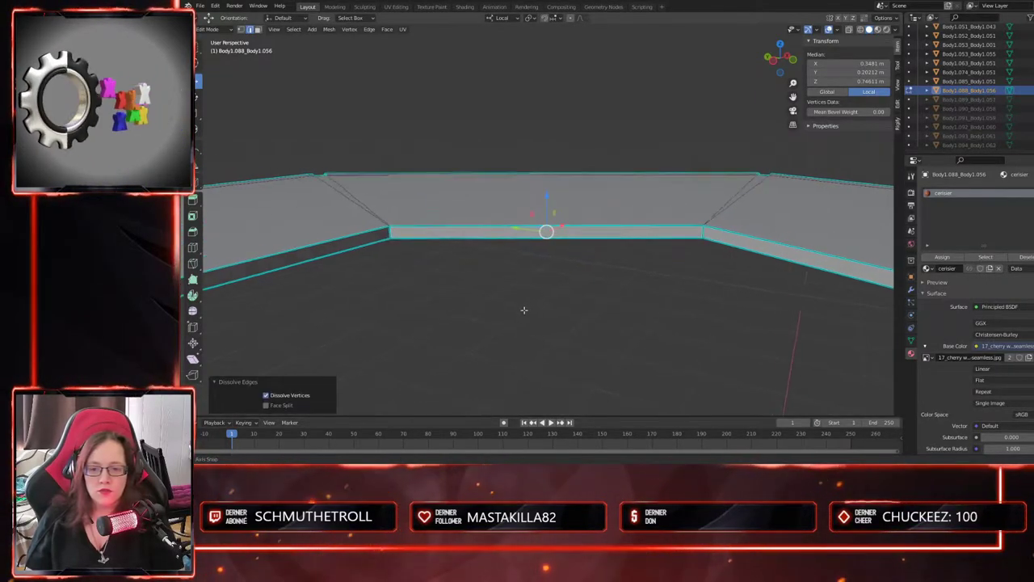
- Examine the whole hexagonal plate from several angles and from directly above
mouse_move(524, 309)
middle_down()
mouse_move(425, 321)
mouse_move(407, 307)
mouse_move(548, 346)
mouse_move(517, 324)
middle_up()
scroll(552, 369, down, 1)
middle_drag(572, 370, 512, 345)
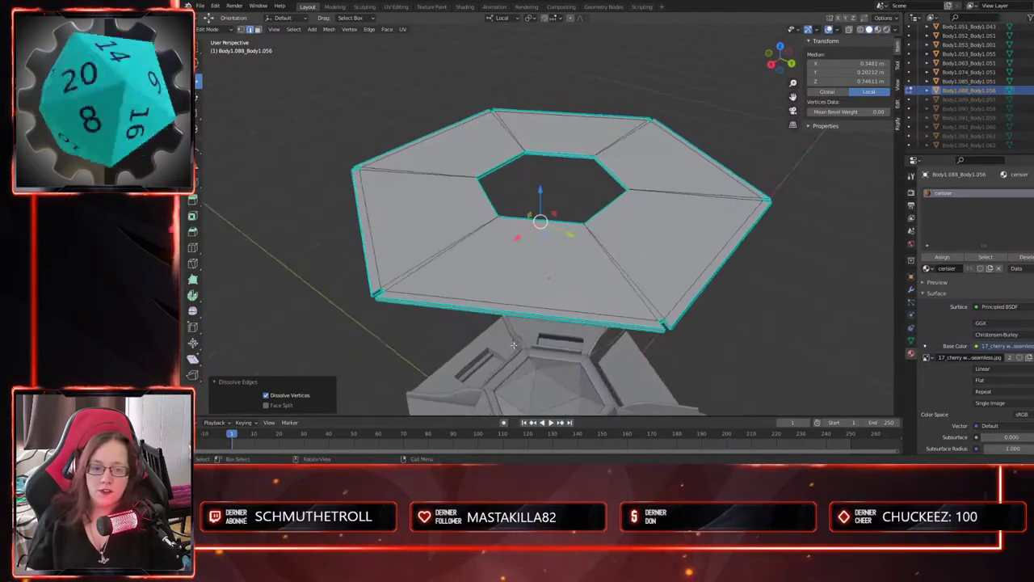
middle_drag(523, 303, 525, 329)
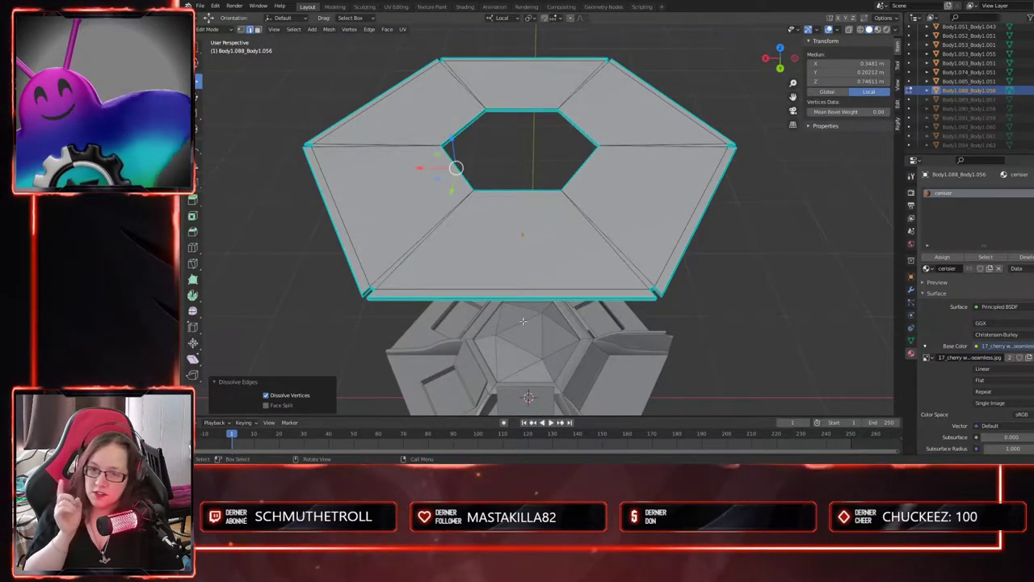
middle_drag(519, 287, 543, 287)
scroll(576, 305, down, 3)
shift+middle_drag(620, 268, 615, 318)
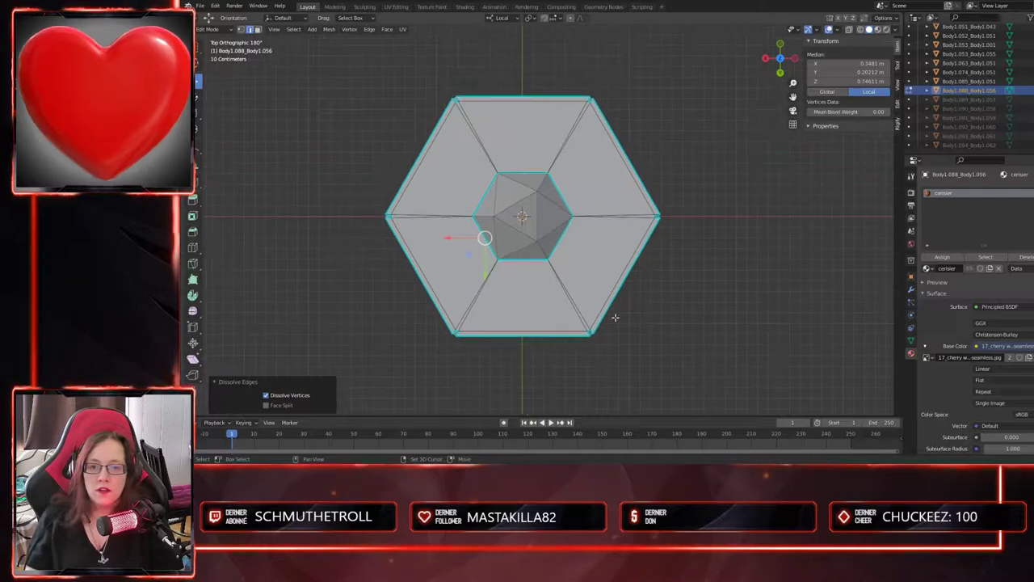
click(640, 200)
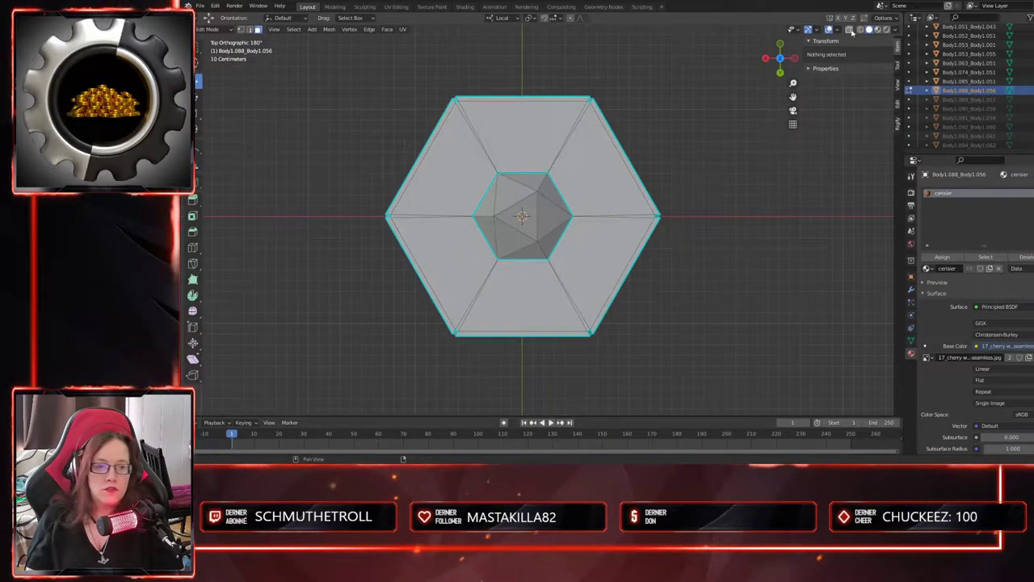
middle_drag(541, 166, 578, 153)
- Mark the upper and lower radial edges at the plate's positive X corner as seams
click(491, 234)
middle_drag(520, 279, 616, 148)
key(alt+a)
key(a)
shift+click(611, 123)
middle_drag(598, 212, 508, 214)
scroll(550, 176, up, 4)
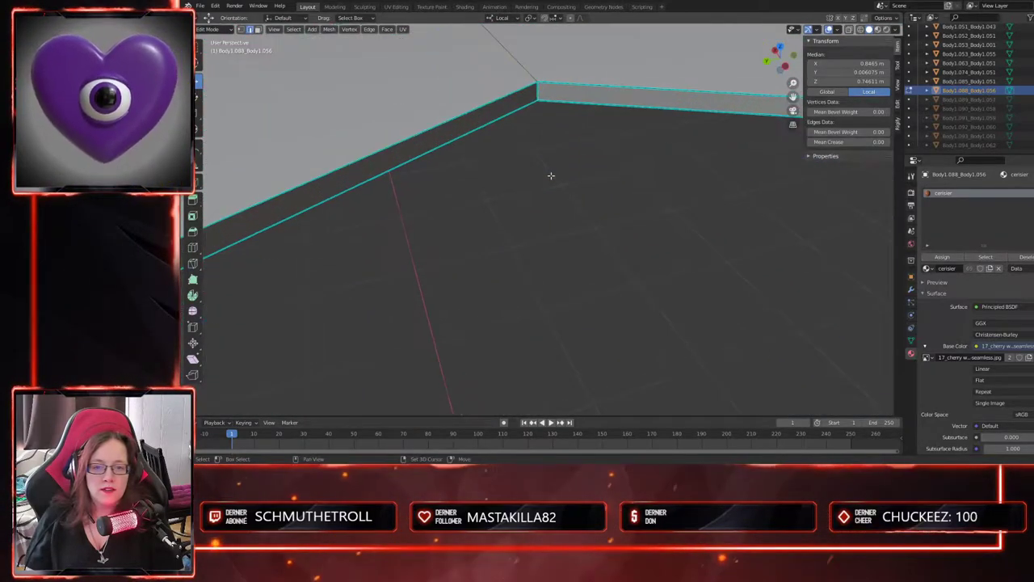
shift+middle_drag(549, 175, 586, 226)
right_click(581, 192)
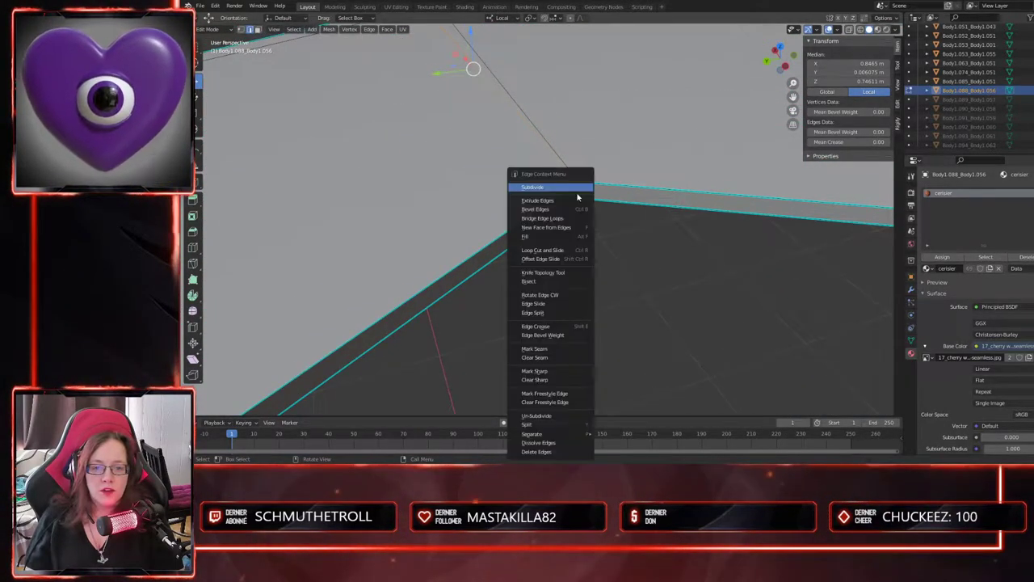
click(562, 351)
- Mark the upper and lower radial edges at the plate's positive X, positive Y corner as seams
middle_drag(562, 352, 503, 245)
click(531, 122)
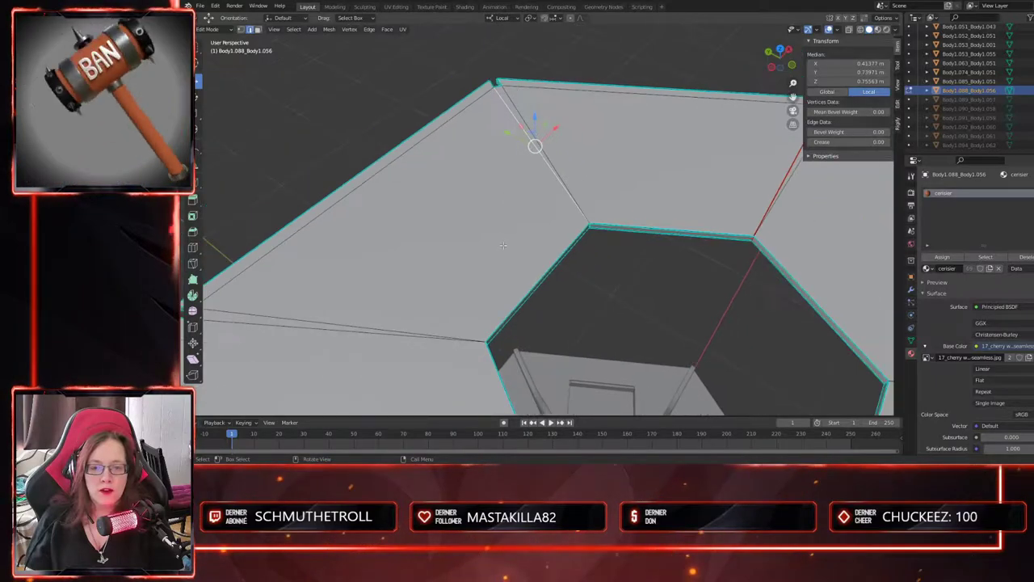
middle_drag(541, 285, 568, 153)
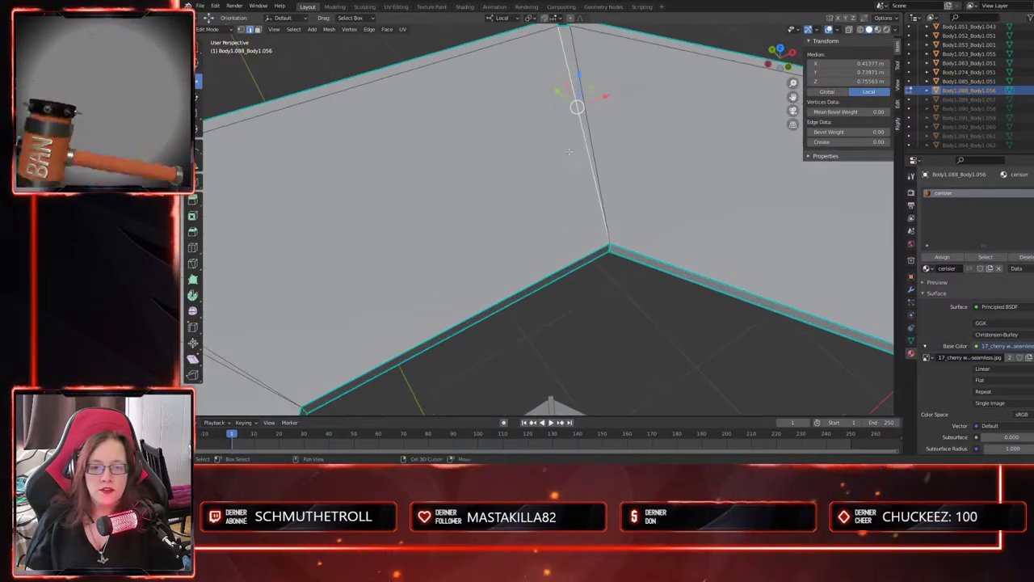
key(alt+a)
click(583, 136)
middle_drag(604, 291, 329, 194)
shift+click(604, 226)
right_click(579, 232)
click(580, 226)
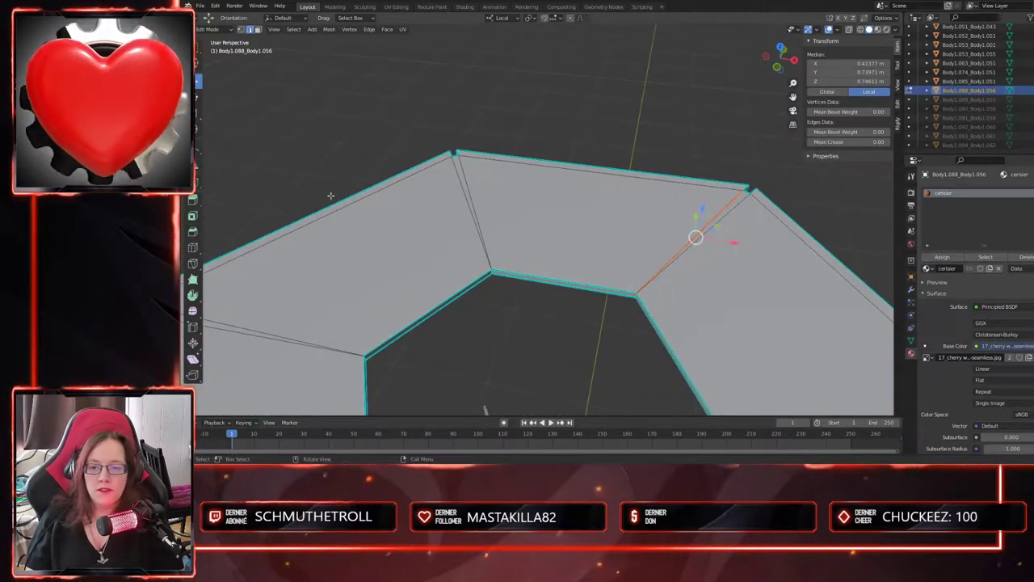
click(192, 247)
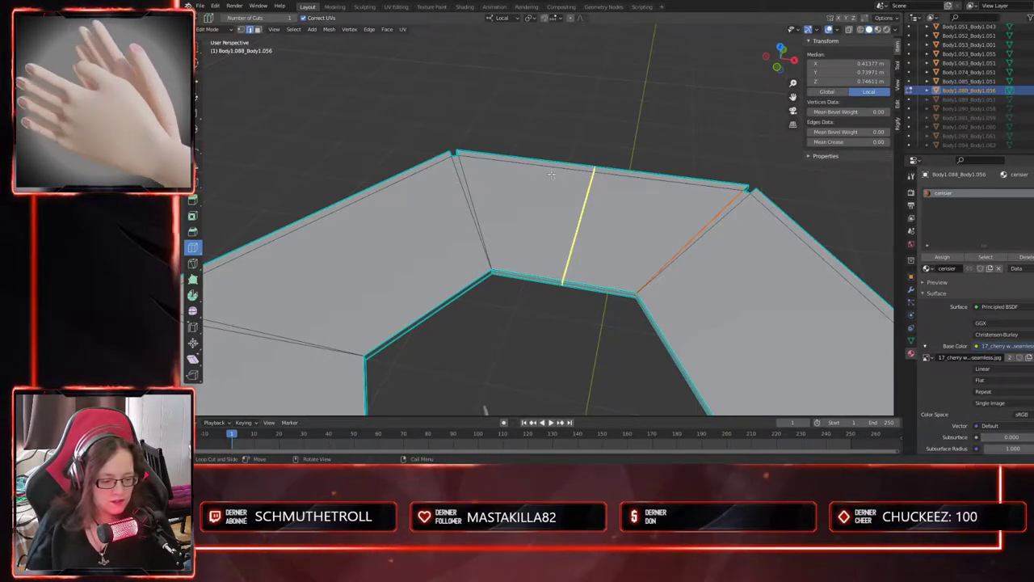
- Mark the upper and lower radial edges at the plate's negative X, positive Y corner as seams
middle_drag(553, 286, 463, 235)
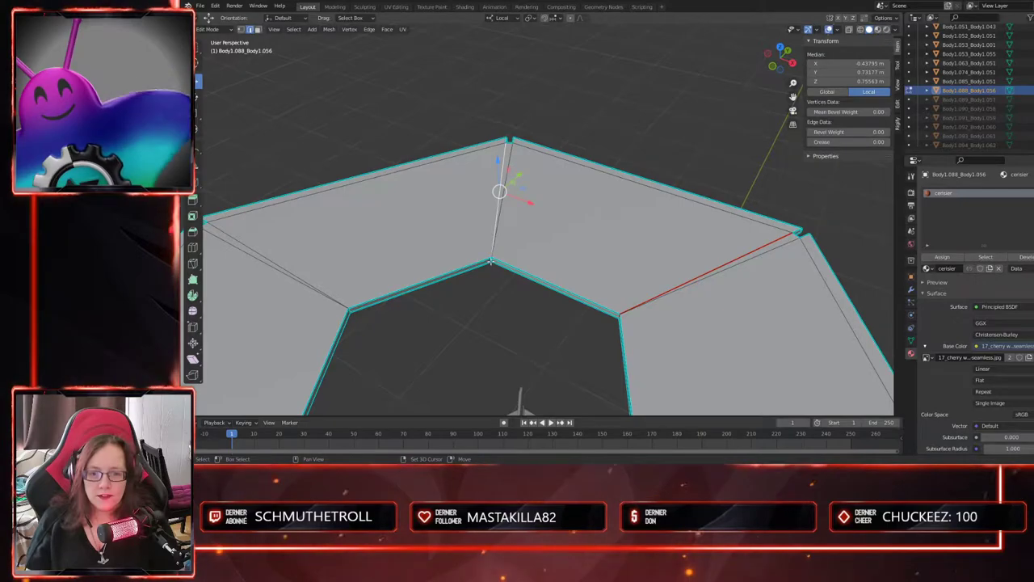
middle_drag(492, 293, 582, 284)
middle_drag(614, 319, 542, 127)
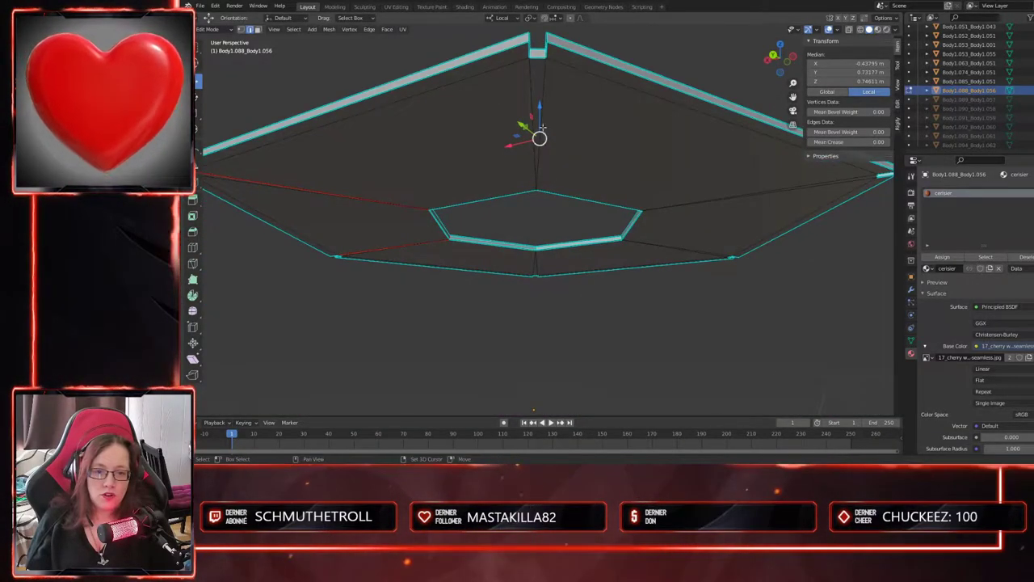
right_click(545, 94)
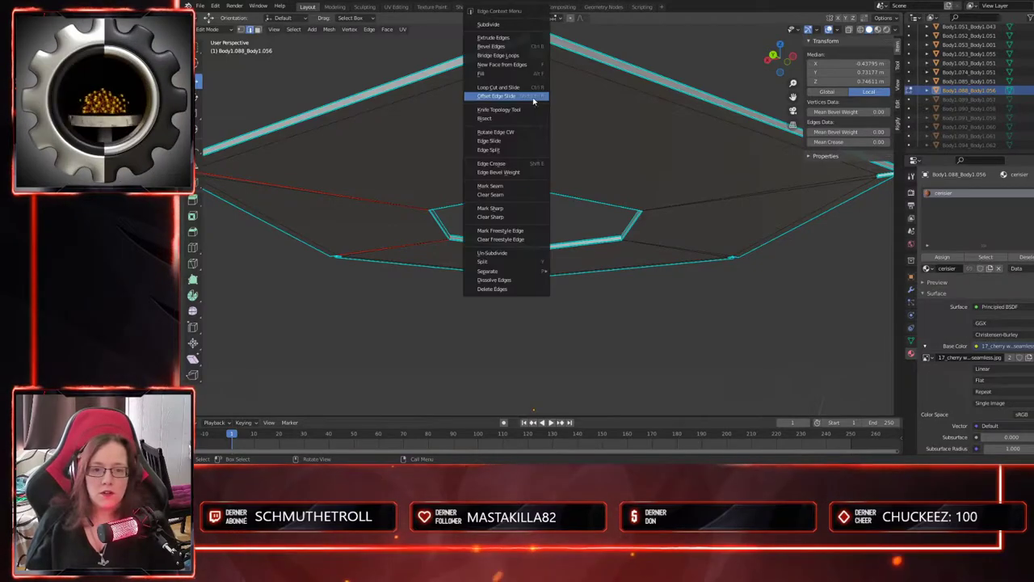
click(515, 209)
- Mark the upper and lower radial edges at the plate's negative X corner as seams
middle_drag(517, 211, 496, 299)
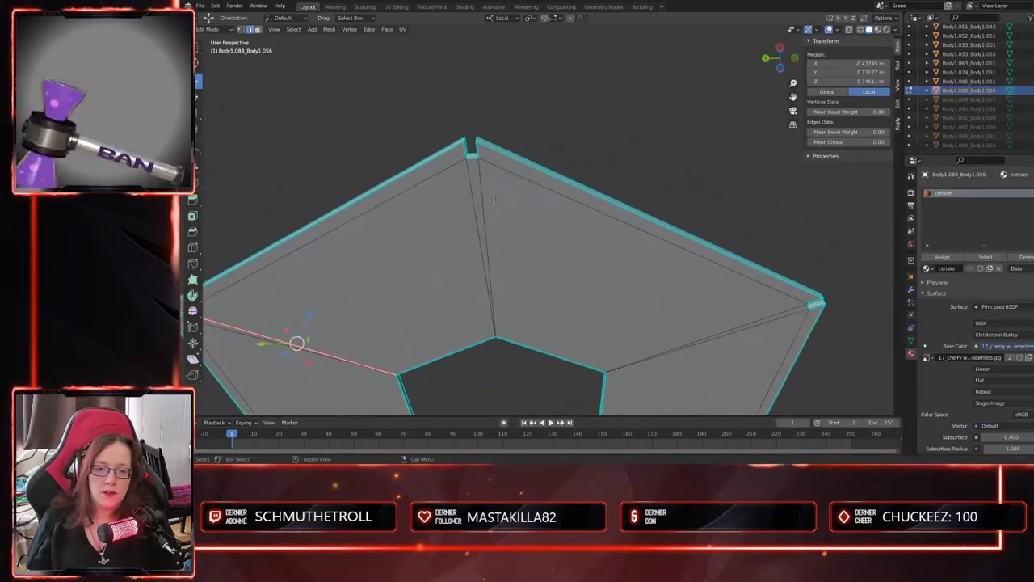
click(483, 189)
middle_drag(528, 197, 355, 235)
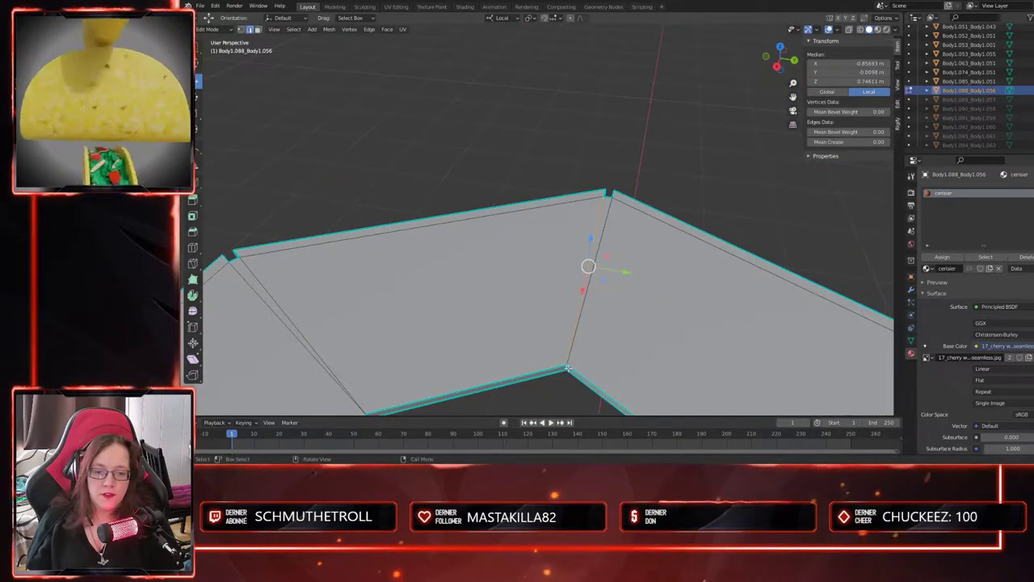
right_click(568, 368)
click(561, 349)
- Mark the upper and lower radial edges at the plate's negative X, negative Y corner as seams
middle_drag(567, 364, 517, 282)
click(507, 322)
right_click(517, 289)
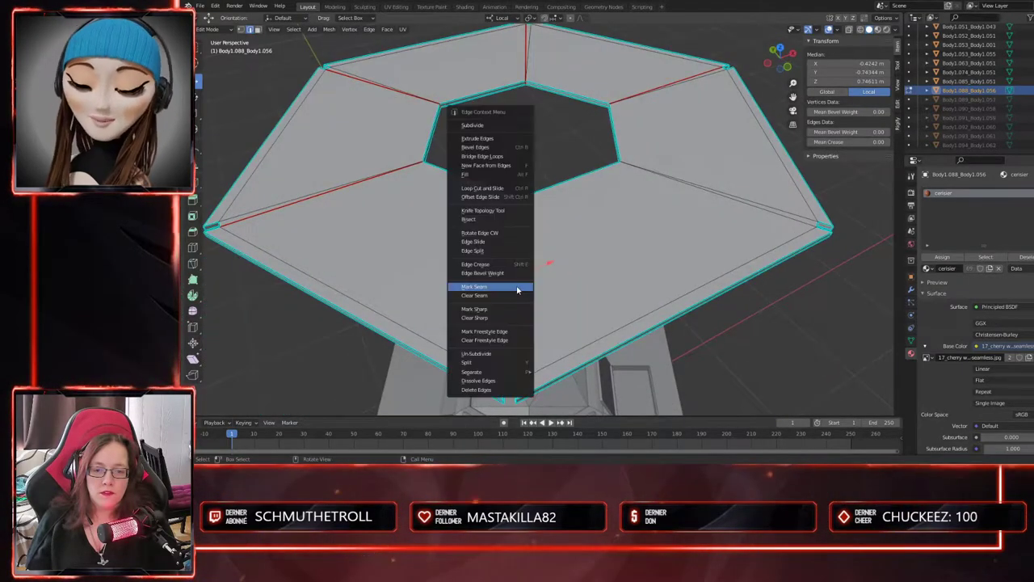
click(517, 287)
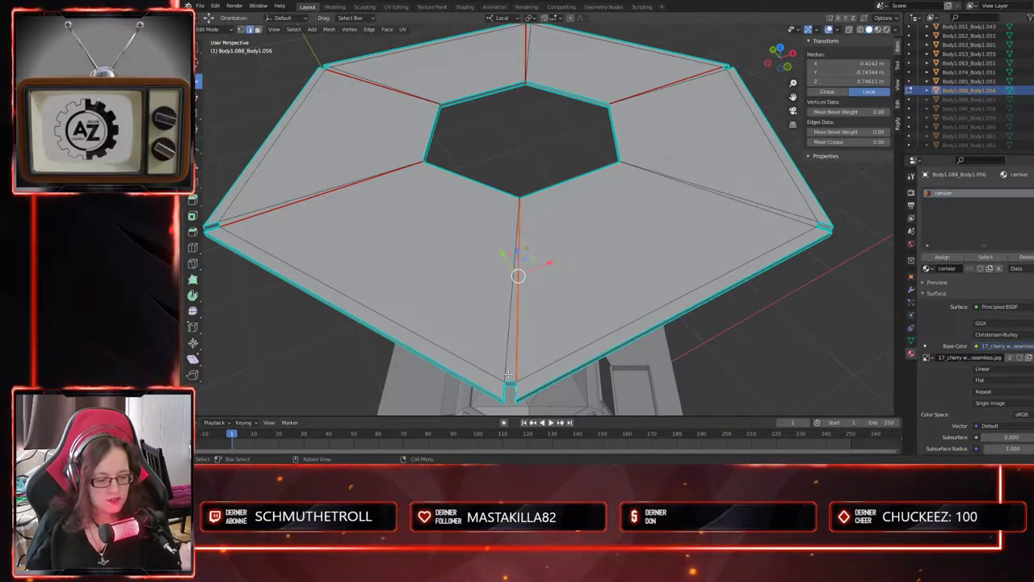
- Mark the upper and lower radial edges at the plate's positive X, negative Y corner as seams
middle_drag(630, 346, 558, 380)
shift+middle_drag(684, 411, 638, 253)
click(570, 308)
middle_drag(649, 295, 620, 219)
middle_drag(598, 163, 590, 212)
scroll(596, 178, up, 4)
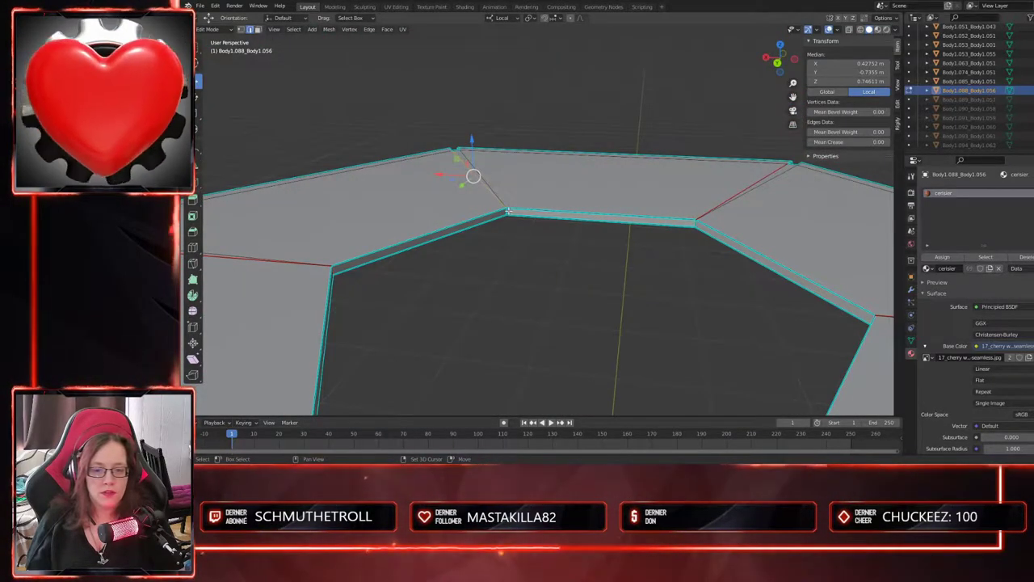
right_click(696, 222)
scroll(595, 286, down, 3)
middle_drag(598, 294, 535, 311)
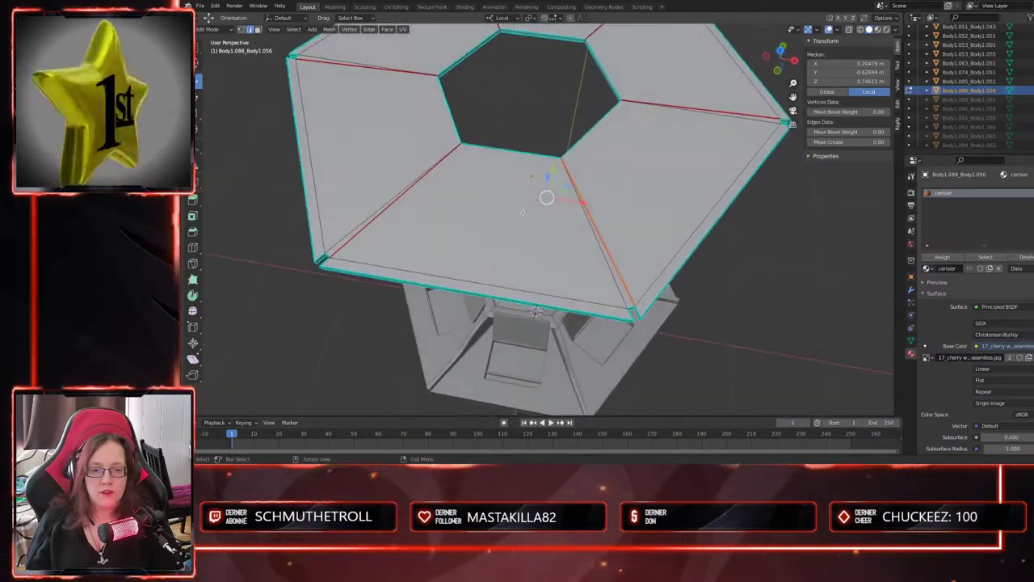
- Mark the edges around the central hexagonal hole's upper rim as seams
middle_drag(461, 299, 504, 230)
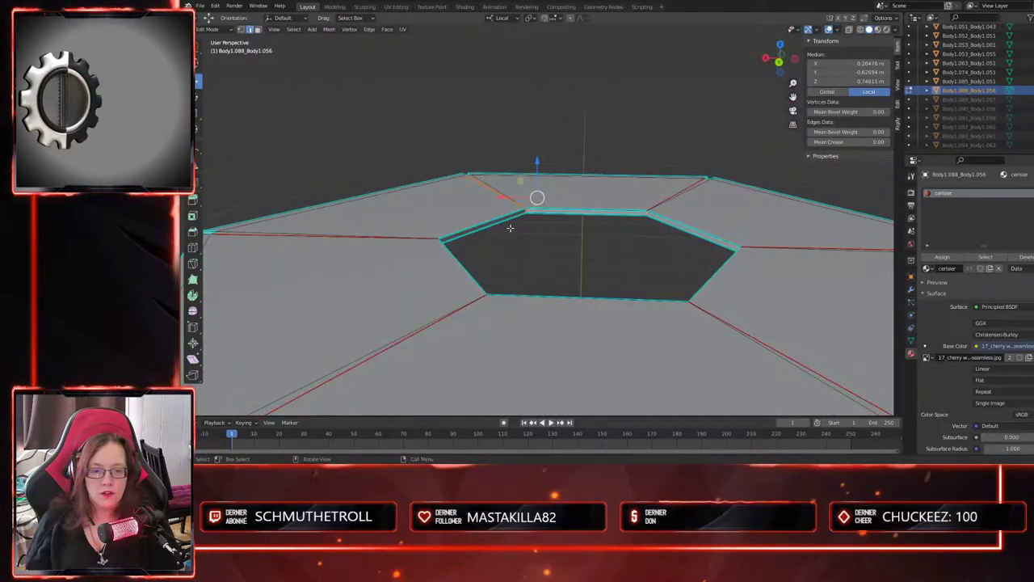
click(580, 209)
shift+click(695, 227)
alt+shift+click(695, 227)
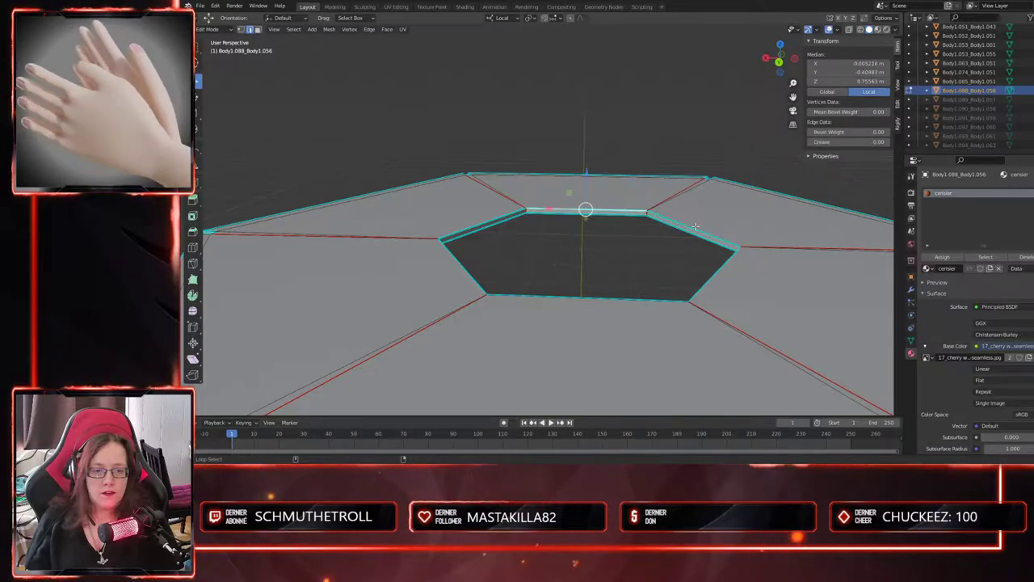
middle_drag(718, 267, 663, 273)
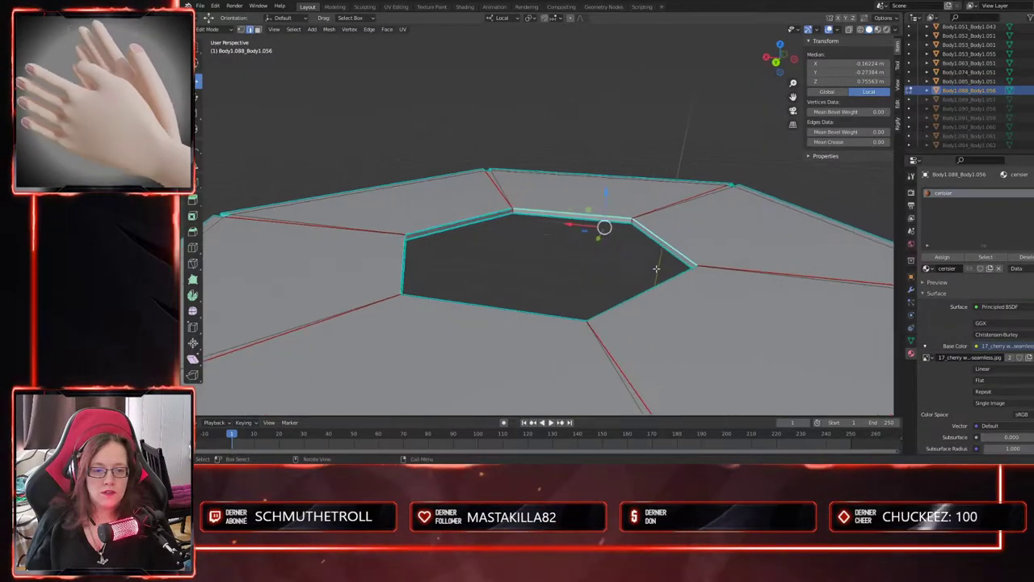
alt+shift+click(491, 212)
middle_drag(465, 283, 429, 276)
alt+shift+click(345, 240)
alt+shift+click(363, 288)
middle_drag(492, 242, 697, 245)
right_click(696, 246)
click(695, 244)
- Deselect the rim edges, switch to face selection and turn on X-ray display
middle_drag(605, 355, 711, 364)
scroll(684, 368, down, 2)
key(3)
scroll(663, 331, down, 1)
middle_drag(659, 327, 869, 63)
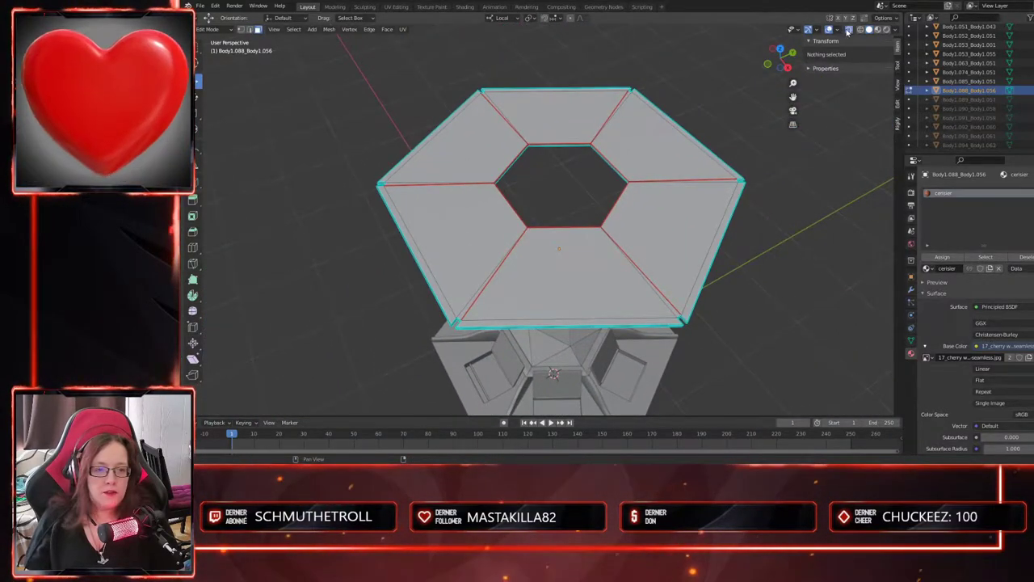
click(848, 30)
- Select all of the hexagonal plate's faces and unwrap them along the marked seams
shift+middle_drag(757, 256, 732, 226)
scroll(683, 249, down, 2)
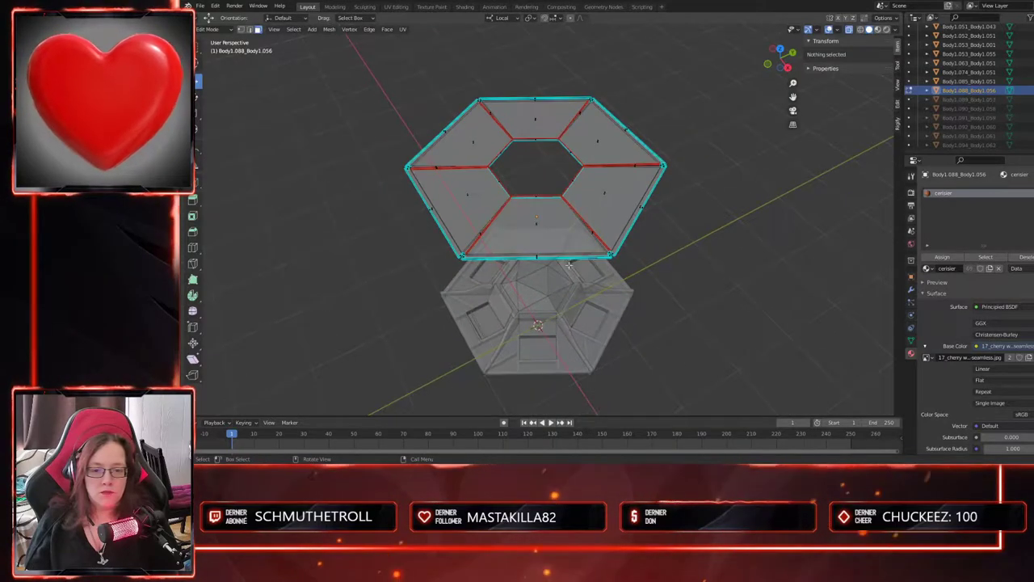
scroll(580, 267, up, 2)
middle_drag(682, 296, 660, 298)
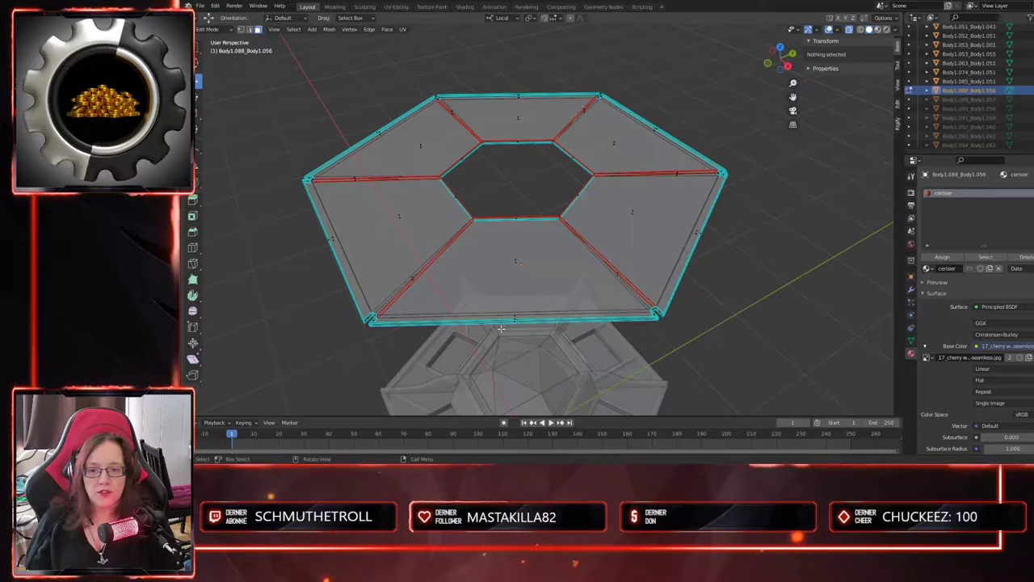
middle_drag(501, 328, 507, 274)
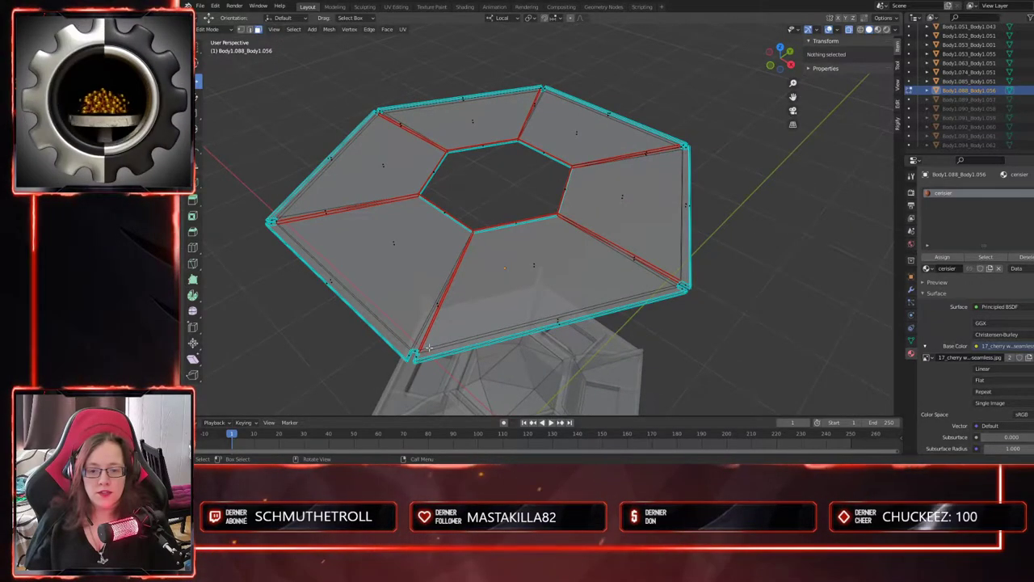
scroll(480, 214, down, 3)
drag(347, 97, 755, 351)
key(u)
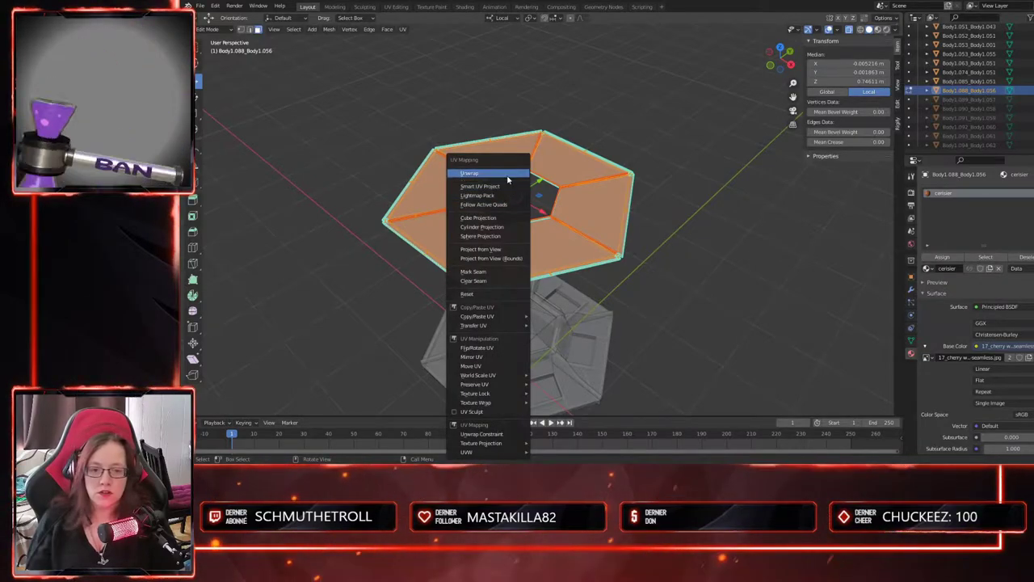
click(507, 173)
- Switch to the UV Editing workspace and toggle local view in its 3D viewport to show the plate
click(395, 6)
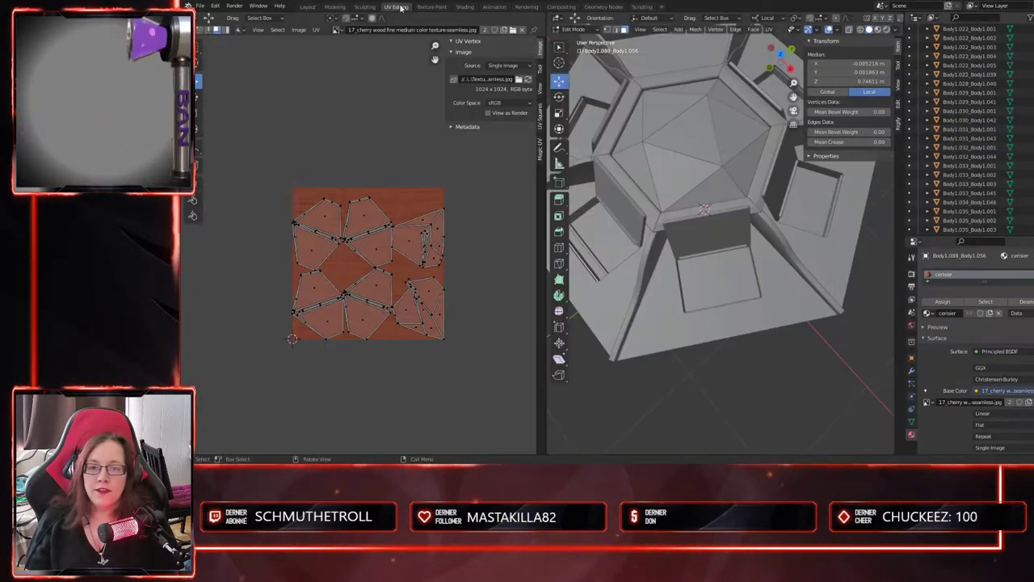
scroll(468, 330, down, 1)
middle_drag(695, 336, 713, 311)
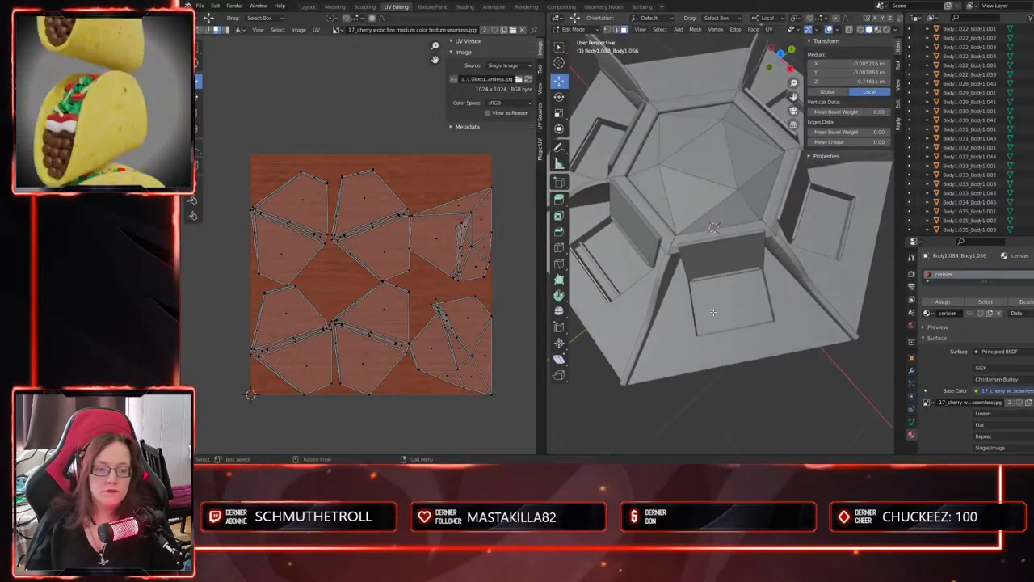
key(KP_Divide)
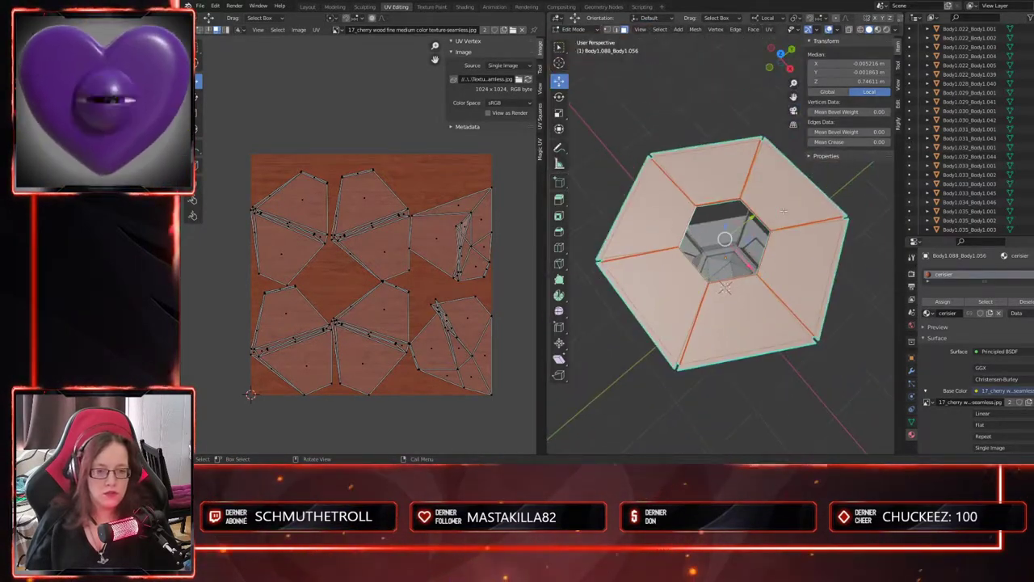
- Examine the plate's UV islands alongside its seams, outer rim and corner notches
scroll(804, 202, up, 3)
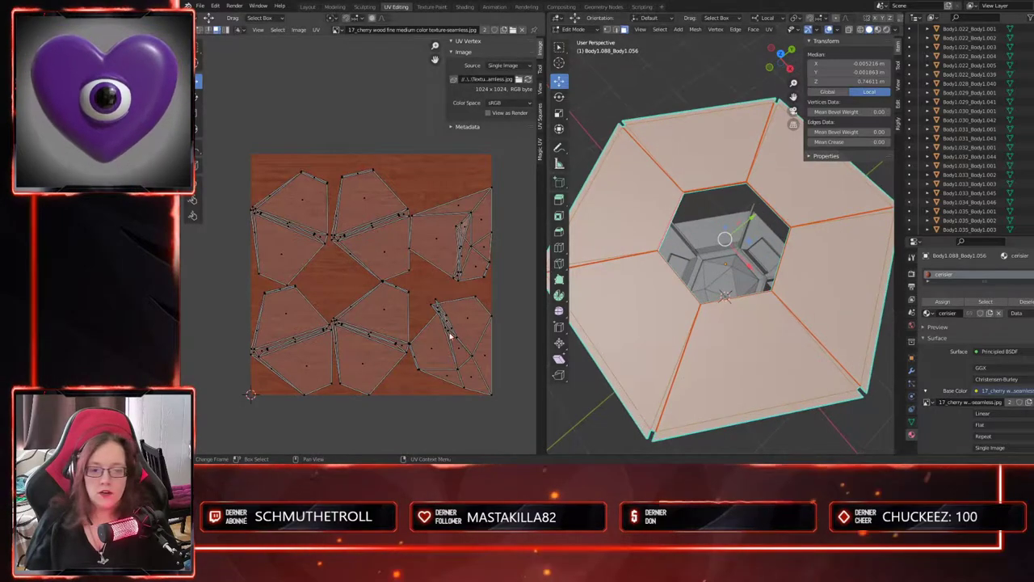
scroll(457, 376, up, 2)
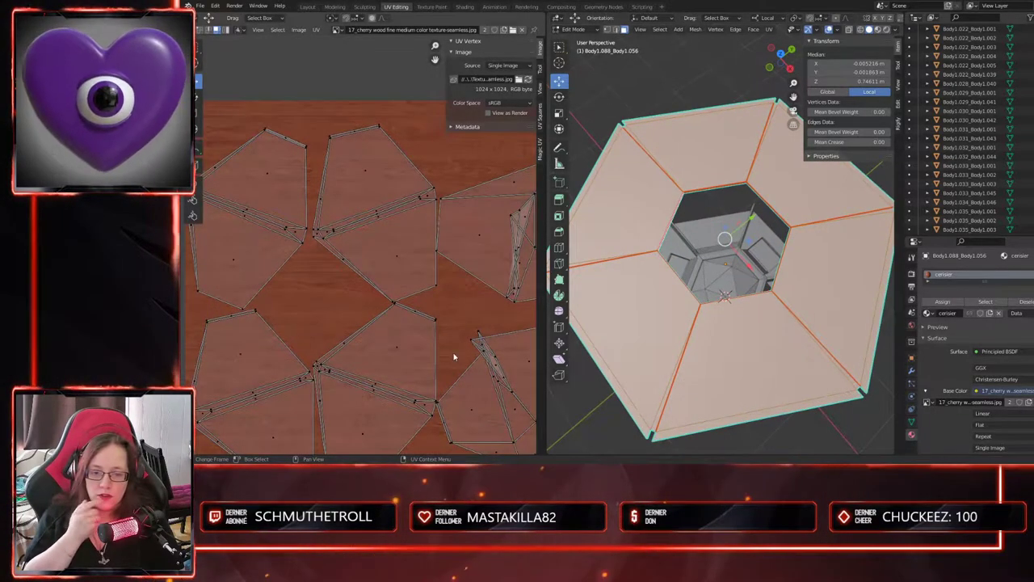
middle_drag(430, 362, 411, 302)
scroll(404, 297, down, 2)
middle_drag(638, 347, 717, 360)
scroll(689, 366, up, 3)
scroll(689, 366, down, 1)
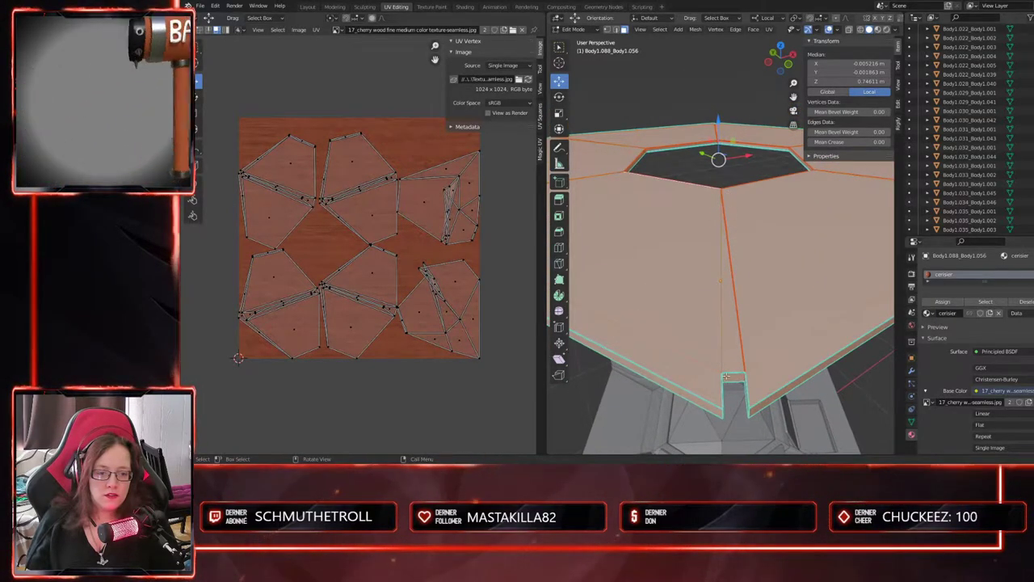
middle_drag(756, 430, 735, 356)
- Mark the upper edges of the front corner notch and the adjoining outer rim as seams
click(698, 374)
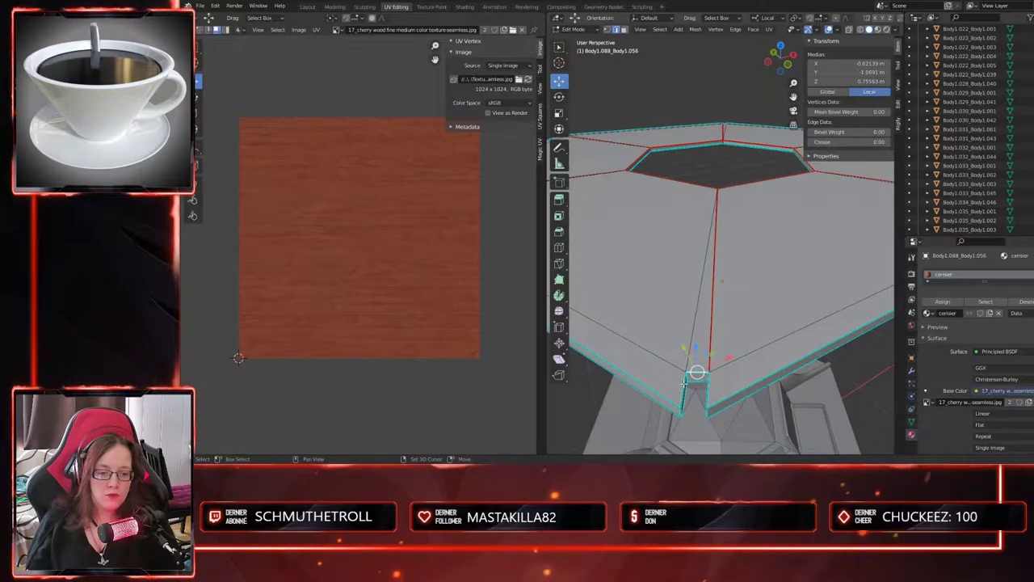
middle_drag(702, 405, 693, 366)
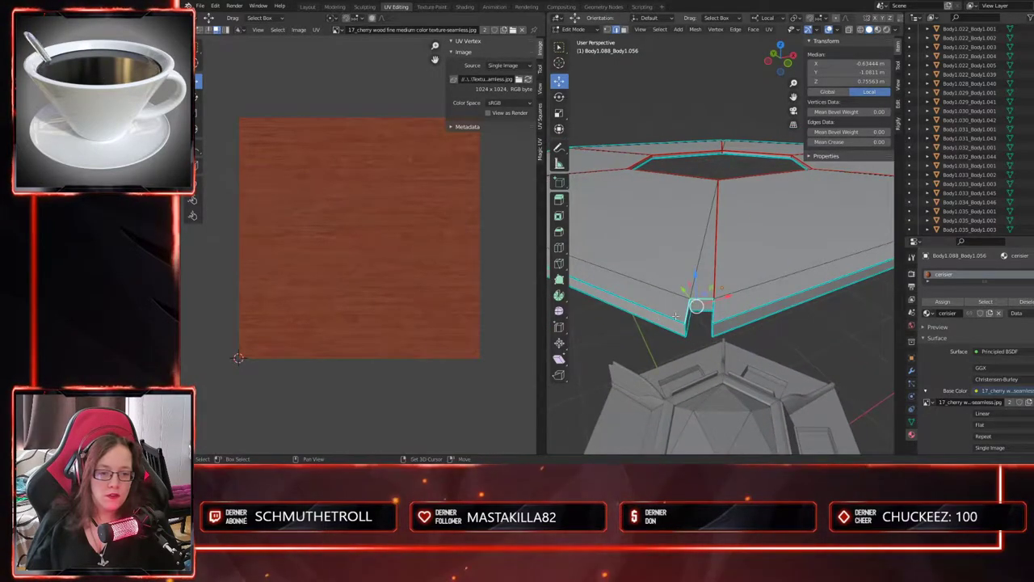
middle_drag(672, 316, 724, 335)
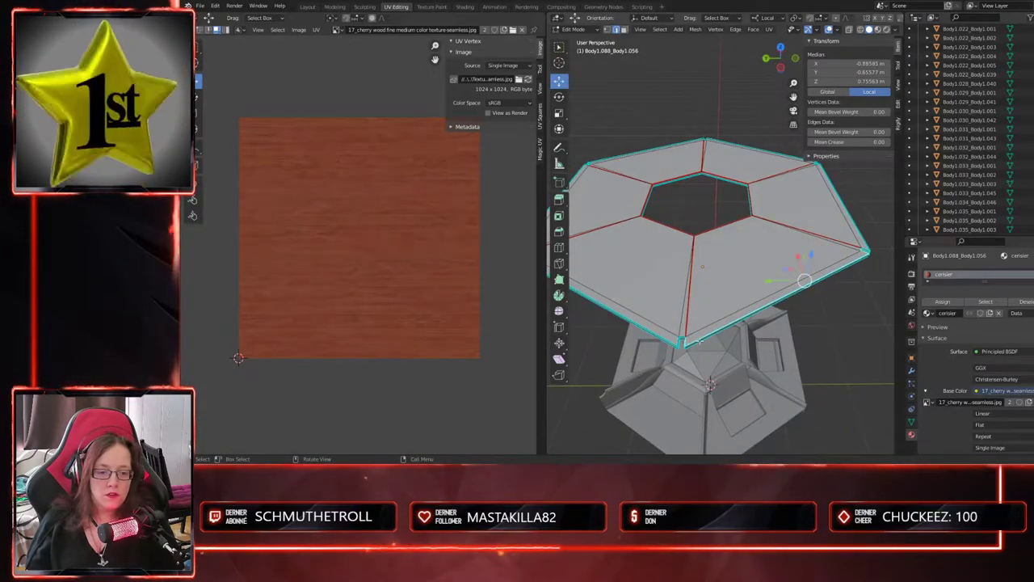
scroll(698, 340, up, 2)
right_click(667, 385)
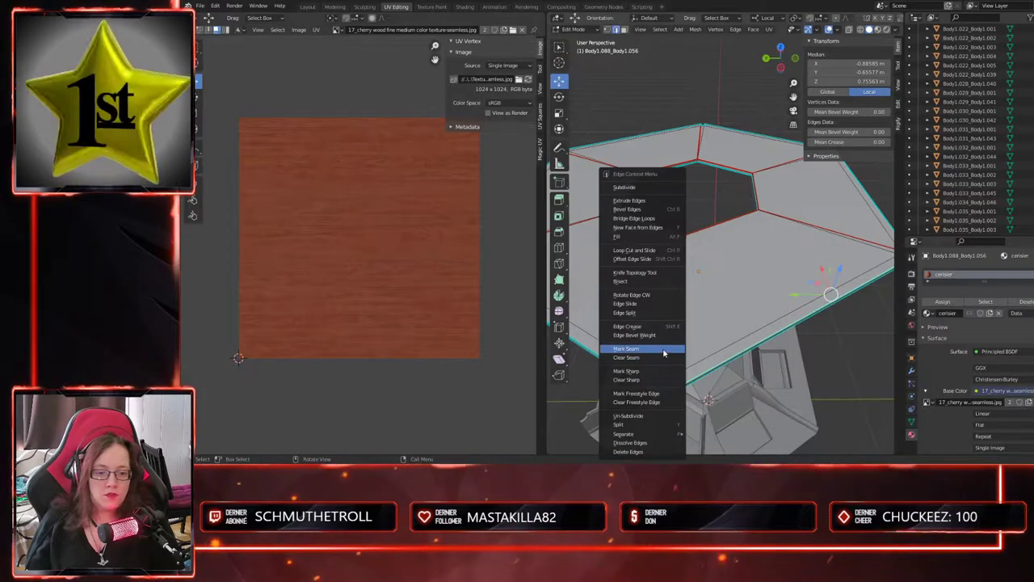
click(666, 350)
- Switch to face selection and select all of the hexagonal plate's faces with X-ray display on
scroll(668, 343, down, 2)
scroll(669, 340, down, 2)
key(3)
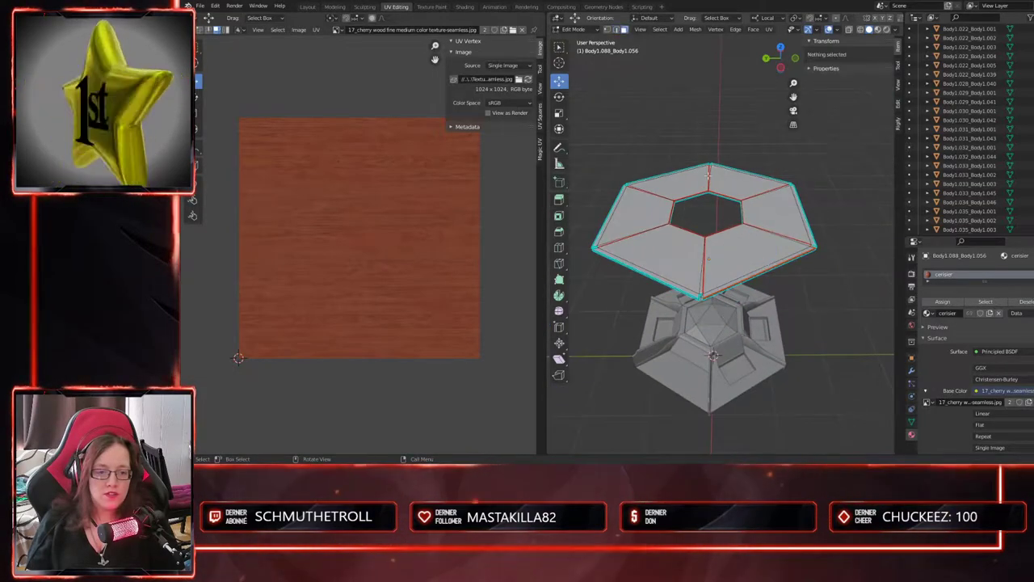
drag(585, 128, 840, 370)
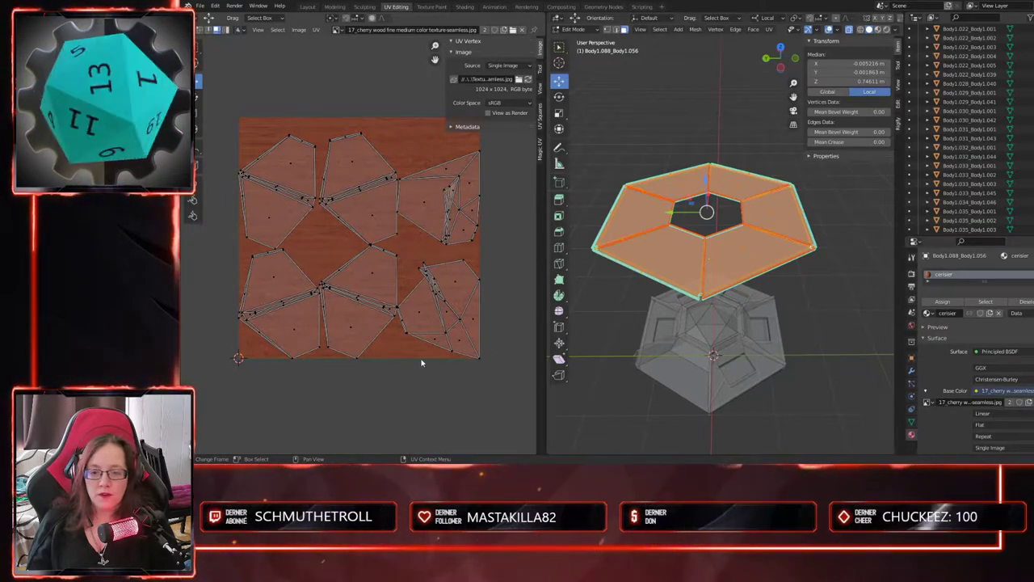
- Select the upper outer rim edge beside the notch on the plate's next side and mark it as a seam
middle_drag(756, 336, 727, 323)
scroll(727, 323, up, 3)
scroll(727, 323, down, 2)
scroll(725, 327, up, 3)
middle_drag(723, 360, 676, 317)
click(696, 260)
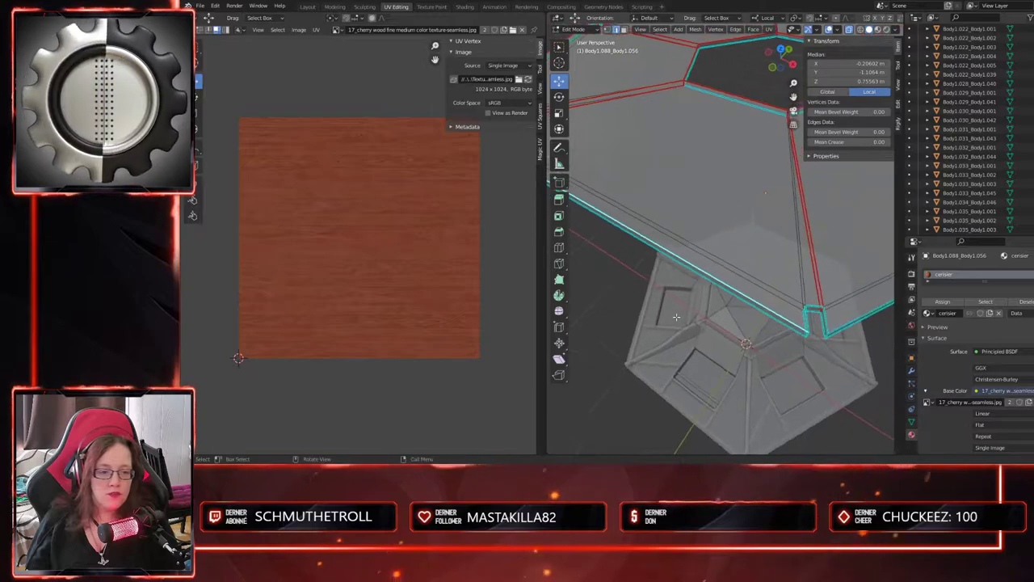
middle_drag(816, 307, 776, 335)
right_click(863, 329)
click(854, 334)
middle_drag(848, 332, 711, 215)
- Mark the following outer rim edge and the upper edges of its corner notch as seams
click(644, 321)
shift+click(806, 227)
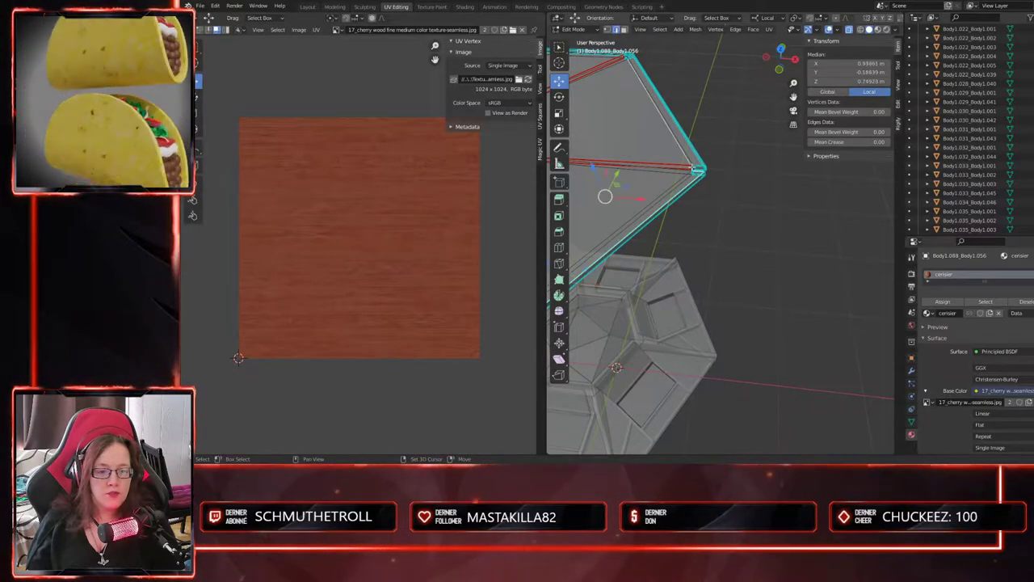
scroll(696, 171, up, 3)
shift+middle_drag(693, 167, 691, 271)
shift+click(731, 308)
shift+click(694, 222)
right_click(705, 278)
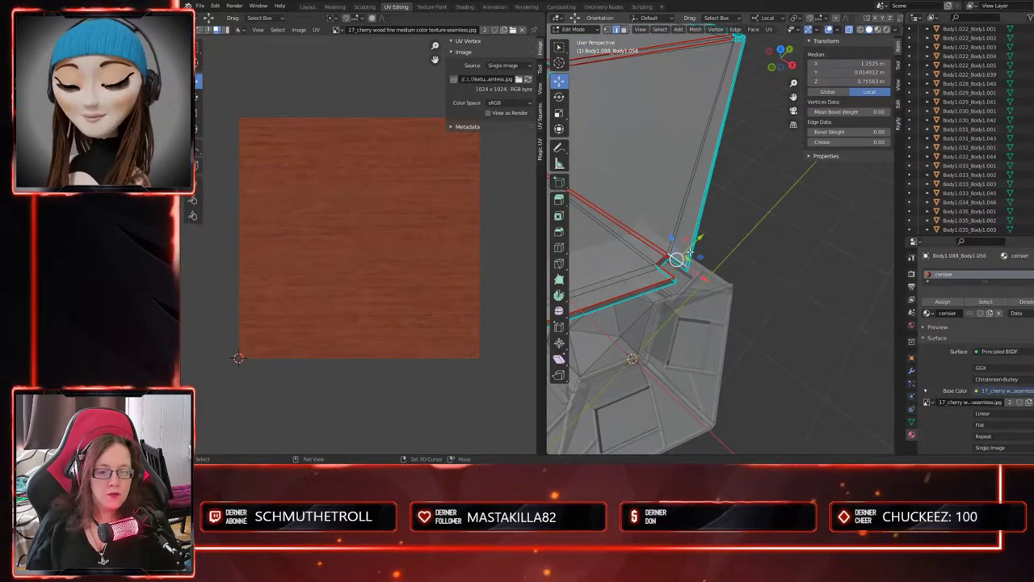
right_click(690, 251)
- Mark the upper inner edge and one upper side edge of the next corner notch as seams
middle_drag(691, 251, 768, 130)
click(777, 115)
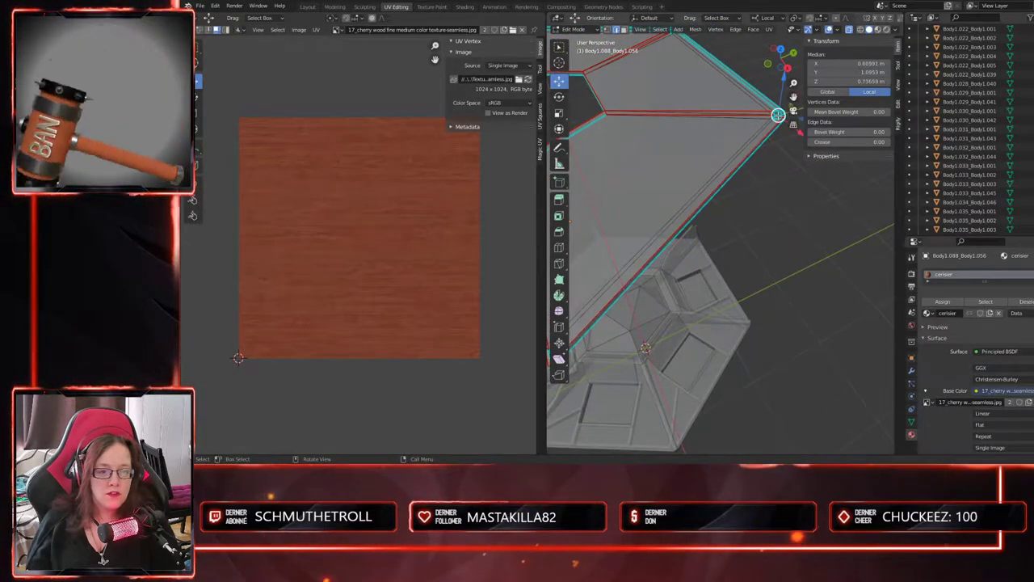
key(KP_Decimal)
scroll(705, 300, down, 5)
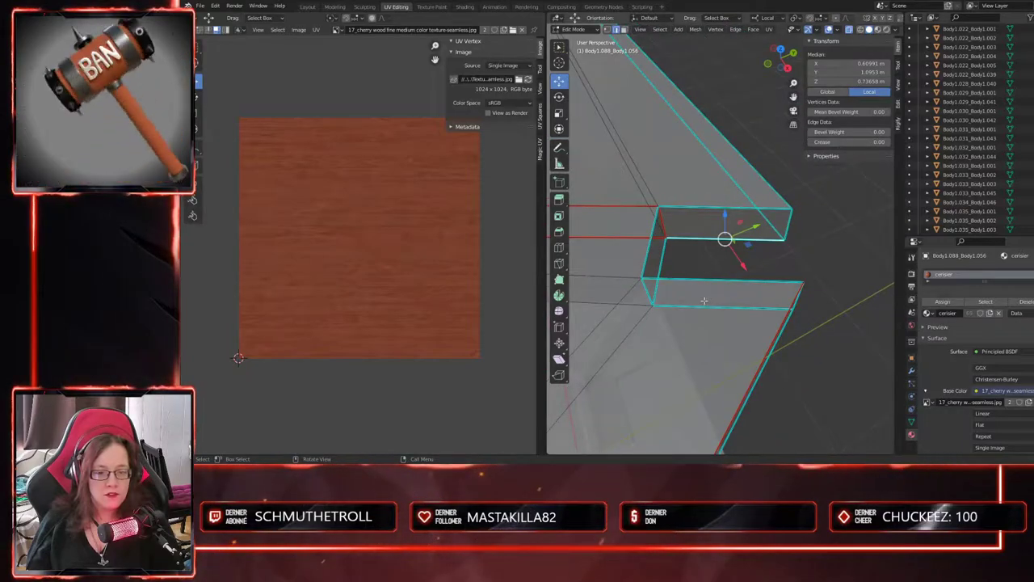
shift+click(648, 255)
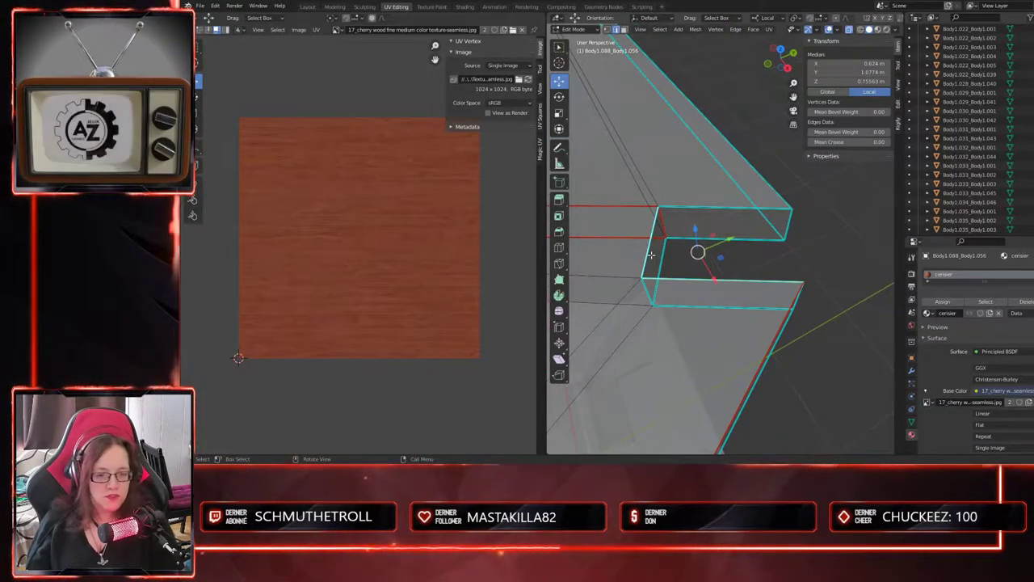
right_click(651, 255)
click(625, 255)
- Mark the same notch's other upper side edge and the adjoining outer rim edge as seams
middle_drag(638, 257, 736, 244)
click(737, 207)
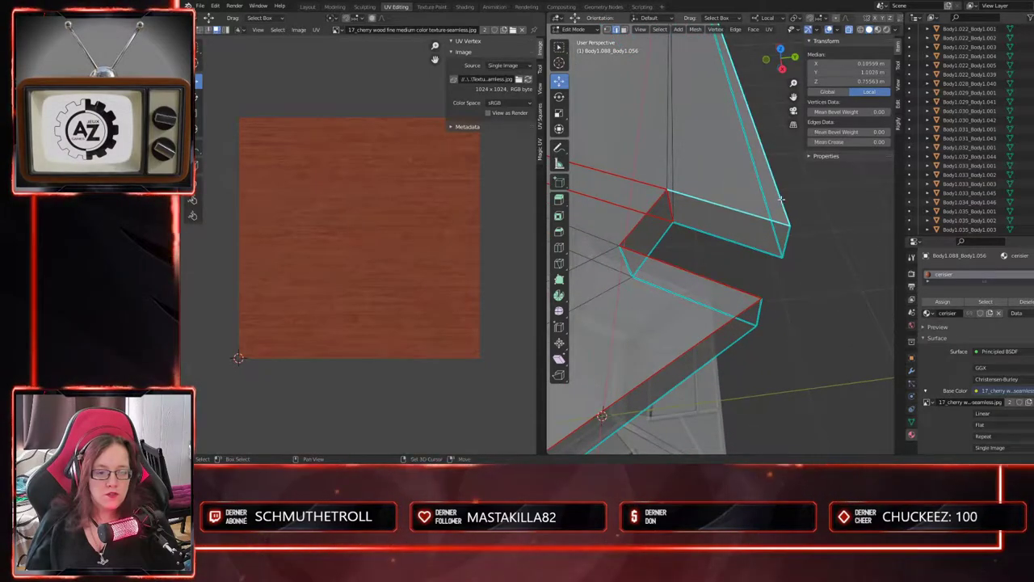
shift+middle_drag(717, 105, 715, 195)
right_click(738, 234)
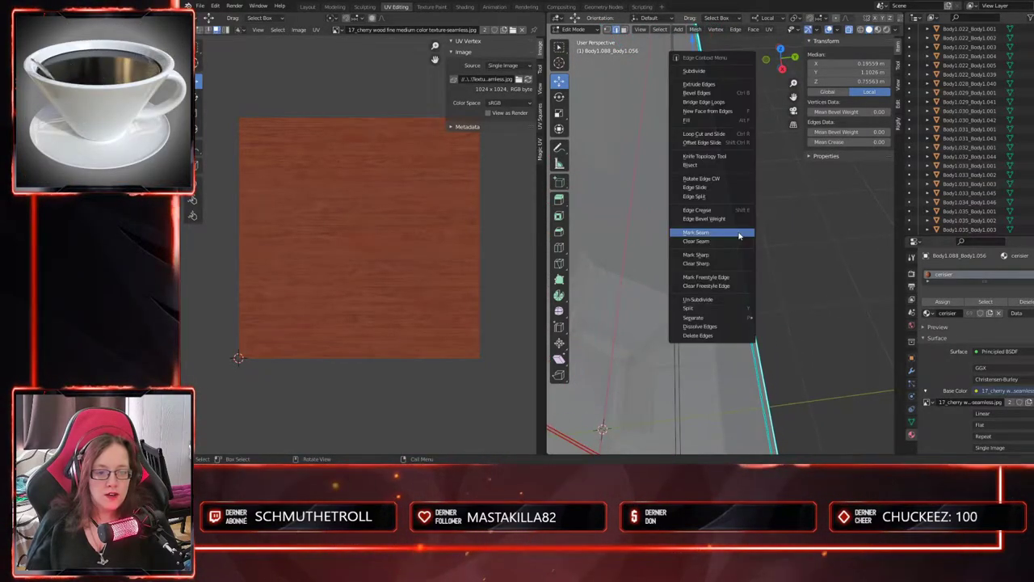
click(740, 233)
- Mark the upper side and inner edges of the notch at the far end of that rim as seams
middle_drag(746, 254, 670, 122)
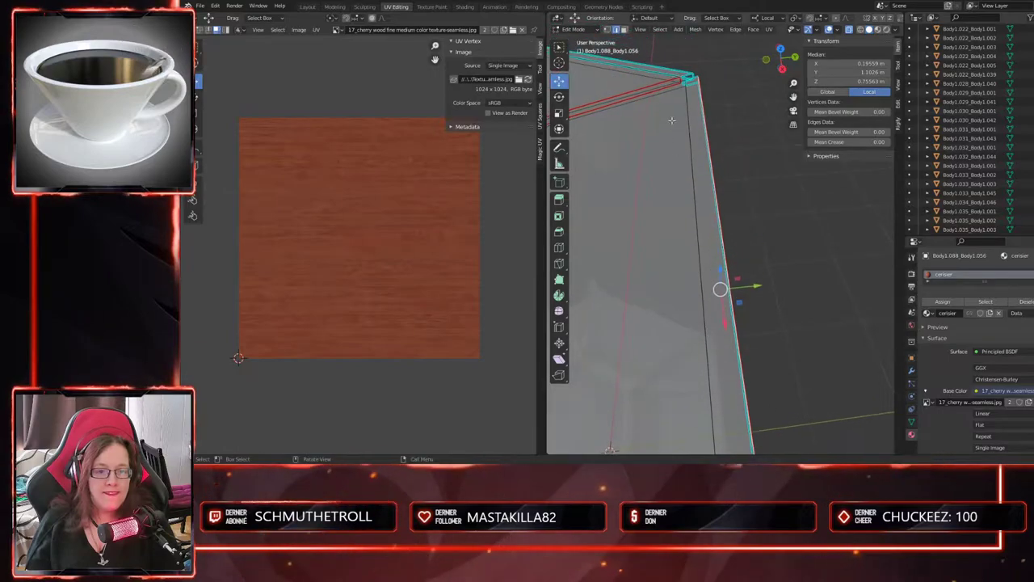
click(708, 82)
key(KP_Decimal)
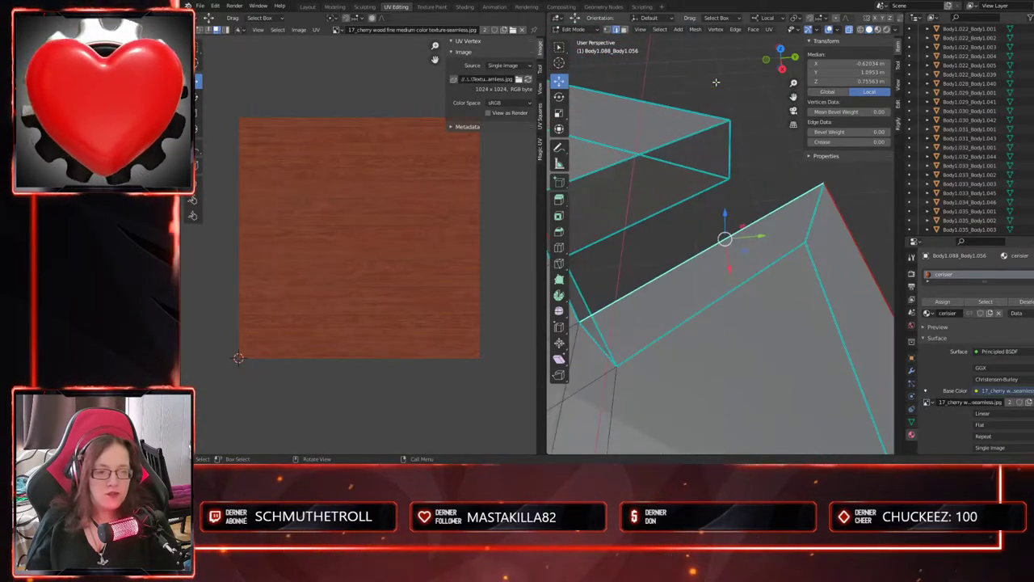
right_click(615, 263)
click(615, 266)
middle_drag(616, 266, 634, 307)
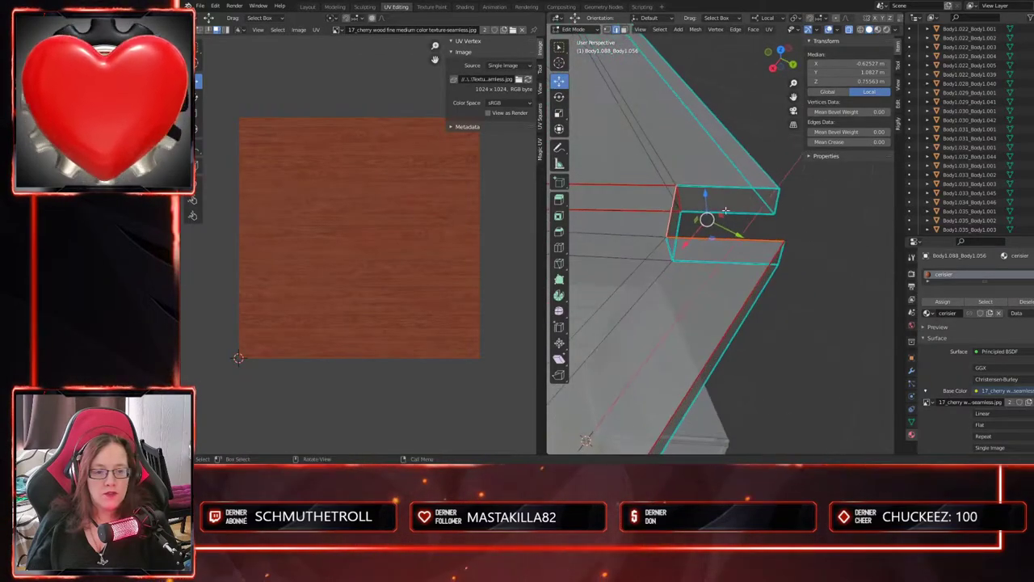
- Mark that notch's remaining upper side edge and the plate's remaining outer rim edges as seams
click(734, 186)
shift+click(773, 180)
middle_drag(773, 180, 651, 353)
middle_drag(692, 318, 596, 346)
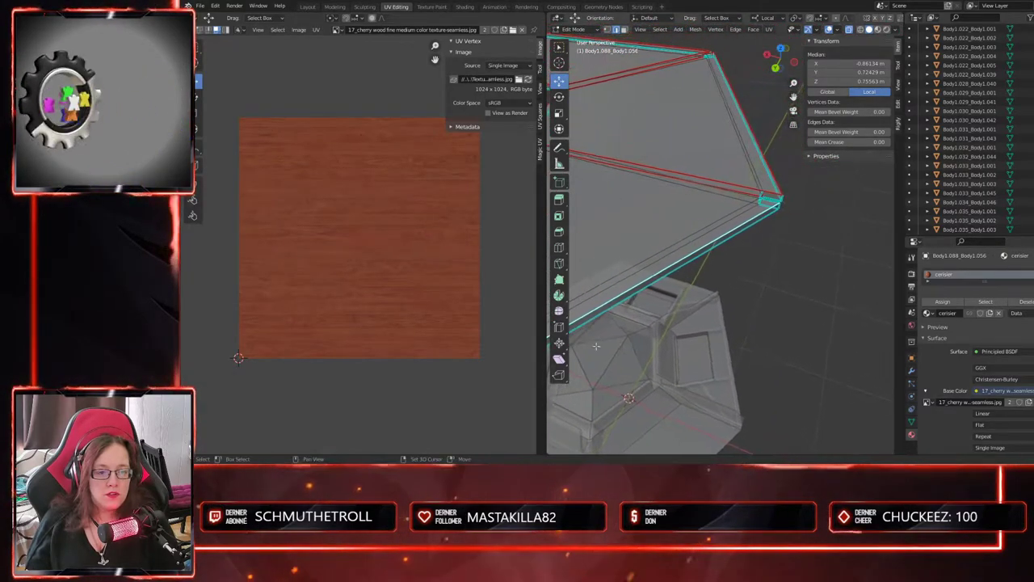
right_click(772, 200)
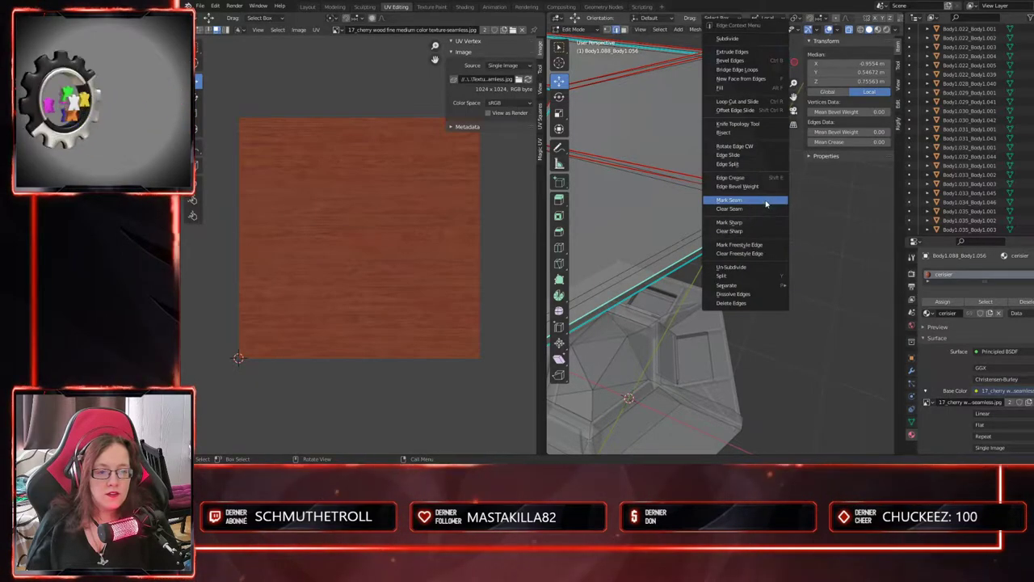
click(766, 200)
- Mark the upper inner edge of the last corner notch as a seam
click(761, 195)
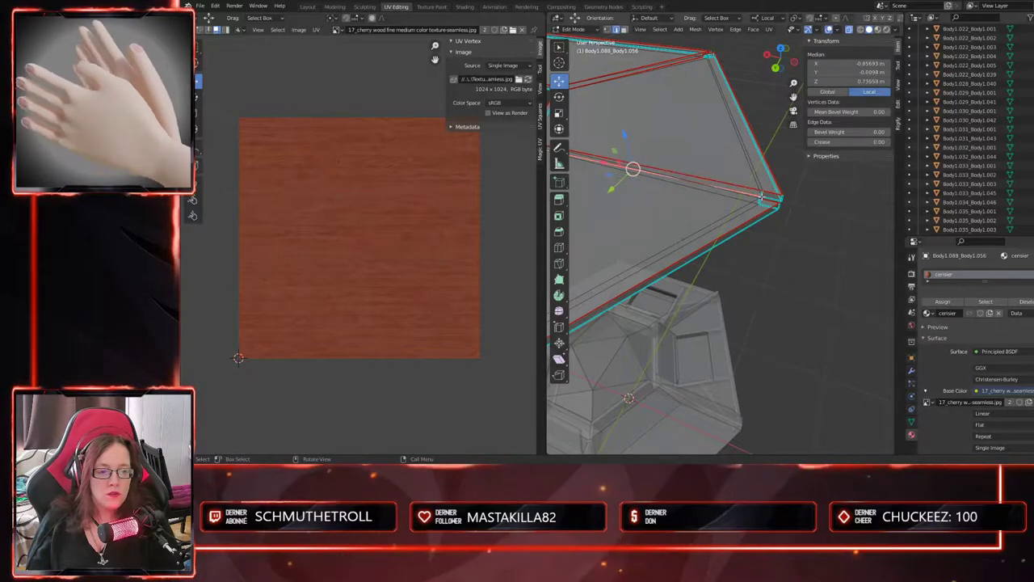
scroll(761, 194, up, 4)
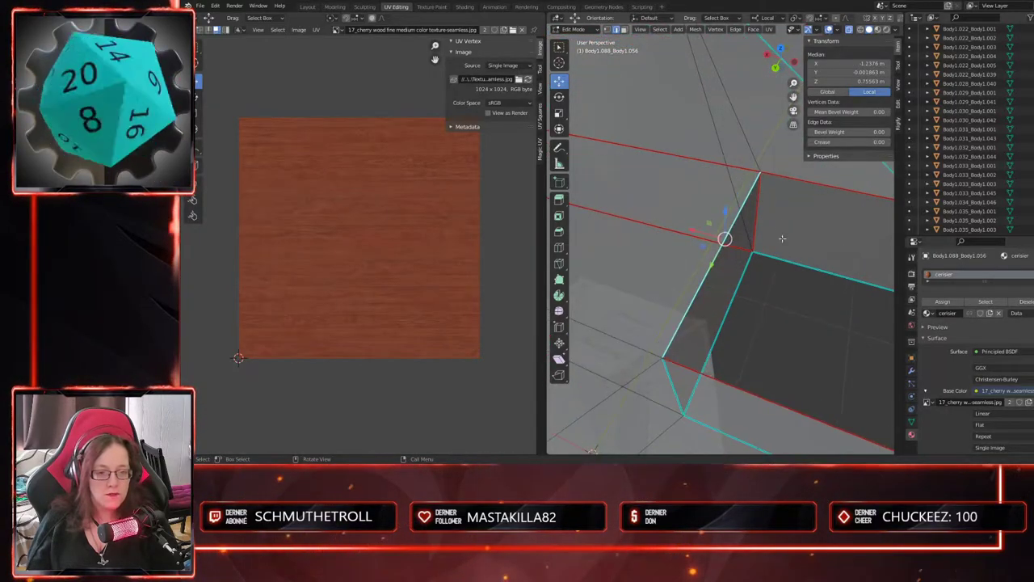
right_click(703, 280)
click(703, 280)
middle_drag(703, 280, 797, 288)
shift+middle_drag(731, 218, 845, 372)
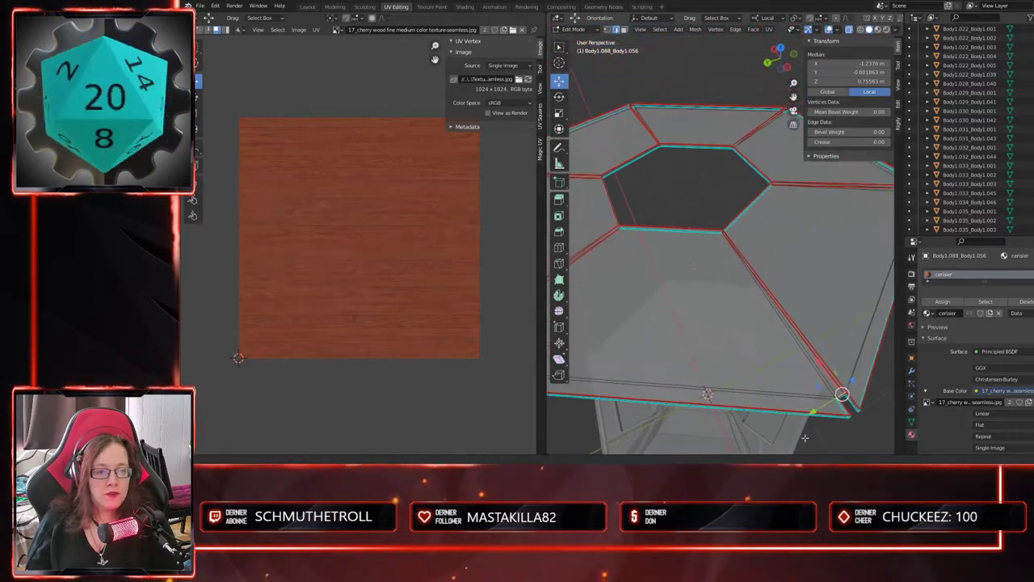
- Select all of the plate's faces in face selection mode and unwrap them along the new seams
scroll(711, 242, down, 8)
key(3)
drag(606, 153, 868, 346)
key(u)
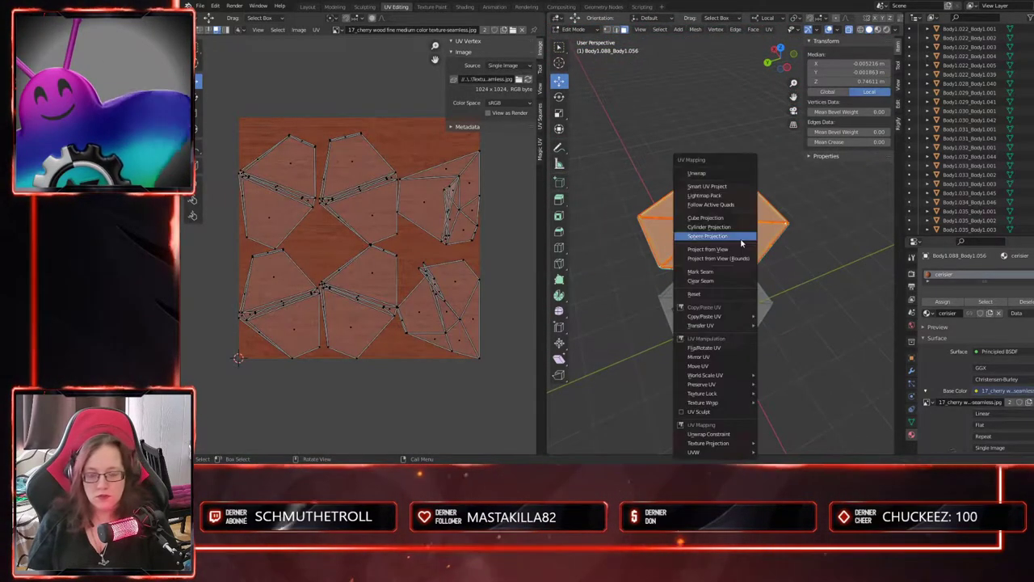
click(703, 173)
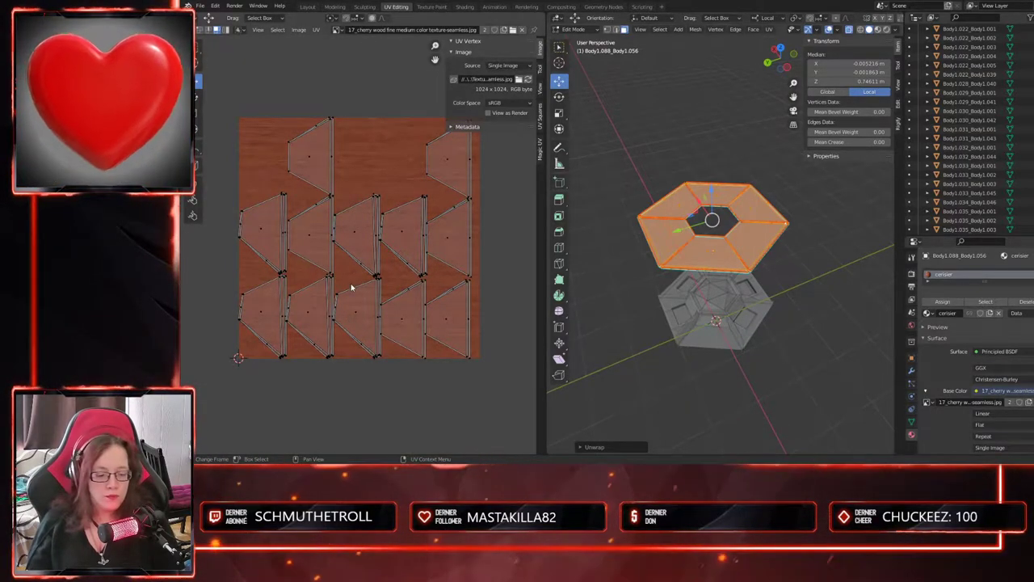
- Examine the trapezoidal UV islands and compare one upper island's face with the plate in the viewport
scroll(273, 234, up, 1)
scroll(349, 273, up, 3)
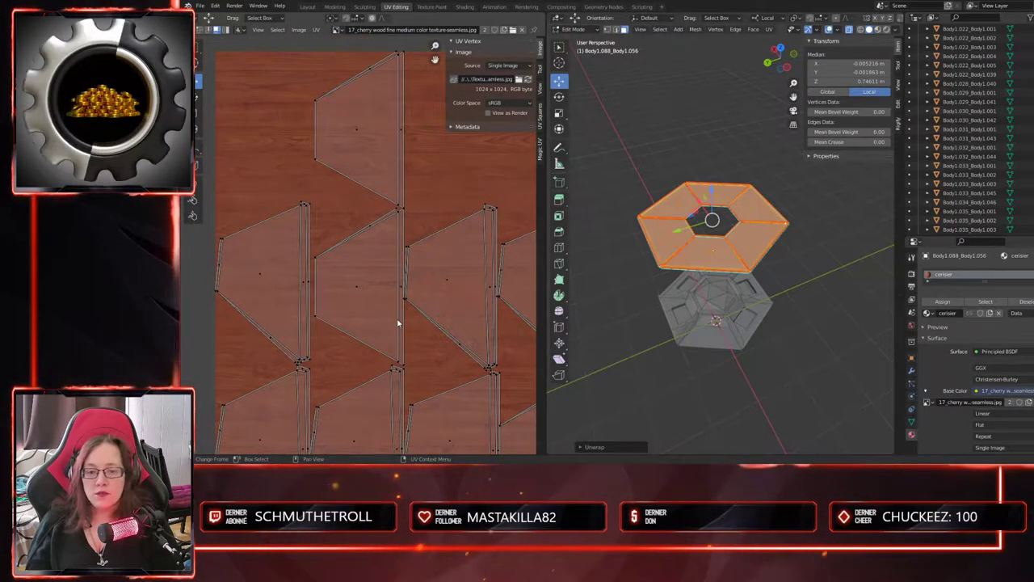
middle_drag(360, 136, 363, 226)
scroll(362, 253, up, 2)
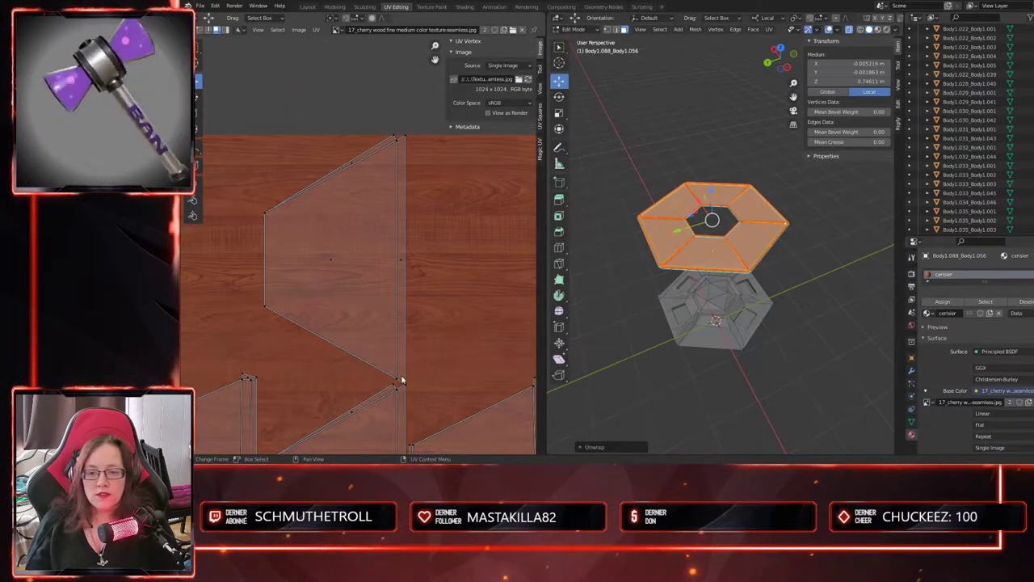
scroll(695, 338, up, 5)
middle_drag(695, 338, 697, 327)
click(330, 264)
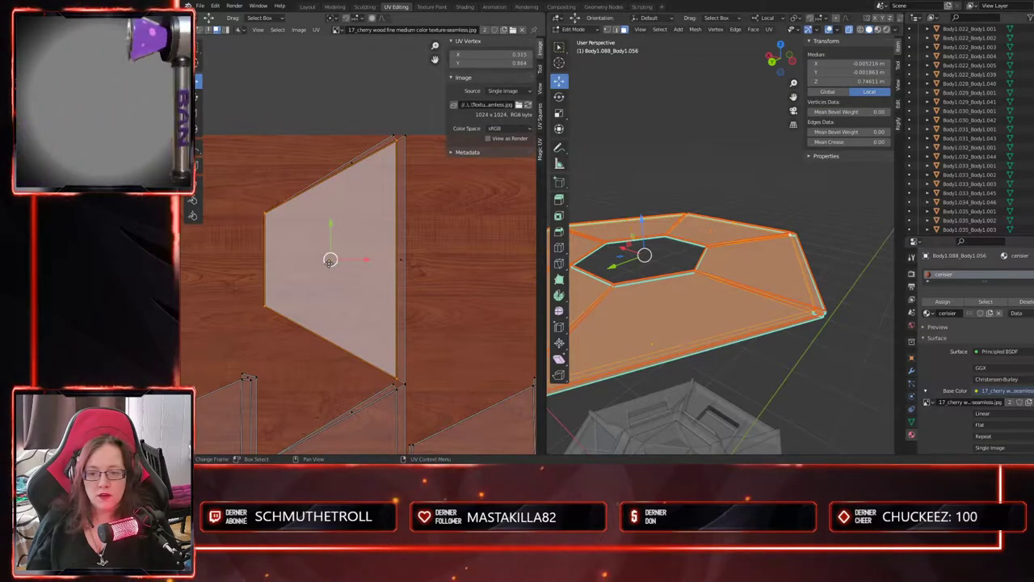
scroll(330, 261, down, 3)
middle_drag(389, 342, 420, 285)
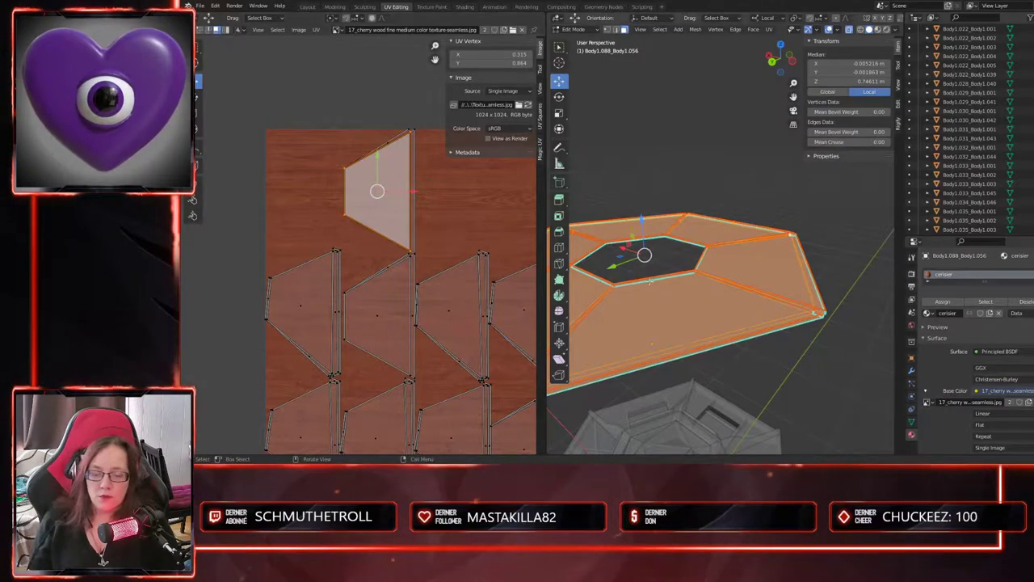
- Select all of the plate's UV islands and rotate them about 89 degrees over the cherry wood texture
scroll(426, 313, down, 3)
drag(254, 155, 490, 439)
scroll(388, 266, up, 1)
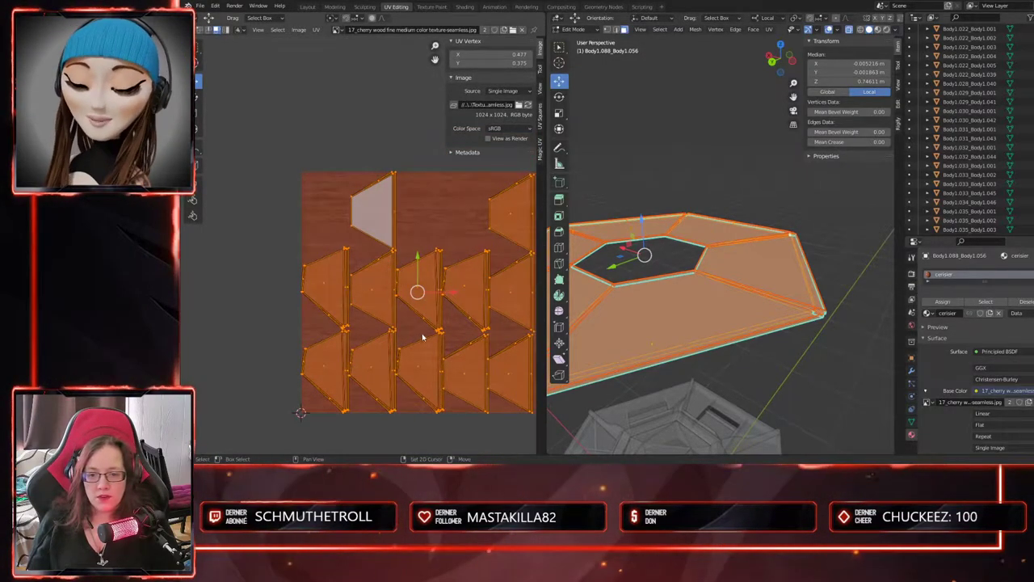
middle_drag(421, 334, 340, 322)
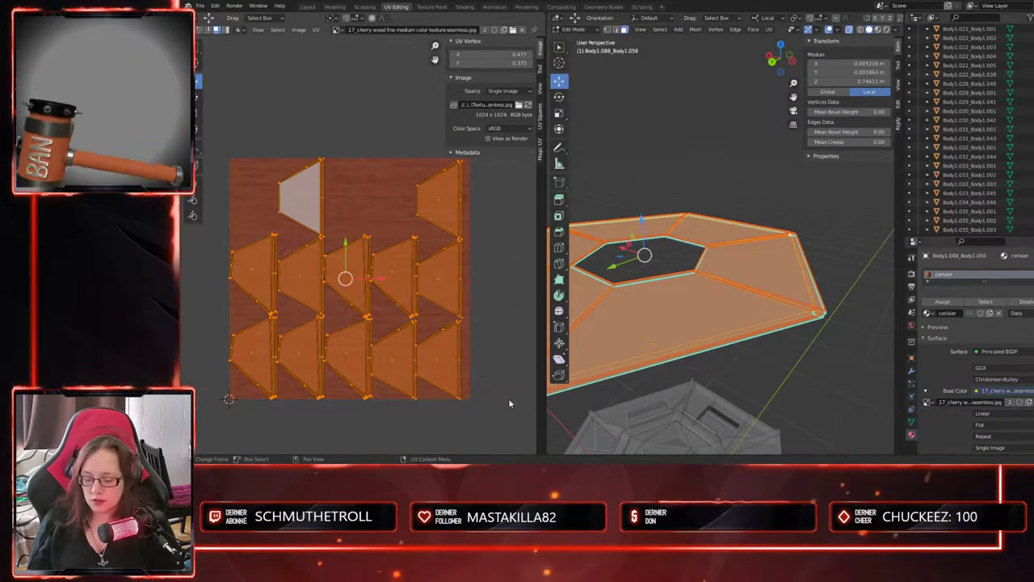
key(r)
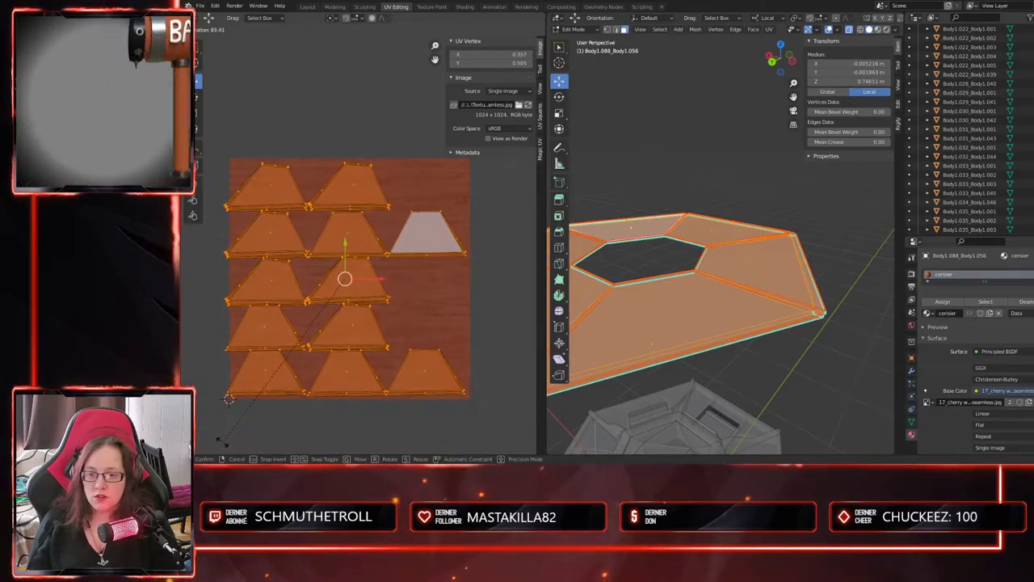
click(224, 444)
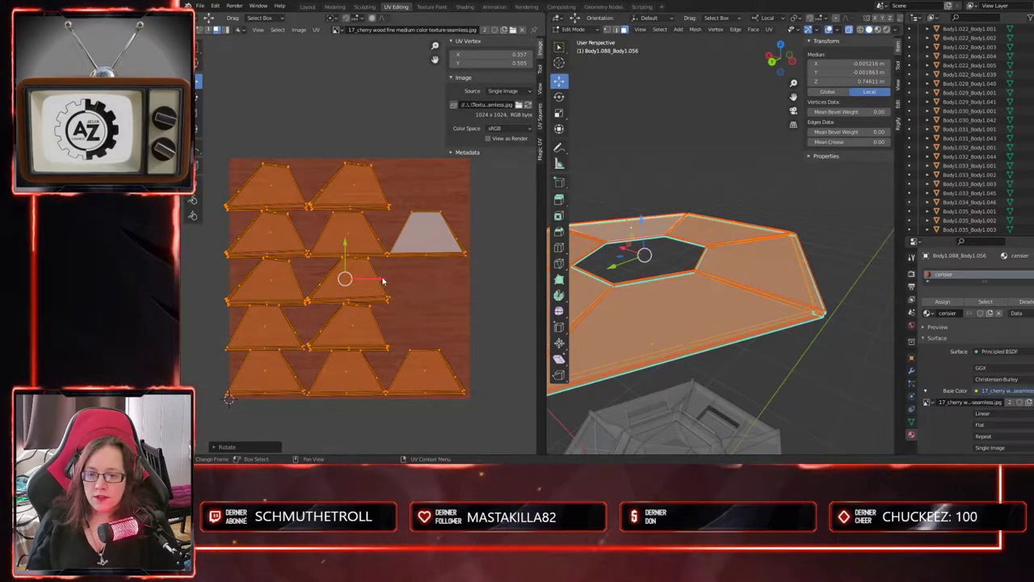
- Select the lone UV island of the upper third column and move it to the texture's upper-right corner, about X 0.866, Y 0.848
click(443, 265)
click(426, 234)
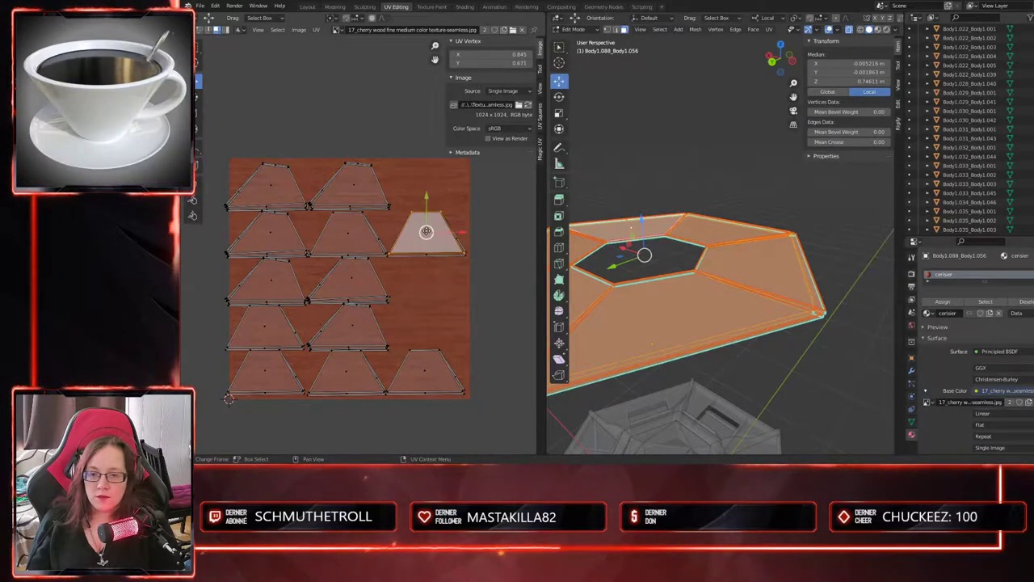
mouse_move(427, 233)
mouse_down()
mouse_move(429, 190)
mouse_move(430, 233)
mouse_up()
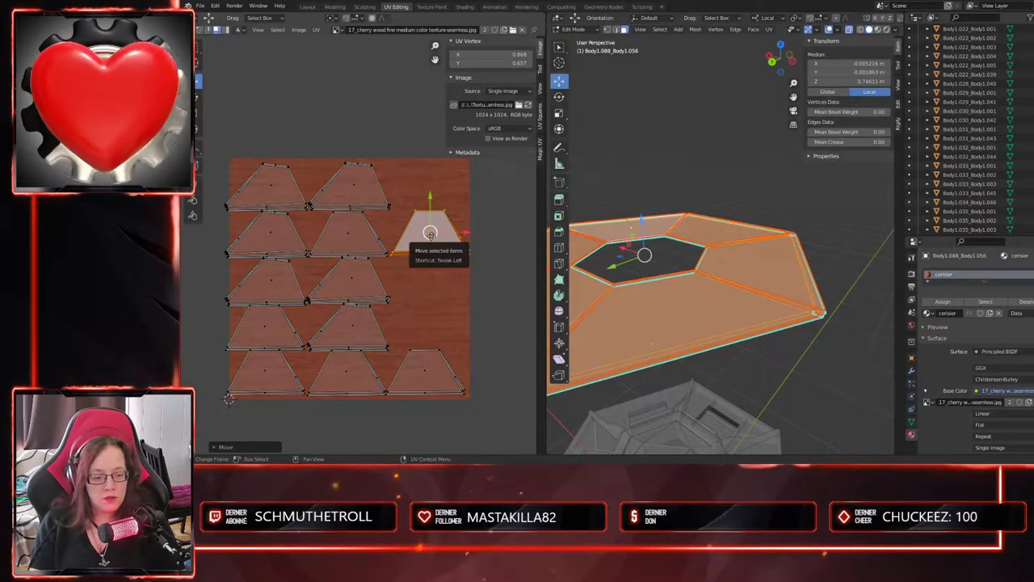
scroll(431, 236, up, 2)
scroll(430, 236, down, 1)
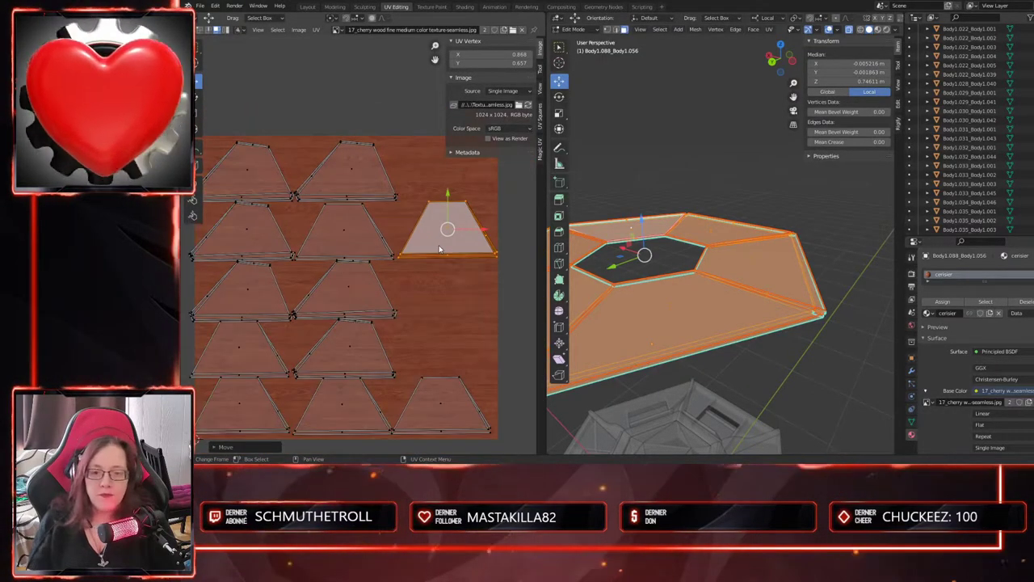
shift+middle_drag(436, 261, 398, 311)
middle_drag(432, 342, 383, 313)
scroll(432, 282, up, 3)
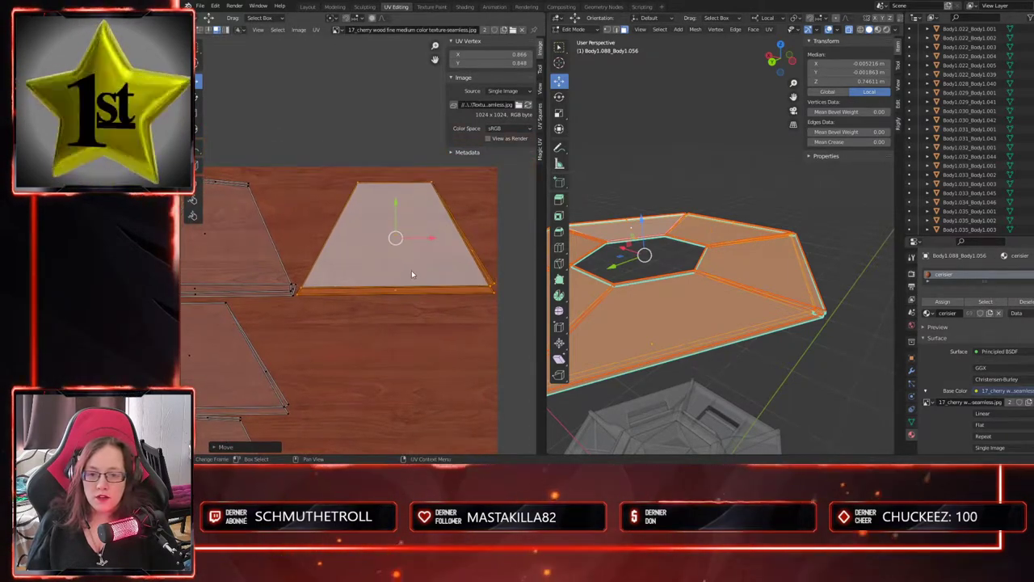
scroll(412, 273, down, 5)
scroll(351, 323, up, 3)
middle_drag(394, 374, 372, 302)
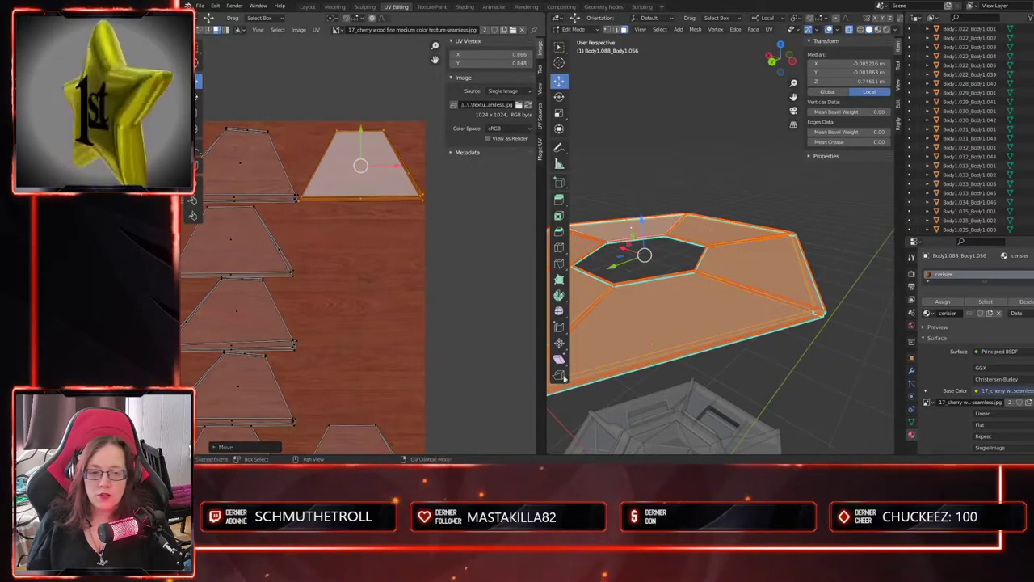
- Switch to editing the lower hexagonal body and examine how its UV islands are laid out on the cherry wood texture
scroll(682, 409, down, 2)
mouse_move(717, 395)
middle_down()
mouse_move(714, 380)
mouse_move(706, 393)
mouse_move(723, 395)
mouse_move(716, 379)
middle_up()
key(Tab)
click(709, 379)
scroll(348, 341, down, 3)
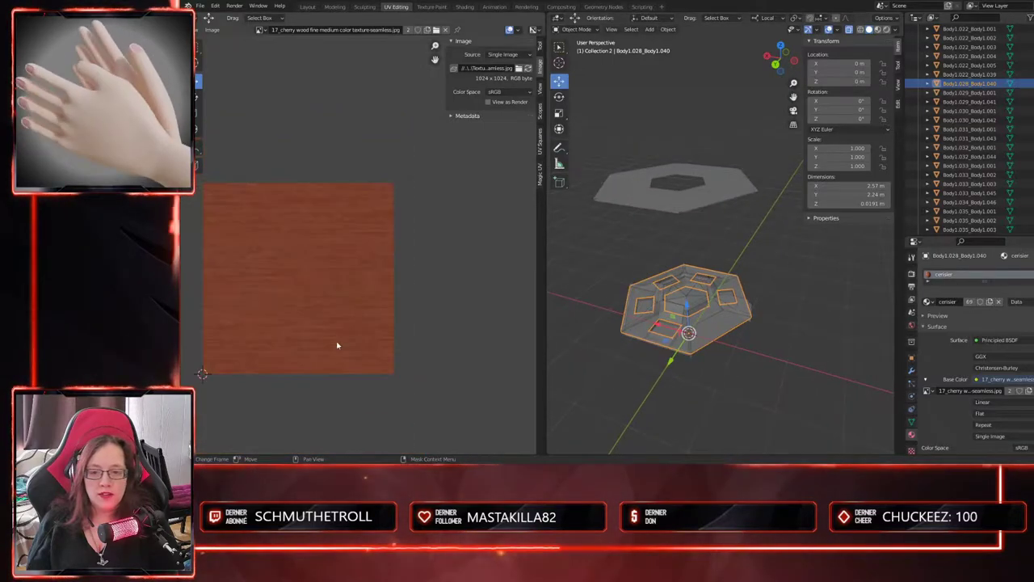
middle_drag(270, 328, 313, 322)
key(Tab)
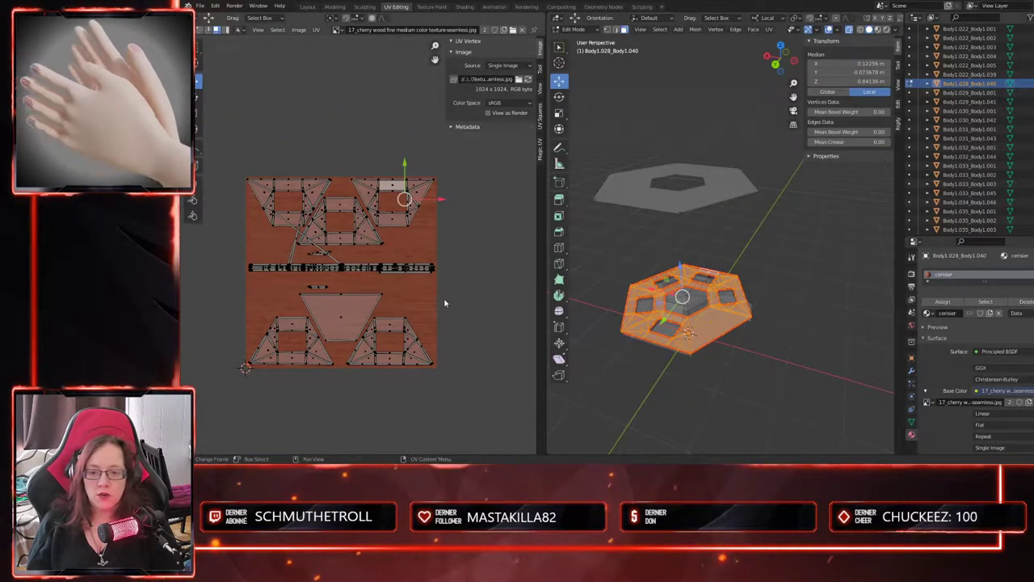
scroll(436, 292, up, 3)
middle_drag(405, 286, 421, 371)
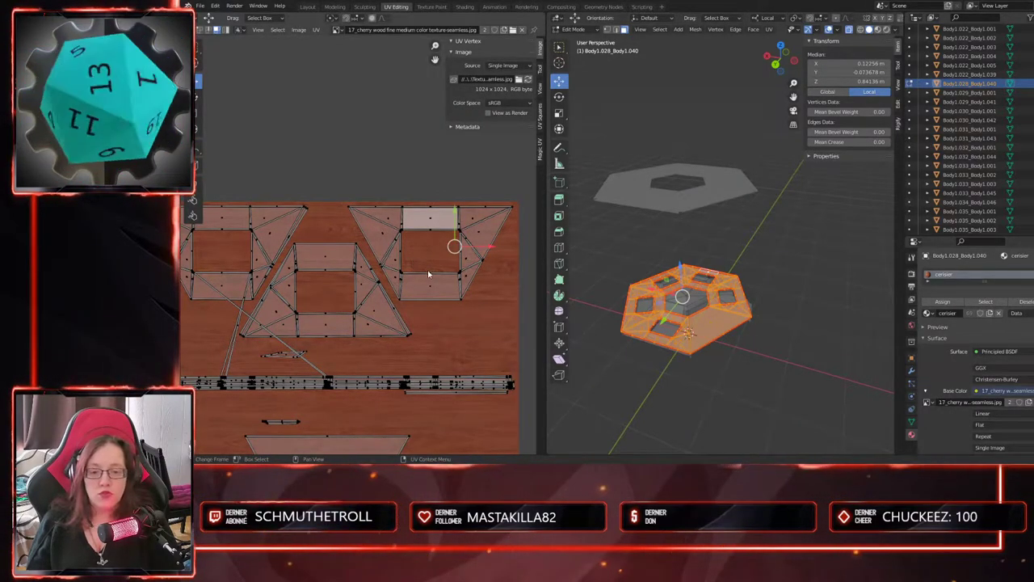
scroll(423, 306, down, 3)
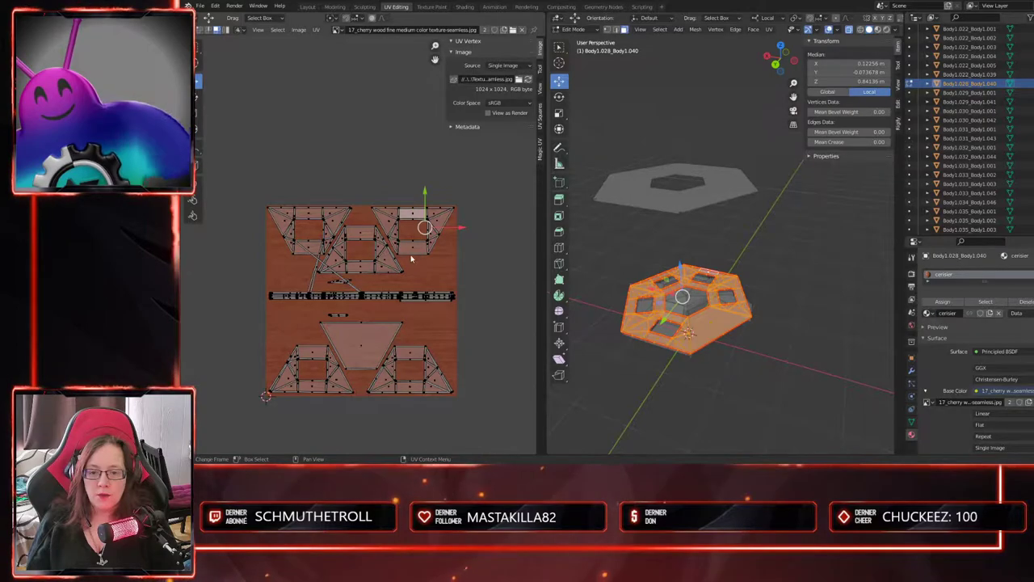
- Return to editing the upper plate, enlarge all its UV islands slightly and shift them partly off the texture's left edge
key(Tab)
click(644, 212)
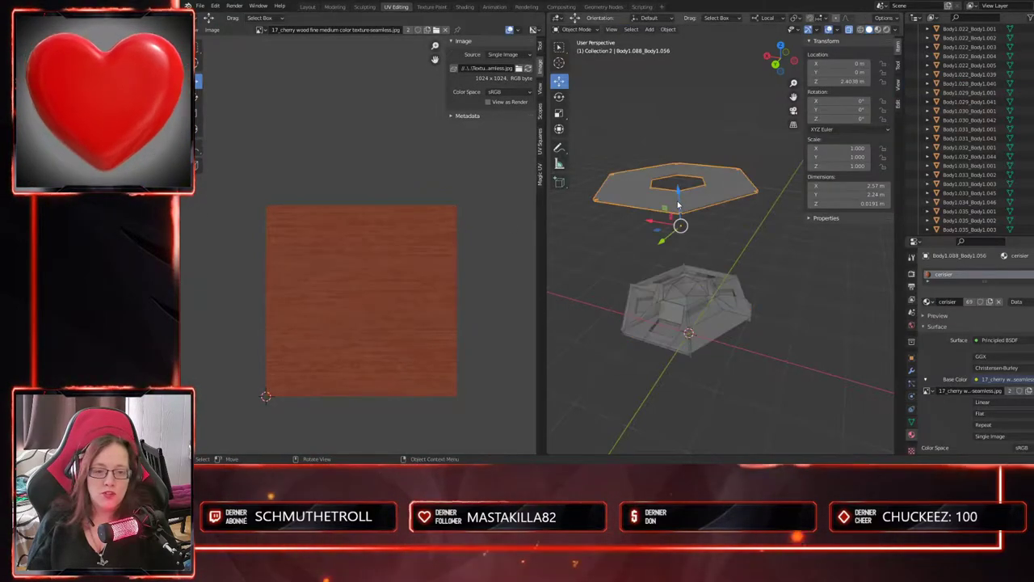
key(Tab)
scroll(404, 256, up, 4)
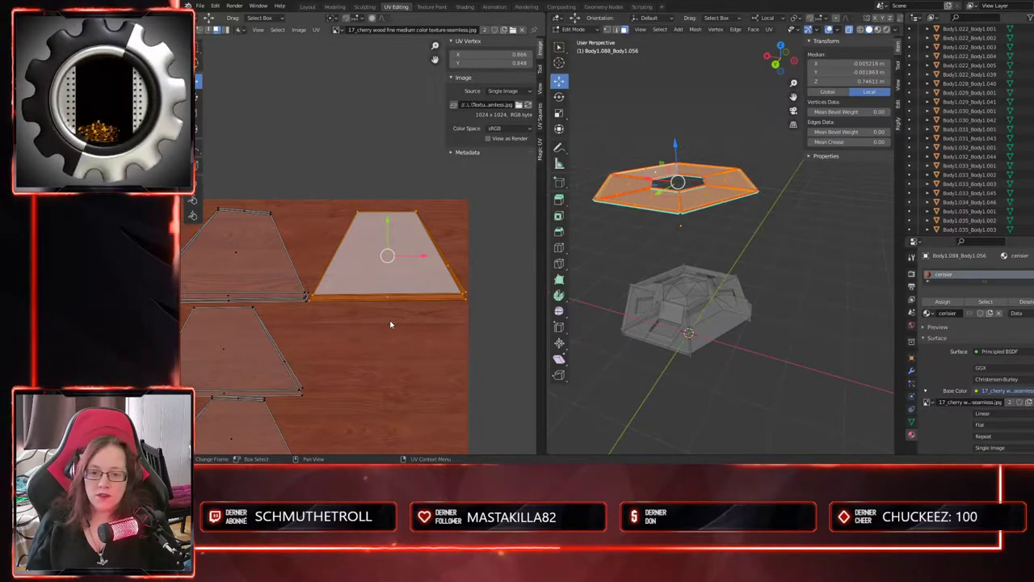
scroll(391, 324, down, 5)
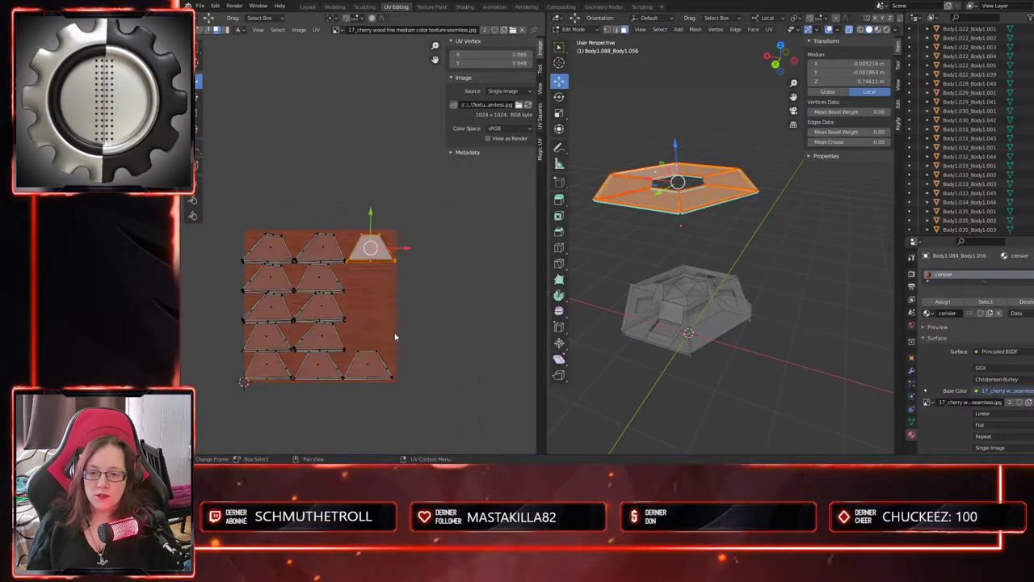
drag(239, 202, 452, 429)
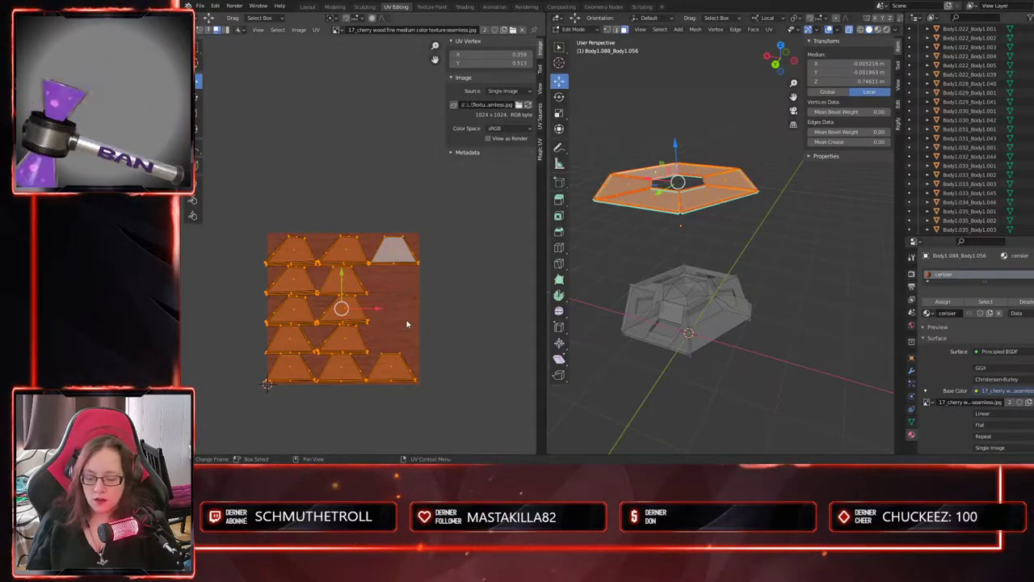
key(s)
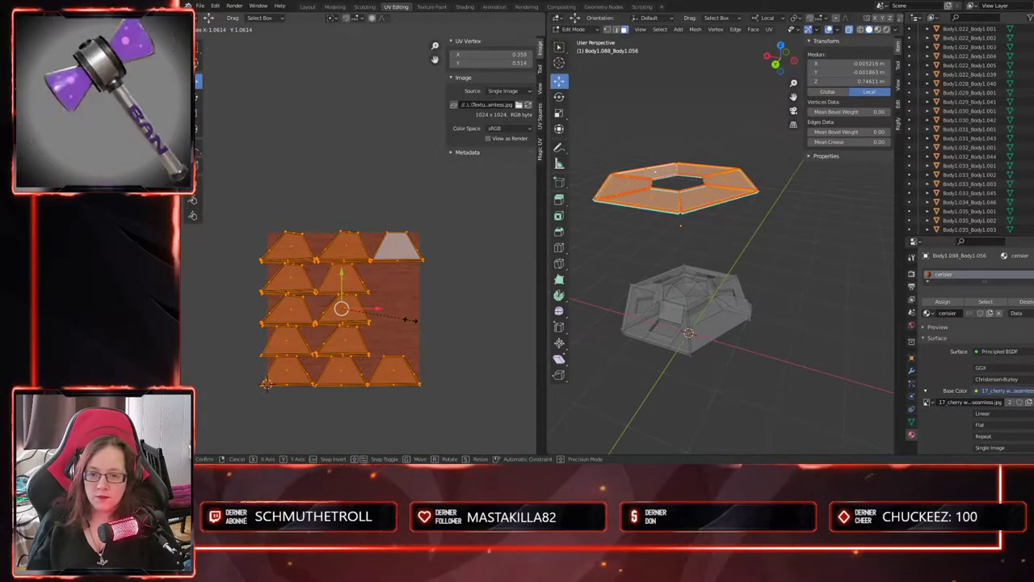
click(414, 324)
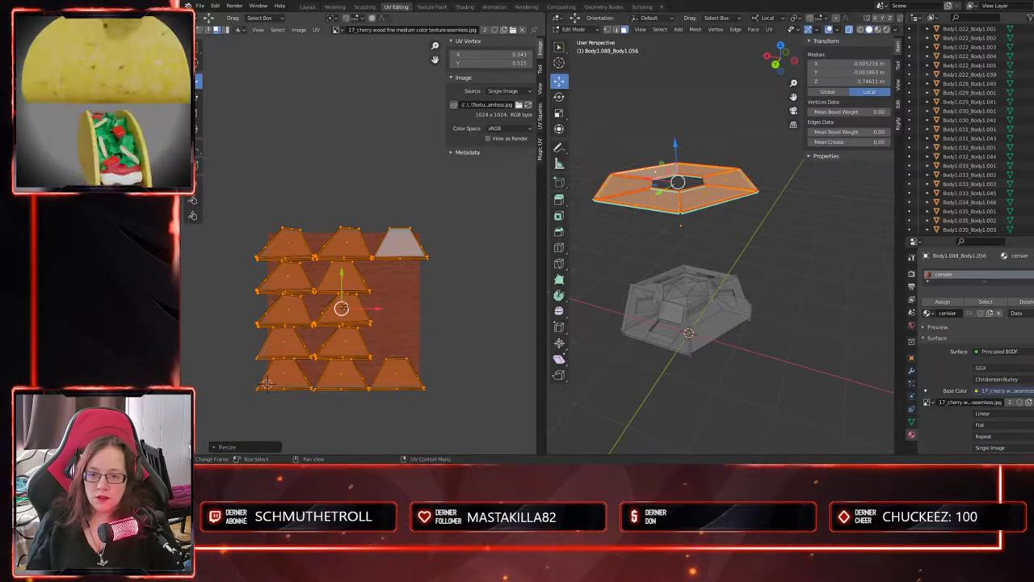
key(g)
click(319, 286)
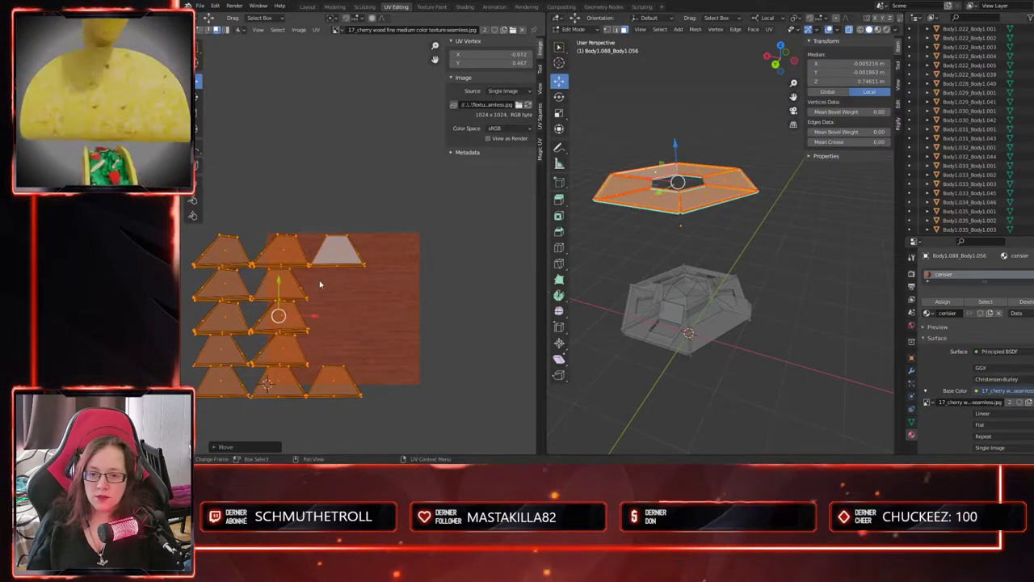
- Move the lone upper island of the third column to the texture's lower-right corner, about X 0.839, Y 0.081
click(336, 256)
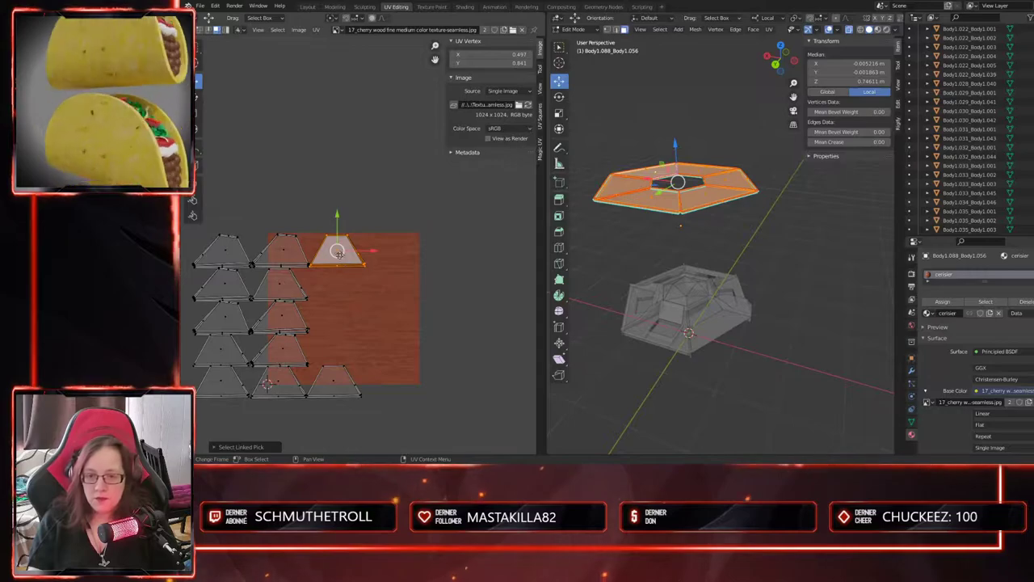
key(g)
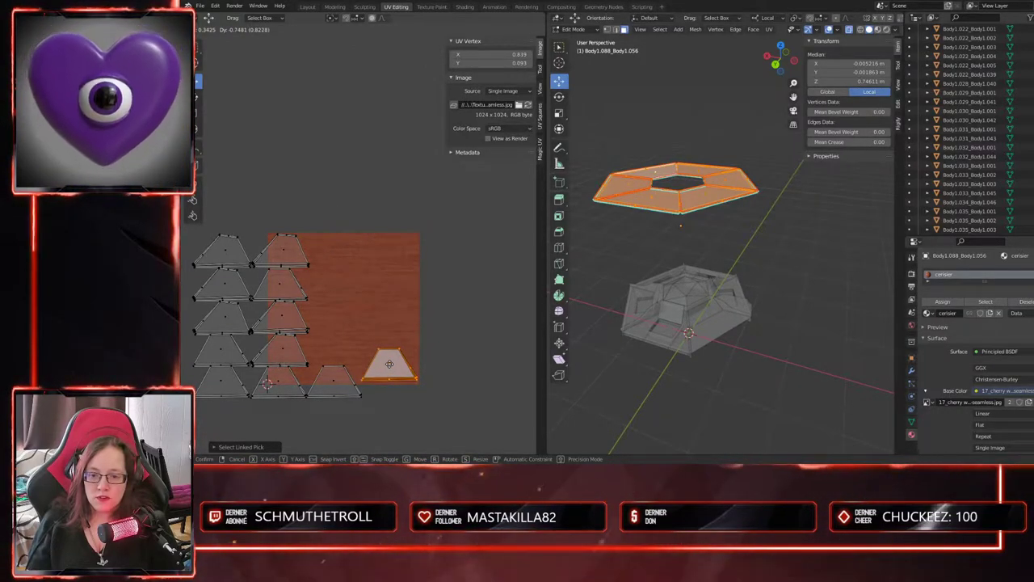
click(389, 363)
- Move the two top-row UV islands of the first and second columns upward, clear of the texture
middle_drag(388, 373, 410, 325)
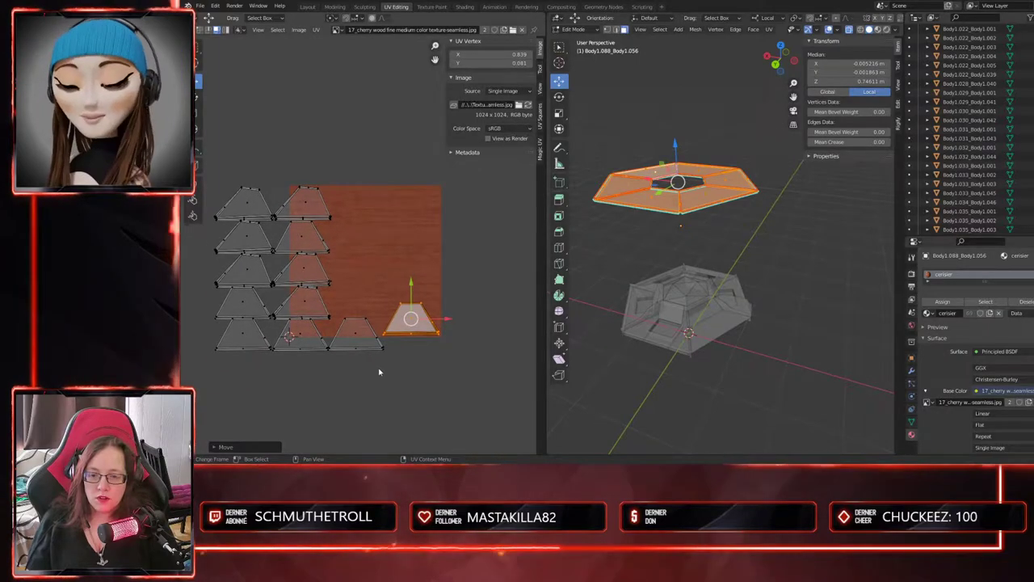
scroll(376, 371, up, 3)
middle_drag(353, 399, 416, 346)
scroll(409, 325, down, 2)
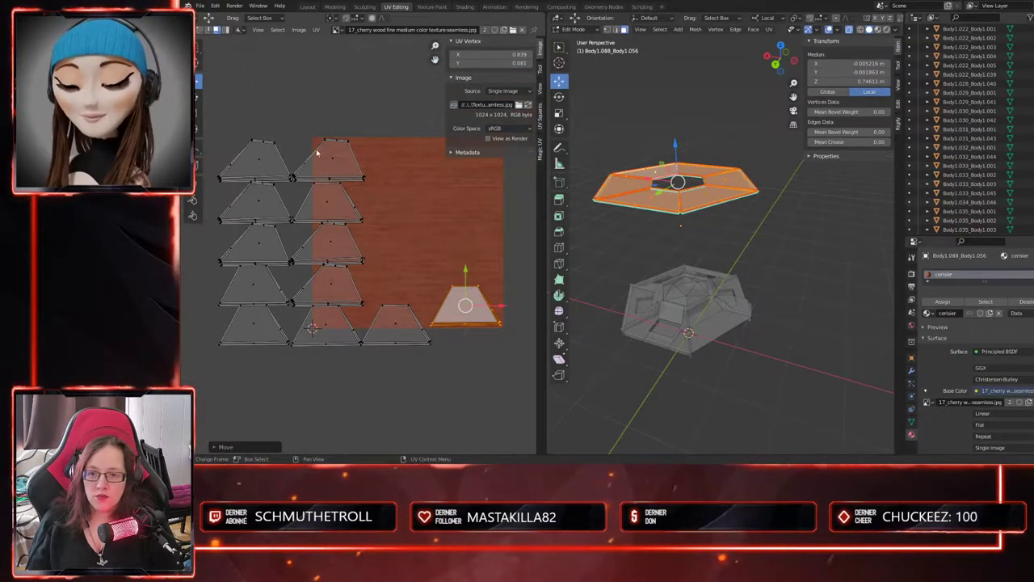
click(326, 161)
key(g)
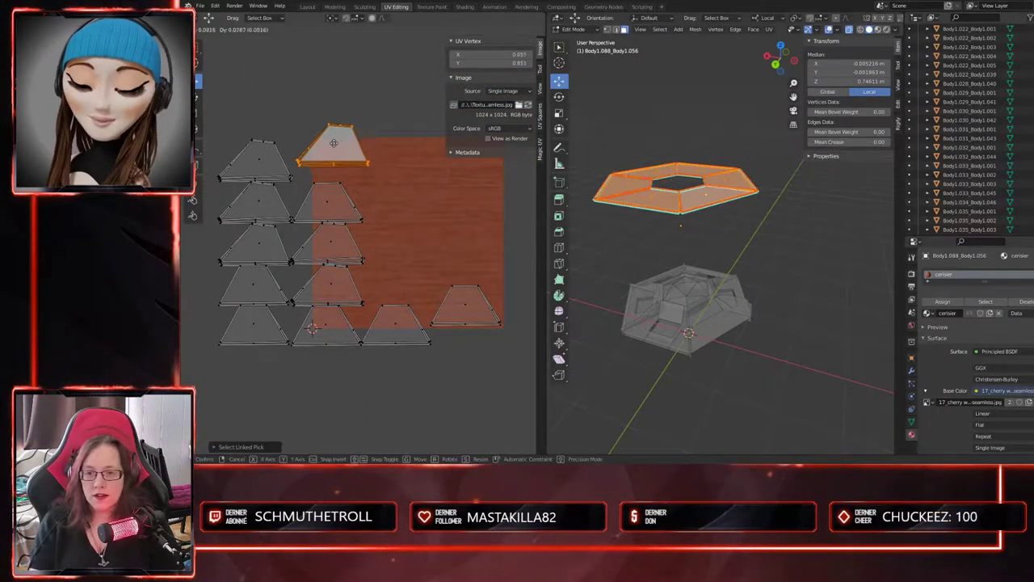
click(341, 97)
click(252, 163)
drag(253, 160, 252, 92)
- Move the second column's top island to the texture's right edge above the corner island, and the first column's top island up beside the texture
click(326, 202)
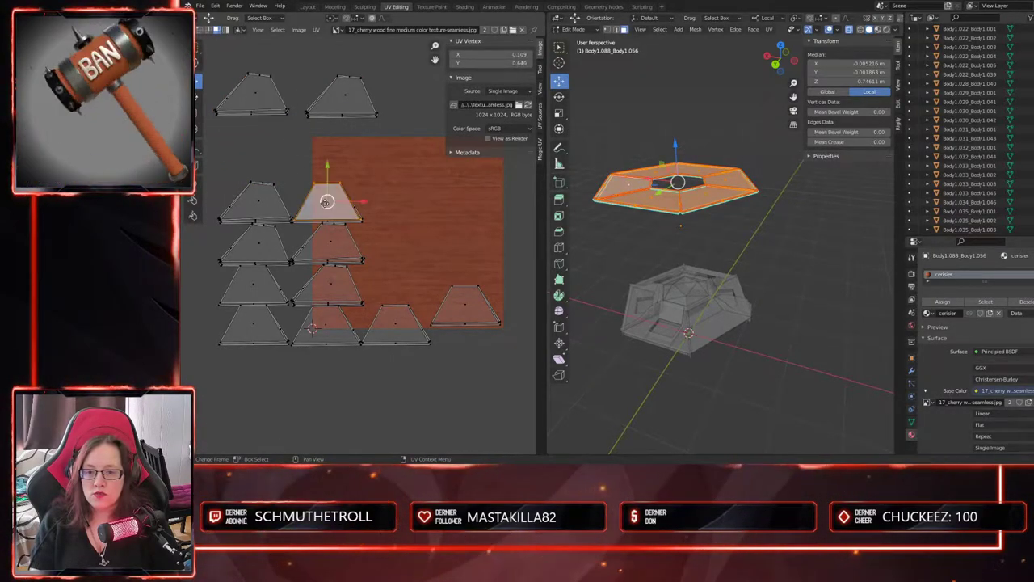
drag(326, 202, 466, 249)
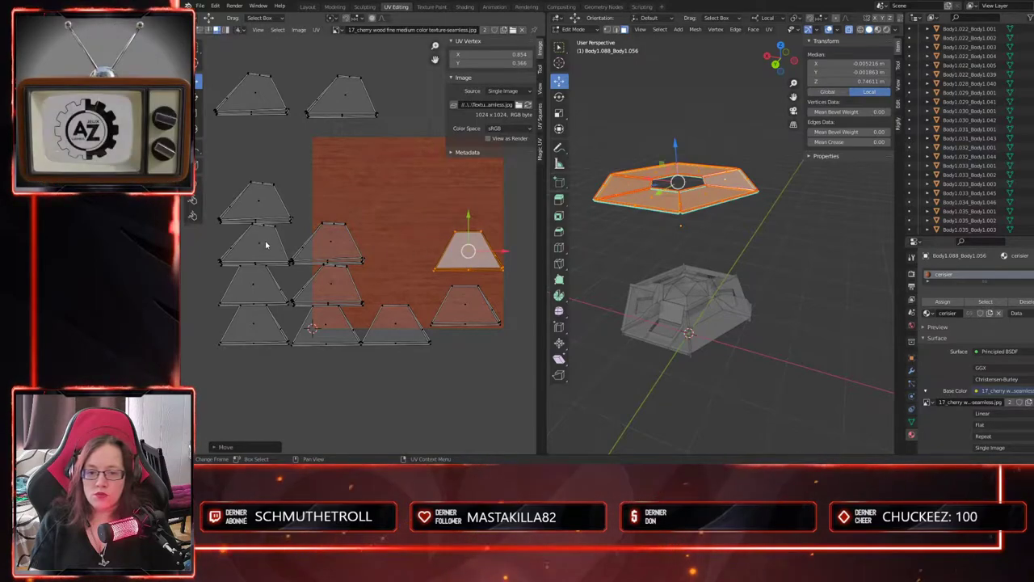
click(265, 206)
drag(267, 208, 258, 156)
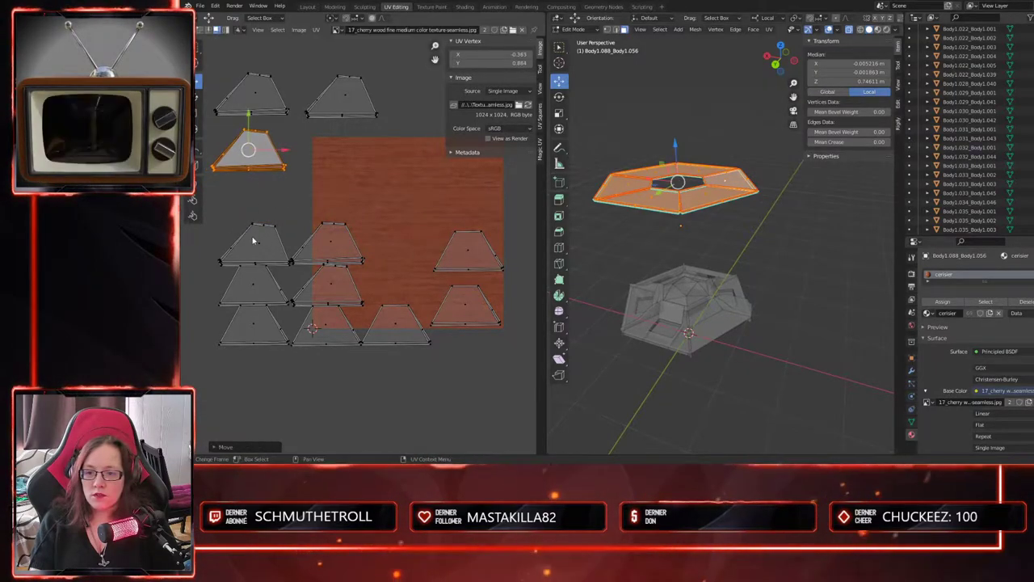
- Clear the first column's remaining three islands, placing one above the texture, one on its upper-right area and one below it
click(257, 244)
drag(257, 243, 422, 91)
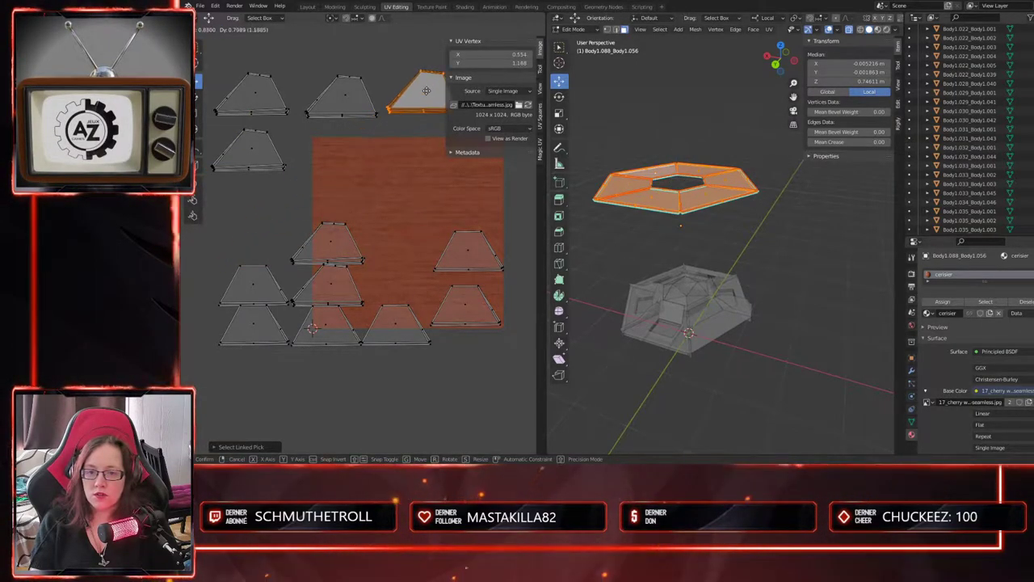
click(250, 284)
drag(250, 284, 433, 191)
click(242, 341)
click(243, 332)
drag(242, 331, 402, 373)
- Move the second column's upper island left of the texture and the island beneath it to the texture's upper-left corner
drag(279, 219, 373, 297)
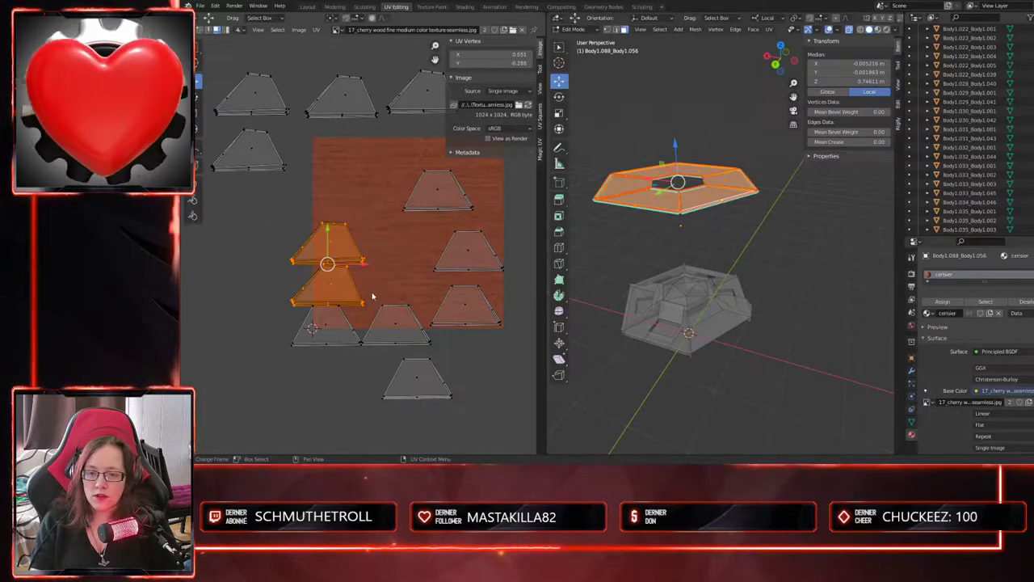
click(337, 285)
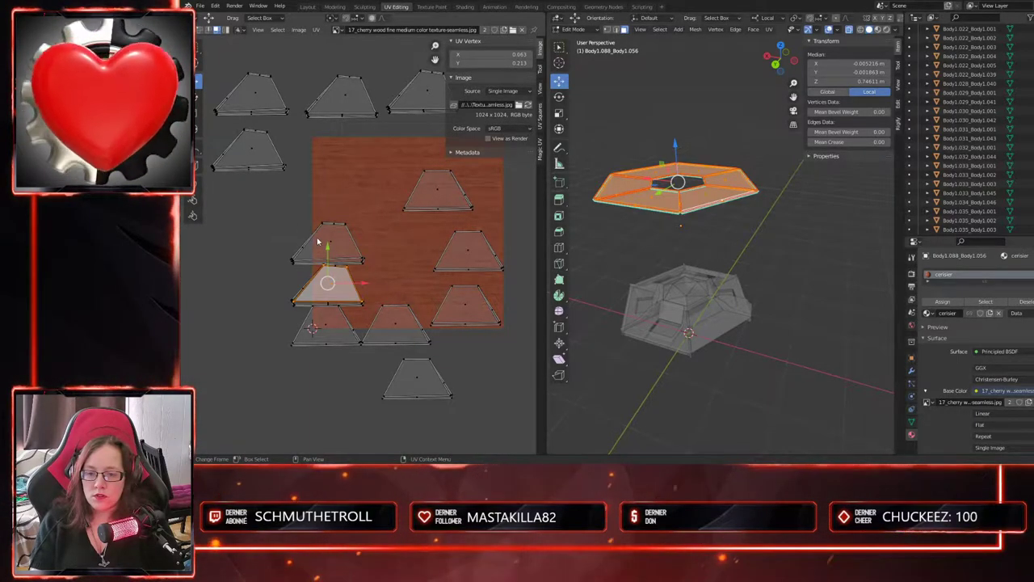
click(327, 242)
drag(327, 242, 251, 210)
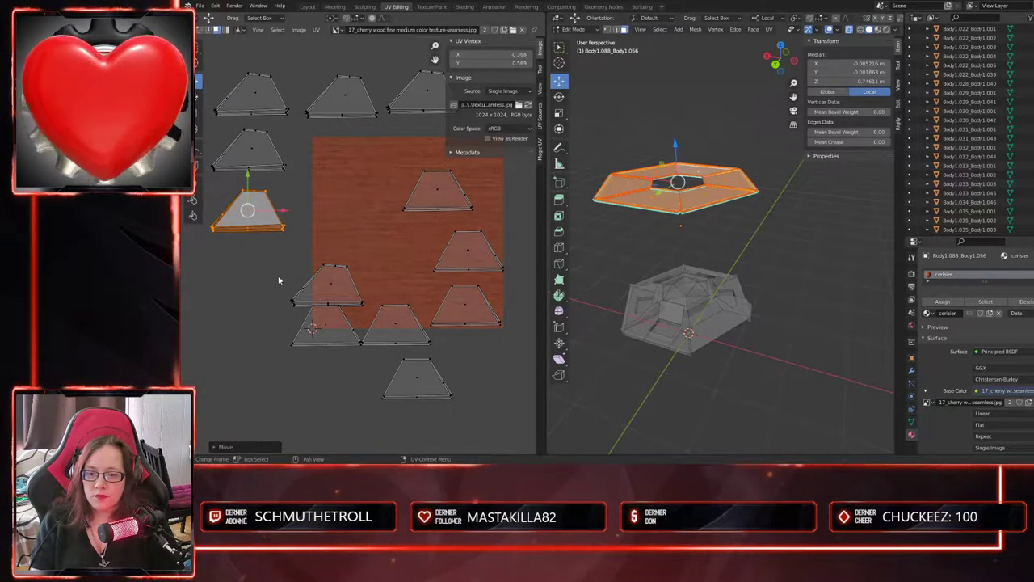
click(327, 287)
drag(326, 285, 328, 152)
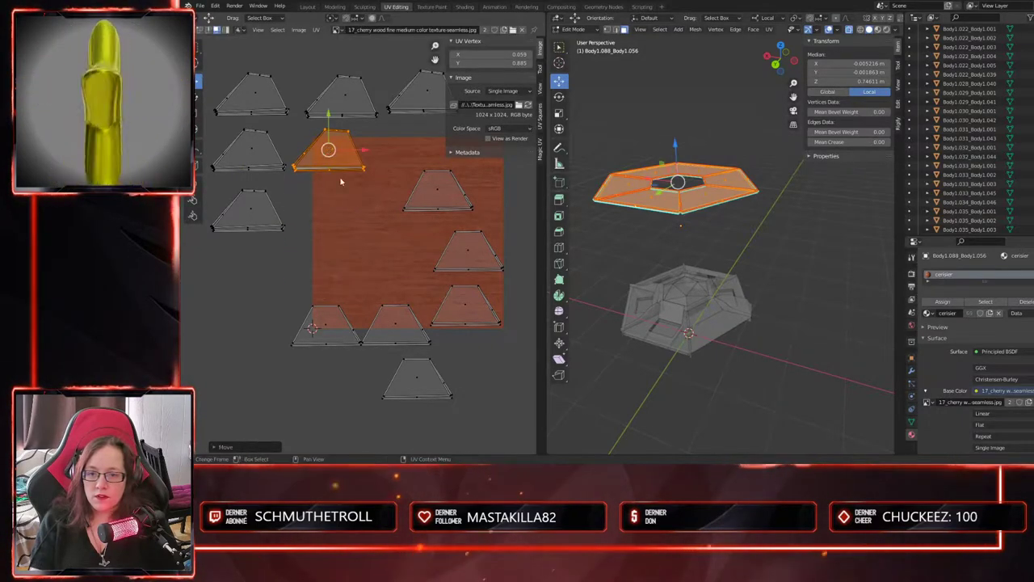
- Move the bottom row's left island off the texture and place its neighbour in the texture's lower-left corner
click(326, 325)
drag(327, 326, 248, 311)
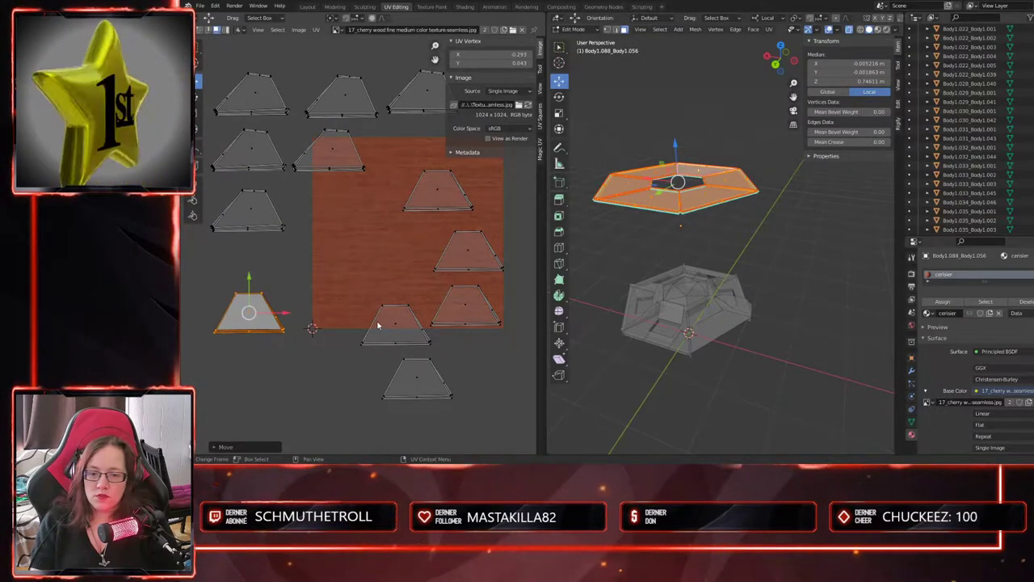
click(396, 324)
drag(396, 324, 347, 304)
- Select the whole lower-right UV island and nudge it horizontally to about X 0.848, against the texture's right edge
scroll(513, 350, up, 2)
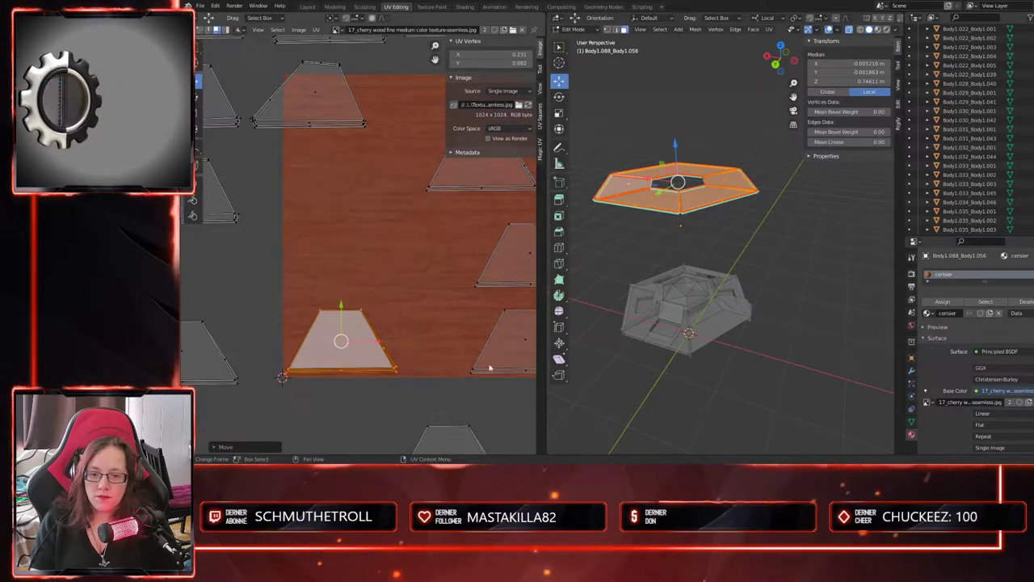
middle_drag(462, 383, 356, 350)
click(402, 312)
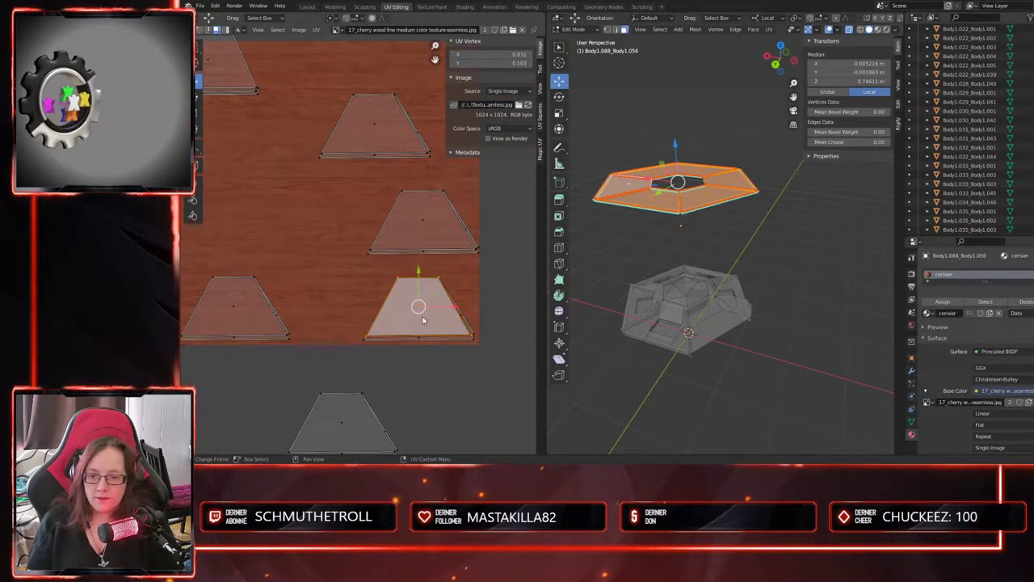
key(l)
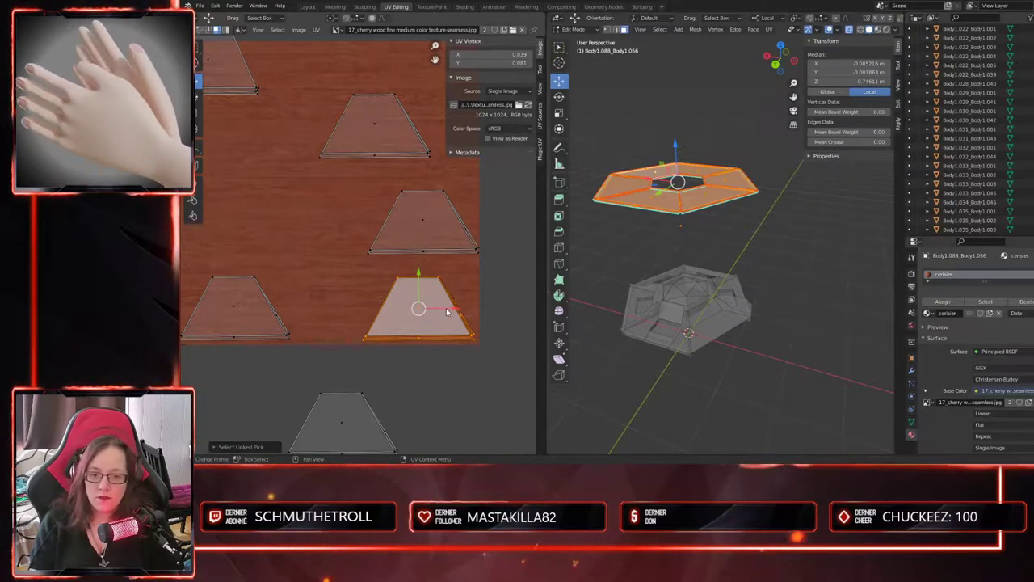
drag(449, 308, 452, 307)
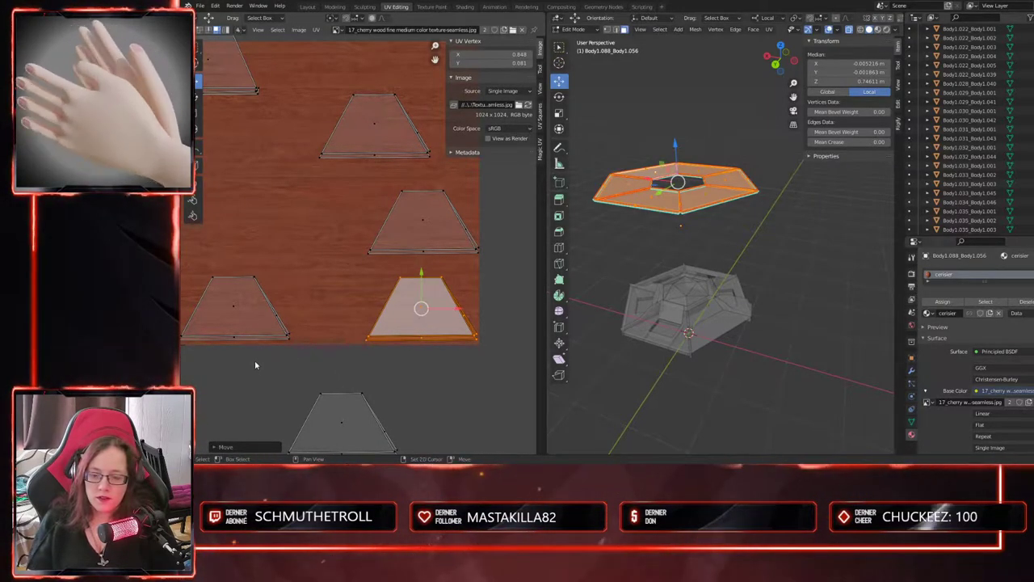
- Select the whole lower-left UV island and nudge it very slightly horizontally in the texture's corner
middle_drag(256, 362, 329, 364)
click(307, 319)
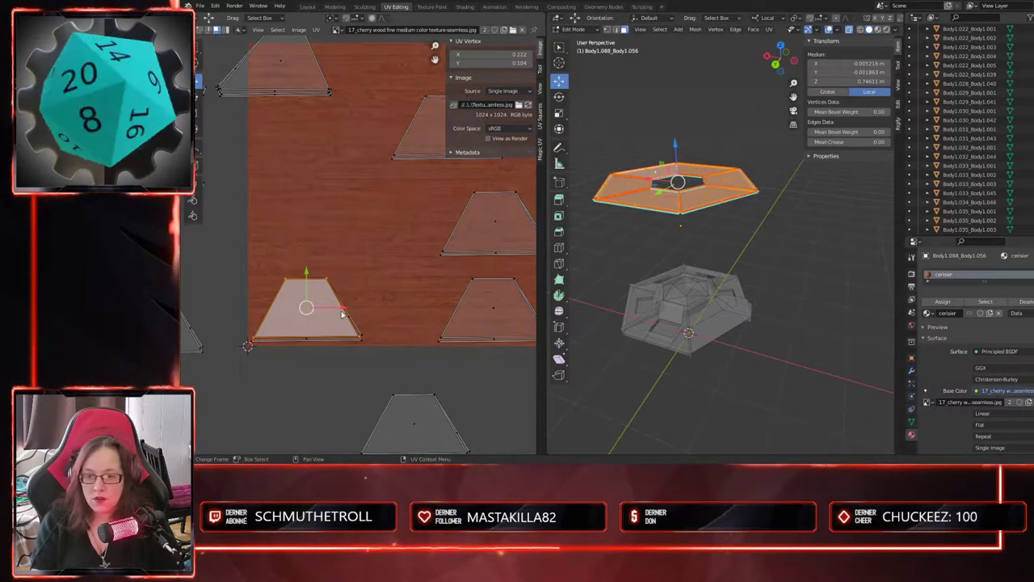
key(l)
drag(341, 311, 340, 311)
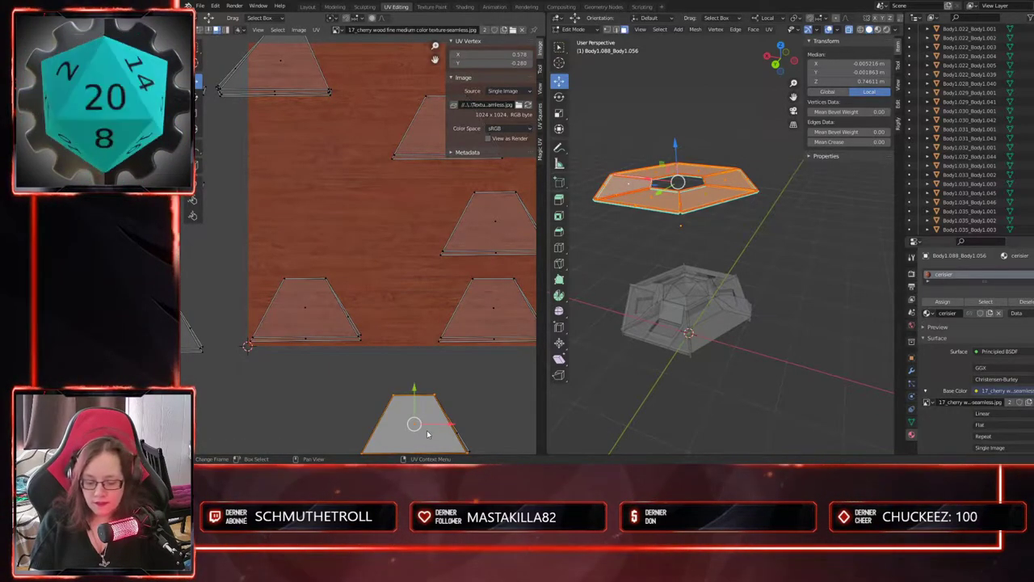
- Bring the island from below the texture into the bottom row's middle gap, flipped upside down between its two neighbours
key(l)
drag(426, 430, 401, 296)
key(r)
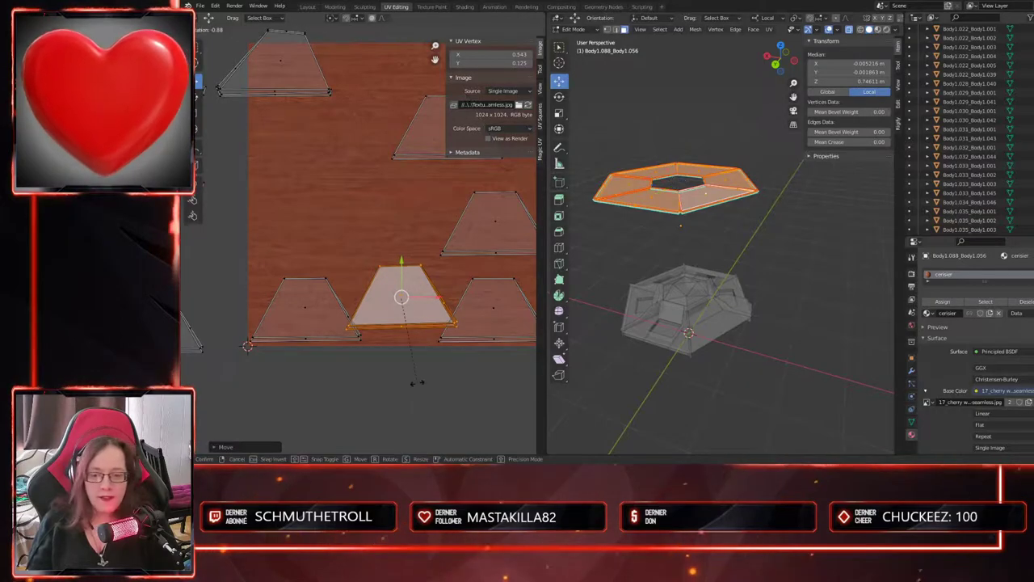
click(383, 207)
drag(401, 296, 401, 307)
key(r)
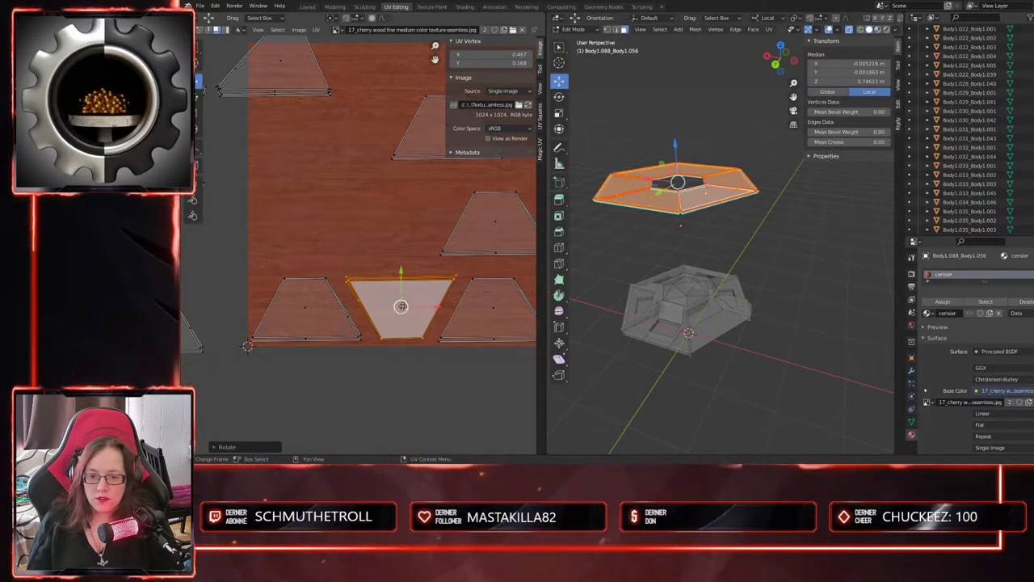
click(453, 407)
drag(404, 311, 402, 313)
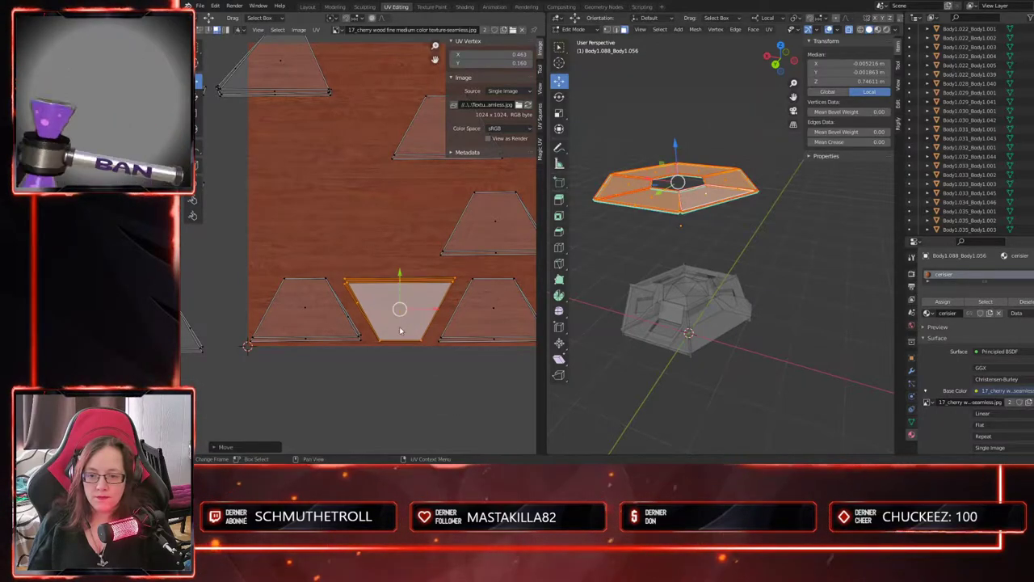
- Move the upright island near the texture's right edge onto the inverted middle island, starting the second row
middle_drag(340, 347, 294, 437)
double_click(453, 315)
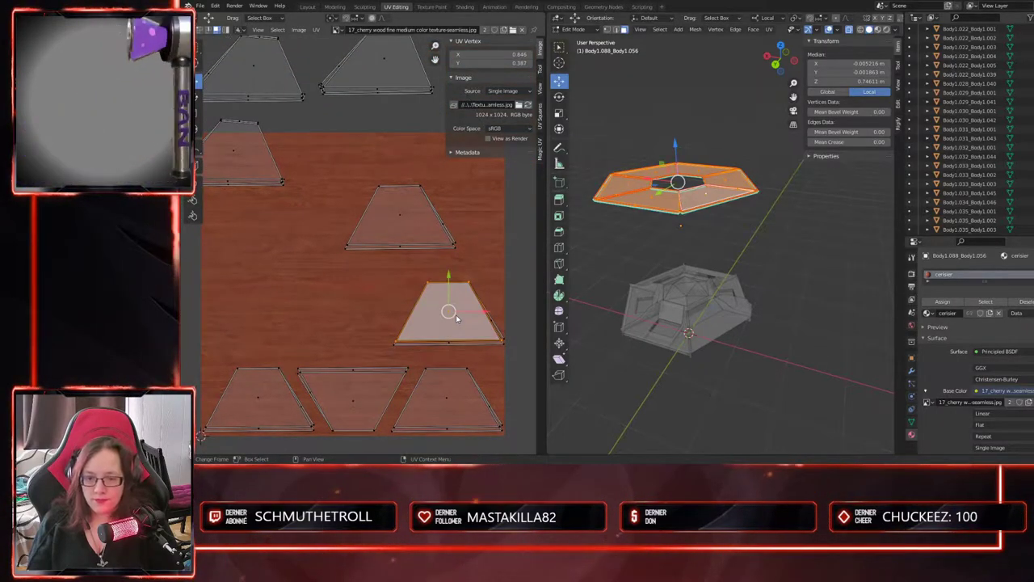
key(g)
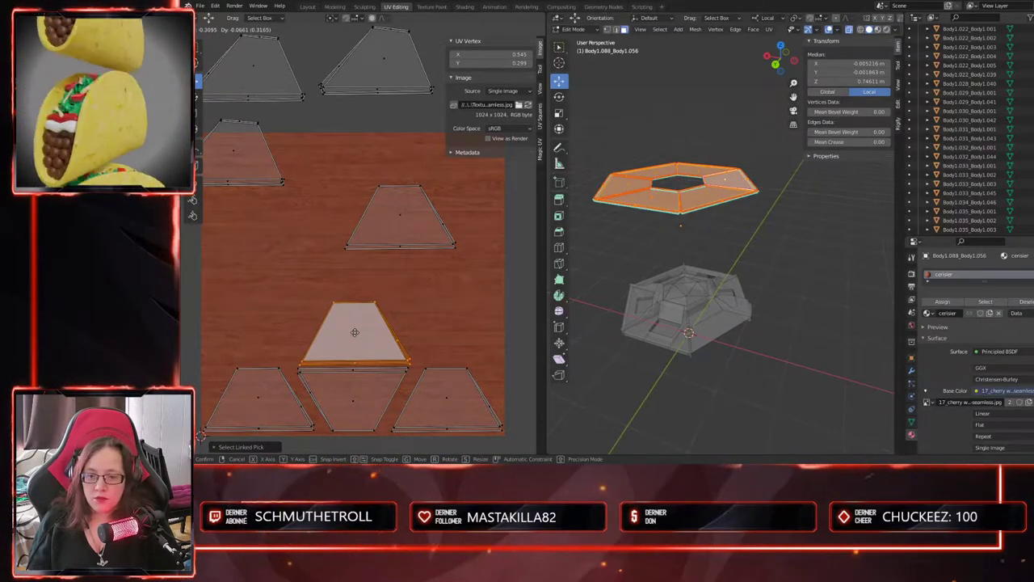
click(353, 332)
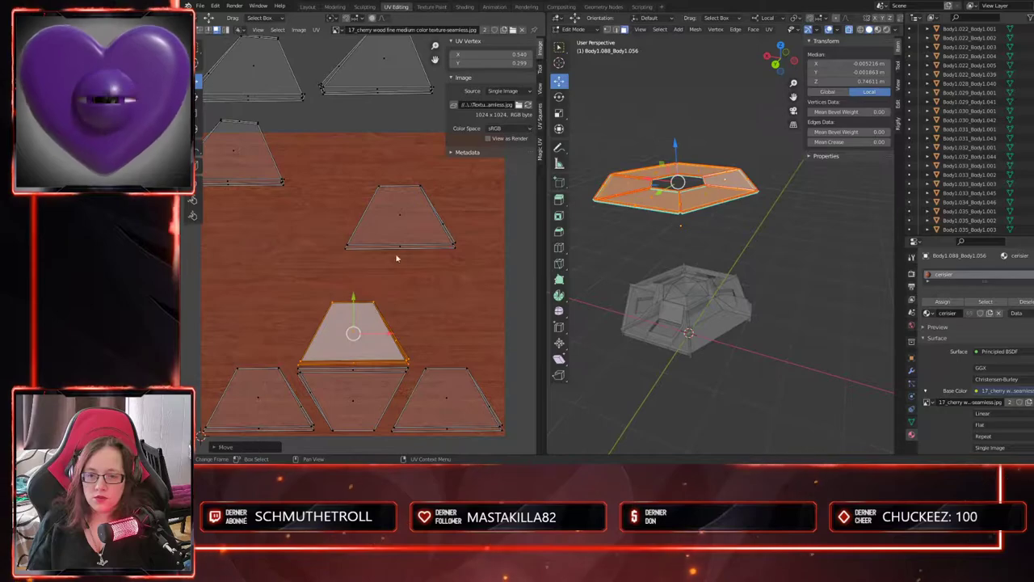
- Flip the remaining upper-right island upside down and place it directly above the bottom row's right island
double_click(398, 215)
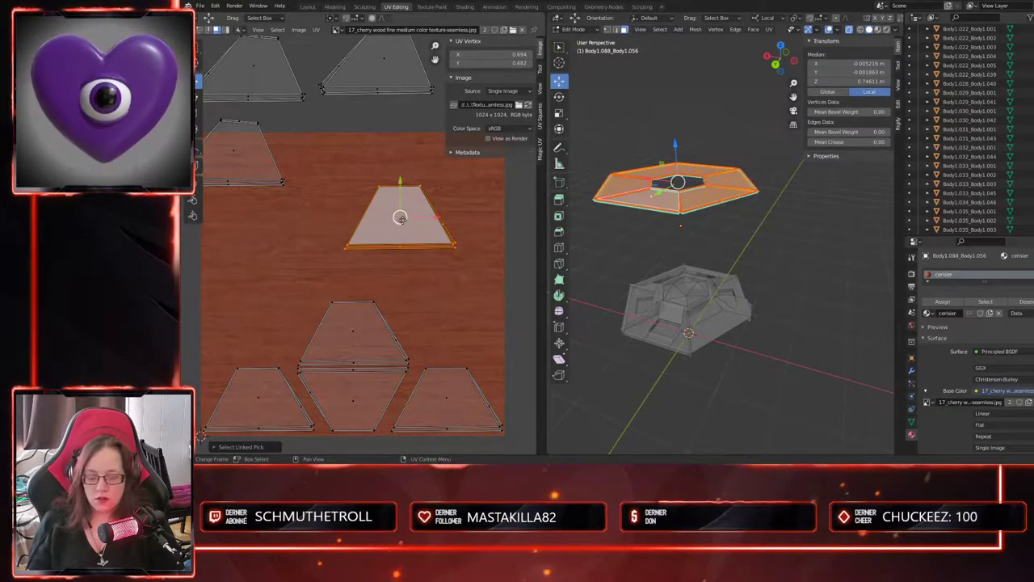
key(r)
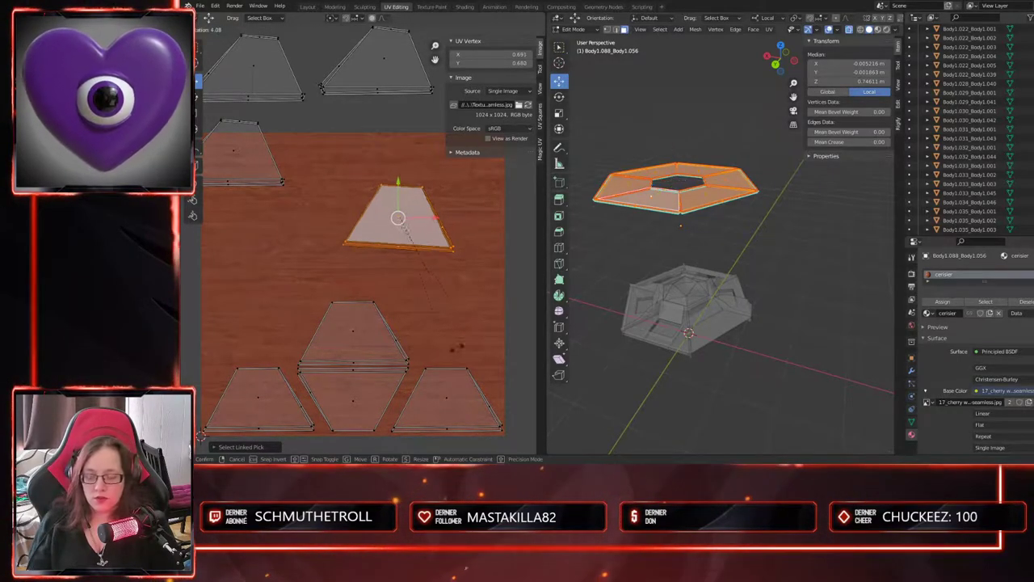
click(349, 131)
key(g)
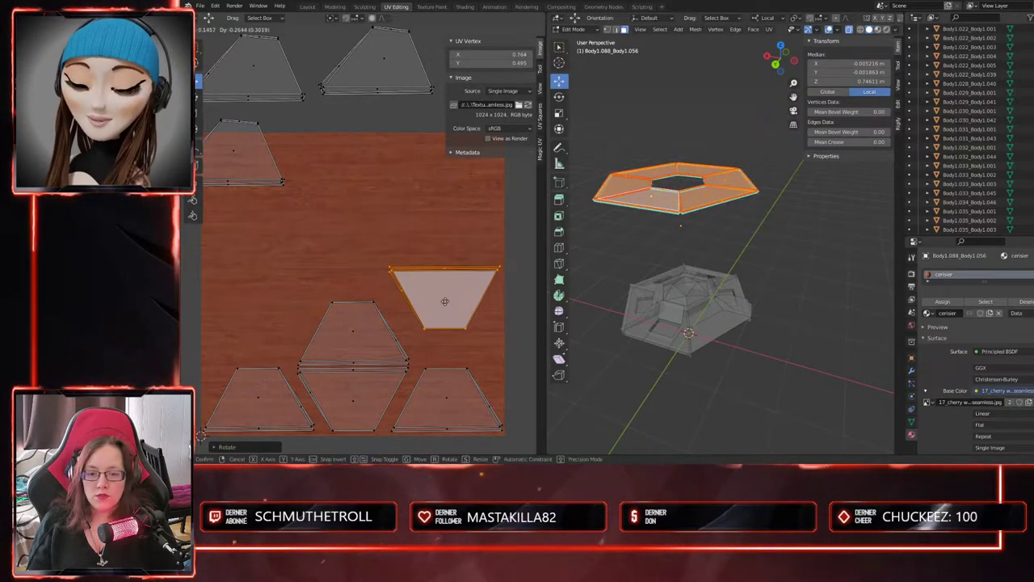
click(445, 331)
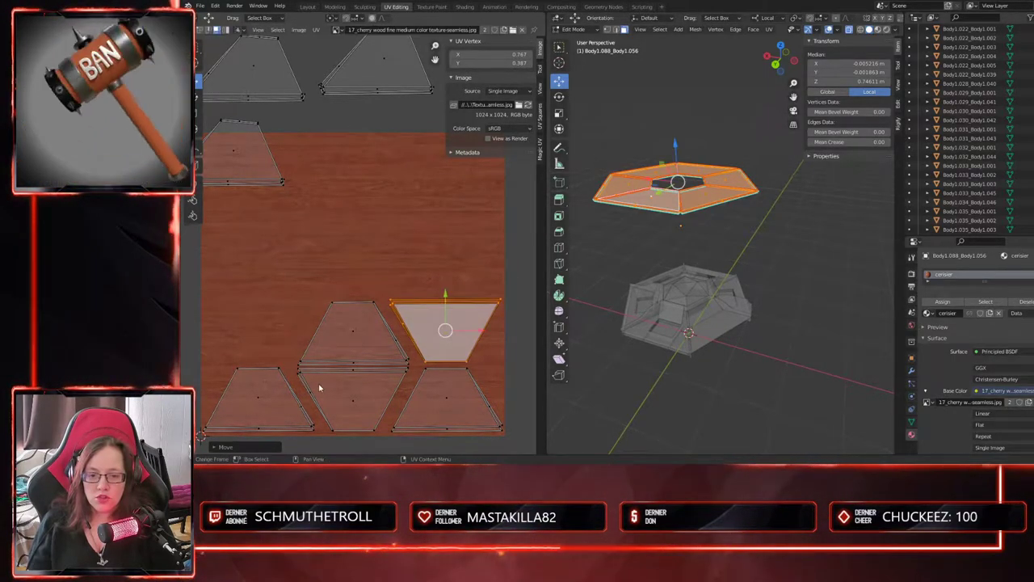
- Flip the lowest island outside the texture's left edge upside down and place it above the bottom row's left island
middle_drag(321, 384, 506, 367)
click(305, 405)
key(l)
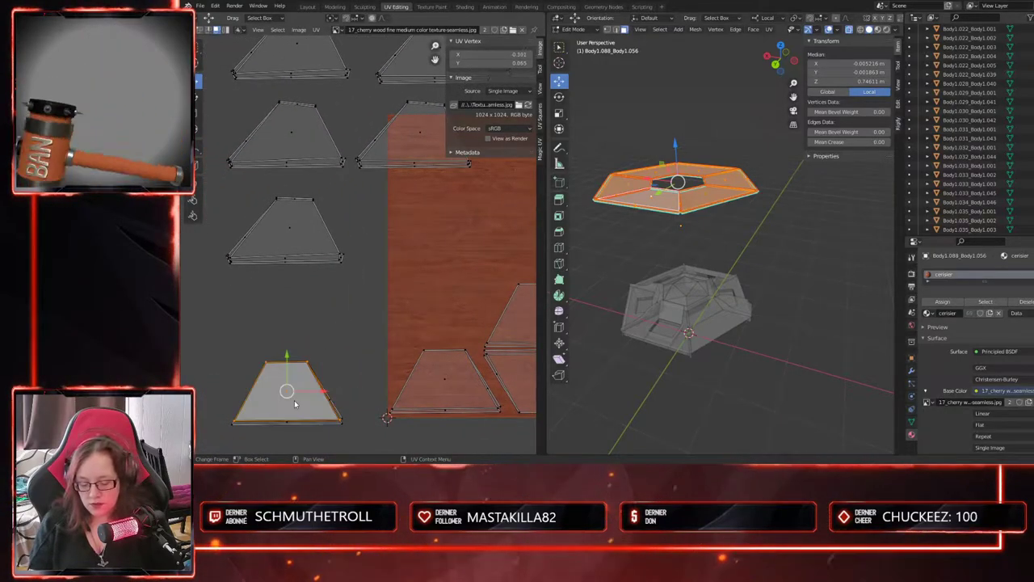
key(r)
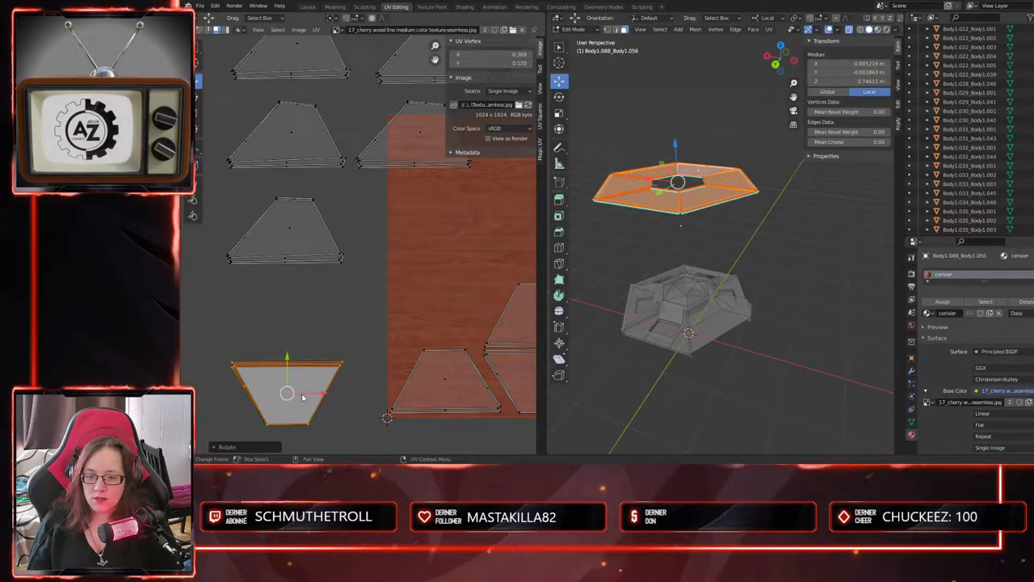
click(325, 393)
key(g)
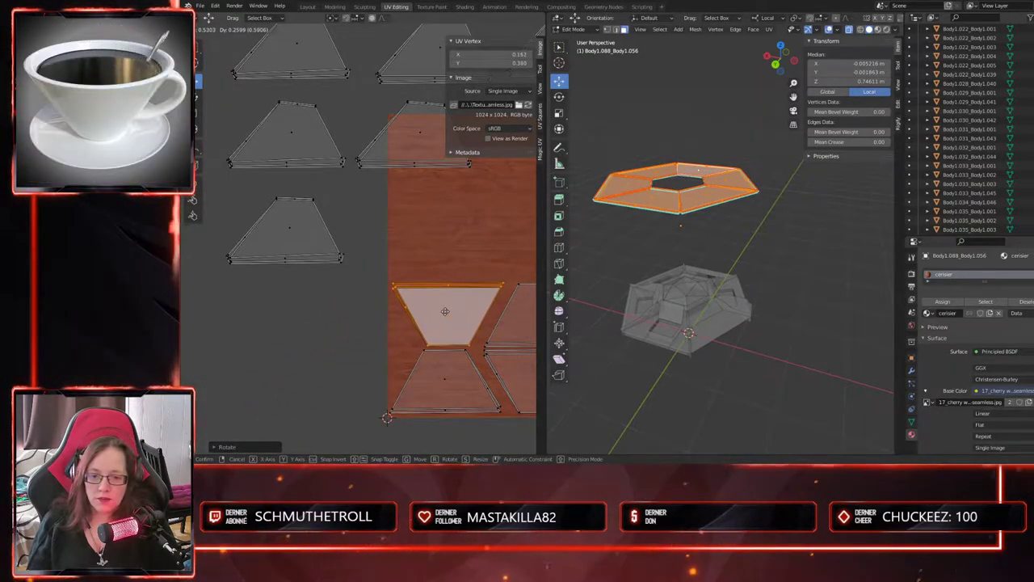
click(442, 312)
- Nudge both left-column islands slightly inward from the texture's left edge so that they line up vertically
middle_drag(443, 313, 377, 285)
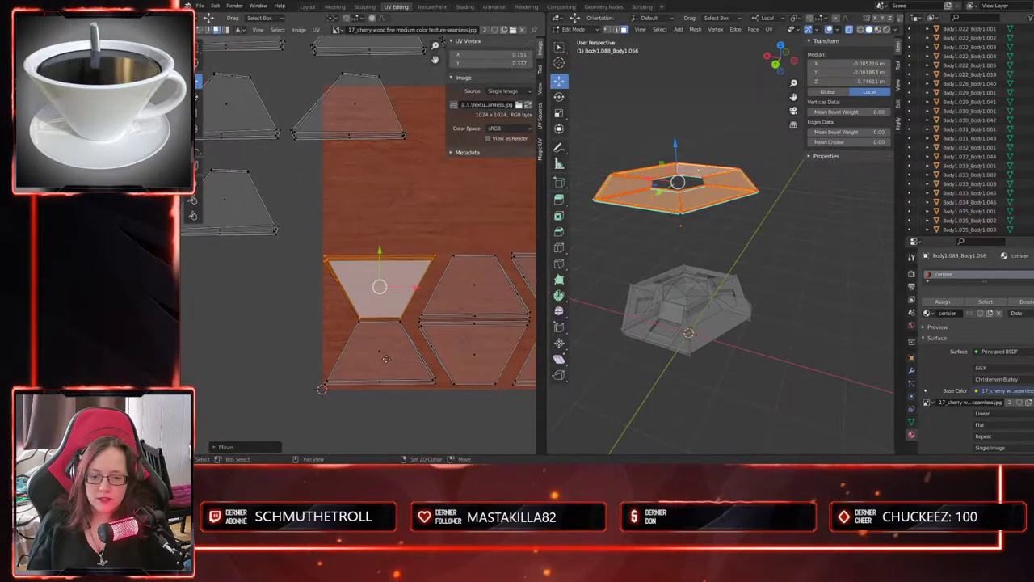
click(393, 354)
key(l)
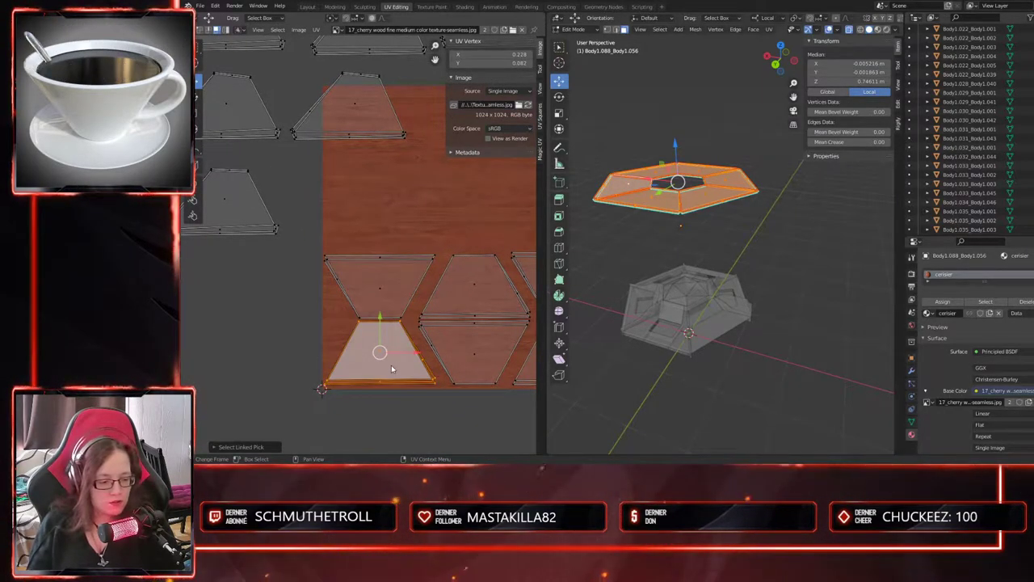
scroll(392, 361, up, 1)
key(g)
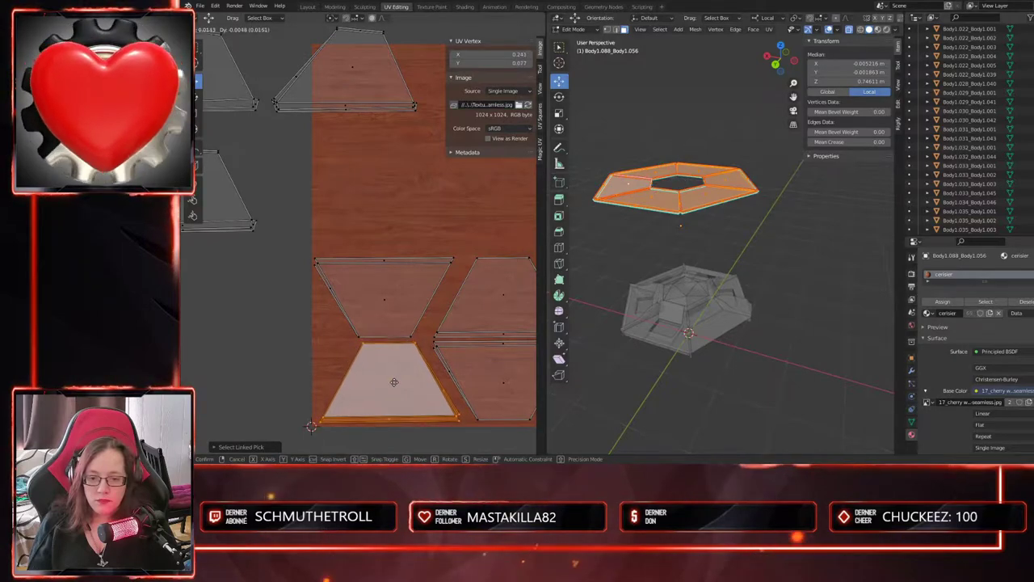
click(395, 381)
click(376, 308)
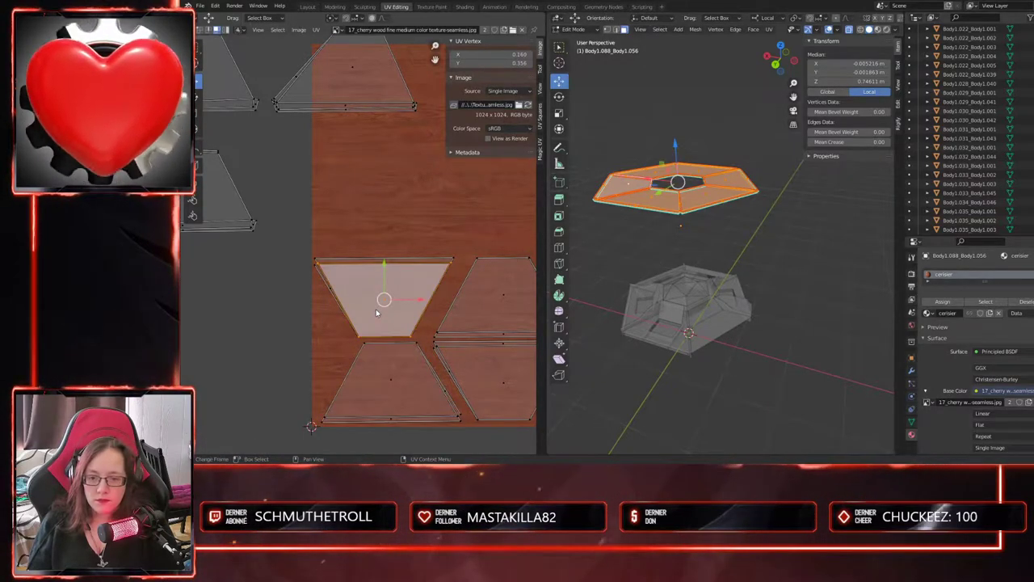
key(g)
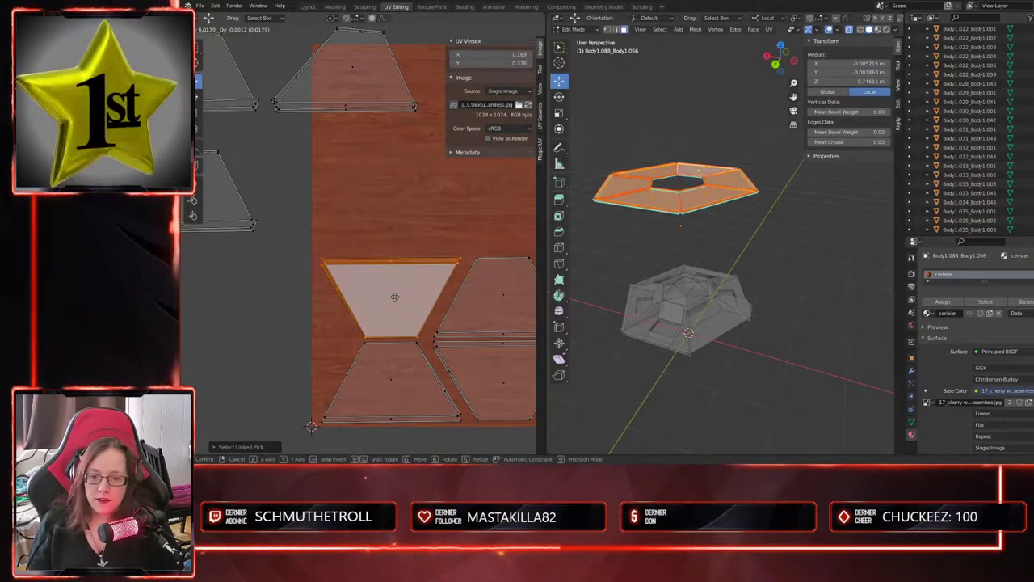
click(389, 296)
- Move the two rightmost islands above the texture to the right and left ends of the third row
scroll(400, 291, down, 4)
scroll(432, 246, up, 2)
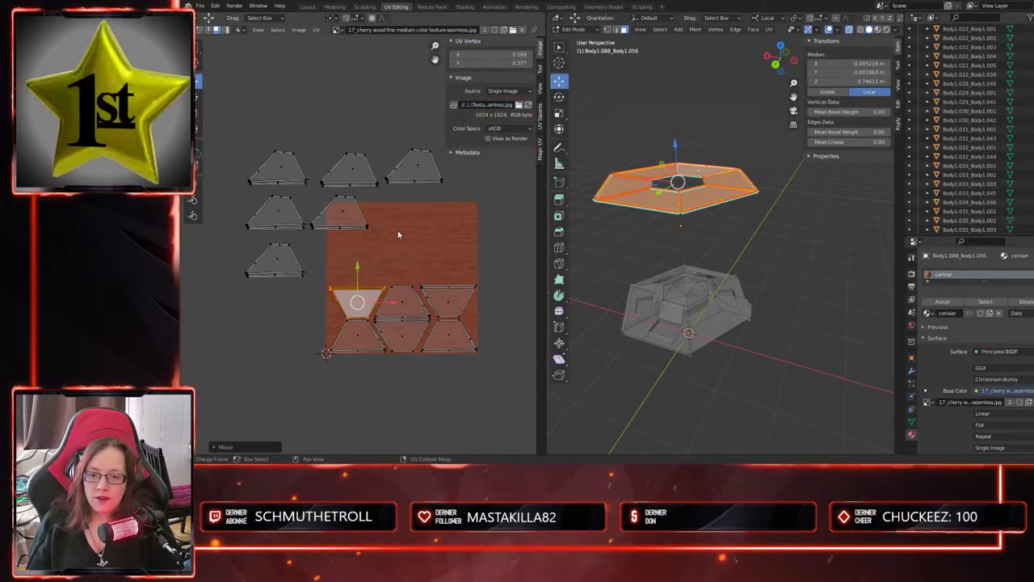
click(429, 147)
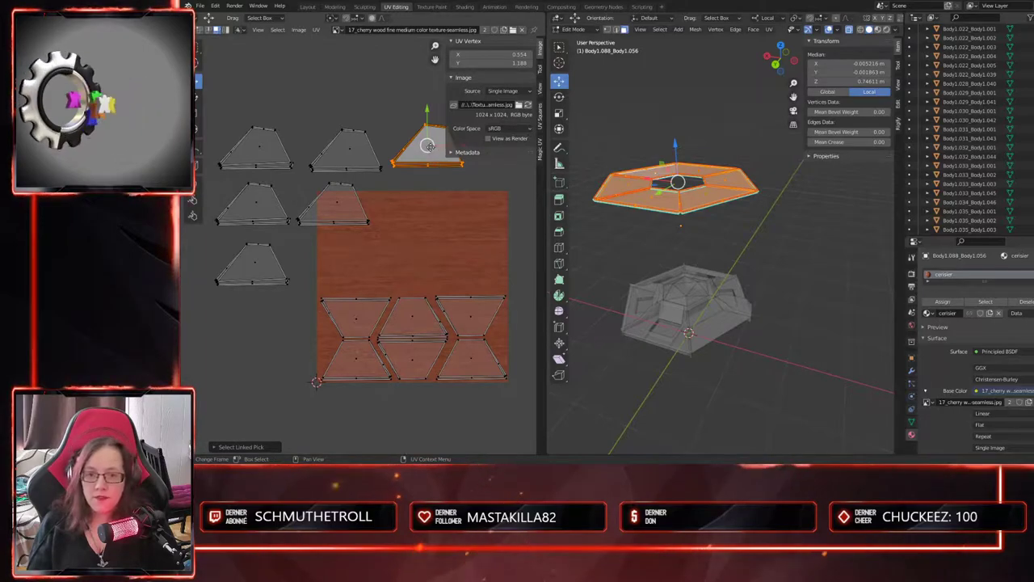
key(g)
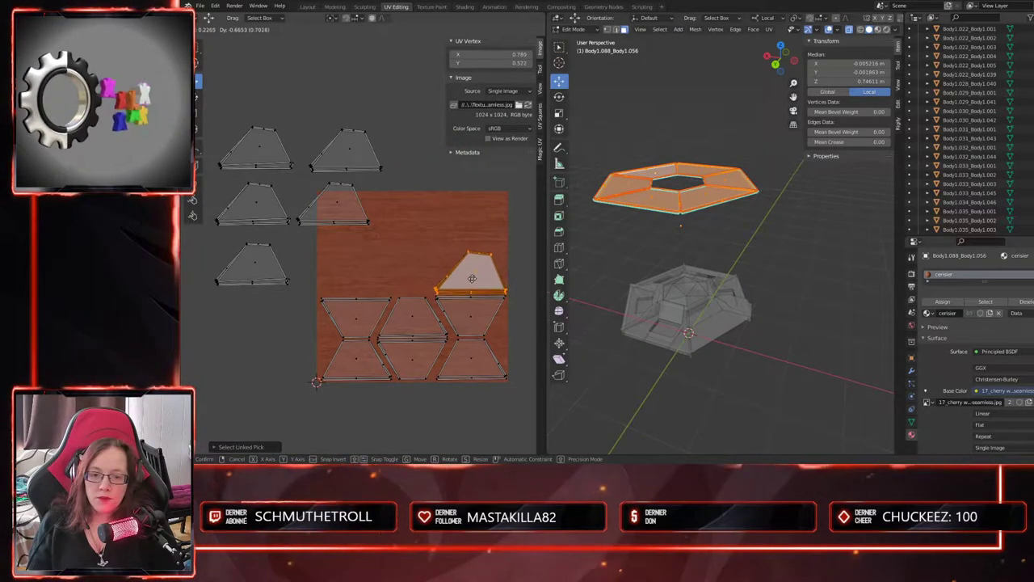
click(472, 278)
click(345, 150)
key(l)
key(g)
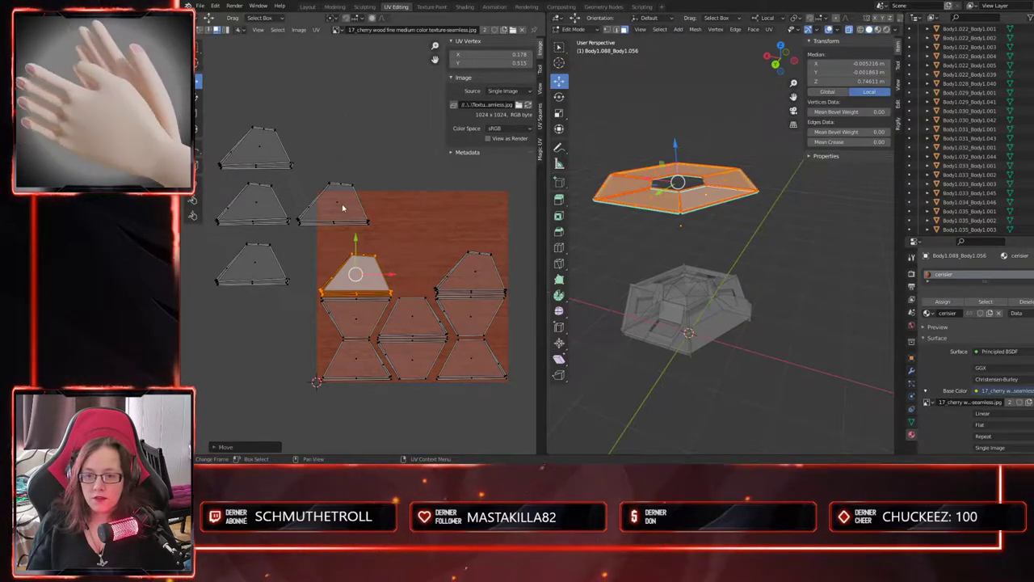
key(Escape)
- Flip the island overlapping the texture's upper-left corner upside down and fit it into the third row's middle gap
key(r)
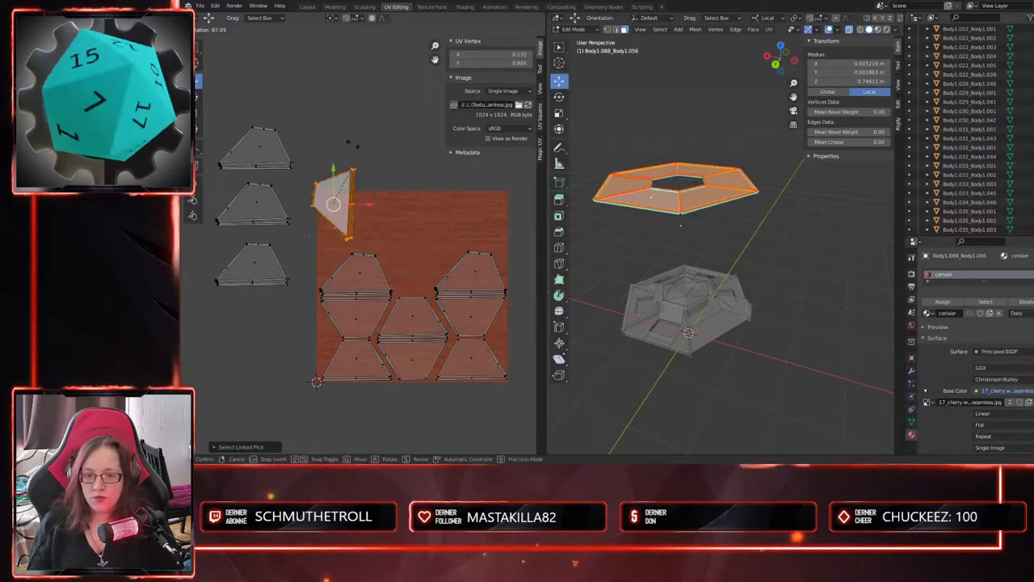
click(258, 172)
drag(330, 202, 418, 270)
click(418, 269)
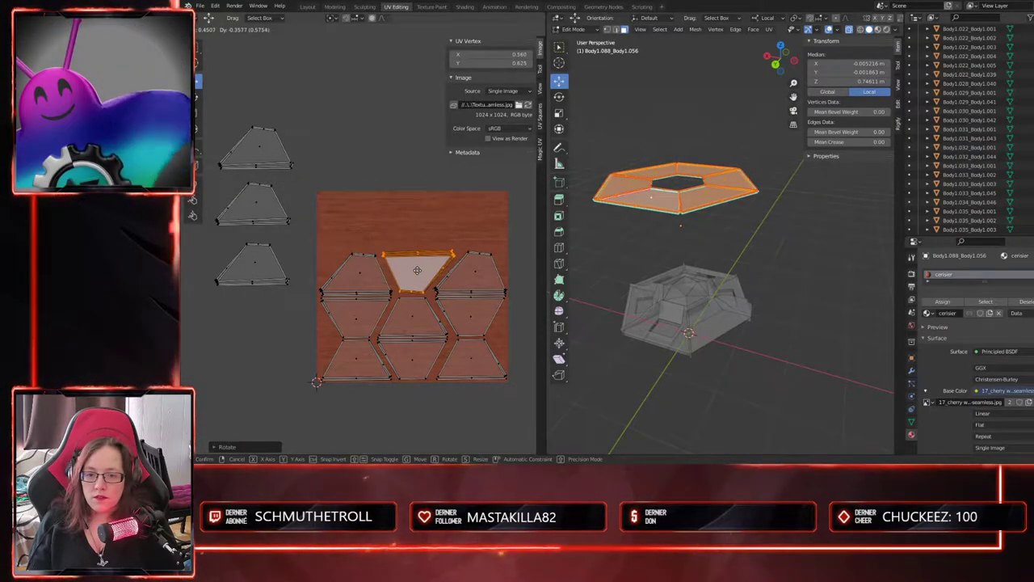
- Examine the third row's spacing and edge alignment up close, with its whole left island selected
scroll(427, 305, up, 3)
middle_drag(443, 351, 402, 278)
scroll(345, 273, down, 1)
scroll(348, 269, up, 2)
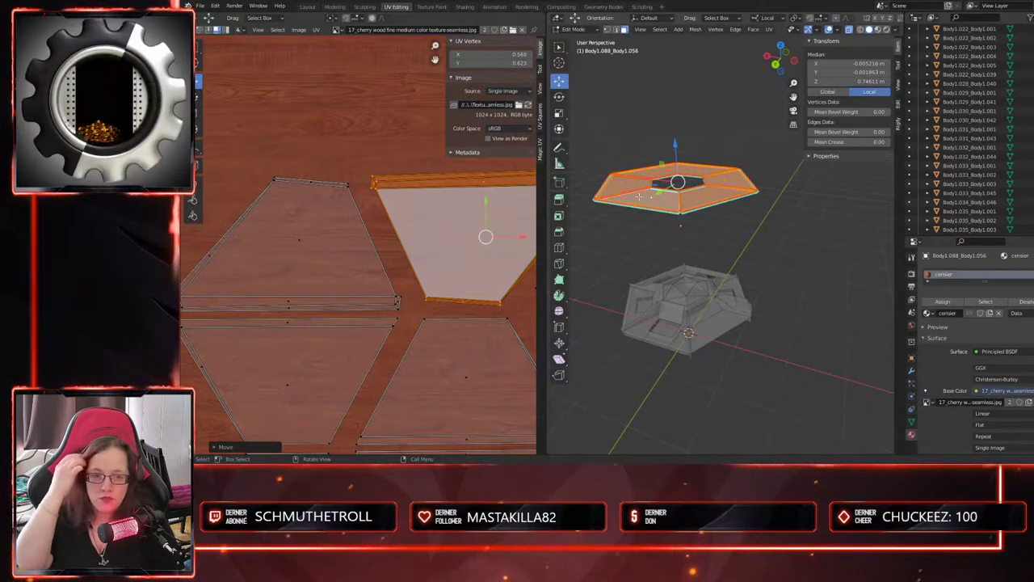
middle_drag(272, 329, 320, 323)
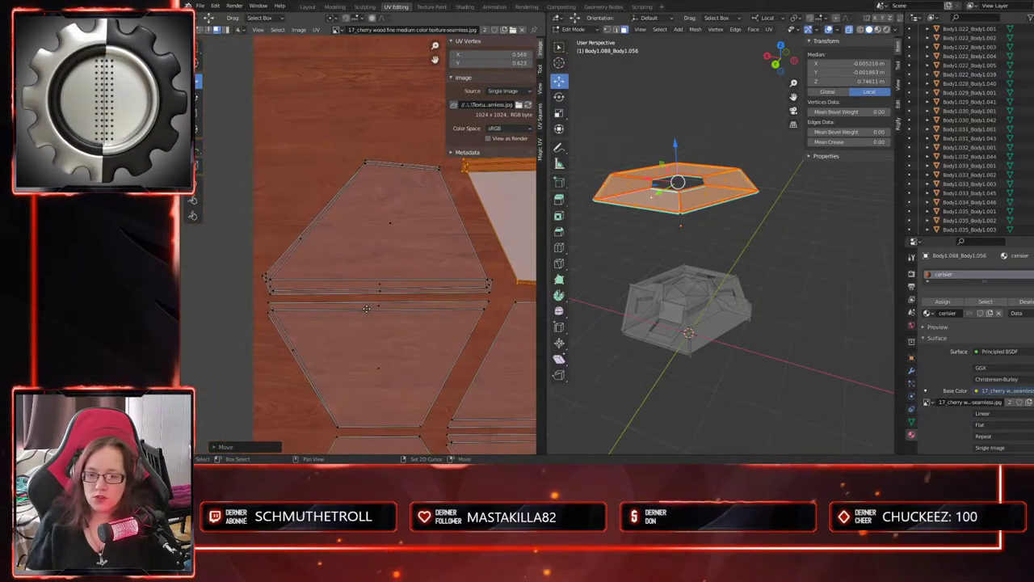
click(341, 241)
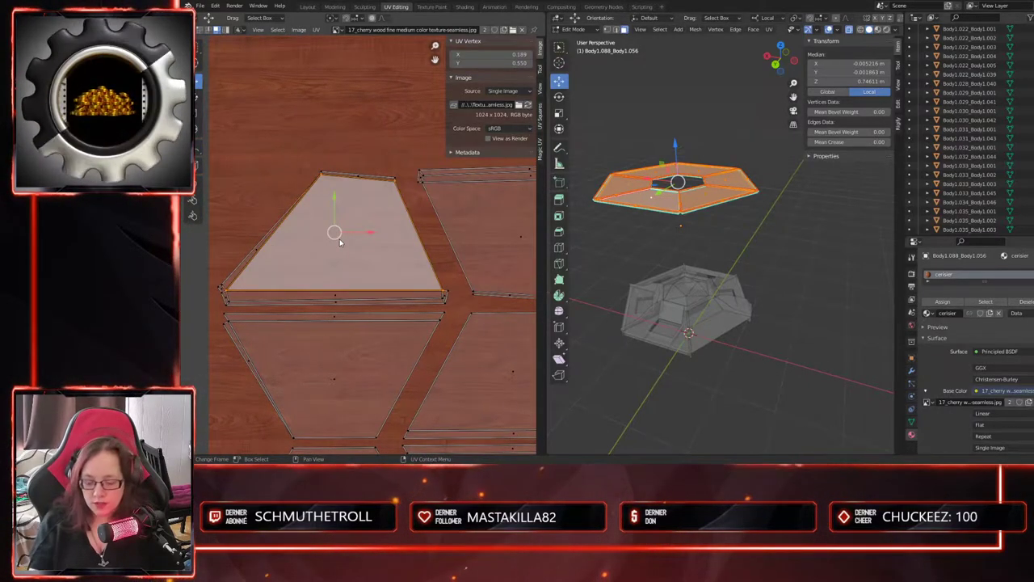
key(l)
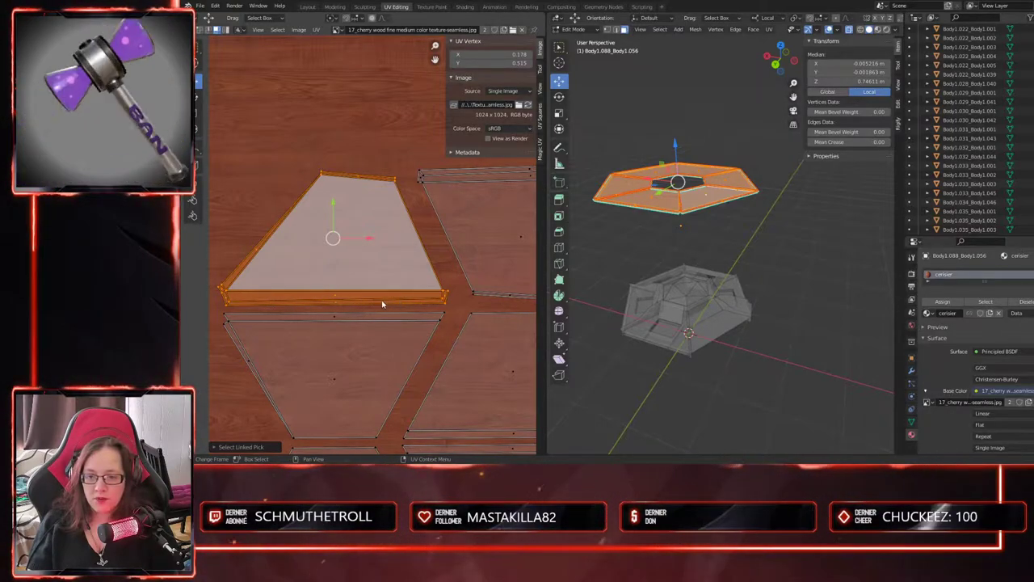
- Rotate the third row's inverted middle island slightly to level its long edge, and lower it to about Y 0.605
middle_drag(459, 304, 311, 317)
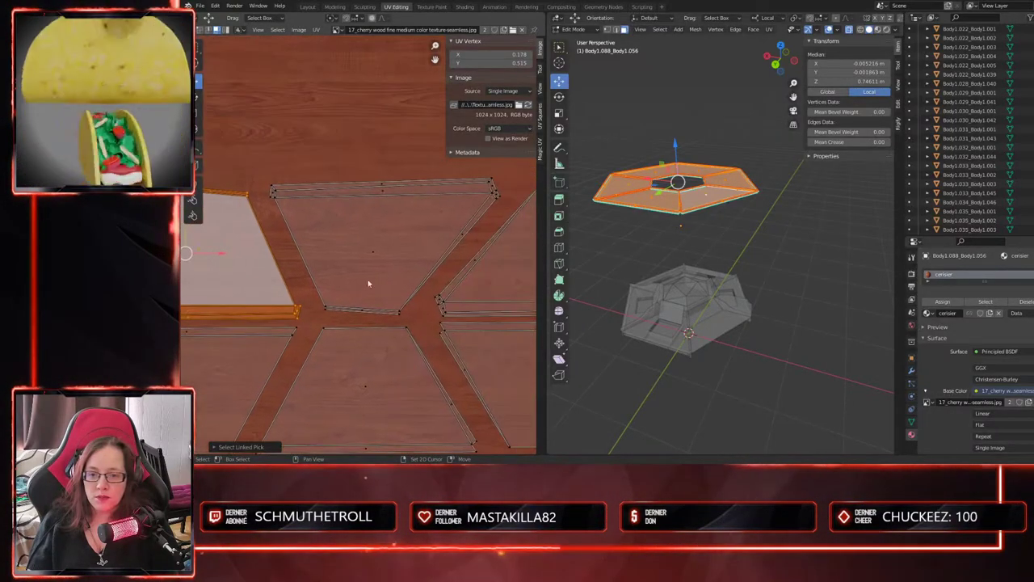
click(371, 257)
key(l)
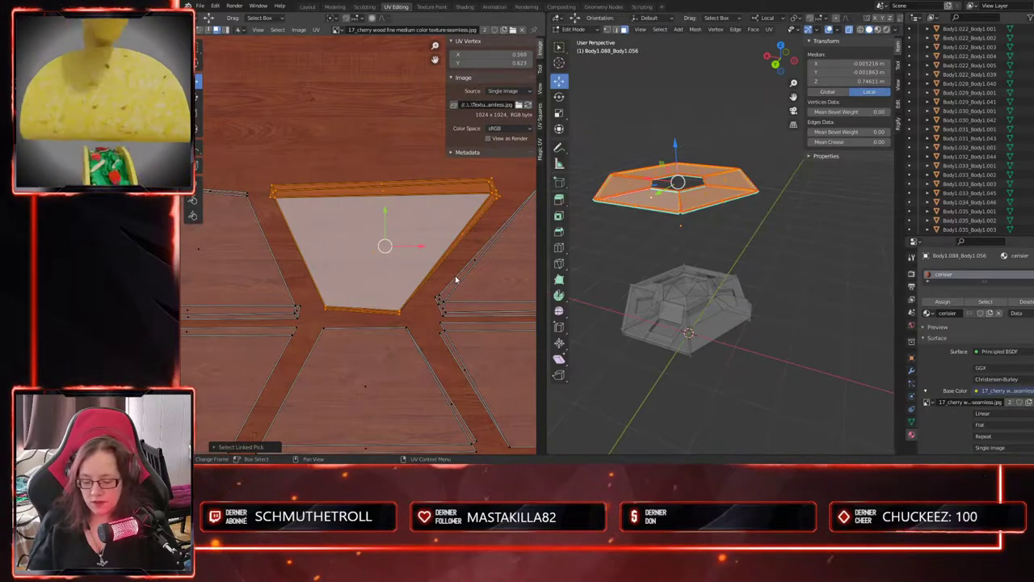
key(s)
click(458, 281)
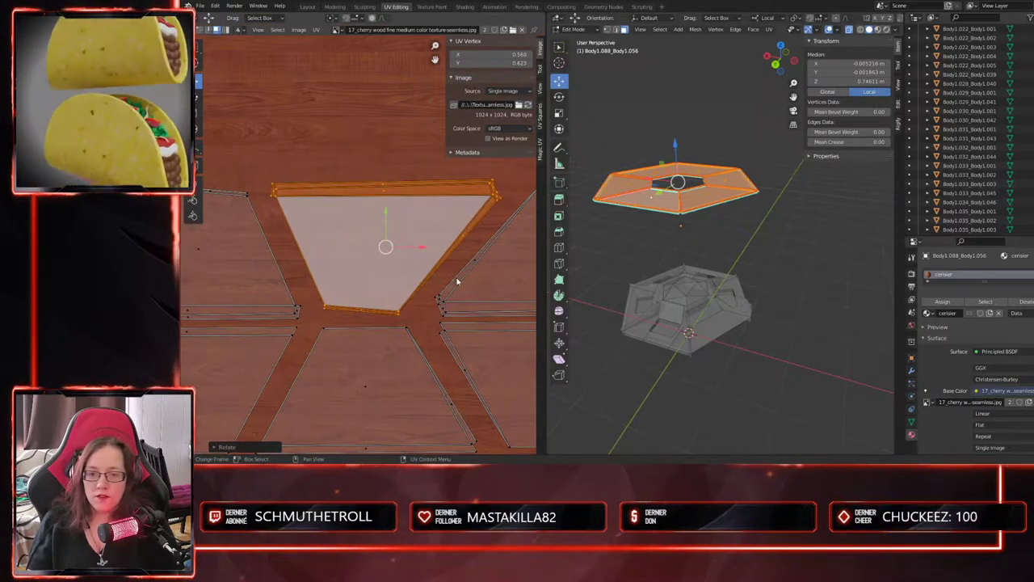
key(r)
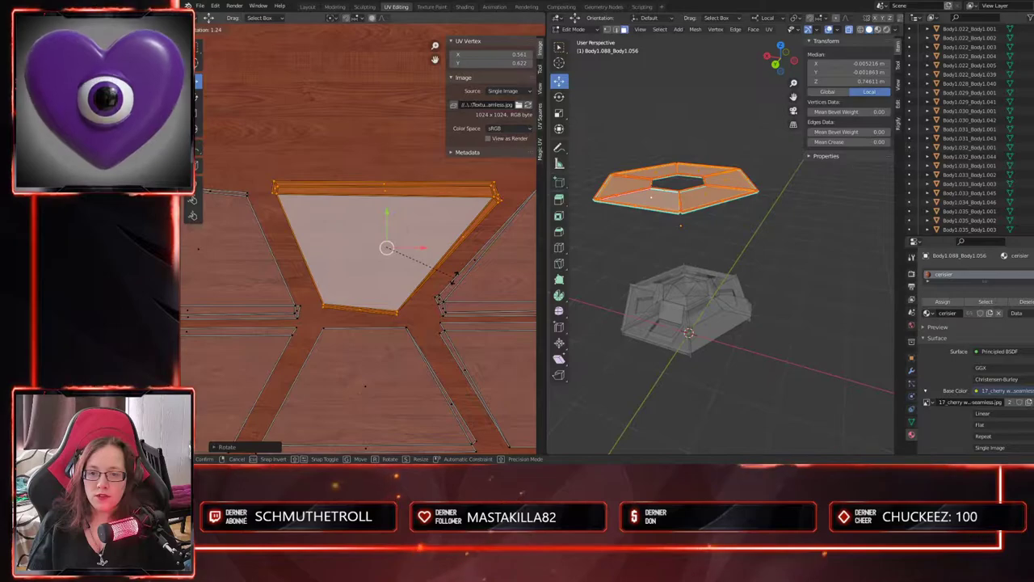
click(454, 277)
drag(387, 215, 388, 228)
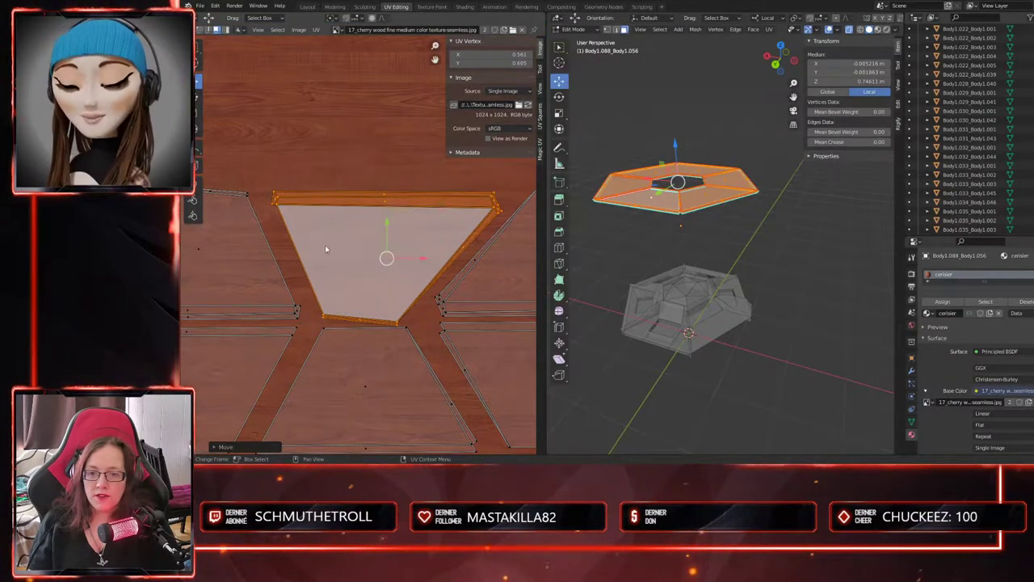
- Lower the whole right island of the third row slightly, to about Y 0.516
middle_drag(425, 290, 272, 302)
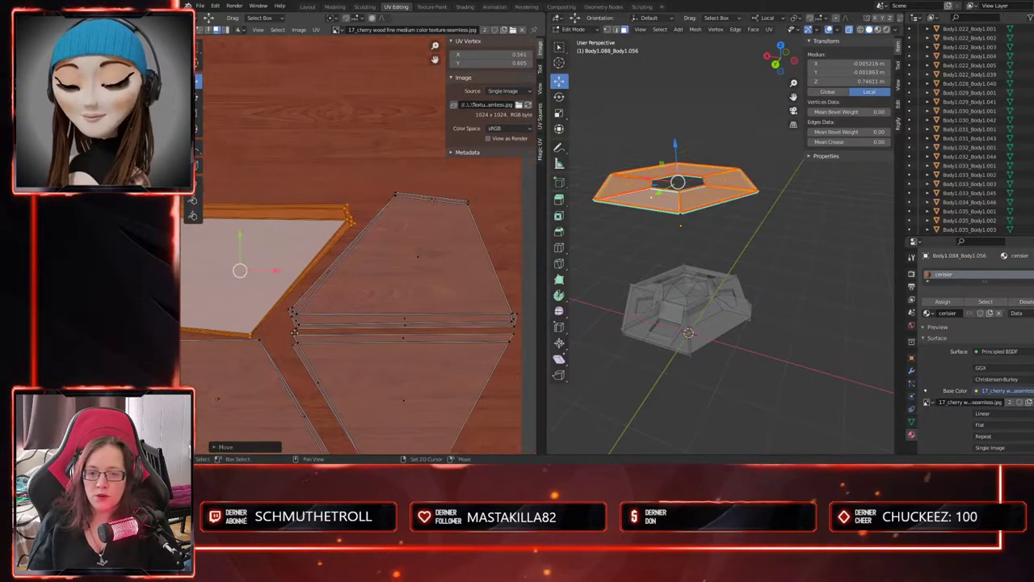
key(l)
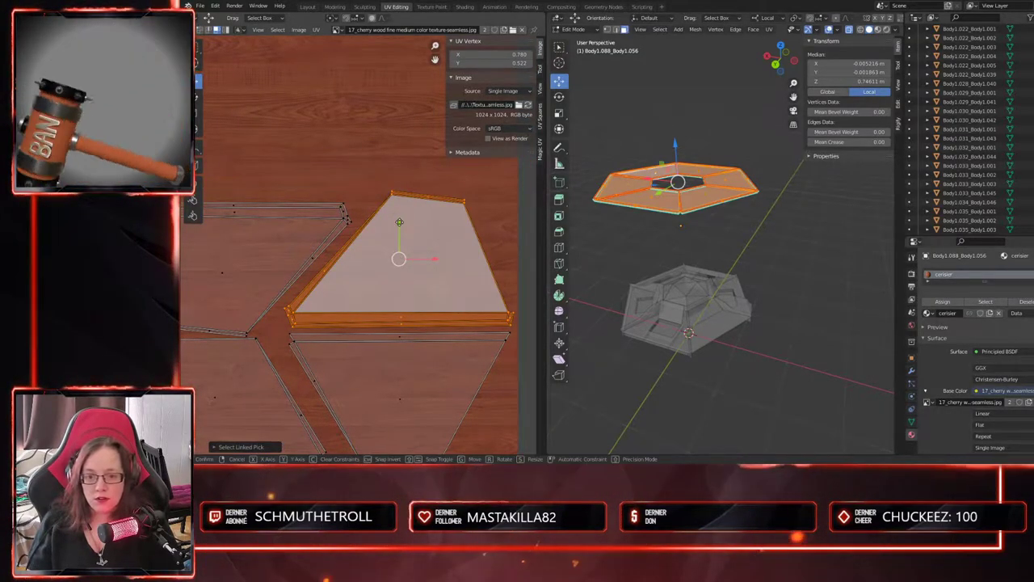
drag(404, 227, 404, 230)
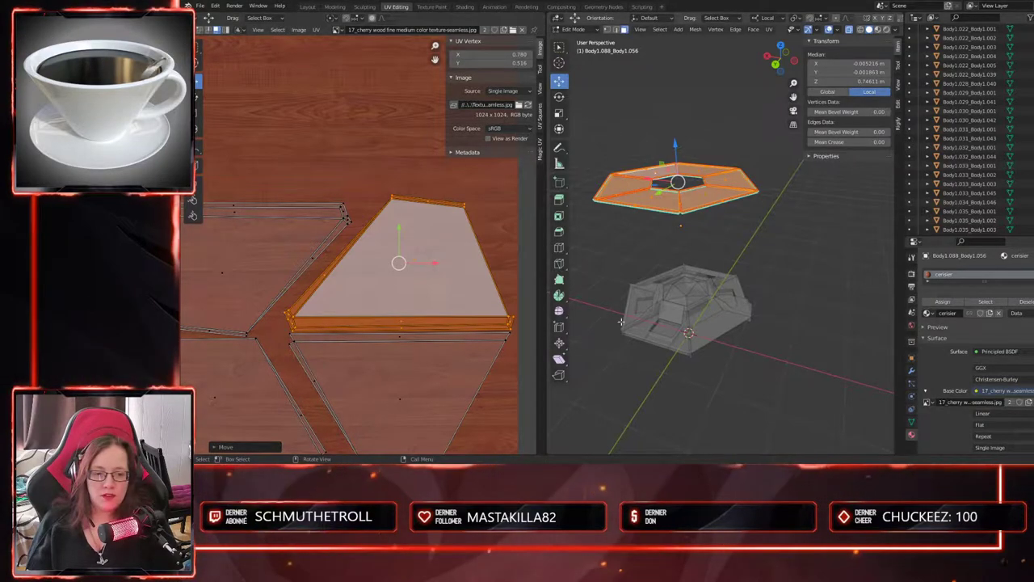
- Bring the lowest of the three islands beside the texture over the wood, just above the third row's inverted middle island
scroll(339, 257, down, 6)
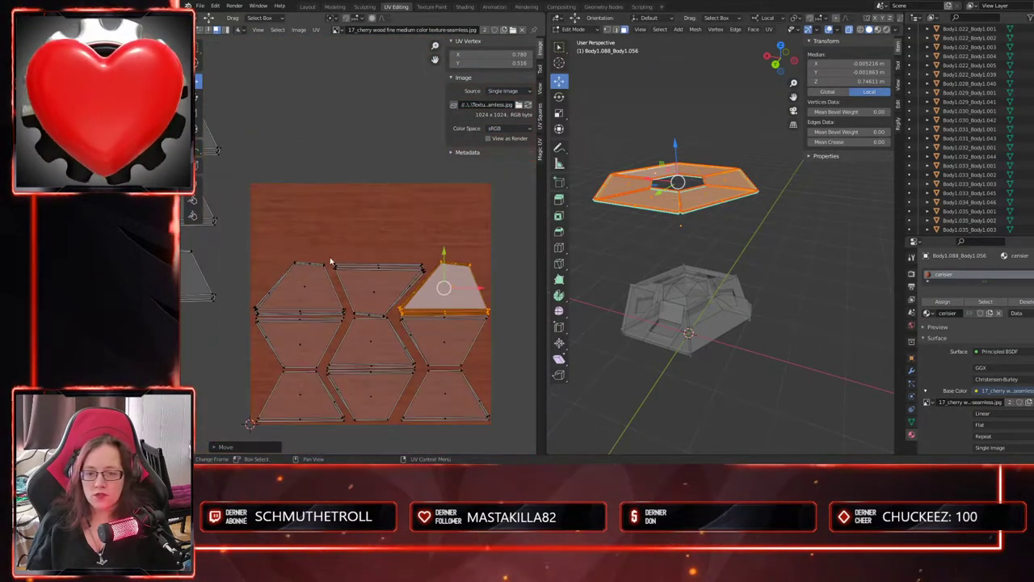
middle_drag(335, 265, 428, 314)
key(l)
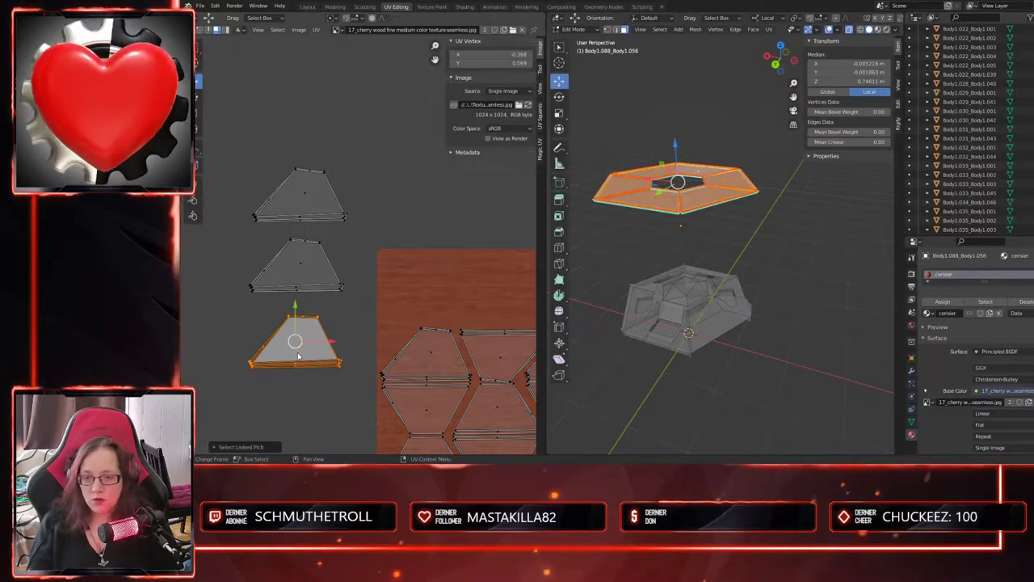
key(g)
click(479, 287)
middle_drag(473, 340, 358, 288)
scroll(370, 263, up, 4)
key(g)
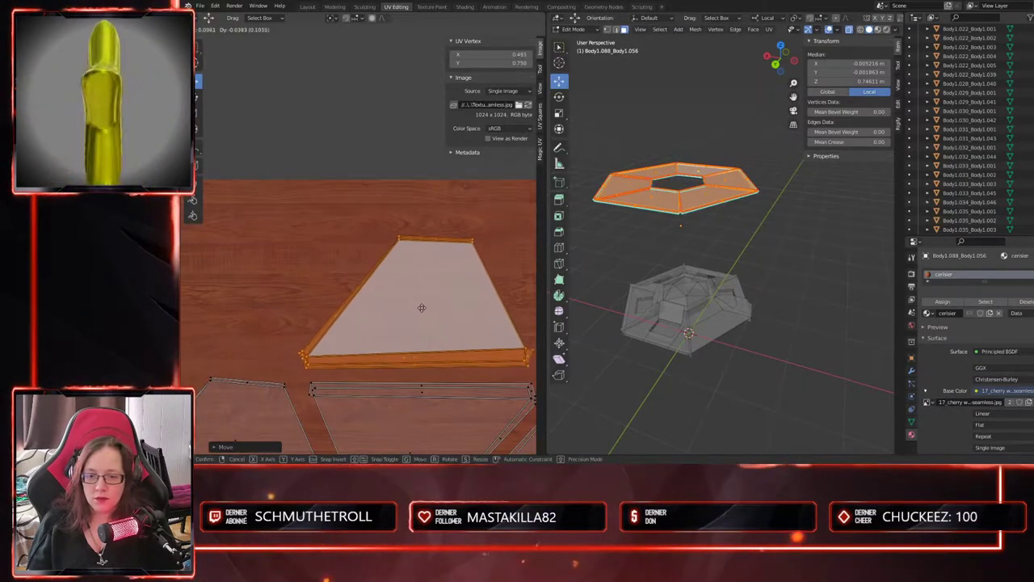
- Rotate the fourth row's middle island slightly to level its long edge, and lower it to about X 0.500, Y 0.746
key(r)
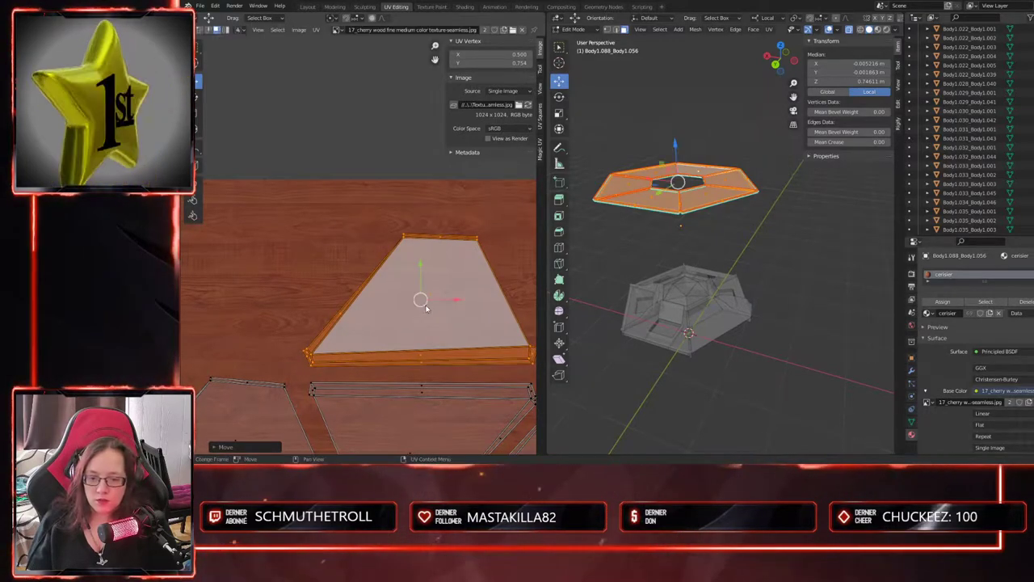
click(474, 351)
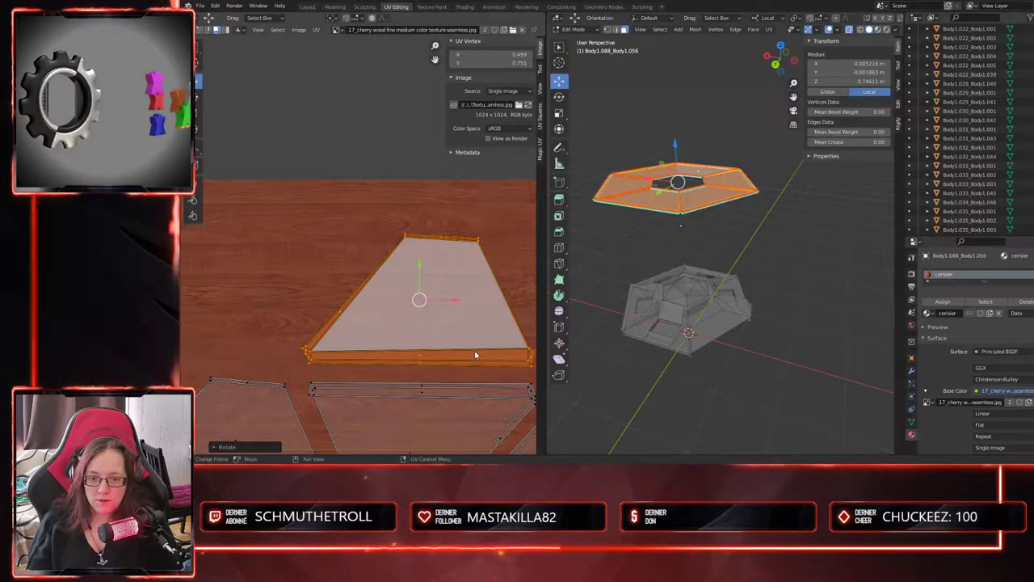
key(g)
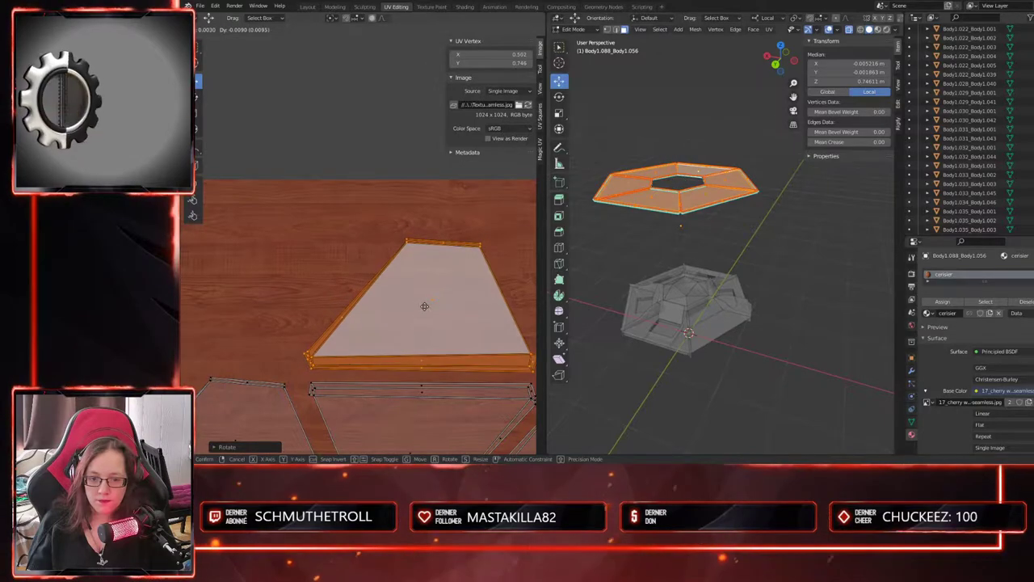
click(420, 346)
- Flip the lower of the two remaining outside islands upside down and place it at the fourth row's left end, with its long edge level
scroll(419, 347, down, 2)
scroll(419, 347, down, 1)
middle_drag(358, 339, 458, 377)
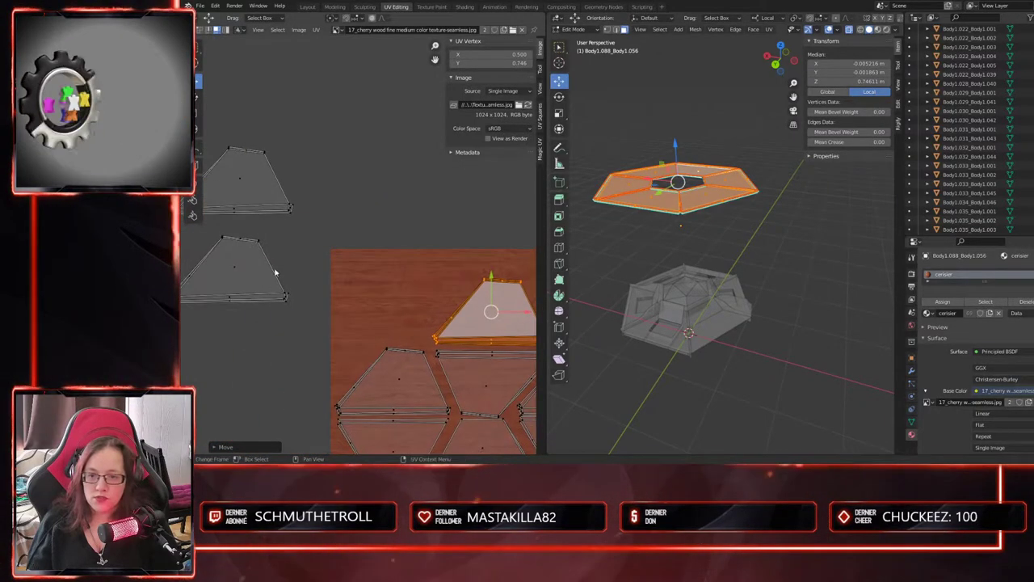
click(245, 271)
key(l)
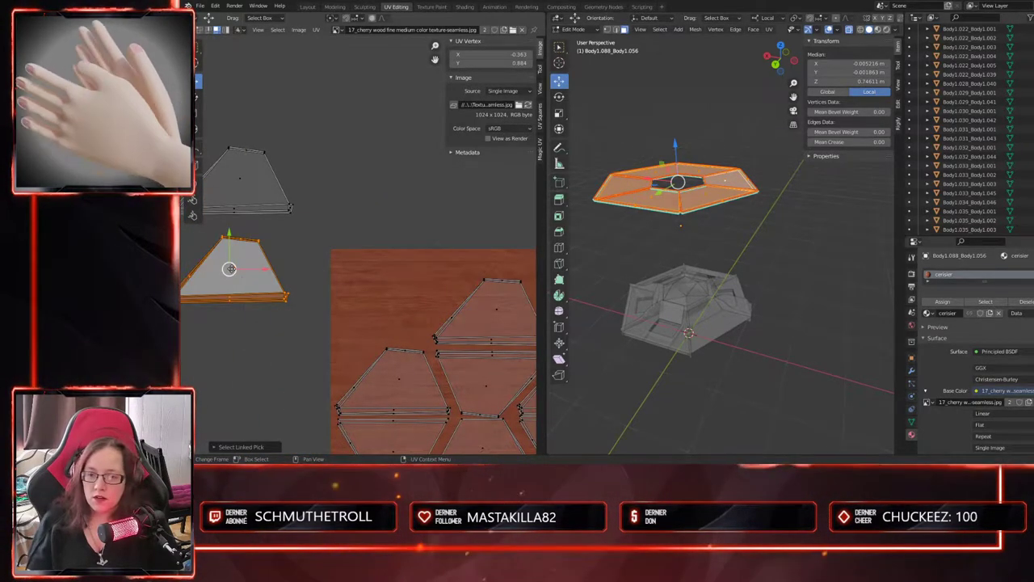
key(r)
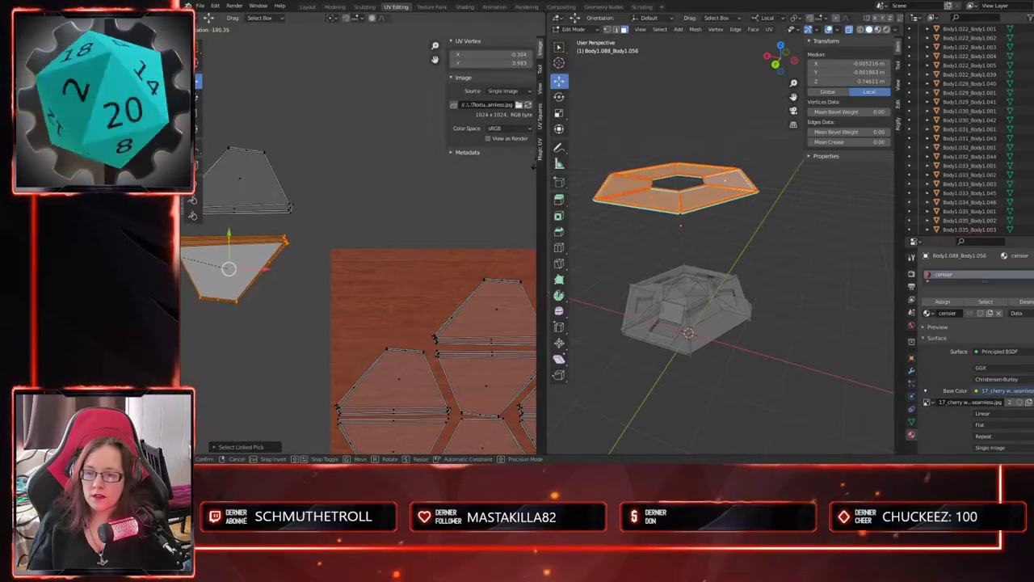
click(524, 164)
key(g)
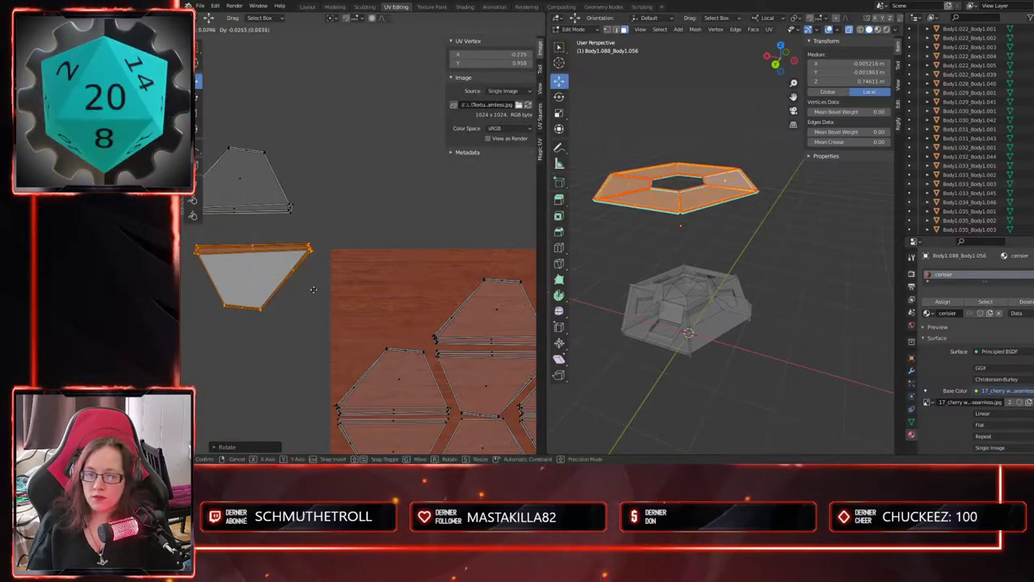
click(408, 303)
key(r)
click(434, 338)
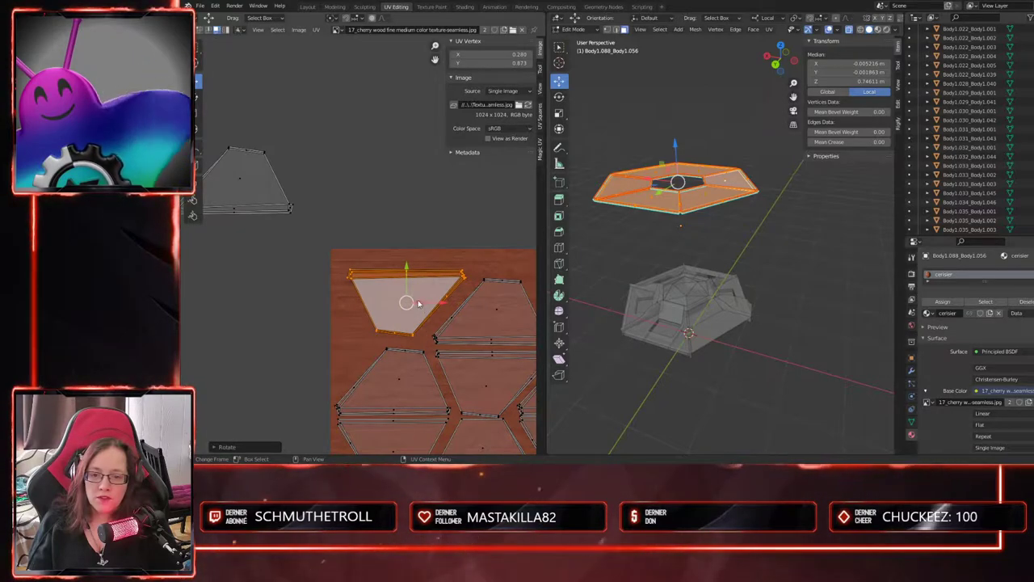
- Fine-tune the fourth row's inverted left island to about X 0.276, Y 0.86, clear of the islands below
scroll(380, 306, up, 4)
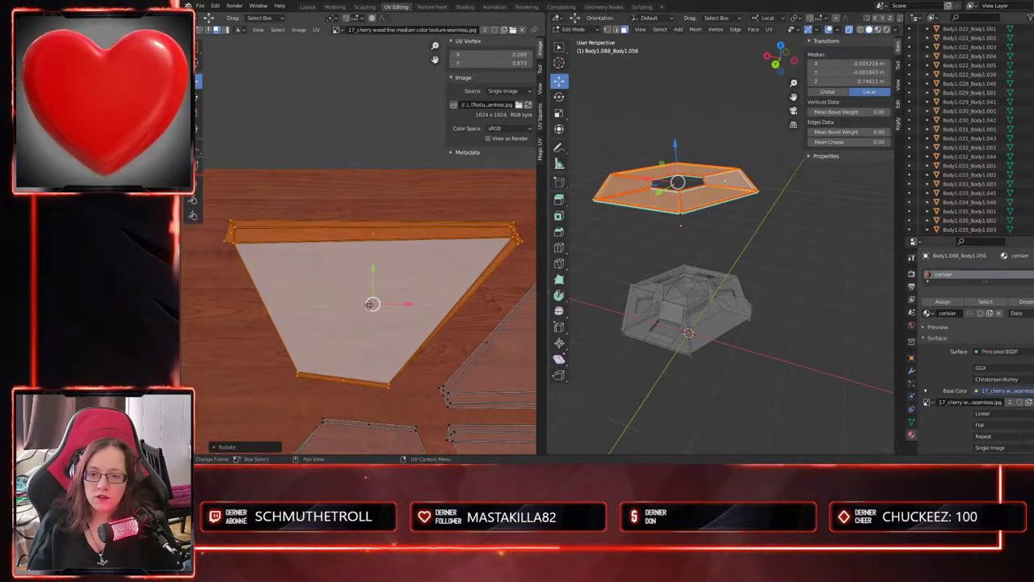
key(g)
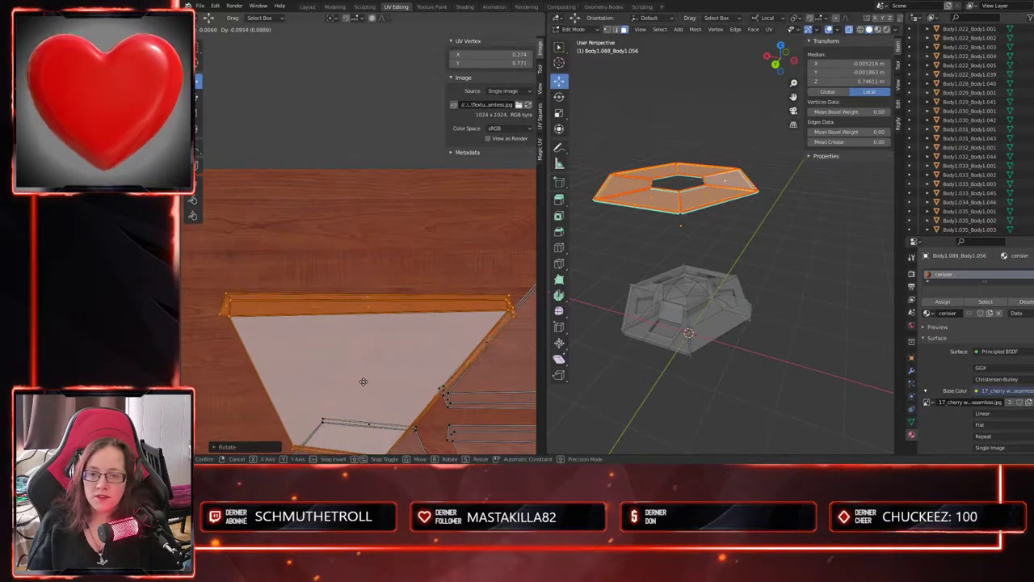
click(366, 380)
key(g)
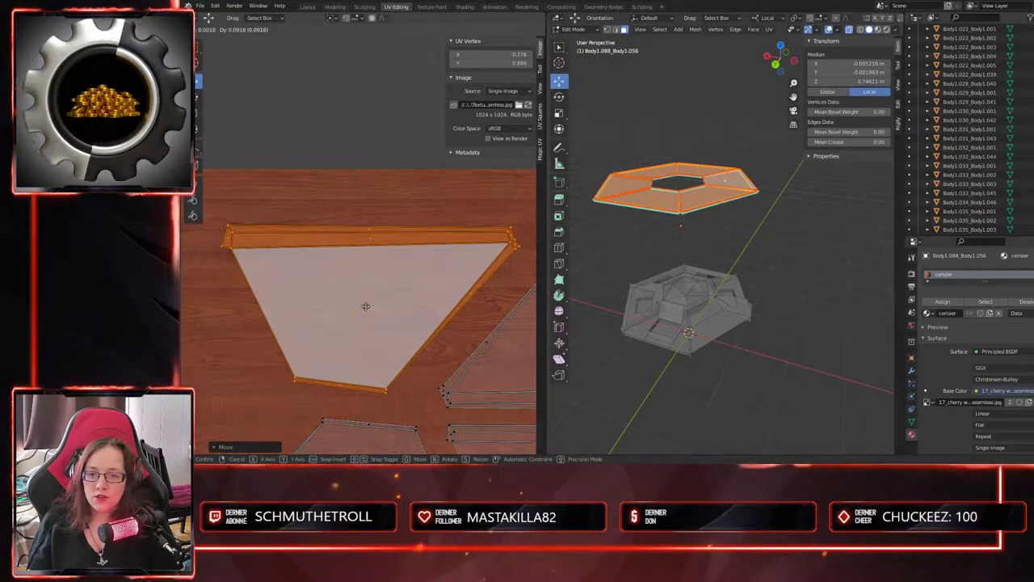
click(365, 309)
- Move the last outside island across to the texture's upper-right corner, at about X 0.949, Y 0.866
scroll(359, 314, down, 1)
scroll(361, 291, down, 1)
middle_drag(361, 295, 443, 377)
key(l)
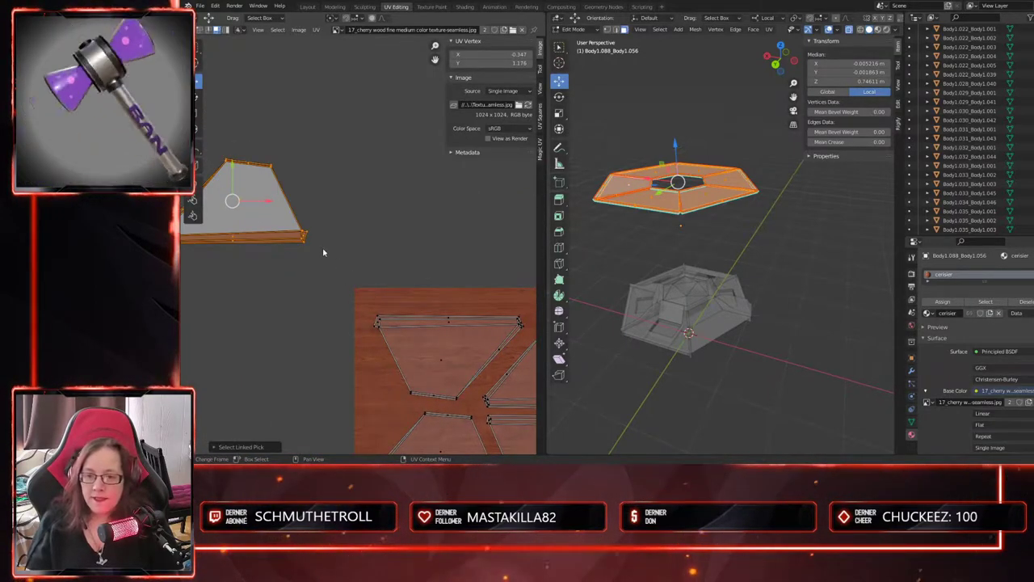
drag(231, 201, 447, 239)
middle_drag(420, 363, 221, 328)
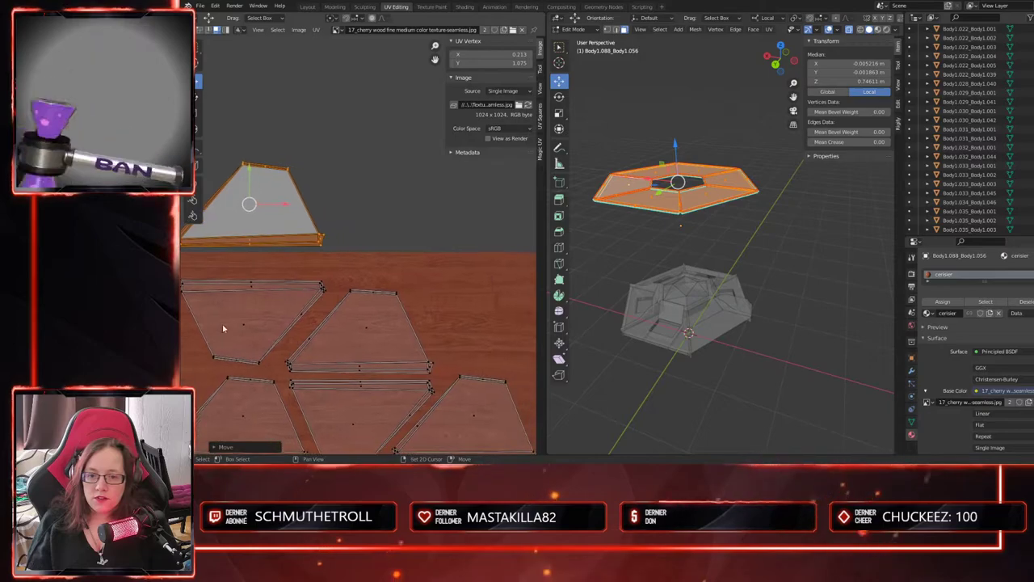
drag(244, 205, 458, 254)
middle_drag(477, 350, 329, 370)
drag(314, 278, 401, 307)
scroll(367, 381, up, 2)
scroll(368, 384, down, 1)
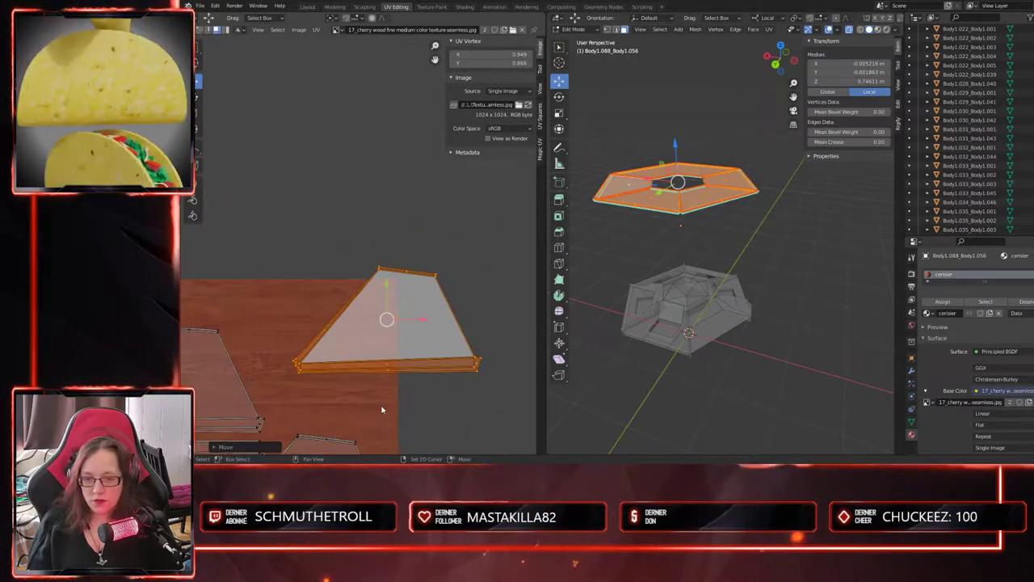
- Flip the upper-right island upside down and fit it at the fourth row's right end, at about X 0.828, Y 0.899
middle_drag(381, 409, 416, 307)
key(r)
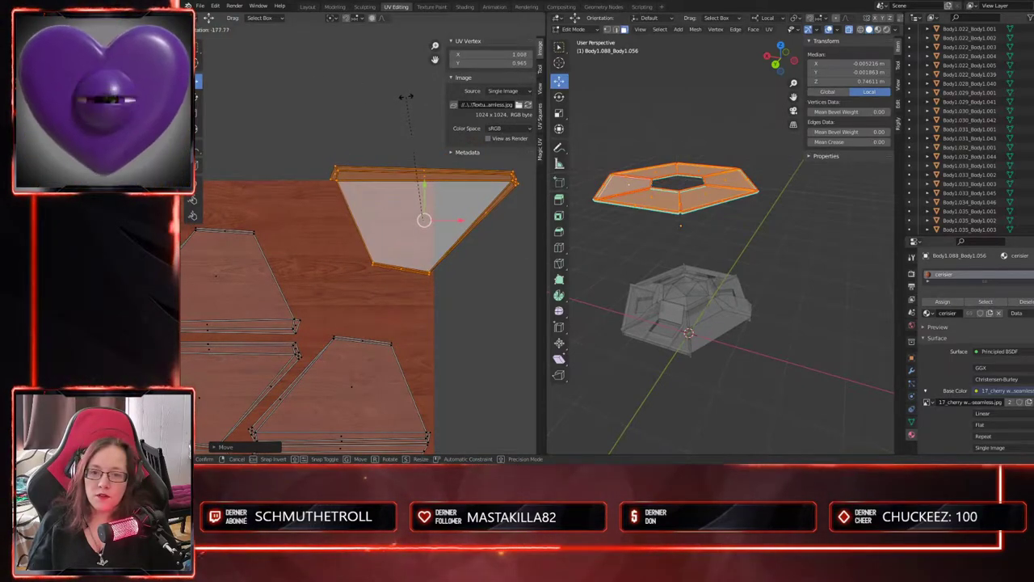
click(406, 101)
key(g)
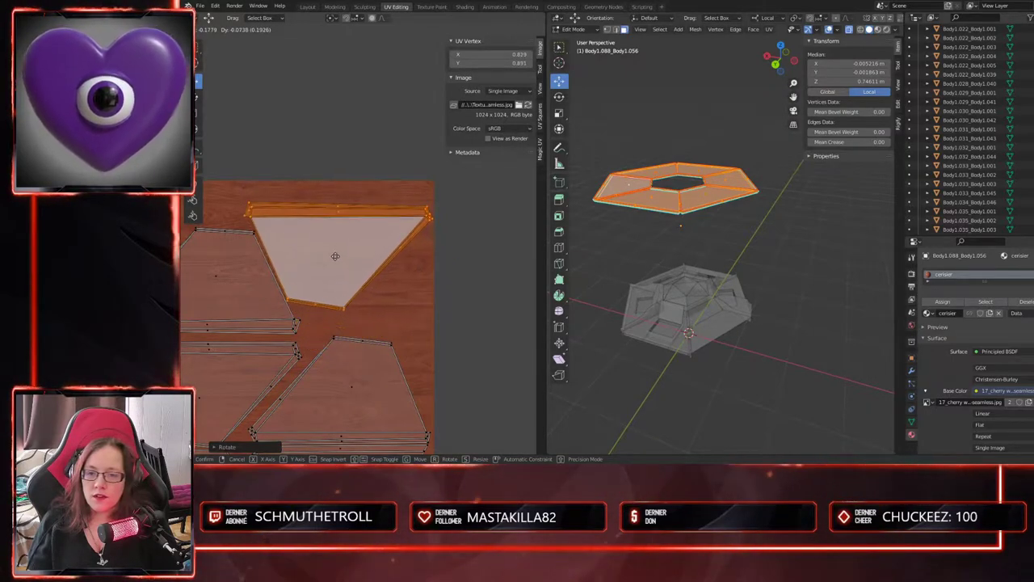
click(334, 252)
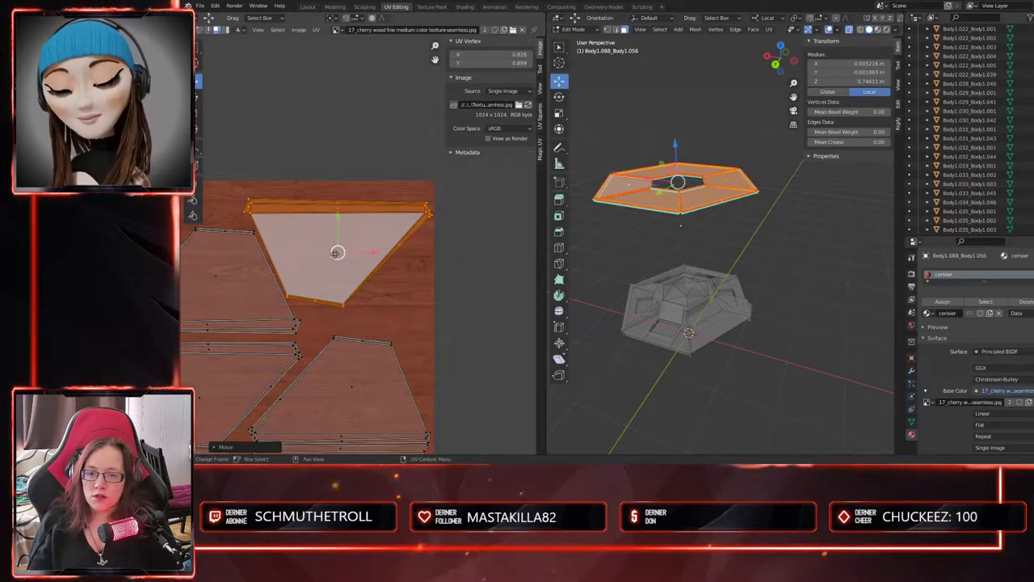
- Select the fourth row's three islands completely and shift them together slightly to the left
scroll(318, 300, down, 1)
middle_drag(319, 301, 451, 358)
scroll(452, 358, down, 3)
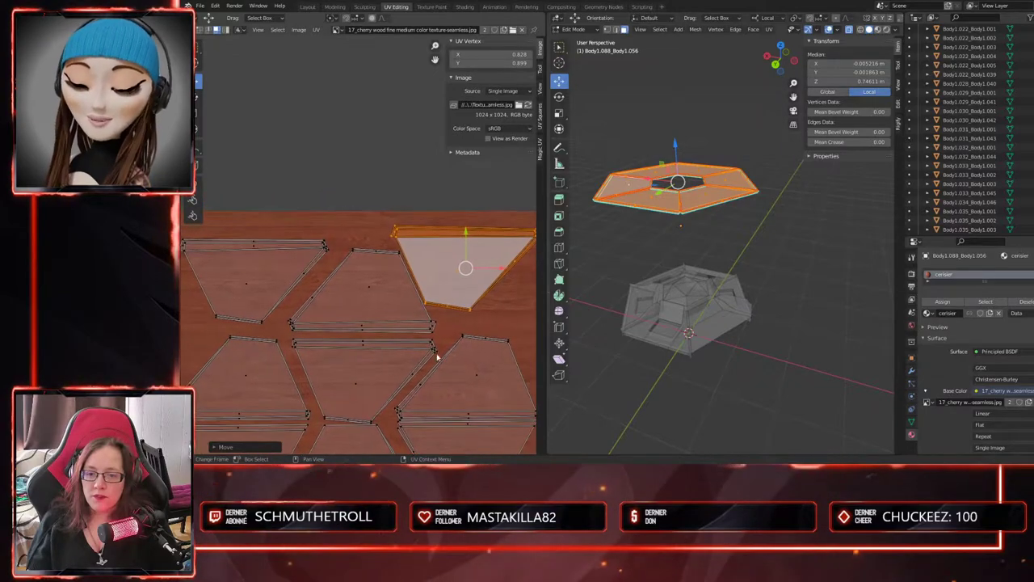
click(363, 271)
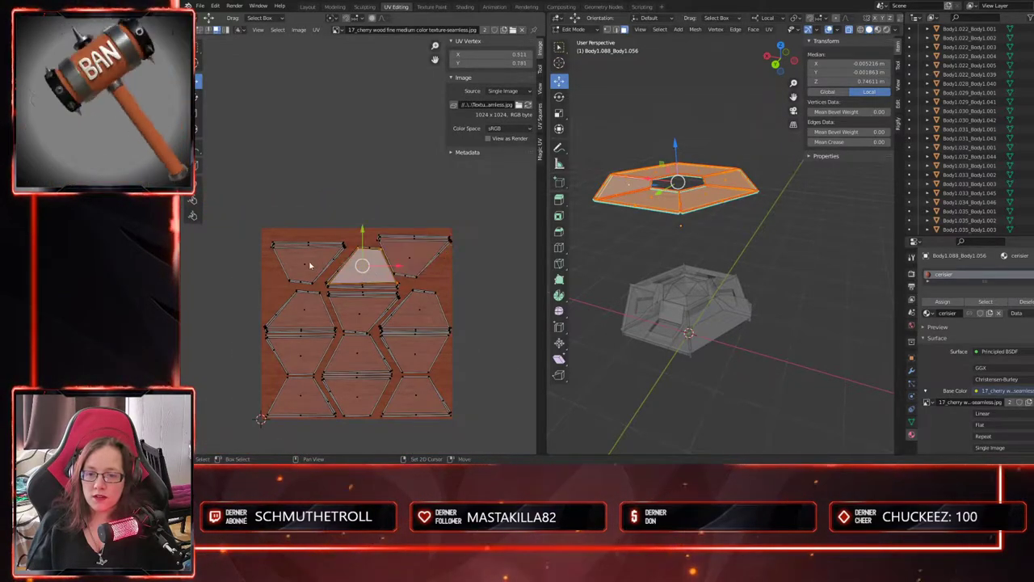
shift+click(308, 265)
drag(261, 205, 474, 279)
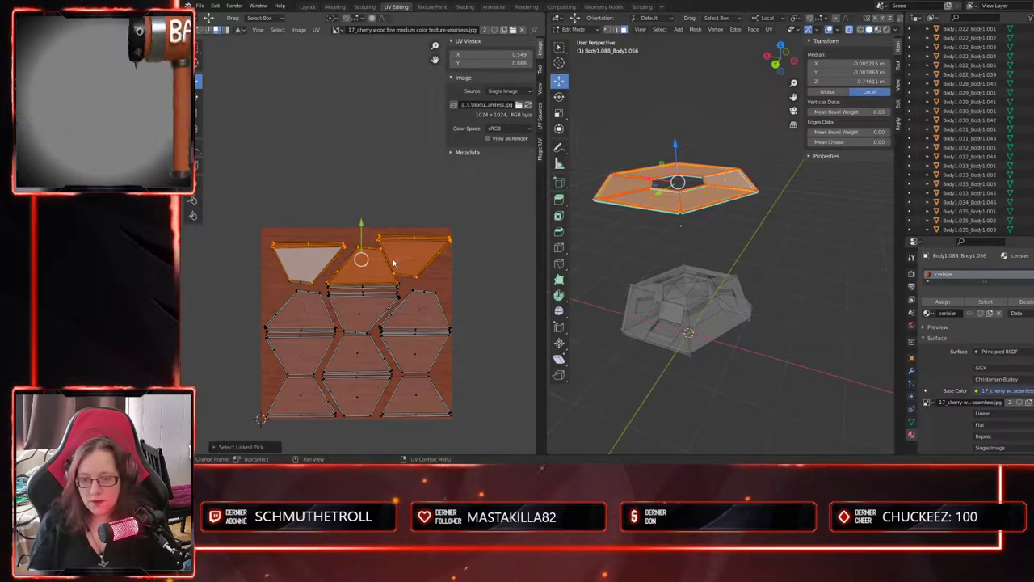
key(ctrl+l)
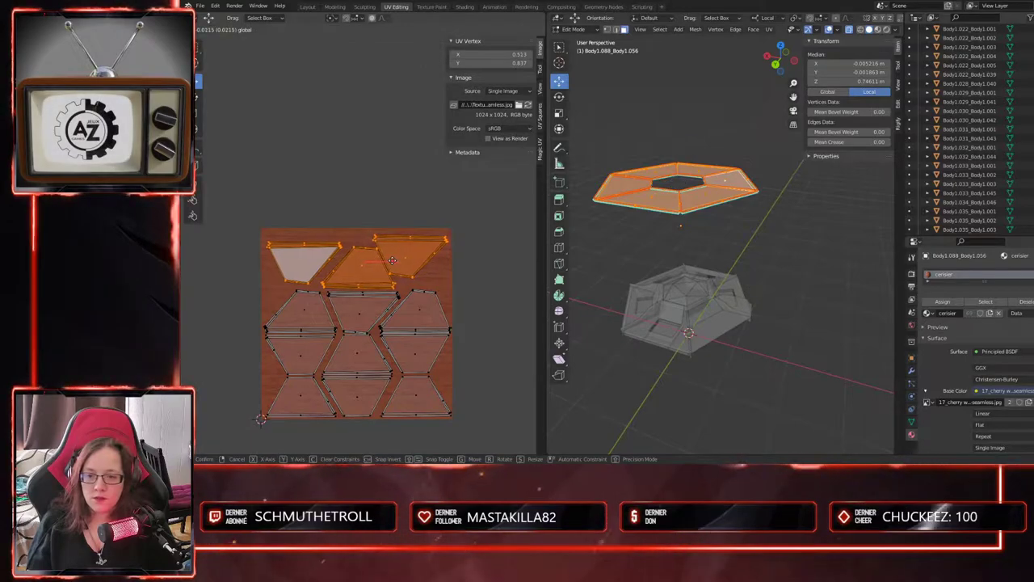
drag(391, 260, 390, 260)
- Move the fourth row's inverted right island slightly right, to about X 0.819, widening its gap to the middle island
click(370, 263)
click(404, 257)
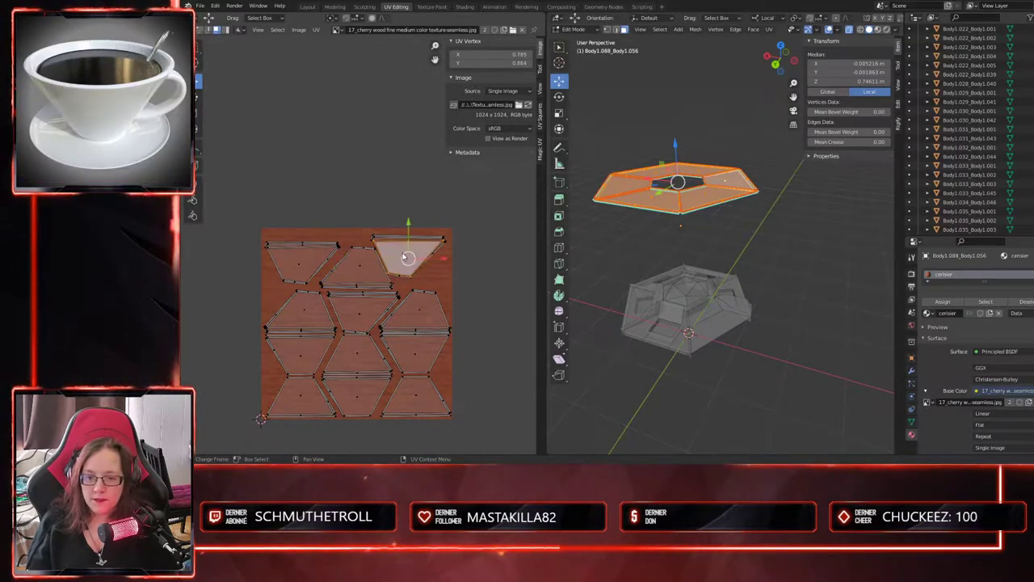
key(l)
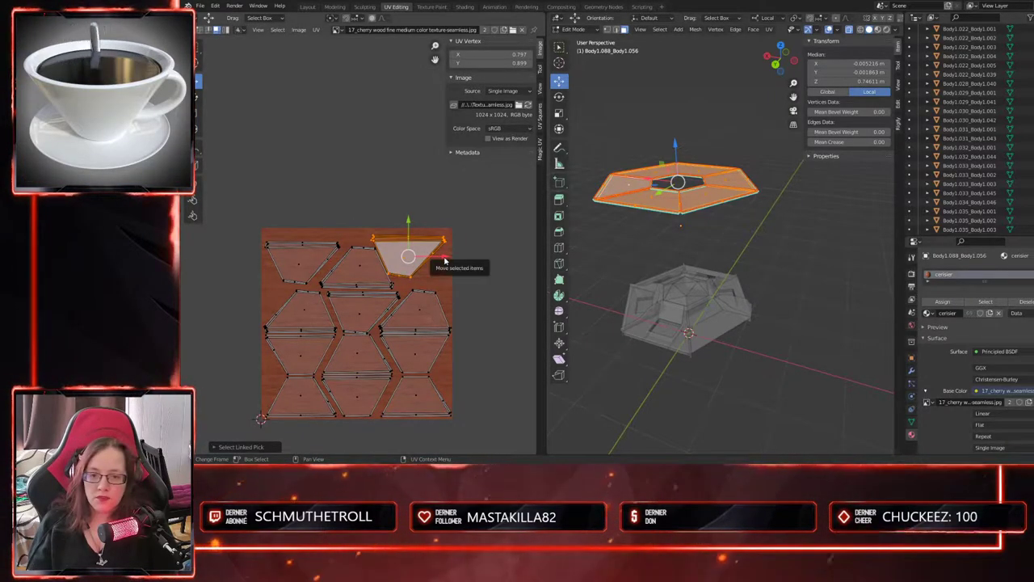
key(g)
click(448, 257)
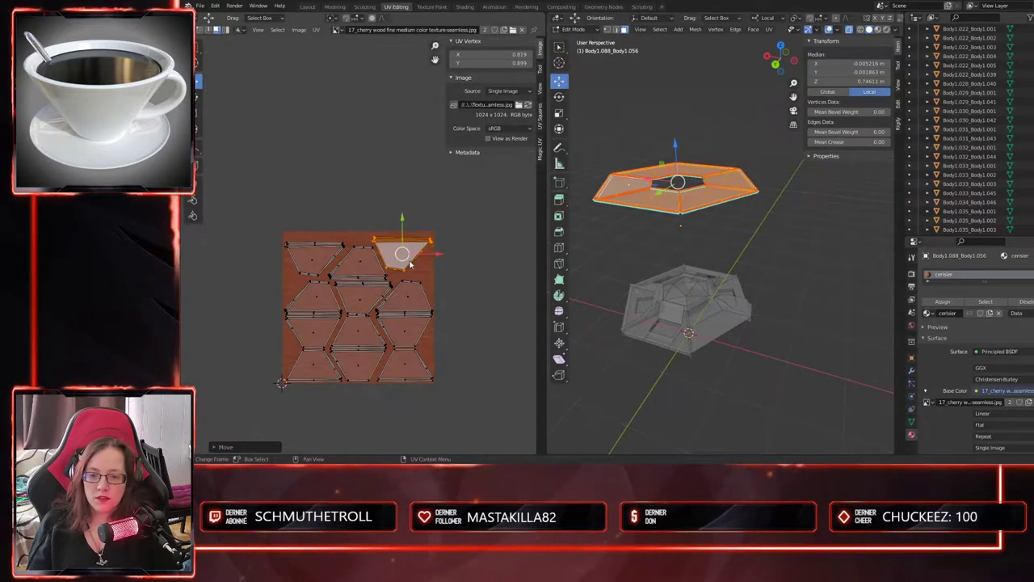
- Return to Object Mode in the Layout workspace and inspect the plate's wood grain from above in rendered shading
key(Tab)
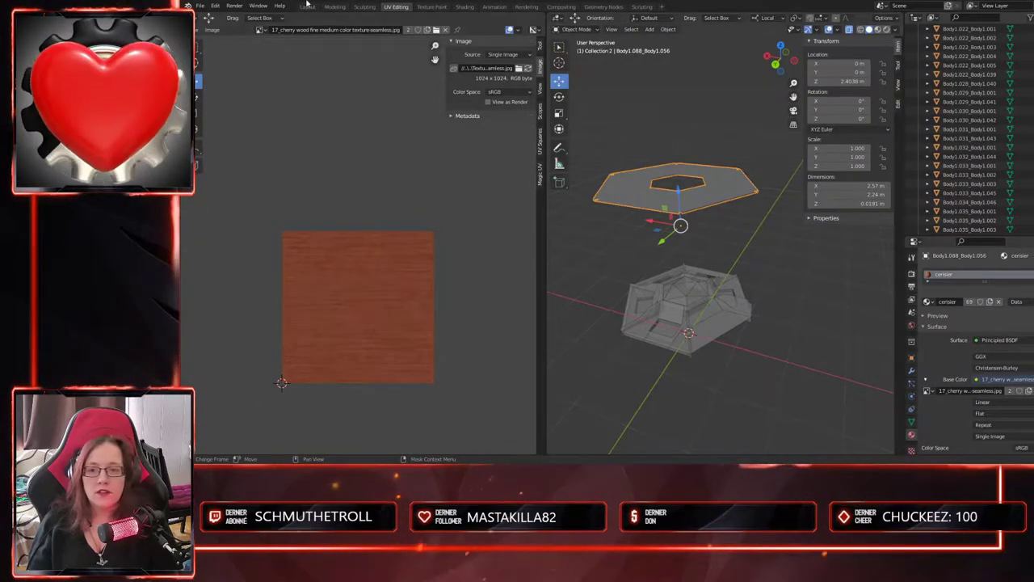
click(308, 7)
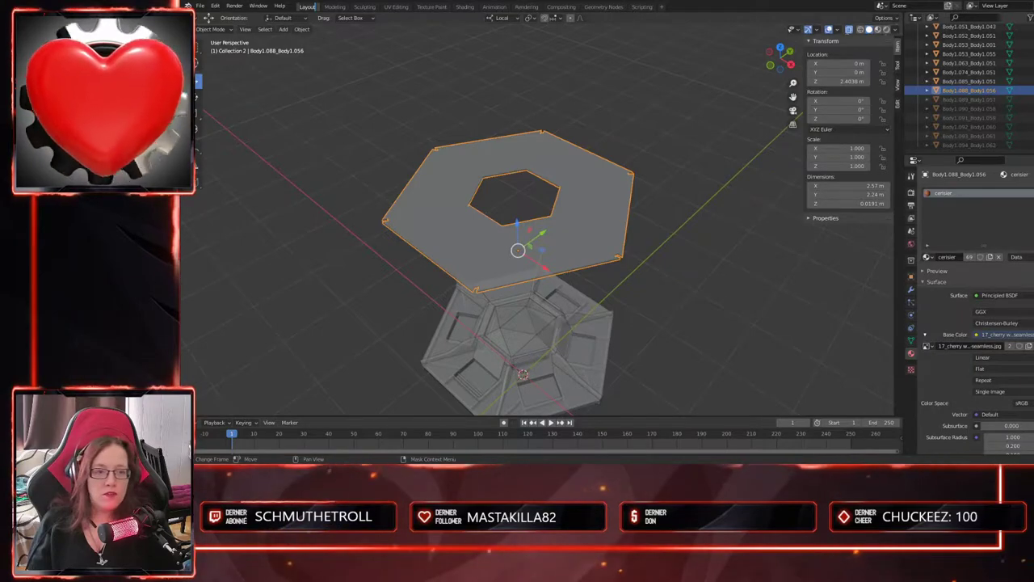
click(849, 30)
click(888, 30)
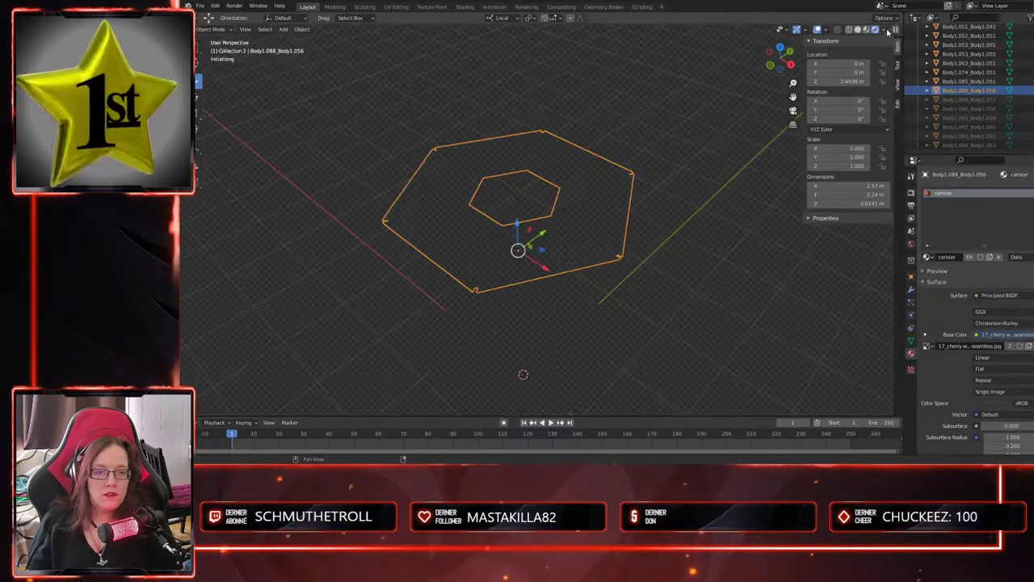
click(627, 296)
scroll(557, 258, up, 2)
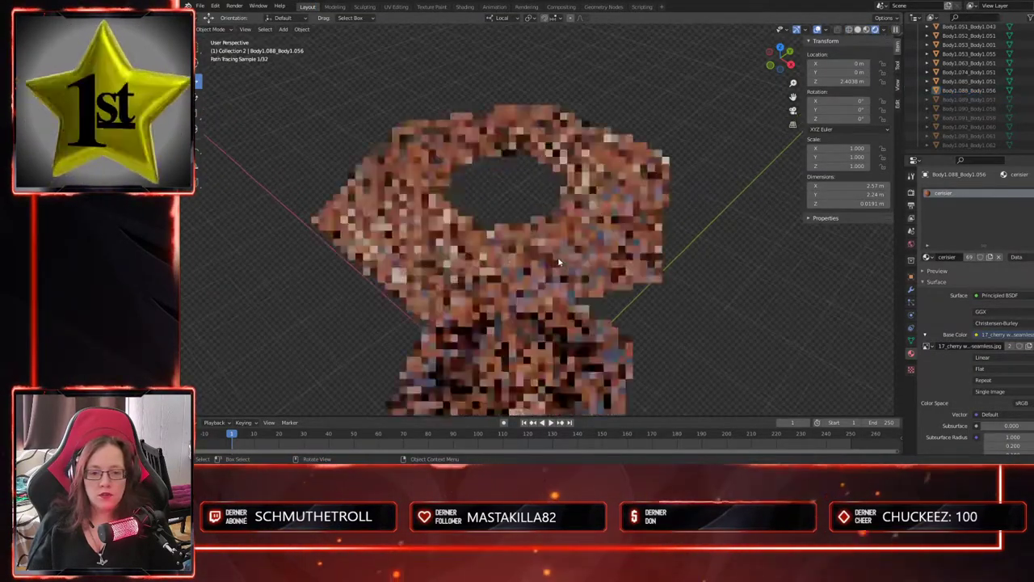
middle_drag(699, 293, 644, 379)
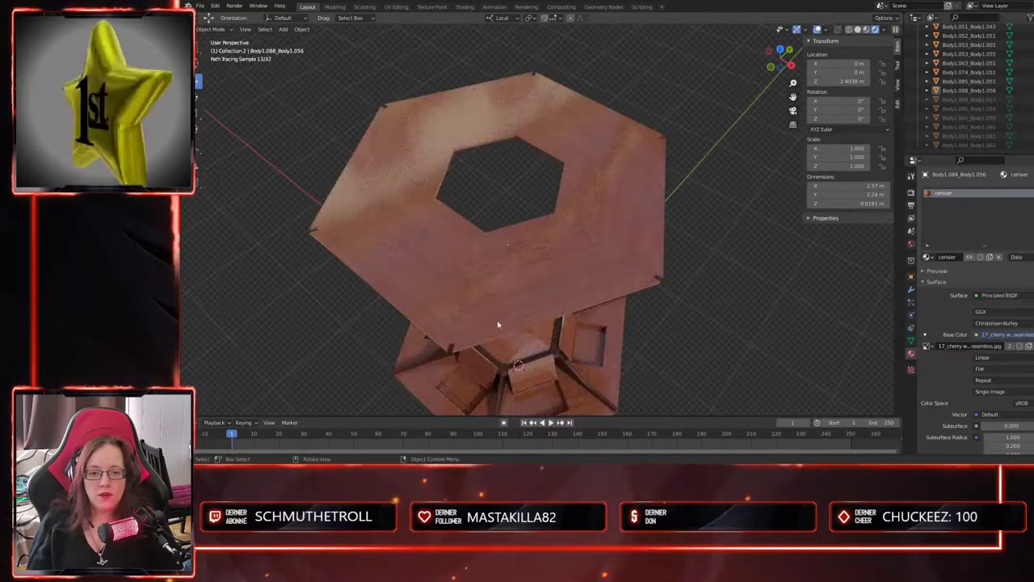
- Select the hexagonal table plate and open it in Edit Mode with solid, see-through shading
scroll(581, 293, down, 3)
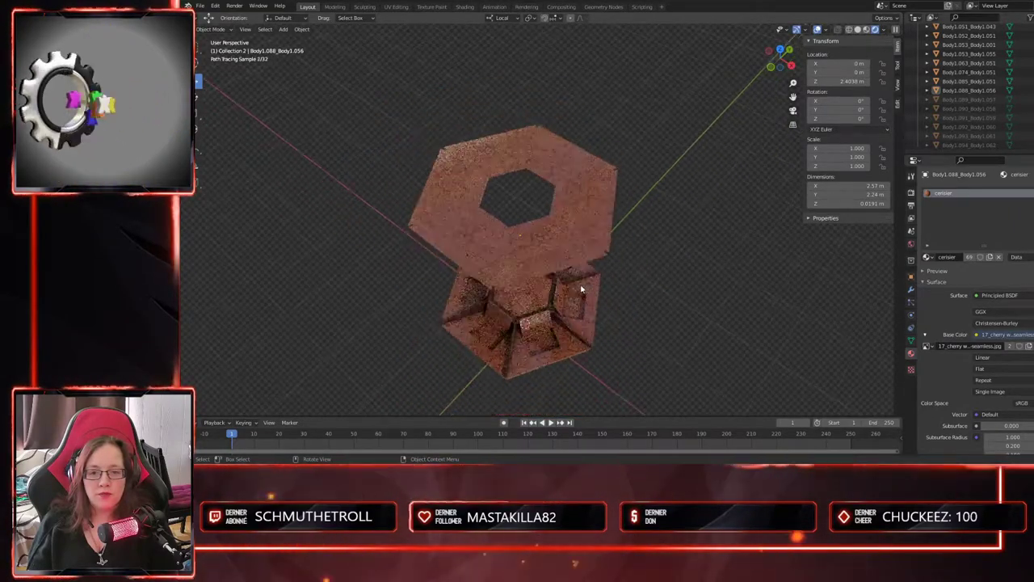
click(591, 223)
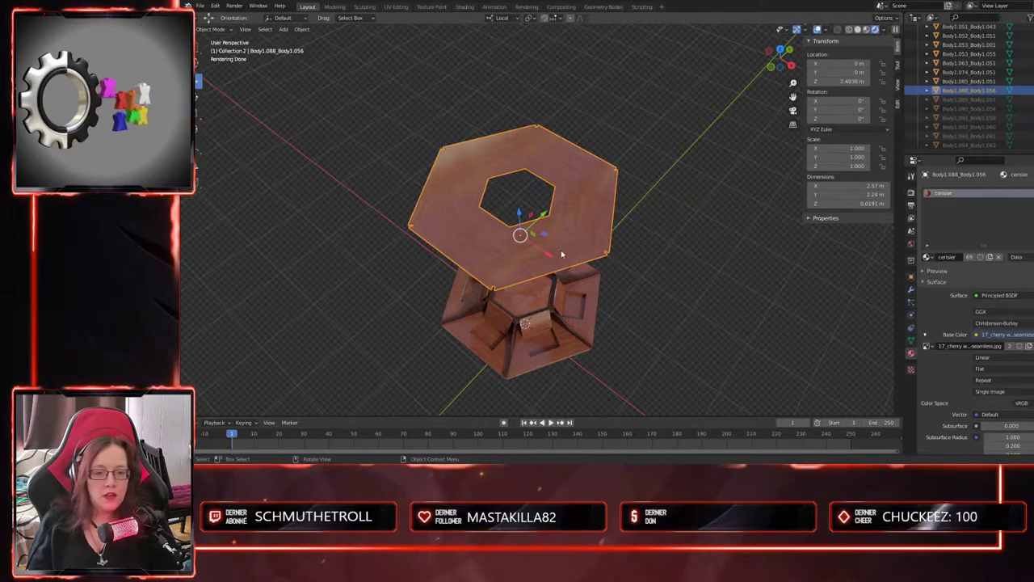
scroll(559, 257, up, 3)
mouse_move(647, 242)
middle_down()
mouse_move(686, 237)
mouse_move(664, 233)
middle_up()
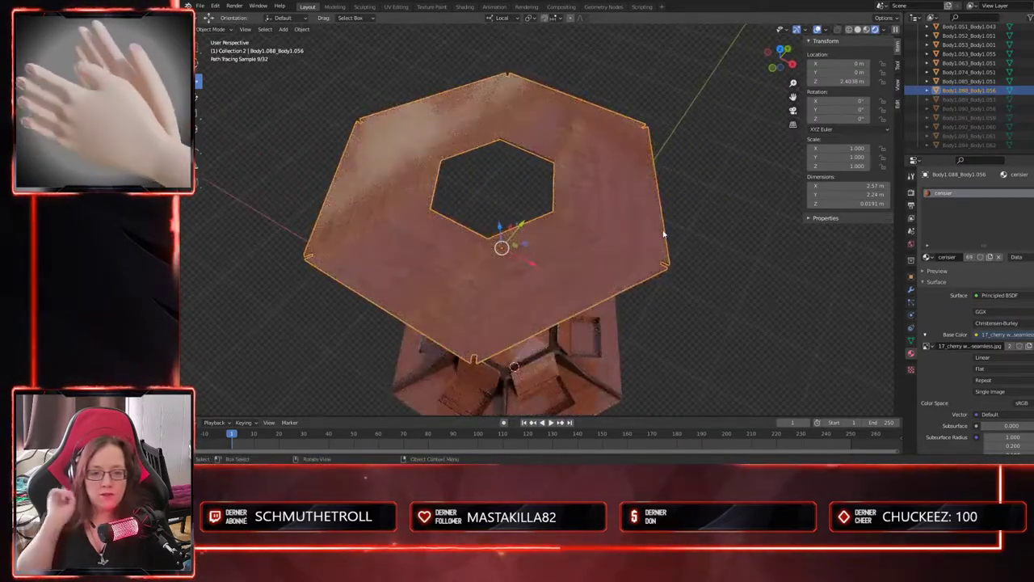
scroll(616, 234, down, 1)
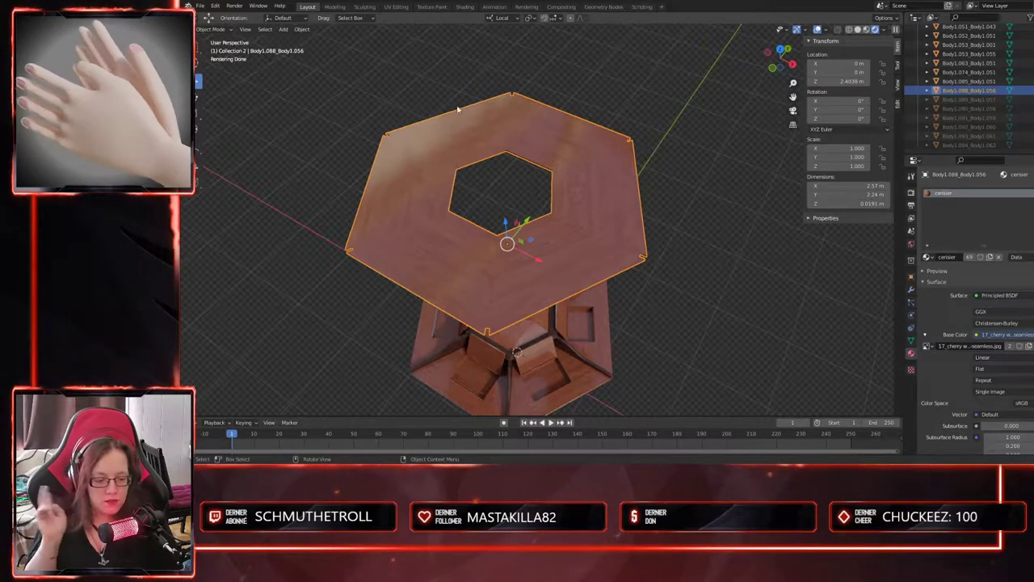
key(Tab)
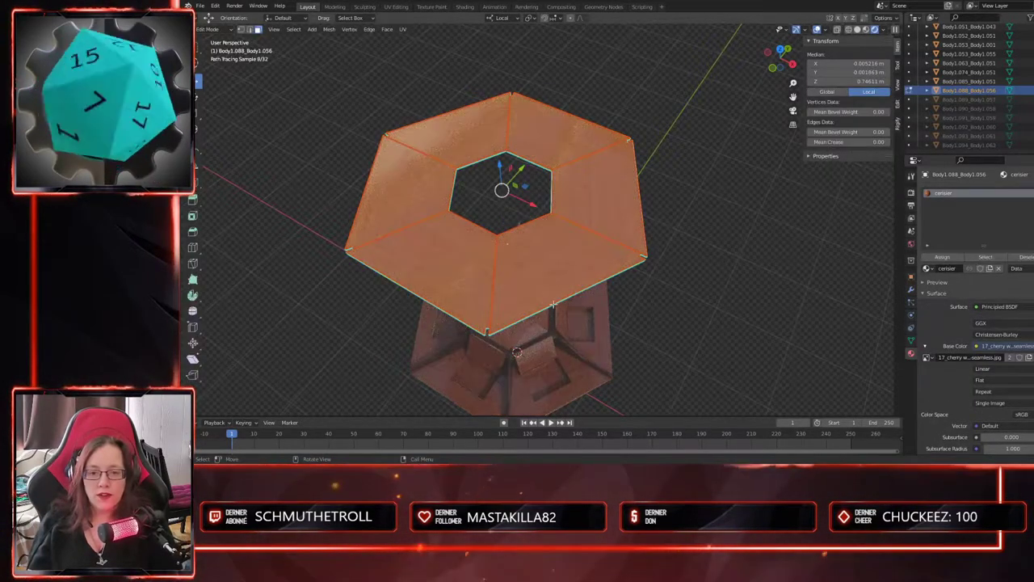
scroll(554, 306, up, 2)
middle_drag(566, 300, 588, 302)
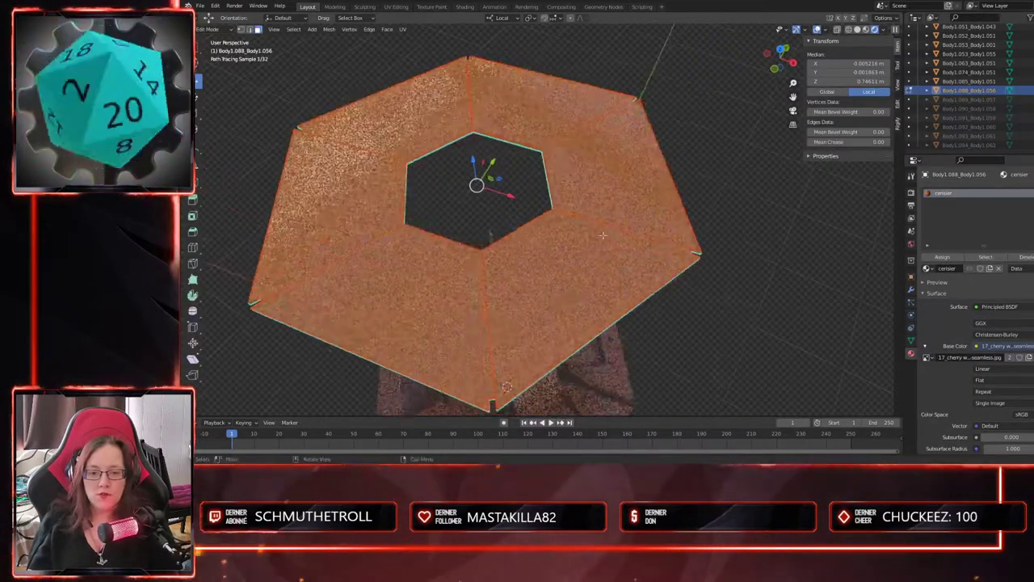
click(856, 30)
click(849, 30)
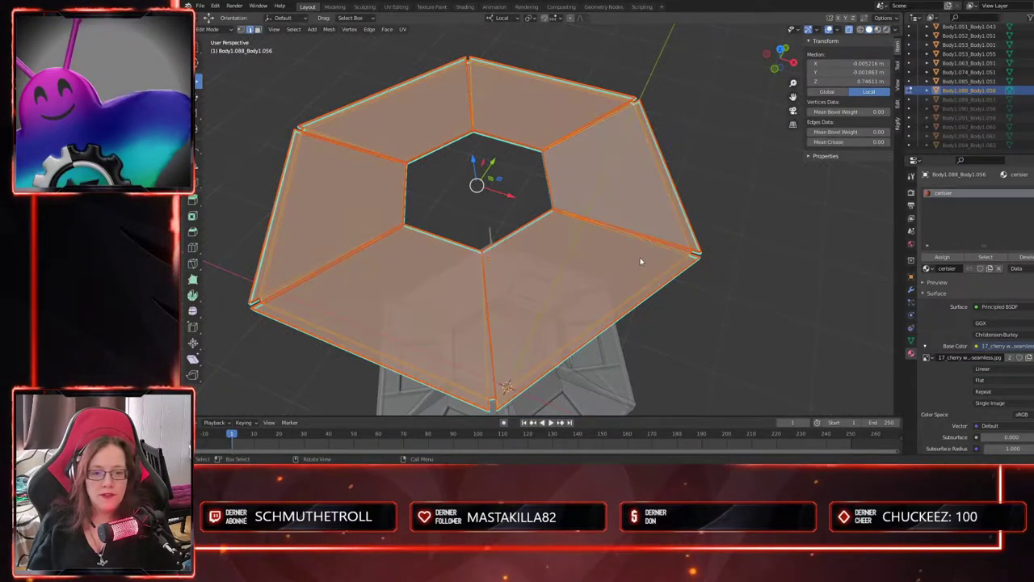
- Select the upper and lower outer edges of two adjoining plate sides and the side edges of the corner notch between them
middle_drag(635, 324, 529, 273)
scroll(489, 345, up, 2)
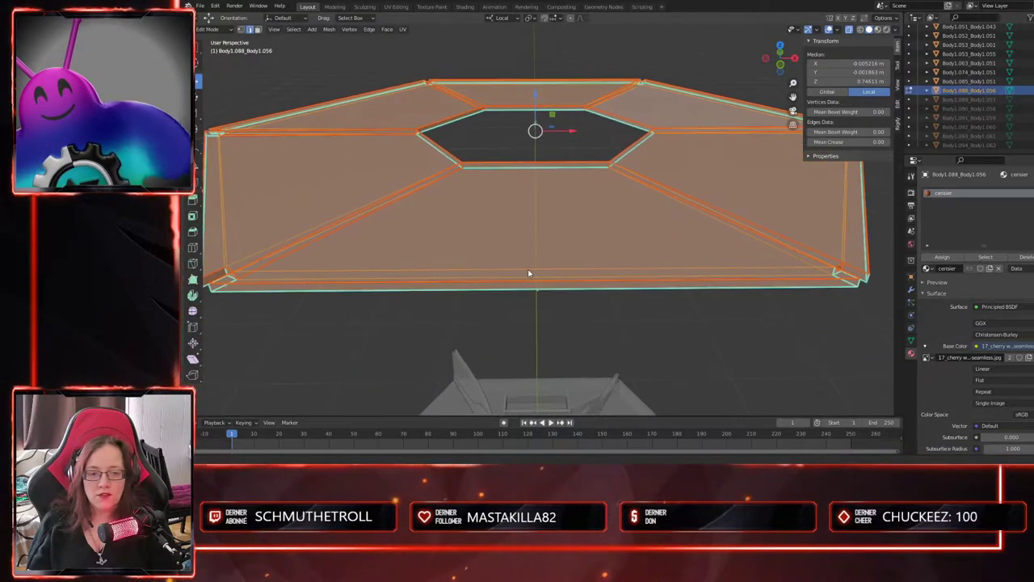
click(524, 285)
middle_drag(399, 319, 395, 284)
shift+click(369, 290)
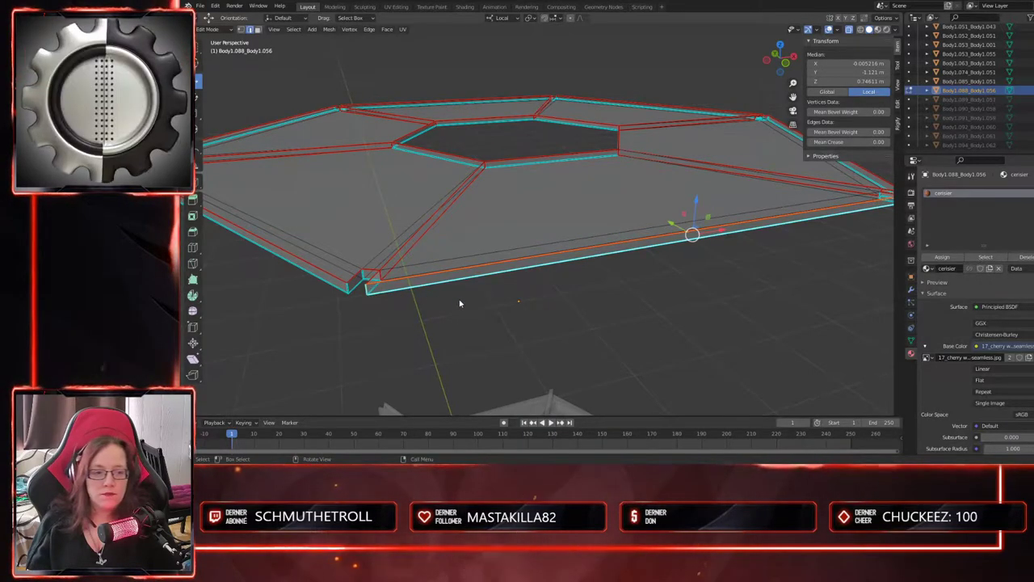
alt+shift+click(337, 283)
alt+shift+click(340, 293)
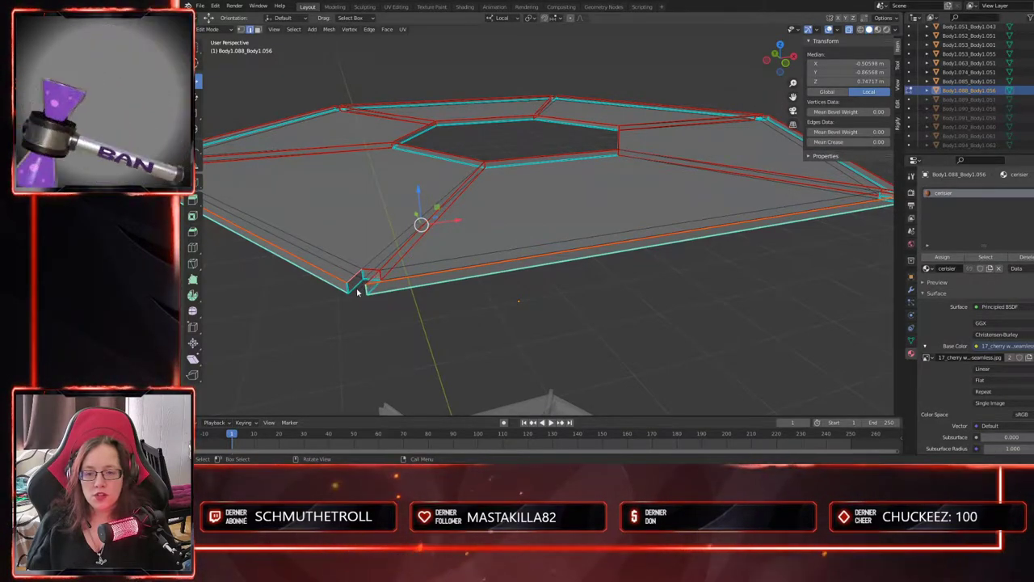
middle_drag(354, 288, 473, 348)
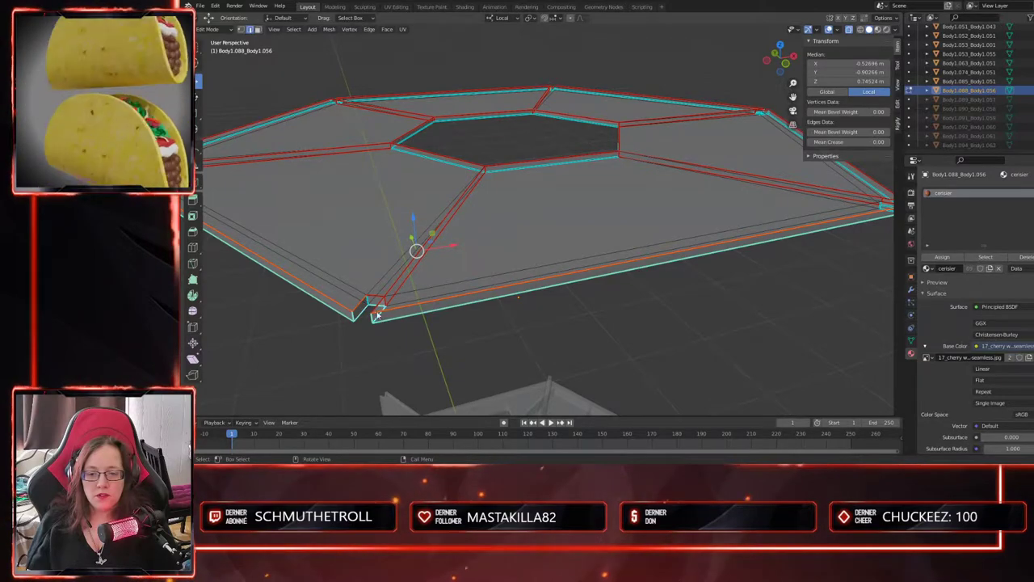
middle_drag(374, 304, 475, 337)
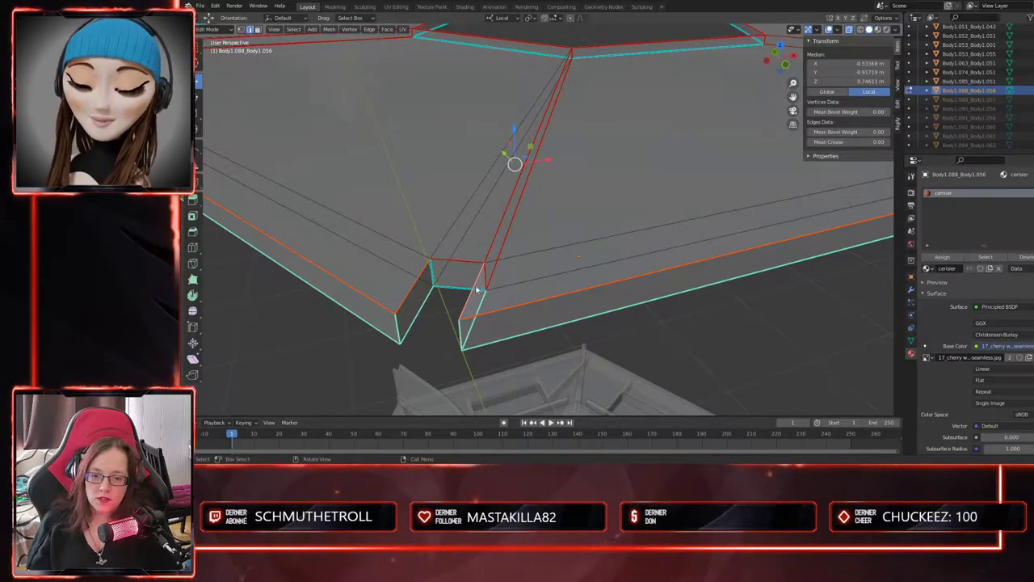
- Add the notch side edges at the second corner and the adjoining plate side's upper and lower outer edges to the selection
scroll(421, 306, down, 10)
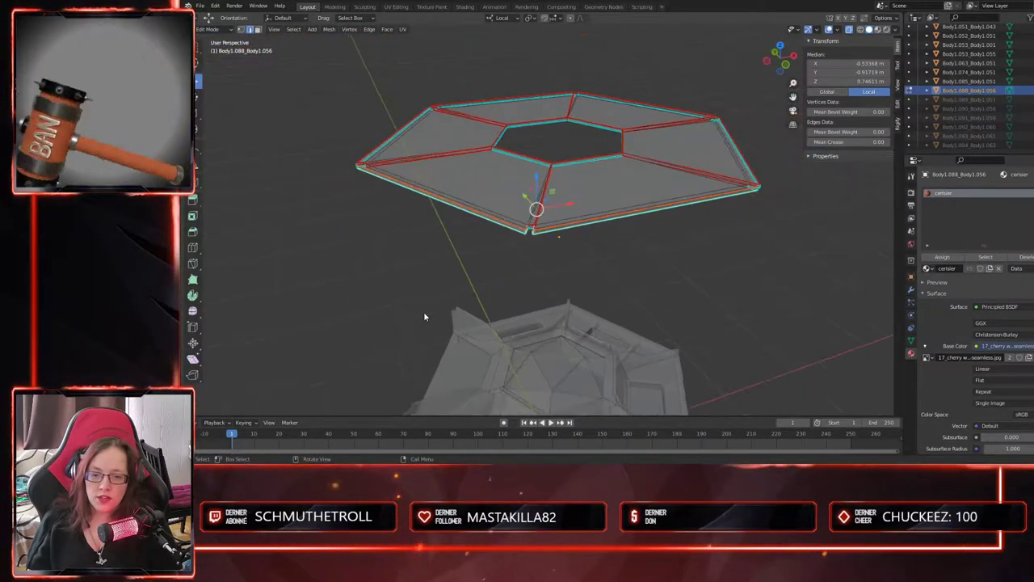
middle_drag(483, 248, 587, 285)
scroll(536, 265, up, 4)
scroll(537, 265, up, 2)
middle_drag(629, 340, 522, 280)
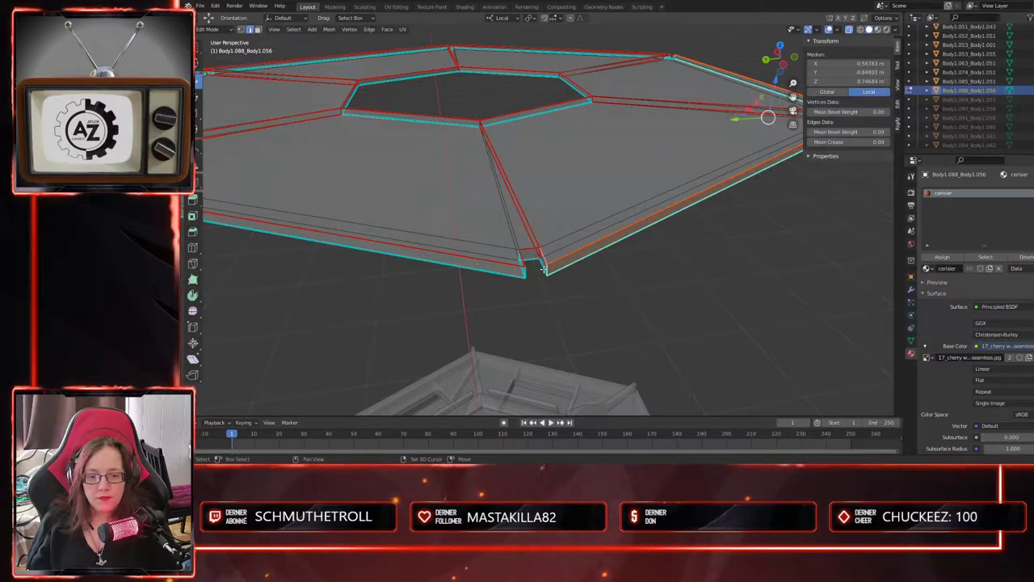
shift+click(539, 266)
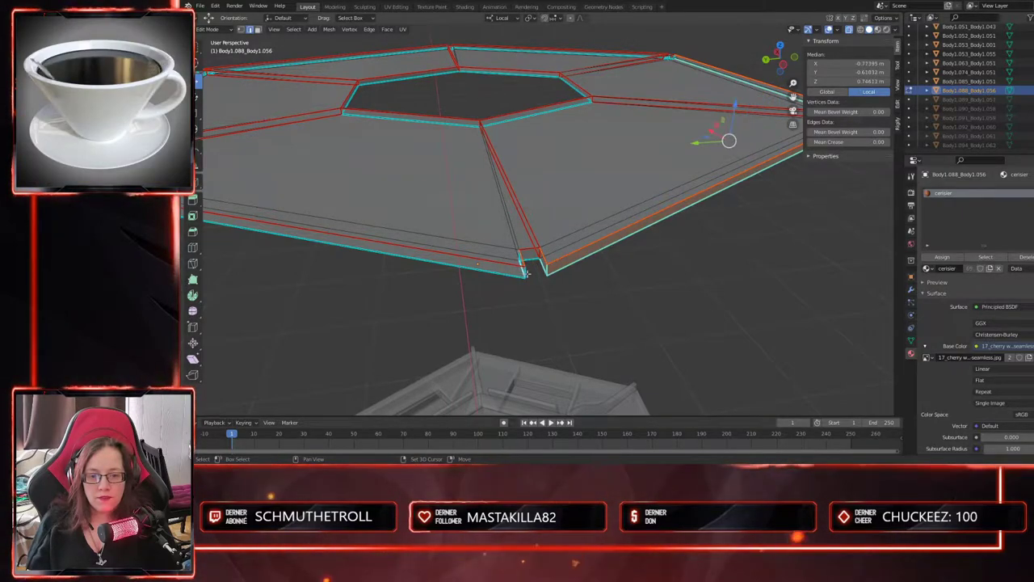
shift+click(510, 275)
shift+click(508, 264)
- Extend the edge selection around the third corner notch and along the following plate side's outer edges
scroll(504, 279, down, 2)
middle_drag(446, 255, 541, 247)
scroll(540, 322, up, 2)
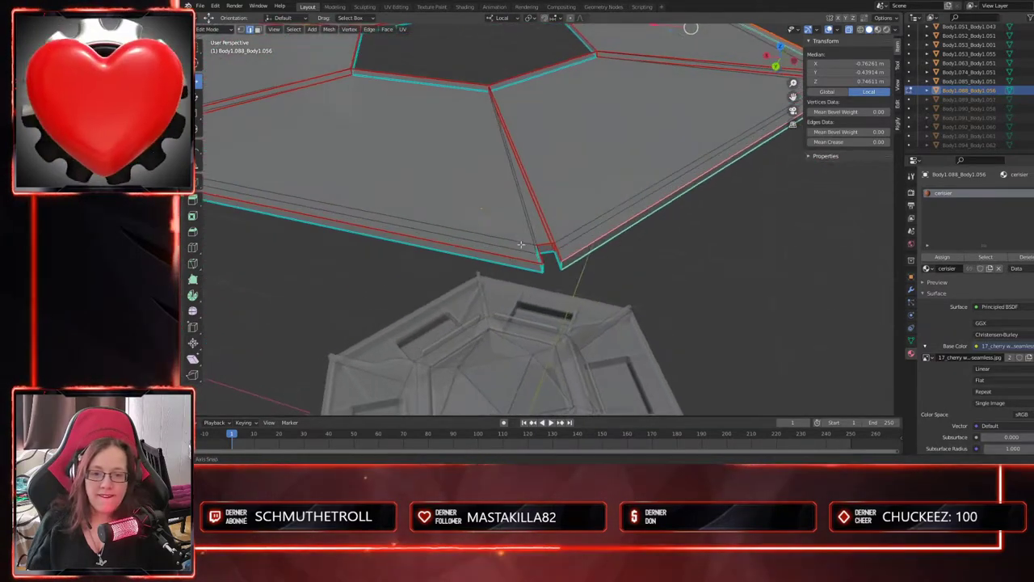
shift+click(567, 264)
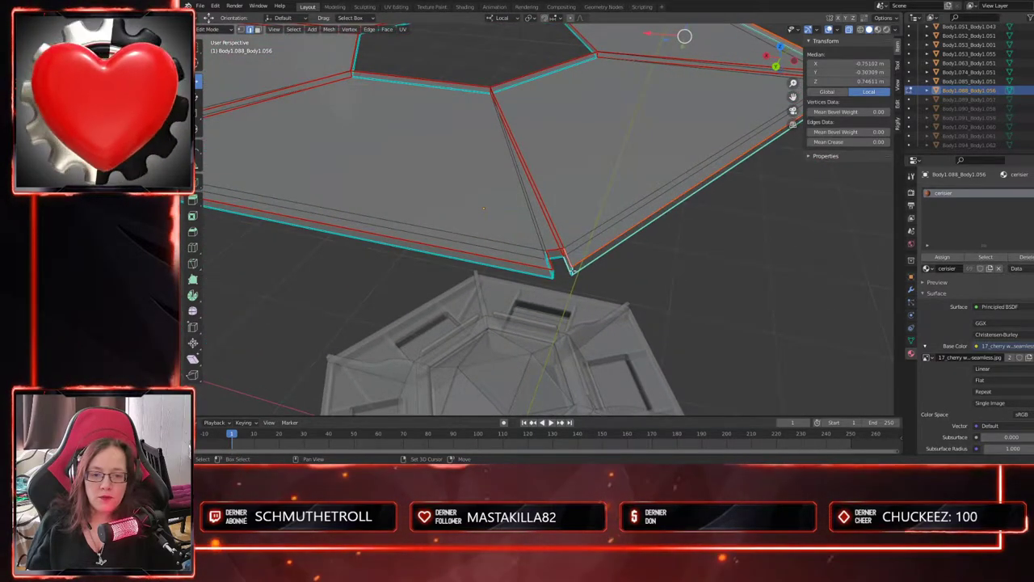
shift+click(550, 261)
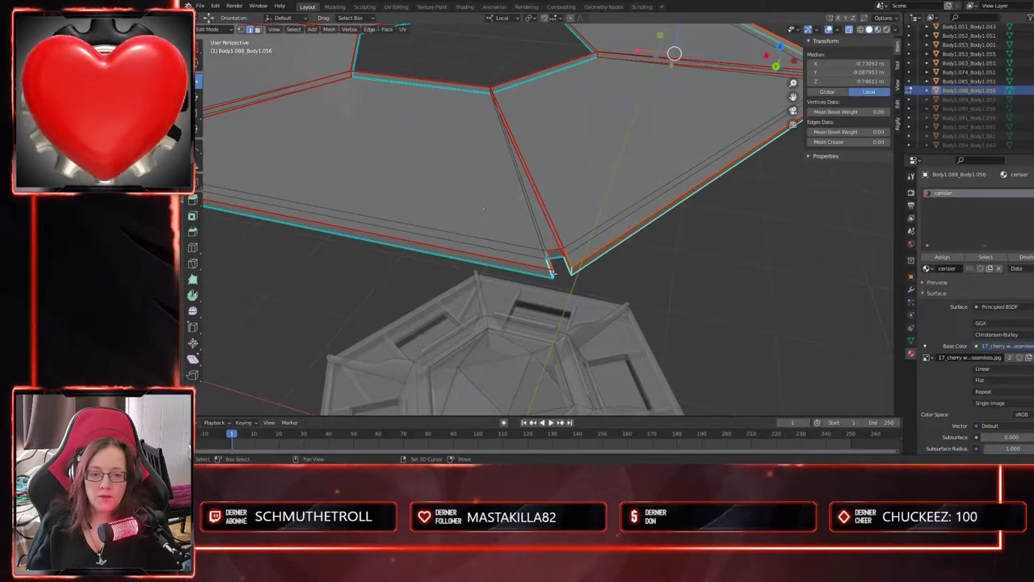
shift+click(539, 266)
- Include the fourth corner notch's side edges and the outer edges of the plate side beyond it in the selection
middle_drag(531, 268, 568, 293)
middle_drag(512, 328, 641, 343)
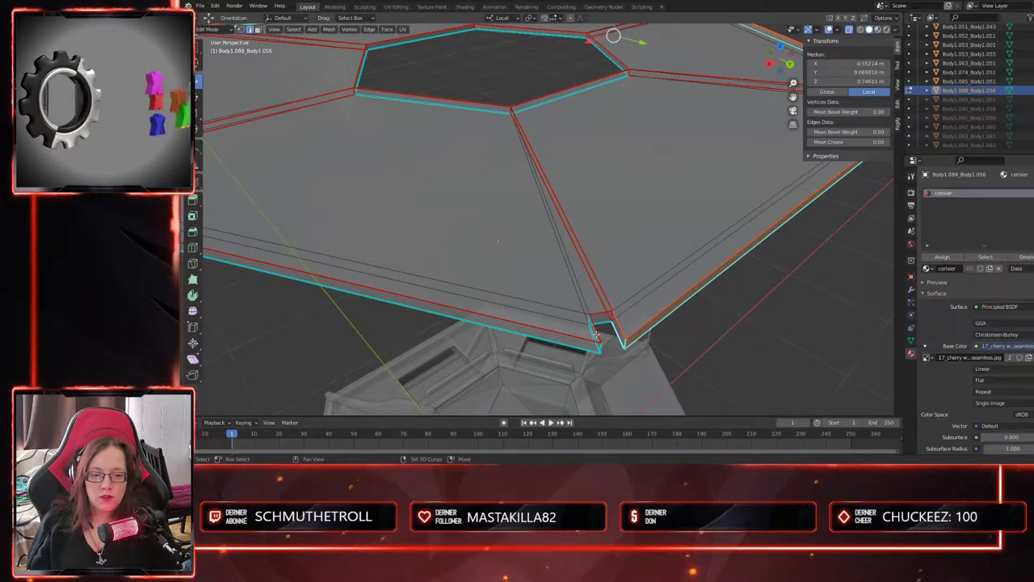
shift+click(596, 342)
shift+click(594, 350)
- Add the side edges of the last two corner notches and the remaining plate side's outer edges to complete the rim selection
middle_drag(494, 340, 554, 335)
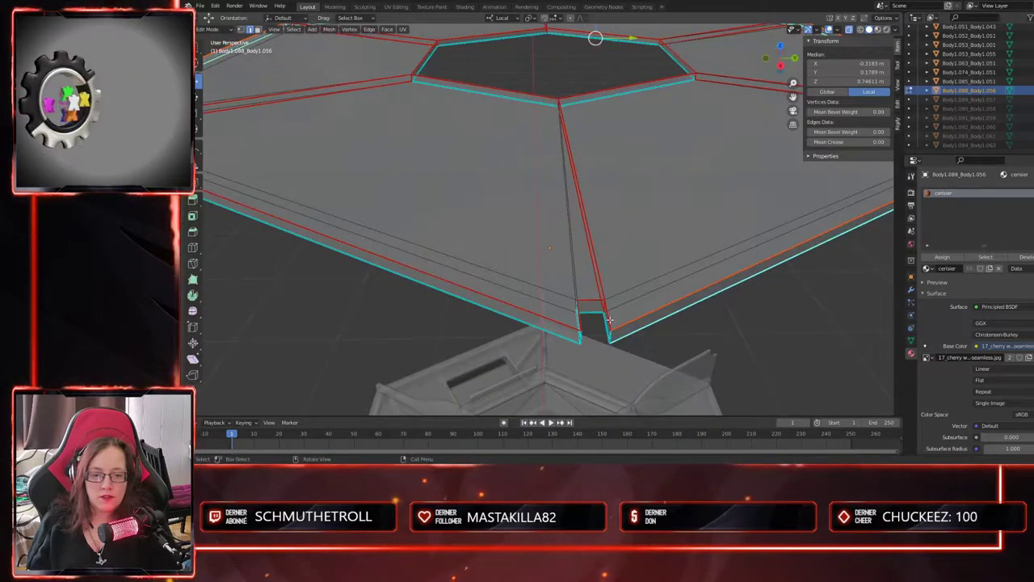
click(609, 319)
shift+click(605, 317)
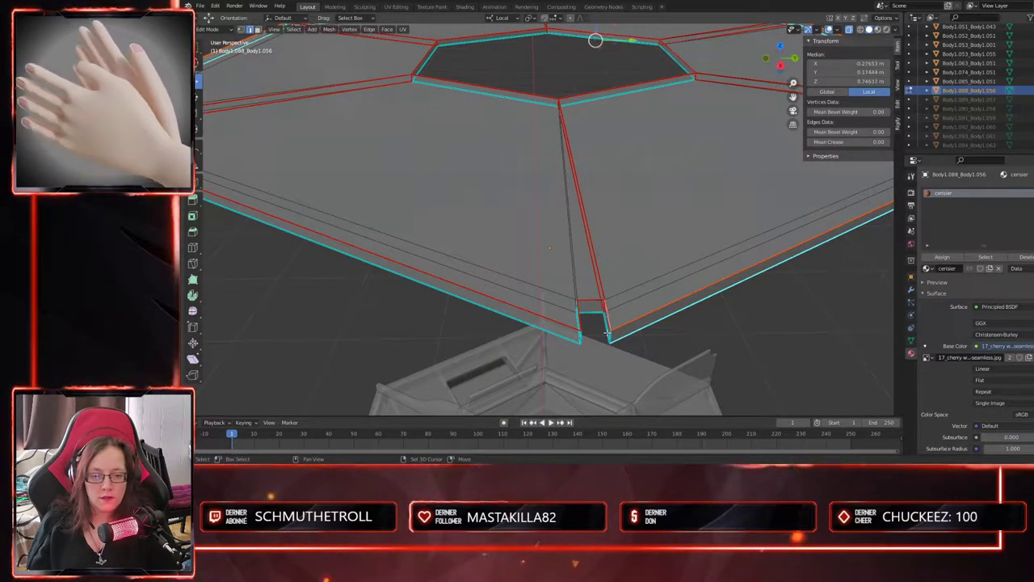
middle_drag(575, 318, 626, 328)
shift+click(770, 317)
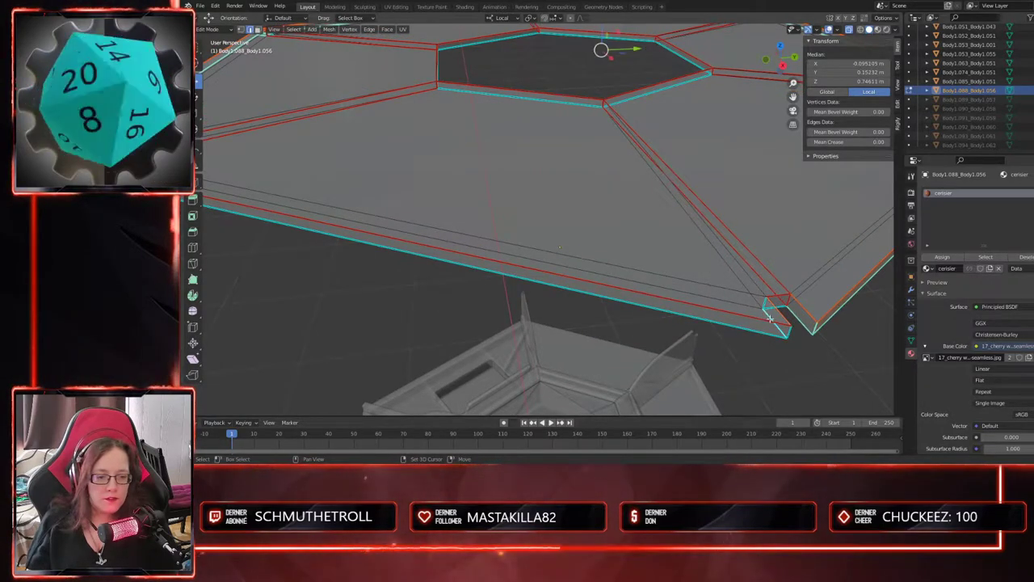
shift+click(757, 317)
shift+click(743, 327)
middle_drag(546, 327, 608, 323)
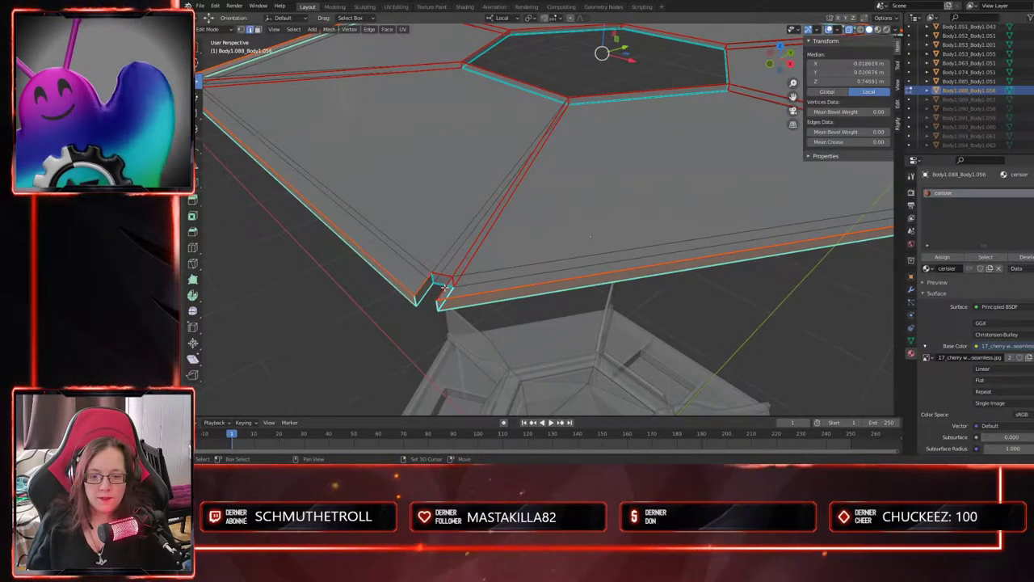
shift+click(448, 300)
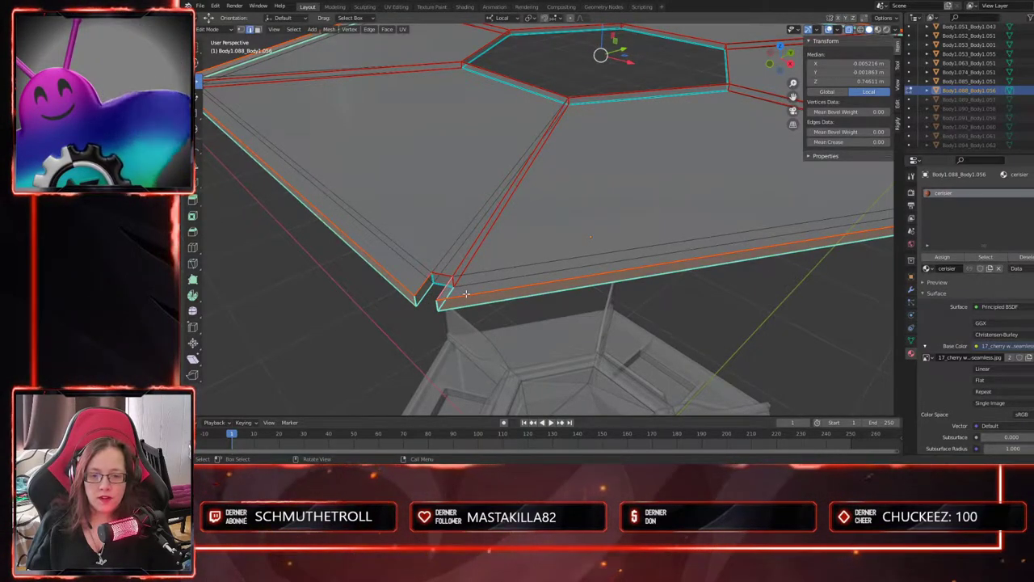
- Bevel the selected rim and notch edges with a width of 0.002 m and 2 segments
click(192, 232)
middle_drag(570, 129, 643, 126)
scroll(653, 190, up, 3)
drag(630, 101, 635, 103)
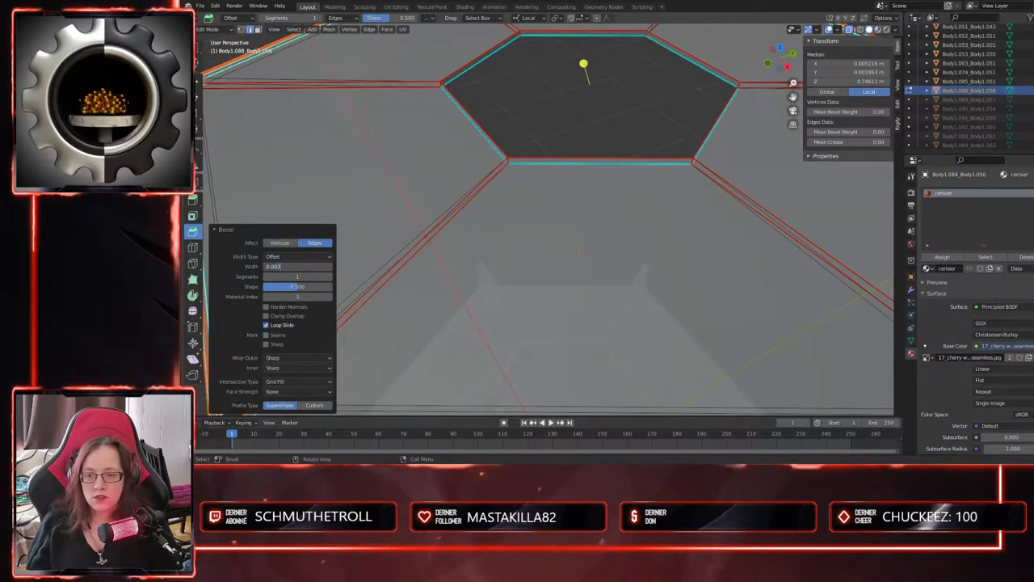
click(329, 277)
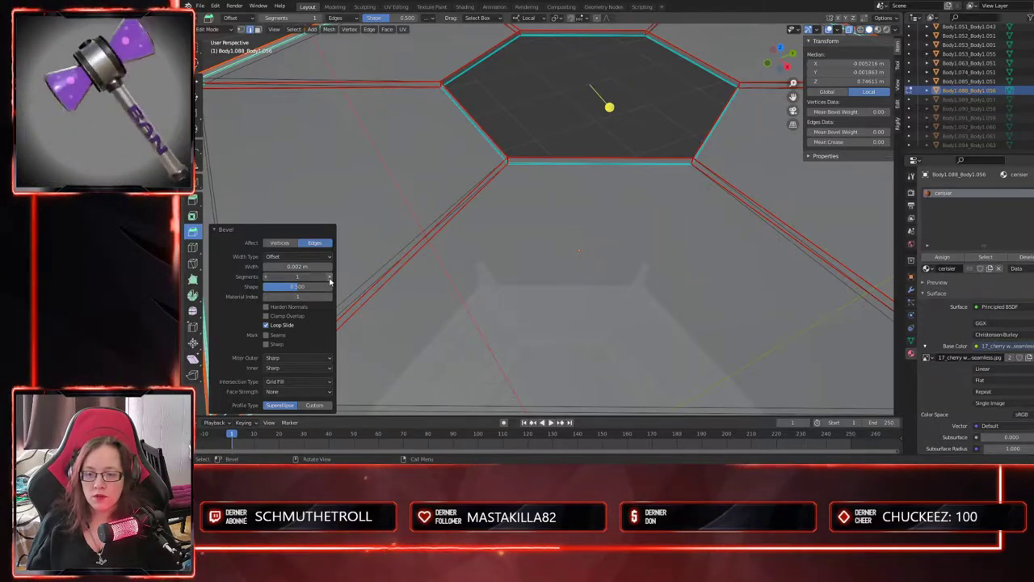
- Examine the bevelled rim and corner notches of the plate from several angles
shift+middle_drag(443, 302, 494, 256)
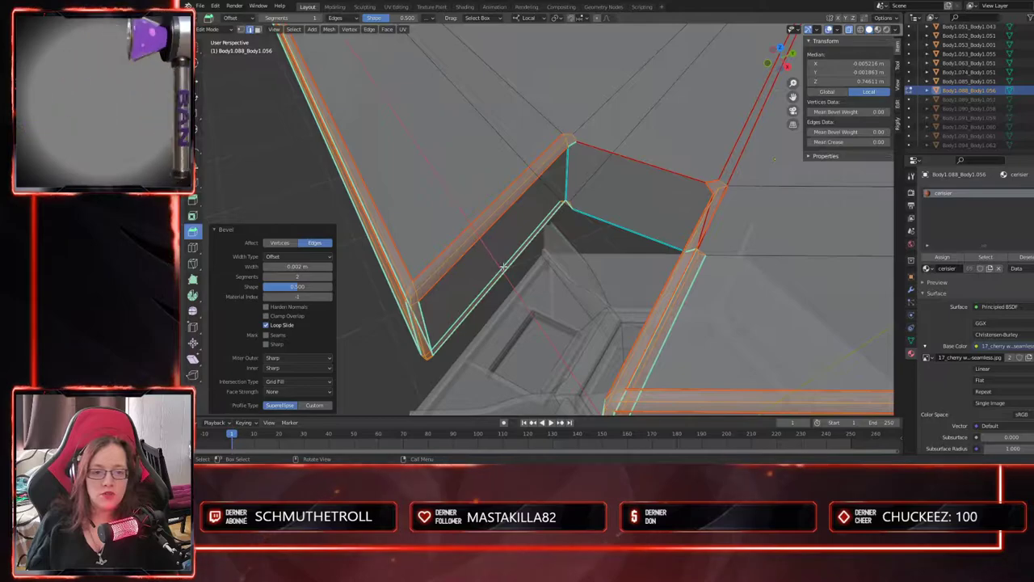
middle_drag(563, 268, 540, 313)
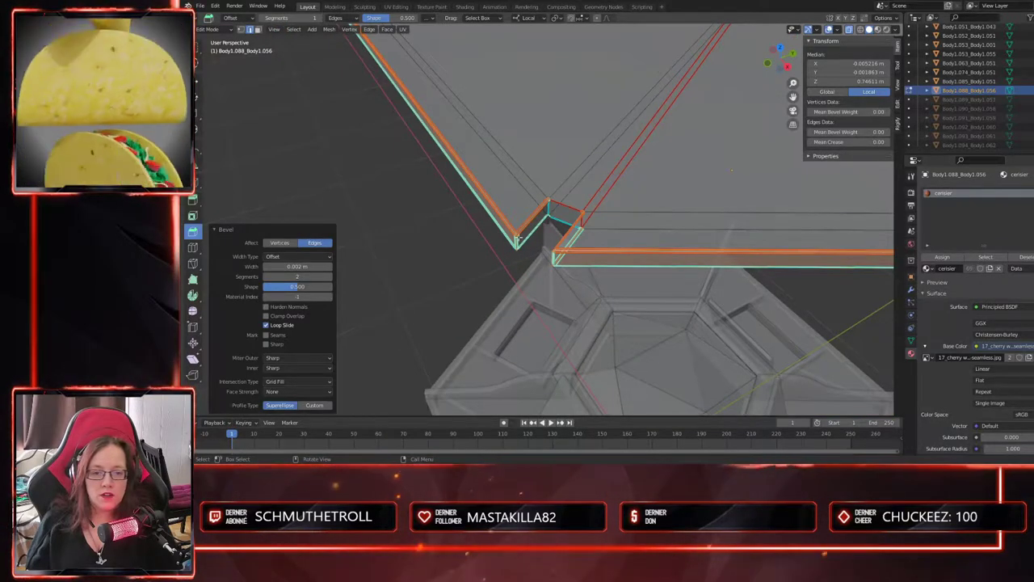
middle_drag(537, 202, 611, 271)
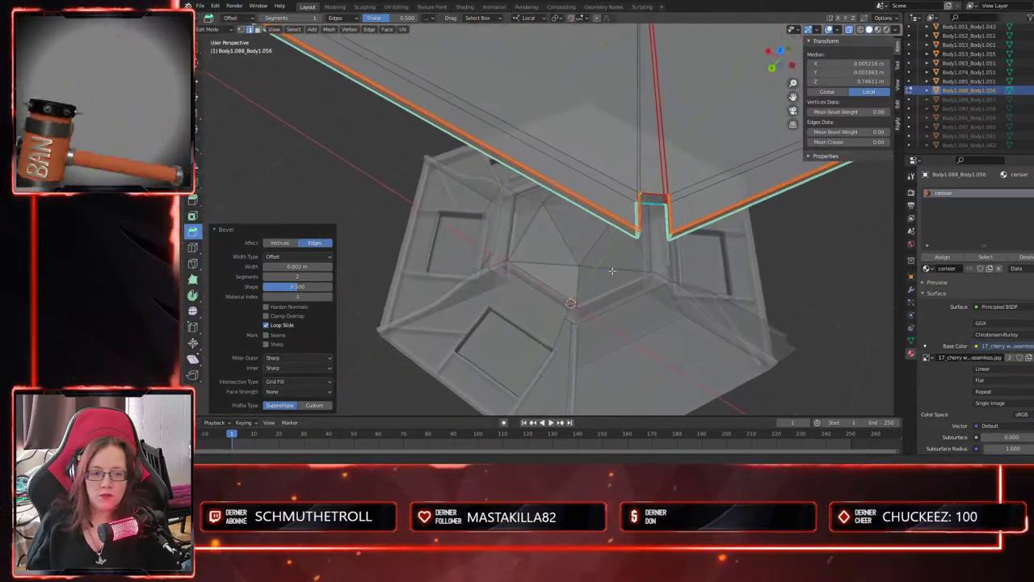
middle_drag(676, 258, 604, 311)
middle_drag(511, 139, 478, 285)
scroll(450, 303, up, 8)
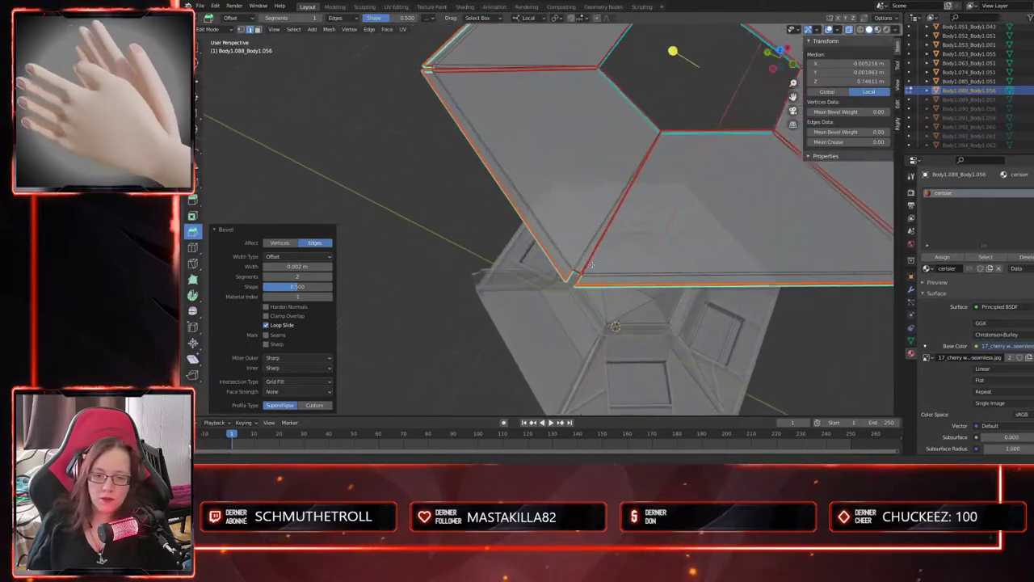
middle_drag(675, 302, 616, 264)
scroll(617, 265, up, 4)
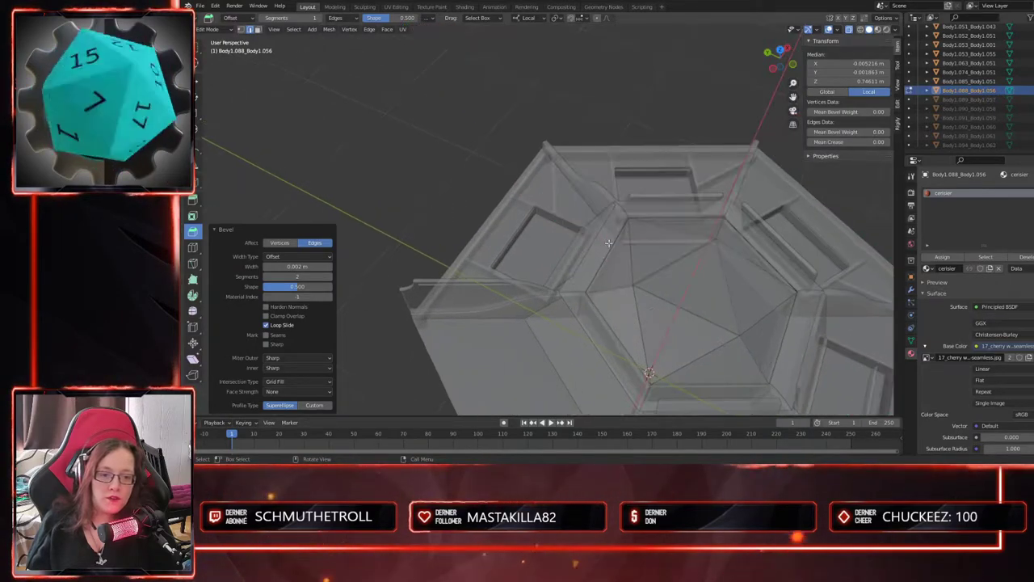
scroll(630, 260, down, 7)
middle_drag(636, 259, 668, 113)
- Return to Object Mode, turn off the see-through display and inspect the bevelled plate in rendered shading
key(Tab)
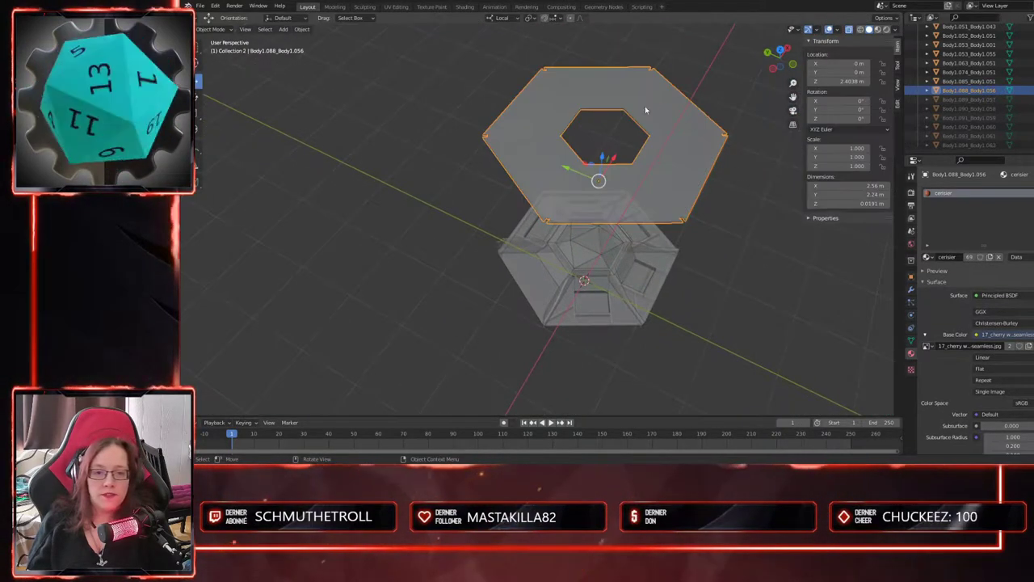
middle_drag(642, 213, 656, 215)
click(849, 30)
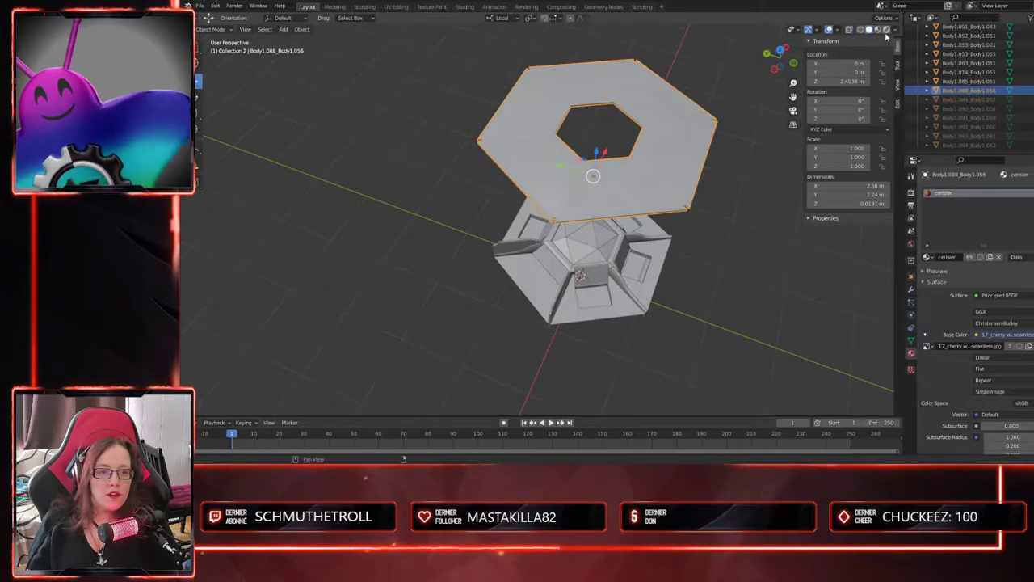
click(887, 29)
middle_drag(718, 272, 687, 298)
scroll(687, 303, up, 2)
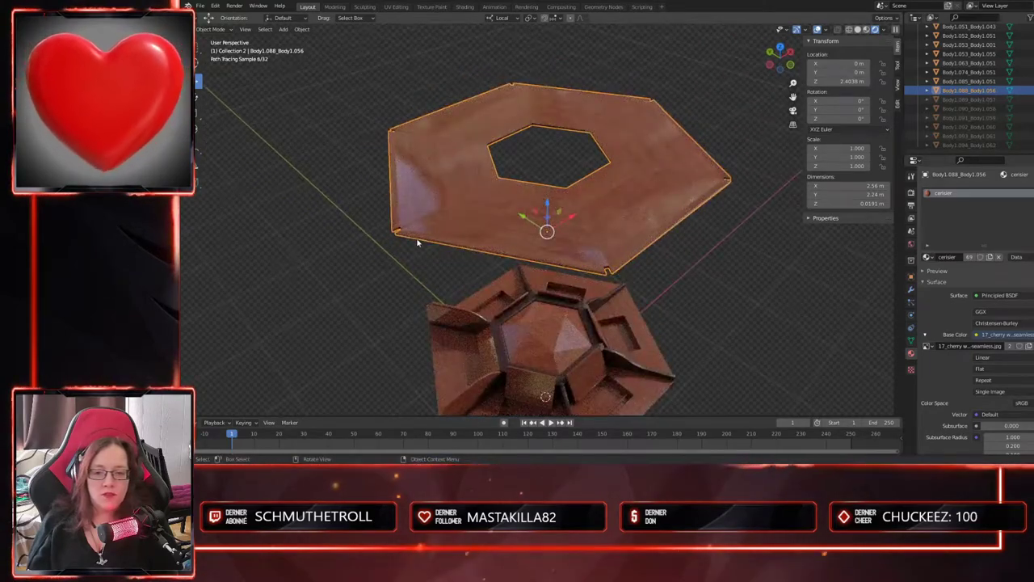
- Examine the bevelled plate in rendered shading from several angles, comparing its Edit Mode and Object Mode display
key(Tab)
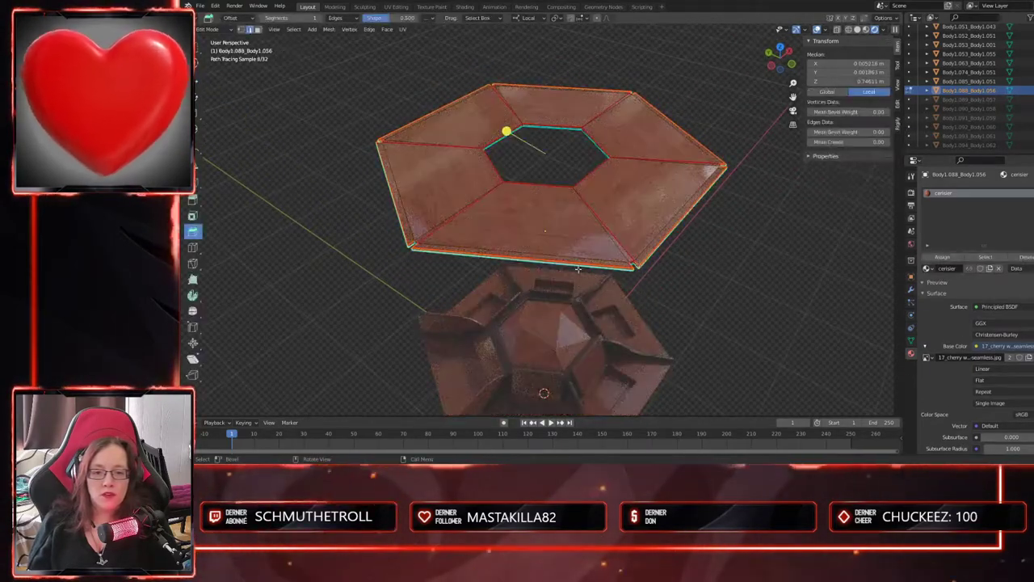
key(Tab)
middle_drag(675, 301, 693, 314)
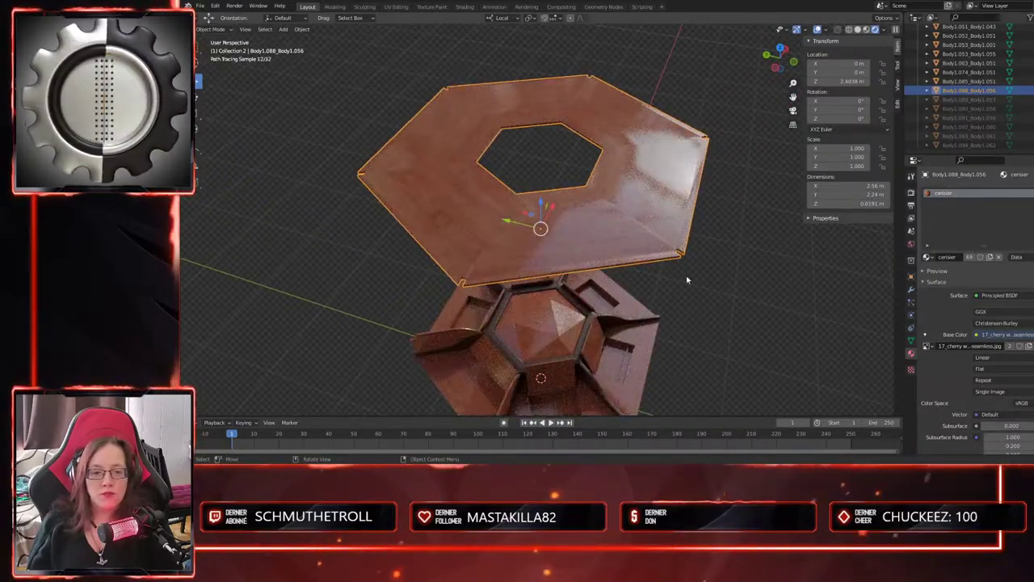
middle_drag(681, 270, 699, 312)
key(Tab)
key(Tab)
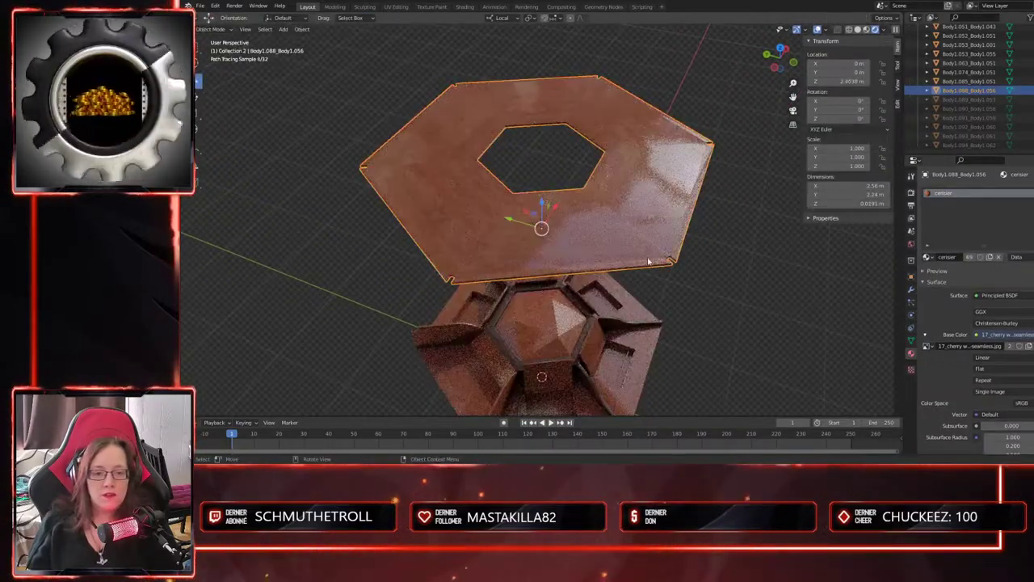
middle_drag(646, 236, 714, 311)
- Switch to solid shading and set the plate's Z location to 0 m so it sits under the drawer level
click(858, 30)
mouse_move(749, 273)
middle_down()
mouse_move(757, 286)
mouse_move(628, 323)
mouse_move(619, 286)
mouse_move(639, 329)
mouse_move(616, 305)
mouse_move(623, 326)
middle_up()
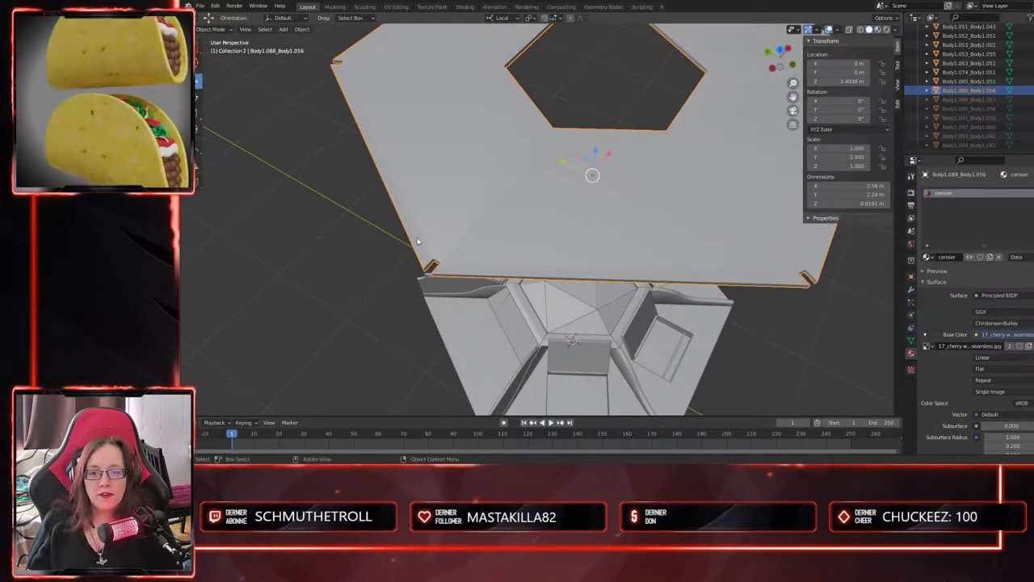
middle_drag(454, 251, 656, 296)
scroll(557, 266, down, 3)
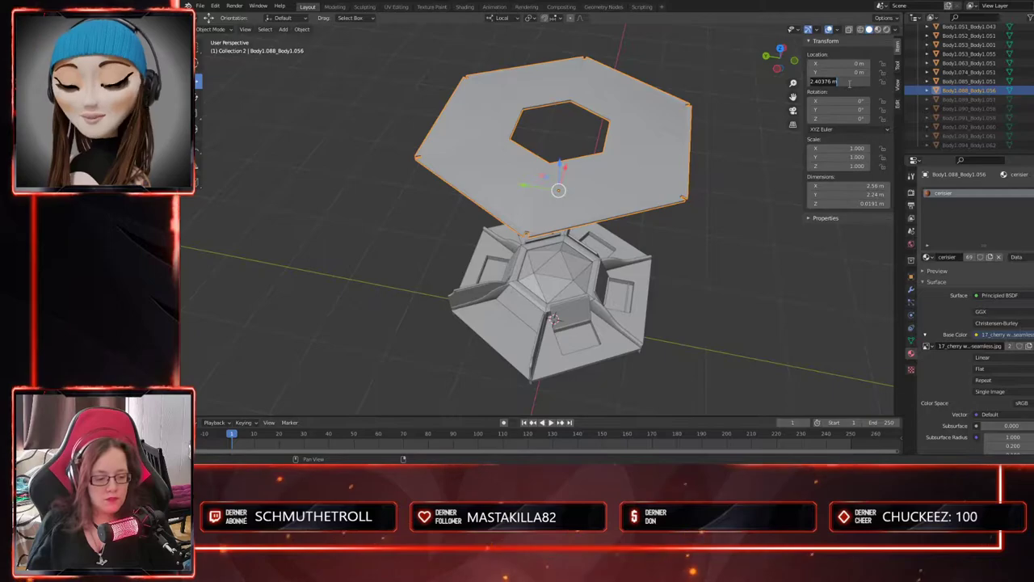
text(0)
key(Return)
shift+middle_drag(629, 373, 617, 301)
scroll(622, 315, up, 5)
shift+middle_drag(635, 353, 718, 363)
scroll(664, 264, up, 3)
click(720, 365)
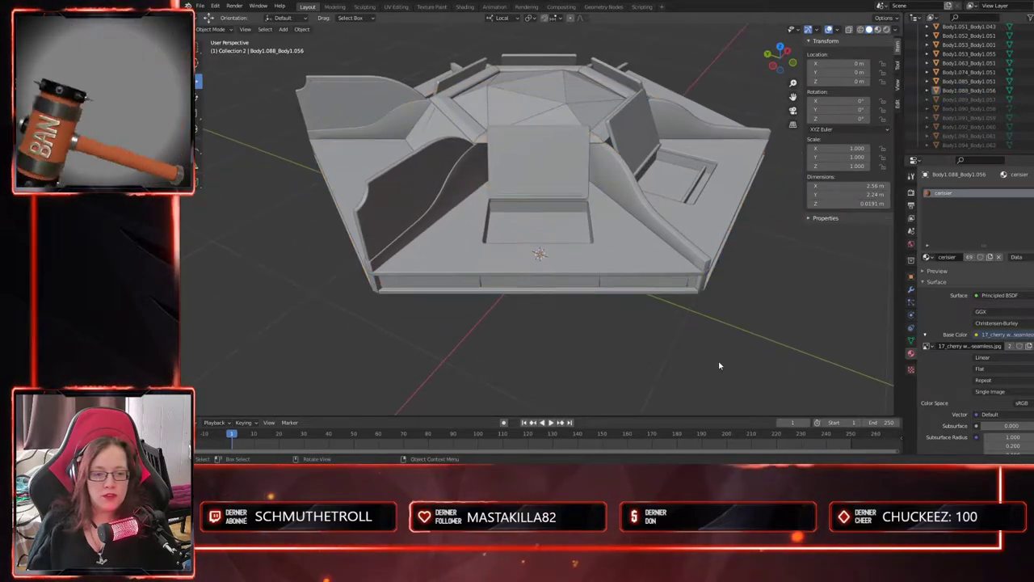
- Examine how the plate fits beneath the drawer fronts and around the dark dividers at the table corners
middle_drag(668, 319, 617, 248)
scroll(672, 320, down, 1)
scroll(613, 330, up, 1)
scroll(622, 211, up, 3)
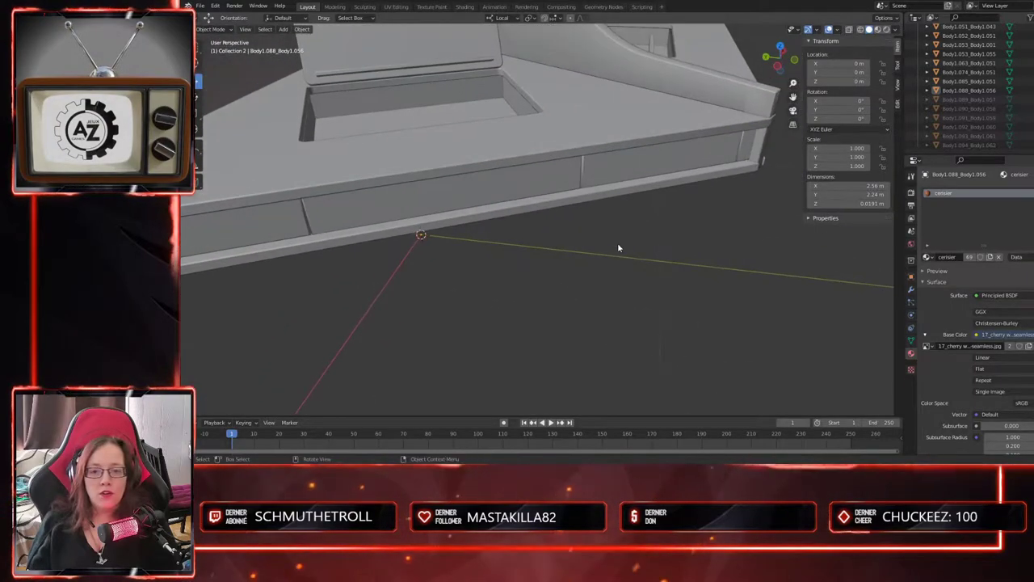
click(596, 197)
key(KP_Decimal)
scroll(609, 328, up, 5)
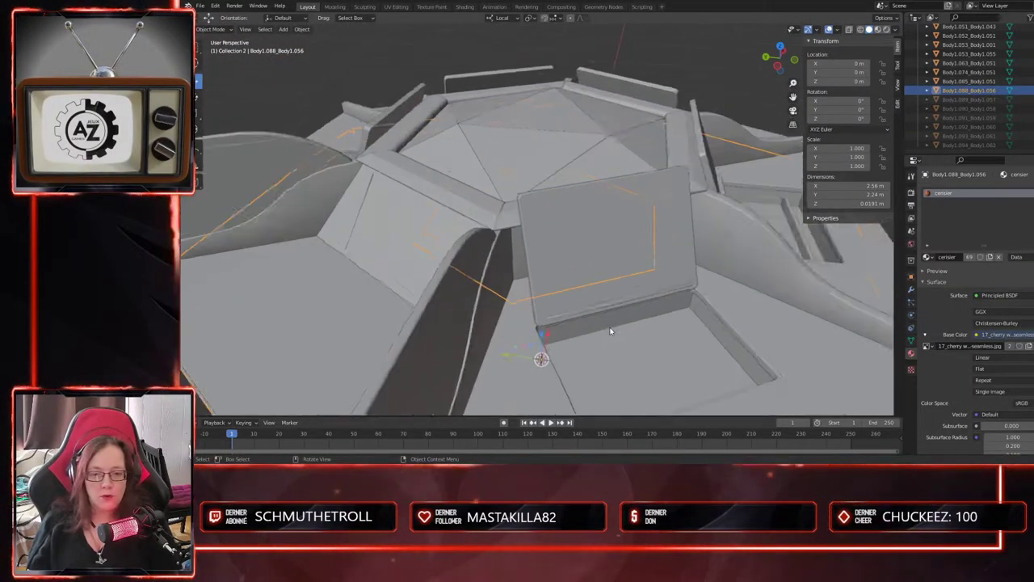
scroll(611, 331, down, 5)
middle_drag(610, 331, 614, 373)
middle_drag(550, 376, 568, 376)
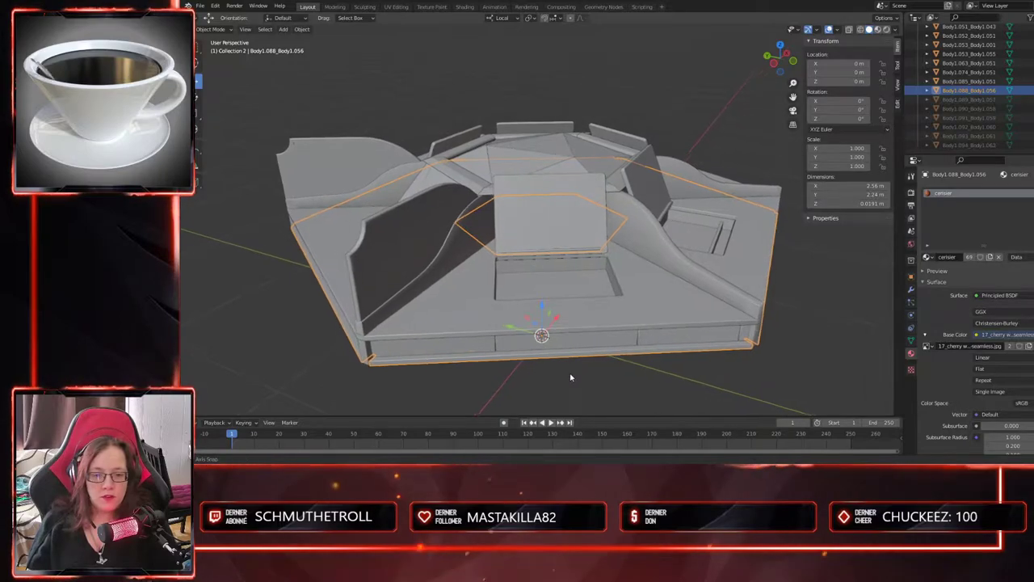
click(721, 374)
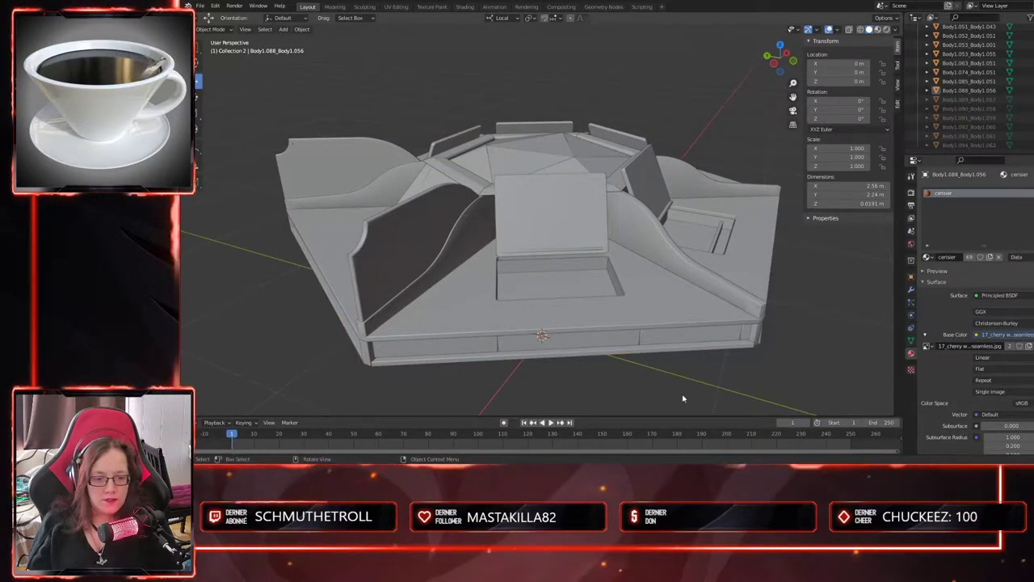
scroll(681, 396, up, 1)
shift+middle_drag(681, 395, 625, 334)
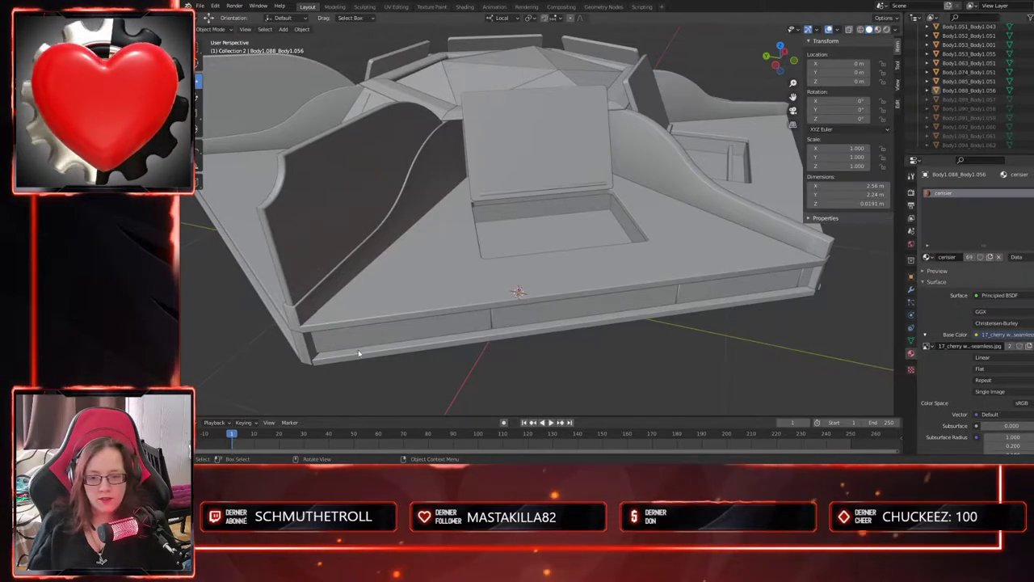
middle_drag(307, 330, 605, 399)
scroll(555, 331, up, 2)
- Move the dark divider at the near corner by -0.002265 m along its local Y axis
click(522, 323)
middle_drag(522, 323, 515, 343)
middle_drag(524, 345, 519, 344)
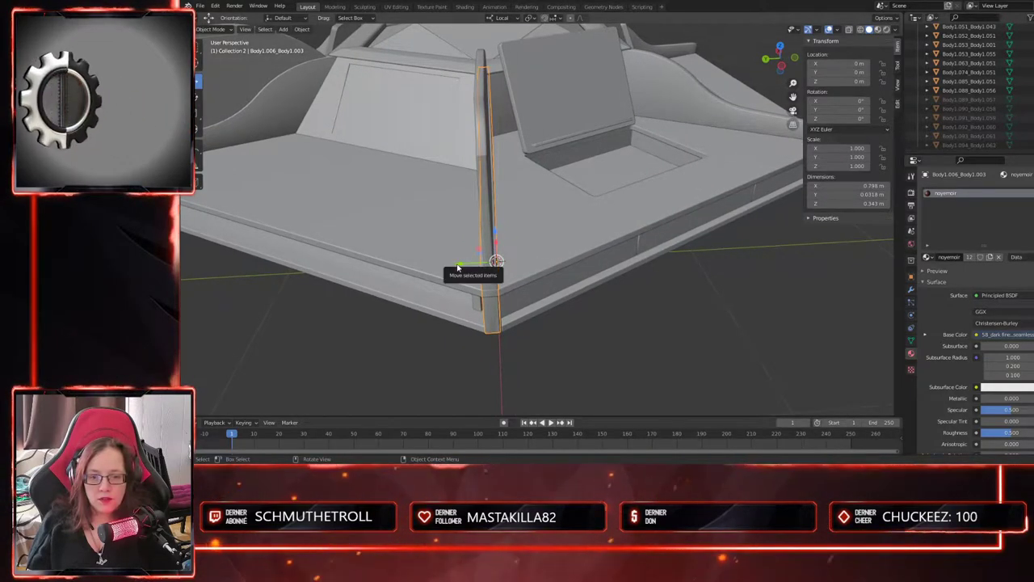
drag(456, 267, 459, 263)
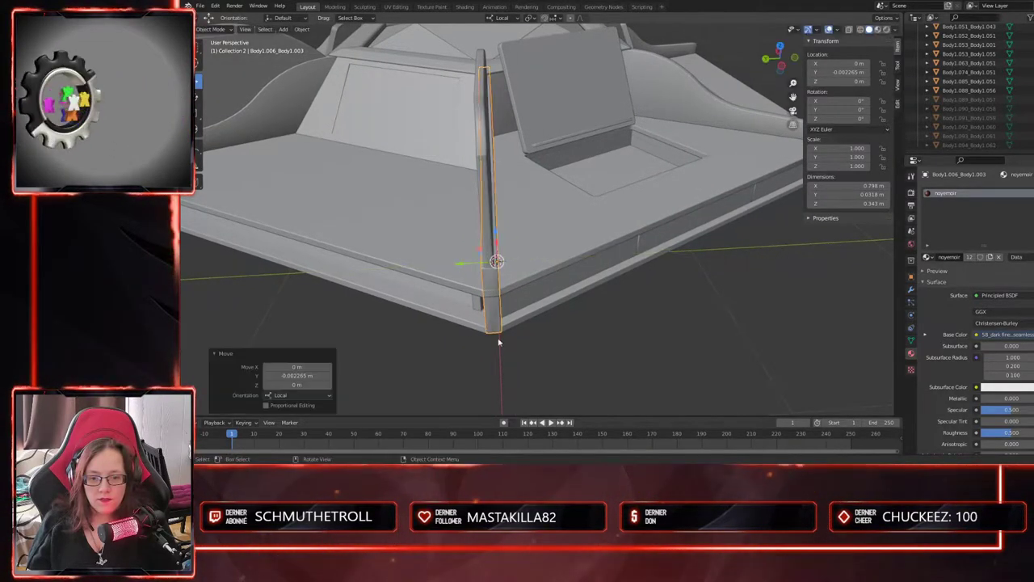
click(546, 365)
middle_drag(547, 365, 561, 361)
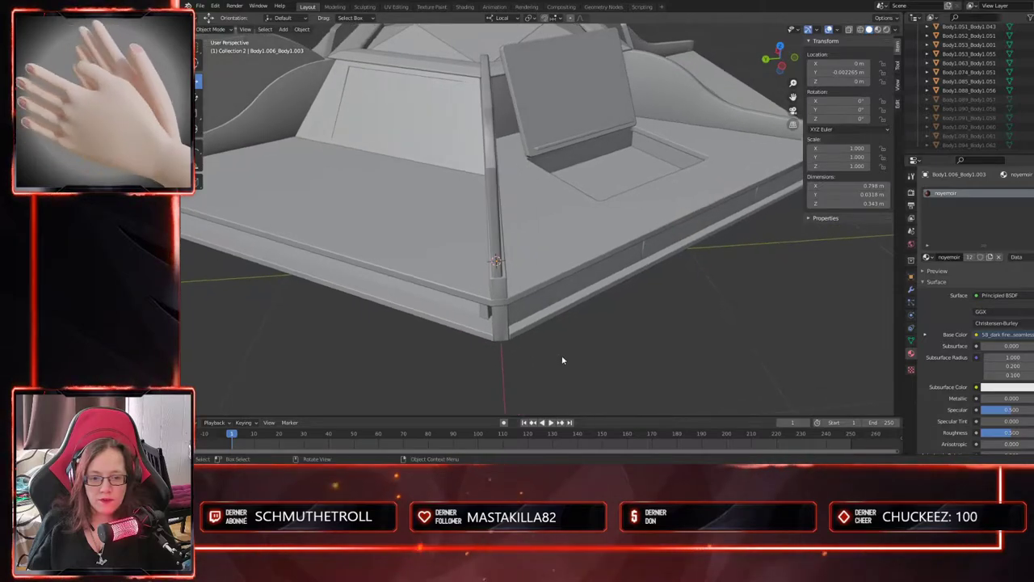
- Apply all transforms to the shifted corner divider
click(486, 311)
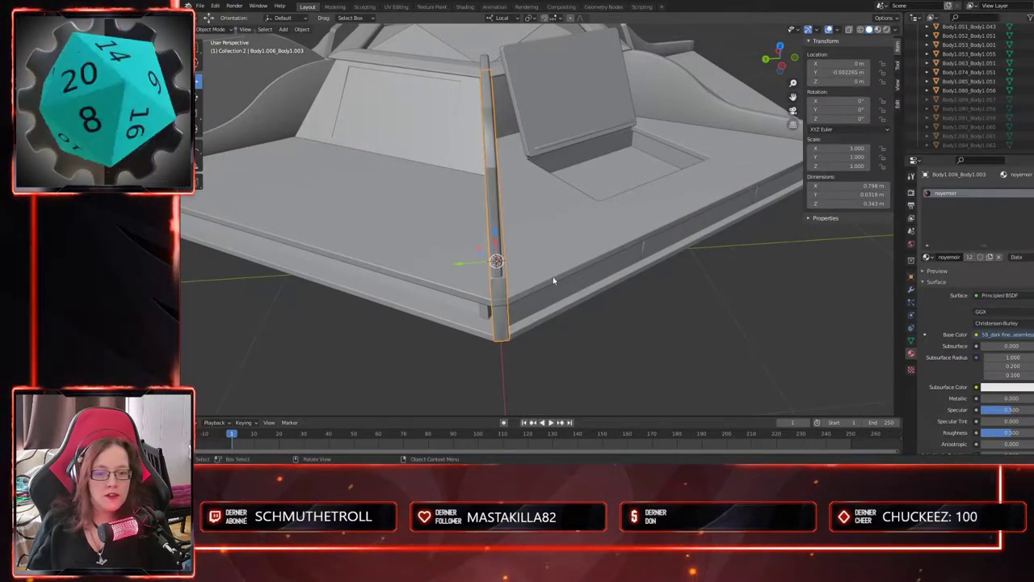
click(498, 327)
click(500, 320)
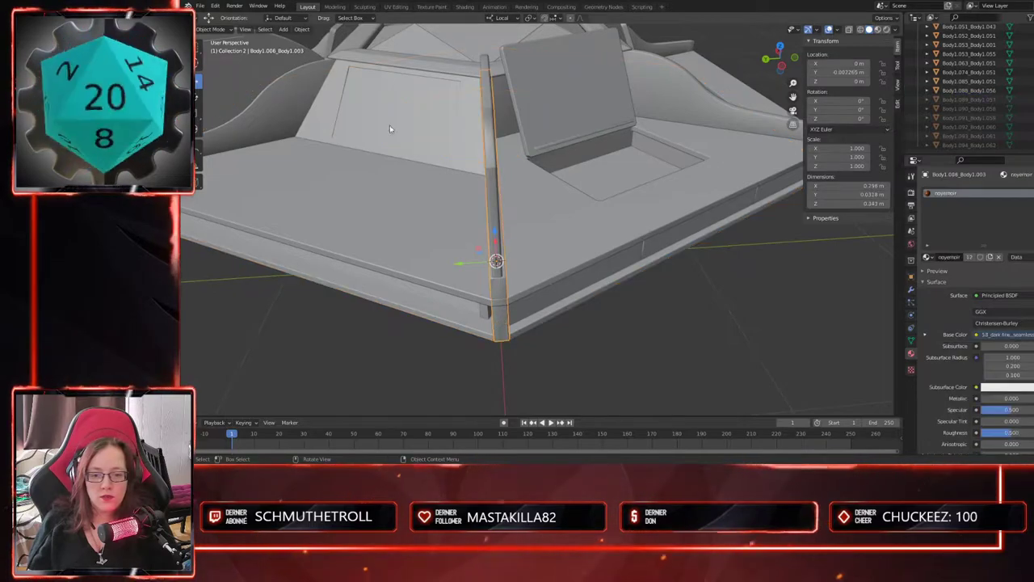
click(301, 29)
mouse_move(323, 76)
click(424, 103)
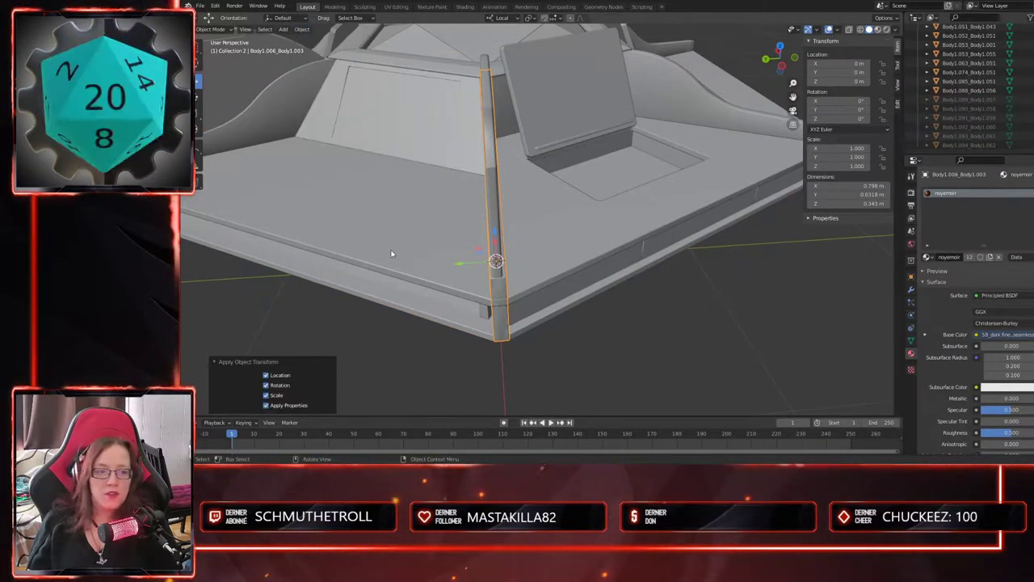
- Check the alignment of the other corner dividers with the plate in solid and rendered shading
scroll(392, 254, down, 2)
middle_drag(386, 281, 455, 272)
scroll(522, 312, up, 2)
middle_drag(552, 342, 528, 298)
click(514, 347)
scroll(544, 360, down, 4)
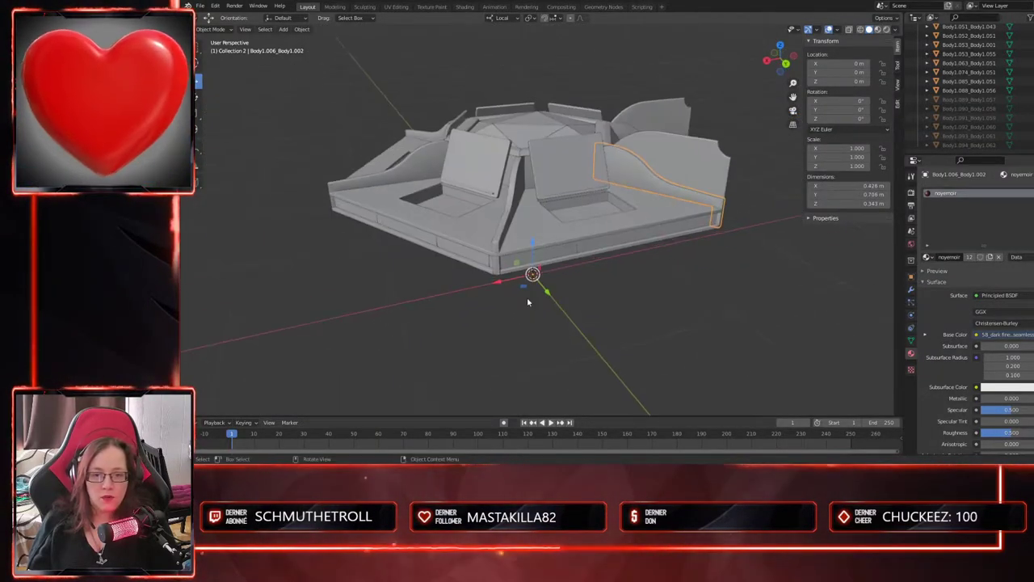
scroll(529, 298, up, 6)
middle_drag(567, 330, 636, 285)
scroll(517, 342, down, 1)
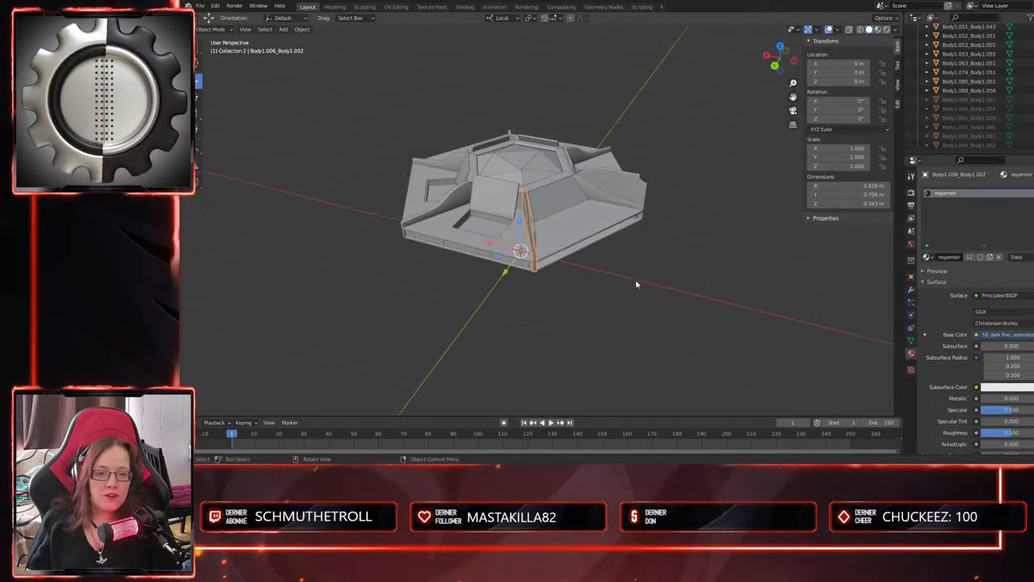
click(887, 30)
scroll(705, 204, up, 5)
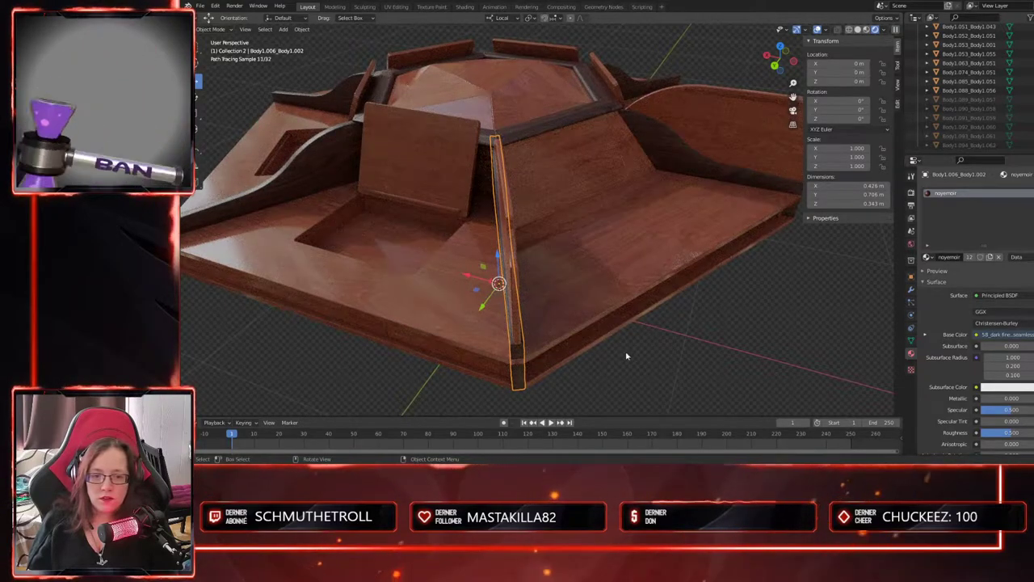
- Return to solid shading and unhide the leg panel Body1.089_Body1.057 beneath the table
click(858, 29)
click(1010, 100)
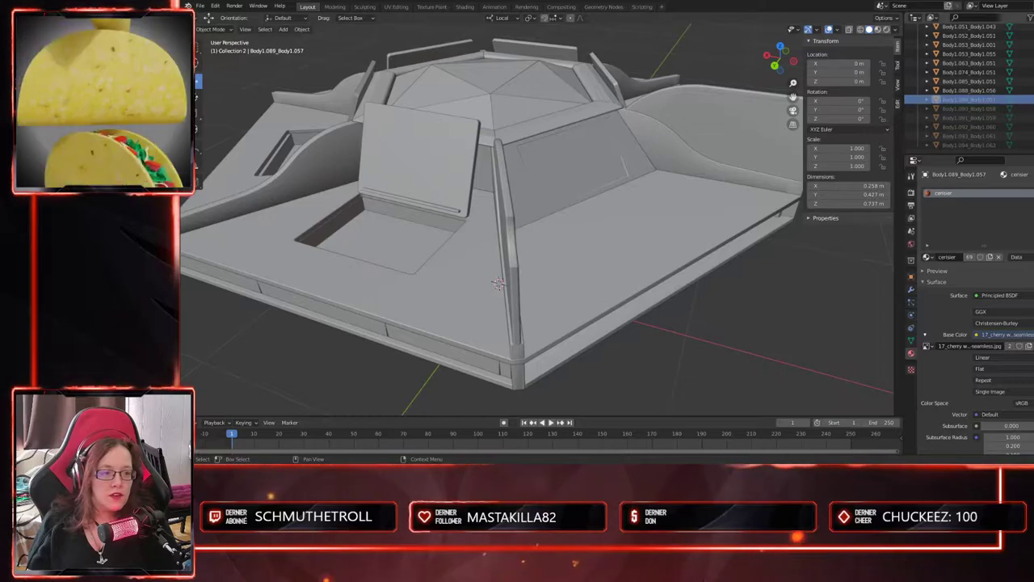
click(1032, 99)
middle_drag(691, 303, 706, 253)
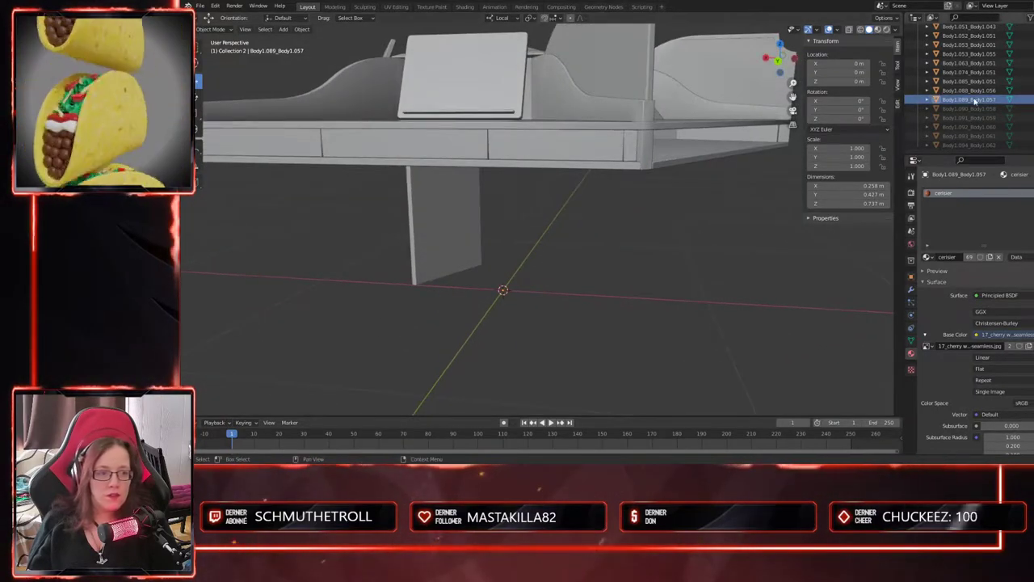
middle_drag(633, 252, 794, 238)
middle_drag(674, 256, 644, 300)
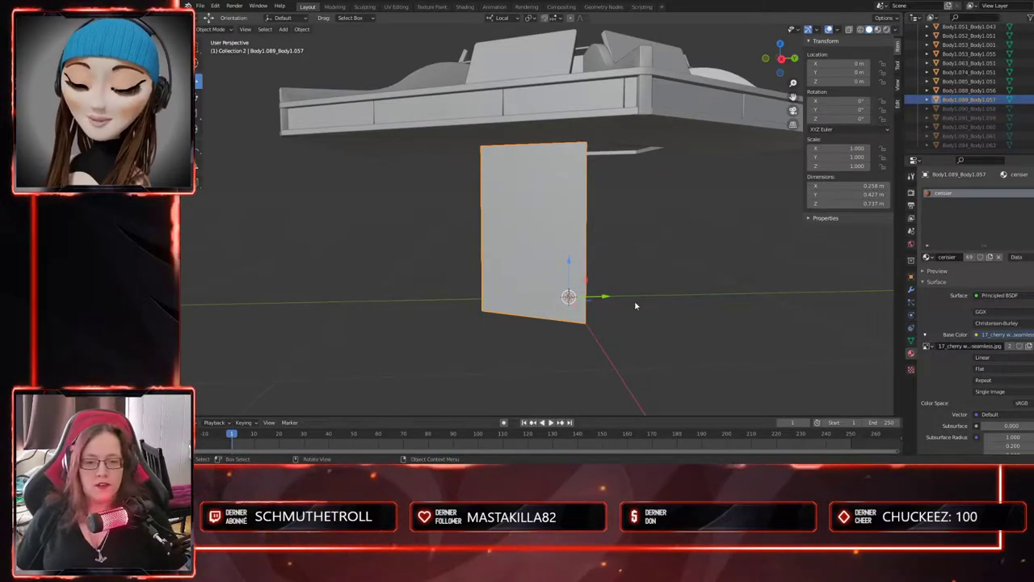
middle_drag(597, 334, 581, 315)
scroll(513, 319, up, 2)
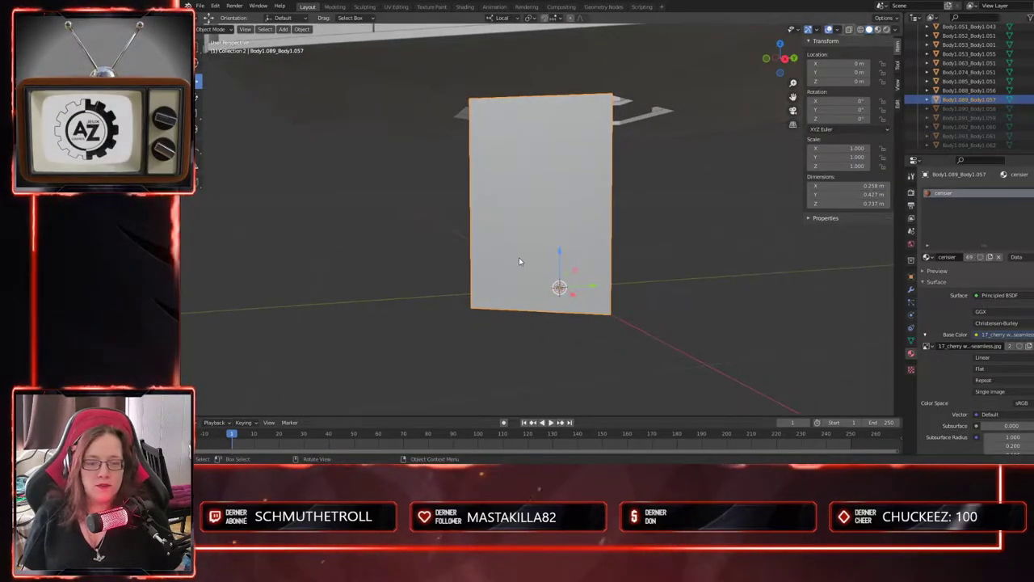
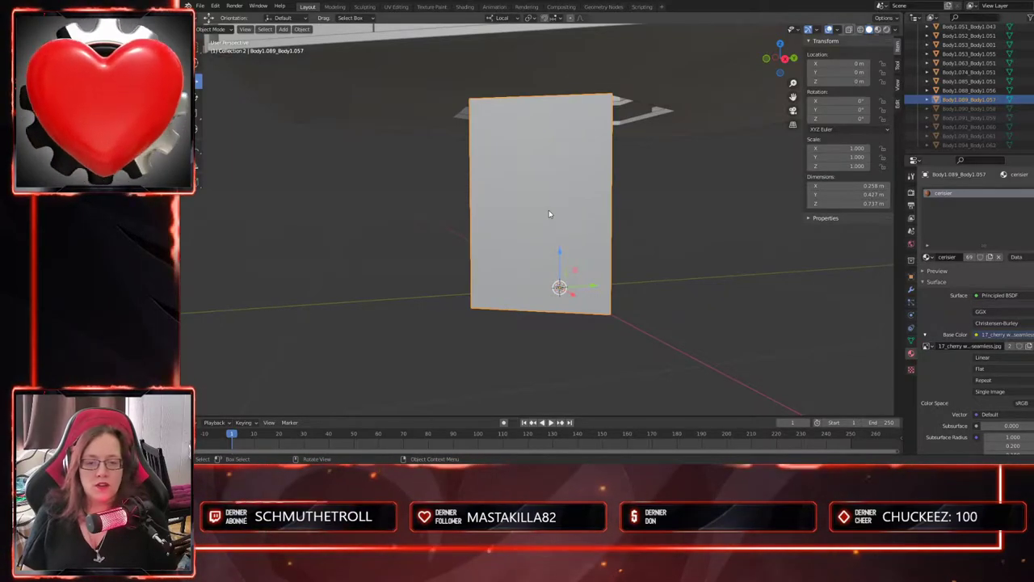
middle_drag(548, 210, 537, 193)
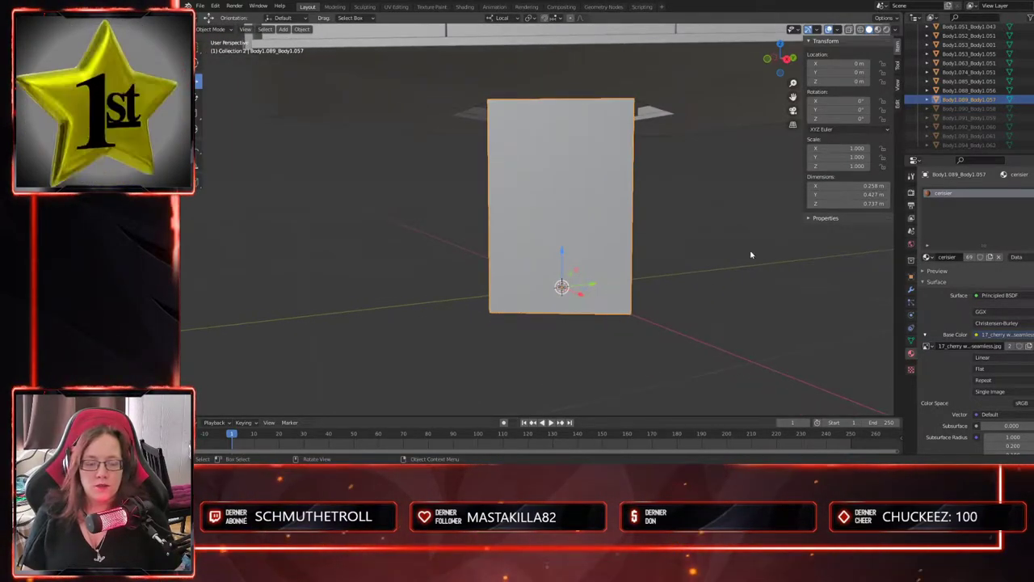
middle_drag(522, 276, 626, 281)
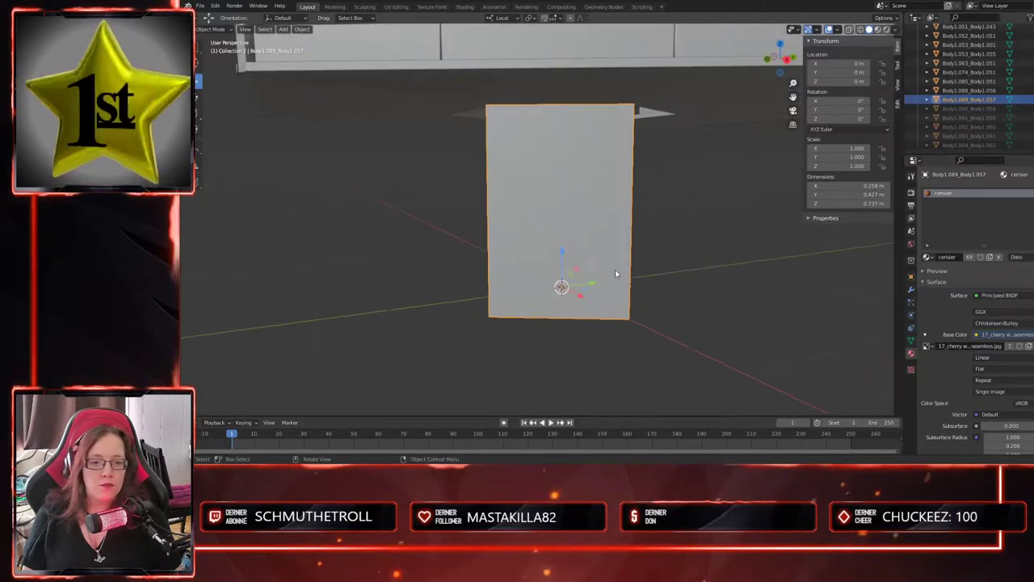
- Edit the leg panel with see-through display on and dissolve the diagonal edges across its large front and back faces
key(Tab)
scroll(637, 264, up, 1)
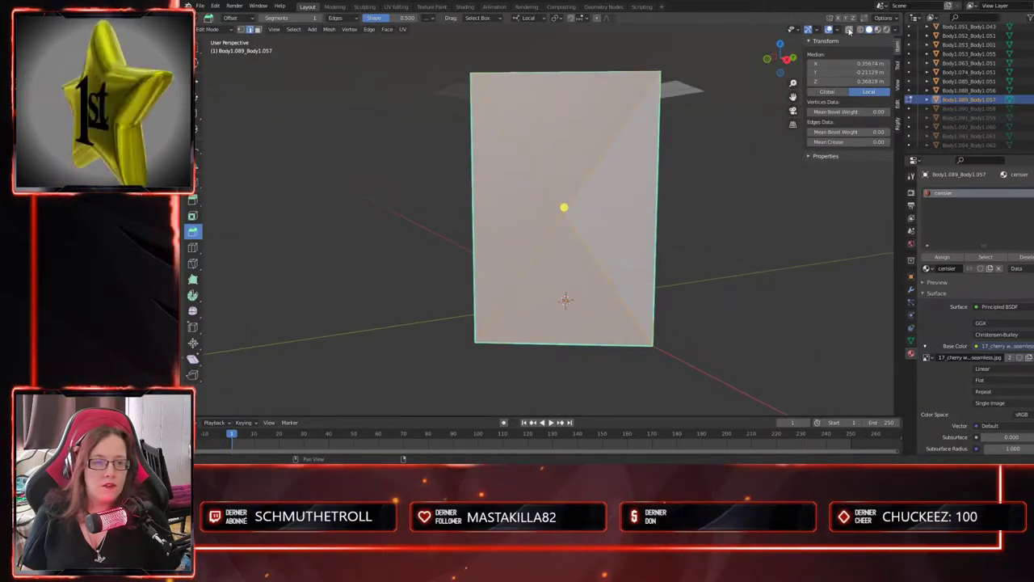
key(alt+a)
click(848, 29)
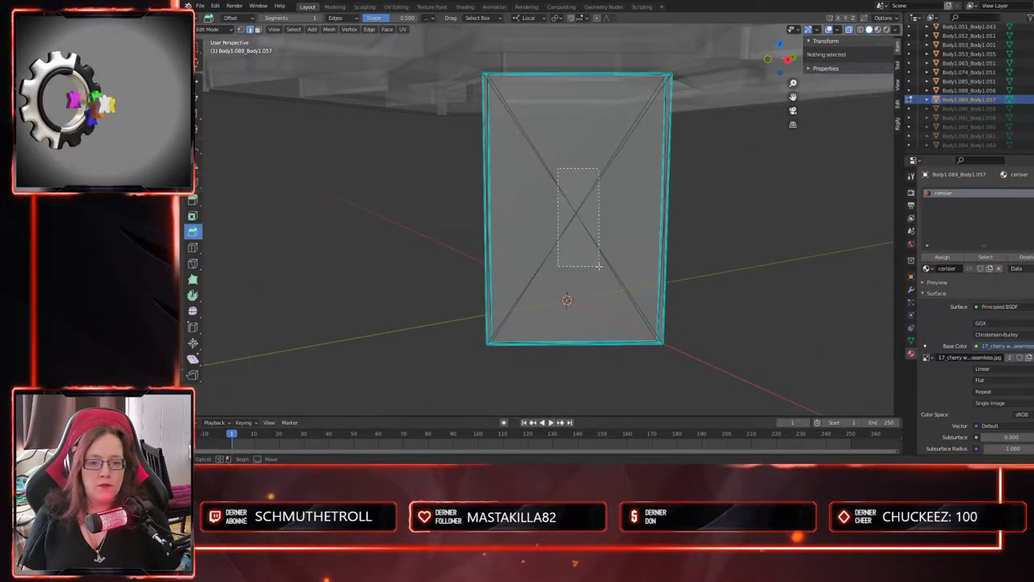
drag(598, 265, 601, 265)
key(x)
click(601, 269)
- Dissolve the diagonal edges on both narrow vertical side faces of the leg panel
mouse_move(601, 269)
middle_down()
mouse_move(710, 240)
mouse_move(586, 258)
mouse_move(609, 258)
middle_up()
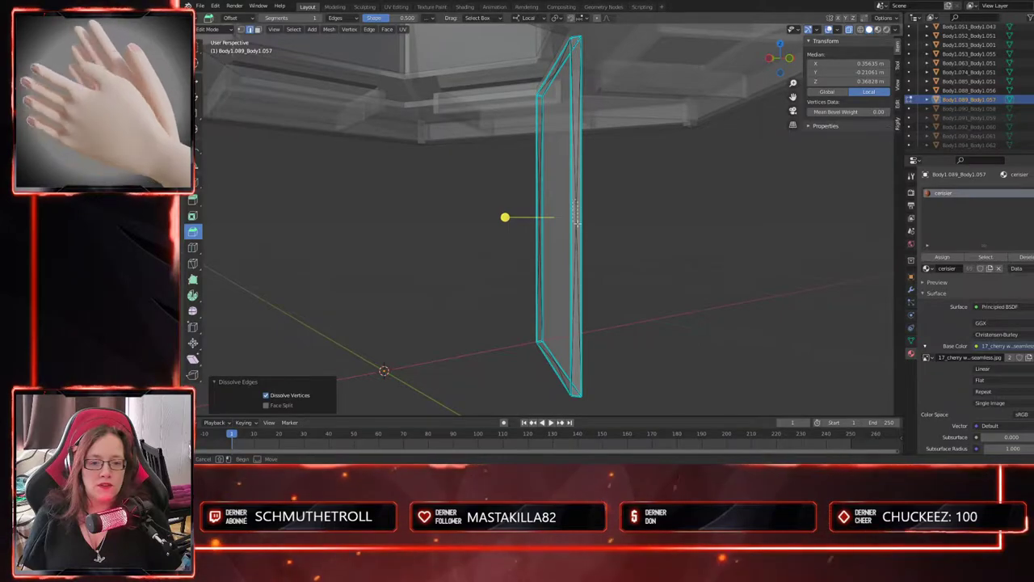
key(a)
key(x)
click(594, 250)
middle_drag(594, 250, 478, 289)
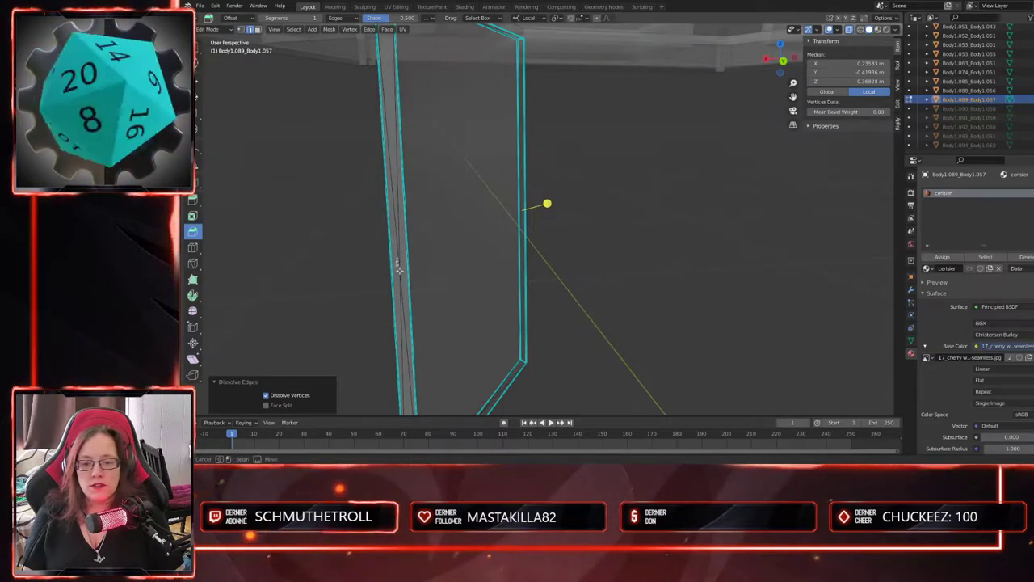
drag(399, 270, 404, 280)
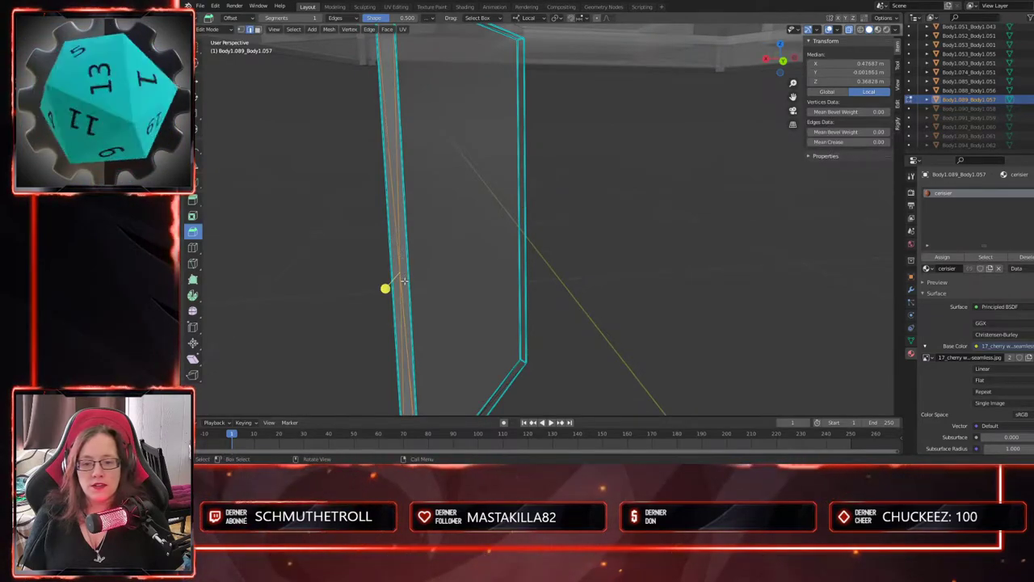
key(x)
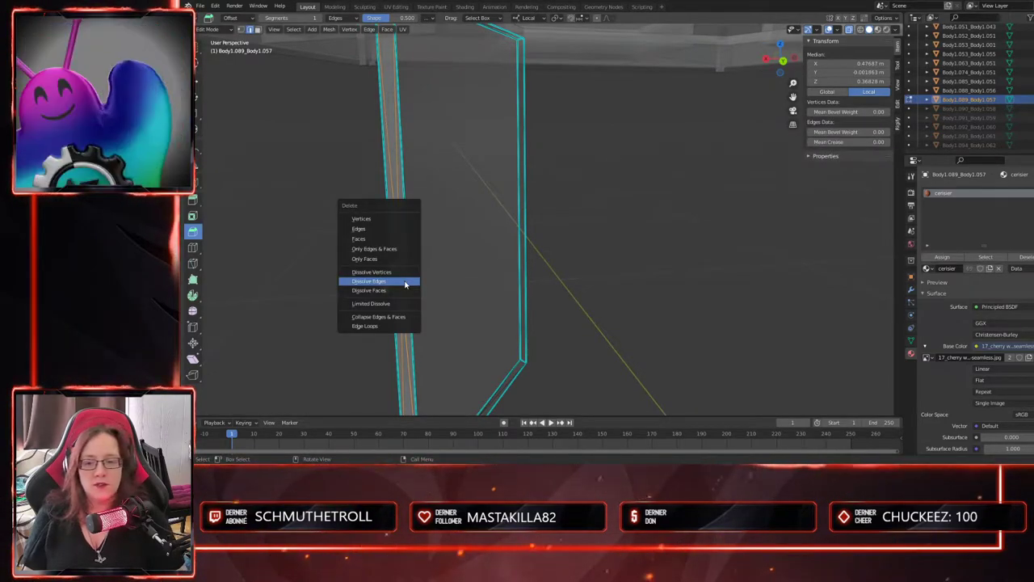
click(405, 282)
- Dissolve the diagonal edges on the narrow bottom and top faces of the leg panel
middle_drag(452, 293, 535, 225)
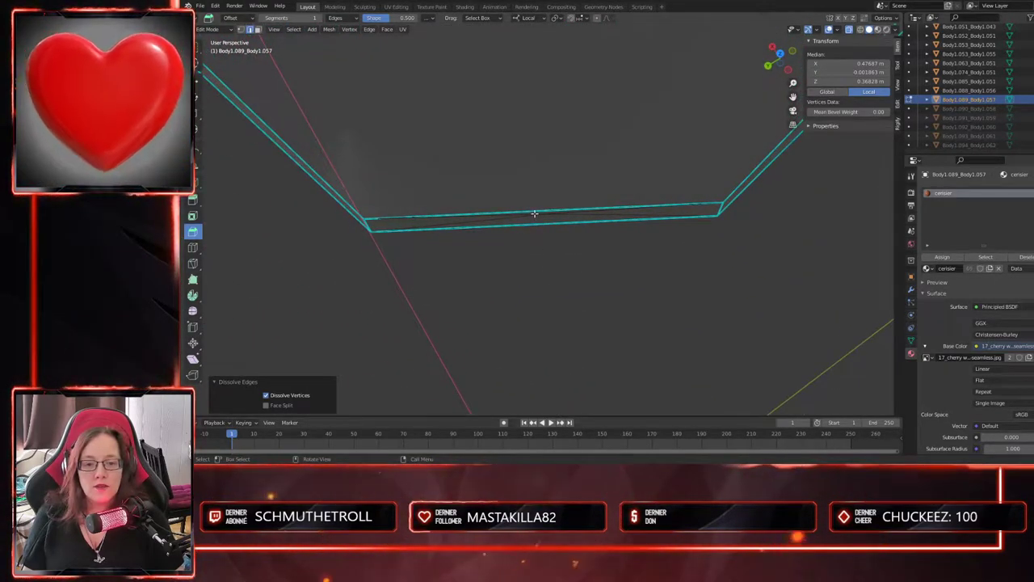
drag(563, 218, 560, 219)
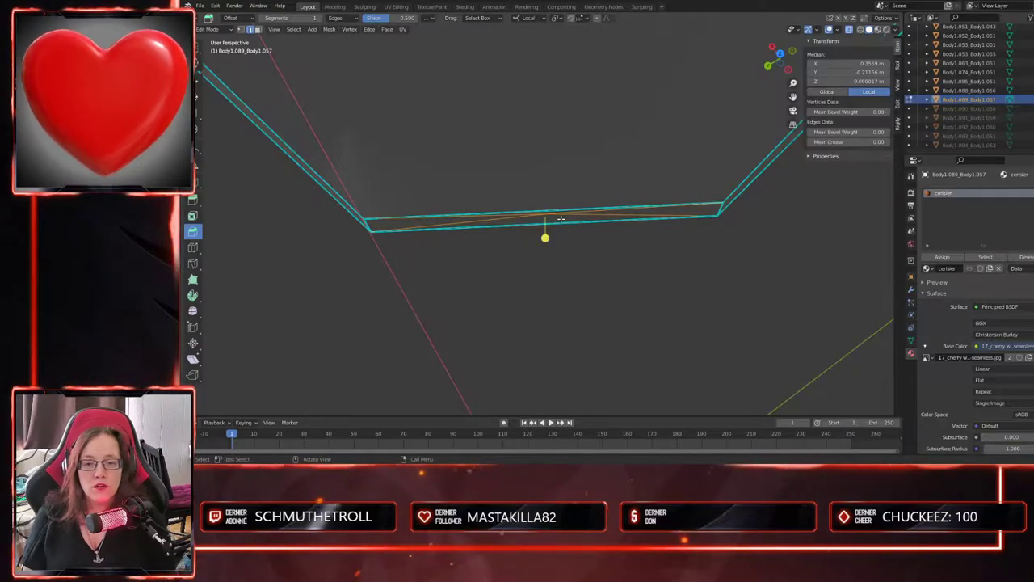
key(x)
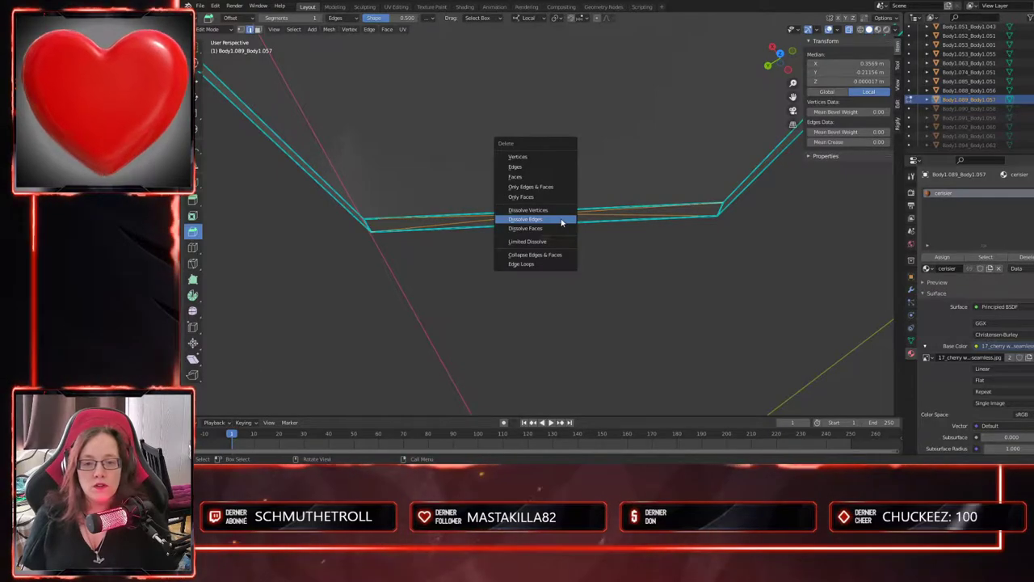
click(561, 220)
middle_drag(560, 219, 489, 175)
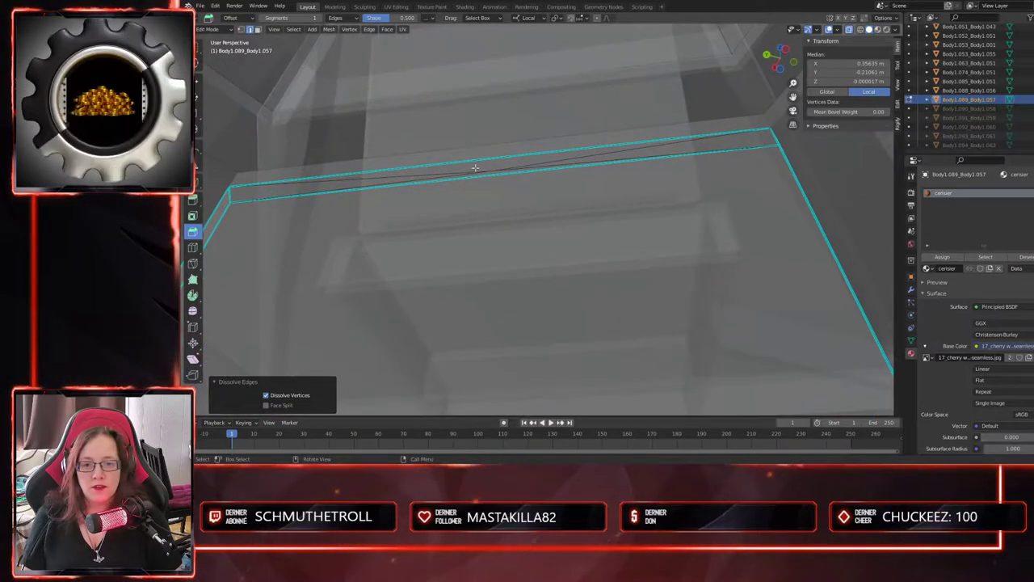
drag(507, 170, 504, 173)
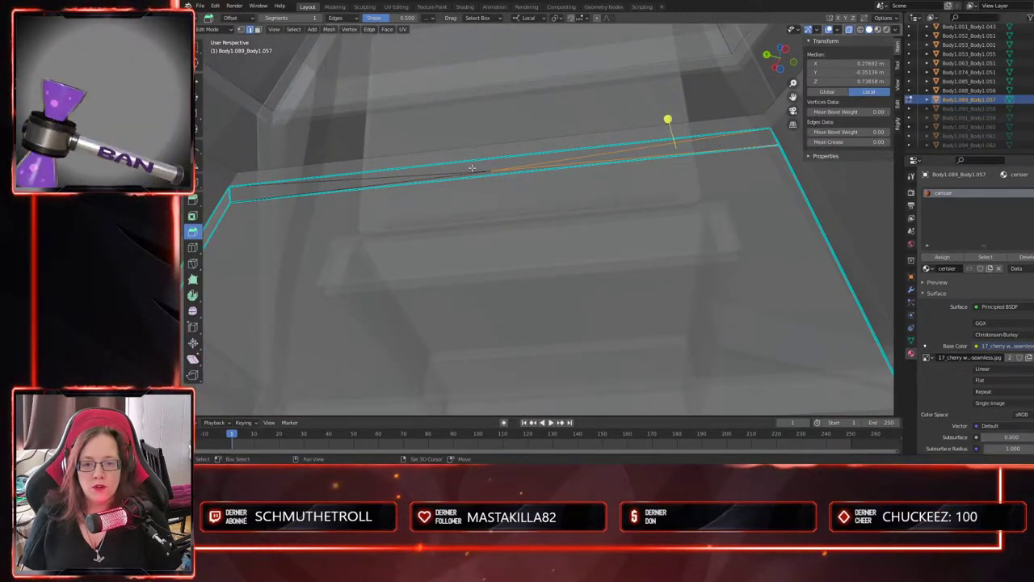
alt+click(509, 168)
key(x)
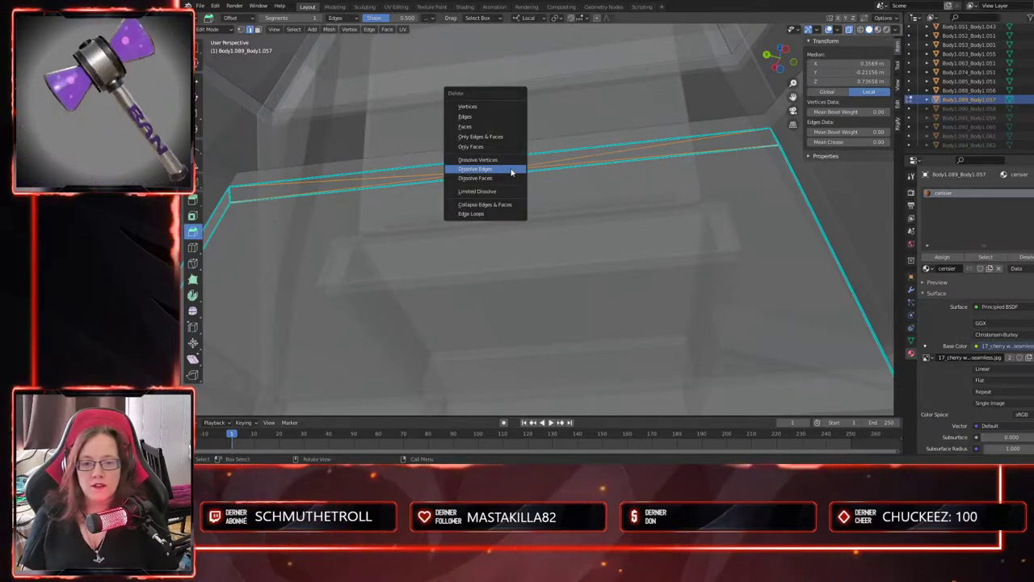
click(510, 168)
middle_drag(510, 168, 291, 287)
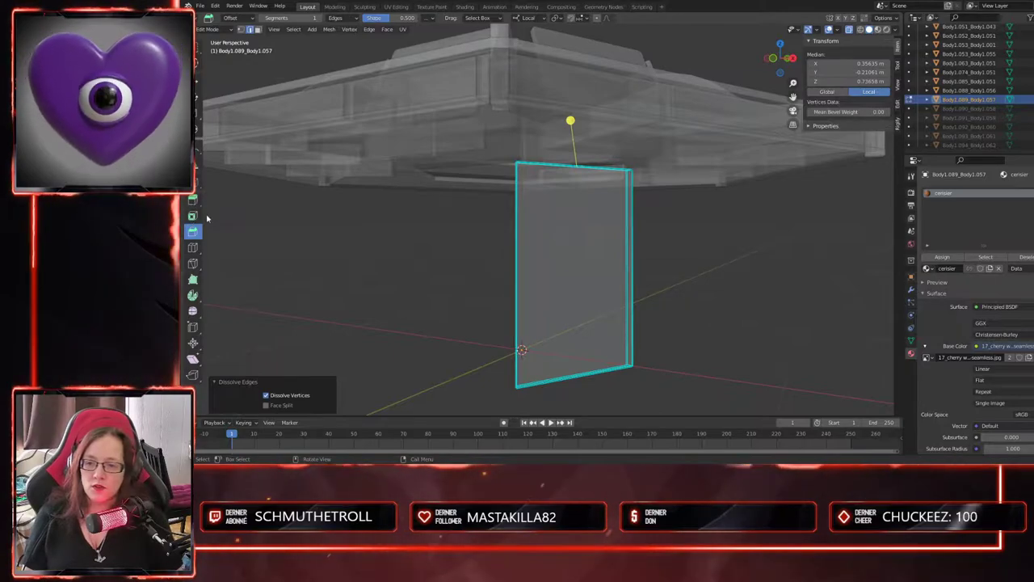
- Activate the Move tool and mark seams on the two long vertical edges of one large face of the leg panel
middle_drag(468, 298, 599, 232)
scroll(569, 266, up, 3)
scroll(611, 238, up, 3)
click(197, 81)
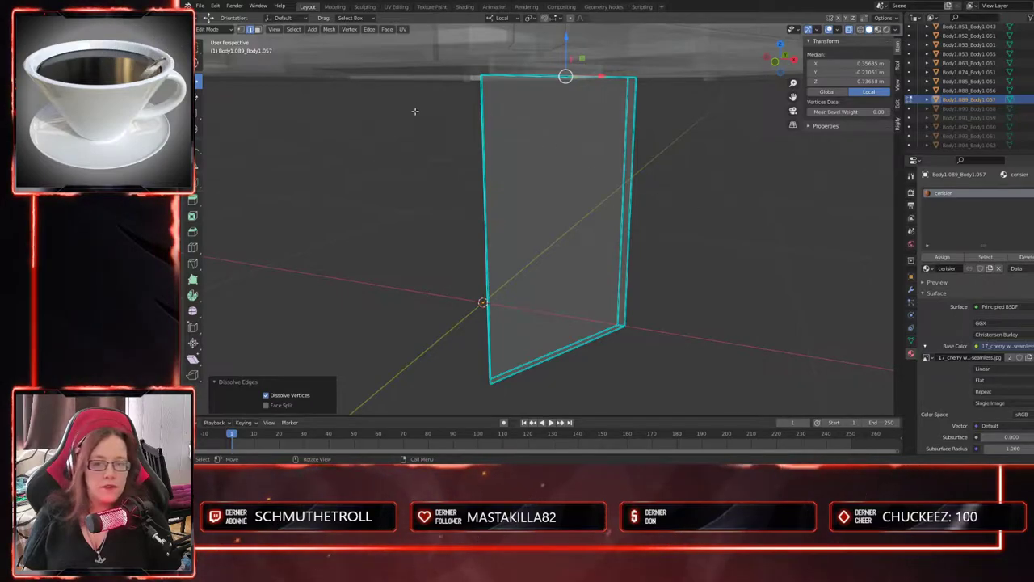
middle_drag(630, 230, 566, 192)
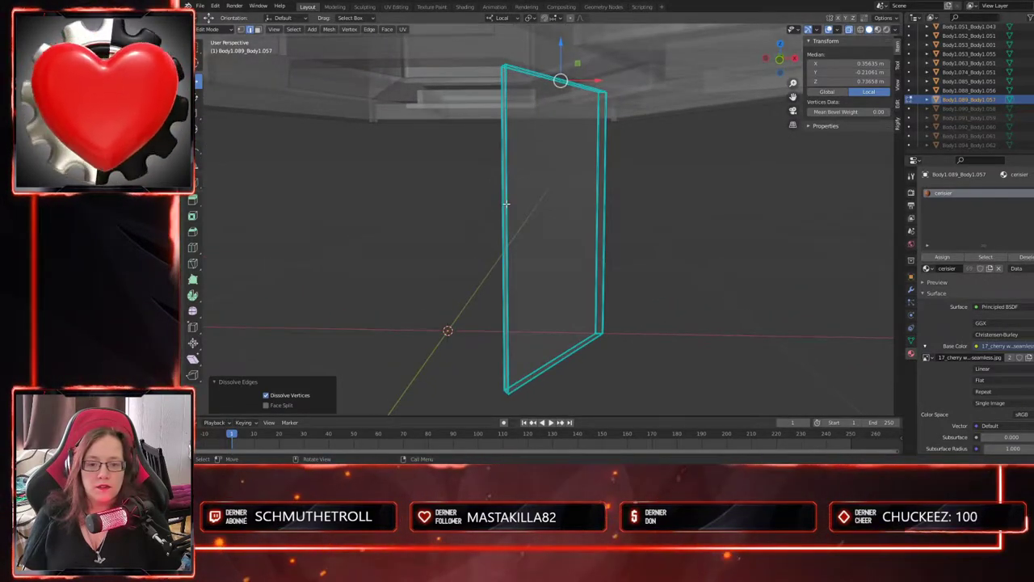
click(507, 206)
shift+click(604, 231)
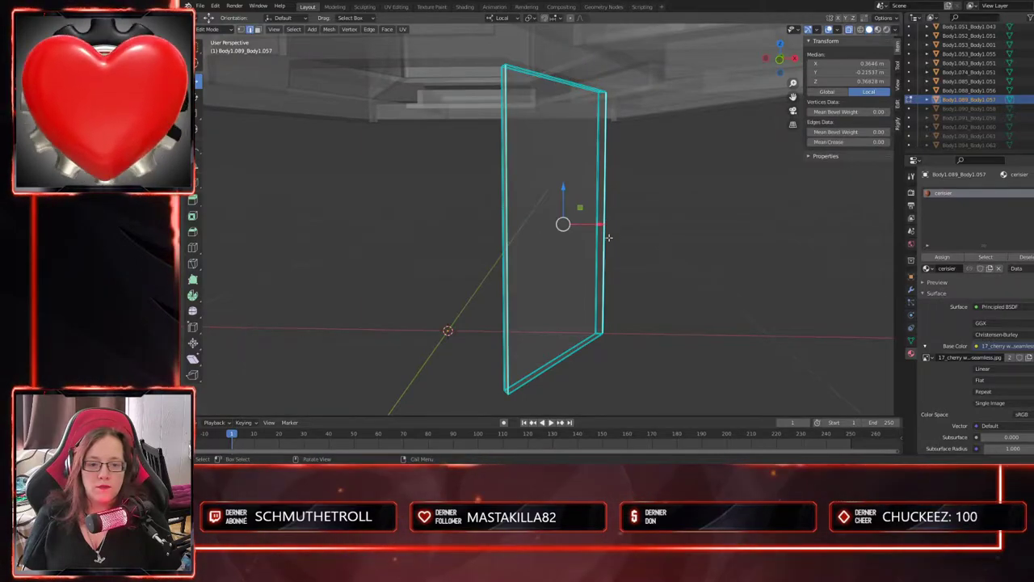
right_click(599, 195)
click(599, 197)
- Mark seams on the four short corner edges of the leg panel and along one long bottom edge
middle_drag(597, 202, 616, 274)
click(509, 368)
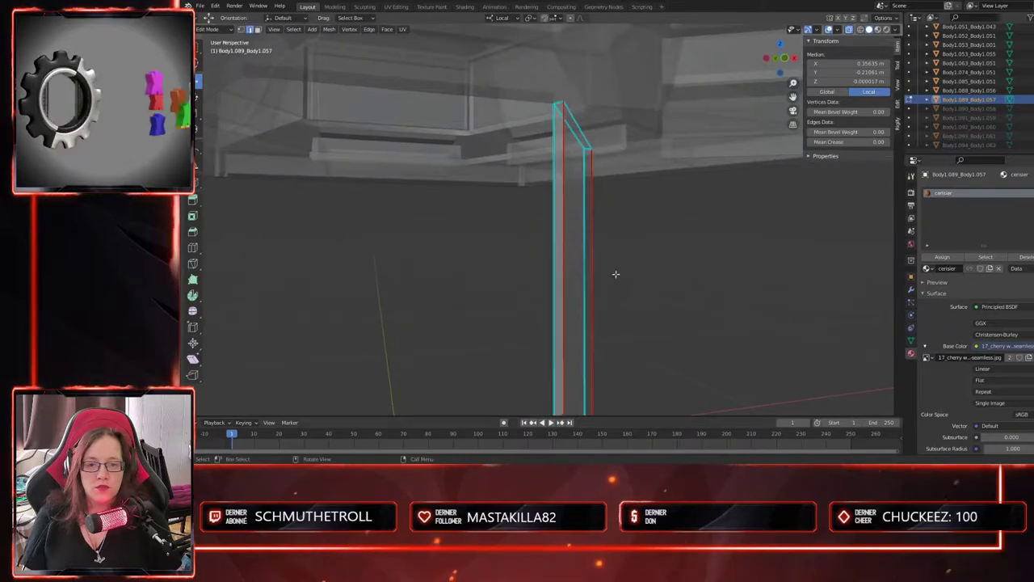
click(588, 150)
right_click(587, 152)
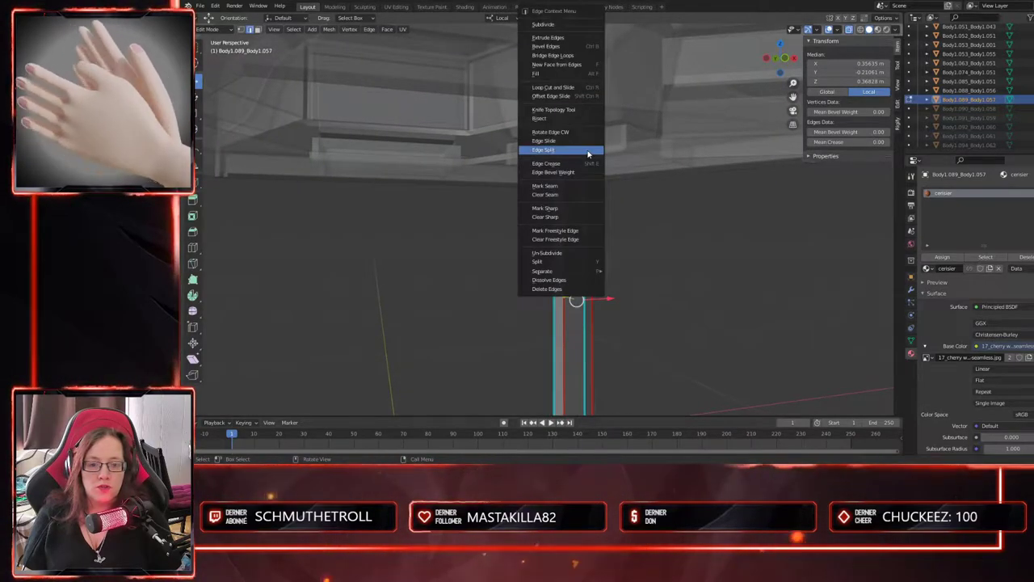
click(569, 188)
middle_drag(595, 215, 632, 247)
click(575, 350)
right_click(575, 350)
click(579, 346)
- Select all faces of the leg panel, unwrap them and switch to the UV Editing workspace
key(3)
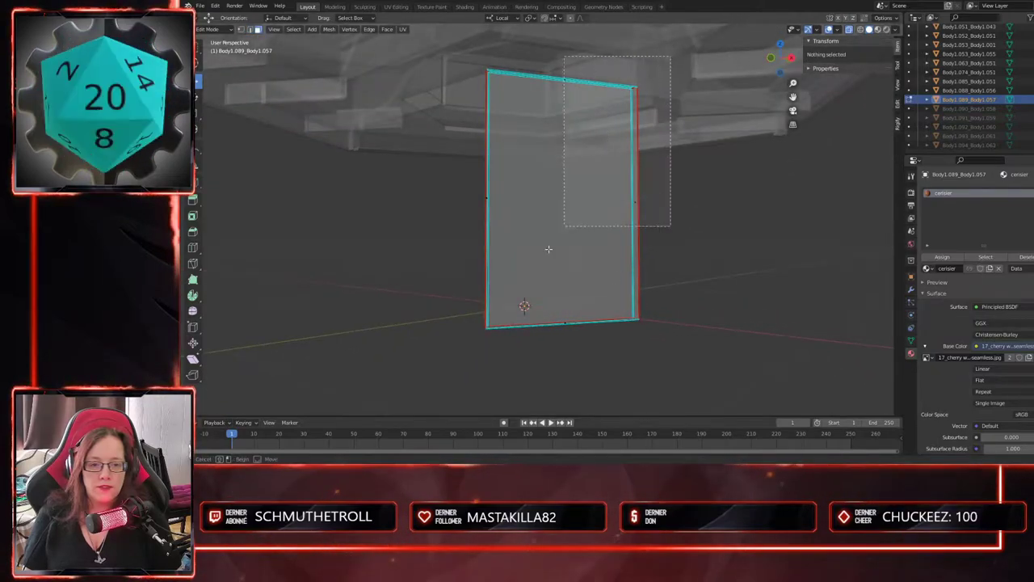
click(521, 301)
key(u)
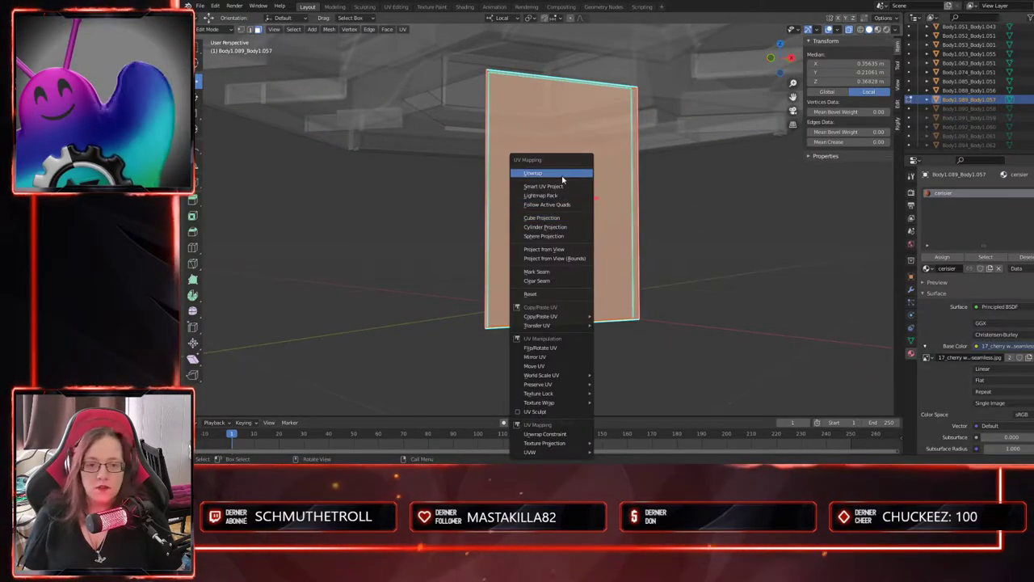
click(557, 176)
click(396, 8)
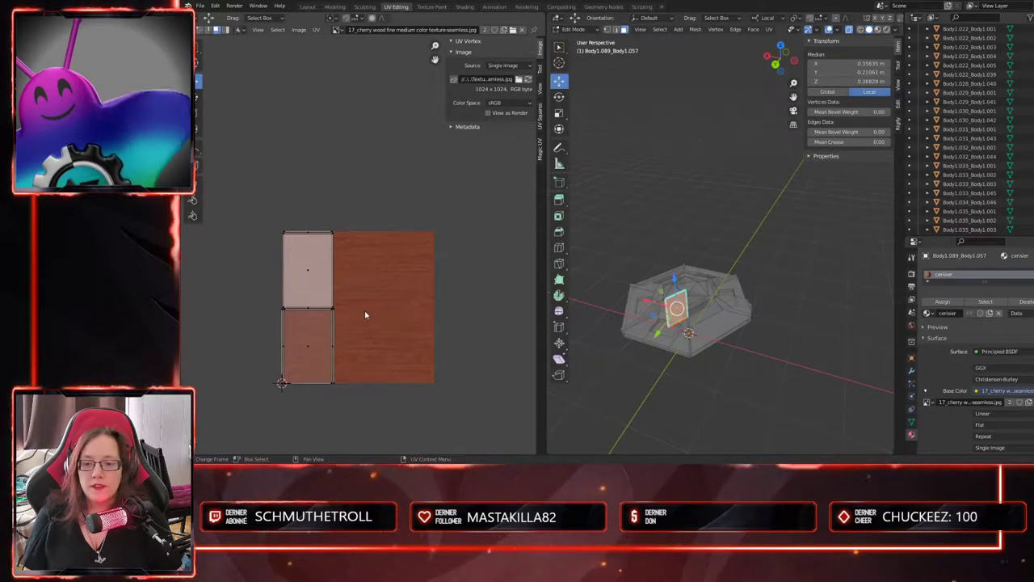
- Select the leg panel's whole UV layout and scale it down to about 60% of the cherry texture's height
scroll(298, 356, up, 3)
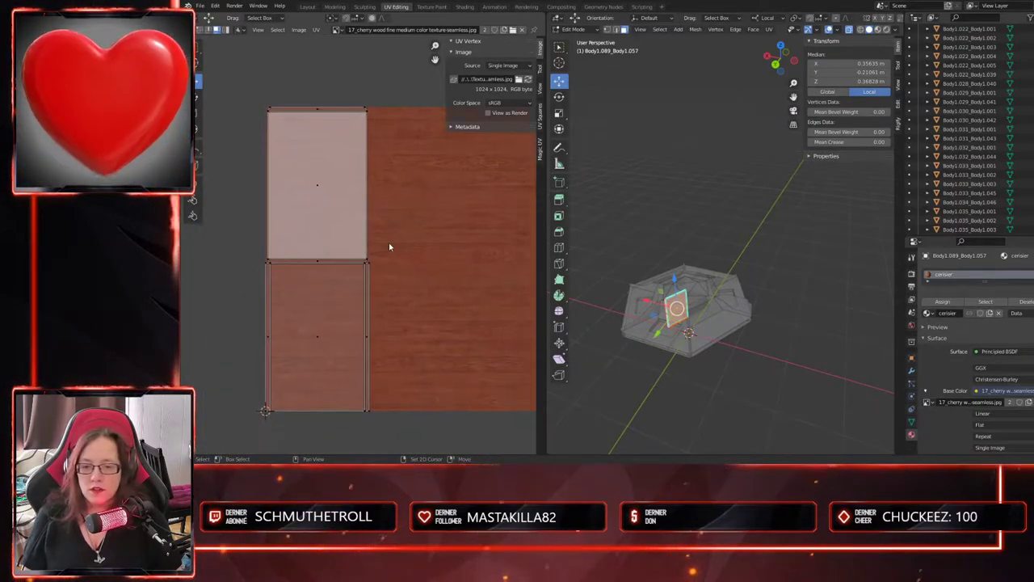
middle_drag(386, 260, 369, 277)
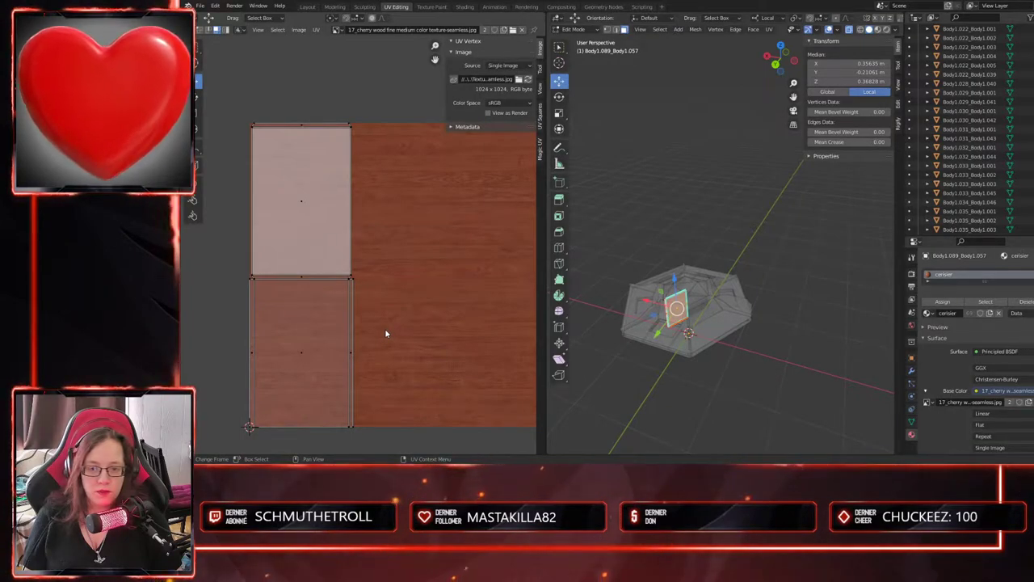
scroll(367, 356, up, 1)
middle_drag(378, 337, 387, 290)
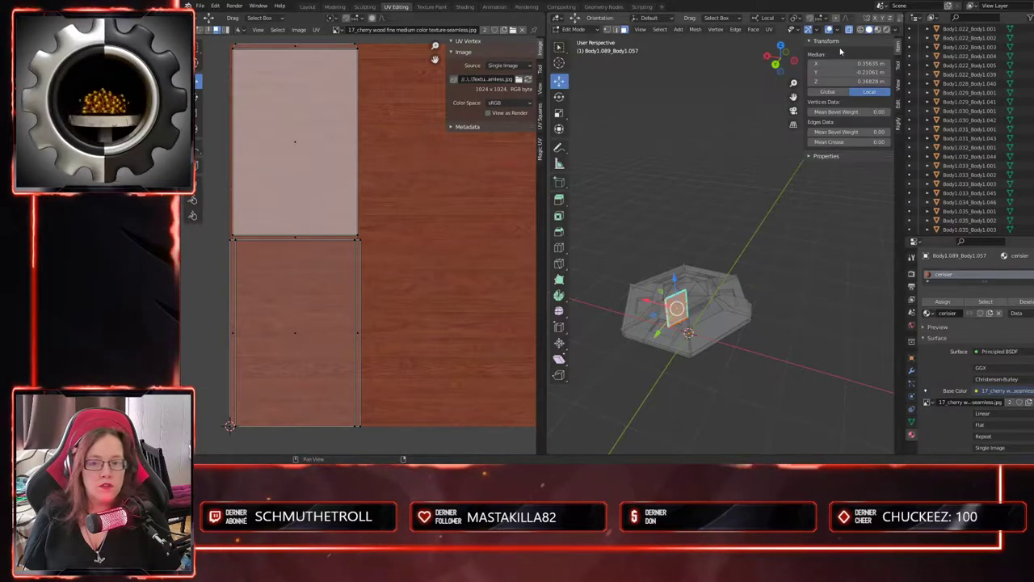
scroll(393, 208, down, 2)
drag(397, 93, 252, 410)
key(s)
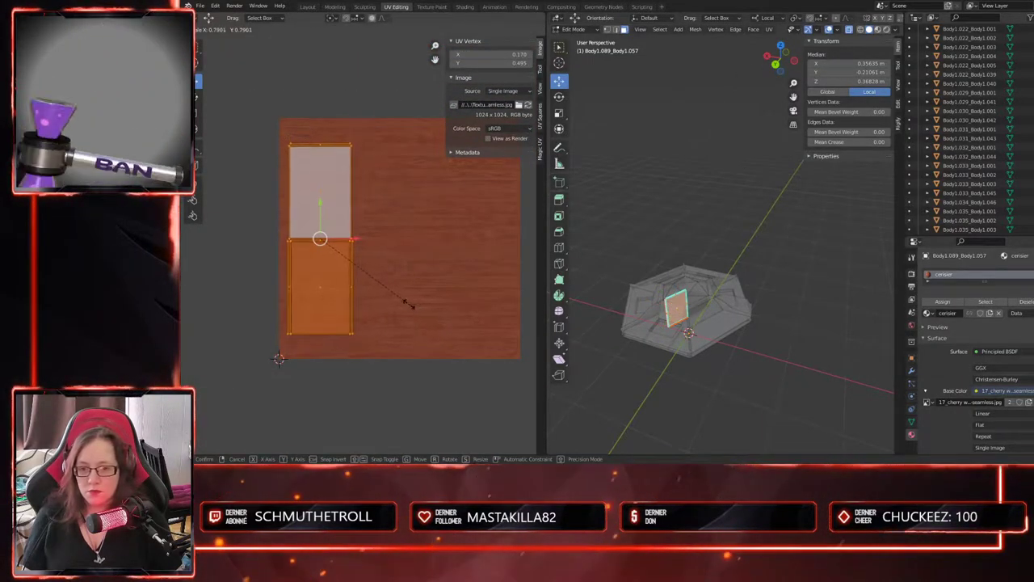
click(387, 294)
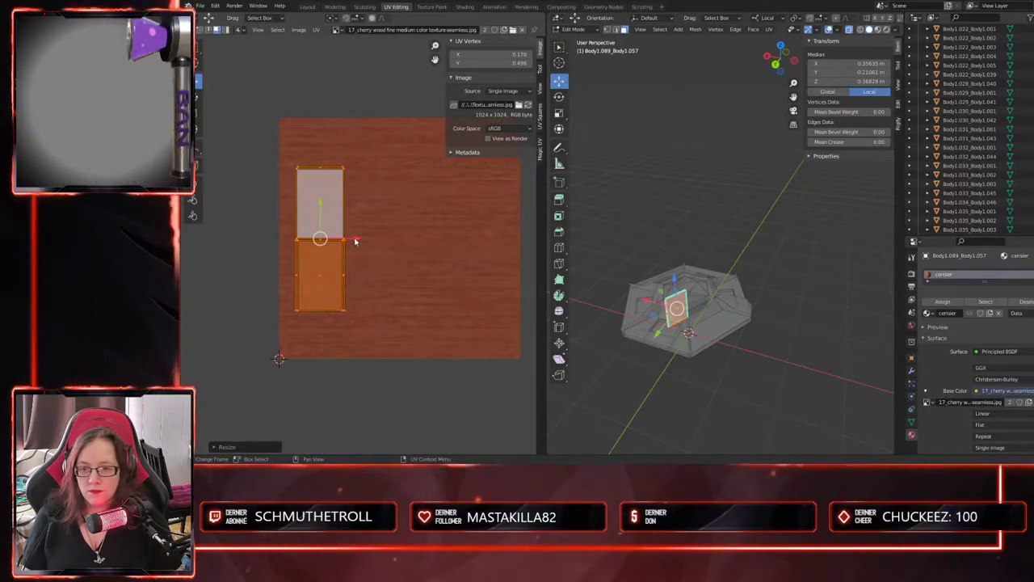
- Move the UV layout into the lower-left corner of the cherry texture, centred at about X 0.114, Y 0.311
drag(354, 240, 346, 239)
drag(311, 203, 313, 248)
drag(349, 287, 342, 286)
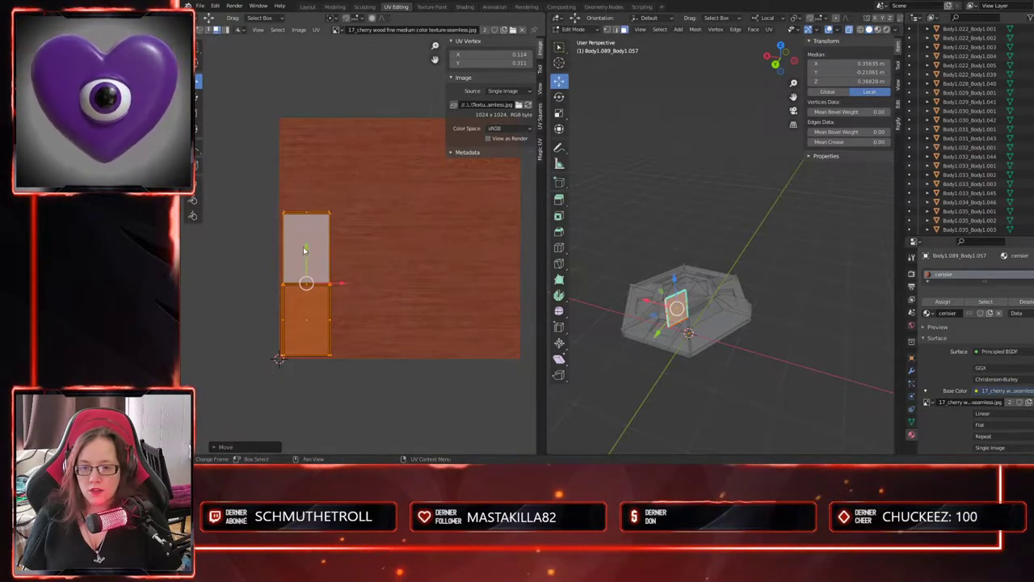
- Nudge the panel's selected UV faces to about X 0.12, Y 0.31 on the cherry wood texture and leave Edit Mode
drag(305, 249, 309, 247)
drag(342, 285, 340, 283)
scroll(320, 319, up, 3)
shift+middle_drag(641, 361, 743, 337)
middle_drag(683, 388, 674, 243)
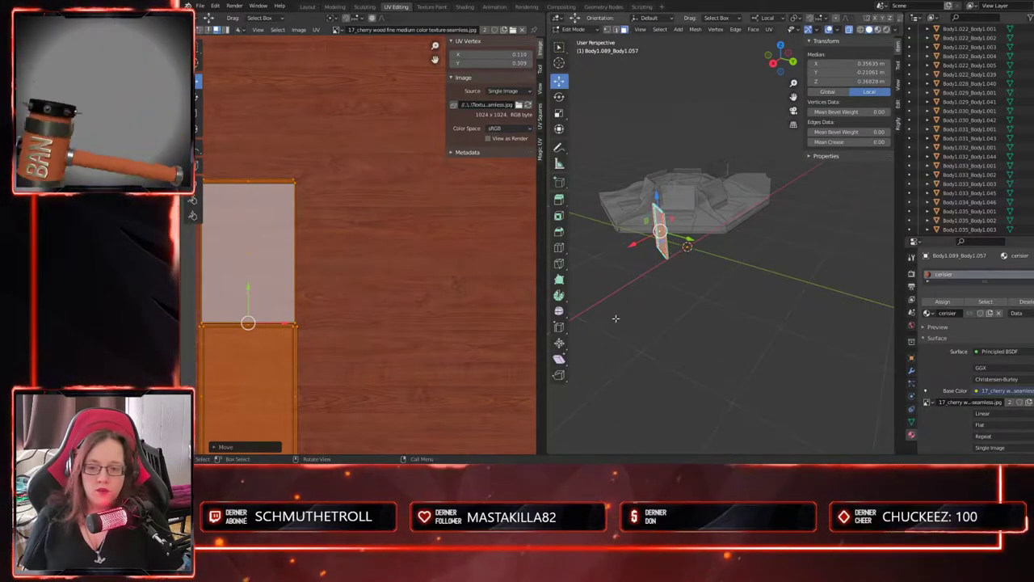
key(Tab)
- Show the model in rendered shading without X-ray and examine the wood grain on the base panel from several angles
middle_drag(668, 279, 692, 272)
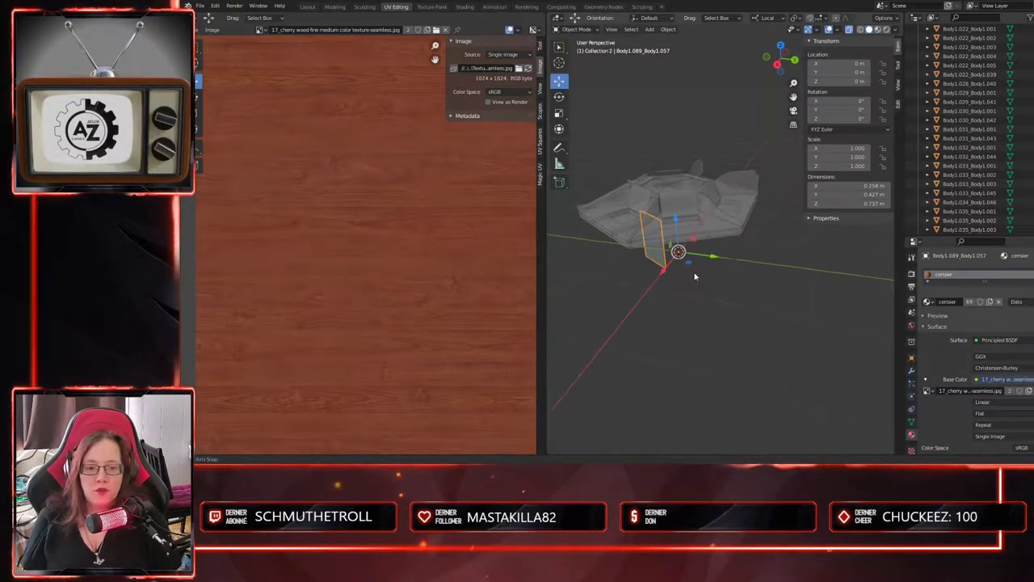
scroll(487, 280, down, 3)
middle_drag(477, 319, 390, 336)
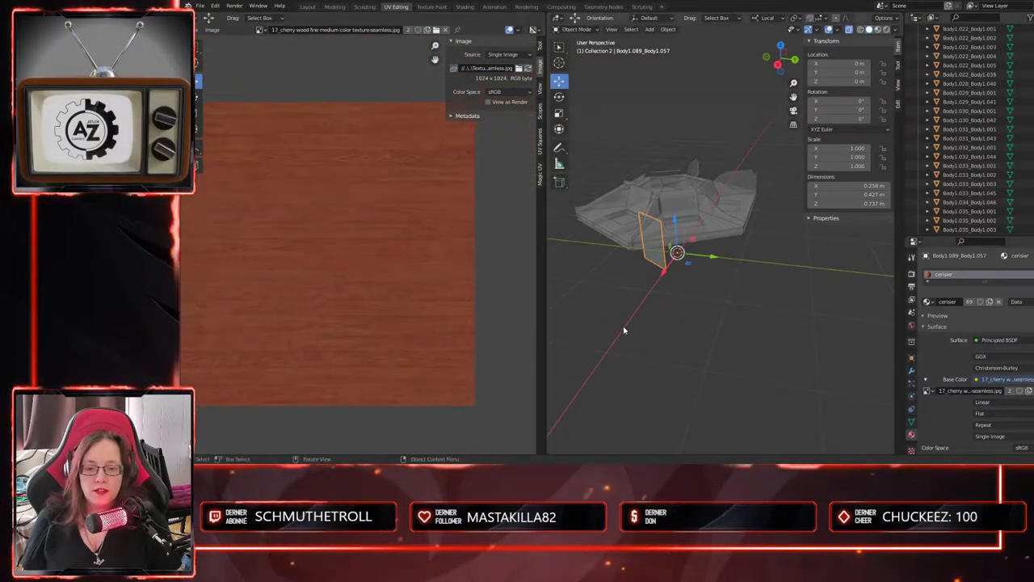
scroll(673, 296, up, 2)
middle_drag(642, 309, 718, 319)
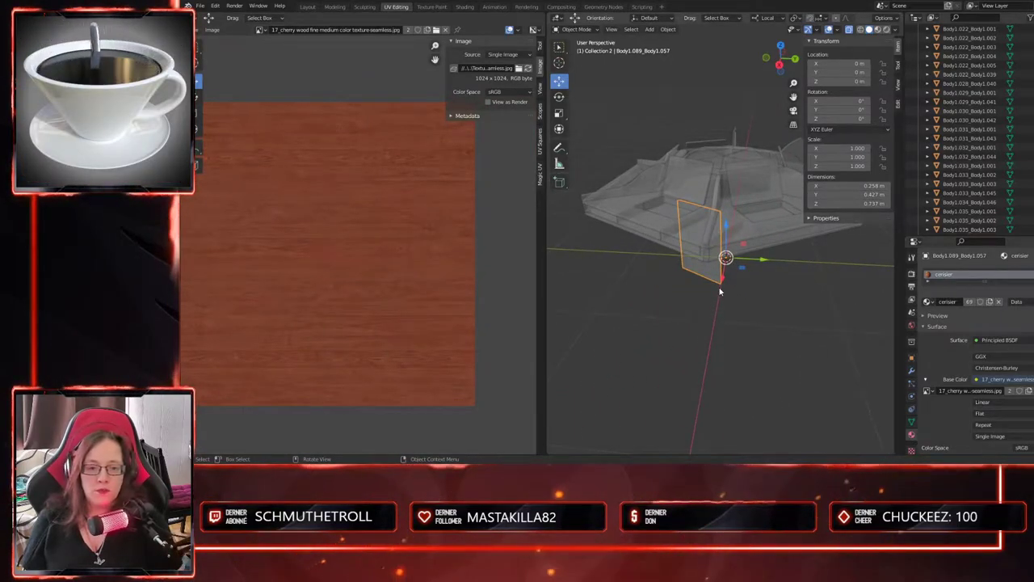
middle_drag(713, 288, 702, 279)
mouse_move(785, 330)
middle_down()
mouse_move(762, 342)
mouse_move(780, 318)
middle_up()
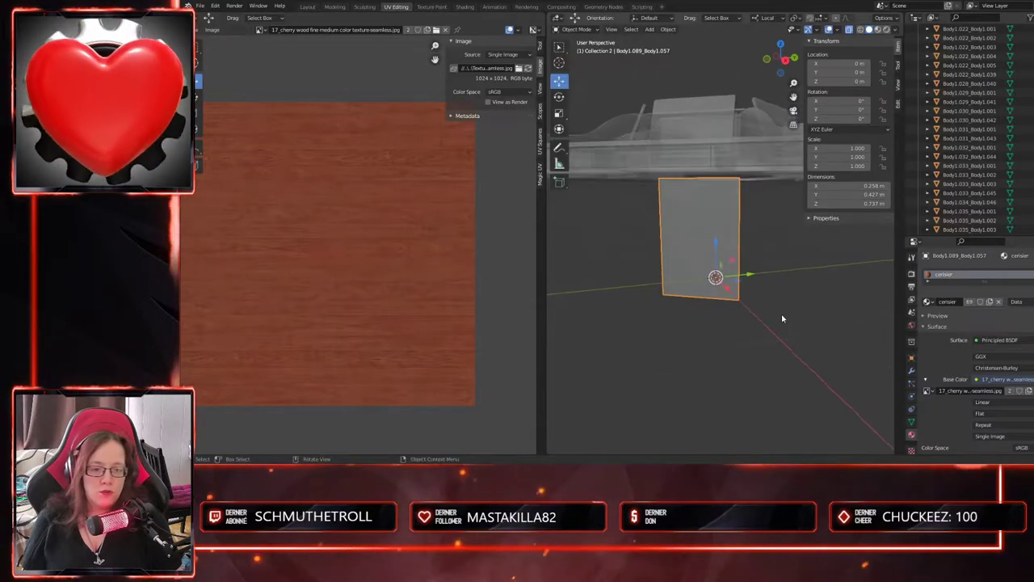
click(850, 30)
click(886, 30)
shift+middle_drag(737, 321, 693, 334)
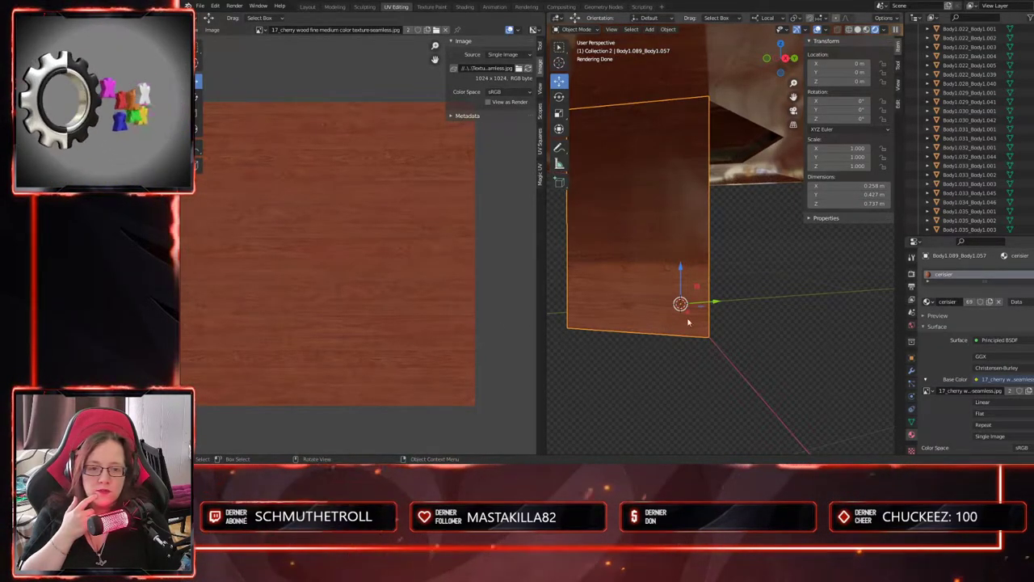
middle_drag(706, 322, 734, 366)
scroll(691, 338, up, 5)
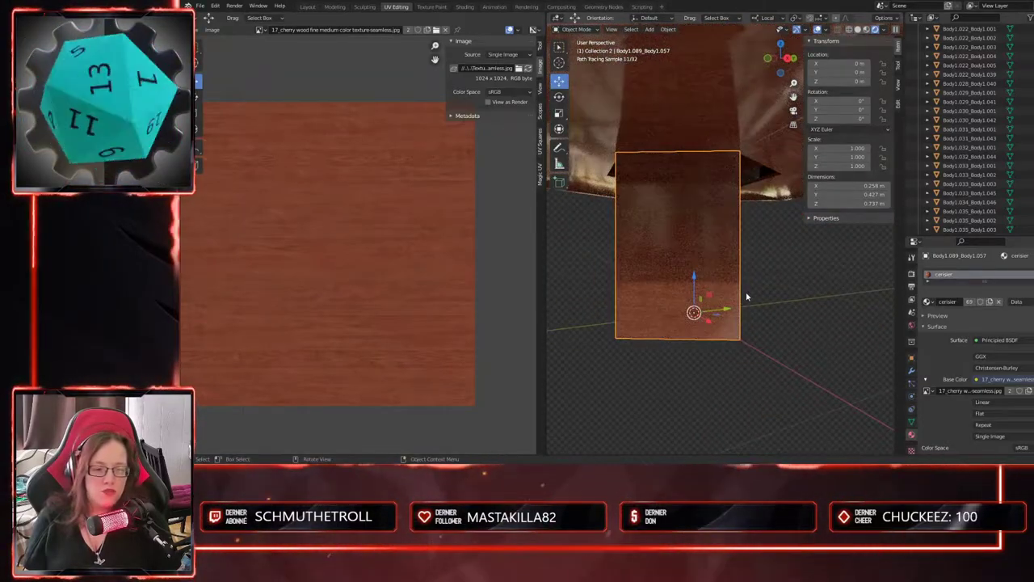
middle_drag(711, 279, 710, 345)
scroll(709, 318, down, 3)
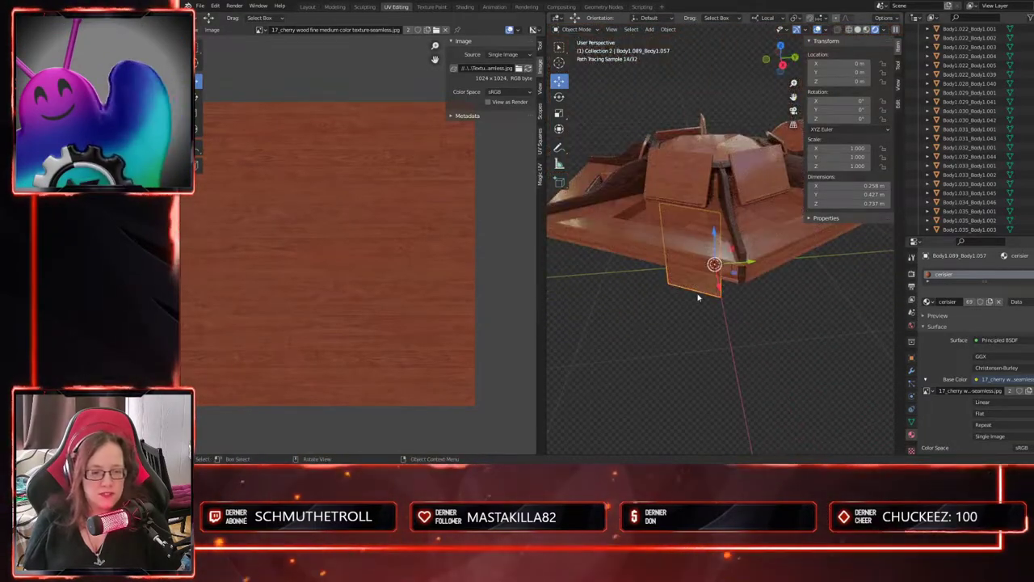
middle_drag(755, 320, 715, 311)
- Show the hidden base panels Body1.090_Body1.058 through Body1.094_Body1.062, inspect the base, and hide them again
scroll(969, 144, down, 15)
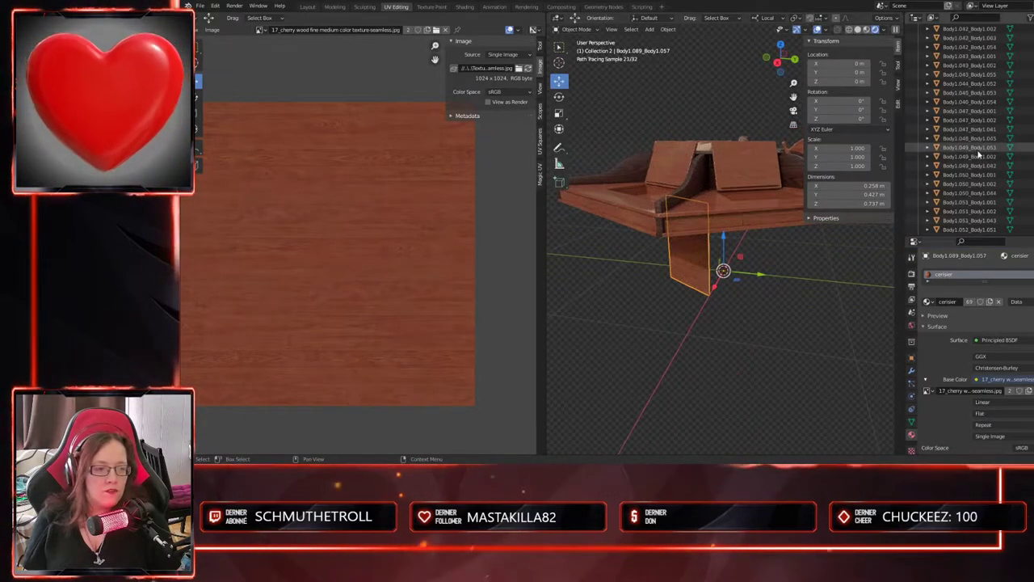
scroll(977, 153, down, 3)
click(1026, 190)
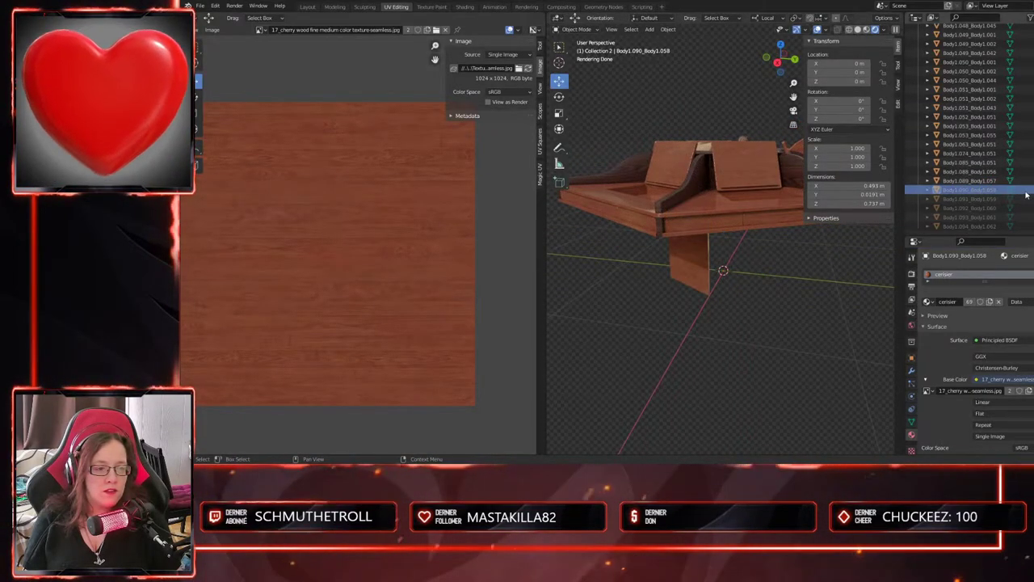
click(993, 200)
click(992, 209)
click(994, 218)
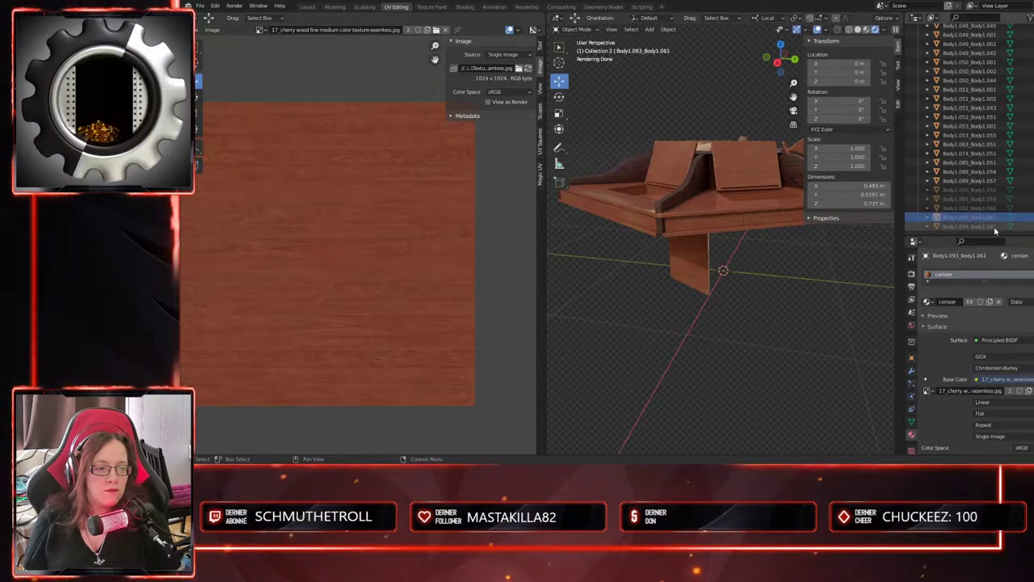
click(995, 207)
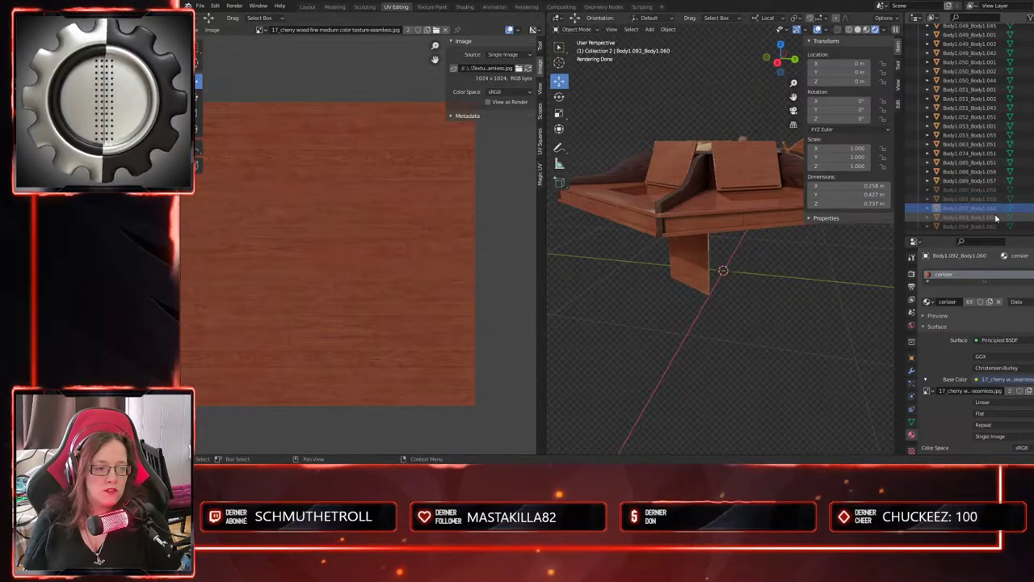
click(1033, 190)
click(1032, 199)
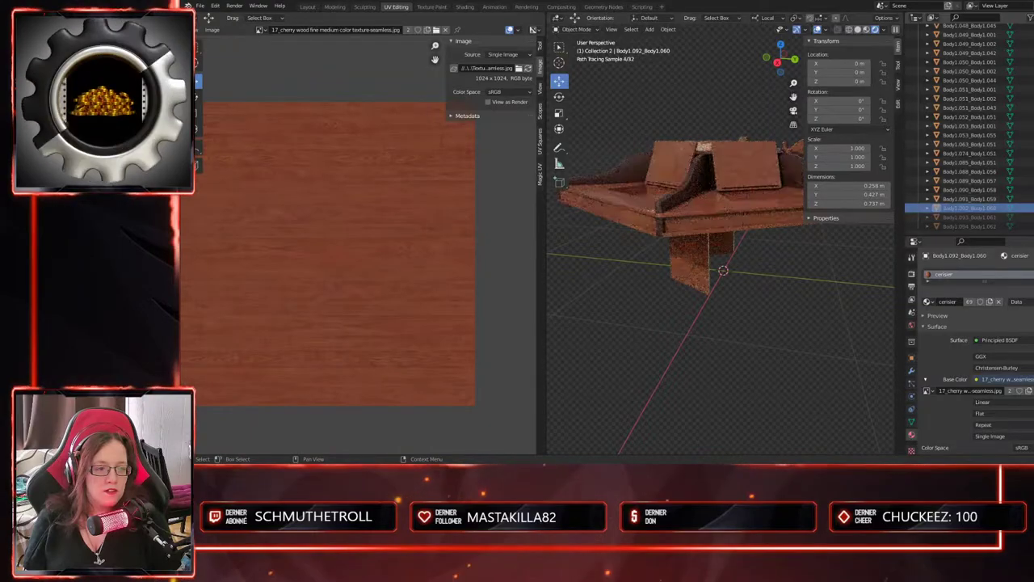
click(1033, 208)
click(1032, 217)
click(1032, 227)
middle_drag(733, 337, 769, 320)
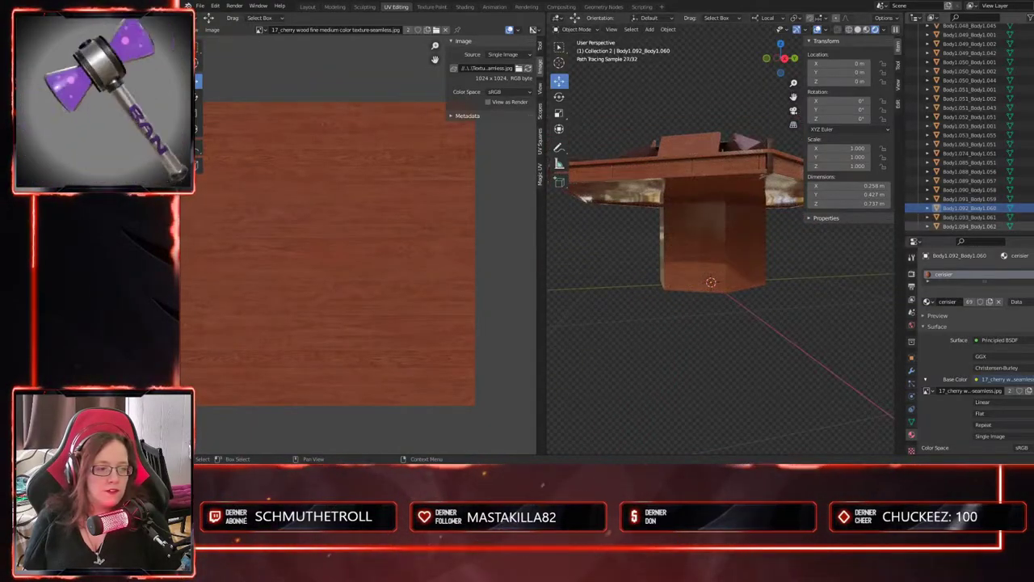
drag(1032, 226, 1032, 199)
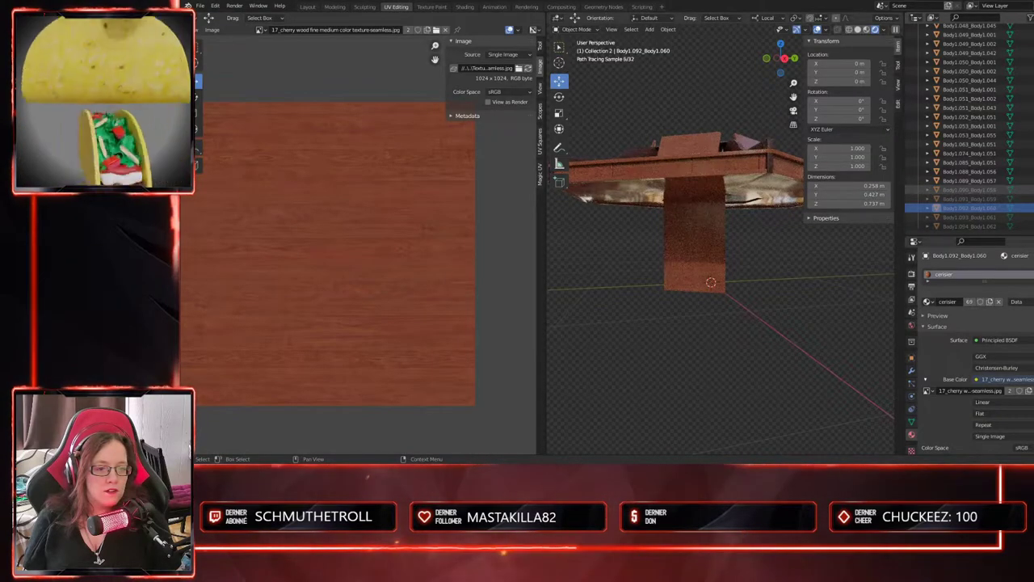
- Select panel Body1.089_Body1.057 and show its corner end from above in solid shading with X-ray on
click(980, 180)
middle_drag(751, 283, 714, 369)
click(858, 30)
scroll(725, 240, up, 2)
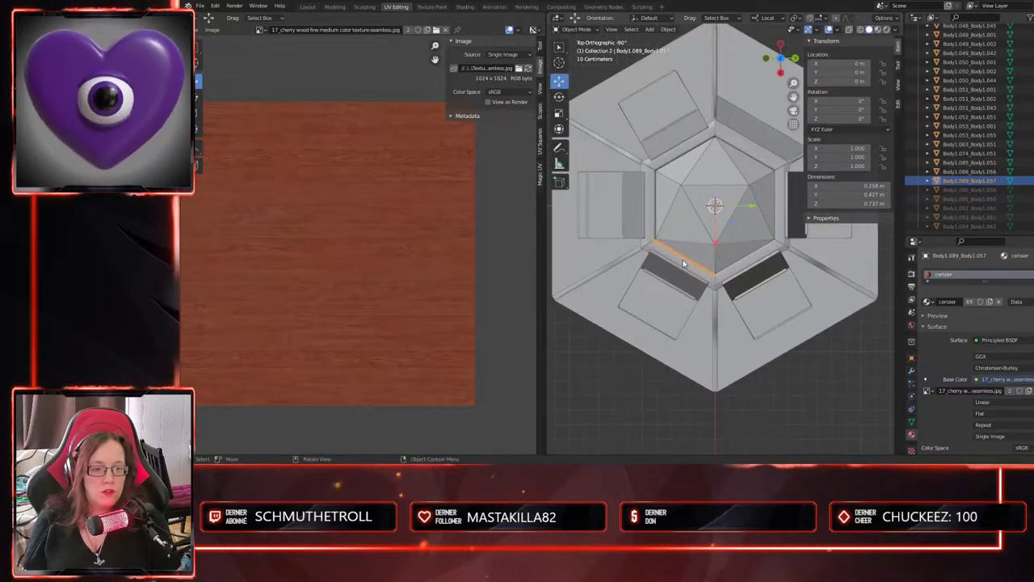
click(848, 29)
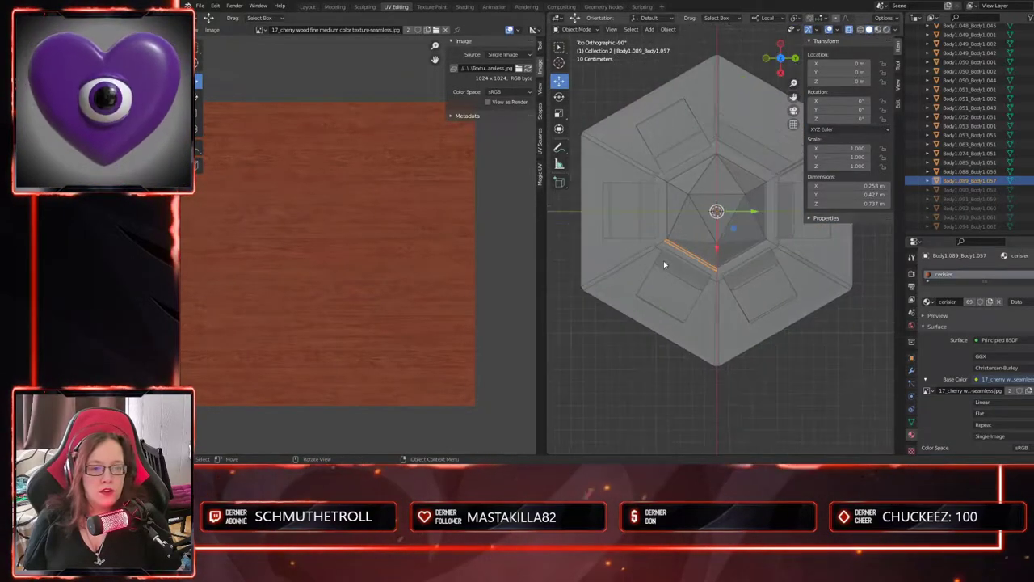
scroll(721, 278, up, 1)
scroll(738, 309, up, 1)
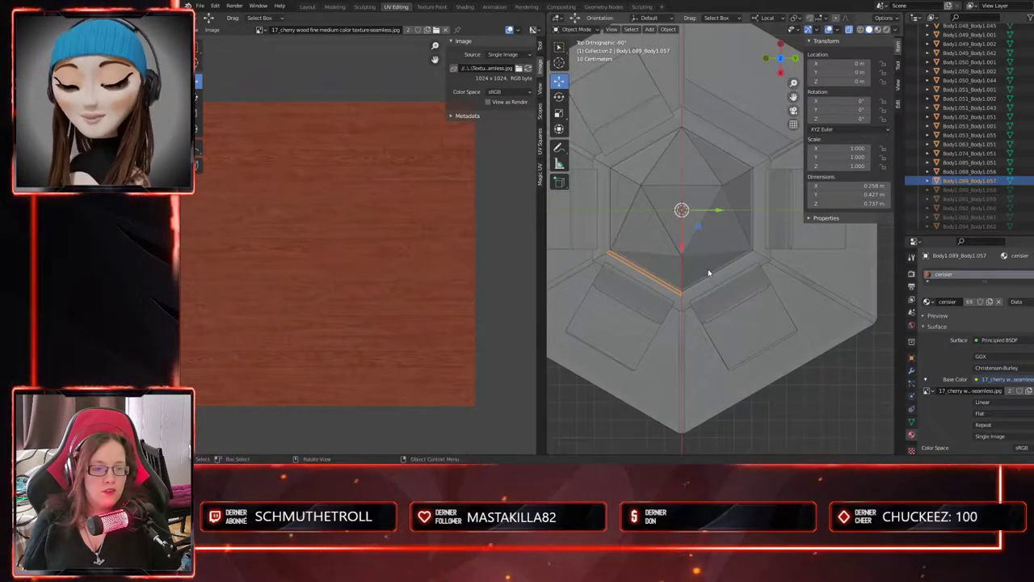
scroll(690, 283, up, 2)
scroll(699, 286, up, 3)
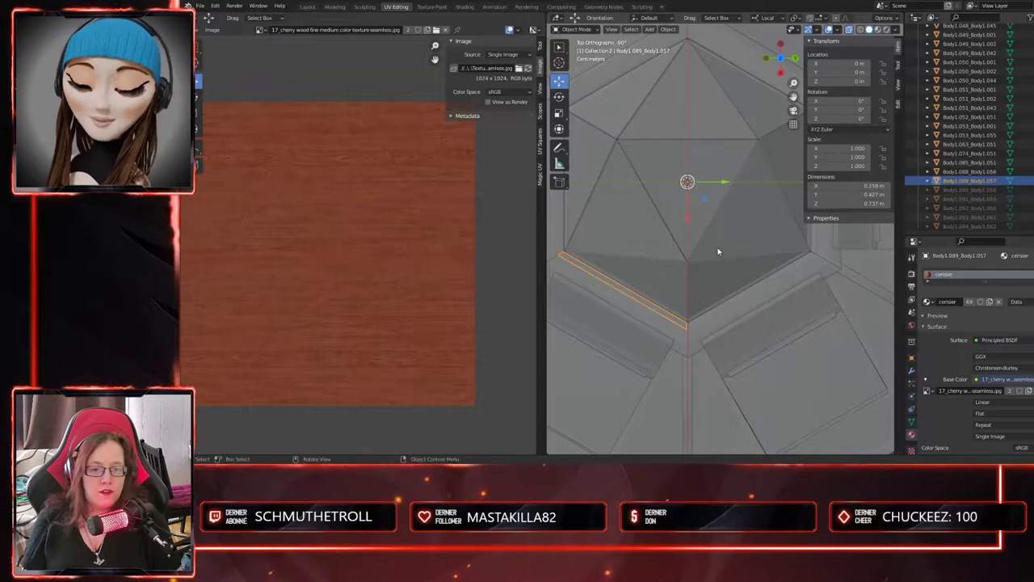
scroll(710, 234, up, 2)
shift+middle_drag(709, 262, 706, 229)
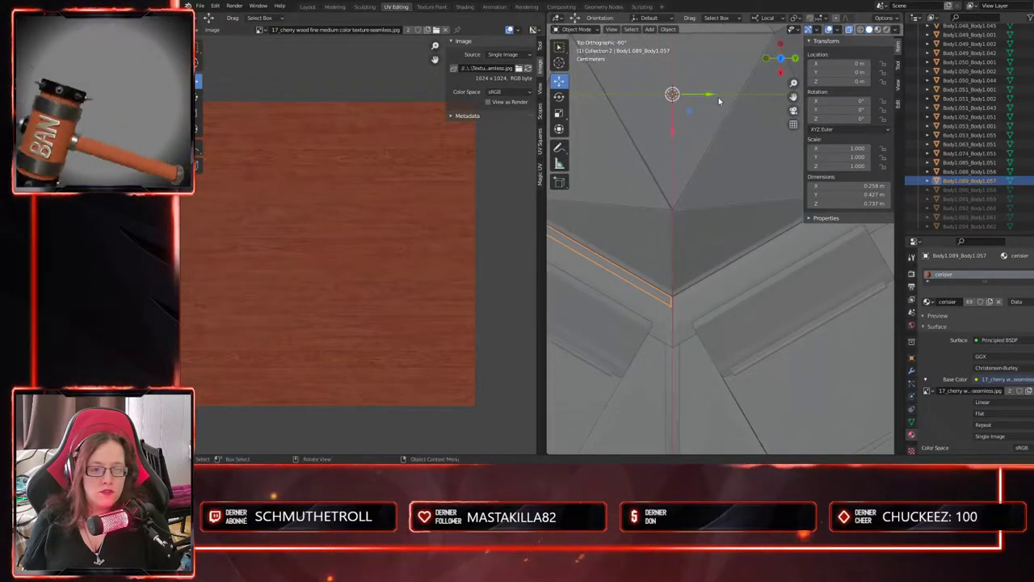
- Shift the base panel about 0.003 m along its local Y axis and check its corner end
drag(710, 96, 712, 93)
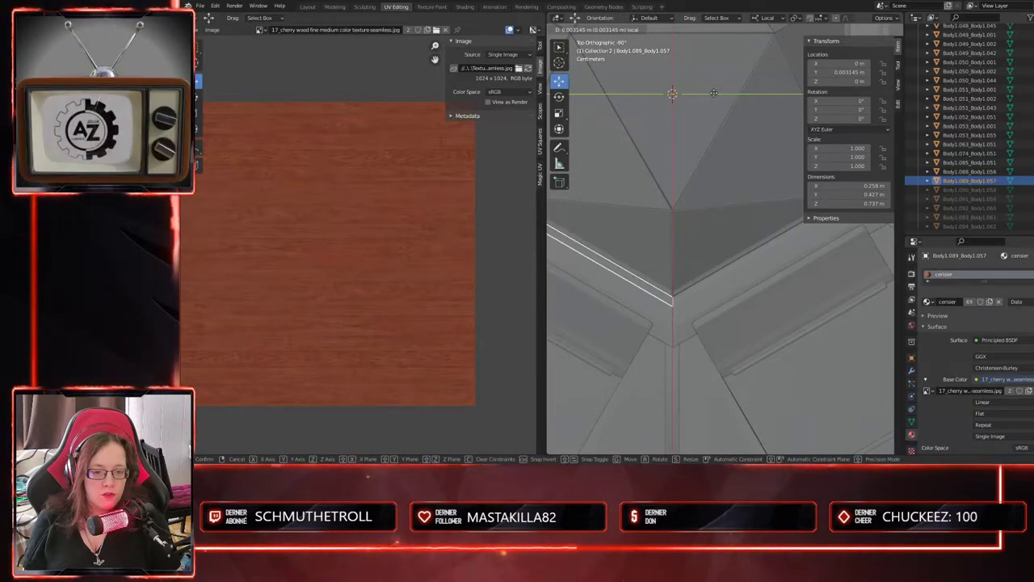
drag(713, 92, 714, 93)
scroll(656, 244, up, 4)
shift+middle_drag(669, 325, 718, 224)
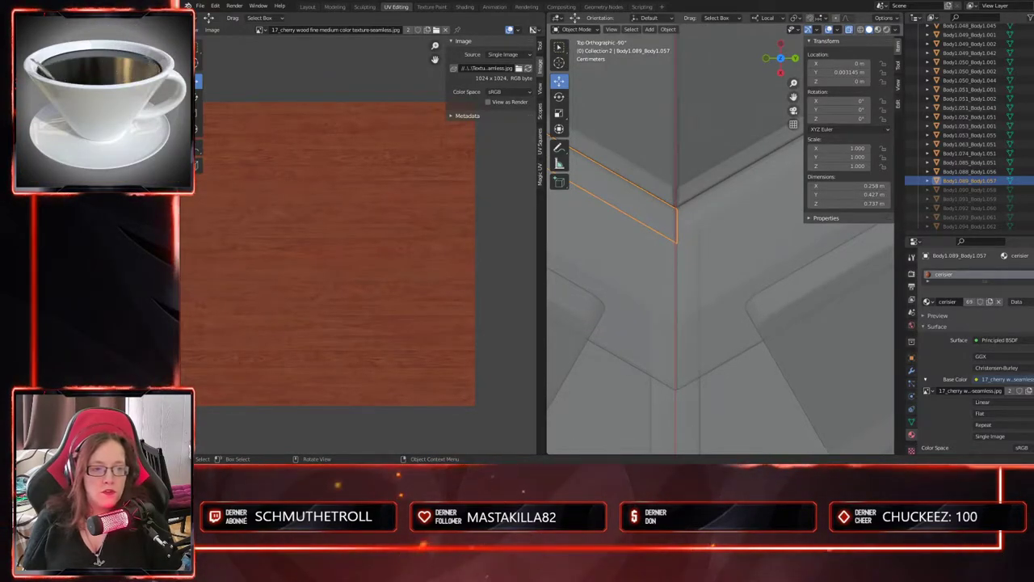
- Set the base panel's Y location to 0.0019 m and check its end against the central axis
click(830, 71)
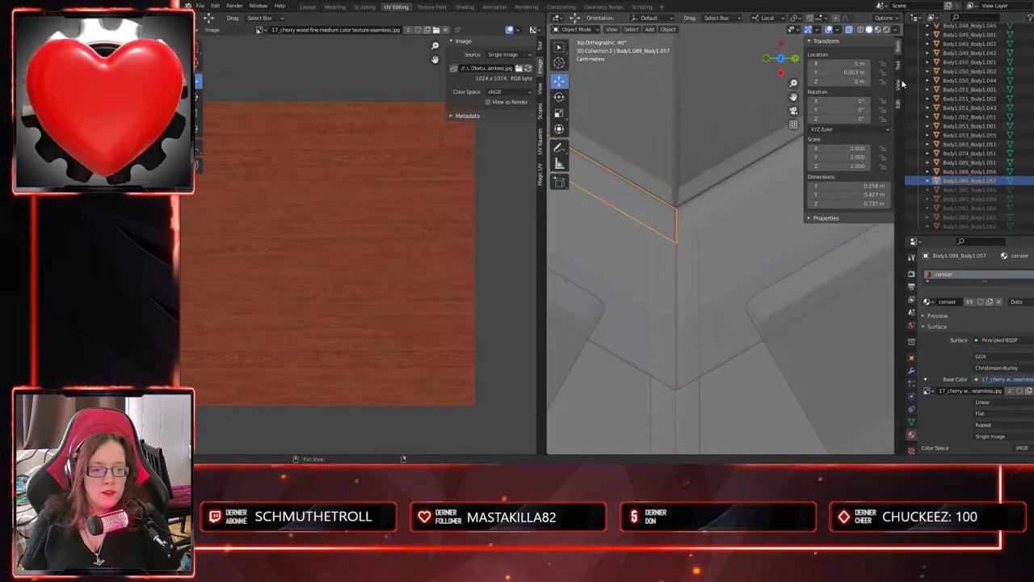
click(846, 72)
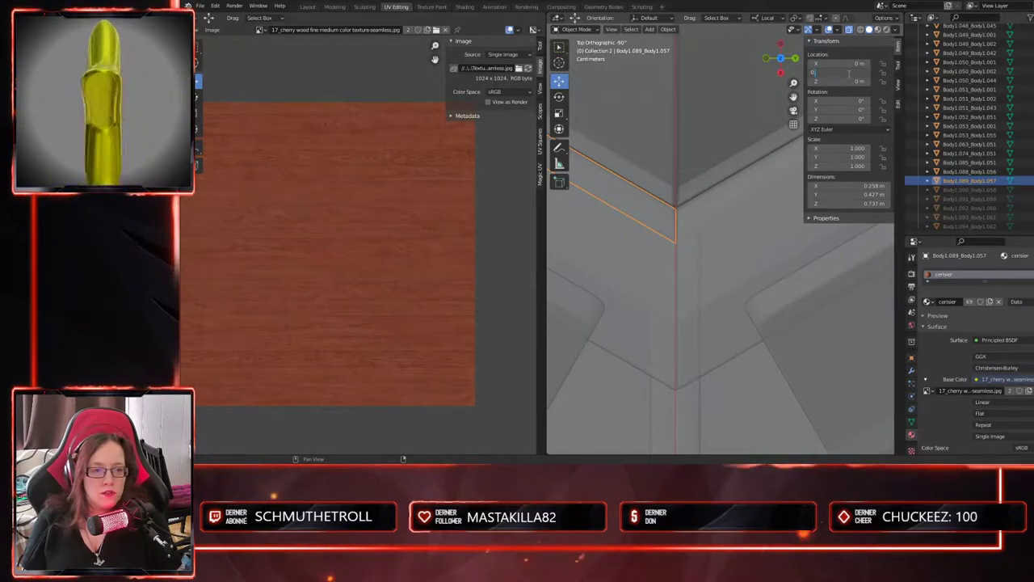
key(Return)
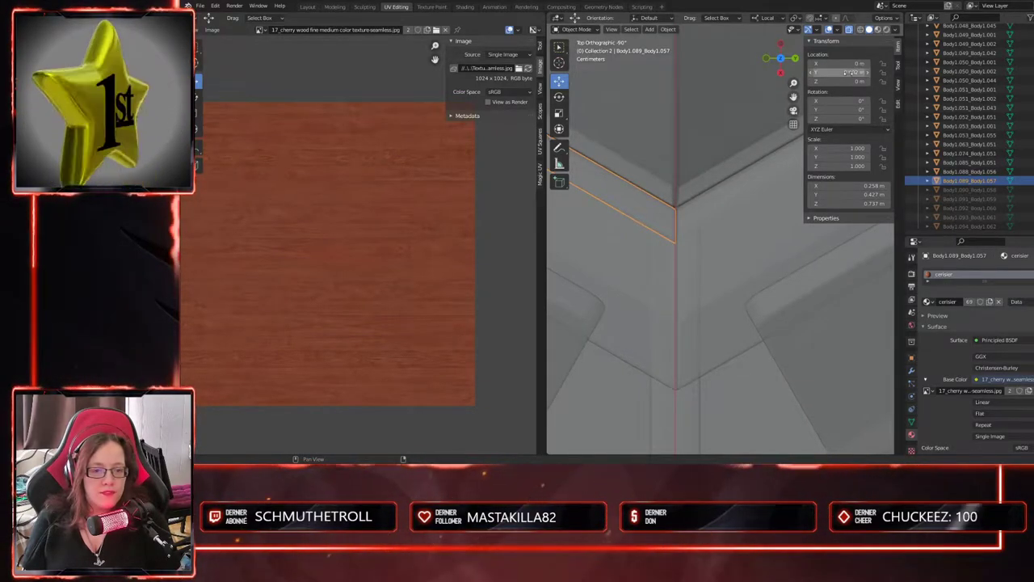
click(848, 73)
text(0)
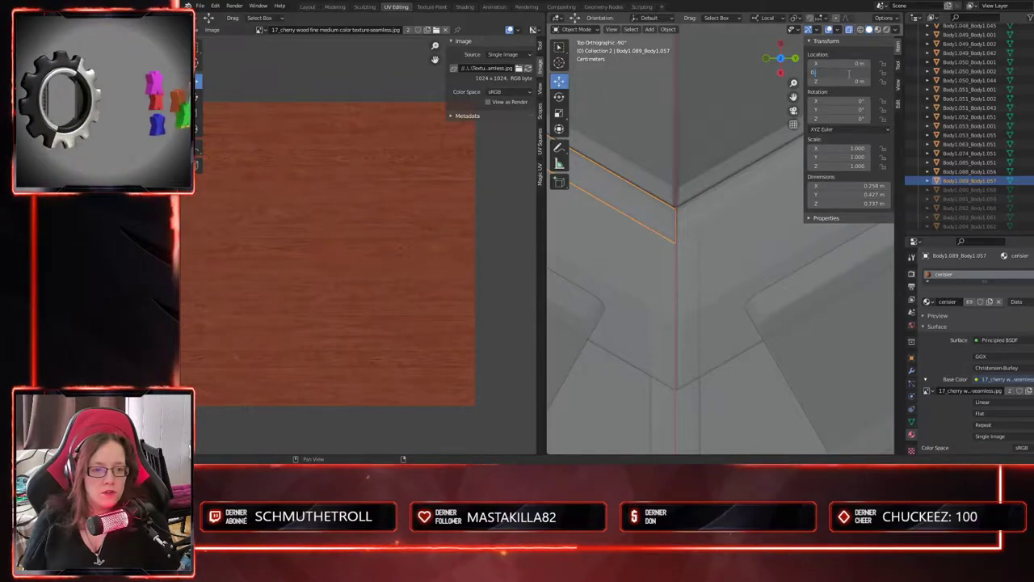
text(.0015)
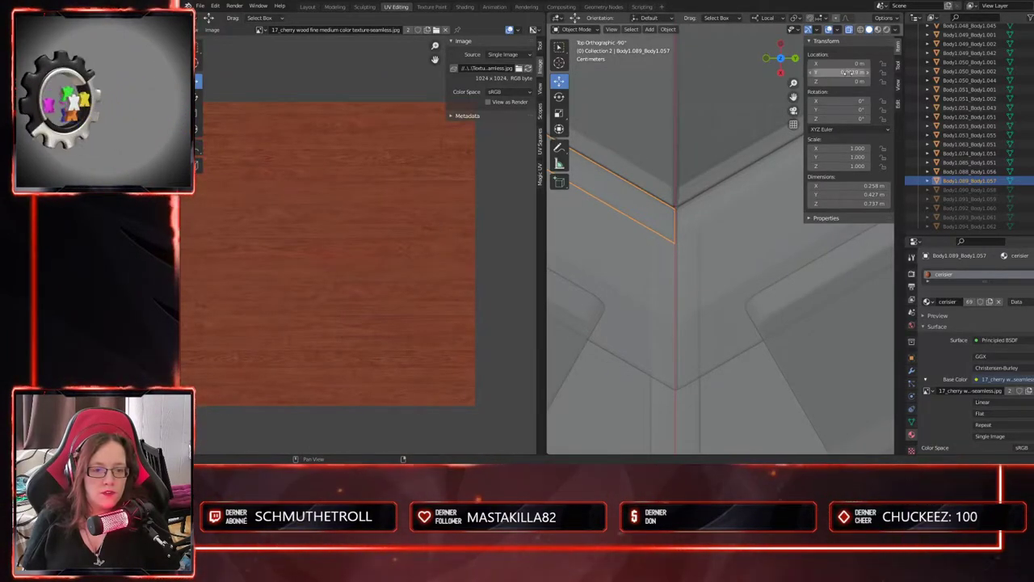
scroll(721, 230, up, 4)
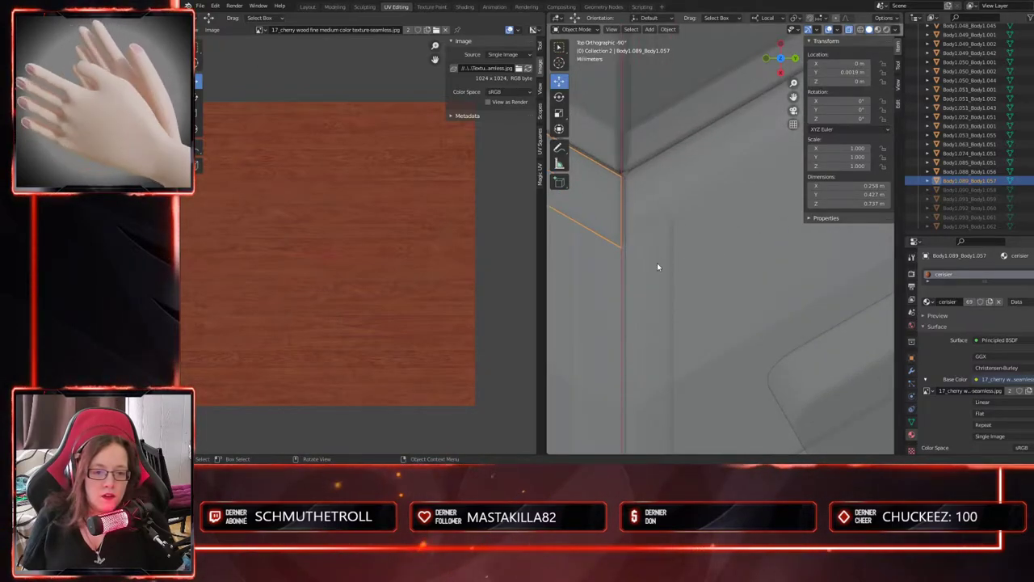
scroll(659, 266, down, 5)
shift+middle_drag(623, 204, 694, 322)
scroll(694, 323, down, 6)
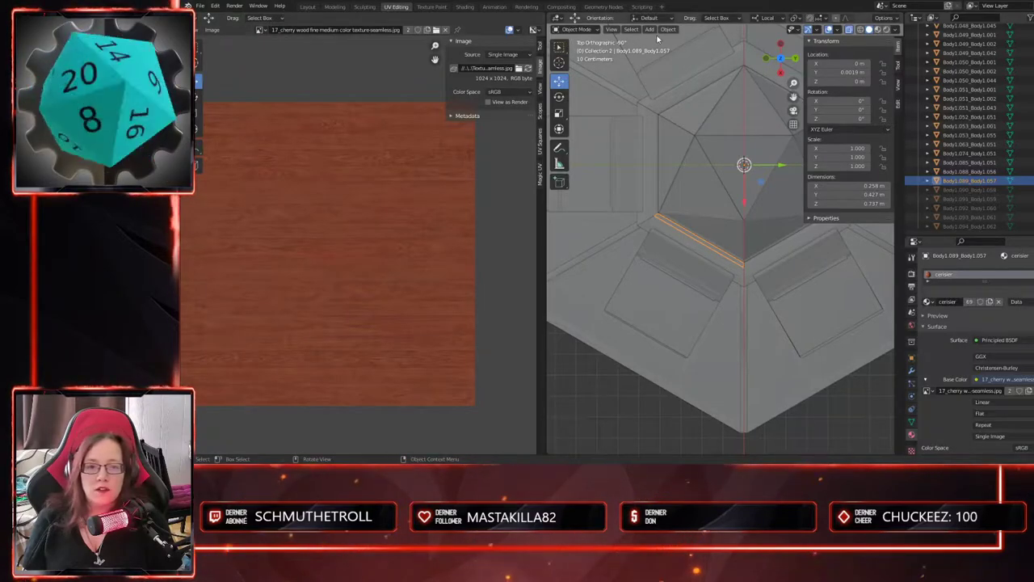
- Switch to the Layout workspace and apply all transforms to the base panel
click(307, 7)
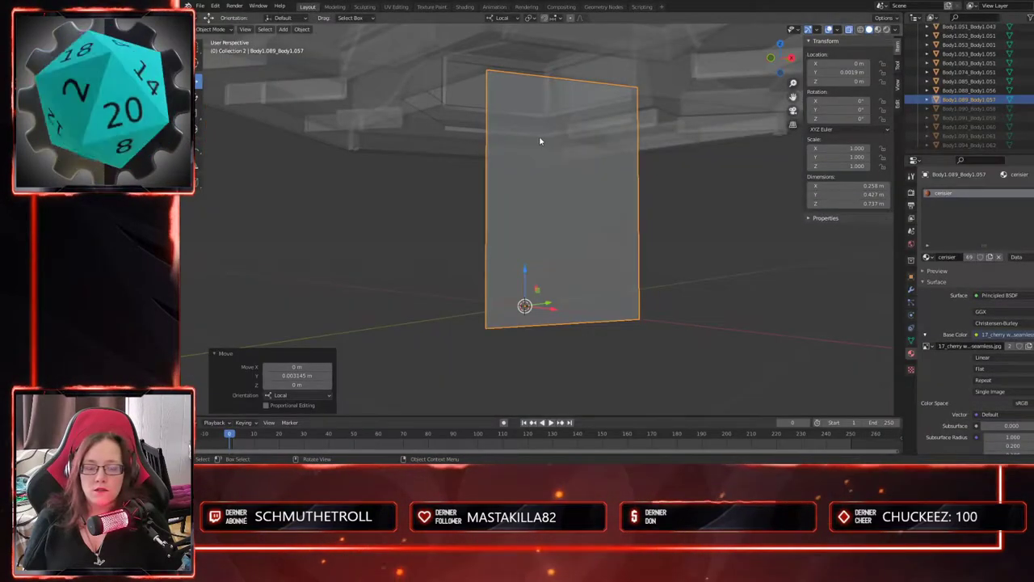
middle_drag(541, 142, 355, 54)
click(300, 31)
mouse_move(323, 76)
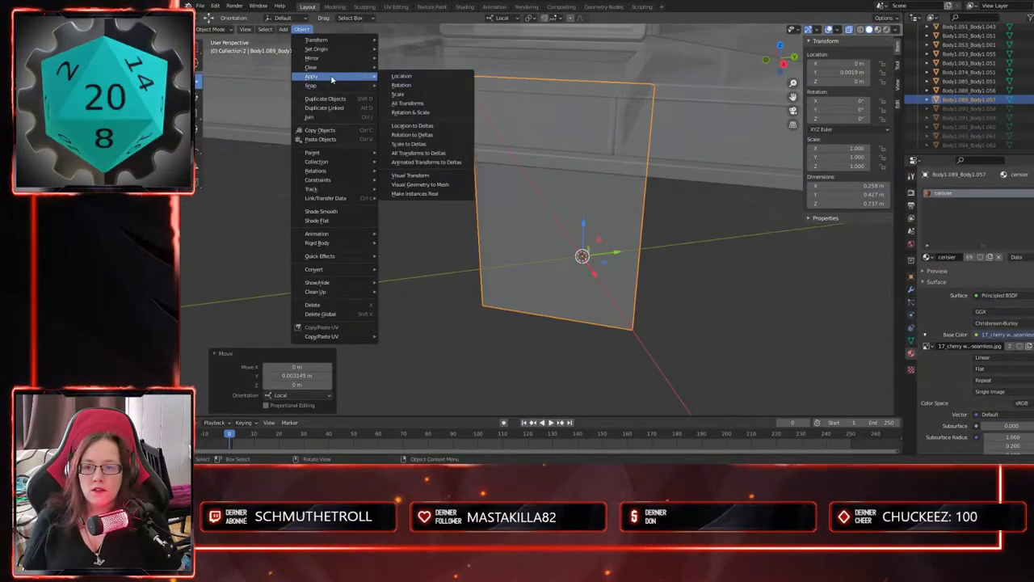
click(406, 100)
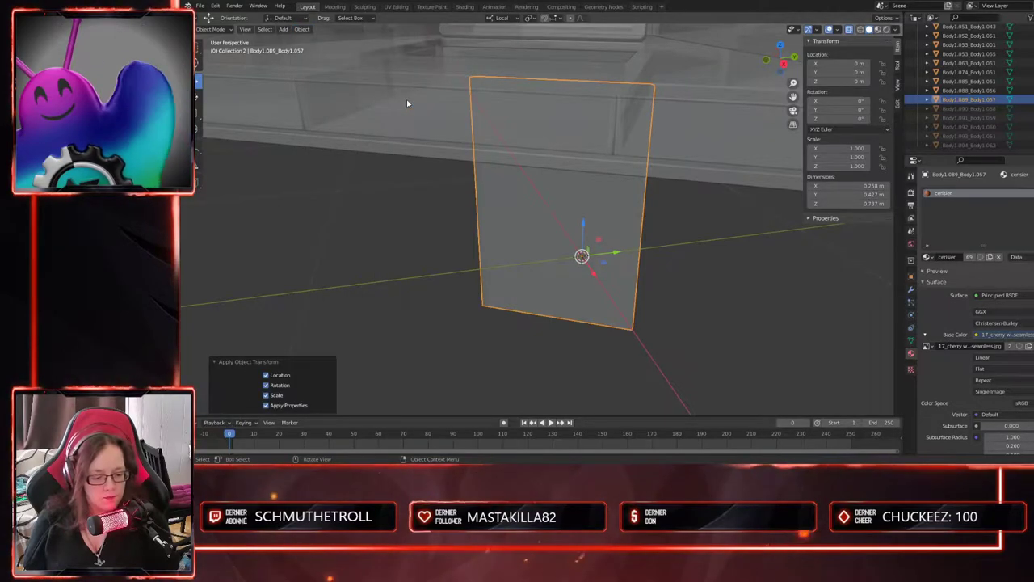
- Duplicate the base panel in place, set the copy's Z rotation to 60°, and check the joint from above
scroll(679, 236, down, 4)
middle_drag(610, 173, 583, 277)
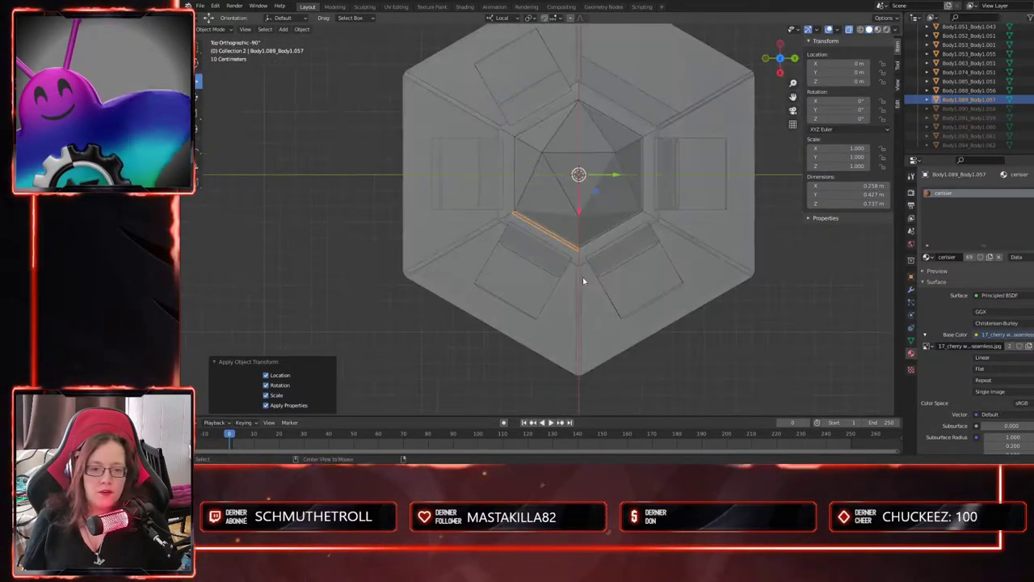
key(shift+d)
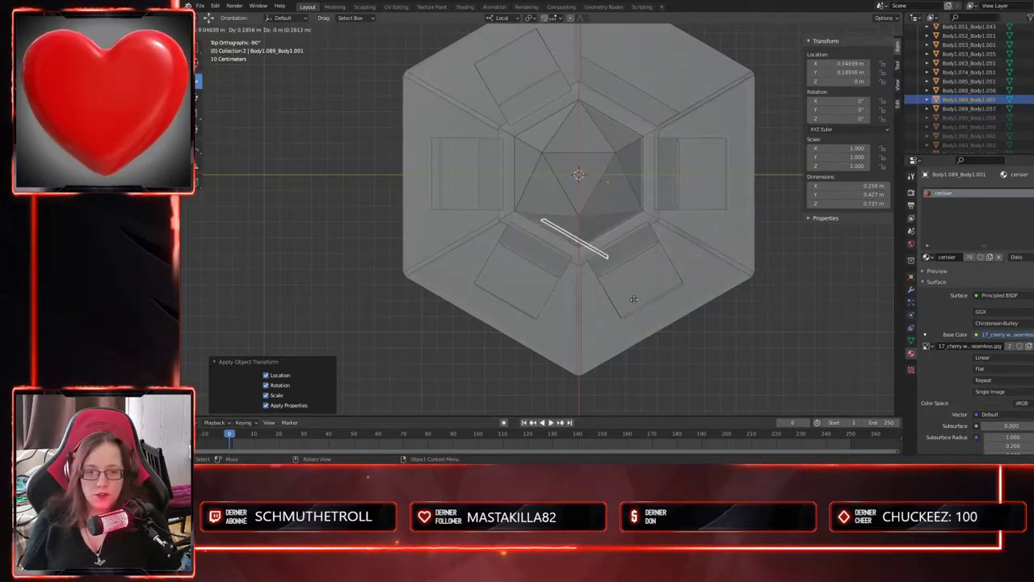
key(Escape)
click(858, 119)
text(60)
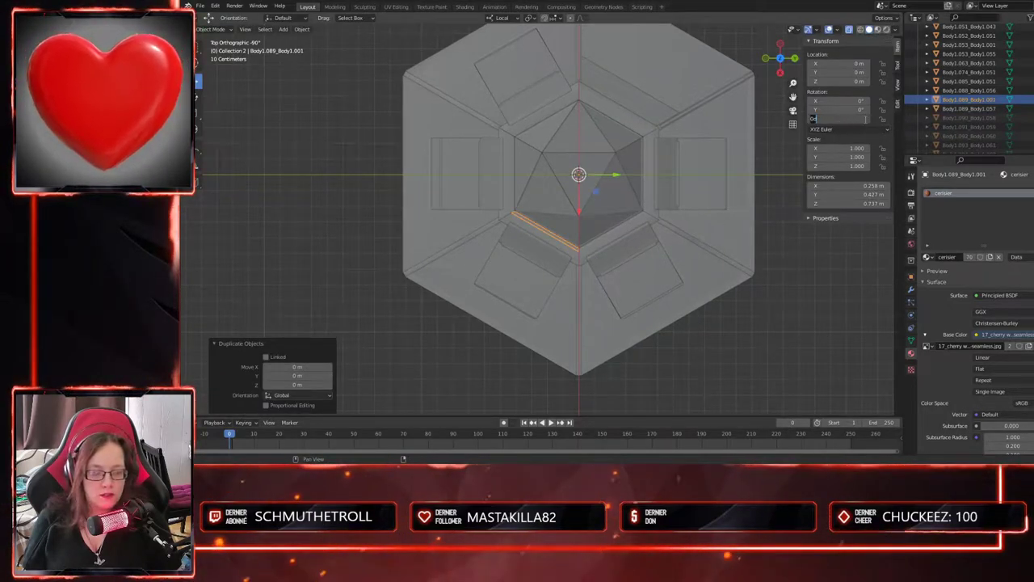
key(Return)
scroll(568, 214, up, 5)
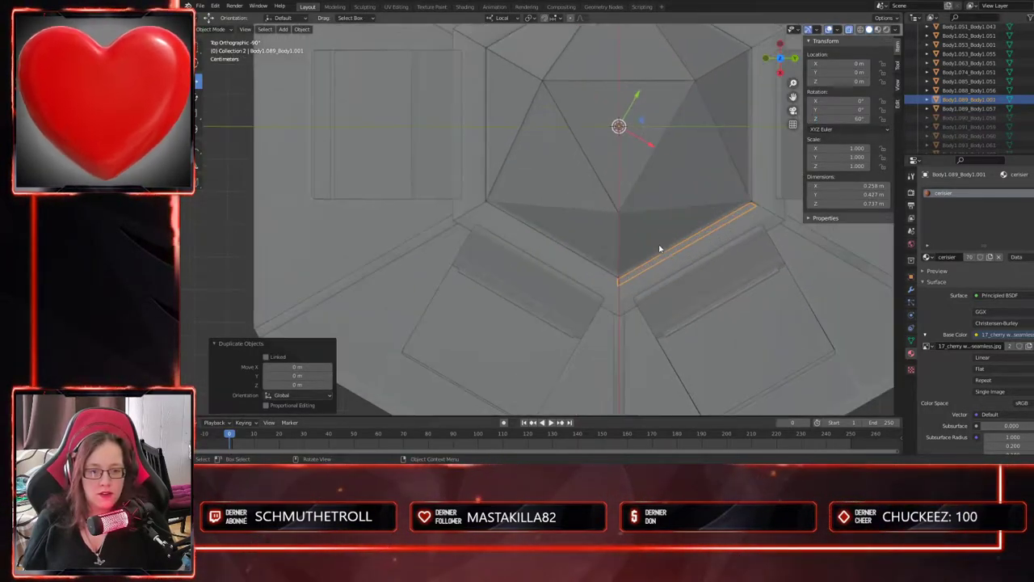
shift+middle_drag(568, 214, 555, 212)
scroll(569, 211, up, 2)
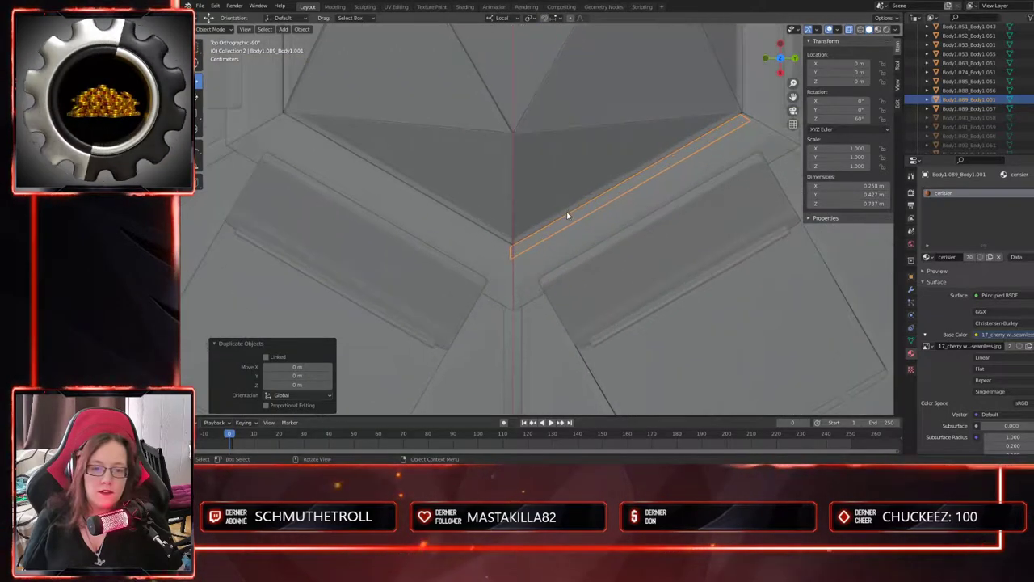
scroll(554, 160, down, 2)
shift+middle_drag(554, 160, 556, 184)
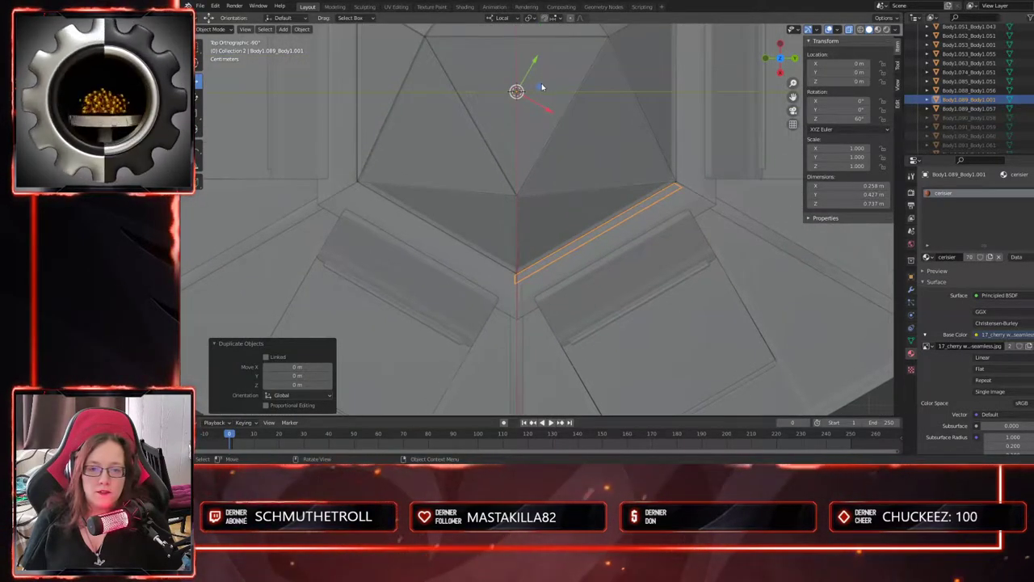
- Use Global orientation to shift the rotated copy about 0.0047 m along Y, towards the original panel's corner joint
click(502, 18)
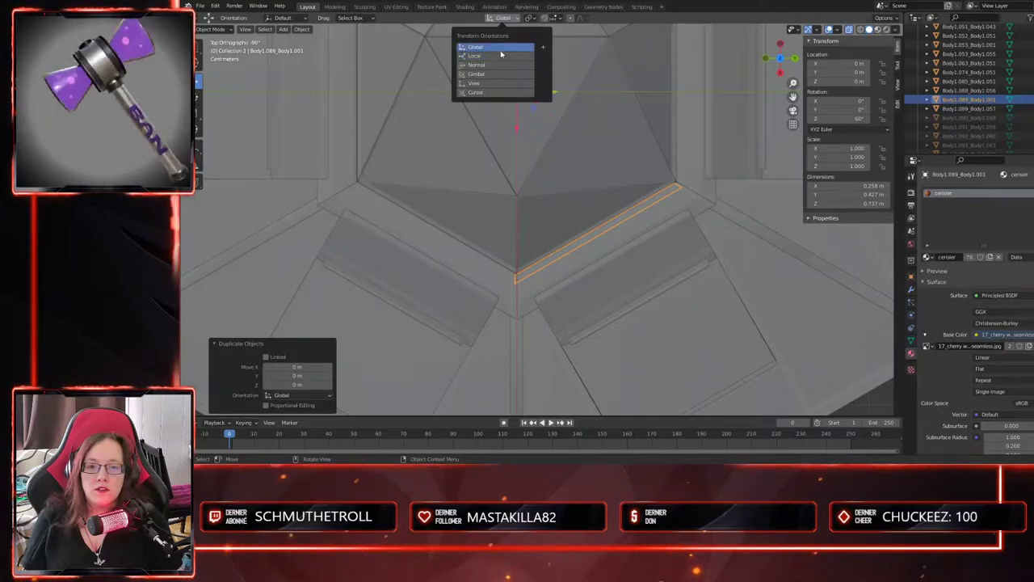
click(496, 50)
drag(553, 94, 556, 91)
scroll(608, 231, up, 3)
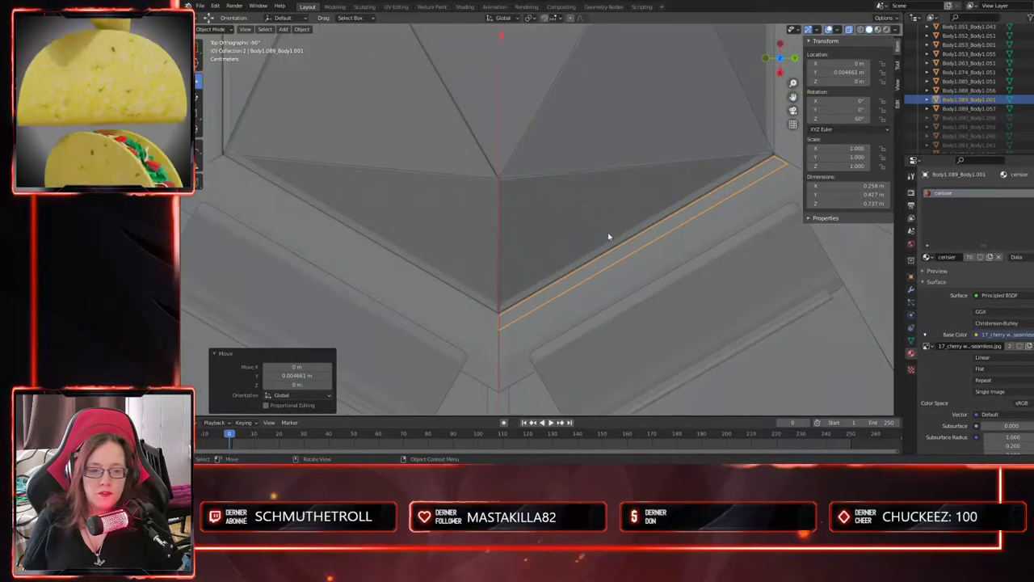
shift+middle_drag(609, 234, 627, 213)
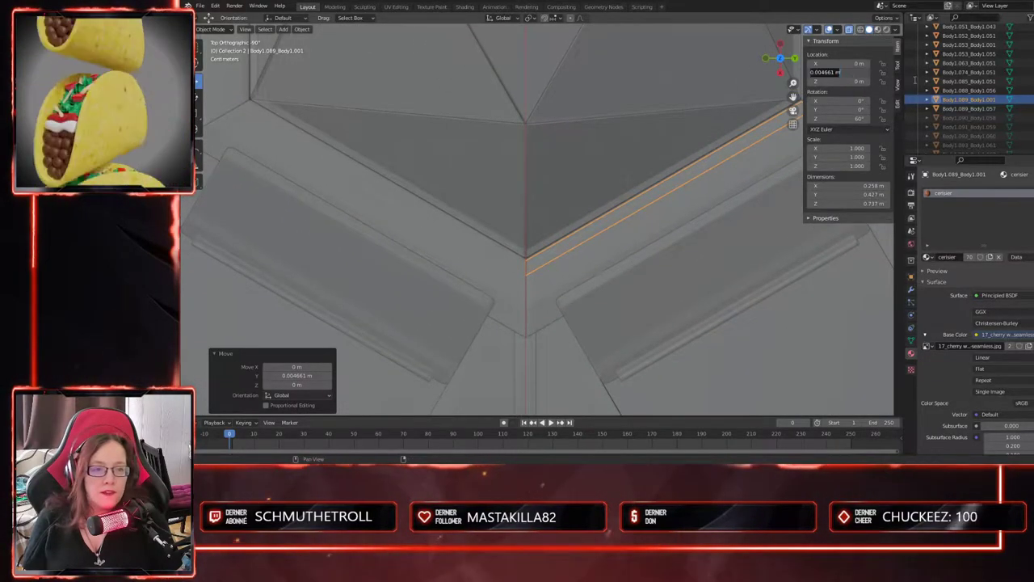
- Try Y locations of 0.004 m and 0.003 m for the rotated copy and settle on 0.005 m
text(0.004)
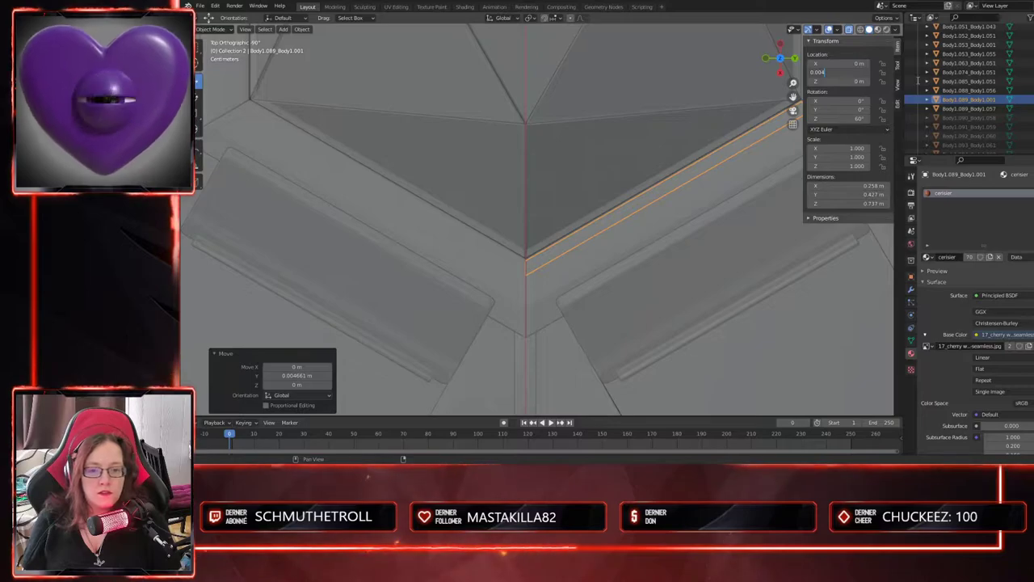
key(Return)
click(859, 74)
text(0.00)
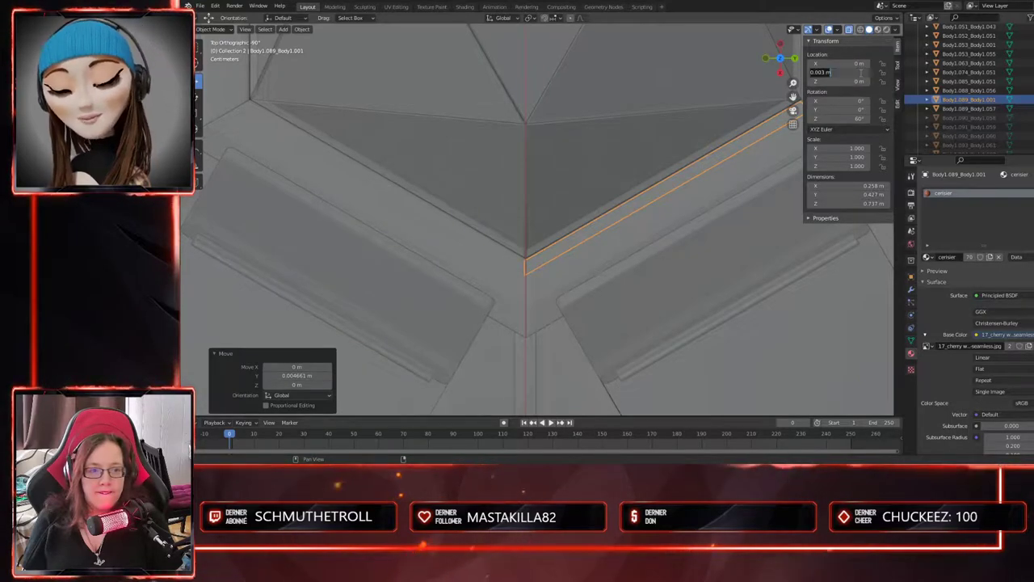
text(0.00)
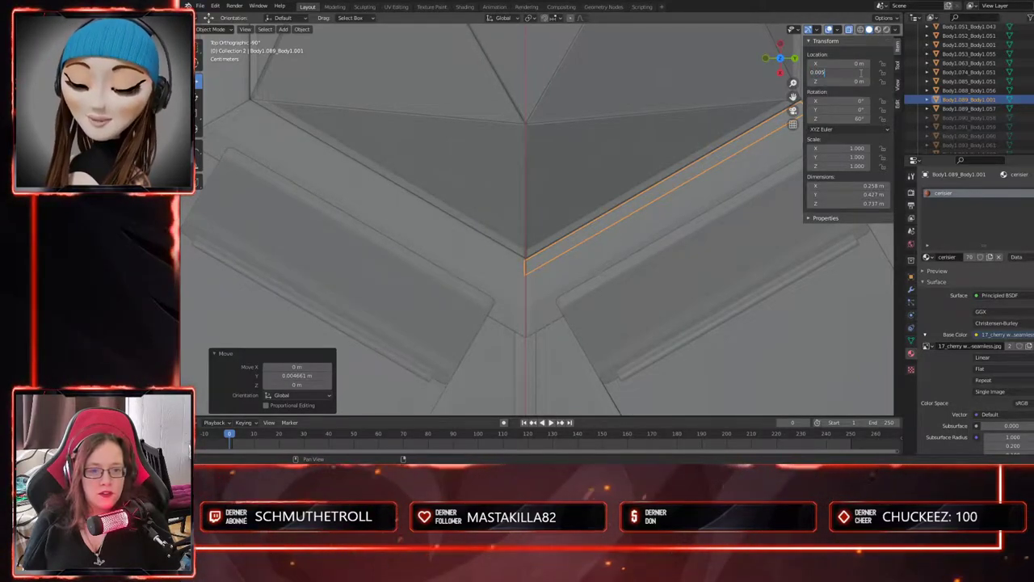
scroll(644, 185, down, 2)
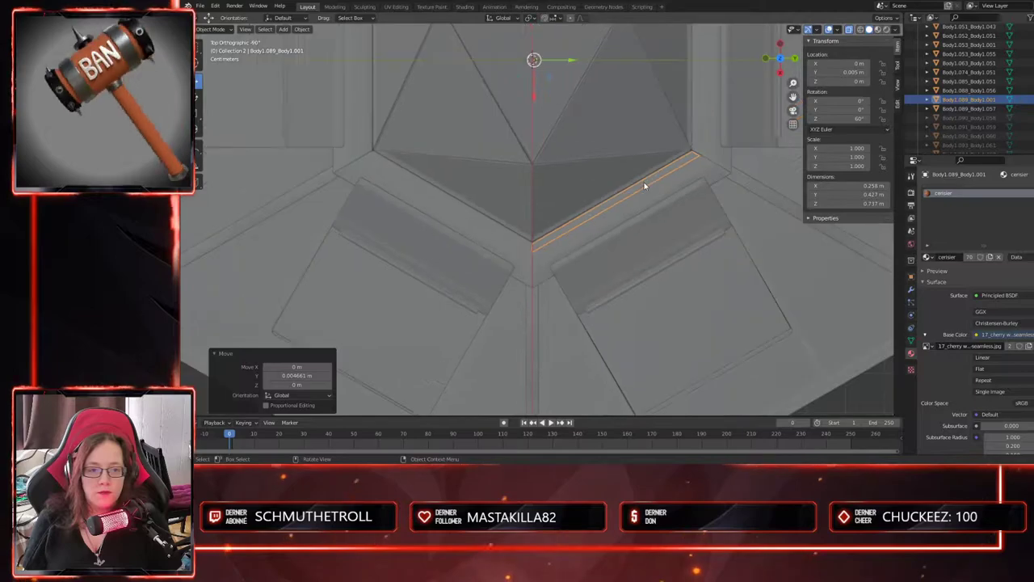
shift+middle_drag(613, 119, 616, 180)
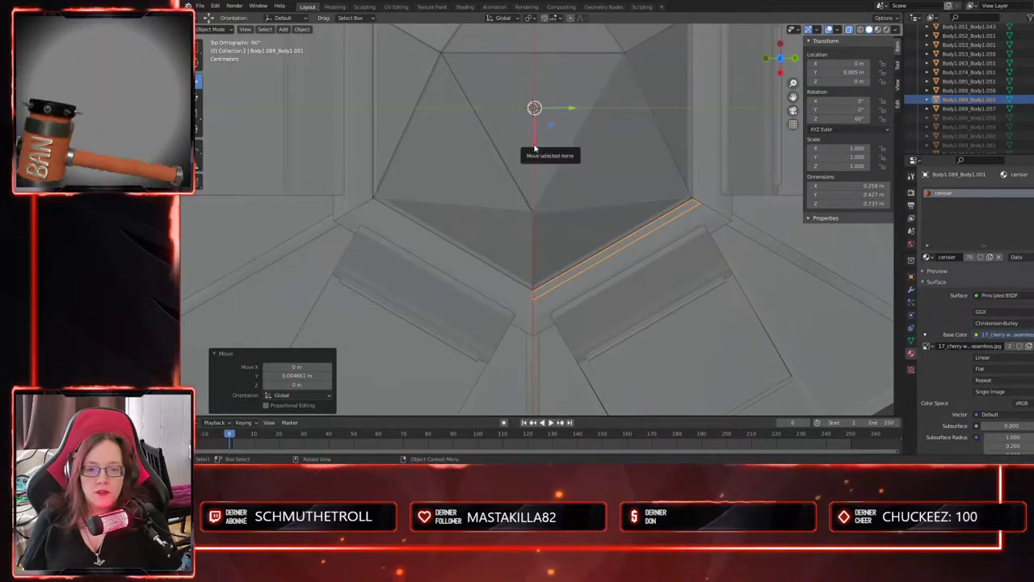
- Shift the rotated copy about -0.0012 m along X, check the corner joint, and delete the copy
drag(534, 148, 533, 152)
middle_drag(533, 152, 727, 336)
click(724, 334)
middle_drag(668, 322, 671, 298)
click(657, 280)
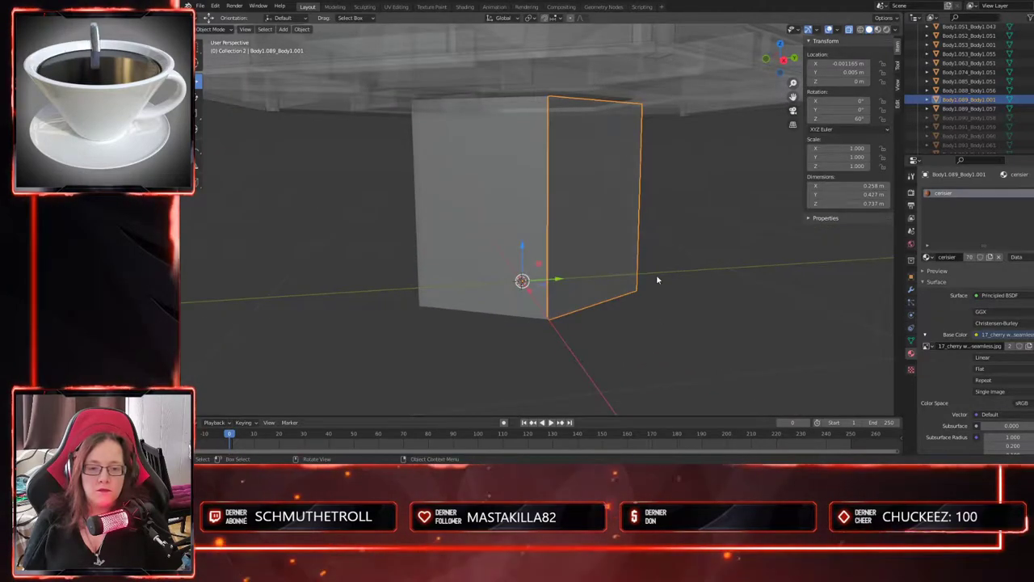
key(Delete)
- Enter Edit Mode on the remaining base panel and select all of its geometry
click(476, 242)
middle_drag(477, 243, 529, 246)
key(Tab)
click(494, 236)
middle_drag(555, 154, 554, 163)
middle_drag(550, 77, 544, 91)
scroll(549, 118, down, 4)
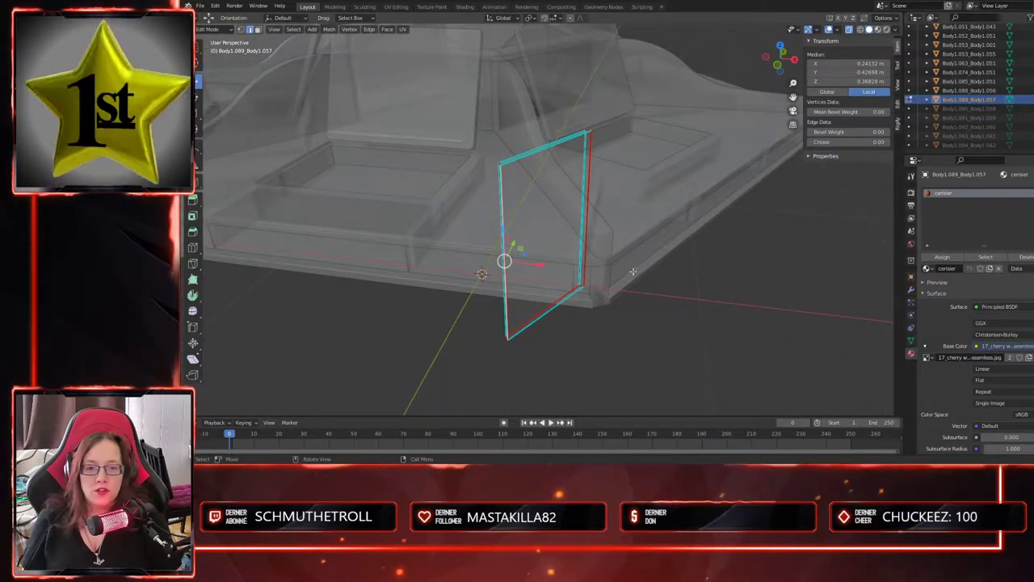
middle_drag(634, 272, 606, 263)
drag(634, 105, 454, 333)
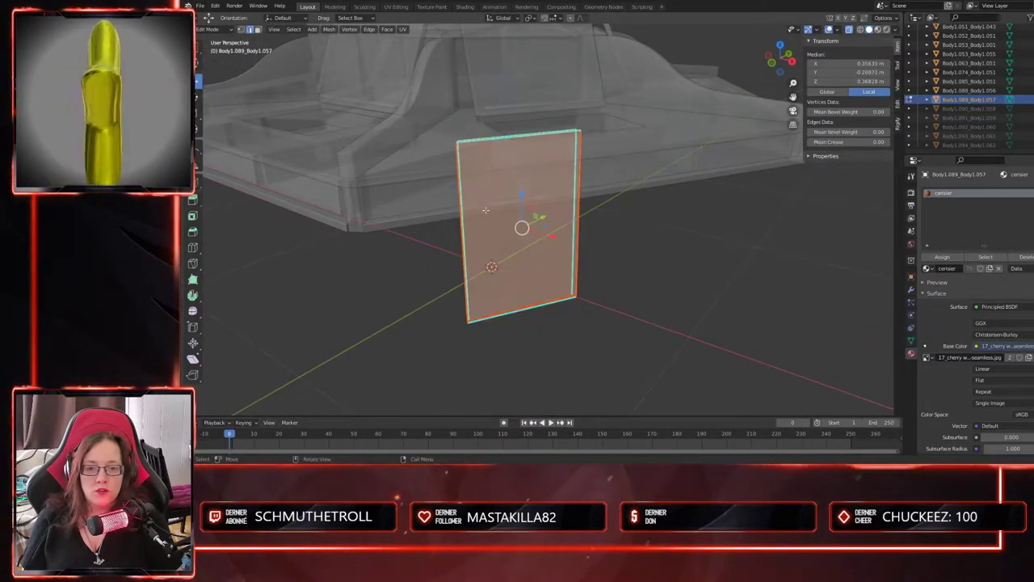
- Bevel all the base panel's edges with a 0.002 m width and 2 segments, and return to Object Mode
click(192, 231)
drag(505, 213, 501, 210)
click(322, 267)
text(0.002)
key(Return)
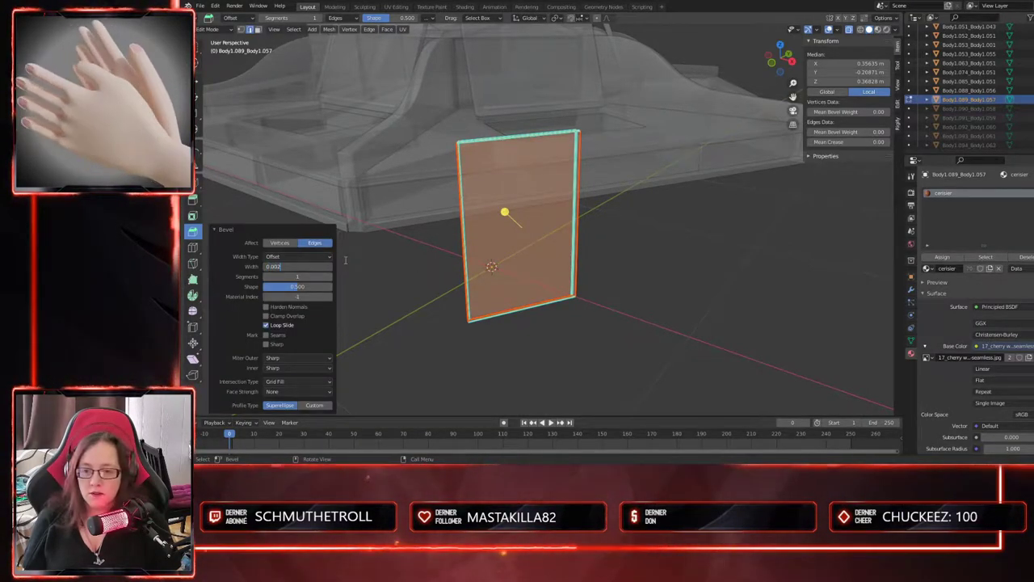
click(328, 276)
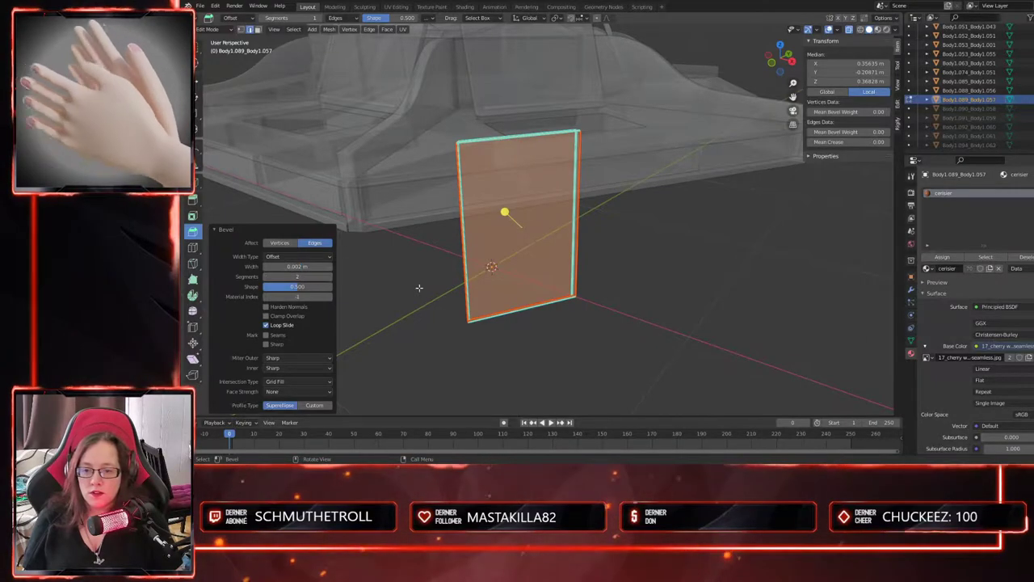
scroll(549, 287, up, 2)
middle_drag(556, 285, 597, 278)
scroll(554, 261, up, 3)
scroll(597, 279, down, 4)
key(Tab)
- Duplicate the bevelled panel at 60° Z rotation and shift the copy about 0.0056 m along global Y
middle_drag(696, 321, 562, 345)
key(KP_Divide)
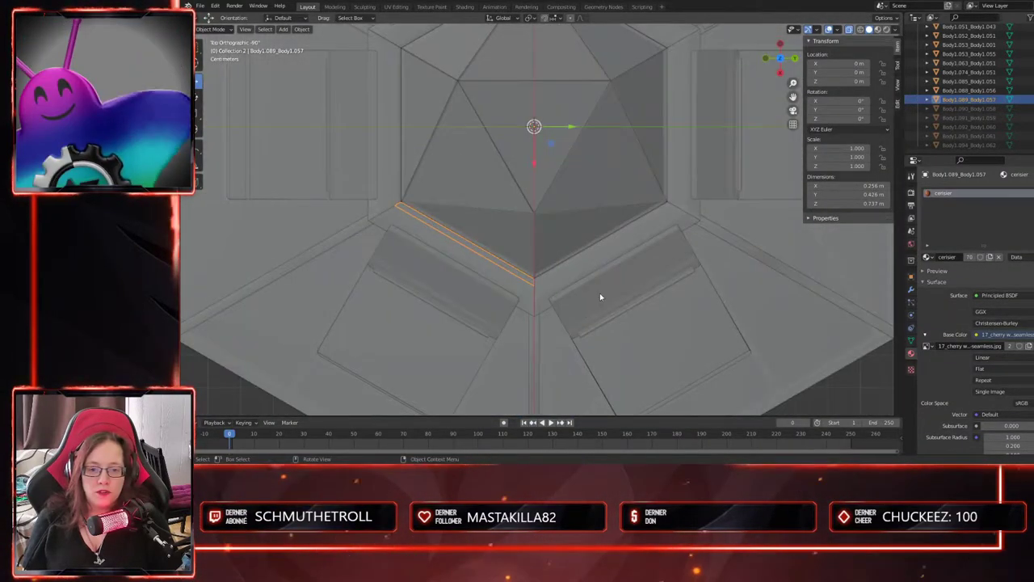
key(shift+d)
key(Escape)
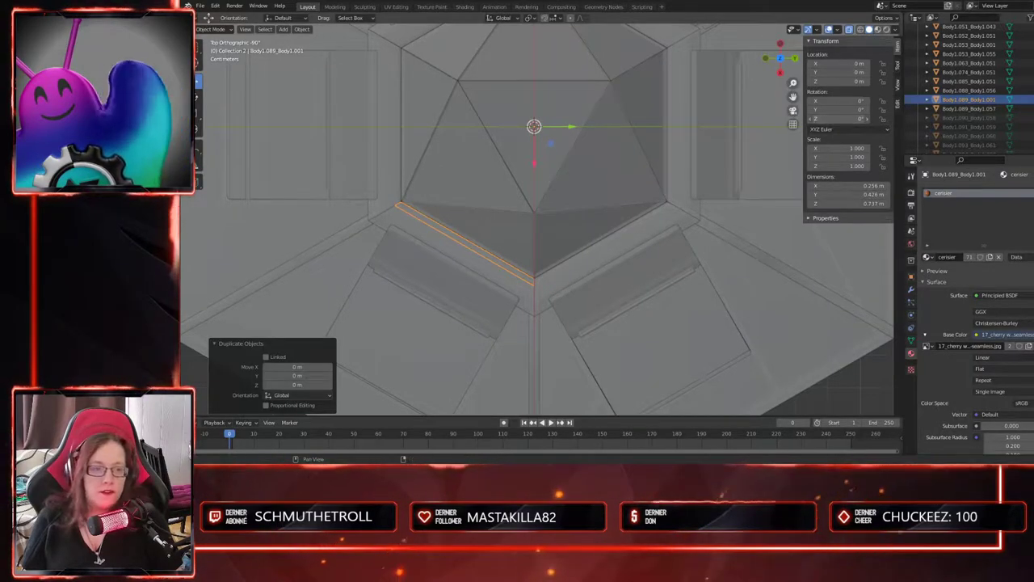
key(Return)
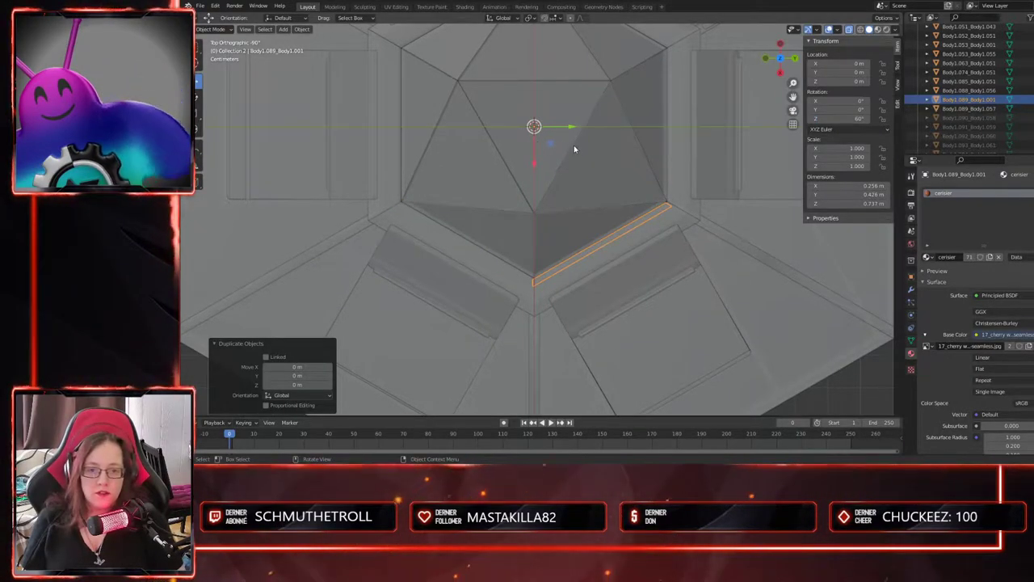
drag(573, 127, 576, 126)
middle_drag(563, 231, 677, 360)
- Duplicate both bevelled base panels in place and rotate the pair of copies 120° about the Z axis
click(496, 275)
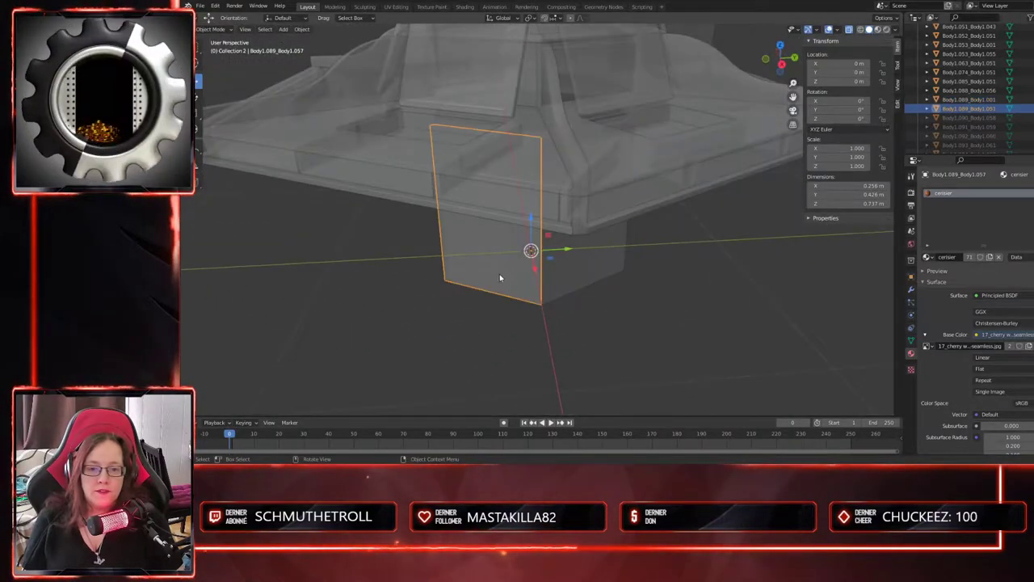
shift+click(601, 264)
middle_drag(643, 224, 633, 317)
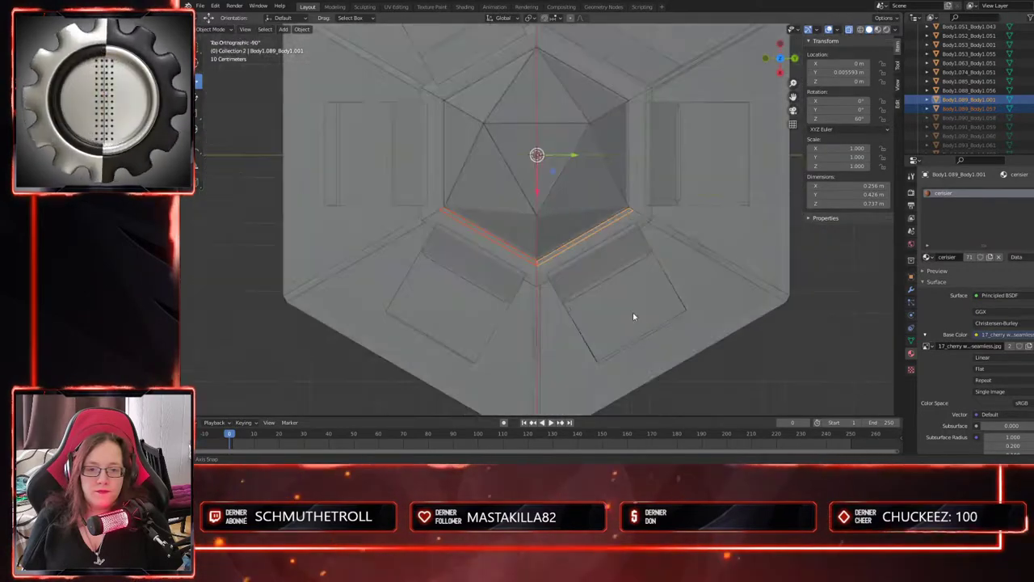
key(shift+d)
key(Escape)
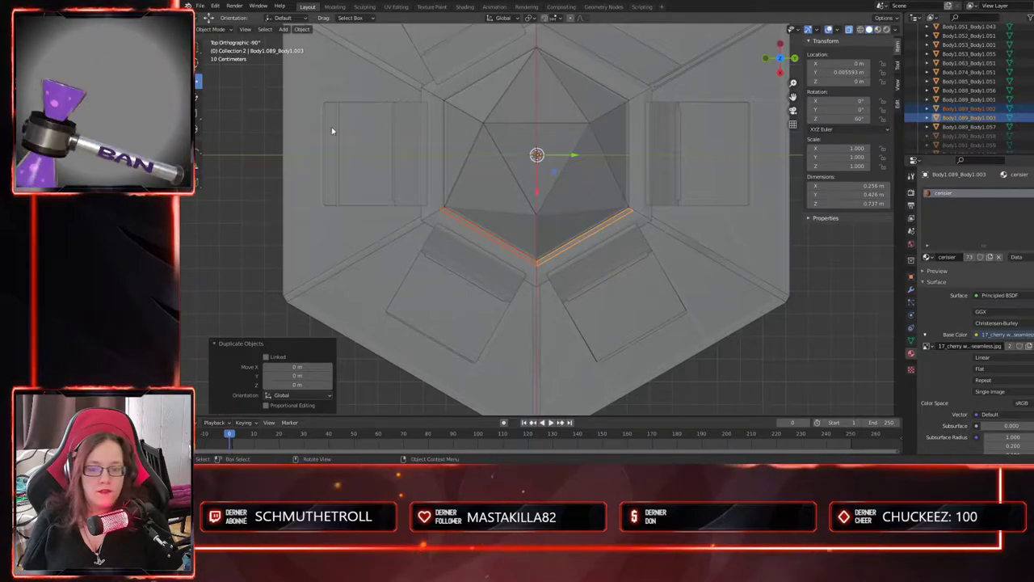
click(199, 96)
drag(524, 190, 669, 132)
middle_drag(724, 305, 653, 243)
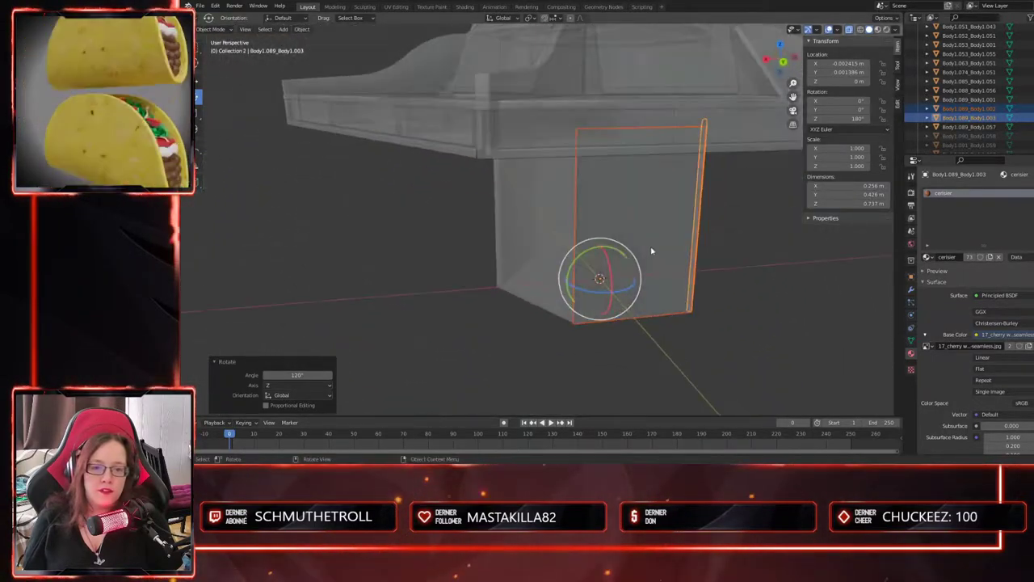
- Set the two copied panels' Z rotations to exactly 120° and 180°
click(652, 244)
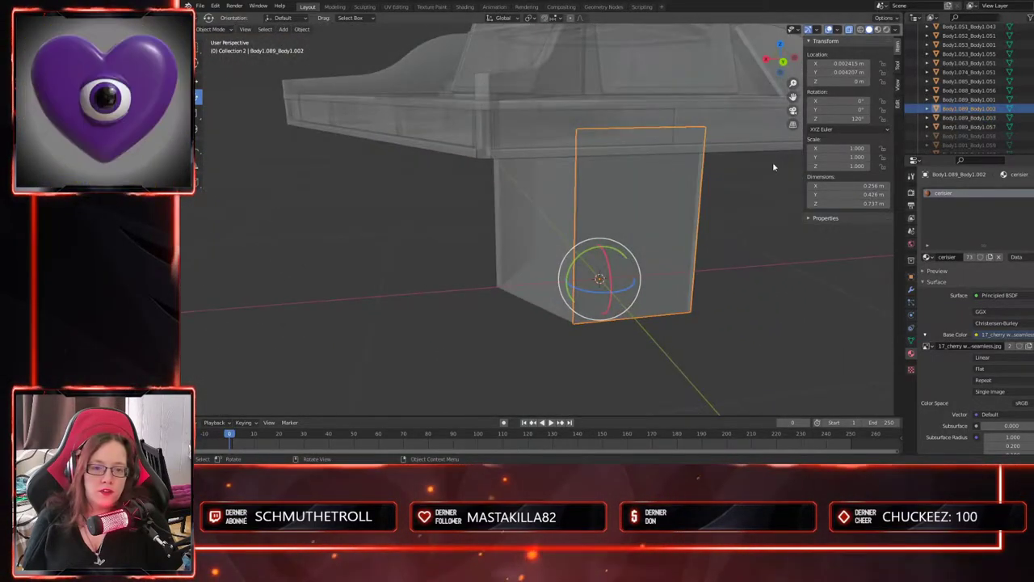
click(852, 123)
text(120)
key(Return)
middle_drag(751, 283, 668, 259)
click(667, 260)
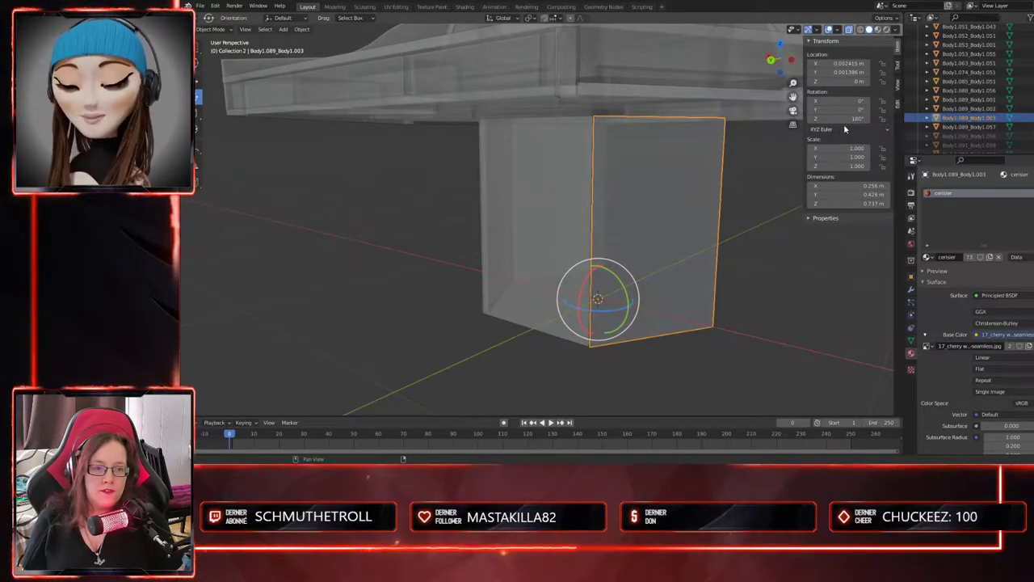
key(Return)
- Select both copied panels and shift them about -0.0117 m along global X to meet the adjoining panel
middle_drag(670, 271, 638, 259)
scroll(681, 261, up, 3)
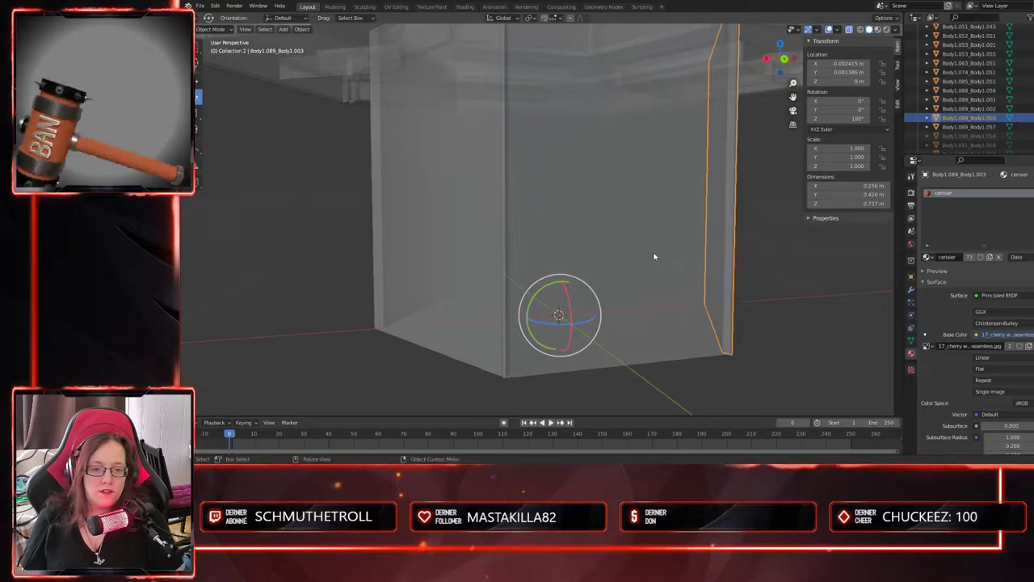
shift+click(658, 259)
middle_drag(681, 286, 671, 346)
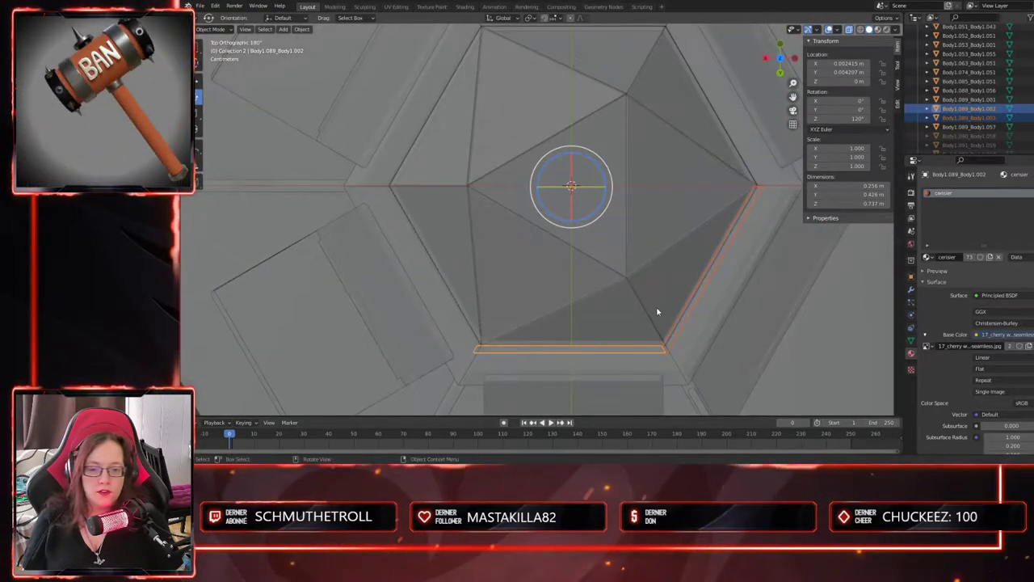
scroll(513, 226, down, 1)
click(194, 80)
scroll(622, 274, up, 2)
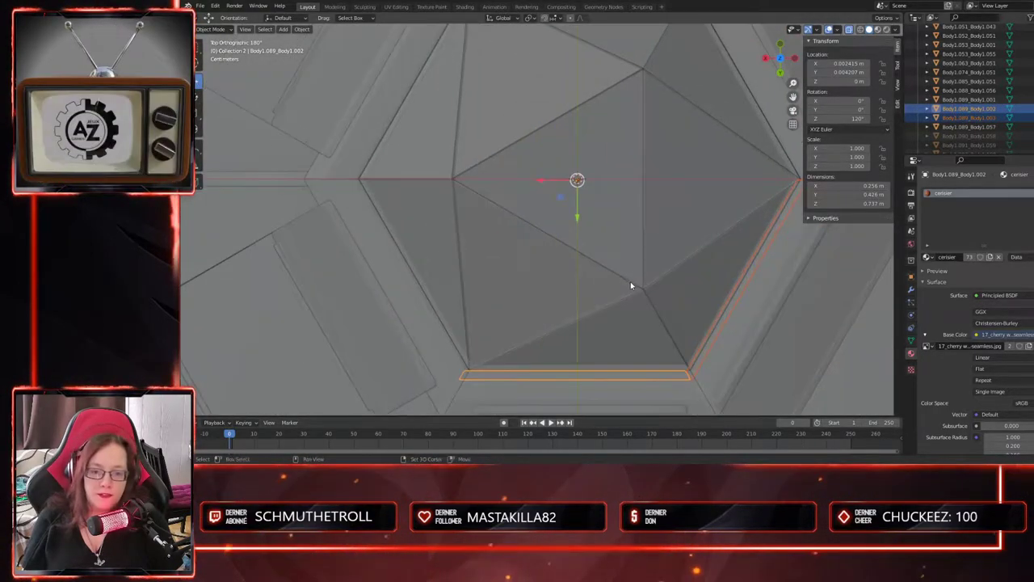
shift+middle_drag(632, 284, 566, 244)
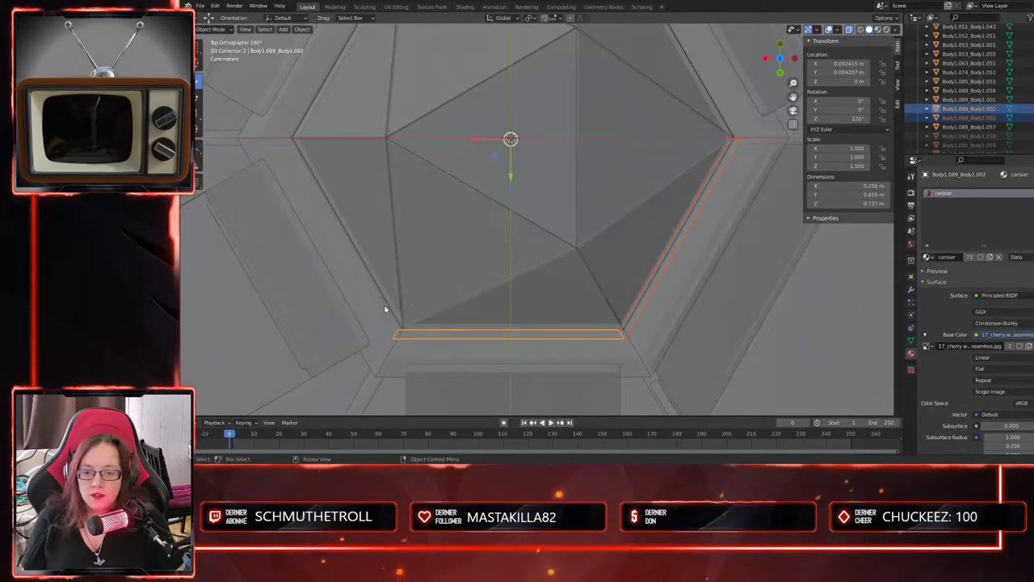
drag(475, 138, 482, 138)
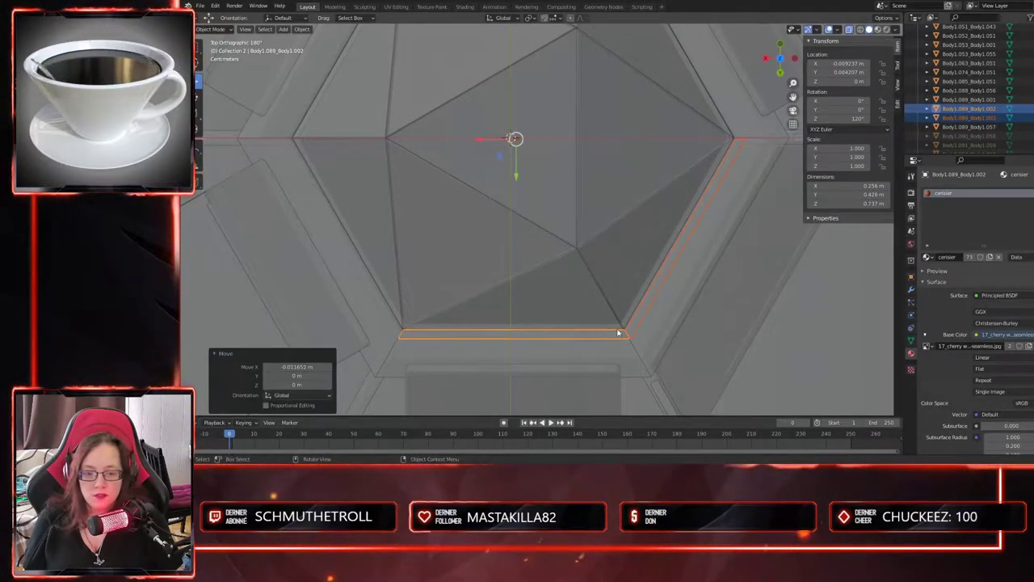
- Duplicate the selected pair of base panels in place and rotate the copies 120° about the Z axis
scroll(618, 335, down, 4)
middle_drag(603, 300, 639, 307)
key(KP_7)
key(shift+d)
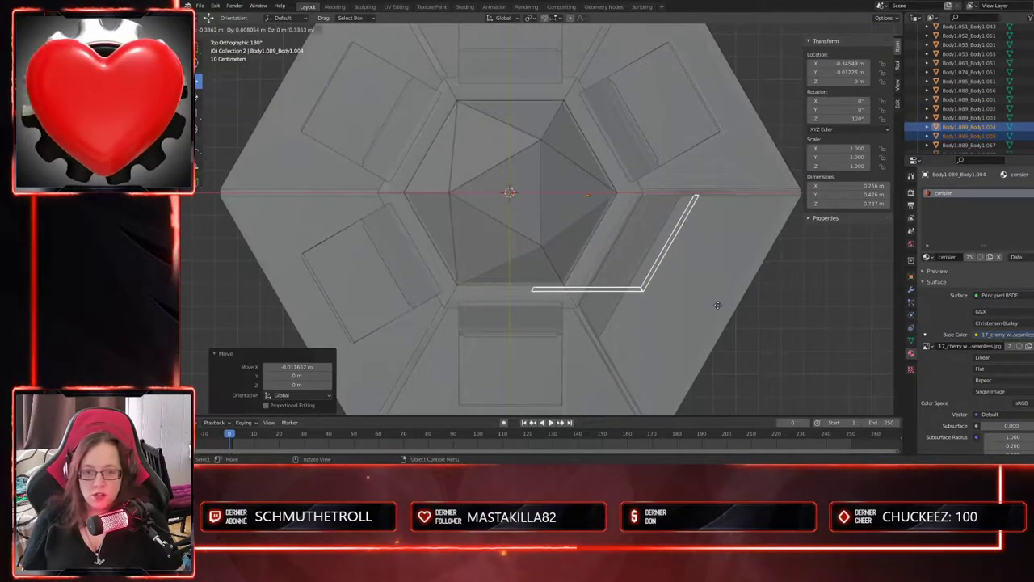
right_click(717, 304)
click(199, 97)
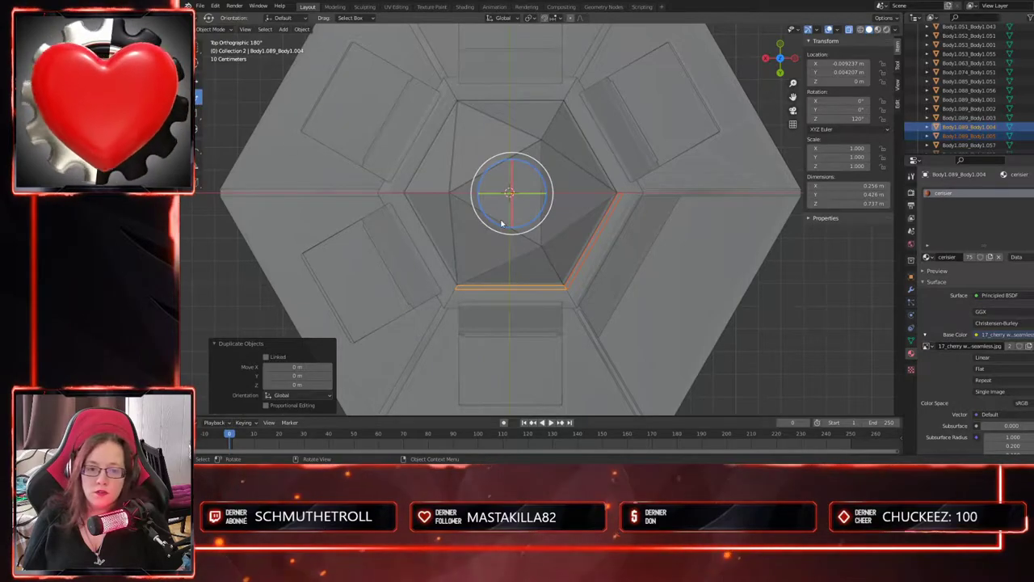
drag(501, 223, 623, 171)
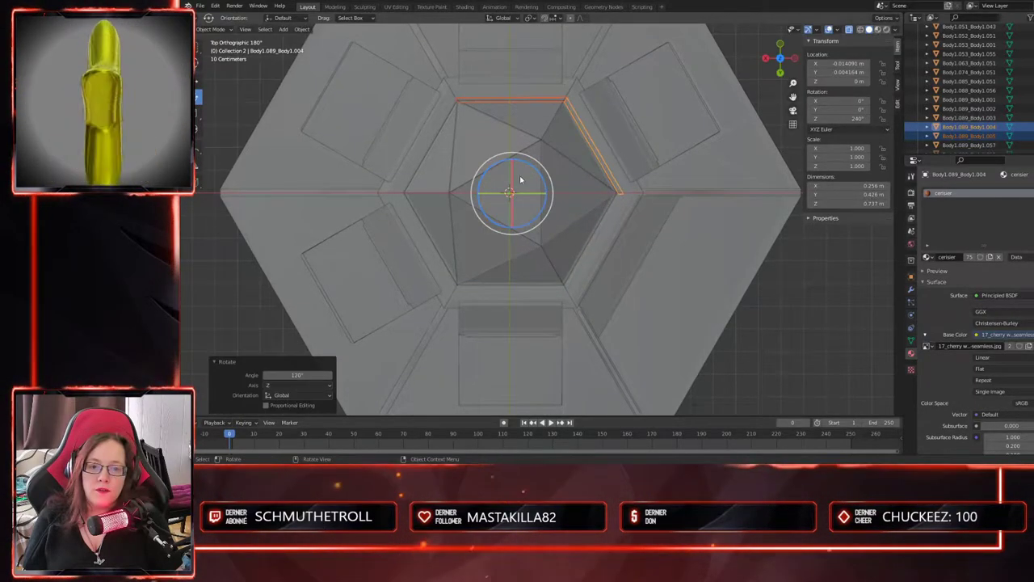
- Set the Z rotations of the two newly copied panels to exactly 240° and 300°
middle_drag(584, 120, 630, 302)
click(856, 118)
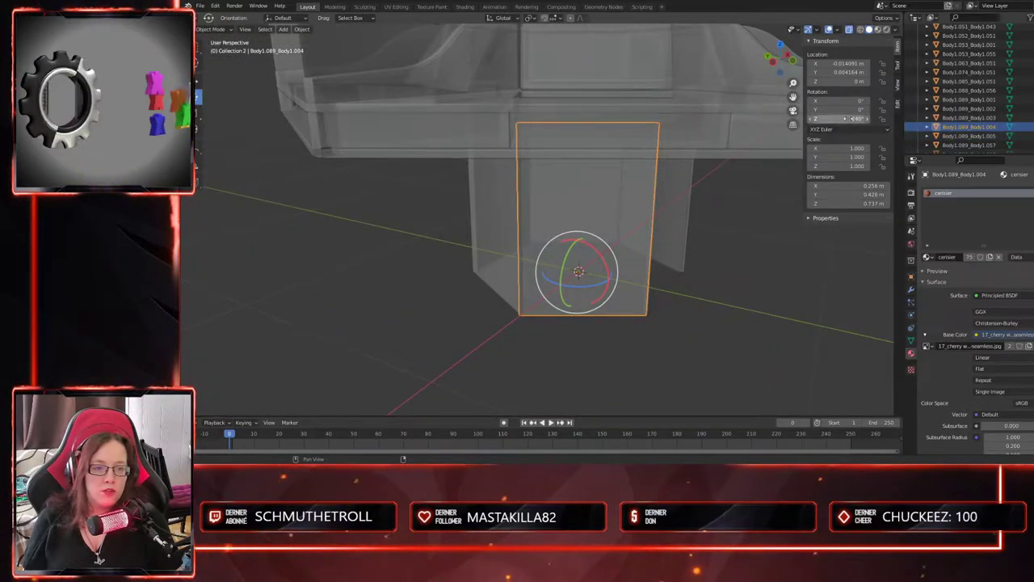
key(Return)
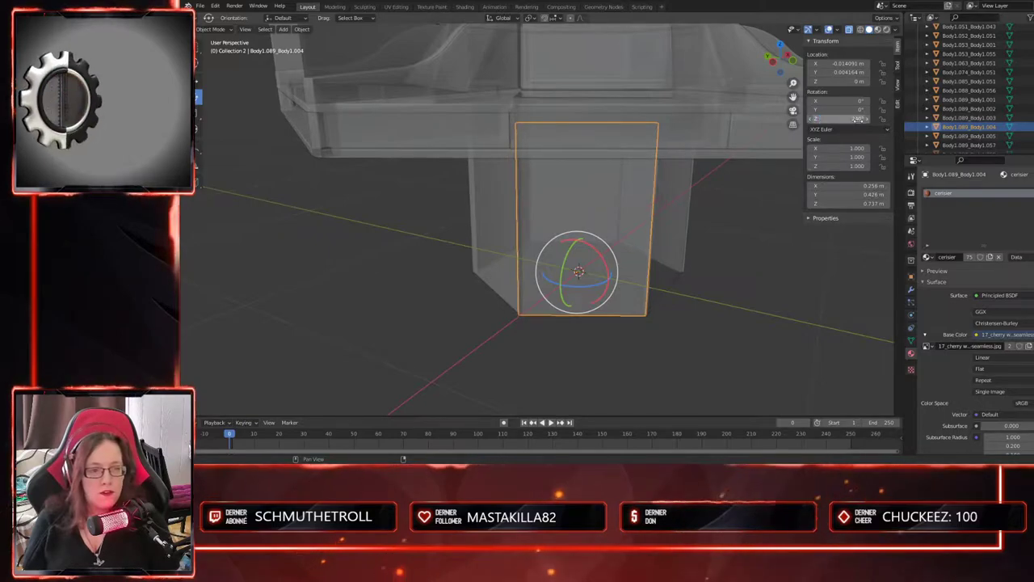
middle_drag(700, 355, 646, 293)
click(646, 293)
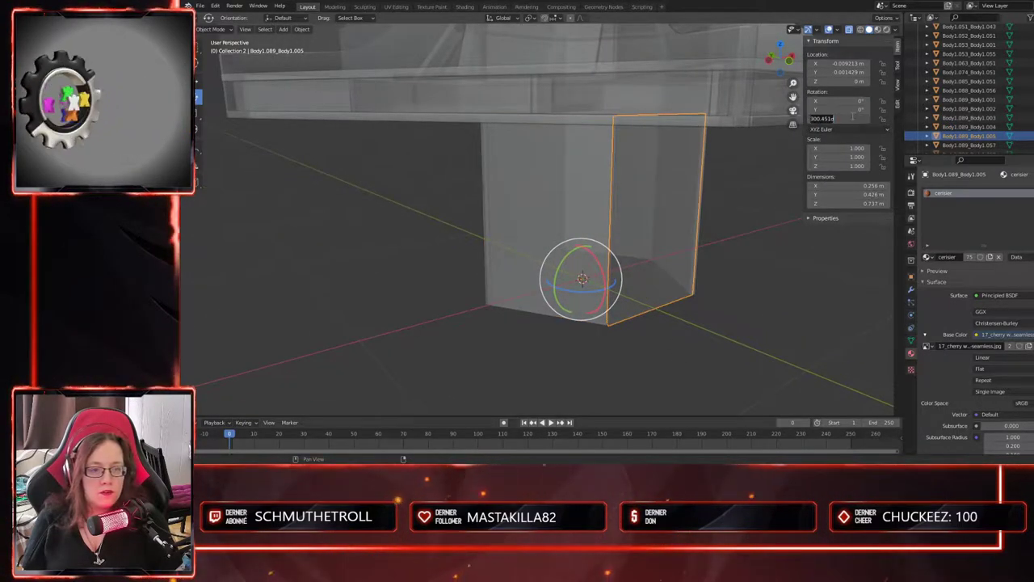
key(Return)
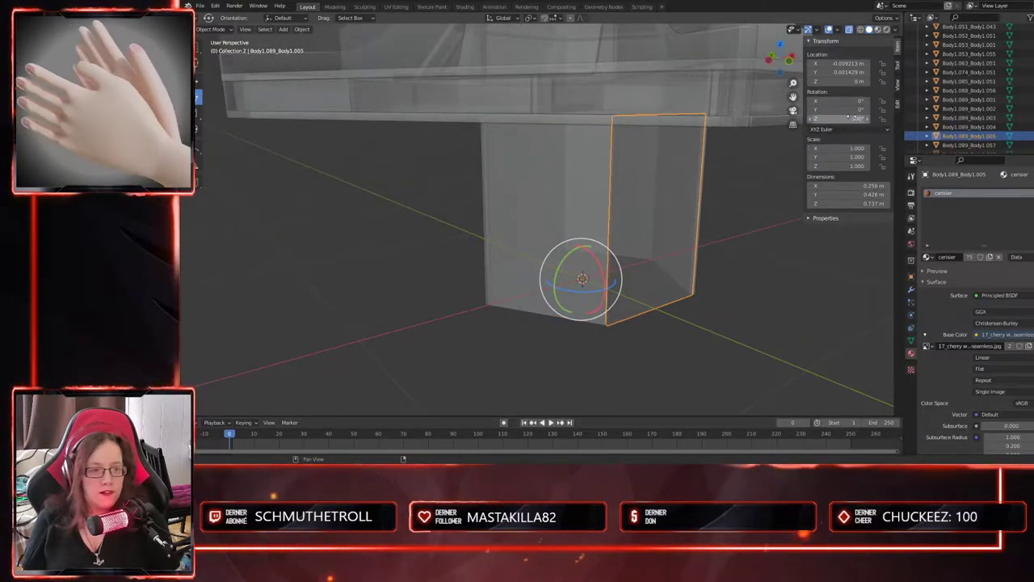
- Select both new panels and shift them about -0.0093 m along global Y, plus slightly along global X, to meet their neighbours
middle_drag(623, 309, 664, 348)
click(620, 306)
shift+click(655, 299)
shift+middle_drag(685, 309, 618, 290)
scroll(629, 290, up, 3)
click(195, 81)
drag(433, 156, 437, 153)
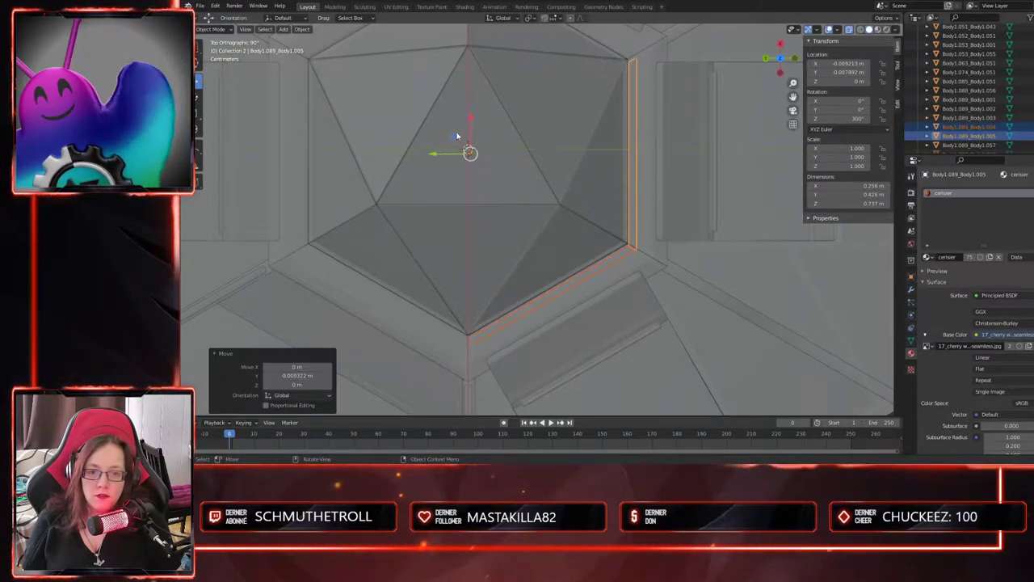
drag(472, 119, 471, 113)
- Select the previous pair of panels, rotated 120° and 180°, and shift it about 0.0019 m along global X
middle_drag(614, 295, 658, 215)
click(461, 374)
shift+click(463, 346)
scroll(538, 262, up, 1)
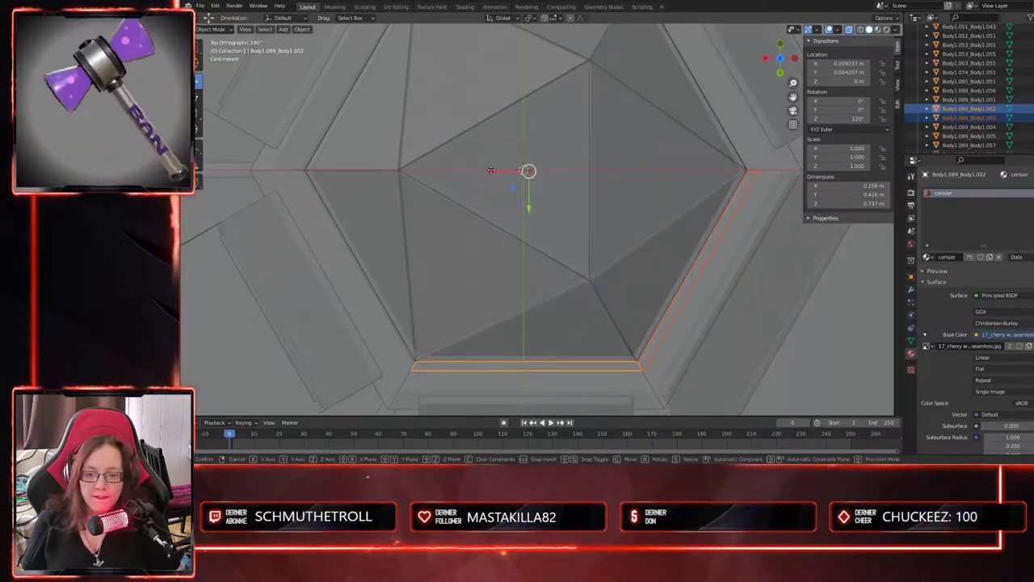
drag(495, 172, 490, 170)
- Select all six base panels and open their meshes together for editing in the UV Editing workspace
middle_drag(545, 316, 603, 353)
drag(363, 380, 699, 167)
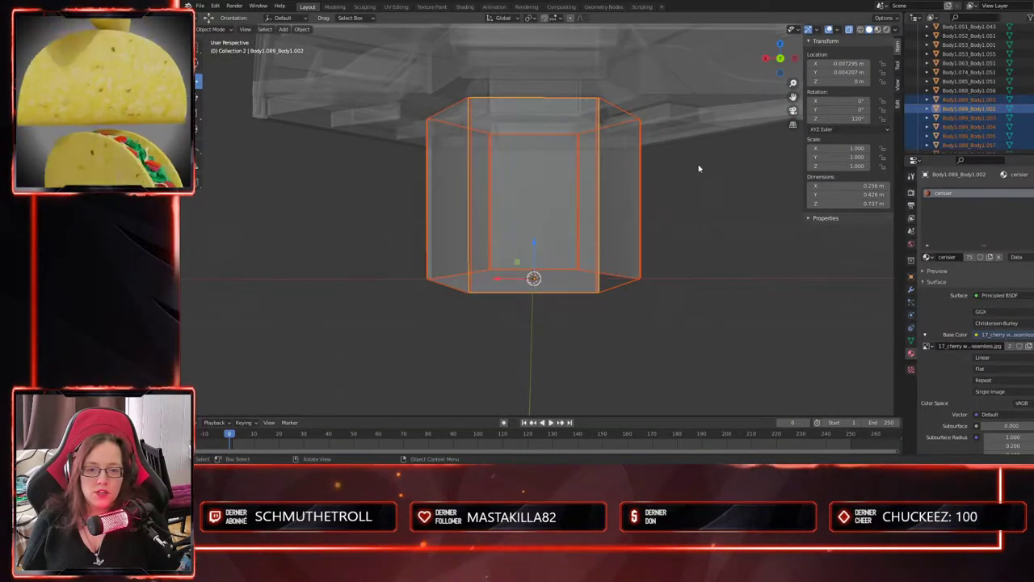
scroll(583, 235, down, 2)
middle_drag(573, 286, 572, 282)
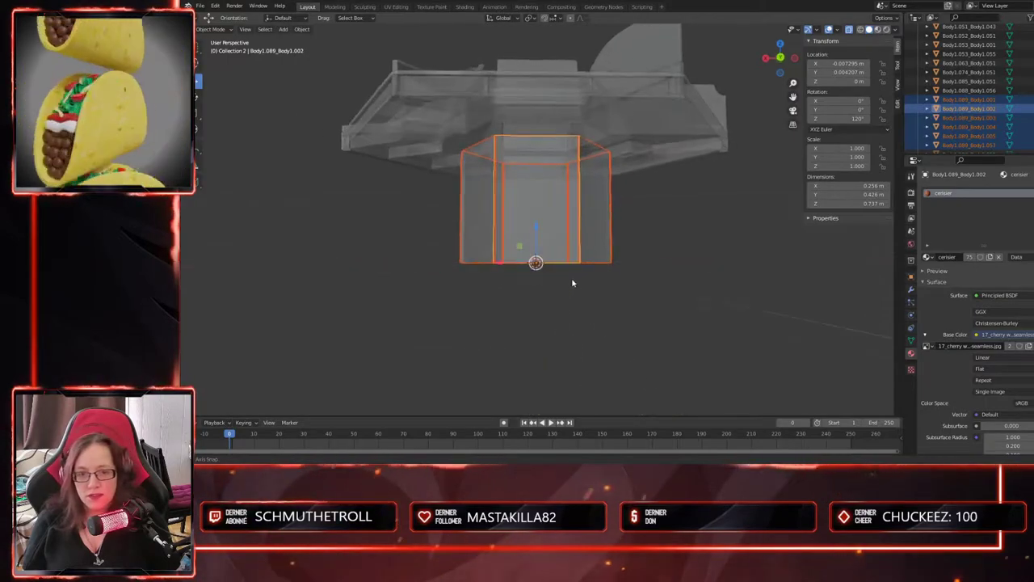
key(ctrl+KP_1)
drag(420, 303, 688, 155)
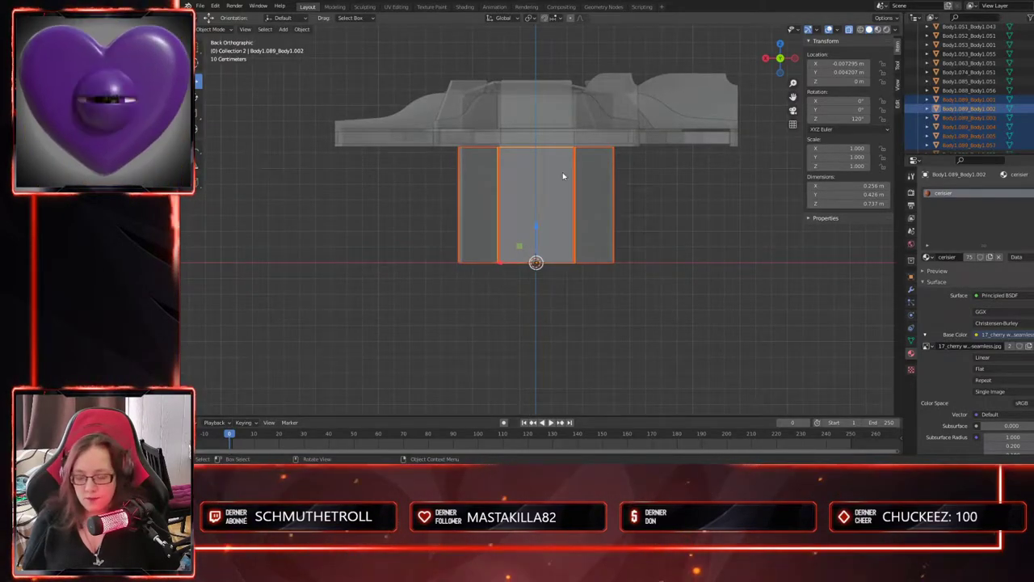
key(Tab)
click(396, 7)
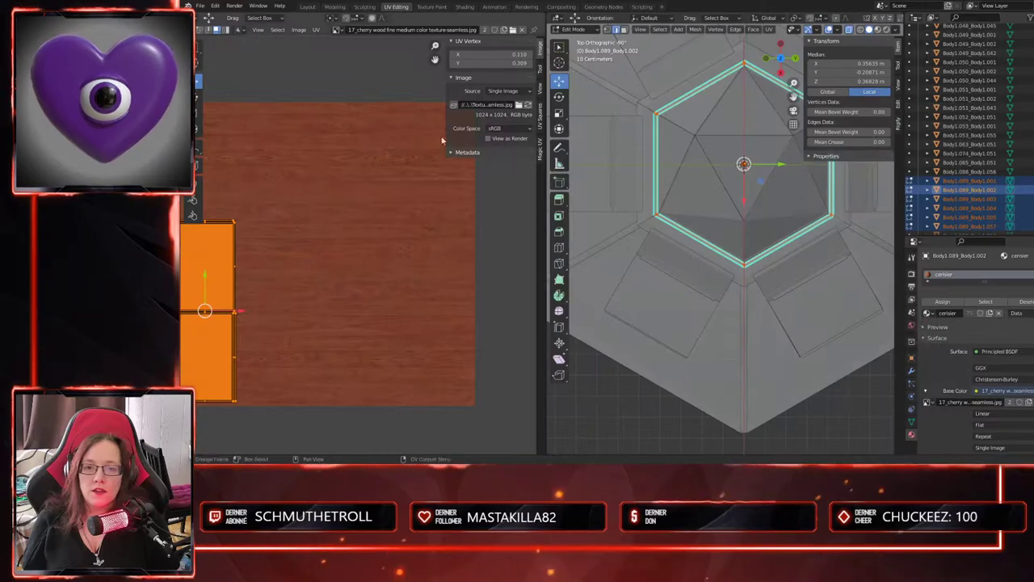
- Move one panel's linked UV islands off the overlapping stack to a free column directly beside it
middle_drag(656, 315, 693, 214)
middle_drag(371, 316, 433, 292)
scroll(434, 291, up, 3)
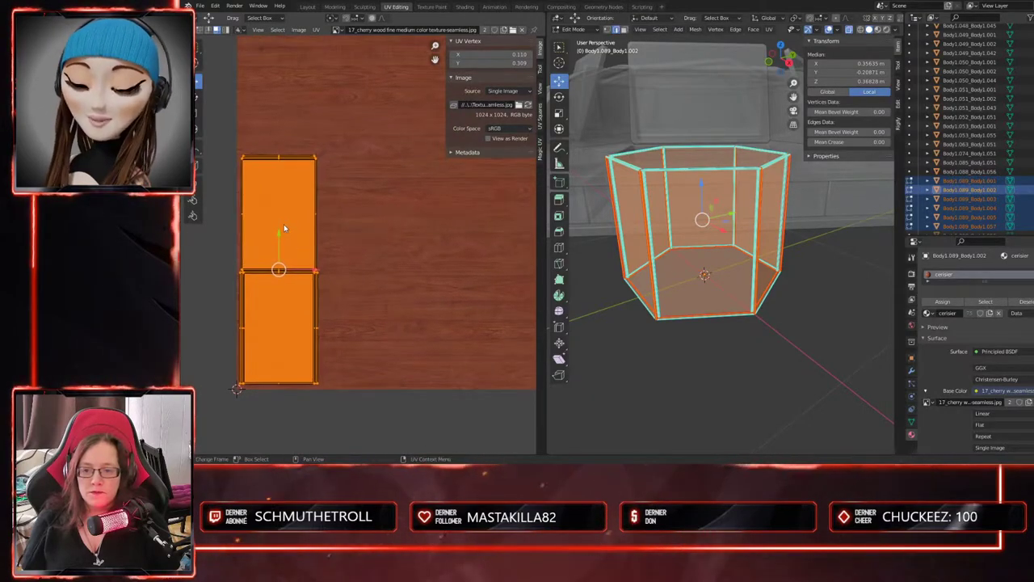
key(l)
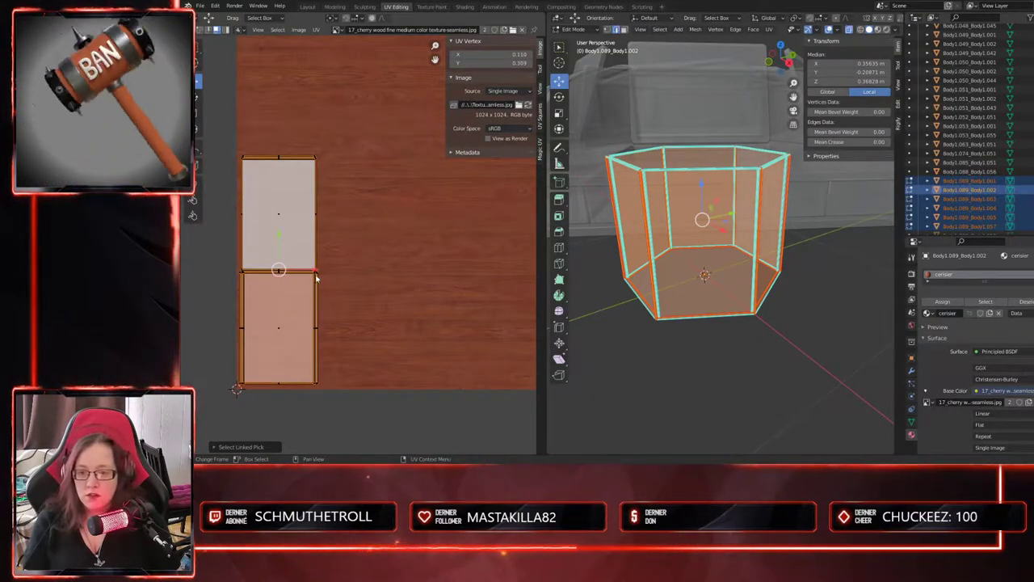
key(g)
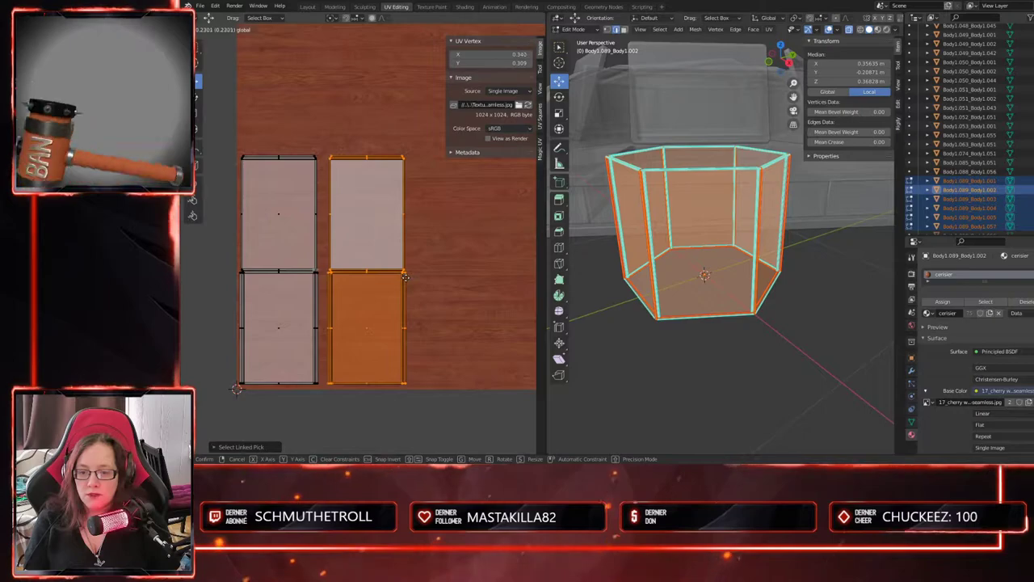
click(400, 277)
- Move two more panels' UV islands off the stack so the cherry texture holds a row of four separate columns
click(316, 238)
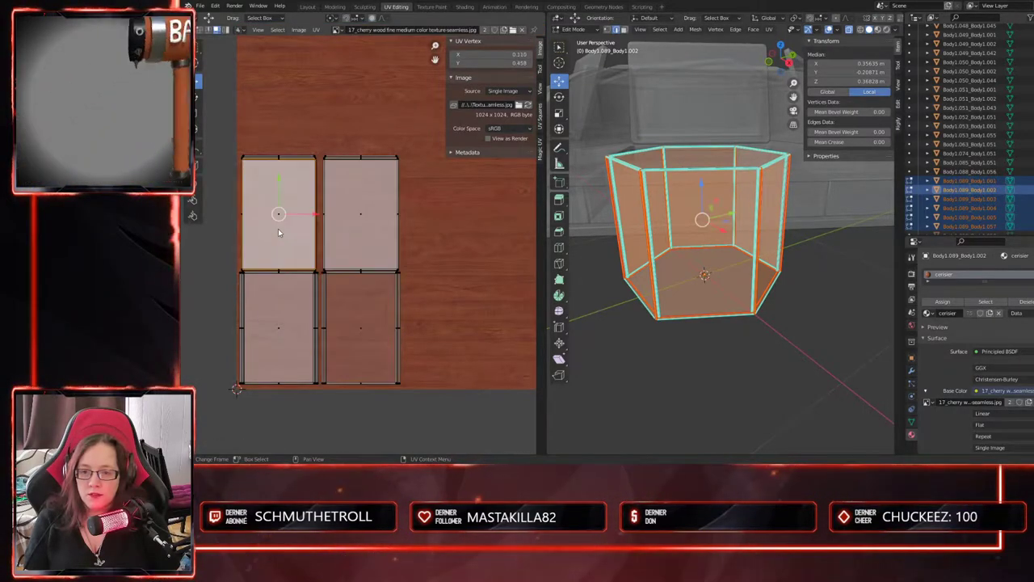
key(l)
key(g)
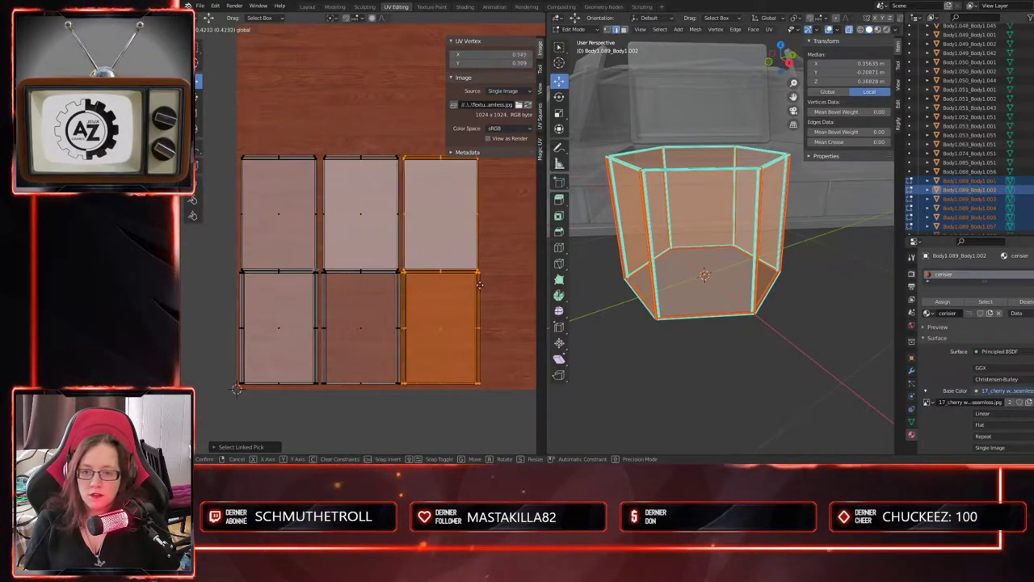
click(480, 284)
click(296, 245)
key(l)
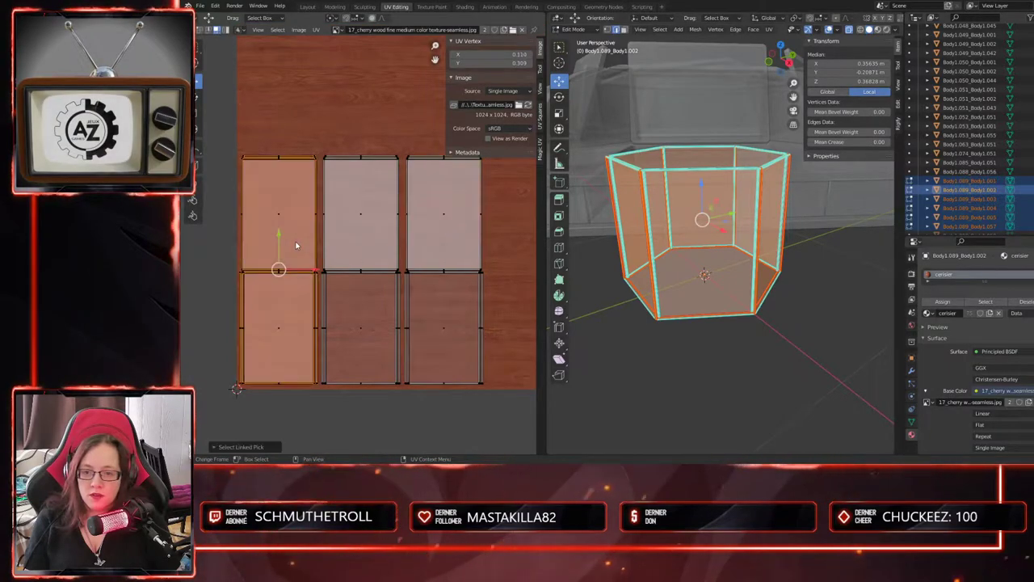
scroll(436, 332, down, 1)
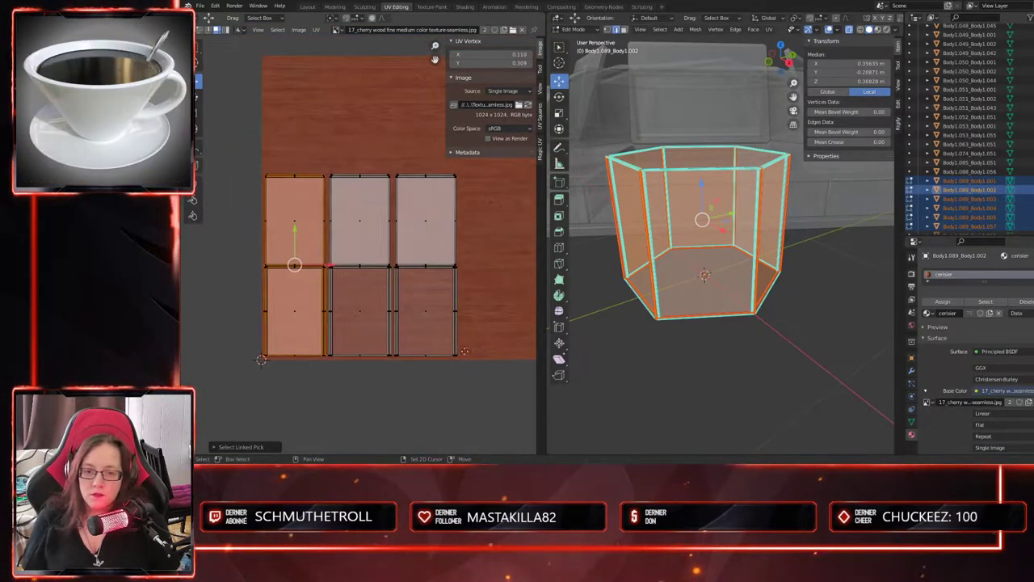
middle_drag(470, 346, 412, 348)
drag(273, 262, 472, 261)
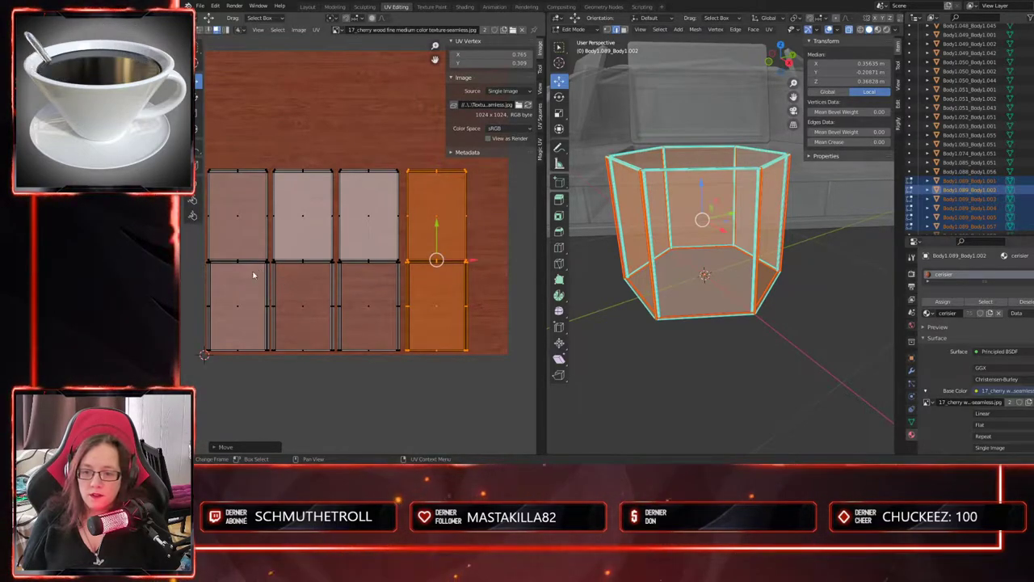
- Move the UV islands of two further stacked panels side by side above the row of four
click(250, 279)
key(g)
key(y)
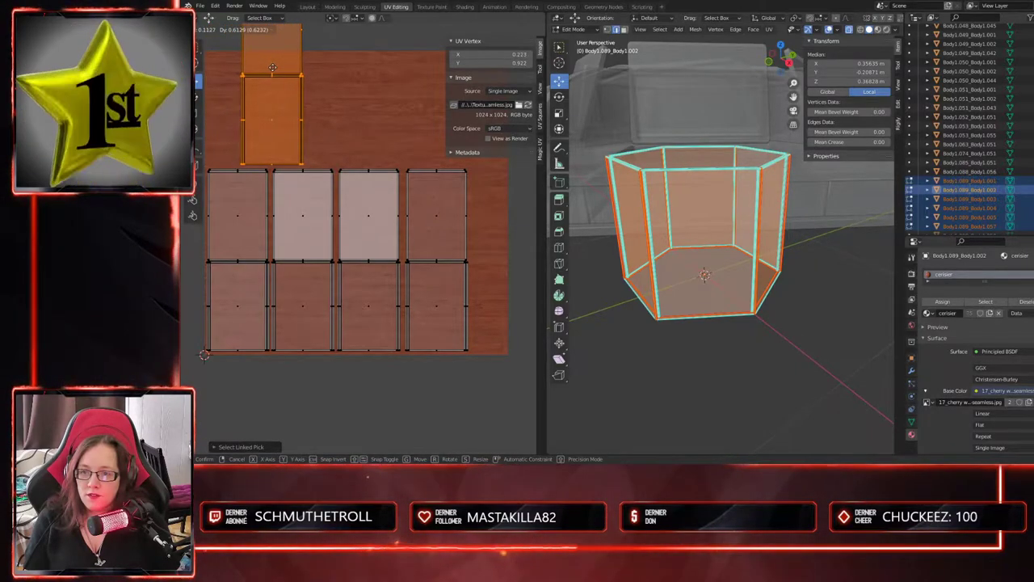
click(268, 68)
click(237, 259)
key(l)
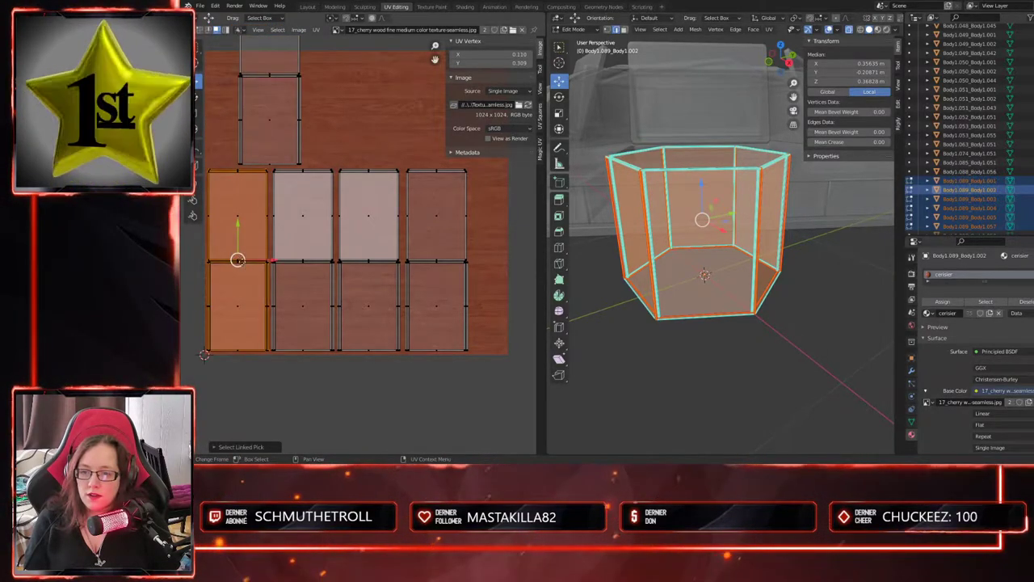
key(g)
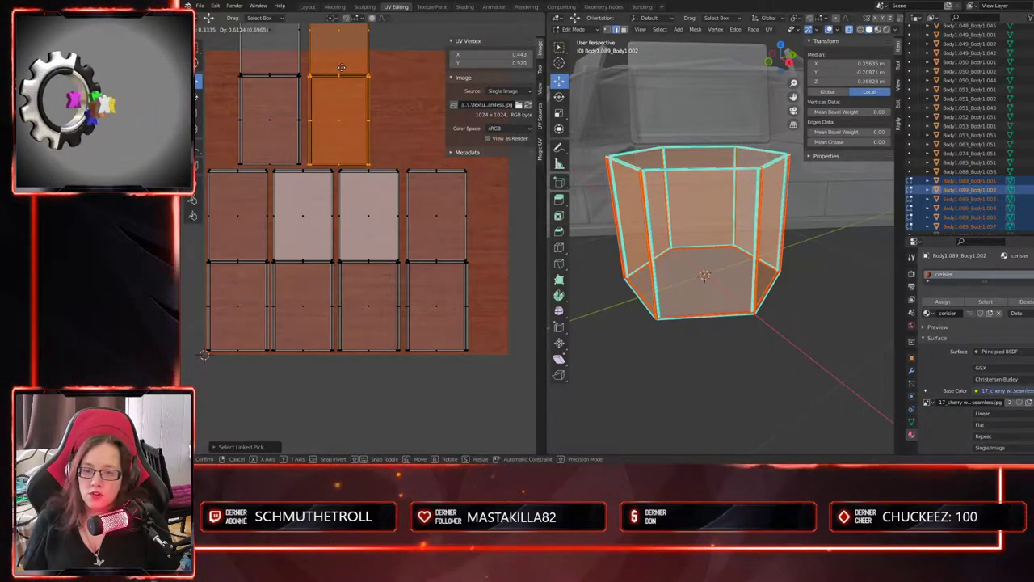
click(341, 67)
middle_drag(351, 174, 363, 260)
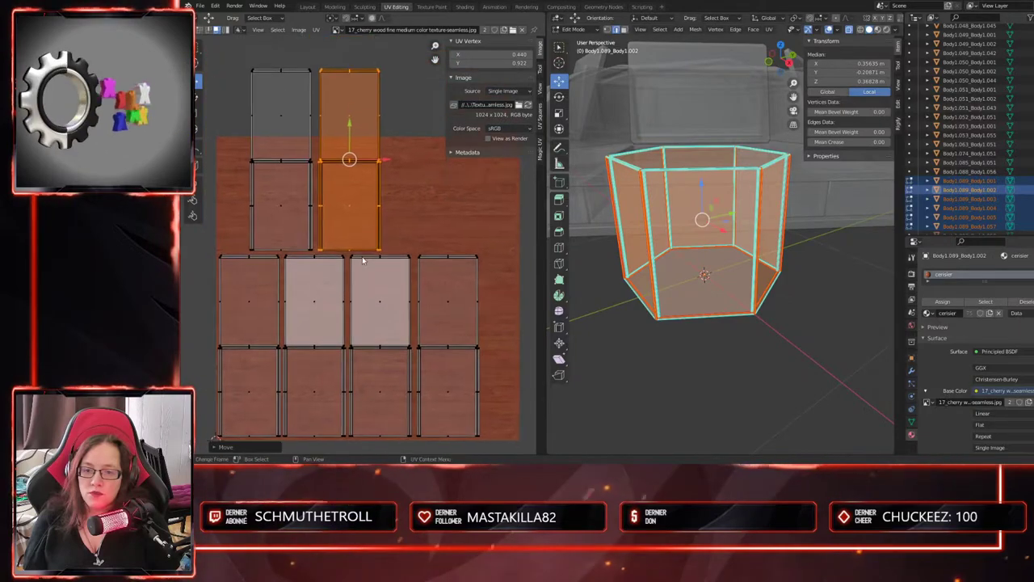
scroll(313, 344, down, 1)
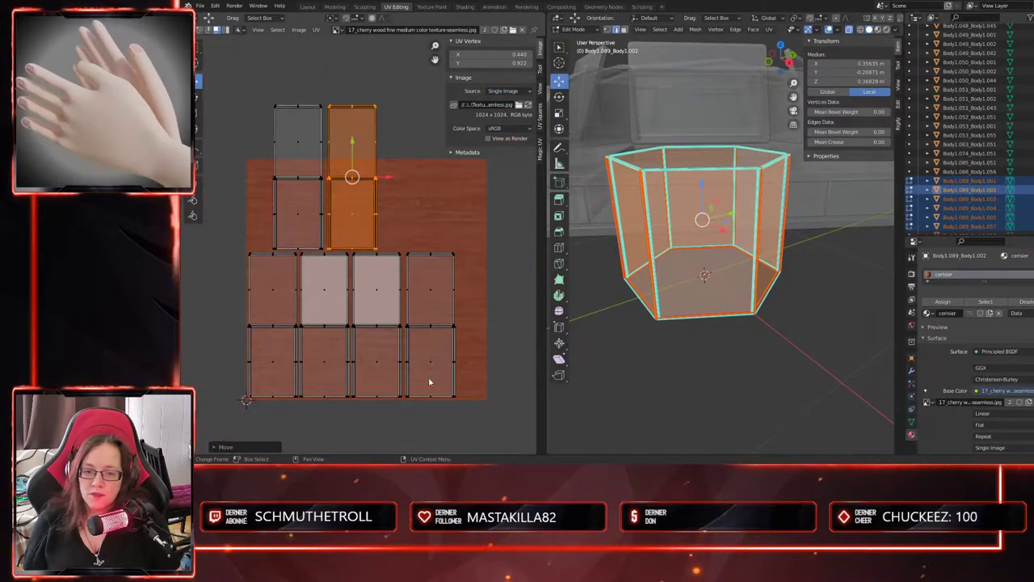
- Clear the mesh selection, return to Object Mode in the Layout workspace, and preview the base in rendered shading
click(698, 407)
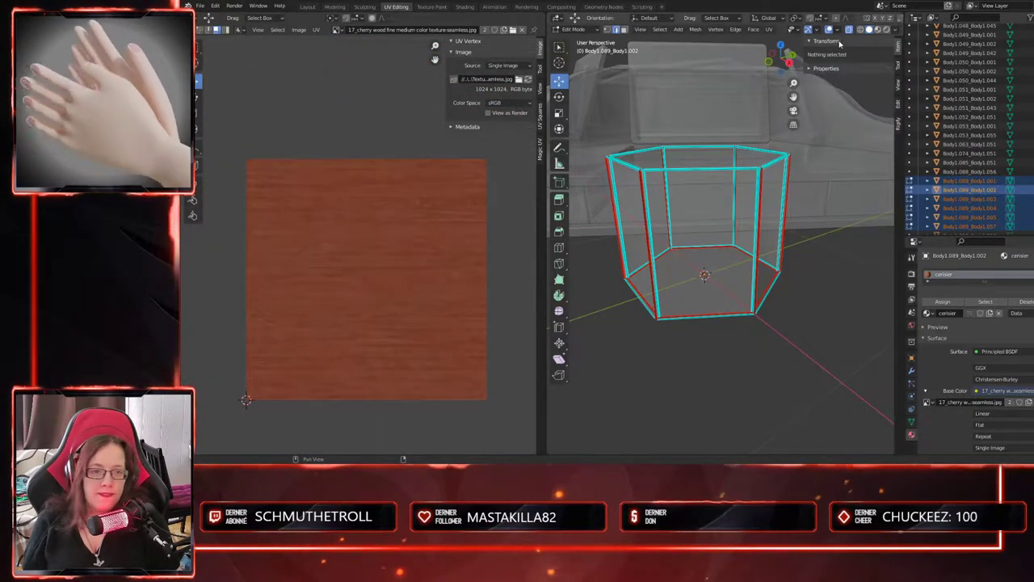
click(308, 6)
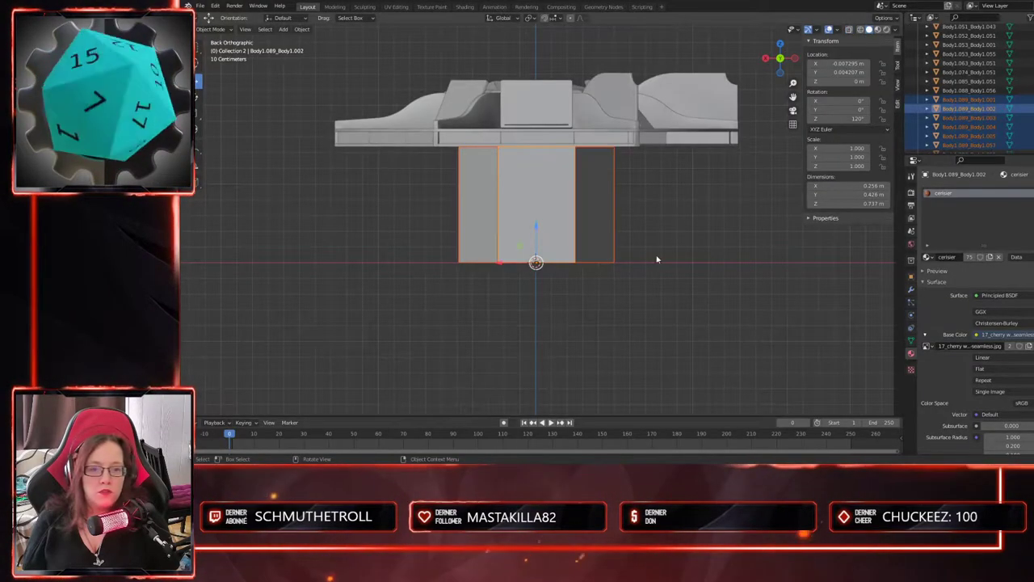
click(877, 29)
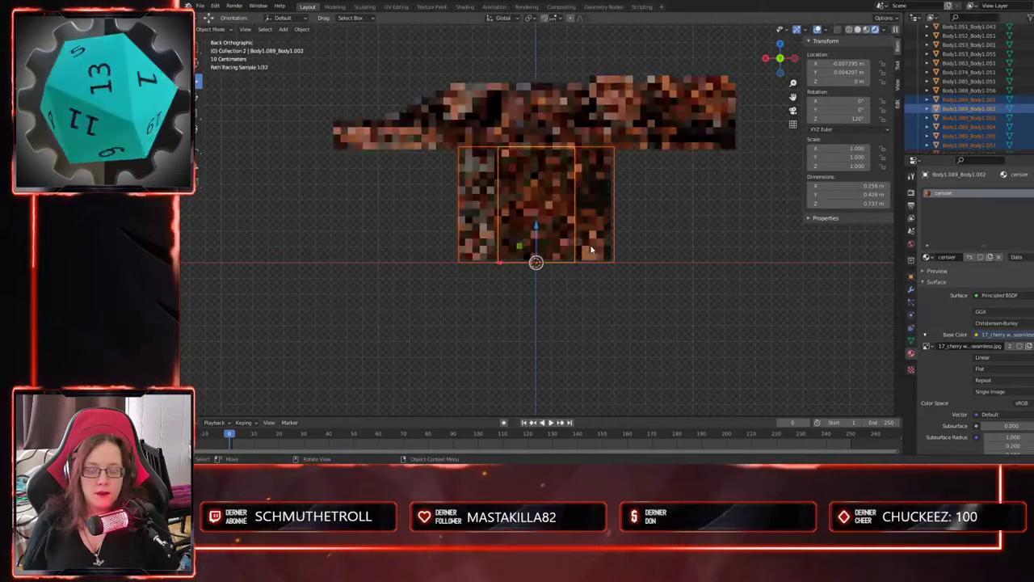
scroll(581, 258, up, 4)
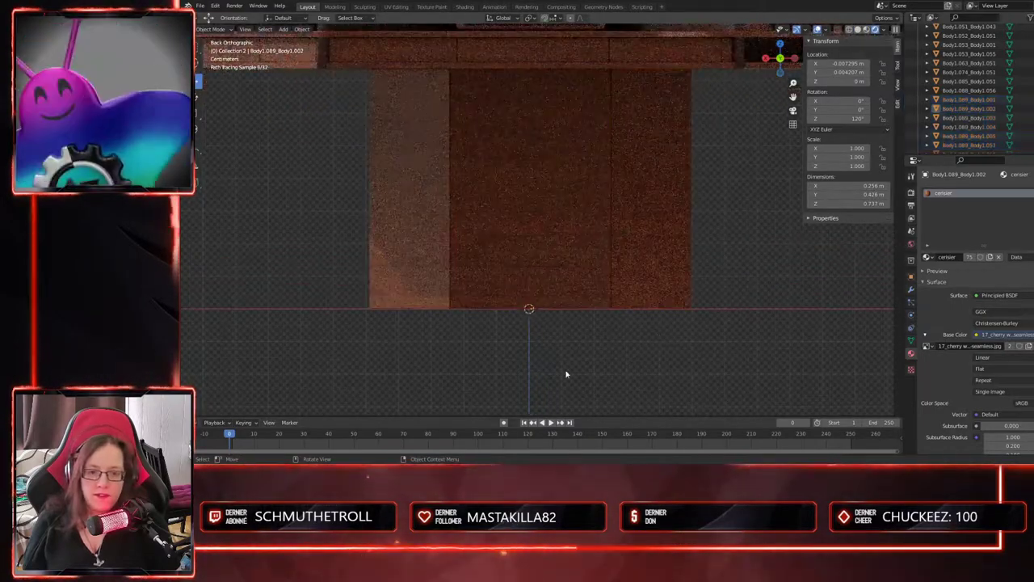
mouse_move(555, 340)
middle_down()
mouse_move(582, 353)
mouse_move(662, 351)
mouse_move(705, 310)
middle_up()
- Set the cerisier material's roughness to 1.000 and inspect the rendered base panels
scroll(951, 345, down, 5)
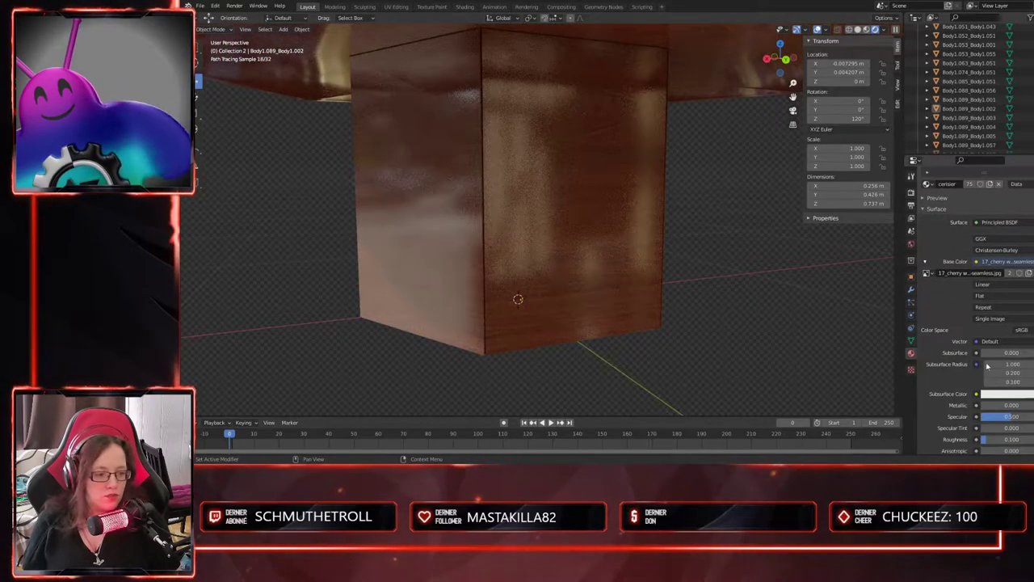
middle_drag(679, 299, 686, 306)
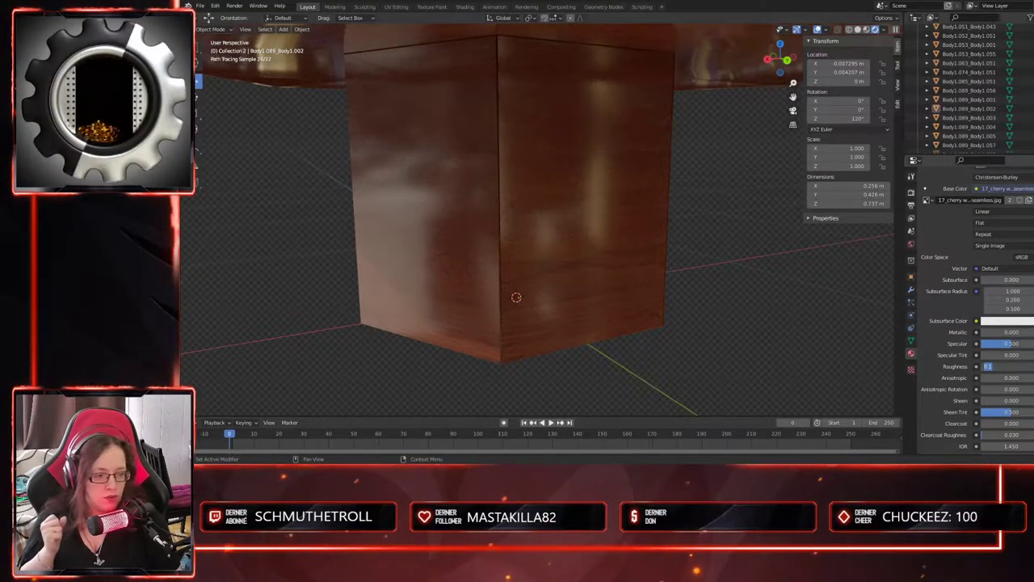
key(Return)
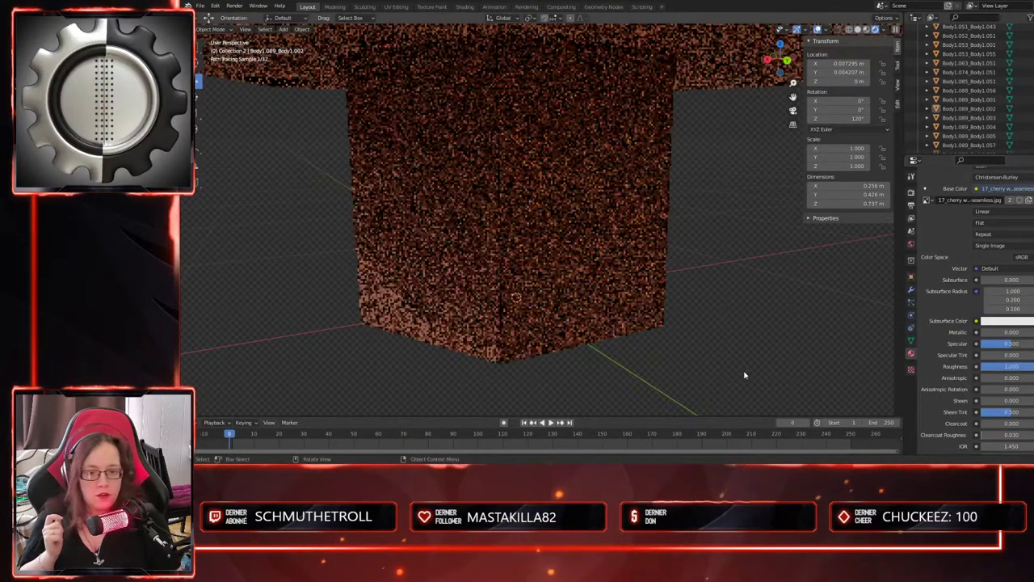
middle_drag(646, 367, 776, 327)
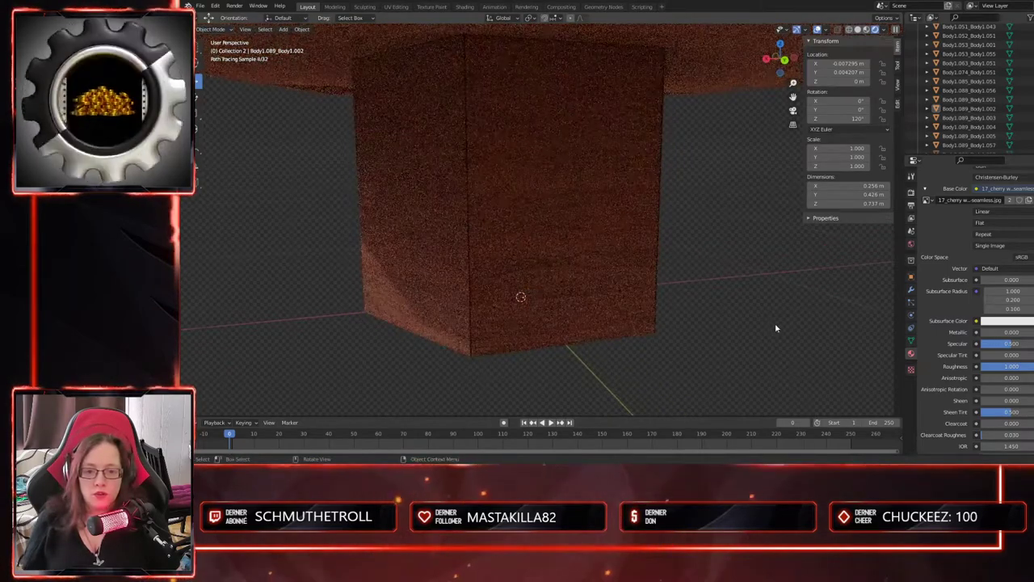
middle_drag(632, 306, 681, 358)
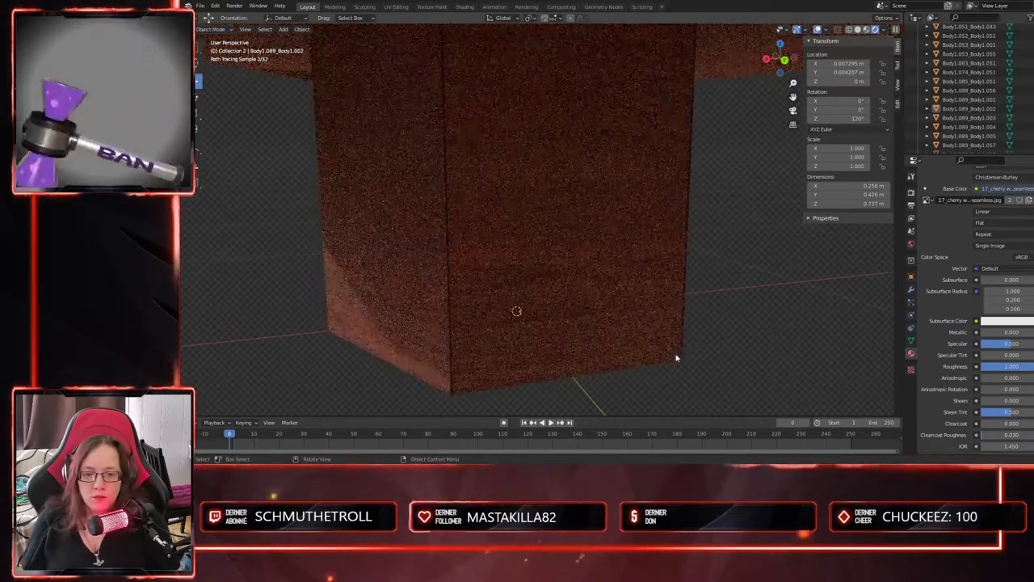
- Inspect the rendered cherry wood base panels and tabletop from several angles to judge the grain and reflections
mouse_move(599, 333)
middle_down()
mouse_move(644, 330)
mouse_move(584, 383)
mouse_move(467, 336)
mouse_move(520, 326)
mouse_move(619, 376)
mouse_move(575, 399)
middle_up()
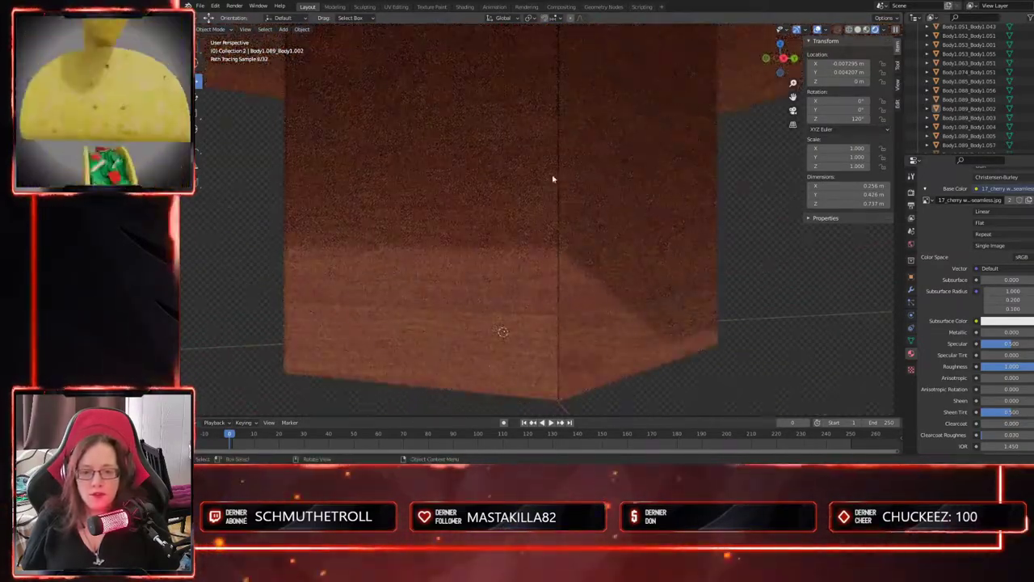
middle_drag(541, 366, 605, 340)
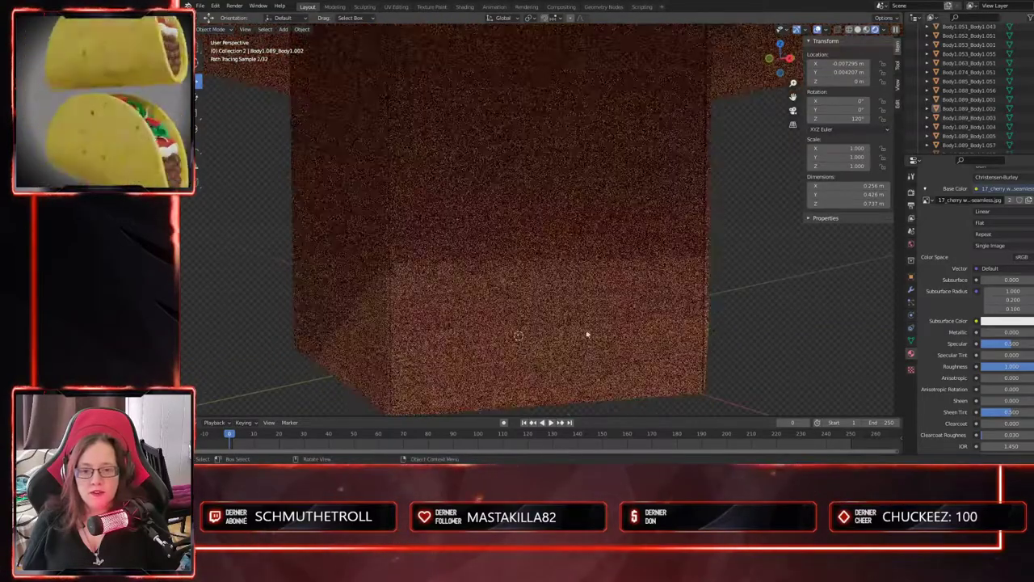
mouse_move(484, 331)
middle_down()
mouse_move(495, 295)
mouse_move(494, 305)
mouse_move(688, 380)
middle_up()
mouse_move(656, 315)
middle_down()
mouse_move(646, 315)
mouse_move(648, 338)
middle_up()
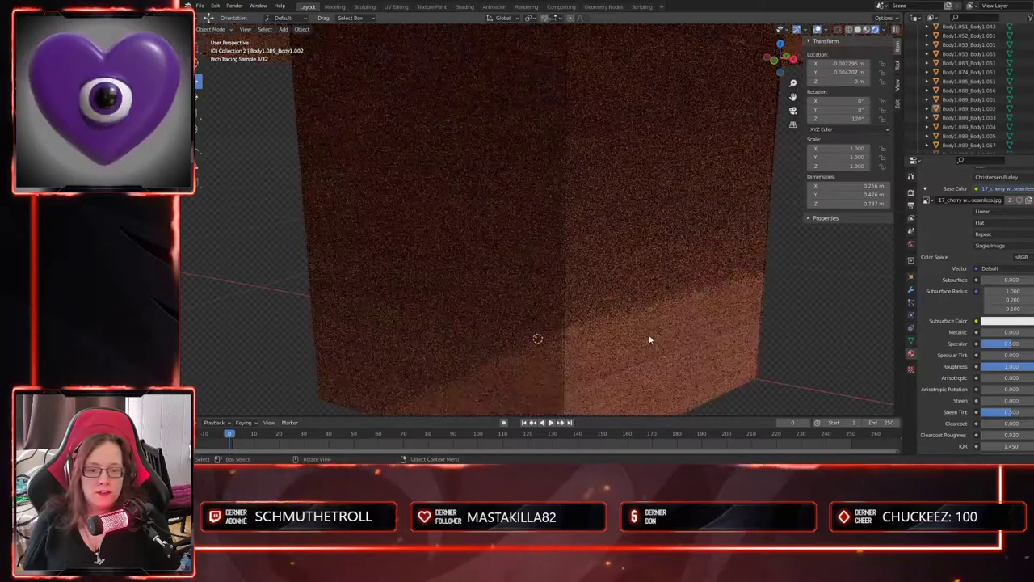
scroll(649, 343, down, 3)
middle_drag(582, 357, 619, 381)
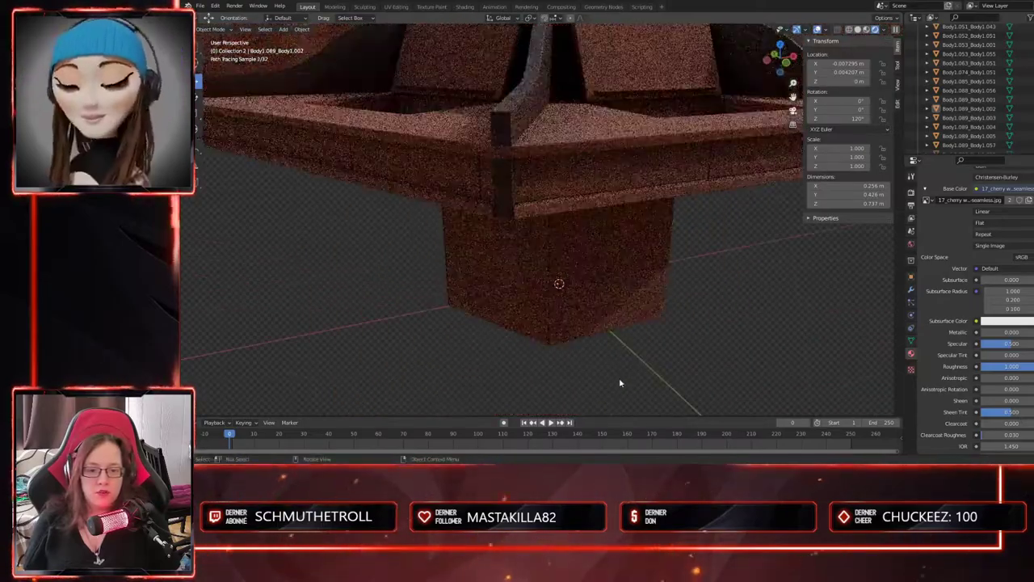
mouse_move(540, 258)
middle_down()
mouse_move(614, 379)
mouse_move(662, 397)
mouse_move(538, 353)
mouse_move(570, 357)
mouse_move(619, 404)
mouse_move(538, 231)
middle_up()
mouse_move(541, 359)
middle_down()
mouse_move(590, 360)
mouse_move(605, 383)
middle_up()
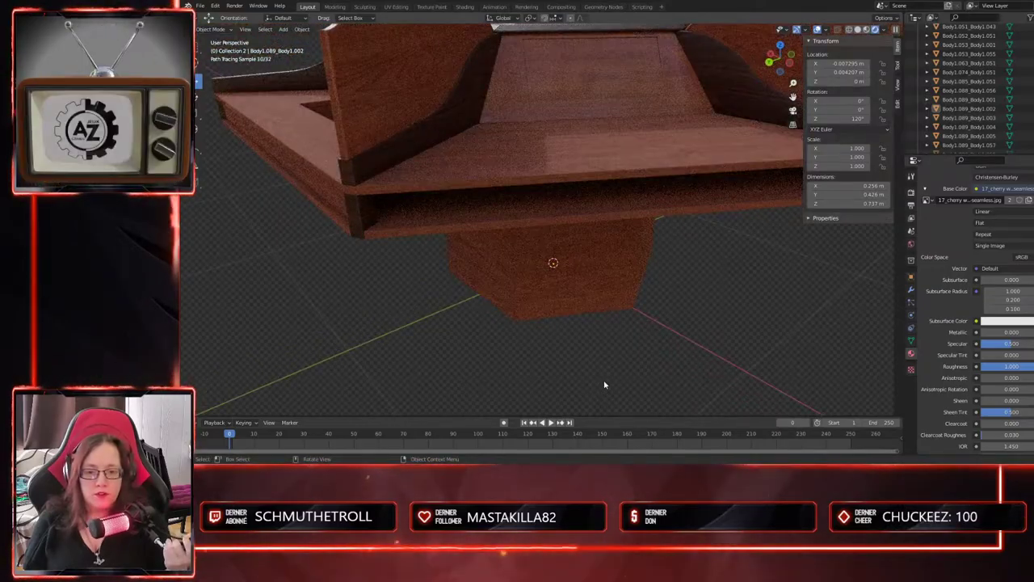
mouse_move(593, 388)
middle_down()
mouse_move(653, 369)
mouse_move(667, 348)
mouse_move(722, 374)
mouse_move(776, 380)
middle_up()
scroll(666, 348, down, 1)
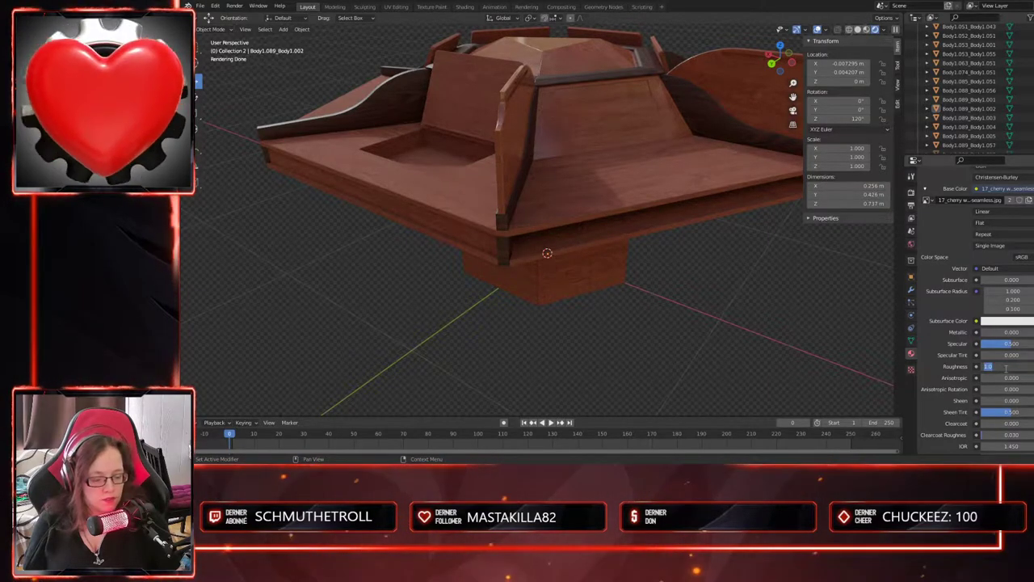
- Set the cherry wood material's roughness to 0.100 and check the whole table in rendered view
key(Return)
mouse_move(566, 314)
middle_down()
mouse_move(605, 328)
mouse_move(667, 318)
mouse_move(609, 342)
mouse_move(669, 315)
mouse_move(650, 327)
middle_up()
scroll(959, 137, down, 3)
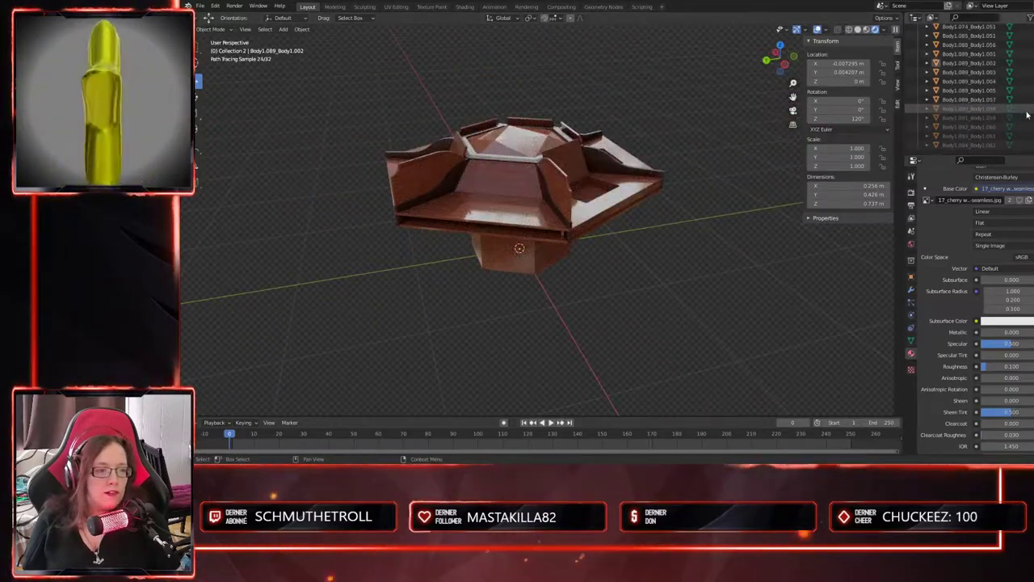
- Delete the unused hidden objects from Body1.090_Body1.058 through Body1.094_Body1.062 and save the file
click(971, 109)
shift+click(981, 147)
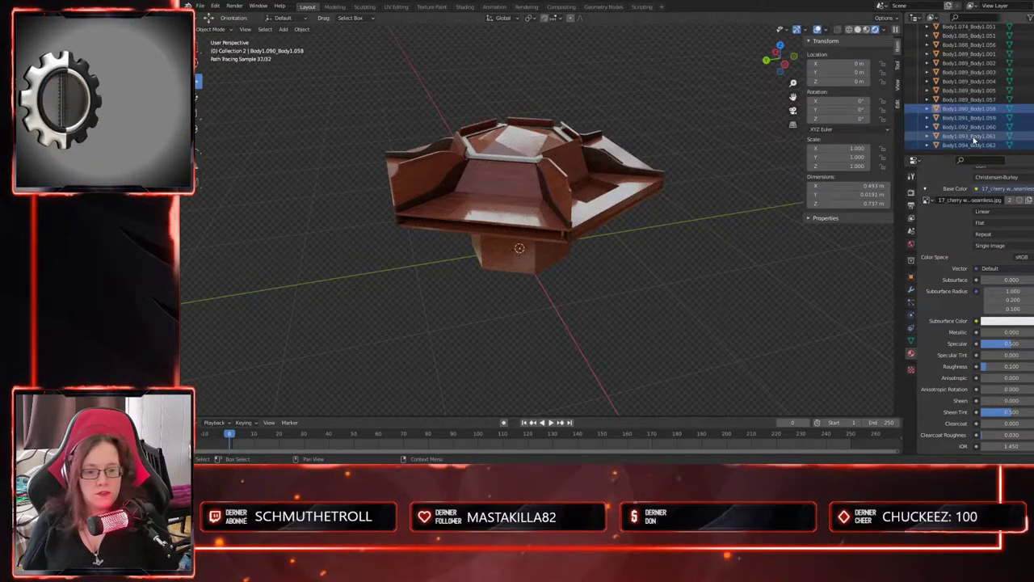
key(Delete)
mouse_move(559, 281)
middle_down()
mouse_move(687, 331)
mouse_move(593, 302)
mouse_move(687, 298)
mouse_move(622, 309)
mouse_move(633, 332)
mouse_move(639, 321)
mouse_move(604, 315)
mouse_move(614, 300)
mouse_move(570, 286)
middle_up()
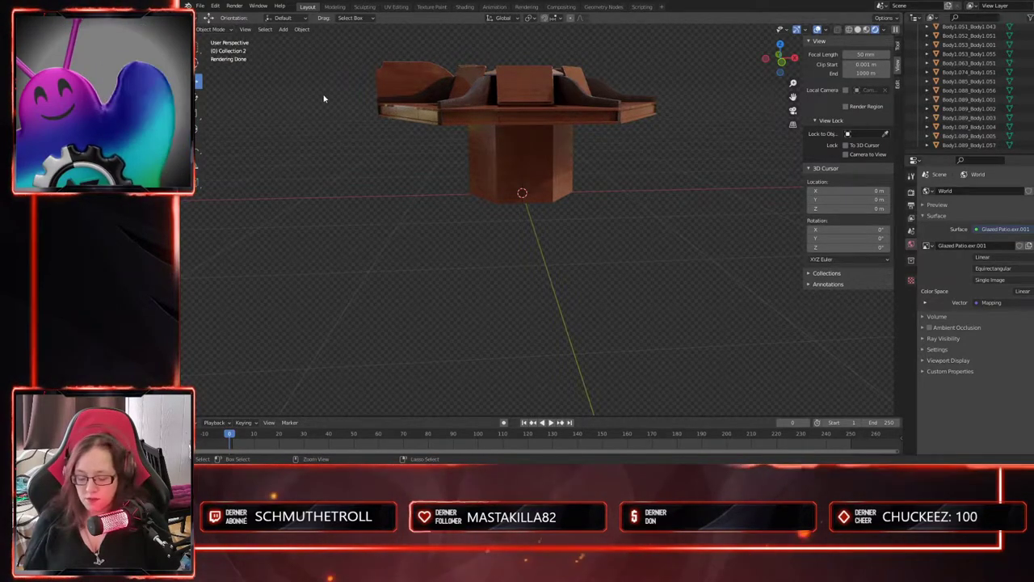
scroll(540, 263, up, 2)
shift+middle_drag(523, 243, 533, 273)
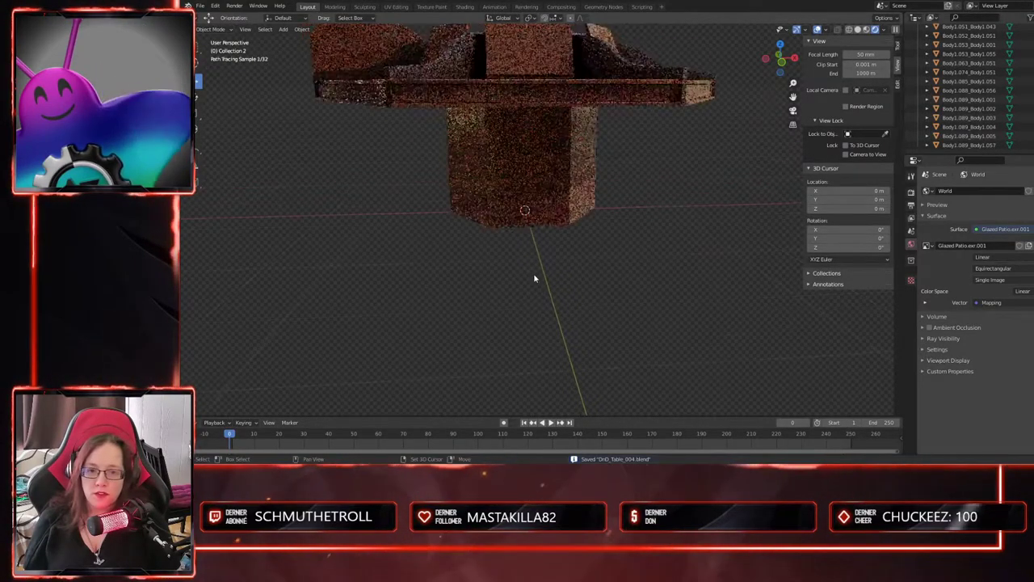
- Add a cylinder mesh at the world origin beneath the table's column
key(shift+s)
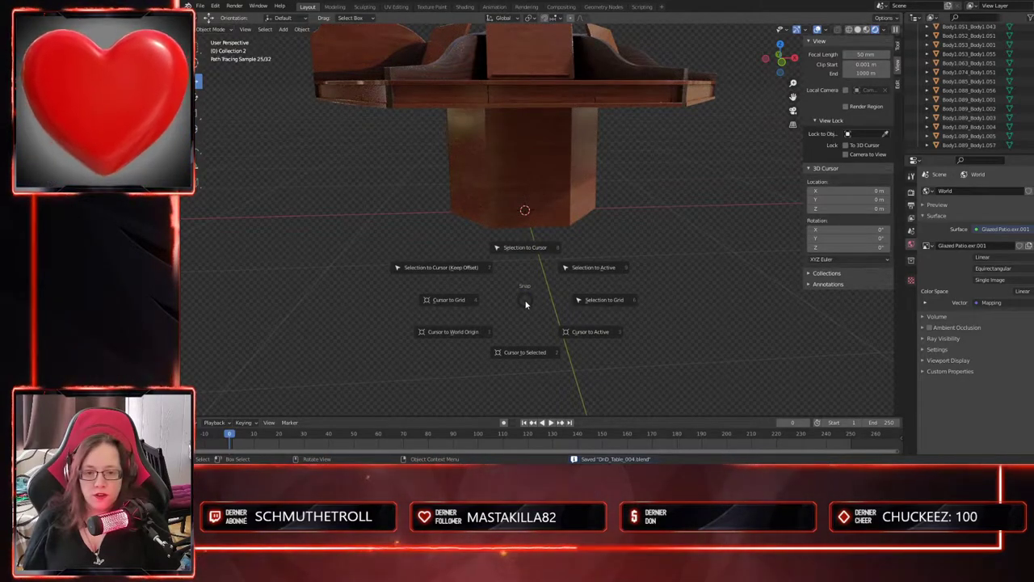
key(Escape)
key(shift+a)
mouse_move(497, 277)
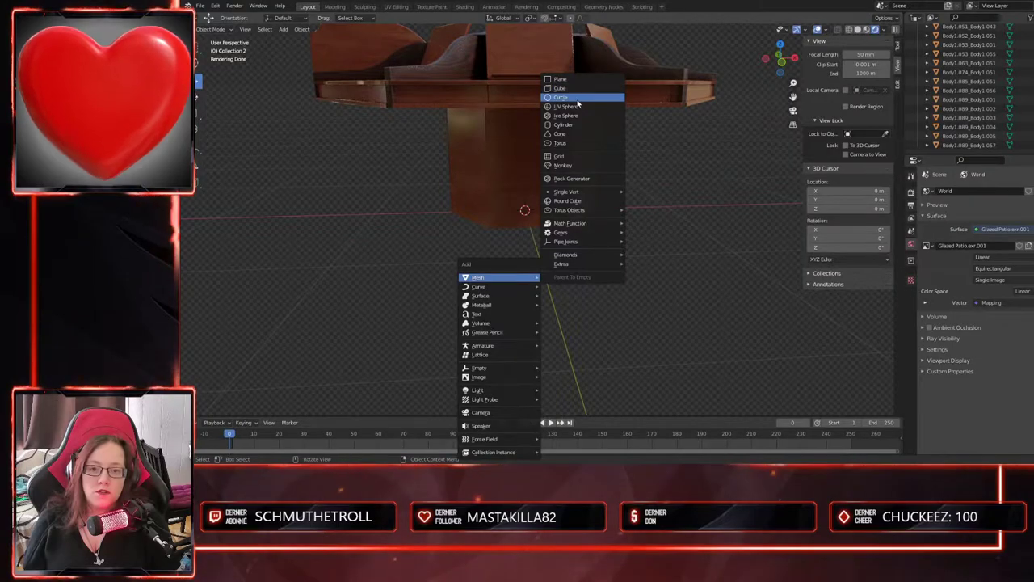
click(575, 124)
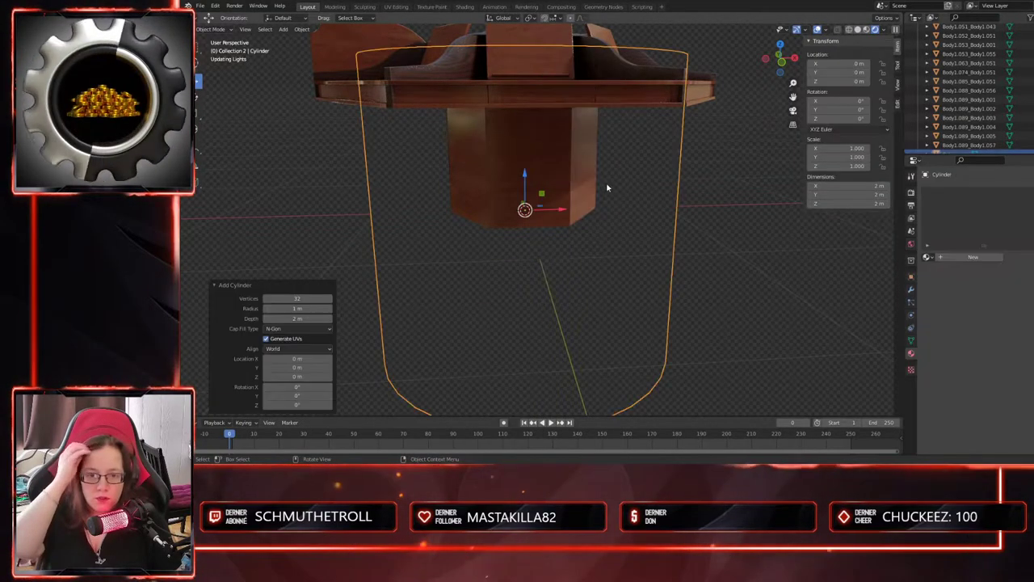
- Set the new cylinder to 16 vertices and a depth of 0.2 m to form a flat disc
middle_drag(624, 226, 624, 273)
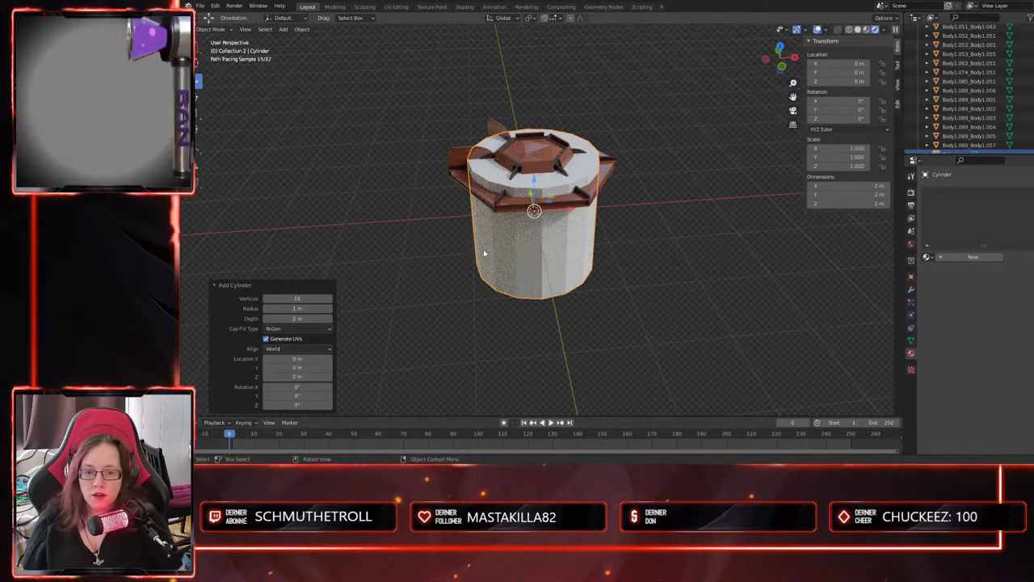
click(299, 319)
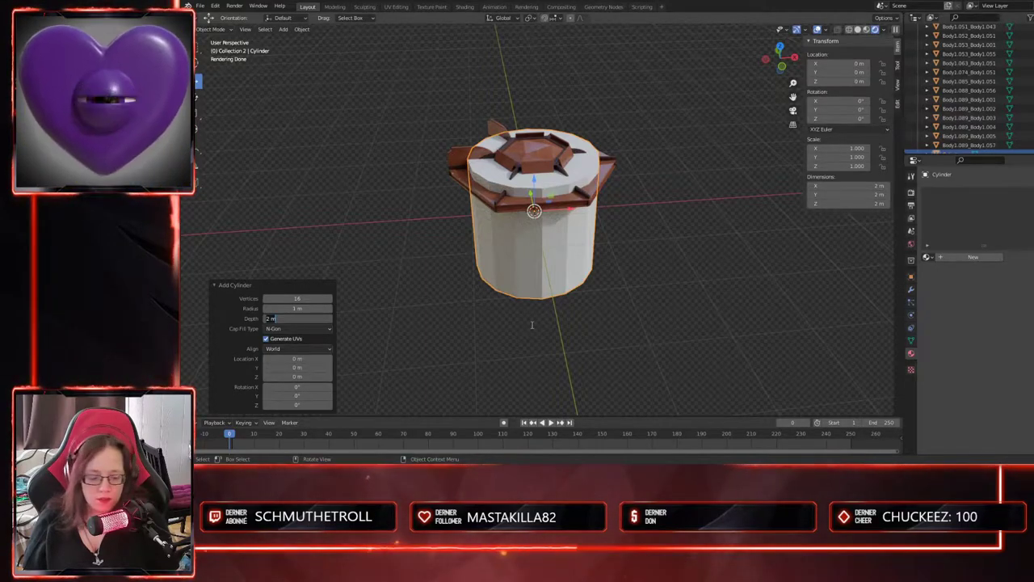
text(40)
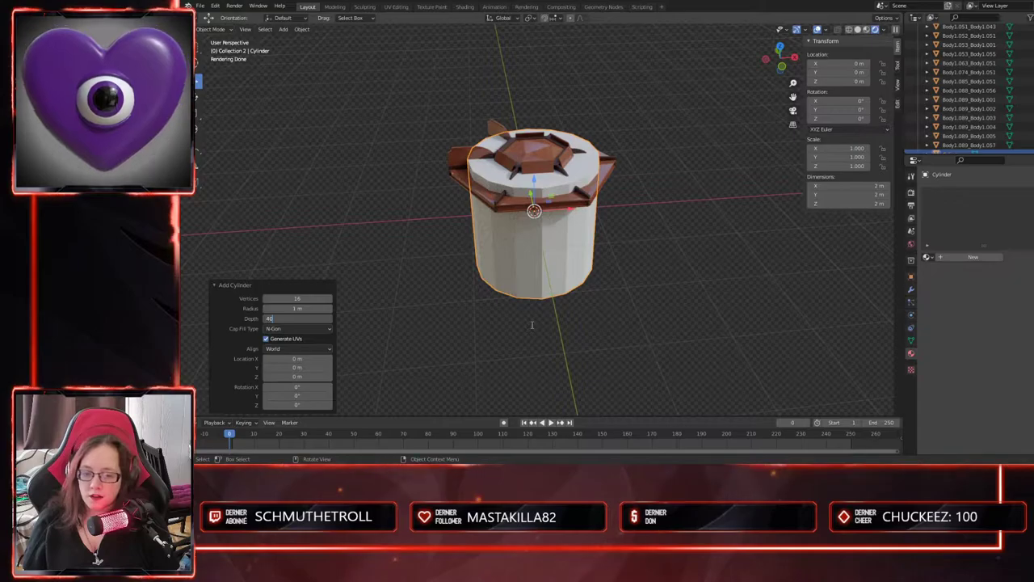
middle_drag(528, 330, 559, 302)
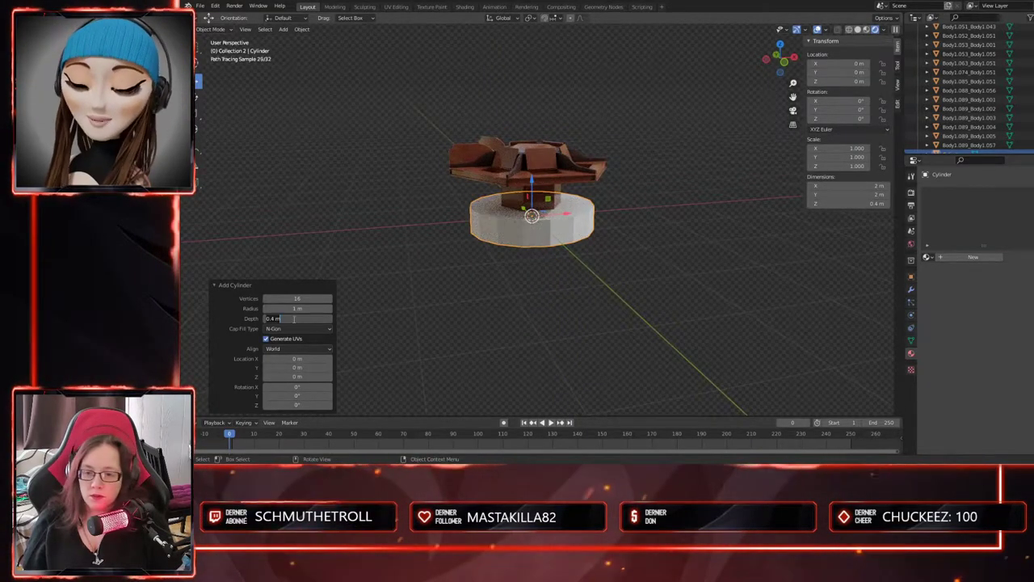
key(Return)
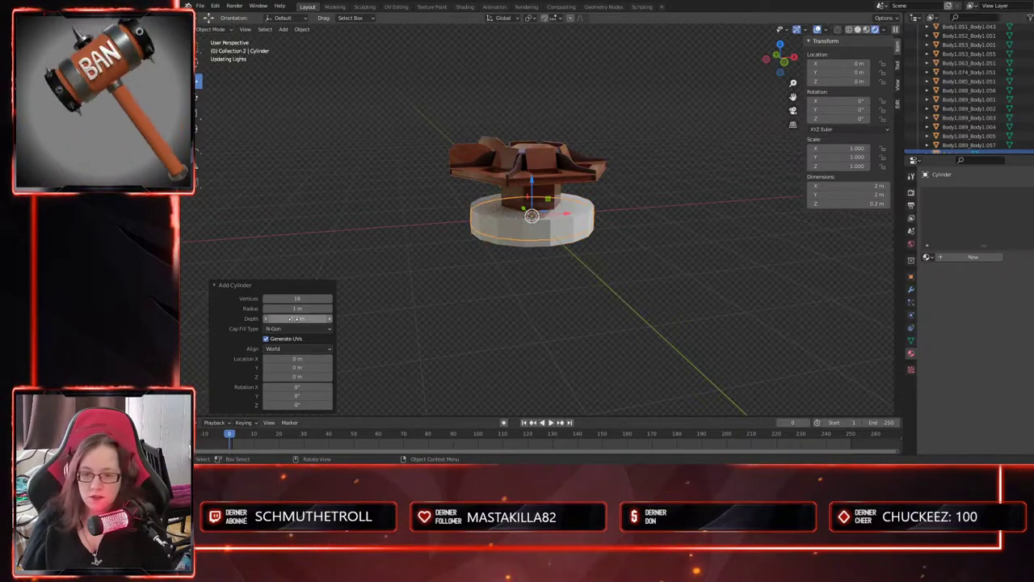
- In see-through solid view, lower the disc to about Z -0.097 m under the column and shade it smooth
alt+middle_drag(521, 190, 593, 274)
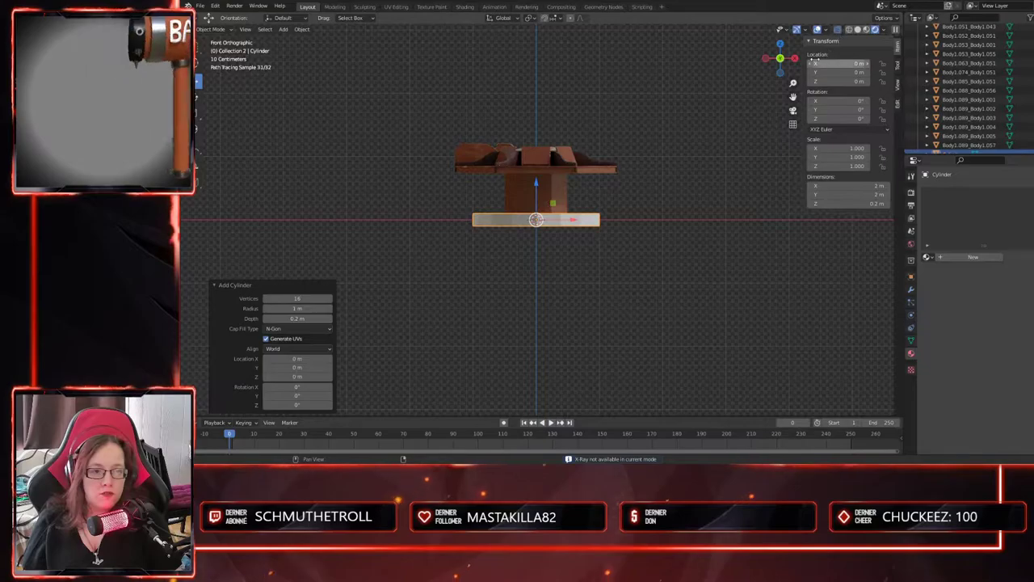
click(858, 30)
scroll(565, 258, up, 6)
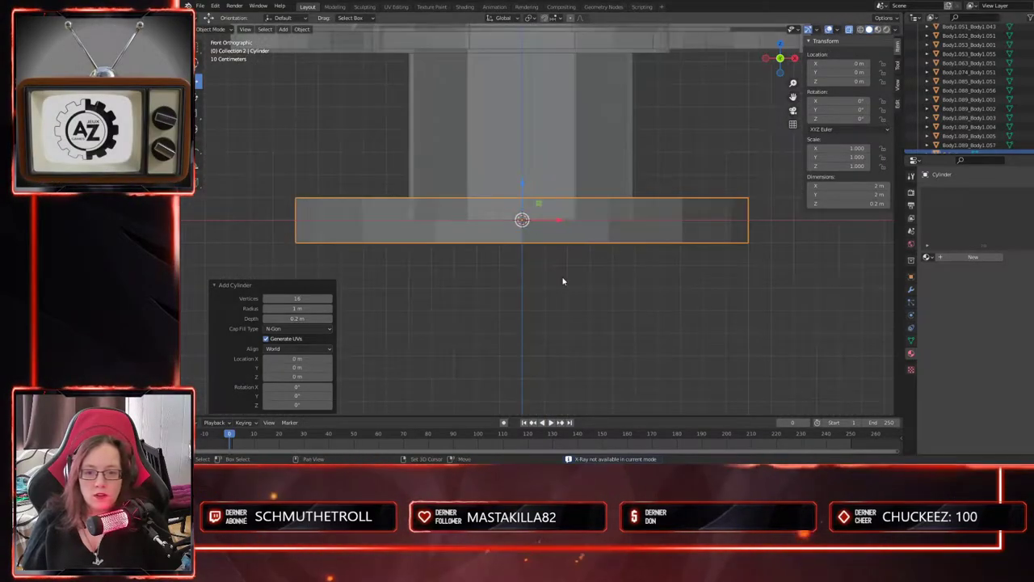
drag(541, 247, 549, 242)
middle_drag(550, 243, 591, 288)
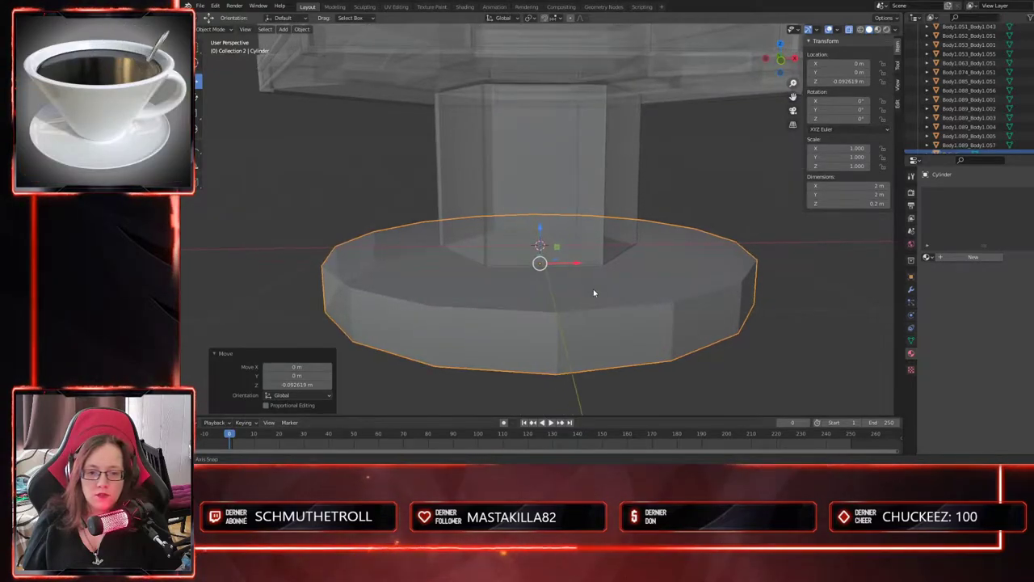
drag(540, 227, 540, 229)
mouse_move(594, 312)
middle_down()
mouse_move(588, 289)
mouse_move(557, 277)
mouse_move(550, 299)
mouse_move(578, 306)
middle_up()
right_click(579, 306)
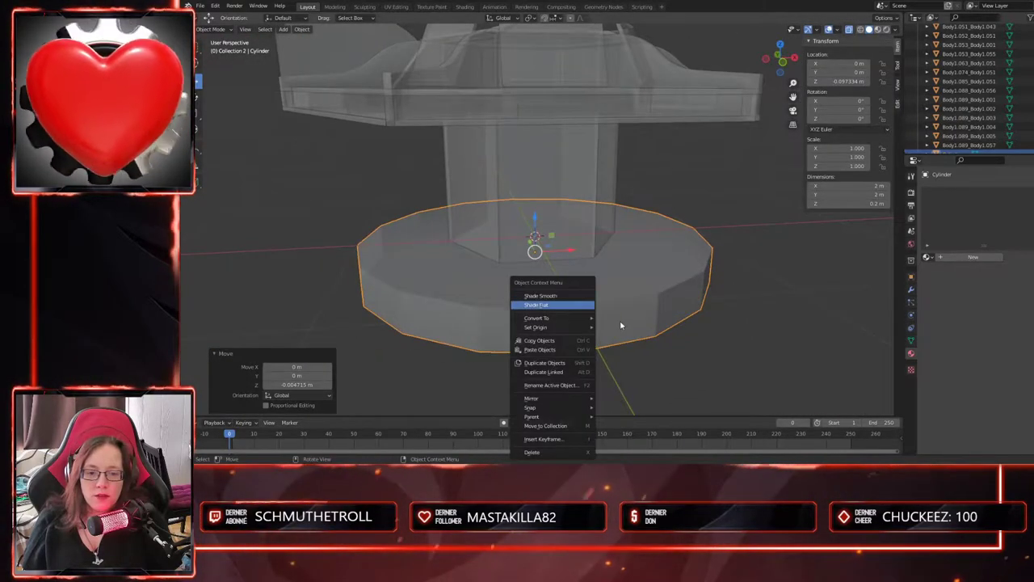
click(588, 297)
- Bevel the disc's upper and lower rim edge loops by about 0.018 m and return to Object Mode
key(Tab)
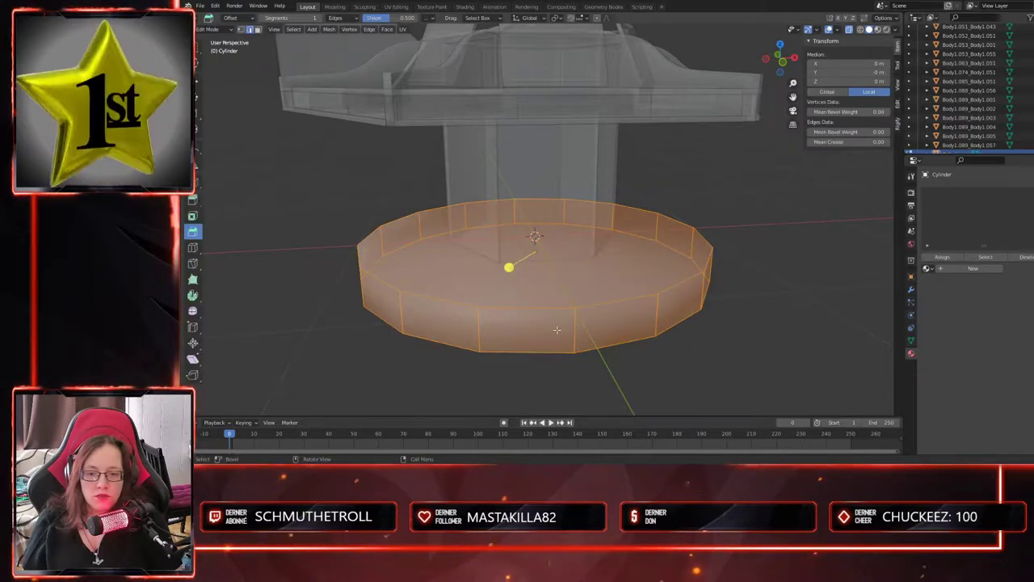
key(alt+a)
alt+click(545, 306)
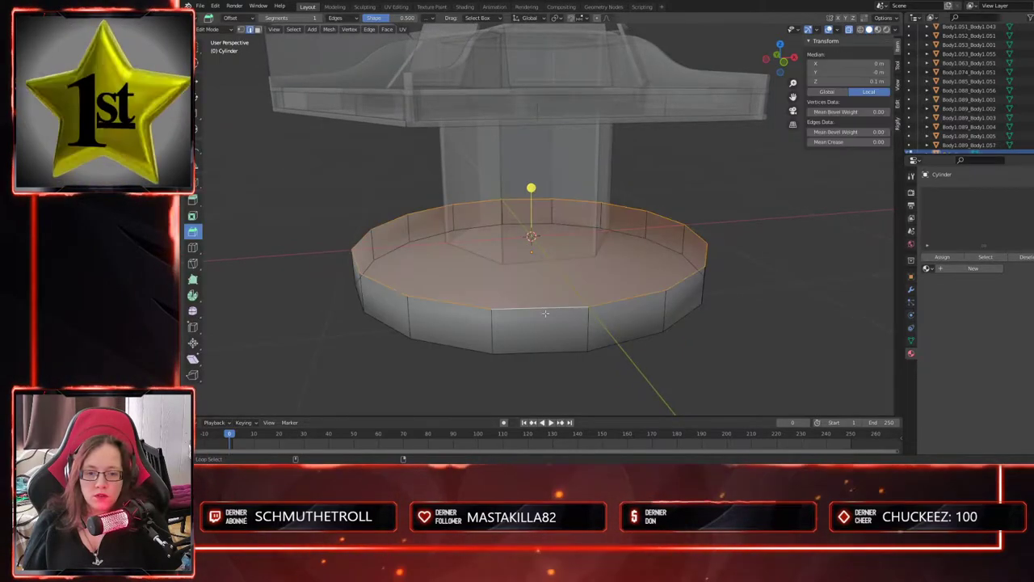
alt+shift+click(381, 288)
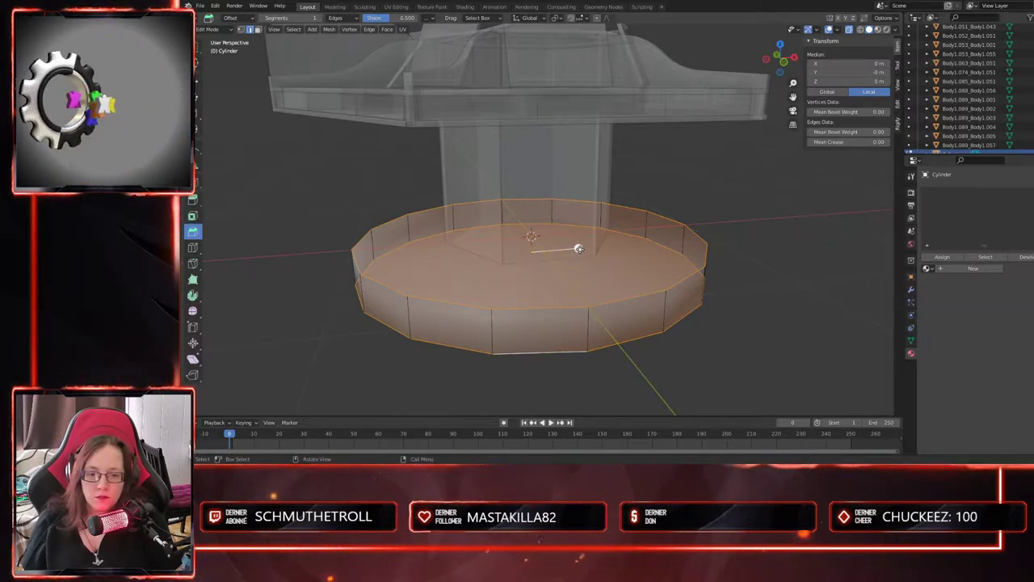
key(ctrl+b)
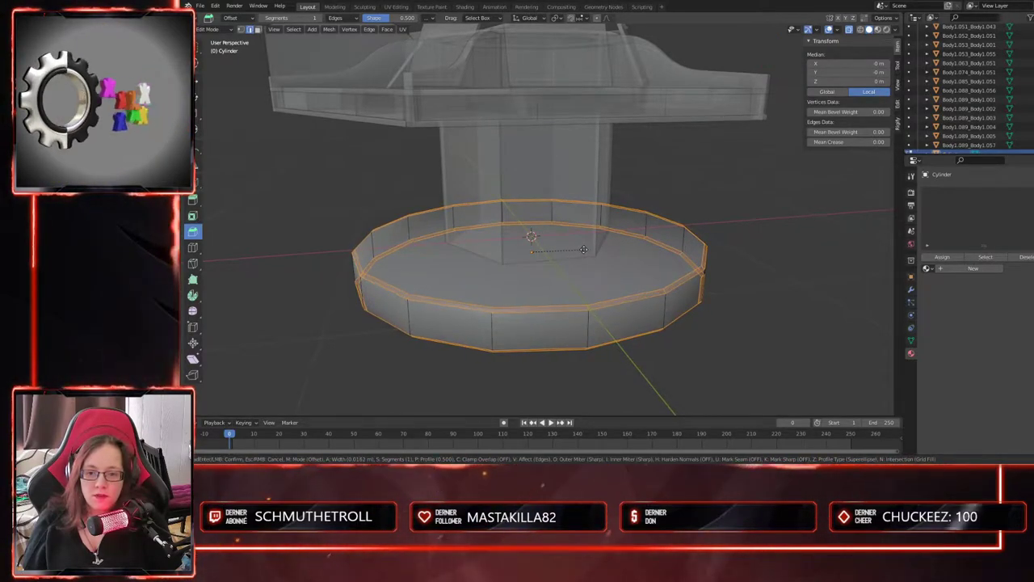
drag(583, 250, 582, 251)
mouse_move(601, 311)
middle_down()
mouse_move(639, 291)
mouse_move(594, 301)
middle_up()
click(329, 277)
middle_drag(361, 314, 571, 297)
key(Tab)
middle_drag(621, 331, 646, 339)
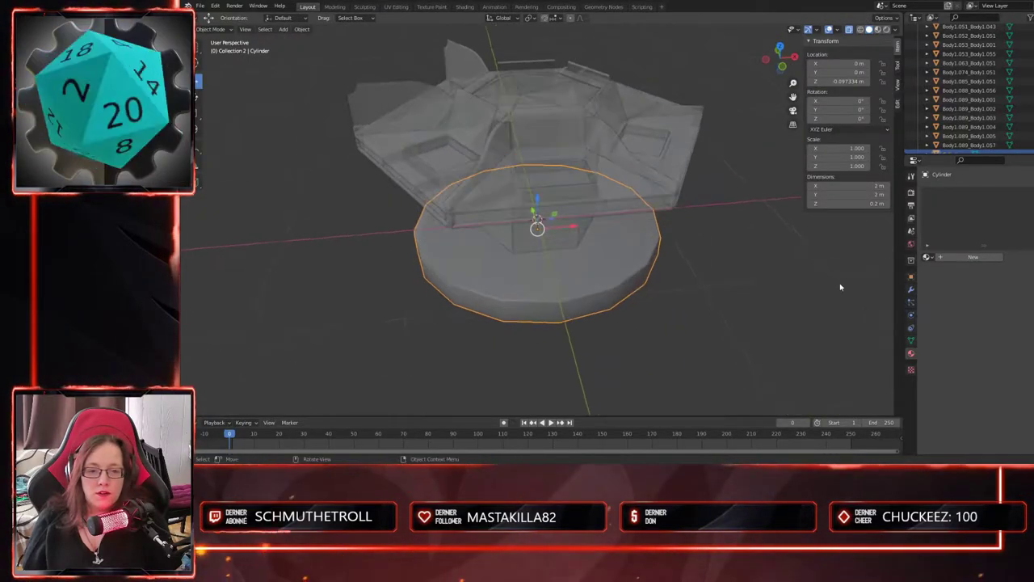
- Reopen the disc's mesh for editing and redo the undone rim bevel
click(911, 291)
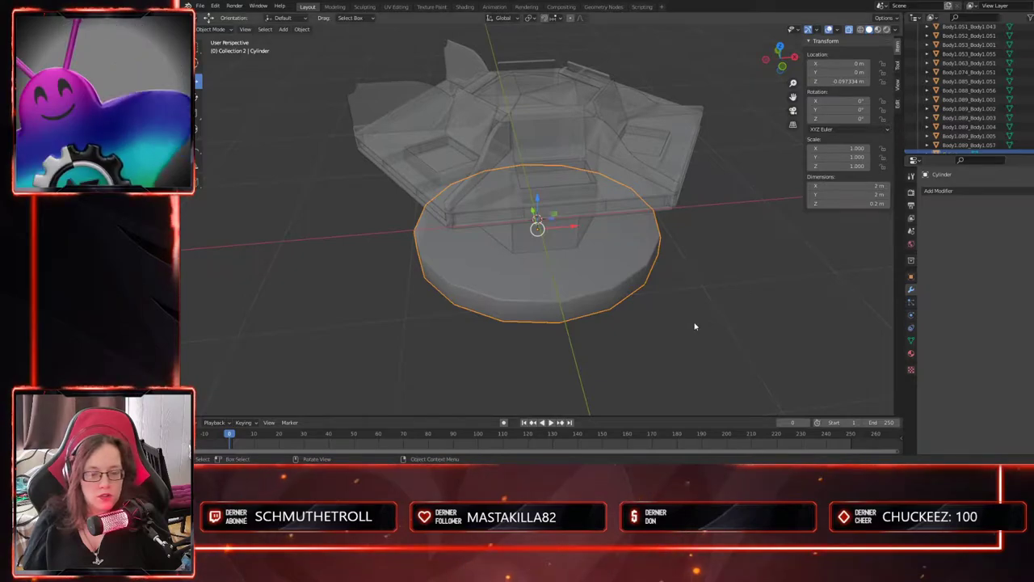
scroll(712, 322, up, 2)
key(Tab)
middle_drag(629, 328, 643, 311)
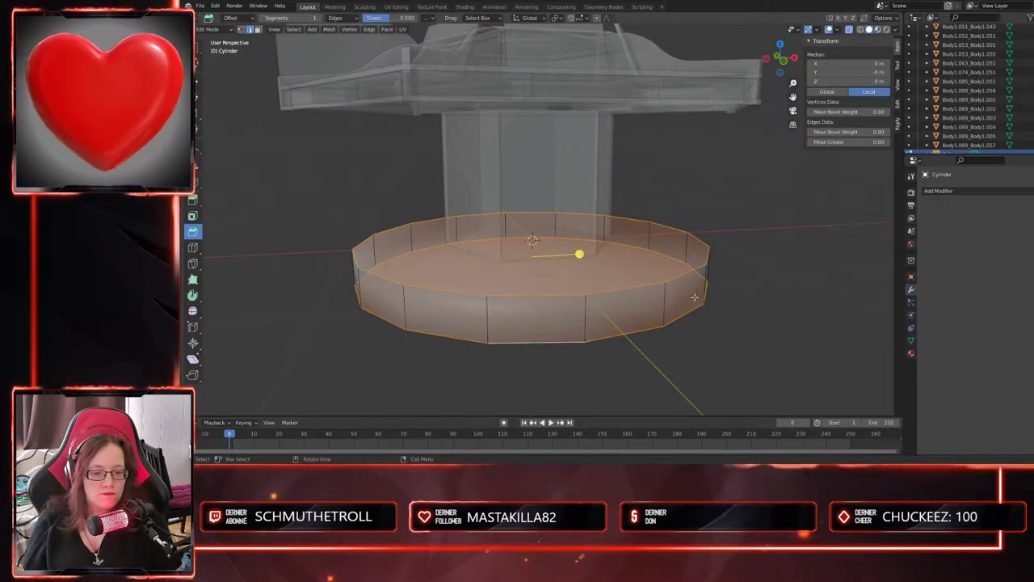
click(202, 7)
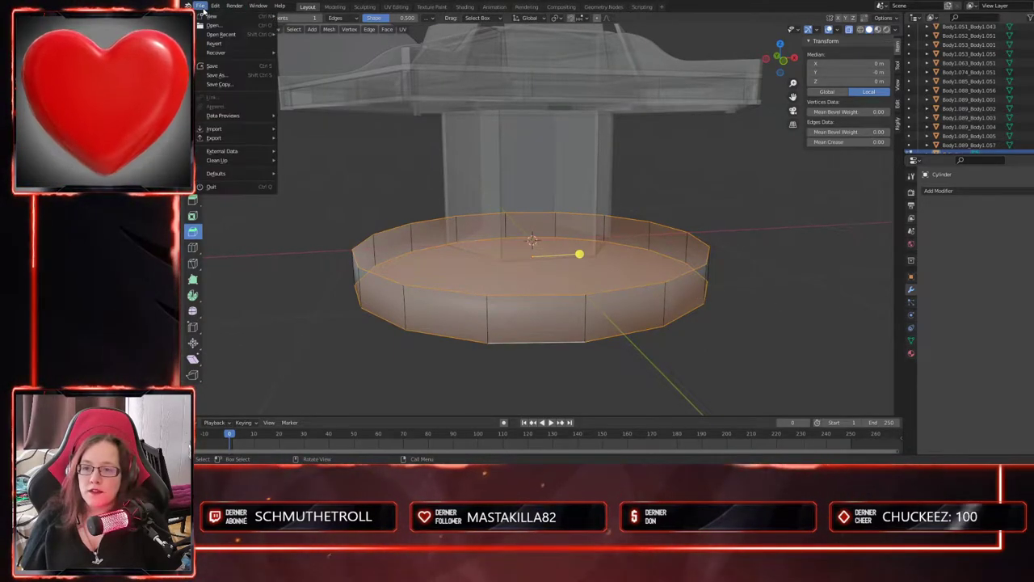
click(232, 27)
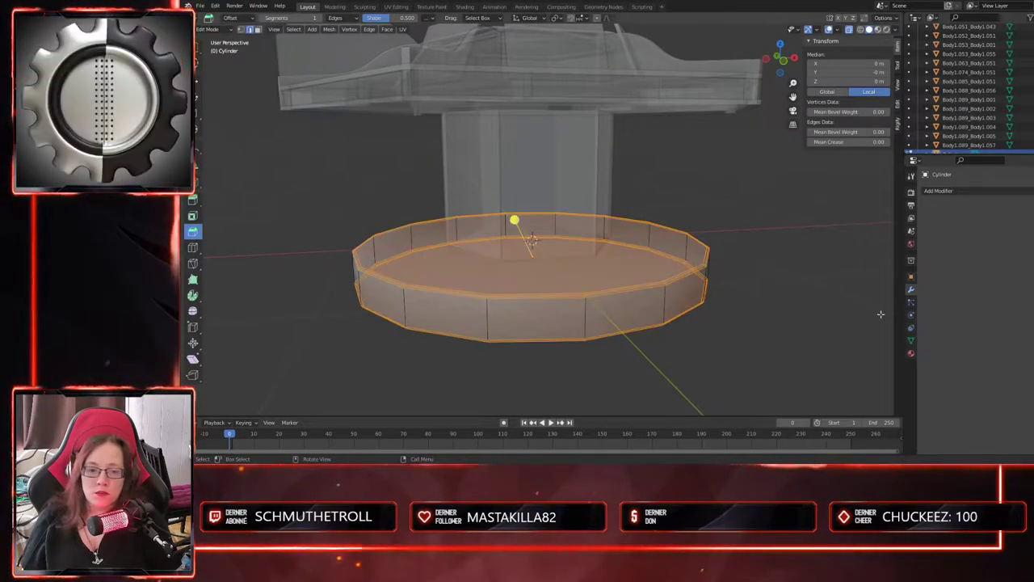
- Add a Subdivision Surface modifier to the disc with viewport level 2 and check its roundness in Object Mode
click(945, 191)
click(893, 357)
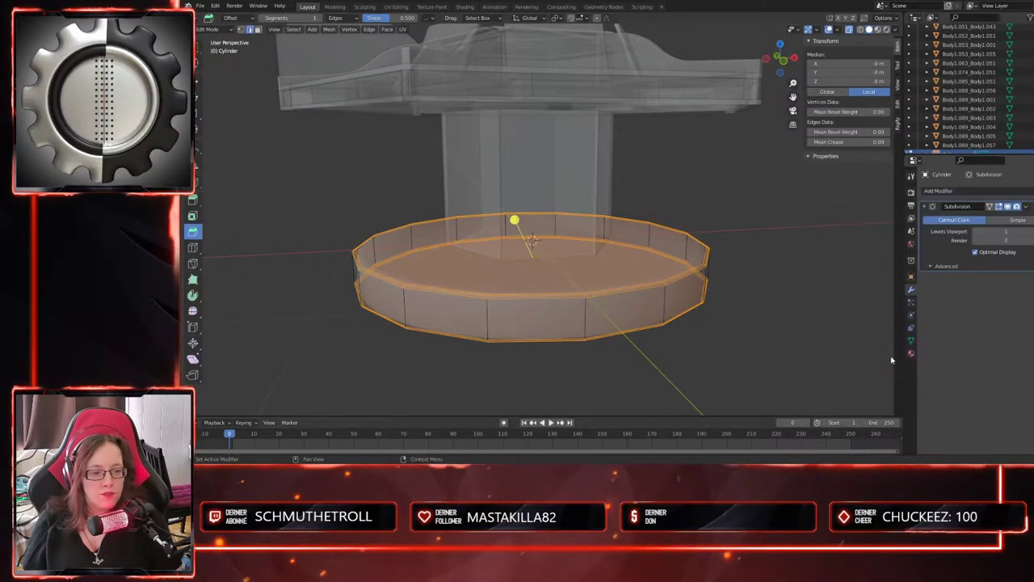
key(Tab)
middle_drag(722, 358, 748, 385)
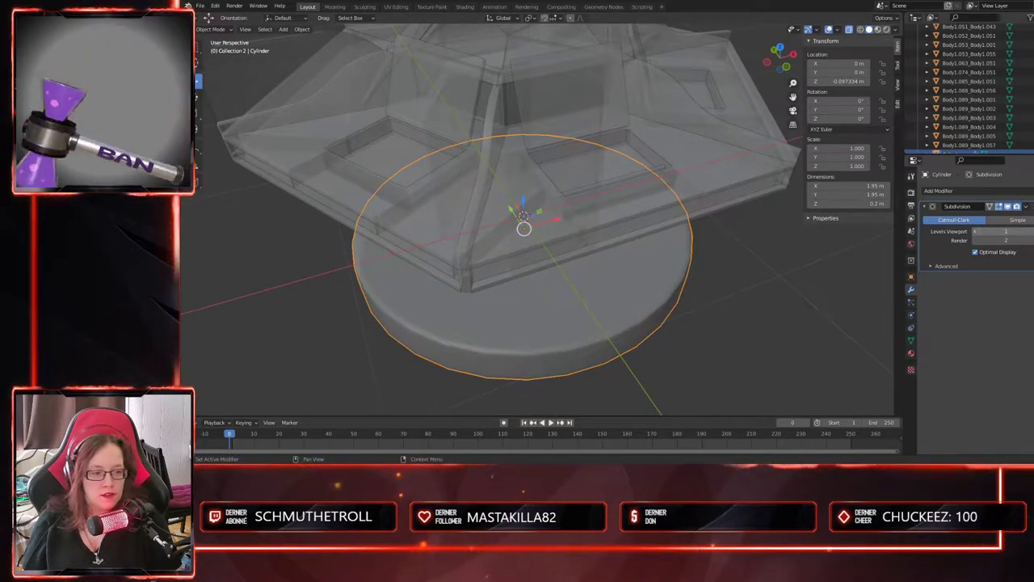
click(1032, 232)
scroll(776, 345, down, 2)
middle_drag(695, 354, 667, 365)
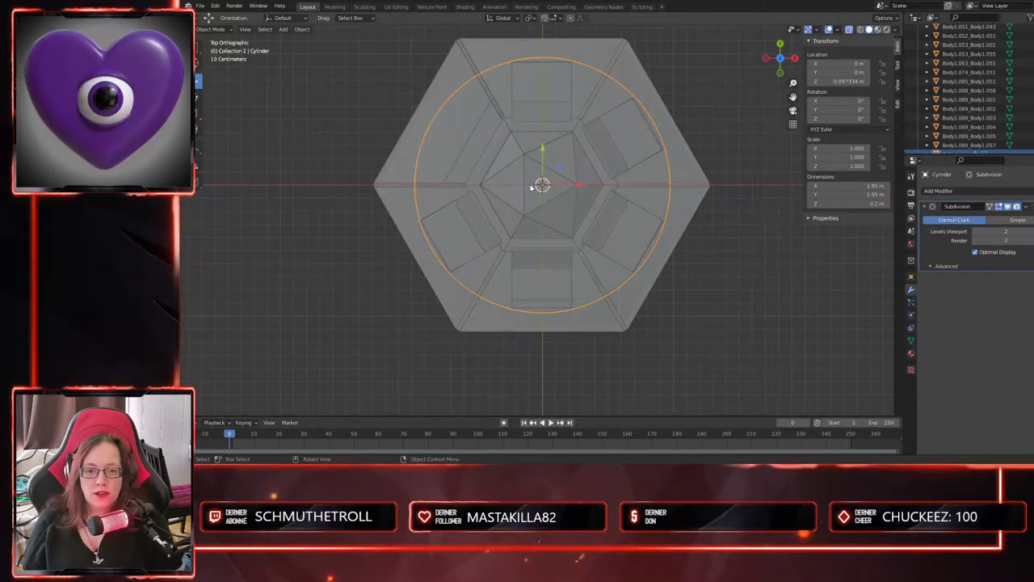
middle_drag(654, 299, 656, 204)
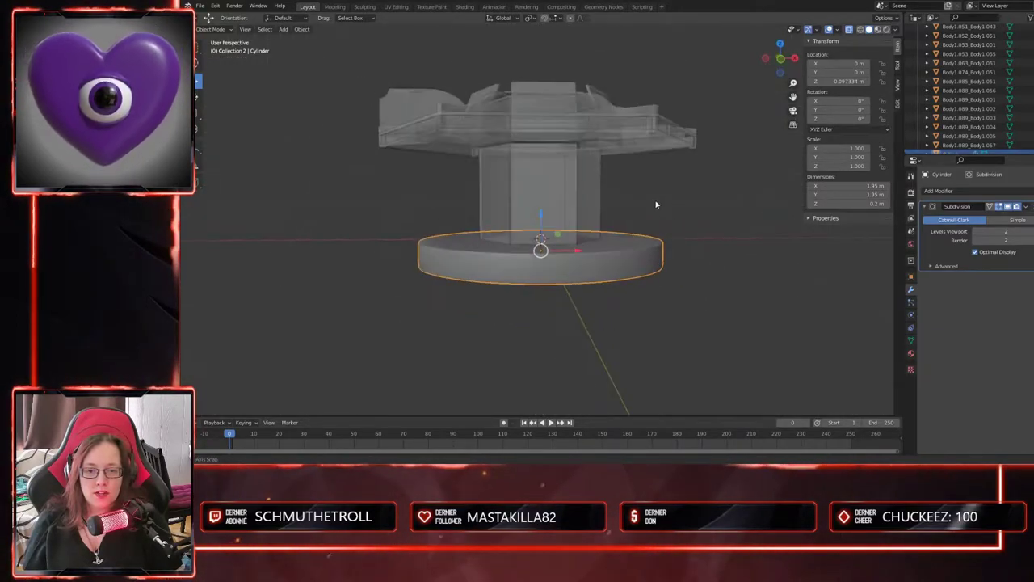
- Apply all transforms to the disc under the table column
middle_drag(567, 302, 649, 333)
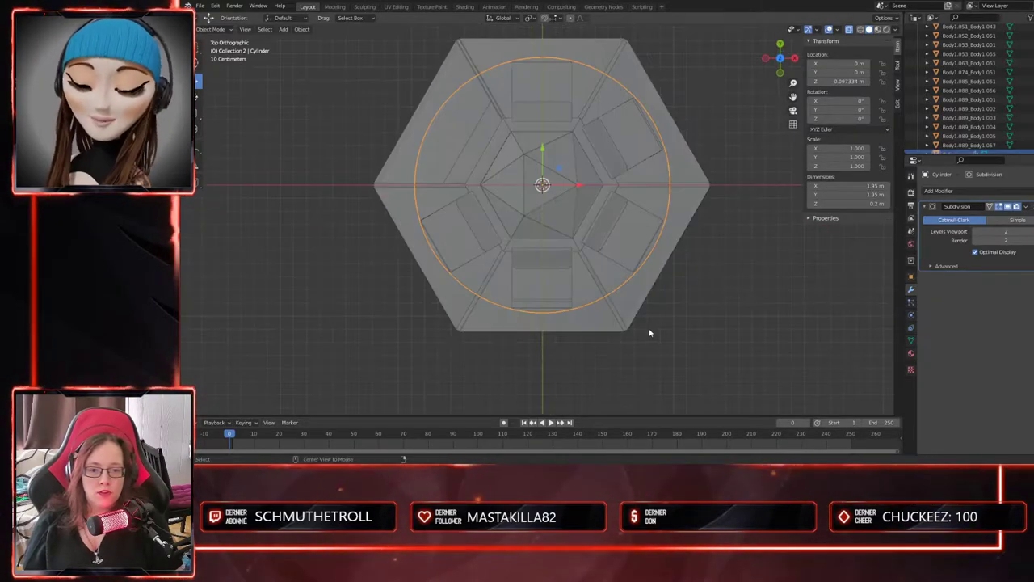
click(304, 31)
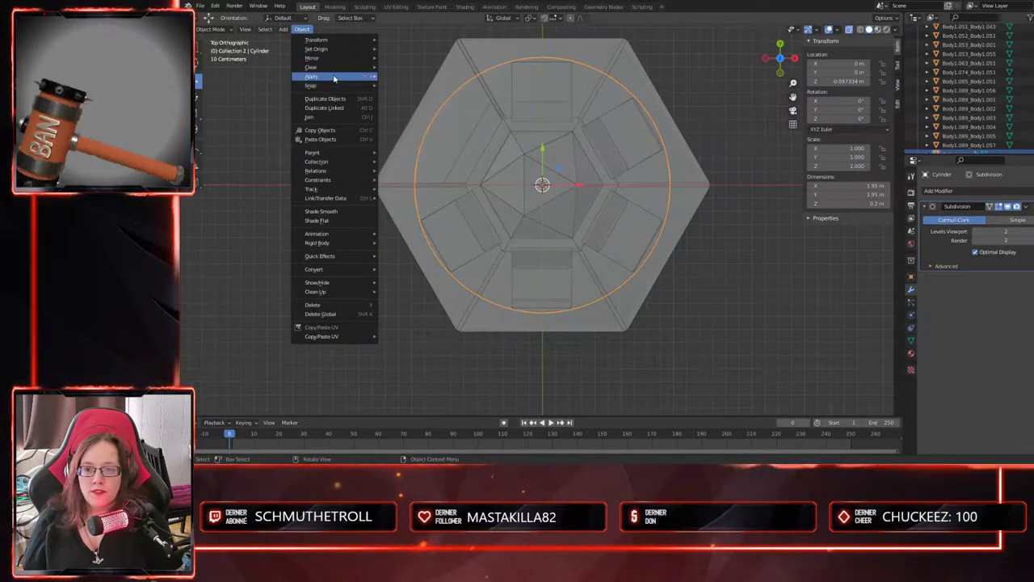
mouse_move(333, 76)
click(420, 103)
- Rename the disc object as stand
middle_drag(602, 284, 595, 210)
scroll(975, 139, down, 1)
click(957, 144)
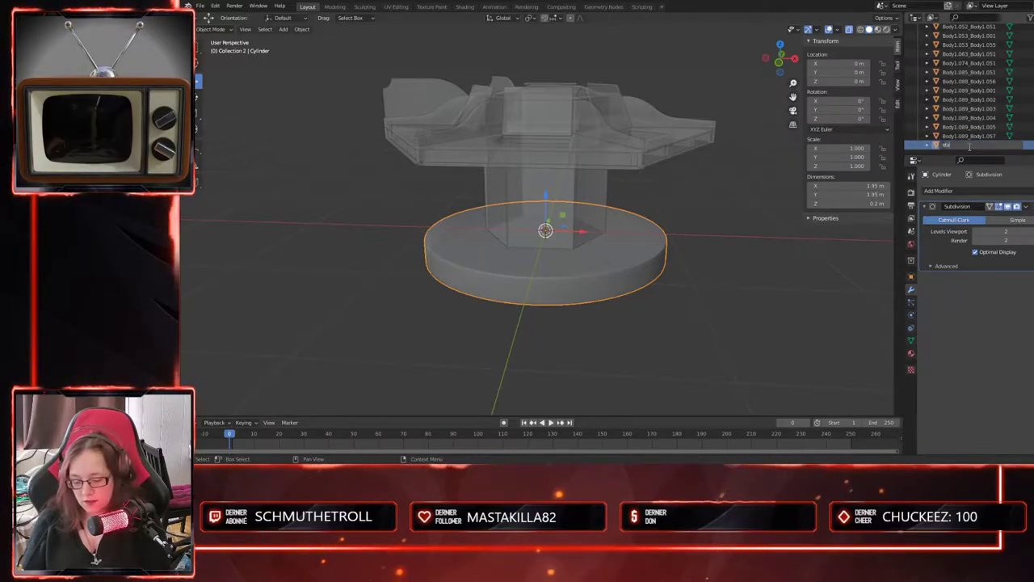
key(Return)
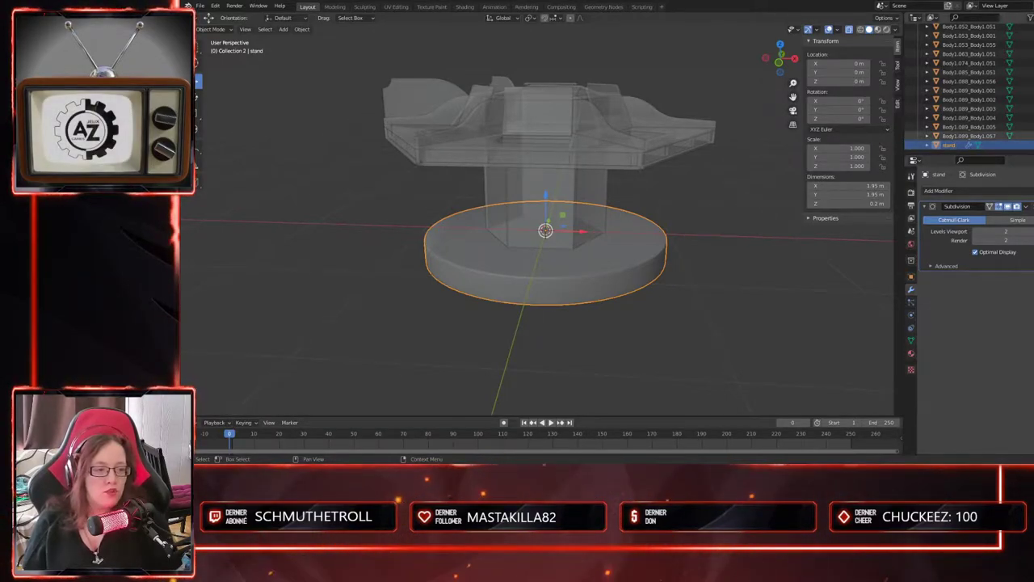
click(970, 127)
click(970, 136)
scroll(980, 142, up, 2)
scroll(979, 138, down, 5)
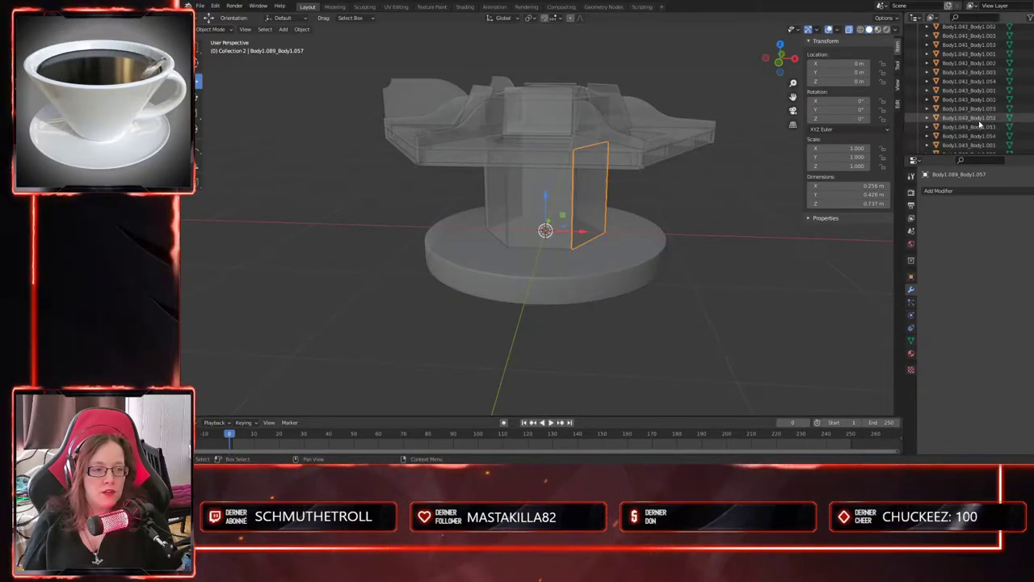
middle_drag(674, 274, 728, 293)
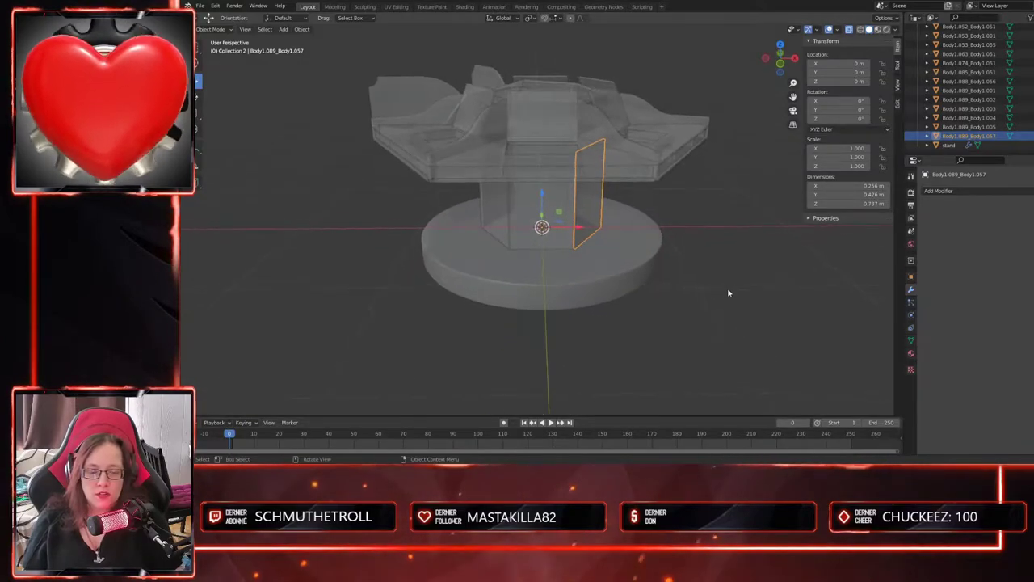
click(614, 297)
scroll(617, 287, up, 4)
scroll(691, 256, down, 1)
scroll(692, 256, down, 2)
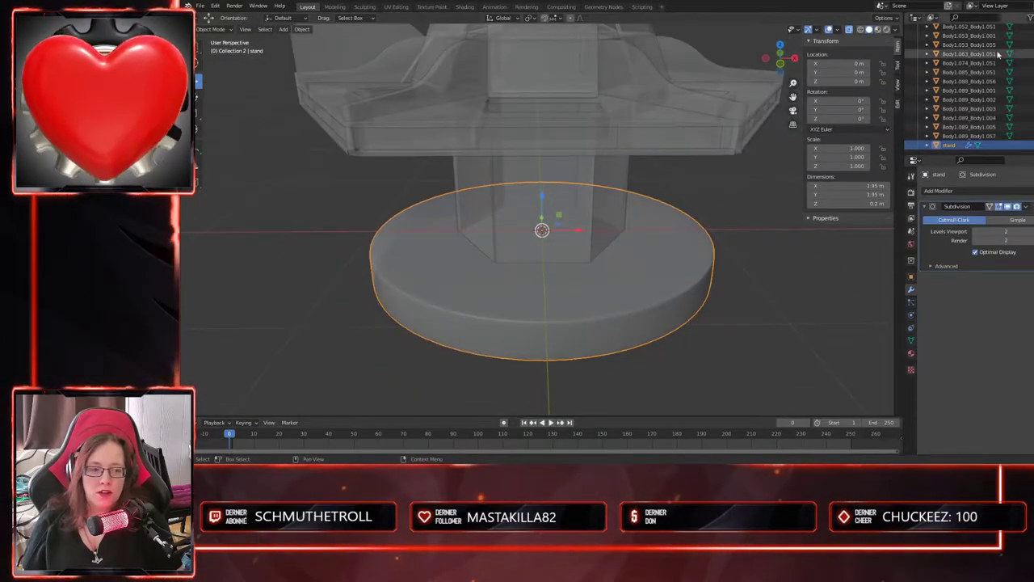
scroll(977, 117, up, 6)
scroll(977, 118, down, 5)
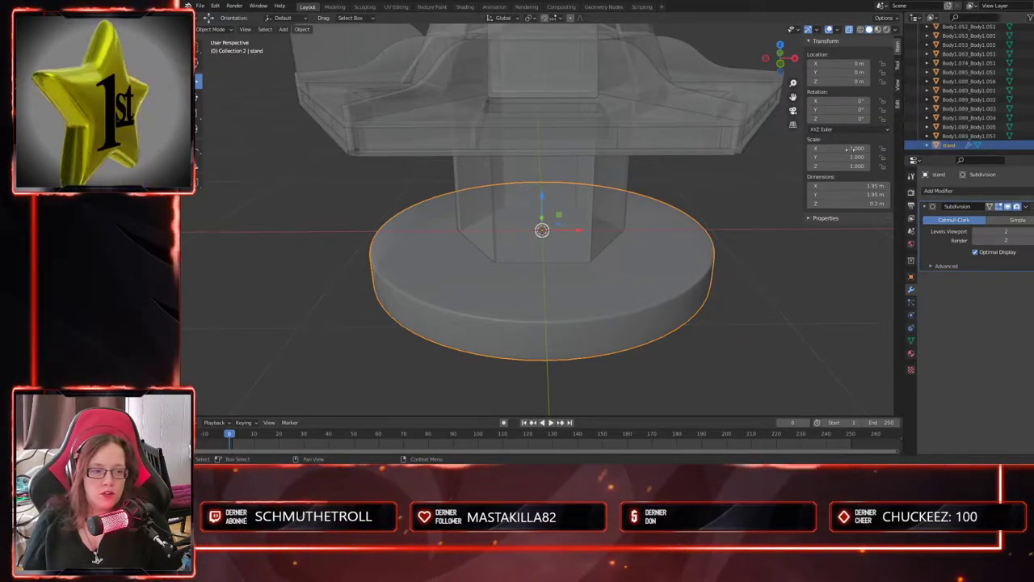
middle_drag(674, 295, 453, 163)
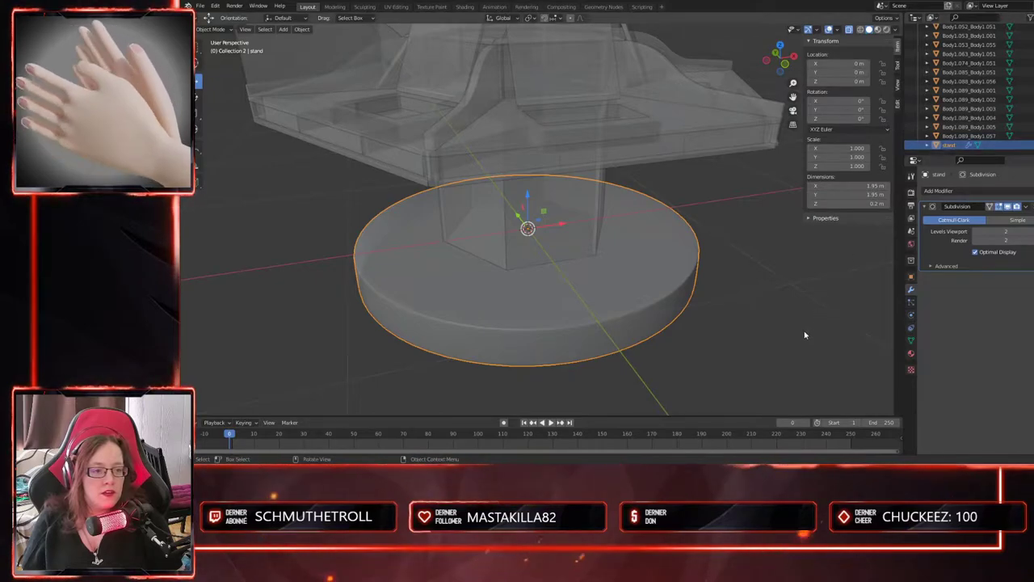
middle_drag(804, 334, 782, 333)
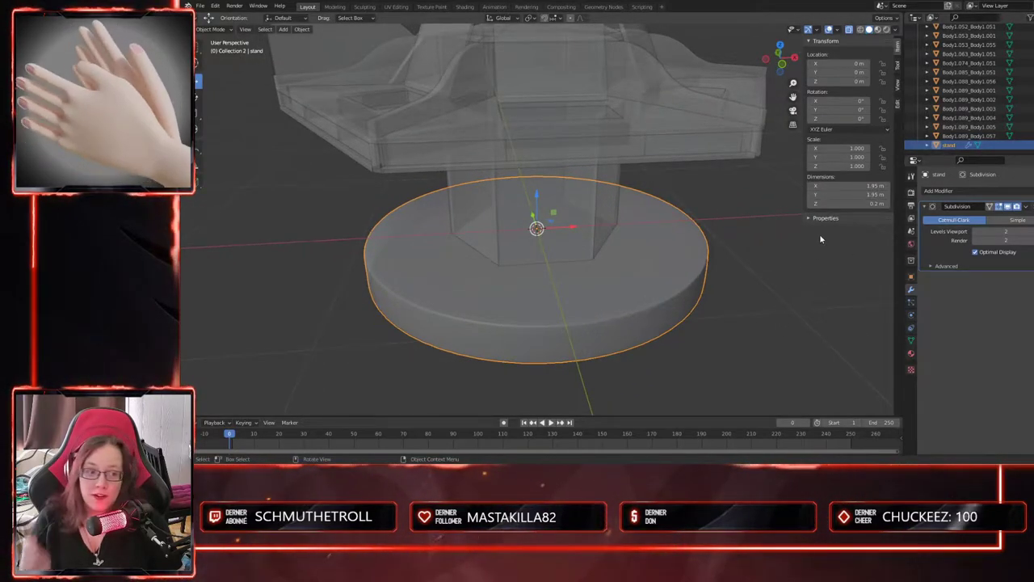
click(1024, 207)
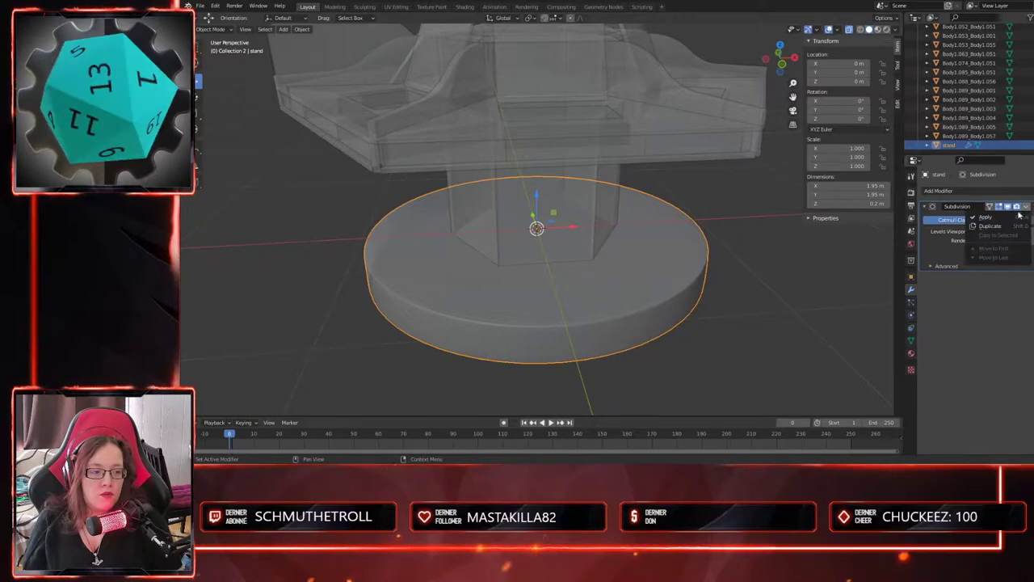
click(753, 305)
middle_drag(754, 306, 682, 311)
scroll(734, 317, down, 5)
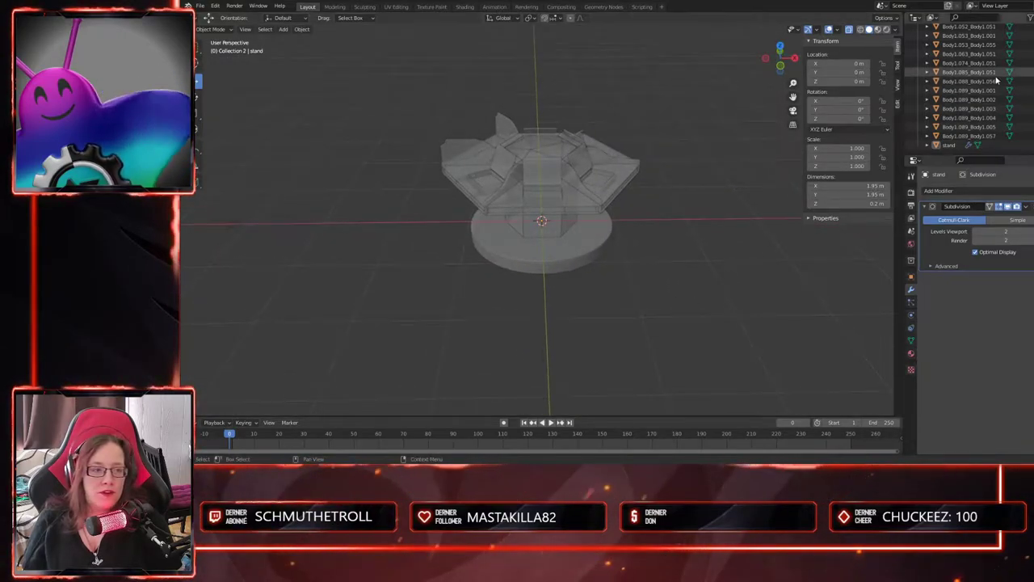
- Lock the camera to the view, reframe it so the whole table and stand fit inside the frame, and unlock it
key(KP_0)
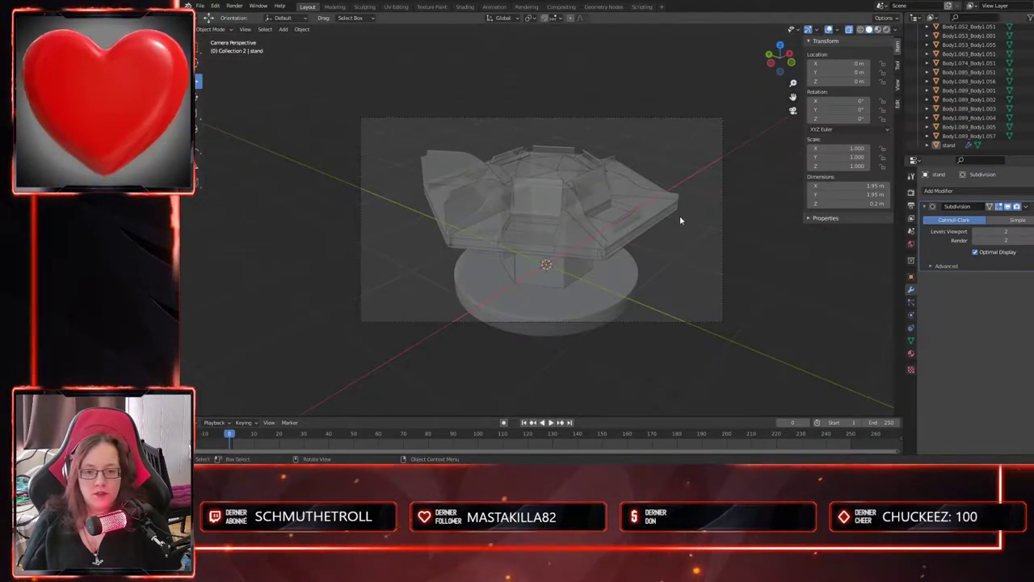
click(896, 84)
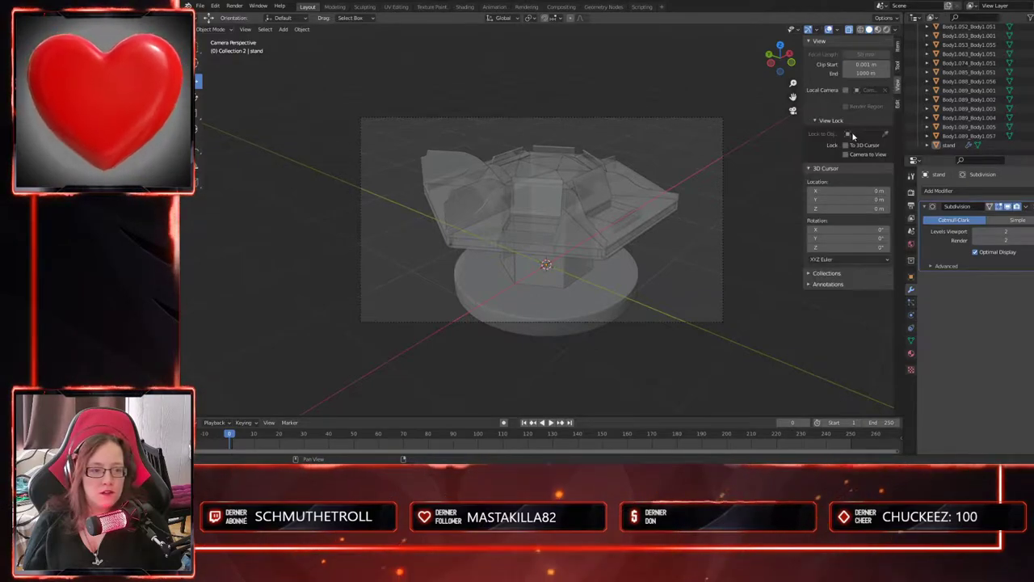
middle_drag(735, 240, 635, 256)
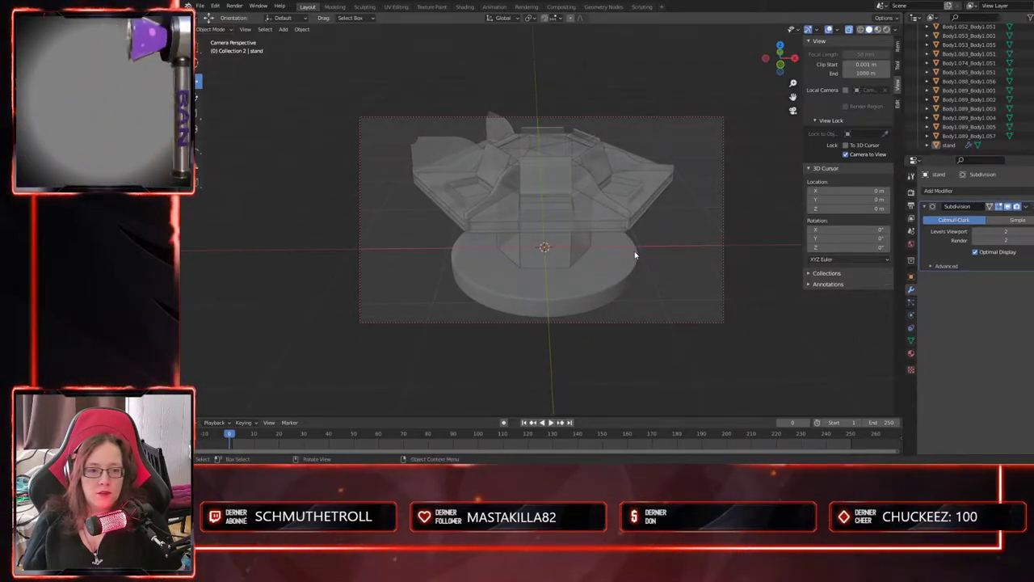
scroll(635, 255, down, 2)
middle_drag(636, 245, 633, 252)
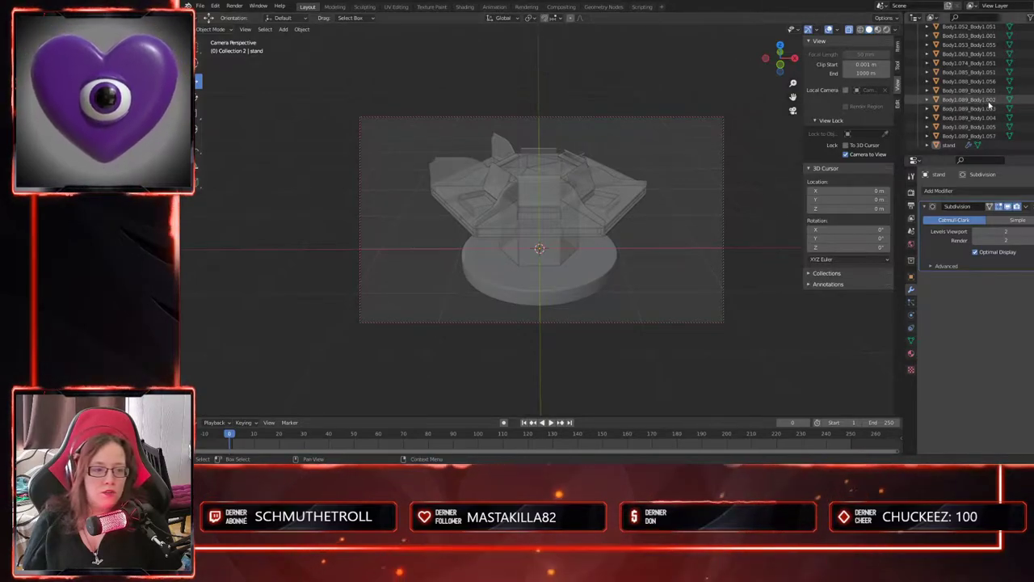
click(846, 155)
- Add a 2 m plane at the origin and lower it along Z by about 0.197 m
middle_drag(644, 199, 631, 274)
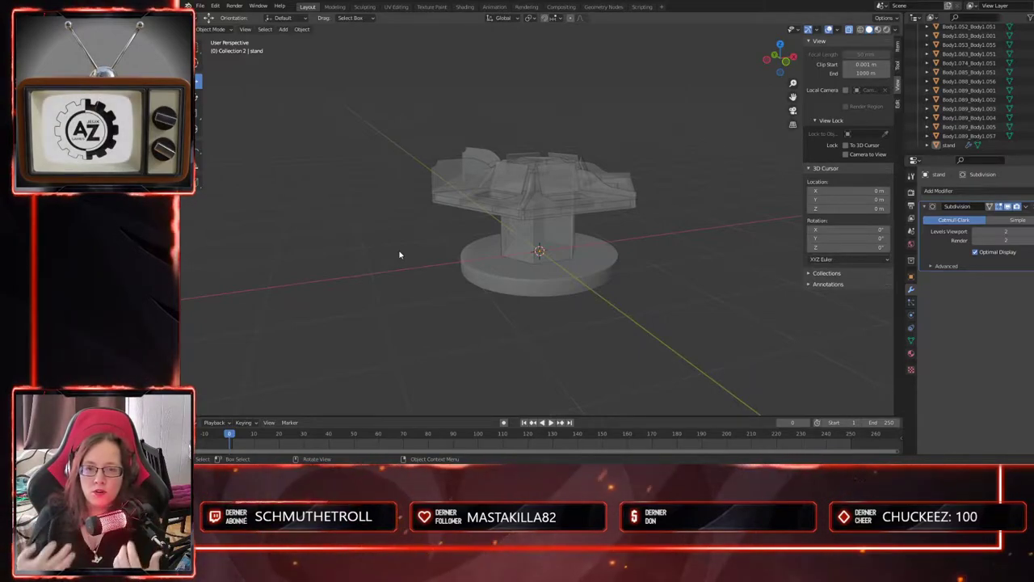
middle_drag(455, 278, 604, 316)
scroll(542, 314, up, 1)
middle_drag(694, 310, 606, 336)
scroll(662, 322, down, 3)
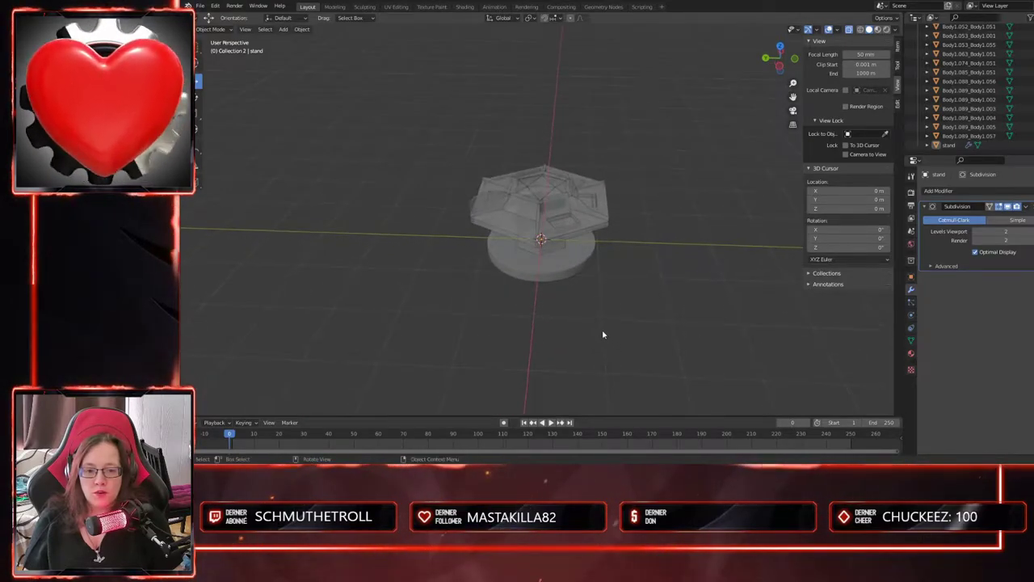
key(shift+a)
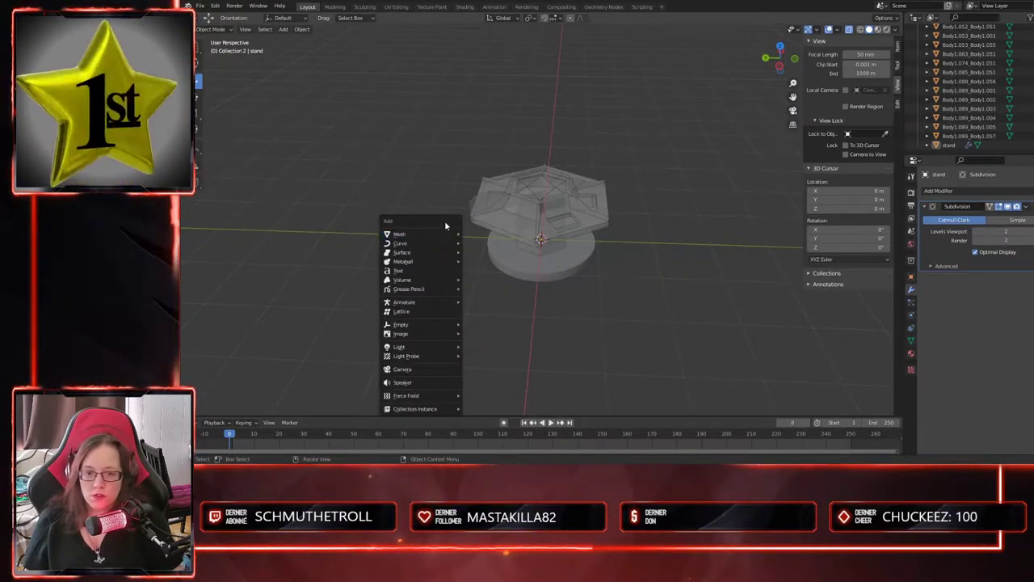
mouse_move(446, 235)
click(496, 234)
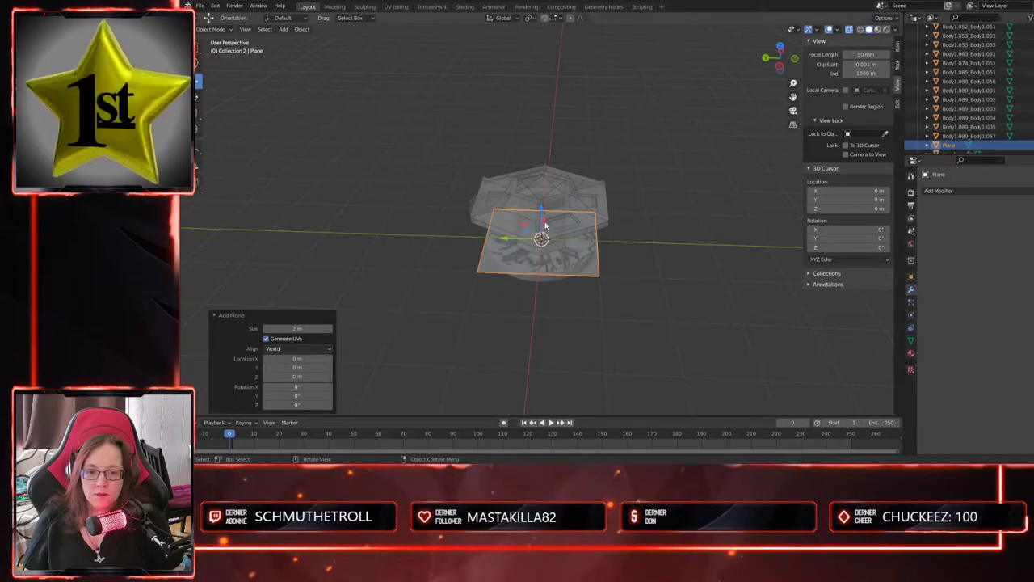
middle_drag(571, 239, 544, 212)
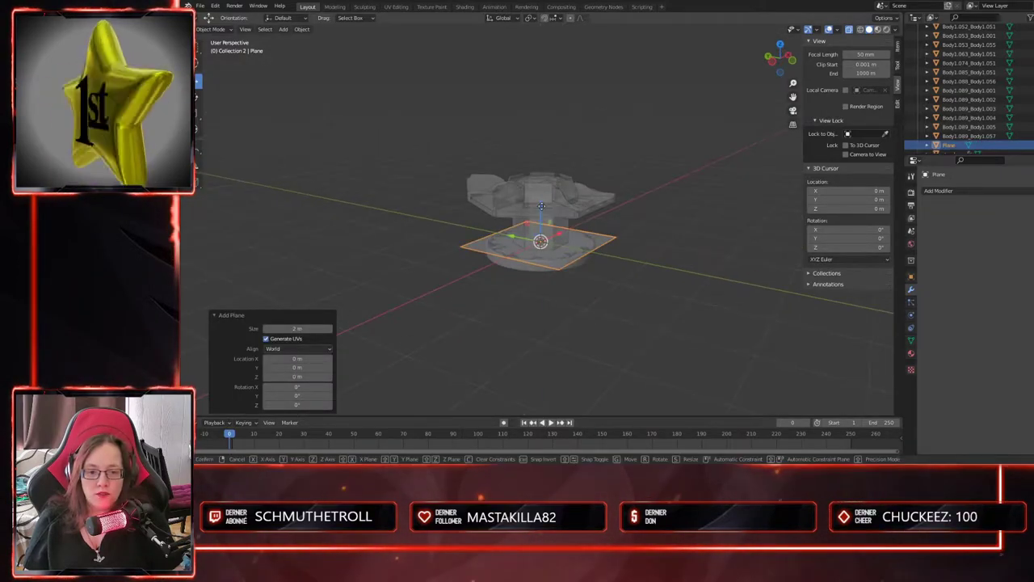
key(g)
key(z)
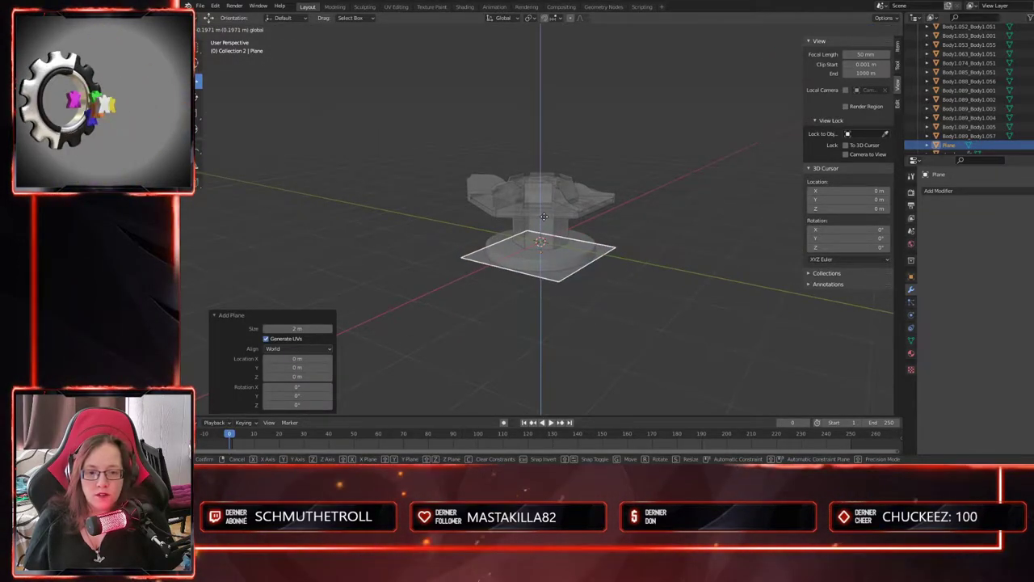
click(543, 216)
- In front view, nudge the plane vertically by about 0.003 m to meet the stand's underside
middle_drag(543, 216, 538, 265)
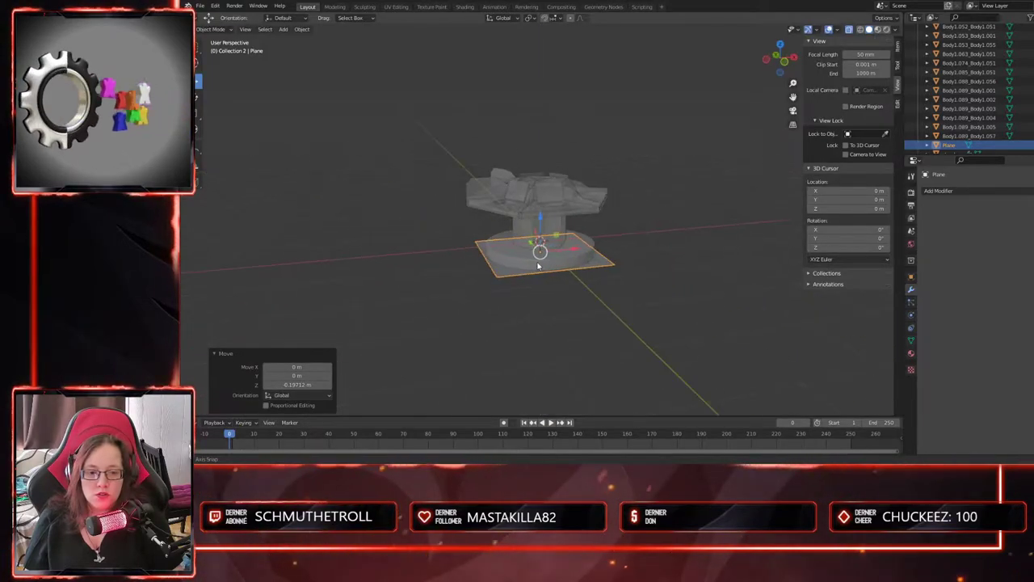
key(KP_1)
scroll(541, 244, up, 6)
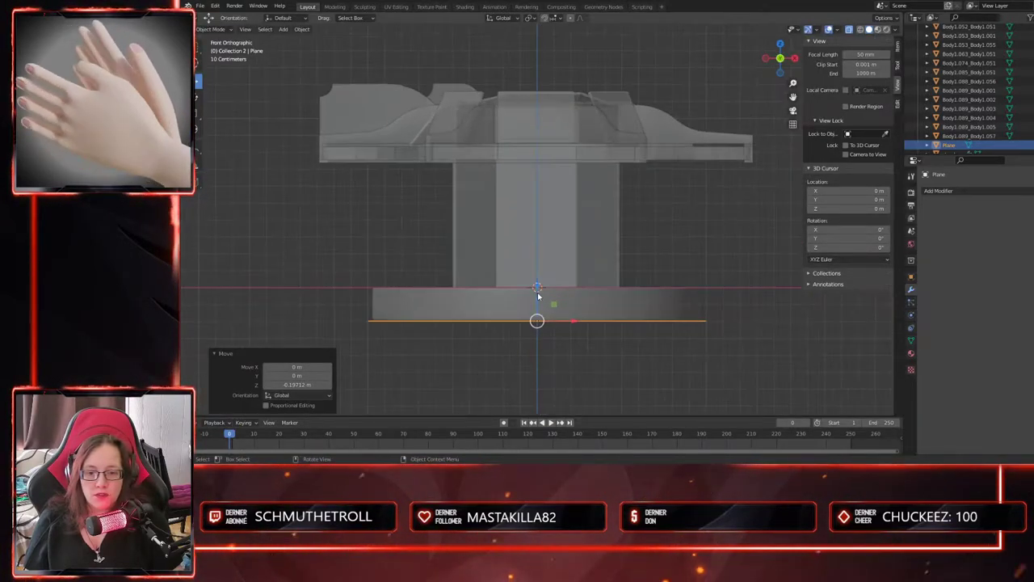
drag(537, 287, 537, 286)
middle_drag(457, 297, 480, 314)
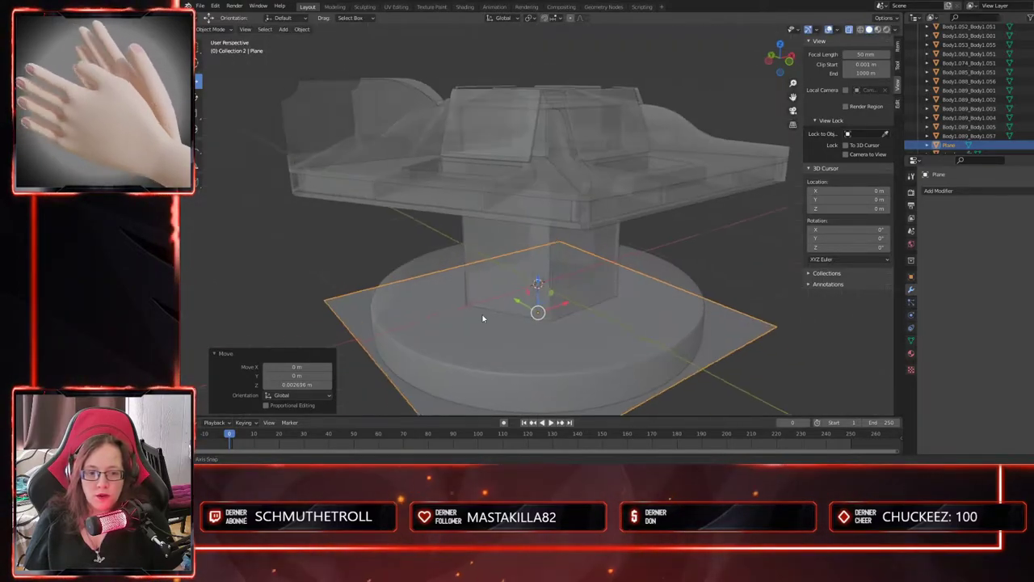
- Scale the plane up by about 2.96 and shift it about 0.876 m along Y
scroll(493, 310, down, 5)
middle_drag(621, 287, 574, 323)
key(s)
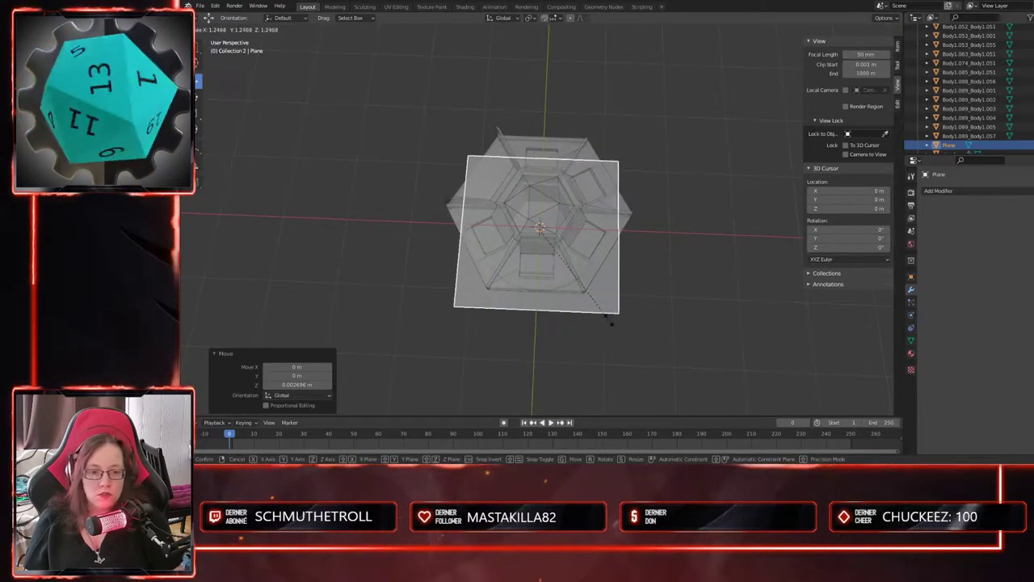
click(778, 358)
scroll(669, 323, down, 3)
middle_drag(669, 323, 553, 244)
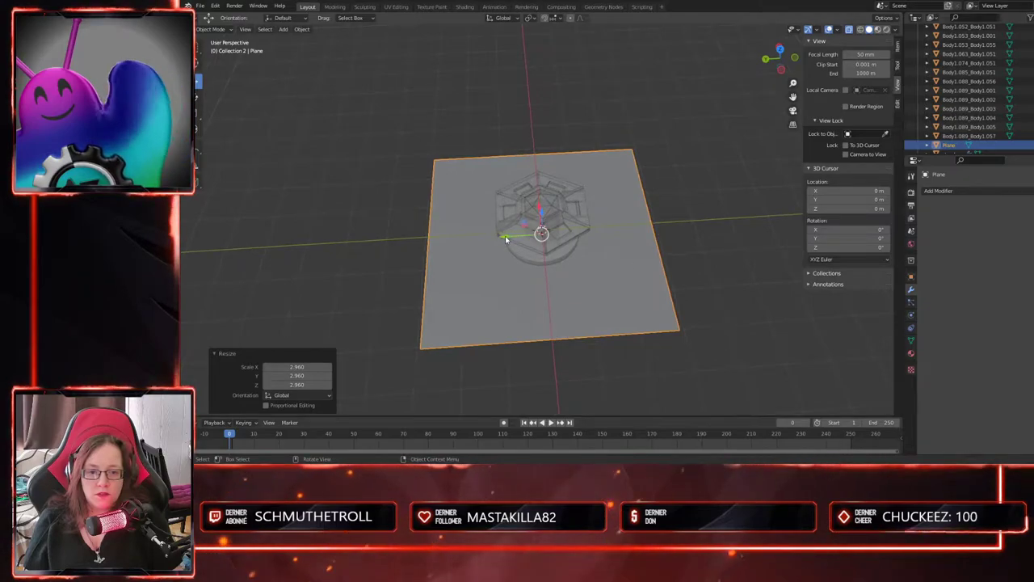
key(g)
drag(469, 238, 472, 239)
- Stretch the floor plane along the X axis so it extends well past both sides of the table
middle_drag(648, 286, 546, 325)
key(KP_0)
key(s)
key(x)
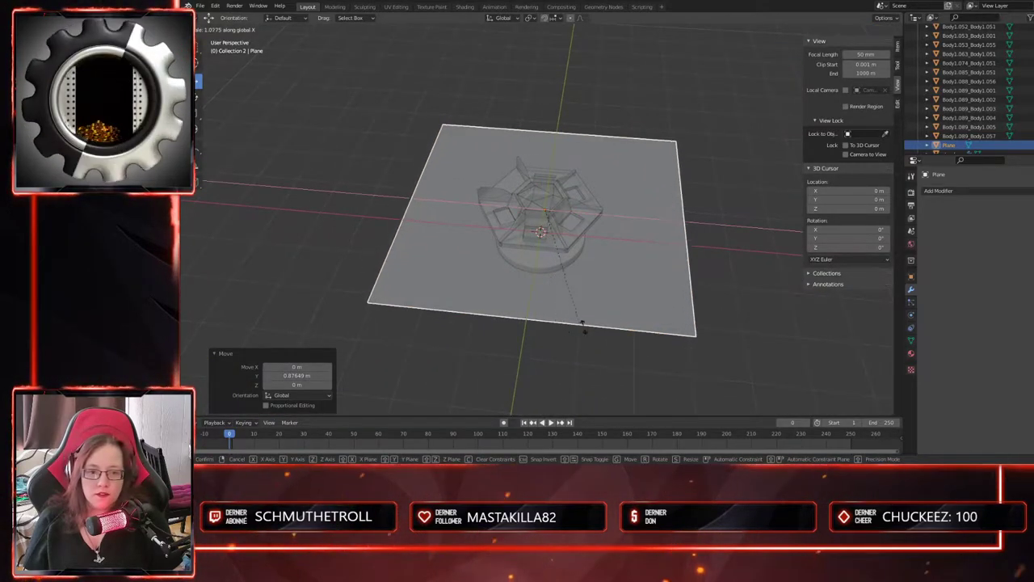
click(667, 330)
middle_drag(543, 310, 513, 320)
click(512, 316)
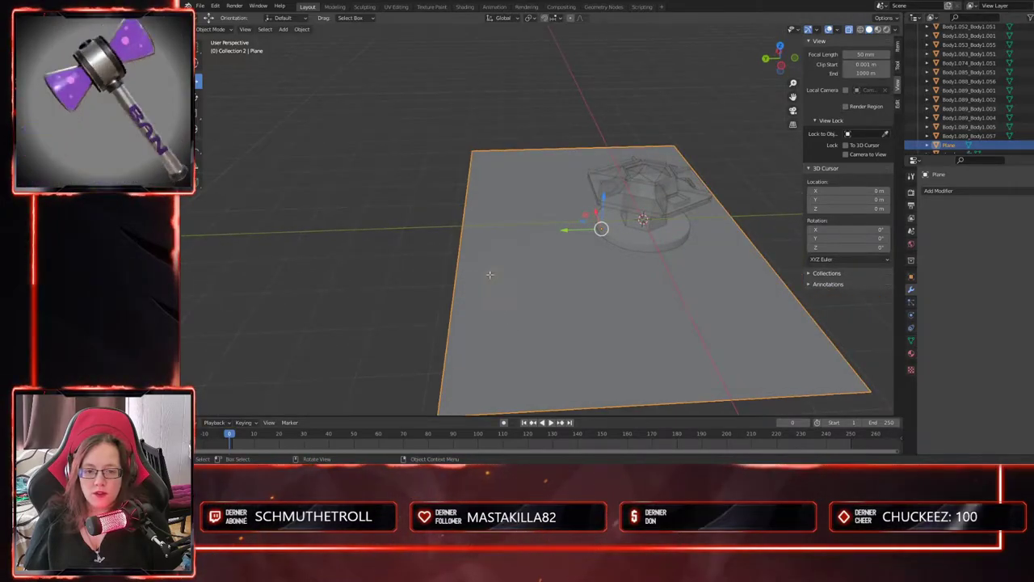
- In Edit Mode, extrude the floor plane's long rear edge straight up by about 3.11 m to form a backdrop wall
key(Tab)
click(459, 261)
click(196, 81)
middle_drag(491, 266, 510, 236)
key(e)
right_click(492, 152)
drag(461, 197, 458, 108)
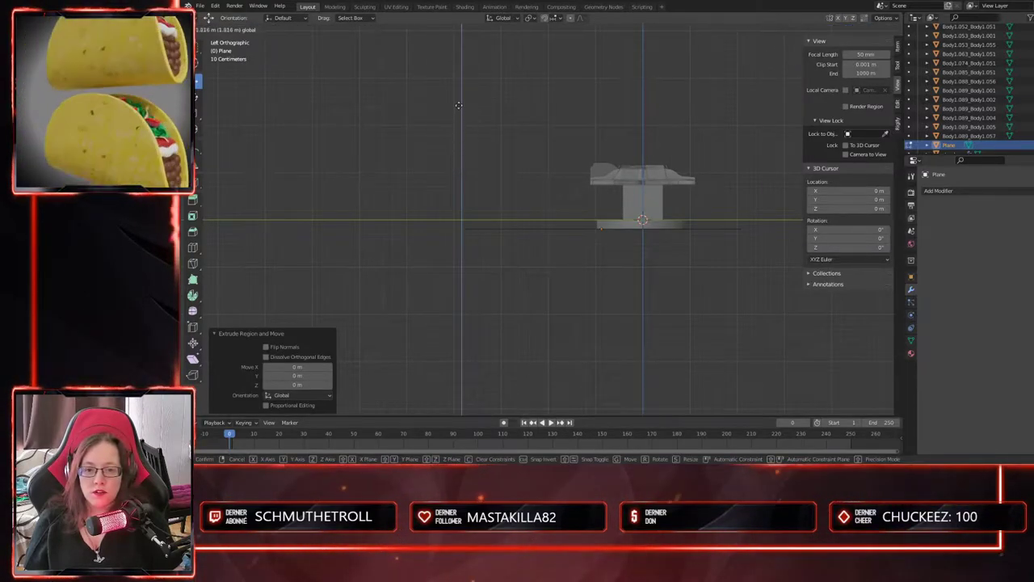
click(462, 54)
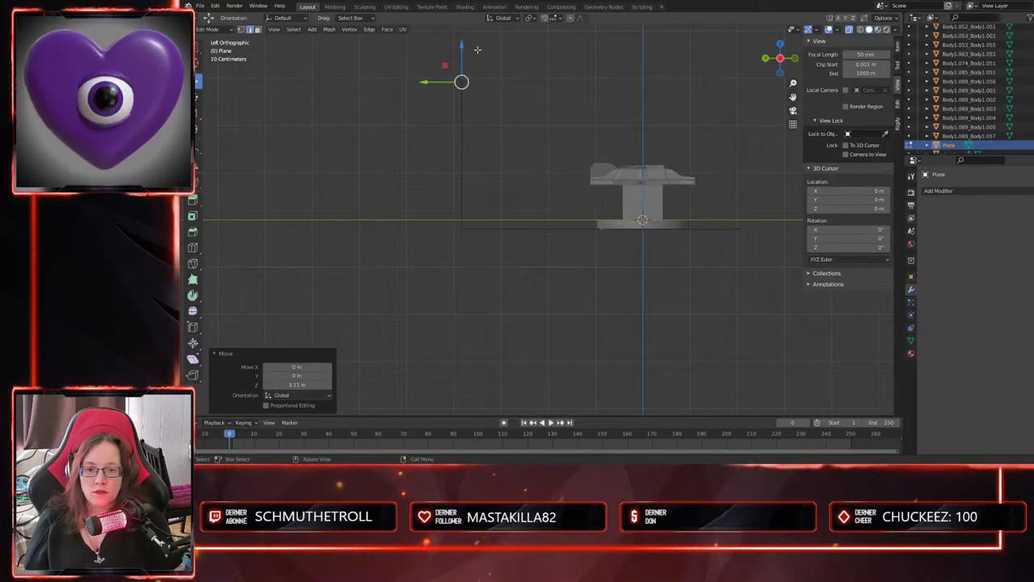
- Raise the backdrop wall's upper edge by about another 0.473 m in side view
middle_drag(478, 50, 568, 220)
key(ctrl+KP_3)
shift+middle_drag(510, 155, 528, 219)
drag(481, 91, 481, 68)
- Turn off X-ray and preview the table and backdrop through the camera in rendered shading
middle_drag(462, 234, 599, 282)
key(KP_0)
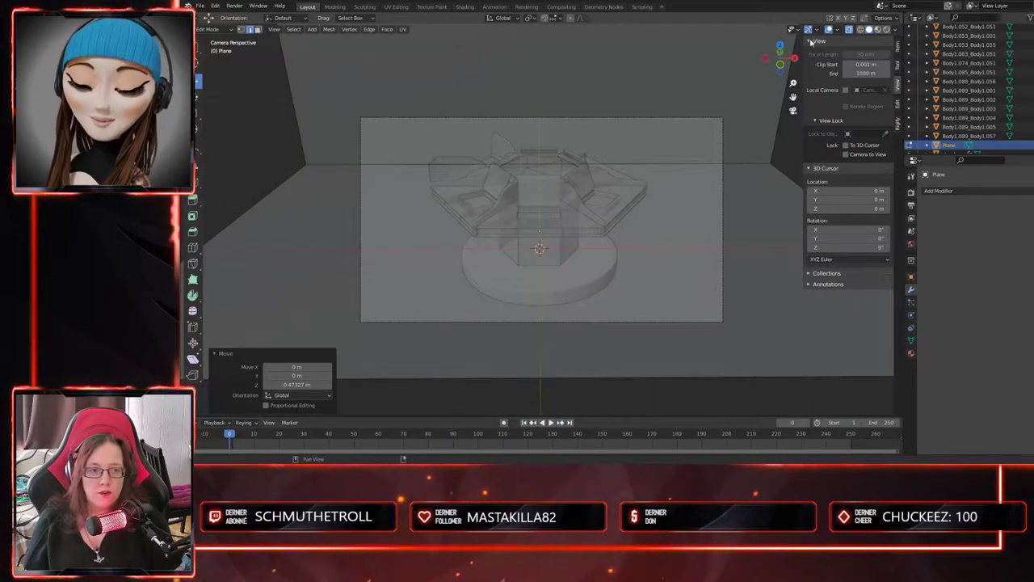
click(848, 30)
click(886, 30)
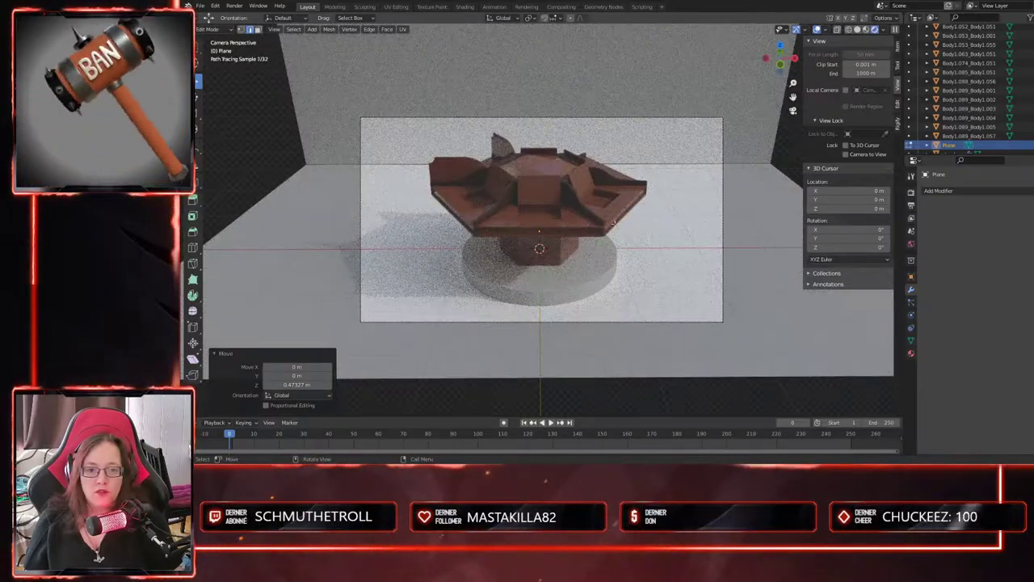
middle_drag(705, 173, 630, 162)
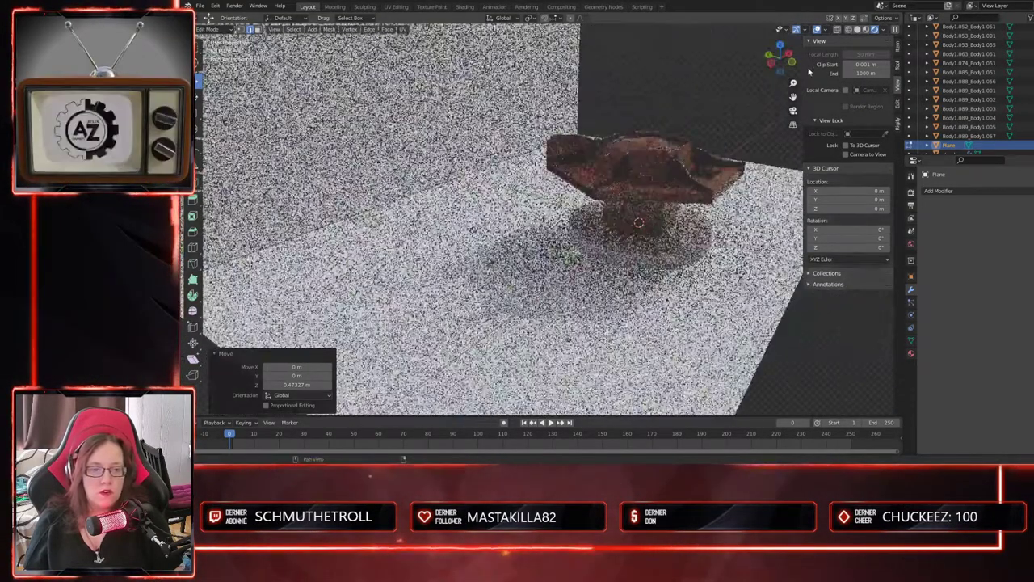
- In solid shading, bevel the edge where the floor meets the backdrop wall by about 0.373 m with 4 segments
click(857, 29)
middle_drag(484, 234, 557, 271)
shift+middle_drag(452, 298, 624, 308)
click(535, 275)
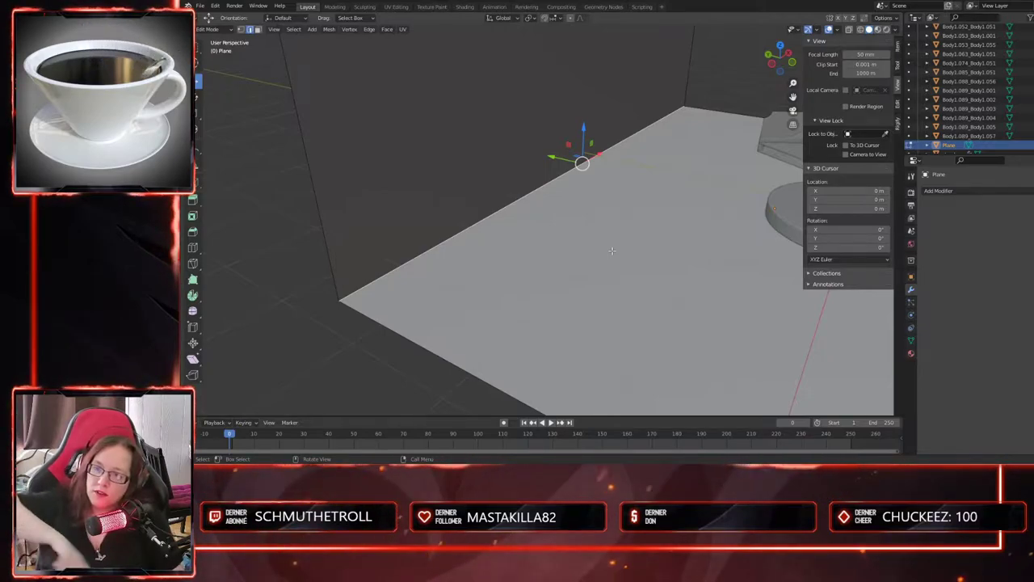
middle_drag(611, 245, 240, 207)
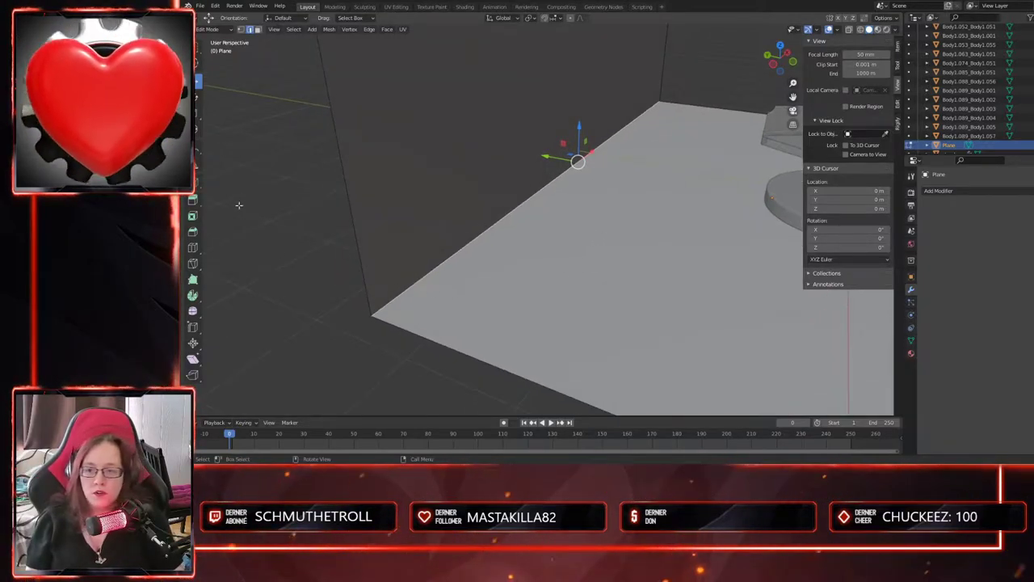
click(192, 231)
drag(612, 134, 692, 219)
click(329, 277)
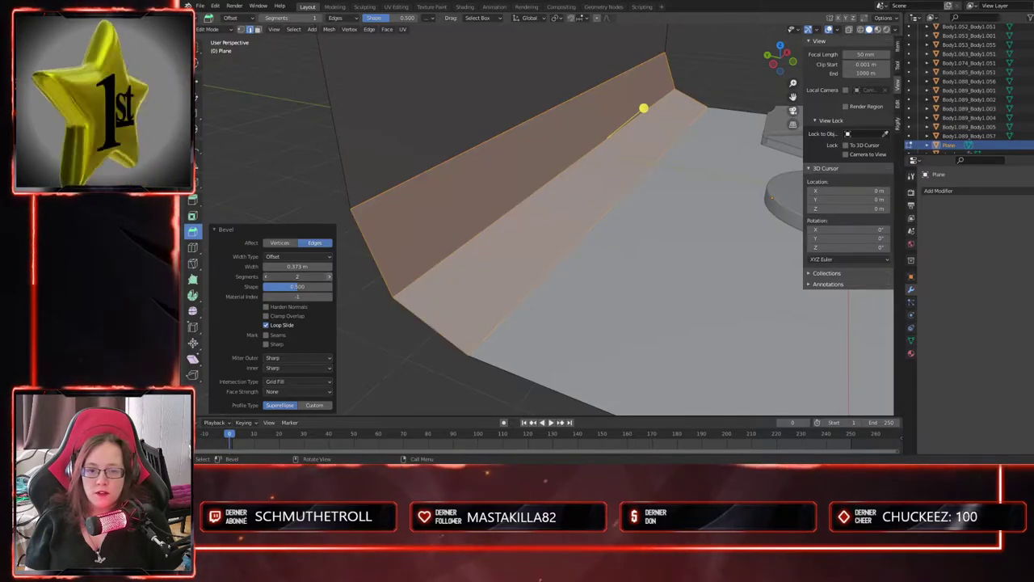
click(329, 277)
middle_drag(452, 287, 481, 274)
click(329, 277)
middle_drag(557, 307, 541, 328)
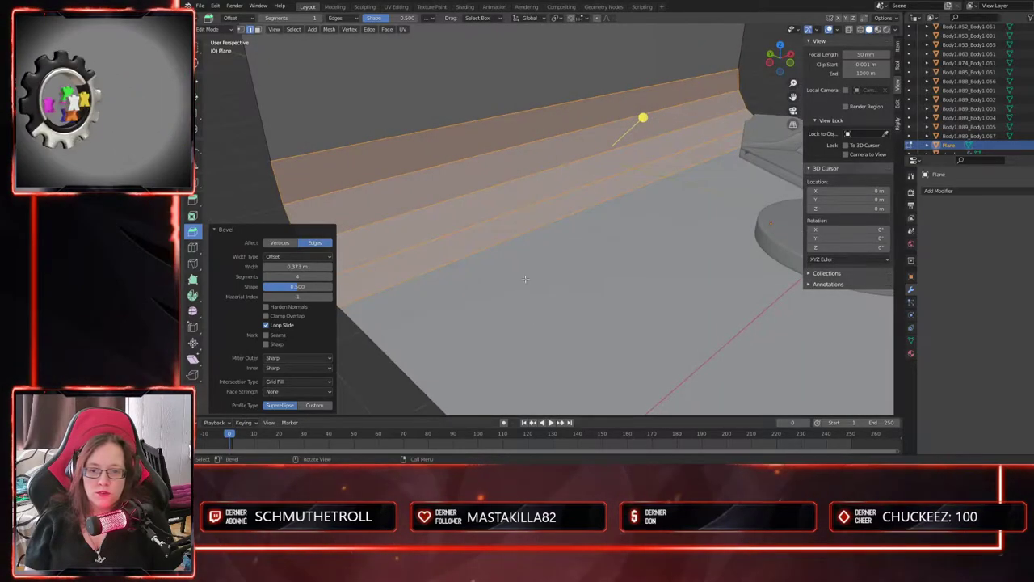
- Return to Object Mode and shade the curved backdrop smooth
key(Tab)
right_click(537, 174)
click(563, 177)
scroll(620, 291, down, 5)
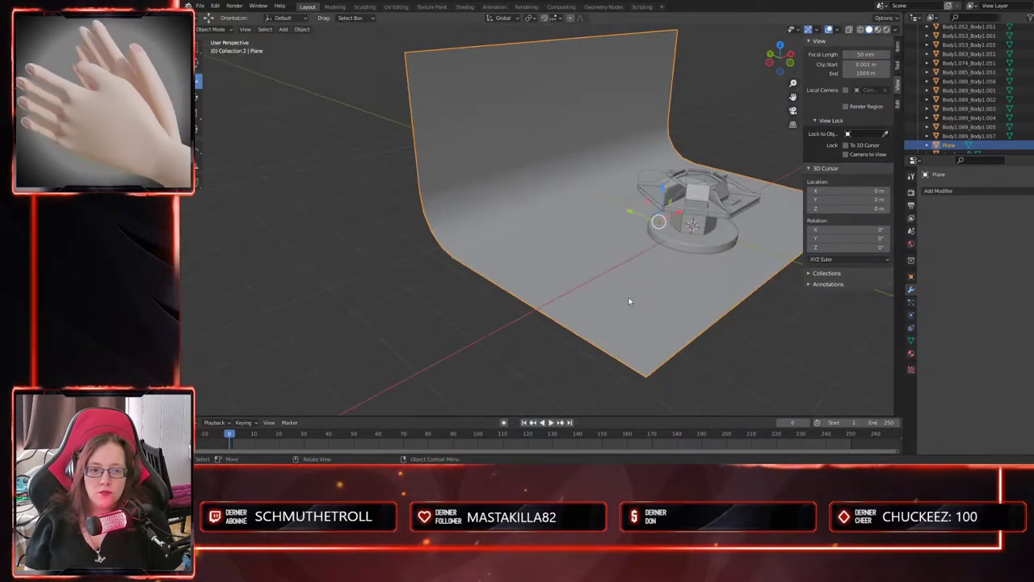
scroll(605, 304, down, 3)
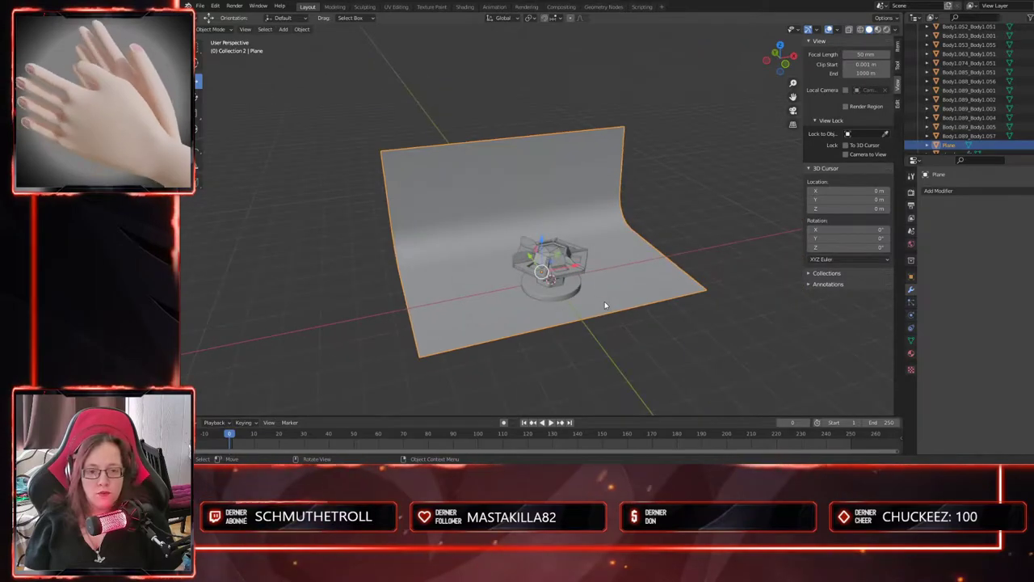
- Preview the table on the curved backdrop through the camera in rendered shading, with X-ray off
key(KP_0)
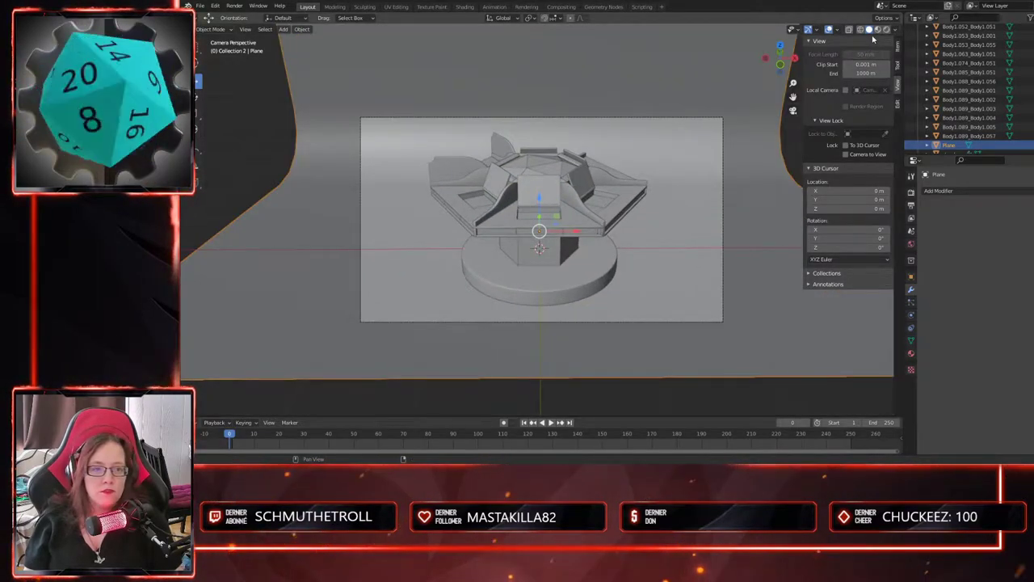
click(849, 30)
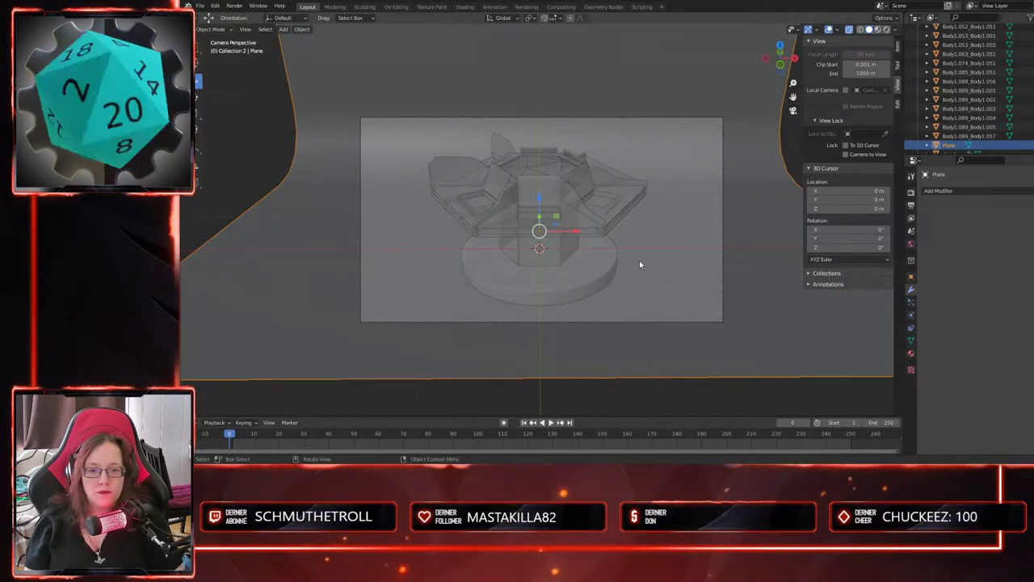
click(849, 31)
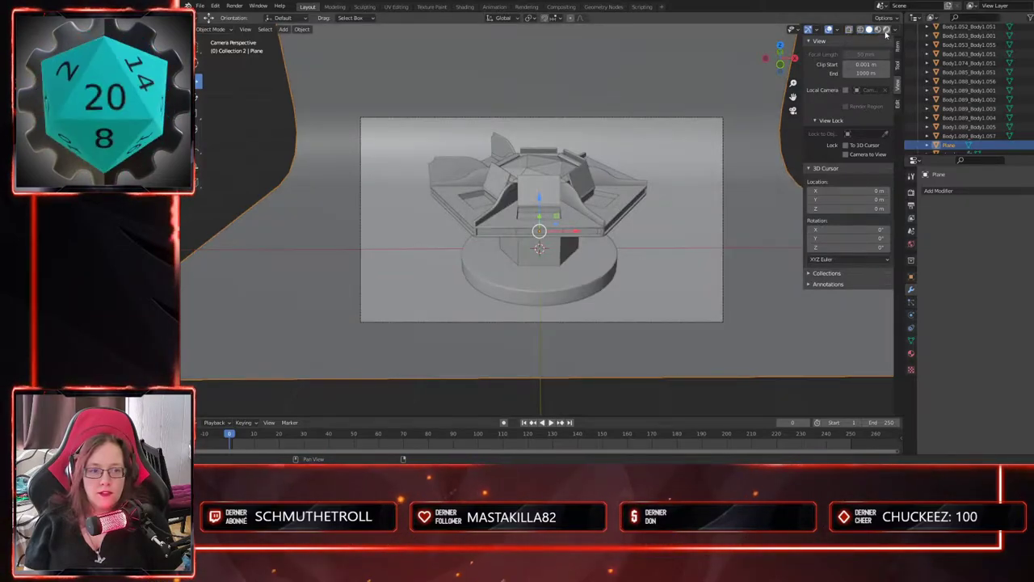
click(878, 29)
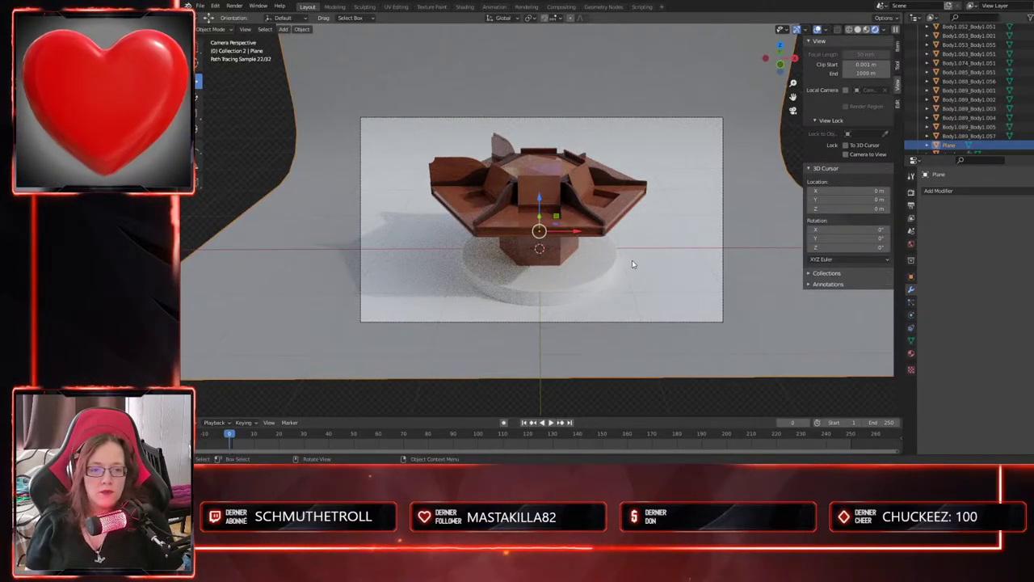
middle_drag(661, 284, 639, 259)
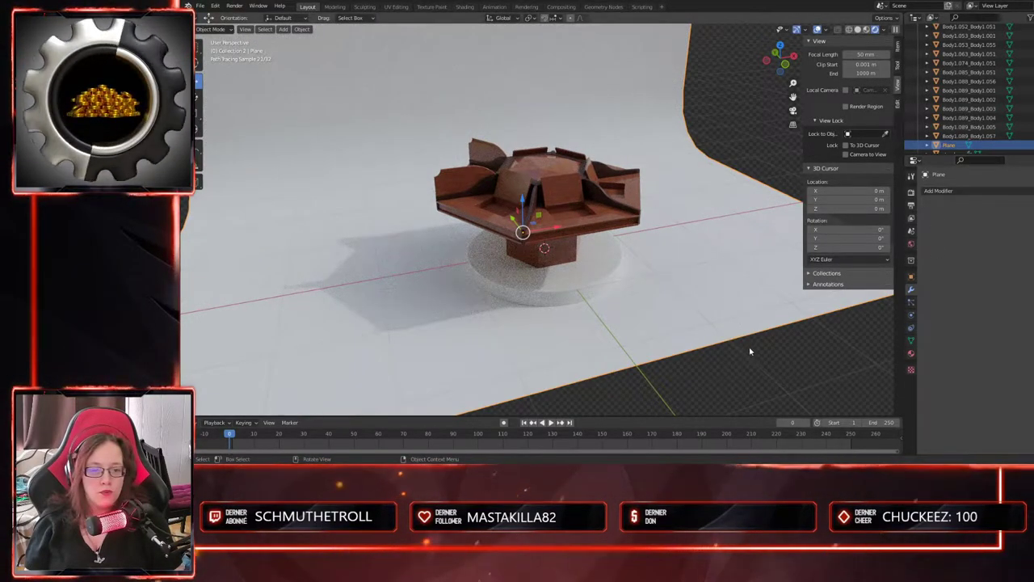
- Give the backdrop plane a new material and set its base color to hex 808080
click(911, 353)
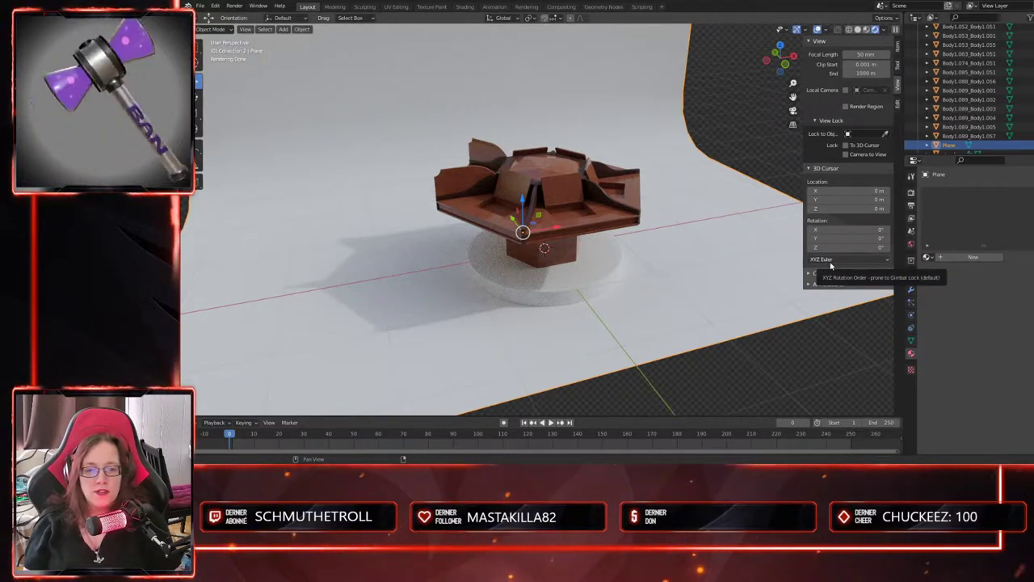
scroll(646, 289, up, 1)
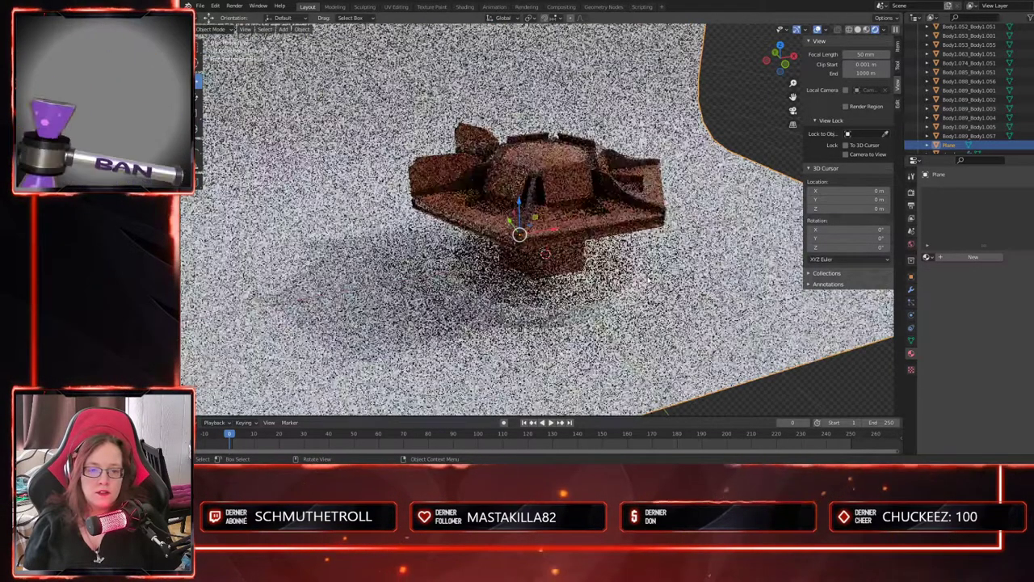
scroll(638, 295, down, 1)
middle_drag(638, 294, 629, 296)
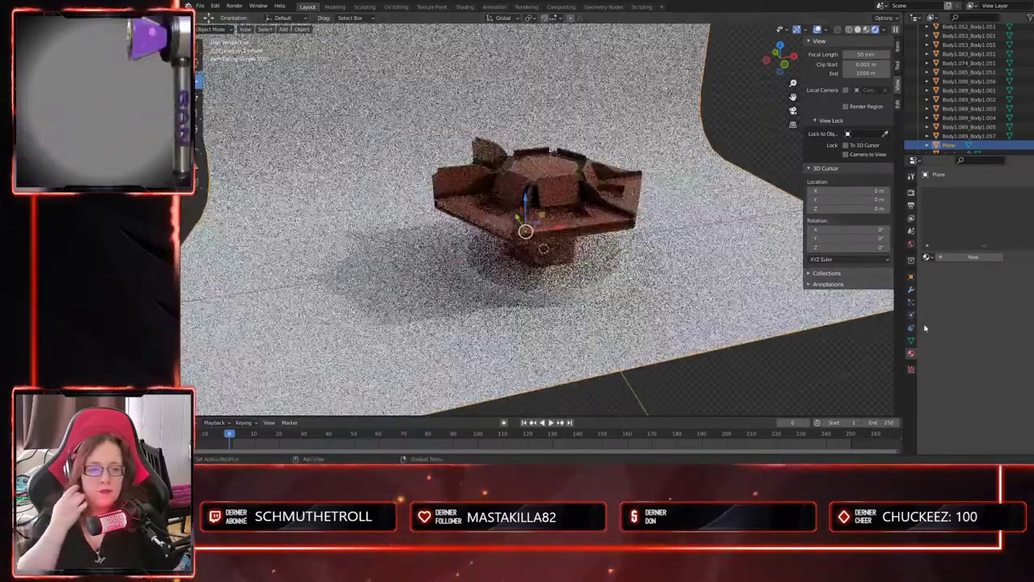
click(975, 259)
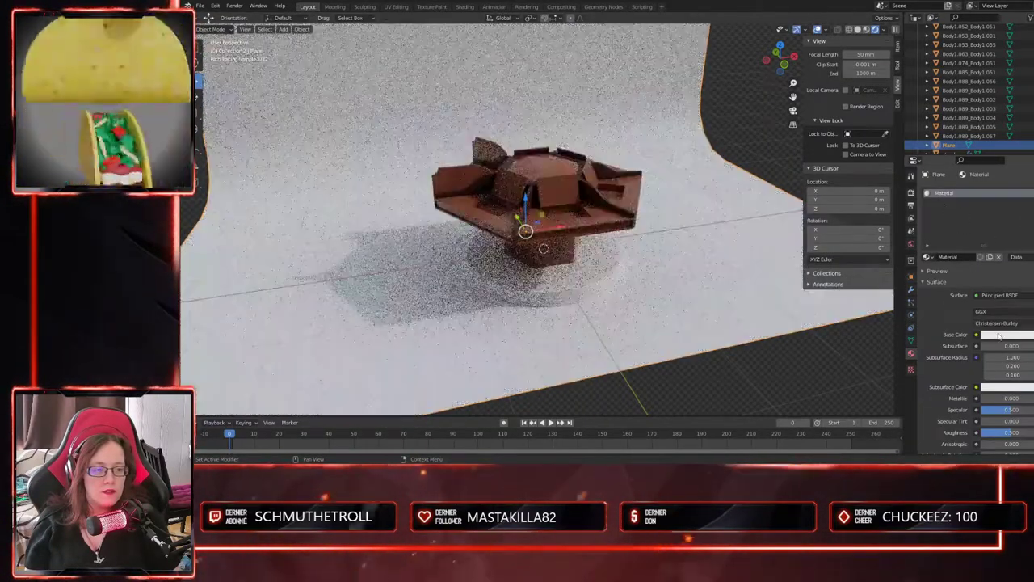
click(999, 334)
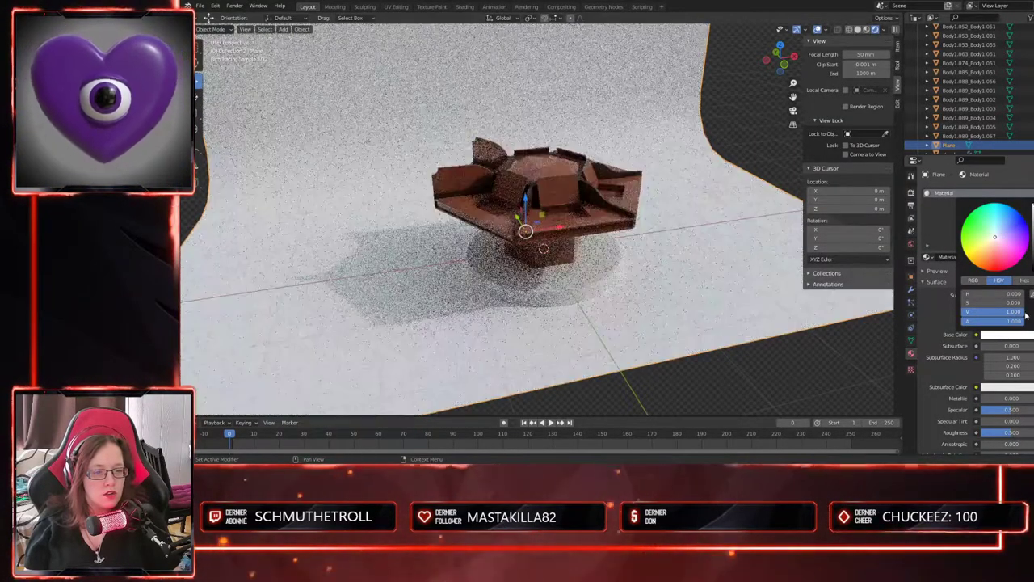
click(975, 281)
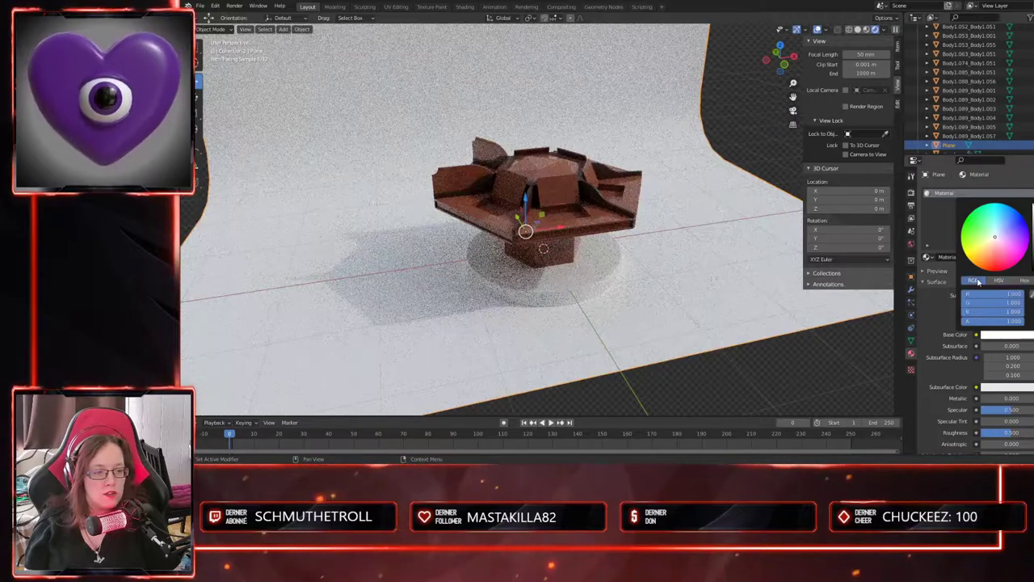
click(1024, 281)
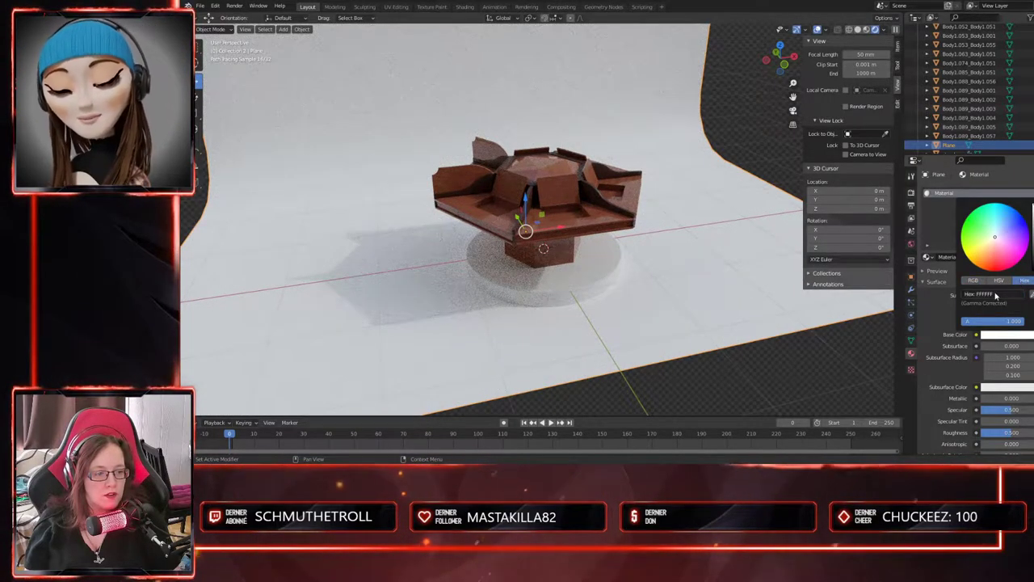
click(995, 295)
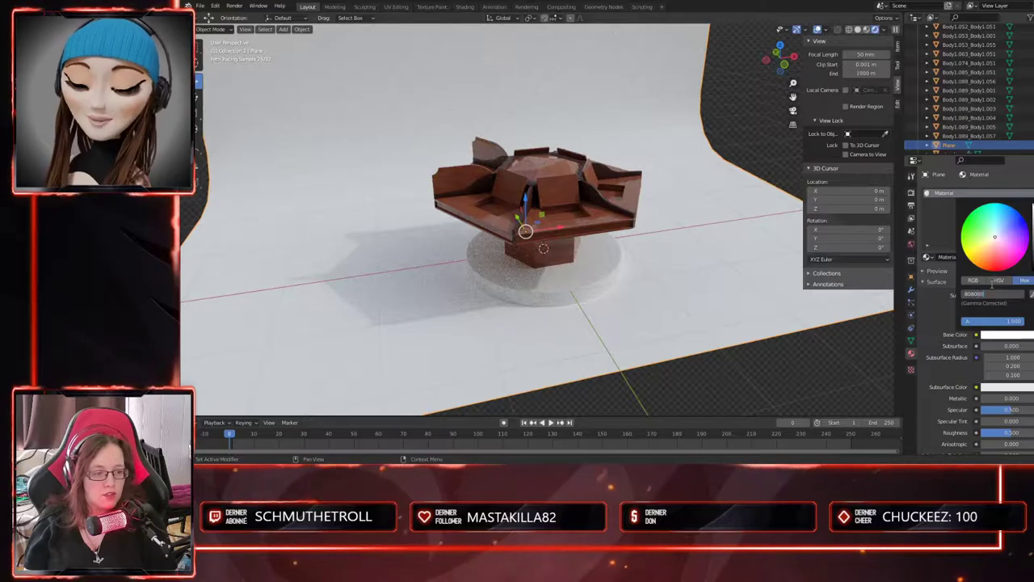
text(808080)
key(Return)
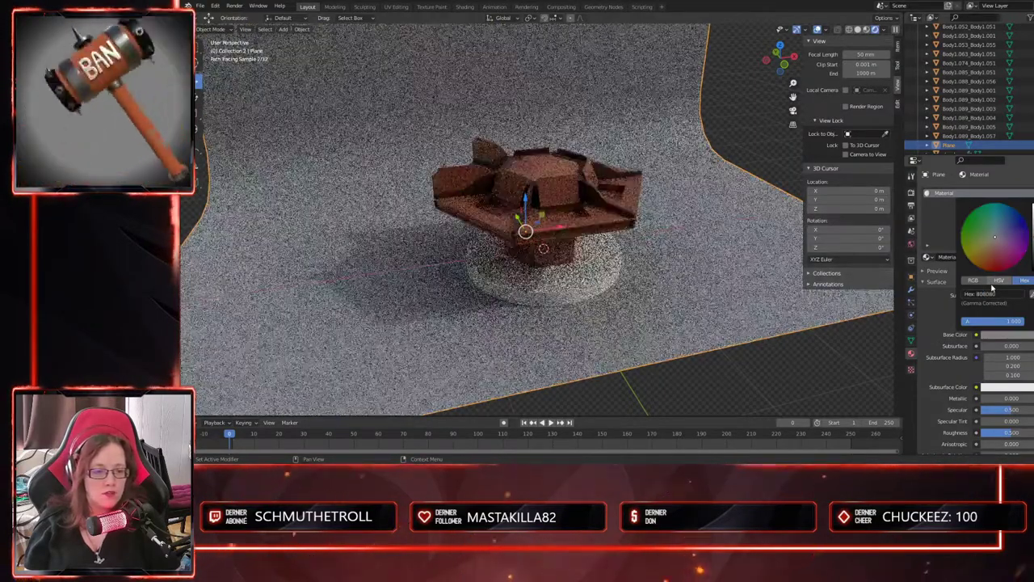
- Delete the round stand under the table
middle_drag(696, 330, 505, 281)
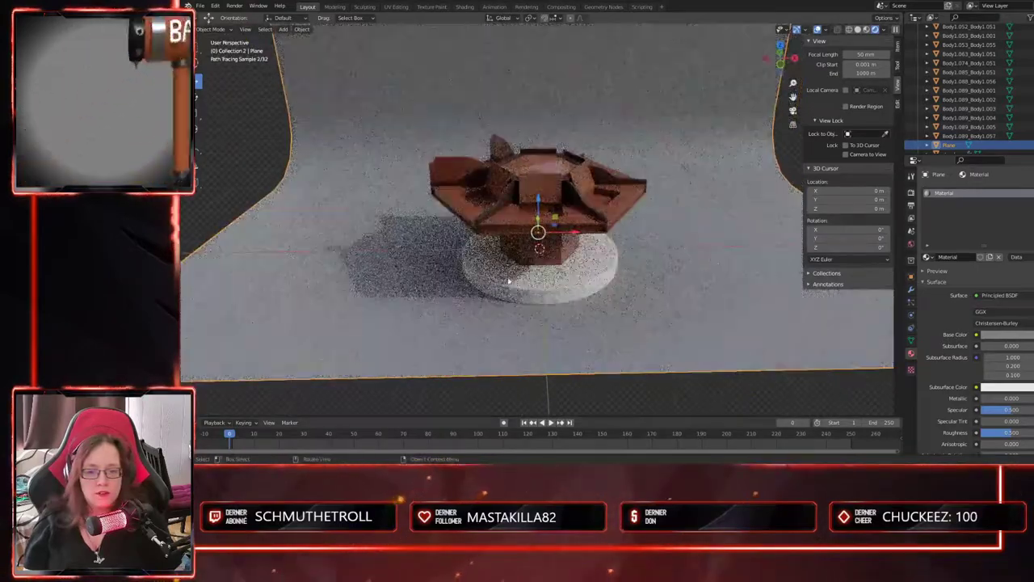
click(505, 280)
middle_drag(688, 337, 579, 297)
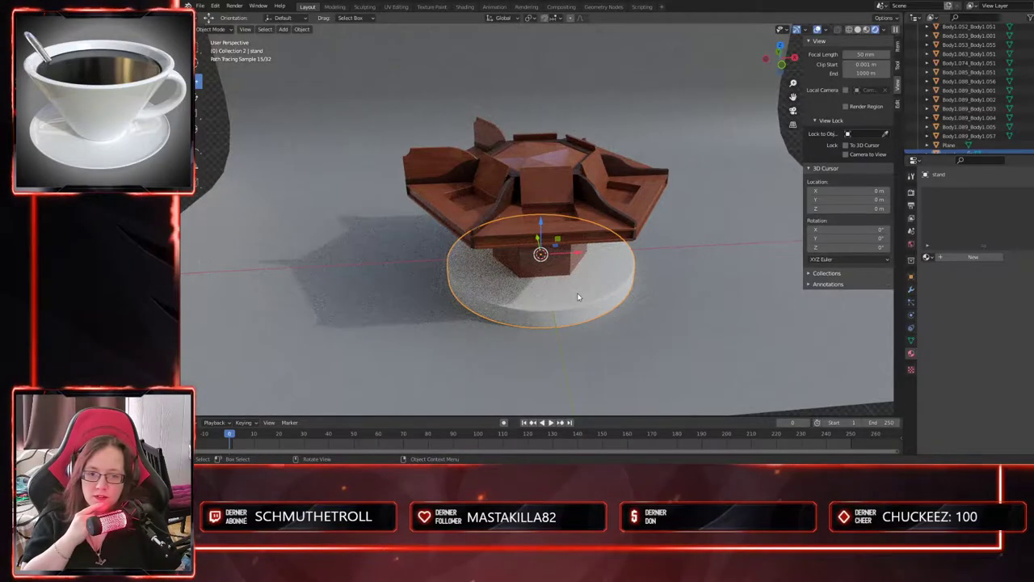
middle_drag(536, 304, 666, 343)
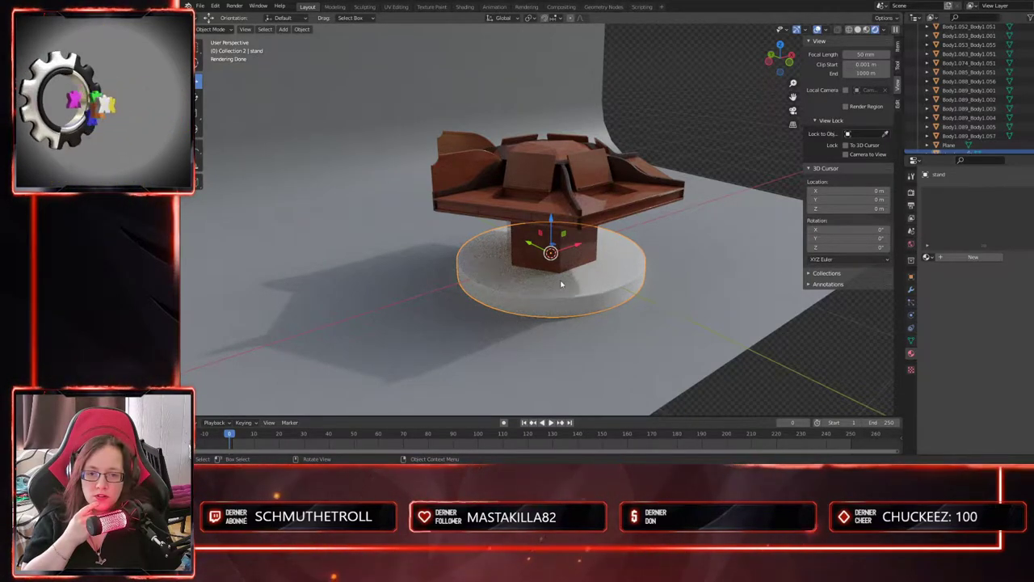
middle_drag(599, 231, 612, 315)
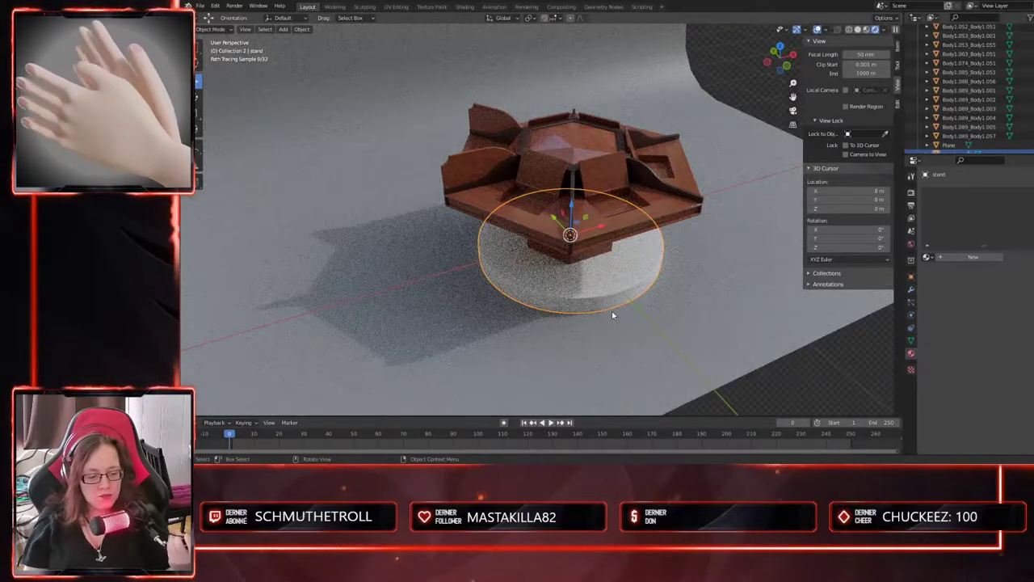
middle_drag(598, 298, 575, 279)
key(Delete)
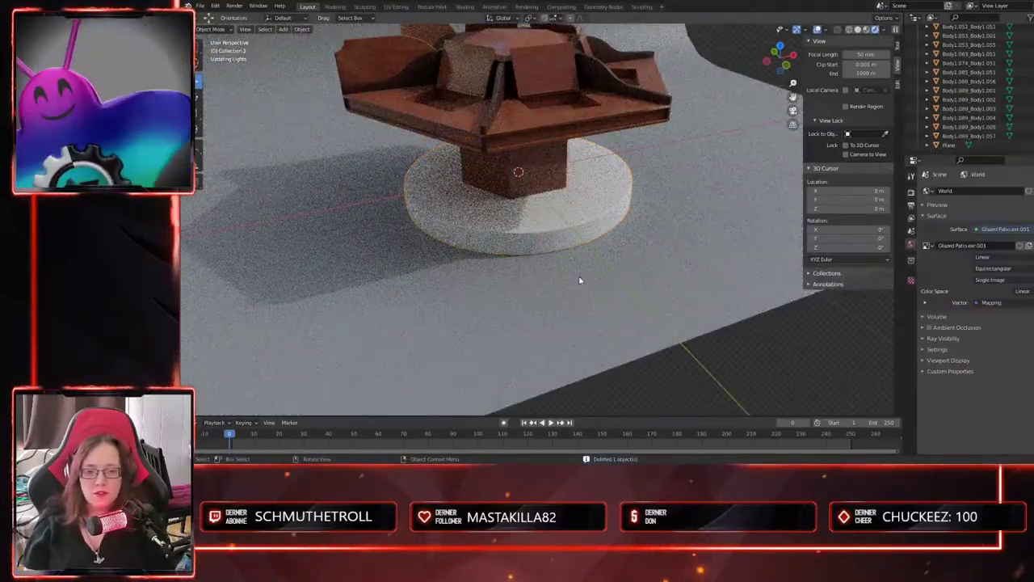
middle_drag(547, 277, 517, 273)
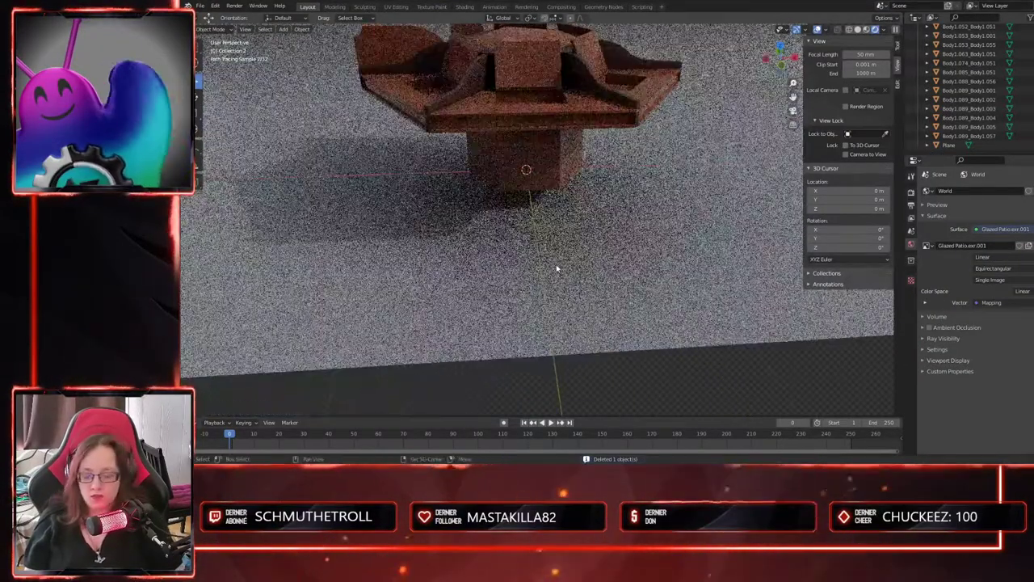
- Add a mesh circle with 32 vertices, a 1 m radius and N-Gon fill under the table
key(shift+a)
mouse_move(556, 264)
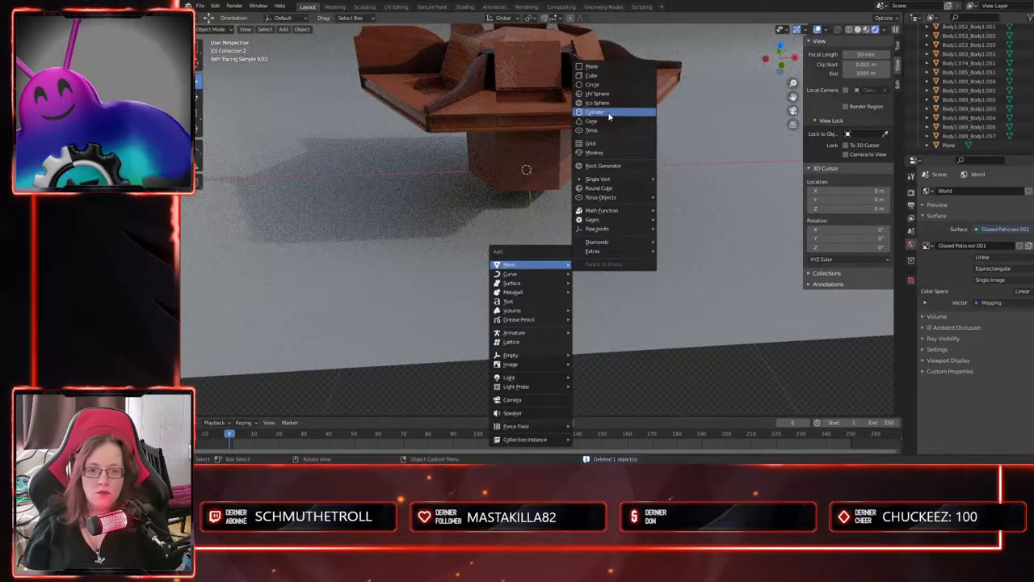
click(595, 84)
middle_drag(569, 269, 582, 273)
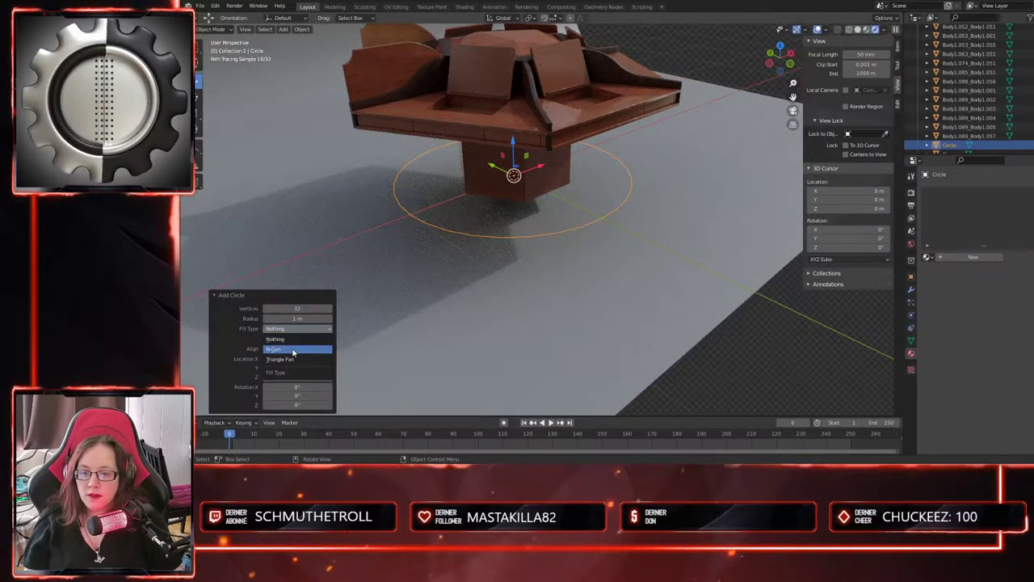
click(296, 348)
- Give the filled circle a new material with base color hex 808080
middle_drag(518, 327, 671, 291)
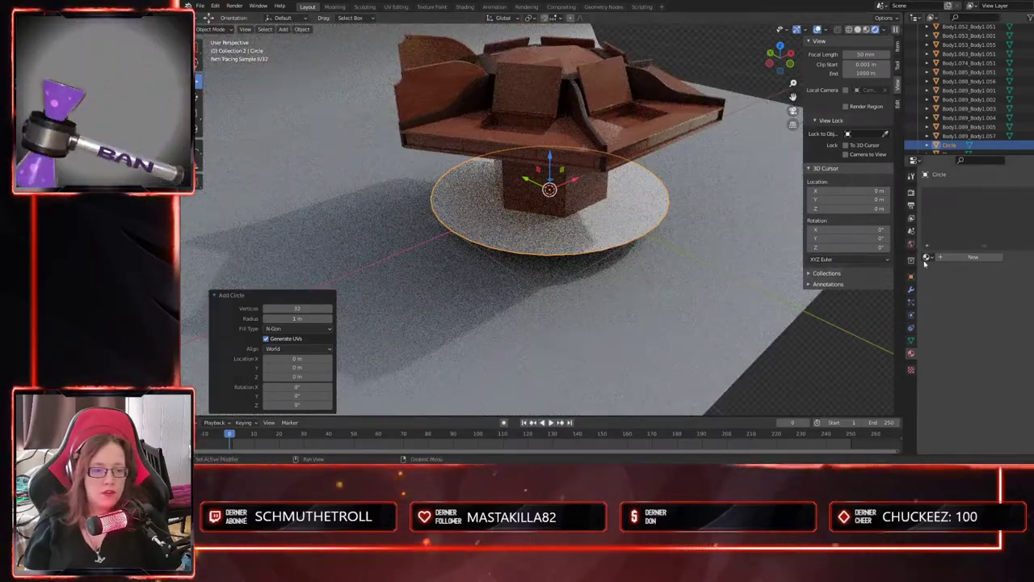
click(971, 257)
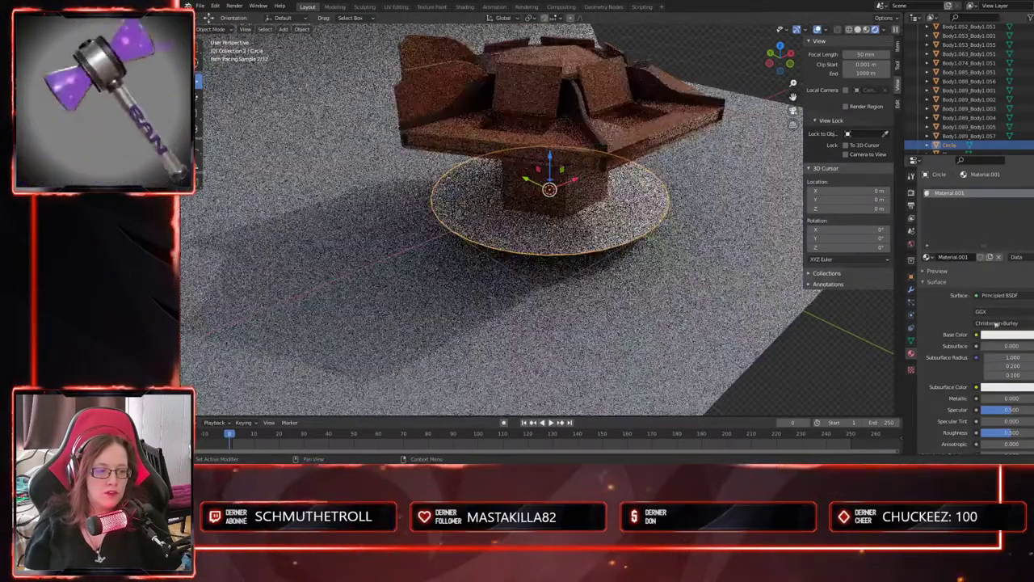
click(1005, 334)
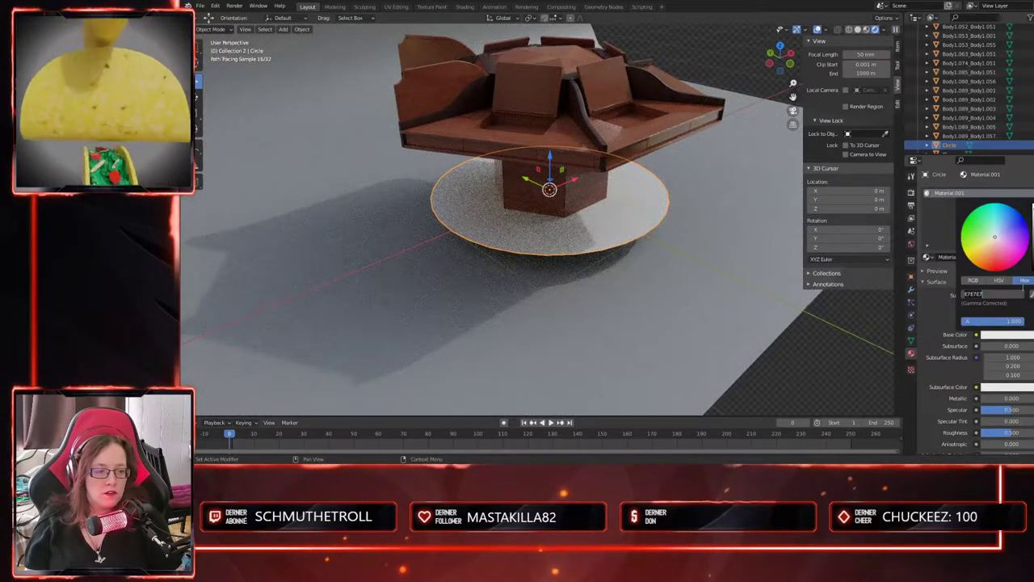
key(Return)
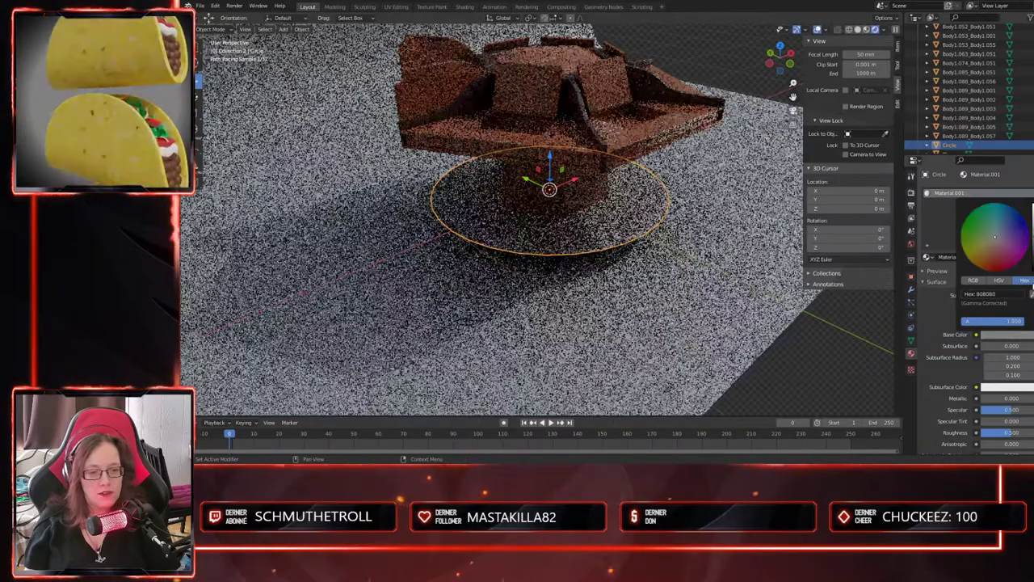
- Set the curved backdrop plane's Z location to 0 m
middle_drag(628, 393, 676, 364)
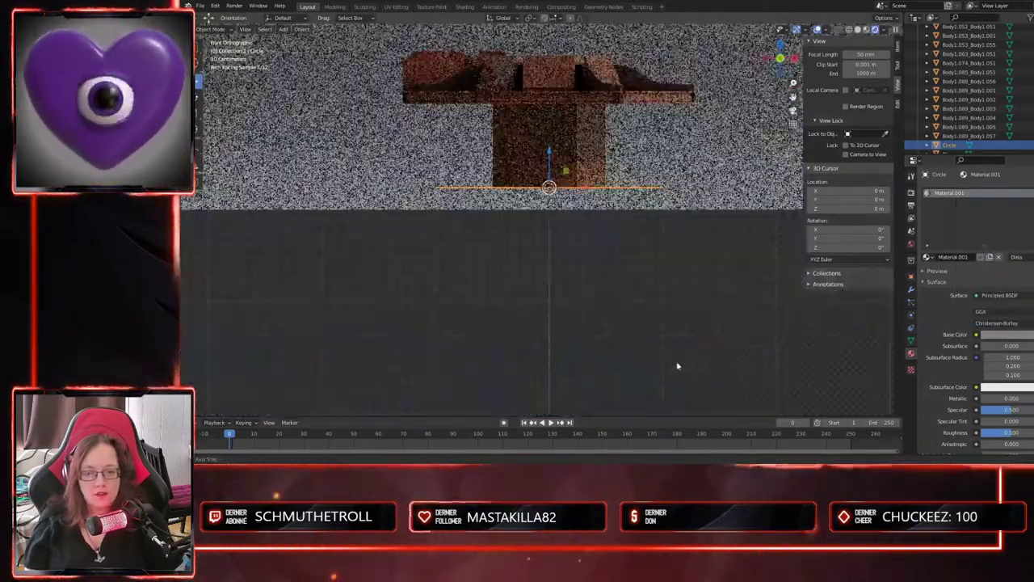
shift+middle_drag(621, 273, 619, 295)
scroll(629, 292, up, 2)
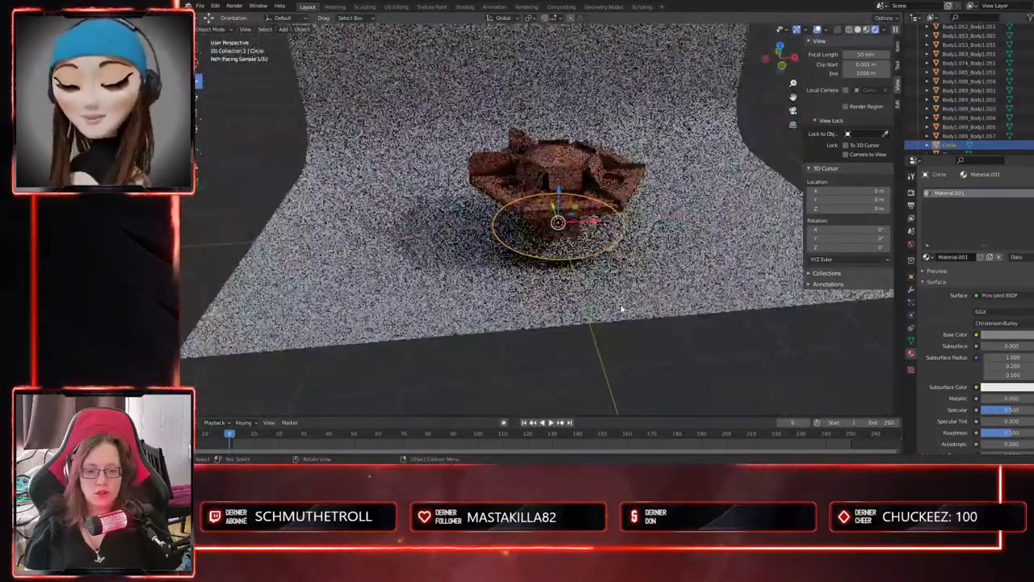
click(617, 292)
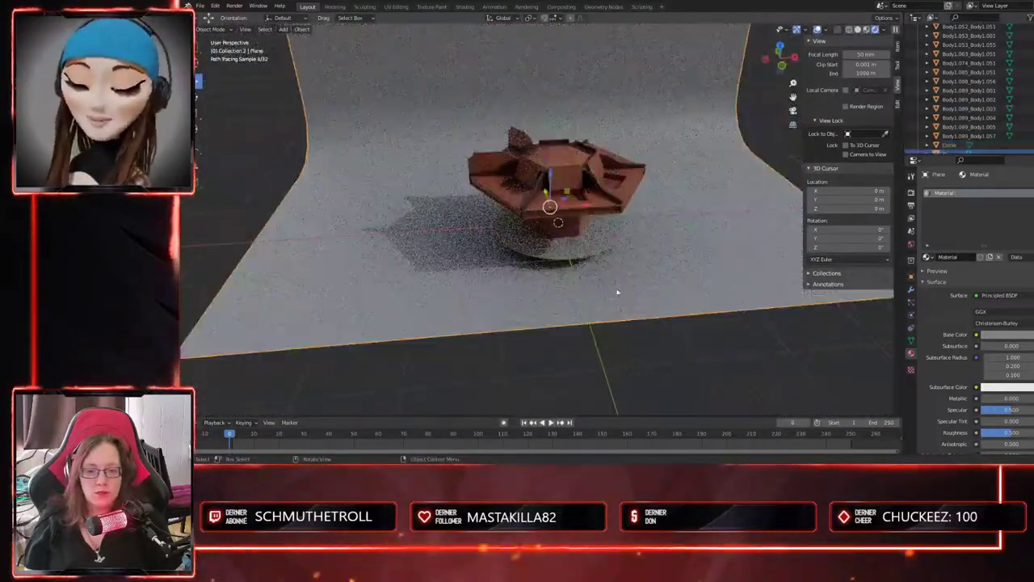
click(897, 55)
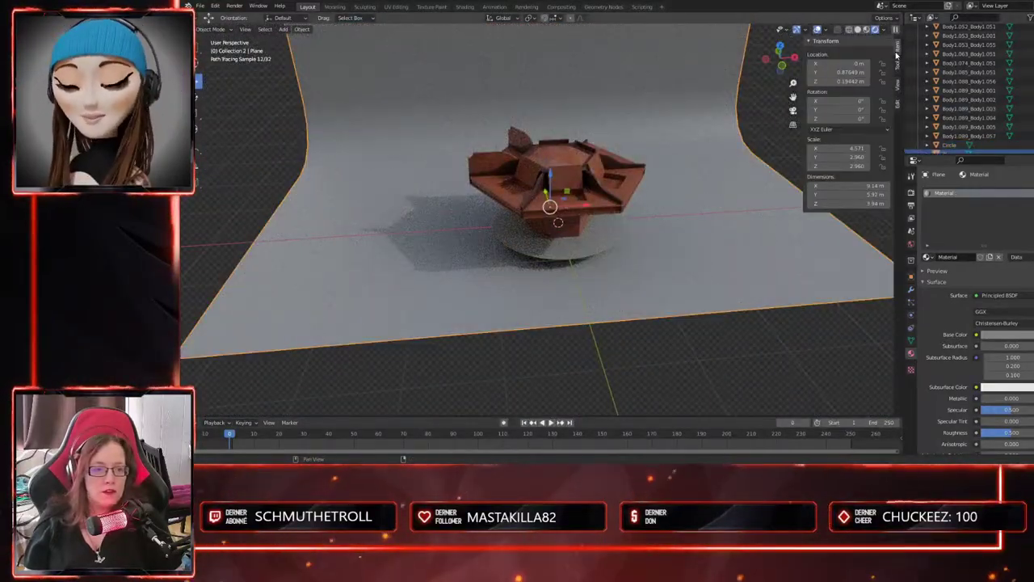
click(846, 82)
text(0)
key(Return)
- Rename the filled circle under the table as turntable
scroll(627, 345, up, 3)
middle_drag(627, 344, 667, 307)
scroll(982, 114, down, 1)
click(950, 137)
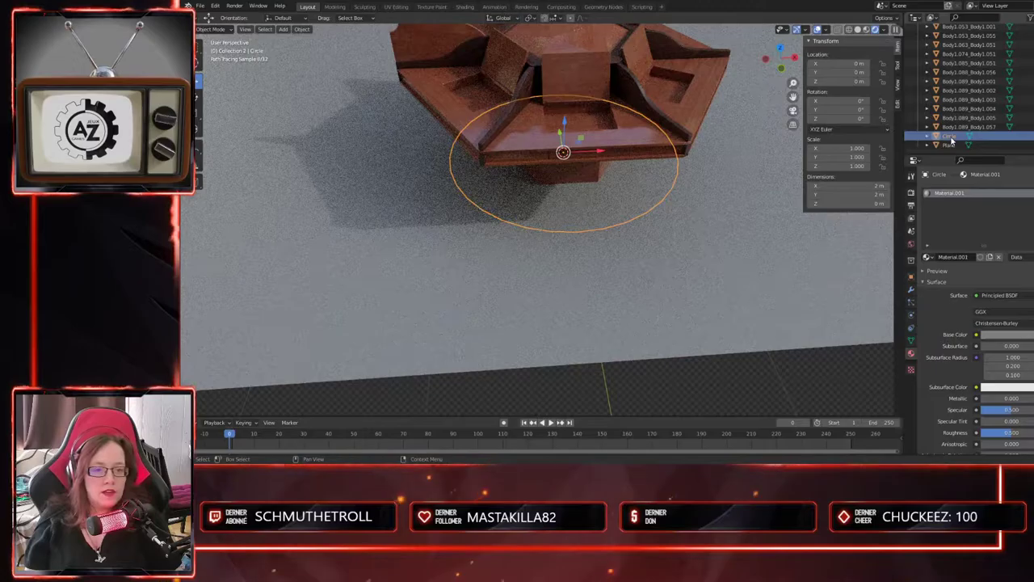
double_click(951, 138)
text(turntable)
key(Return)
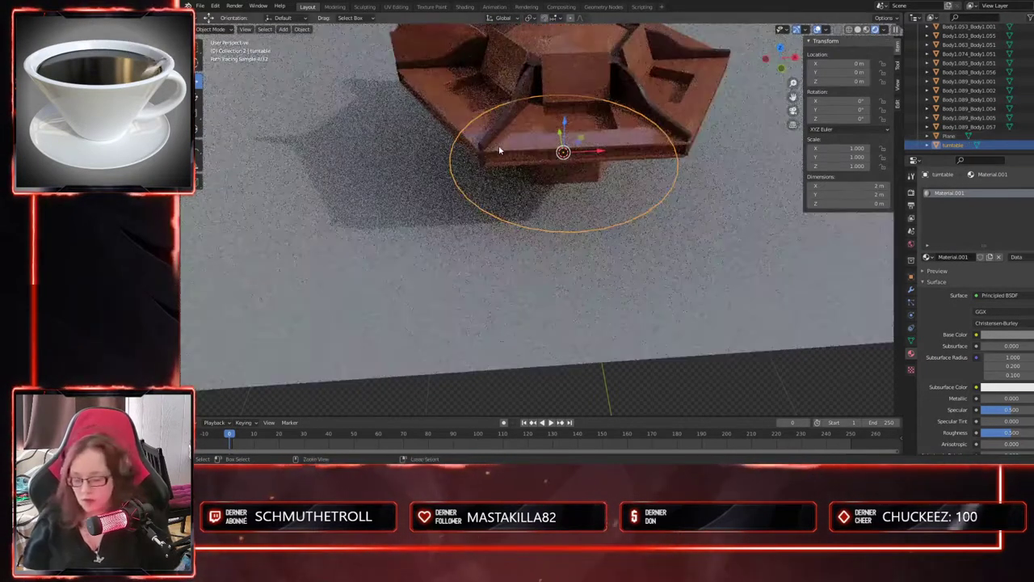
- Compare the solid and rendered views to examine how the turntable disc overlaps the backdrop floor
scroll(589, 227, down, 1)
mouse_move(587, 202)
shift+middle_down()
mouse_move(592, 224)
mouse_move(603, 219)
shift+middle_up()
click(693, 353)
mouse_move(694, 353)
middle_down()
mouse_move(665, 286)
mouse_move(579, 300)
mouse_move(570, 305)
mouse_move(578, 312)
middle_up()
click(858, 29)
scroll(606, 234, up, 2)
mouse_move(631, 257)
middle_down()
mouse_move(701, 304)
mouse_move(674, 246)
middle_up()
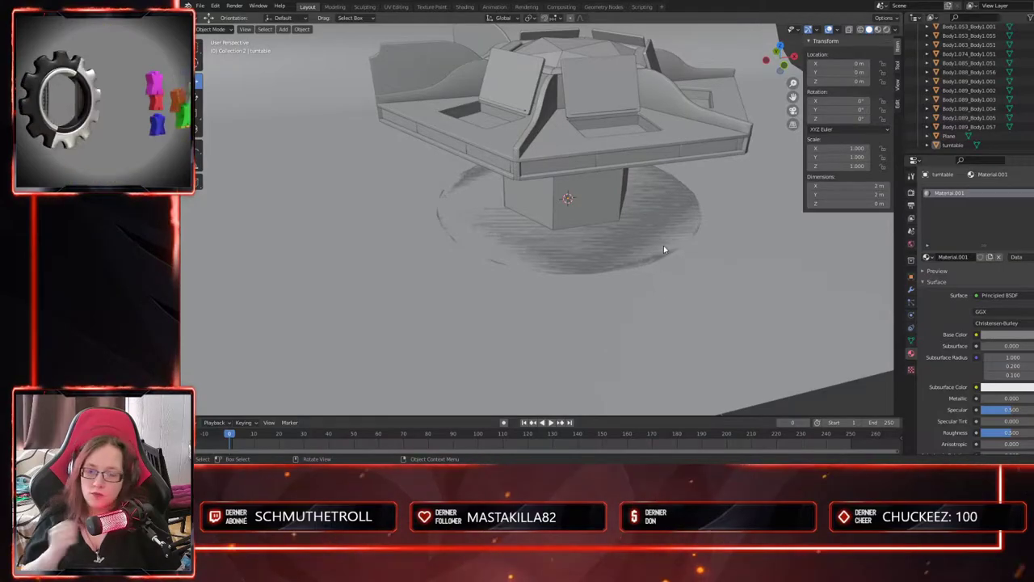
click(886, 30)
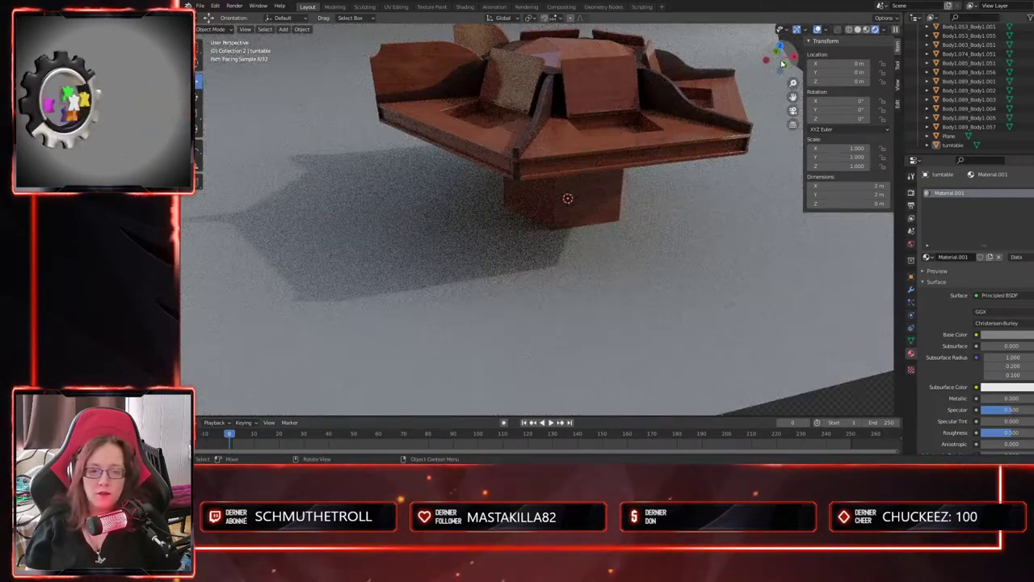
click(857, 31)
mouse_move(705, 293)
middle_down()
mouse_move(700, 301)
mouse_move(696, 271)
mouse_move(676, 290)
mouse_move(656, 278)
middle_up()
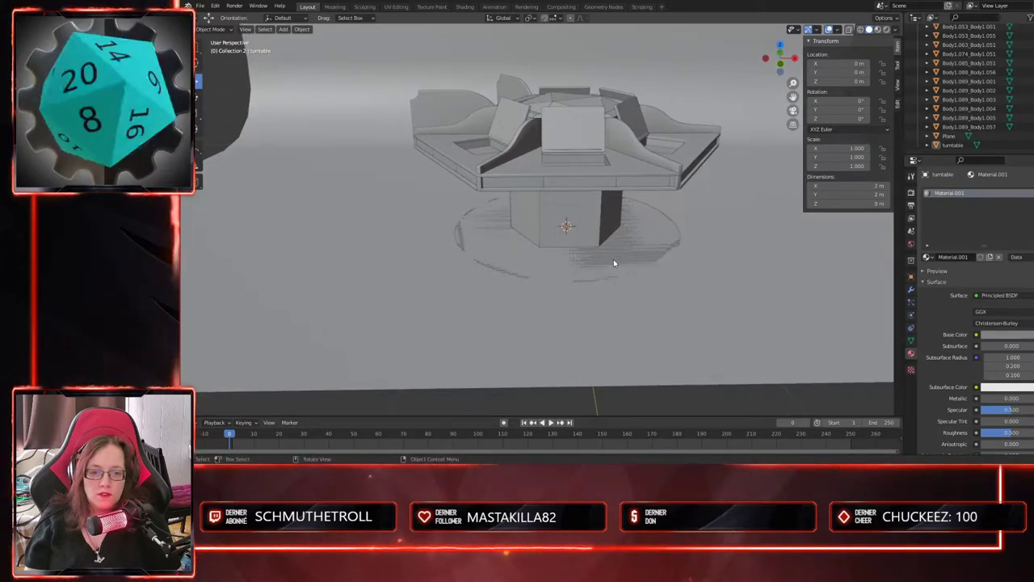
click(581, 270)
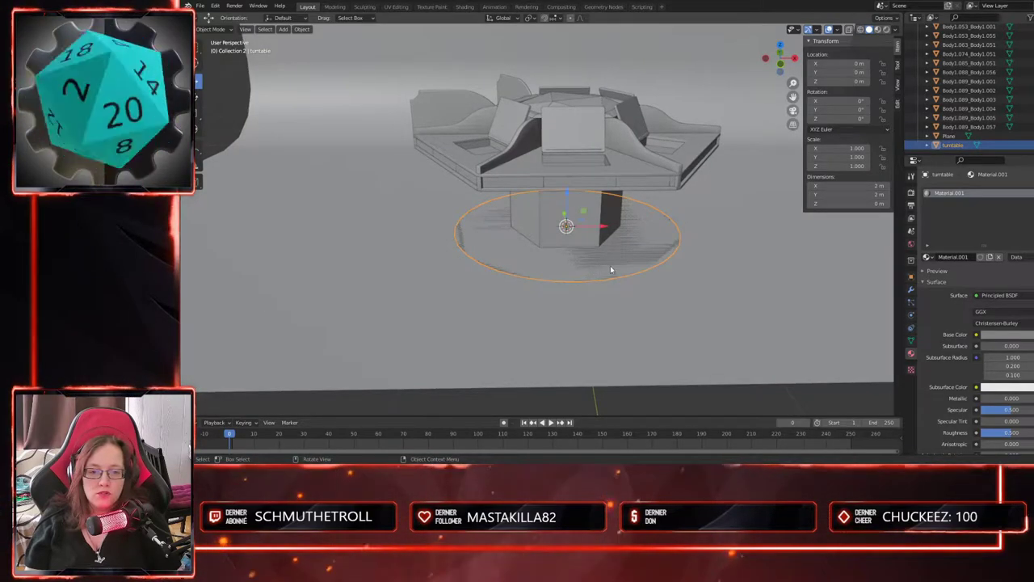
- Apply all transforms to the backdrop plane and set its Z location to 0.001 m
middle_drag(605, 340, 623, 326)
click(590, 342)
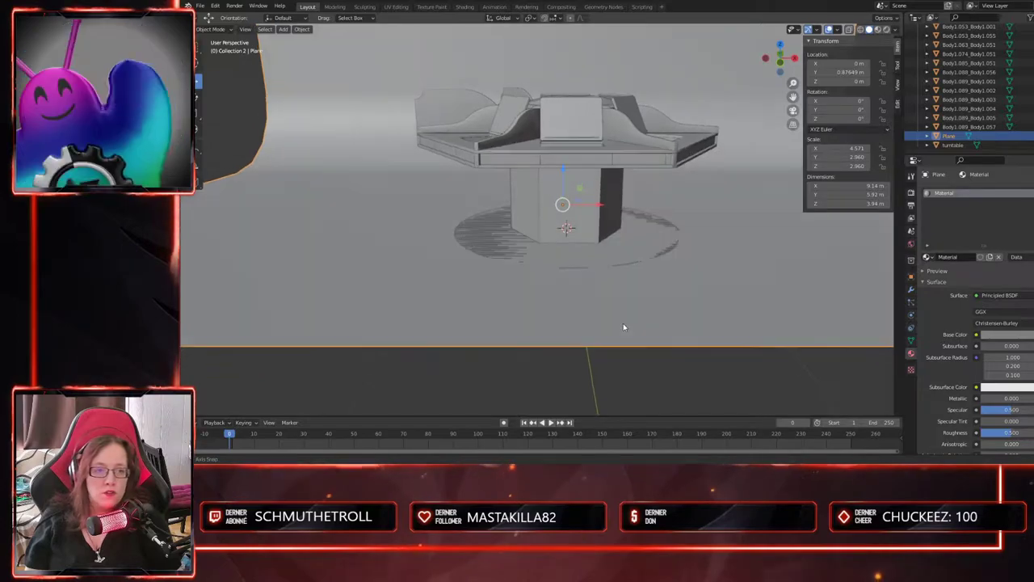
click(838, 72)
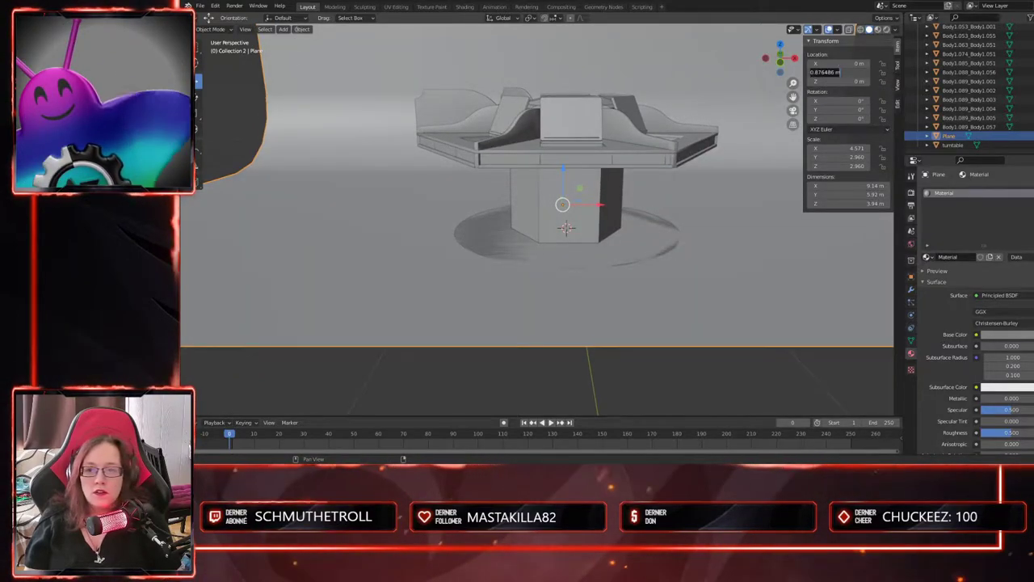
click(302, 30)
mouse_move(341, 79)
click(412, 105)
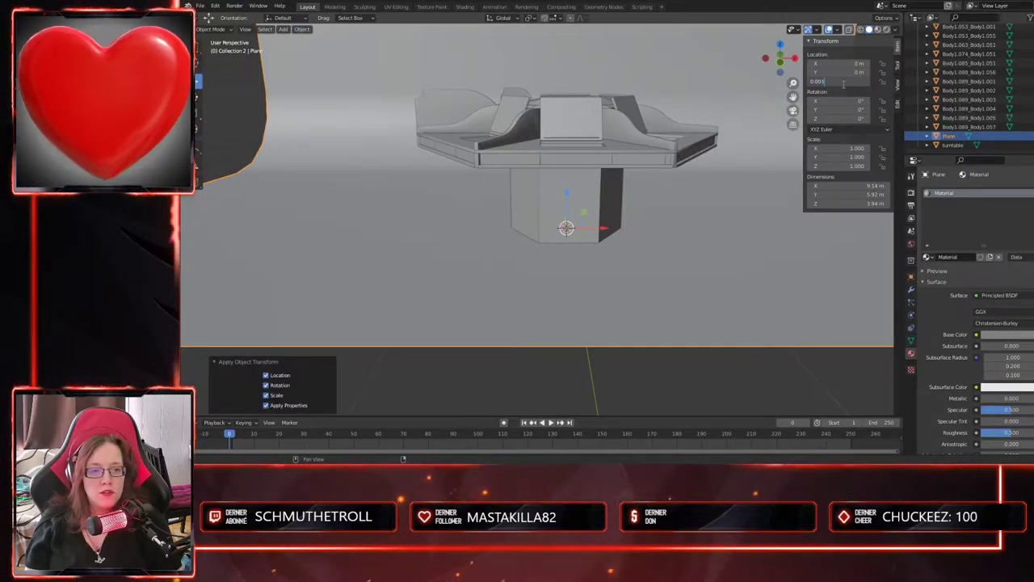
key(Return)
- Select the turntable disc and examine it against the backdrop and table base from several angles
middle_drag(636, 212, 647, 352)
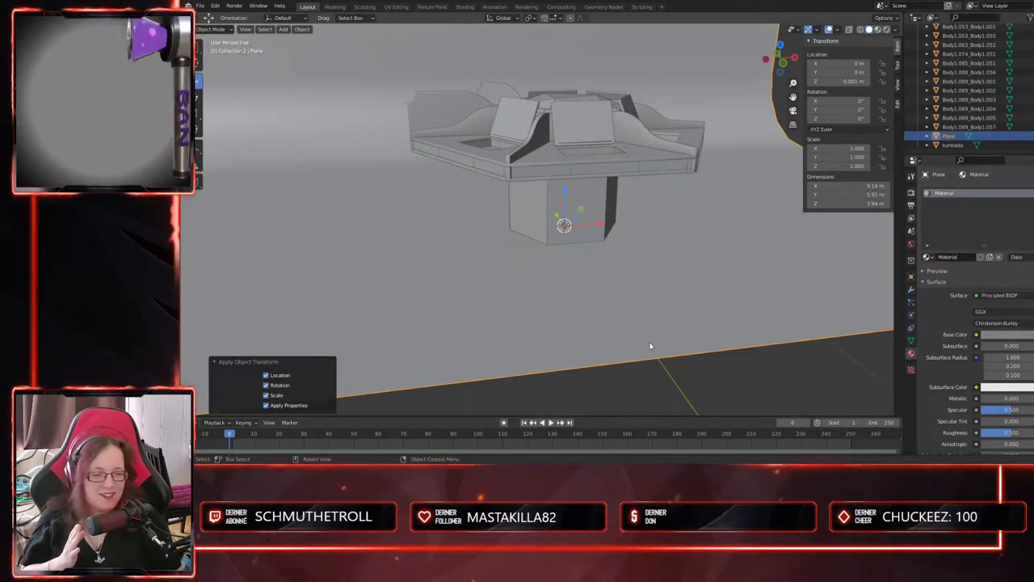
middle_drag(652, 342, 646, 266)
click(648, 216)
middle_drag(682, 301, 657, 326)
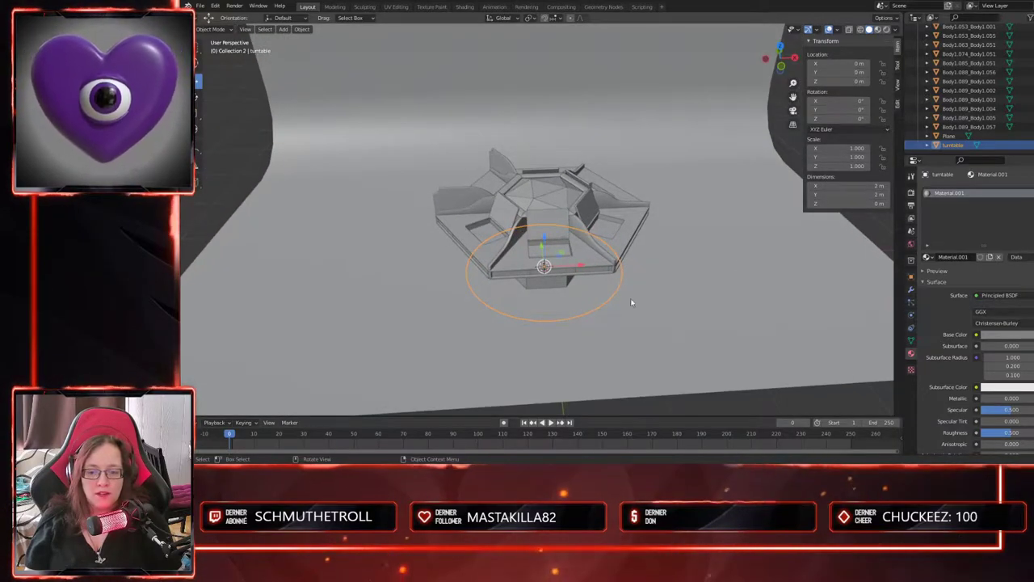
middle_drag(608, 352, 600, 257)
scroll(604, 340, up, 3)
middle_drag(619, 309, 611, 311)
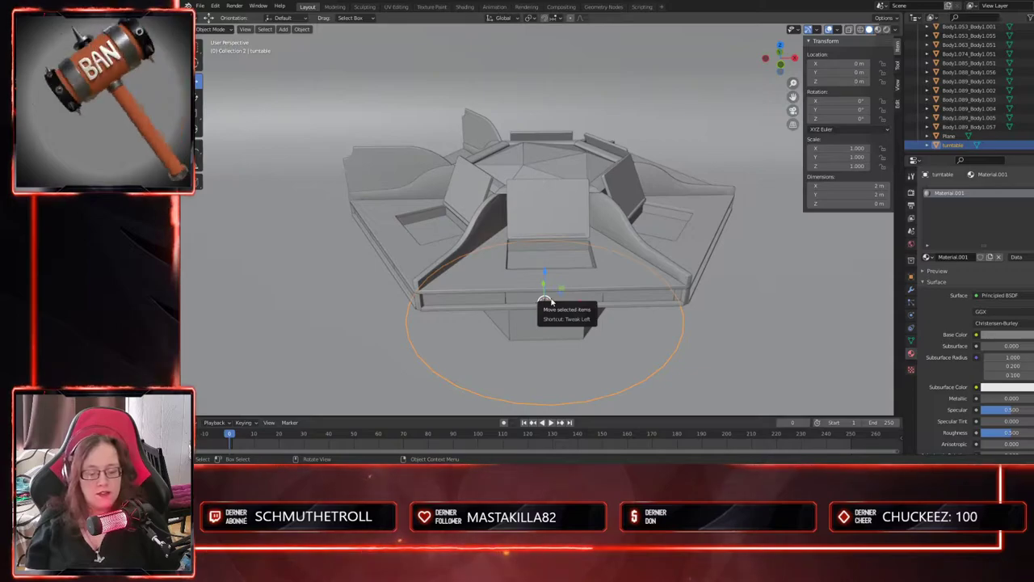
scroll(513, 272, down, 3)
middle_drag(513, 273, 585, 314)
middle_drag(622, 277, 568, 306)
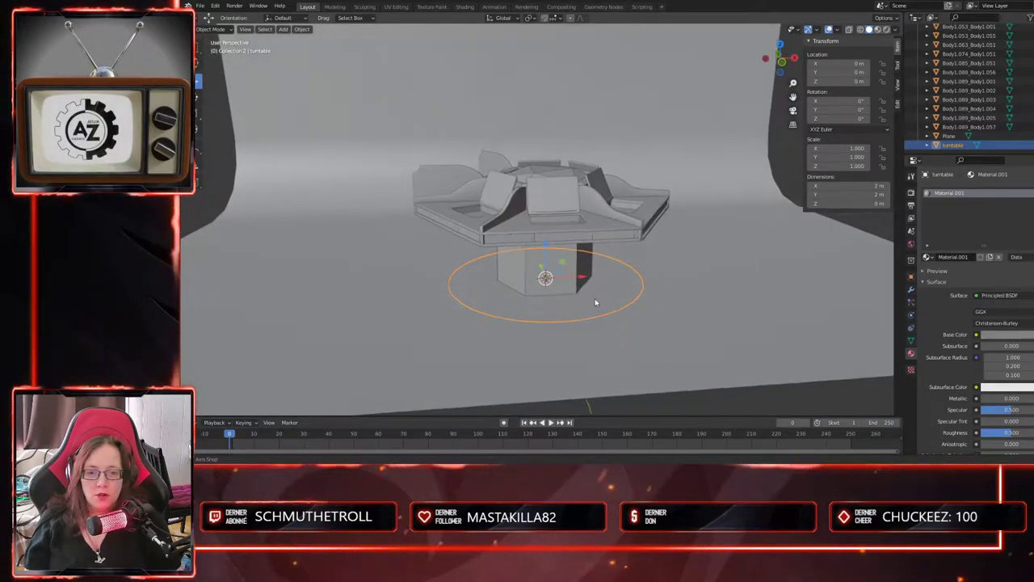
middle_drag(597, 301, 594, 307)
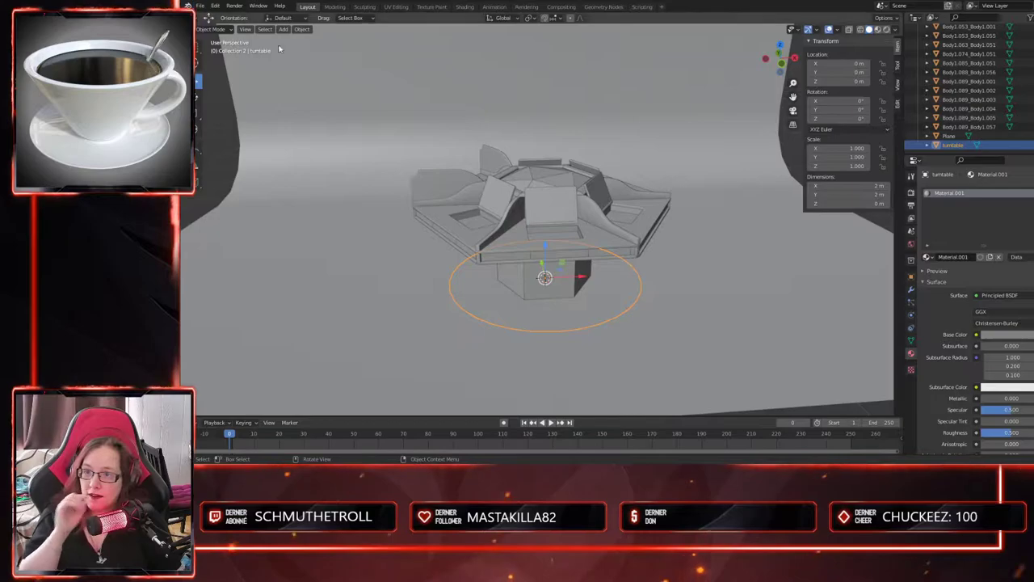
- Save the scene as DnD_Table_005.blend
click(199, 5)
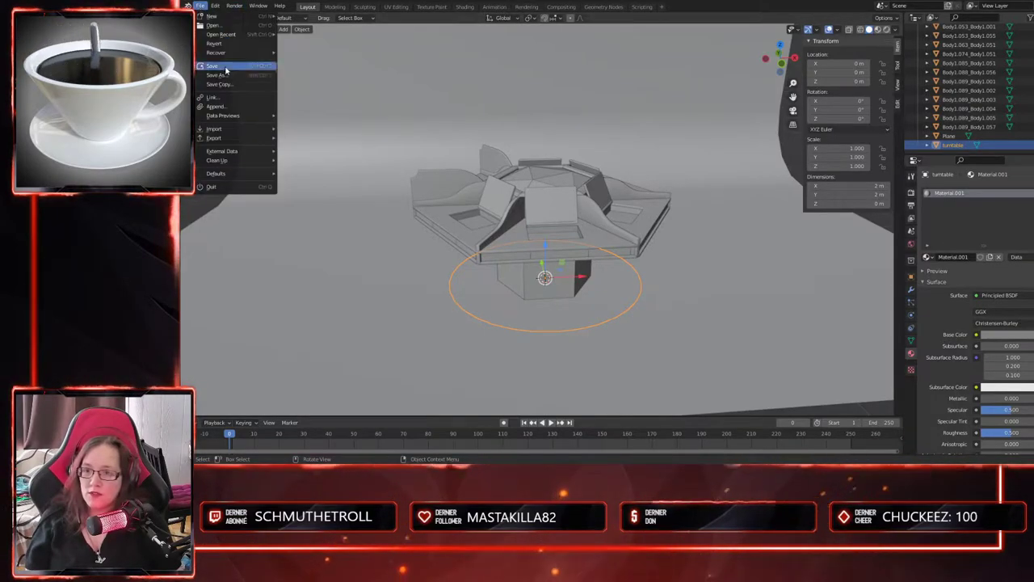
click(232, 77)
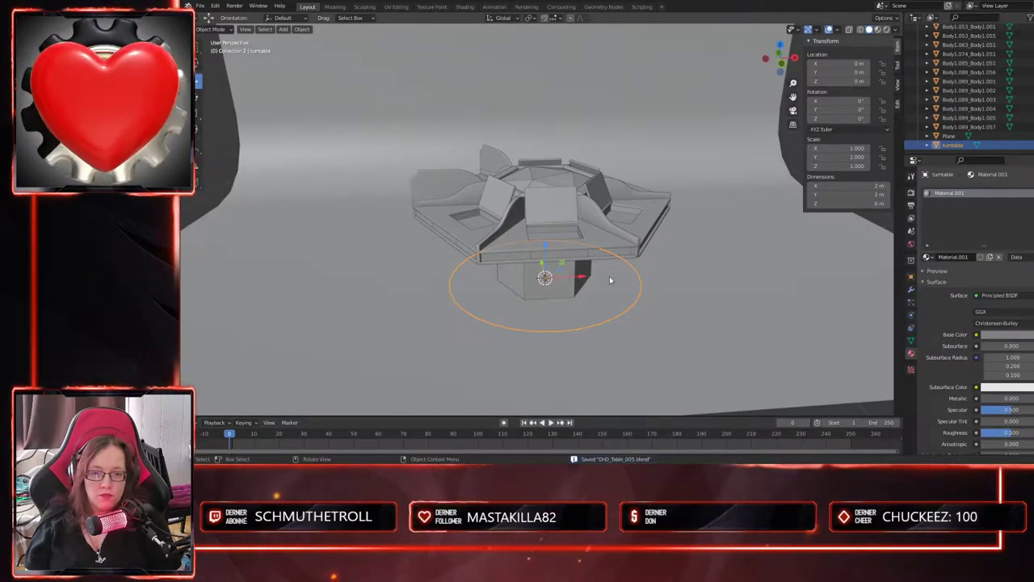
middle_drag(610, 280, 600, 293)
scroll(598, 306, up, 1)
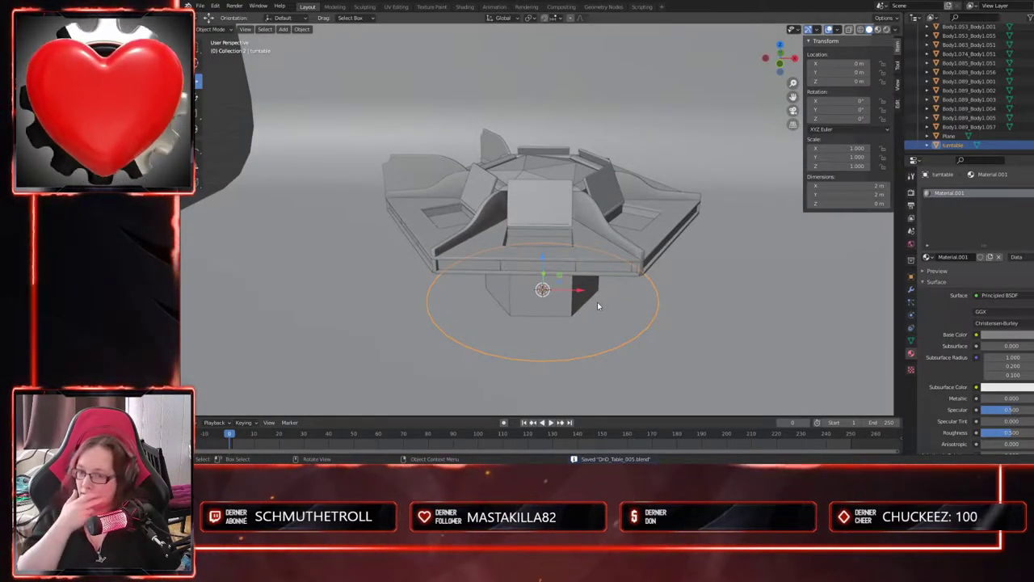
middle_drag(545, 273, 548, 269)
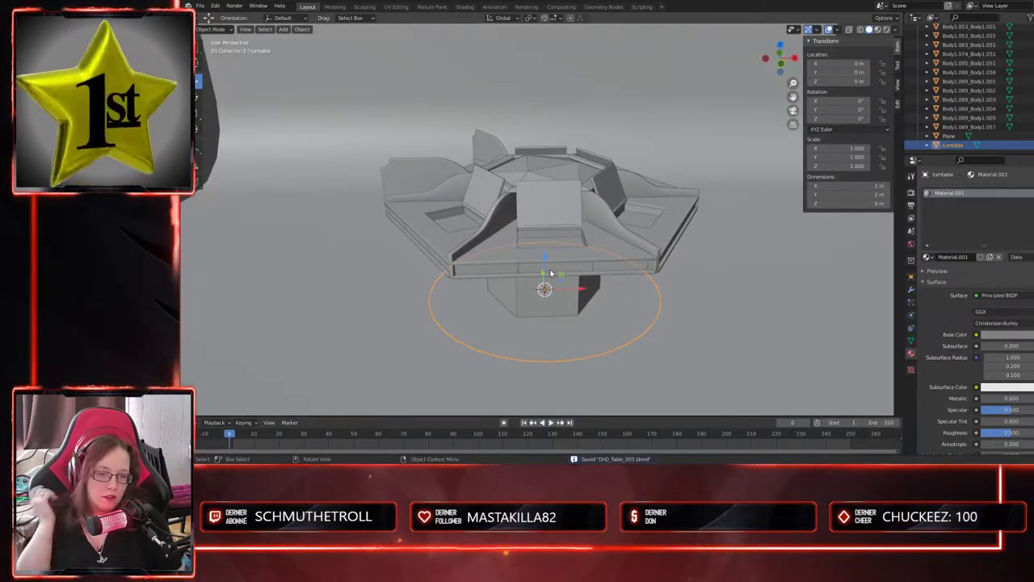
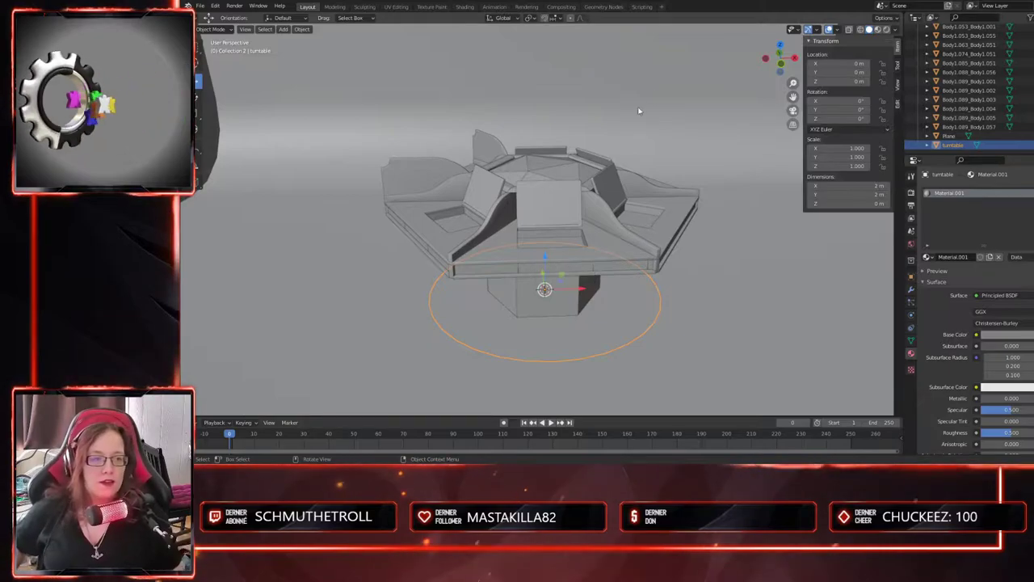
- Move one drawer front on the table's front edge outward along Y by about 0.375 m
middle_drag(681, 270, 695, 283)
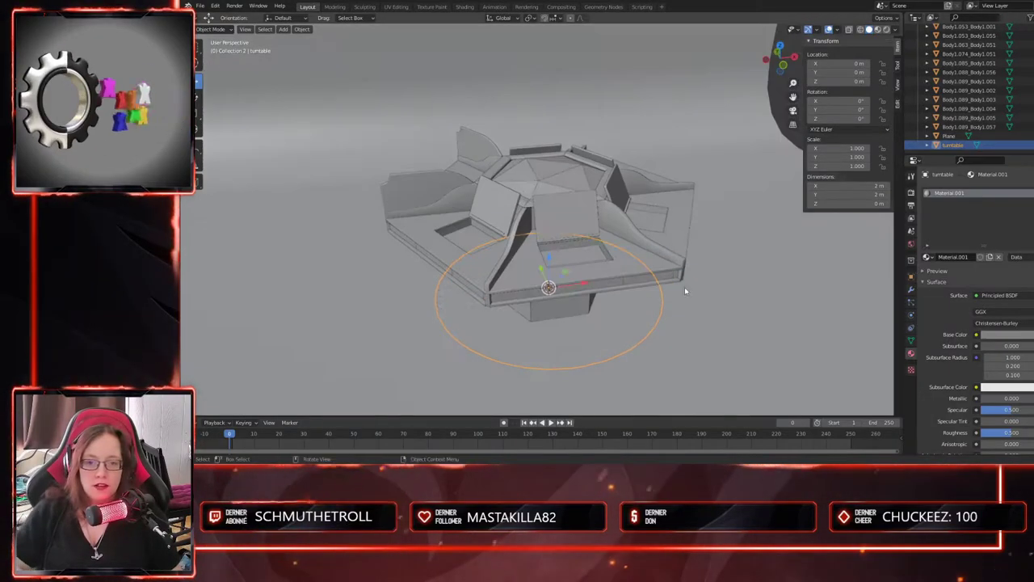
scroll(586, 275, up, 2)
middle_drag(611, 273, 634, 296)
scroll(640, 294, up, 2)
click(677, 312)
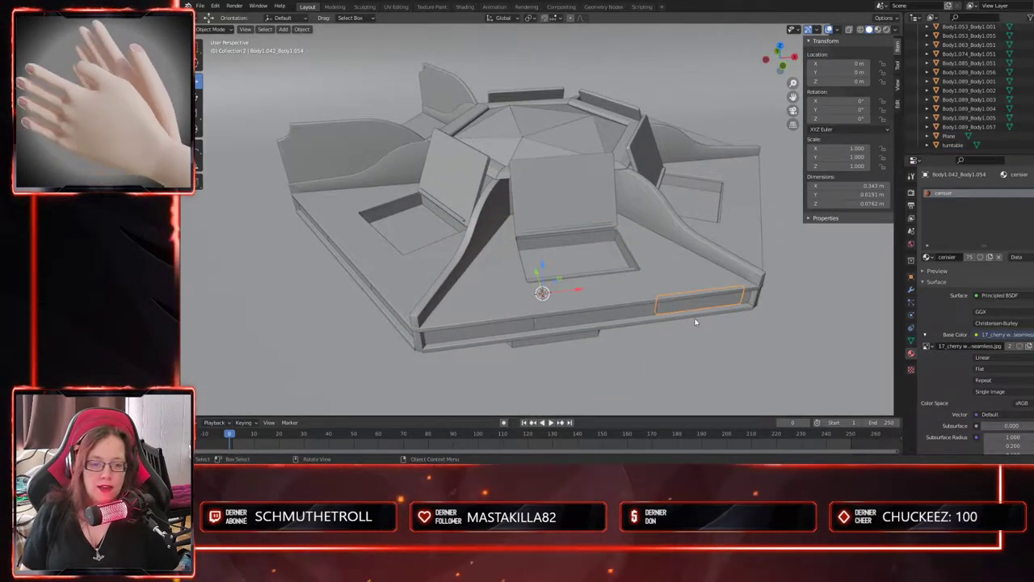
key(g)
key(y)
click(553, 316)
middle_drag(704, 337, 662, 330)
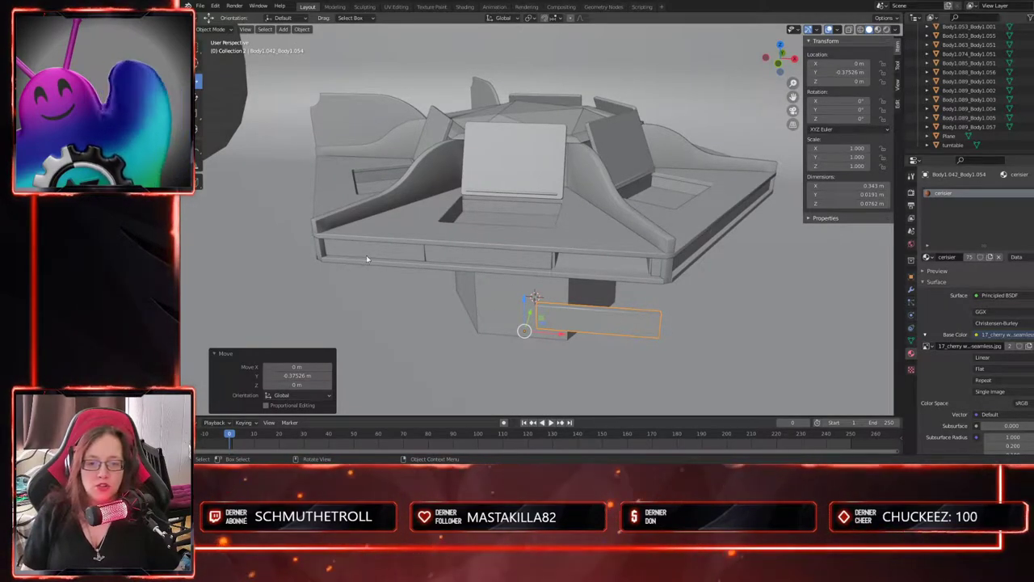
- Return the pulled-out drawer front to its original Y location
middle_drag(449, 268, 596, 294)
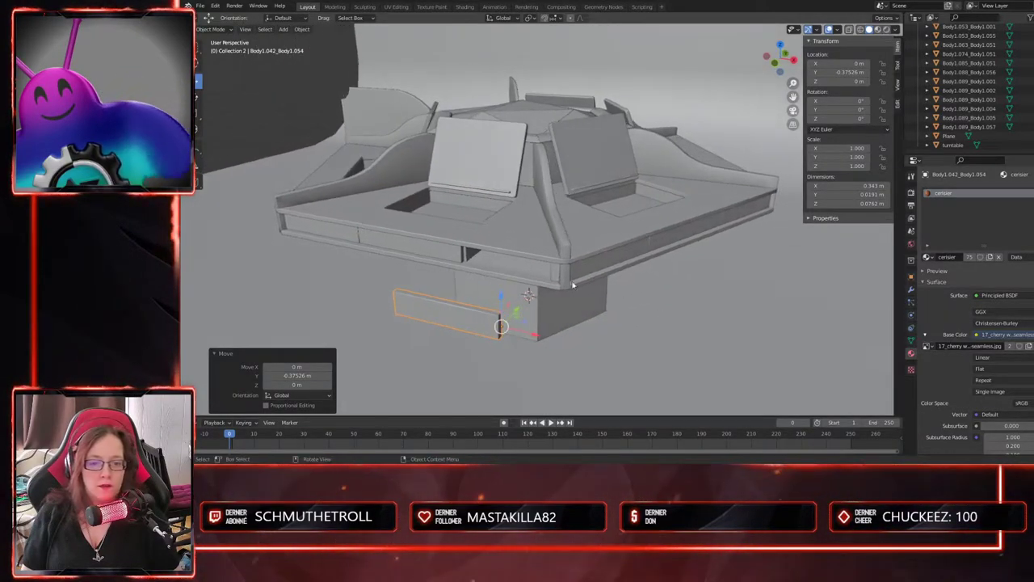
middle_drag(522, 281, 567, 296)
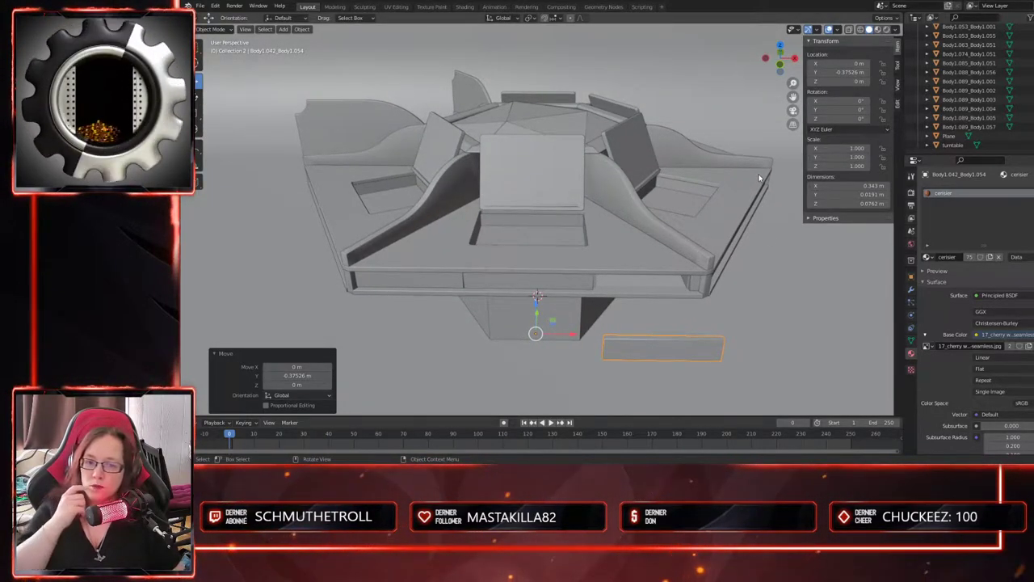
middle_drag(624, 257, 630, 276)
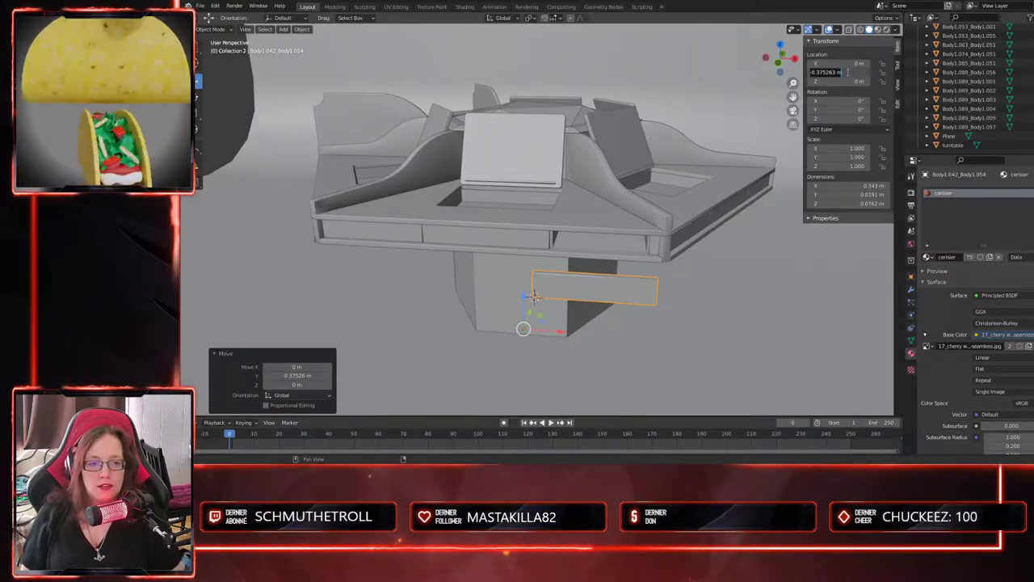
key(BackSpace)
- Select the tilted panels around the table's central dome and raise them along Z by about 1.63 m
middle_drag(509, 206, 657, 272)
click(565, 198)
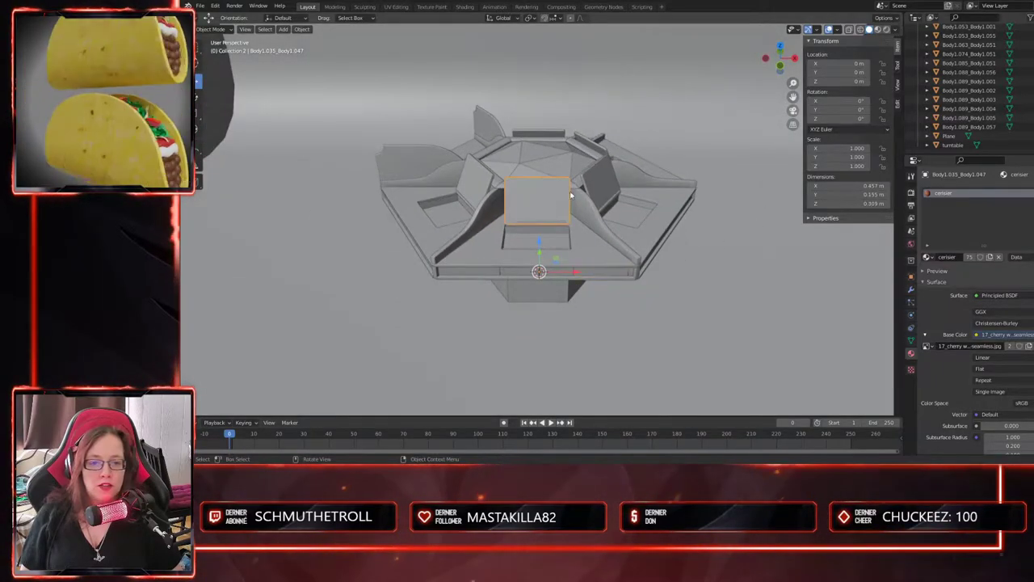
click(576, 139)
middle_drag(576, 139, 618, 280)
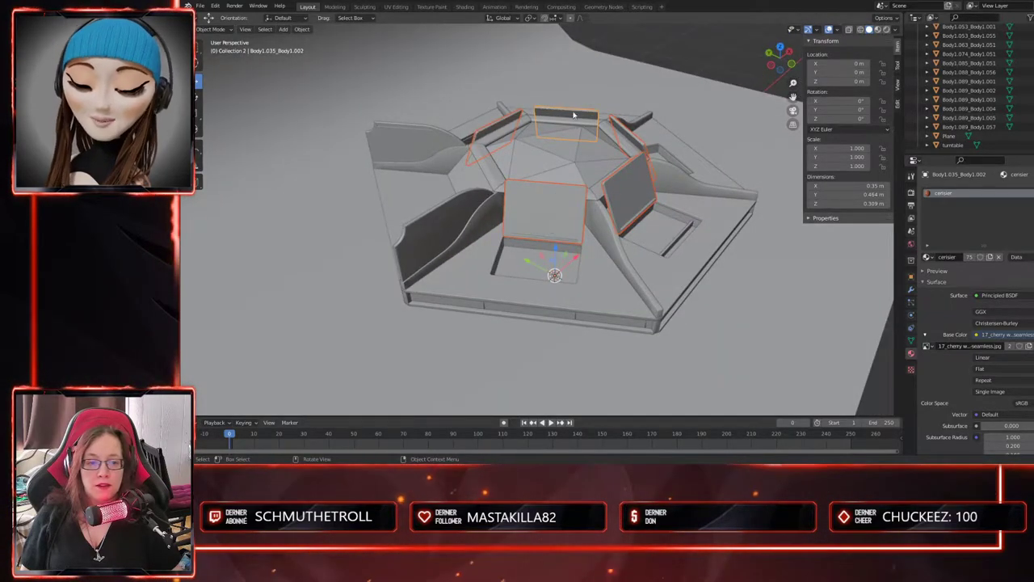
middle_drag(586, 122, 606, 184)
drag(558, 249, 560, 130)
scroll(687, 223, down, 1)
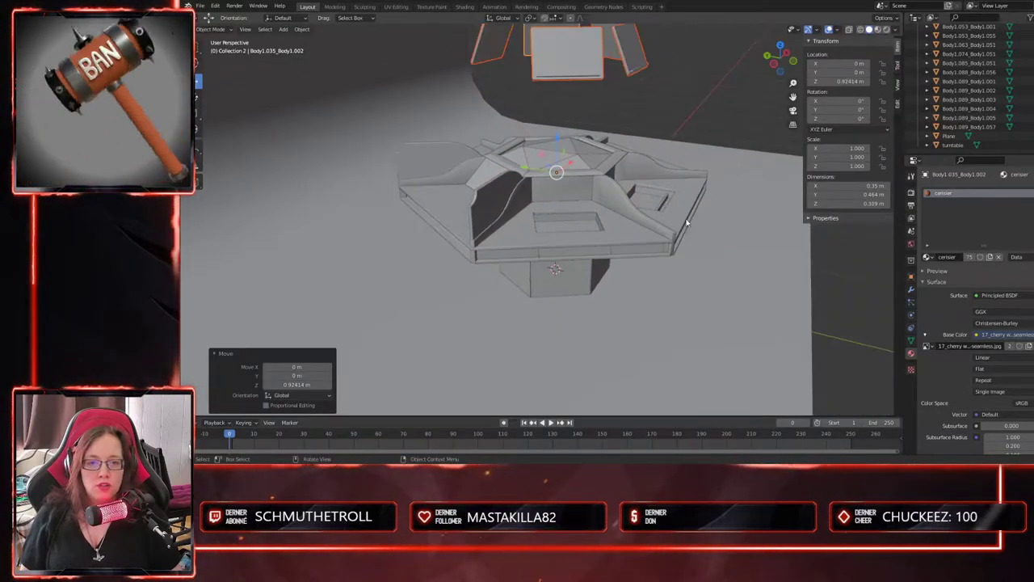
scroll(687, 222, down, 2)
middle_drag(618, 178, 575, 153)
drag(555, 151, 559, 86)
mouse_move(690, 212)
middle_down()
mouse_move(673, 206)
mouse_move(699, 198)
middle_up()
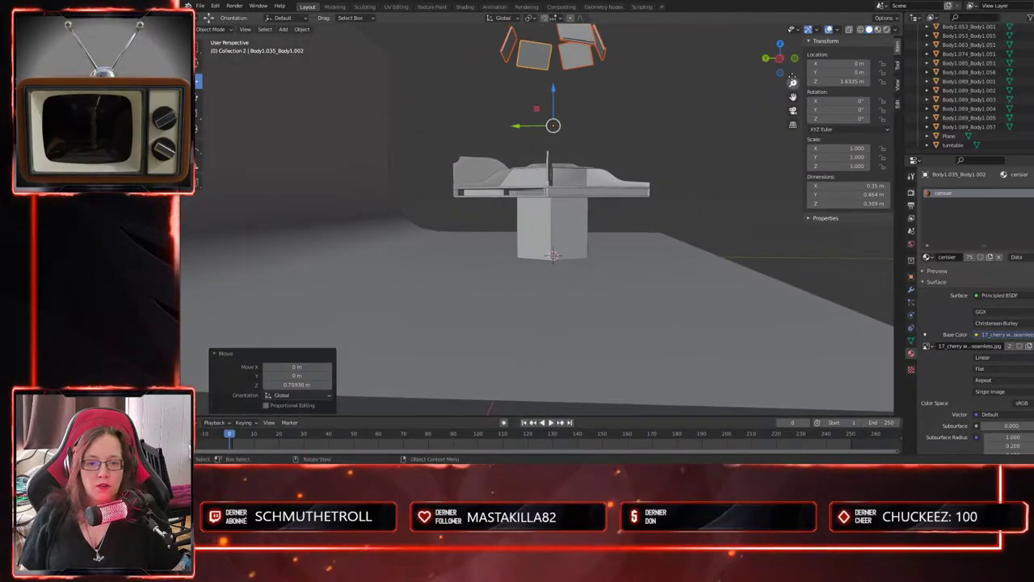
- Turn on X-ray display and box-select all the table parts beneath the raised panels
click(849, 30)
scroll(608, 272, up, 1)
middle_drag(609, 273, 613, 274)
drag(416, 121, 703, 242)
middle_drag(670, 213, 599, 234)
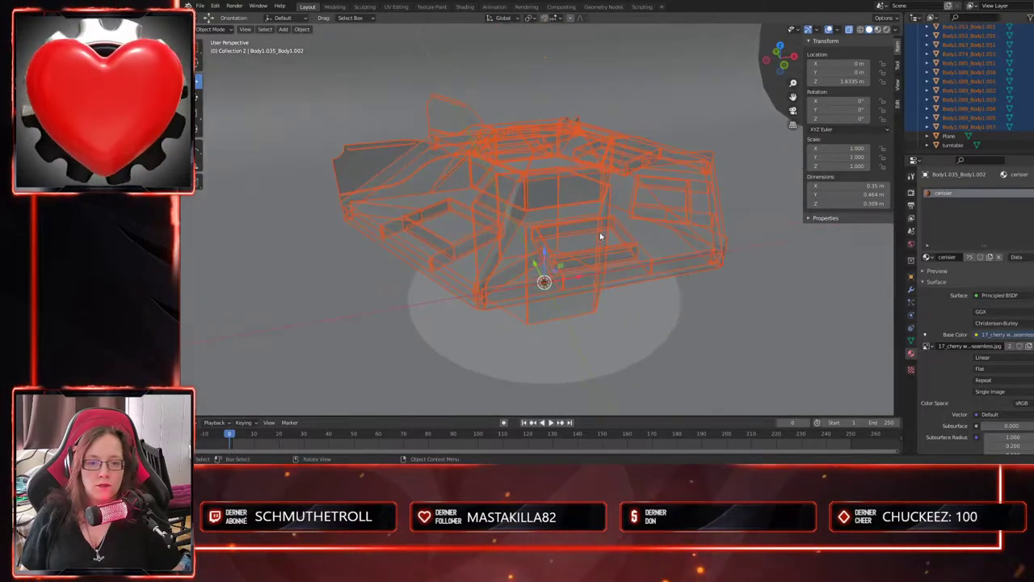
- Join the selected table parts into one object, using the dark curved side panel Body1.006_Body1.005 as the active object
right_click(599, 234)
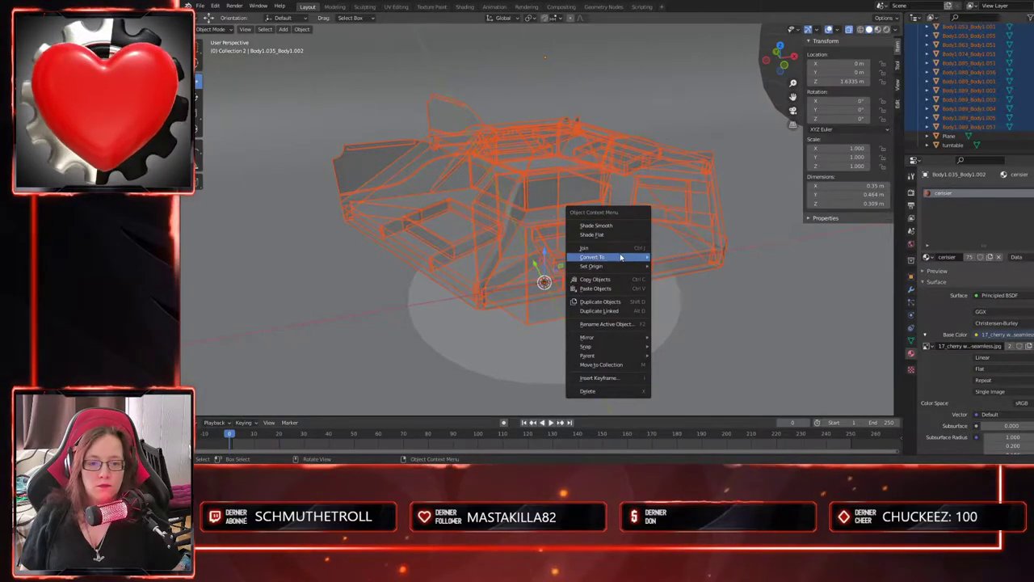
click(622, 249)
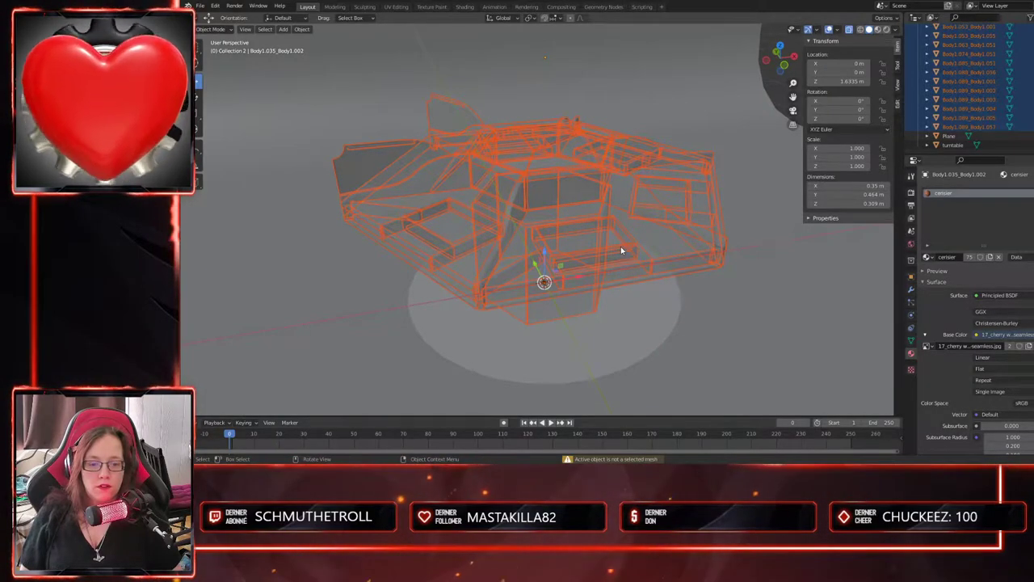
middle_drag(618, 267, 702, 209)
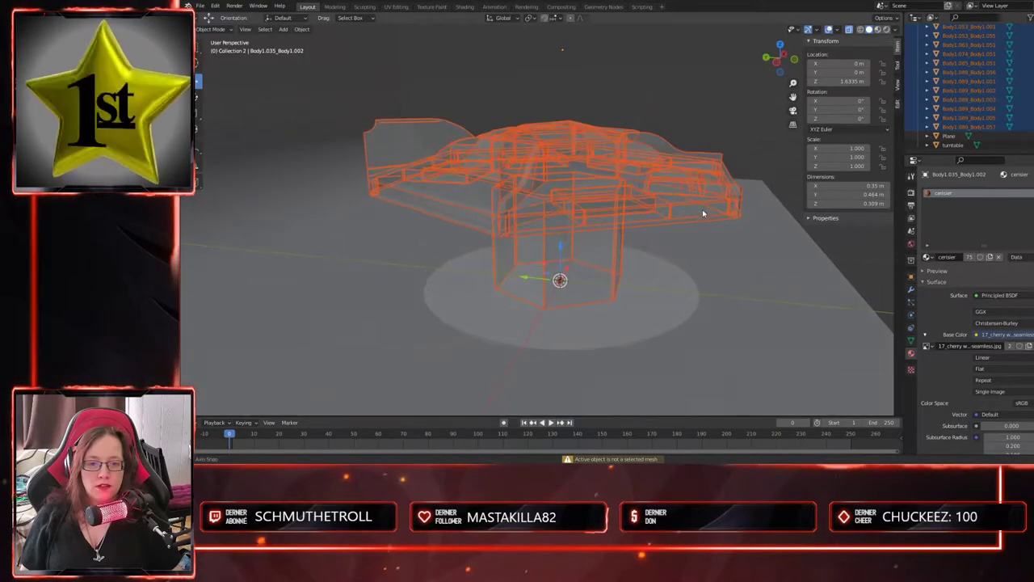
shift+click(663, 141)
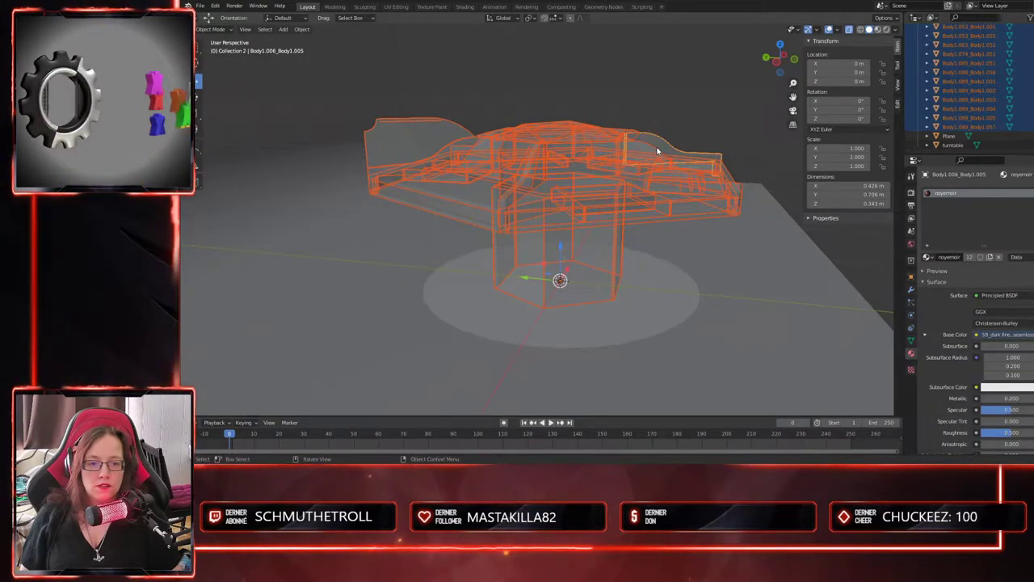
right_click(657, 150)
click(657, 151)
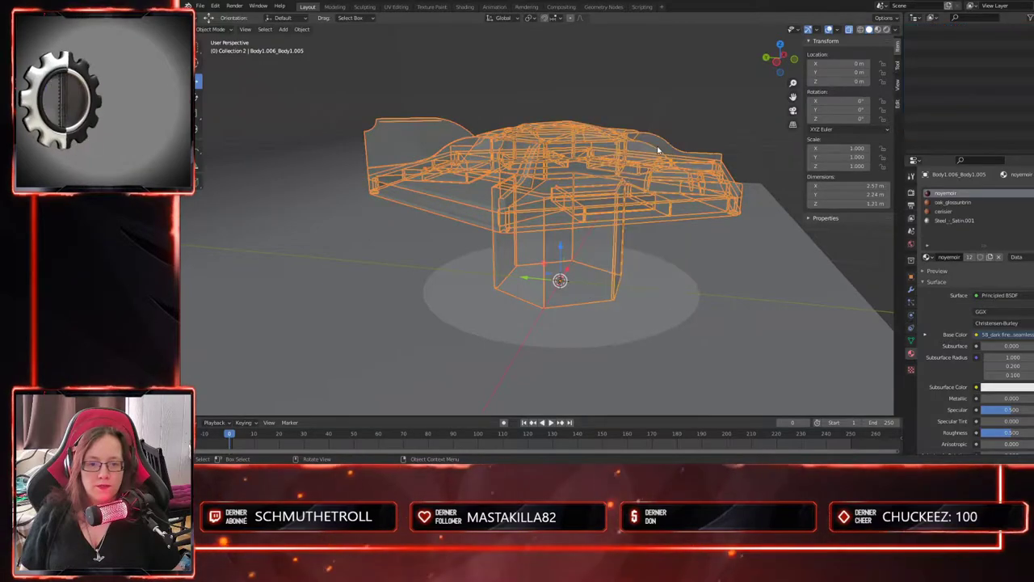
click(673, 119)
middle_drag(671, 173, 672, 150)
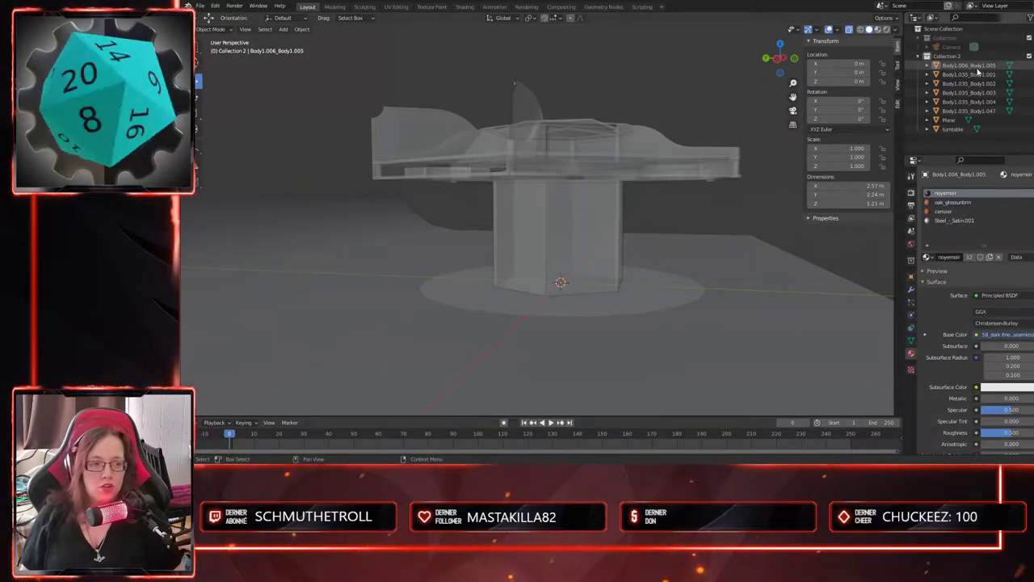
- Try raising the joined table about 0.29 m along Z, and undo the move
click(605, 216)
middle_drag(605, 217, 565, 198)
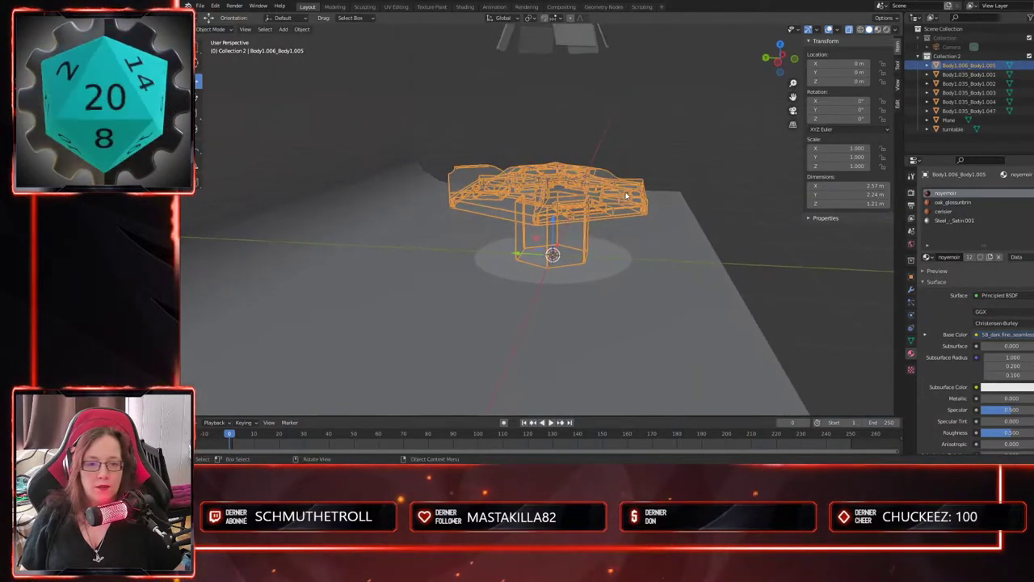
key(g)
key(z)
drag(562, 196, 563, 194)
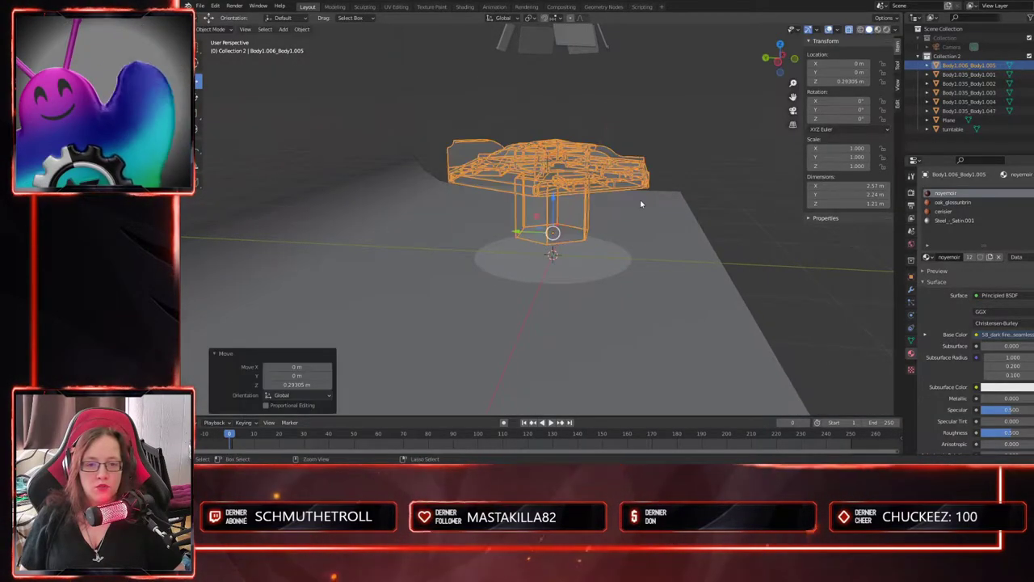
key(ctrl+z)
- Box-select the five raised panels floating above the table
middle_drag(648, 127, 591, 240)
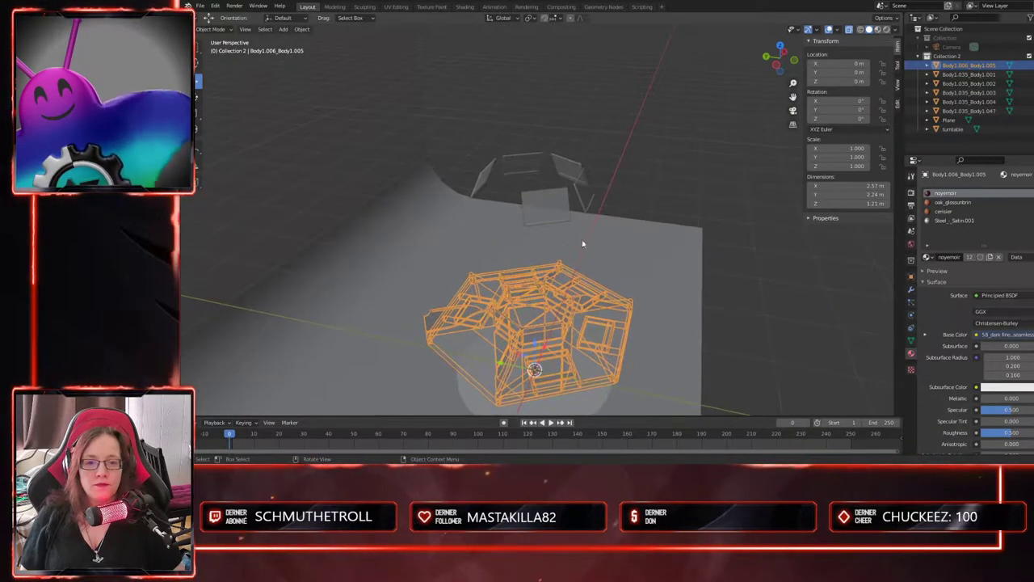
middle_drag(502, 164, 461, 121)
drag(461, 121, 665, 215)
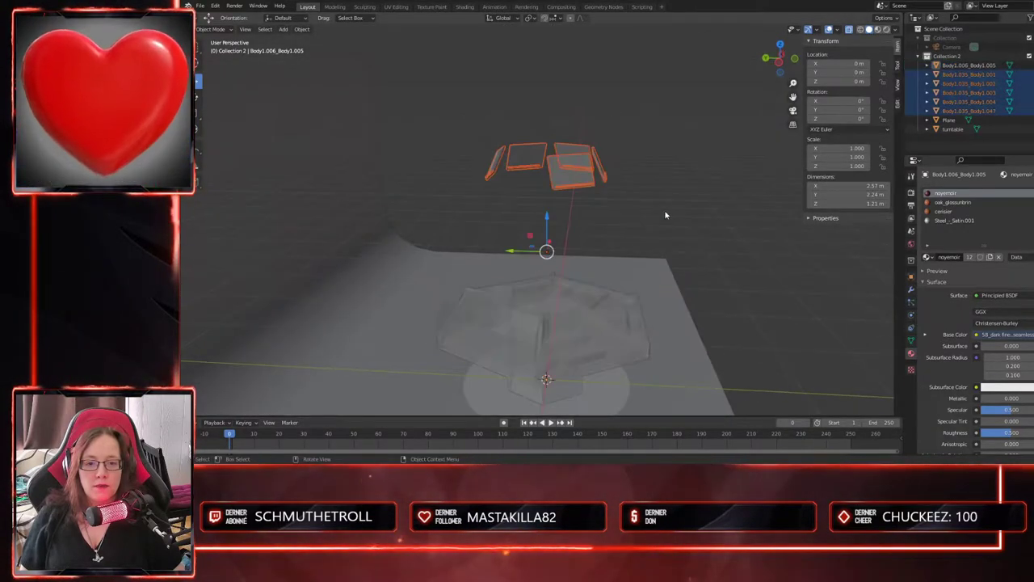
middle_drag(667, 225, 563, 122)
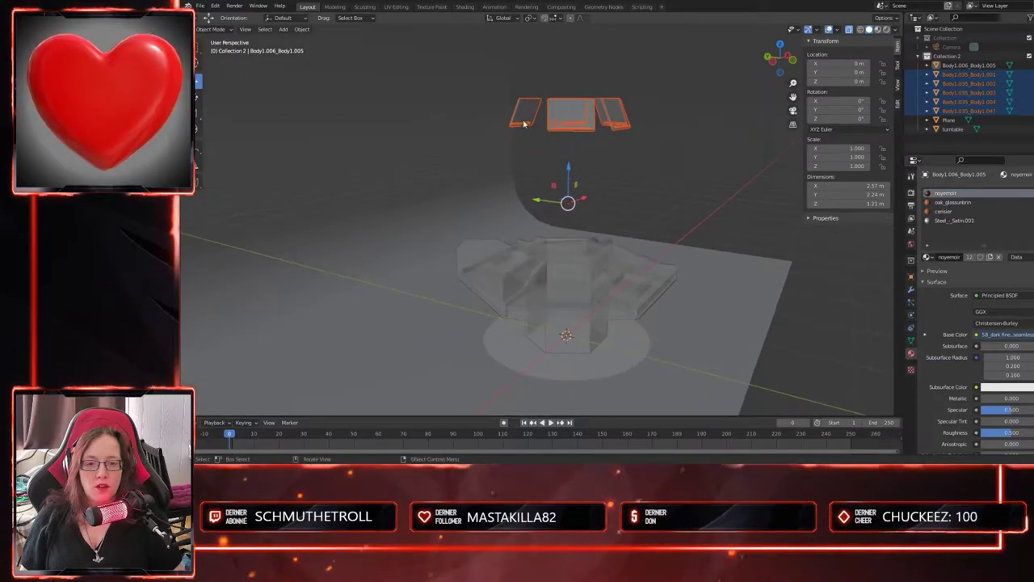
middle_drag(602, 208, 706, 282)
- Select the curved backdrop plane and rename it background
click(654, 307)
click(654, 307)
middle_drag(654, 309, 688, 339)
click(949, 119)
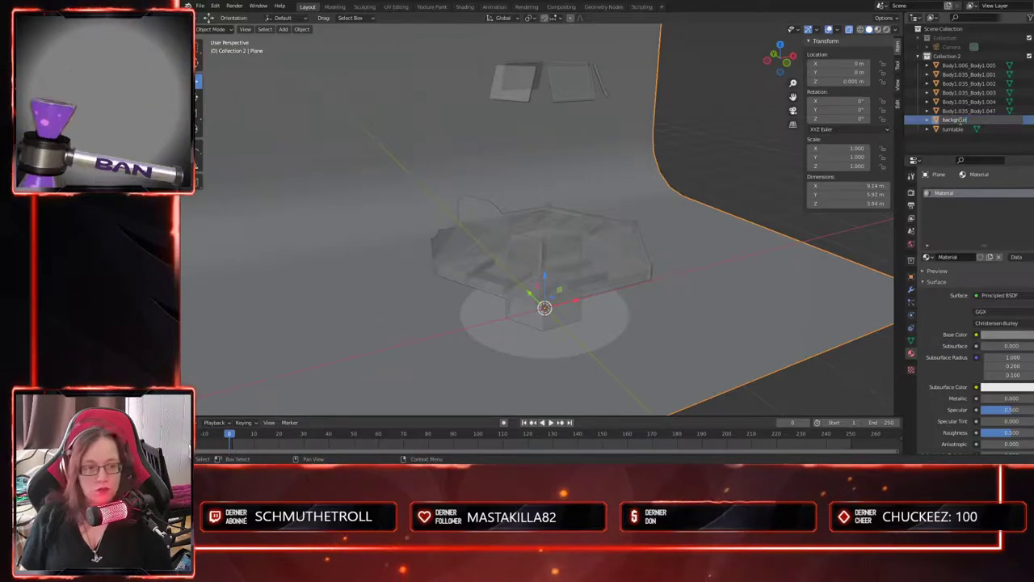
key(Return)
- Rename the joined table object Body1.006_Body1.005 as table
middle_drag(681, 75, 651, 150)
click(965, 75)
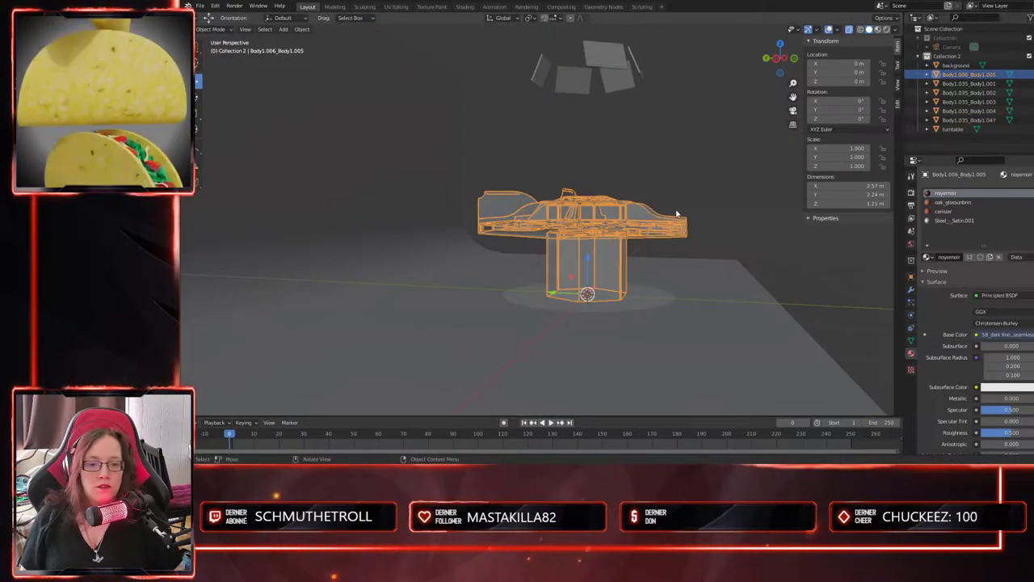
double_click(958, 75)
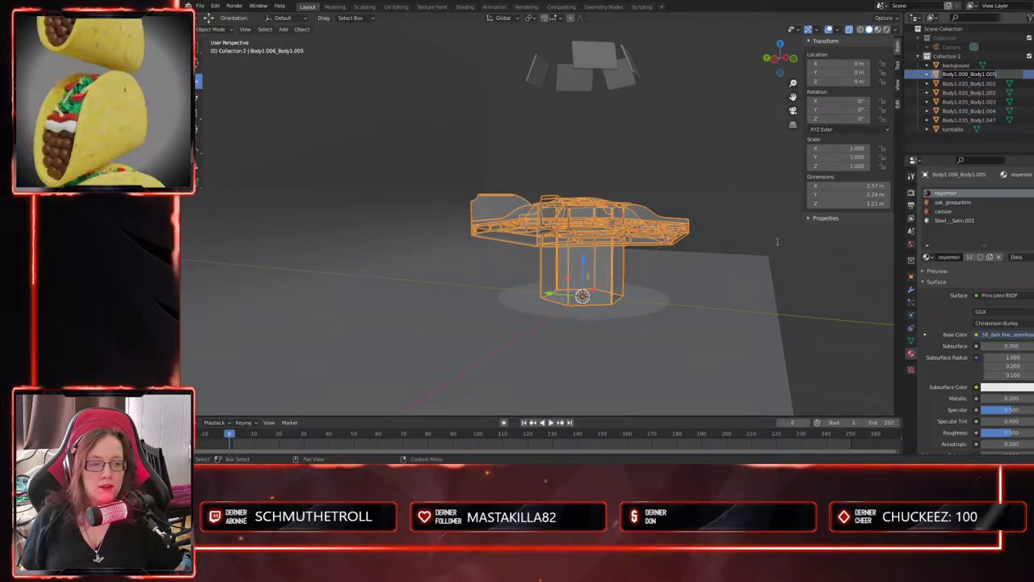
text(table)
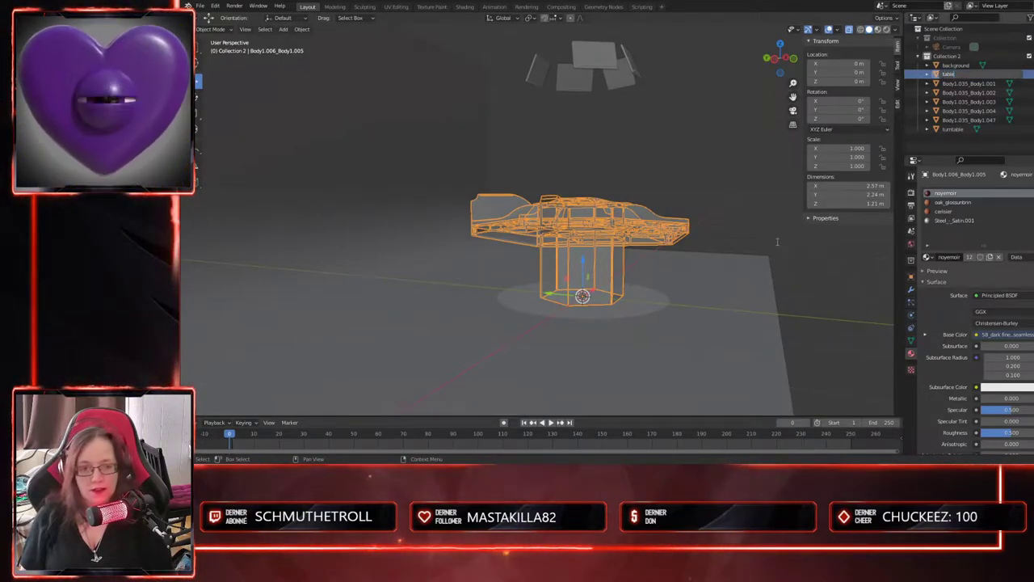
key(Return)
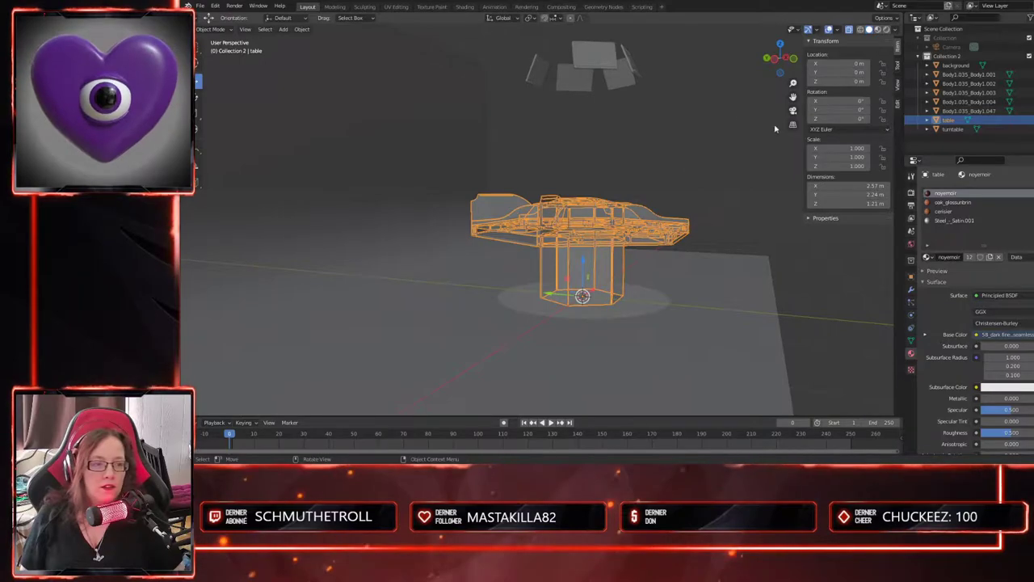
- Select the raised panel Body1.035_Body1.004 and rename it cover001
click(619, 74)
click(593, 48)
shift+middle_drag(658, 123, 646, 172)
click(955, 105)
text(c)
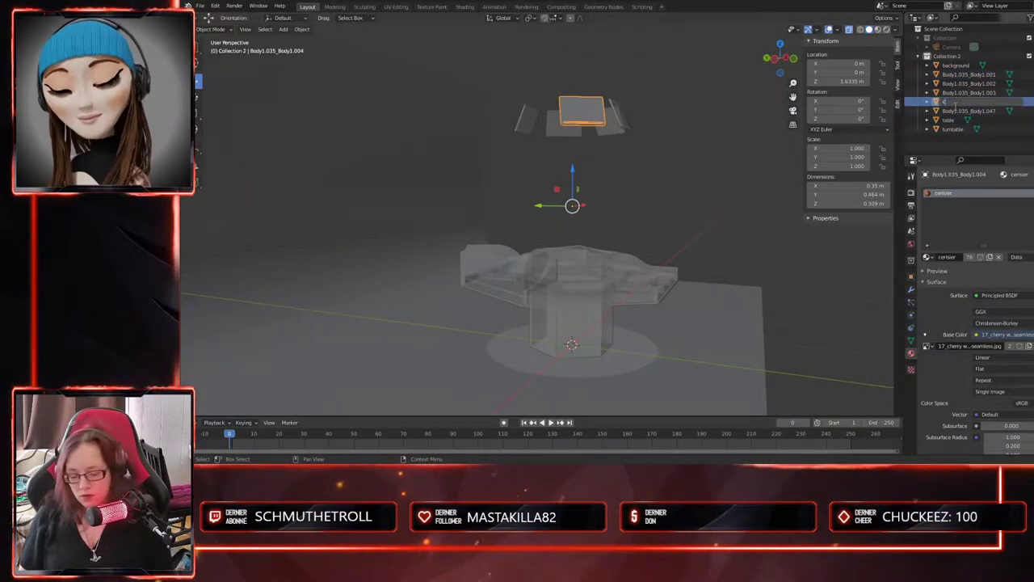
text(over00)
text(001)
key(Return)
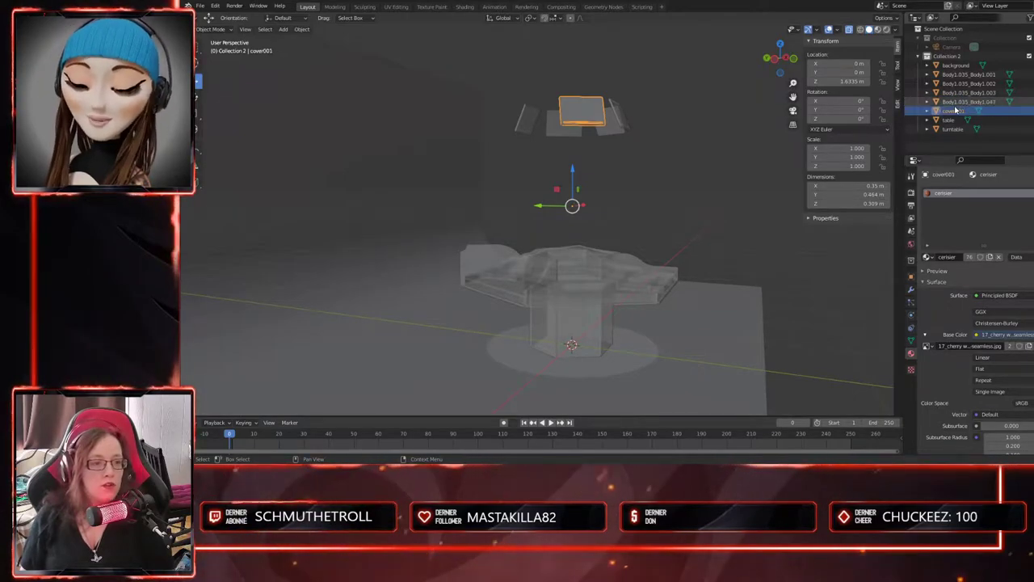
- Rename the raised panels Body1.035_Body1.047 and Body1.035_Body1.001 as cover002 and cover003
middle_drag(657, 172, 619, 125)
click(616, 121)
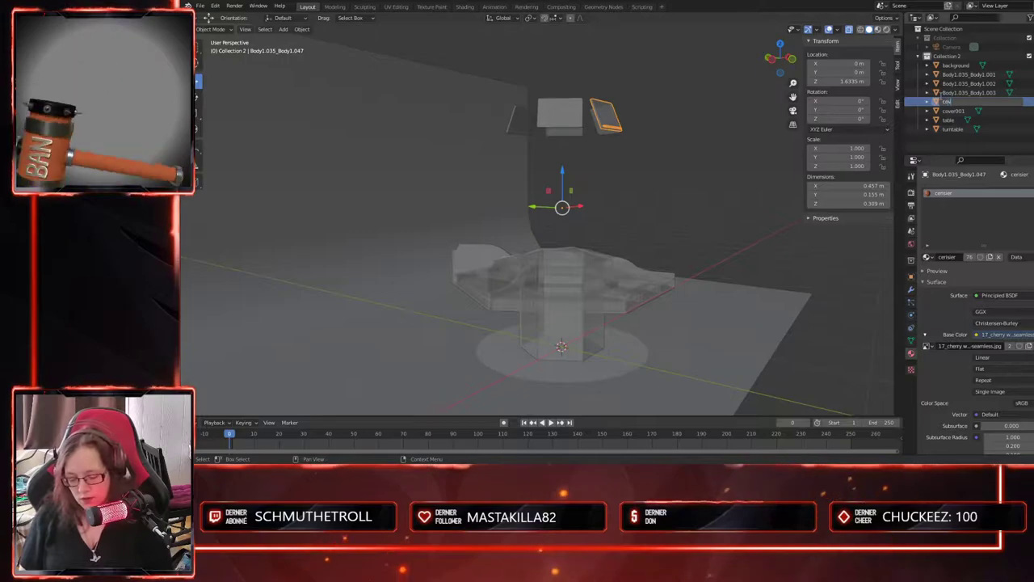
key(Return)
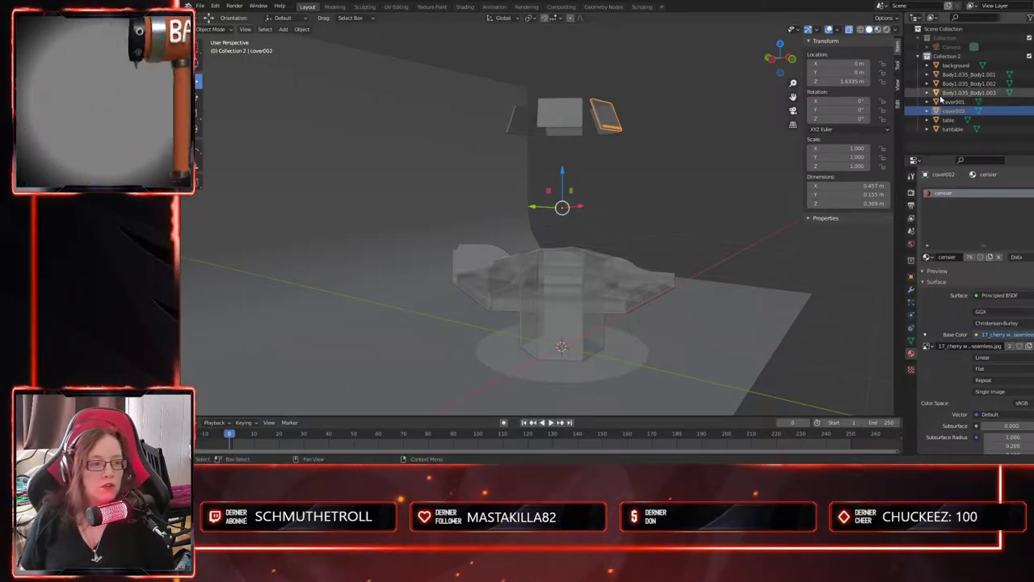
middle_drag(682, 193, 670, 161)
click(607, 122)
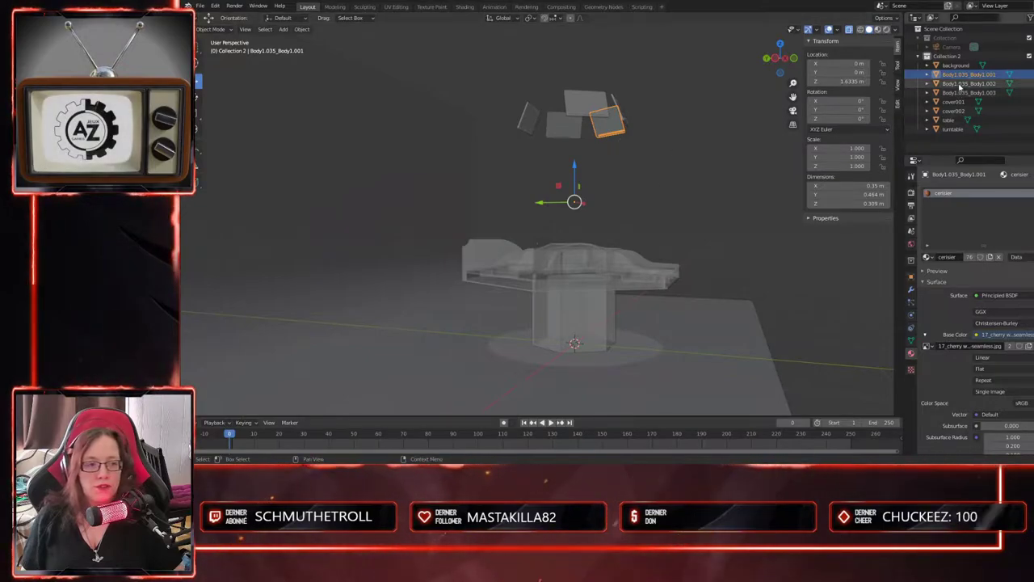
text(cover003)
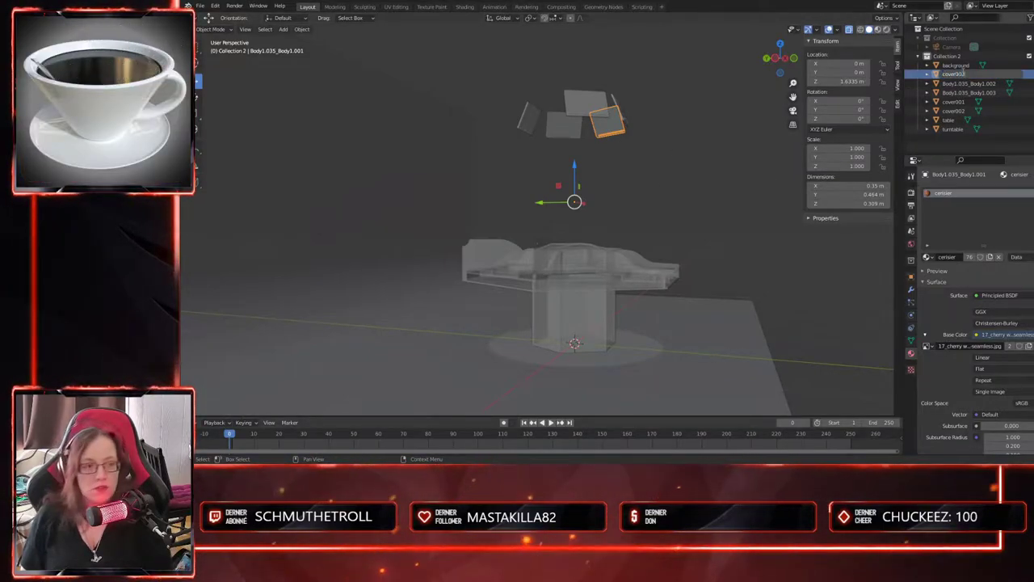
key(Return)
- Rename the raised panels Body1.035_Body1.002 and Body1.035_Body1.003 as cover004 and cover005
click(563, 125)
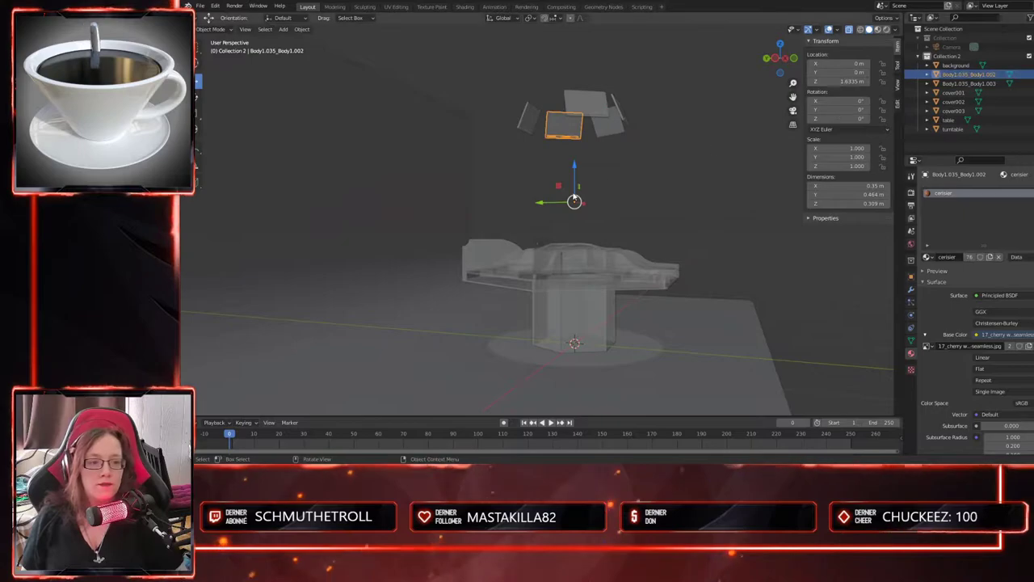
middle_drag(647, 178, 624, 171)
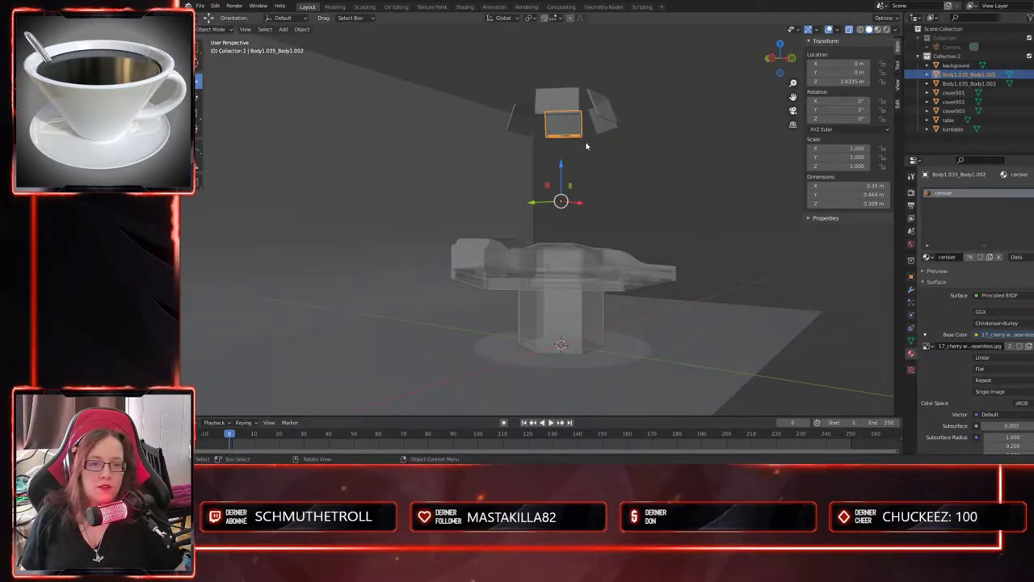
text(cover004)
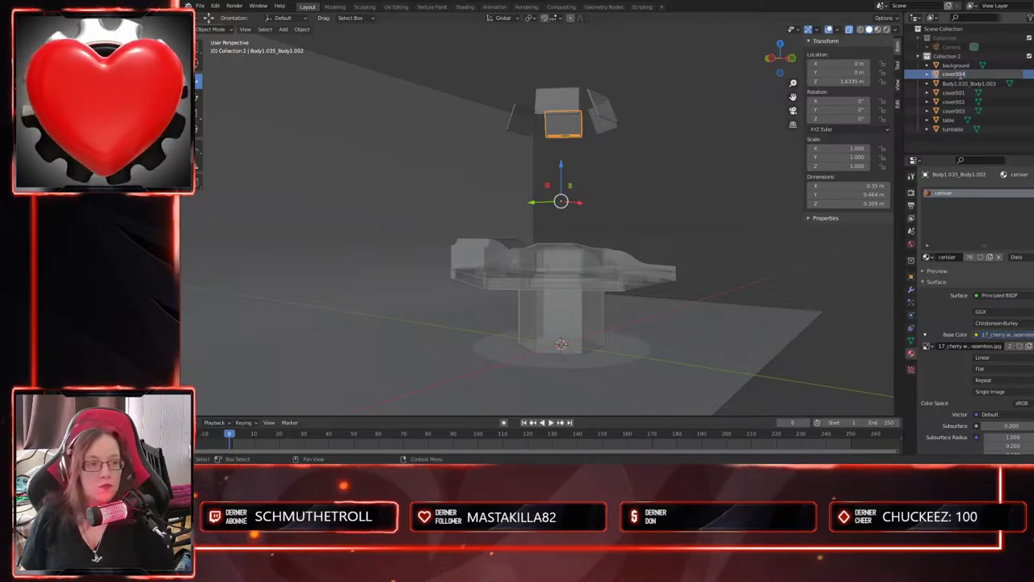
key(Return)
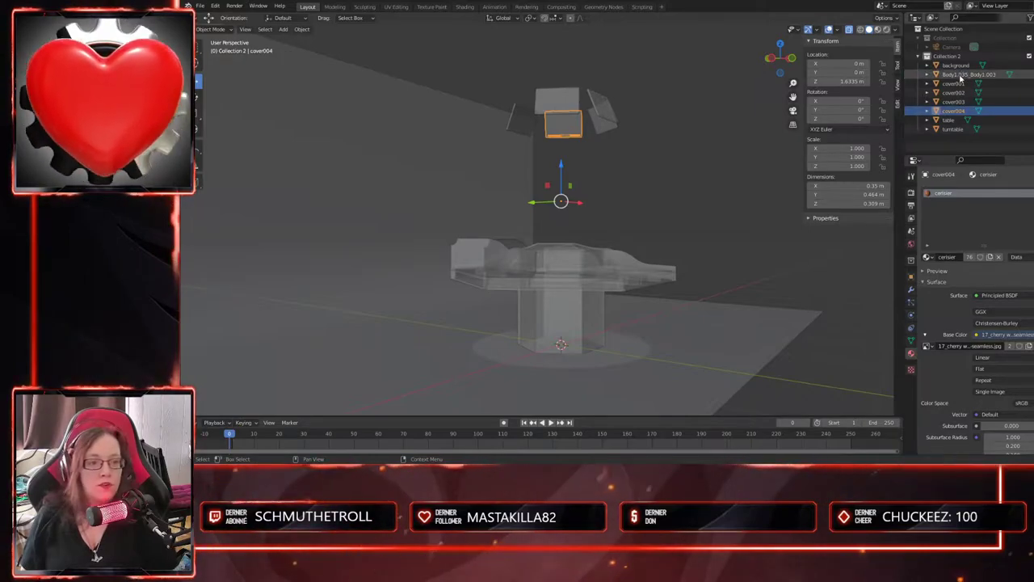
click(519, 119)
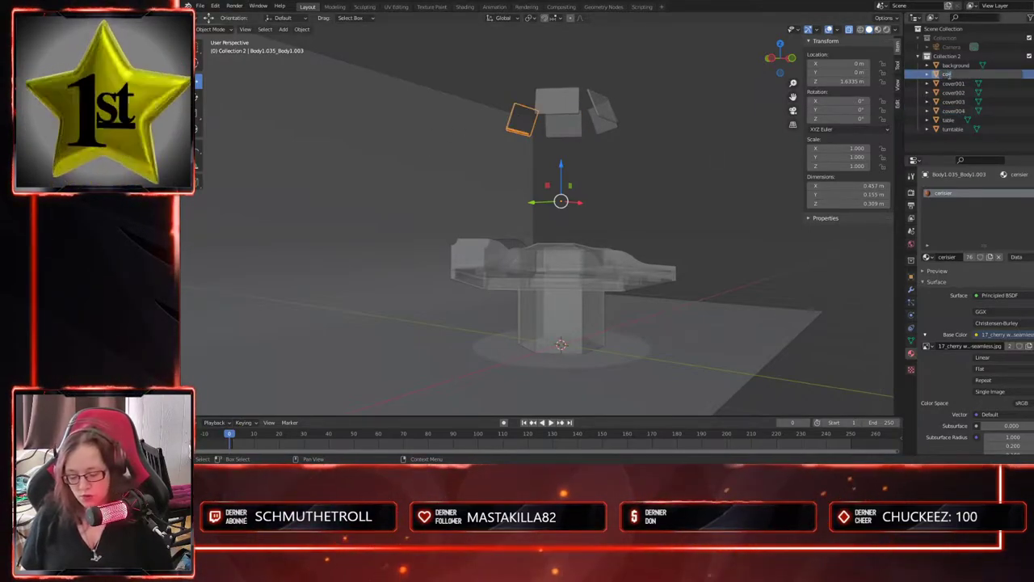
key(Return)
- Select the five raised covers with cover005 active and set the Z location to 0 m
middle_drag(691, 183, 714, 182)
drag(671, 76, 529, 139)
click(846, 81)
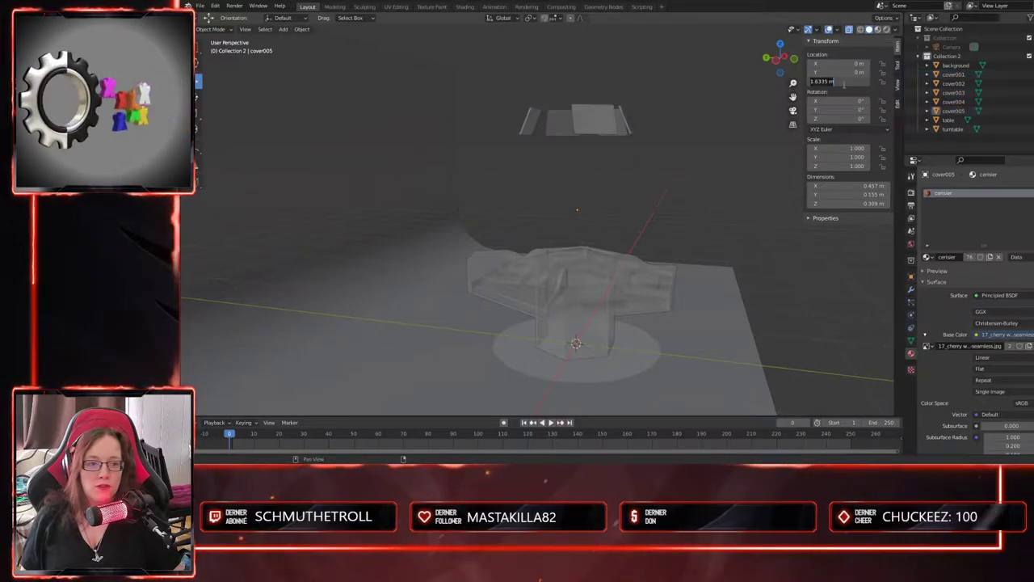
drag(677, 76, 458, 171)
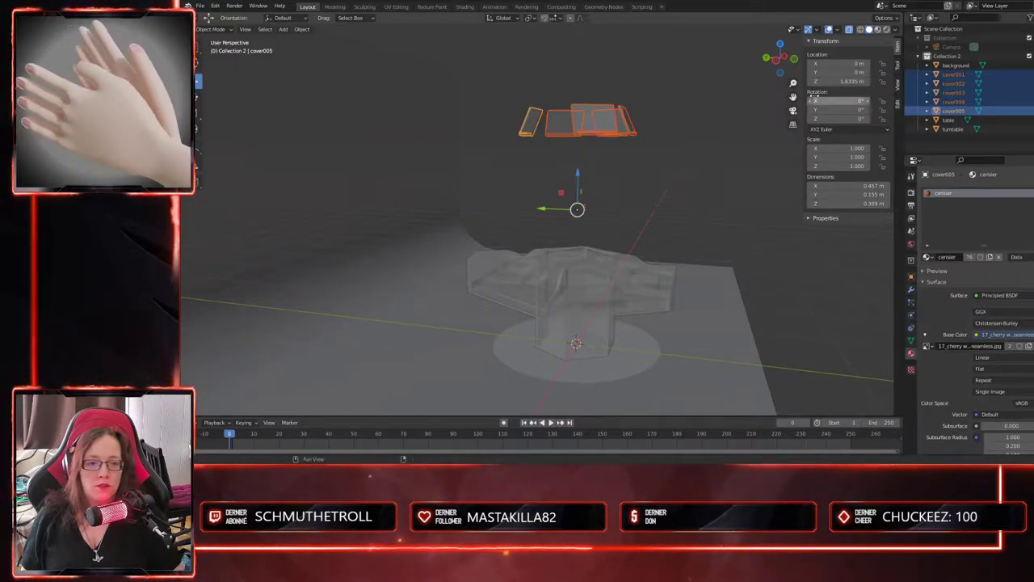
click(836, 82)
text(0)
key(Return)
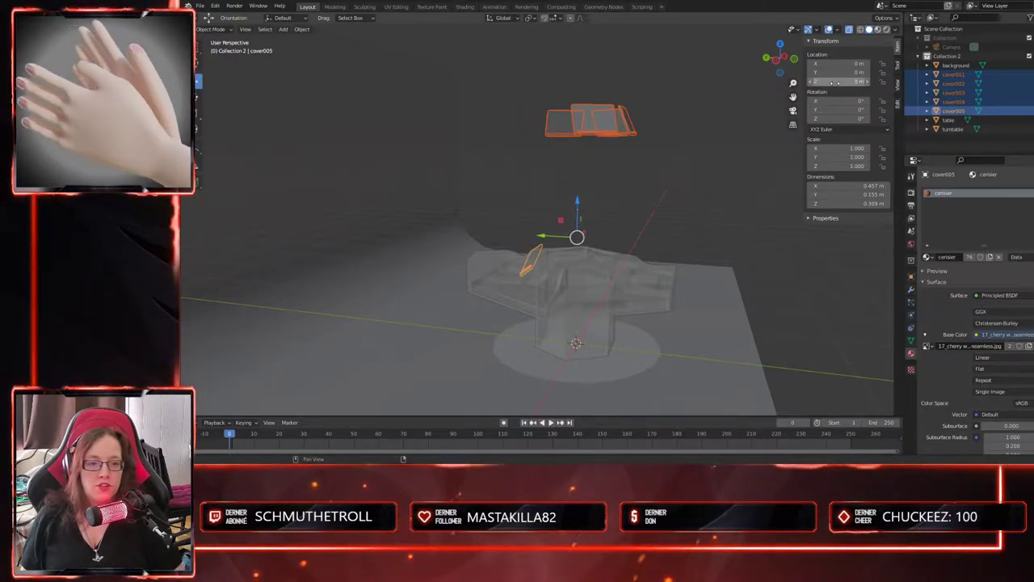
- Set the Z location of cover004 and cover001 to 0 m one after the other
click(618, 156)
click(570, 132)
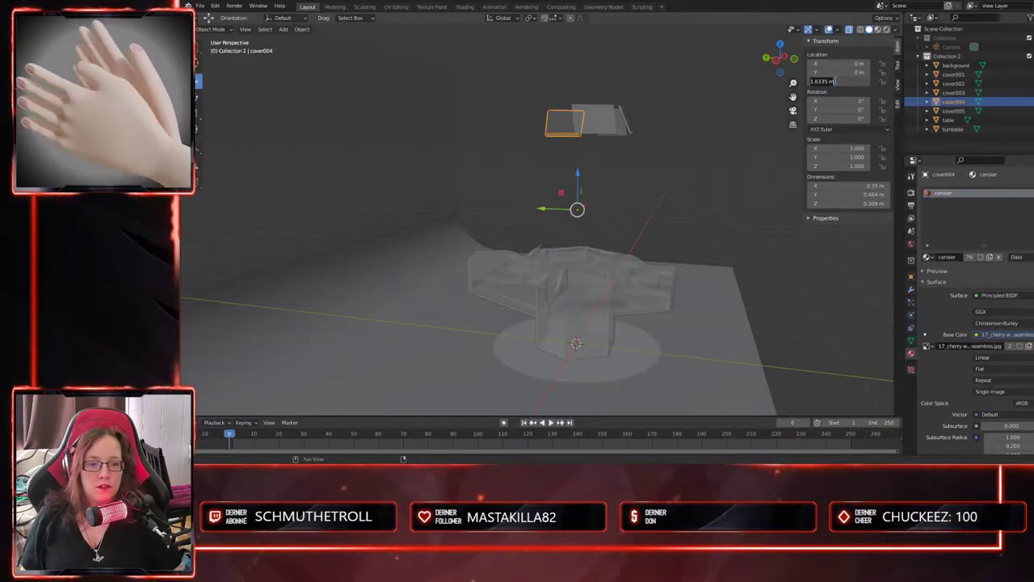
text(0)
key(Return)
click(612, 129)
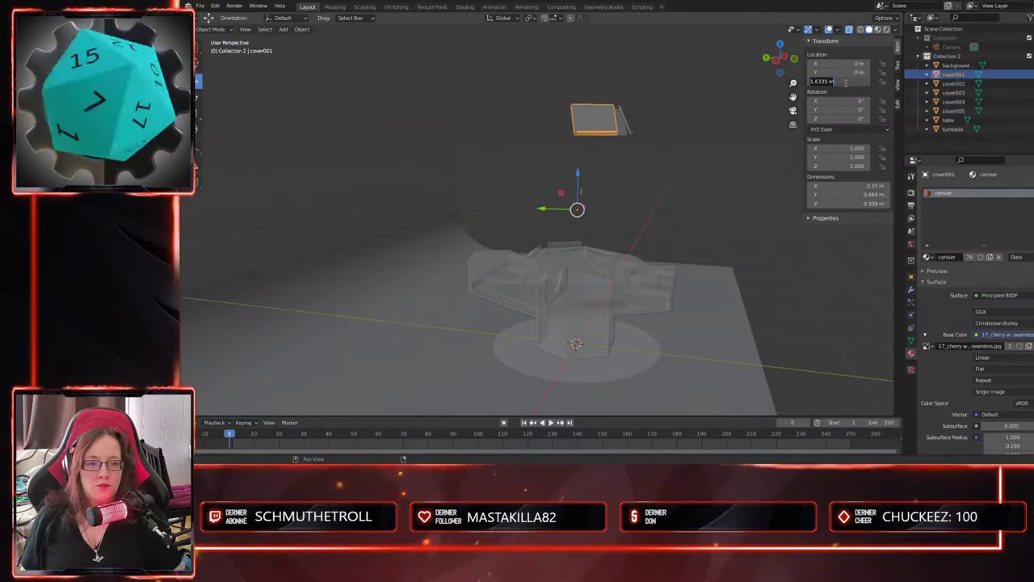
text(0)
key(Return)
- Lower cover002 back onto the table by setting its Z location to 0 m
click(633, 131)
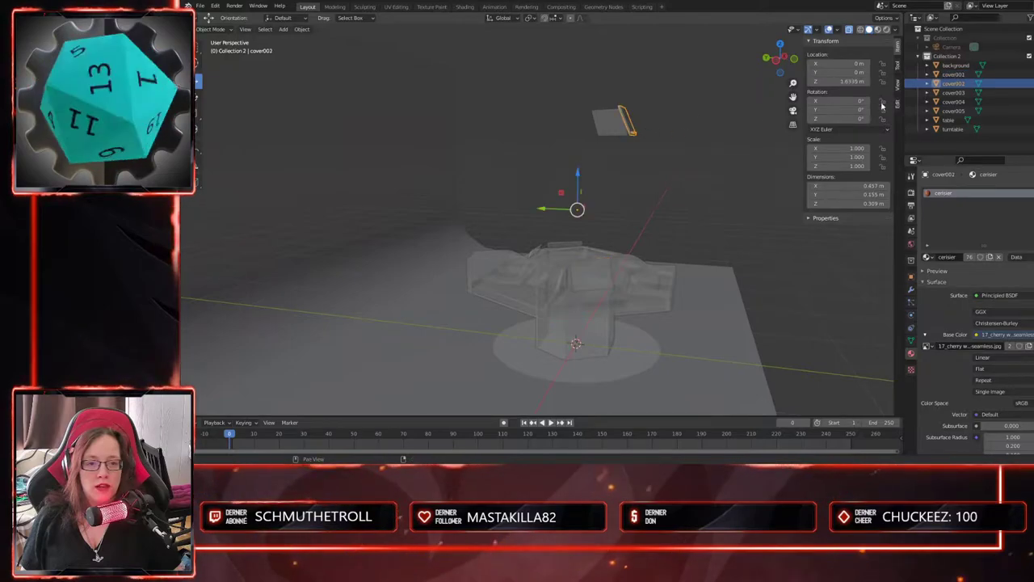
click(852, 83)
text(0)
key(Return)
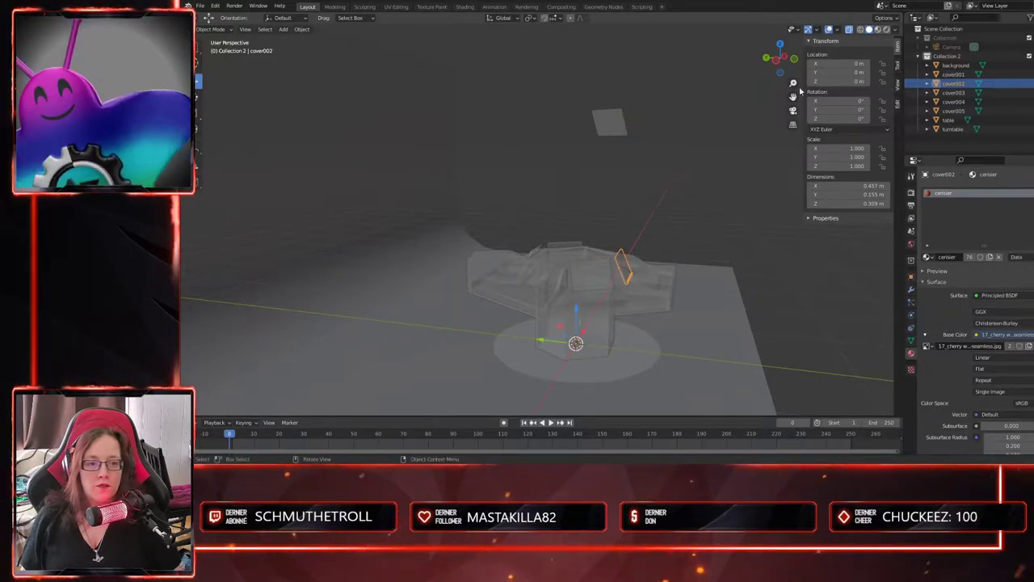
- Lower cover003 back onto the table by setting its Z location to 0 m
click(598, 126)
text(0)
key(Return)
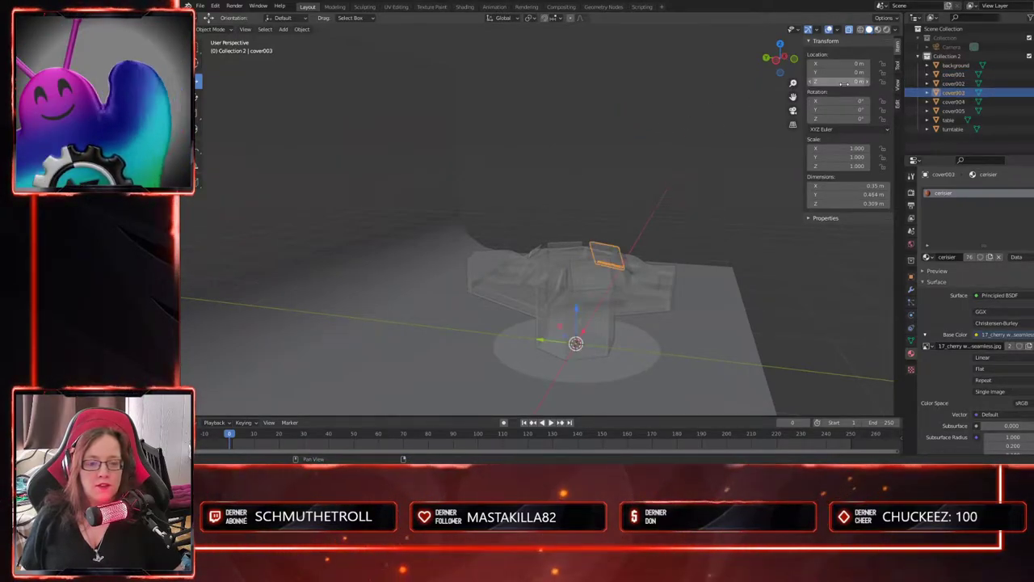
middle_drag(737, 168, 685, 295)
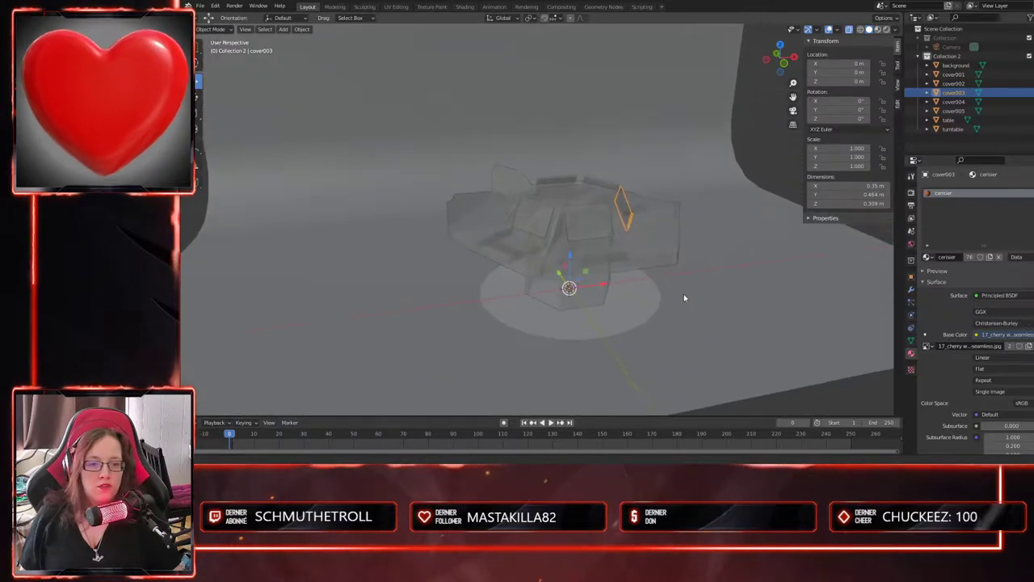
- Parent cover001 through cover005 to the table using the Object parent type
shift+click(624, 208)
middle_drag(600, 208, 671, 220)
click(953, 74)
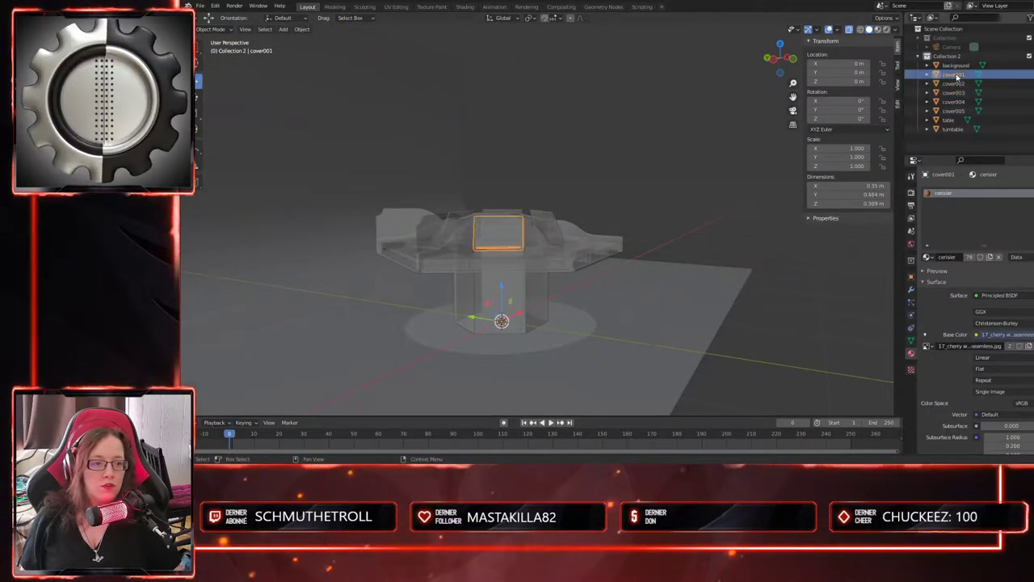
shift+click(955, 111)
middle_drag(664, 185, 610, 261)
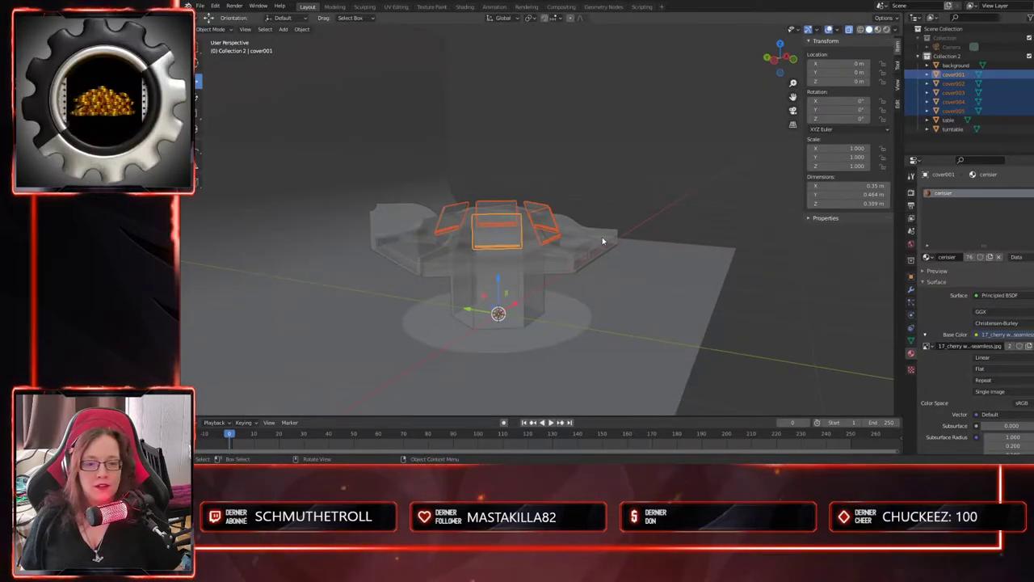
shift+middle_drag(649, 198, 664, 224)
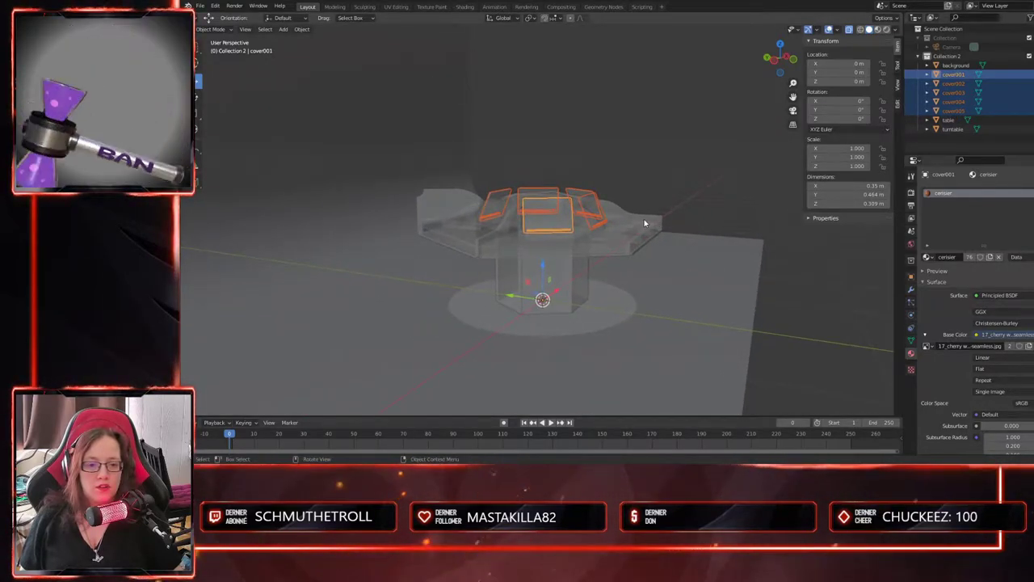
shift+click(648, 218)
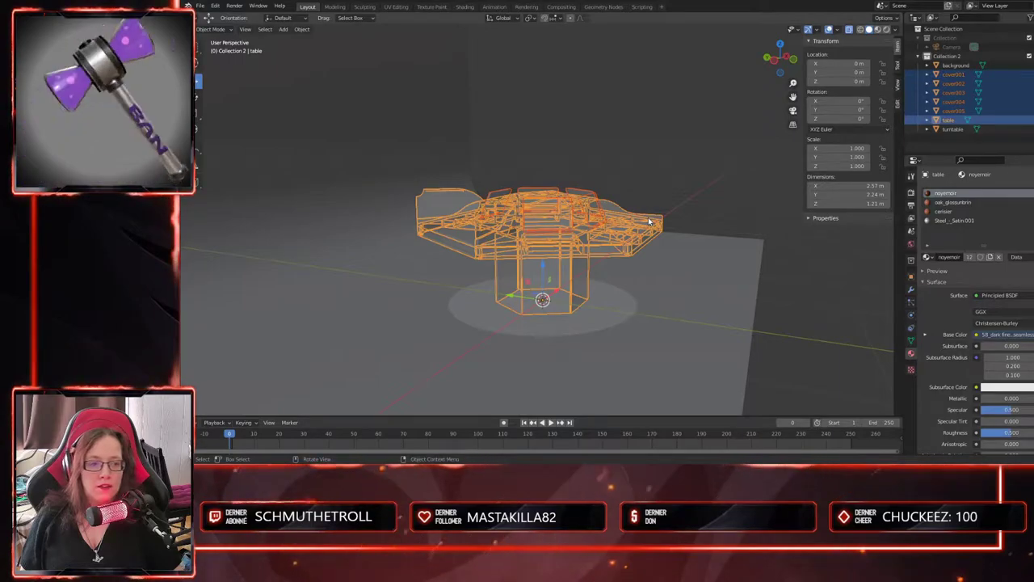
key(ctrl+p)
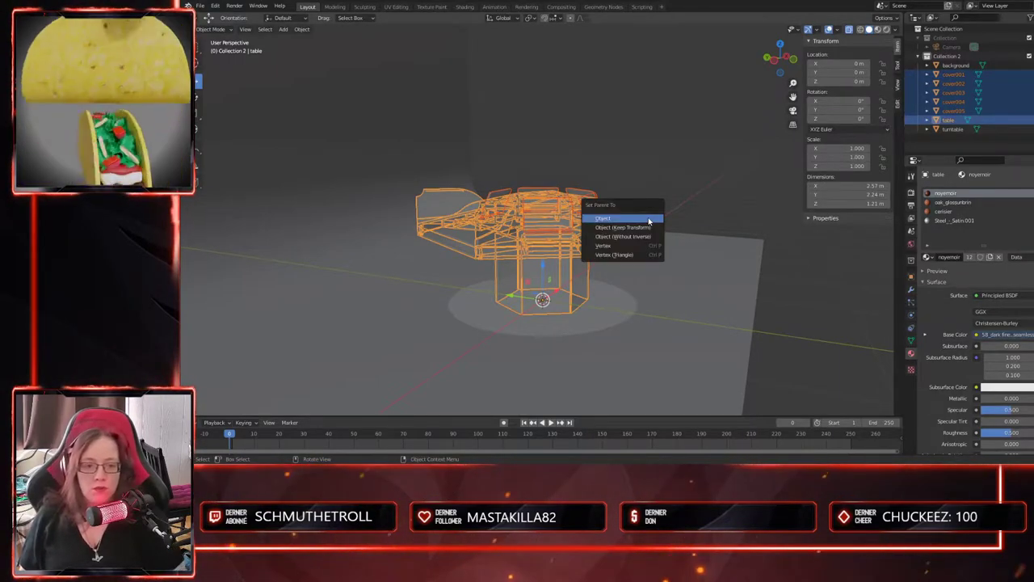
click(649, 218)
- Select the table alone, test-move it along the Y axis with its covers, and undo the move
middle_drag(670, 181, 622, 244)
scroll(595, 233, up, 4)
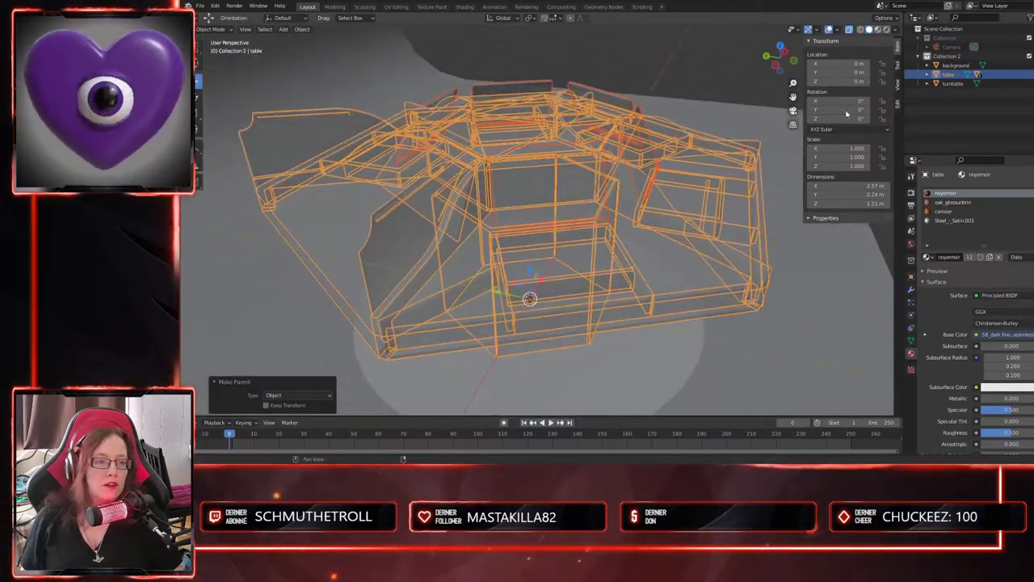
key(alt+a)
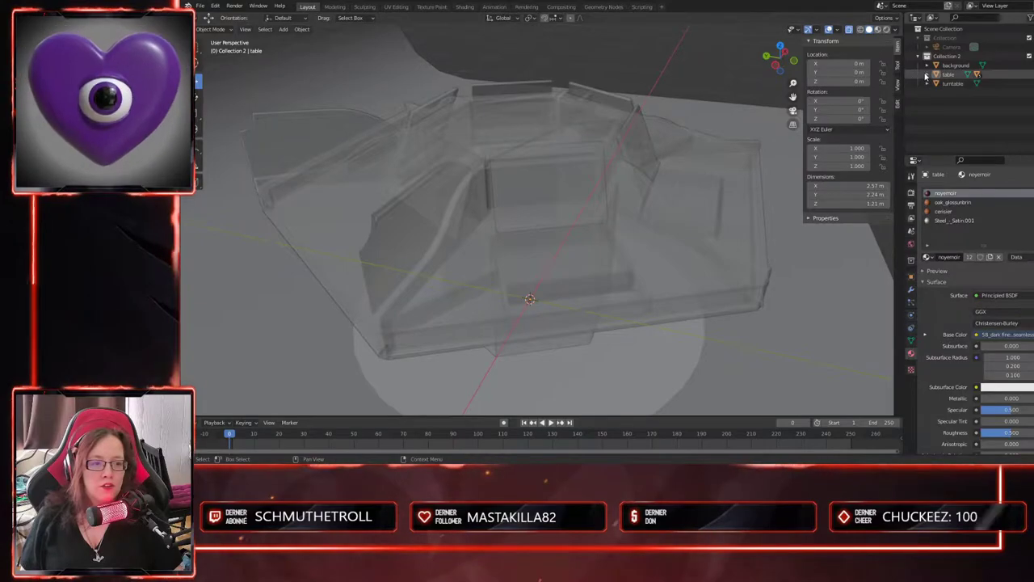
middle_drag(769, 119, 687, 154)
click(947, 73)
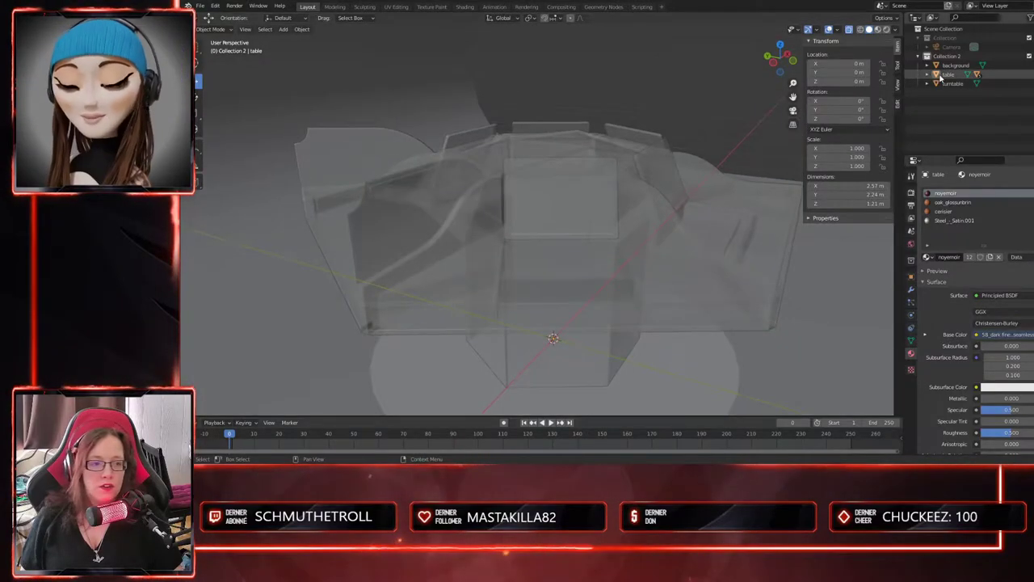
scroll(581, 269, down, 3)
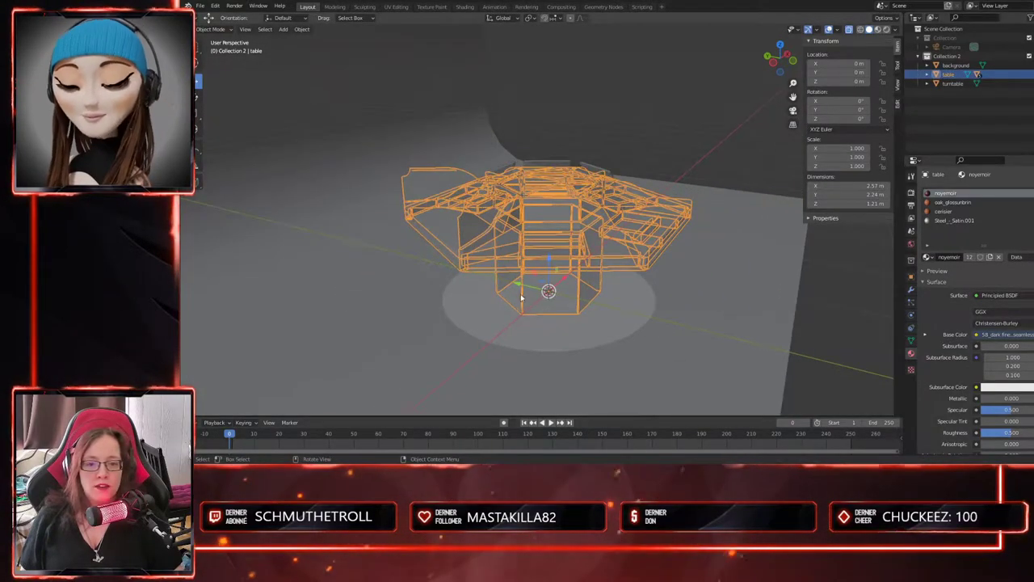
key(g)
key(y)
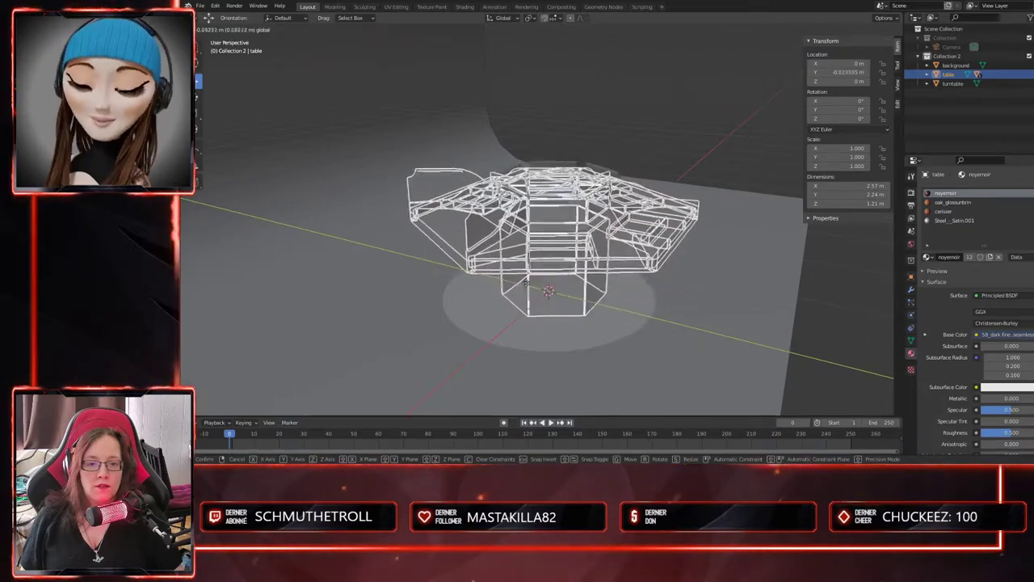
click(552, 282)
key(ctrl+z)
- Turn off X-ray display, test-move the table along Y again, and undo that move
mouse_move(555, 286)
middle_down()
mouse_move(573, 288)
mouse_move(593, 249)
mouse_move(574, 292)
mouse_move(580, 284)
middle_up()
click(849, 31)
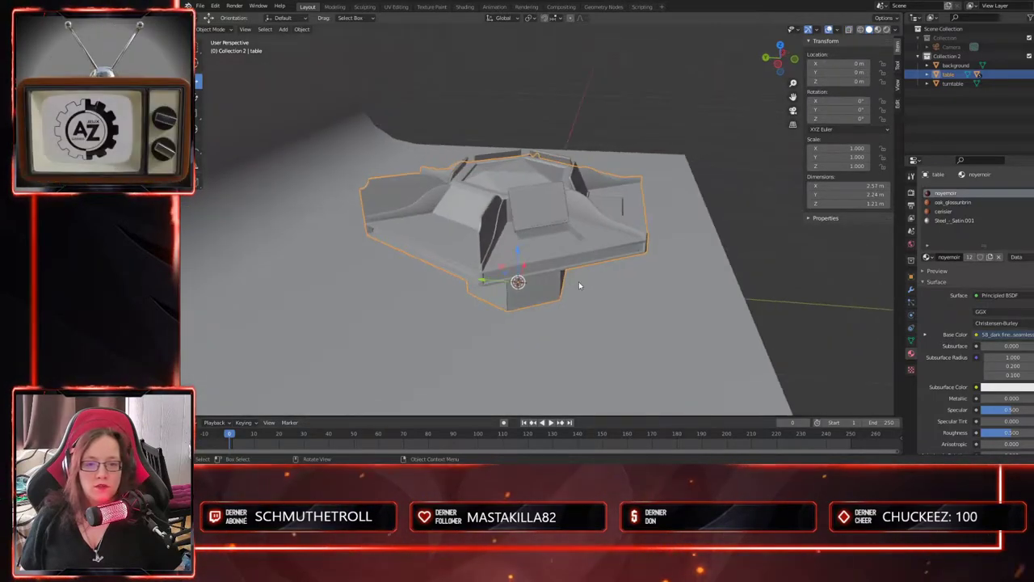
mouse_move(478, 281)
mouse_down()
mouse_move(542, 286)
mouse_move(466, 282)
mouse_move(478, 283)
mouse_up()
key(ctrl+z)
- Try to parent the turntable to the table with the Object type, and undo the parenting
middle_drag(770, 319, 751, 296)
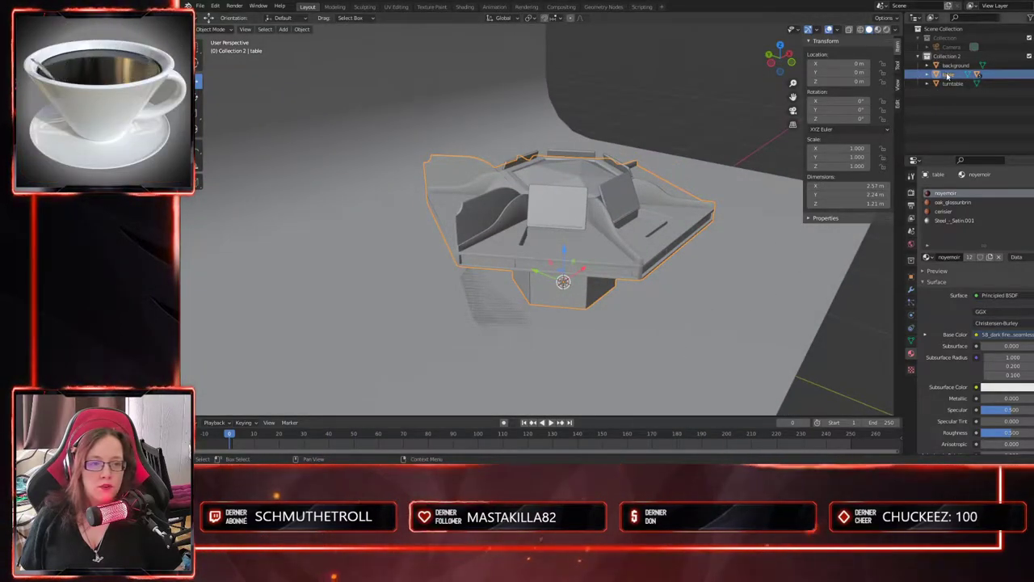
shift+click(957, 85)
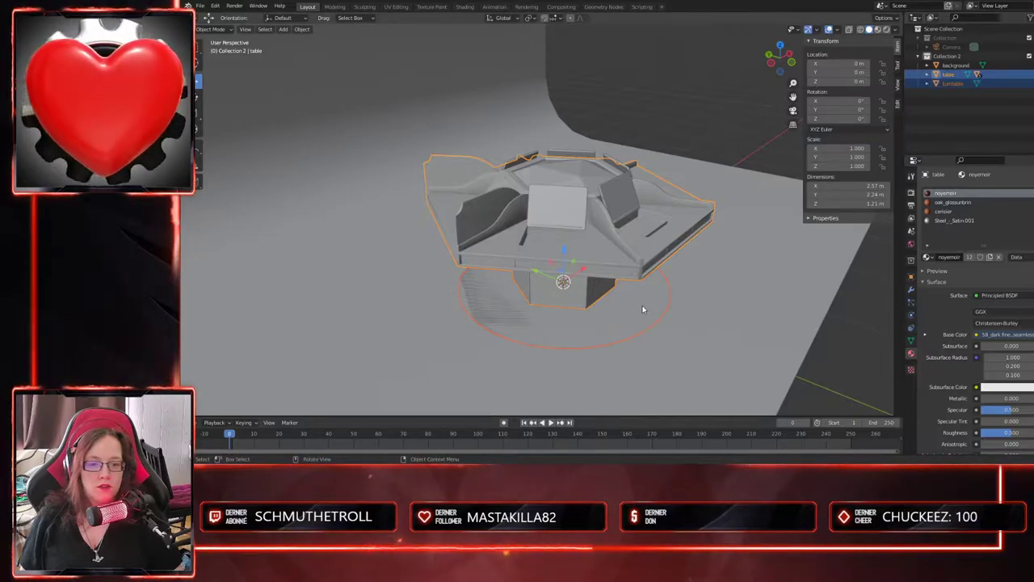
key(ctrl+p)
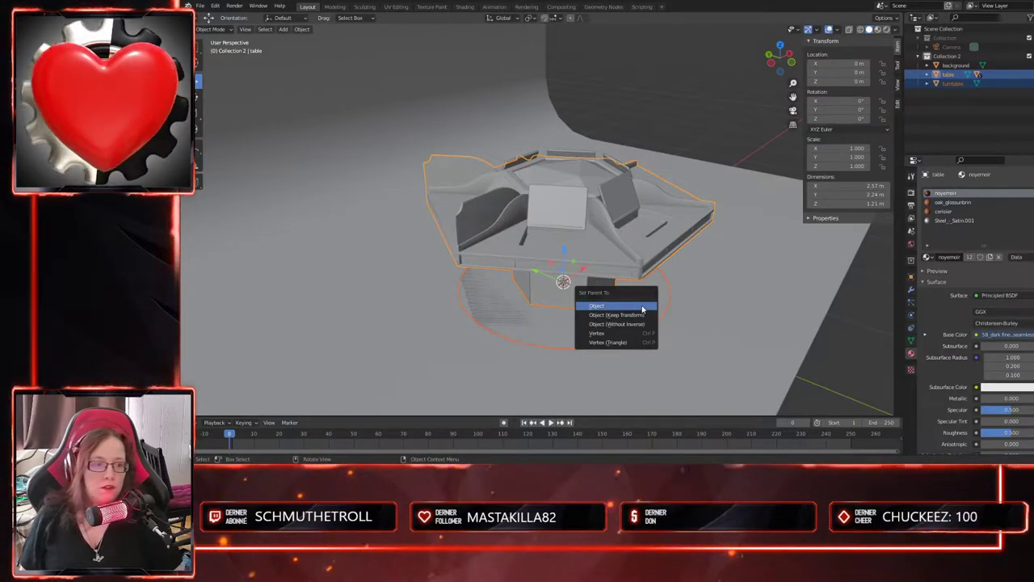
click(643, 307)
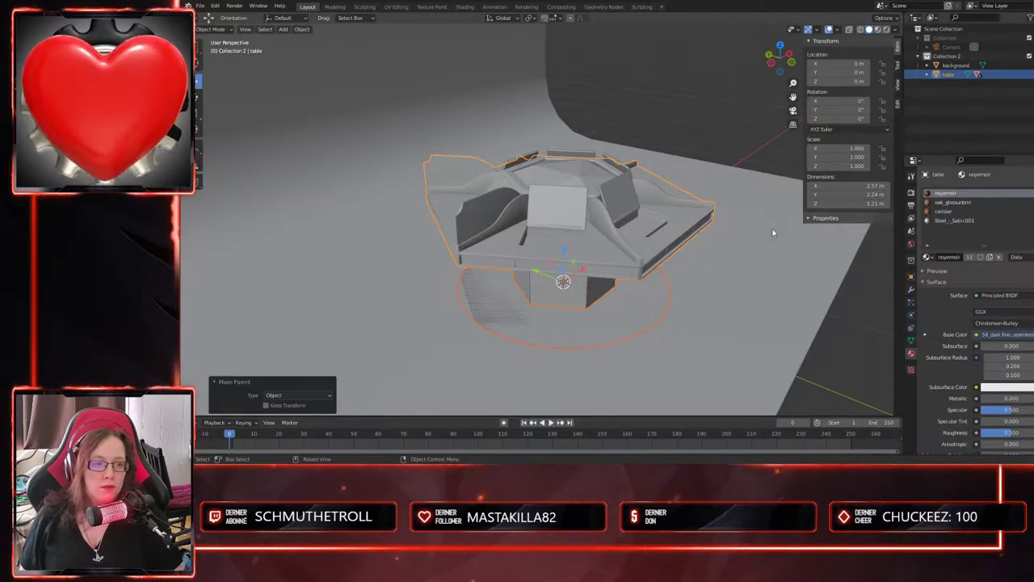
key(ctrl+z)
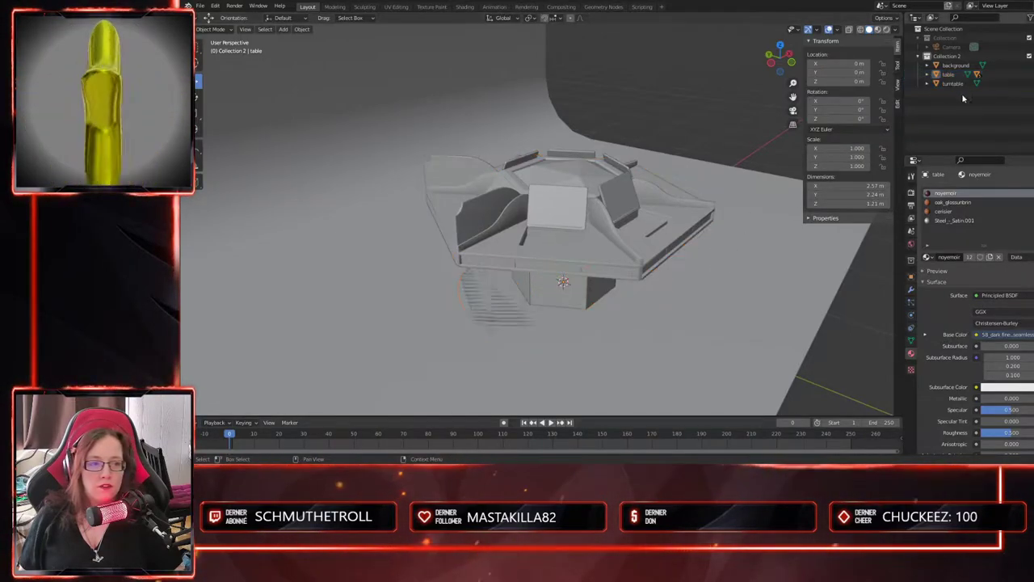
- Parent the table to the turntable using the Object type, with the turntable as the active object
click(952, 80)
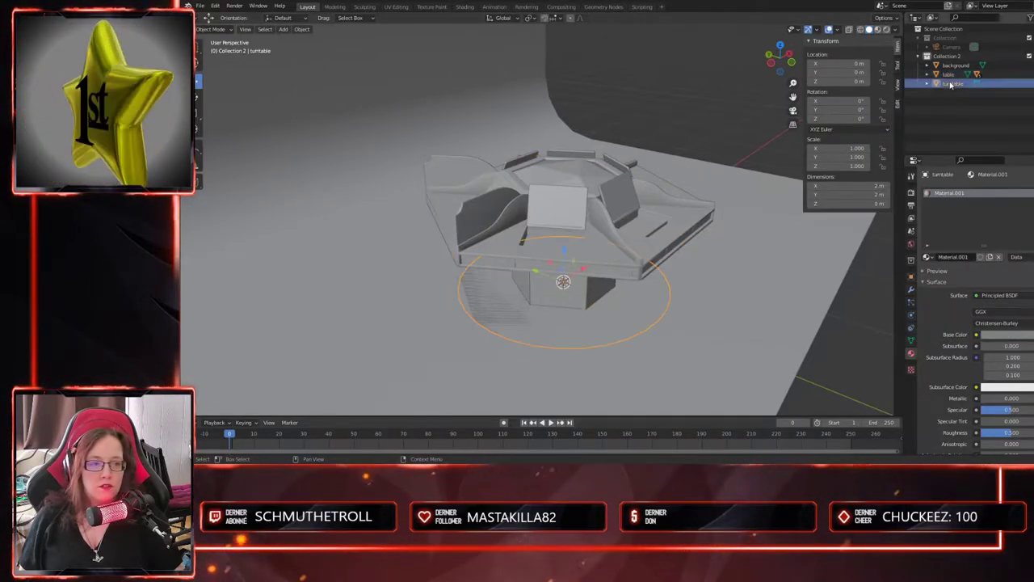
key(ctrl+p)
click(711, 234)
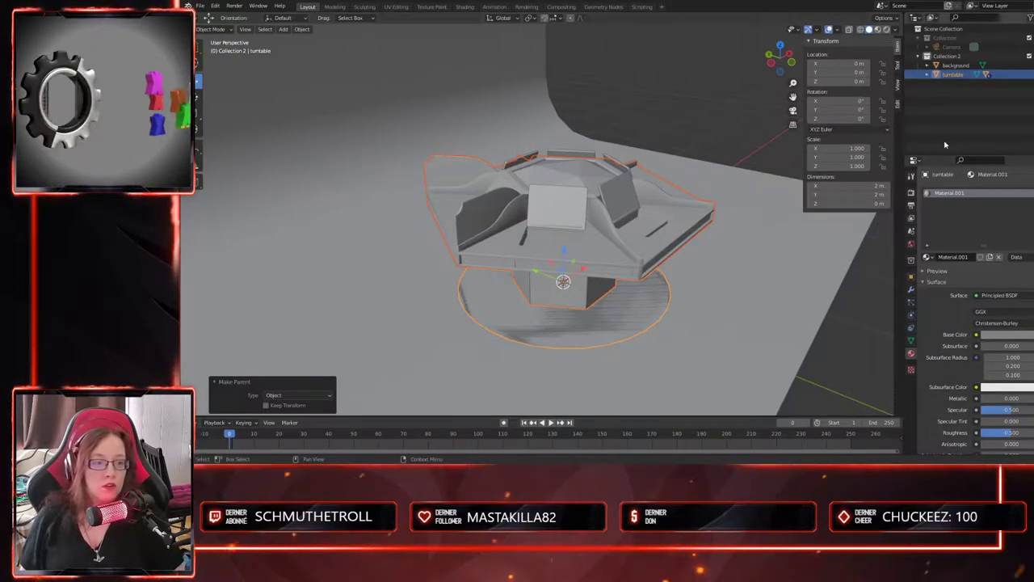
middle_drag(694, 332, 722, 289)
- Select only the turntable and set the current animation frame to 1
click(955, 77)
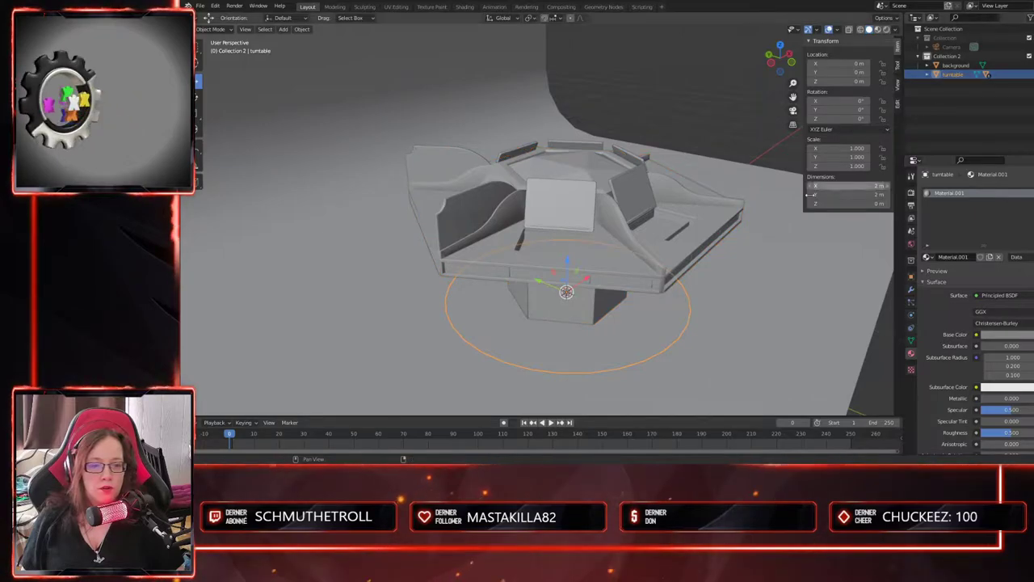
scroll(792, 208, down, 3)
alt+middle_drag(727, 323, 703, 331)
click(232, 434)
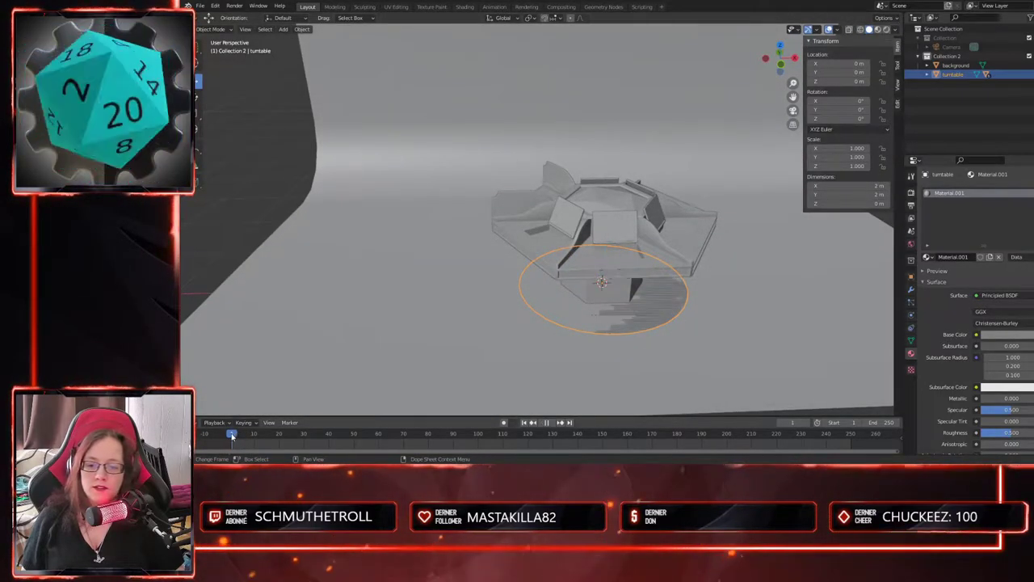
- Select the background and set its Z location to 0.002 m
middle_drag(677, 372, 623, 346)
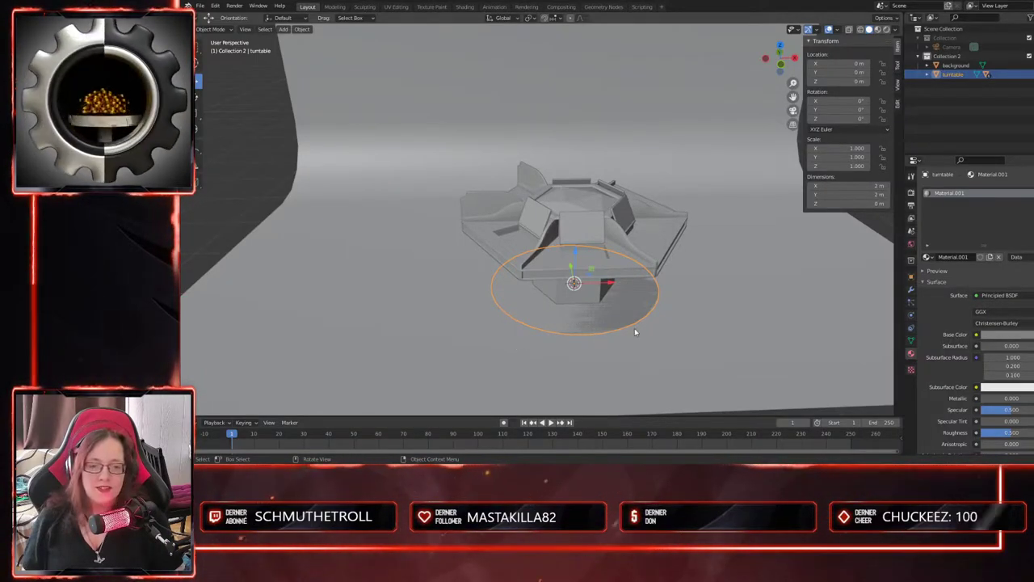
scroll(634, 327, up, 2)
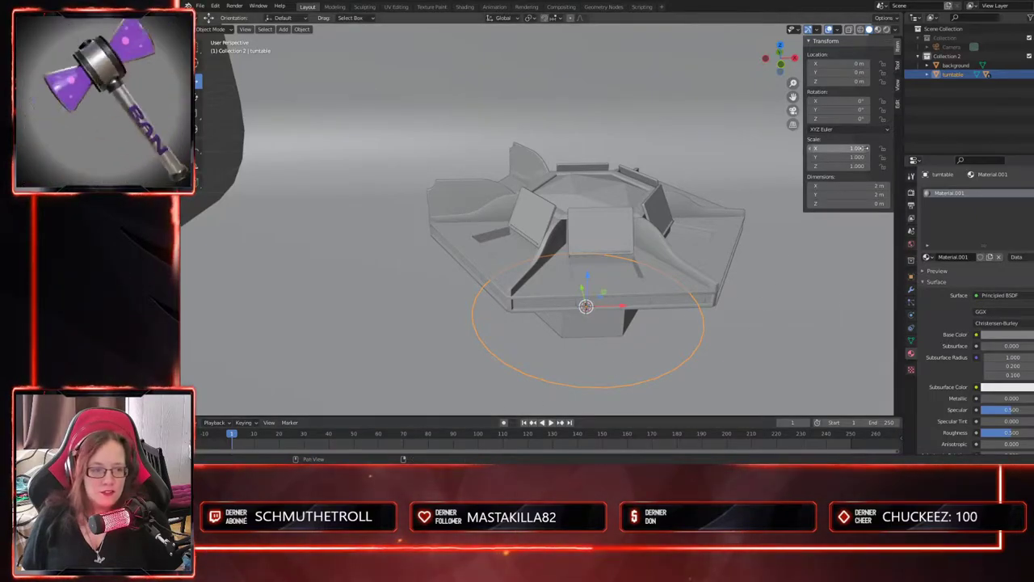
middle_drag(676, 376, 683, 319)
middle_drag(348, 412, 646, 388)
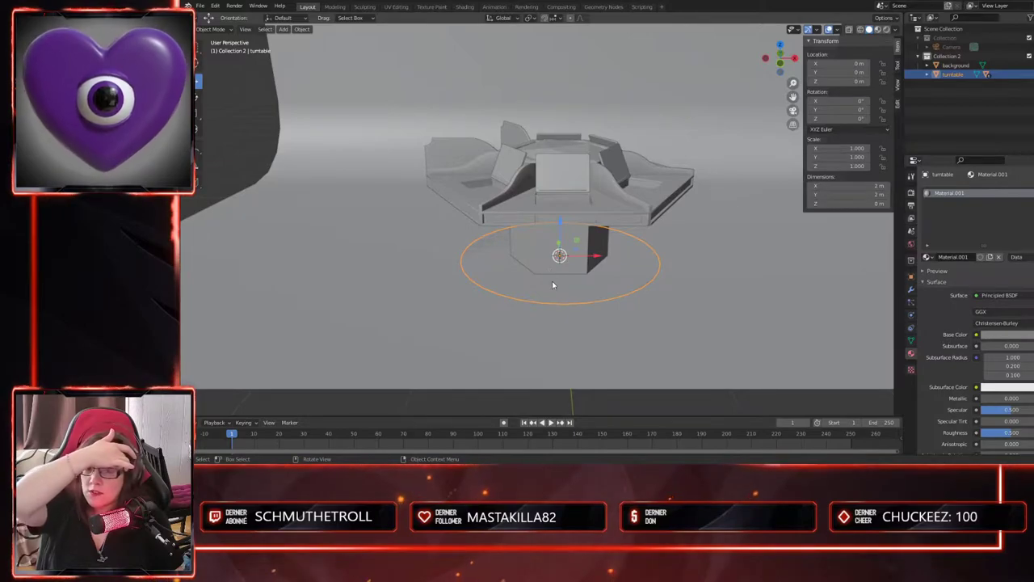
middle_drag(550, 288, 556, 289)
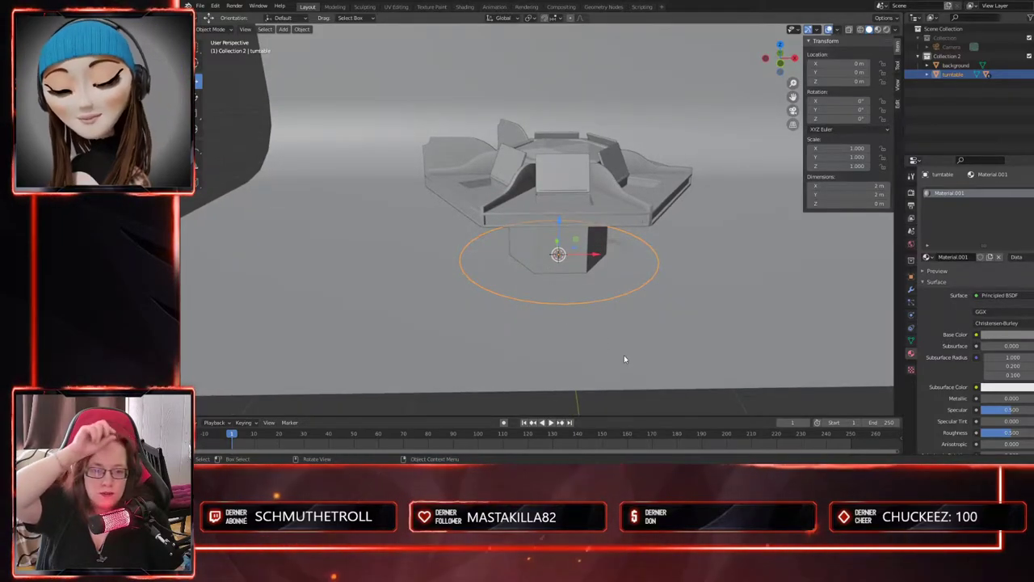
click(614, 343)
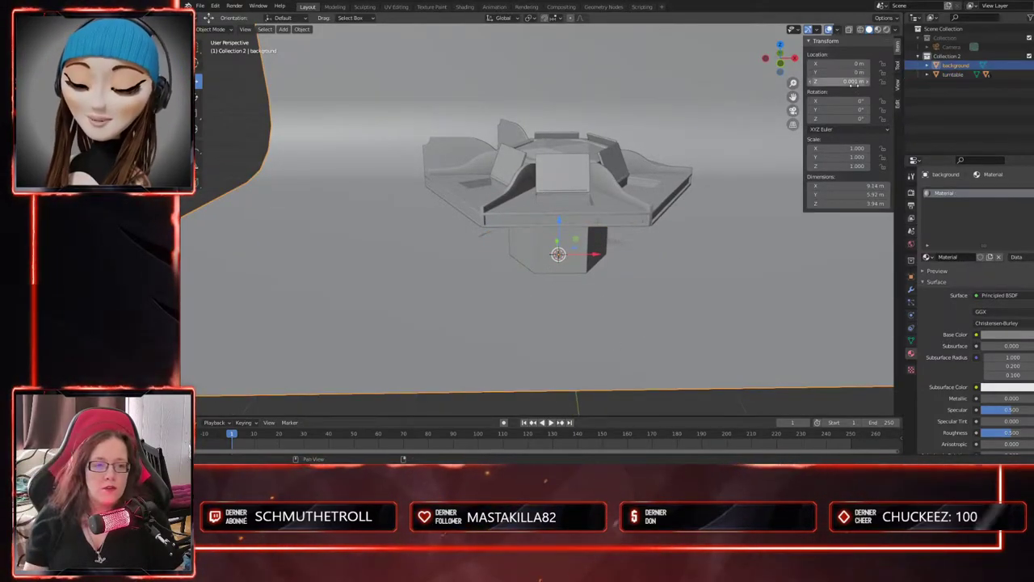
key(BackSpace)
text(2)
key(Return)
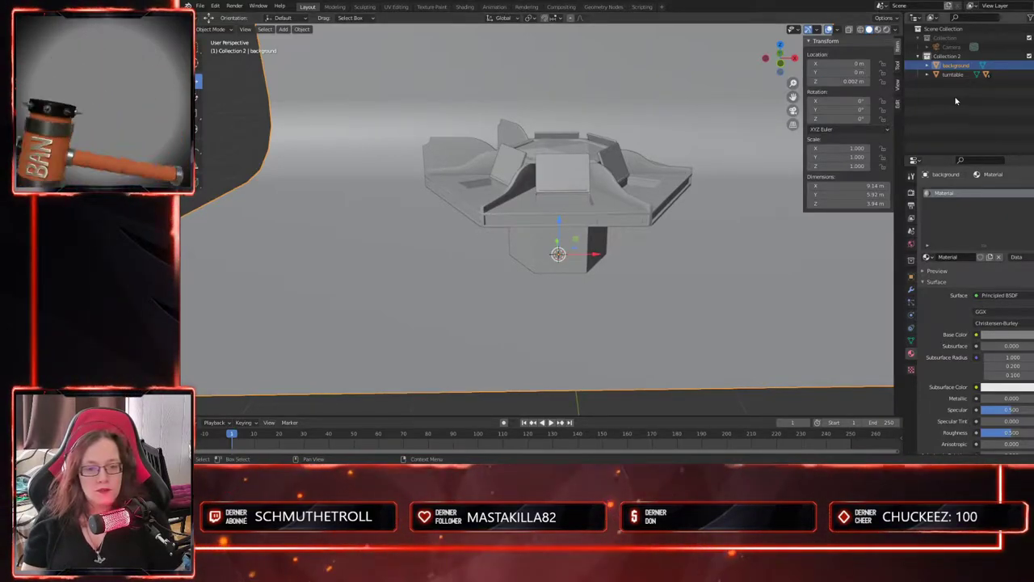
- Open the scene's output properties to check the resolution, frame range and frame rate
middle_drag(572, 374, 677, 337)
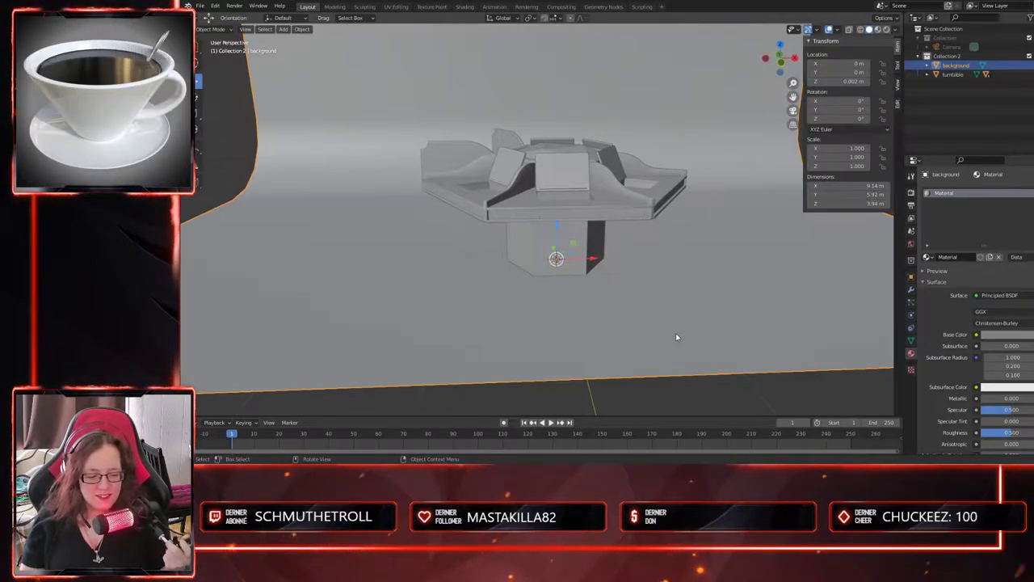
middle_drag(680, 333, 674, 356)
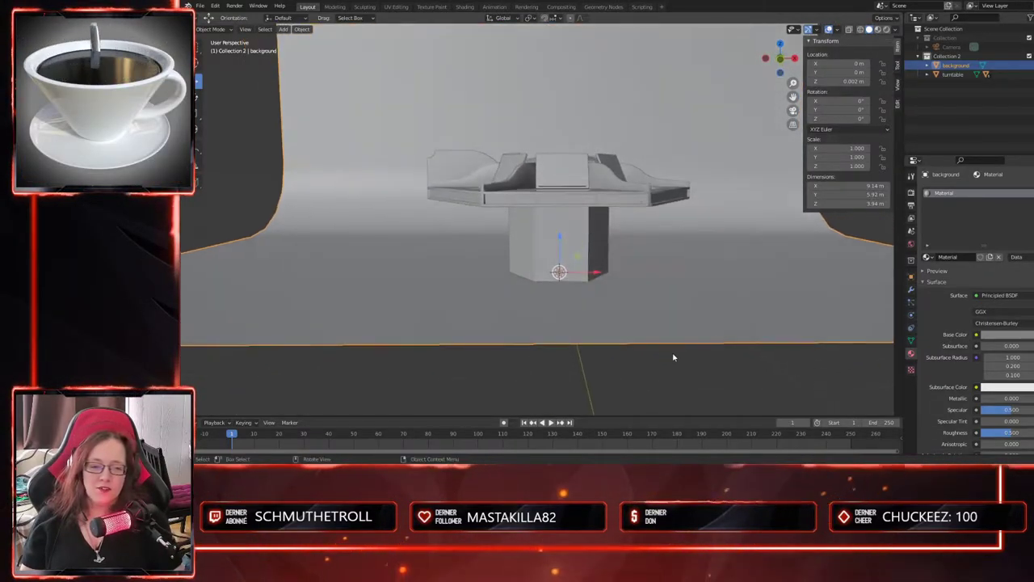
click(911, 219)
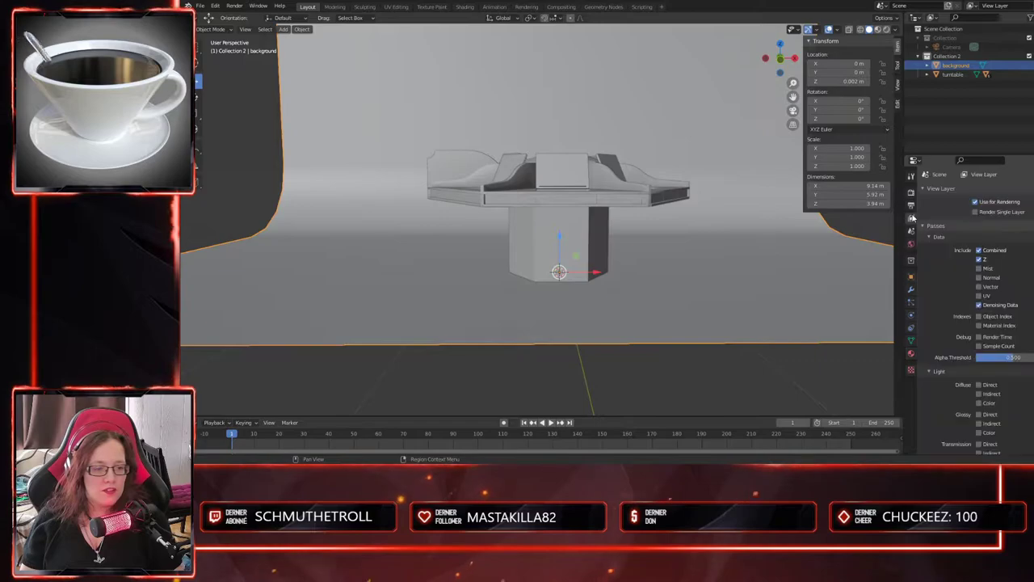
click(911, 231)
click(911, 208)
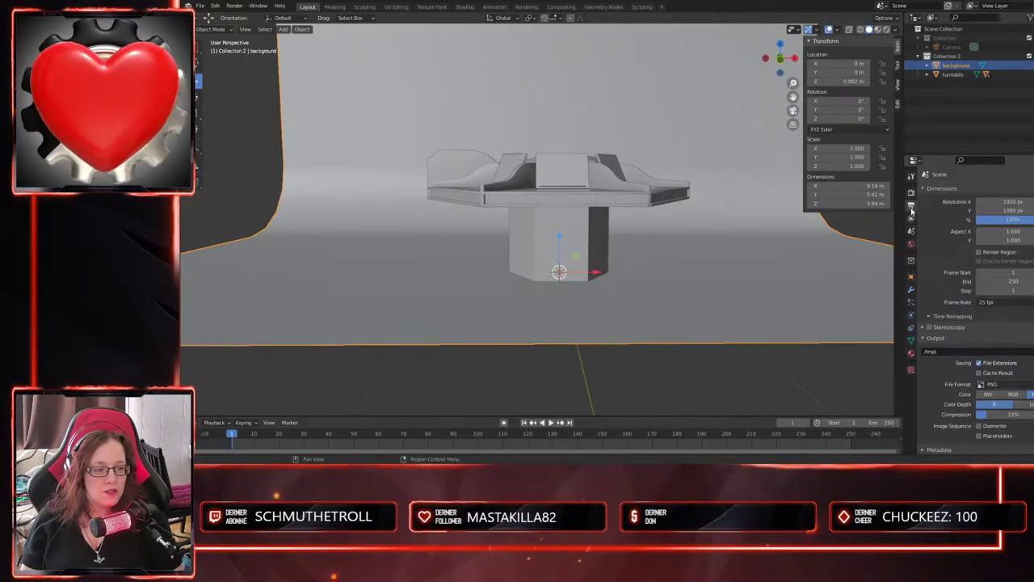
- Insert rotation keyframes on all three axes of the background at frame 1
middle_drag(685, 346, 692, 367)
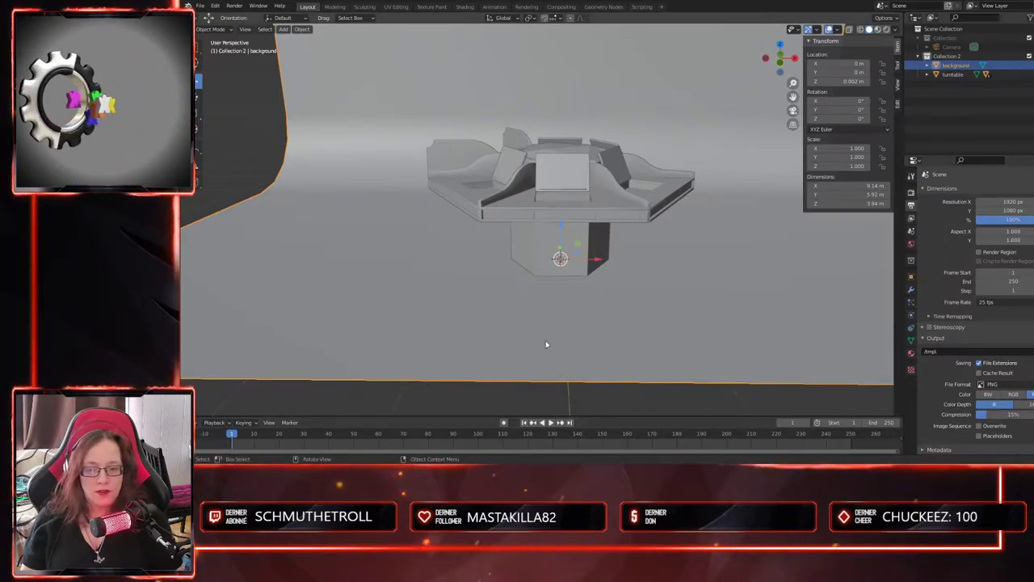
mouse_move(646, 358)
middle_down()
mouse_move(649, 344)
mouse_move(648, 355)
middle_up()
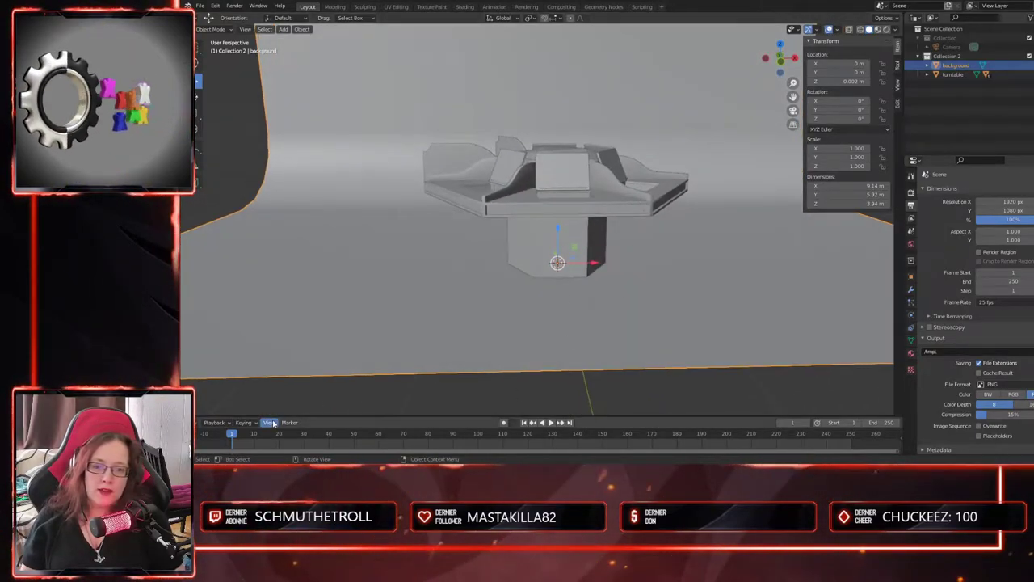
middle_drag(611, 312, 605, 313)
right_click(813, 109)
click(804, 98)
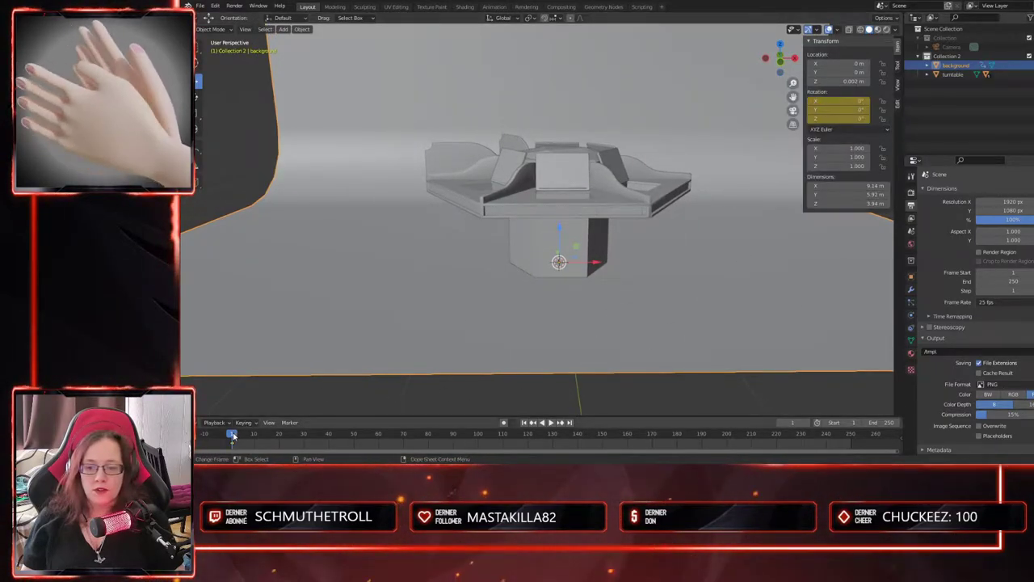
- Try to keyframe the background's Z rotation at 360° on frame 250
drag(233, 436, 851, 440)
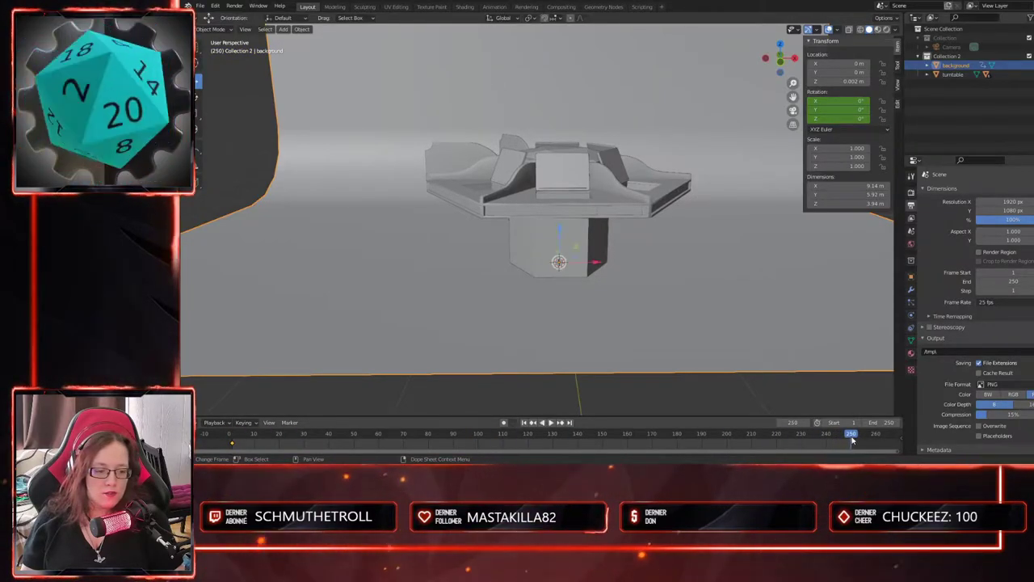
click(843, 120)
text(360)
key(Return)
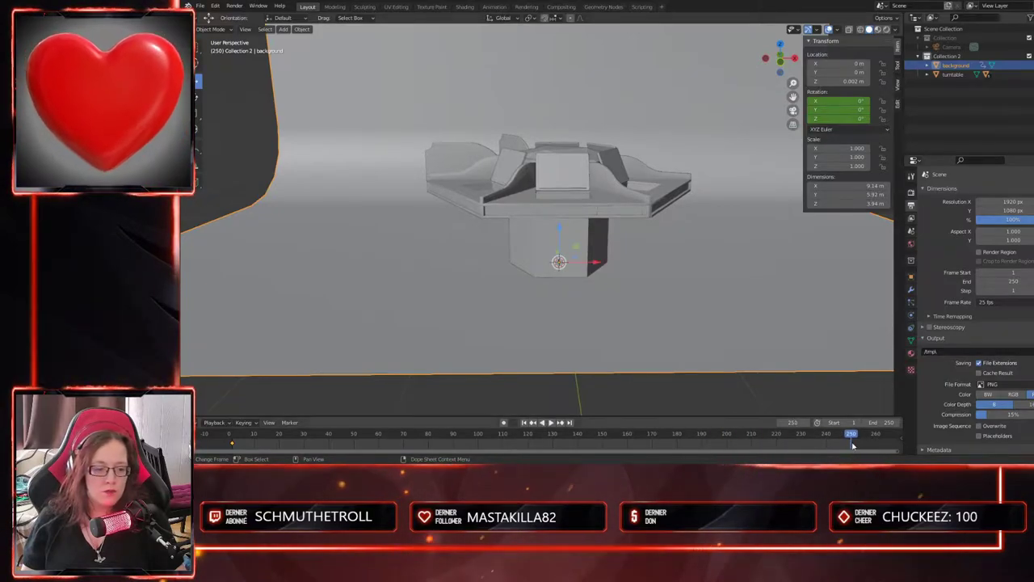
key(Escape)
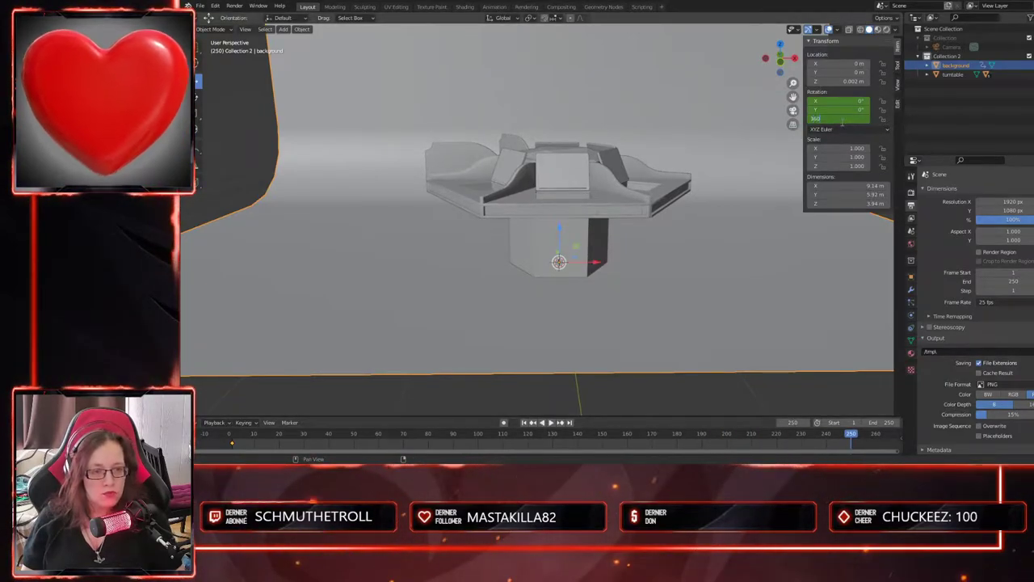
right_click(841, 121)
click(820, 122)
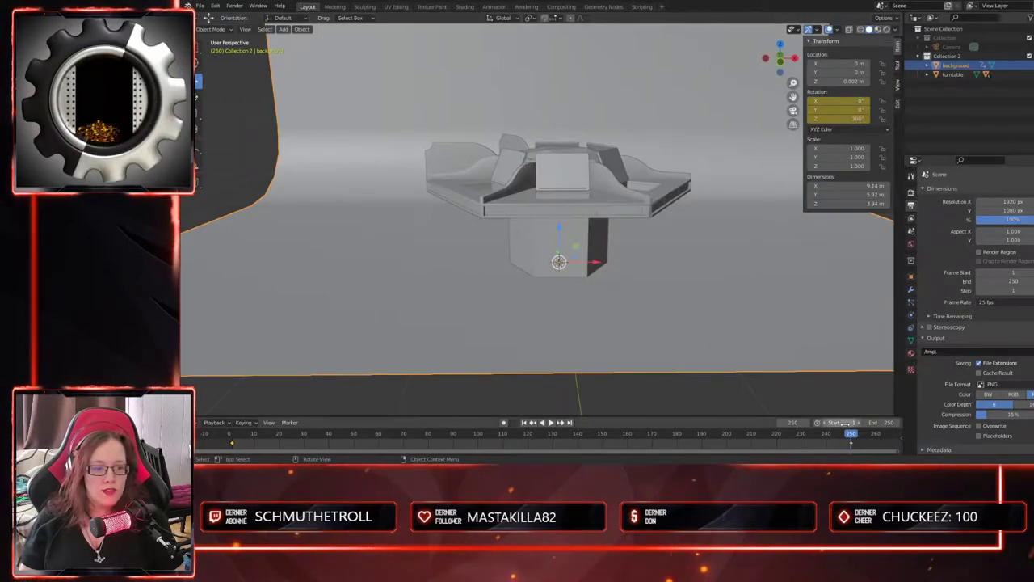
drag(850, 440, 848, 440)
key(Escape)
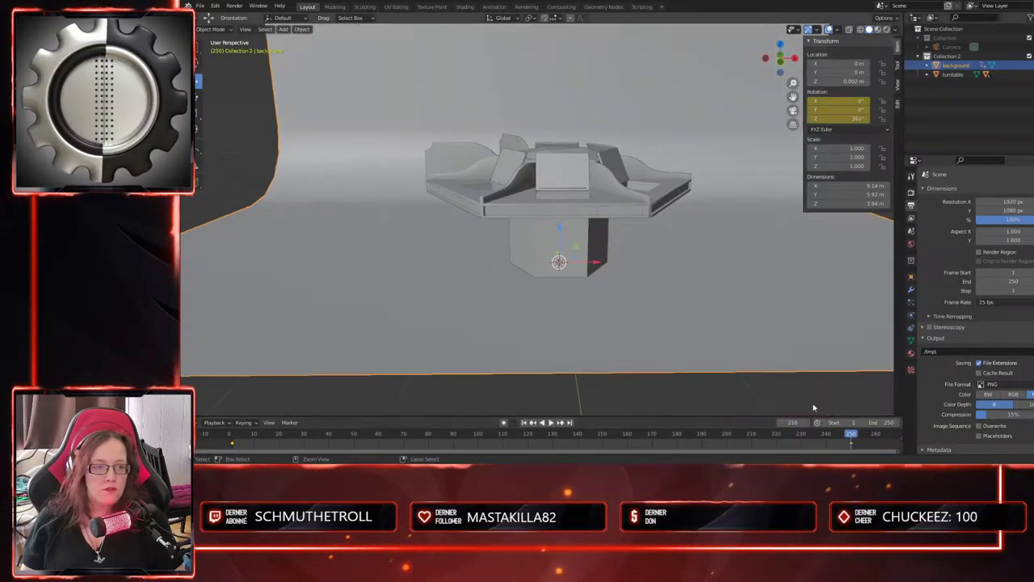
- Undo the background's rotation keyframes and its last Z location change
key(ctrl+z)
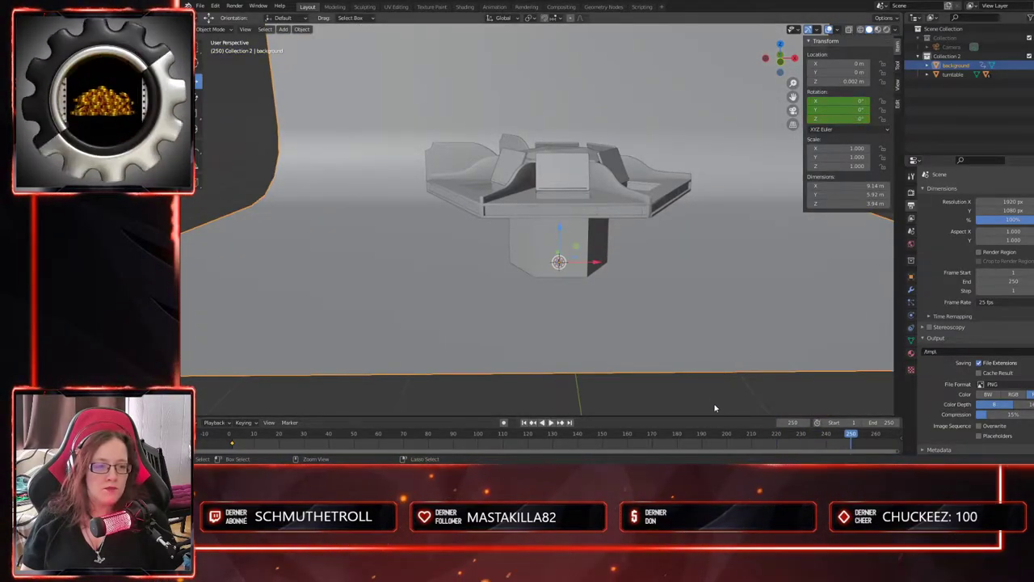
key(ctrl+z)
key(ctrl+z)
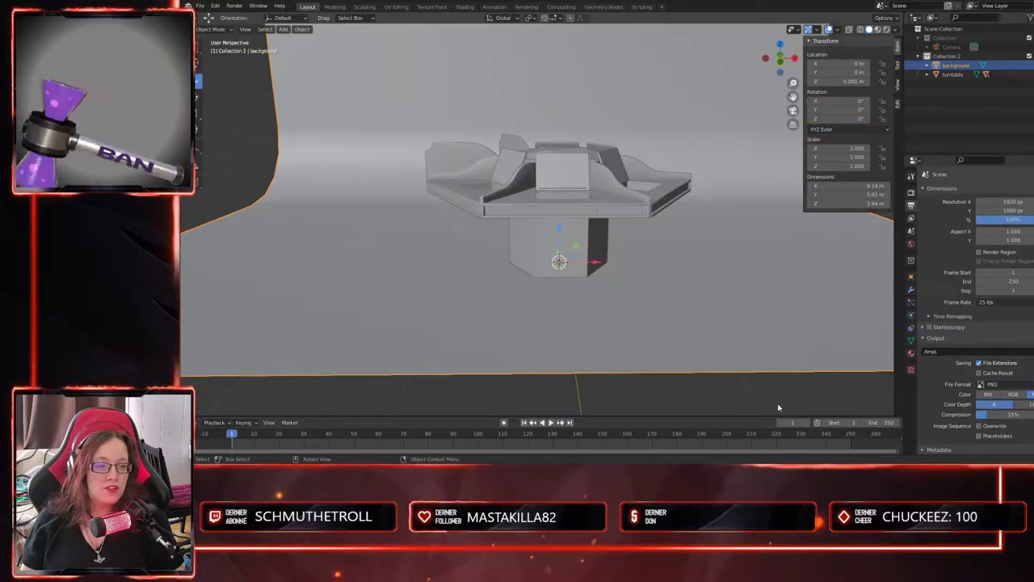
- Select the turntable and insert a keyframe for only its Z rotation at 0° on frame 1
click(953, 75)
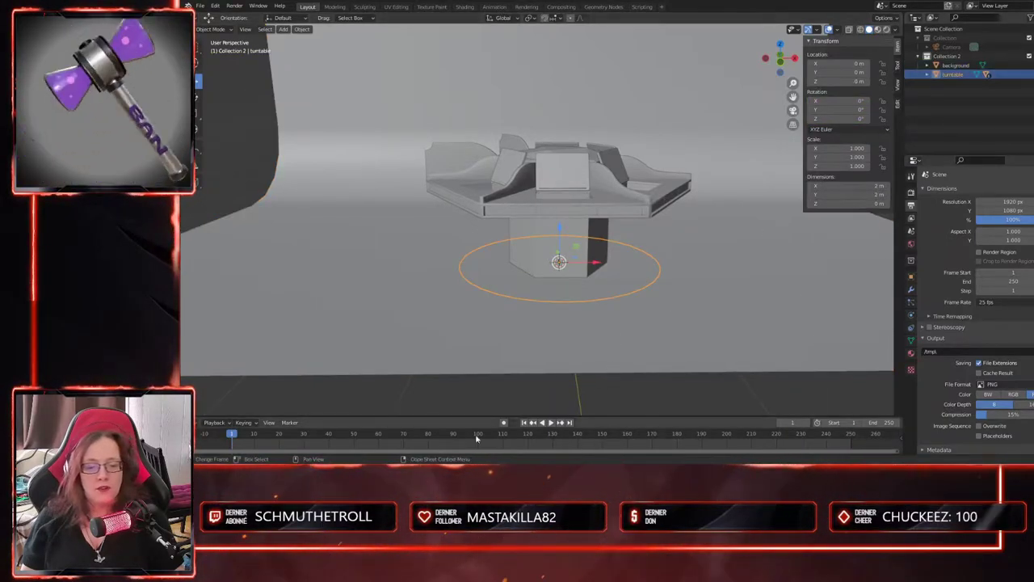
click(848, 118)
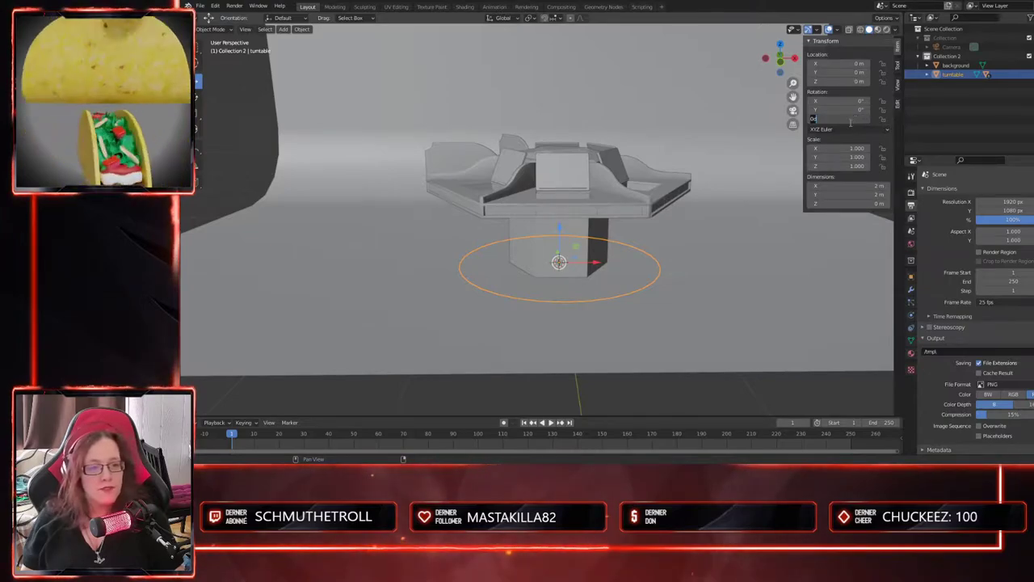
key(Return)
right_click(834, 119)
click(808, 113)
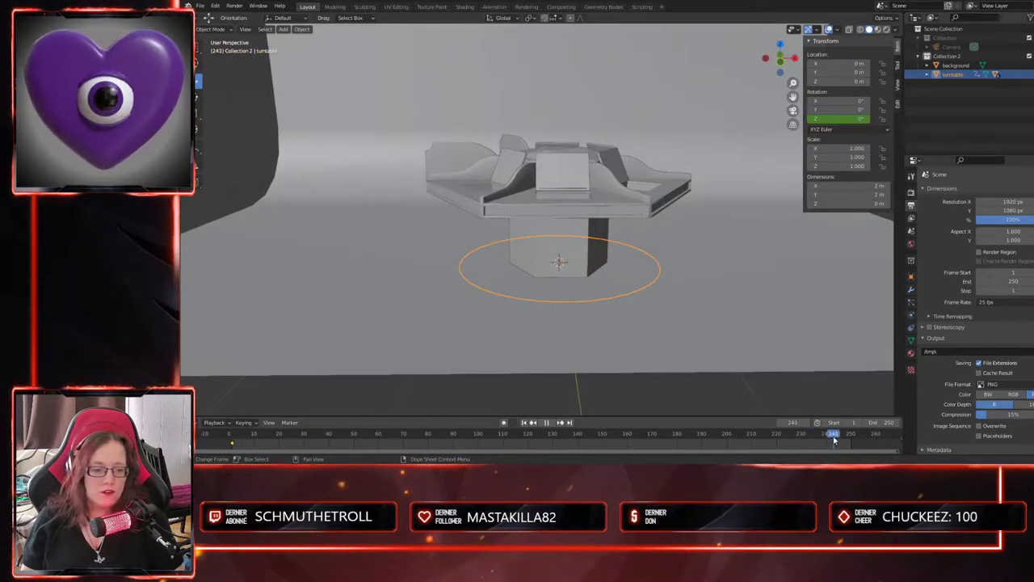
- Keyframe the turntable's Z rotation at 360° on frame 250 and play the animation from frame 1
key(space)
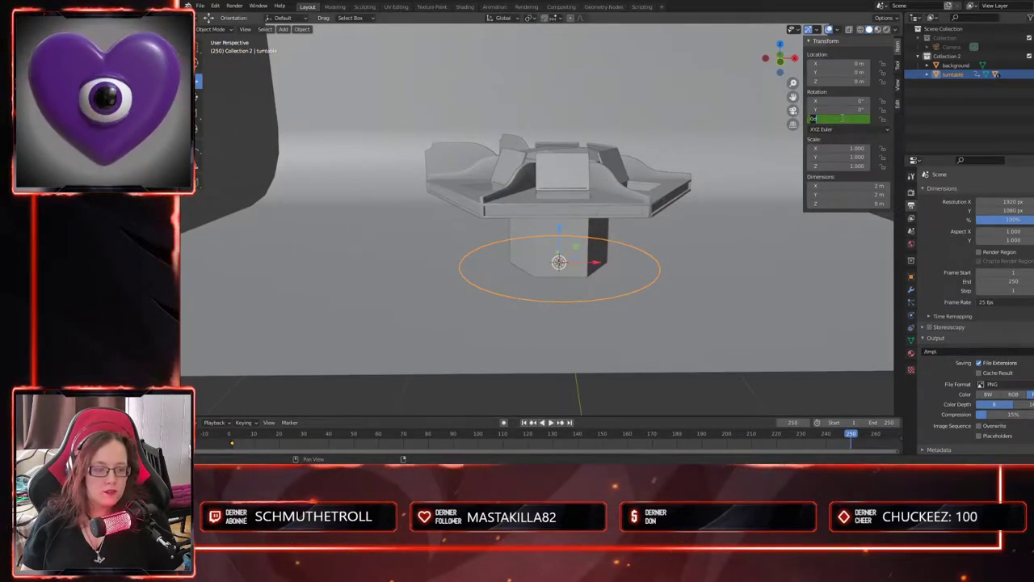
right_click(841, 118)
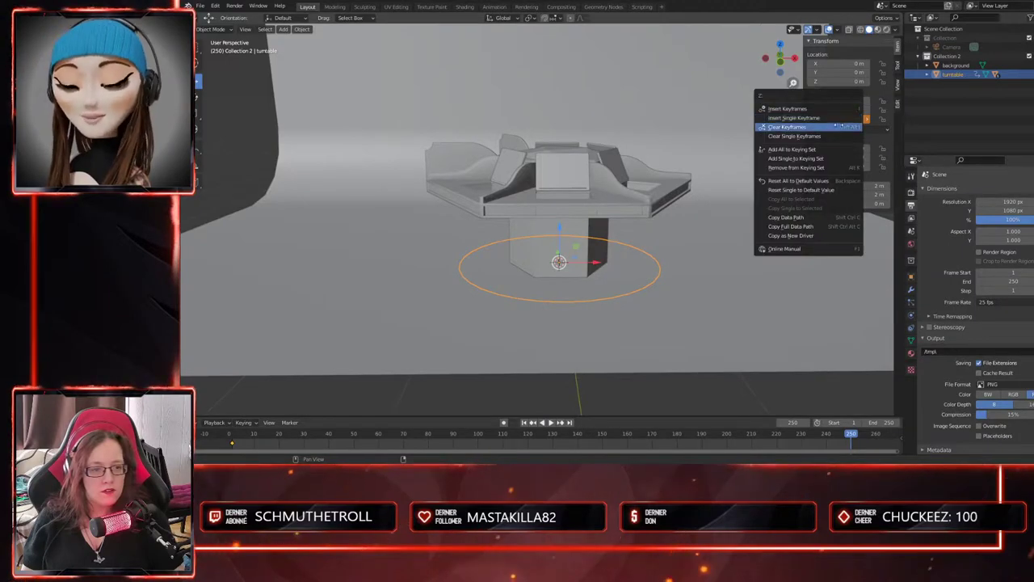
click(808, 115)
drag(847, 434, 233, 428)
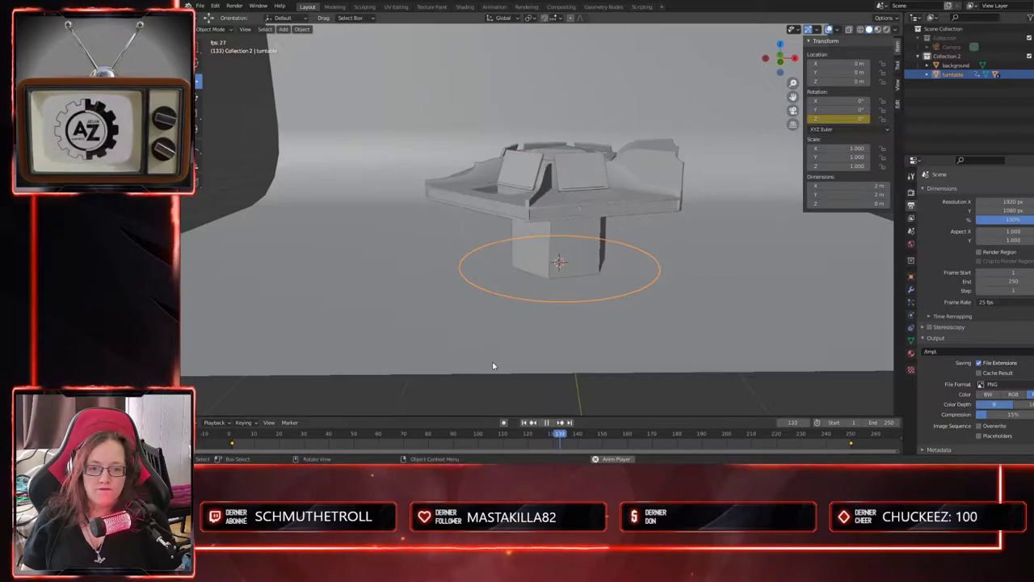
key(space)
drag(606, 434, 232, 434)
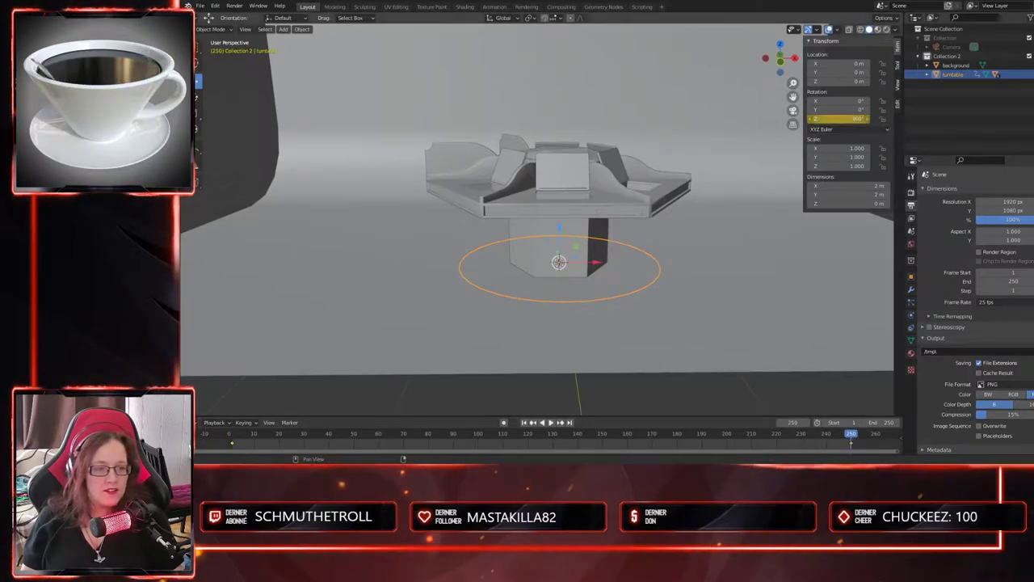
- Check the turntable's Z rotation value on frame 250 and return the animation to frame 1
double_click(857, 120)
key(BackSpace)
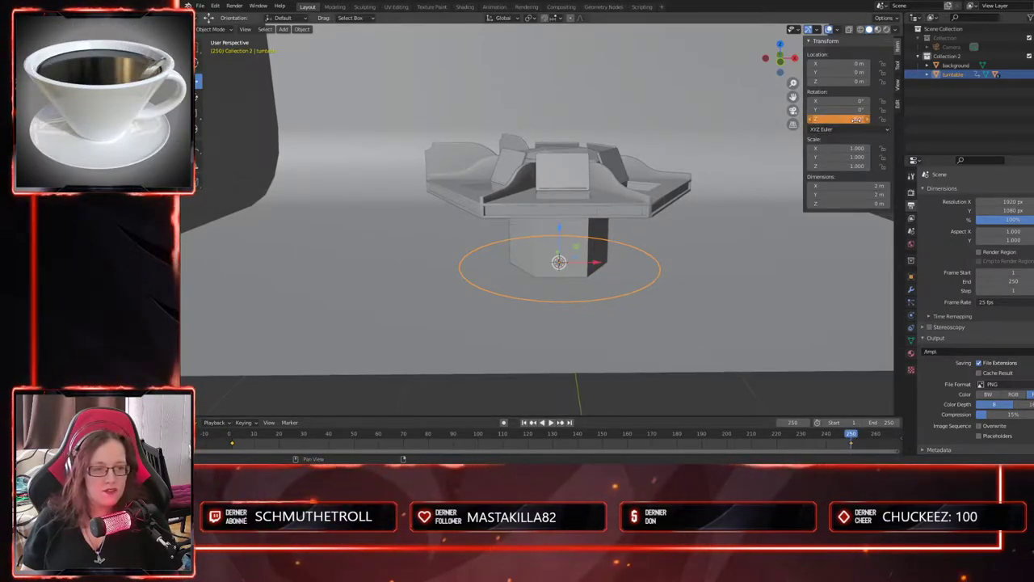
right_click(840, 119)
click(847, 131)
drag(851, 436, 232, 441)
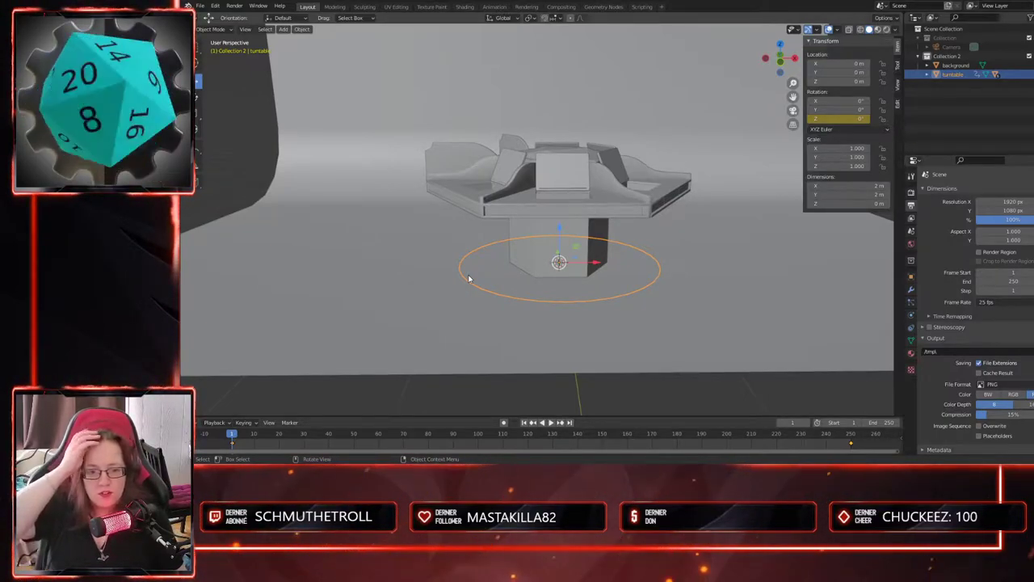
middle_drag(620, 300, 658, 357)
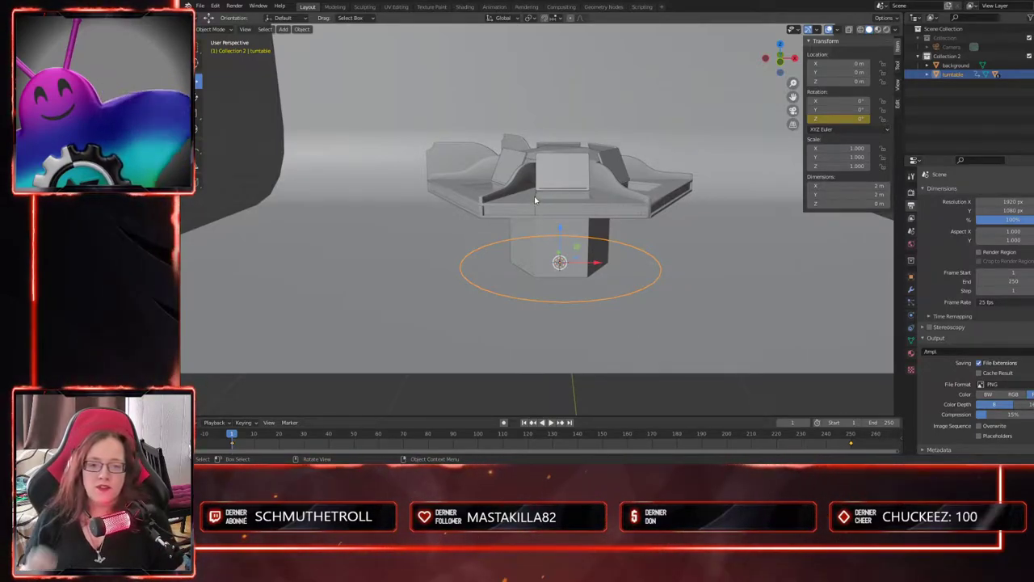
middle_drag(561, 308, 623, 352)
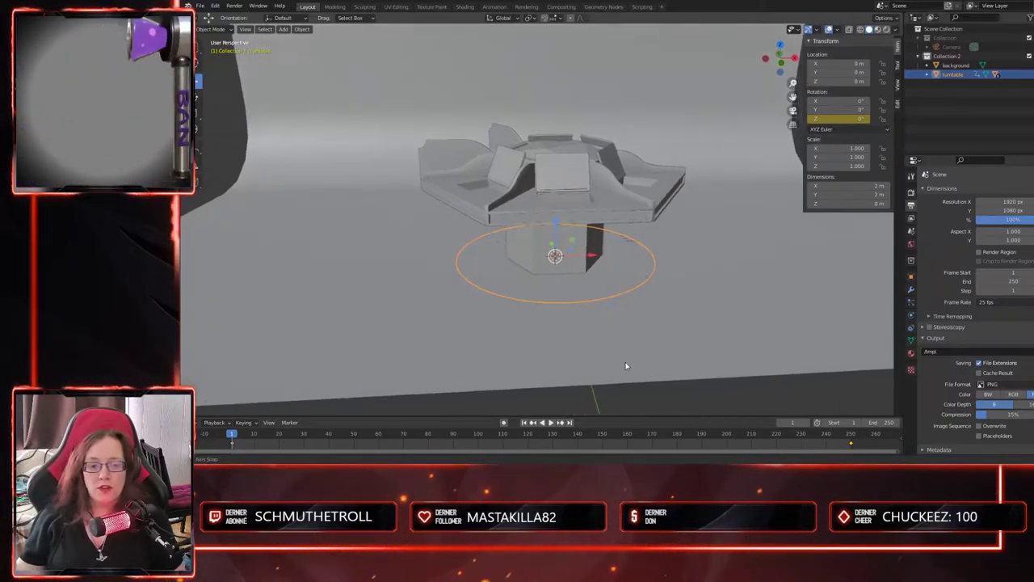
middle_drag(637, 350, 656, 331)
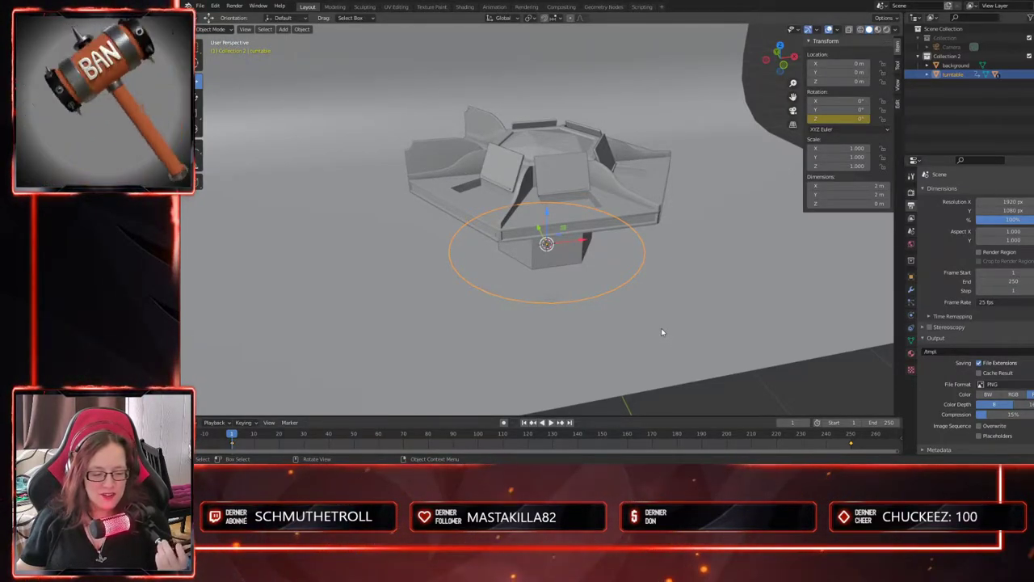
scroll(613, 279, down, 2)
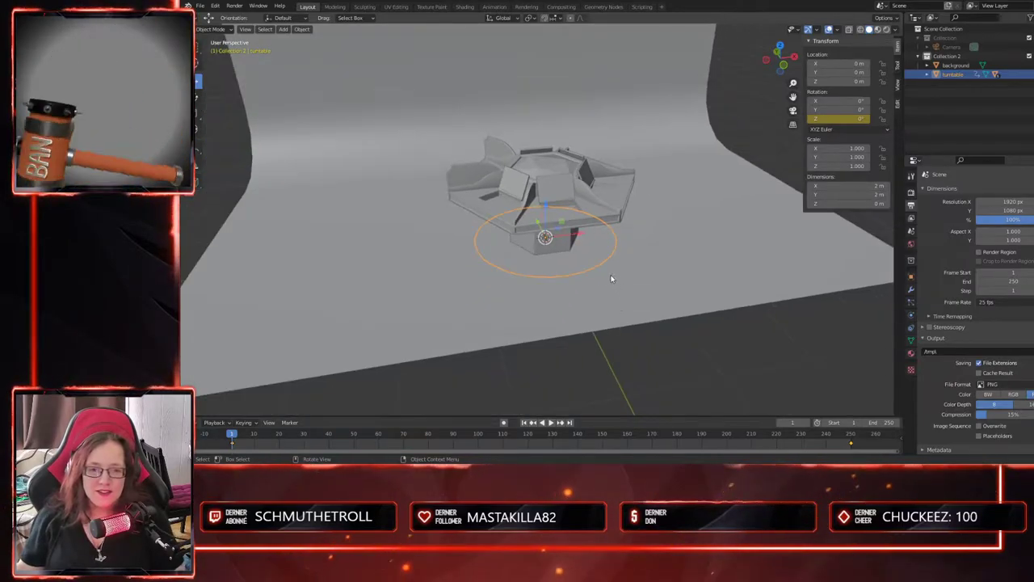
mouse_move(629, 312)
middle_down()
mouse_move(604, 279)
mouse_move(626, 337)
middle_up()
scroll(614, 307, up, 2)
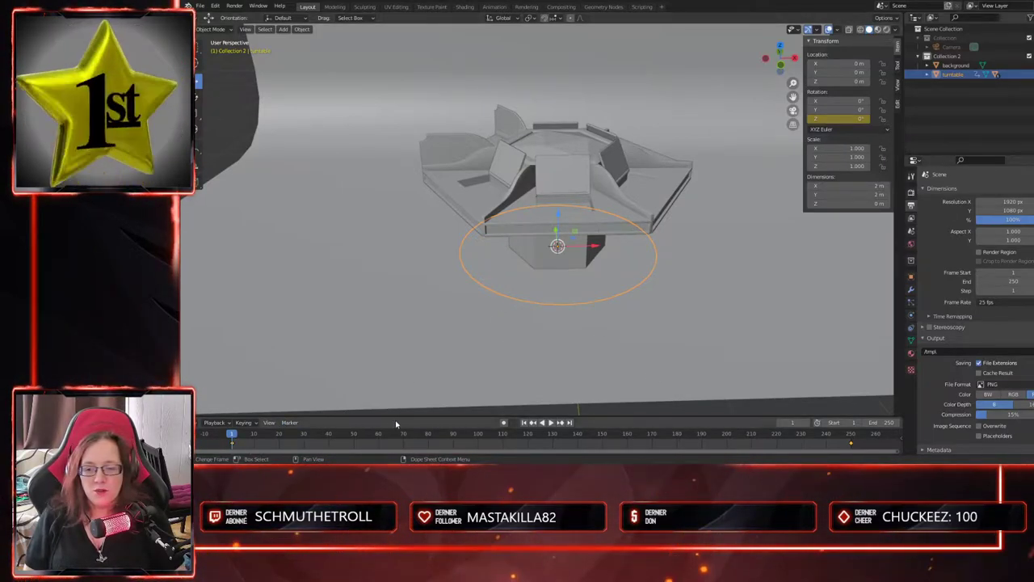
- Enlarge the timeline, set the turntable's rotation keyframes to Linear interpolation, and shrink the timeline again
drag(560, 412, 560, 383)
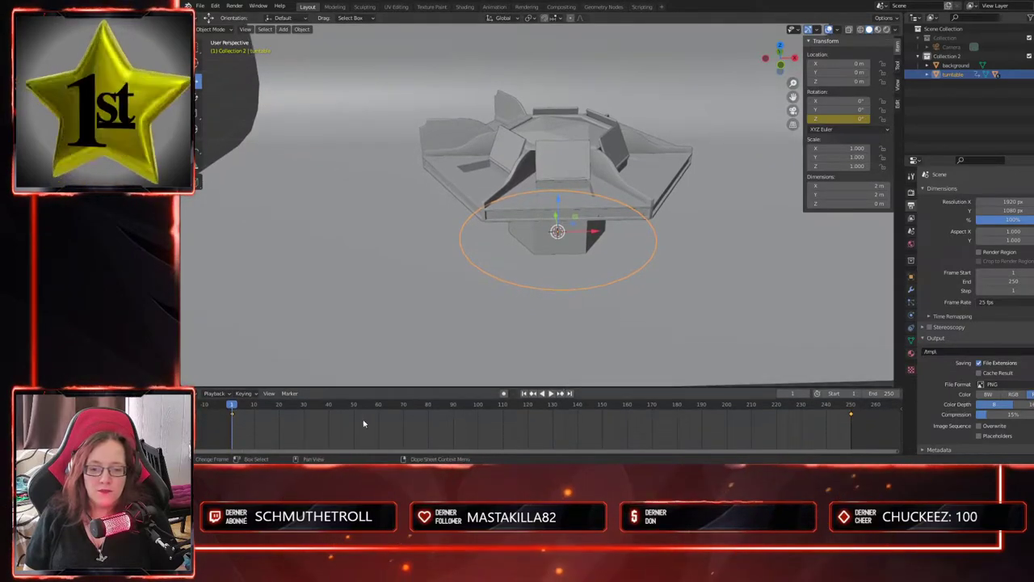
right_click(852, 416)
mouse_move(840, 389)
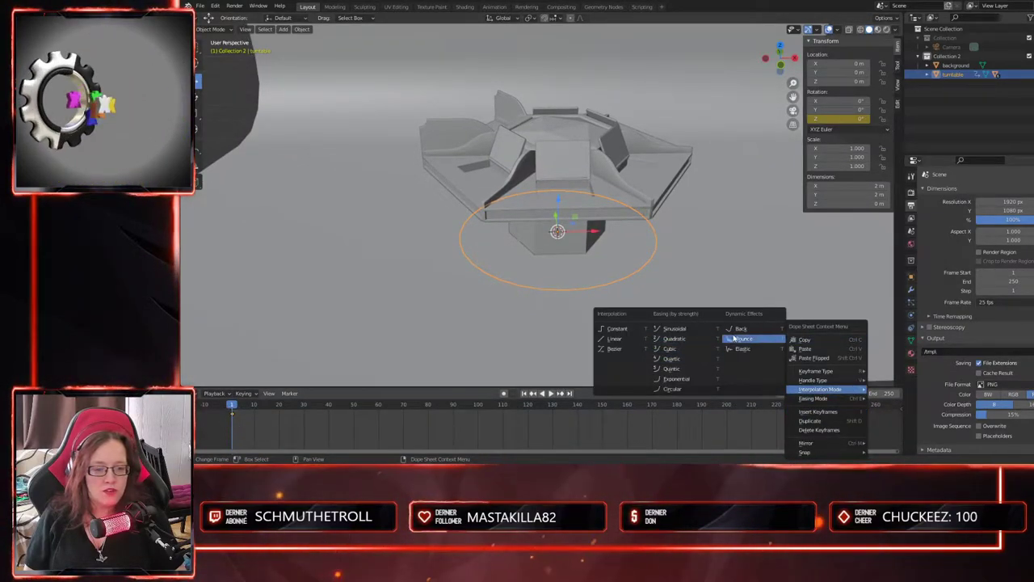
click(614, 338)
drag(561, 386, 566, 407)
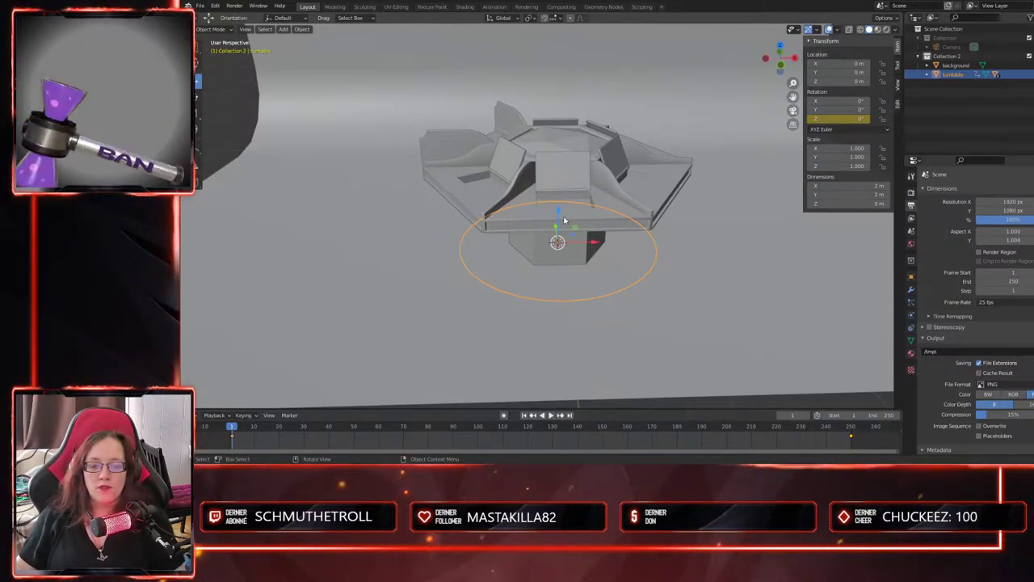
scroll(564, 219, up, 1)
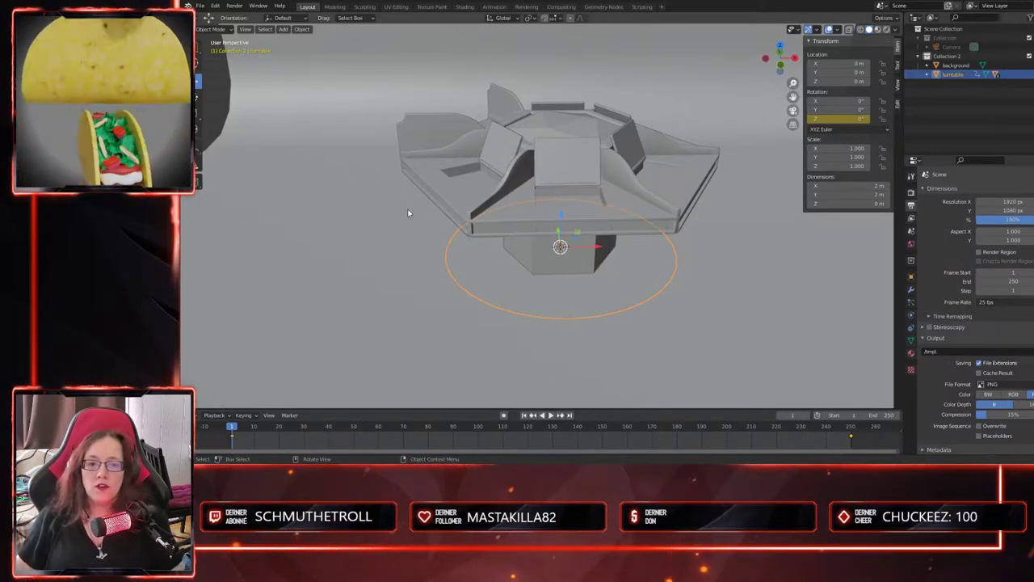
- Select the table and examine its rim corners, recessed edges and base from several angles
click(452, 194)
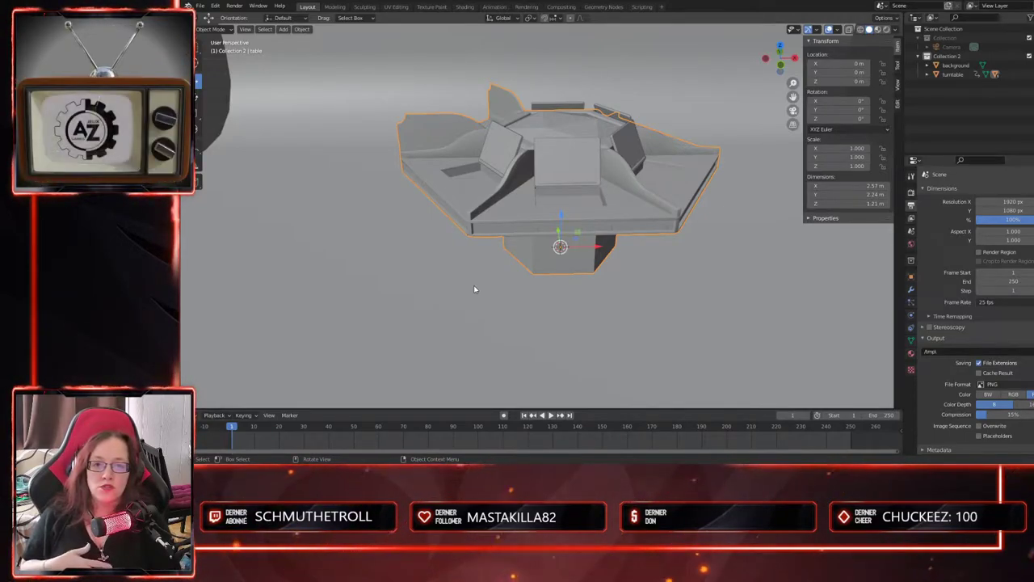
middle_drag(443, 229, 595, 356)
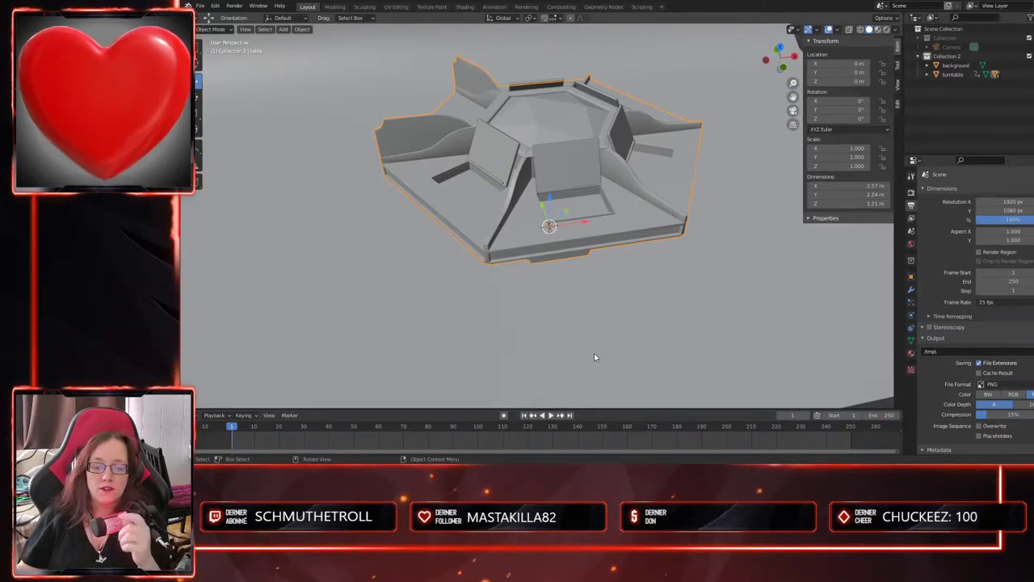
key(Tab)
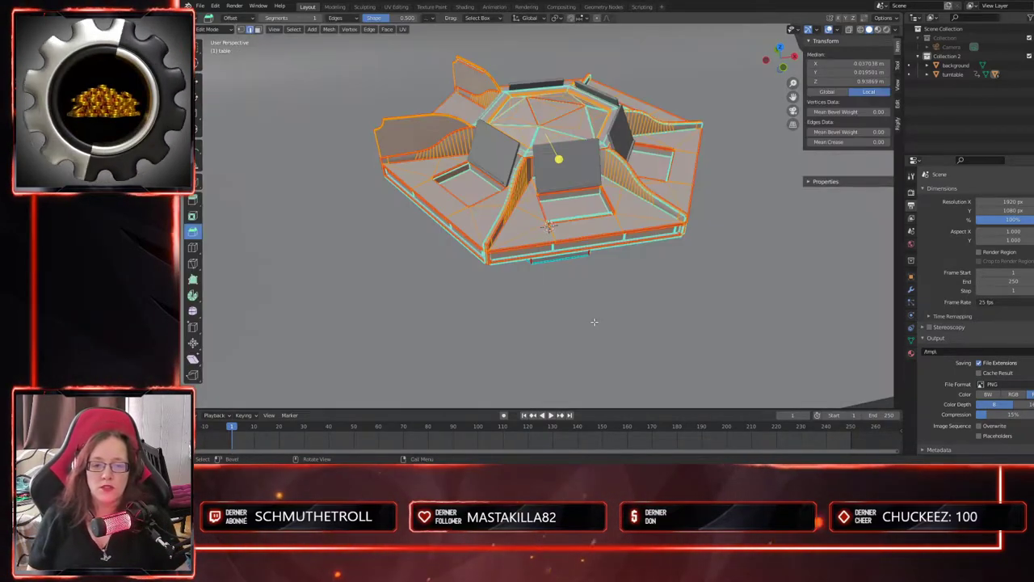
scroll(537, 286, up, 10)
middle_drag(537, 286, 618, 293)
key(Tab)
scroll(617, 293, down, 8)
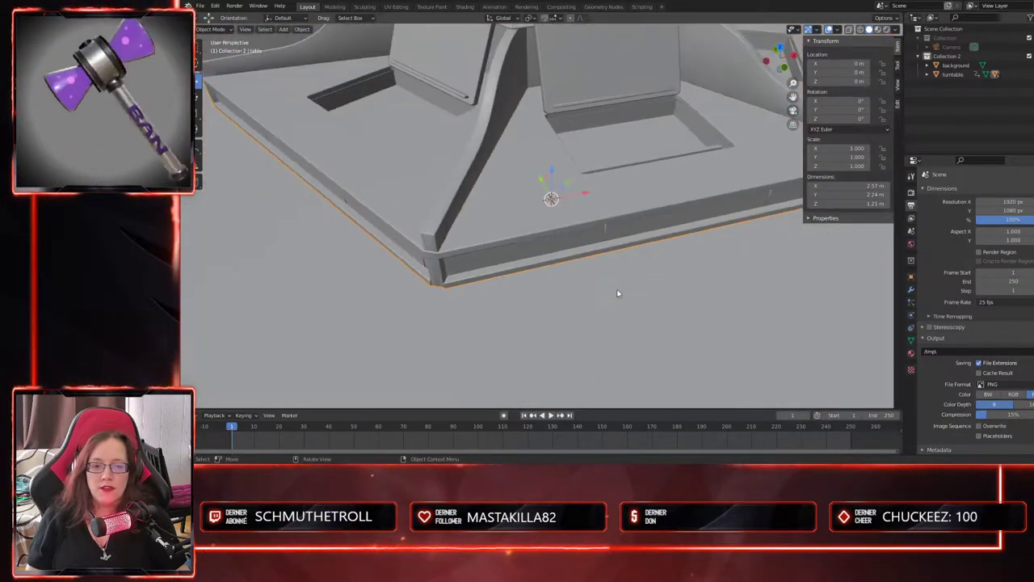
scroll(512, 254, up, 4)
middle_drag(521, 306, 588, 282)
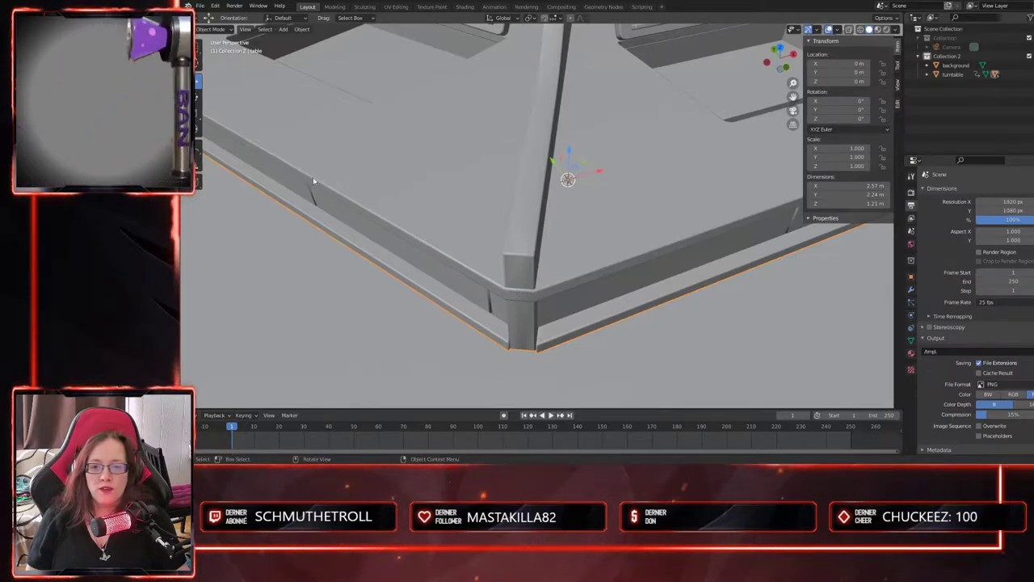
scroll(620, 267, down, 5)
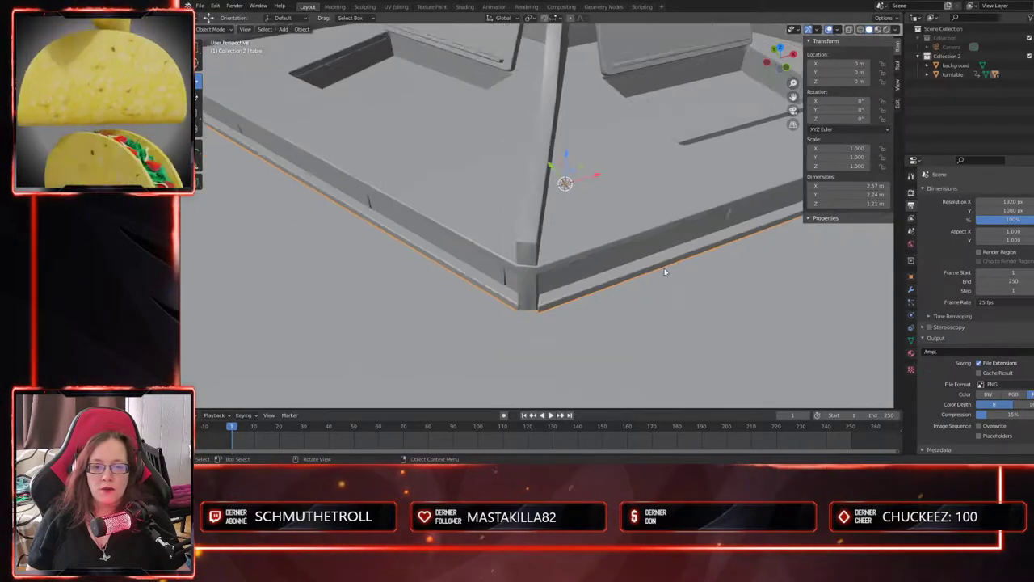
middle_drag(669, 290, 642, 304)
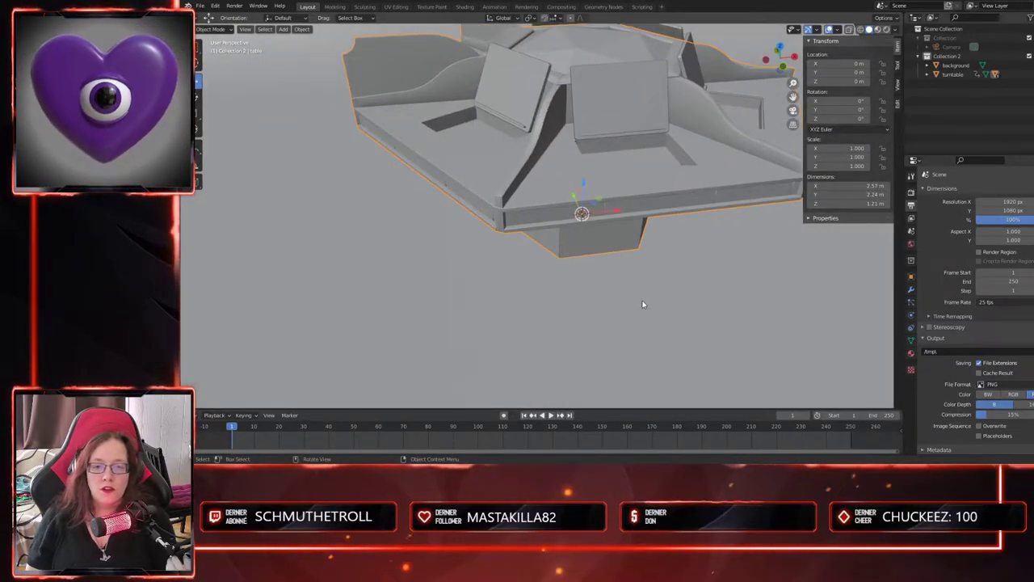
scroll(649, 273, down, 3)
middle_drag(650, 274, 622, 323)
scroll(582, 302, up, 2)
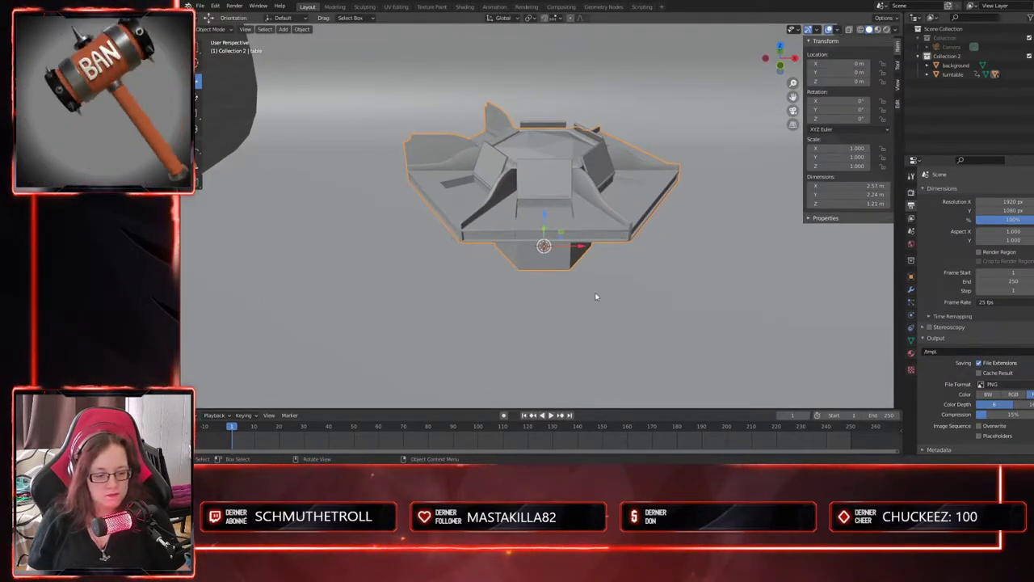
- Play the table's turntable animation to check the rotation, and return to frame 1
key(space)
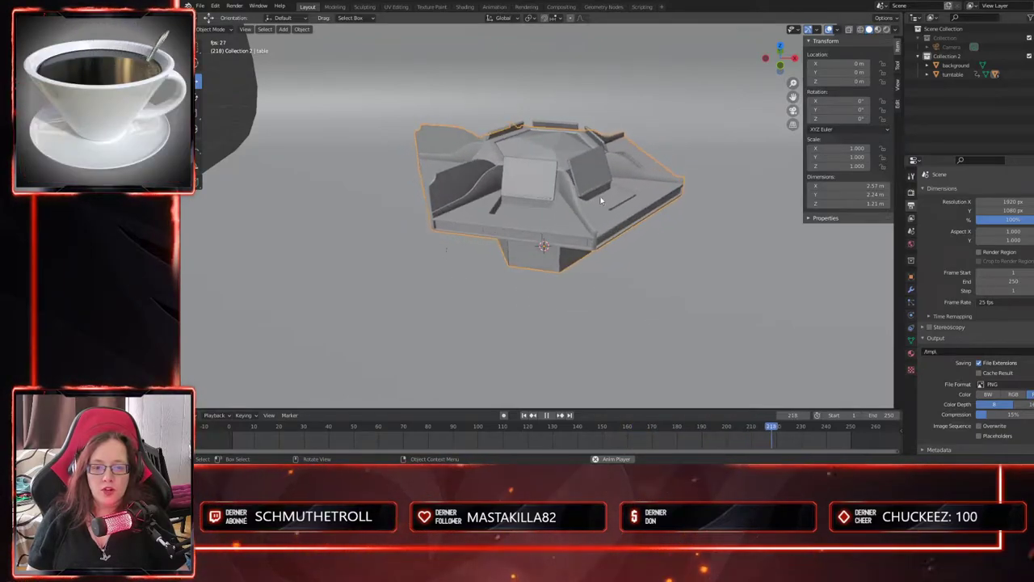
key(space)
drag(285, 426, 232, 420)
middle_drag(523, 341, 526, 332)
- Look through the camera with it locked to the view, reframe it closer so the table fills the frame, and unlock it
key(KP_0)
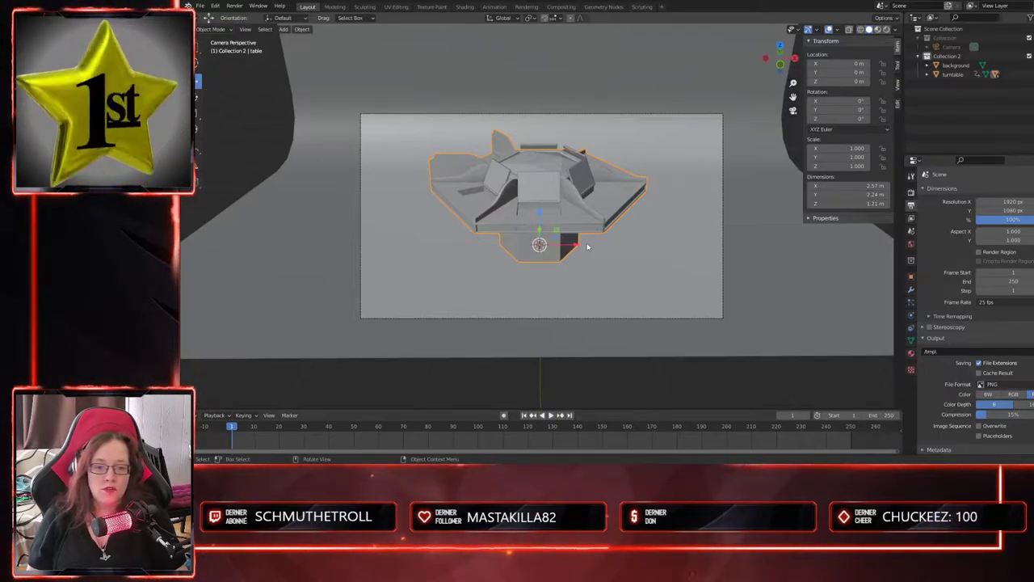
click(897, 93)
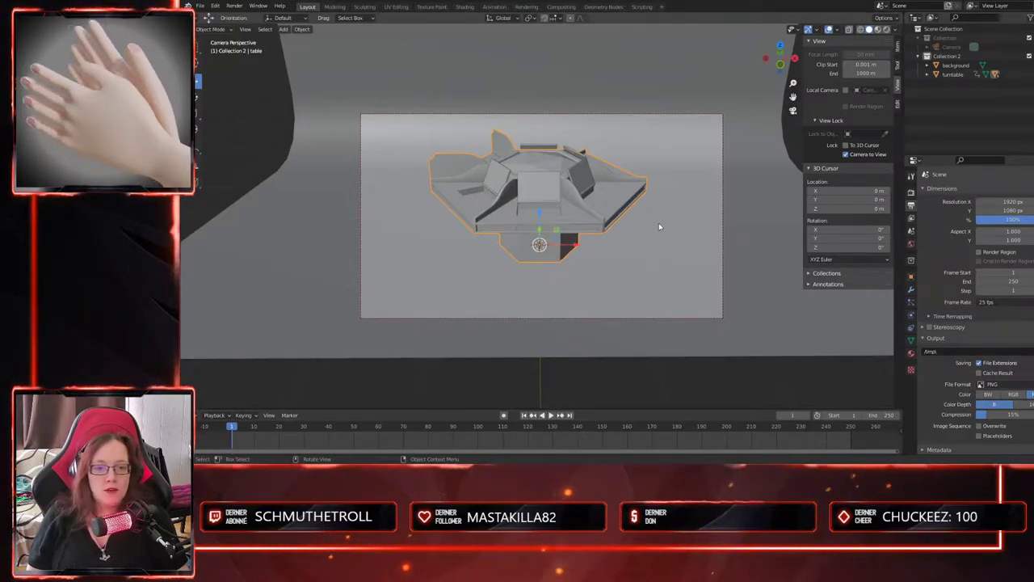
middle_drag(655, 234, 659, 268)
scroll(638, 257, up, 1)
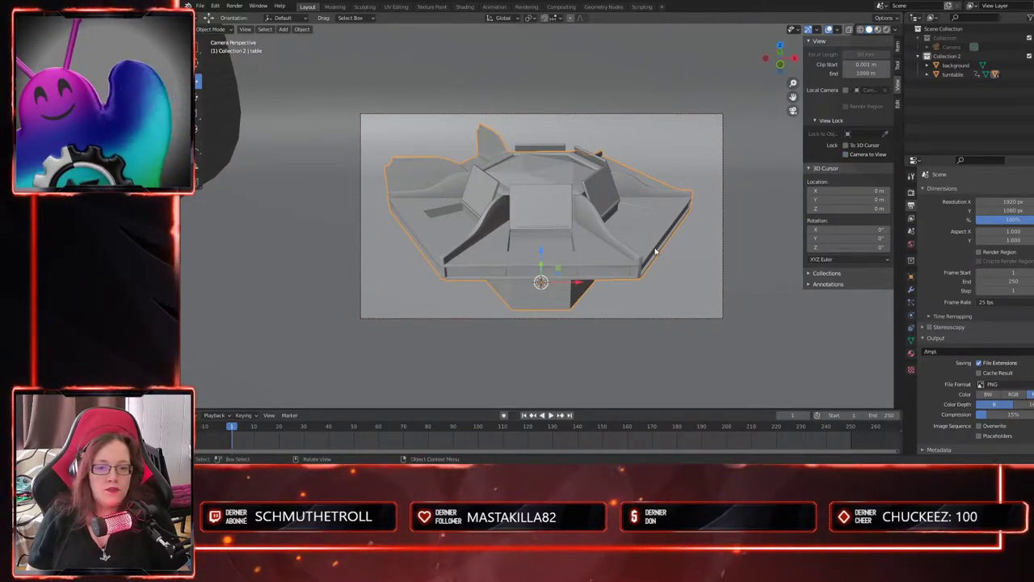
click(899, 48)
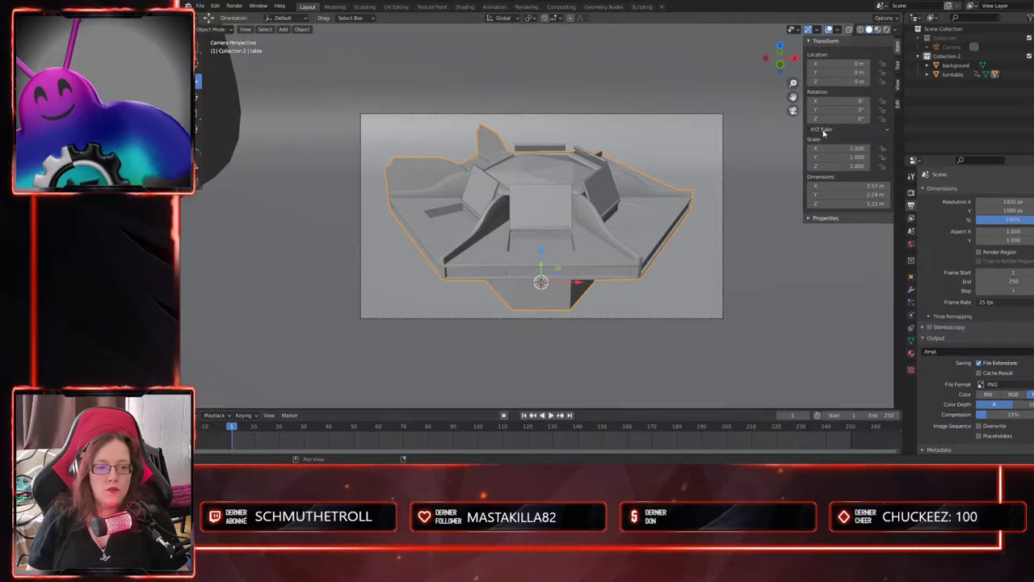
- Leave the camera view, play the turntable animation again in perspective, and go back to frame 1
middle_drag(675, 260, 671, 262)
scroll(636, 328, down, 1)
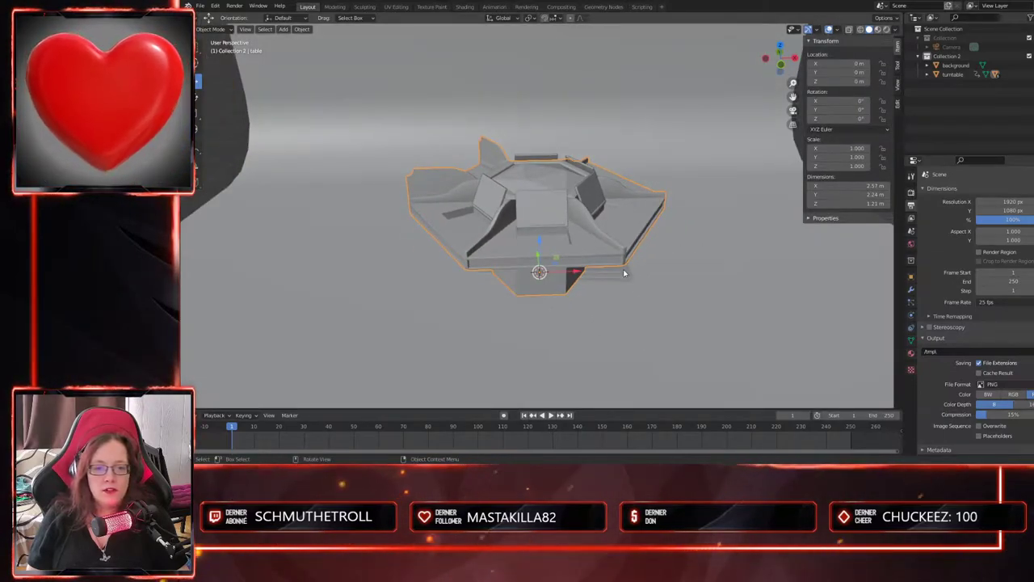
key(space)
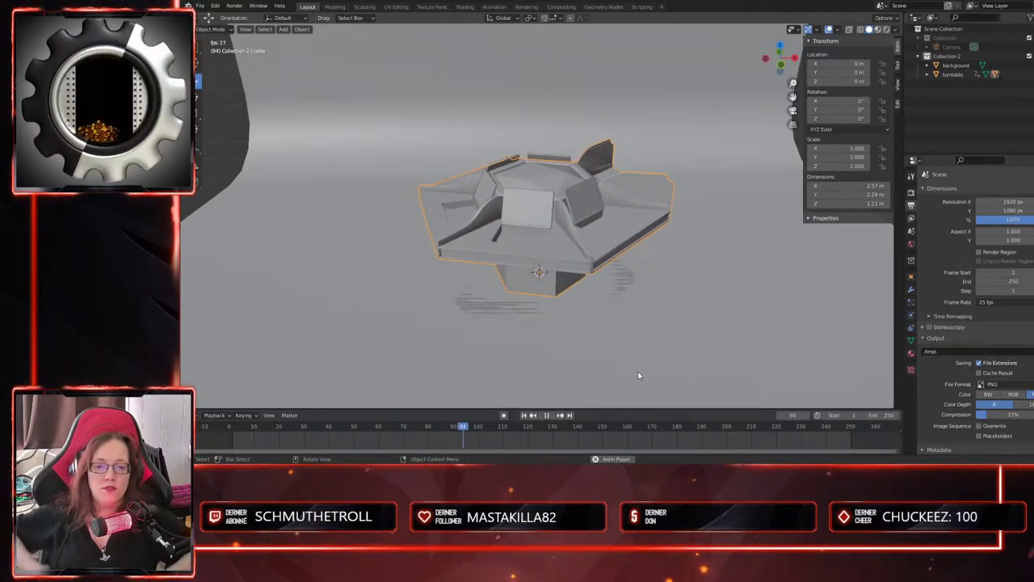
key(space)
drag(557, 426, 232, 432)
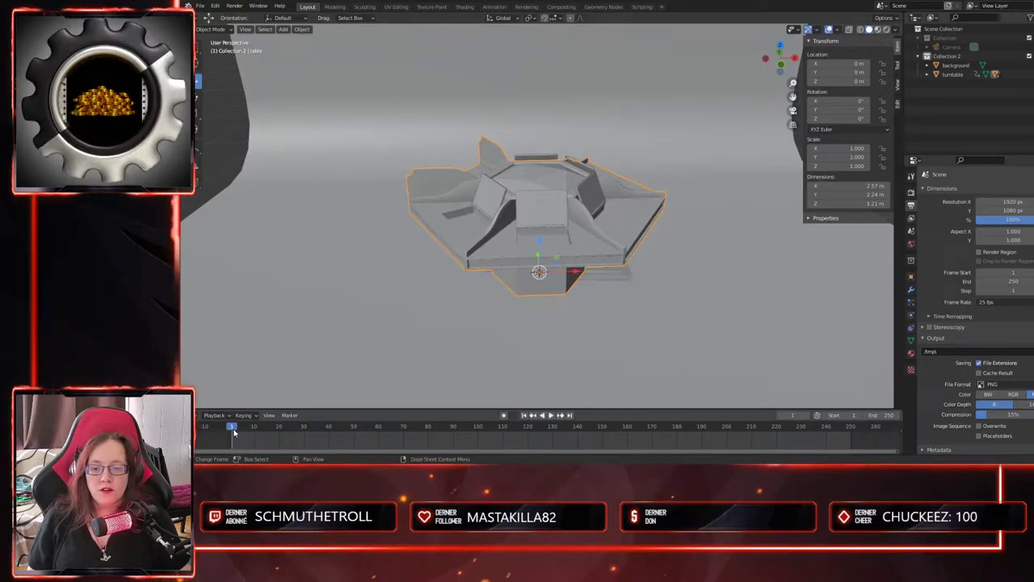
- Examine the turntable circle and the table's open side from above and at rim height, leaving the table selected
click(953, 75)
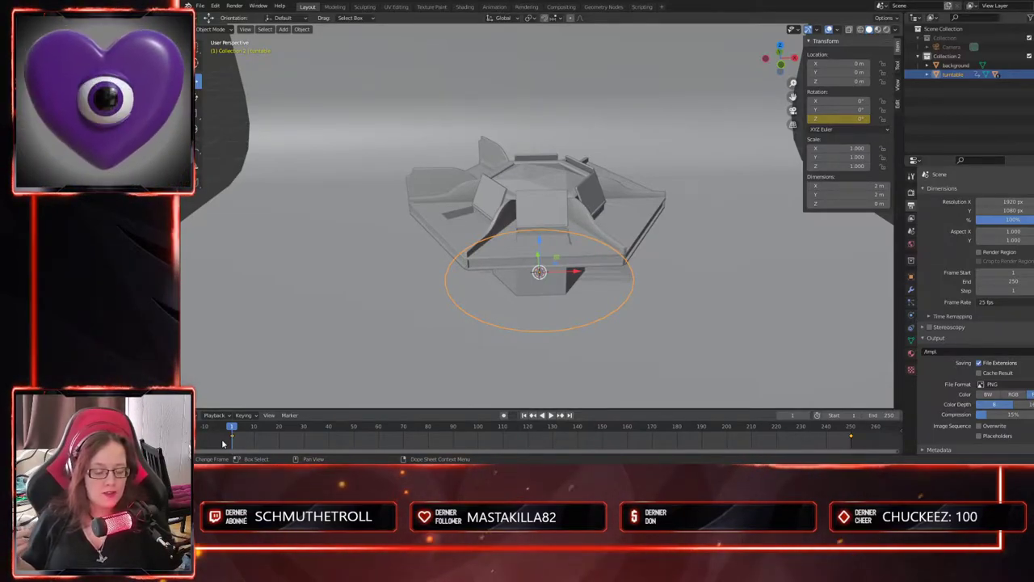
middle_drag(550, 239, 642, 298)
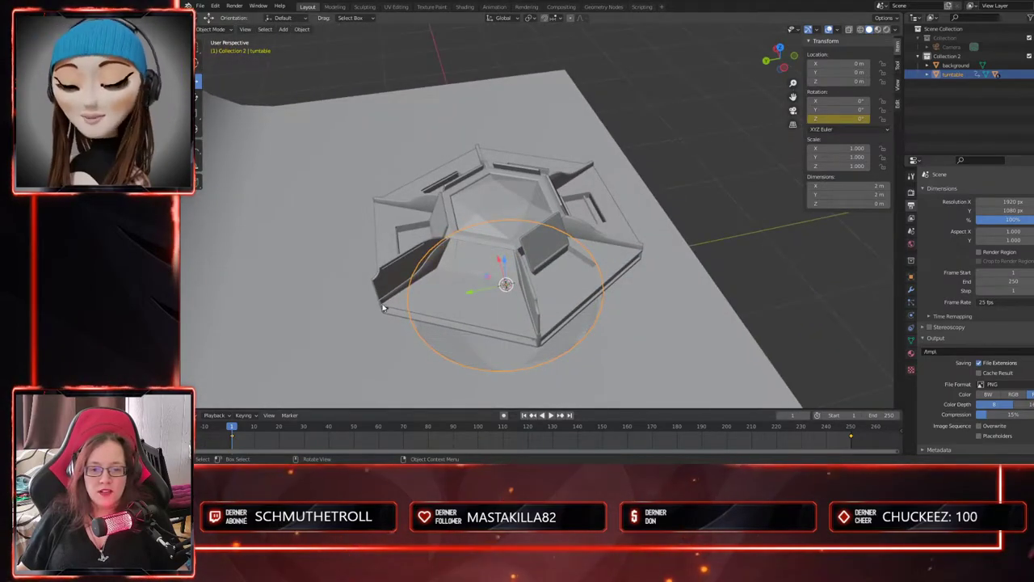
middle_drag(411, 300, 455, 257)
middle_drag(601, 258, 615, 226)
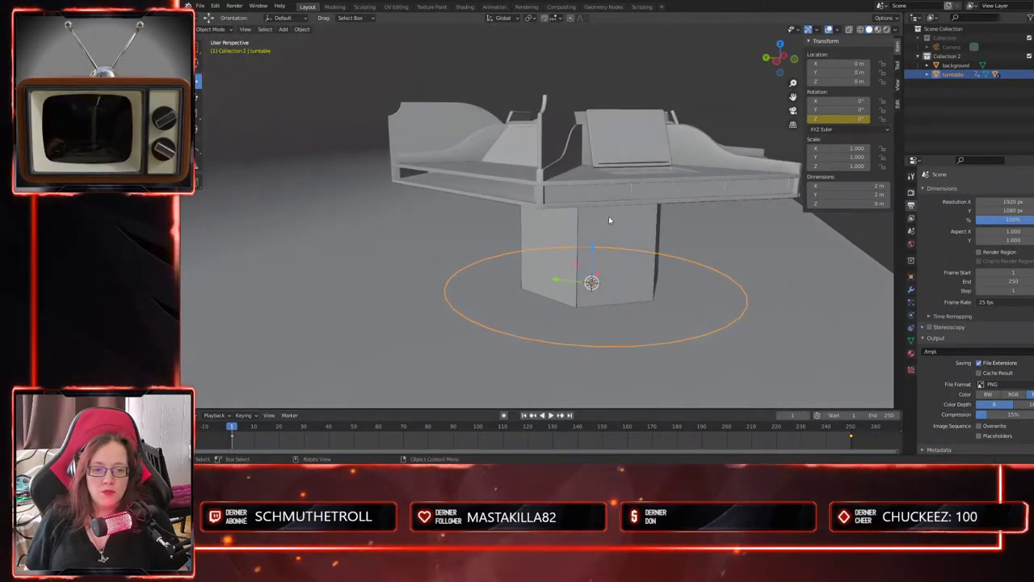
click(583, 189)
middle_drag(477, 212, 524, 257)
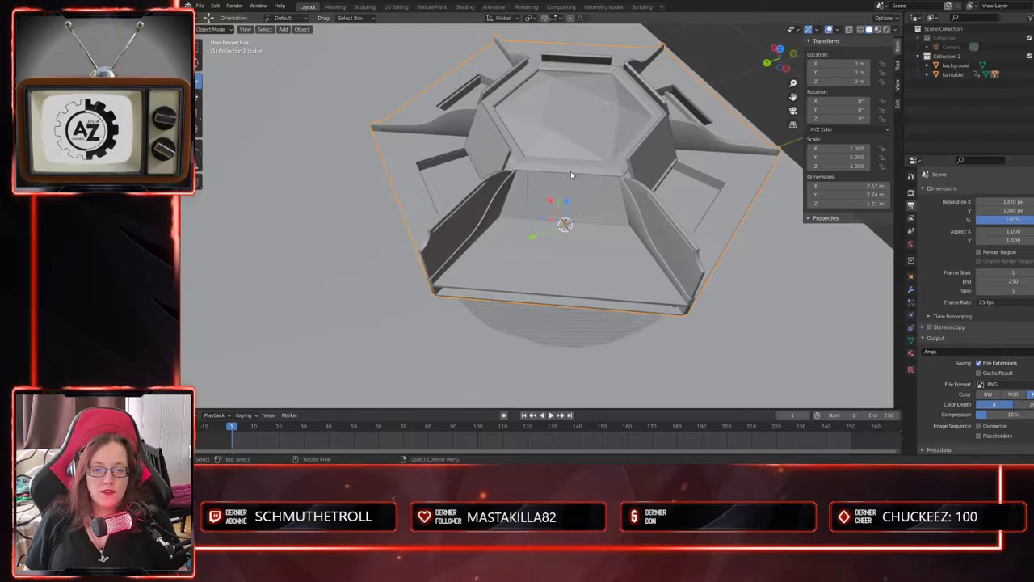
mouse_move(584, 272)
middle_down()
mouse_move(665, 270)
mouse_move(524, 291)
mouse_move(587, 302)
mouse_move(567, 325)
mouse_move(607, 310)
mouse_move(614, 321)
mouse_move(659, 323)
mouse_move(713, 314)
mouse_move(720, 300)
mouse_move(733, 310)
mouse_move(713, 286)
mouse_move(660, 304)
mouse_move(582, 254)
middle_up()
click(575, 212)
click(577, 211)
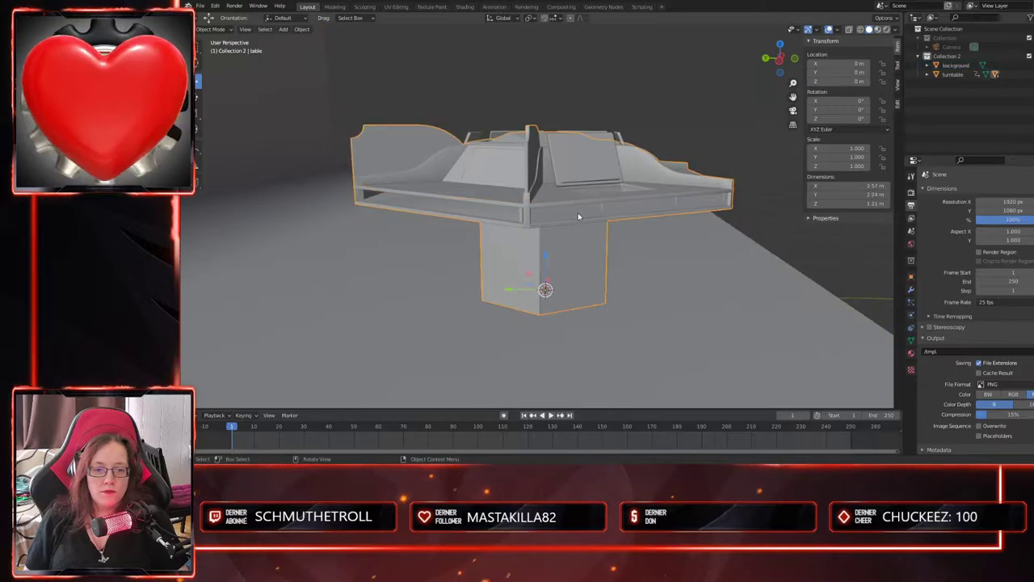
- In Edit Mode, select the recessed panel faces along one side of the table's rim and show them in X-ray from the top
key(Tab)
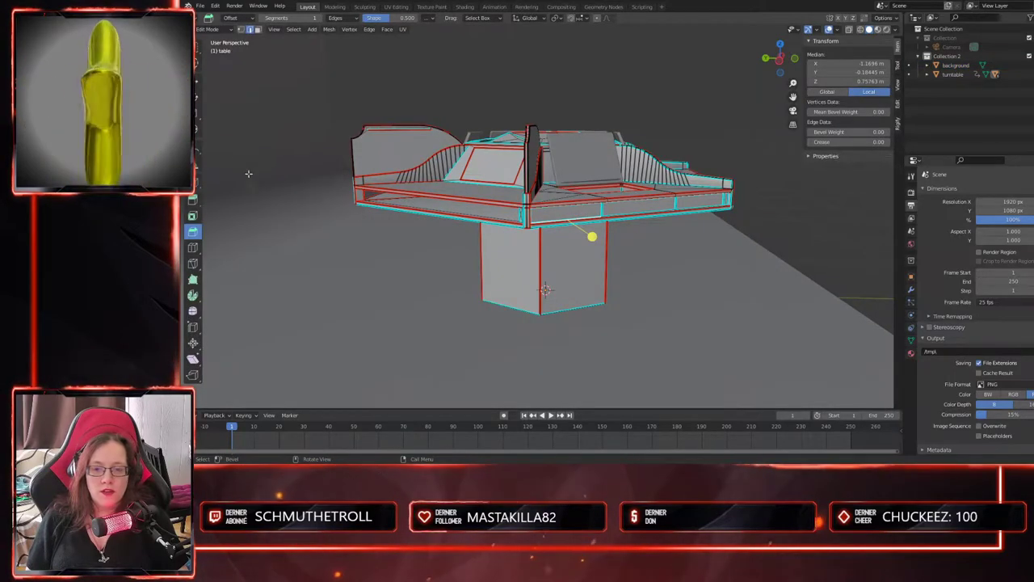
click(198, 82)
click(559, 211)
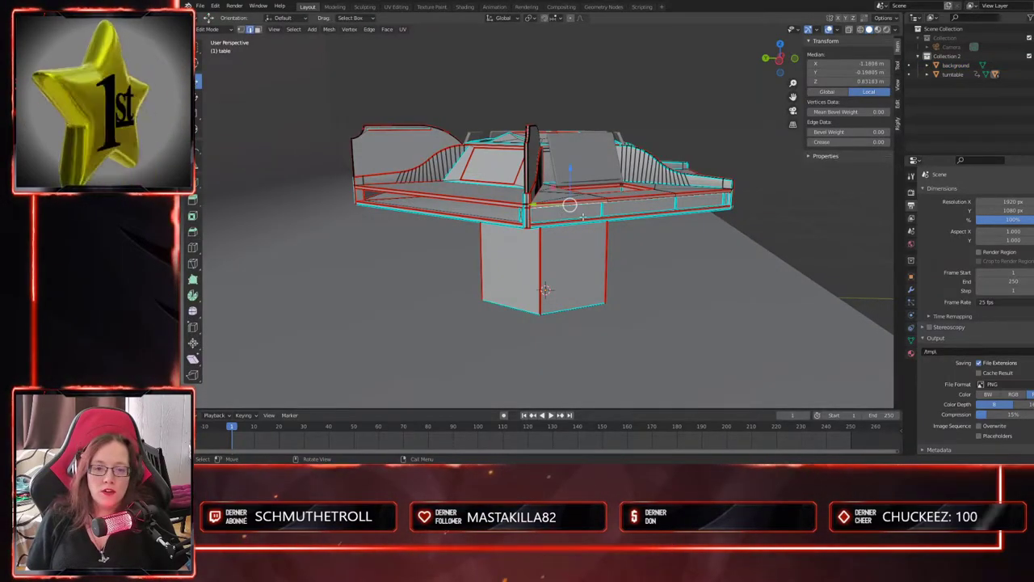
shift+click(568, 213)
middle_drag(697, 198, 624, 261)
key(ctrl+KP_Add)
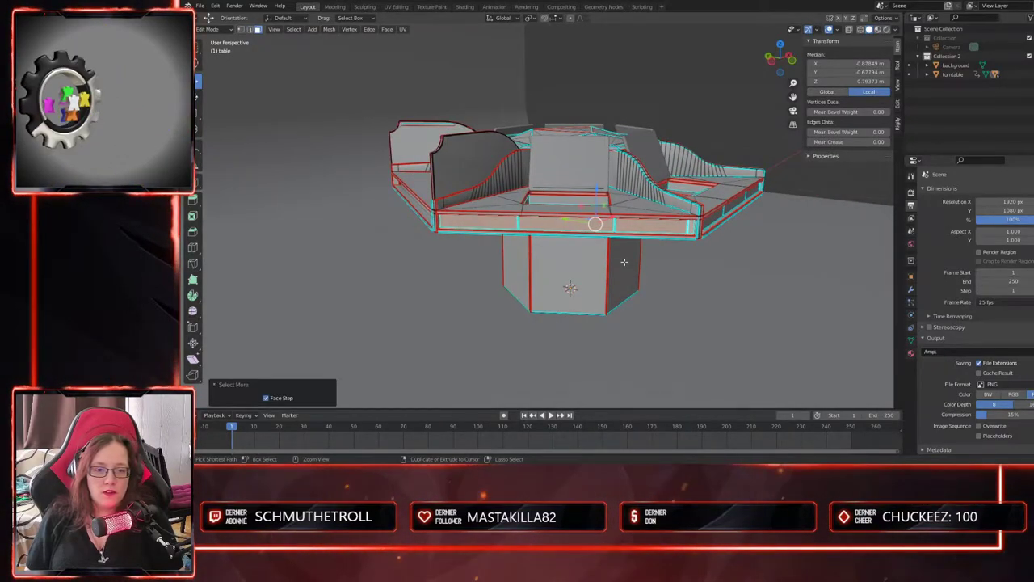
middle_drag(624, 261, 678, 271)
click(847, 30)
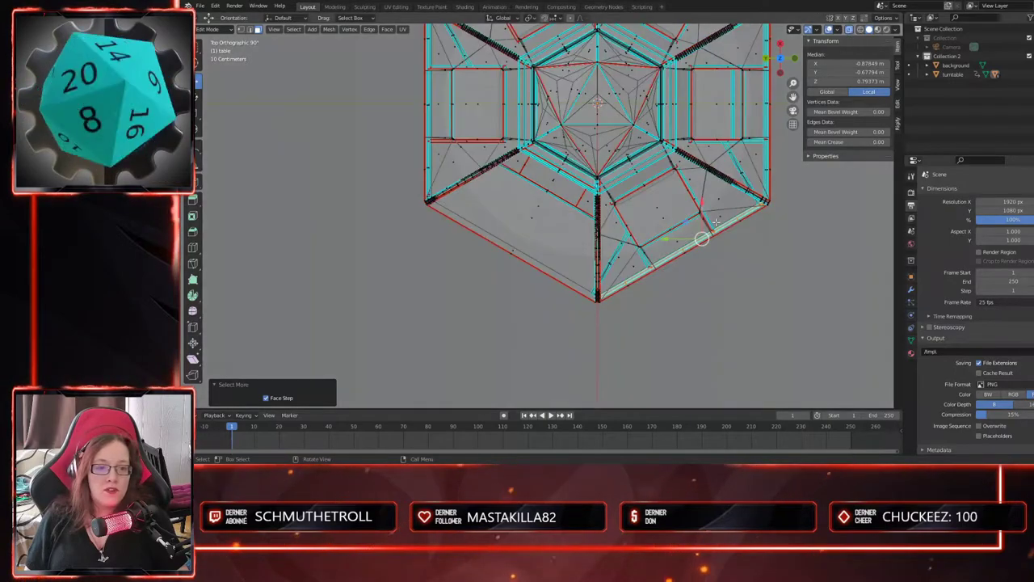
- Duplicate the selected rim faces, rotate the copy parallel to the open side, and move it about 1.05 m along Y
key(shift+d)
key(Escape)
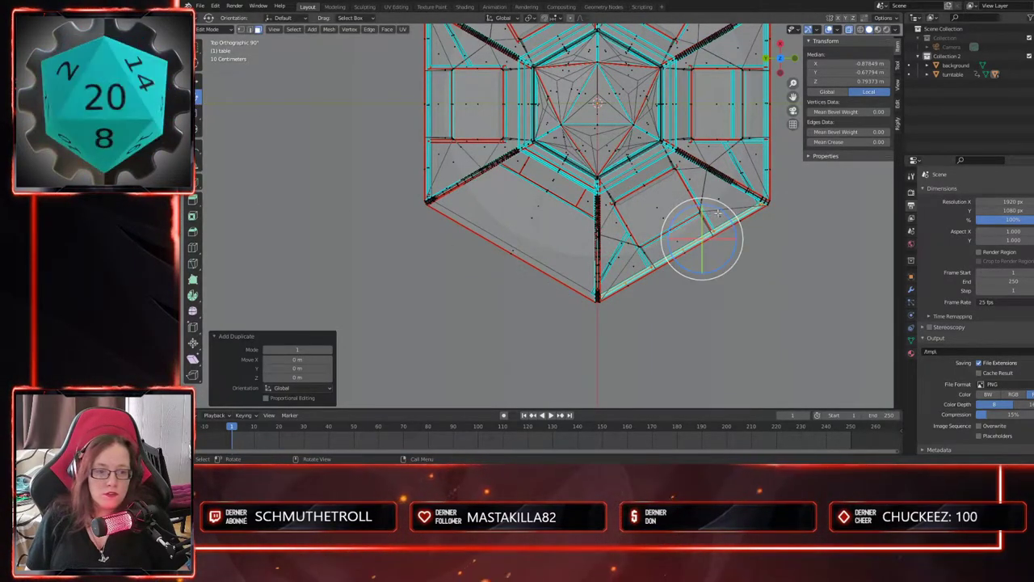
drag(722, 212, 733, 242)
drag(671, 239, 510, 250)
- Move the duplicated strip about -0.163 m in X and 0.042 m in Y onto the outer edge of the open side
scroll(542, 283, up, 3)
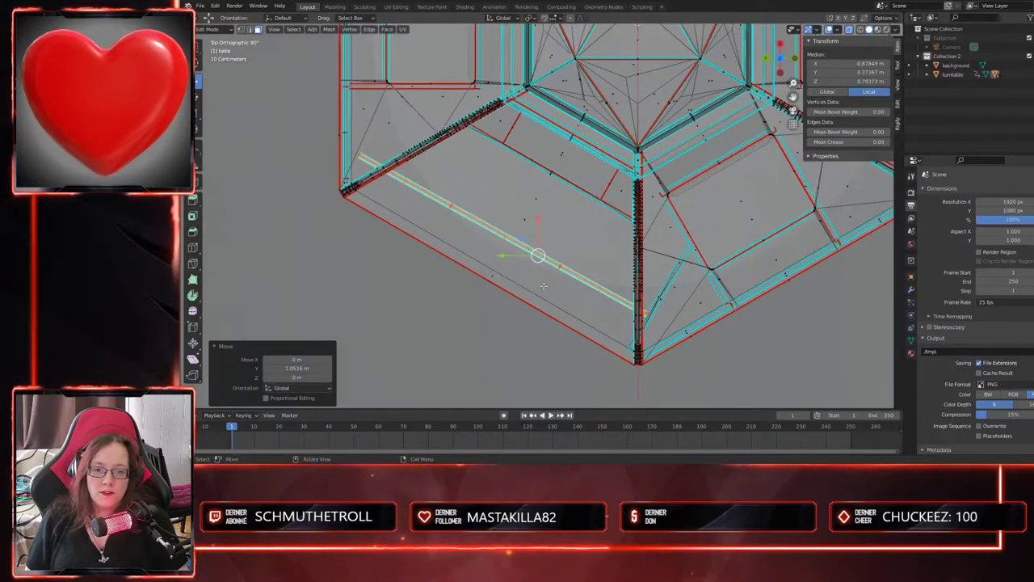
scroll(542, 284, up, 2)
shift+middle_drag(542, 285, 603, 225)
click(196, 97)
drag(613, 242, 580, 276)
key(shift+space)
key(g)
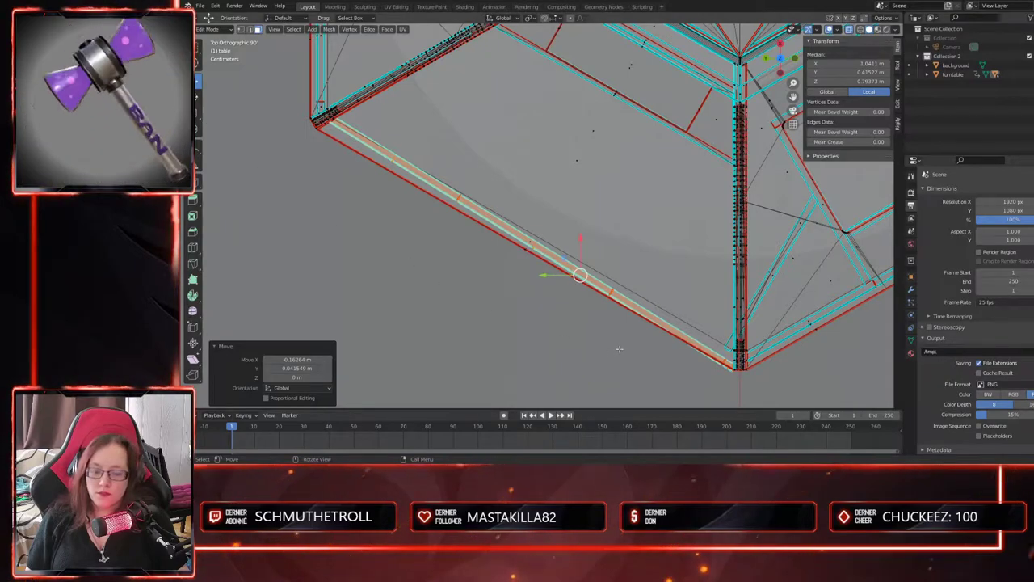
- Fine-tune the strip's rotation by about 1.8° and 0.1° to align it with the rim, and nudge it about 0.005 m inward
key(r)
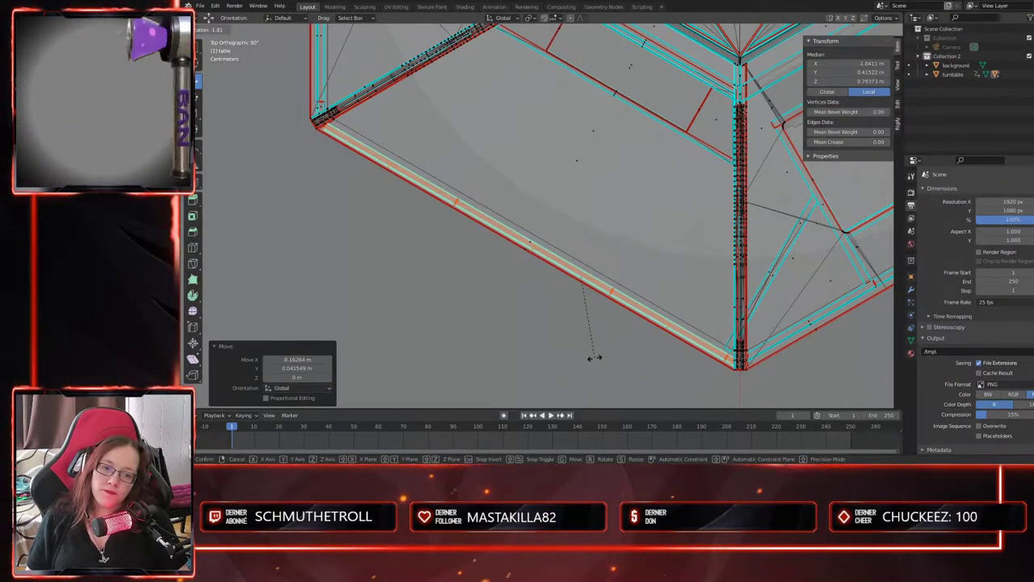
click(594, 357)
key(r)
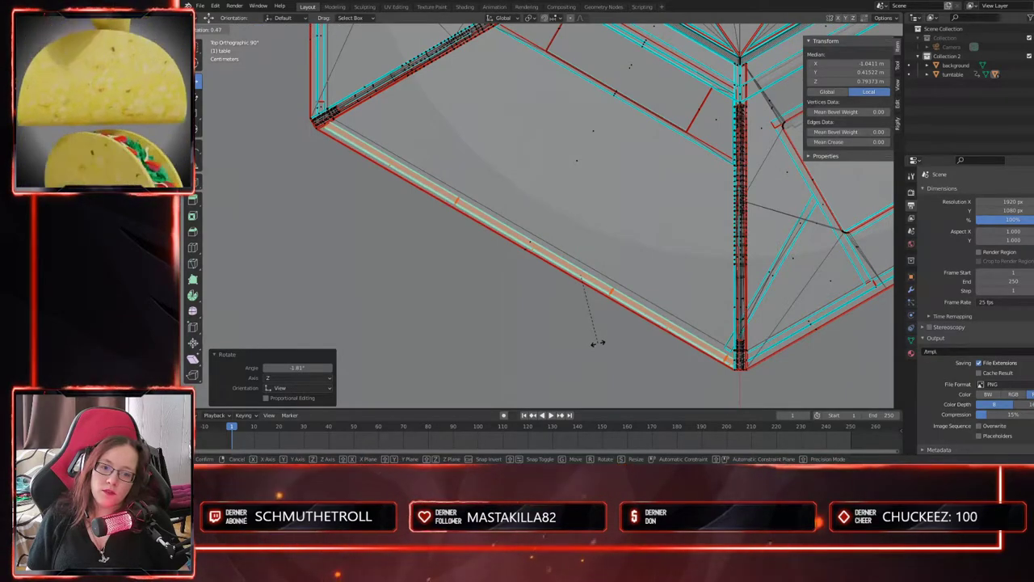
click(596, 342)
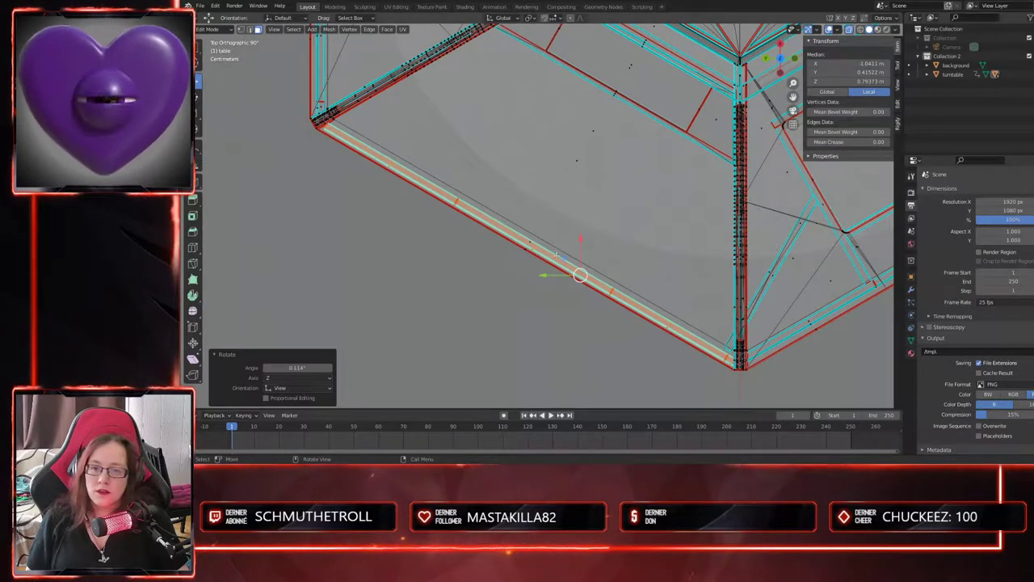
key(g)
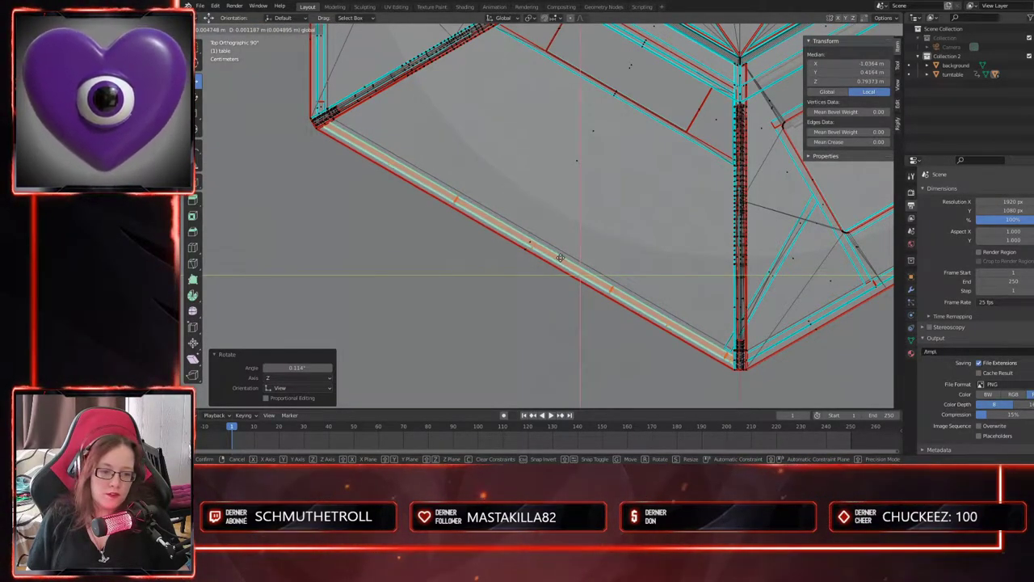
click(558, 255)
- Return to Object Mode with X-ray off, check the added rim strip in perspective, and select the background
middle_drag(559, 255, 798, 145)
key(Tab)
click(868, 29)
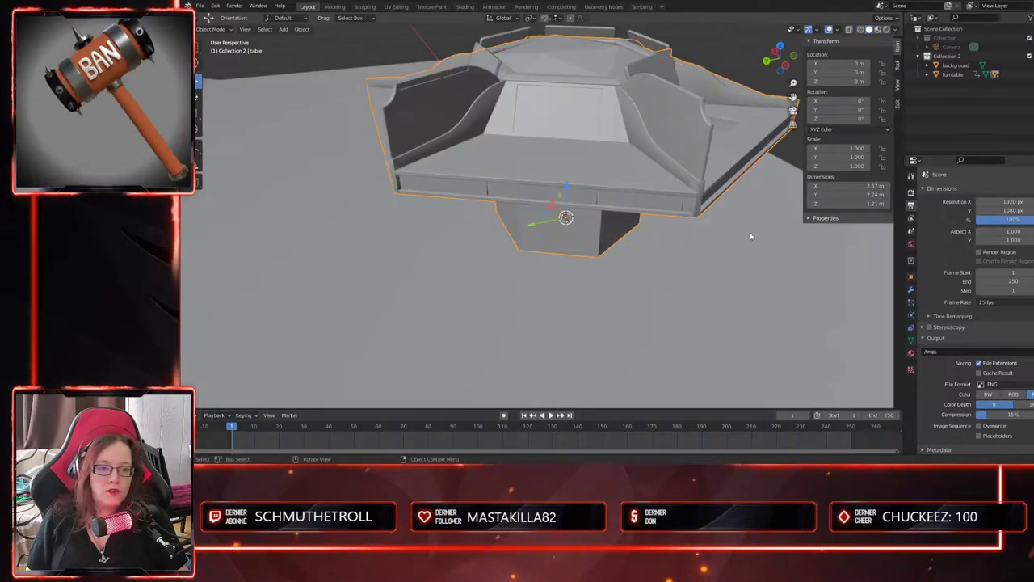
mouse_move(725, 298)
middle_down()
mouse_move(772, 286)
mouse_move(704, 273)
mouse_move(702, 293)
mouse_move(648, 281)
middle_up()
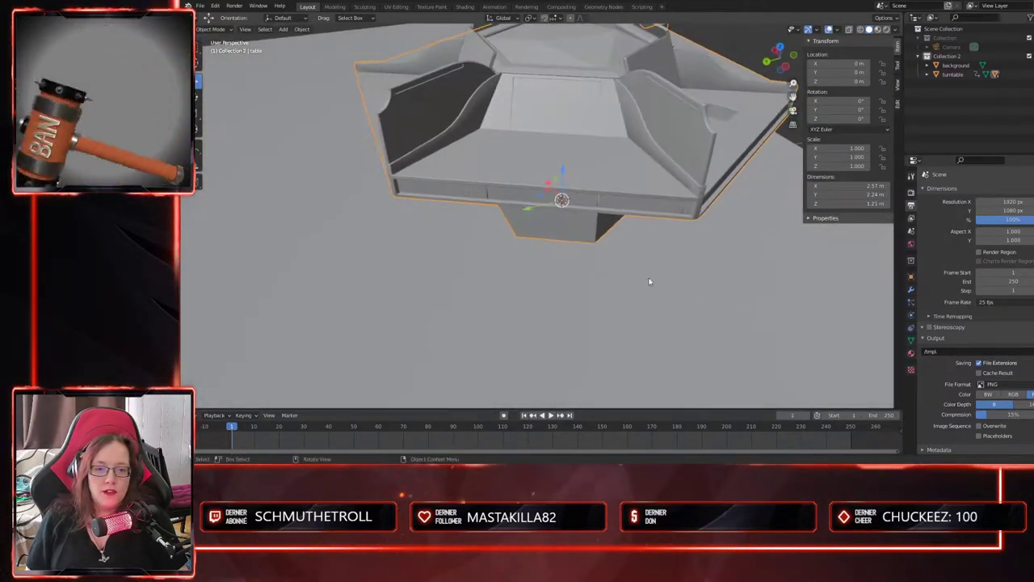
click(526, 203)
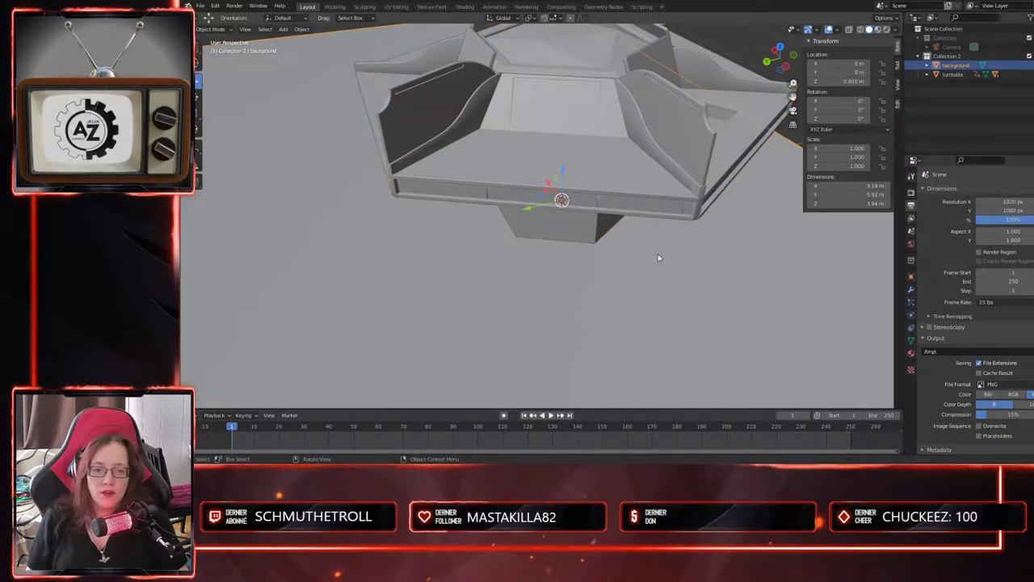
- Select the turntable object and inspect its rotation keyframes in the timeline and the Animation workspace, ending in the Layout workspace
middle_drag(657, 257, 594, 237)
middle_drag(687, 243, 614, 230)
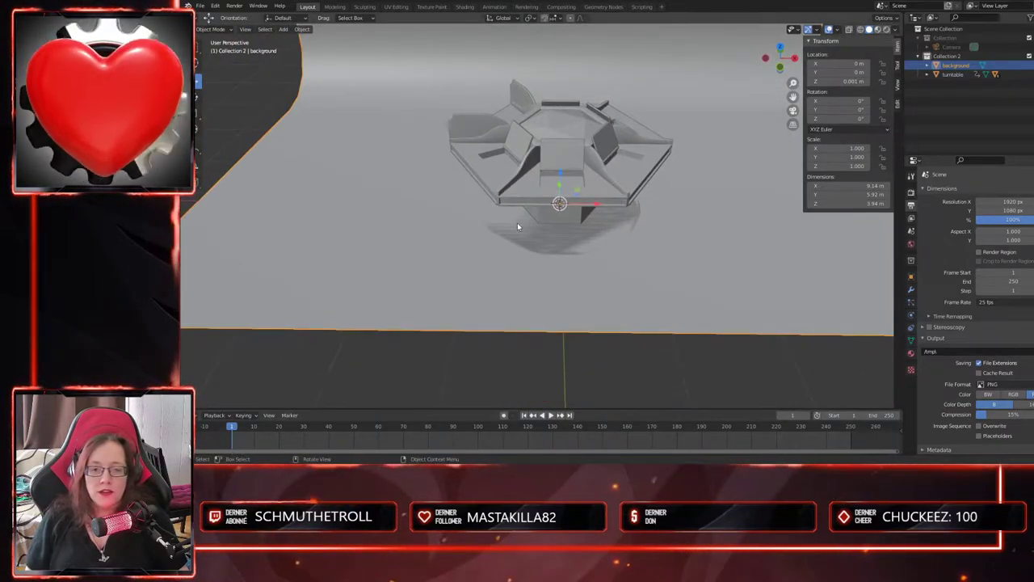
click(951, 76)
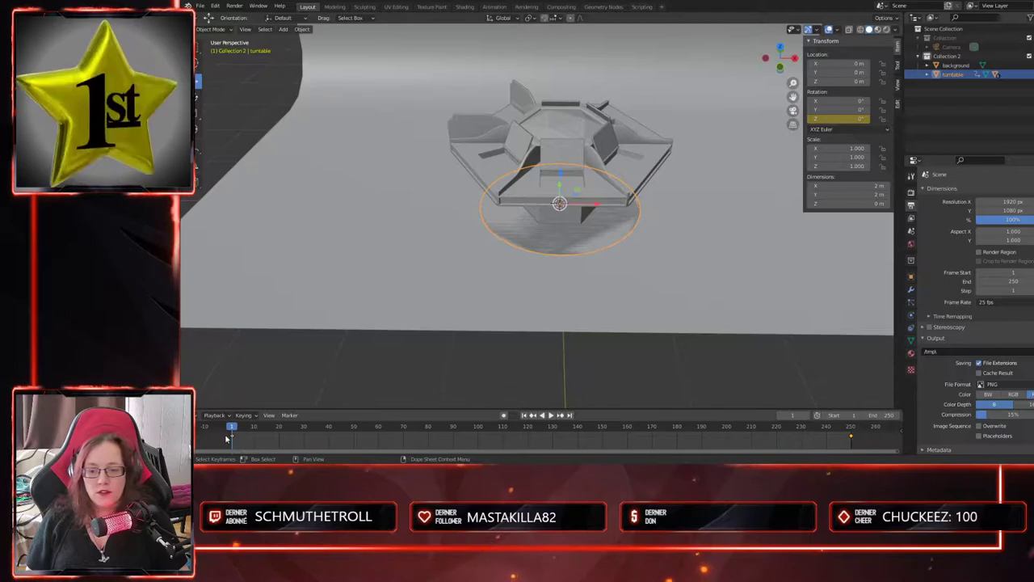
drag(591, 442, 865, 429)
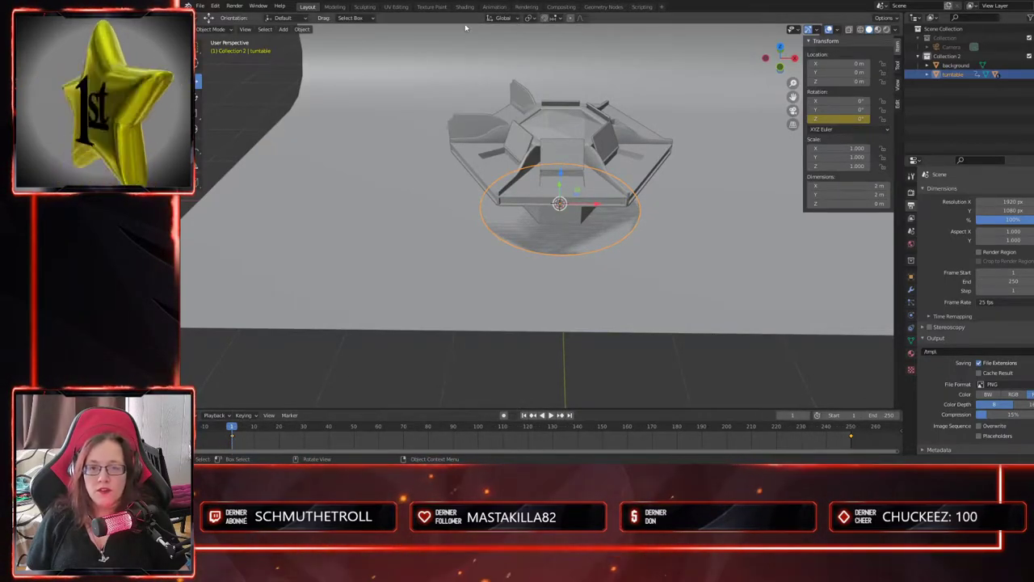
click(494, 6)
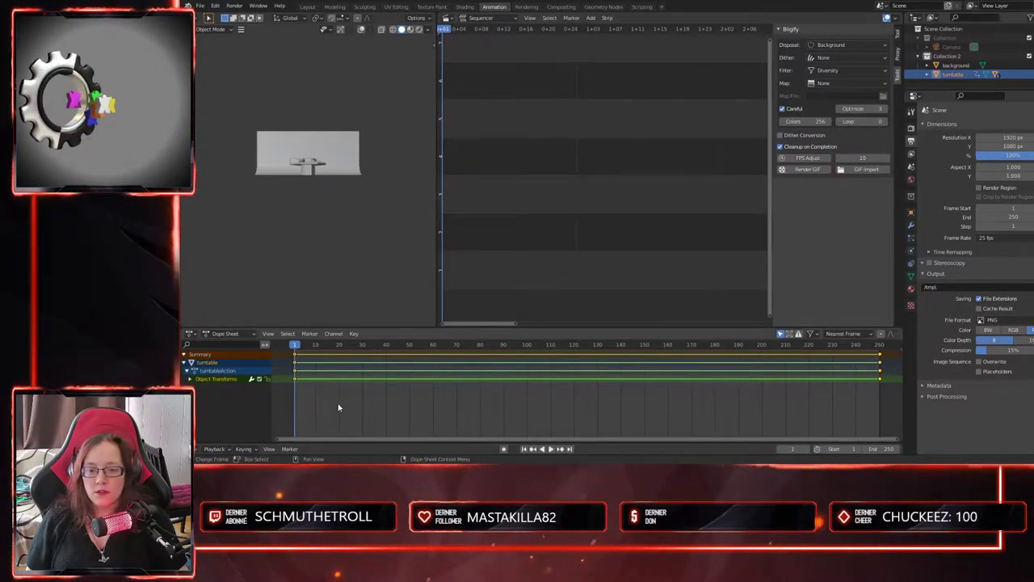
key(Home)
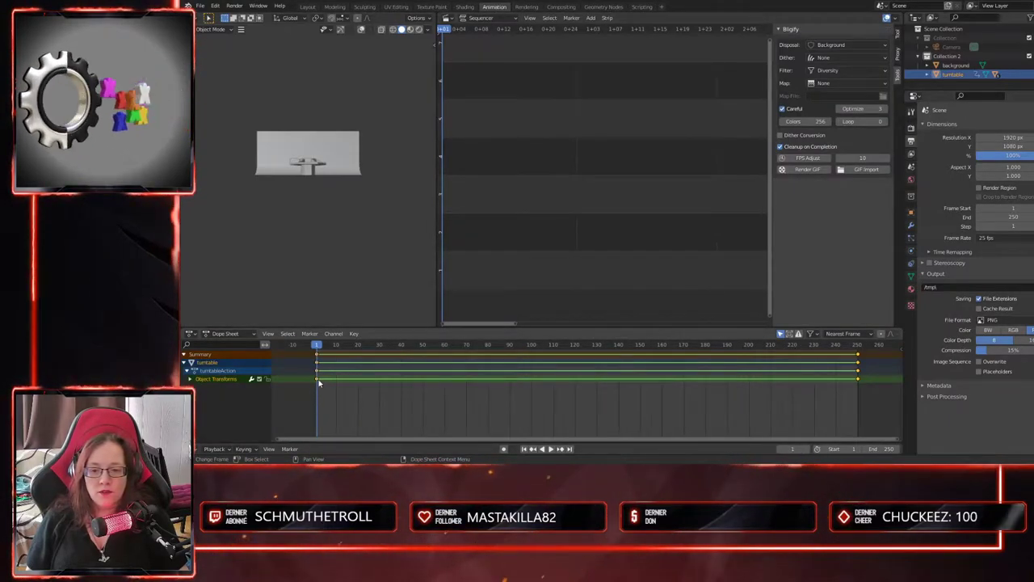
right_click(316, 381)
click(355, 323)
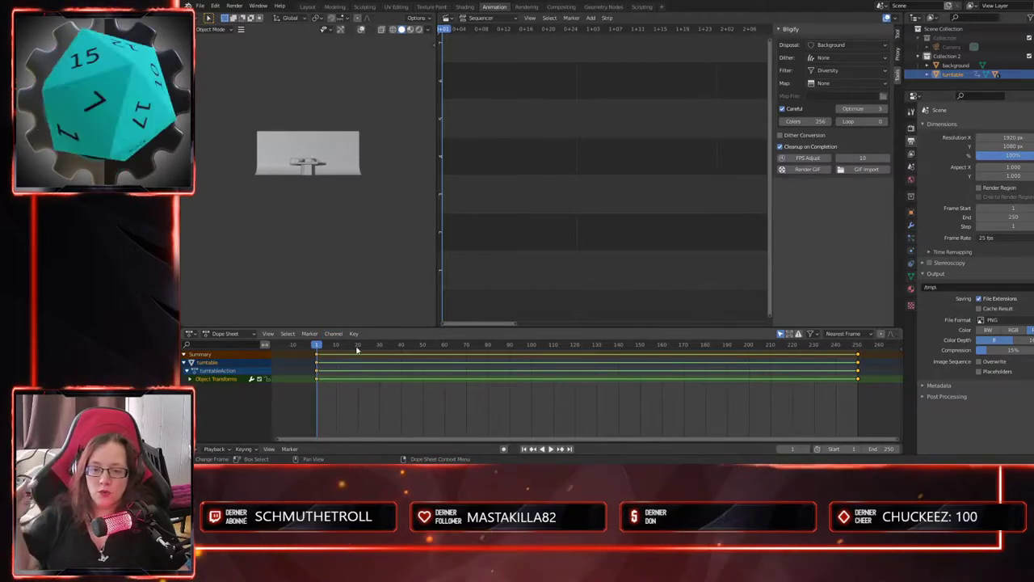
click(306, 8)
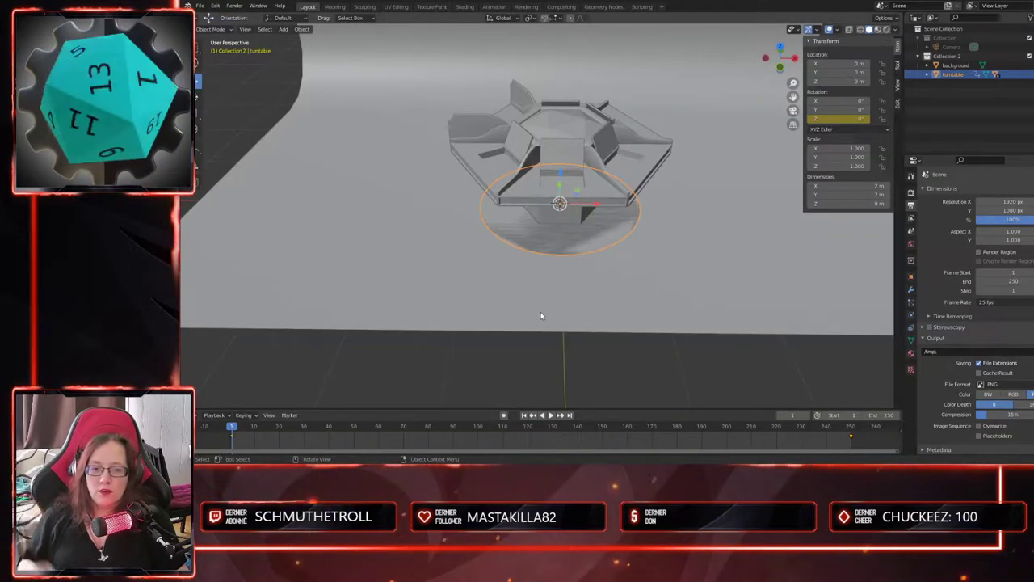
- Play the turntable animation, check the rotating table from closer up, and return the playhead to frame 1
key(space)
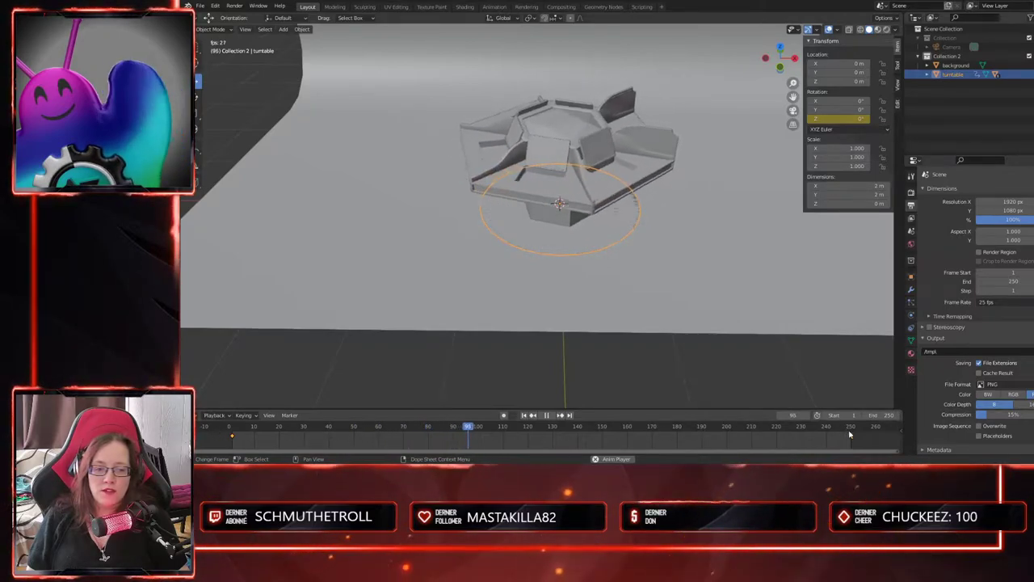
drag(515, 428, 234, 435)
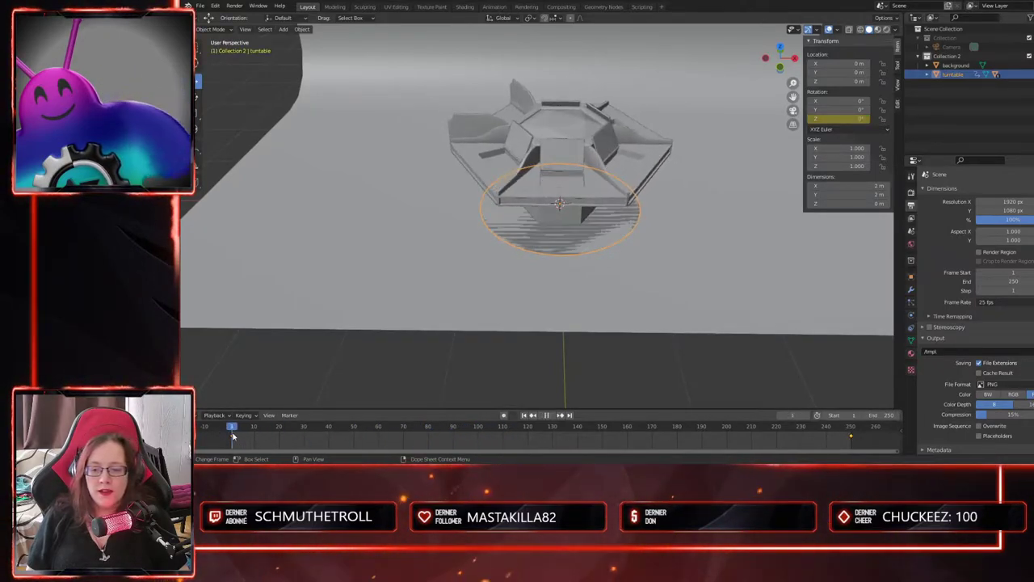
key(space)
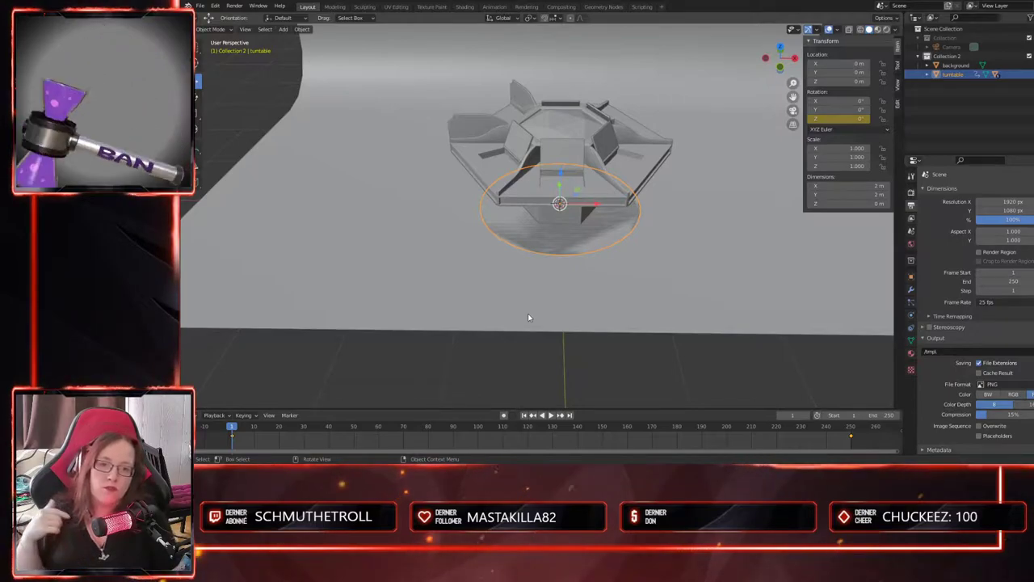
middle_drag(524, 315, 541, 285)
scroll(549, 285, up, 2)
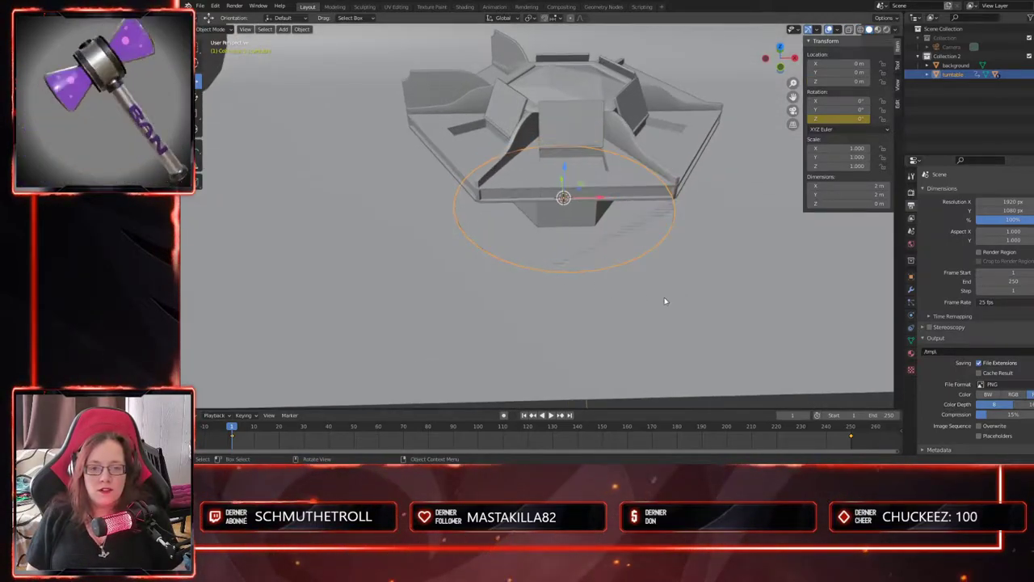
shift+middle_drag(673, 305, 651, 332)
scroll(585, 311, up, 2)
middle_drag(585, 311, 644, 339)
key(space)
scroll(638, 347, down, 2)
key(space)
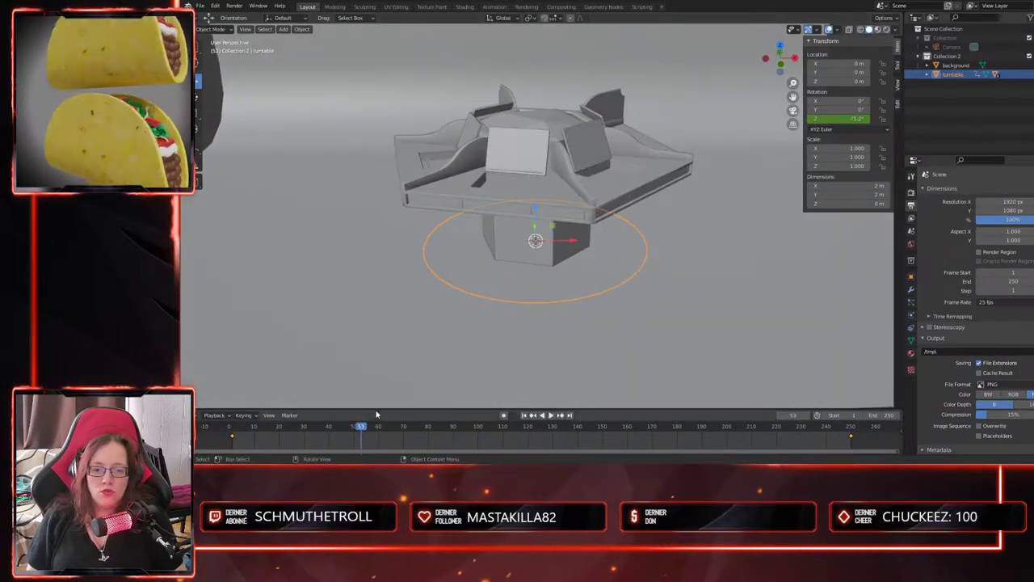
drag(361, 428, 232, 428)
- Select the table's front cover panel and expand the turntable and table hierarchy to list the cover objects
middle_drag(459, 278, 523, 296)
click(496, 194)
scroll(557, 250, up, 5)
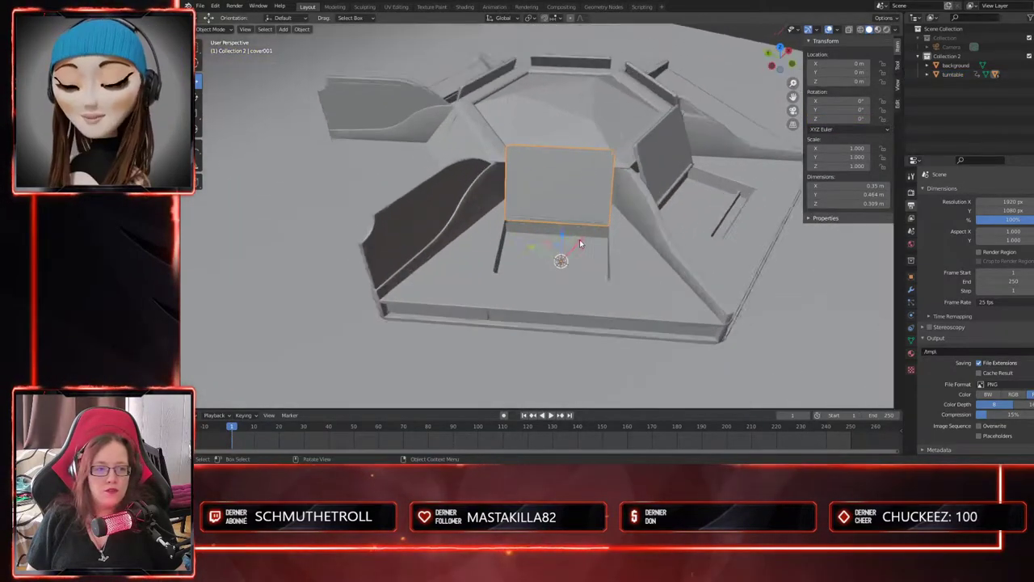
scroll(617, 274, down, 3)
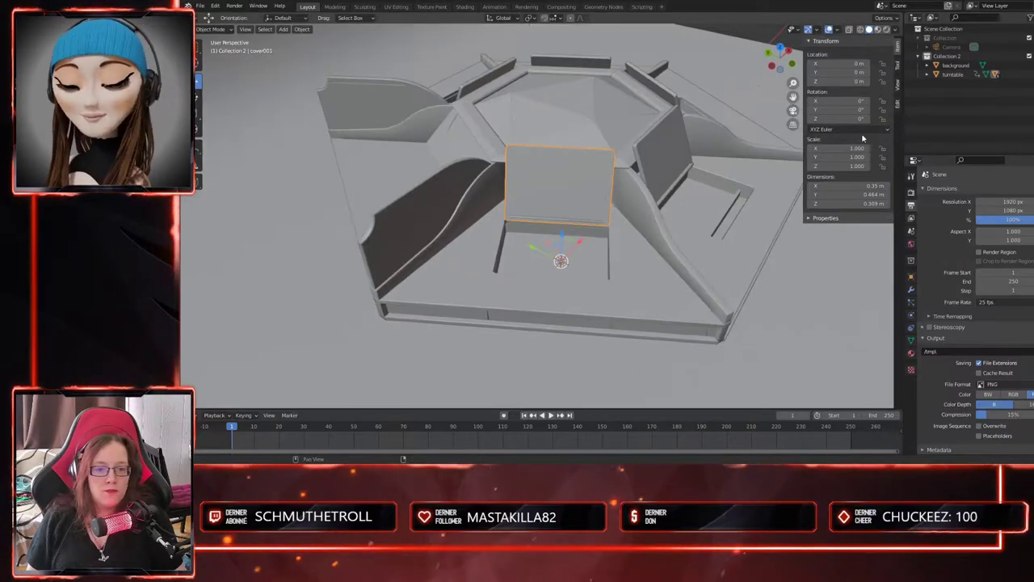
click(929, 74)
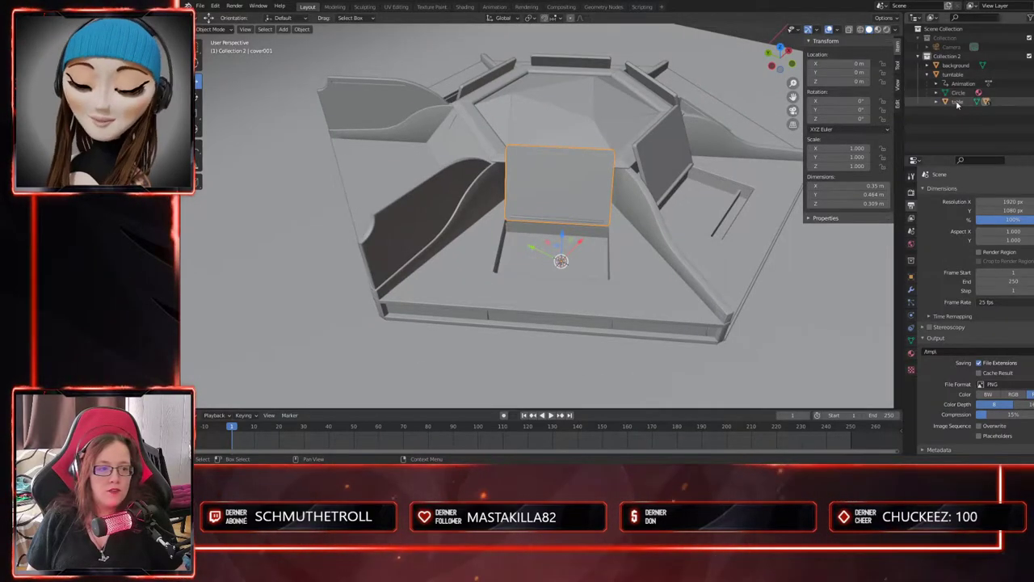
click(936, 102)
- Raise the cover001 panel along Z to about 1.53 m as a trial and reset its Z location to 0 m
middle_drag(661, 212, 705, 99)
scroll(605, 243, up, 3)
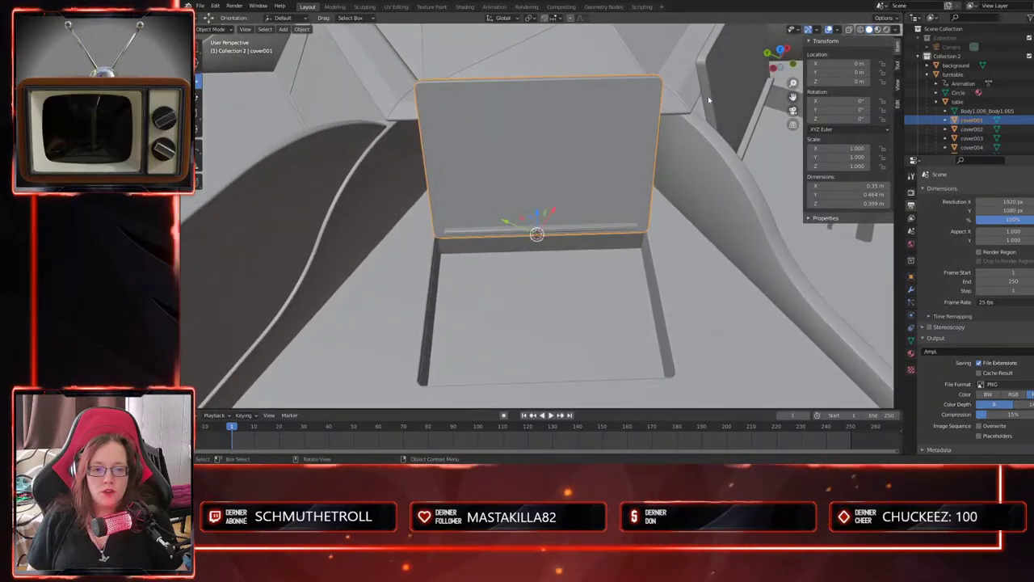
middle_drag(655, 207, 563, 213)
scroll(655, 210, up, 3)
key(Tab)
key(Tab)
drag(541, 209, 543, 48)
middle_drag(543, 48, 607, 220)
drag(544, 184, 544, 133)
middle_drag(544, 133, 521, 206)
click(303, 29)
click(306, 29)
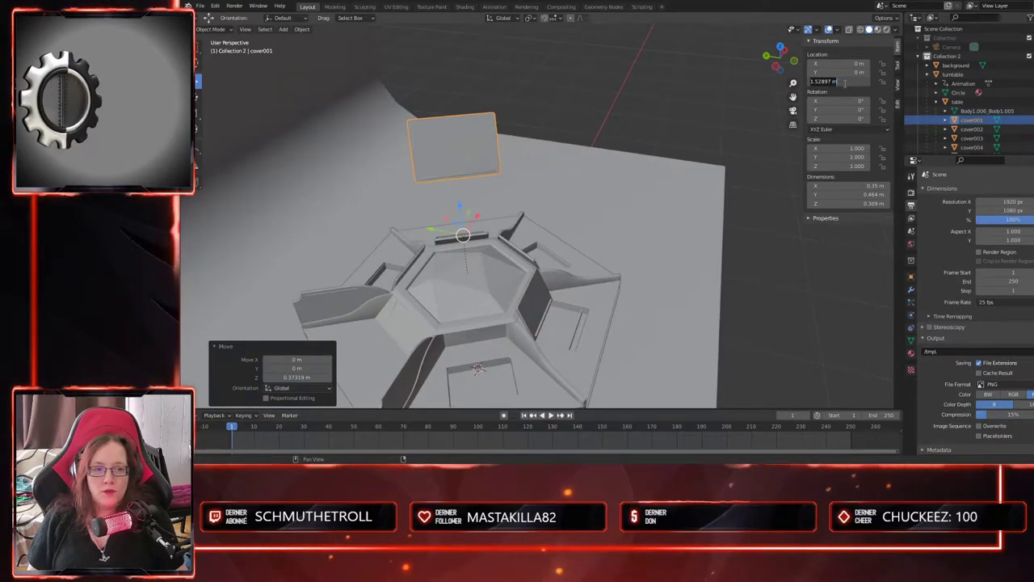
key(Return)
- Hide the parent table object in the viewport, leaving its separate cover panels displayed
middle_drag(514, 257, 555, 257)
scroll(514, 246, up, 2)
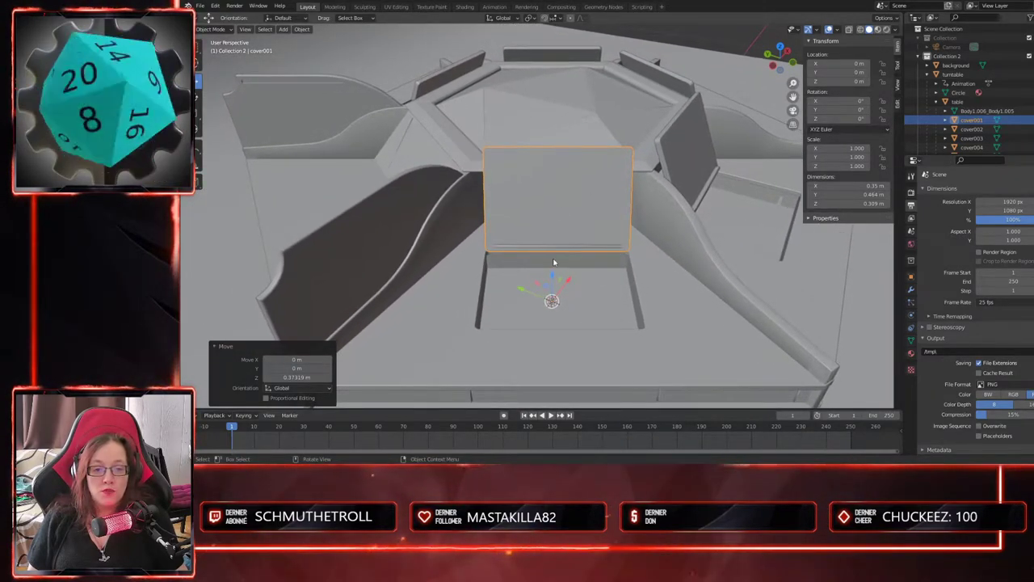
scroll(656, 284, up, 2)
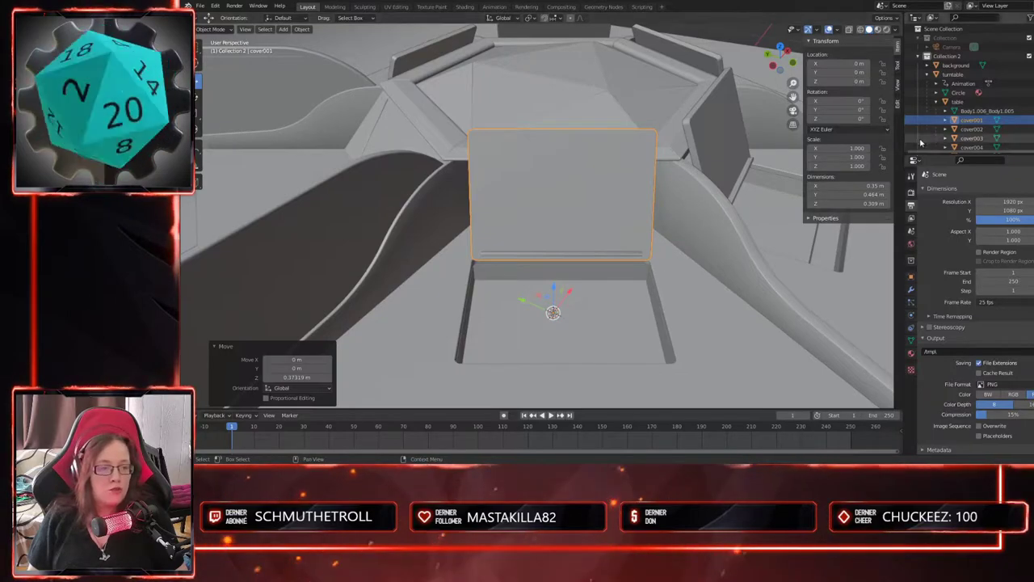
click(1032, 101)
mouse_move(657, 221)
middle_down()
mouse_move(673, 210)
mouse_move(685, 223)
mouse_move(675, 220)
middle_up()
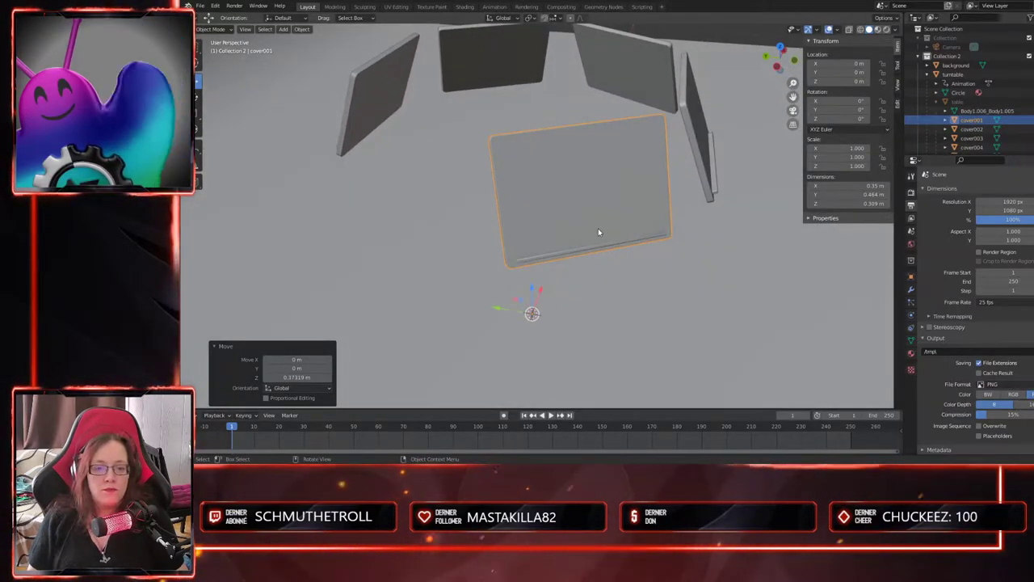
- Edit the cover001 mesh in edge selection mode and select the panel's lower edge beside the hinge strip
key(Tab)
middle_drag(597, 232, 662, 237)
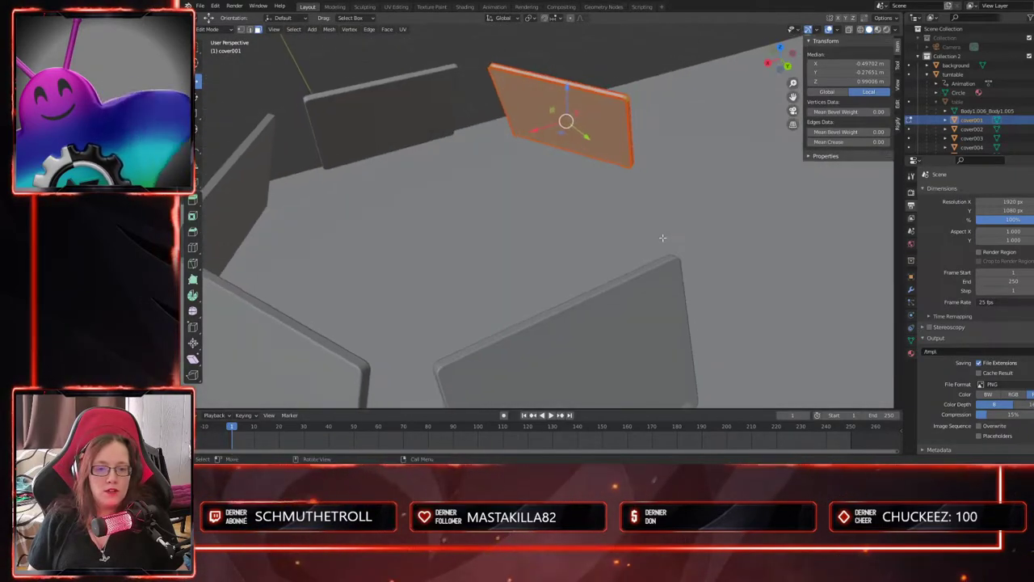
scroll(612, 166, up, 6)
shift+middle_drag(639, 113, 493, 373)
middle_drag(566, 199, 549, 237)
middle_drag(547, 288, 583, 275)
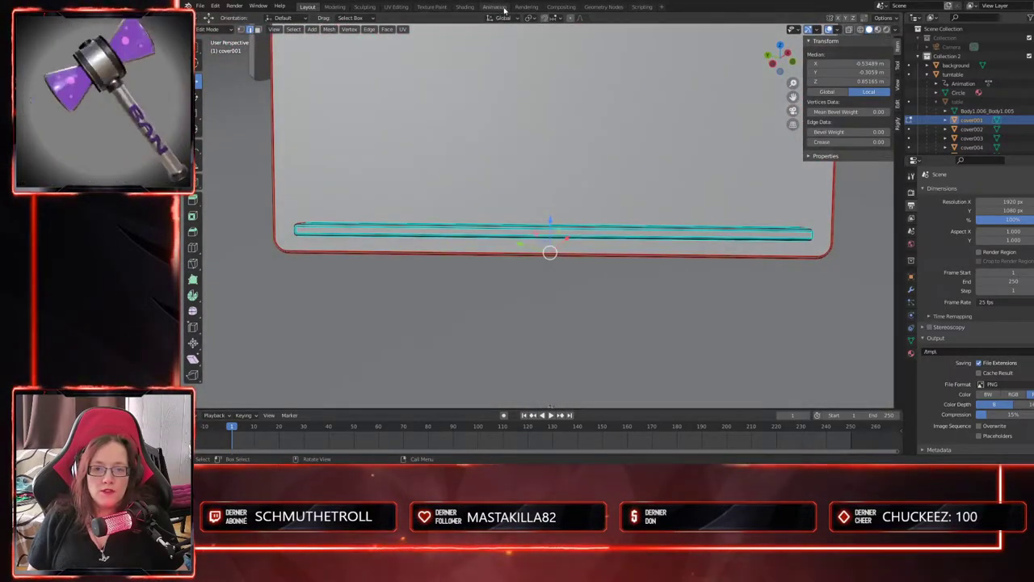
- Try the Local transform orientation on the selected lower edge, set it to Normal, and check the gizmo's alignment
click(501, 18)
click(495, 56)
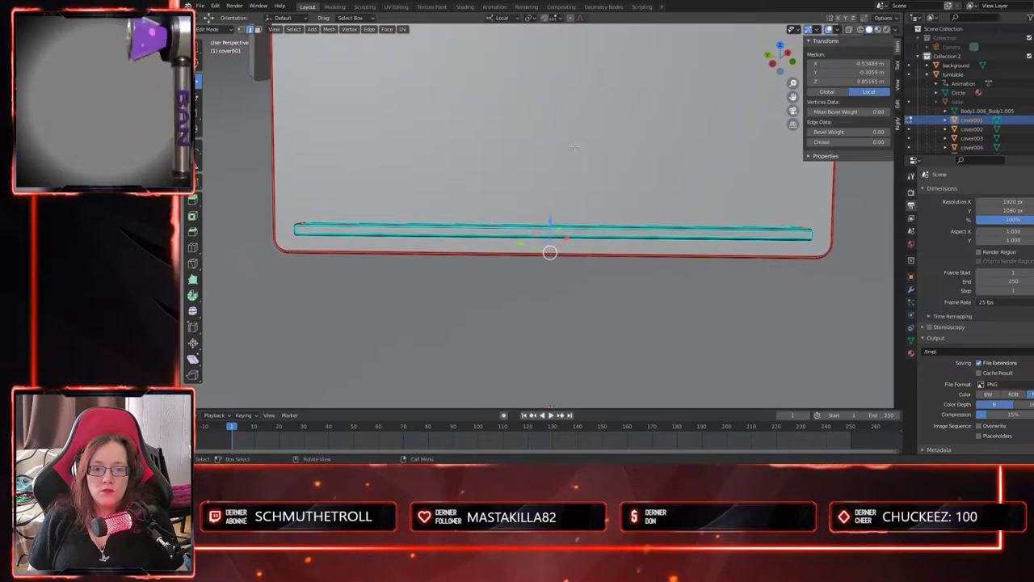
click(501, 18)
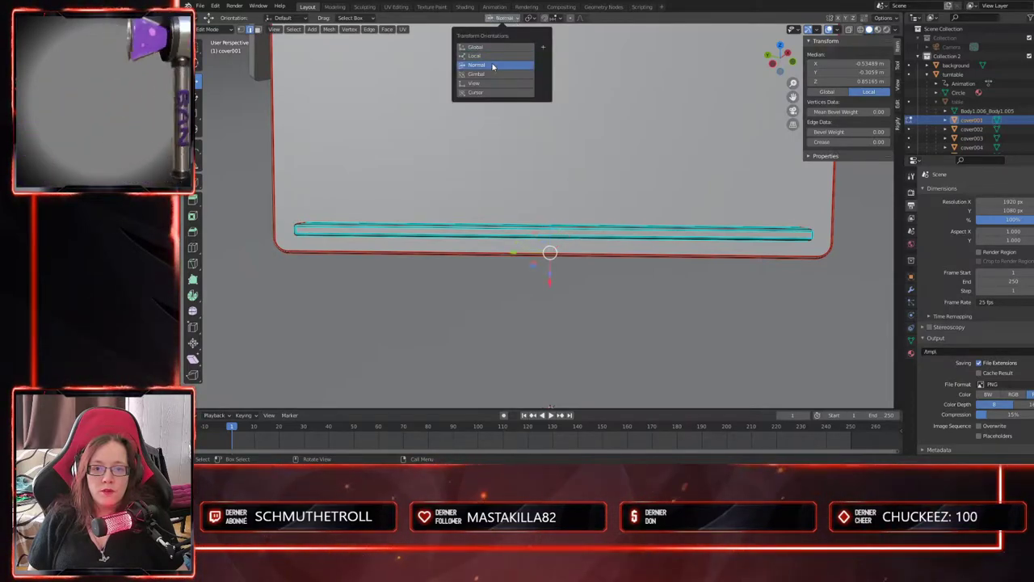
scroll(559, 222, down, 5)
middle_drag(561, 229, 477, 221)
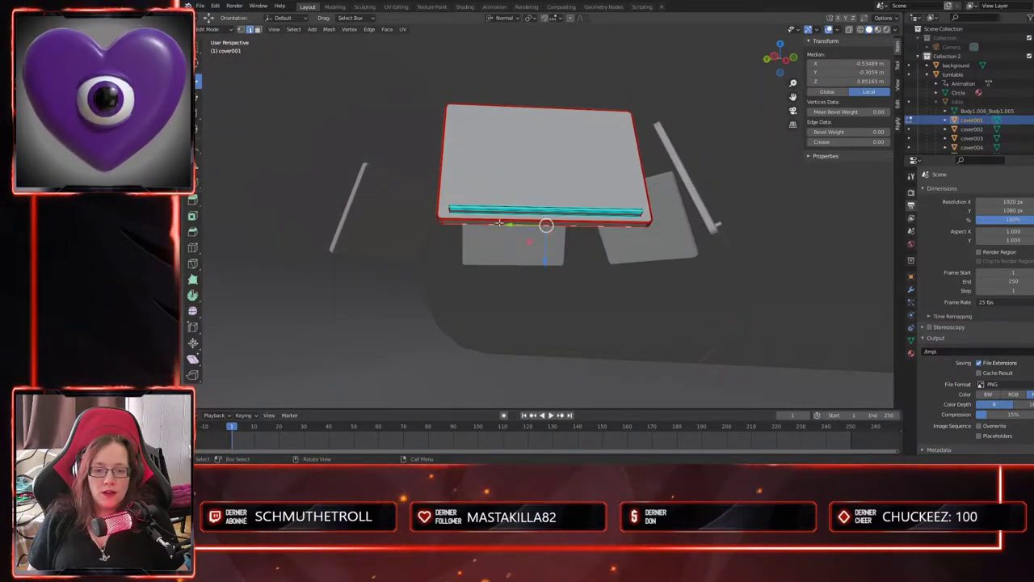
scroll(493, 233, up, 4)
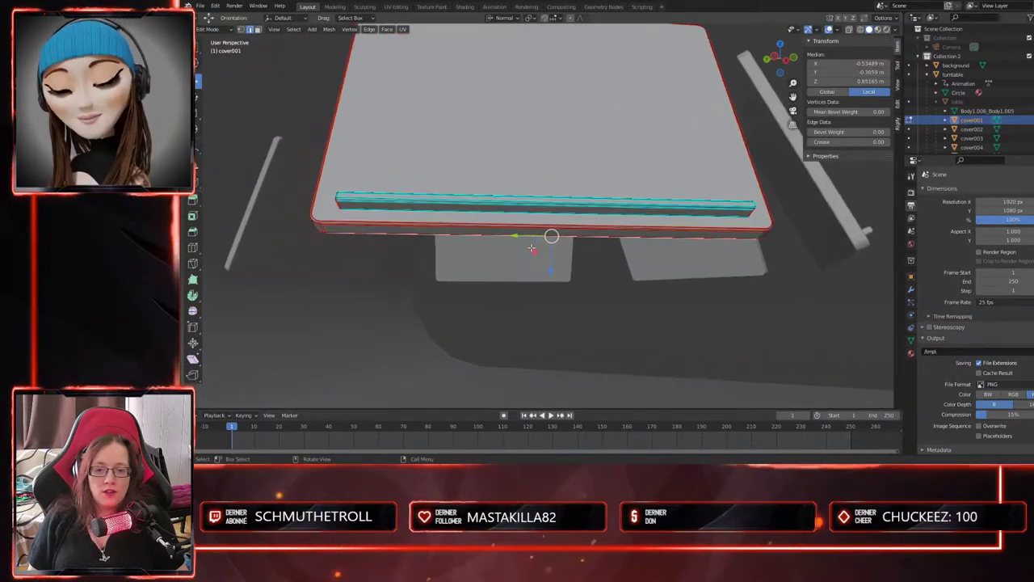
- Compare the Global and Local transform orientations on the cover's lower edge and set the orientation back to Normal
click(507, 18)
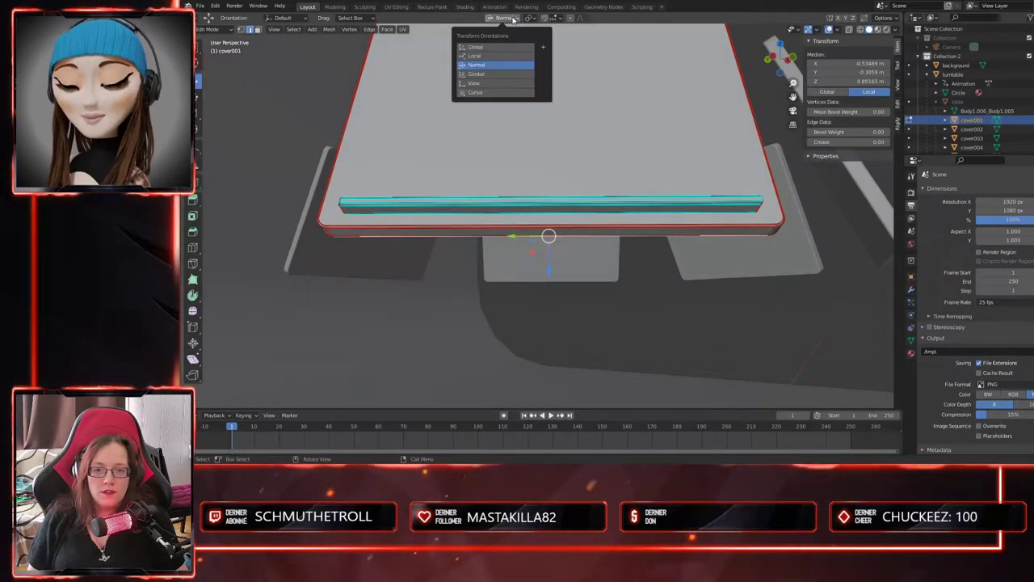
click(476, 48)
middle_drag(555, 278, 560, 293)
middle_drag(541, 270, 561, 276)
click(512, 20)
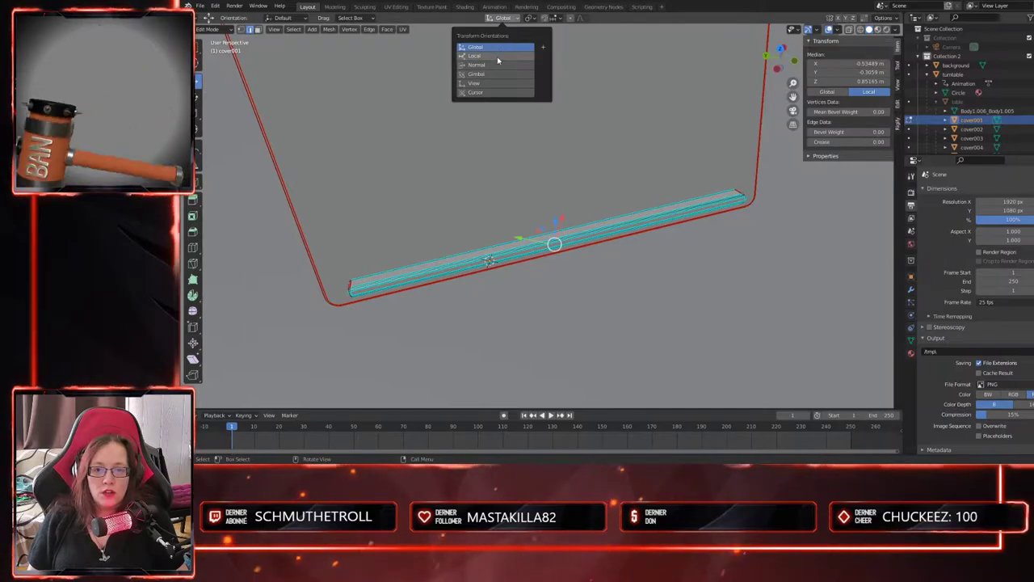
click(474, 55)
middle_drag(476, 53, 513, 30)
click(513, 20)
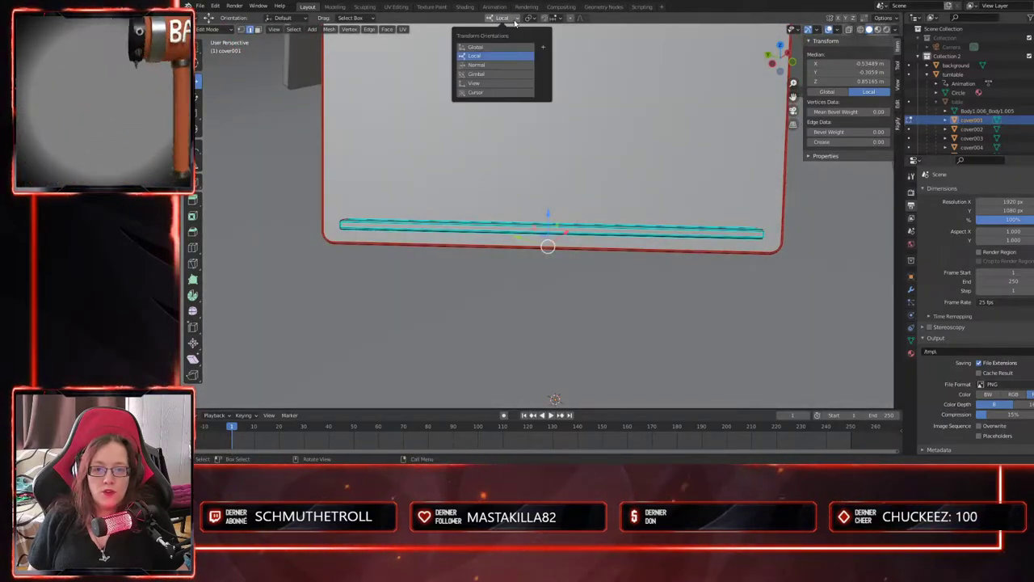
click(498, 65)
mouse_move(535, 242)
middle_down()
mouse_move(536, 210)
mouse_move(535, 231)
middle_up()
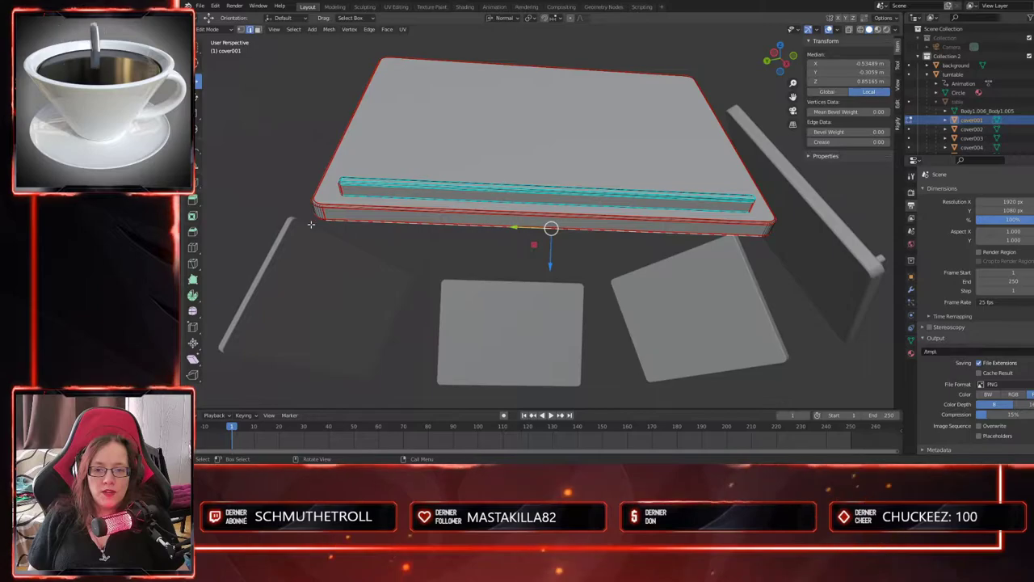
- Snap the 3D cursor to the selected lower edge of the cover001 mesh
key(2)
middle_drag(580, 284, 684, 291)
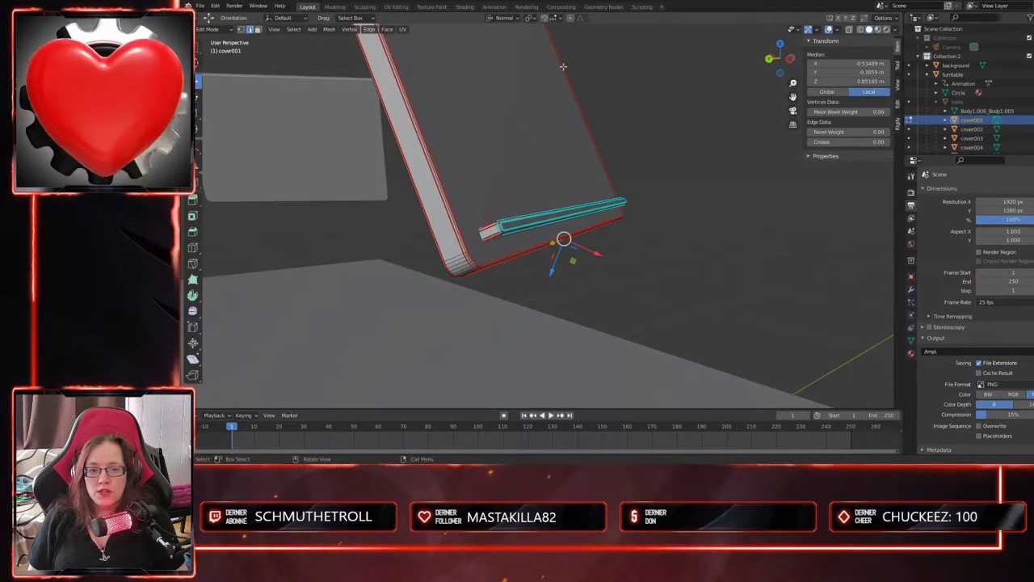
middle_drag(684, 271, 684, 224)
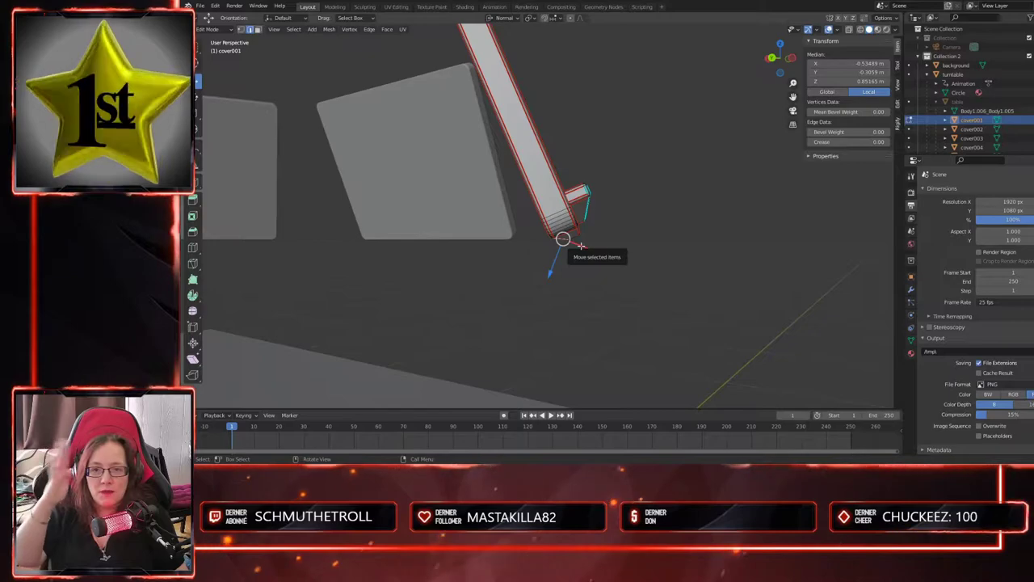
middle_drag(580, 244, 517, 212)
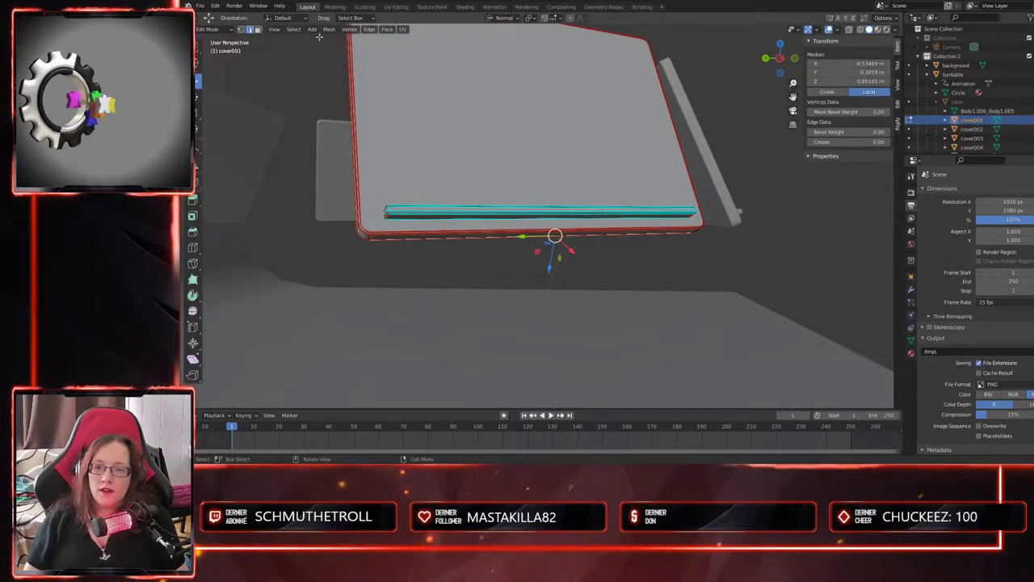
click(294, 30)
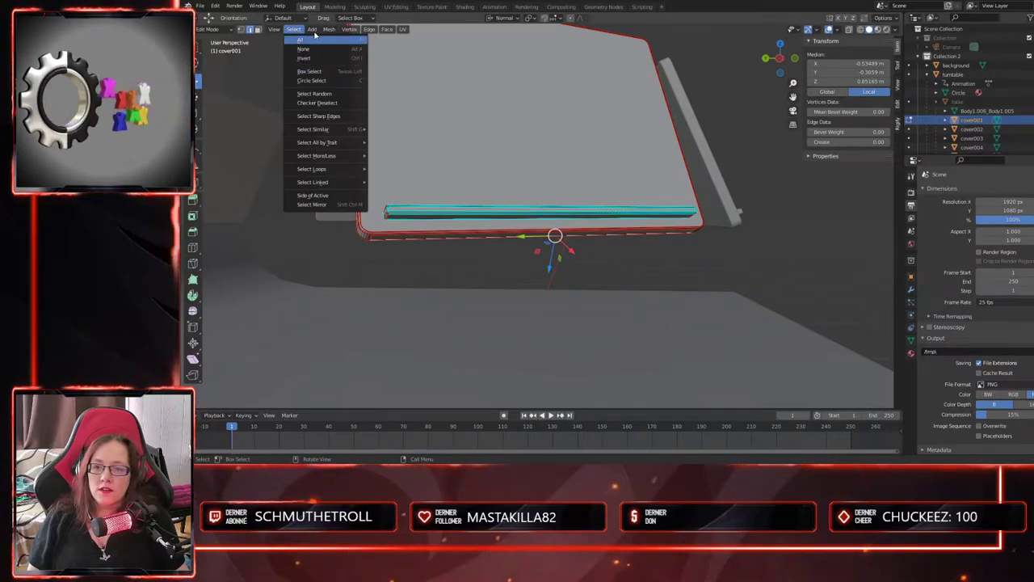
key(Escape)
click(295, 30)
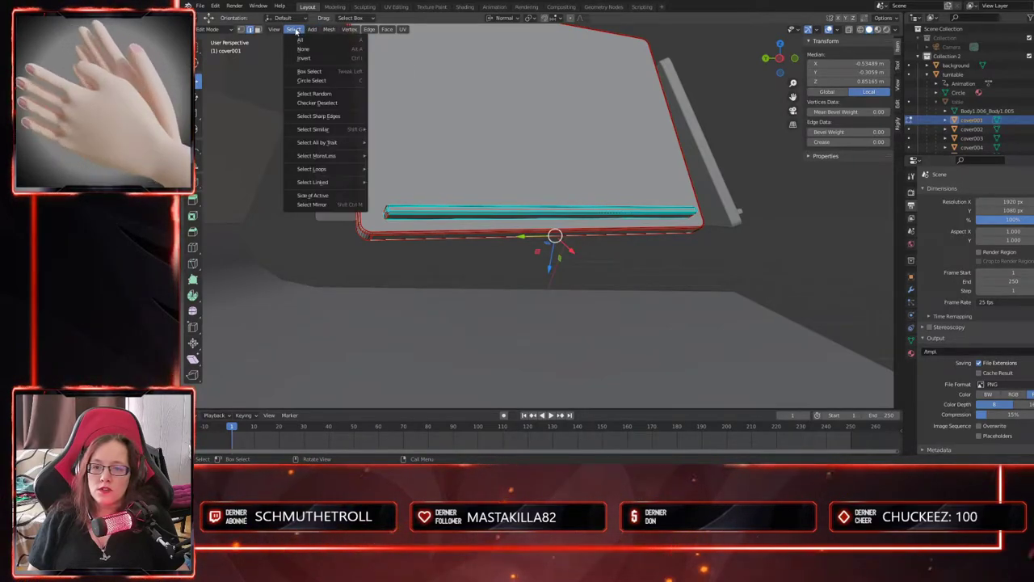
mouse_move(332, 29)
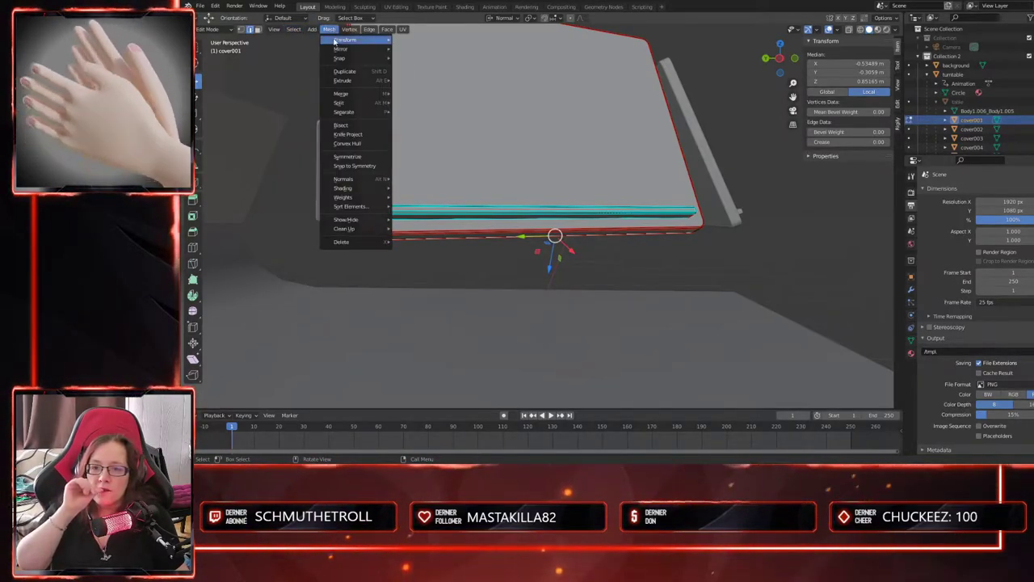
mouse_move(355, 58)
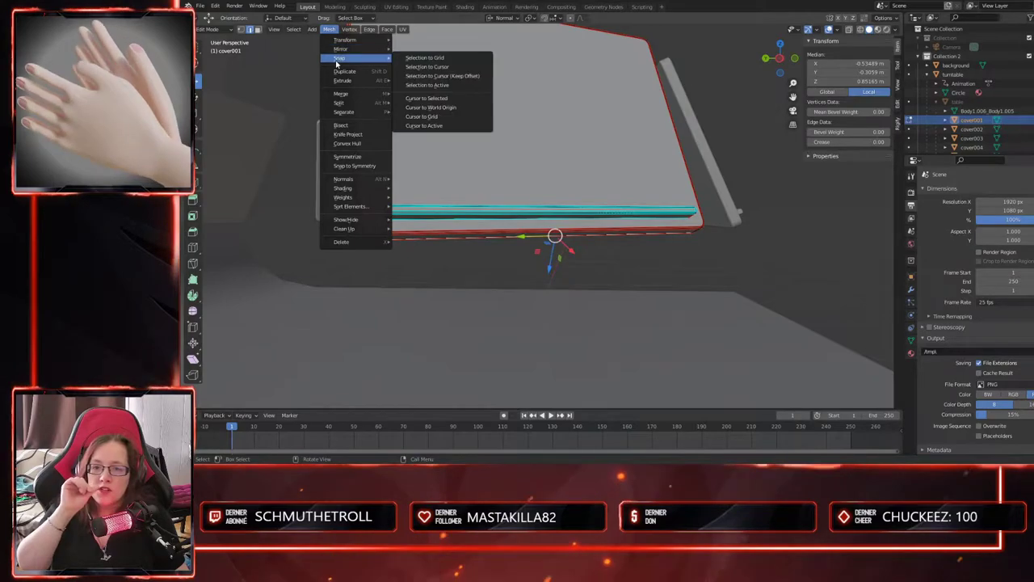
click(444, 99)
middle_drag(581, 274, 621, 270)
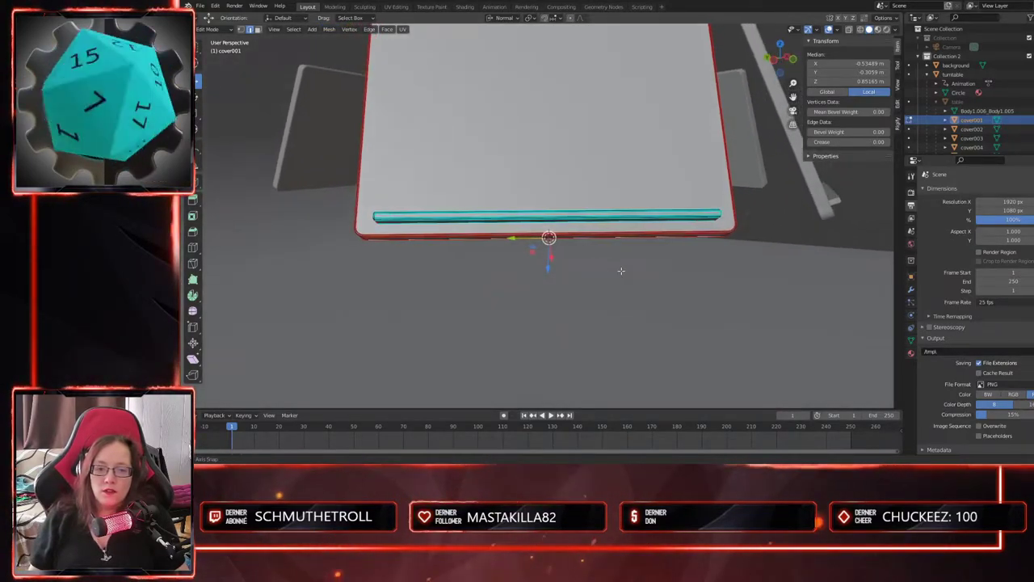
- Return to Object Mode and set cover001's origin to the 3D cursor on its lower edge
key(Tab)
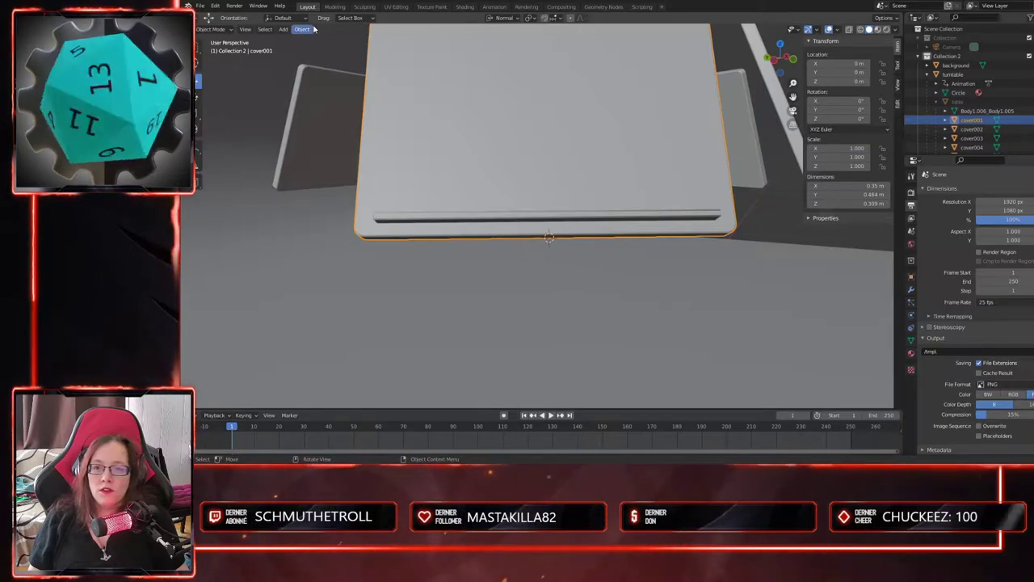
click(302, 29)
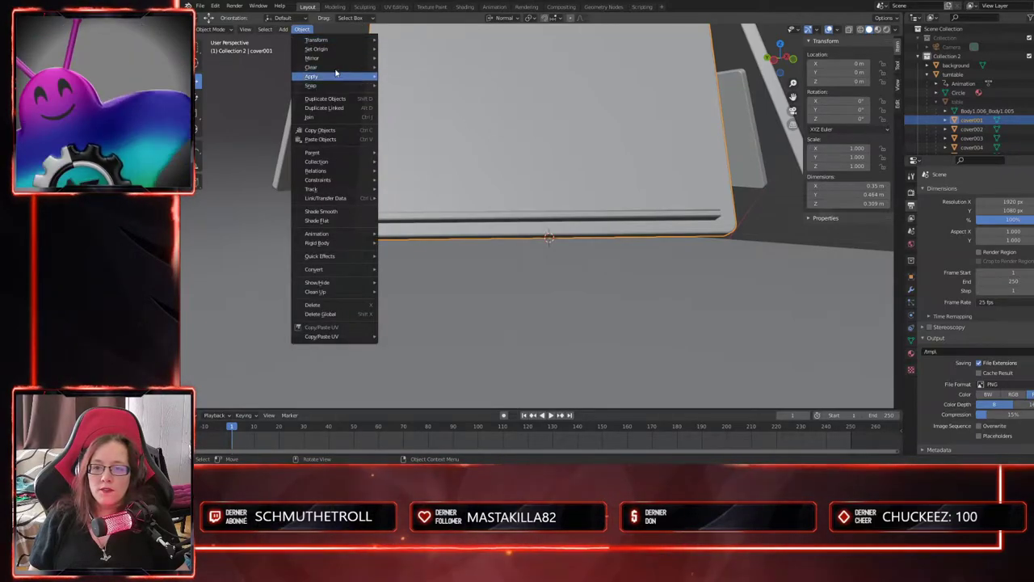
mouse_move(323, 49)
click(416, 67)
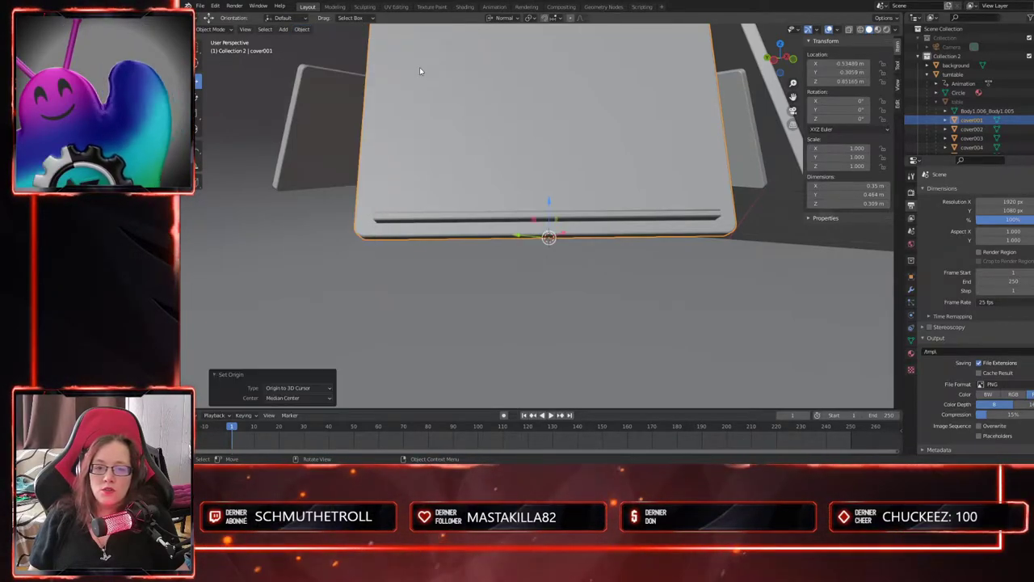
middle_drag(517, 210, 523, 272)
scroll(528, 196, down, 3)
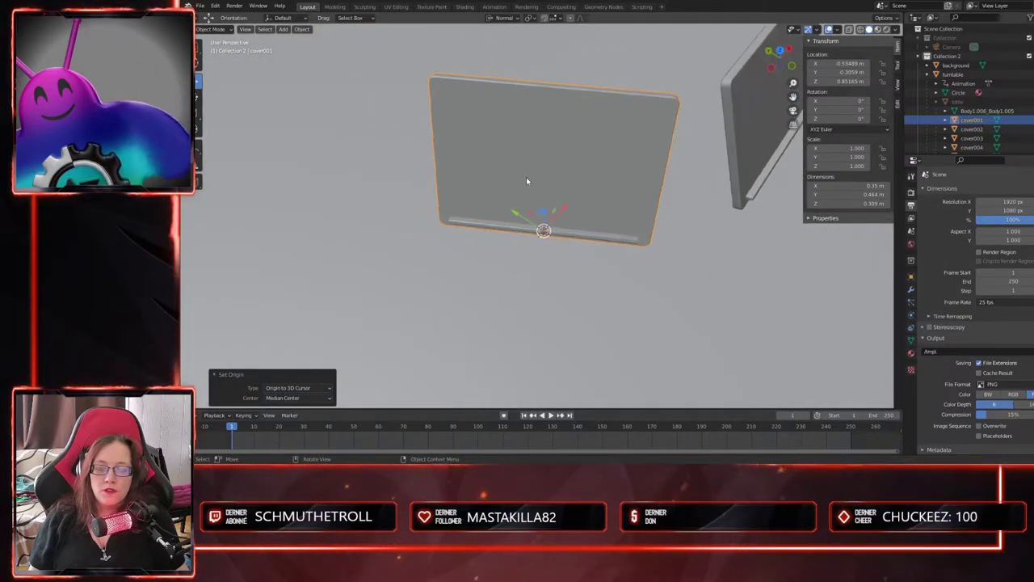
- Compare cover001's gizmo in the Gimbal and Global transform orientations, and return the orientation to Normal
click(507, 17)
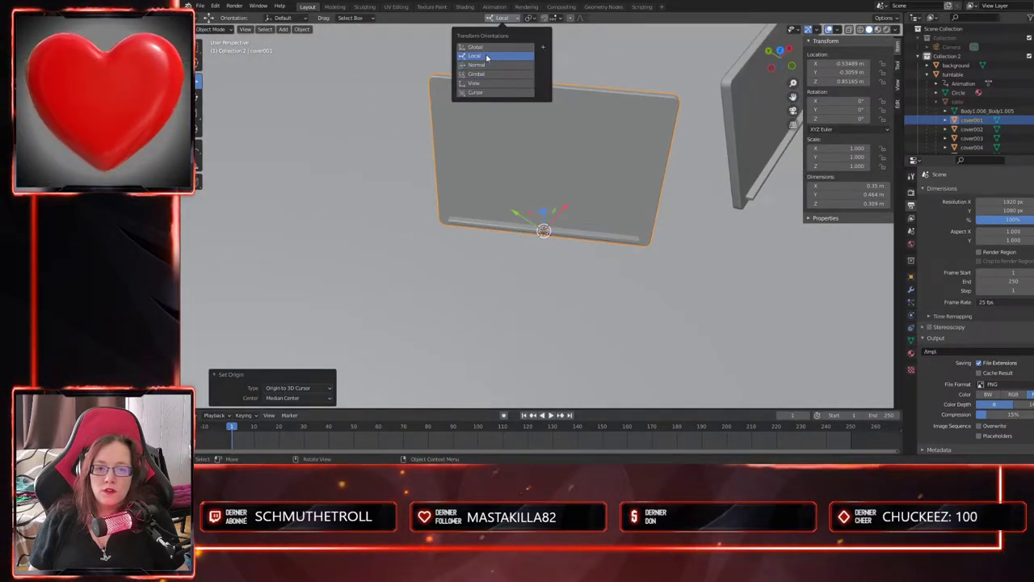
click(484, 74)
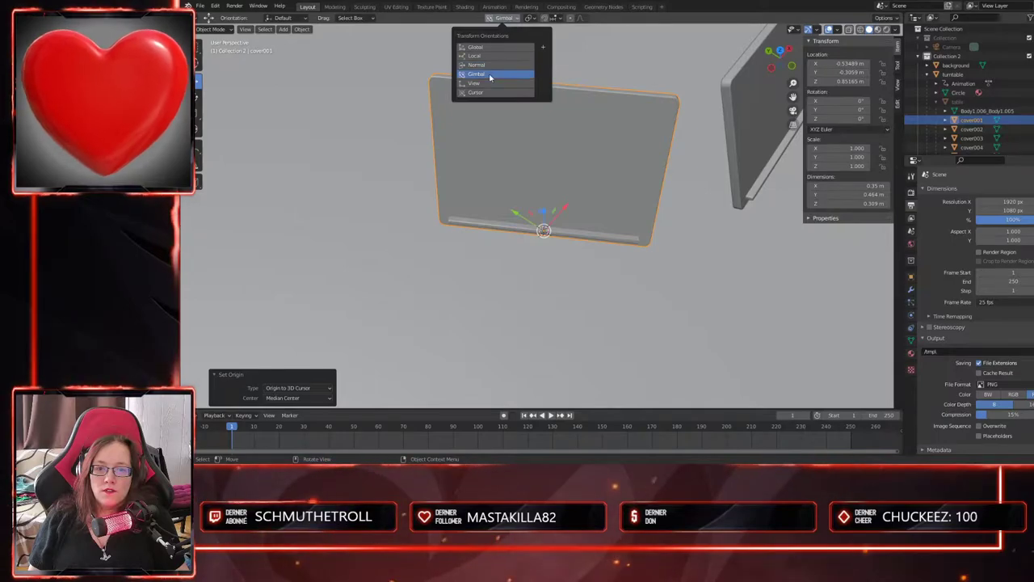
click(488, 48)
middle_drag(566, 234, 579, 251)
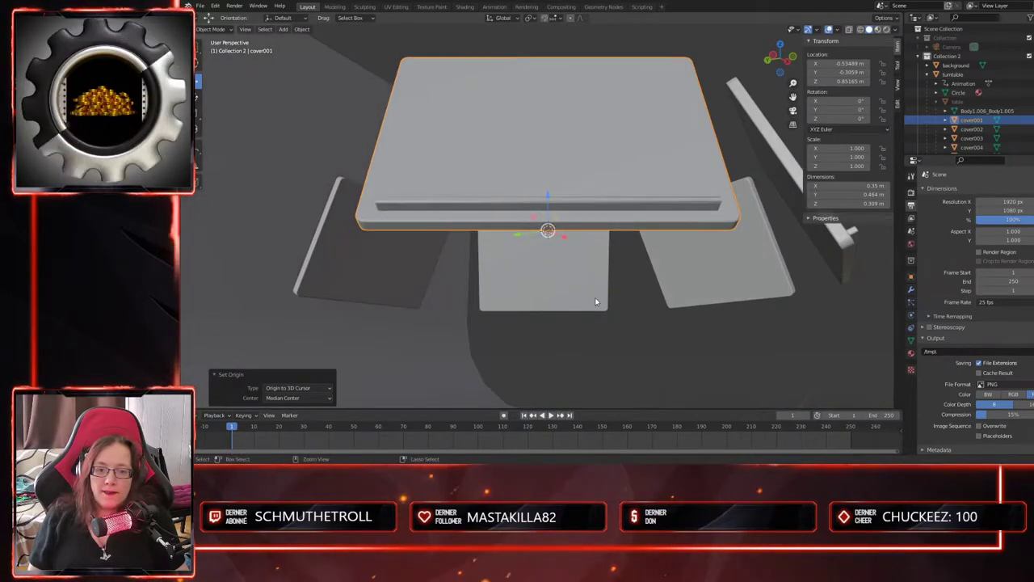
key(ctrl+z)
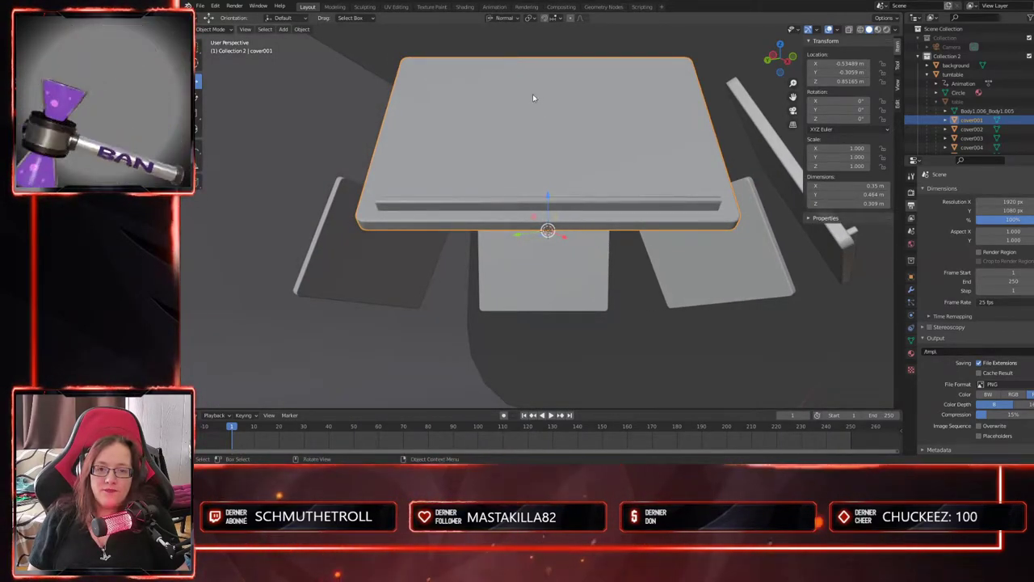
- Edit the cover001 mesh again and snap the 3D cursor to the still selected lower edge
key(Tab)
mouse_move(580, 257)
middle_down()
mouse_move(582, 239)
mouse_move(584, 248)
mouse_move(568, 247)
middle_up()
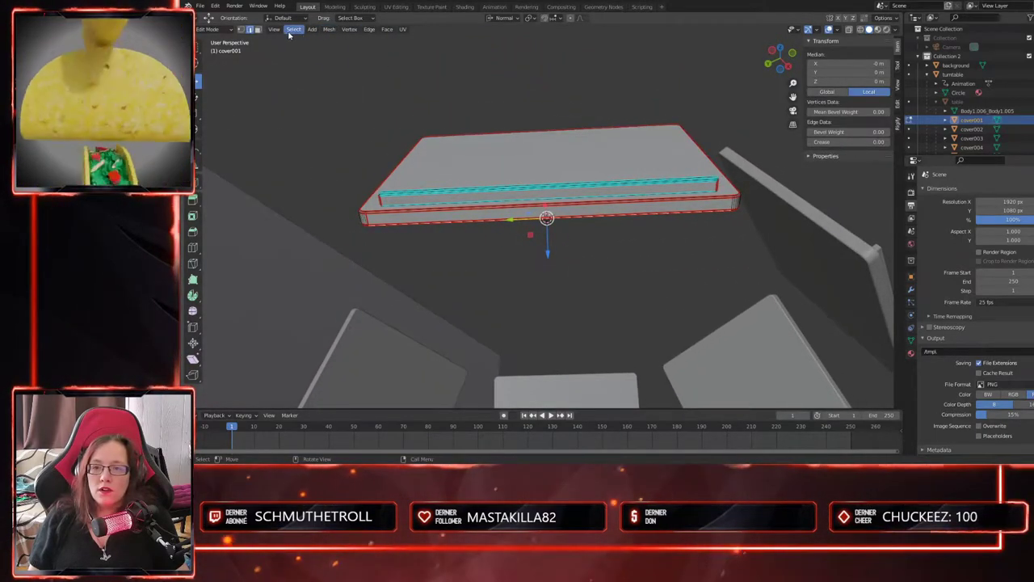
click(328, 29)
mouse_move(344, 58)
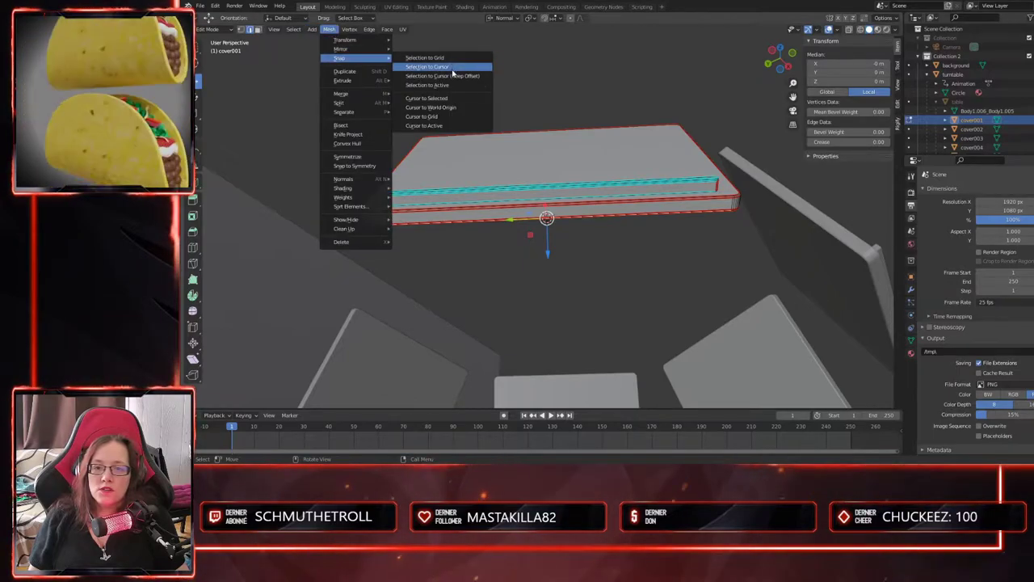
click(437, 98)
middle_drag(439, 99, 560, 262)
scroll(565, 261, up, 2)
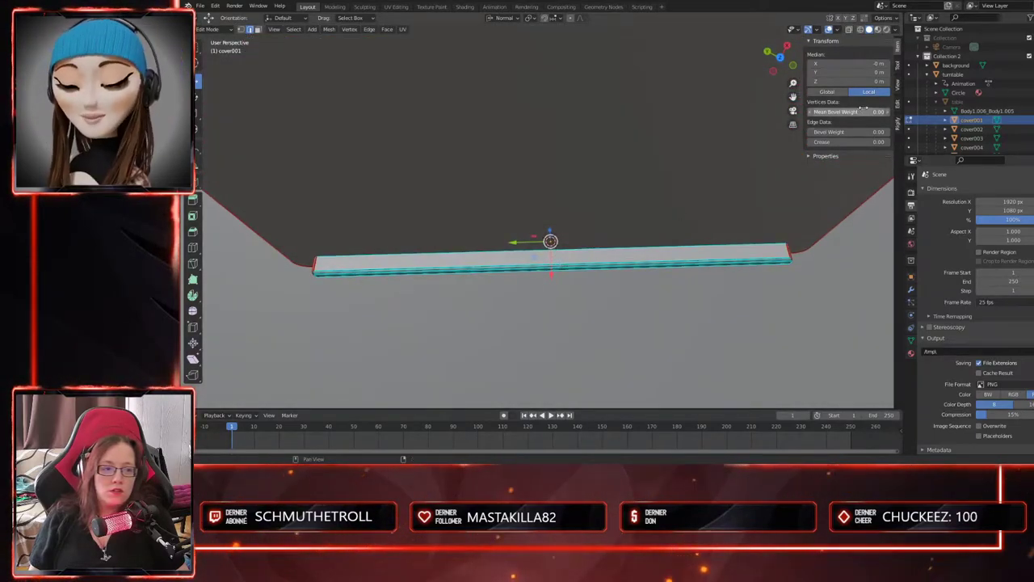
- Try a Z rotation of 60° on the 3D cursor
click(897, 86)
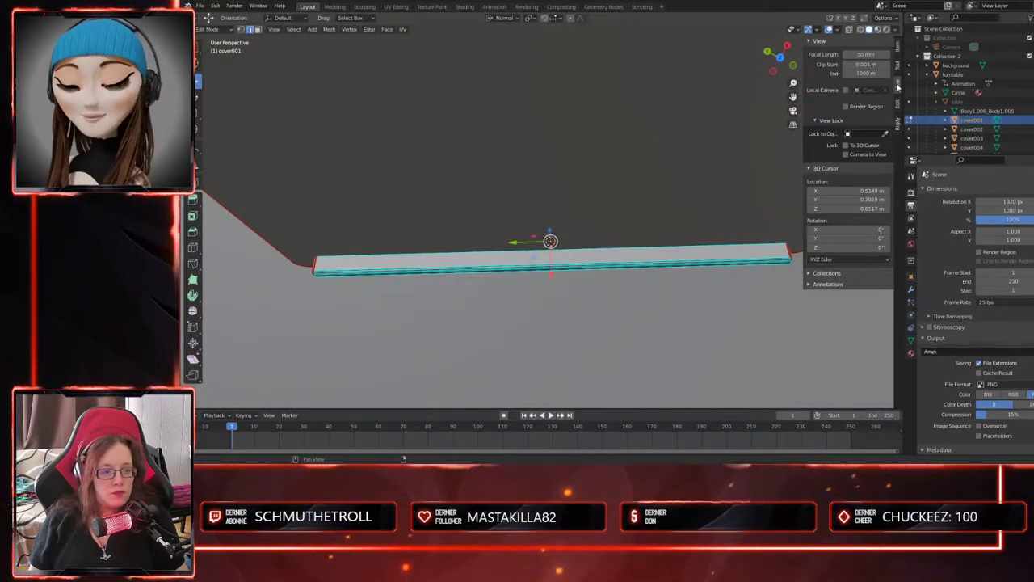
middle_drag(556, 283, 556, 257)
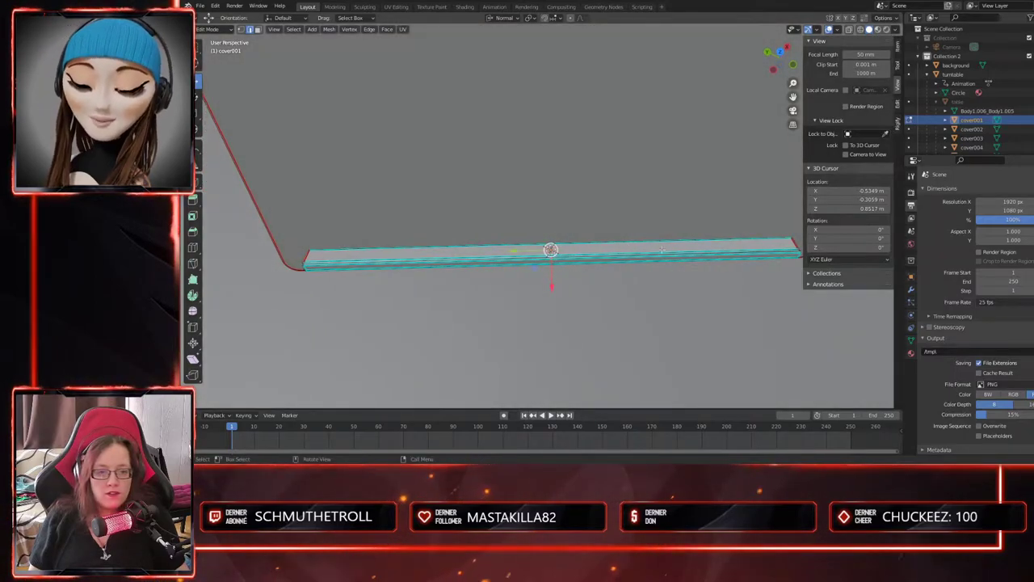
click(841, 248)
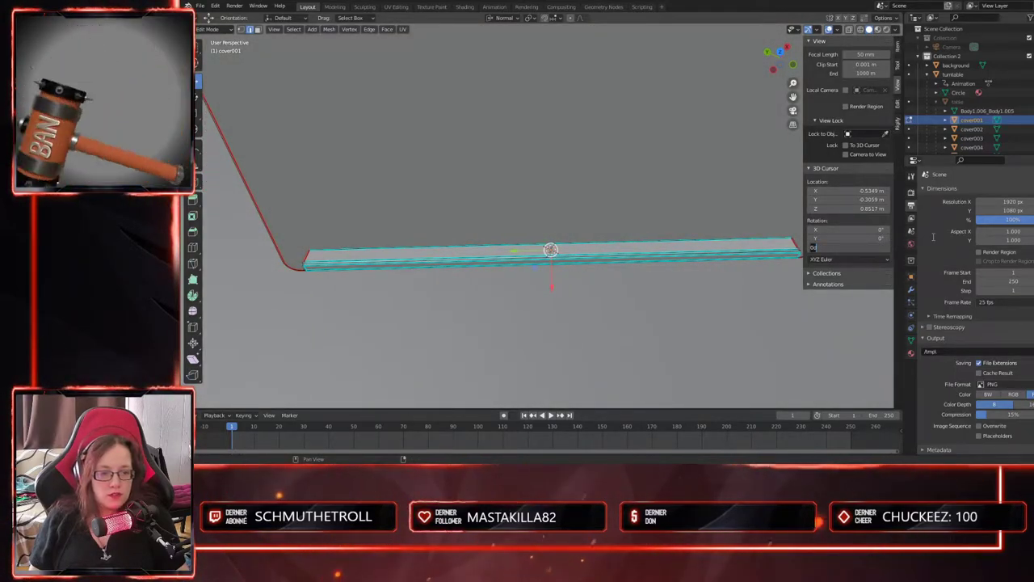
text(60)
key(Return)
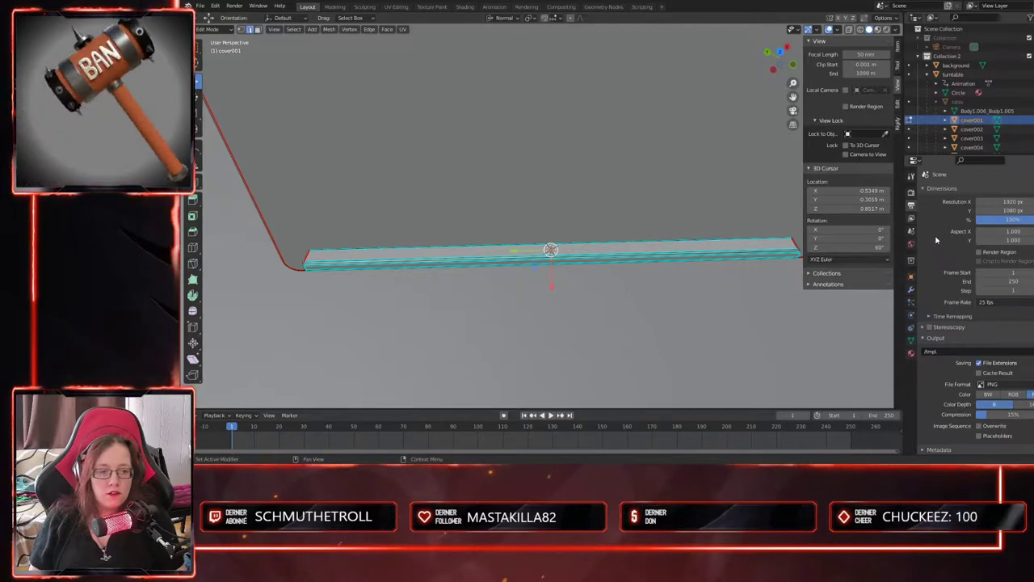
- Set the 3D cursor's Z rotation to 120° and check its alignment with the cover's lower edge
middle_drag(600, 283, 565, 334)
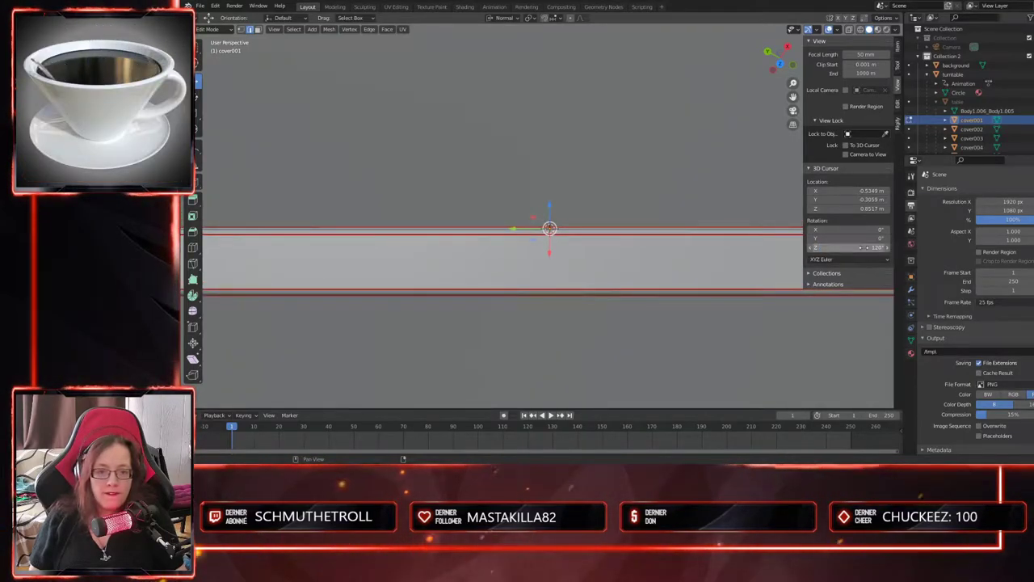
scroll(573, 244, up, 5)
middle_drag(591, 268, 591, 284)
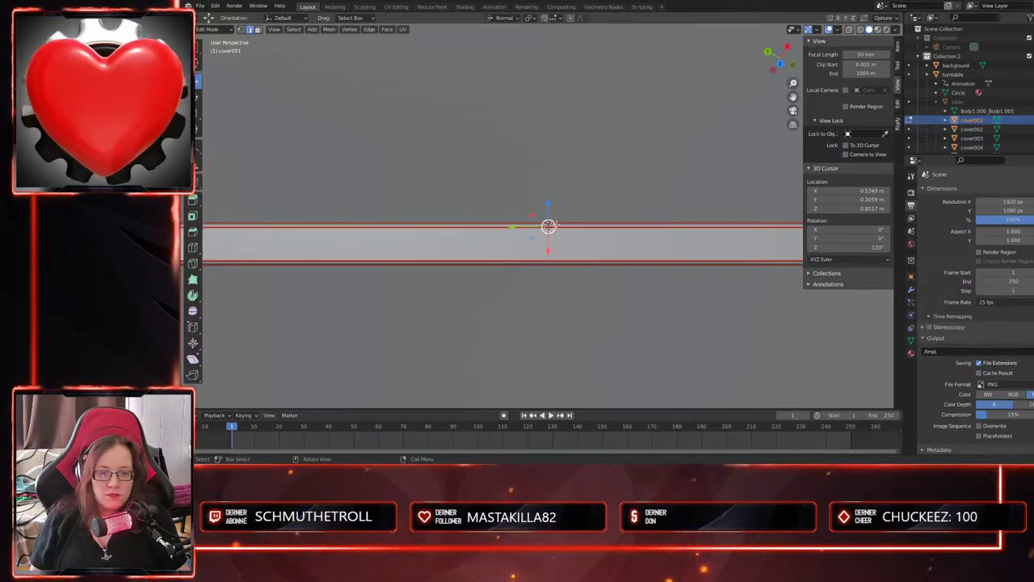
scroll(567, 241, up, 2)
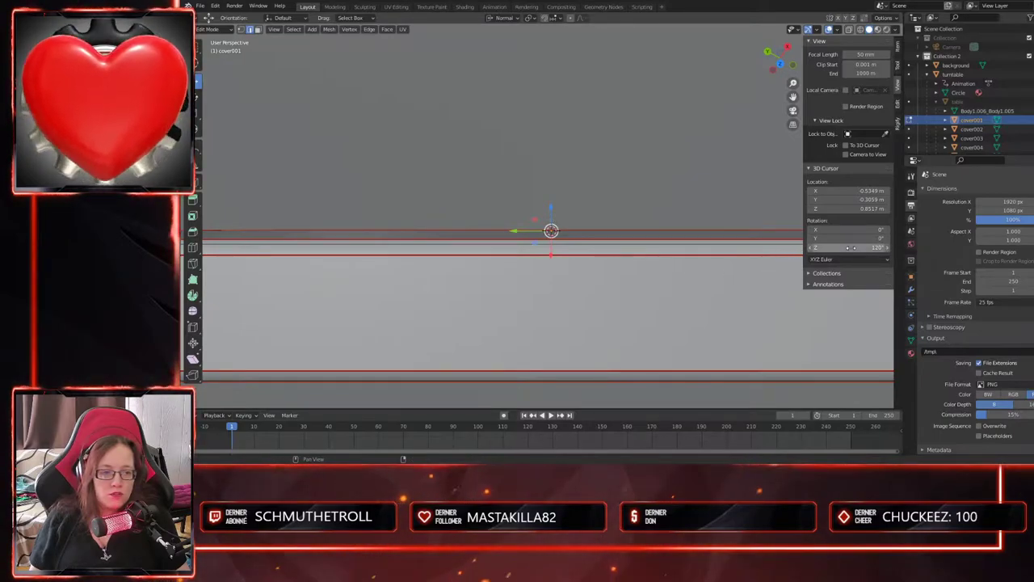
scroll(580, 236, down, 3)
scroll(556, 245, up, 3)
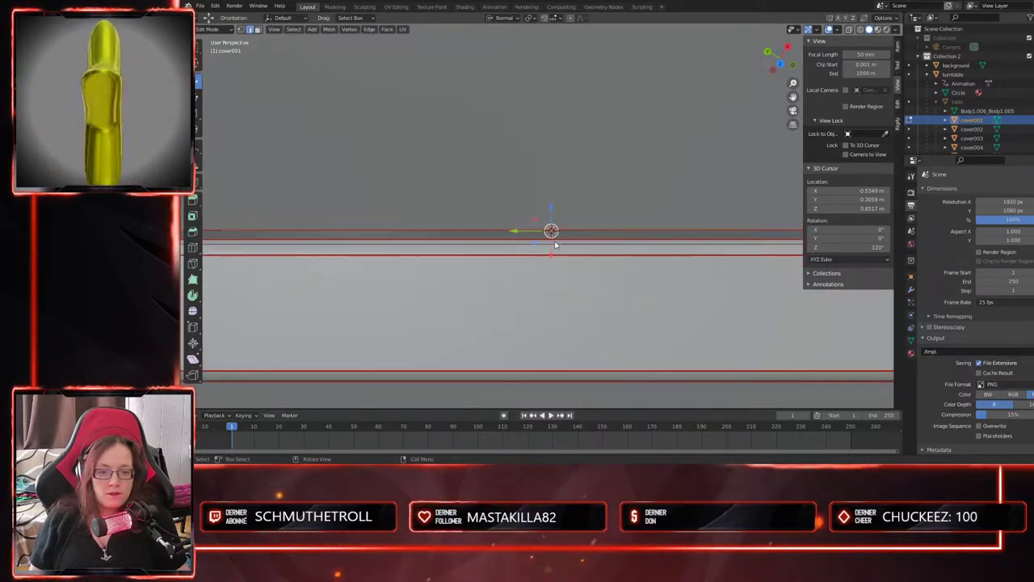
- Switch the transform orientation to Global and, in Object Mode, set cover001's origin to the rotated 3D cursor
click(499, 18)
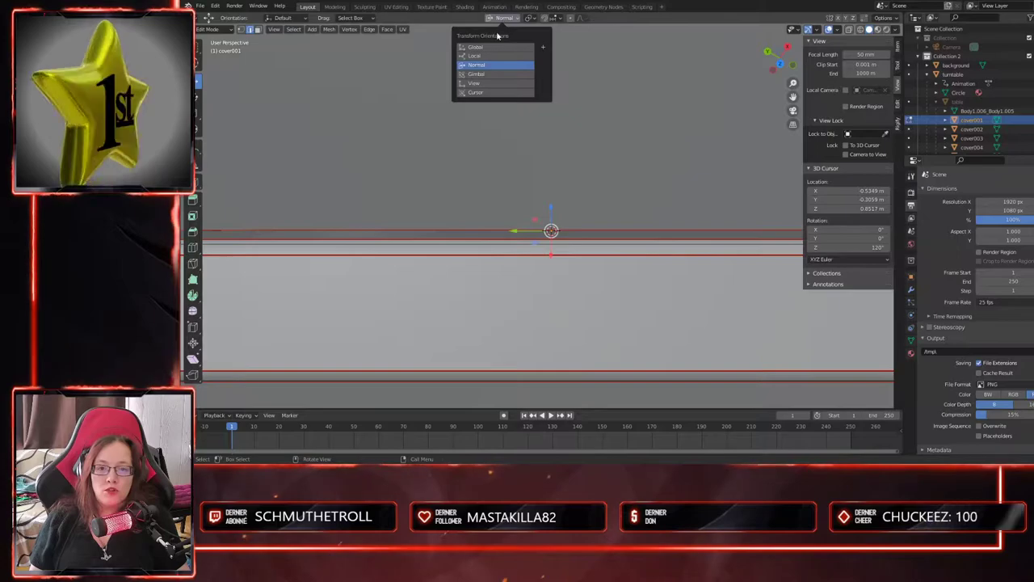
click(494, 47)
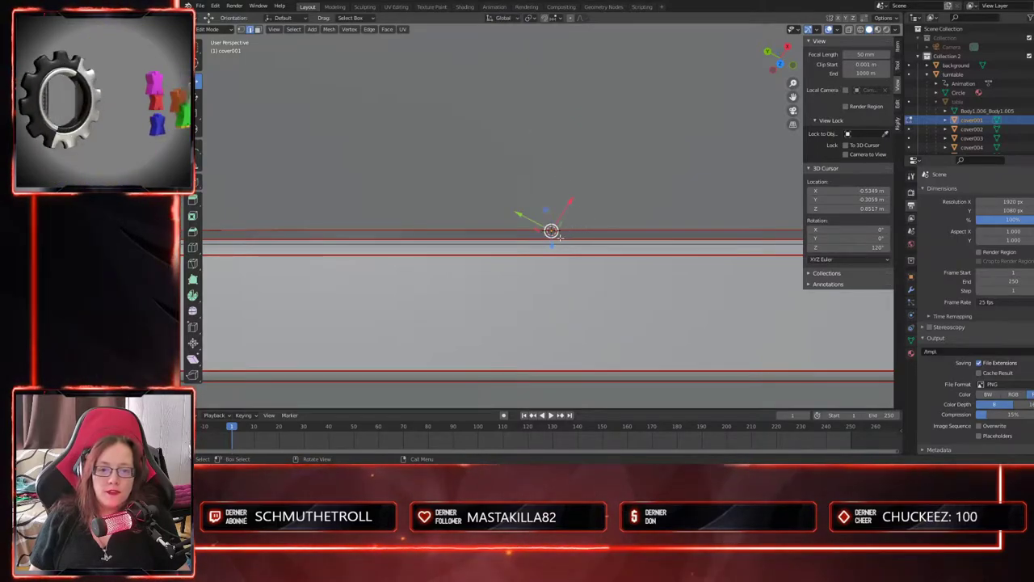
key(Tab)
click(301, 29)
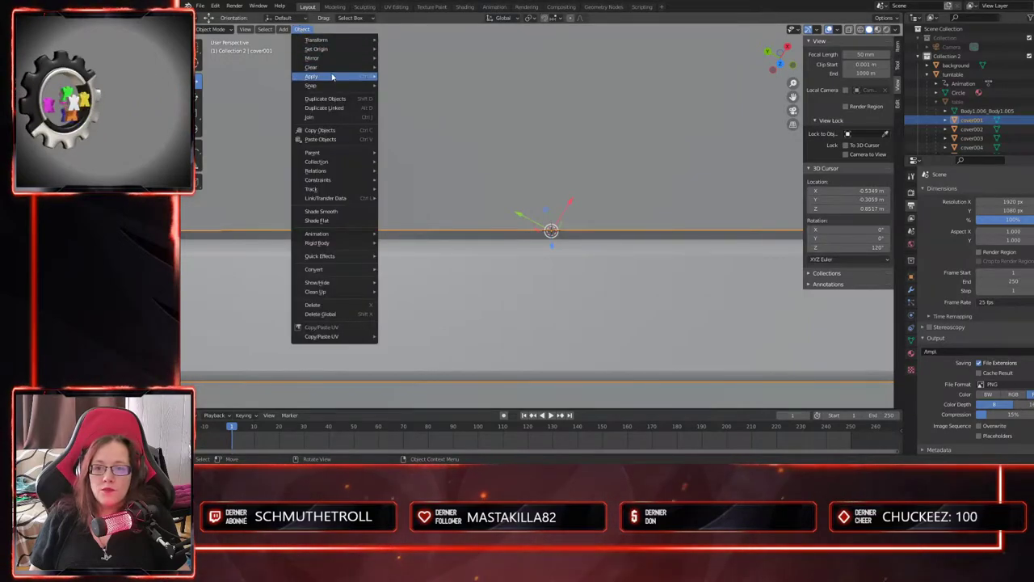
mouse_move(334, 50)
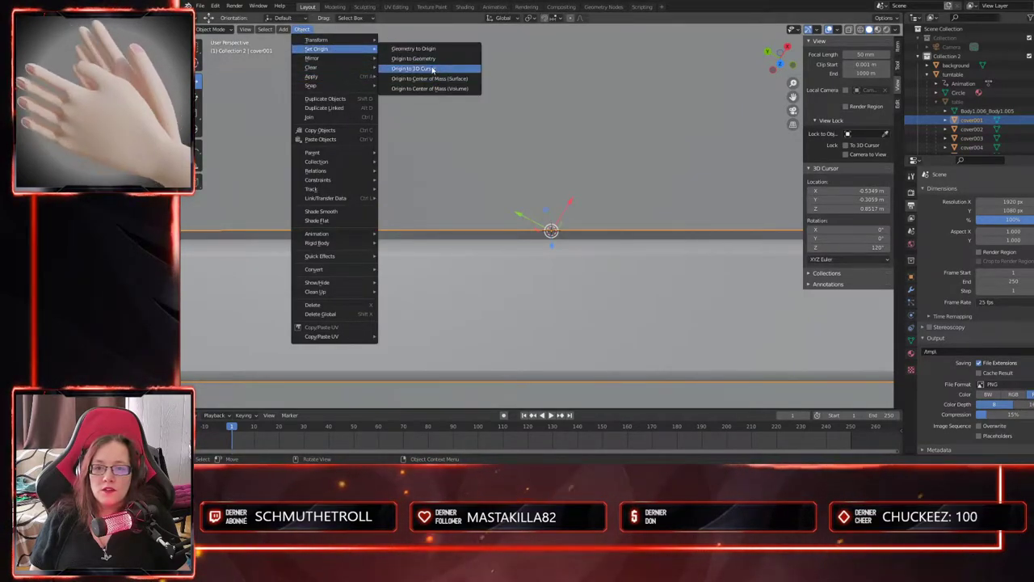
click(432, 69)
middle_drag(582, 263, 602, 190)
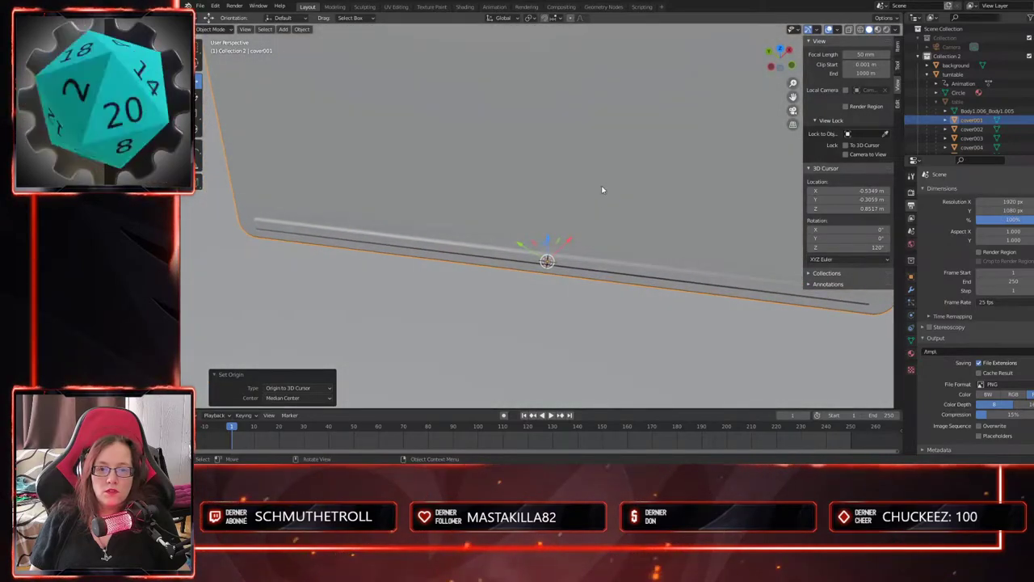
- Set the transform orientation to Normal and check the gizmo's alignment on cover001
click(504, 18)
click(488, 65)
middle_drag(552, 149, 532, 258)
- Select the cover002 panel and examine its gizmo and origin against the ring of covers in top view
click(508, 219)
middle_drag(508, 220, 541, 302)
key(KP_7)
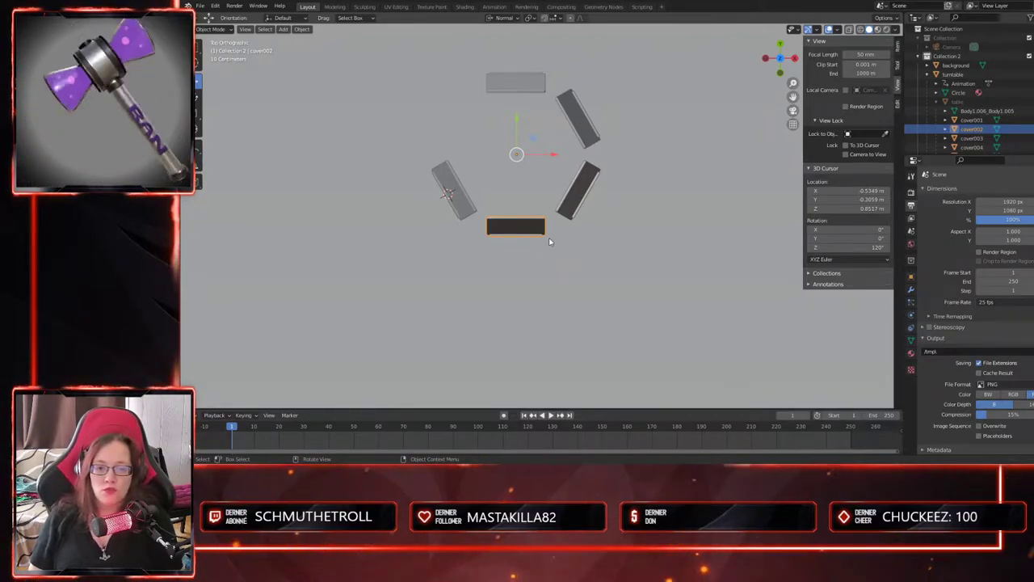
scroll(534, 269, up, 4)
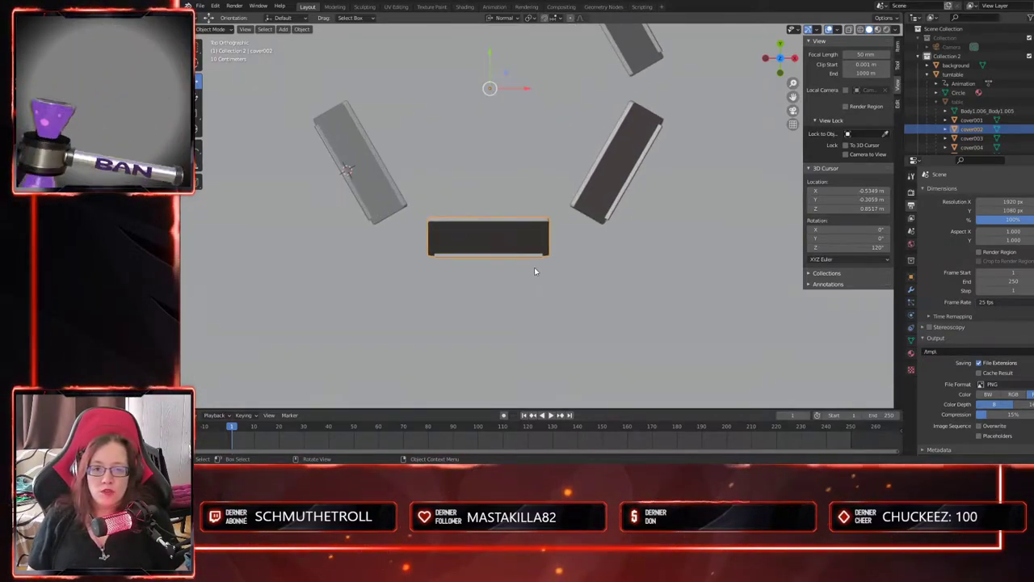
shift+middle_drag(530, 260, 491, 317)
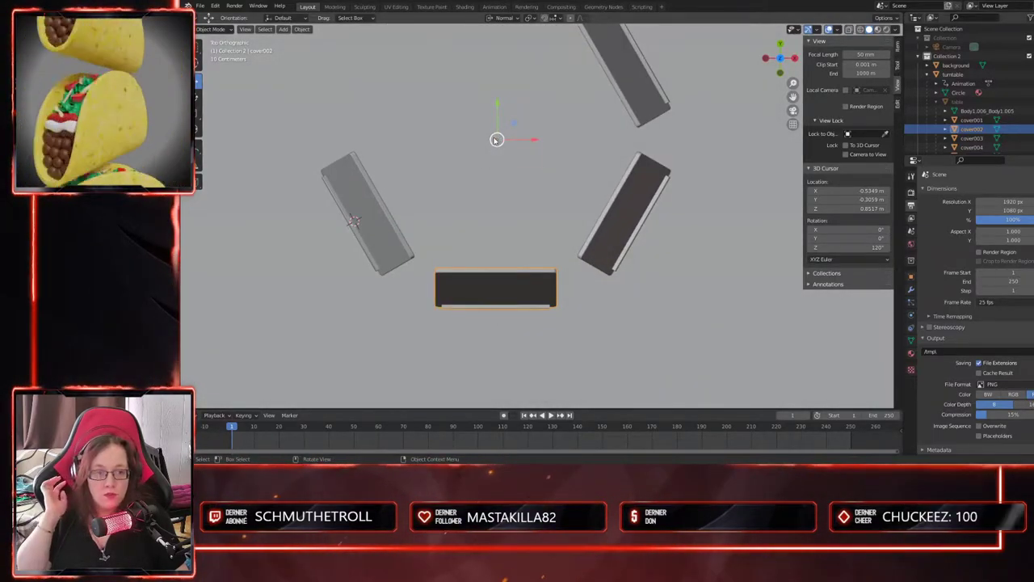
- Select the cover001 panel and examine its origin and gizmo against its hinge edge from several angles
shift+middle_drag(539, 299, 497, 262)
click(394, 259)
shift+middle_drag(493, 300, 634, 233)
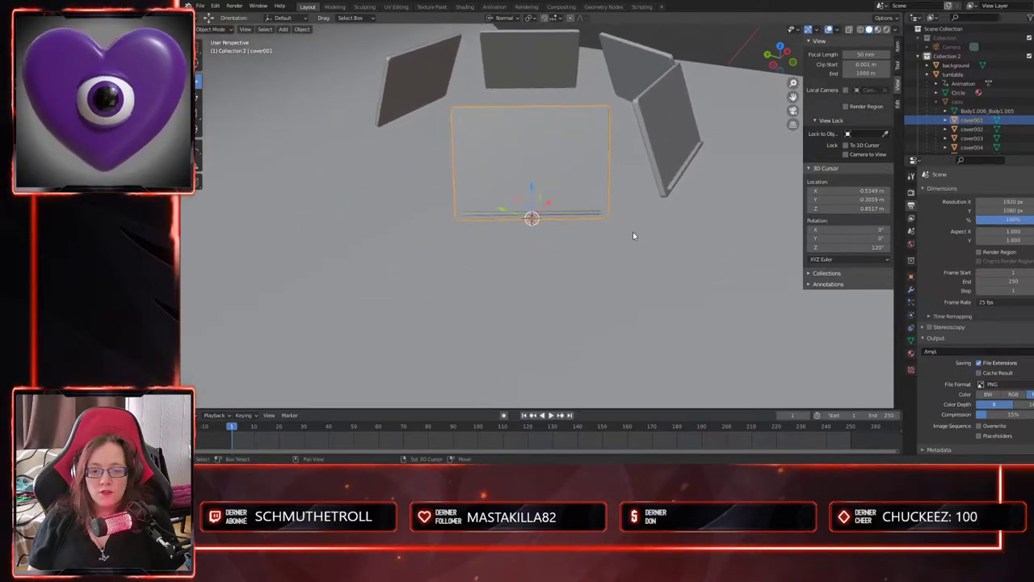
scroll(580, 233, up, 3)
scroll(576, 246, up, 3)
scroll(577, 245, down, 7)
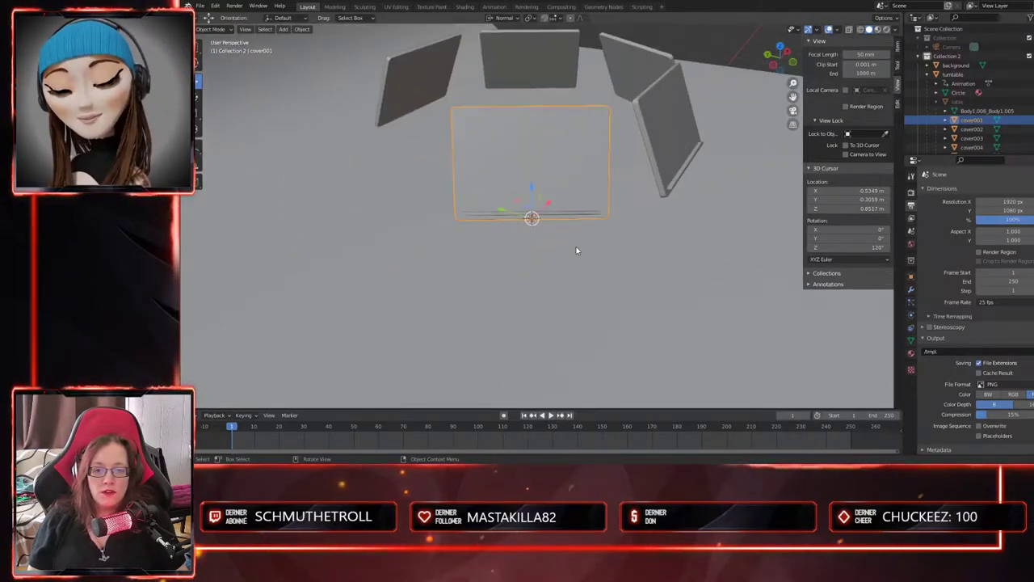
middle_drag(577, 247, 578, 260)
middle_drag(480, 222, 575, 299)
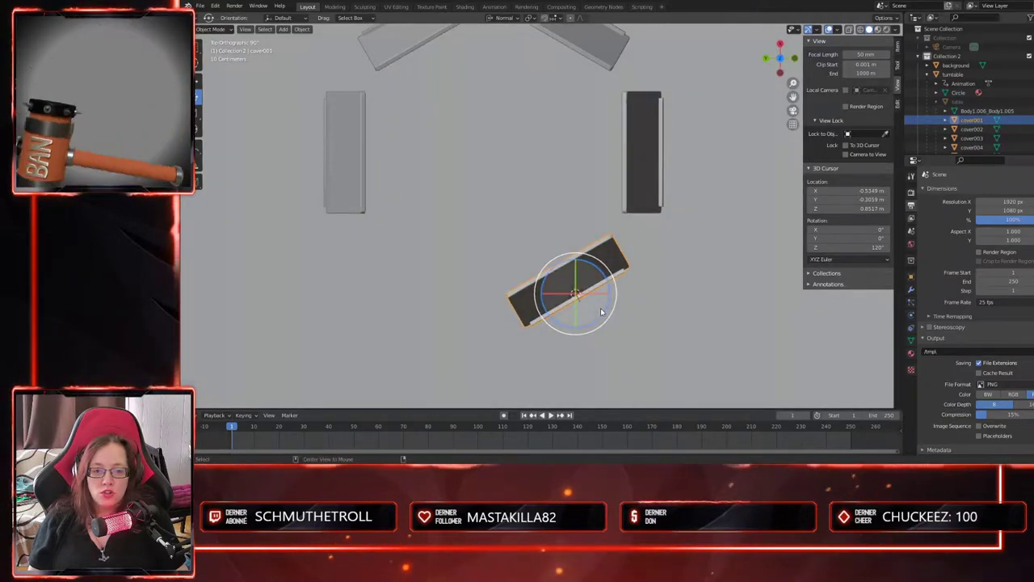
- Try a free trackball rotation of cover001 about its hinge origin in top view, and undo it
key(r)
key(r)
drag(580, 291, 594, 292)
key(ctrl+z)
key(ctrl+z)
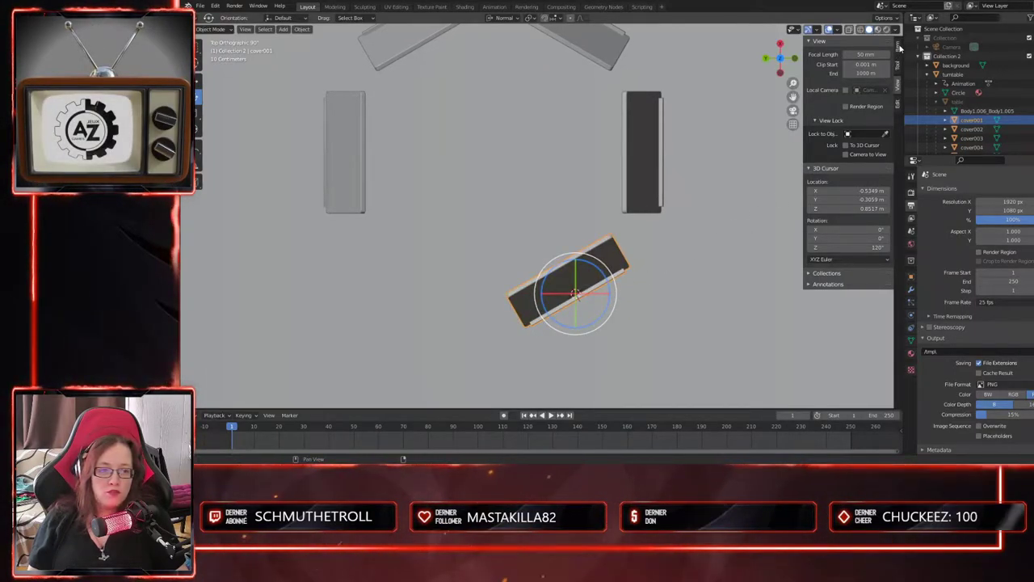
- Try setting cover001's X and Y rotation to 90°, check the panel's orientation, and undo the change
click(897, 50)
click(831, 103)
text(90)
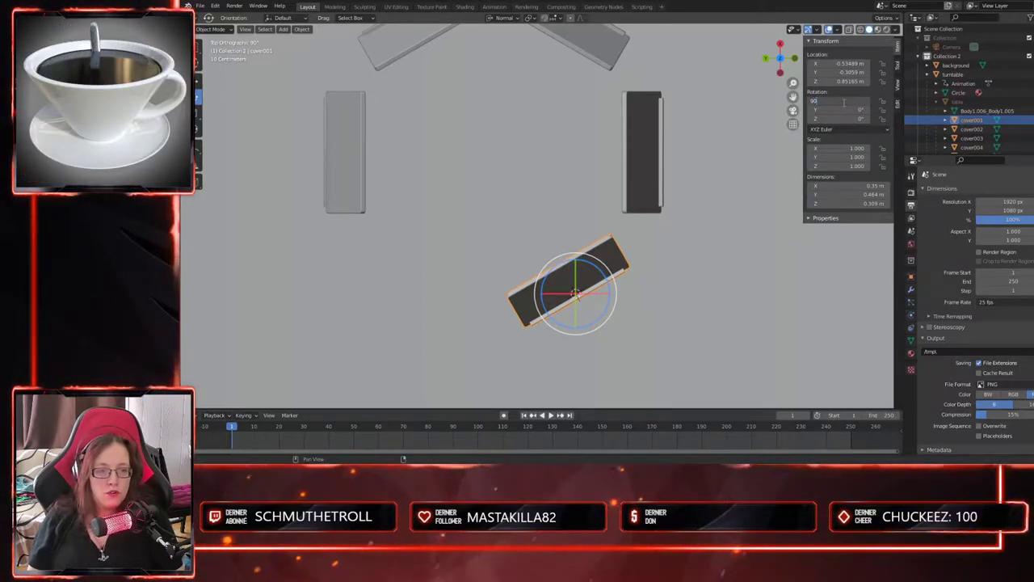
key(Tab)
key(Return)
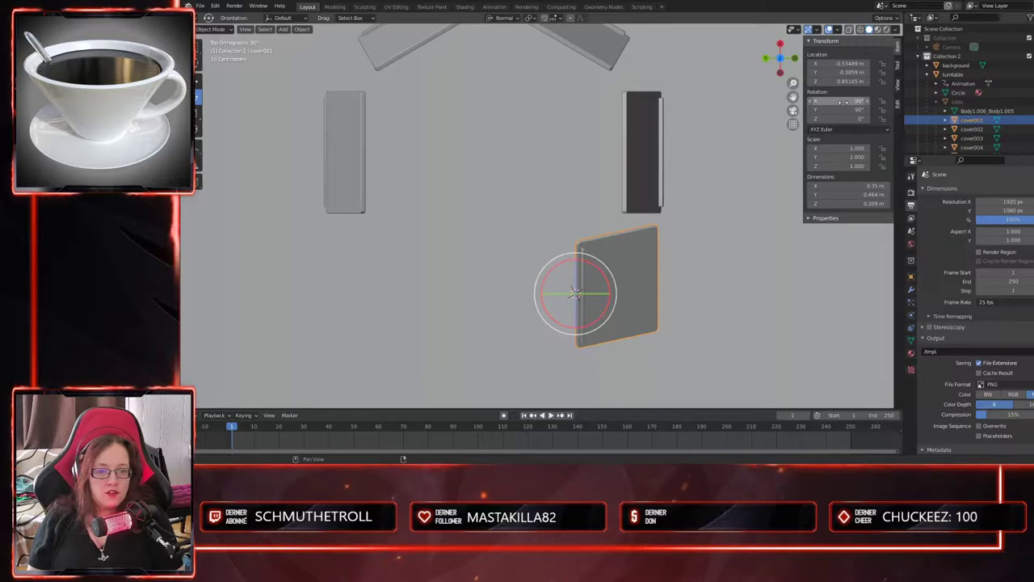
middle_drag(739, 244, 692, 251)
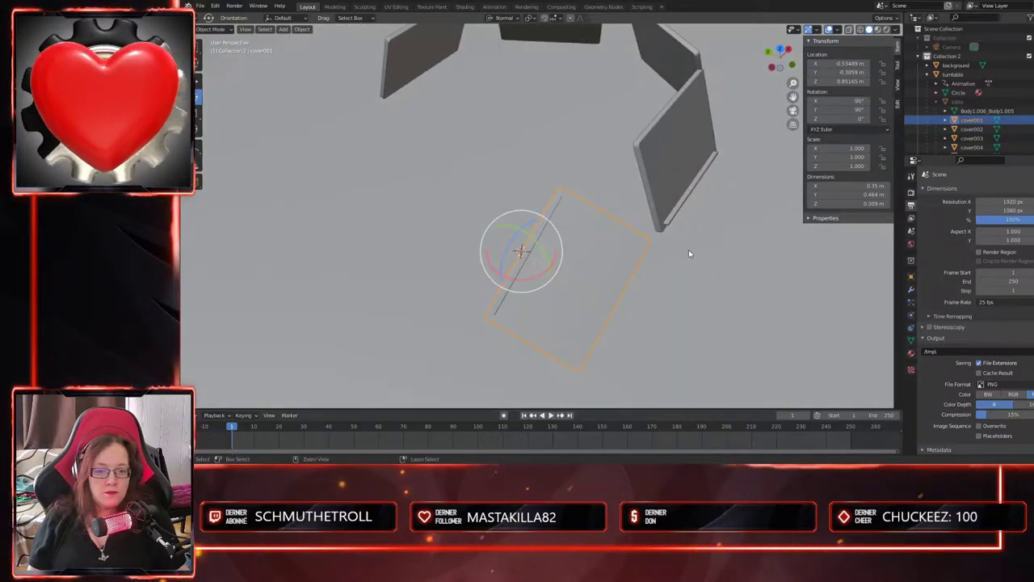
key(ctrl+z)
key(ctrl+z)
- Try swinging cover001 open with another free trackball rotation in perspective view
key(r)
key(r)
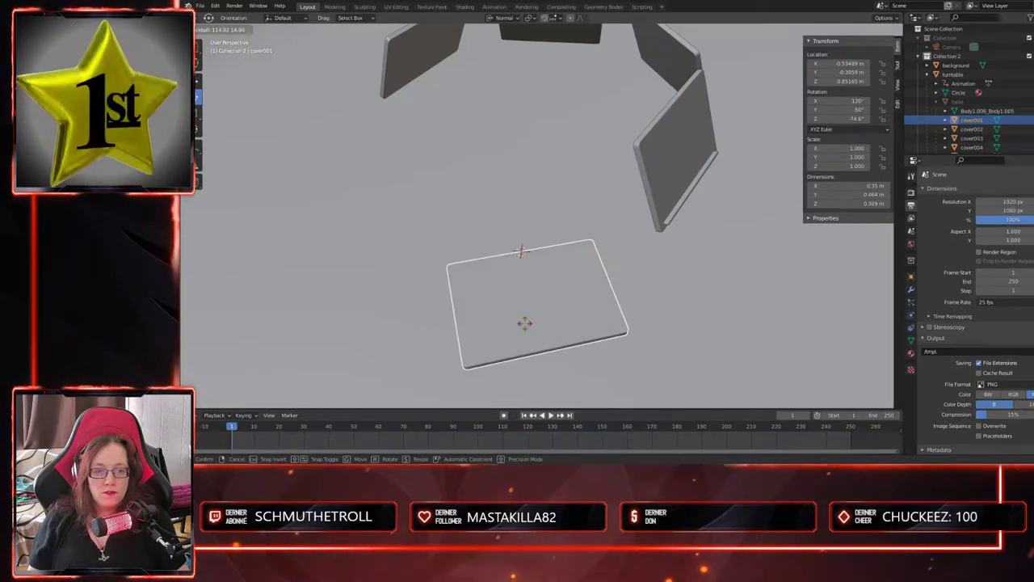
click(540, 322)
middle_drag(539, 323, 622, 264)
- Select the cover002 panel and enter Edit Mode on it, close up on its bottom hinge edge
key(Tab)
key(Tab)
click(593, 257)
key(KP_7)
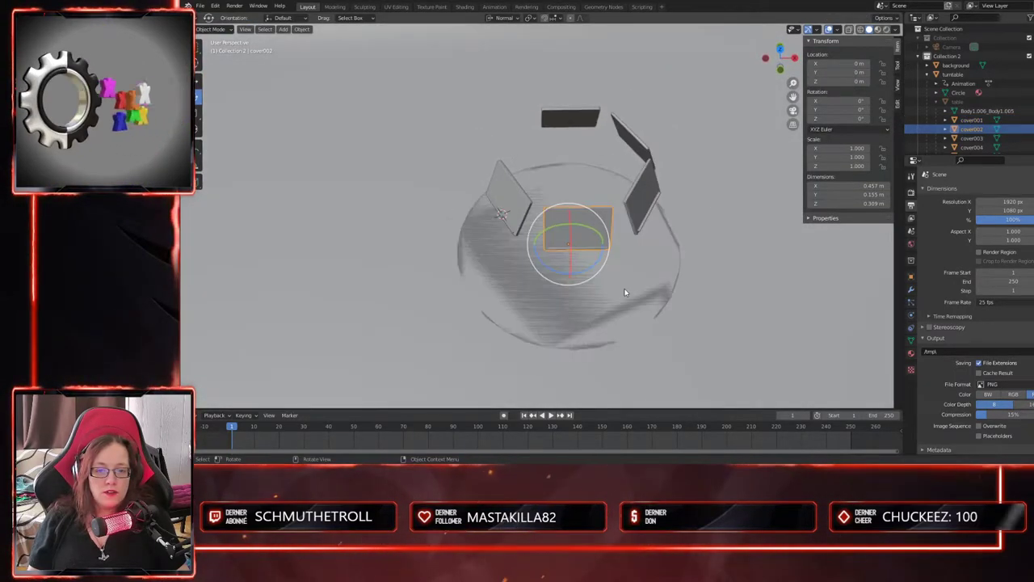
shift+middle_drag(631, 324, 718, 174)
scroll(520, 220, up, 4)
scroll(552, 205, up, 6)
key(Tab)
shift+middle_drag(605, 175, 559, 199)
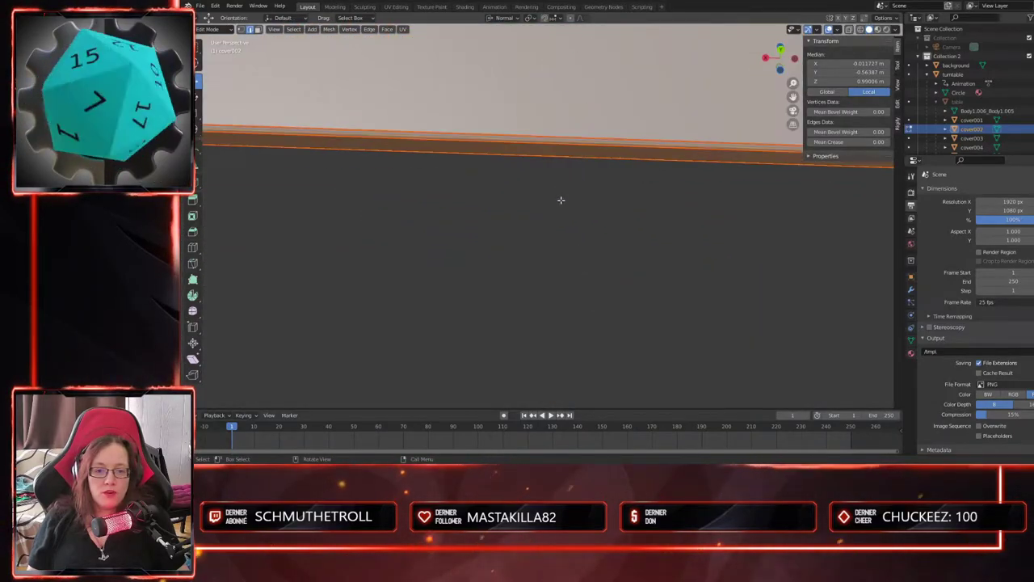
- Set the transform orientation to Global and select the long outer edge along cover002's bottom
click(502, 18)
click(496, 48)
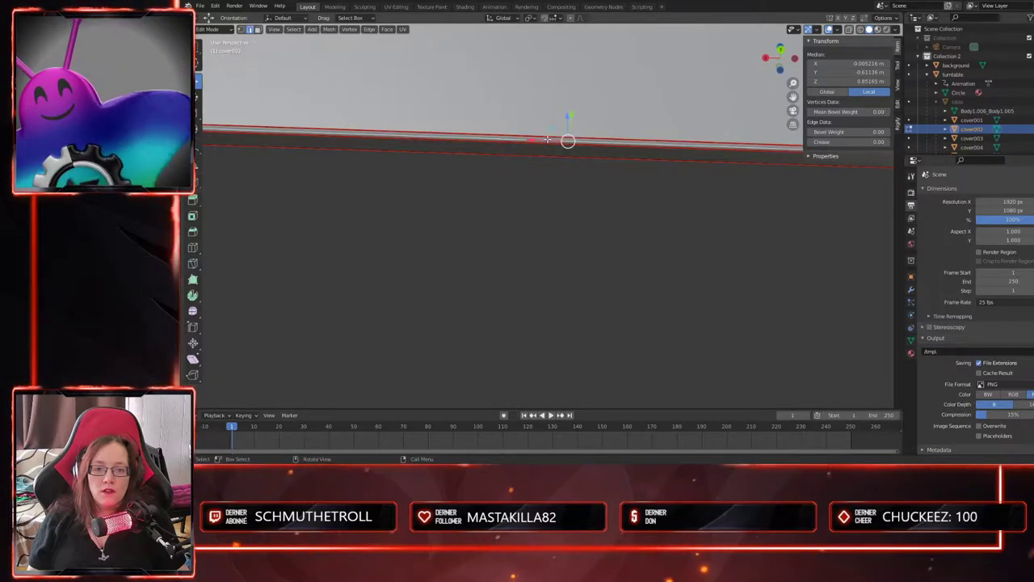
middle_drag(602, 174, 353, 30)
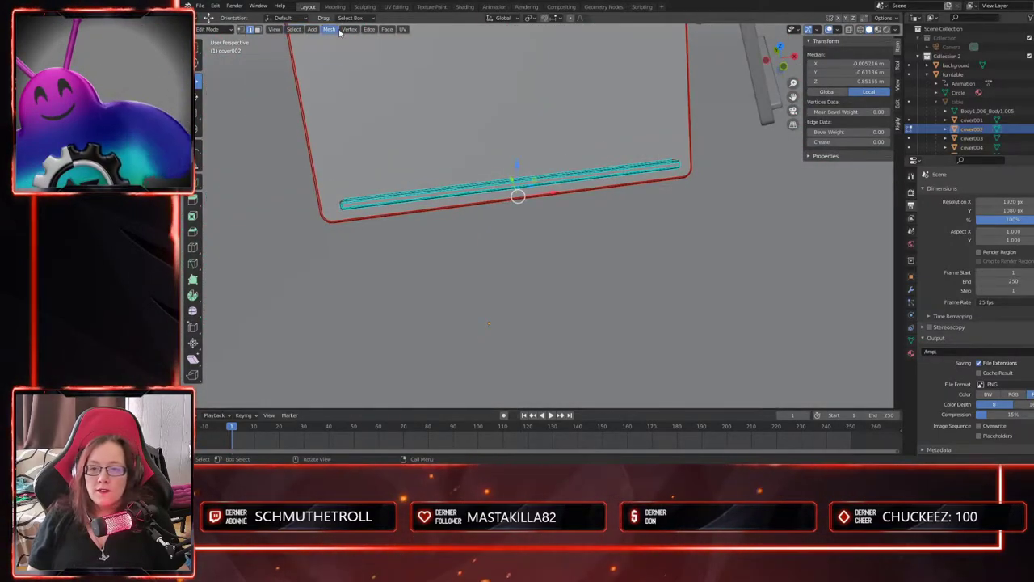
- Snap the 3D cursor to cover002's selected bottom edge and check its placement
click(340, 30)
mouse_move(356, 58)
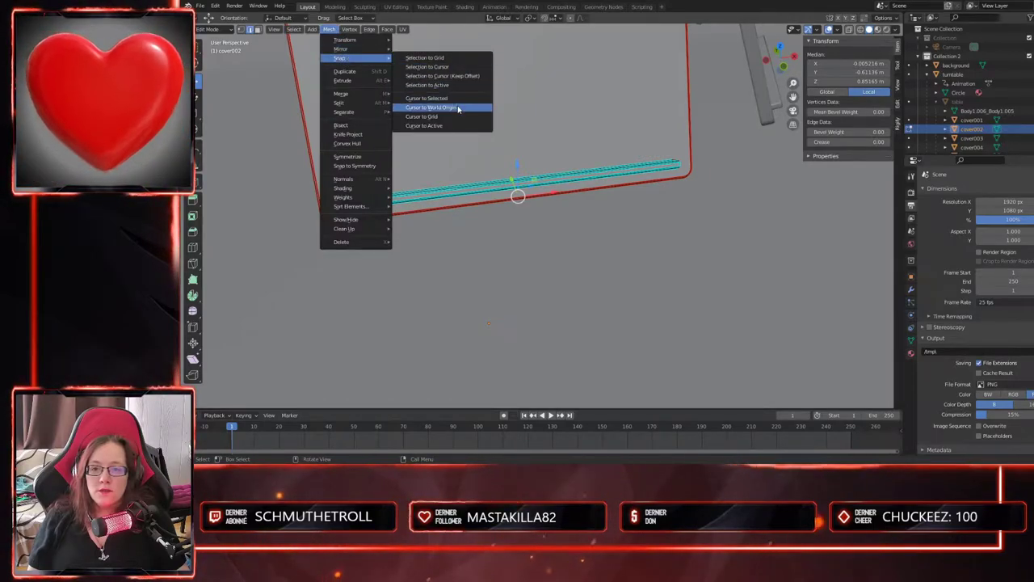
click(454, 99)
middle_drag(453, 102, 622, 213)
middle_drag(453, 142, 517, 201)
- Set the 3D cursor's Z rotation to 0°
click(897, 106)
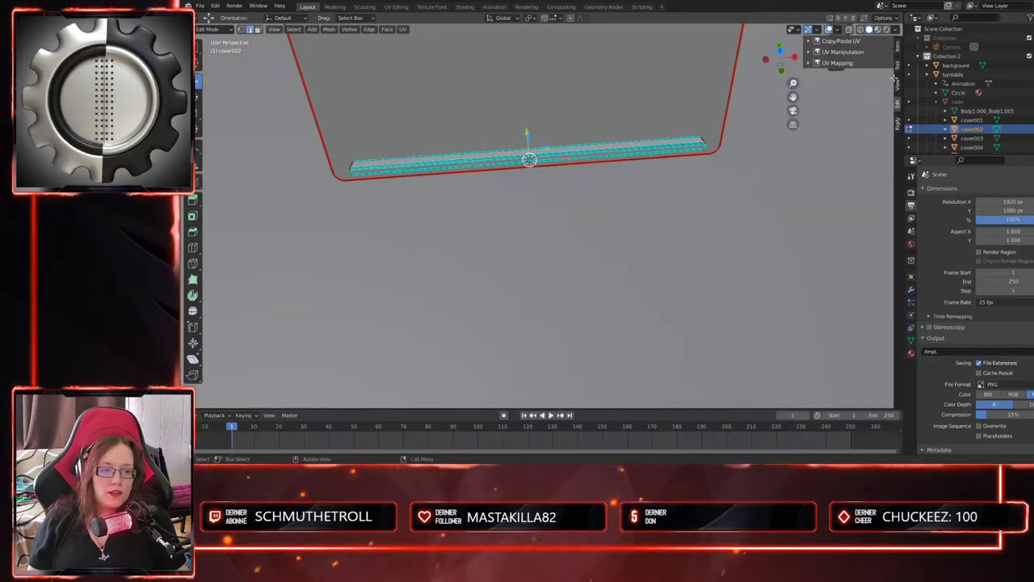
click(898, 84)
click(855, 247)
text(120d)
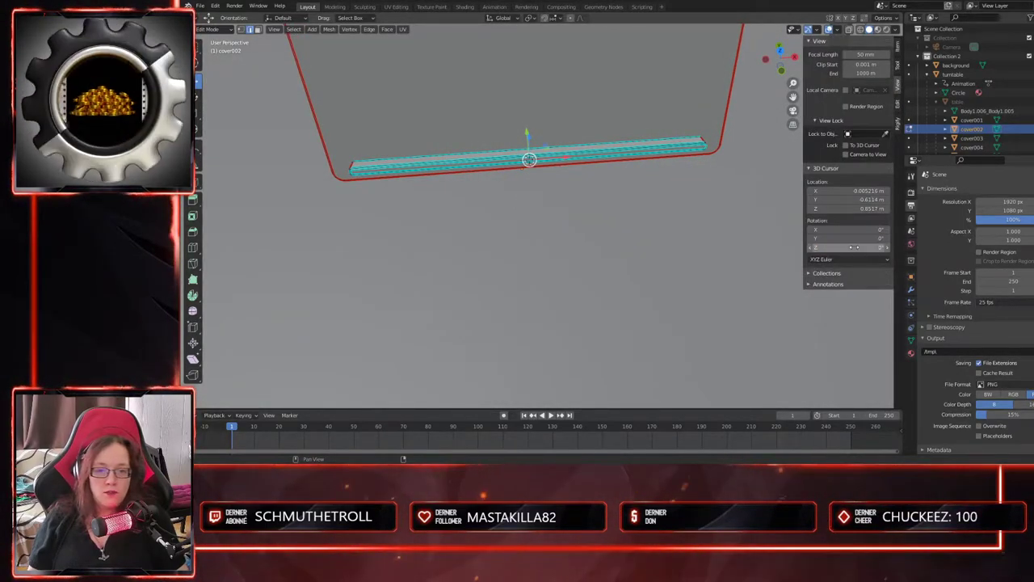
middle_drag(582, 199, 519, 132)
- Return to Object Mode and set cover002's origin to the 3D cursor on its hinge edge
key(Tab)
click(301, 29)
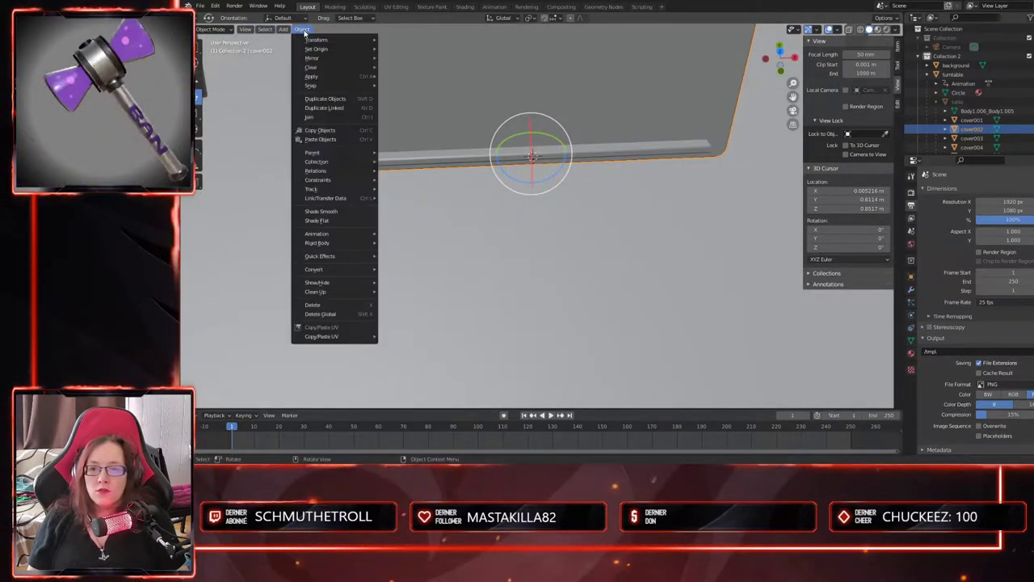
mouse_move(320, 49)
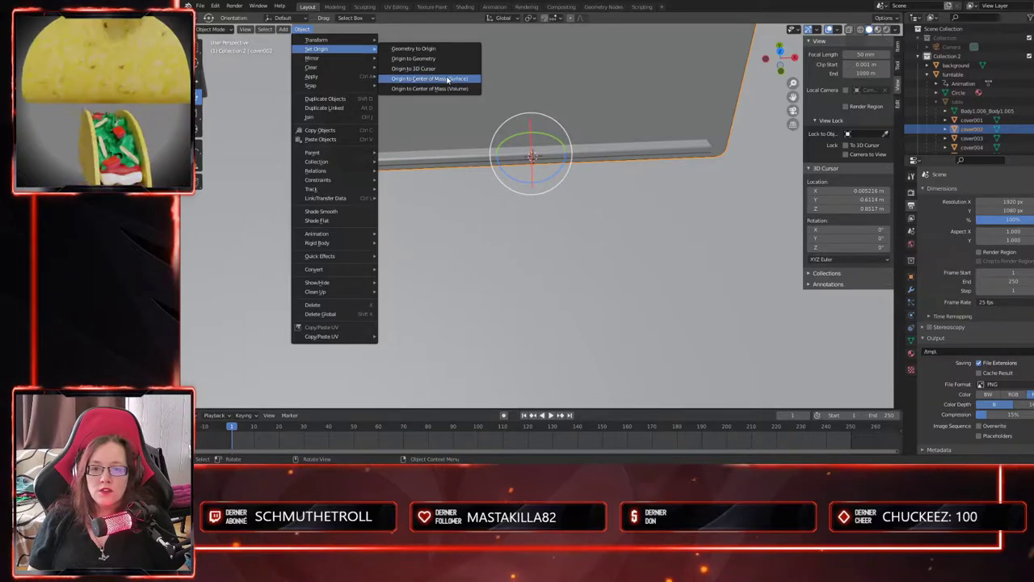
click(440, 68)
middle_drag(513, 240, 573, 221)
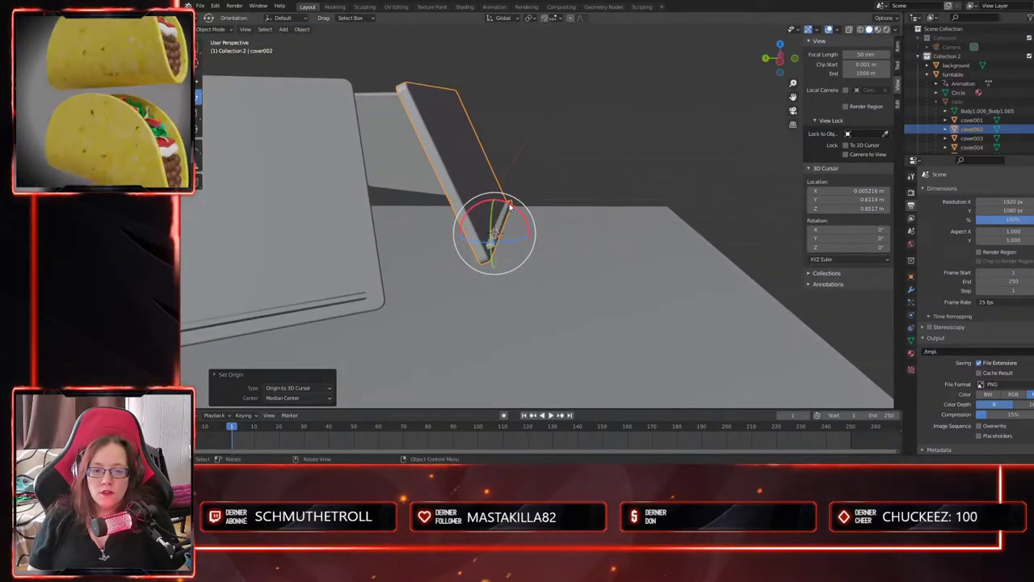
- Rotate cover002 open about its hinge on the X axis by 113°, and set its X rotation to 115°
drag(509, 204, 544, 292)
click(895, 53)
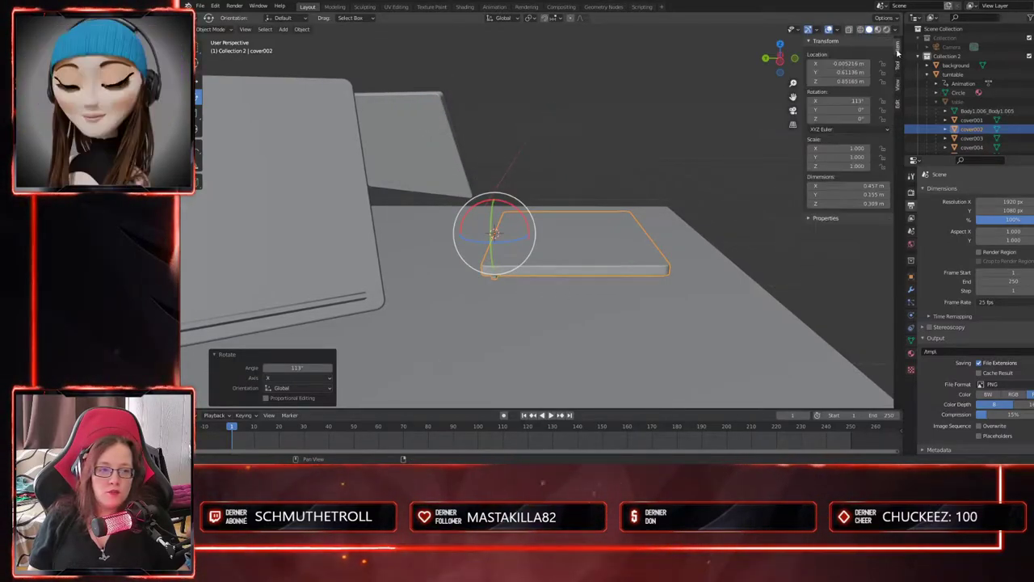
click(845, 100)
text(115)
key(Return)
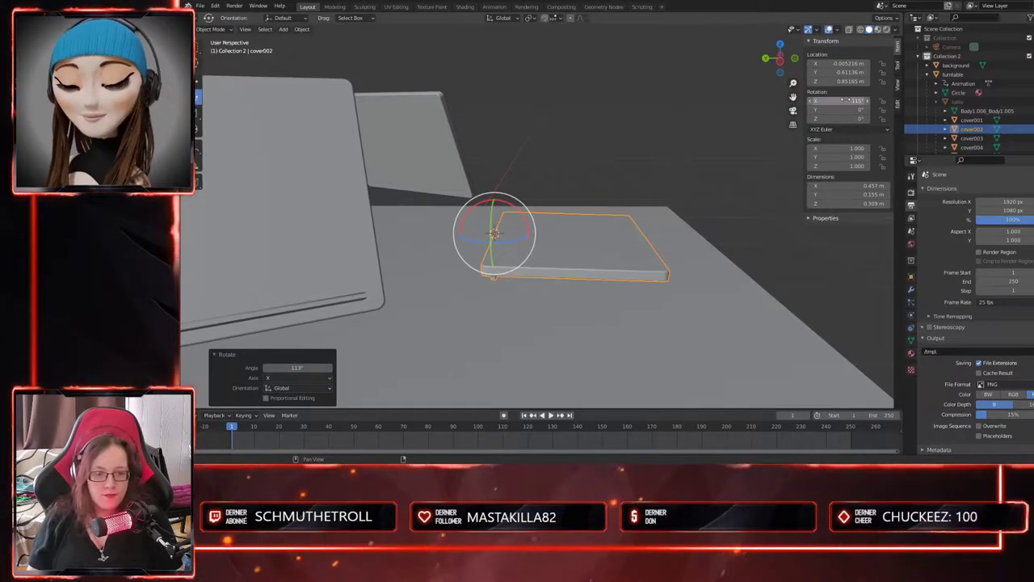
- Try X rotations of 110° and 112° on cover002 to bring the opened panel level
click(846, 100)
text(110)
key(Return)
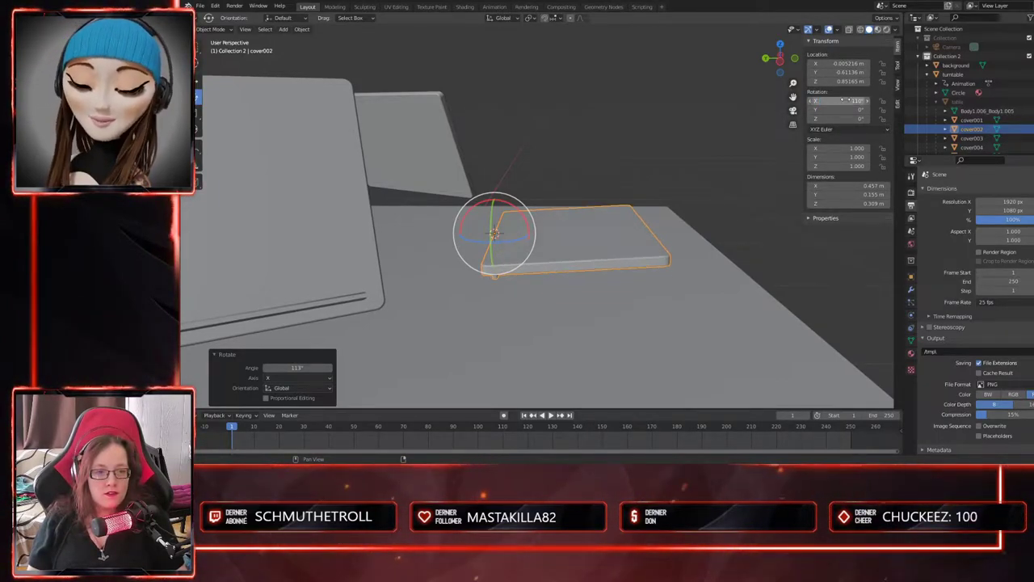
key(Return)
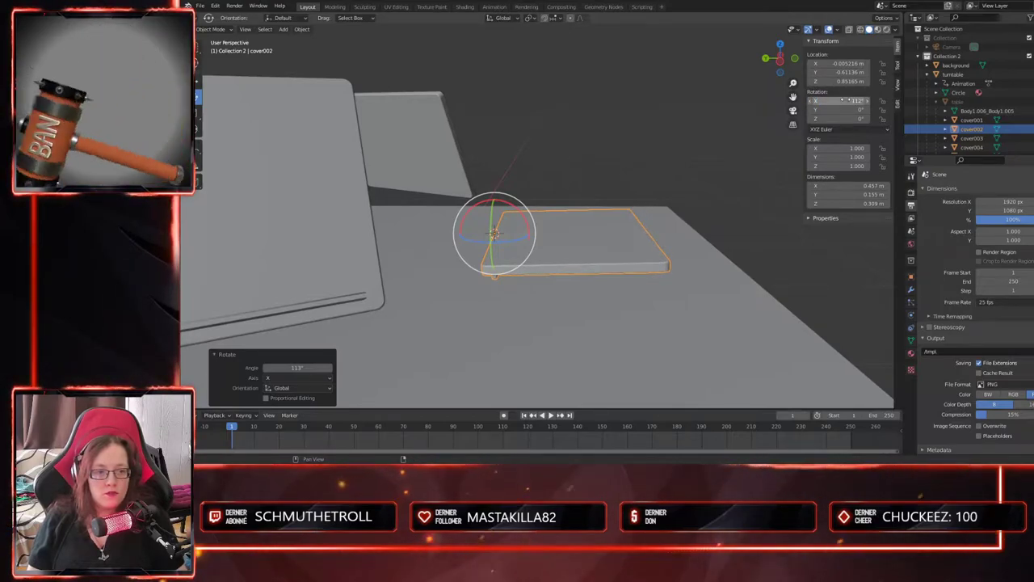
- In left orthographic view, compare cover002 X rotations of 113° and 114°, and set it back to 113°
key(ctrl+KP_3)
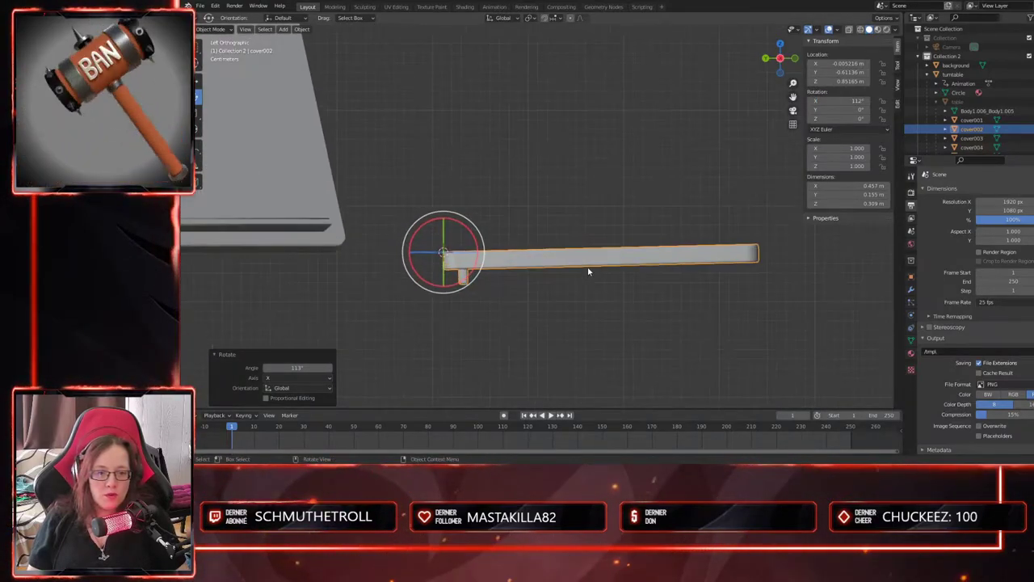
click(844, 104)
text(11)
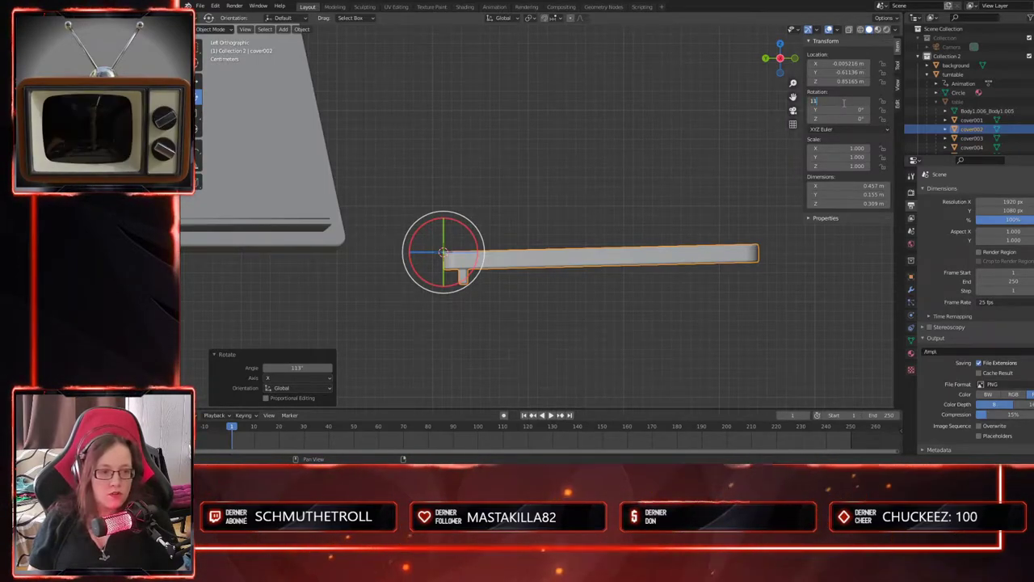
text(3)
key(Return)
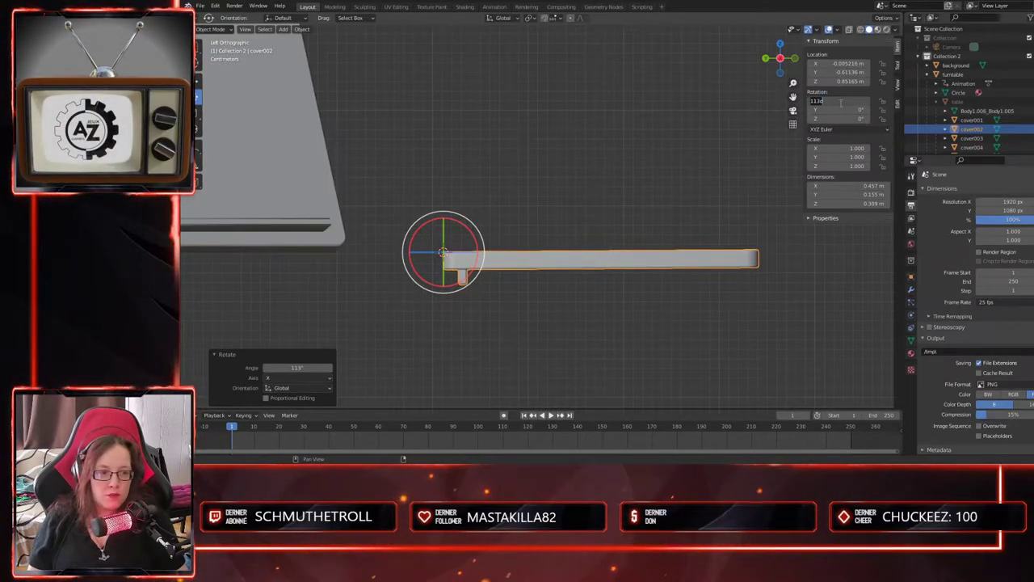
key(Return)
click(840, 103)
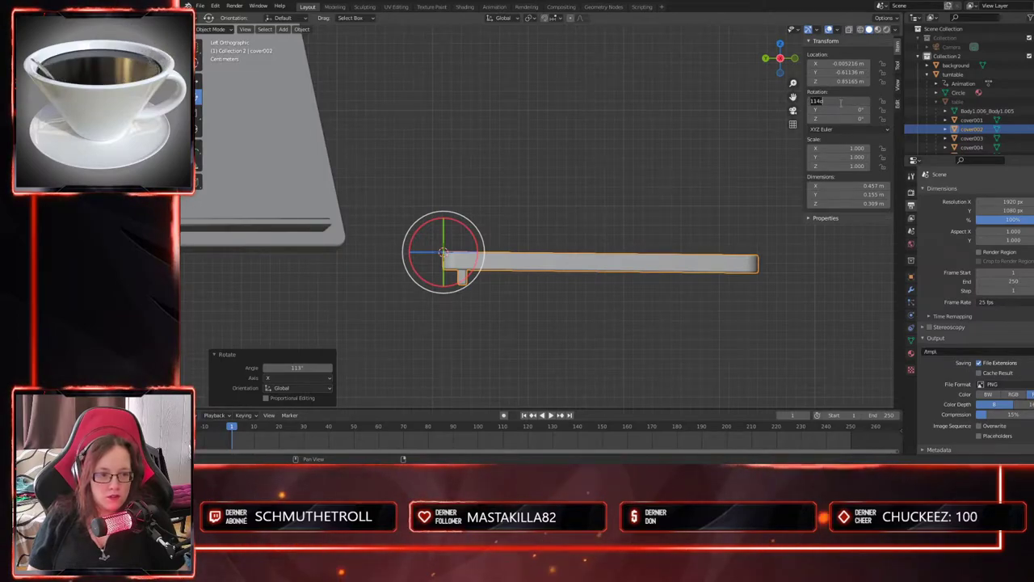
text(113)
key(Return)
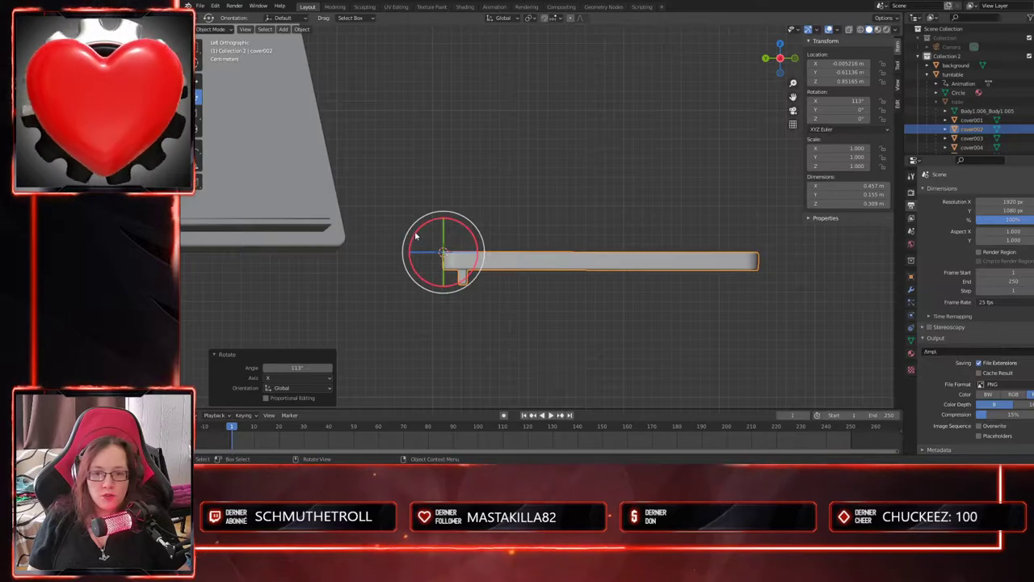
- Nudge cover002 by -0.054° about the X axis and edit the decimals of its X rotation
drag(414, 234, 415, 236)
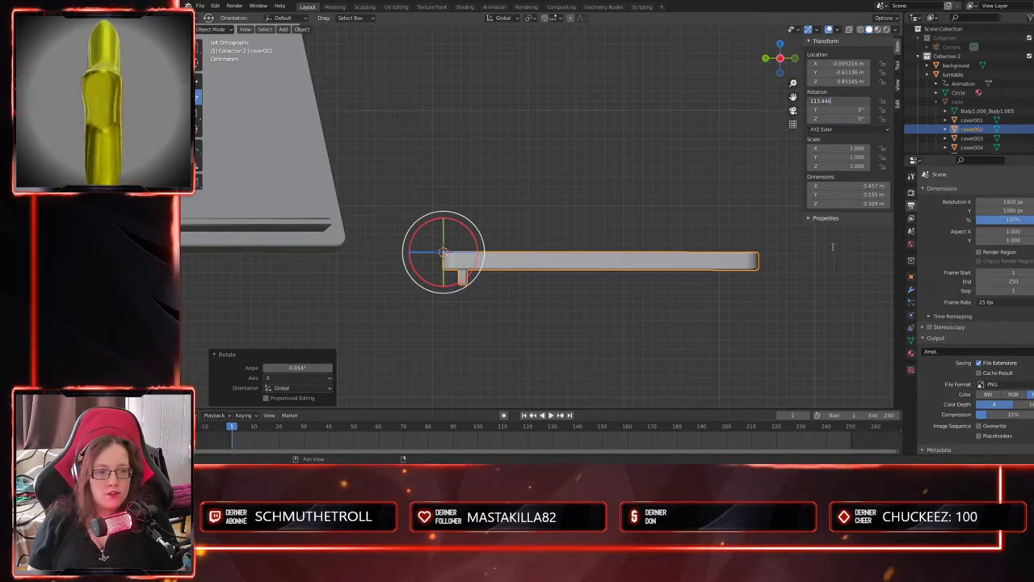
key(BackSpace)
key(BackSpace)
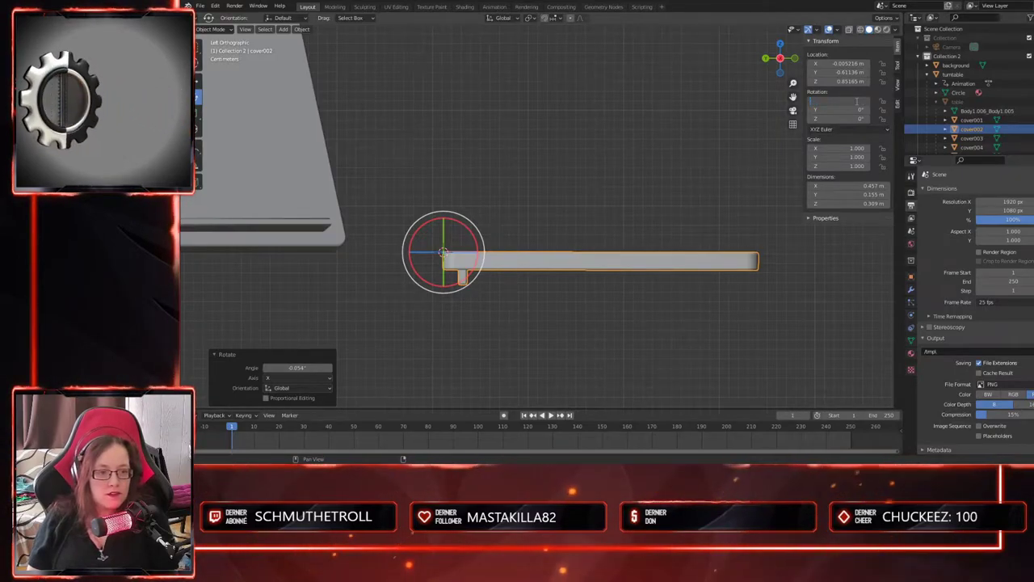
key(Return)
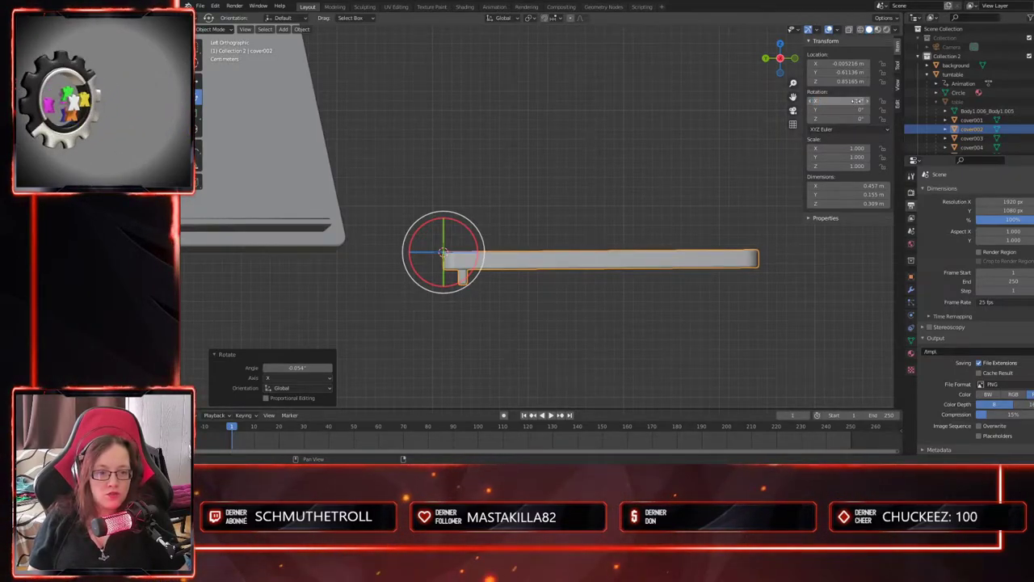
- Try X rotations of 113.01°, 113.1°, 113.3° and 113.4° on cover002 to bring the opened panel level
text(113.01)
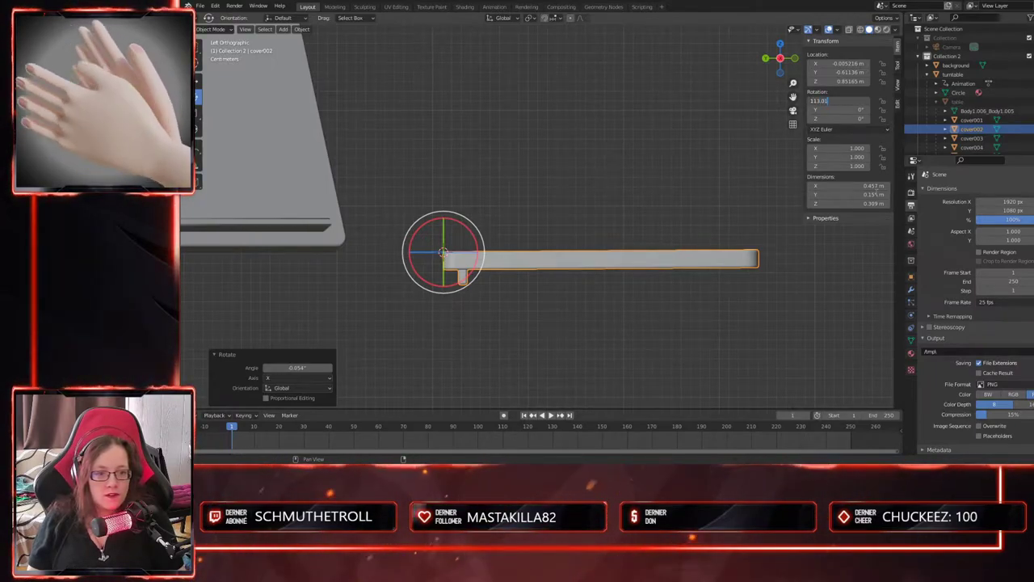
key(Return)
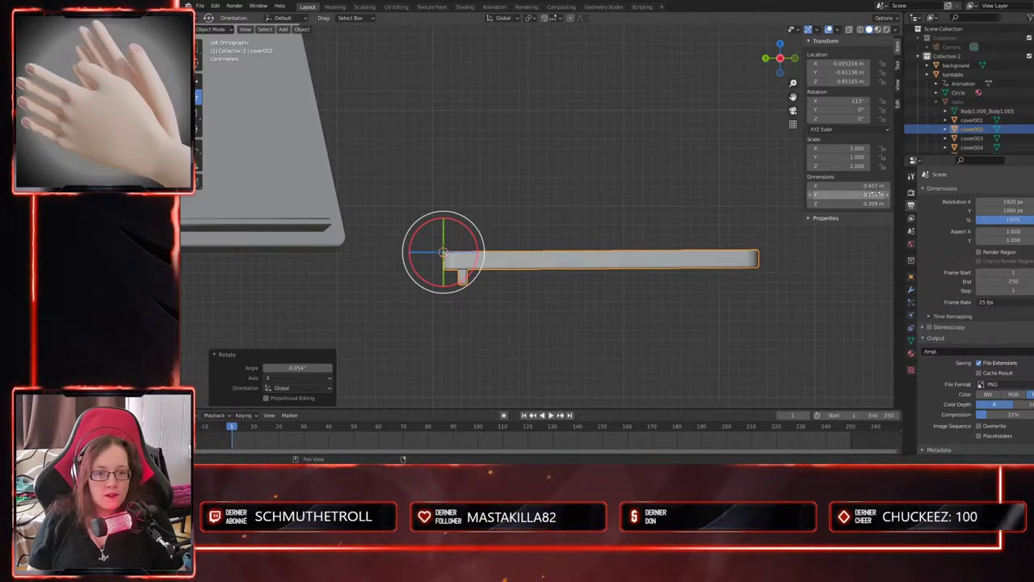
click(847, 101)
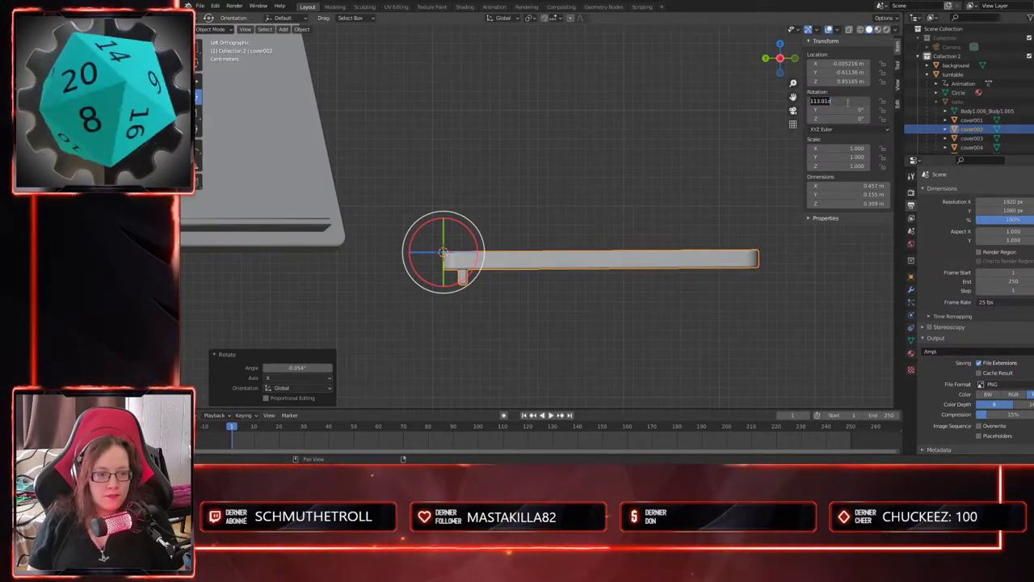
key(Return)
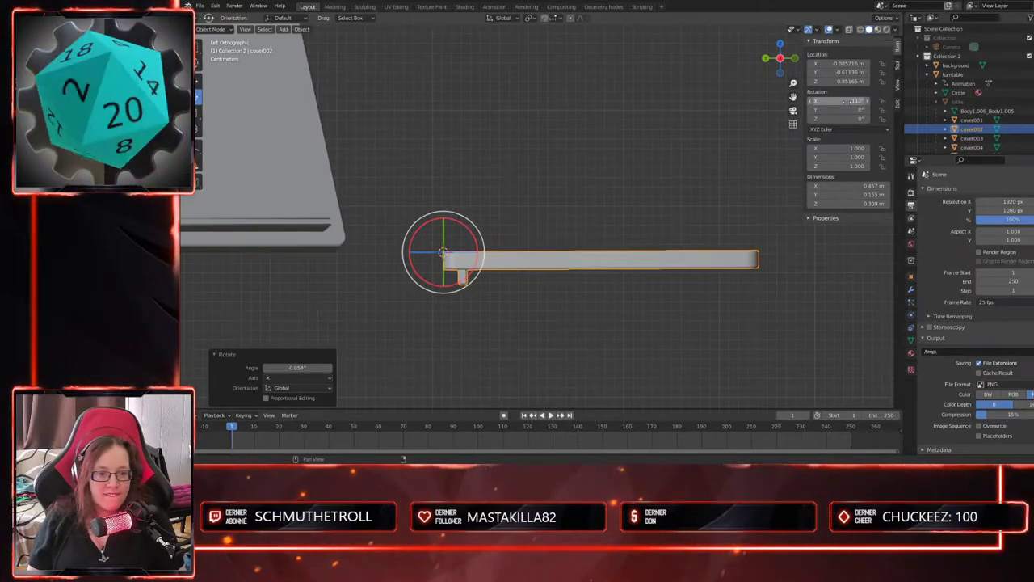
click(847, 101)
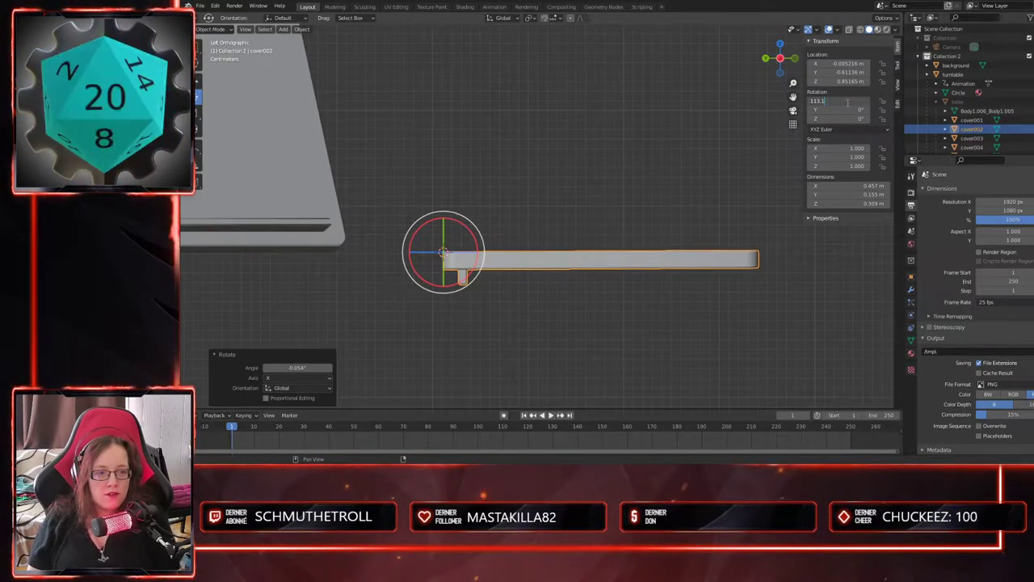
key(Return)
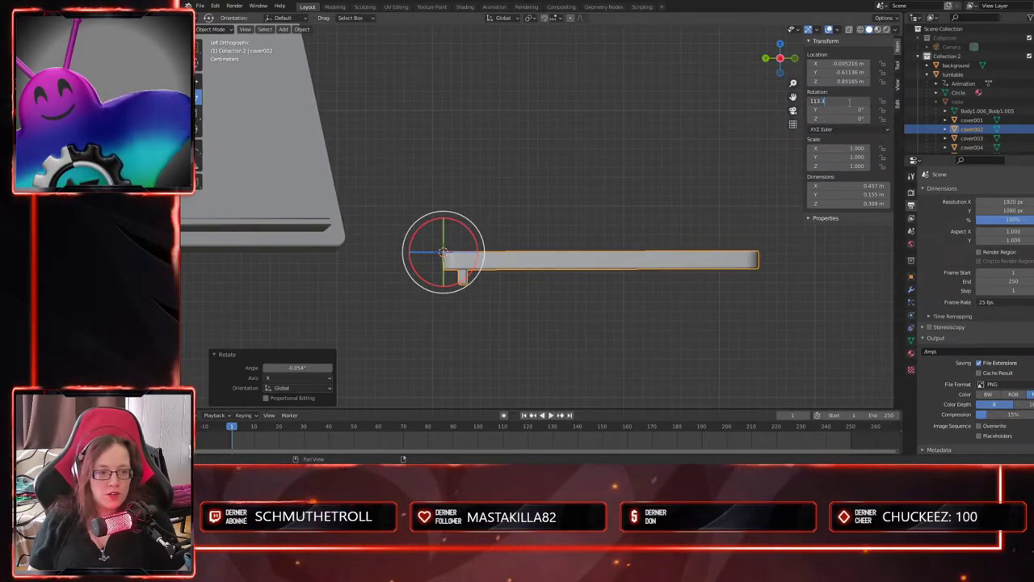
key(Return)
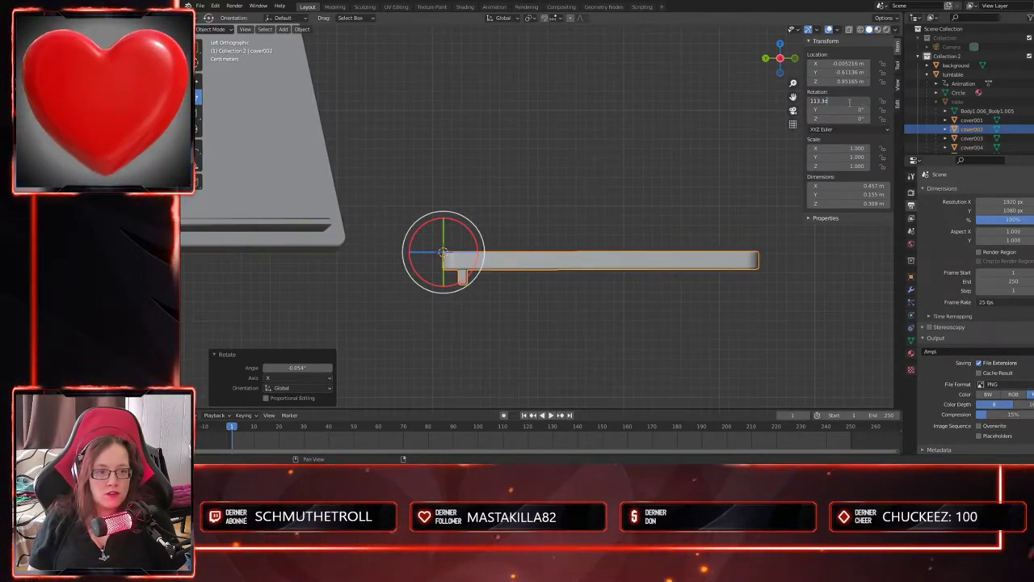
key(Return)
scroll(683, 232, up, 2)
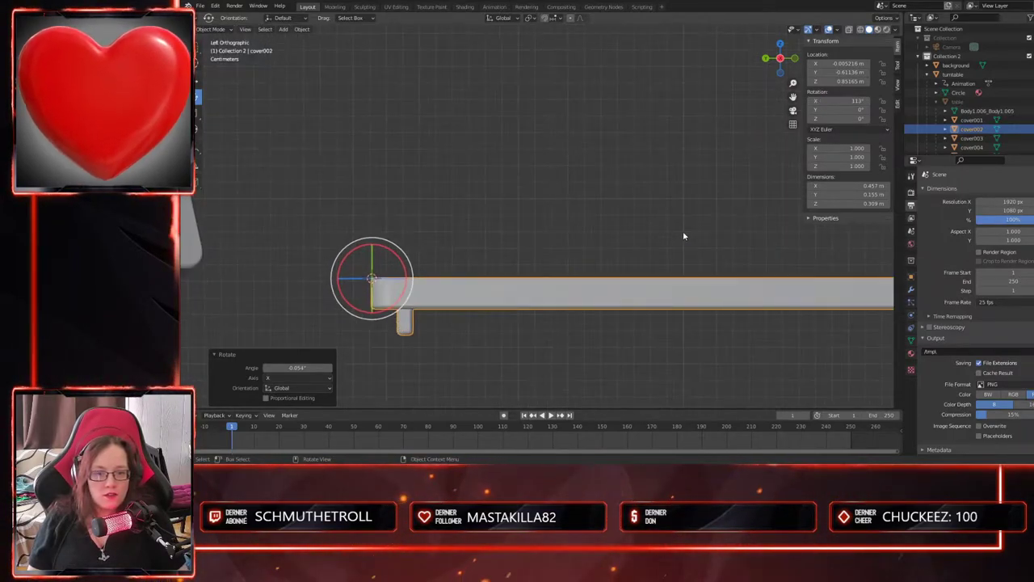
scroll(683, 232, down, 2)
click(863, 100)
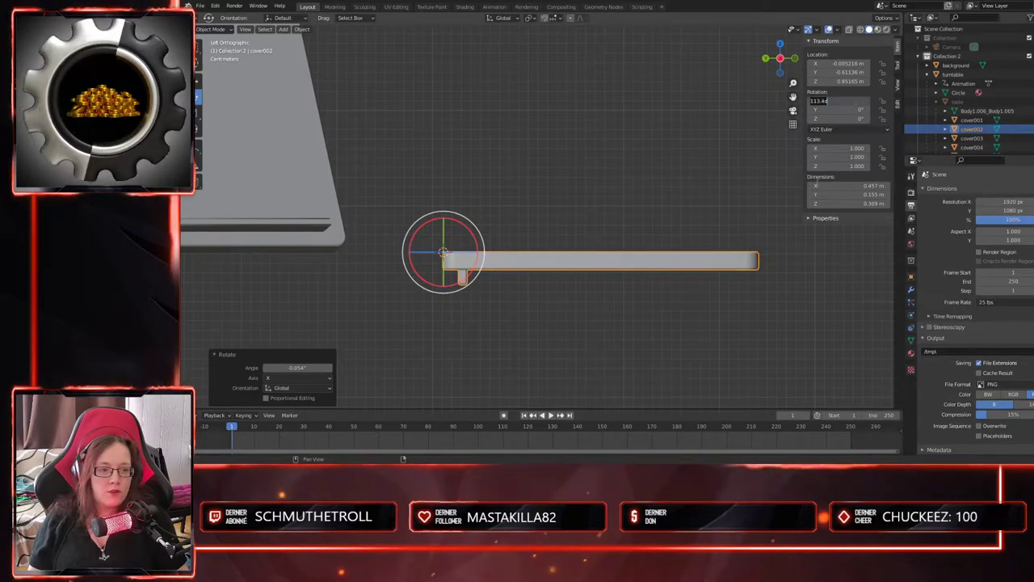
- In top orthographic view, reset cover002's X rotation to 0° to close the panel again
middle_drag(704, 318, 586, 334)
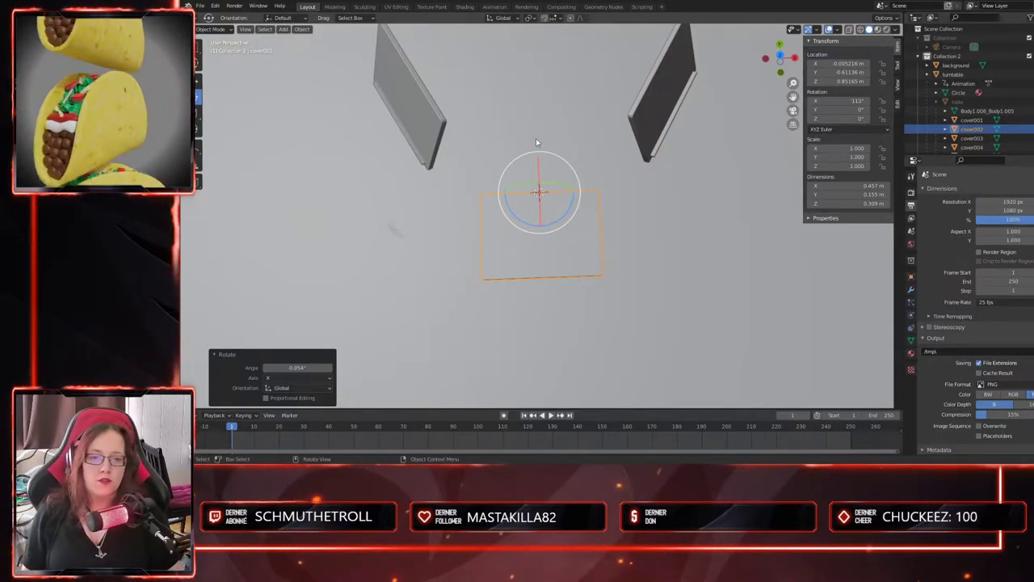
scroll(551, 212, down, 3)
mouse_move(548, 209)
middle_down()
mouse_move(541, 190)
mouse_move(534, 196)
mouse_move(541, 216)
middle_up()
alt+middle_click(553, 162)
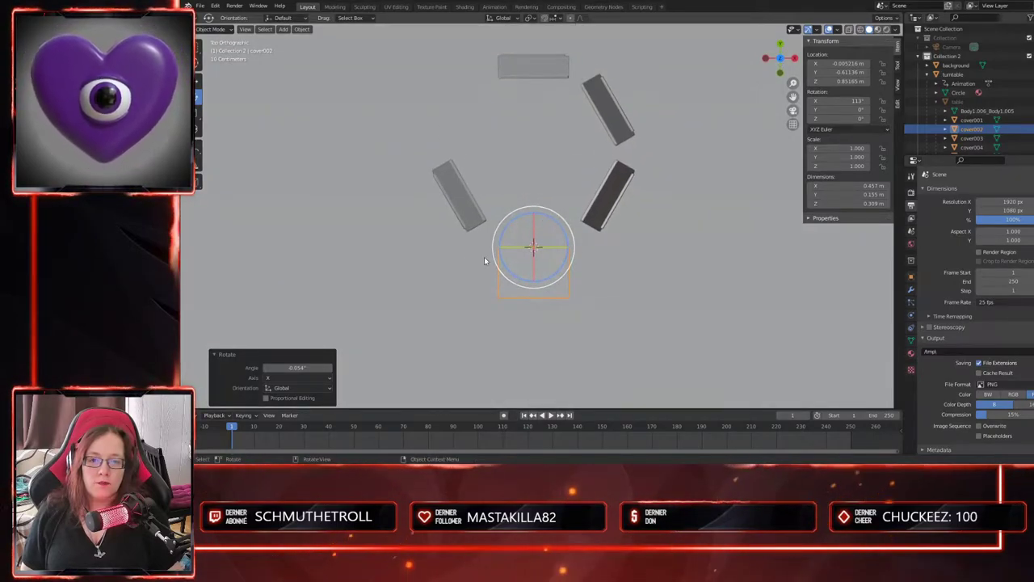
click(468, 219)
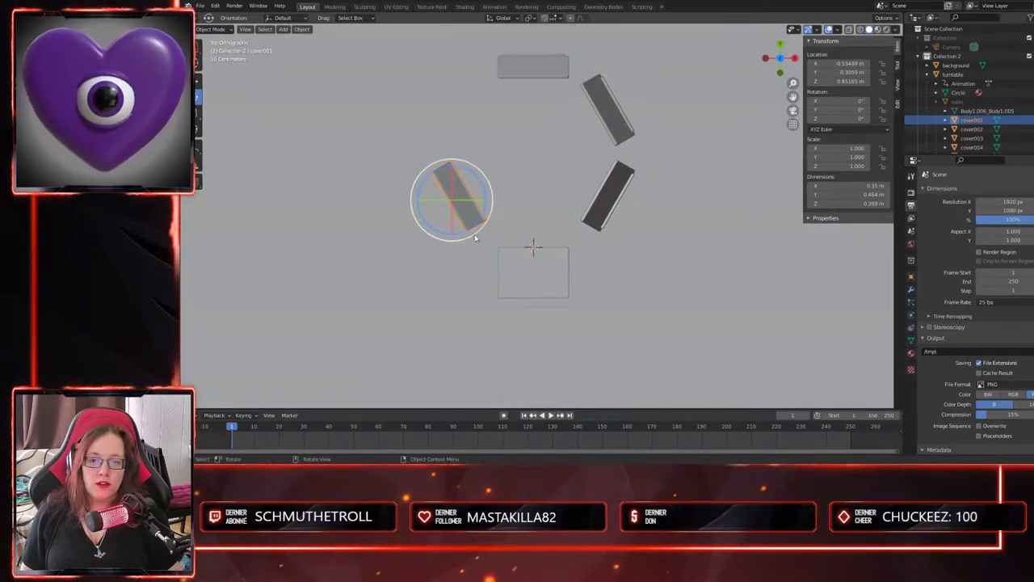
click(537, 282)
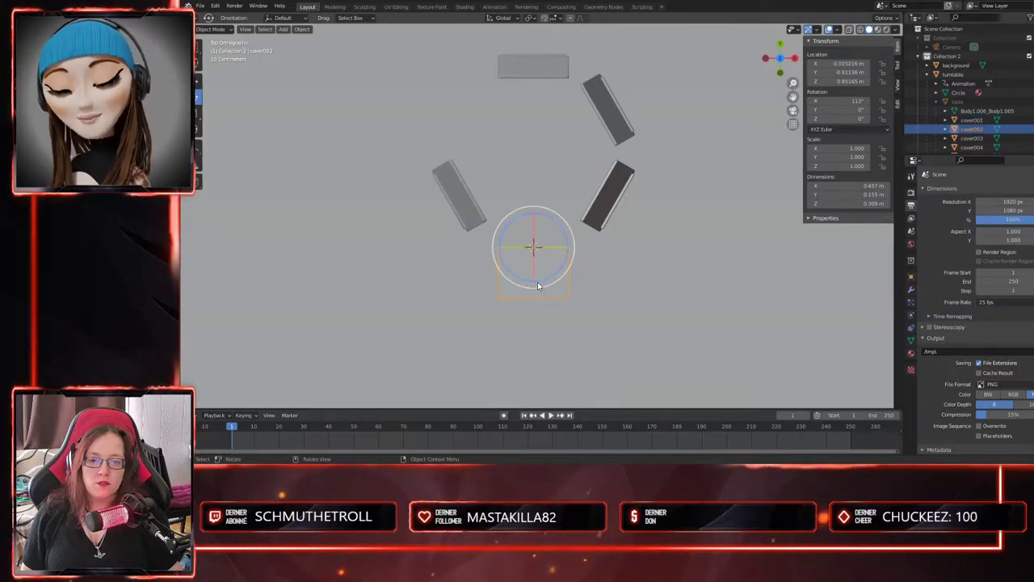
scroll(537, 282, up, 3)
shift+middle_drag(523, 319, 552, 271)
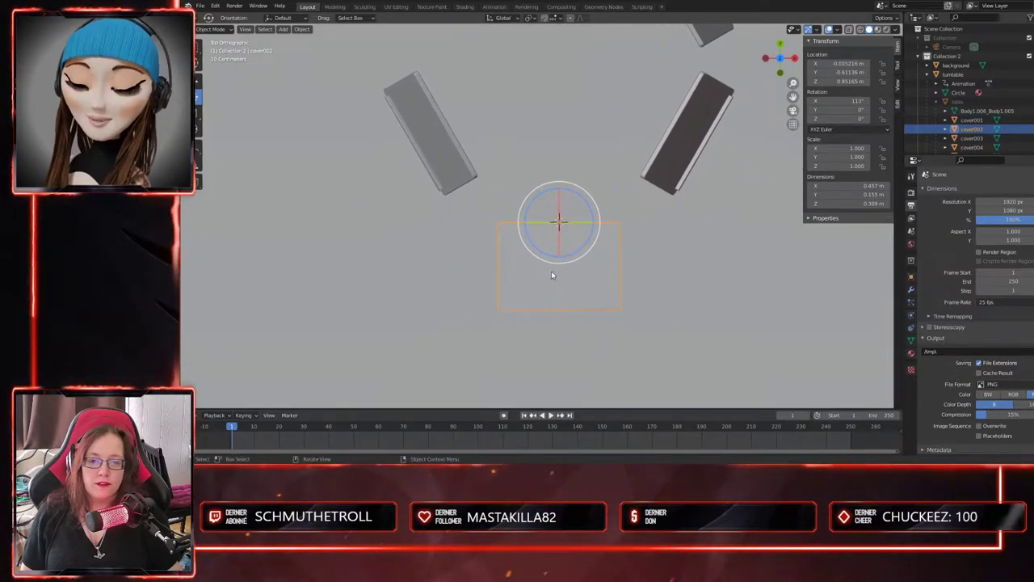
scroll(553, 276, down, 1)
click(840, 100)
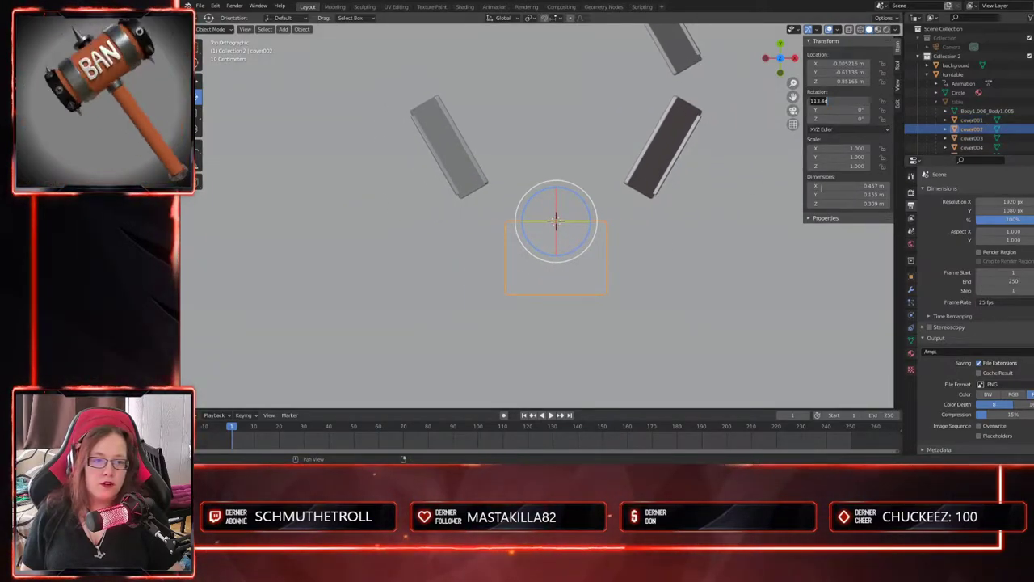
text(0)
key(Return)
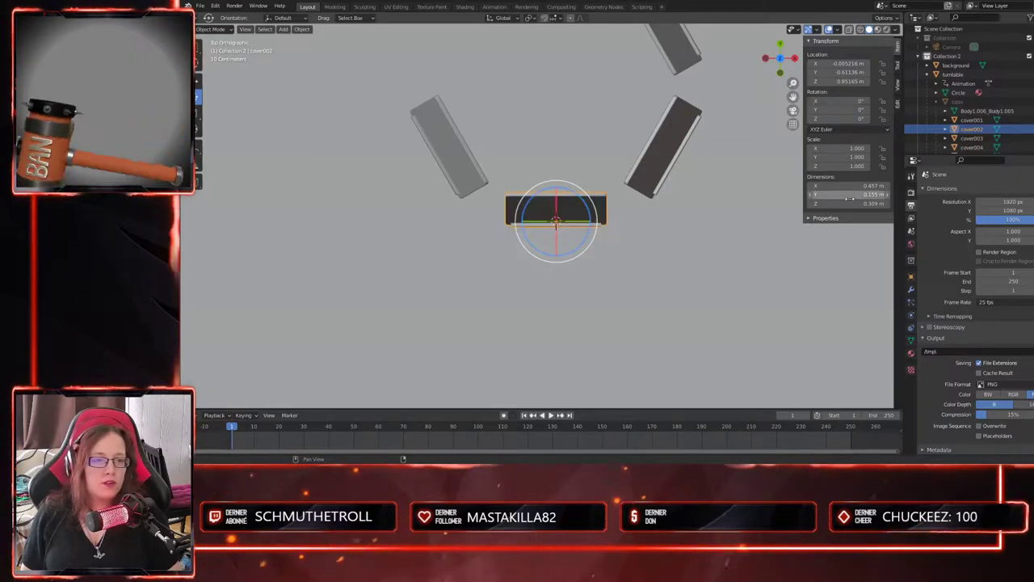
- Duplicate cover002 in place and rotate the copy by about -41.7° around the Z axis
scroll(546, 254, up, 3)
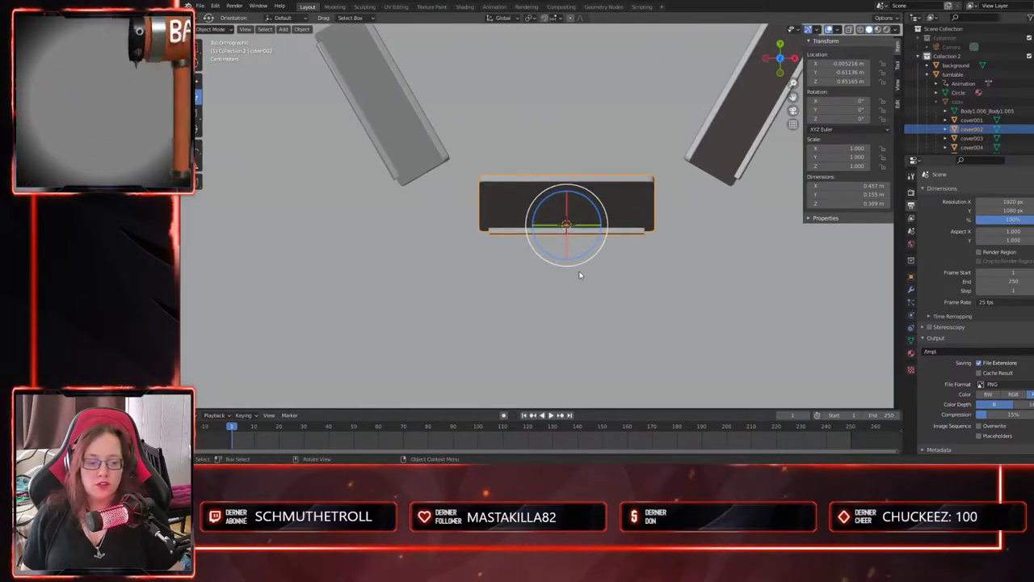
middle_drag(573, 276, 582, 300)
key(shift+d)
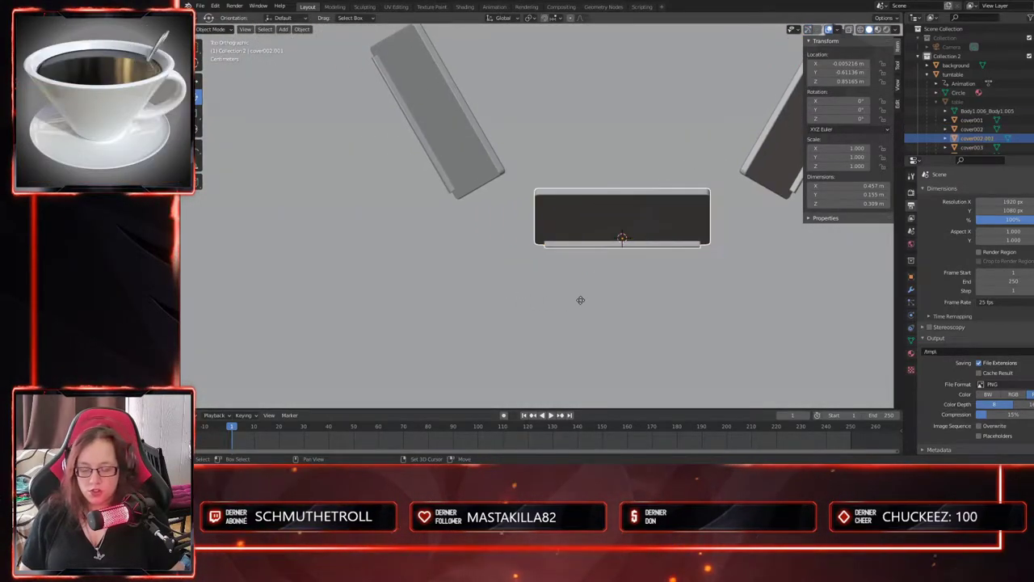
right_click(580, 298)
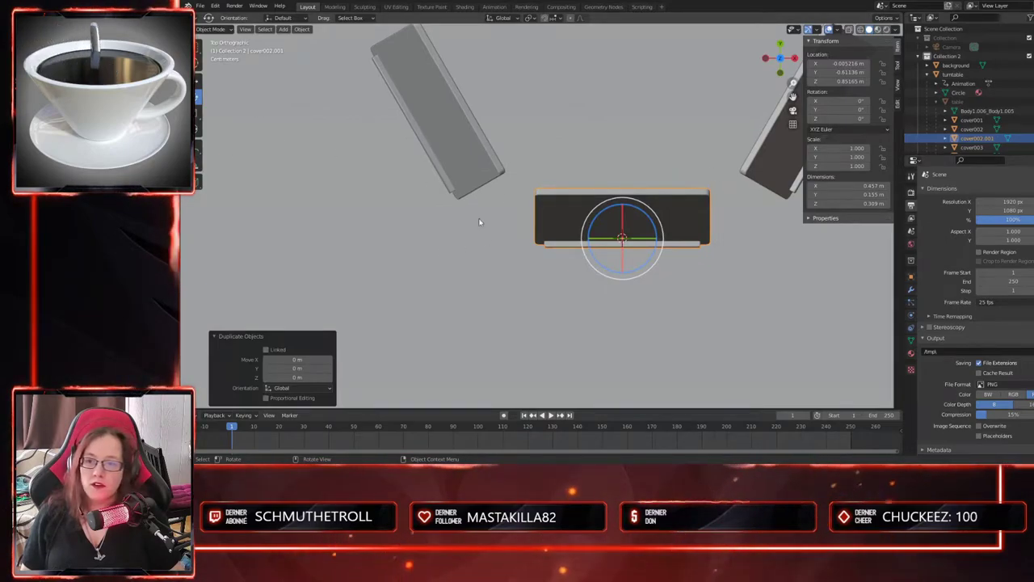
key(r)
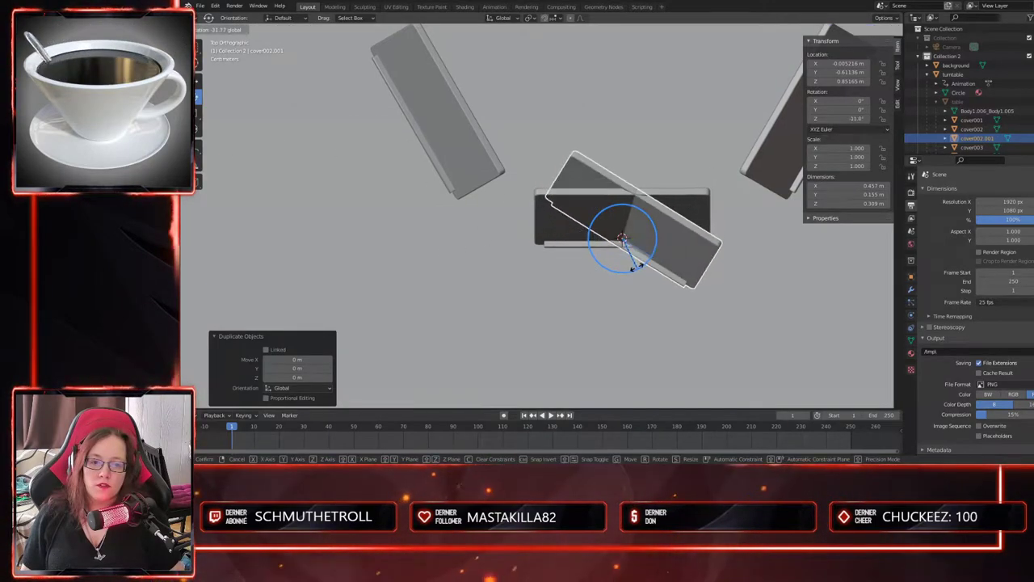
click(634, 290)
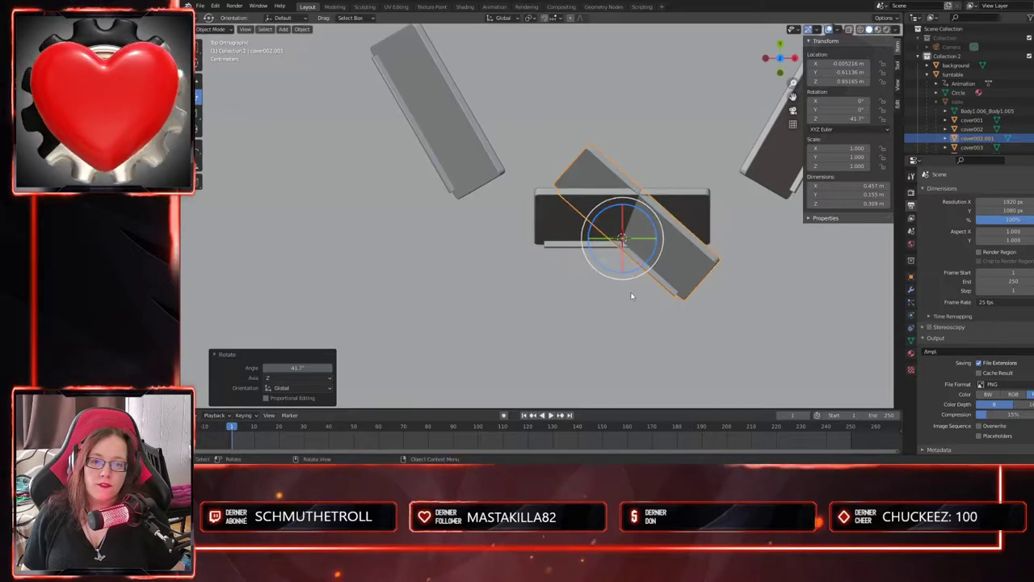
- Switch the transform orientation to Local and set the copied panel's Z rotation to -60°
click(501, 17)
click(501, 18)
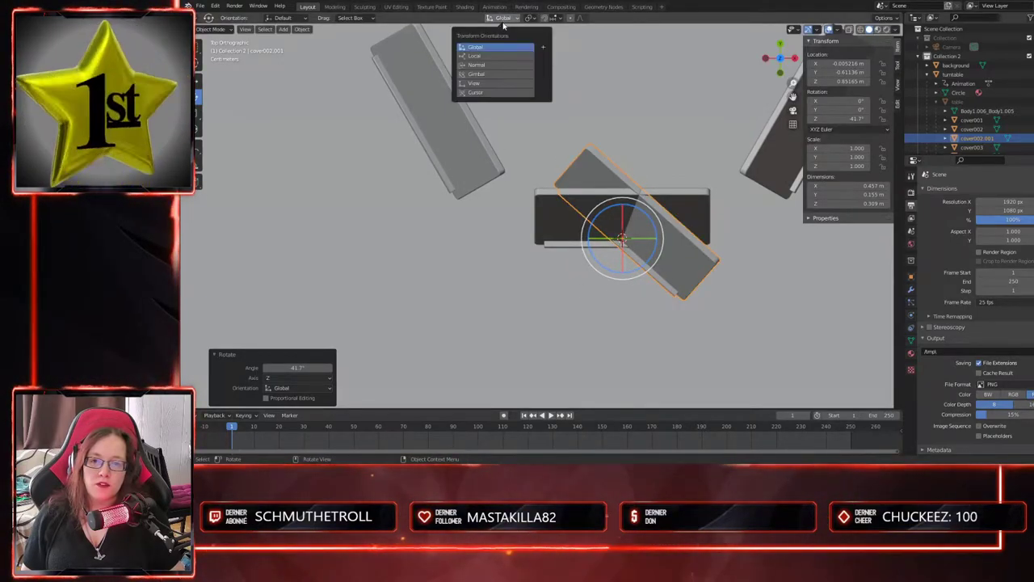
click(499, 55)
shift+middle_drag(550, 294, 510, 308)
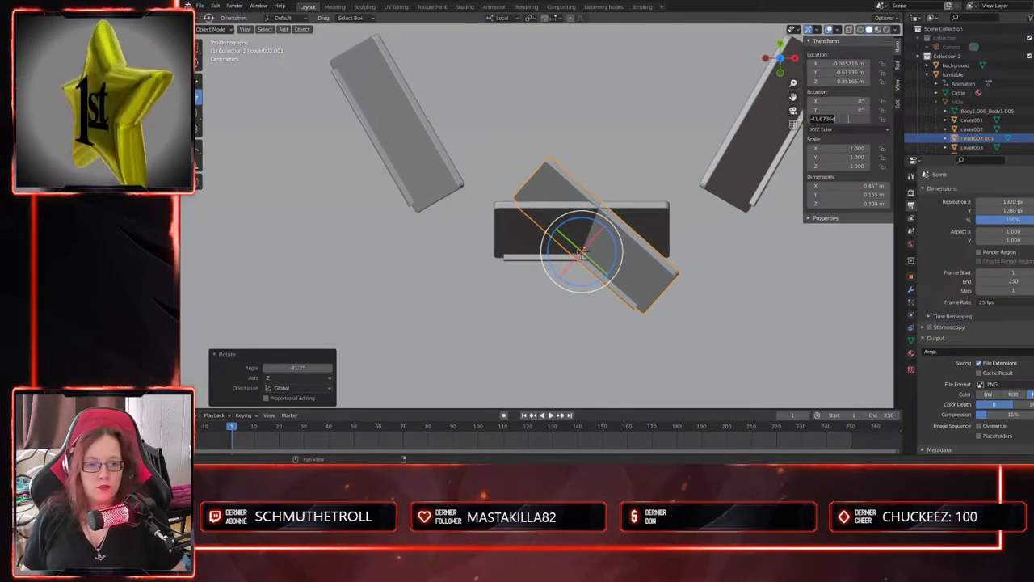
key(Return)
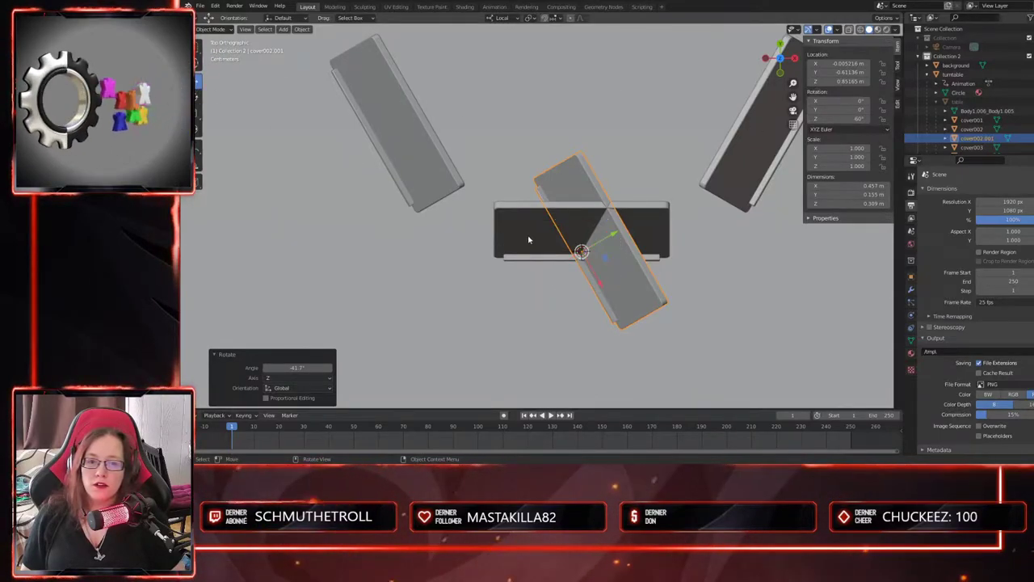
- Move the copied panel onto cover001 and nudge it into alignment, to about X -0.535 m, Y -0.306 m
drag(605, 261, 399, 141)
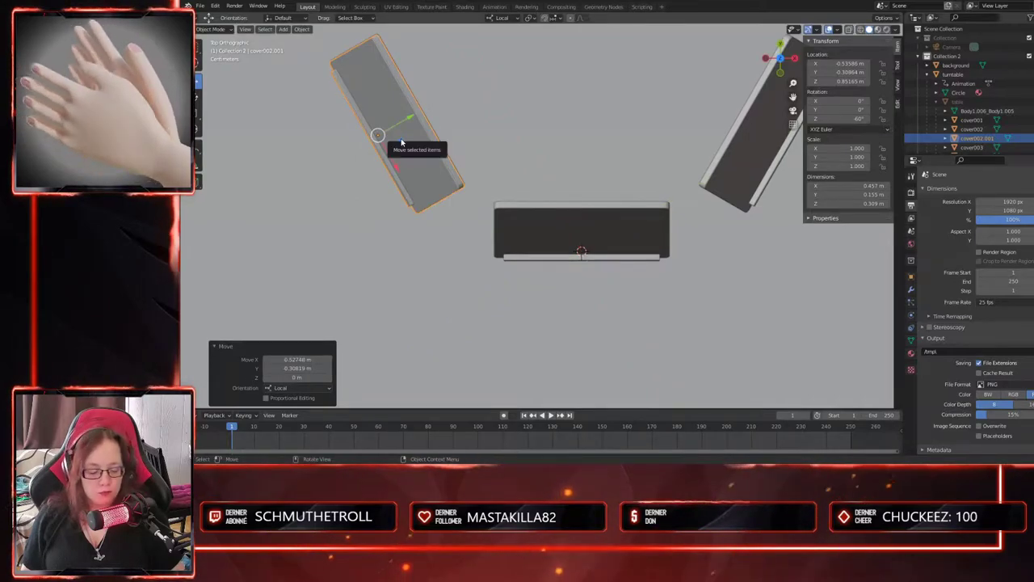
key(KP_Decimal)
middle_drag(527, 252, 636, 261)
shift+middle_drag(590, 297, 627, 268)
scroll(626, 255, up, 3)
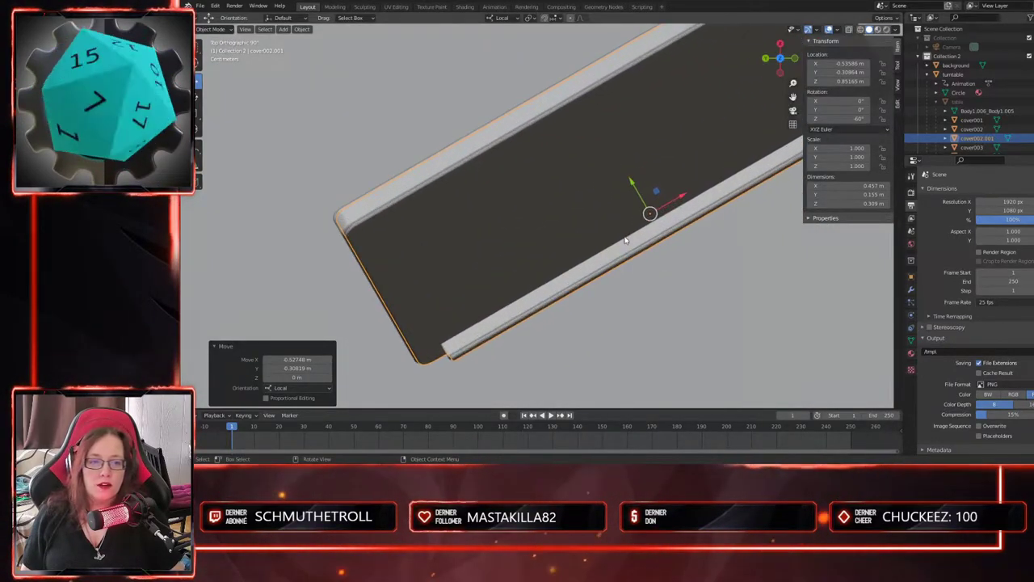
key(g)
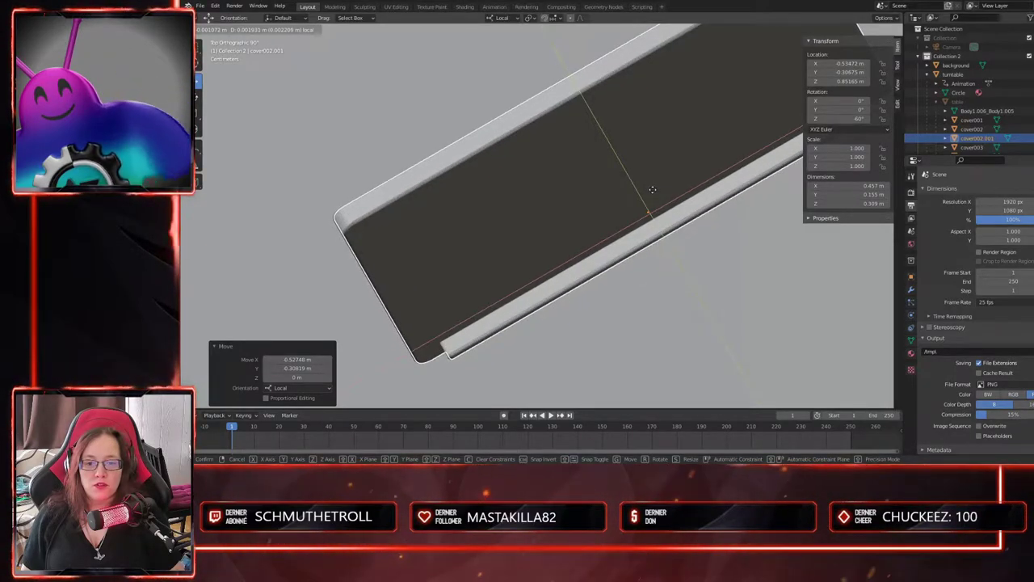
drag(653, 189, 651, 189)
scroll(645, 248, down, 1)
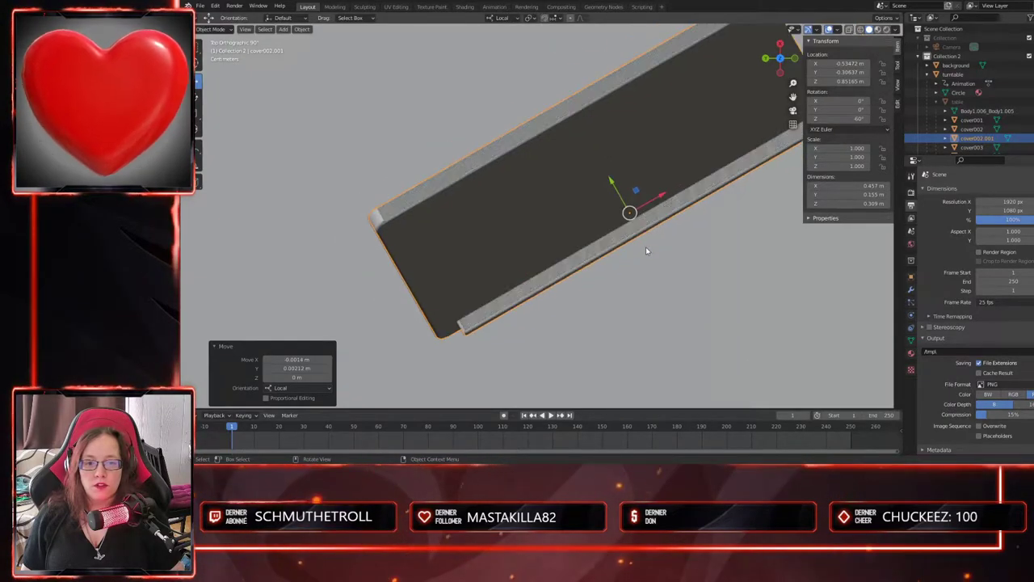
- Compare the two overlapping panels by alternating the selection, and delete the original cover001
middle_drag(646, 250, 655, 178)
click(678, 164)
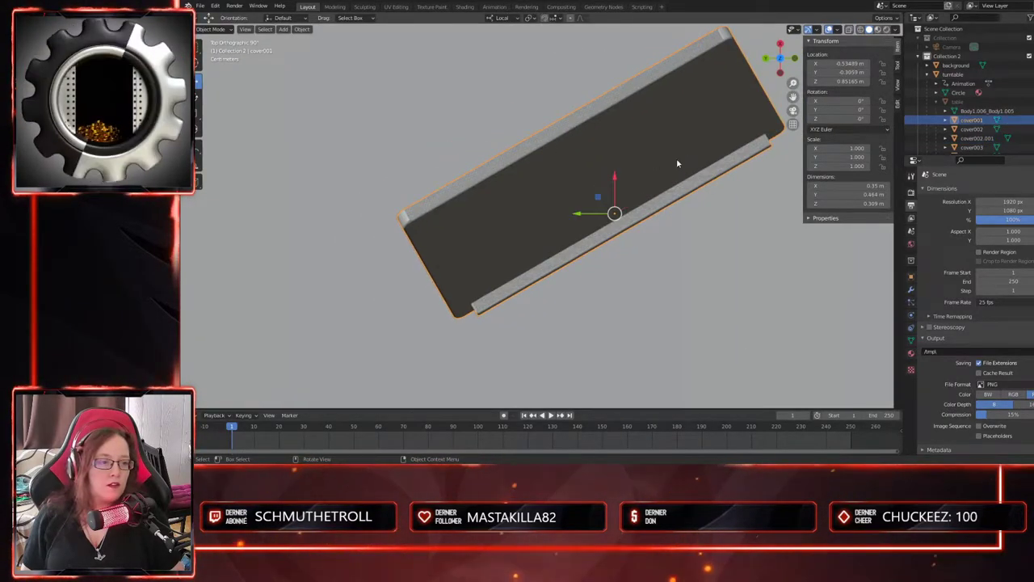
click(677, 164)
click(677, 164)
click(678, 164)
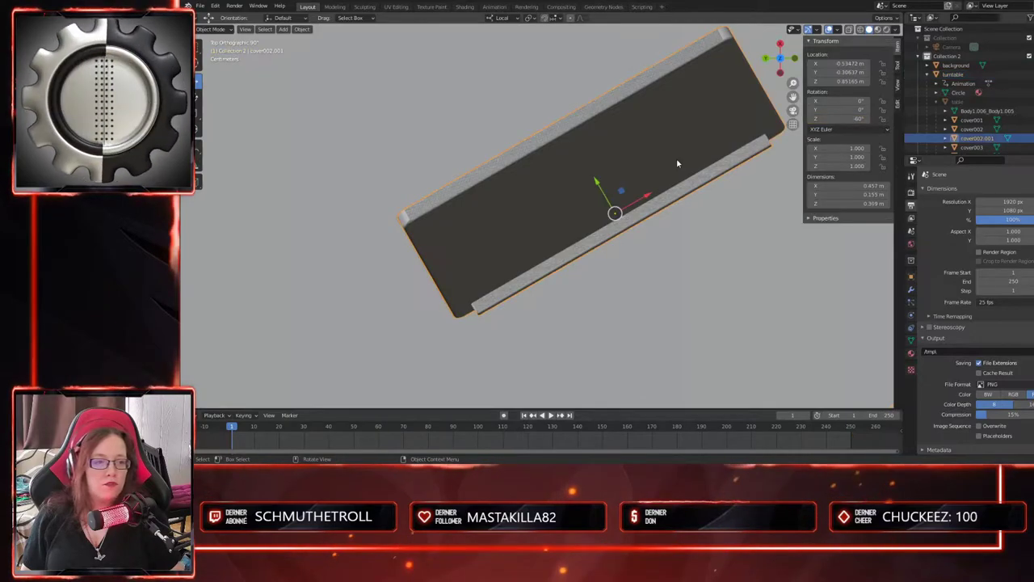
click(678, 164)
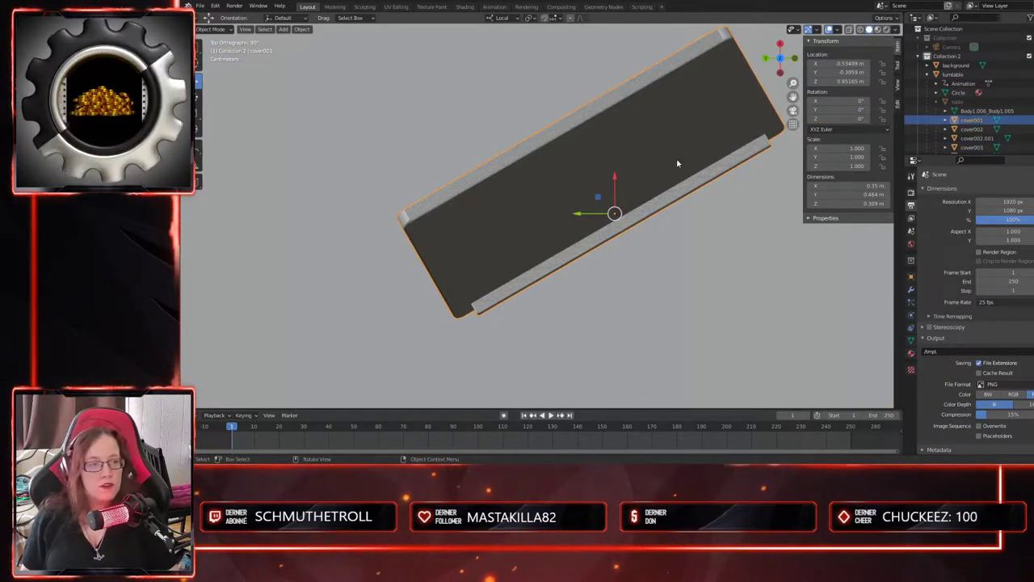
key(Delete)
- Rename the copied panel cover002.001 as cover001
click(973, 128)
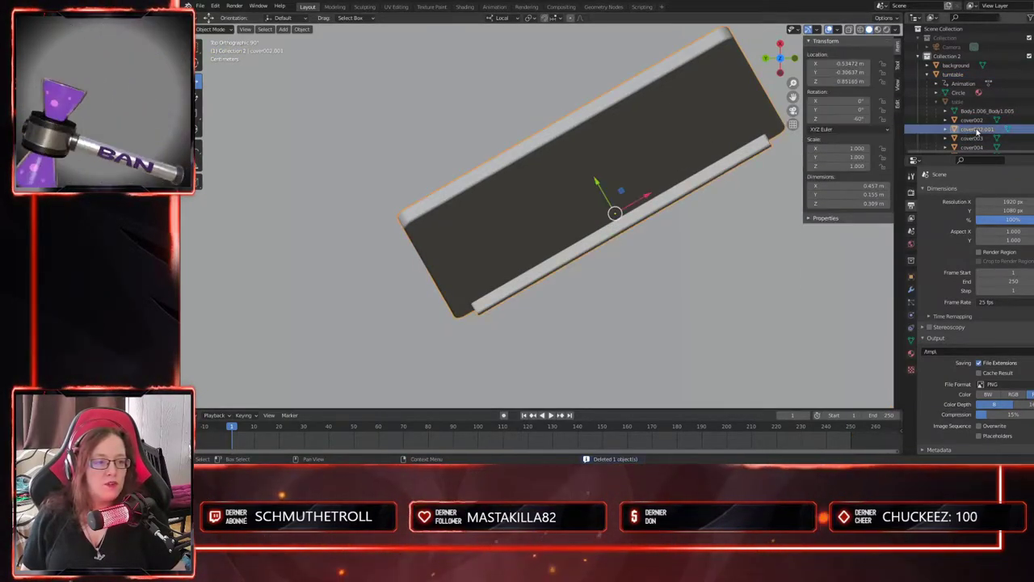
scroll(994, 125, down, 1)
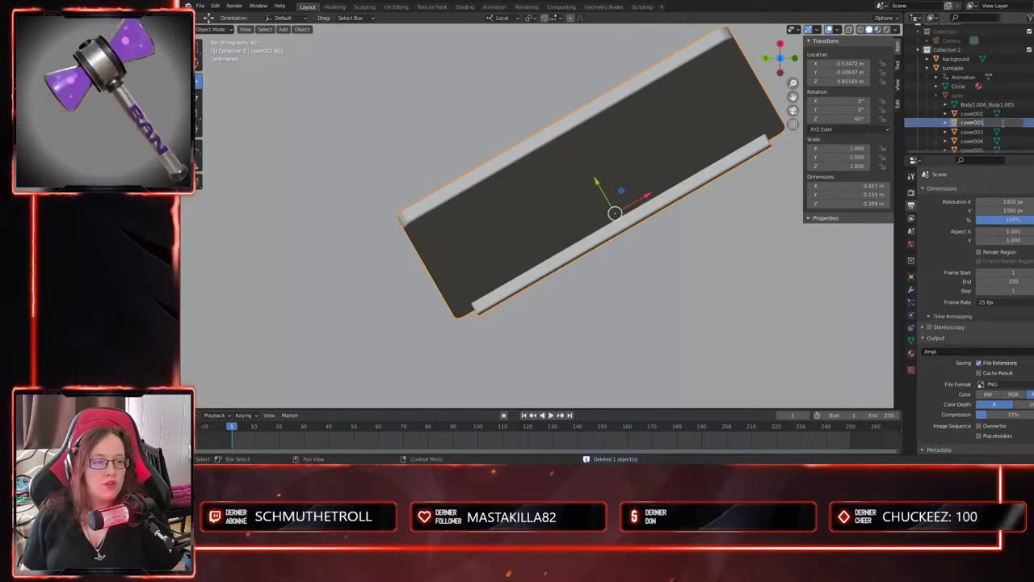
key(Return)
scroll(593, 243, down, 3)
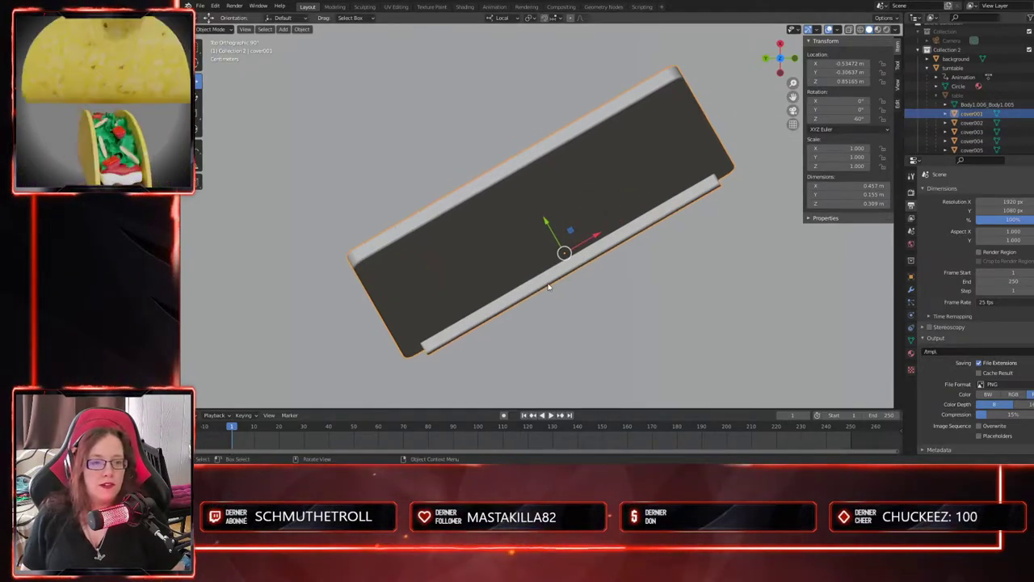
middle_drag(629, 263, 584, 228)
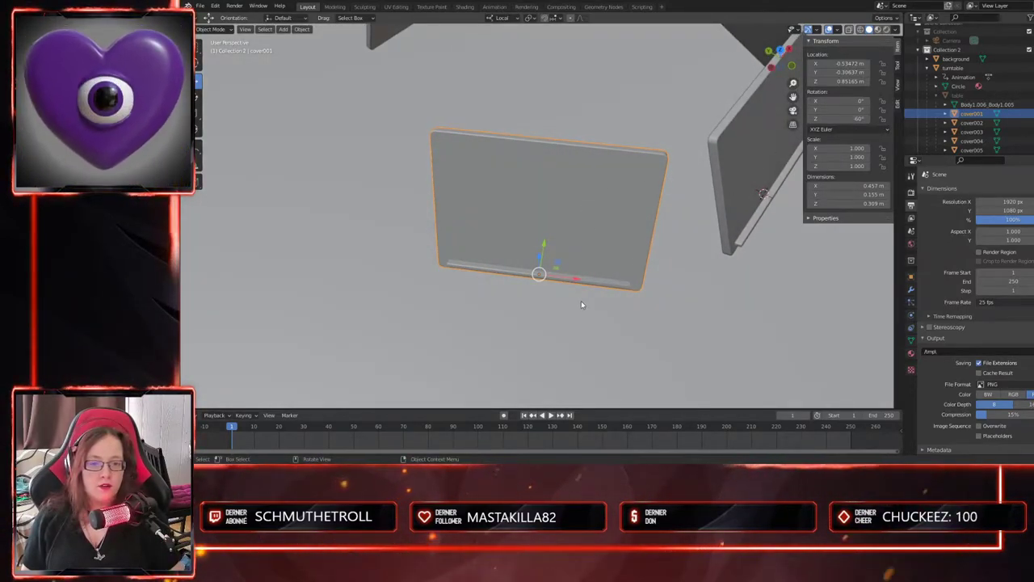
- Duplicate cover002 in place and set the copy's Z rotation to 60°
middle_drag(580, 304, 555, 287)
mouse_move(714, 321)
middle_down()
mouse_move(678, 320)
mouse_move(514, 186)
middle_up()
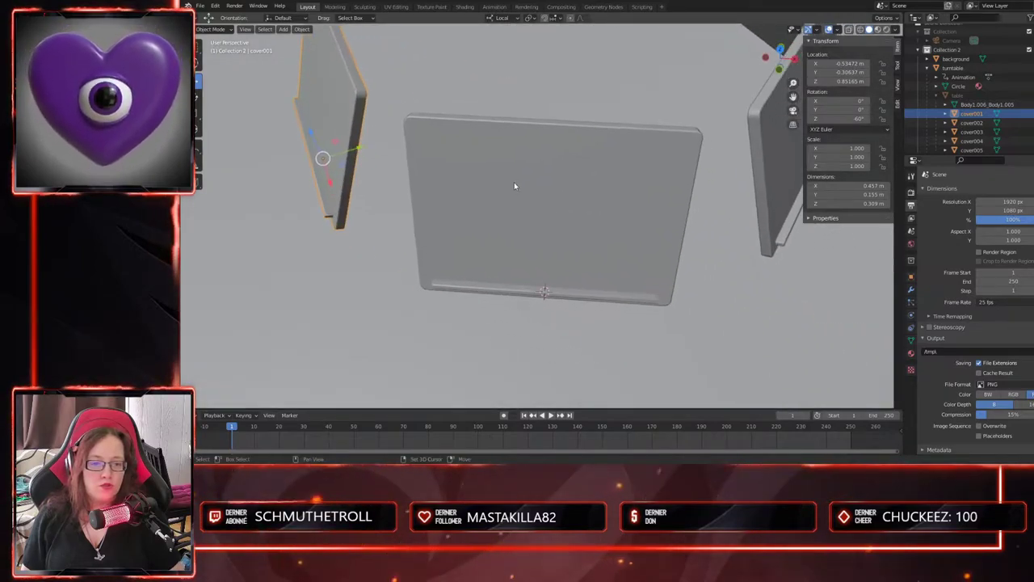
click(638, 247)
middle_drag(646, 253, 563, 281)
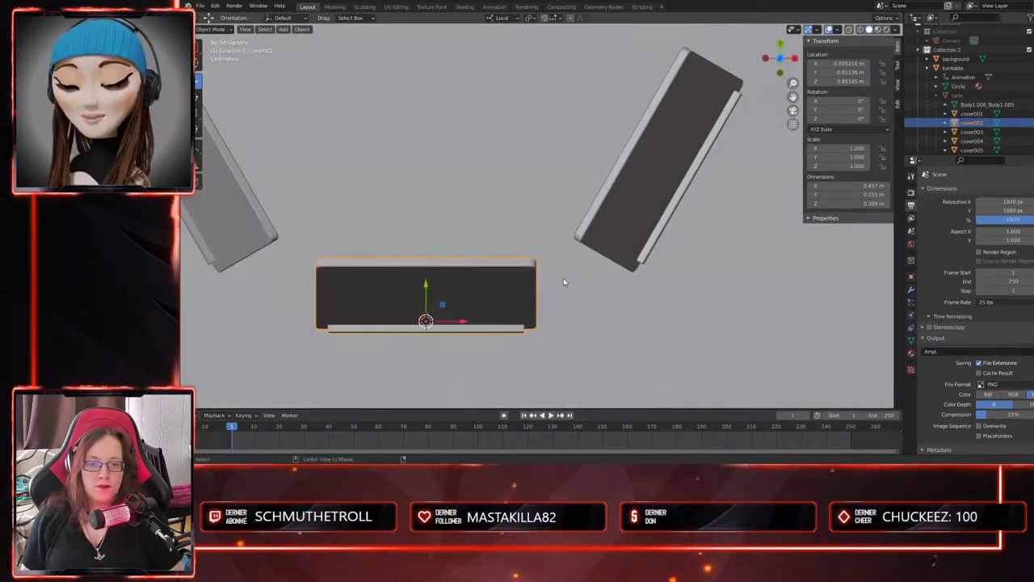
key(shift+d)
key(Escape)
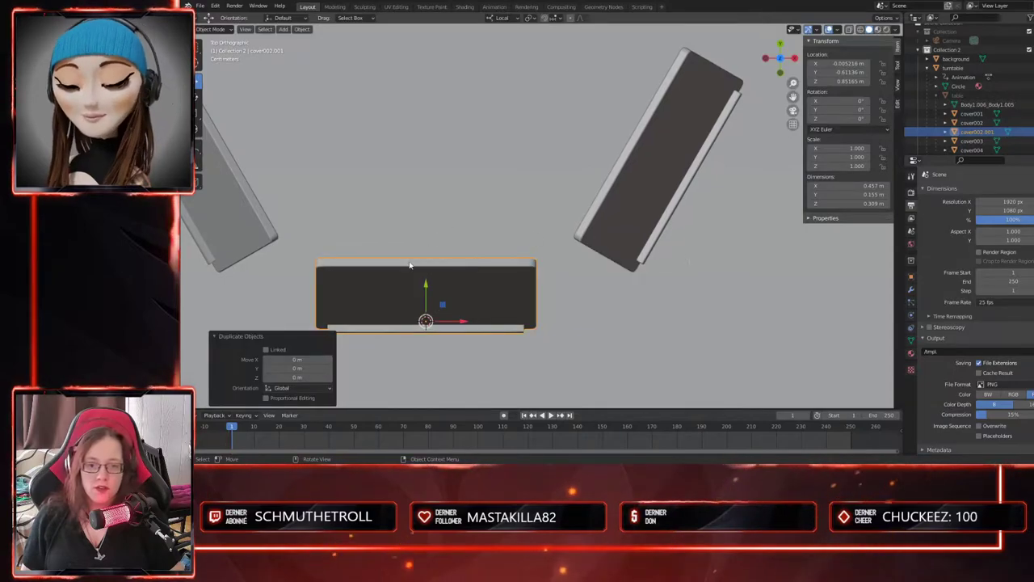
click(839, 117)
text(6)
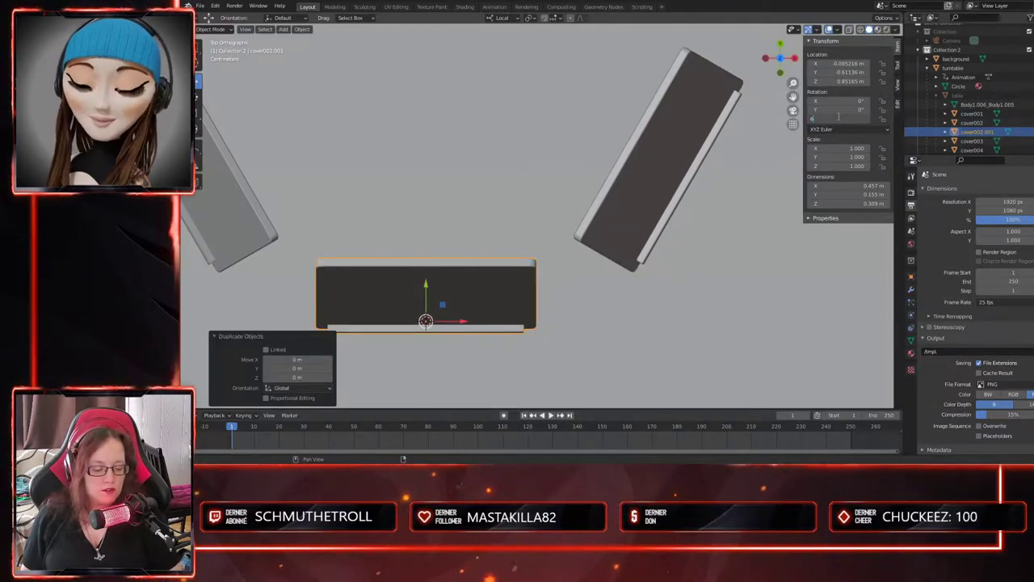
text(0)
key(Return)
- Move the 60° copy onto cover003 and nudge it into alignment, to about X 0.525 m, Y -0.306 m
drag(421, 298, 685, 144)
middle_drag(726, 243, 621, 236)
shift+middle_drag(670, 314, 622, 213)
scroll(607, 259, up, 4)
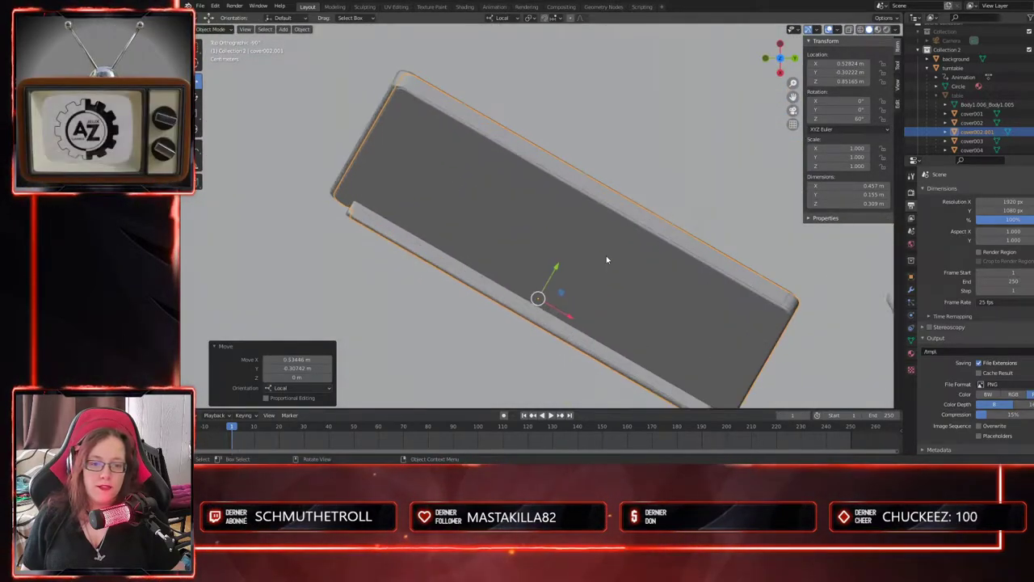
scroll(607, 260, up, 2)
key(g)
key(x)
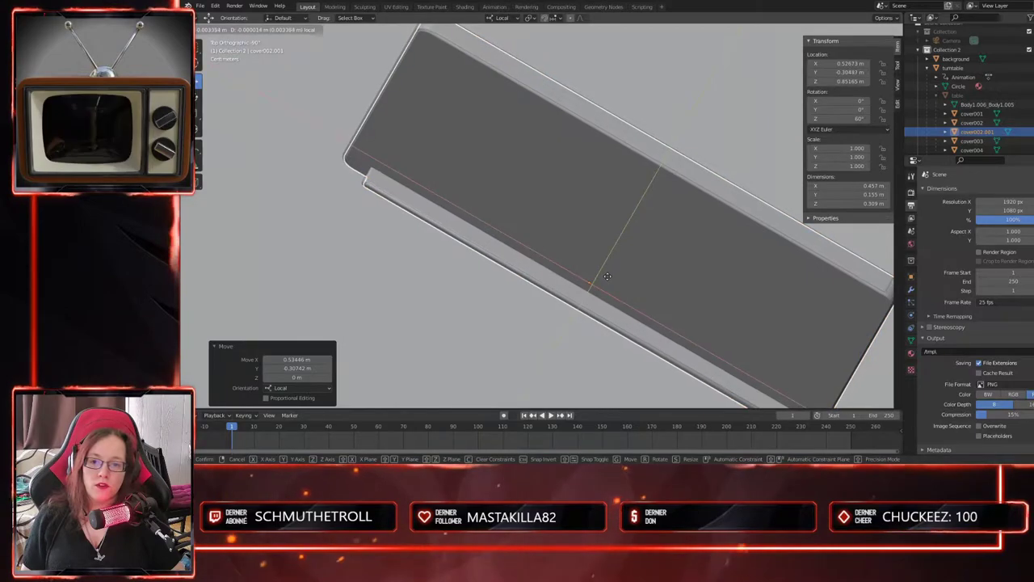
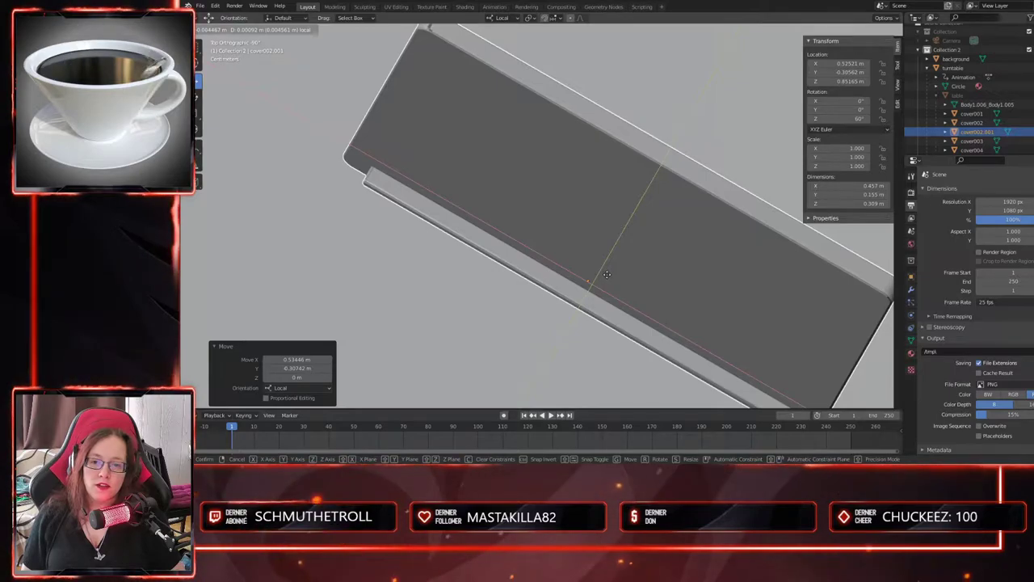
click(607, 275)
scroll(607, 274, down, 3)
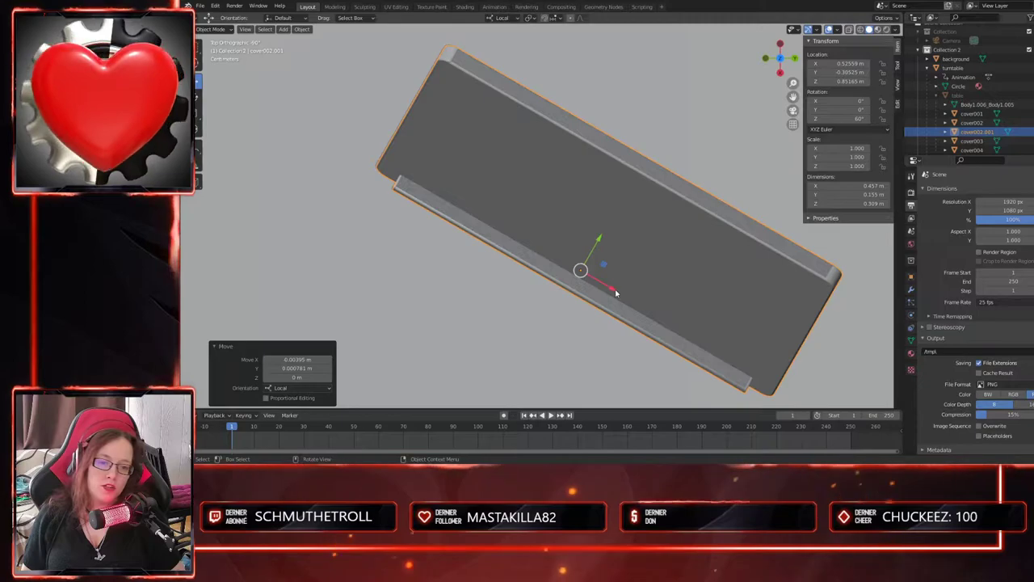
key(g)
key(x)
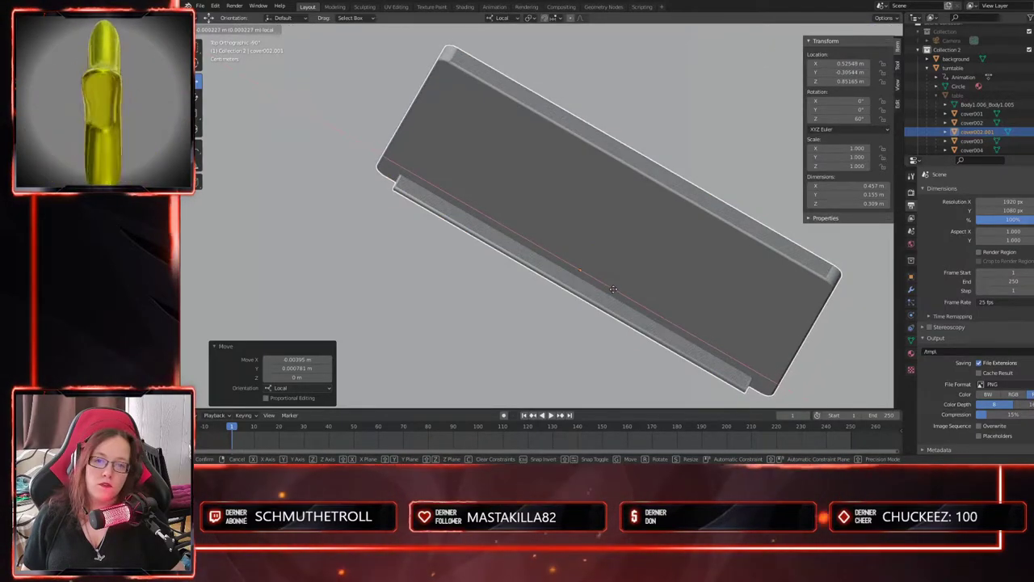
click(614, 288)
- Delete the original cover003 and rename the overlapping copy cover003
click(654, 259)
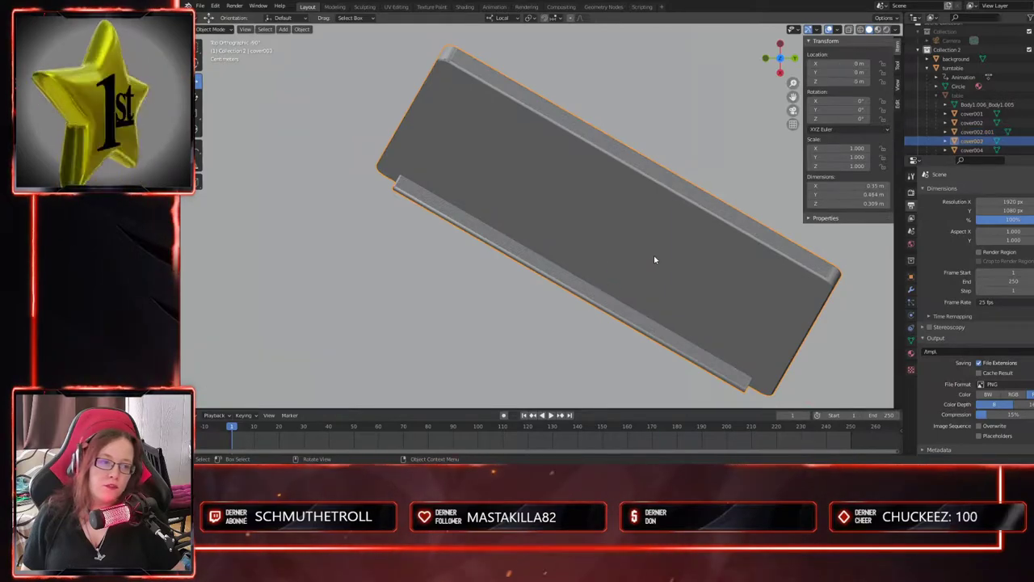
click(661, 260)
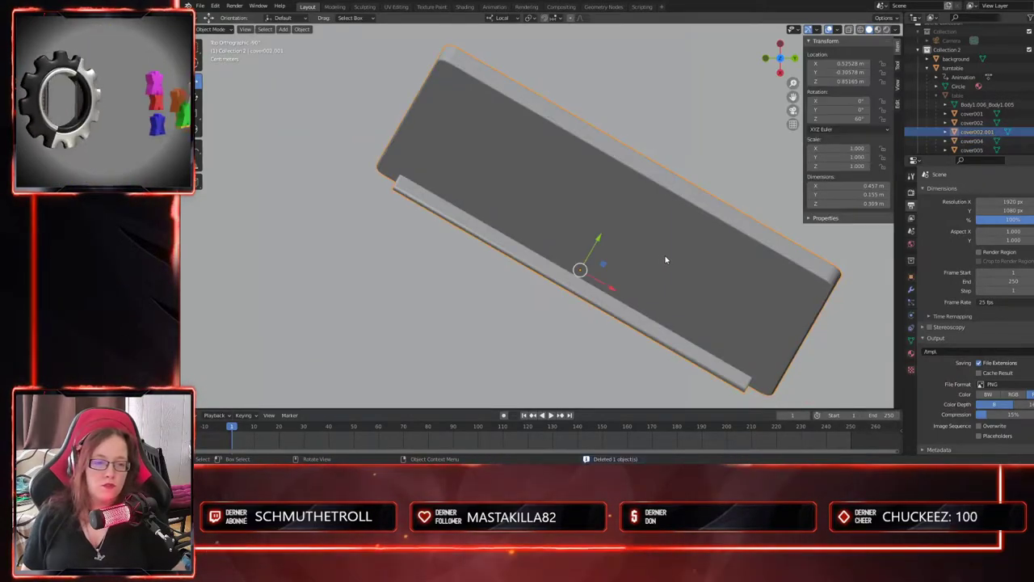
double_click(981, 132)
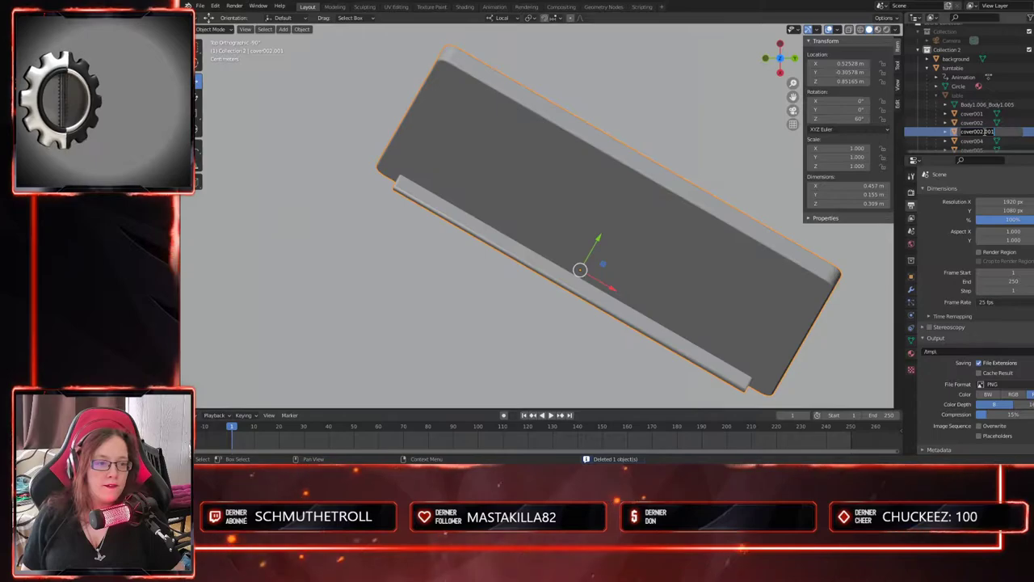
text(3)
key(Return)
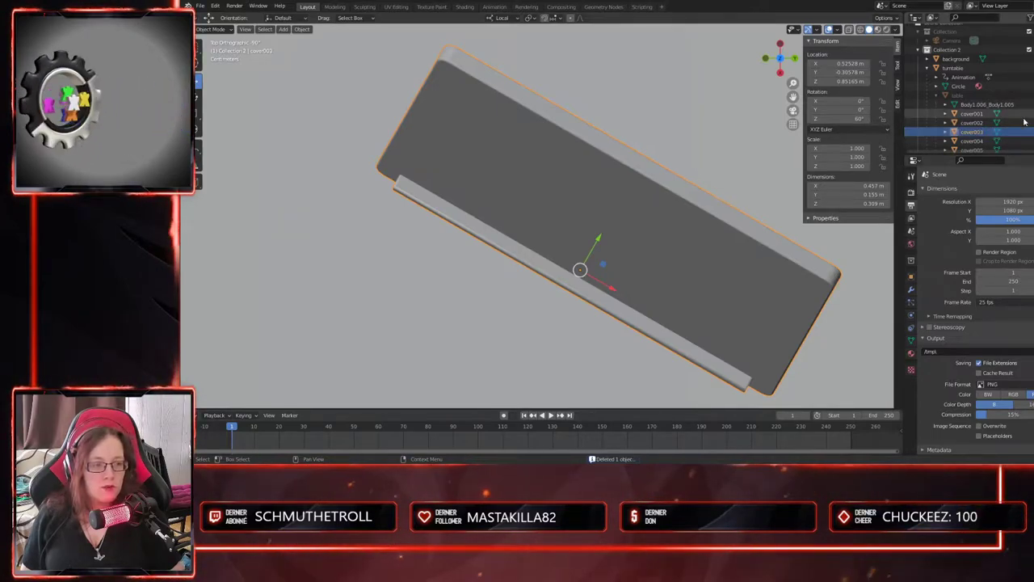
- Duplicate cover002 in place again and set the new copy's Z rotation to 120°
scroll(793, 244, down, 4)
shift+middle_drag(725, 296, 557, 289)
click(602, 226)
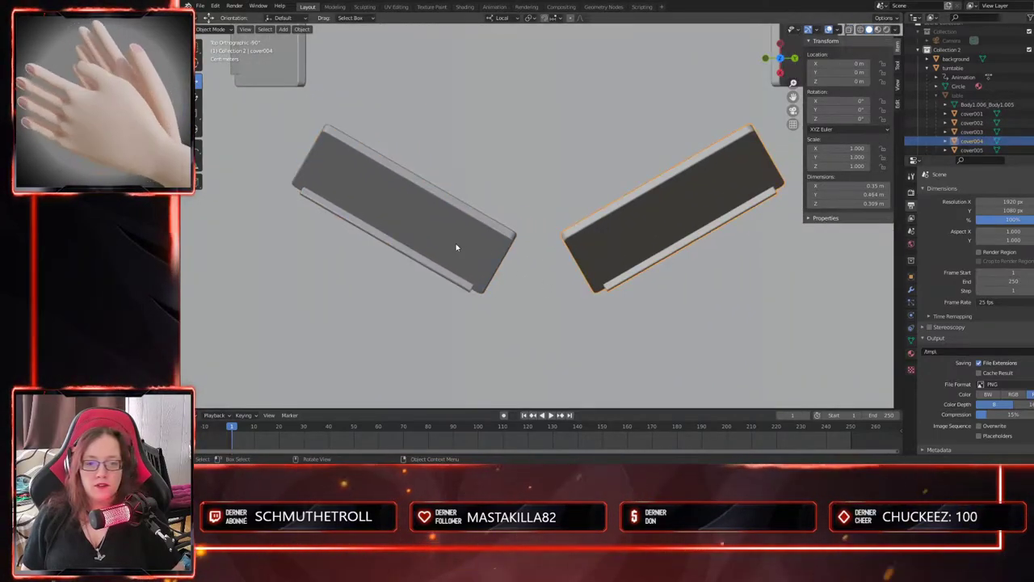
click(494, 265)
scroll(460, 225, down, 3)
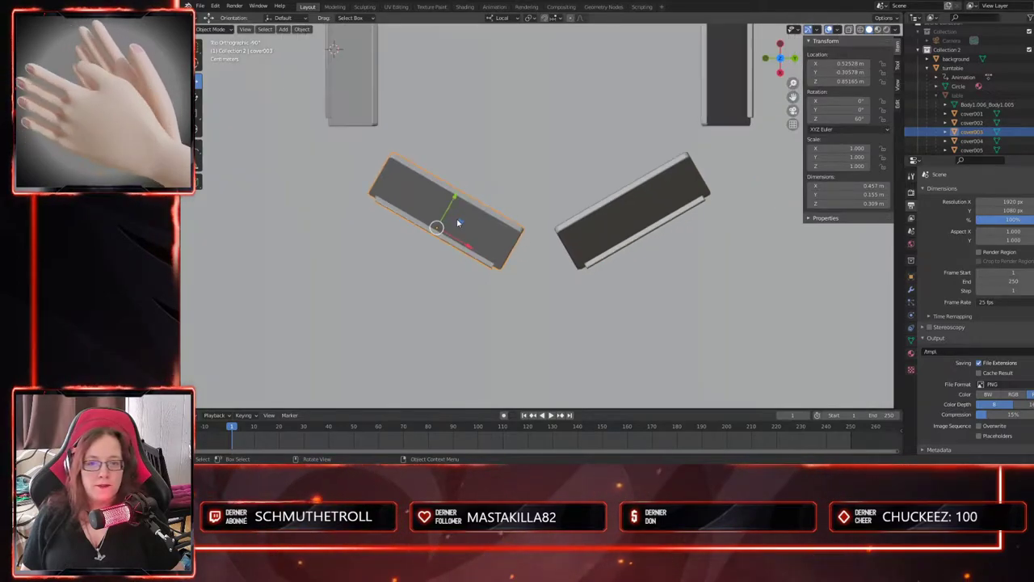
shift+middle_drag(485, 202, 503, 278)
click(385, 157)
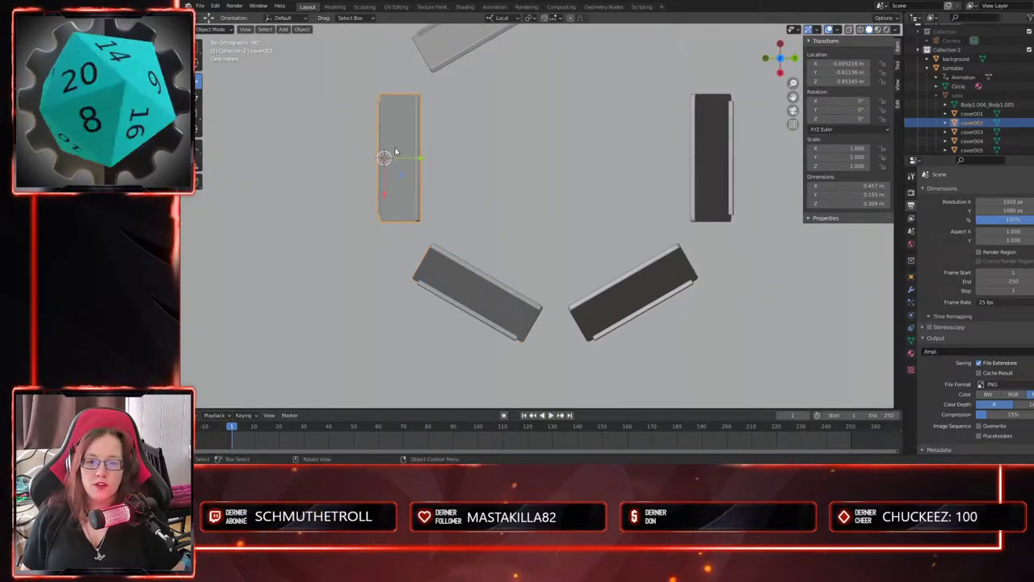
key(shift+d)
right_click(495, 232)
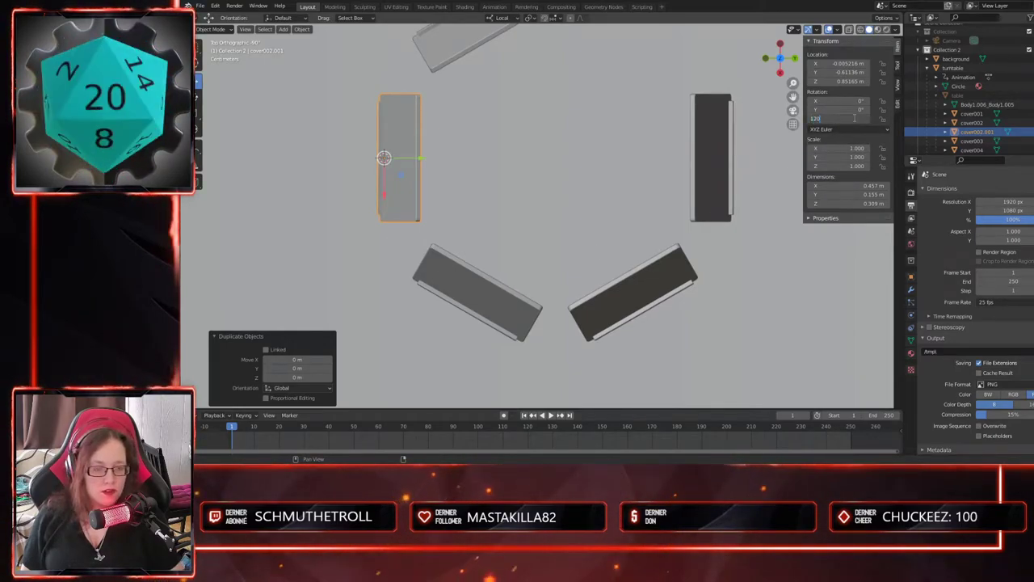
key(Return)
- Move the 120° copy onto cover004 and fine-tune it along its local axes, to about X 0.525 m, Y 0.306 m
drag(391, 138, 650, 279)
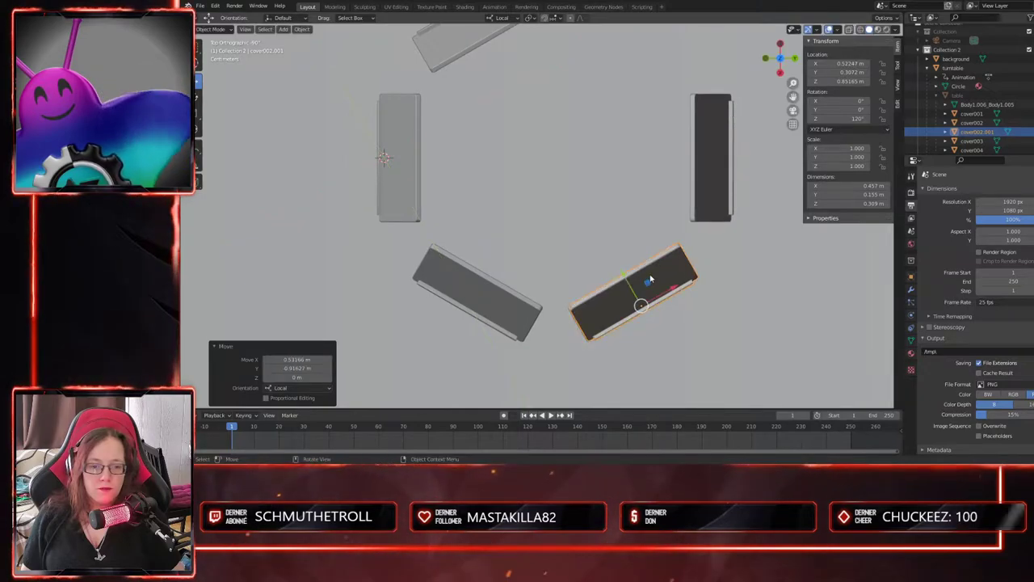
key(KP_Decimal)
scroll(578, 244, up, 3)
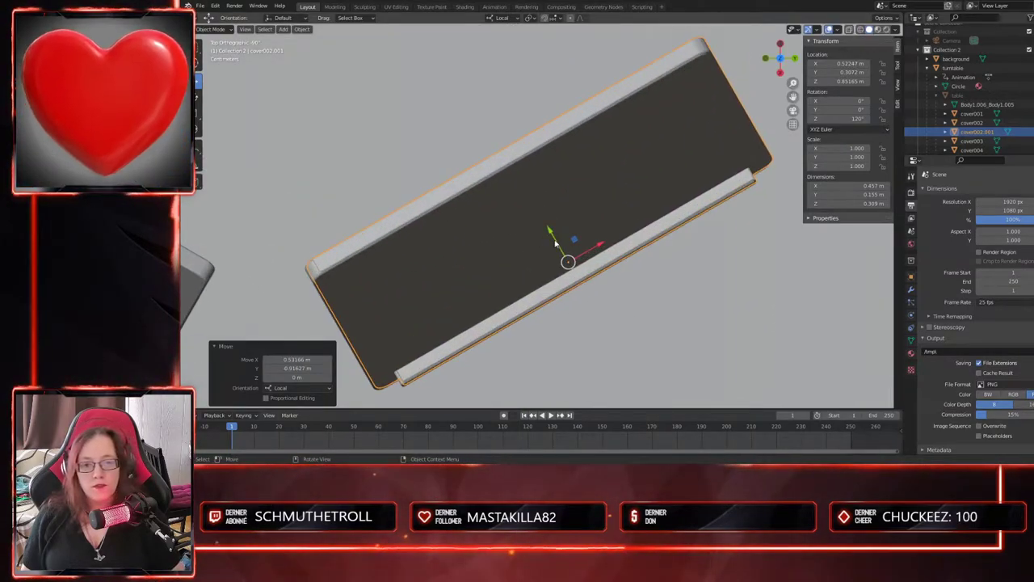
shift+middle_drag(578, 244, 644, 182)
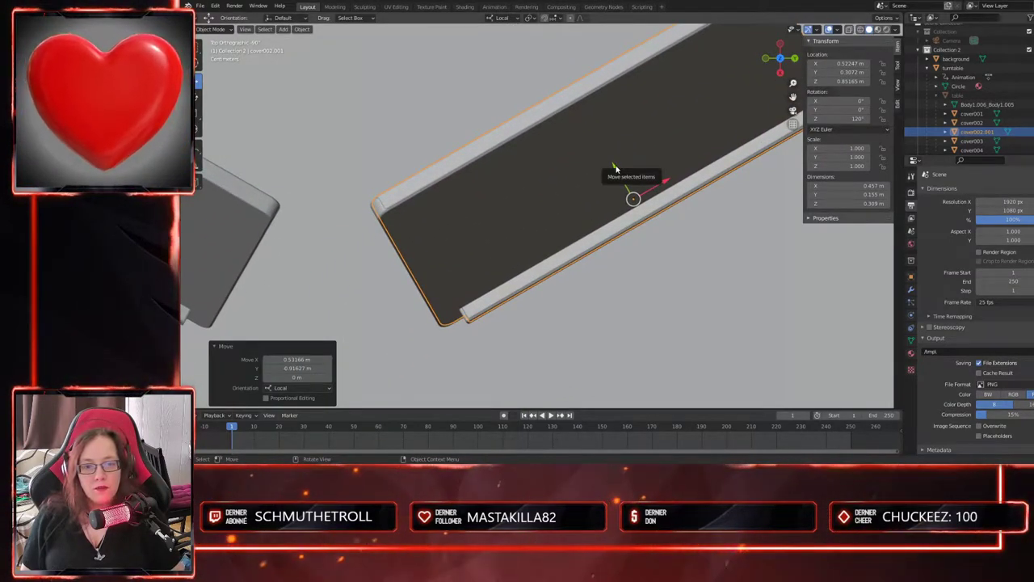
drag(615, 169, 661, 183)
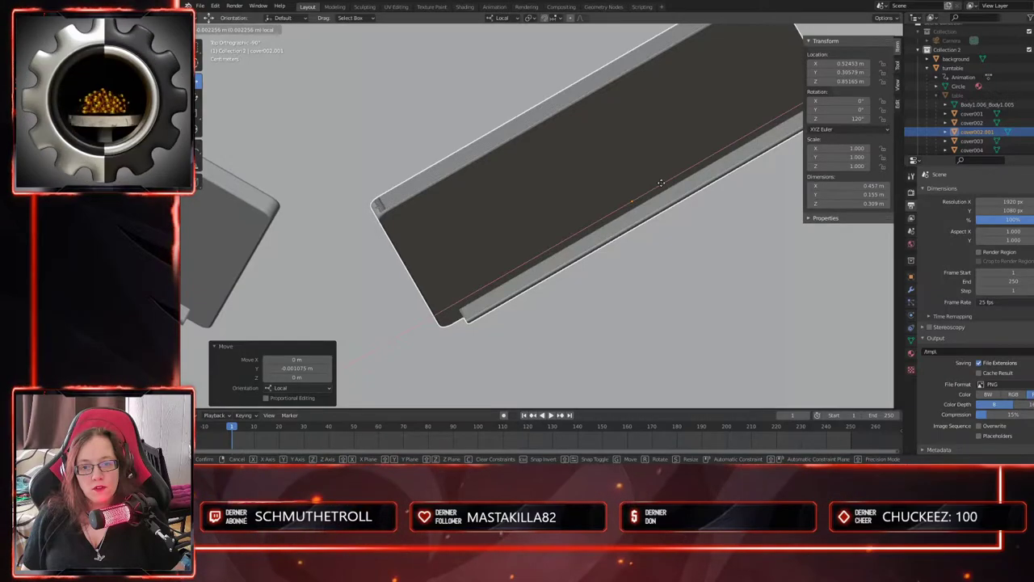
drag(661, 182, 660, 183)
- Delete the original cover004 and rename the copied panel cover004
click(575, 203)
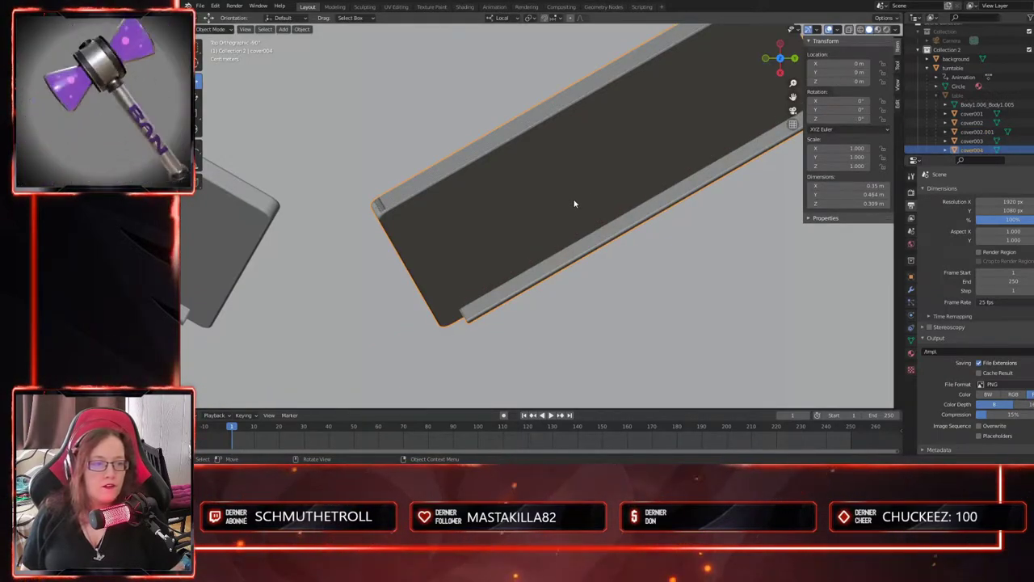
key(Delete)
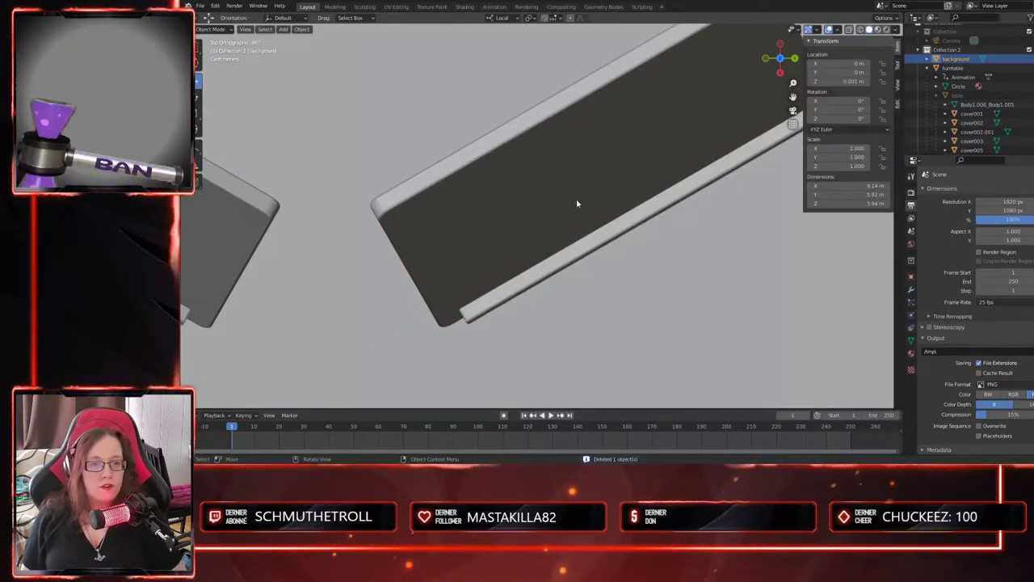
click(979, 133)
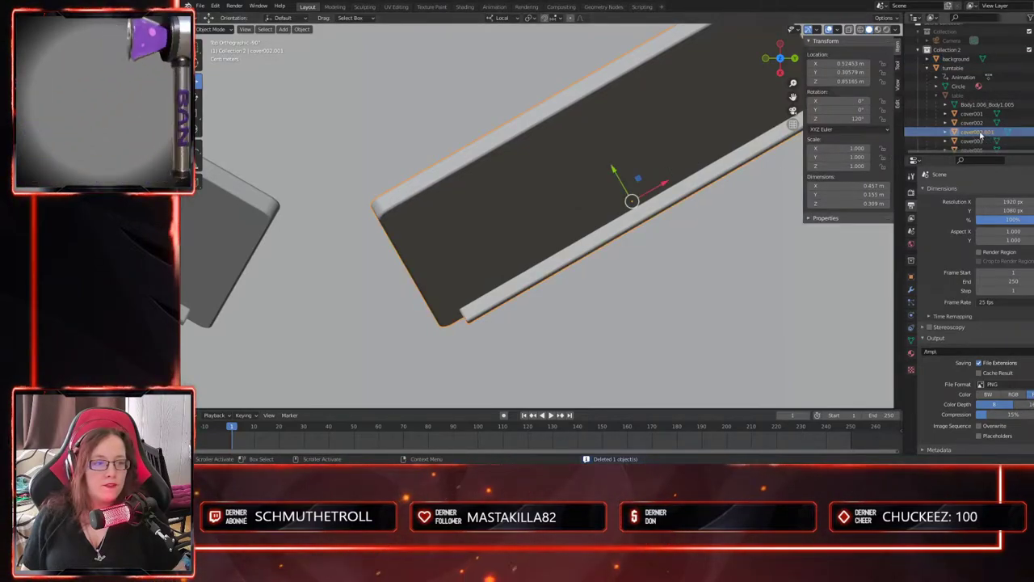
double_click(979, 133)
text(cover004)
key(Return)
- Duplicate cover002, shift the copy about 0.862 m along local Y toward cover005, and set its Z rotation to 180°
scroll(606, 214, down, 5)
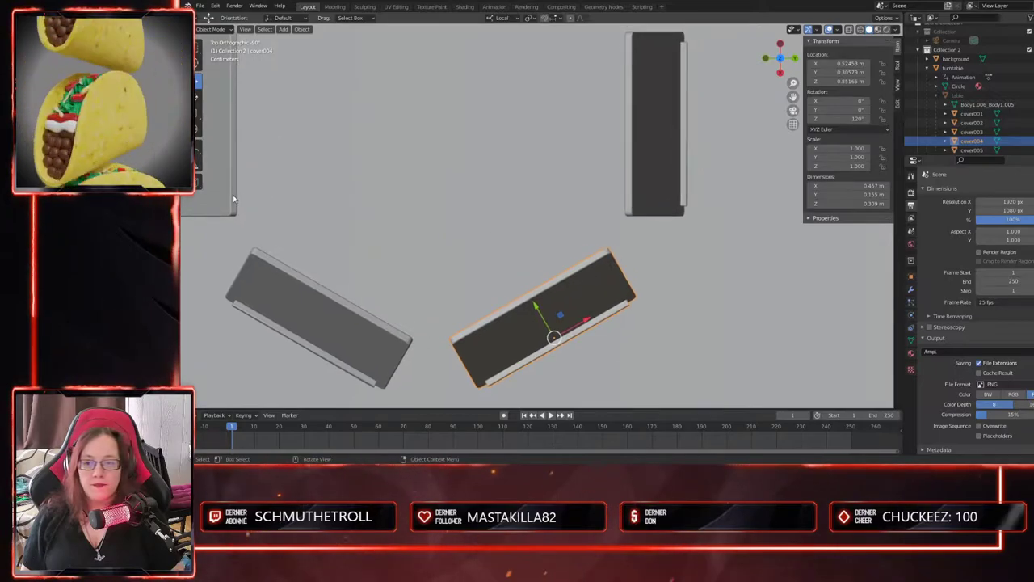
click(236, 199)
key(shift+d)
right_click(588, 229)
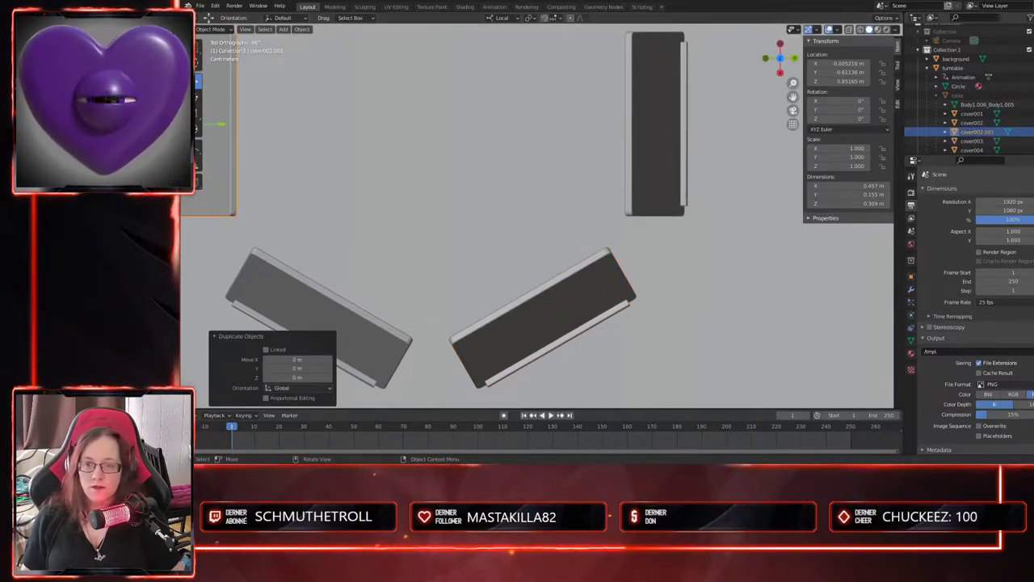
key(g)
key(y)
click(572, 156)
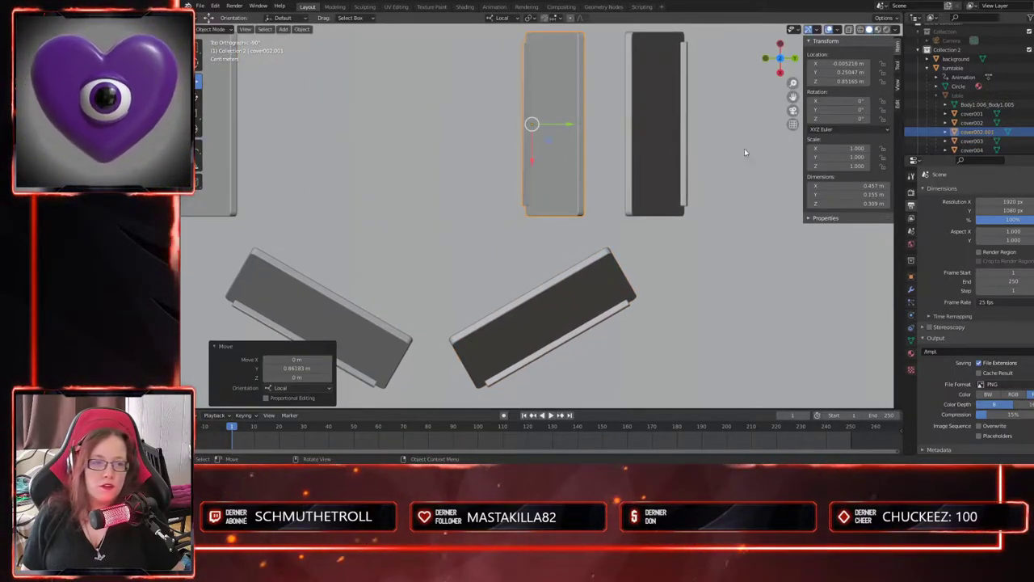
click(845, 119)
text(180)
key(Return)
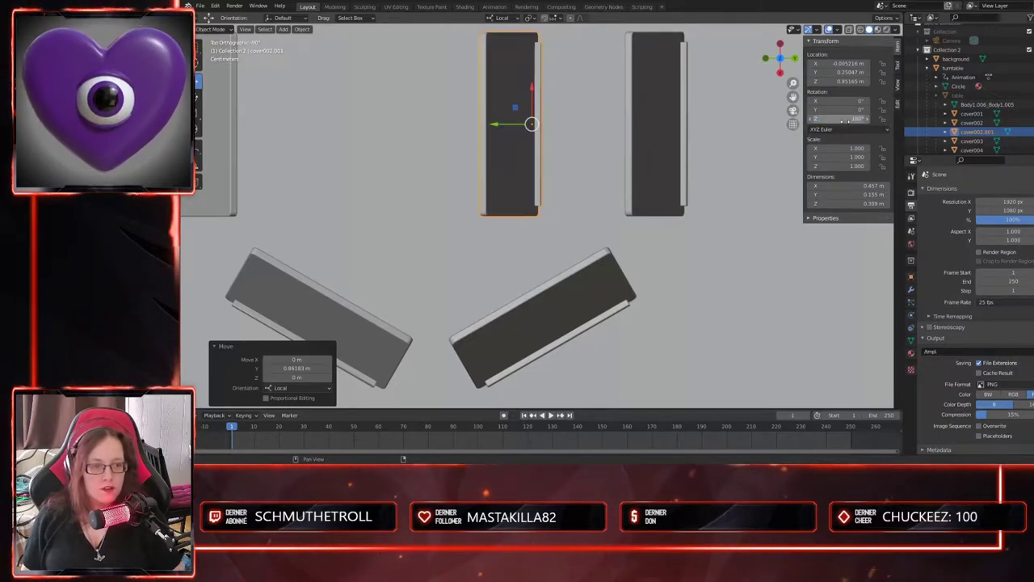
- Move the 180° copy along its local Y axis onto cover005, aligning it at about Y 0.612 m
key(g)
key(y)
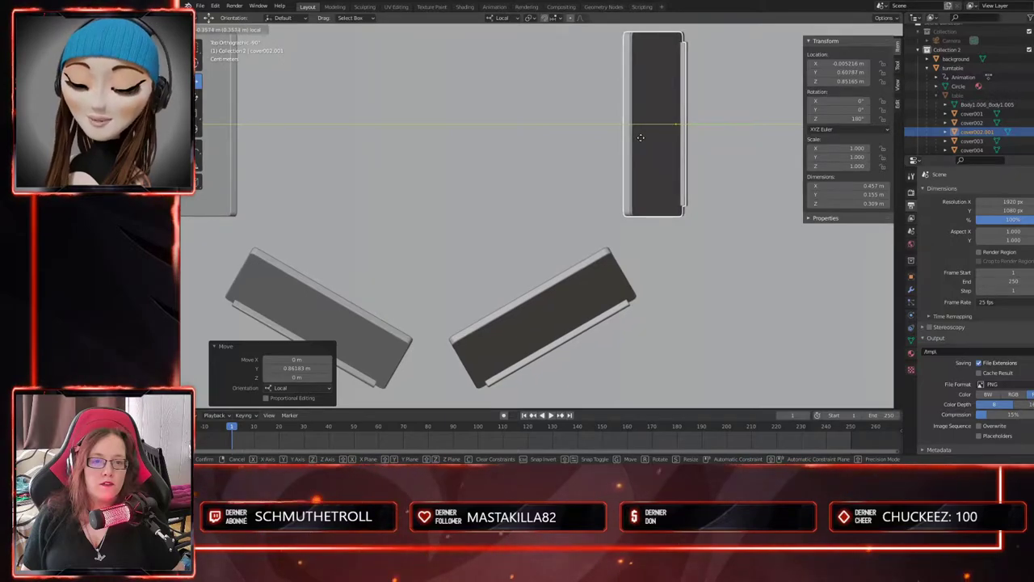
click(631, 143)
key(KP_Decimal)
scroll(587, 216, up, 4)
drag(560, 216, 559, 217)
middle_drag(559, 216, 606, 276)
- Delete the original cover005 and rename the copied panel cover005
click(576, 286)
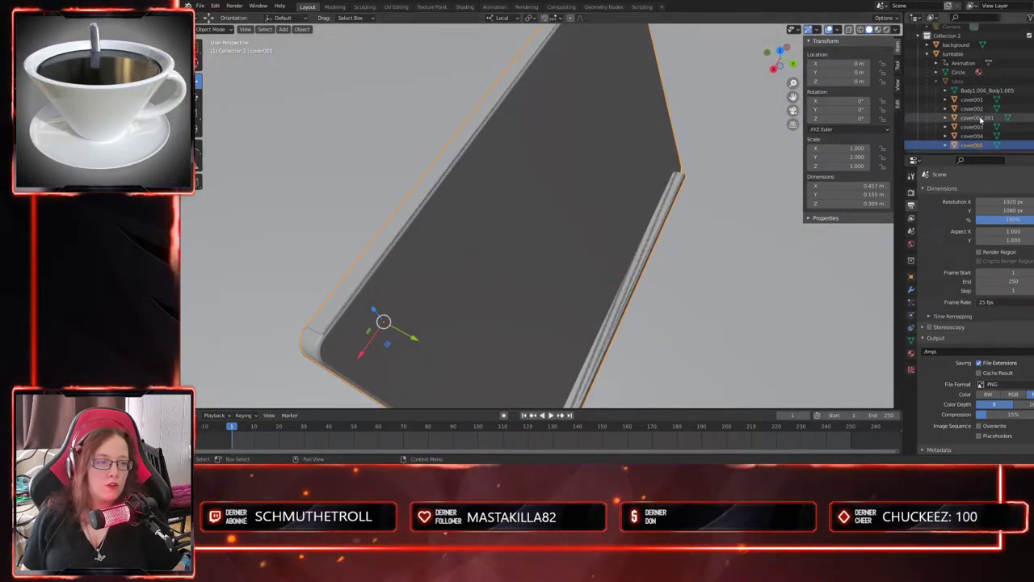
key(Delete)
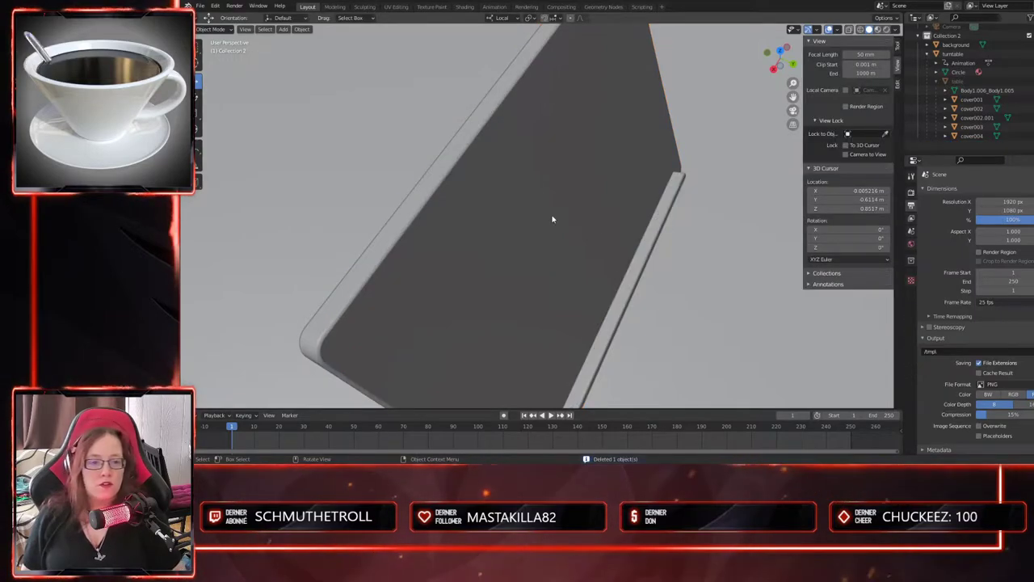
click(552, 219)
drag(980, 126, 1021, 140)
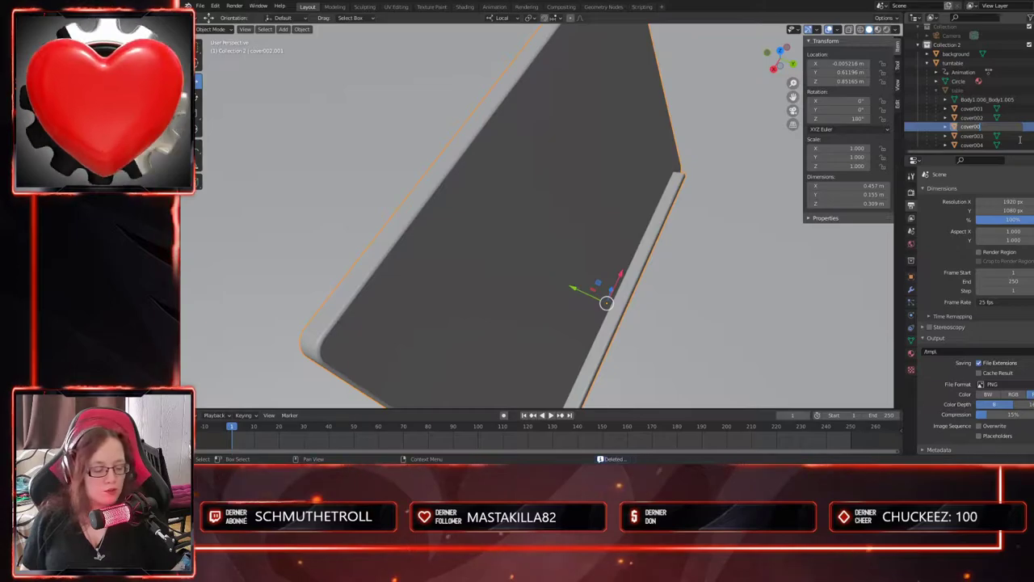
text(5)
key(Return)
- Select cover001, unhide the table object, and switch to the camera view
scroll(541, 283, down, 5)
middle_drag(541, 282, 642, 221)
scroll(625, 314, down, 3)
click(970, 109)
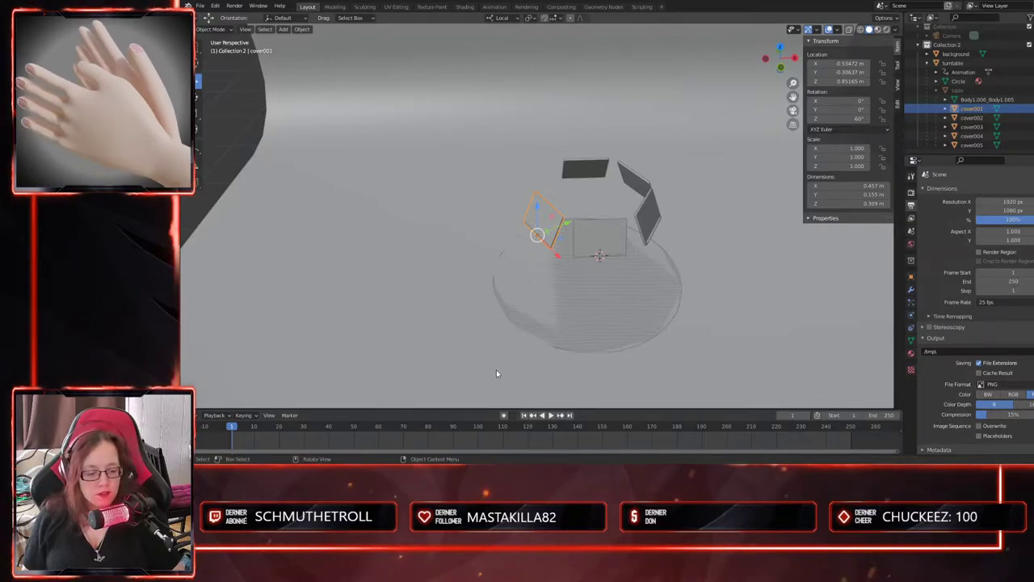
middle_drag(569, 325, 682, 363)
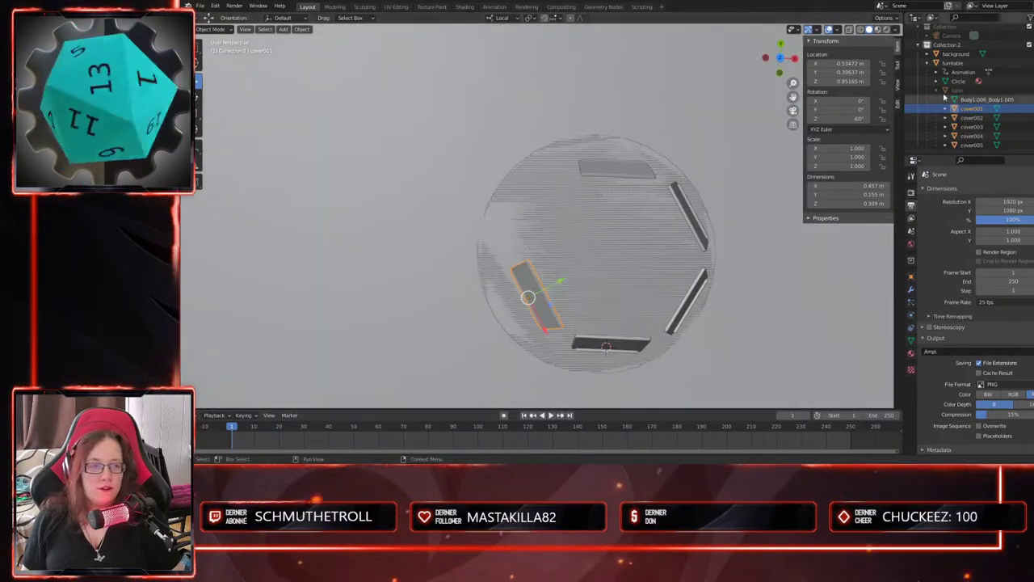
click(1032, 90)
middle_drag(689, 294, 699, 255)
mouse_move(612, 321)
middle_down()
mouse_move(633, 314)
mouse_move(626, 286)
mouse_move(619, 315)
middle_up()
key(KP_0)
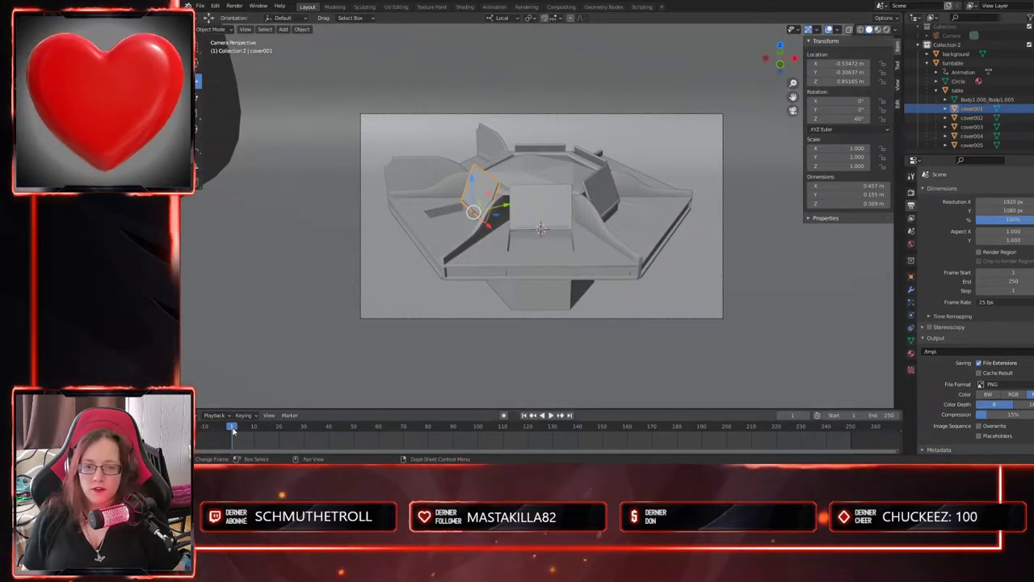
- Return to frame 1 and insert a single keyframe for cover001's X rotation at 0°
key(space)
drag(310, 447, 231, 432)
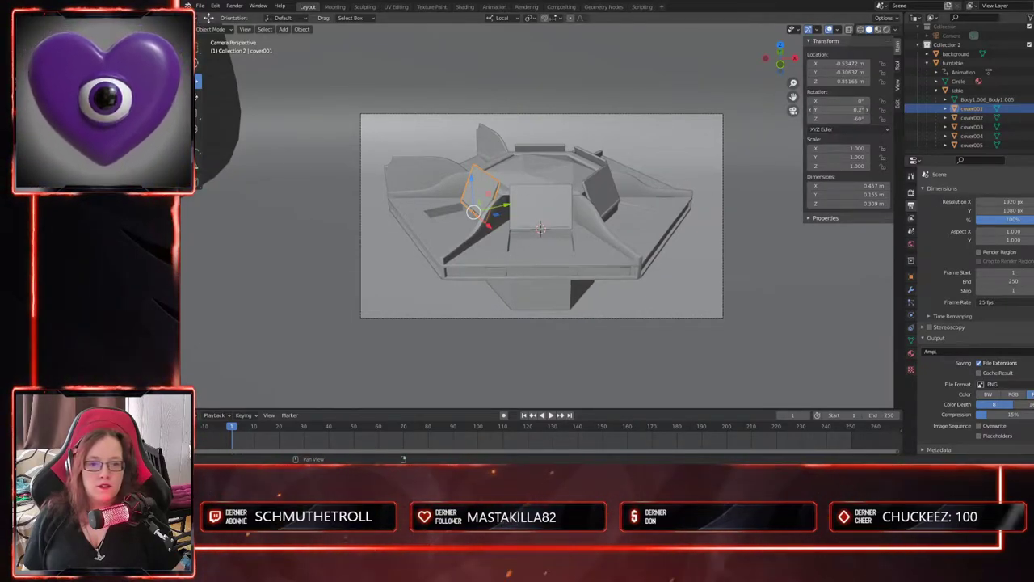
key(ctrl+z)
drag(826, 101, 850, 101)
key(ctrl+z)
click(853, 102)
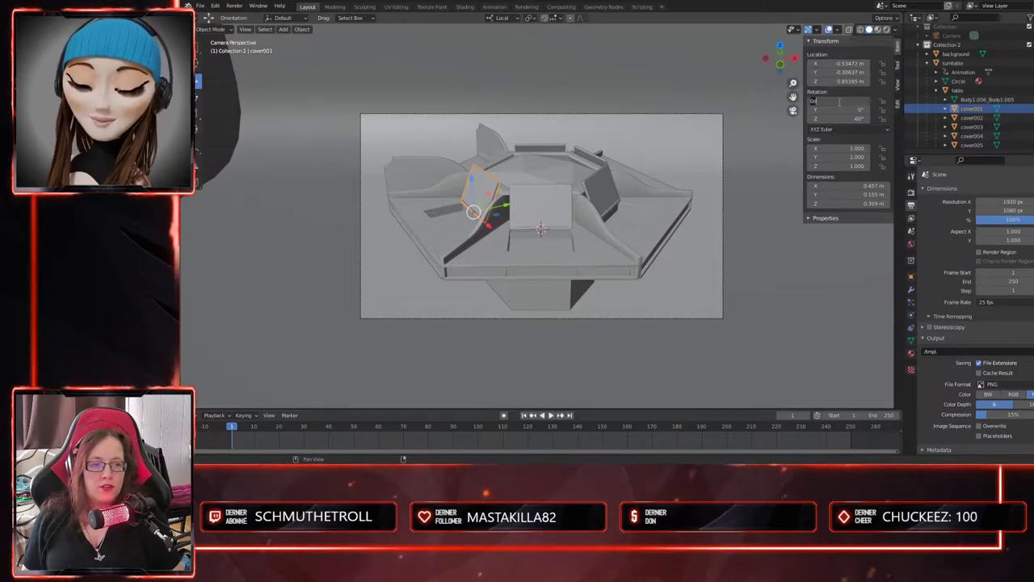
right_click(840, 99)
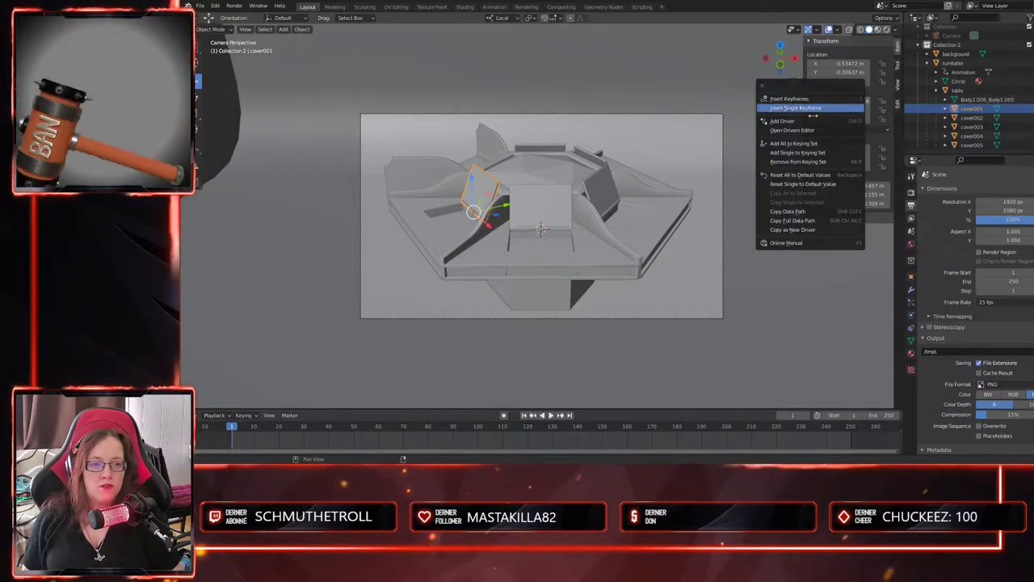
click(810, 113)
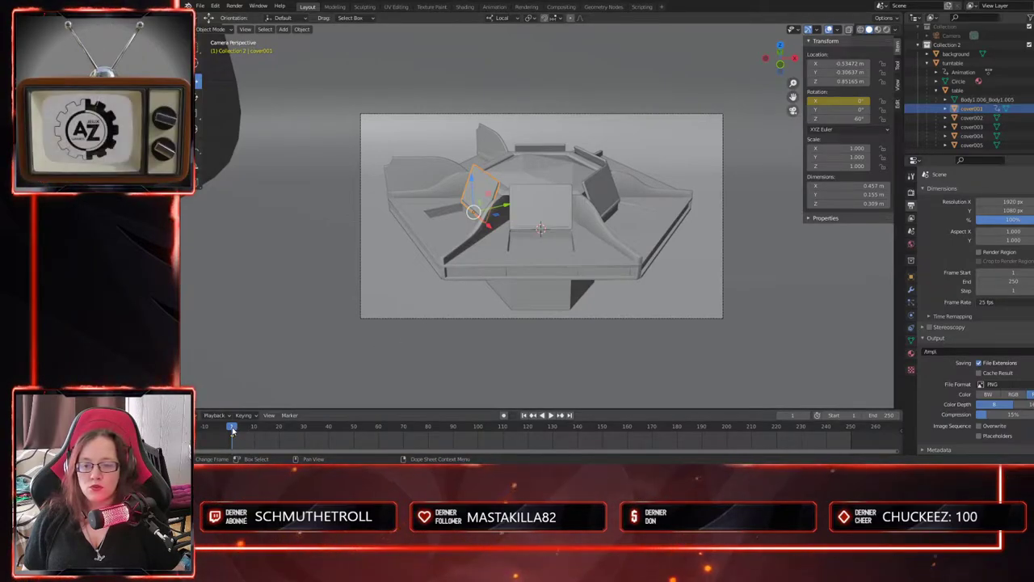
- At frame 10, set cover001's X rotation to 113° and keyframe that value
drag(232, 429, 255, 429)
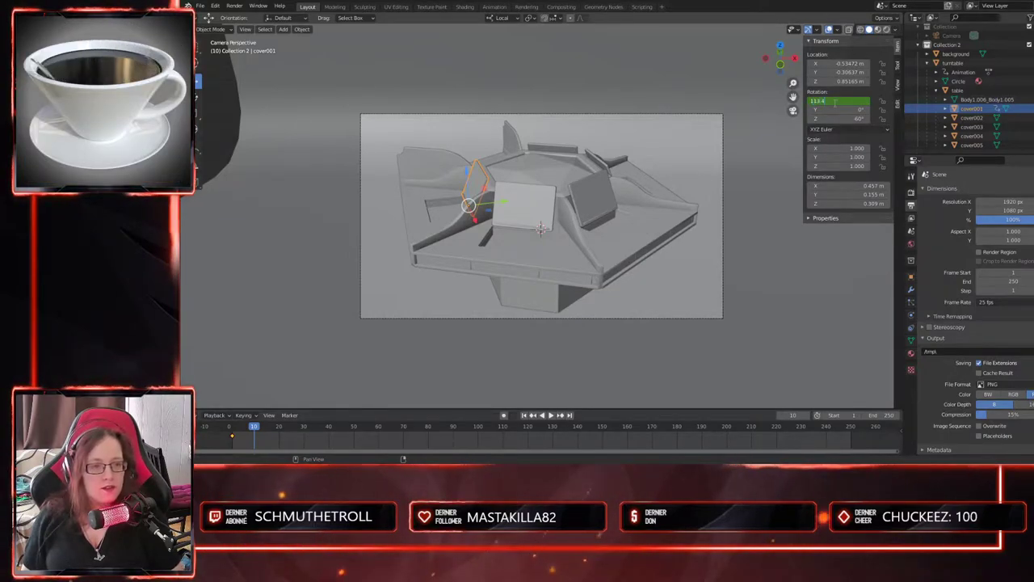
drag(835, 101, 835, 101)
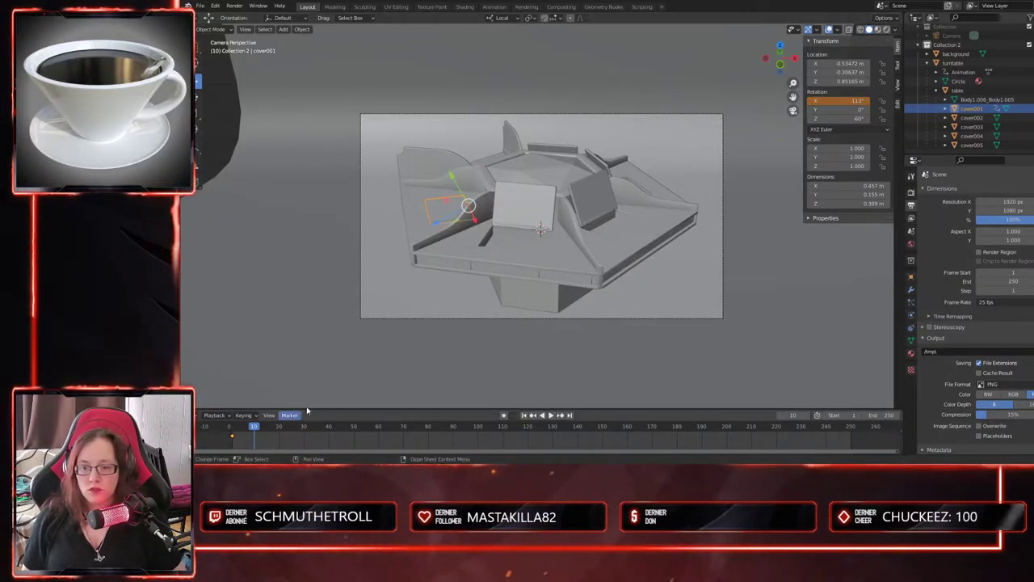
right_click(835, 101)
click(828, 100)
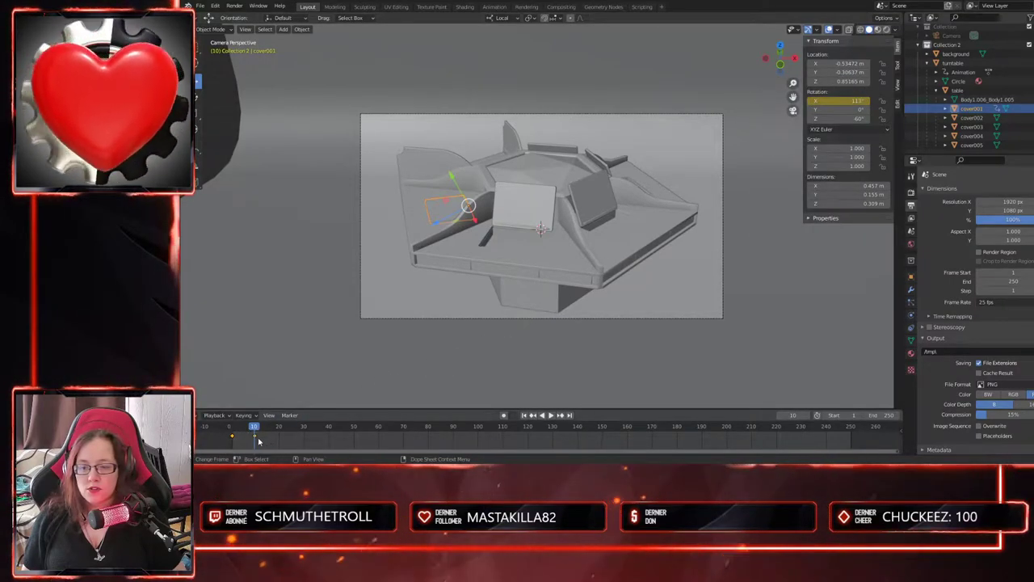
- Set the interpolation of cover001's keyframes at frames 1 and 10 to Linear
right_click(235, 432)
mouse_move(268, 390)
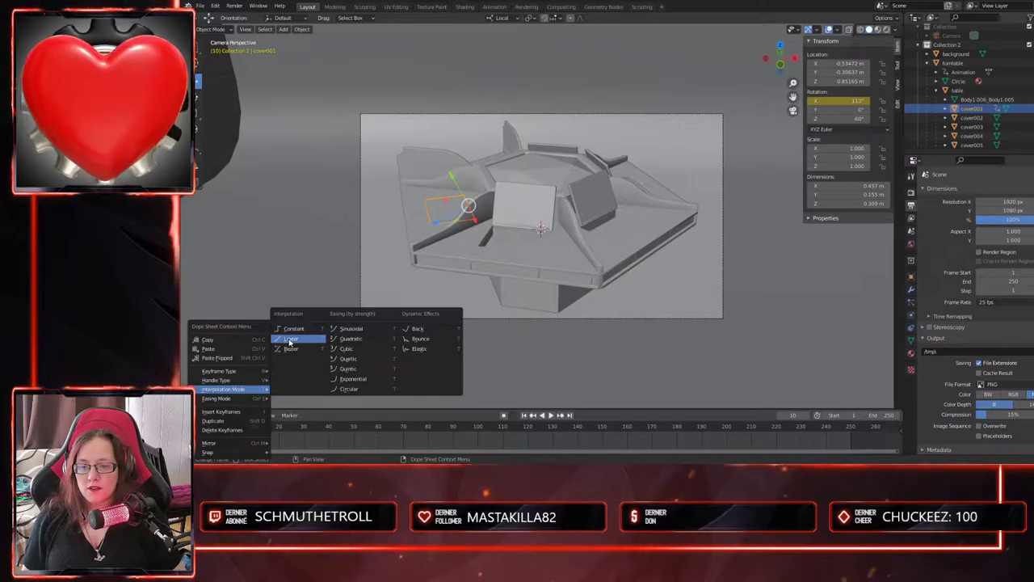
click(290, 339)
- At frame 20, set cover001's X rotation back to 0° and insert a single keyframe
drag(256, 430, 279, 431)
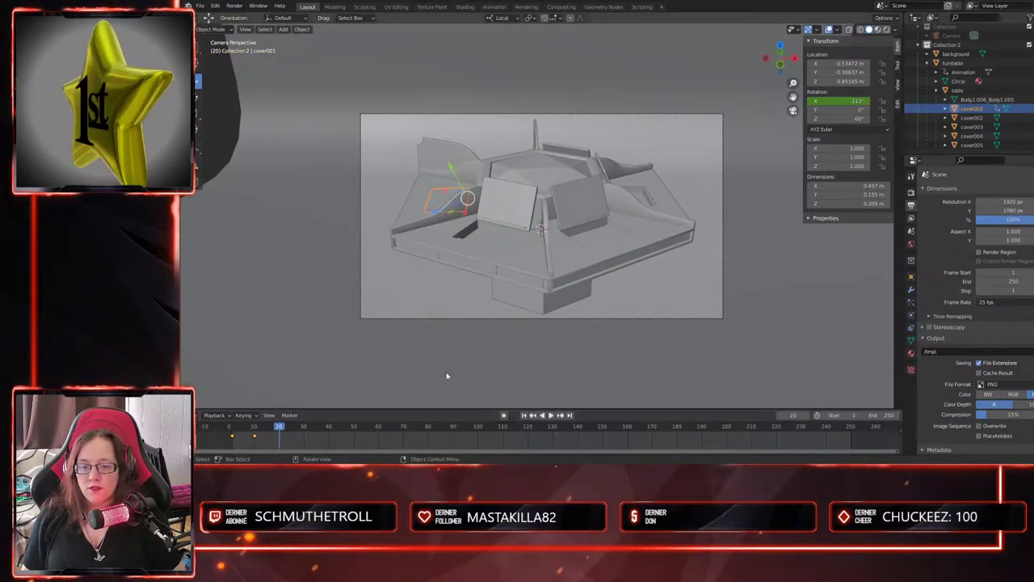
right_click(846, 100)
click(832, 105)
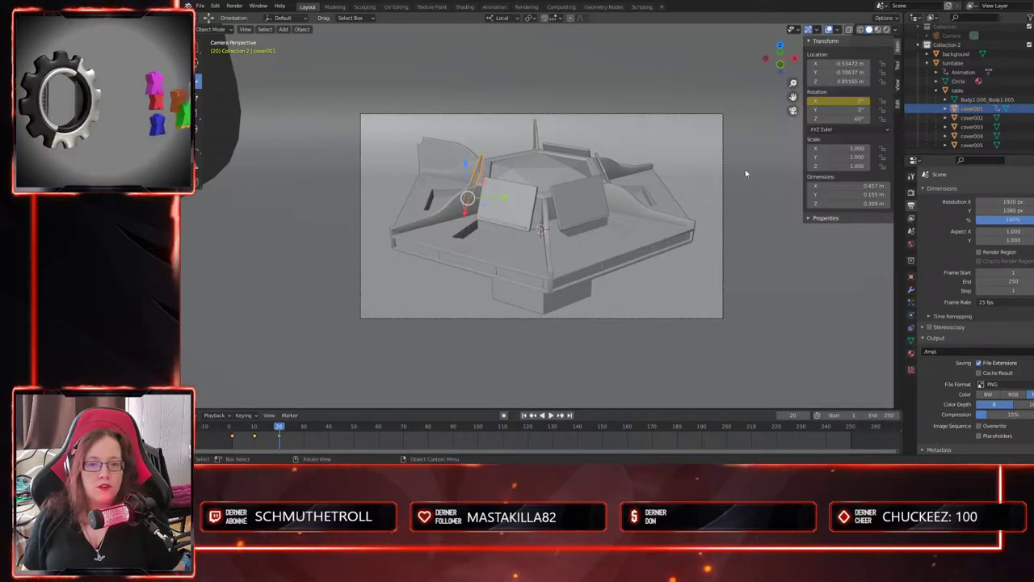
- Examine from above how cover001 fits its opening in the table at frames 1 and 10
drag(279, 431, 231, 432)
middle_drag(529, 294, 524, 349)
shift+middle_drag(678, 356, 607, 270)
scroll(538, 277, up, 5)
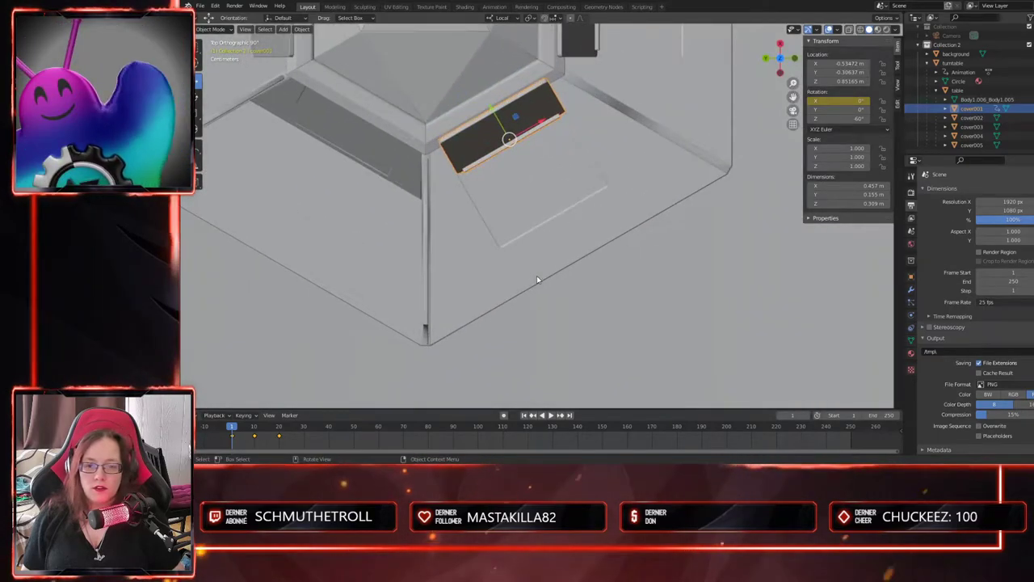
shift+middle_drag(536, 277, 550, 334)
drag(232, 432, 254, 436)
scroll(534, 318, up, 8)
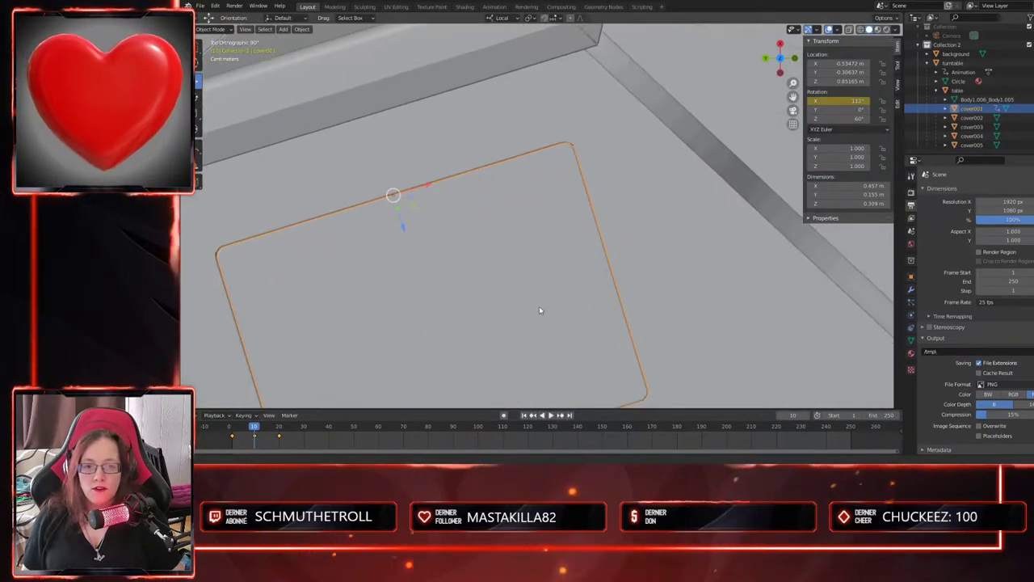
scroll(596, 244, up, 1)
mouse_move(602, 244)
shift+middle_down()
mouse_move(621, 207)
mouse_move(612, 240)
shift+middle_up()
scroll(620, 200, down, 1)
scroll(610, 174, up, 1)
scroll(593, 200, up, 1)
shift+middle_drag(593, 200, 571, 296)
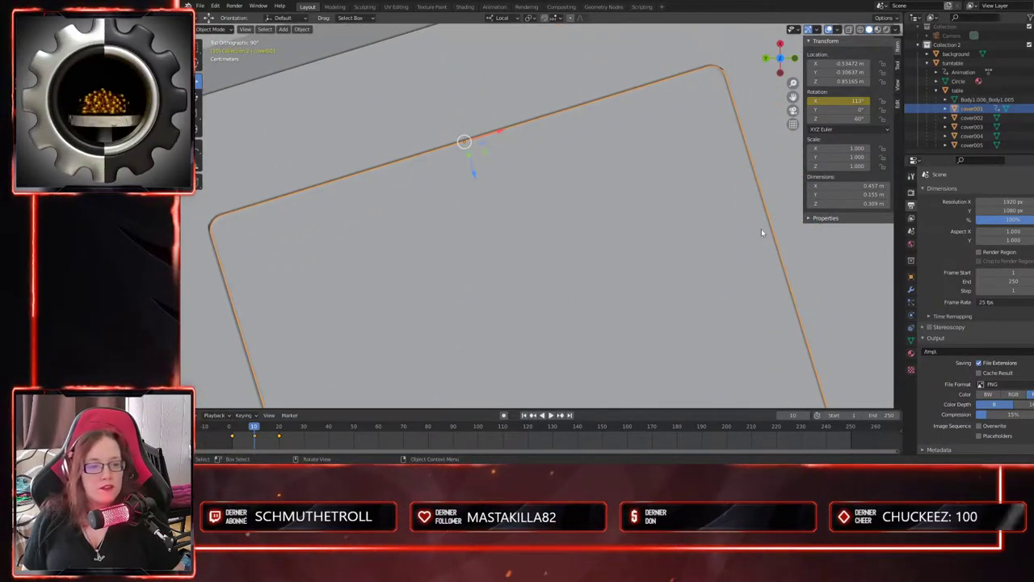
click(823, 303)
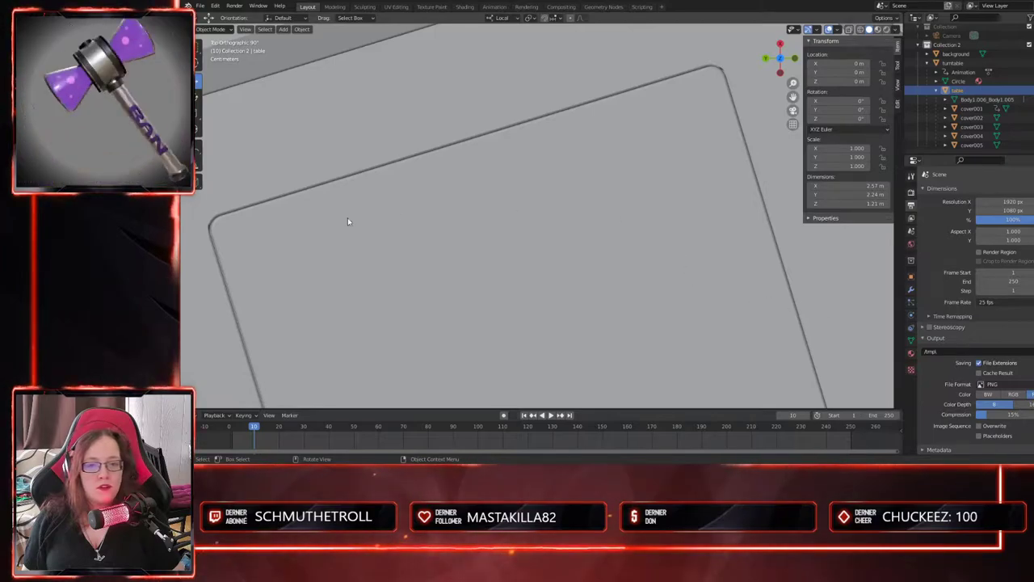
scroll(439, 306, down, 4)
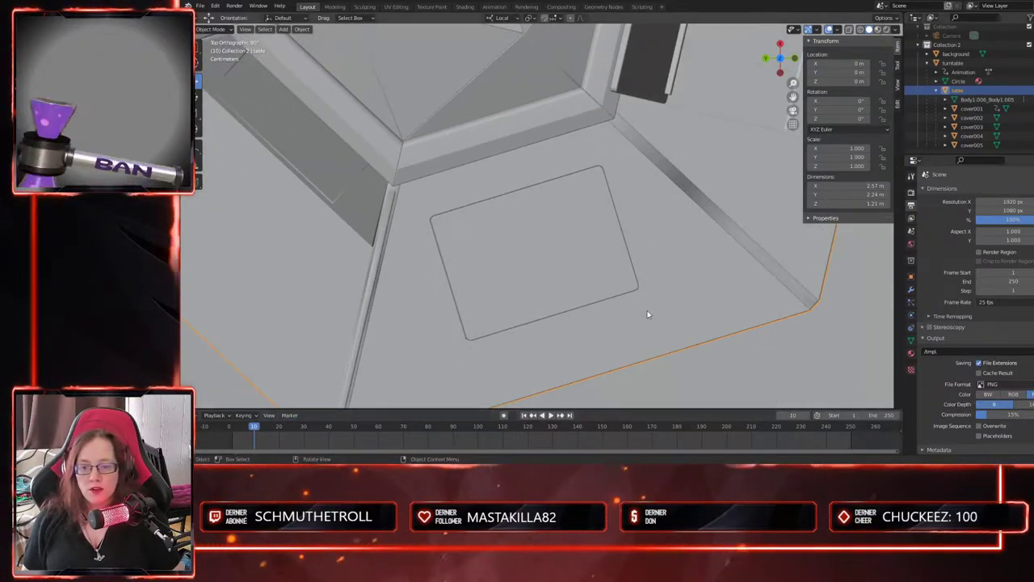
scroll(646, 315, down, 1)
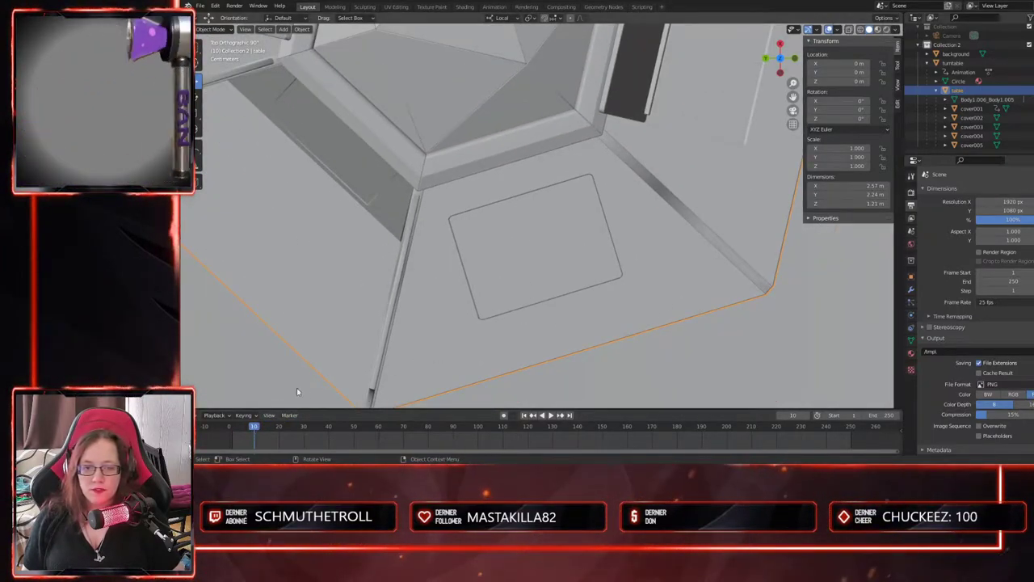
- Select cover002 and keyframe its X rotation at 0° on frame 20
click(264, 428)
drag(265, 428, 279, 430)
middle_drag(566, 323, 493, 298)
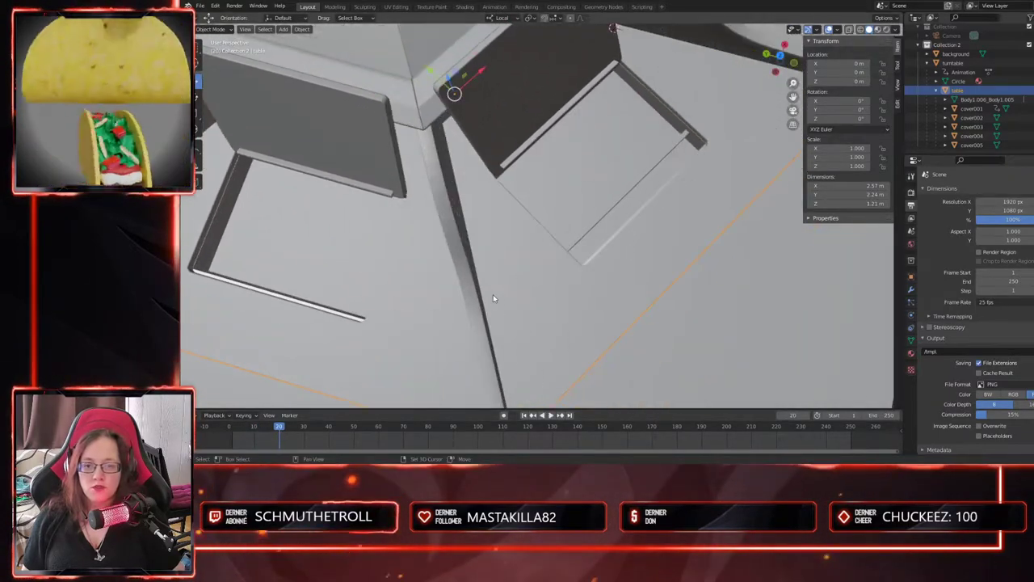
click(529, 105)
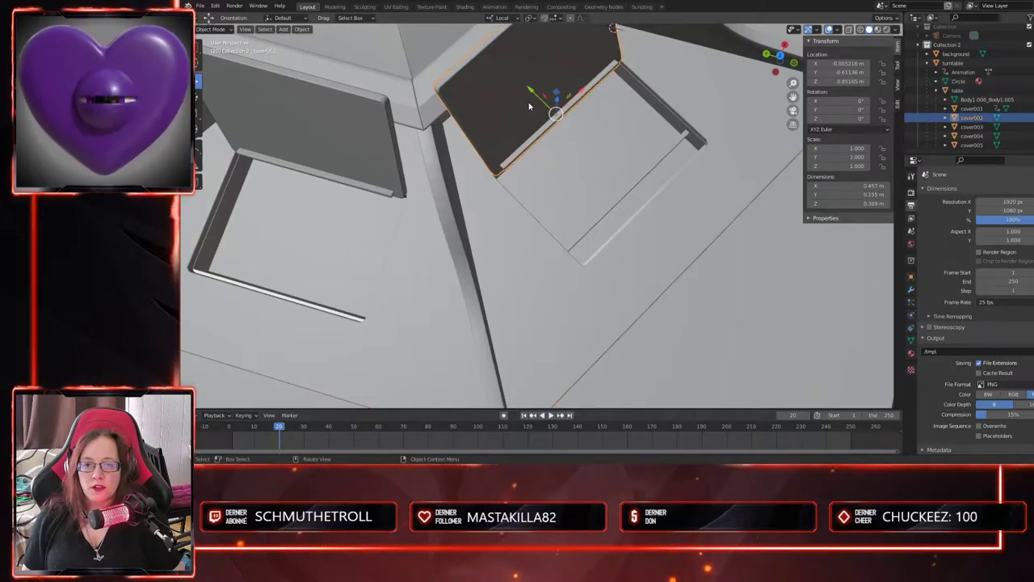
middle_drag(652, 299, 614, 295)
right_click(844, 102)
click(845, 102)
- At frame 30, set cover002's X rotation to 113° and insert a single keyframe
drag(279, 429, 303, 429)
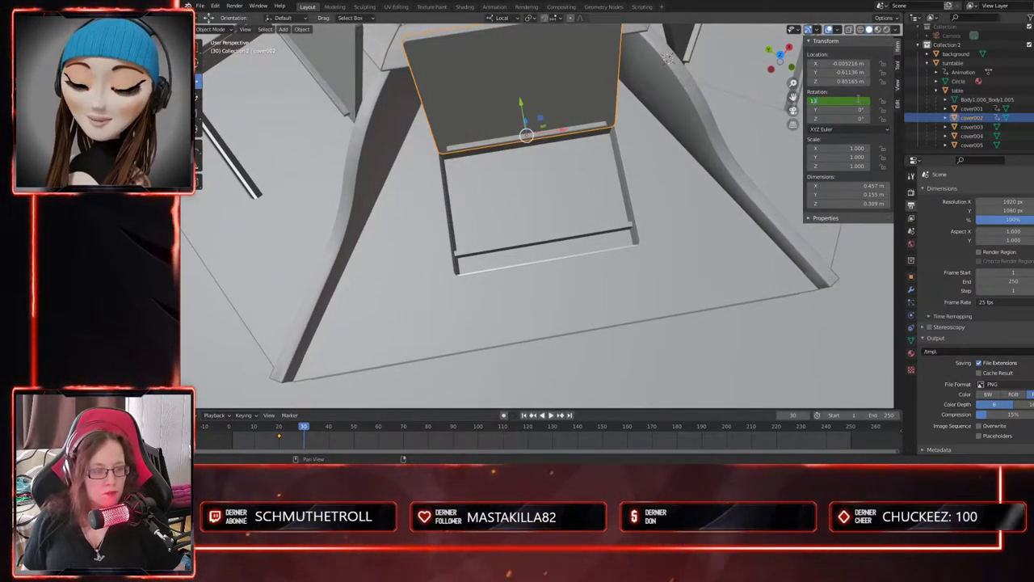
text(13)
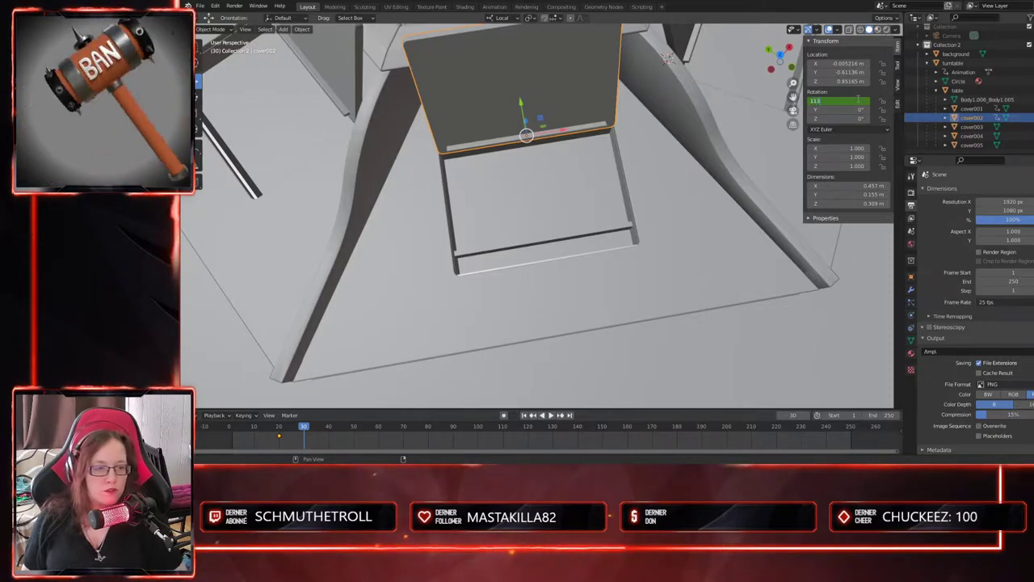
key(Return)
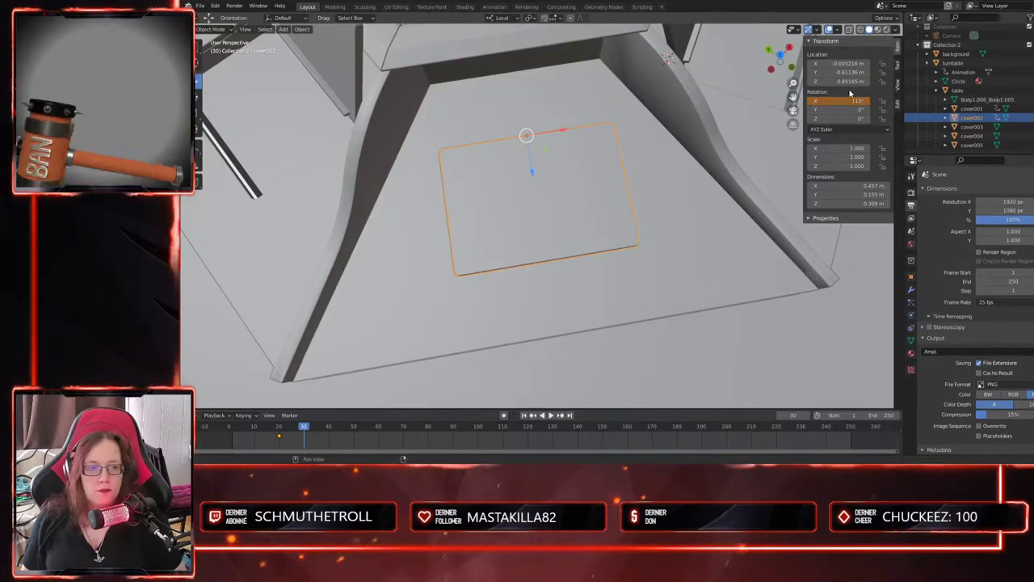
right_click(850, 99)
click(840, 98)
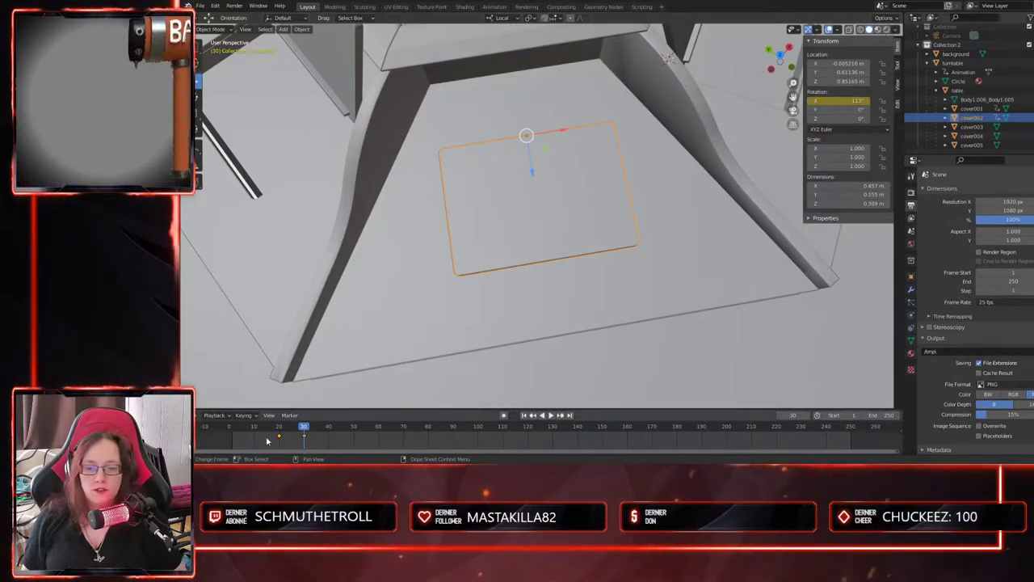
- At frame 40, set cover002's X rotation back to 0° and keyframe it
key(space)
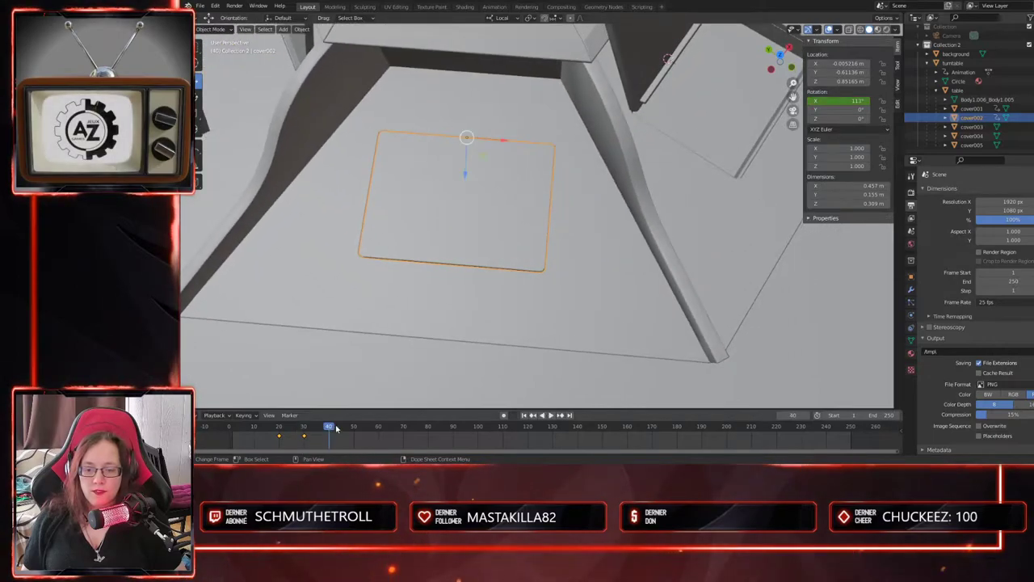
click(834, 101)
key(Return)
right_click(836, 101)
click(836, 100)
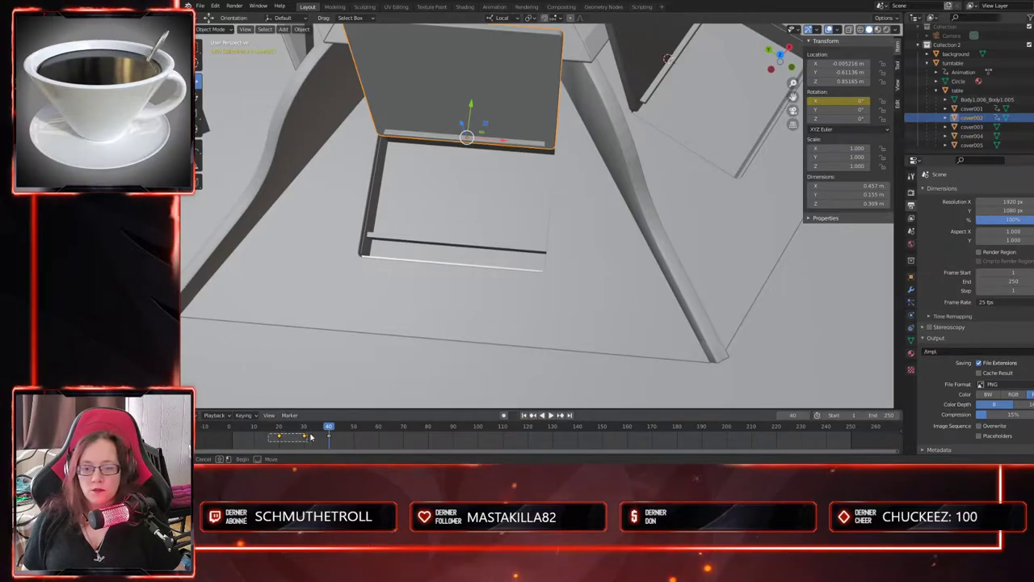
- Change the interpolation mode of cover002's rotation keyframes to Linear
right_click(334, 437)
mouse_move(328, 392)
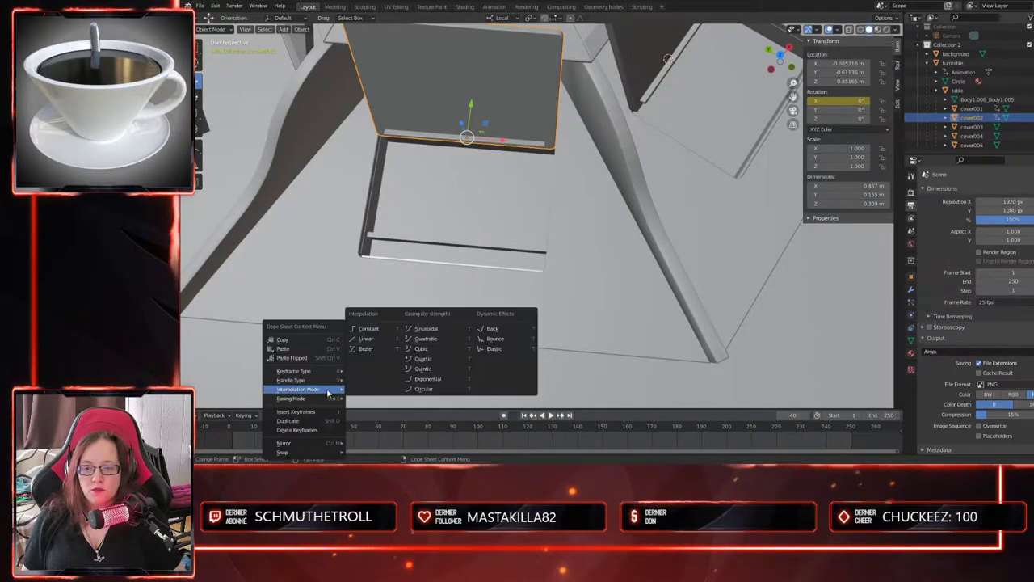
click(365, 338)
- Select cover001 and apply Linear interpolation to its keyframes at frames 1, 10 and 20
scroll(430, 297, down, 3)
middle_drag(427, 293, 575, 276)
click(528, 200)
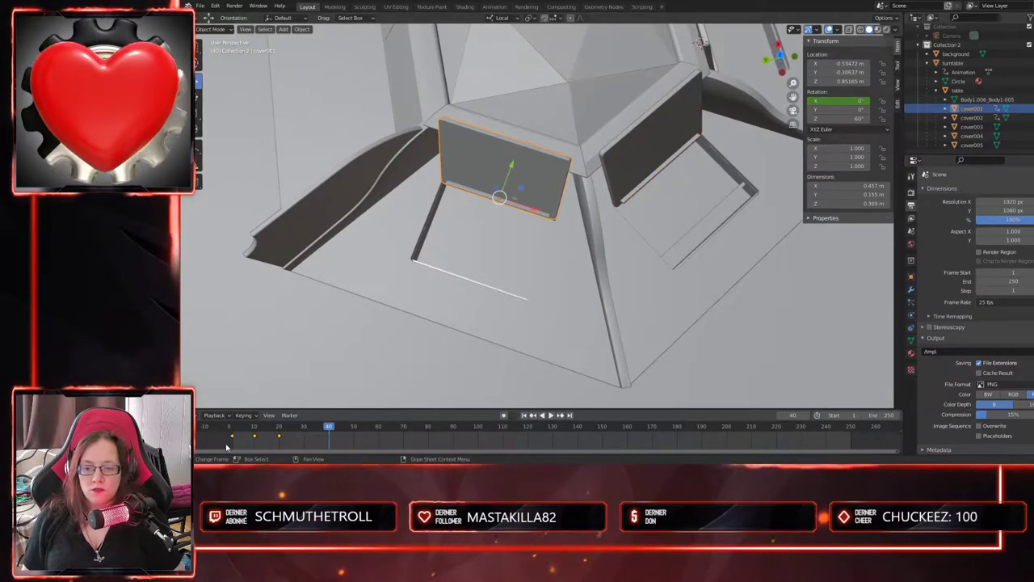
right_click(281, 437)
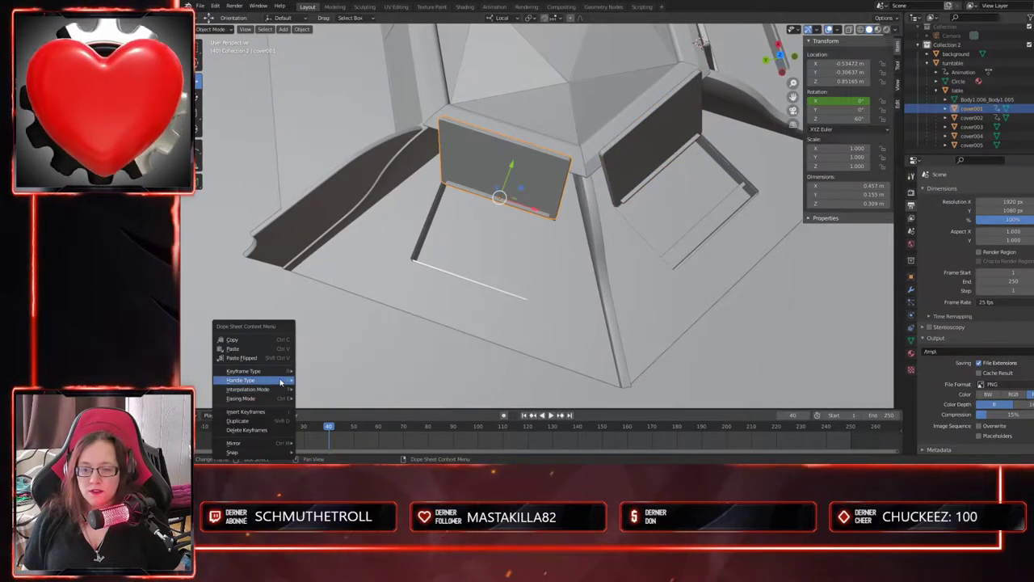
mouse_move(283, 391)
click(335, 340)
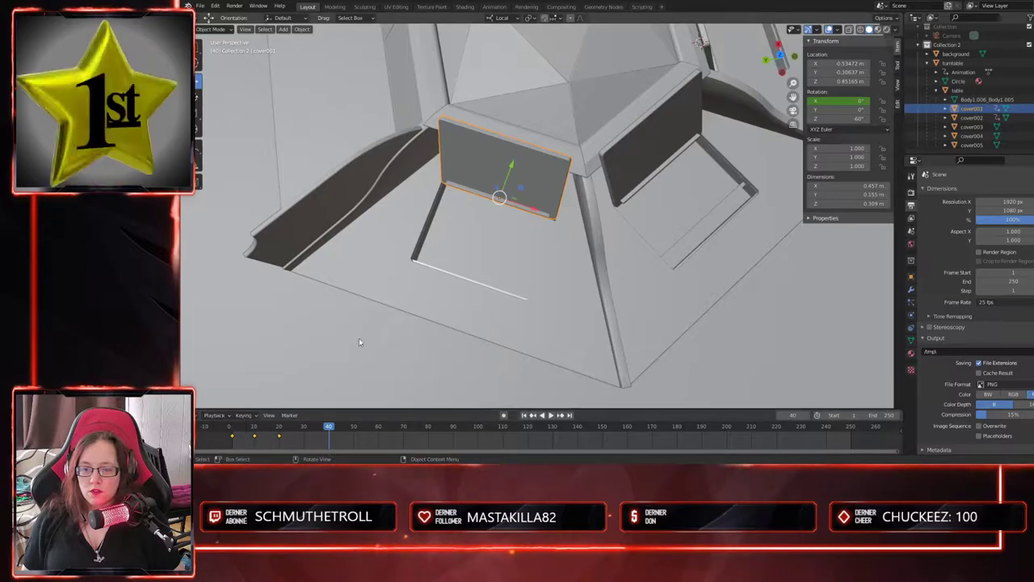
- Examine how the folded-down cover002 fits flush in its table opening at frame 30
click(632, 169)
middle_drag(632, 169, 379, 376)
drag(329, 429, 304, 428)
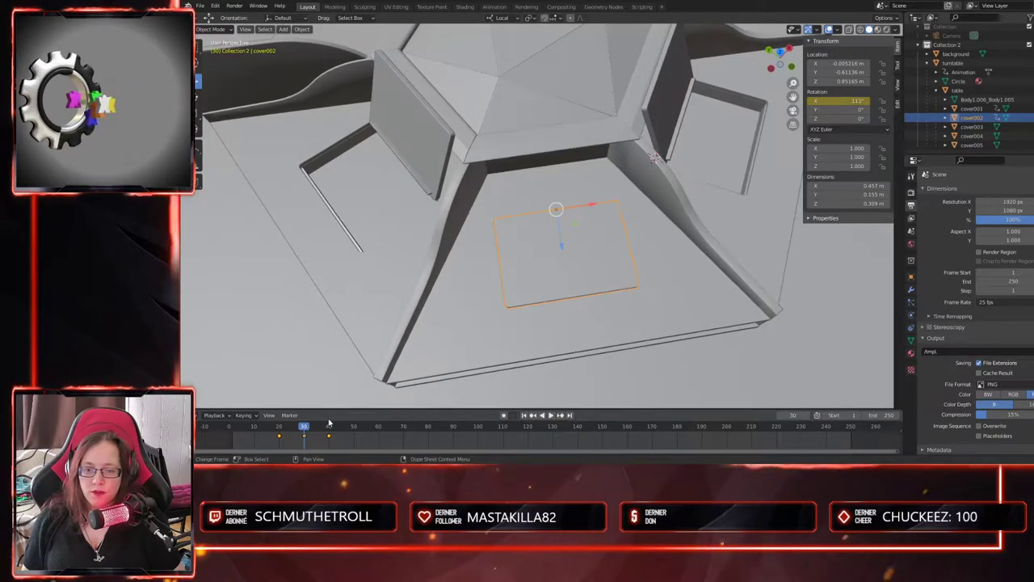
scroll(599, 309, up, 5)
middle_drag(636, 255, 633, 163)
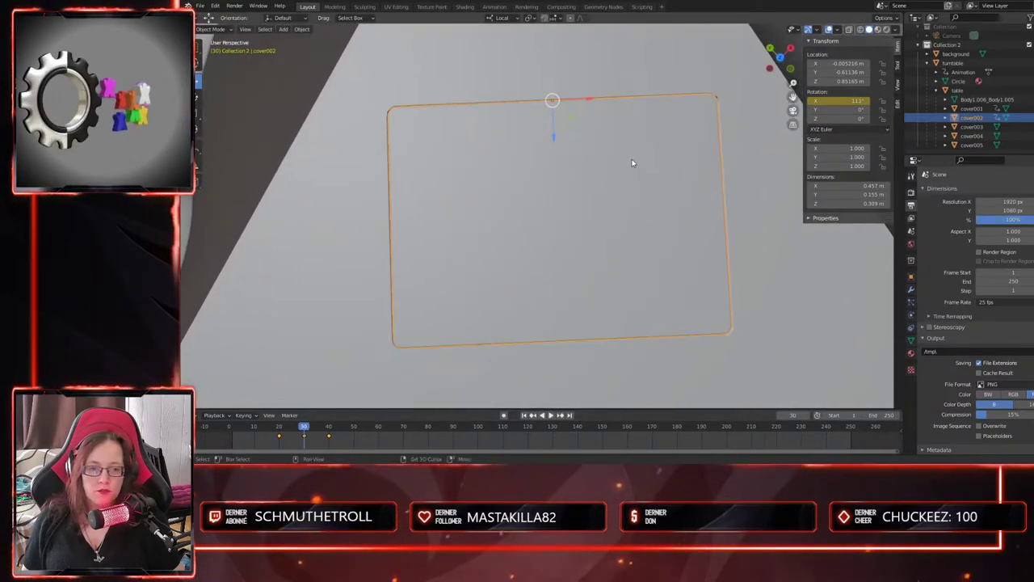
click(618, 223)
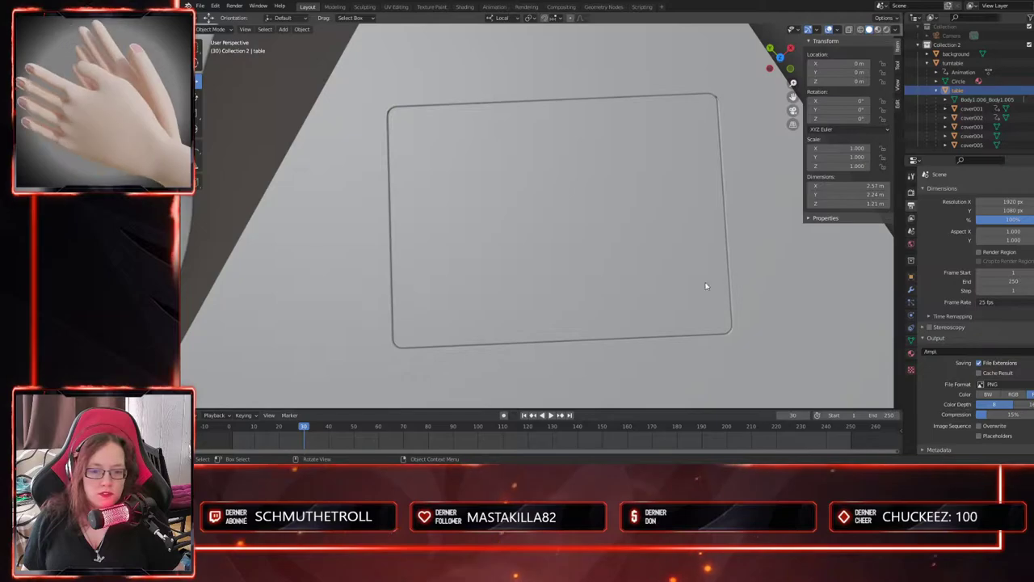
scroll(668, 297, down, 5)
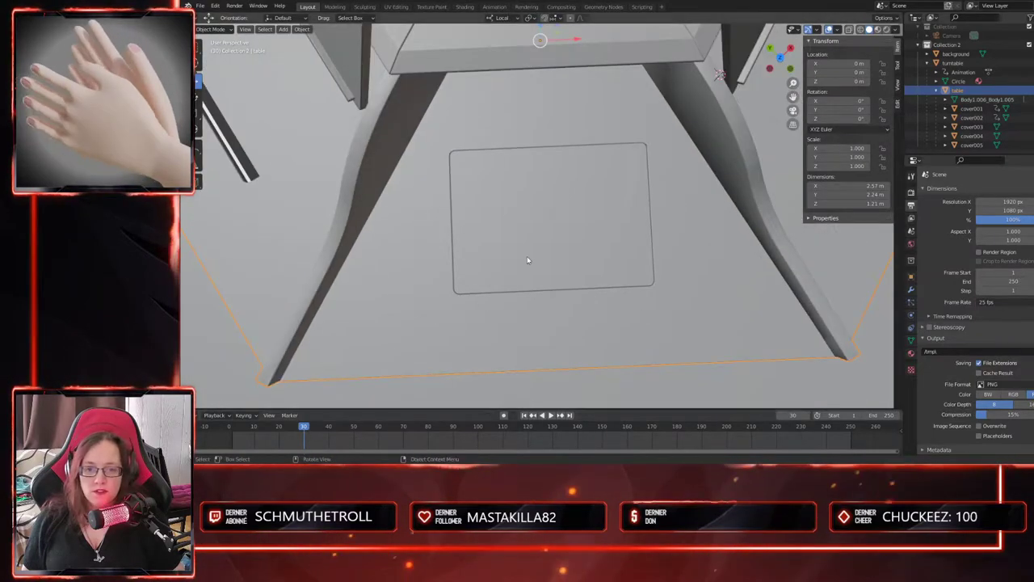
- Move to frame 40, select cover003 and insert a single keyframe for its X rotation at 0°
click(482, 305)
key(space)
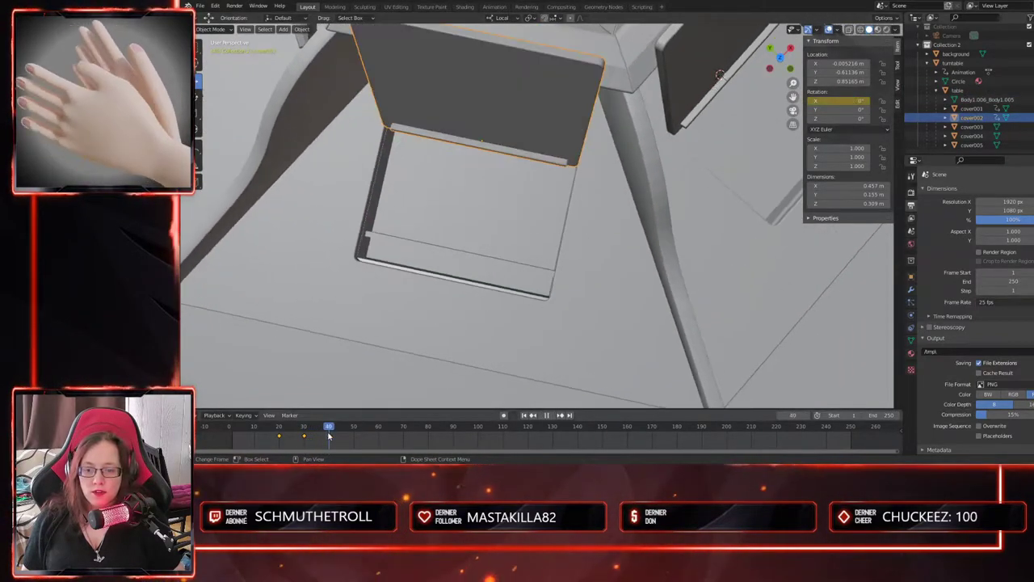
key(space)
middle_drag(403, 390, 541, 282)
click(554, 179)
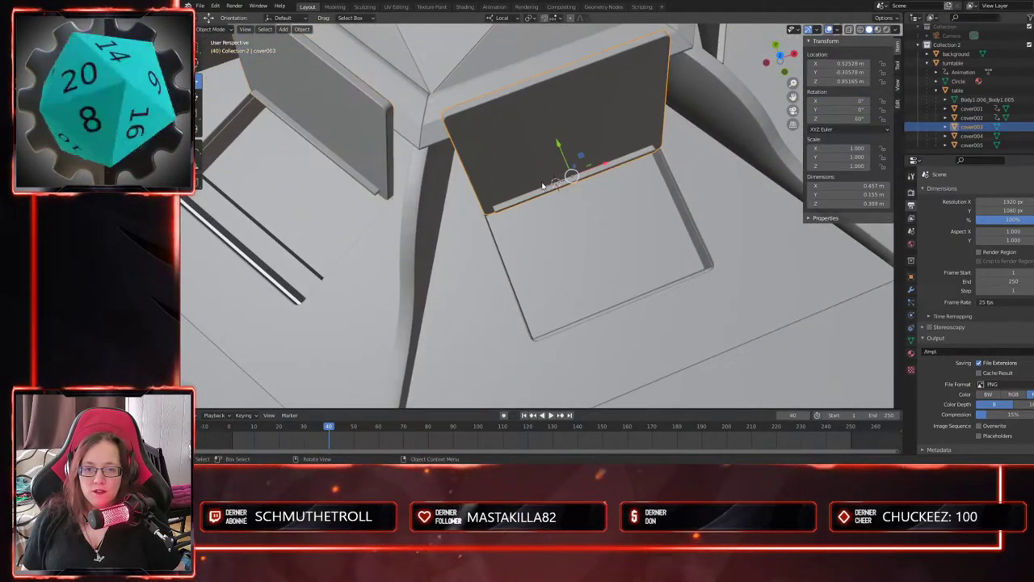
right_click(838, 102)
click(840, 102)
click(840, 102)
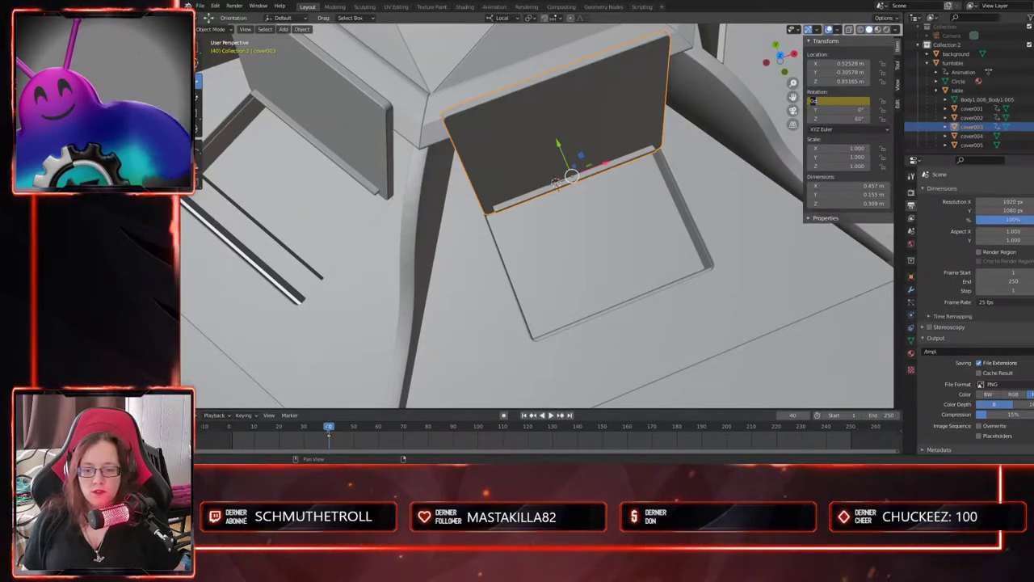
- At frame 50, set cover003's X rotation to 113° and insert a single keyframe for it
key(Escape)
drag(329, 428, 354, 430)
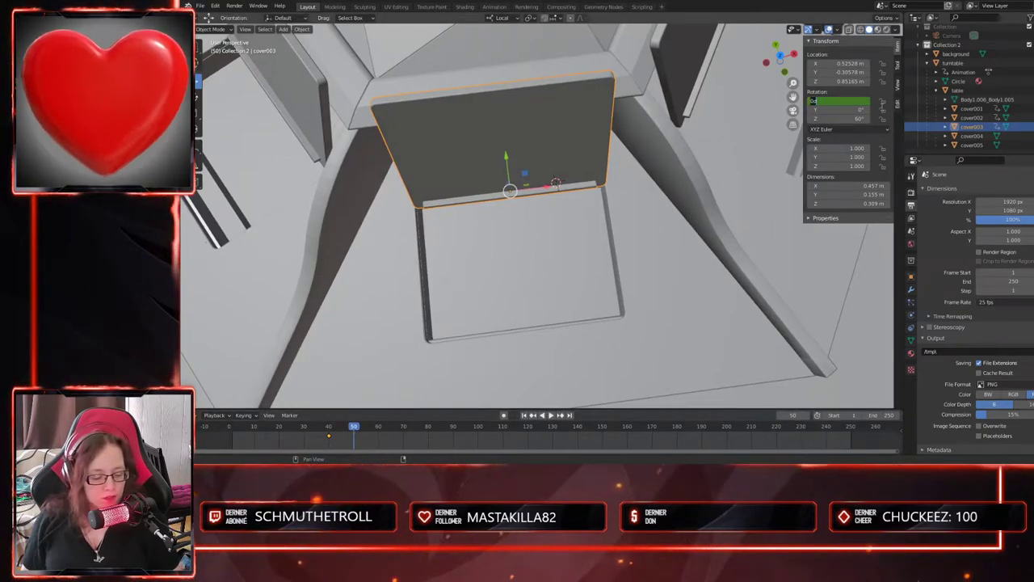
key(Return)
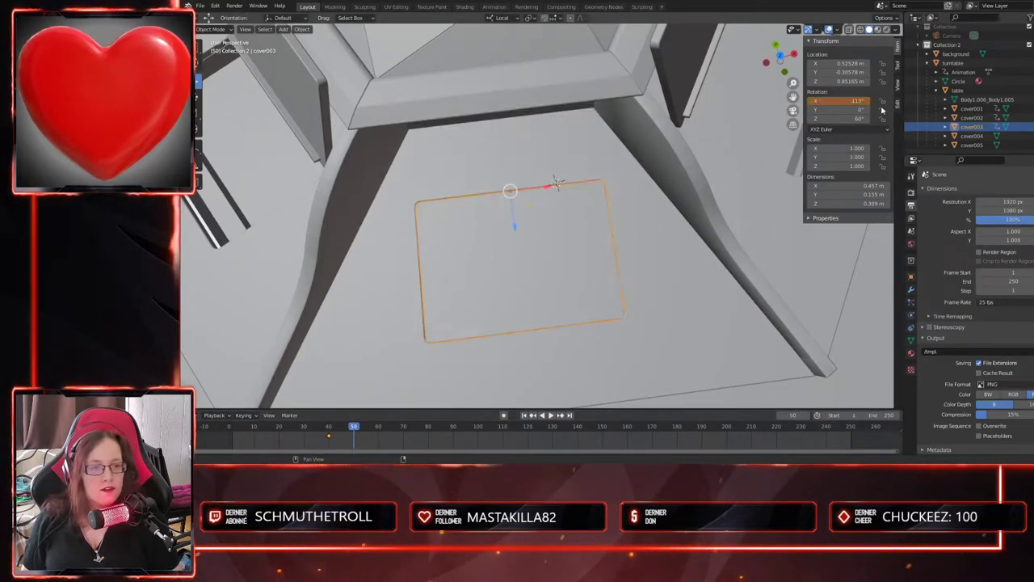
right_click(831, 101)
click(831, 103)
- At frame 60, return cover003's X rotation to 0° and insert a single keyframe for it
drag(355, 430, 378, 428)
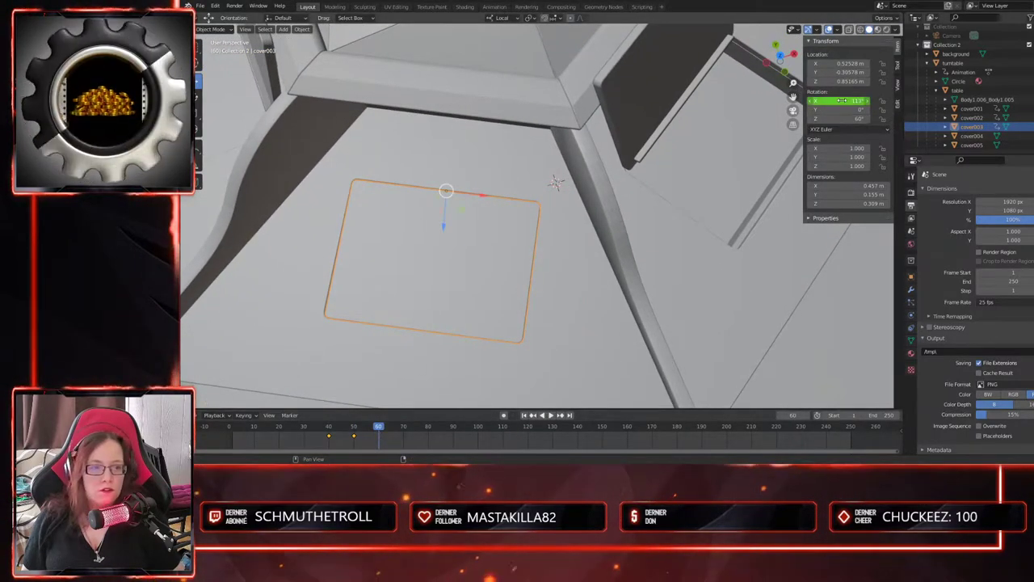
text(0)
key(Return)
right_click(840, 100)
click(837, 100)
- At frame 50, nudge the folded-down cover003 about 1 mm along its local X axis to align it within its table opening
click(369, 433)
drag(369, 435, 356, 434)
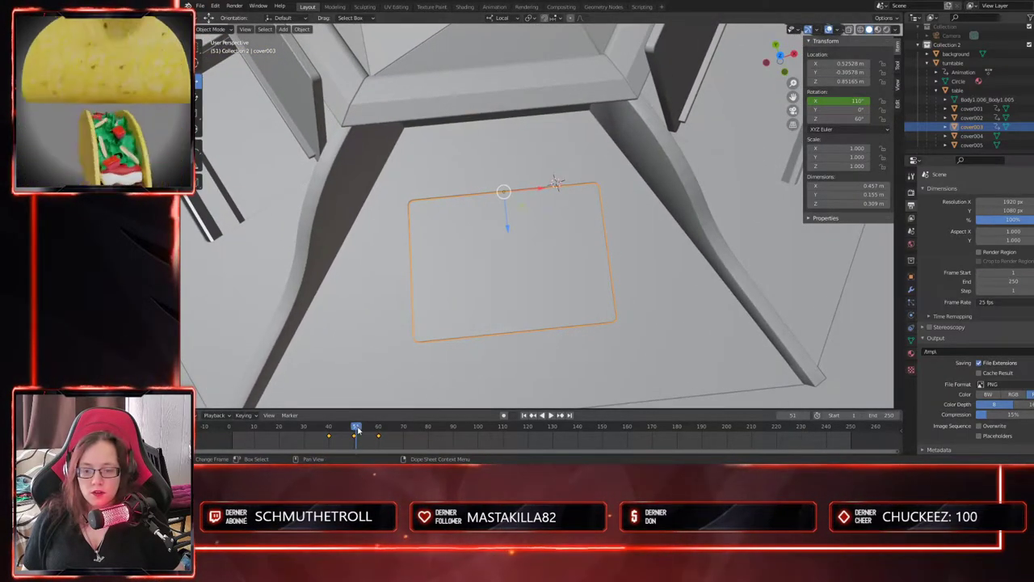
click(353, 430)
scroll(538, 299, up, 6)
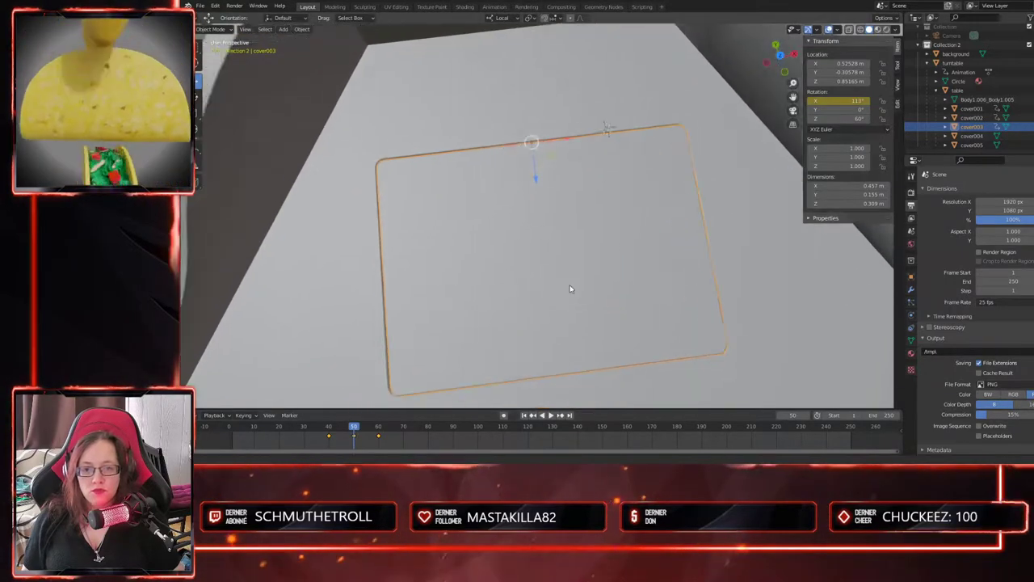
mouse_move(633, 254)
middle_down()
mouse_move(633, 283)
mouse_move(635, 267)
middle_up()
scroll(635, 266, up, 2)
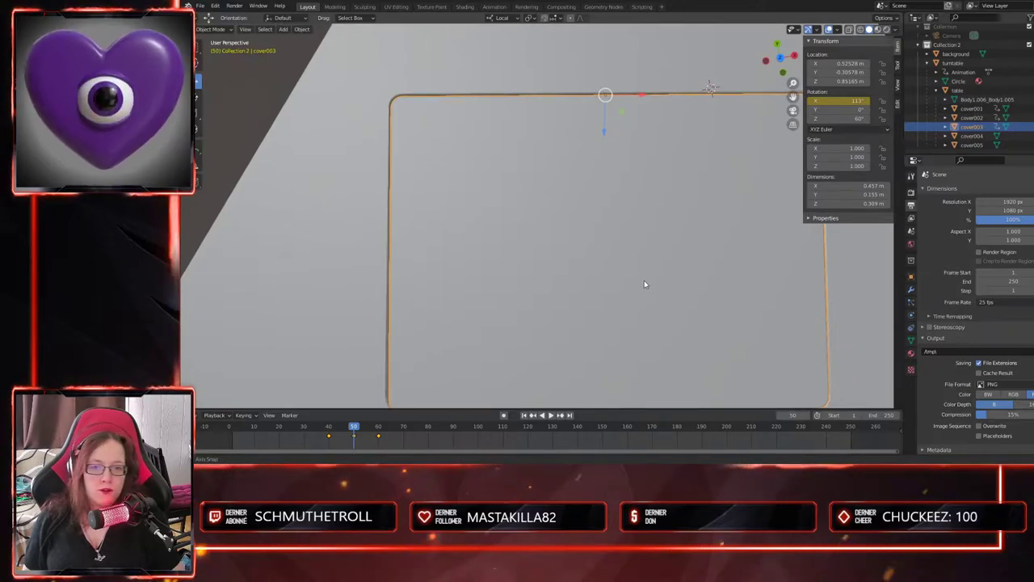
shift+middle_drag(712, 298, 672, 267)
middle_drag(626, 242, 615, 251)
middle_drag(530, 216, 530, 218)
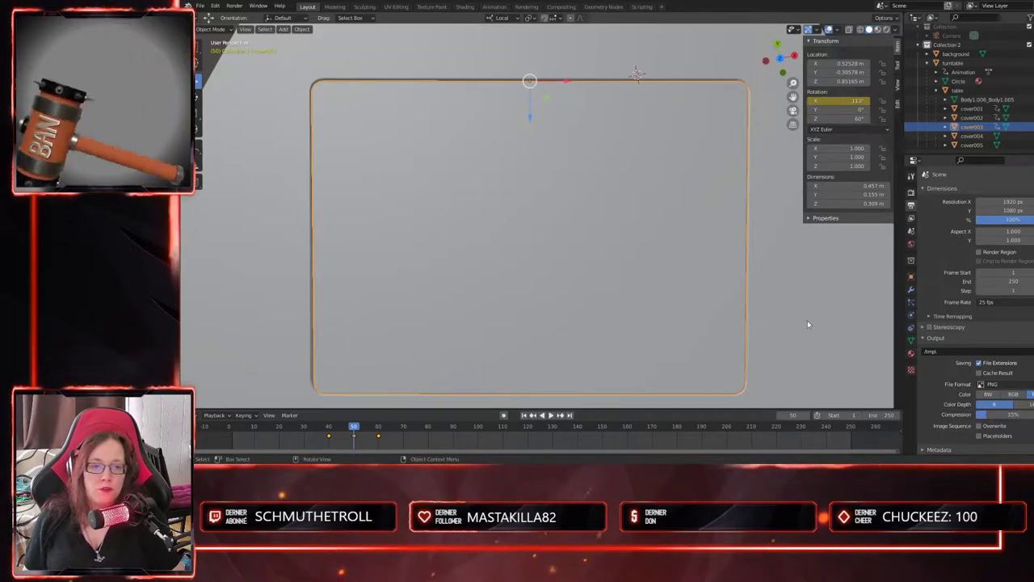
click(829, 344)
click(526, 202)
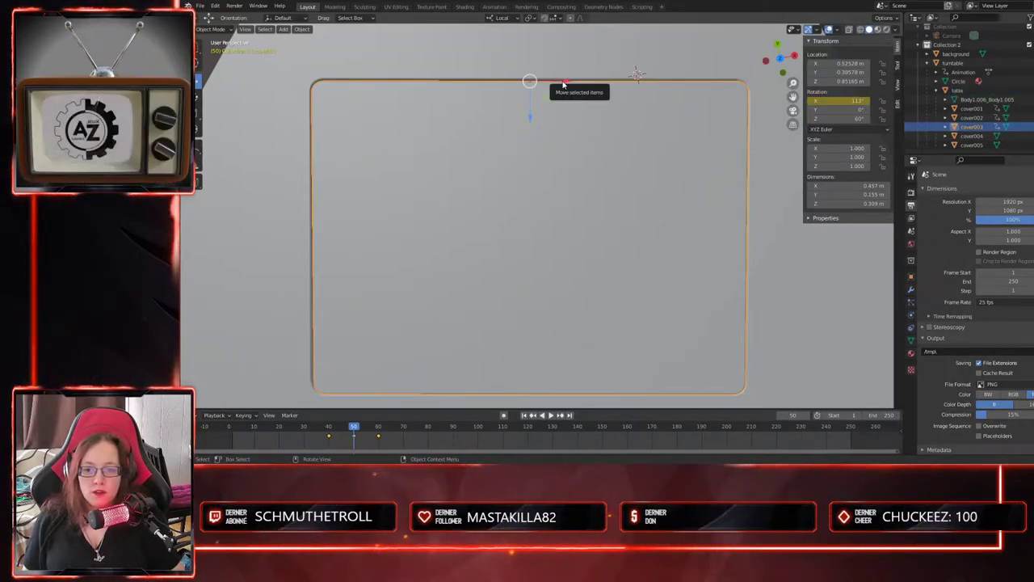
drag(563, 83, 563, 87)
click(765, 293)
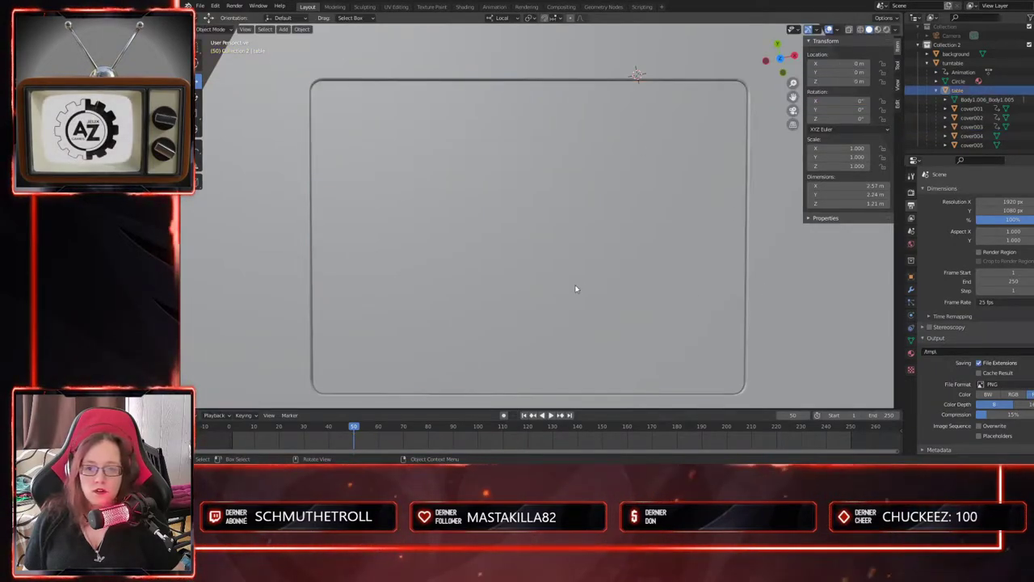
click(748, 174)
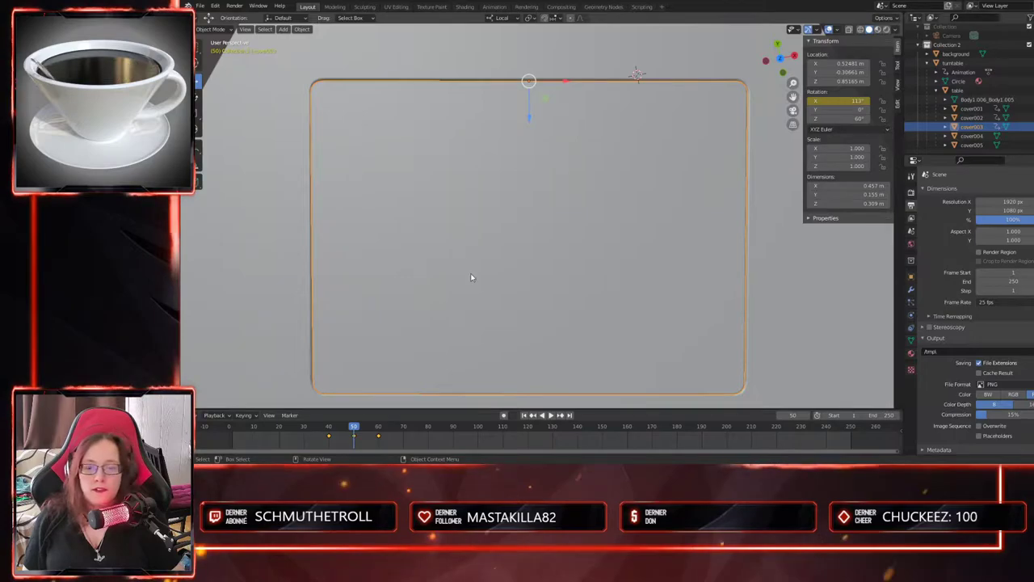
- Move to frame 60, select cover004 and insert a single keyframe for its X rotation at 0°
scroll(522, 323, down, 7)
mouse_move(360, 434)
mouse_down()
mouse_move(331, 434)
mouse_move(378, 434)
mouse_up()
click(634, 130)
middle_drag(677, 275, 794, 265)
shift+middle_drag(781, 315, 559, 247)
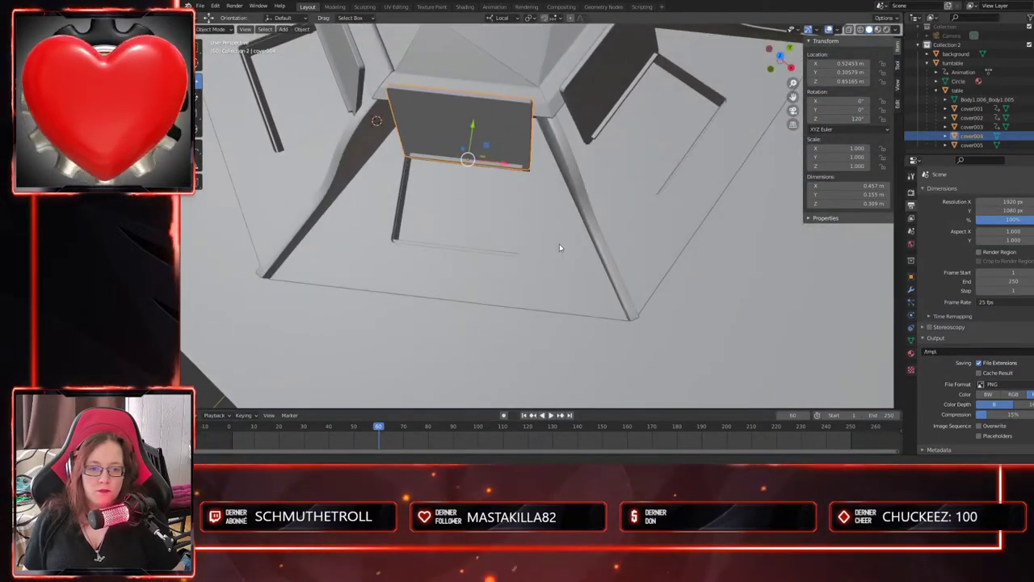
scroll(469, 213, up, 4)
shift+middle_drag(469, 213, 572, 247)
scroll(554, 259, up, 2)
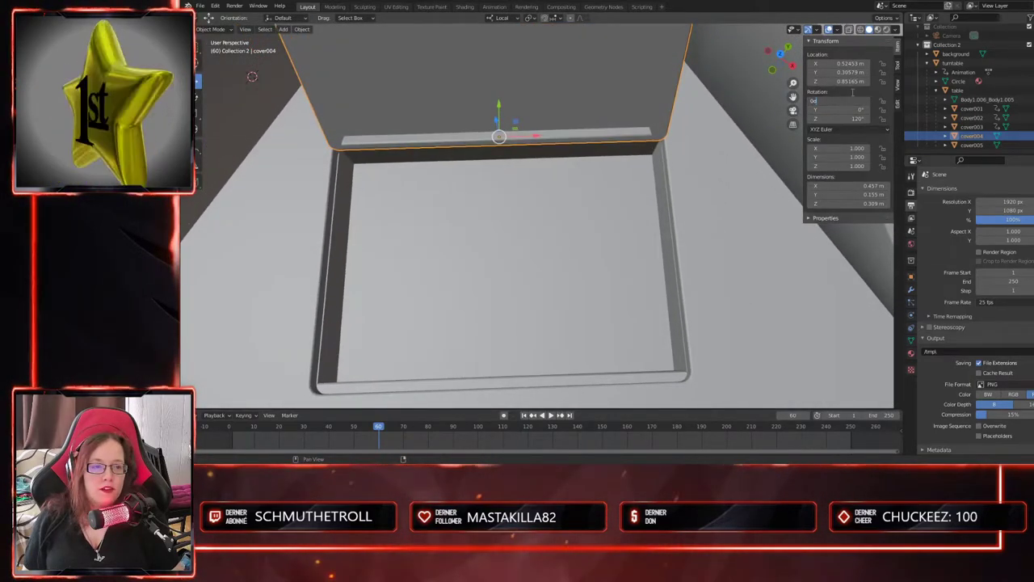
right_click(843, 100)
click(828, 100)
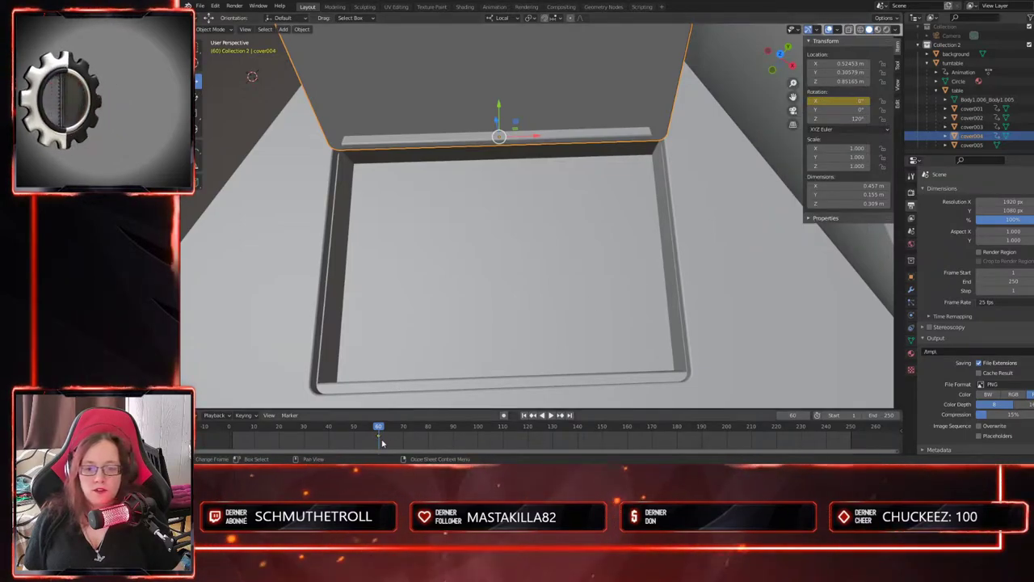
- At frame 70, set cover004's X rotation to 113° and insert a single keyframe for it
drag(376, 432, 403, 432)
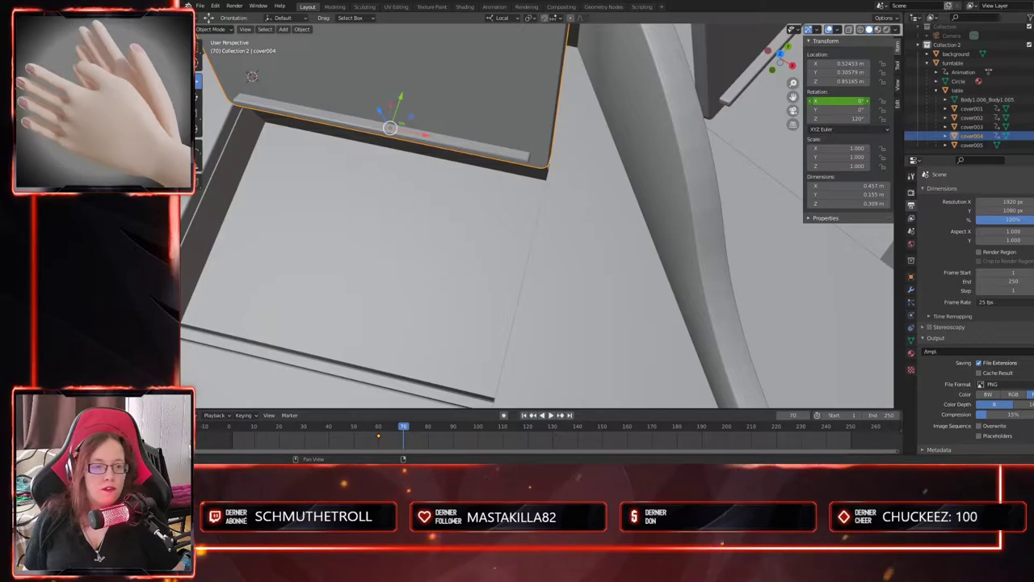
click(844, 101)
text(113)
key(Return)
right_click(844, 101)
click(844, 101)
- Check cover004's fit in orthographic view, and at frame 80 keyframe its X rotation at 0° with a single keyframe
key(KP_5)
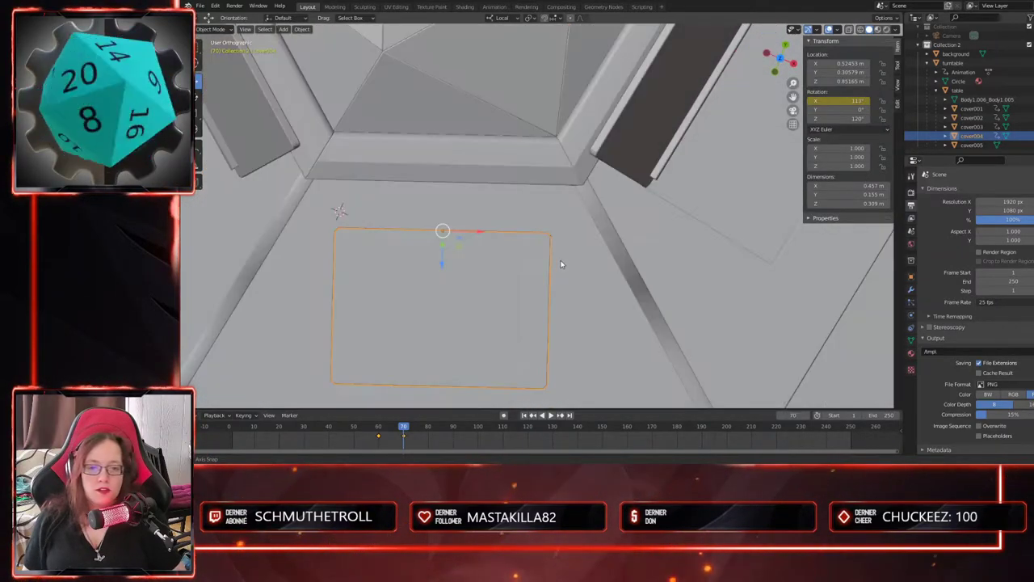
shift+middle_drag(517, 301, 610, 278)
scroll(621, 293, up, 2)
shift+middle_drag(676, 326, 682, 279)
drag(404, 437, 428, 436)
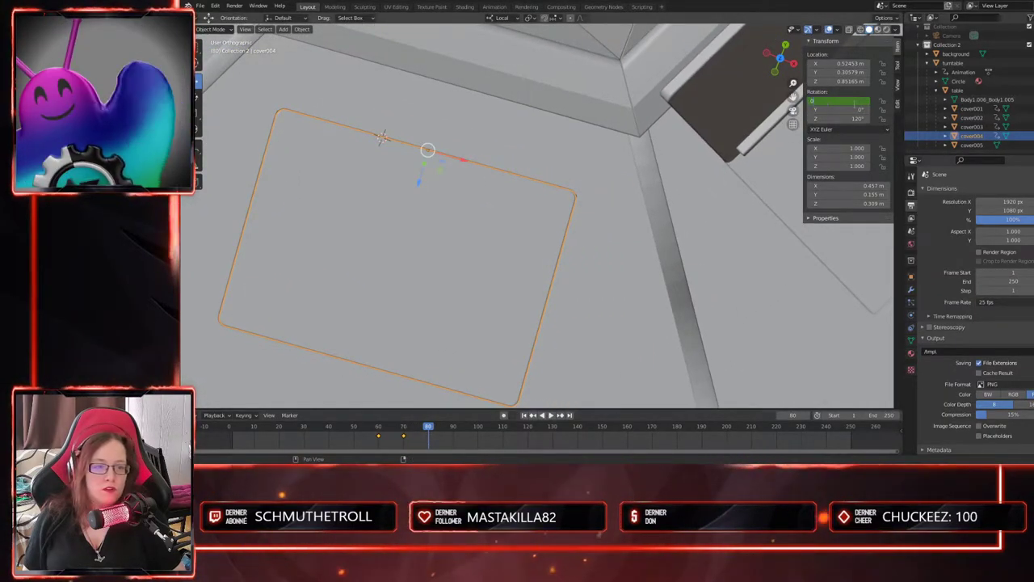
key(Return)
right_click(836, 101)
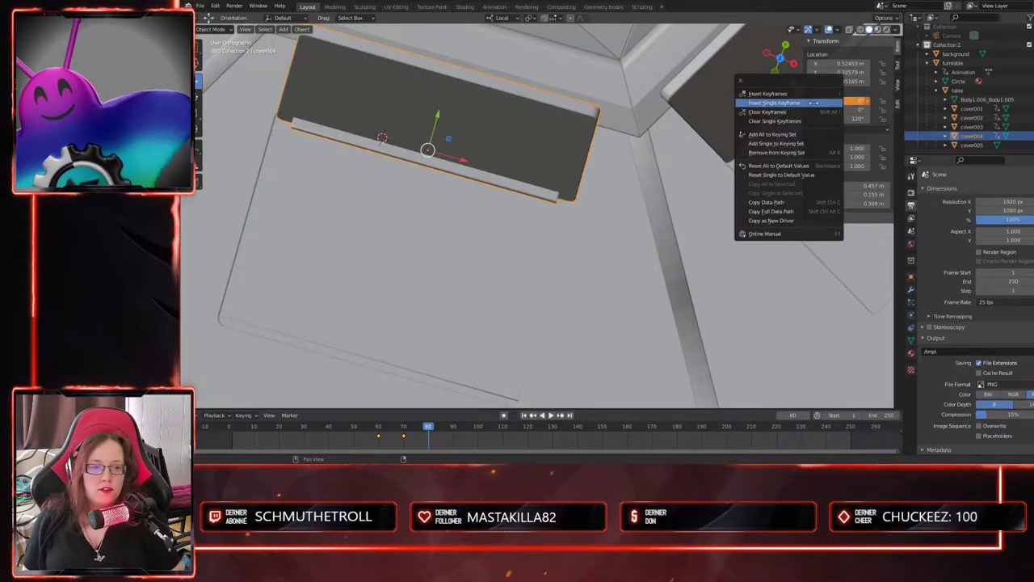
click(814, 103)
- Change the interpolation mode of cover004's rotation keyframes to Linear
middle_drag(593, 285, 635, 268)
shift+middle_drag(481, 348, 498, 355)
middle_drag(558, 345, 562, 346)
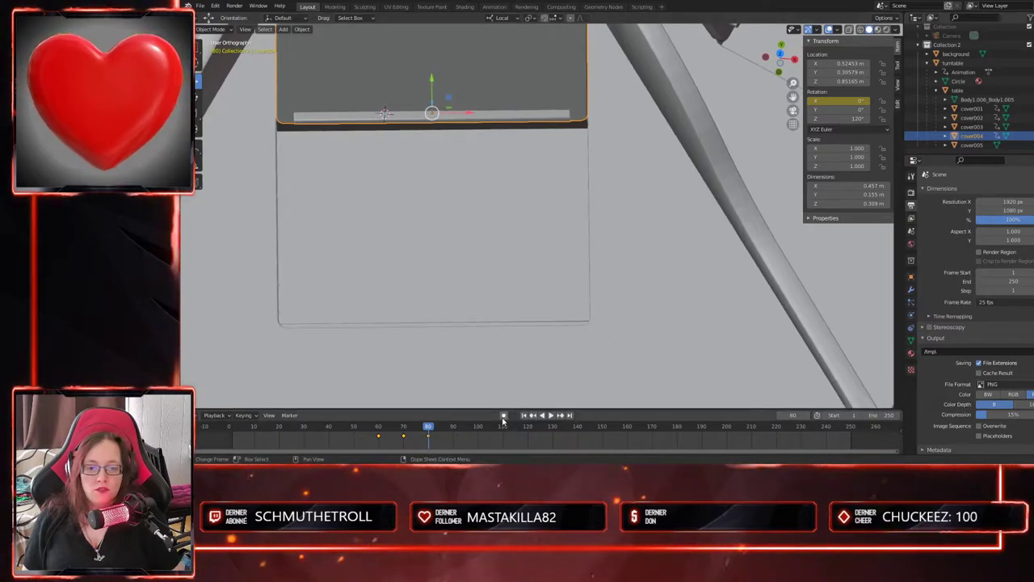
right_click(430, 438)
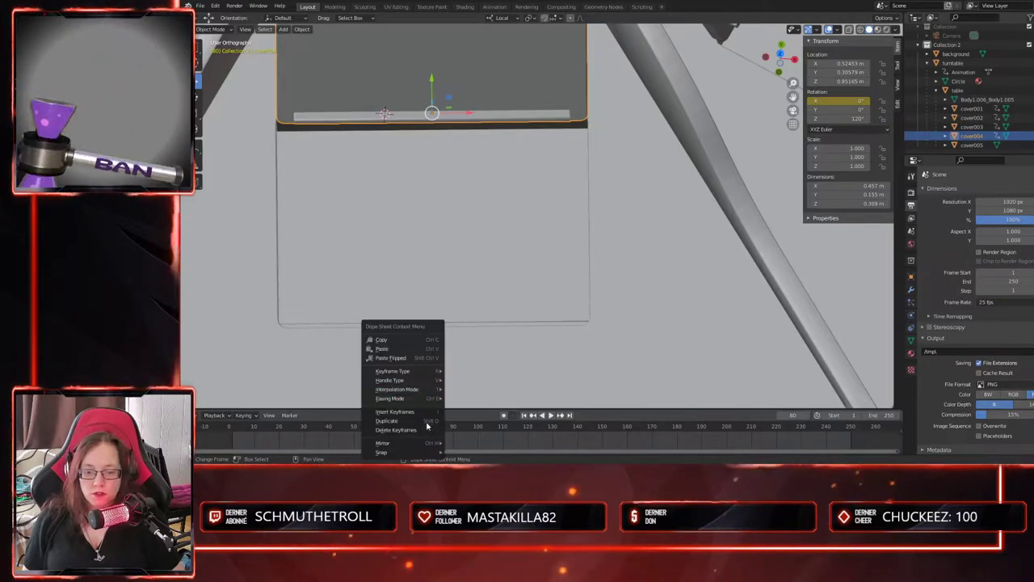
mouse_move(424, 399)
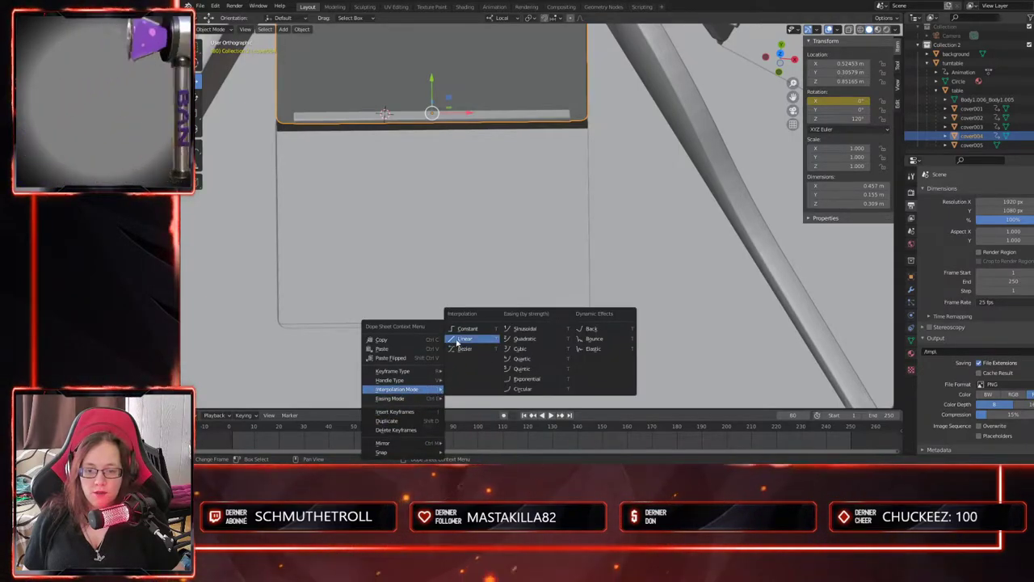
click(457, 341)
- Select cover005 and insert a single keyframe for its X rotation at 0° on frame 80
middle_drag(485, 340, 607, 314)
click(700, 113)
middle_drag(698, 281, 671, 307)
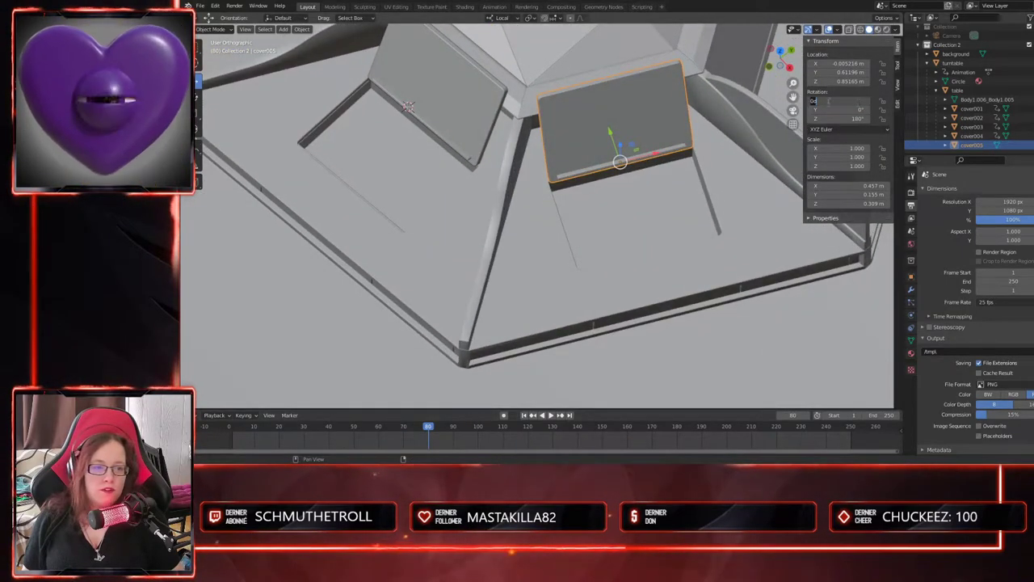
right_click(852, 100)
click(840, 113)
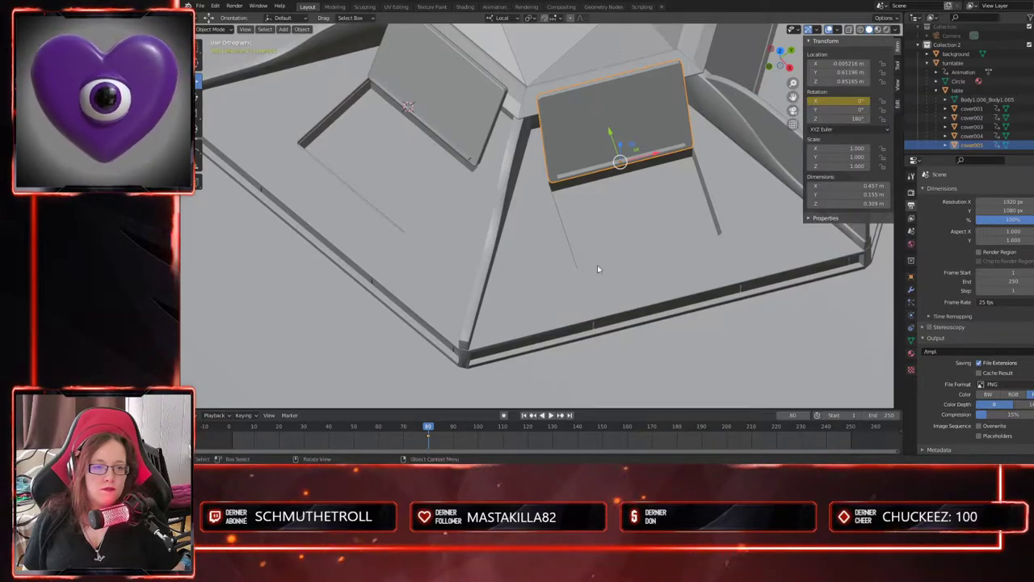
- At frame 90, set cover005's X rotation to 113° and insert a single keyframe for it
click(455, 434)
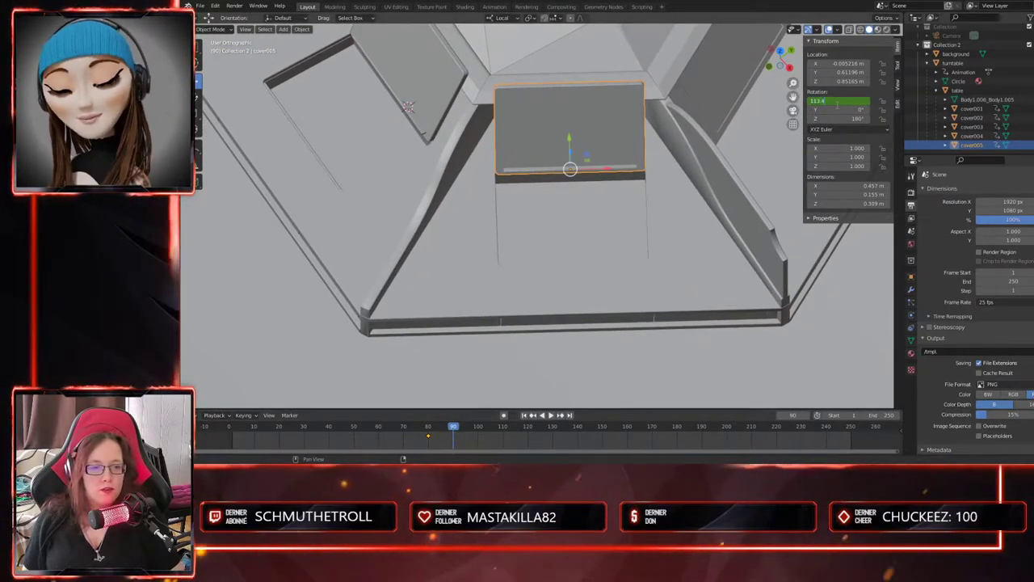
key(Return)
right_click(837, 103)
click(832, 111)
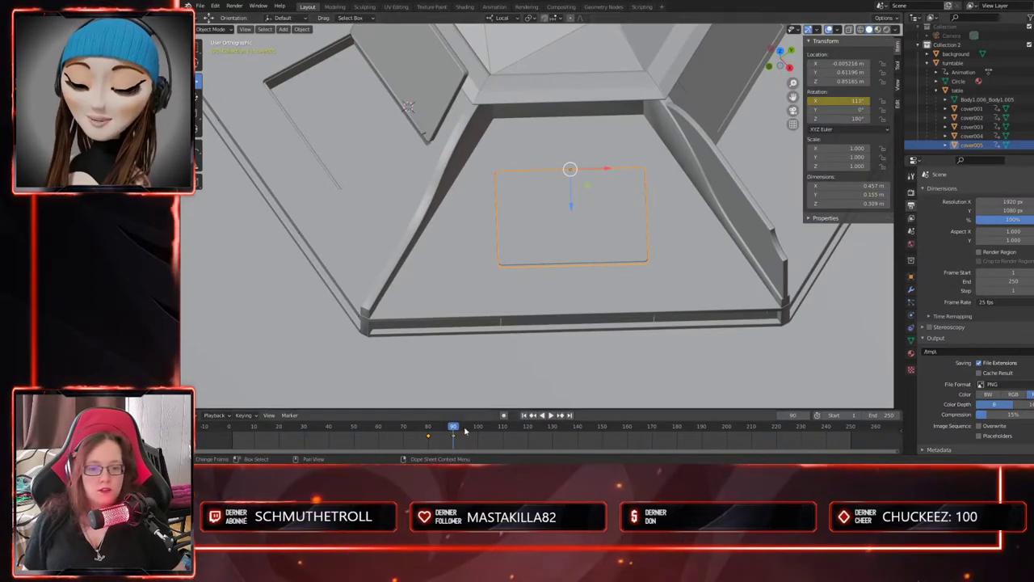
- At frame 100, return cover005's X rotation to 0° and insert a single keyframe for it
key(space)
middle_drag(556, 313, 572, 352)
scroll(560, 350, up, 3)
scroll(559, 351, up, 1)
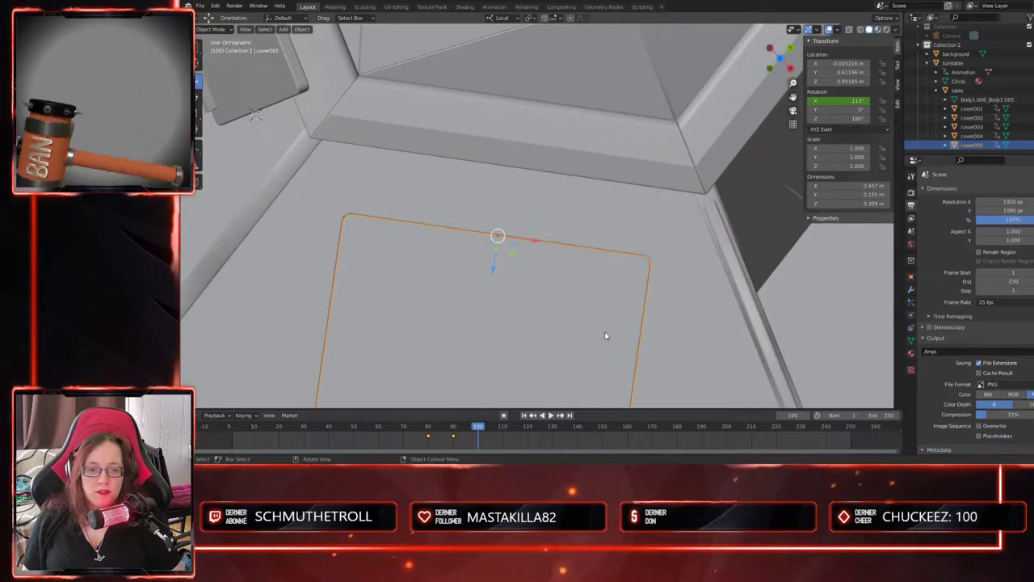
click(722, 343)
click(523, 349)
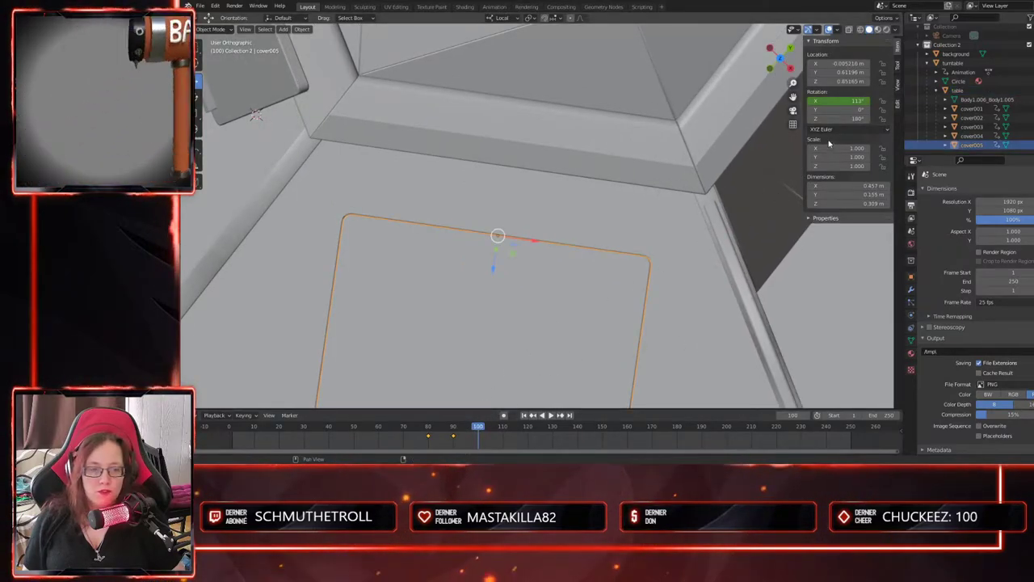
key(Return)
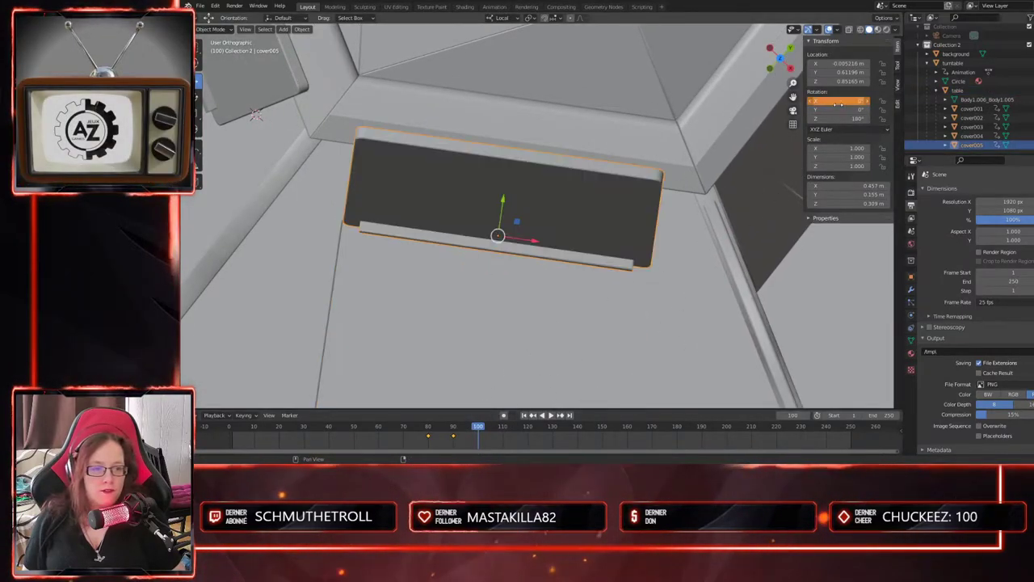
right_click(844, 100)
click(846, 99)
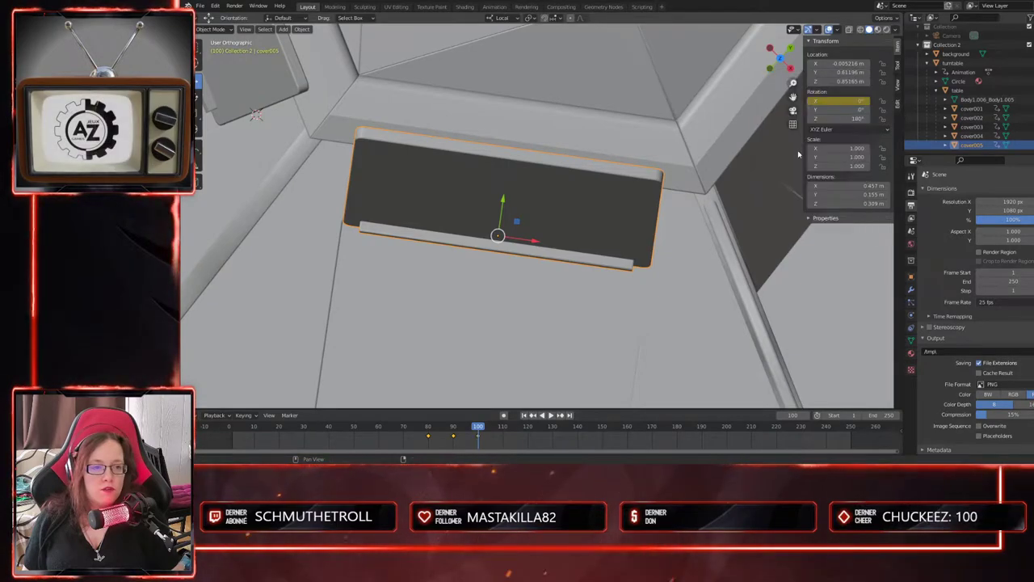
- Change the interpolation mode of cover005's rotation keyframes to Linear
scroll(710, 232, down, 5)
middle_drag(637, 285, 704, 195)
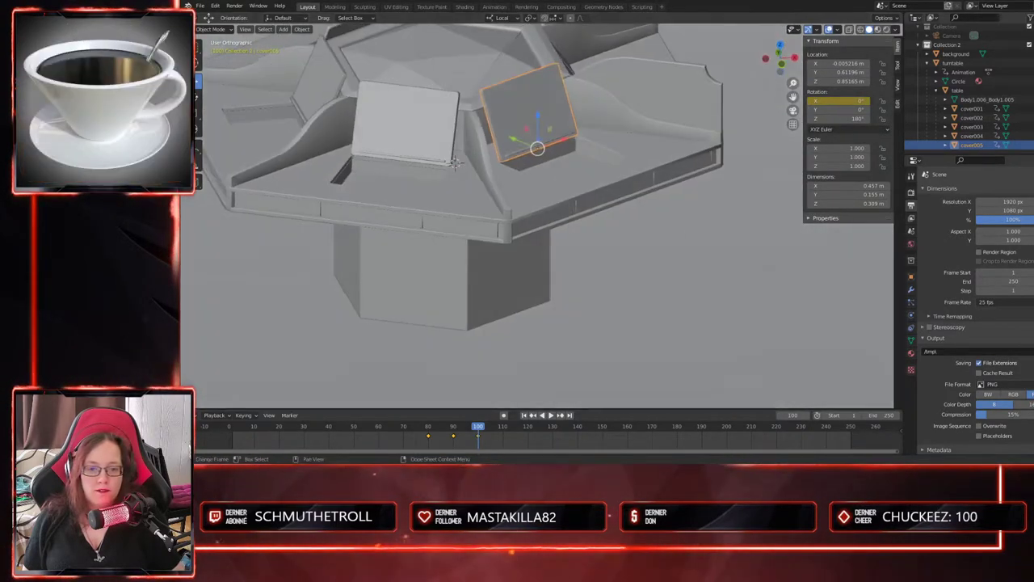
right_click(478, 437)
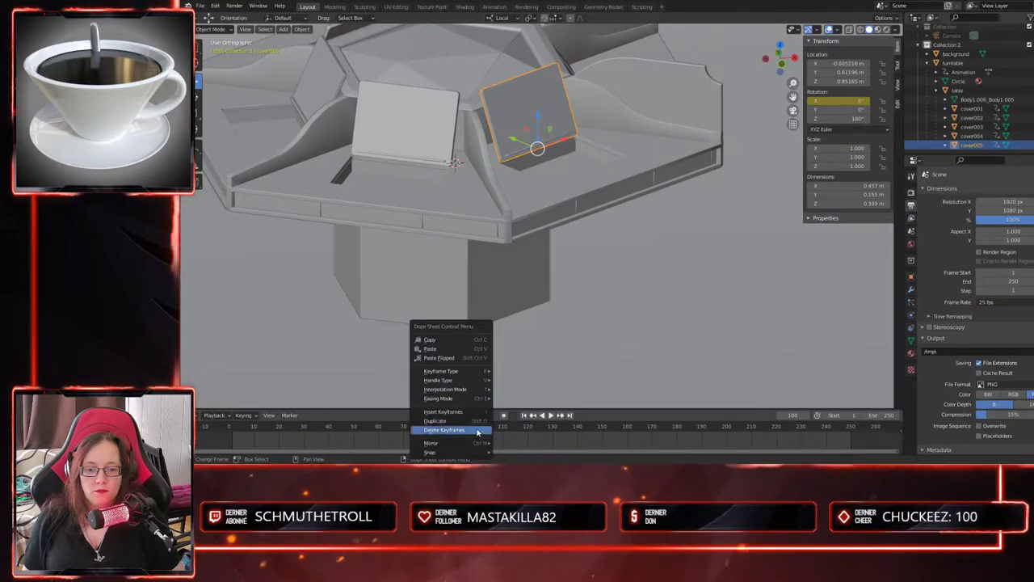
mouse_move(477, 391)
click(514, 340)
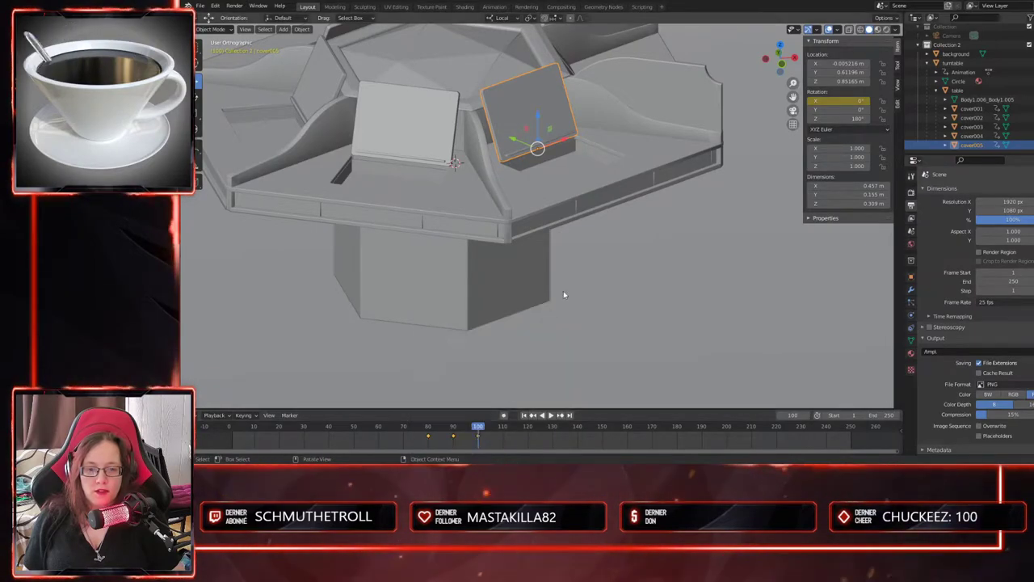
- Review the table from several angles, play the cover animation from frame 1 and select the background object
scroll(550, 310, down, 3)
middle_drag(471, 214, 501, 246)
mouse_move(478, 430)
mouse_down()
mouse_move(218, 408)
mouse_move(285, 433)
mouse_move(496, 439)
mouse_move(479, 441)
mouse_up()
middle_drag(597, 319, 546, 272)
scroll(557, 299, up, 3)
middle_drag(570, 331, 510, 244)
middle_drag(517, 328, 492, 338)
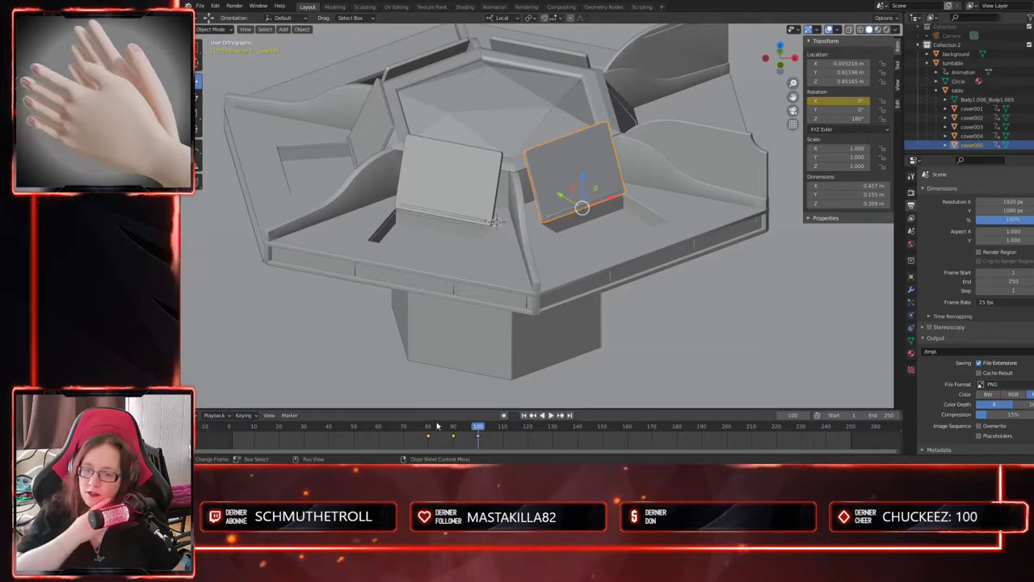
drag(478, 430, 231, 430)
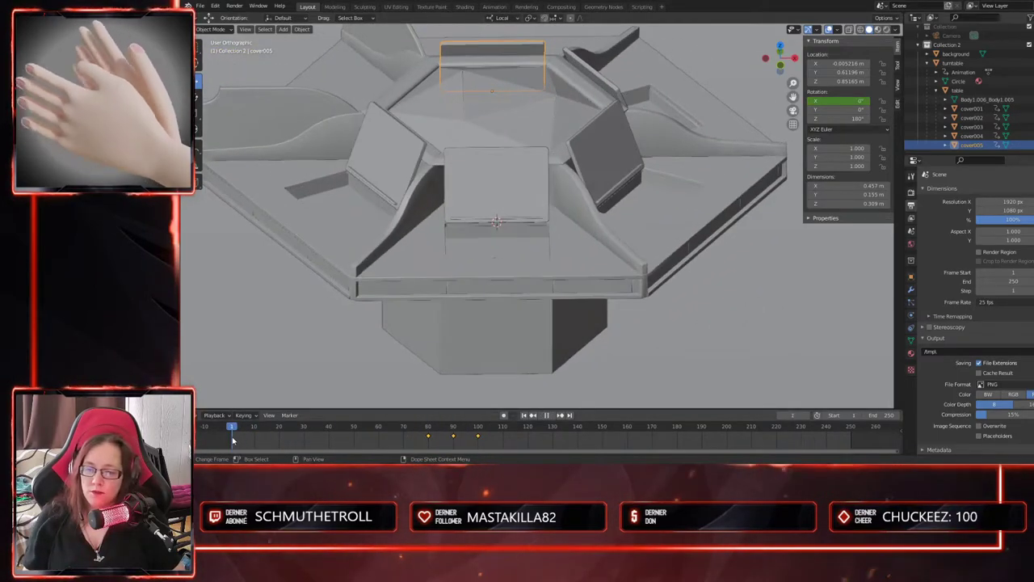
scroll(689, 337, down, 2)
shift+middle_drag(701, 336, 735, 366)
mouse_move(735, 366)
middle_down()
mouse_move(722, 344)
mouse_move(724, 355)
middle_up()
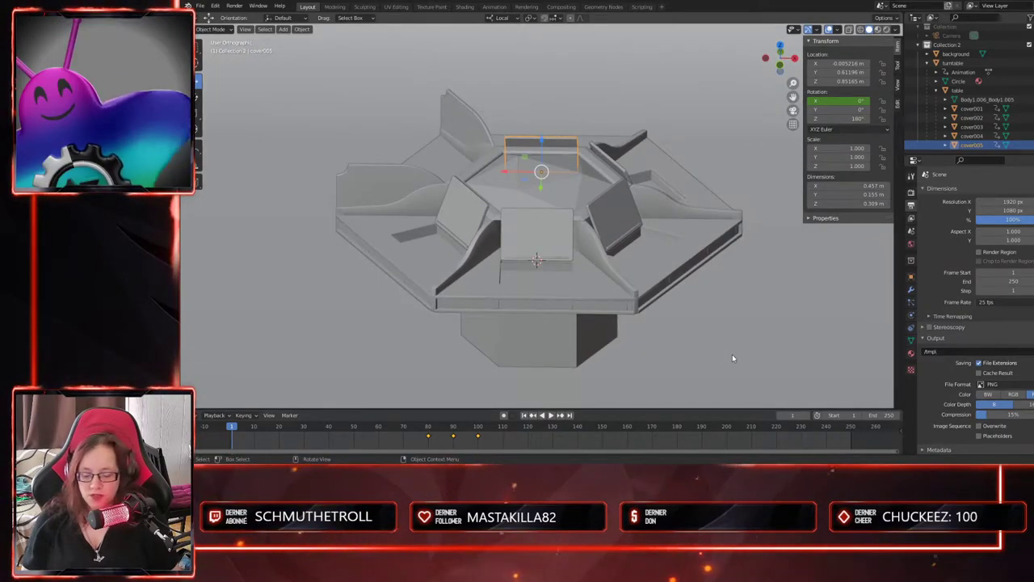
click(727, 352)
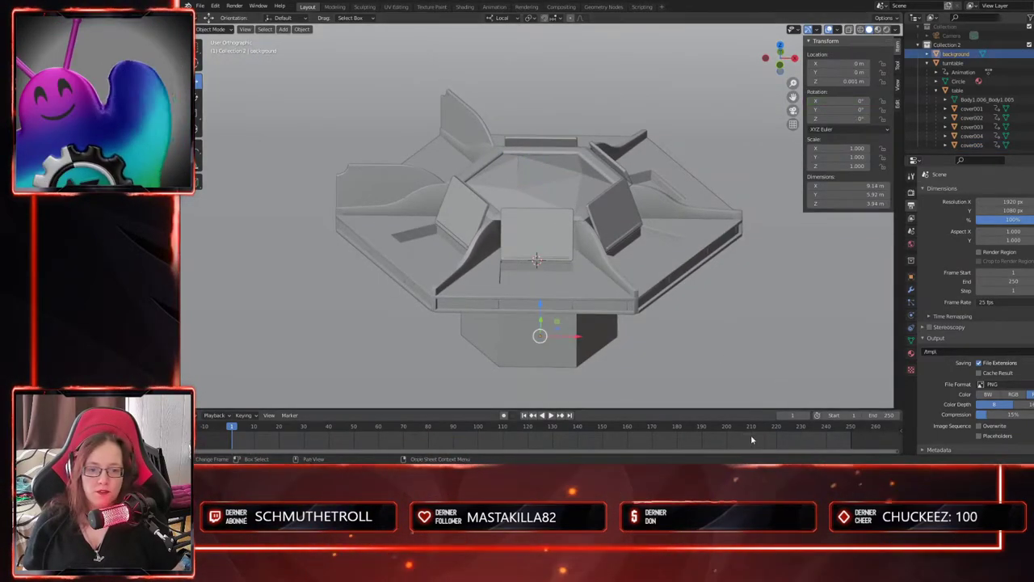
- Replay the cover animation several times from frame 1 to check the movement of all the cover panels
right_click(705, 441)
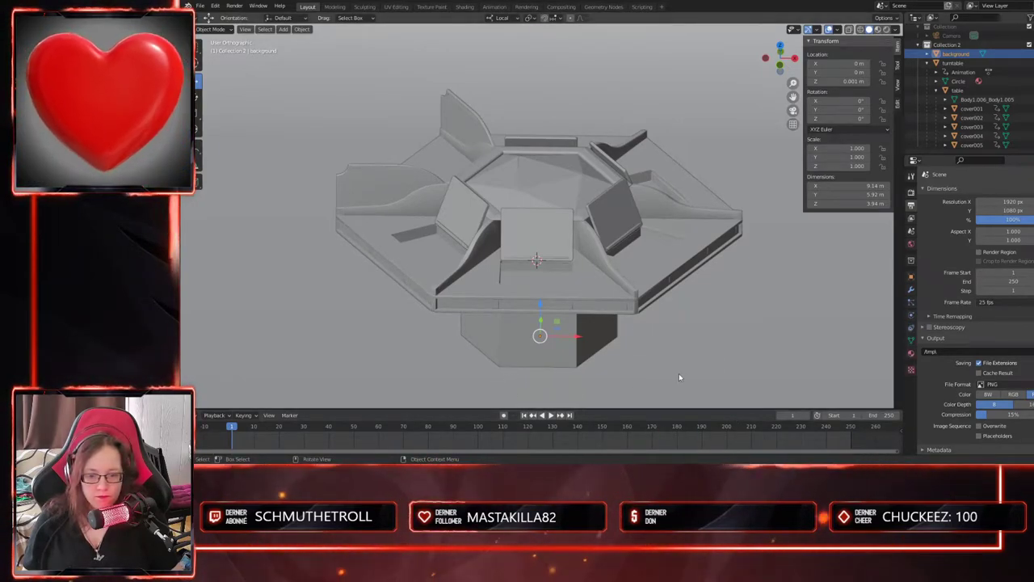
key(space)
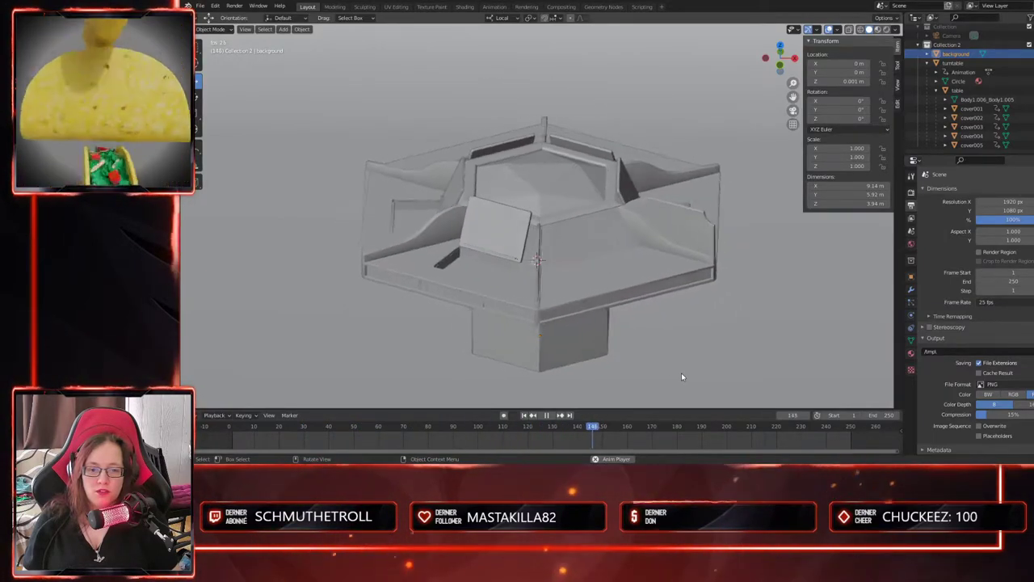
key(space)
drag(623, 430, 231, 432)
key(space)
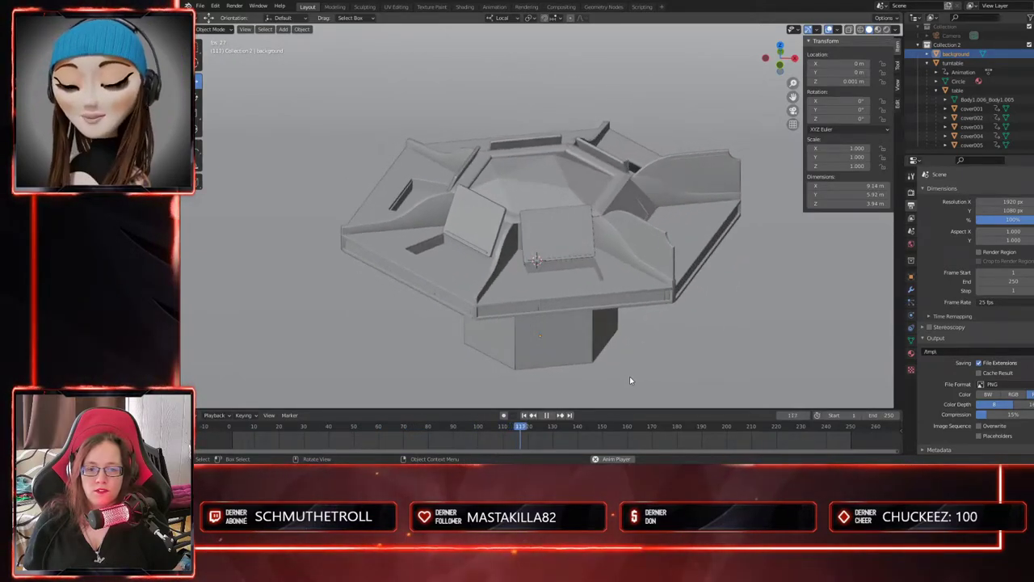
key(space)
drag(531, 431, 235, 427)
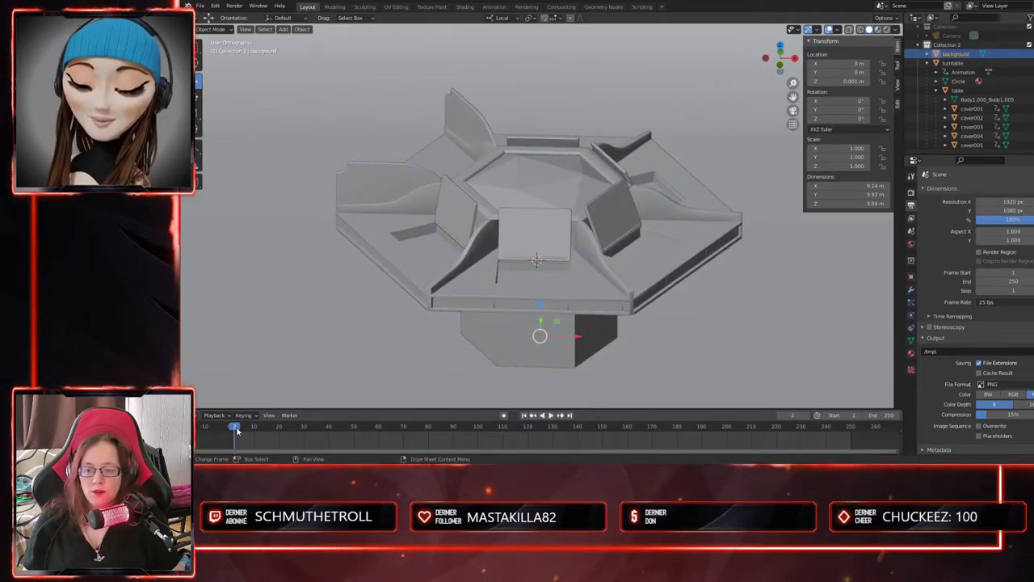
key(Escape)
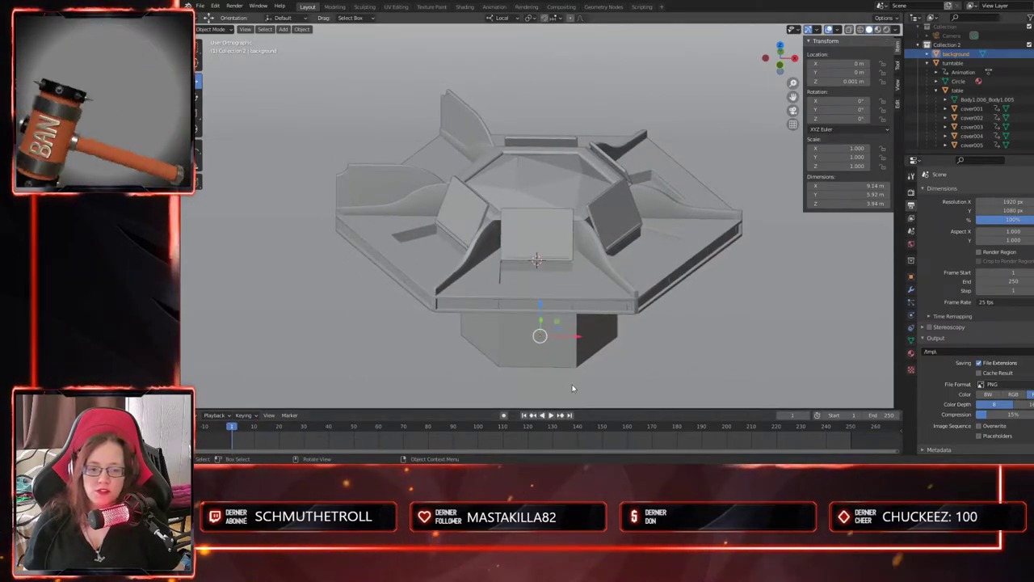
middle_drag(594, 370, 596, 370)
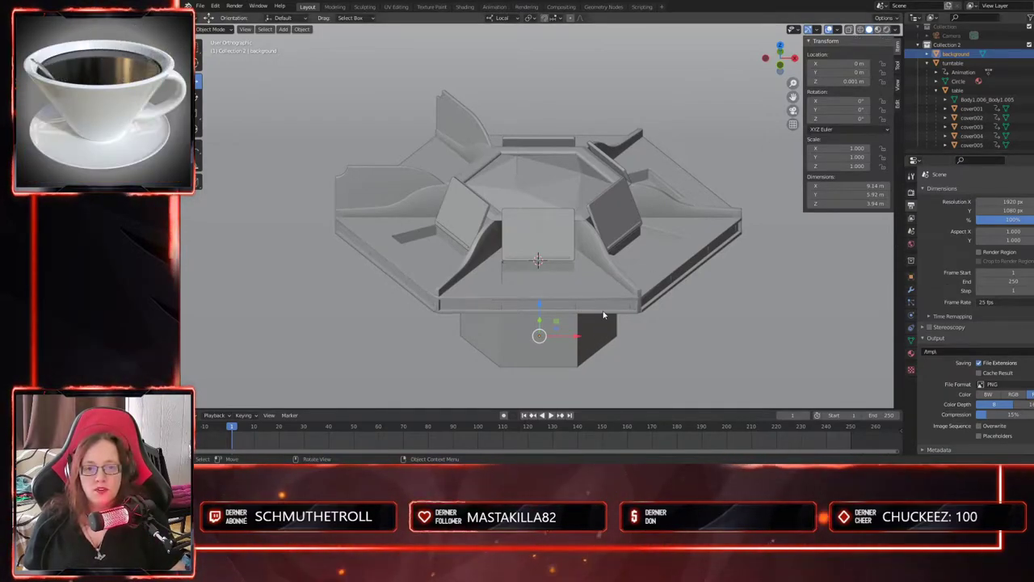
key(space)
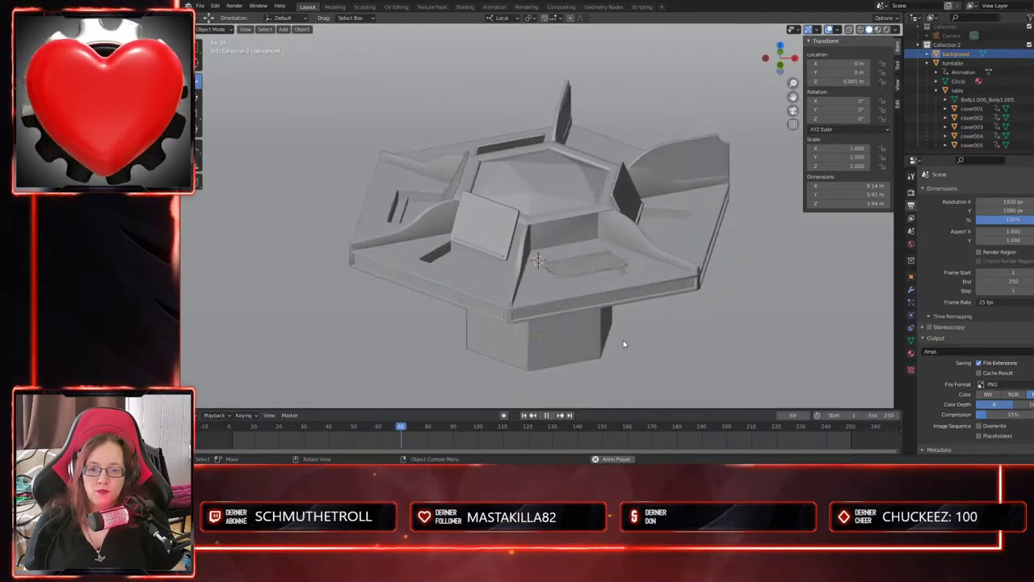
key(space)
drag(476, 429, 233, 439)
key(space)
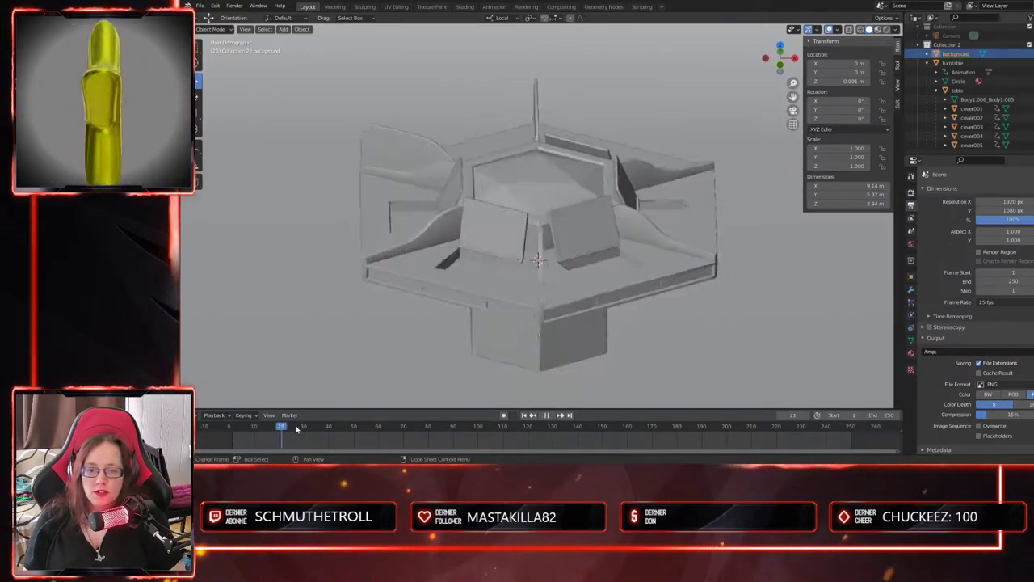
- Copy cover001's three rotation keyframes and paste them at frame 100, where cover005's sequence ends
click(610, 160)
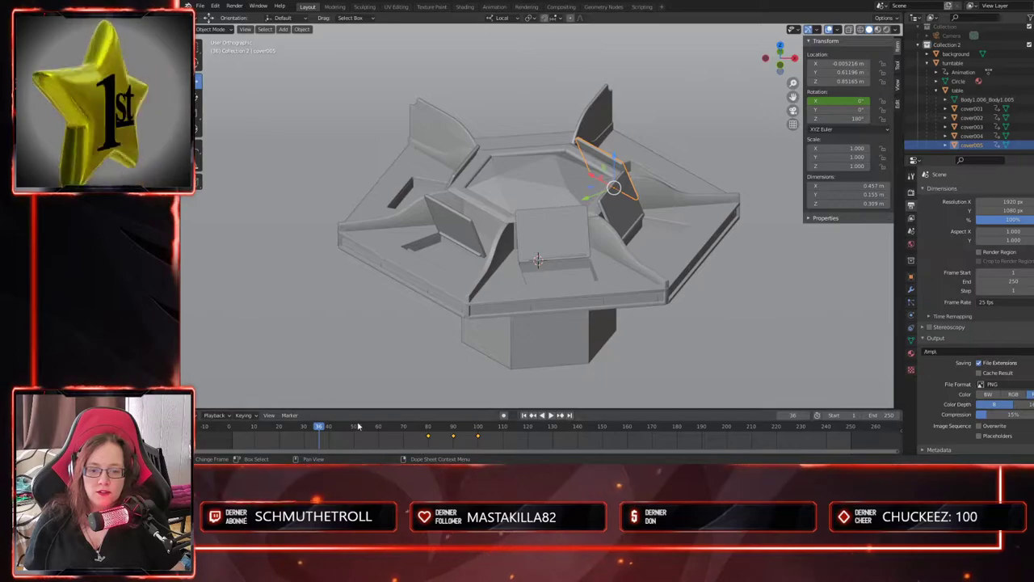
drag(319, 429, 477, 440)
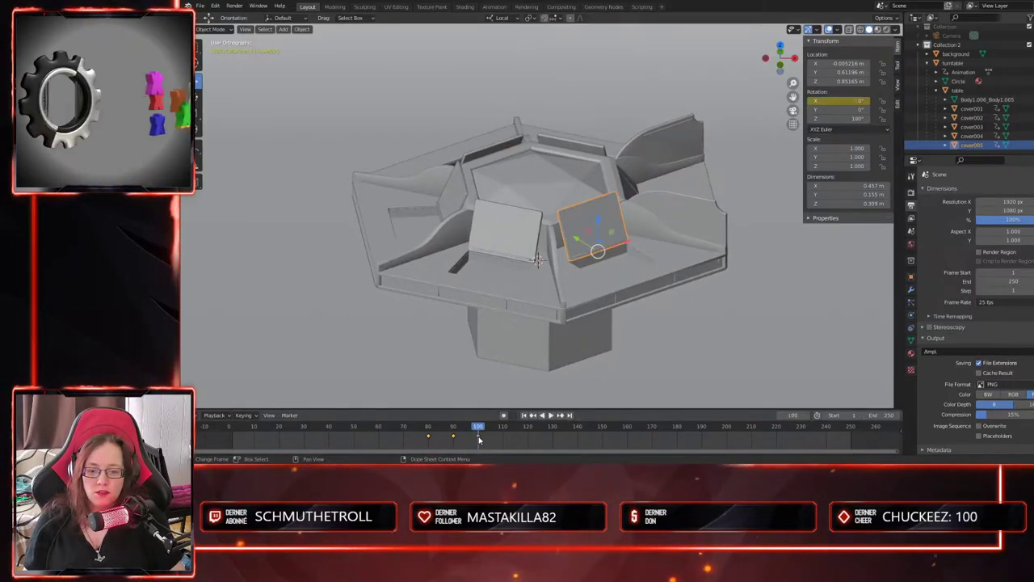
click(576, 143)
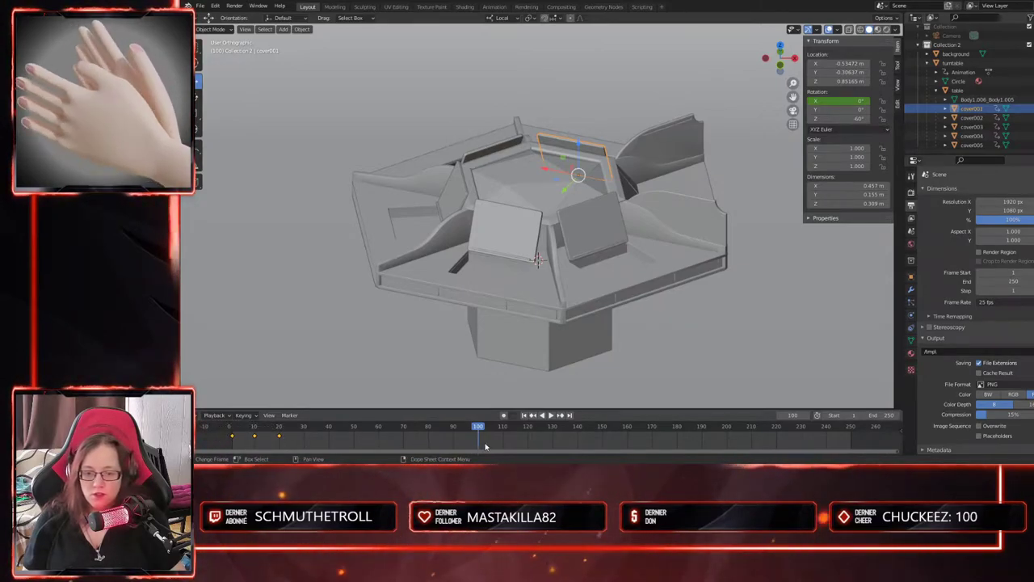
drag(269, 444, 227, 434)
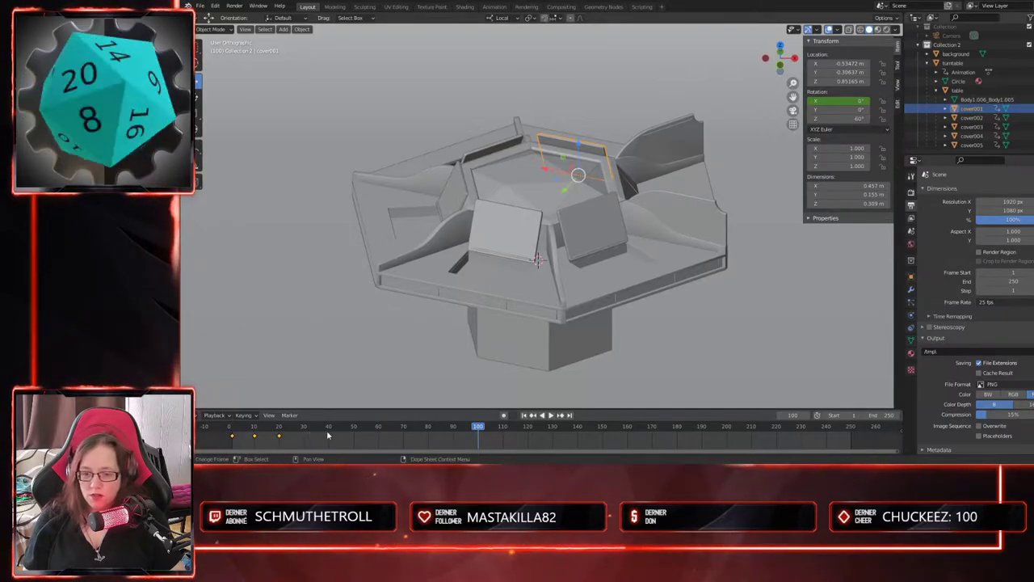
key(ctrl+v)
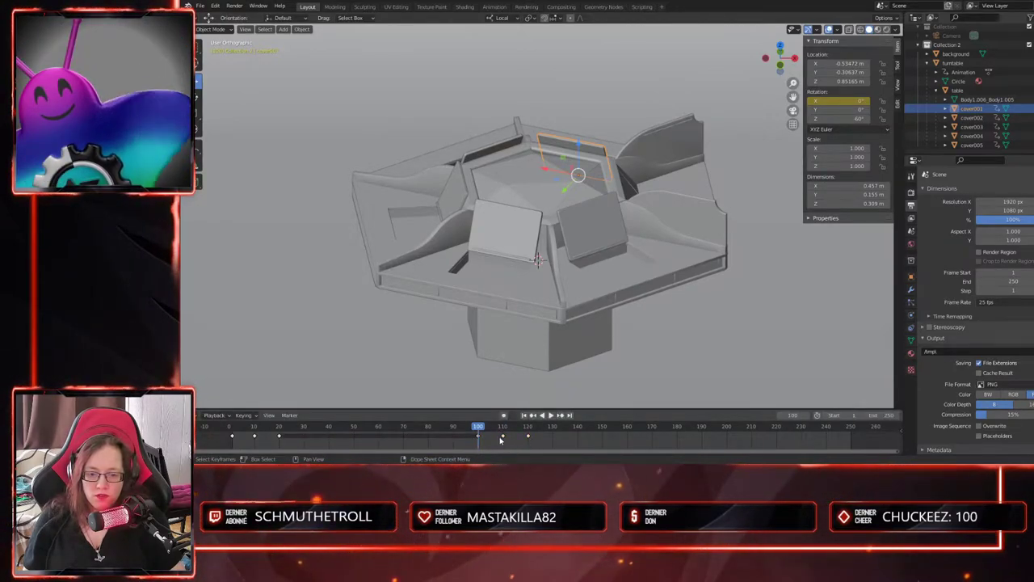
- Review cover001's repeated motion from frame 1, and copy cover002's three rotation keyframes to frame 120
drag(485, 428, 232, 432)
key(space)
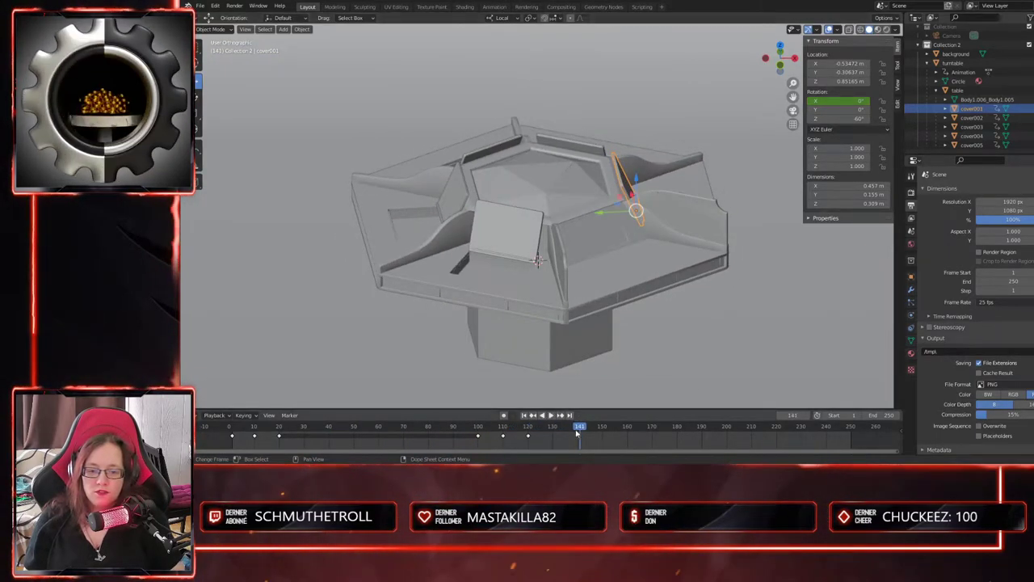
click(529, 437)
drag(529, 437, 528, 438)
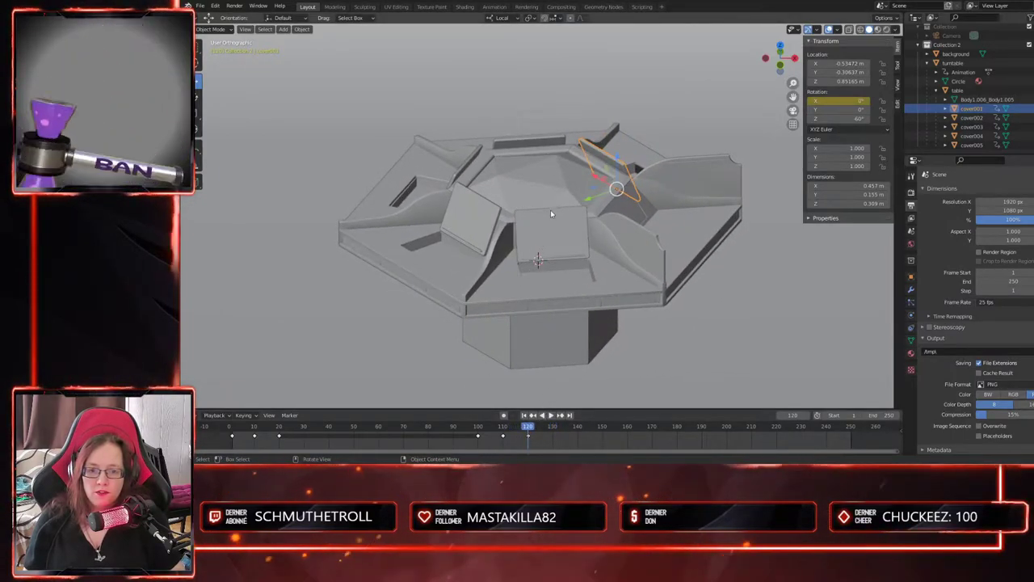
click(529, 154)
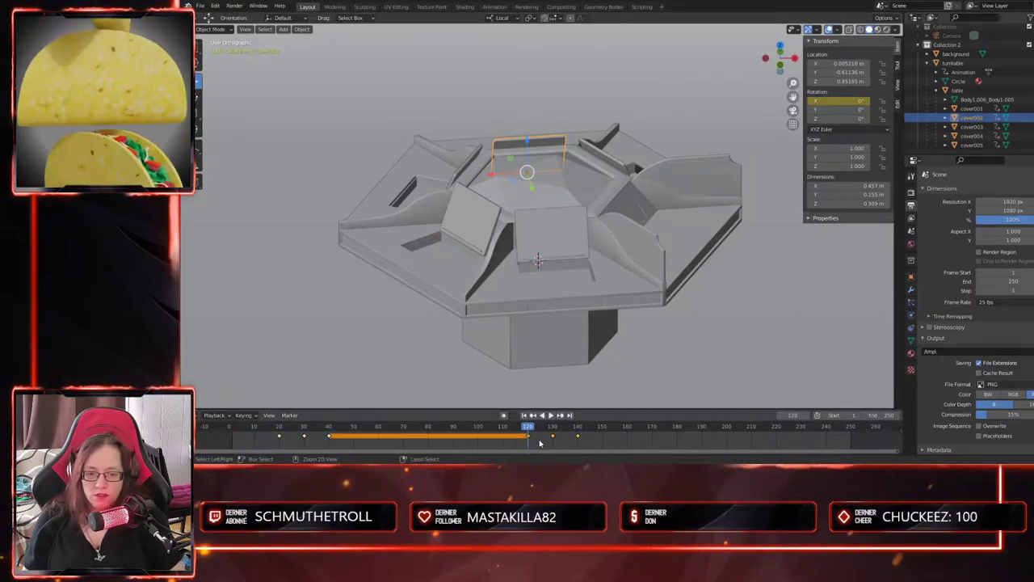
- Copy cover003's three rotation keyframes and paste them at frame 140
drag(527, 428, 577, 428)
click(487, 154)
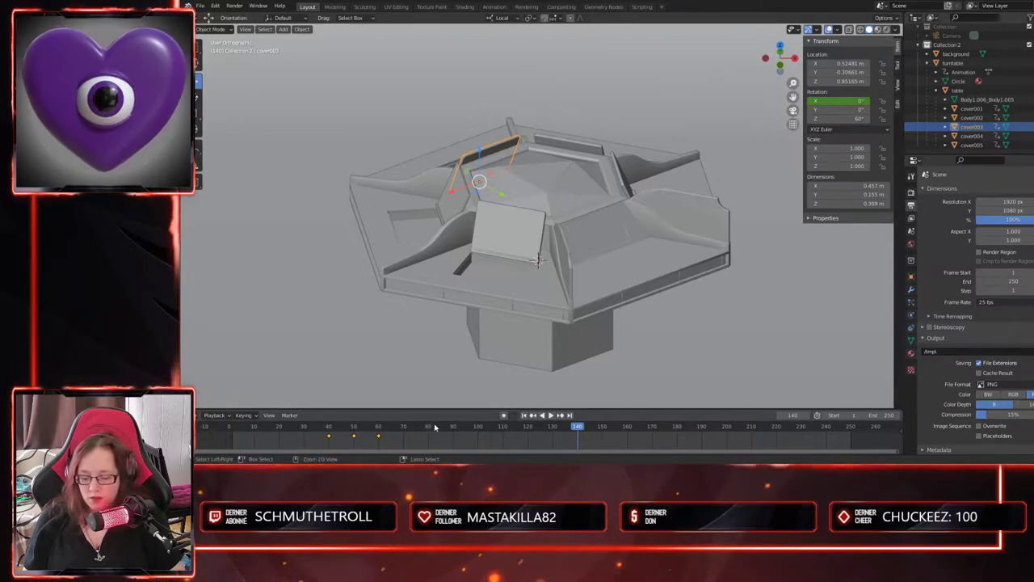
key(ctrl+v)
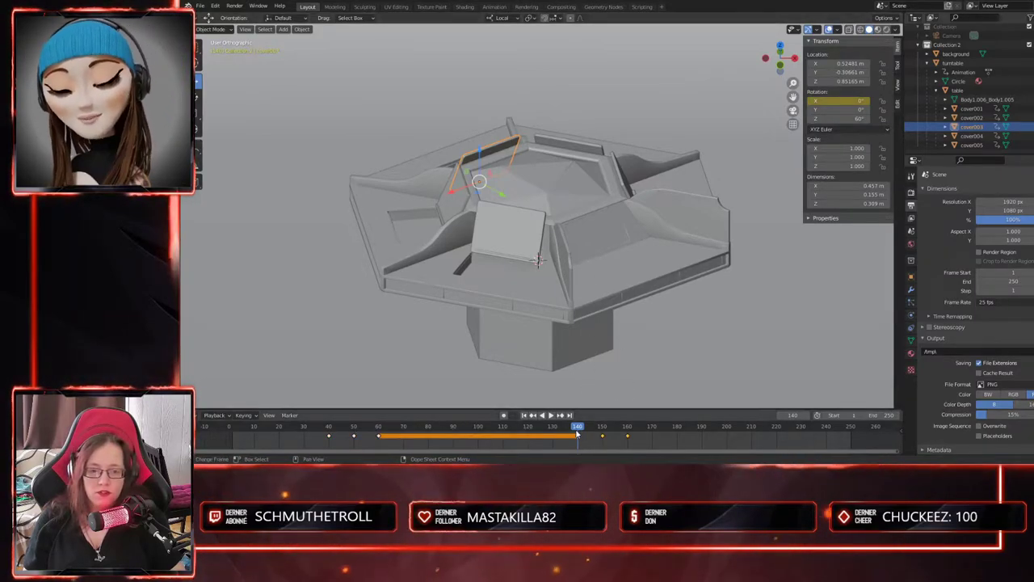
- Copy cover004's rotation keyframes to frame 160 and cover005's rotation keyframes to frame 180
drag(579, 428, 627, 428)
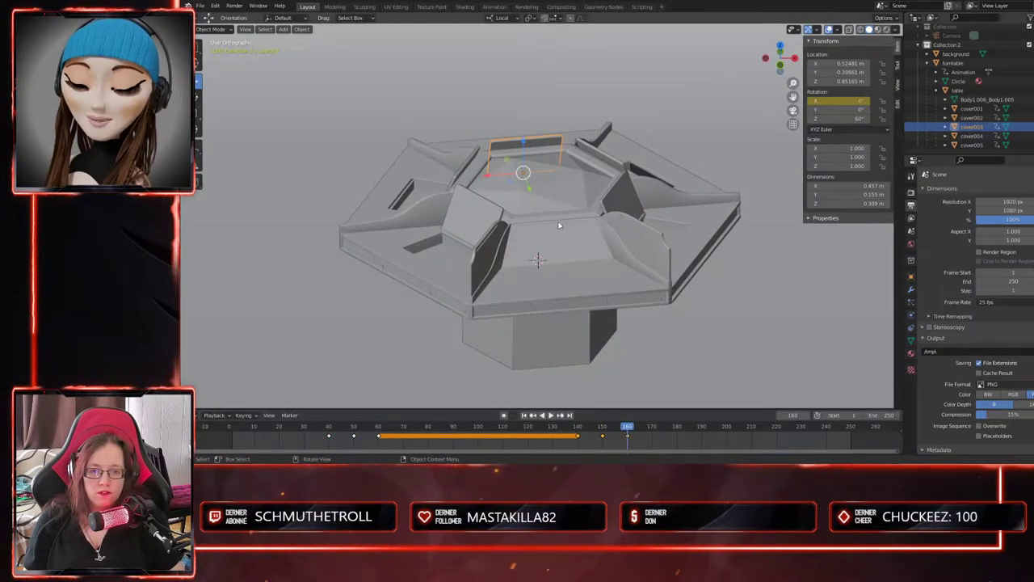
click(464, 167)
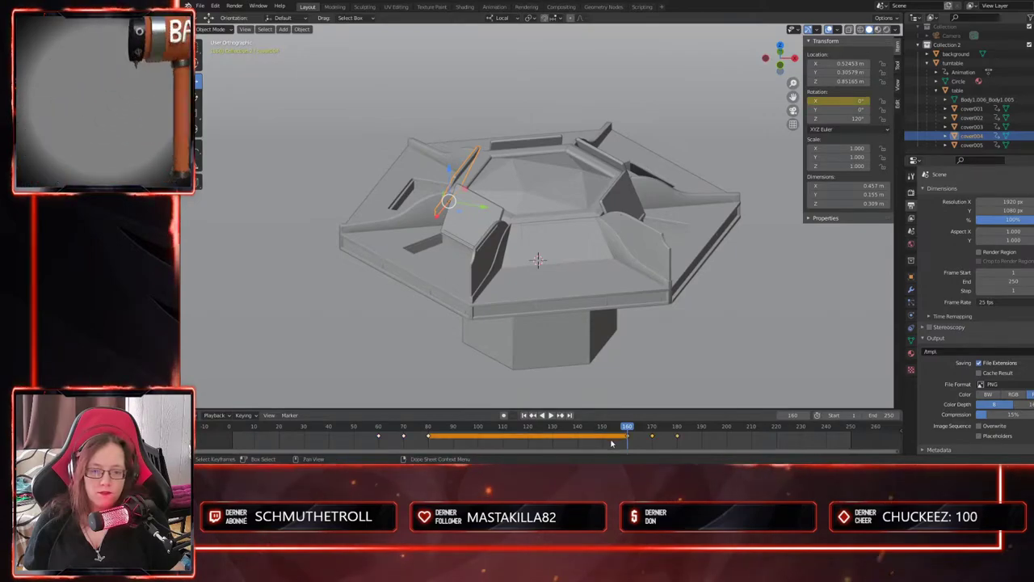
drag(629, 428, 677, 429)
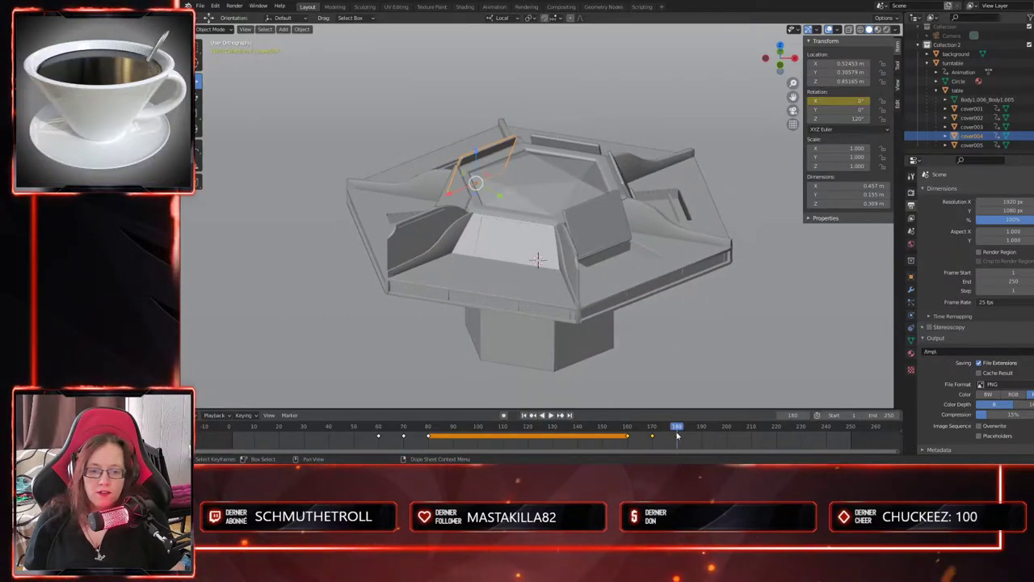
click(458, 200)
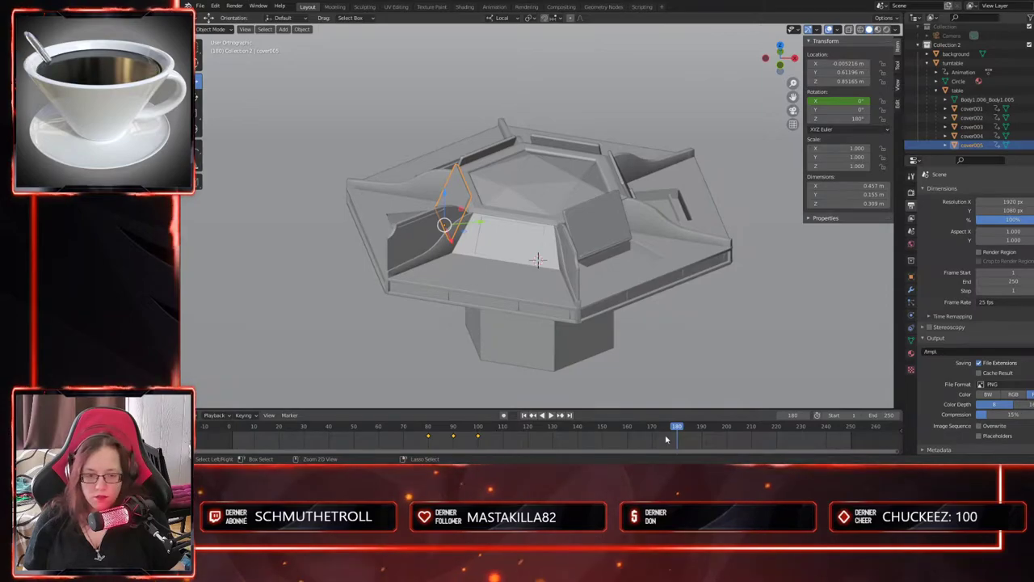
key(ctrl+v)
- Play the two-round cover animation from the start and inspect the table at frame 160
drag(677, 430, 235, 446)
key(space)
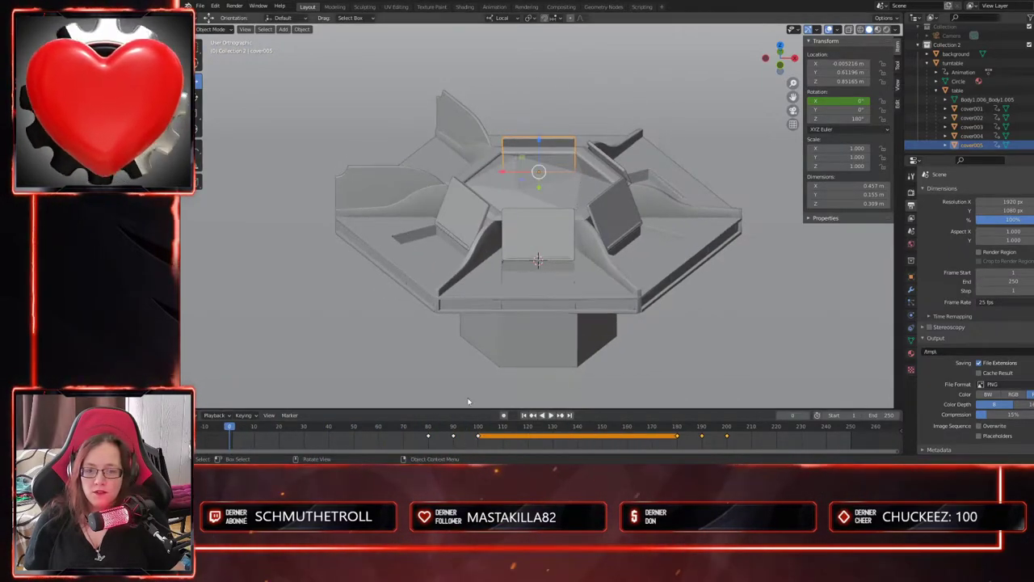
key(space)
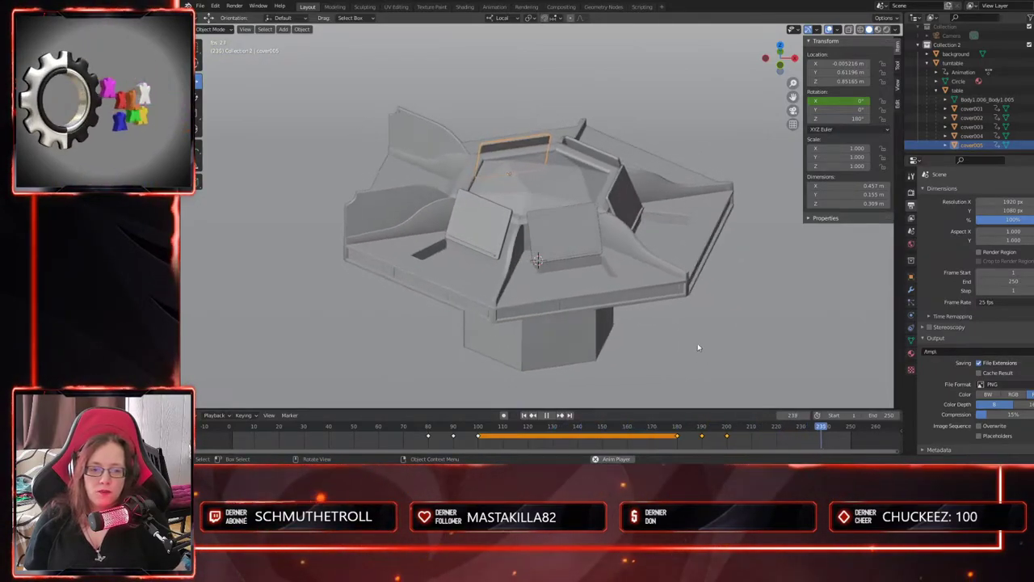
key(space)
key(space)
drag(392, 434, 626, 451)
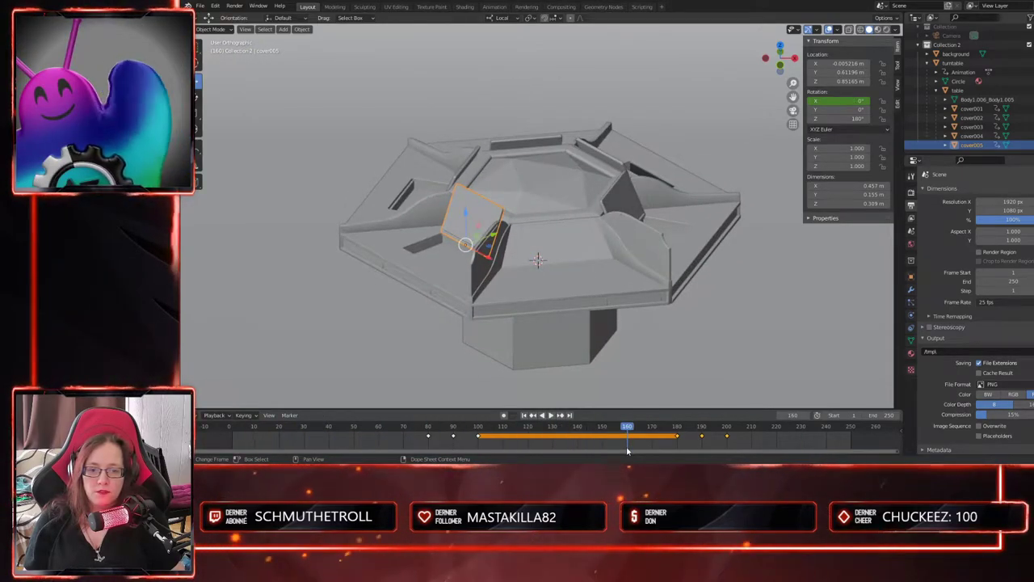
click(590, 306)
mouse_move(601, 365)
middle_down()
mouse_move(621, 358)
mouse_move(611, 371)
middle_up()
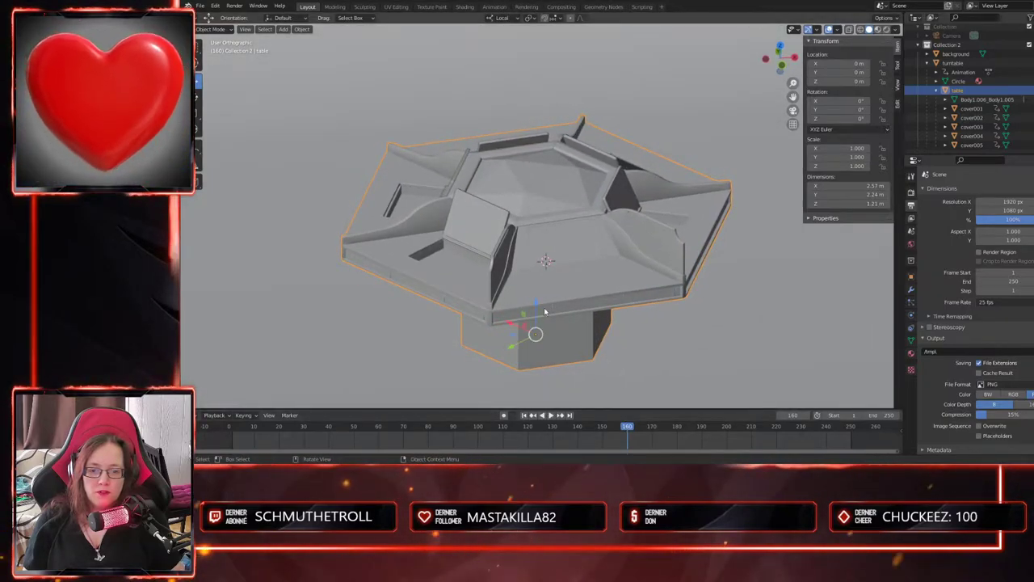
- Copy cover005's rotation keyframes for one opening and closing and paste them at frame 220
click(487, 224)
drag(626, 426, 727, 439)
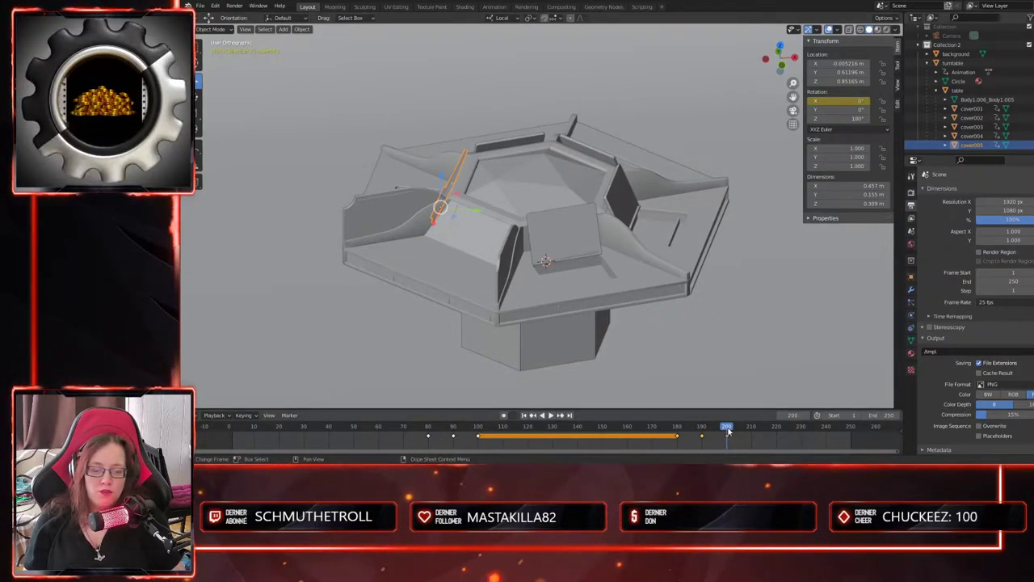
mouse_move(727, 431)
mouse_down()
mouse_move(827, 436)
mouse_move(744, 434)
mouse_up()
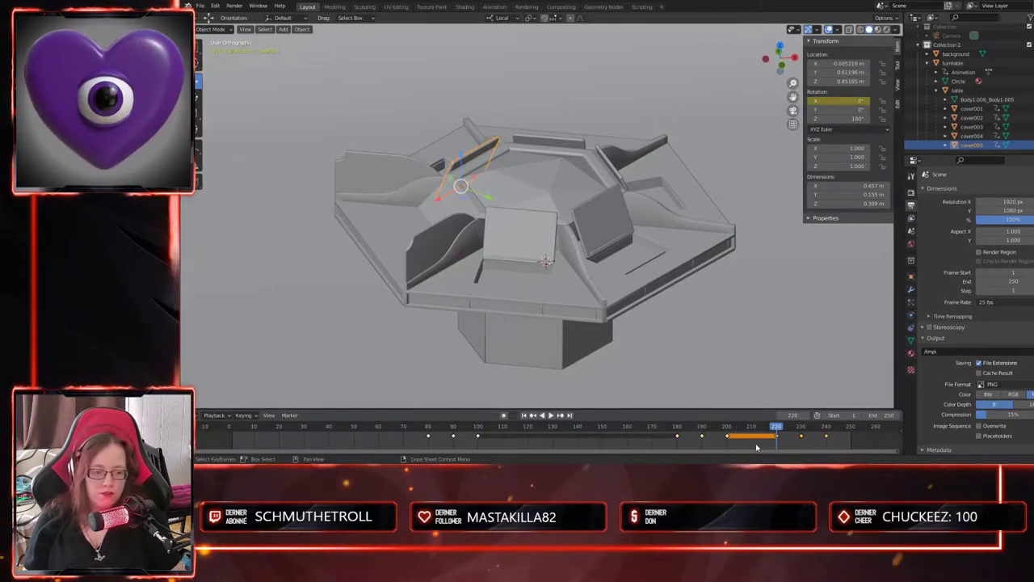
- Copy the rotation keyframes of cover004, cover003 and cover002 to frame 220 as well
click(547, 143)
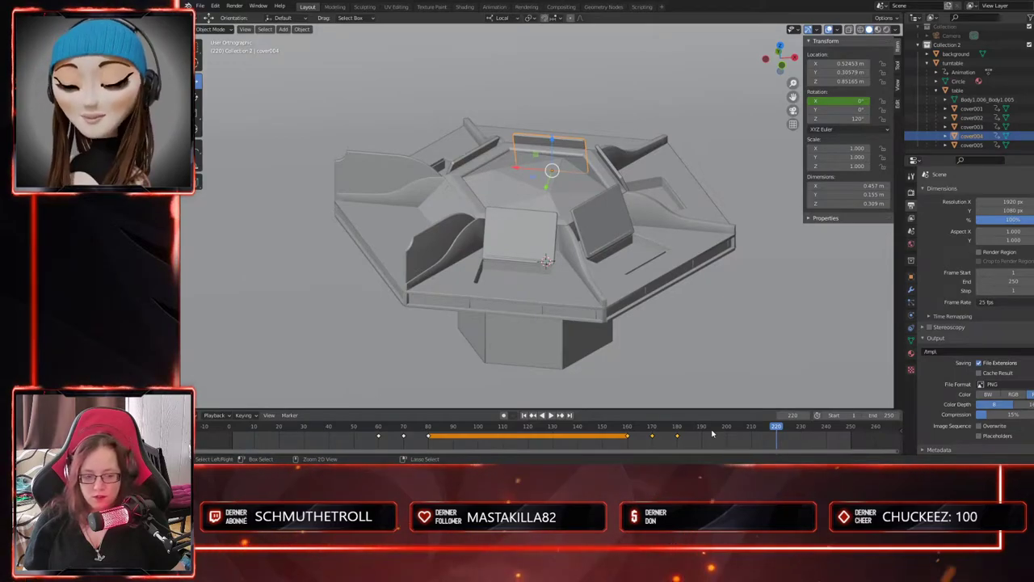
click(629, 175)
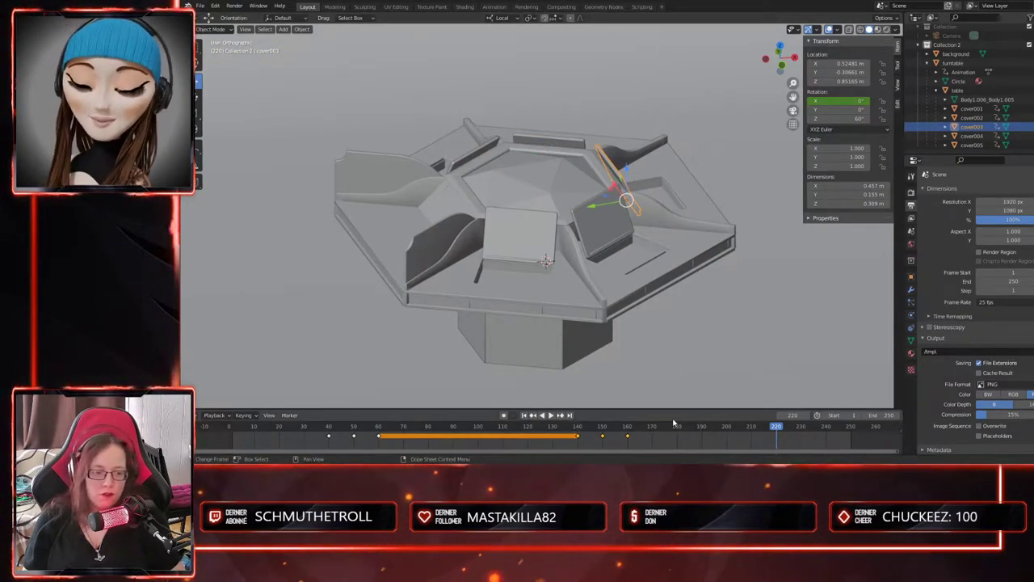
click(624, 242)
drag(523, 432, 597, 437)
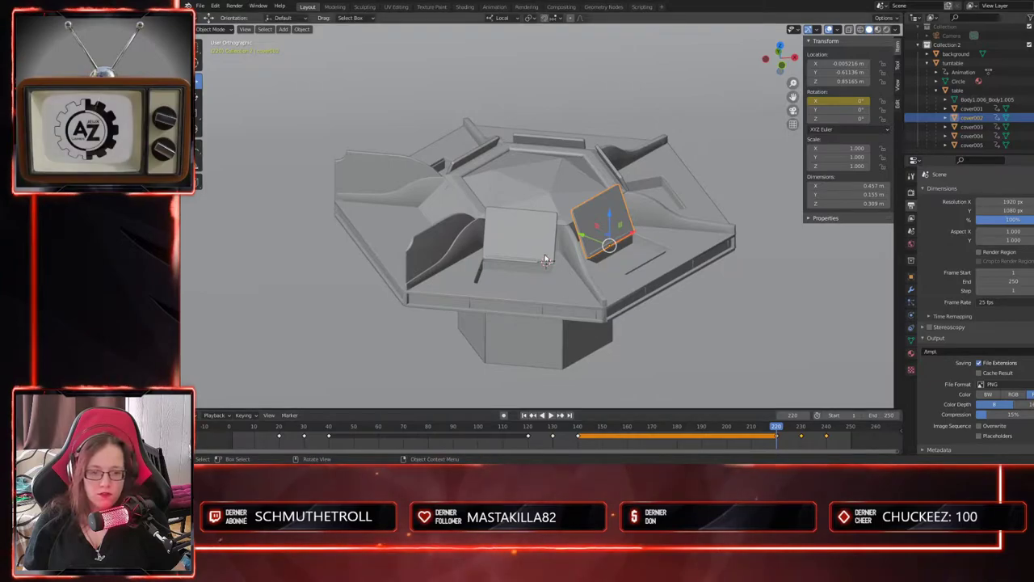
- Copy cover001's three rotation keyframes and paste them at frame 220
click(521, 230)
drag(481, 449, 569, 429)
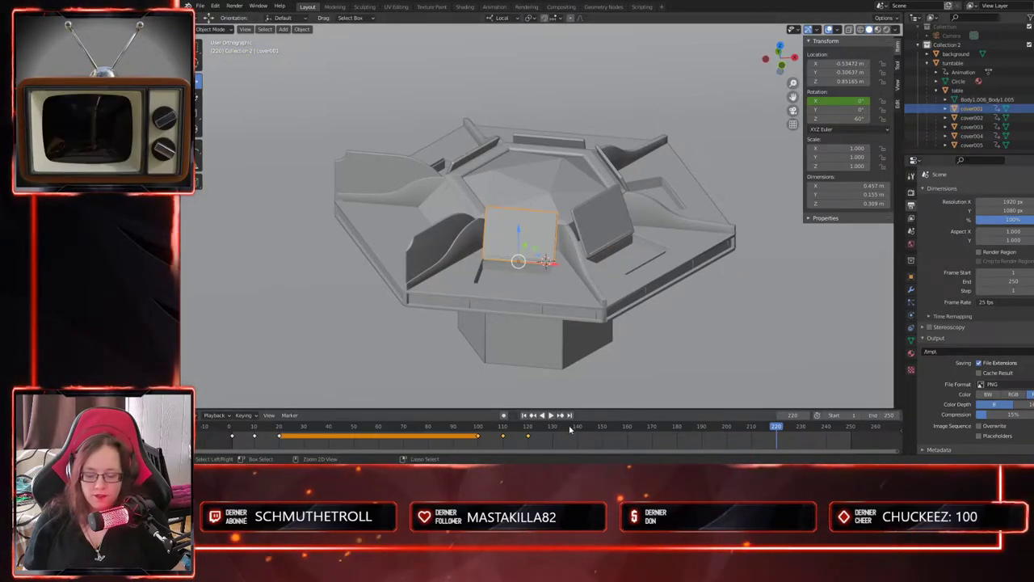
key(ctrl+v)
- Play the complete cover animation, return to frame 1, review the table from another angle and select the background object
drag(781, 428, 237, 434)
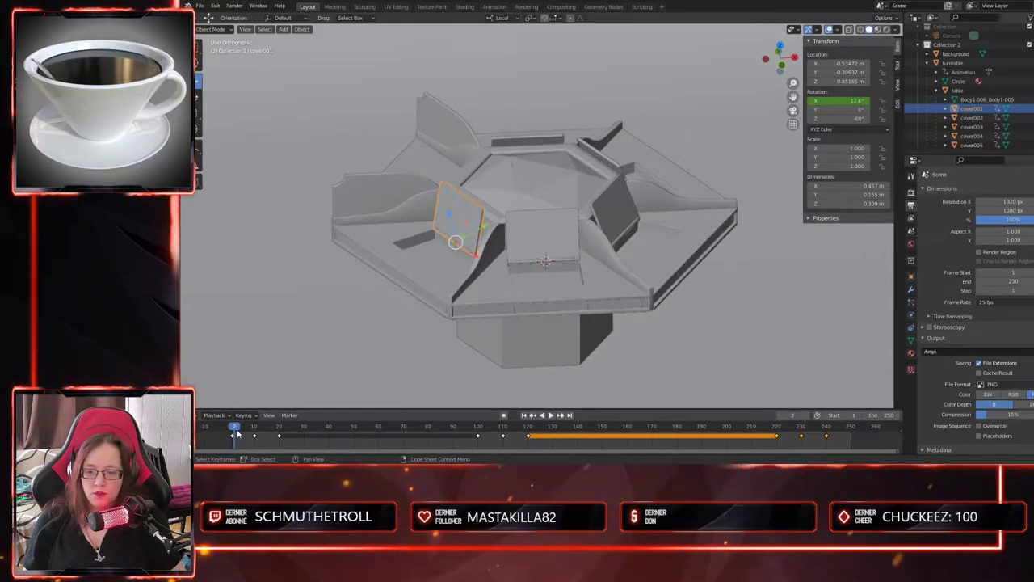
key(space)
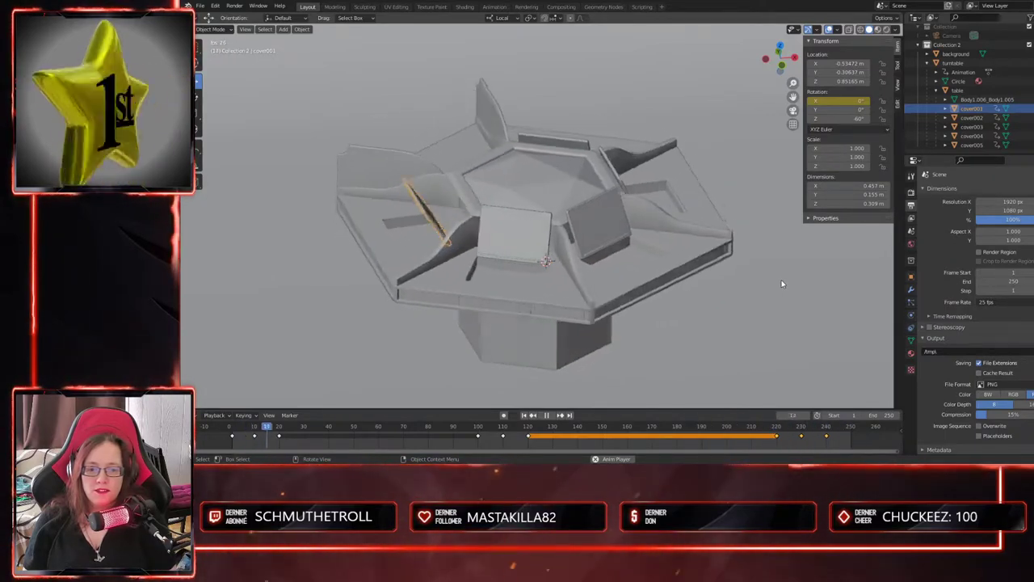
drag(334, 427, 232, 440)
middle_drag(610, 299, 646, 323)
middle_drag(583, 297, 685, 339)
click(703, 334)
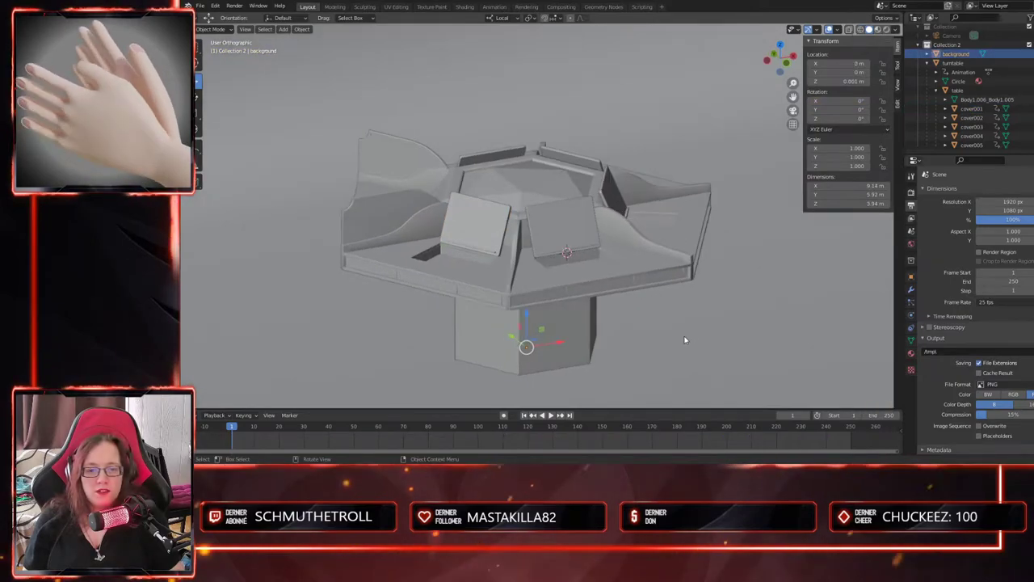
- Frame the table through the scene camera and display it with rendered shading
key(KP_0)
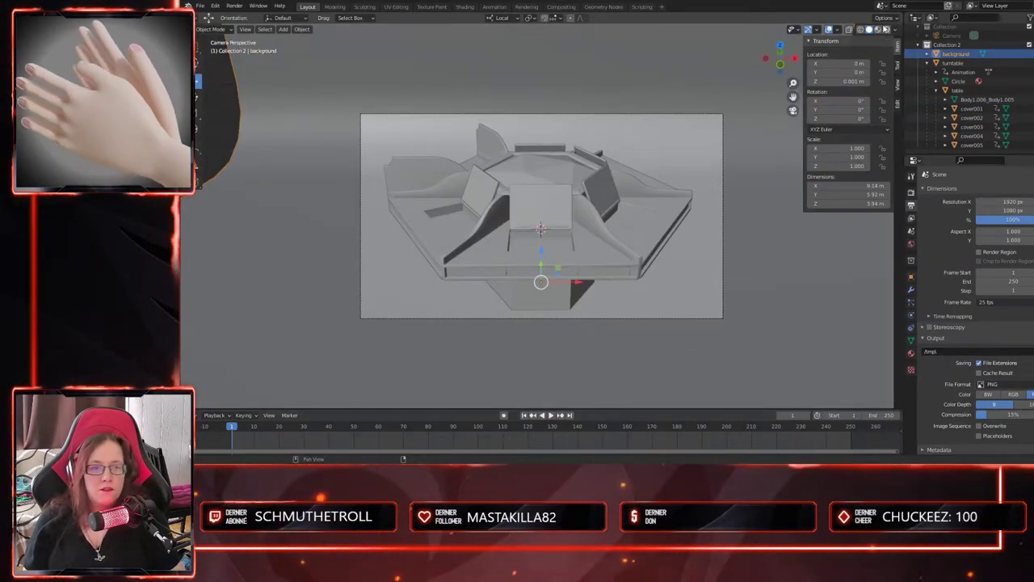
scroll(583, 218, up, 2)
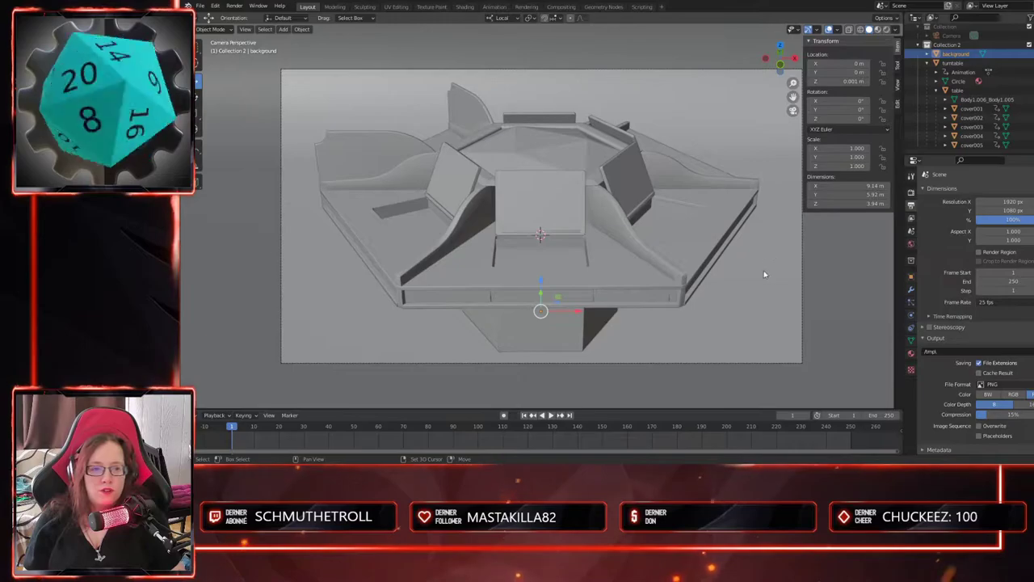
shift+middle_drag(766, 273, 747, 284)
click(884, 29)
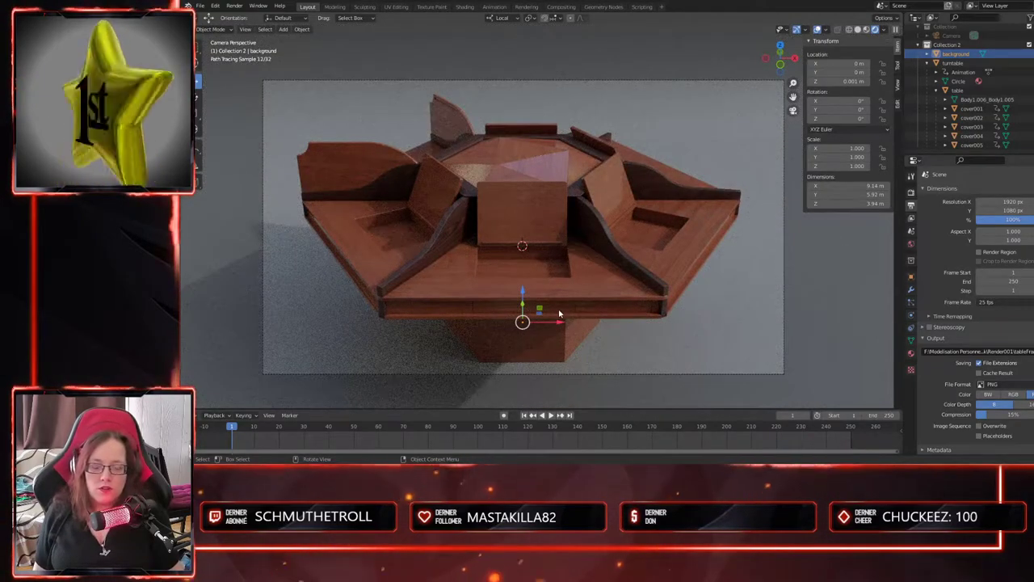
- Play the rendered animation briefly, check frames 136, 182 and 209, and return to frame 1
key(space)
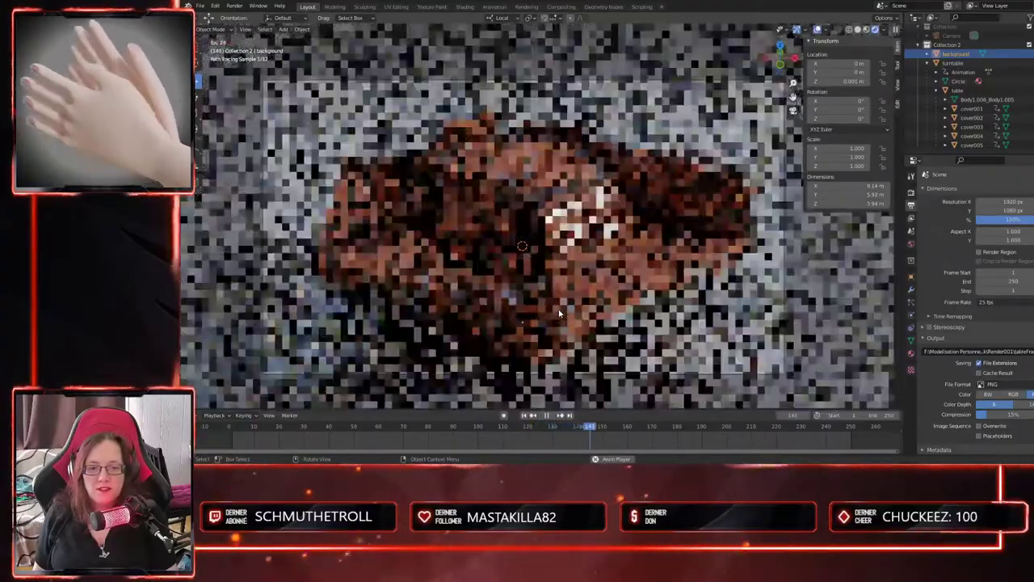
key(space)
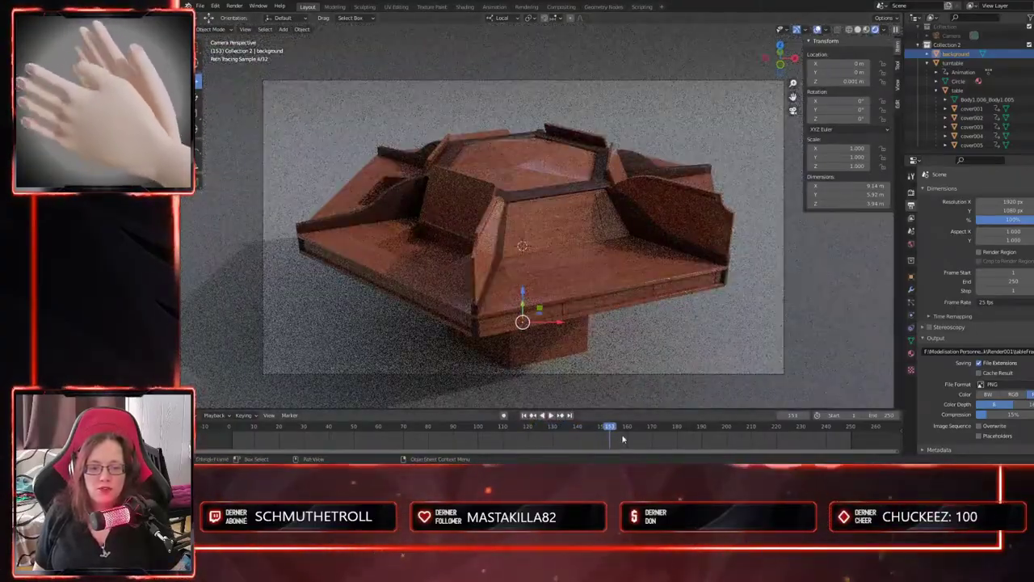
drag(605, 429, 232, 436)
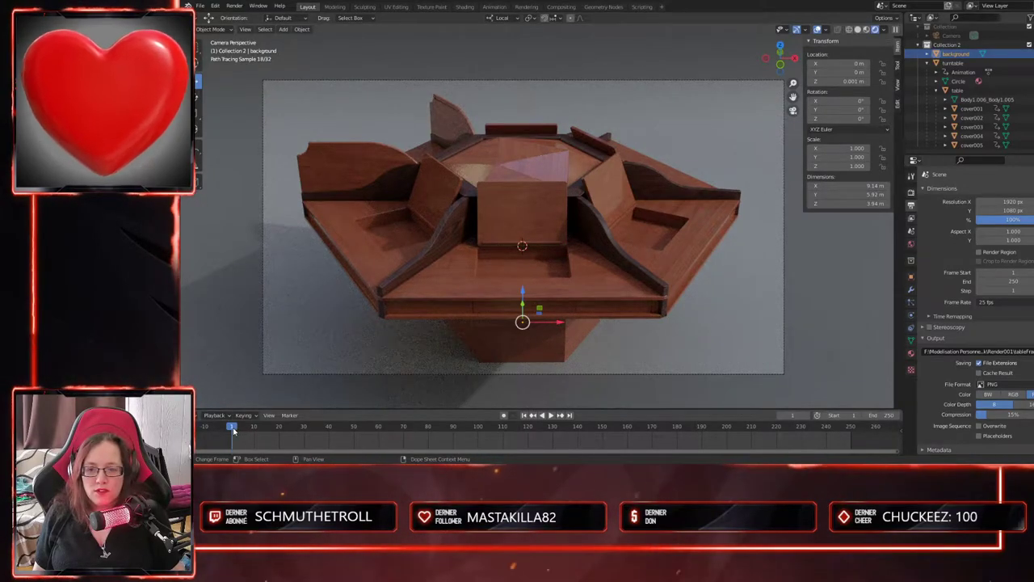
drag(230, 431, 569, 432)
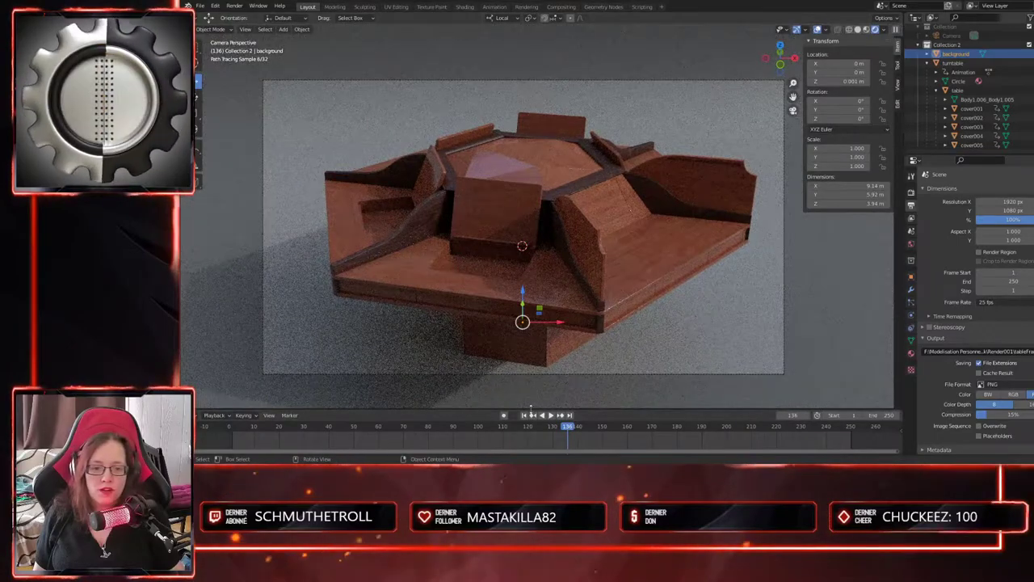
click(681, 429)
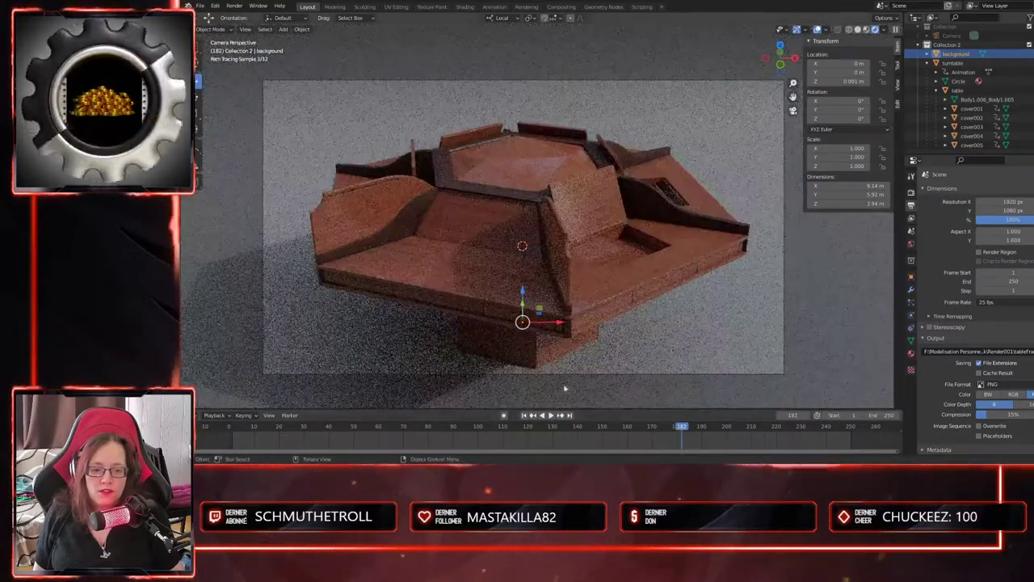
click(749, 429)
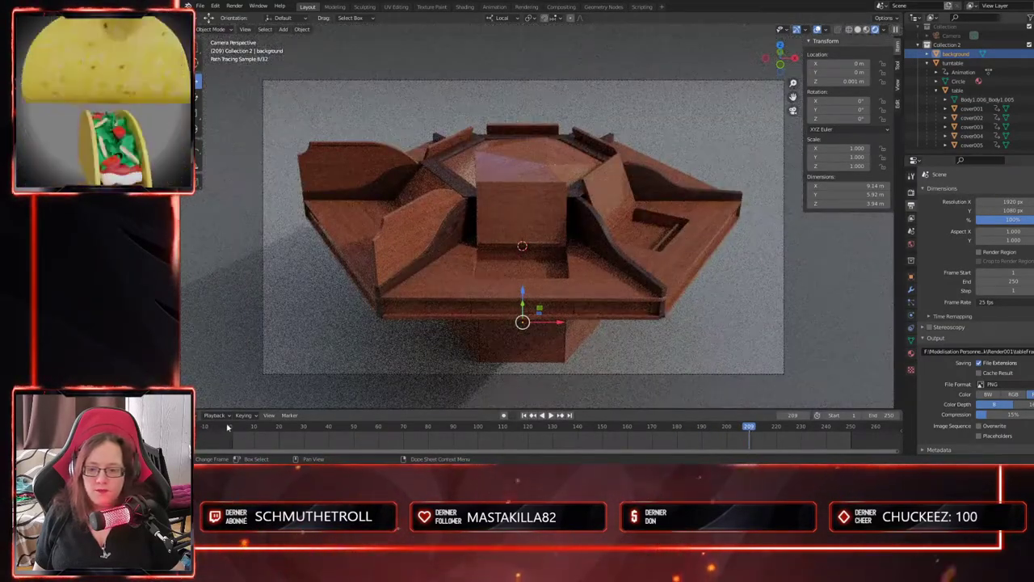
click(231, 427)
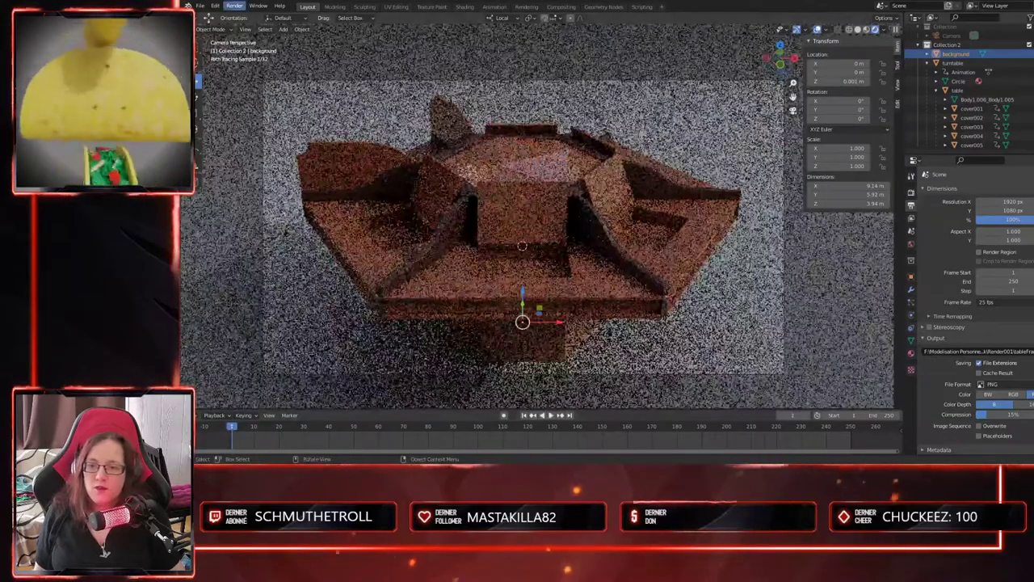
- Save the table animation file
click(200, 6)
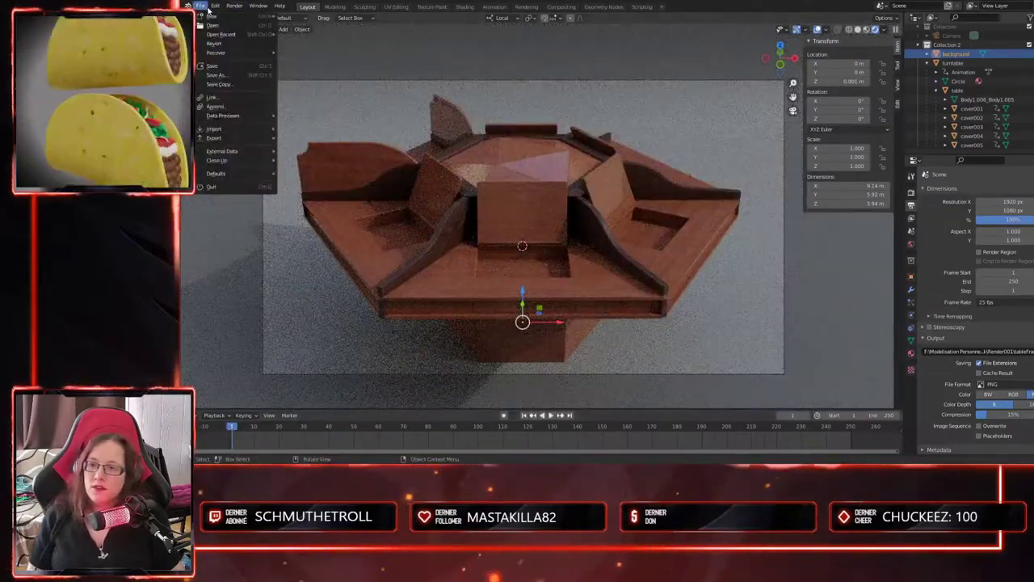
click(203, 9)
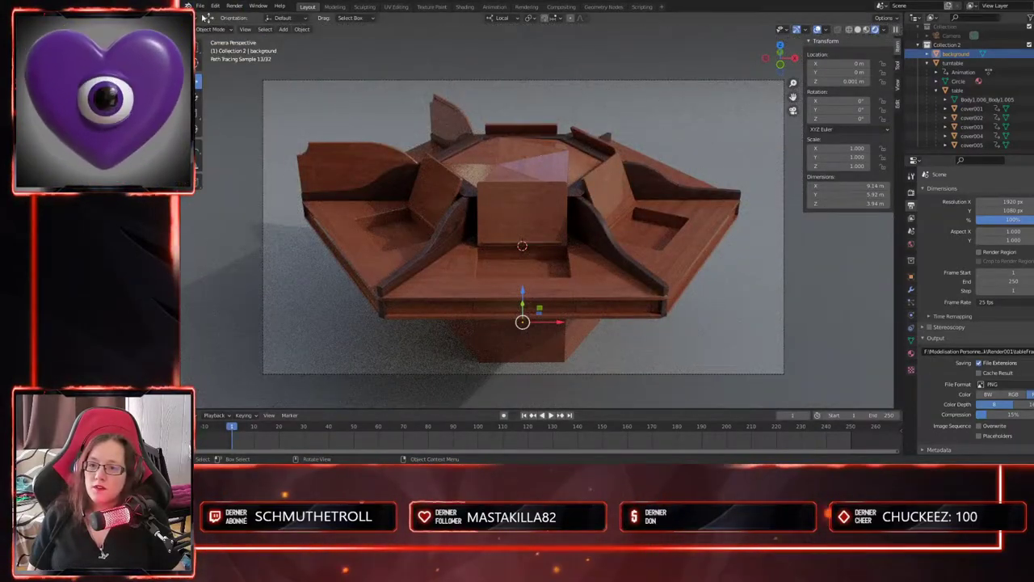
click(201, 8)
click(242, 67)
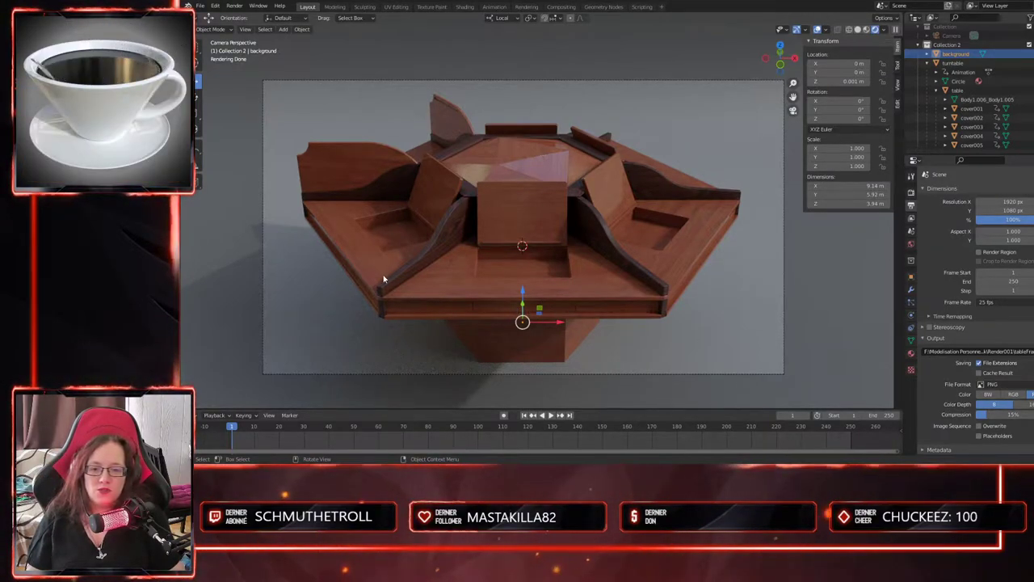
- Examine the rendered table's open covers and wood surfaces outside the camera view, from a closer raised angle
middle_drag(327, 119, 600, 318)
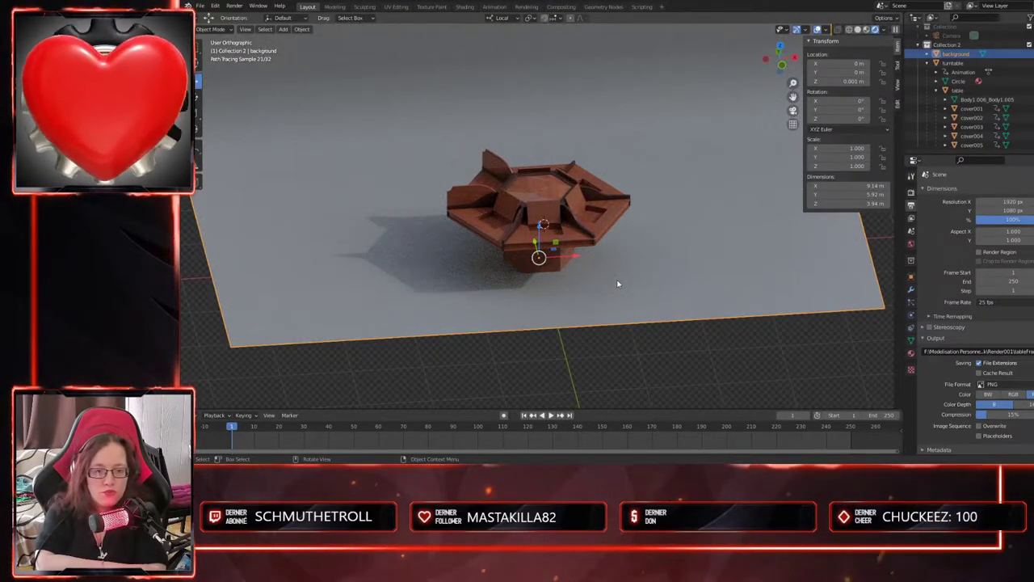
scroll(545, 269, up, 4)
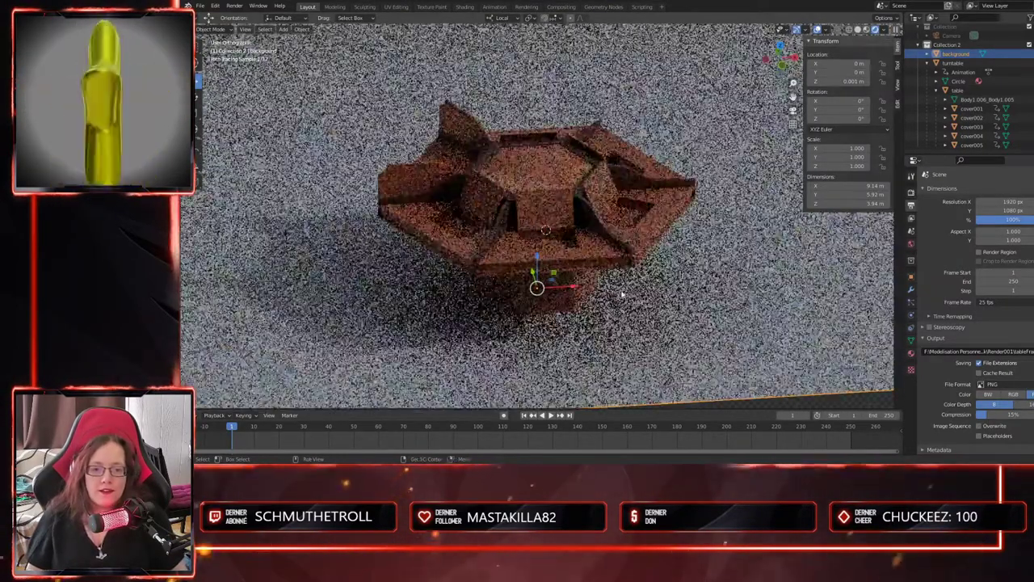
scroll(586, 319, up, 3)
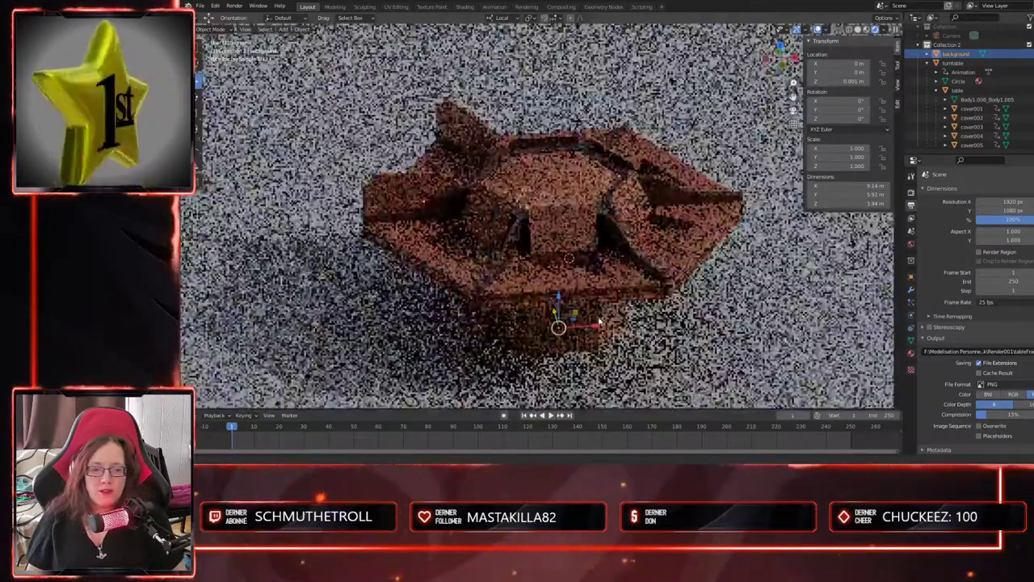
scroll(600, 349, up, 1)
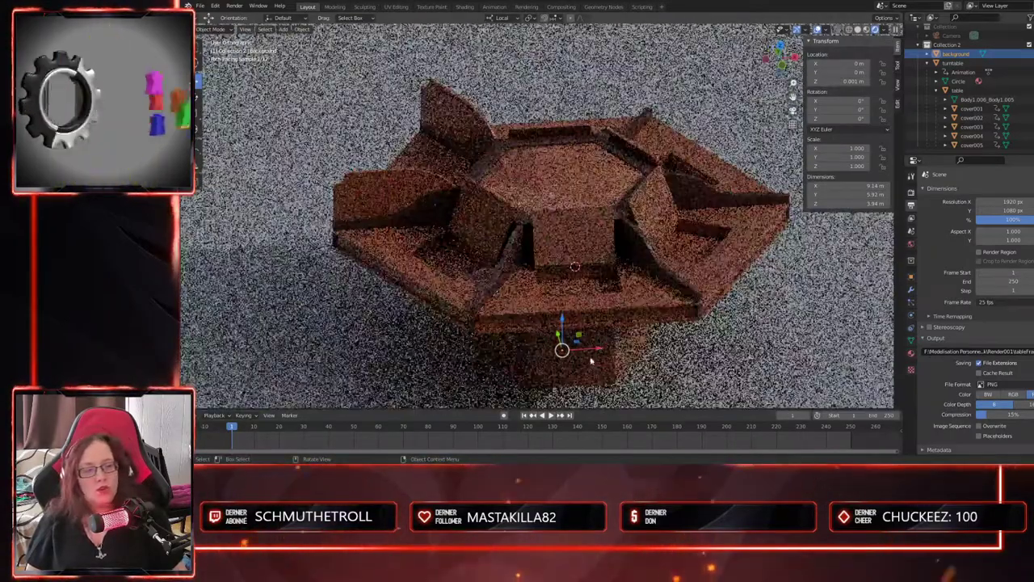
click(199, 5)
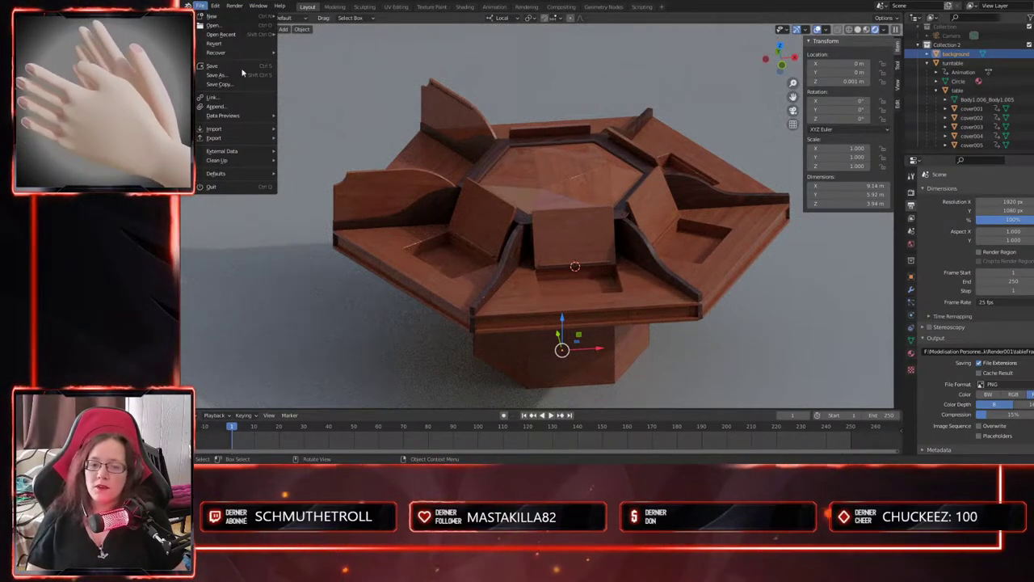
middle_drag(412, 280, 597, 330)
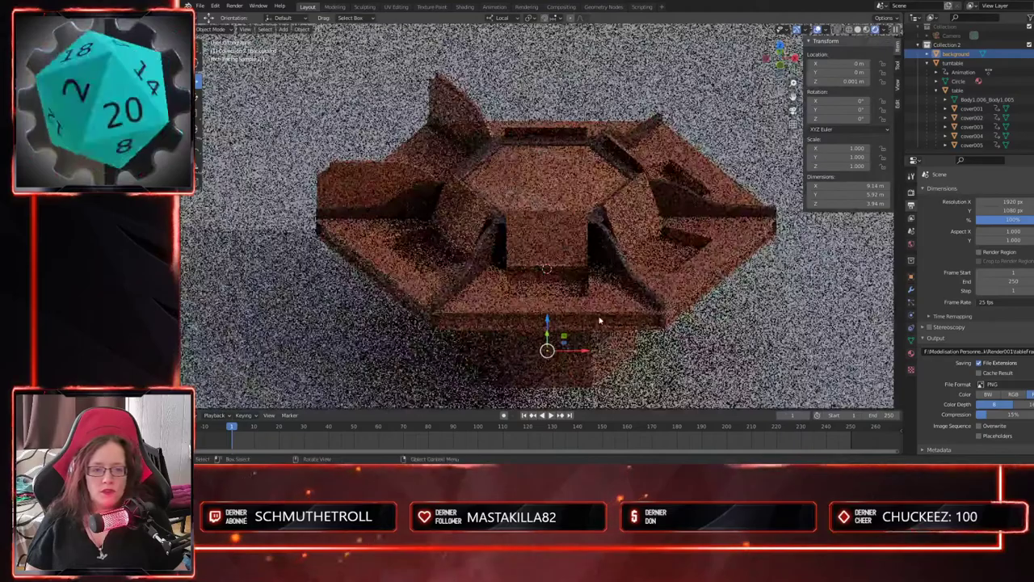
scroll(603, 348, up, 1)
scroll(601, 349, down, 2)
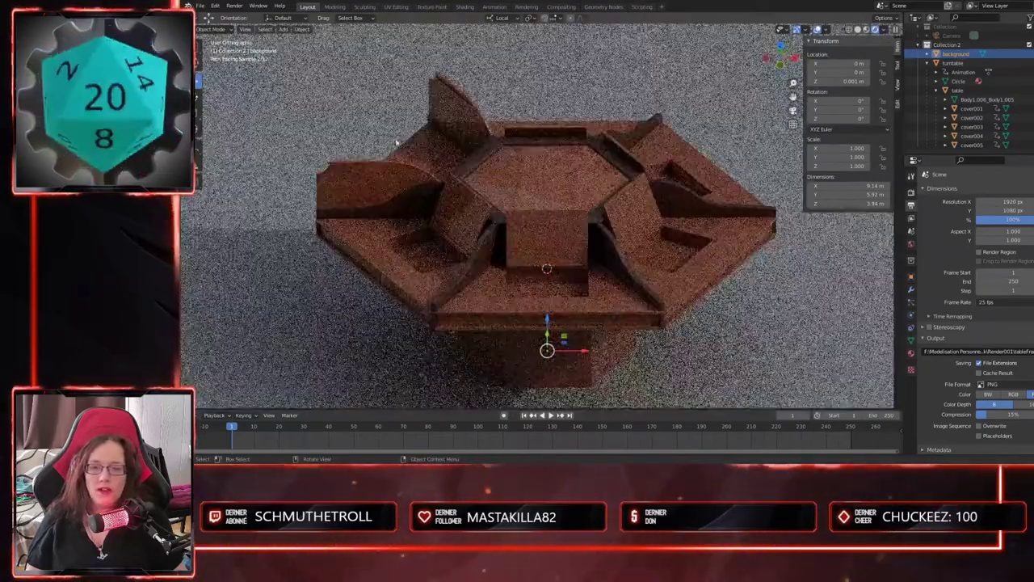
click(201, 6)
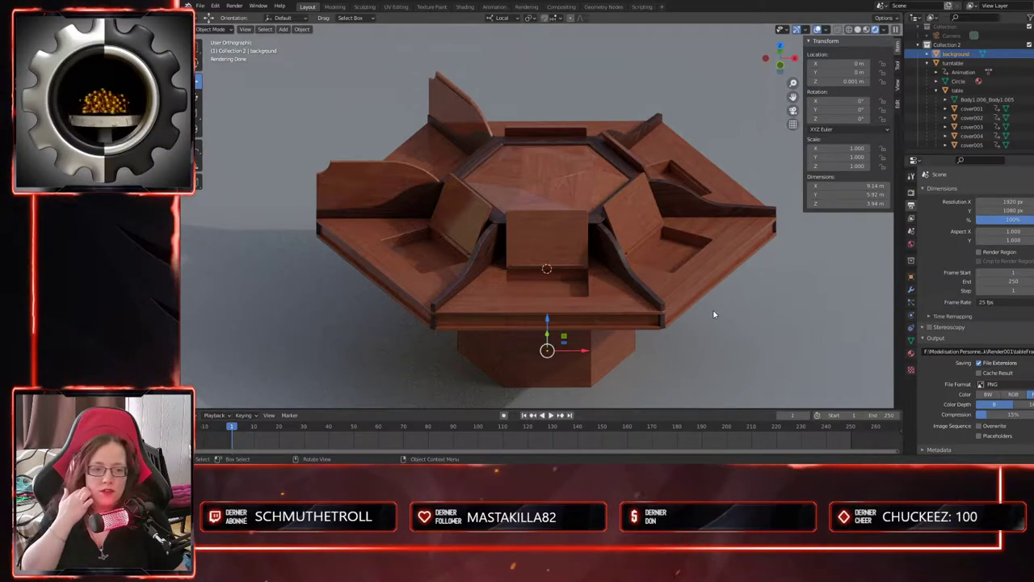
- Switch to the Blender window with the watermark scene and inspect its Watermark plane and world settings in the Layout workspace with rendered shading
key(alt+Tab)
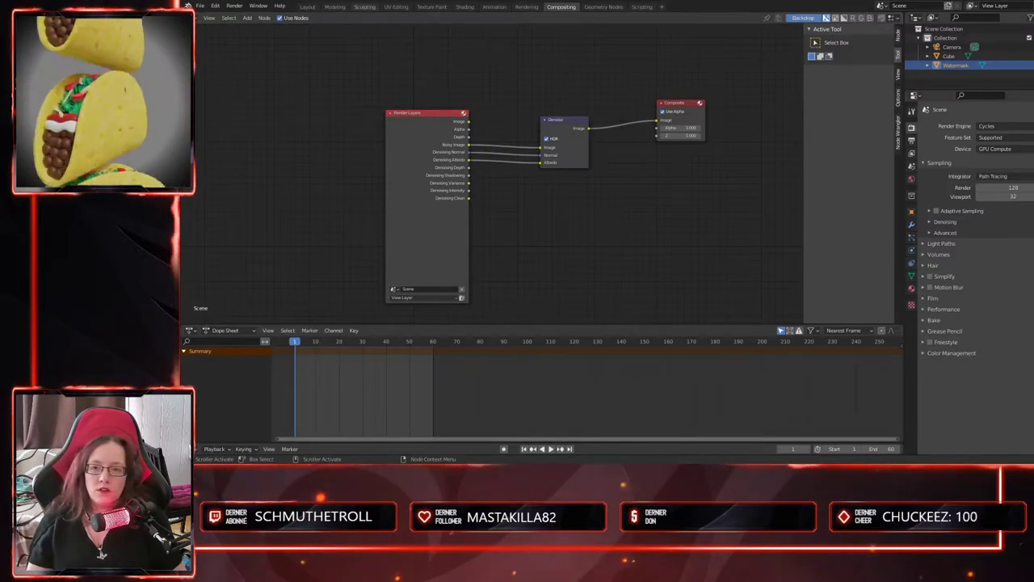
click(307, 7)
middle_drag(651, 261, 793, 295)
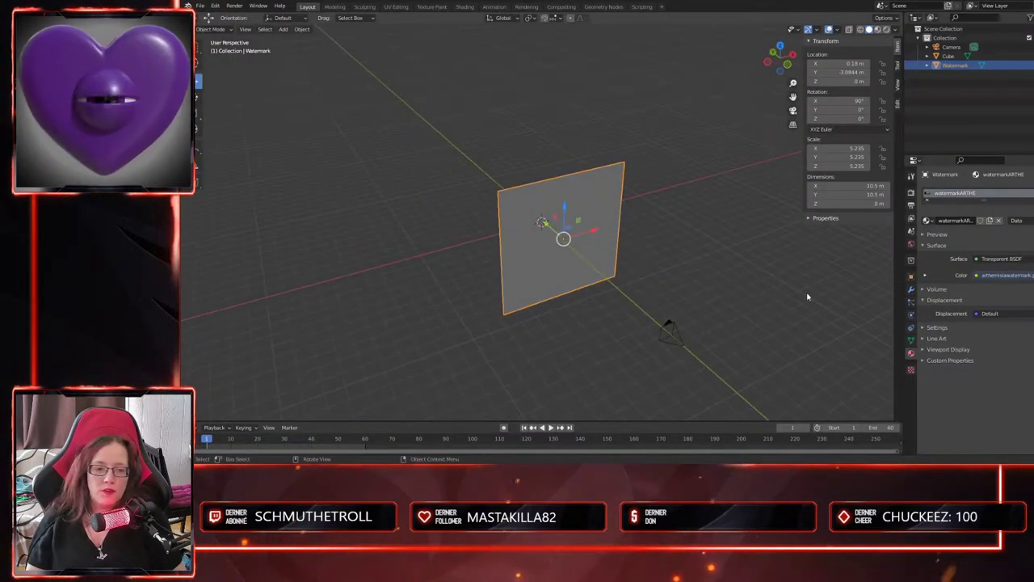
click(911, 244)
mouse_move(655, 307)
middle_down()
mouse_move(646, 302)
mouse_move(757, 305)
mouse_move(661, 303)
mouse_move(616, 280)
mouse_move(671, 288)
mouse_move(695, 280)
mouse_move(613, 289)
mouse_move(568, 255)
mouse_move(670, 307)
mouse_move(665, 315)
middle_up()
click(883, 32)
scroll(567, 256, up, 3)
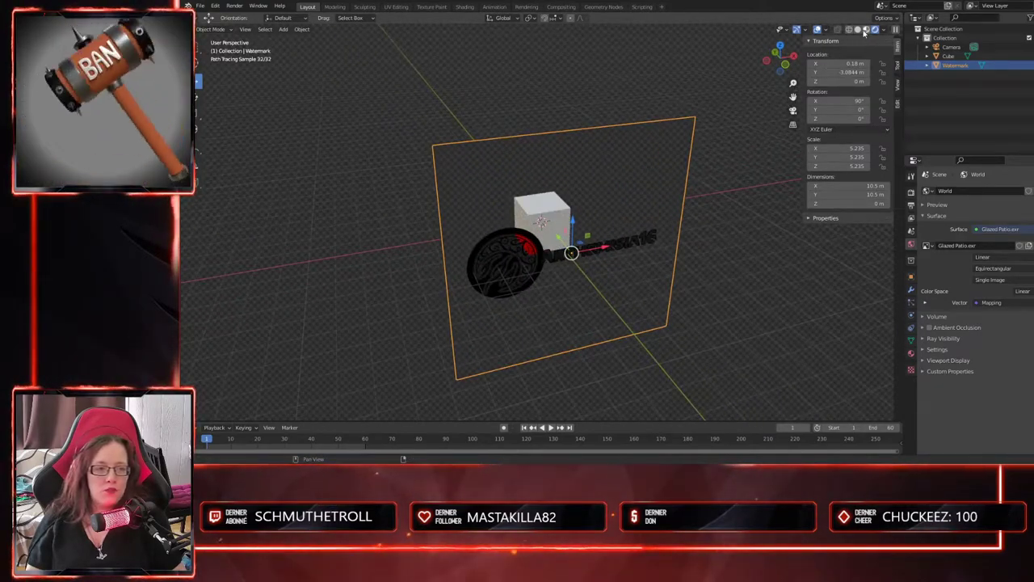
- Compare the Watermark plane in solid and rendered viewport shading from several angles around the cube
click(858, 30)
middle_drag(507, 333, 638, 347)
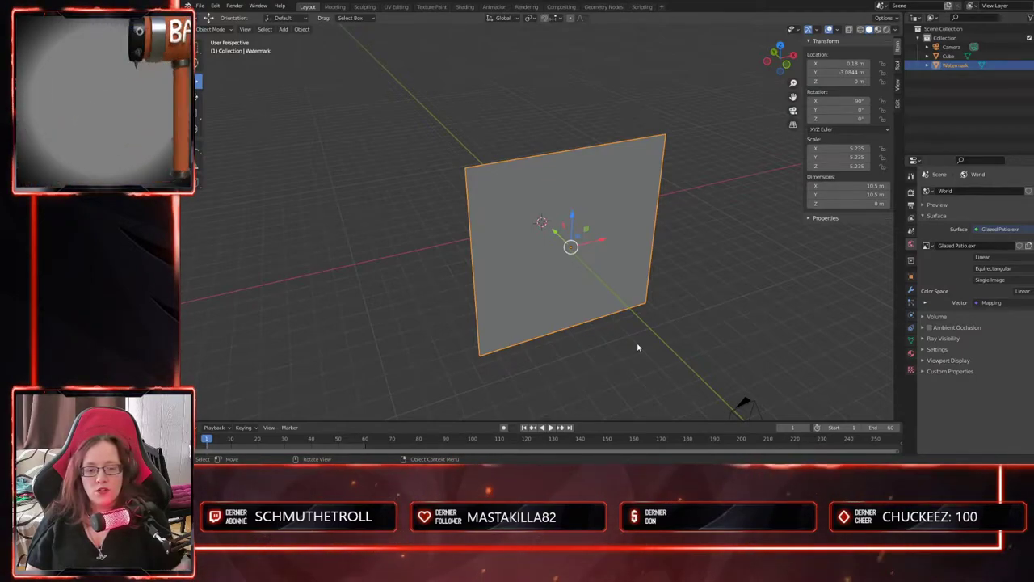
mouse_move(610, 322)
middle_down()
mouse_move(662, 339)
mouse_move(600, 330)
middle_up()
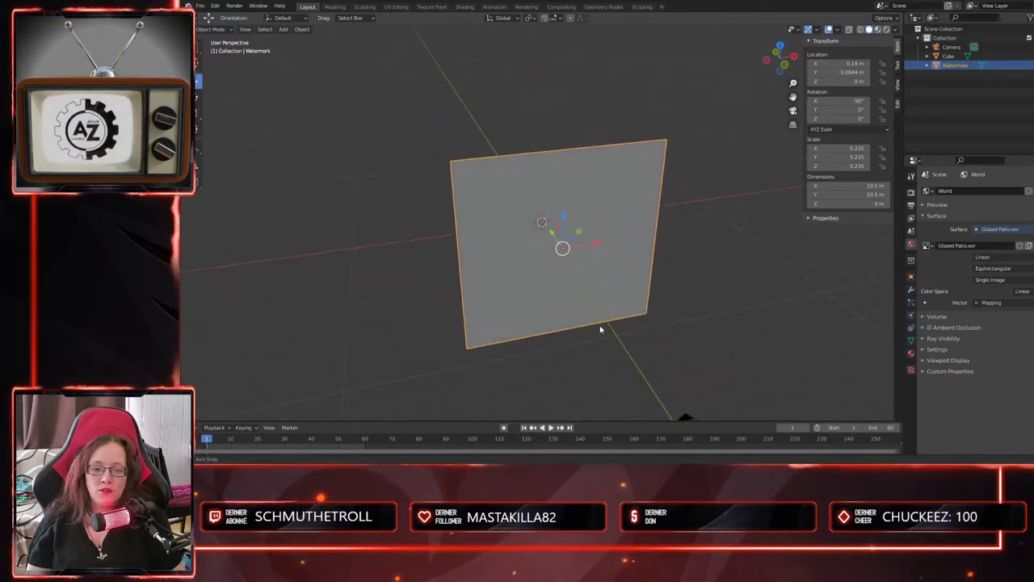
middle_drag(499, 355, 581, 345)
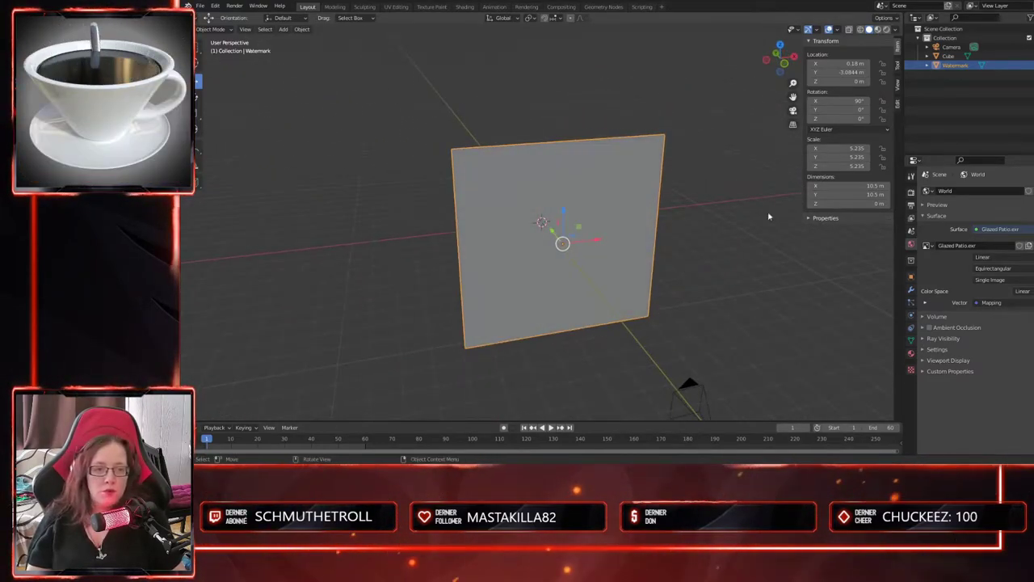
click(886, 30)
mouse_move(688, 328)
middle_down()
mouse_move(734, 308)
mouse_move(551, 296)
mouse_move(588, 303)
middle_up()
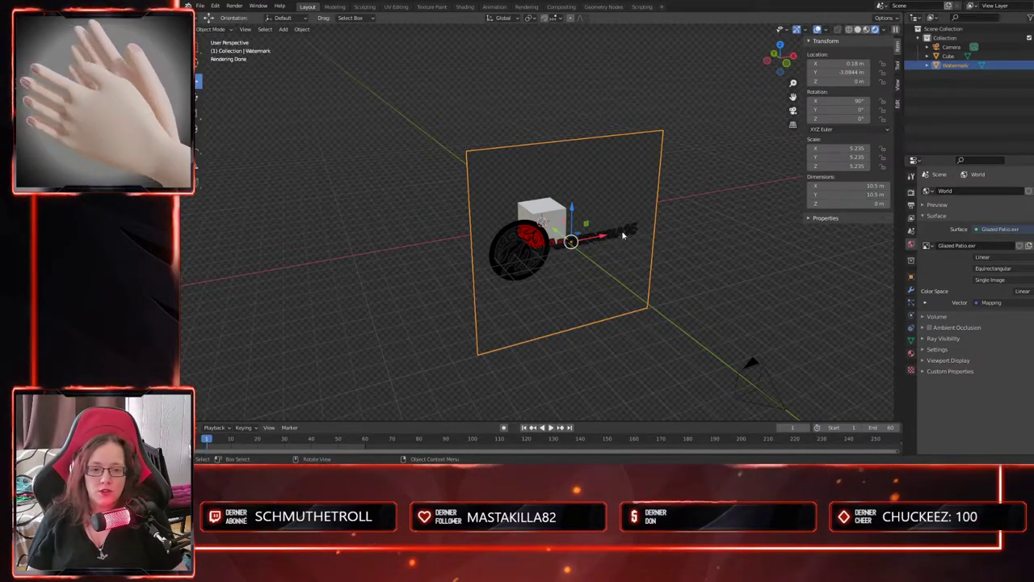
middle_drag(659, 327, 614, 346)
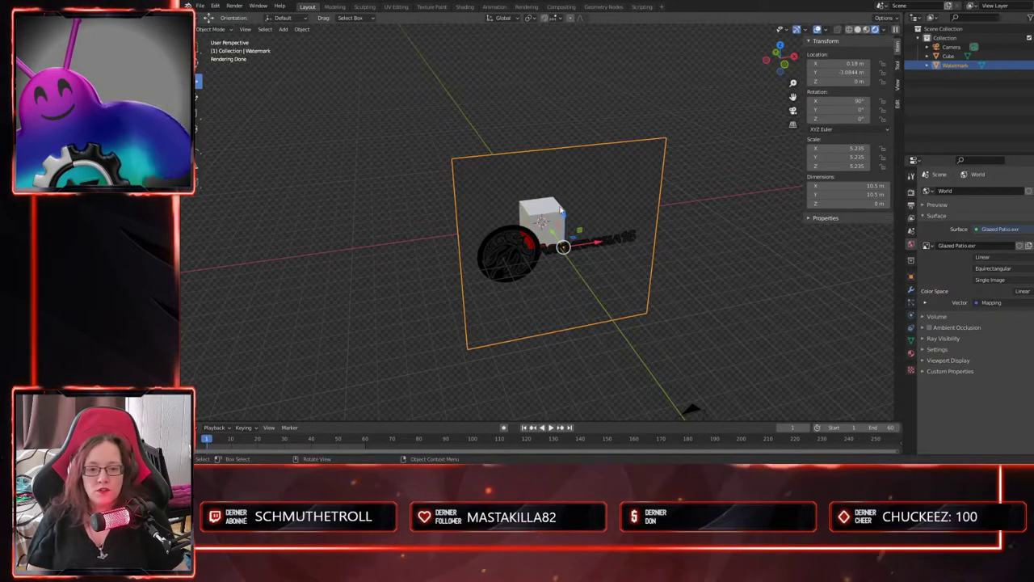
- Try raising the Watermark plane about 1.5 m along Z in front of the cube
drag(564, 212, 566, 187)
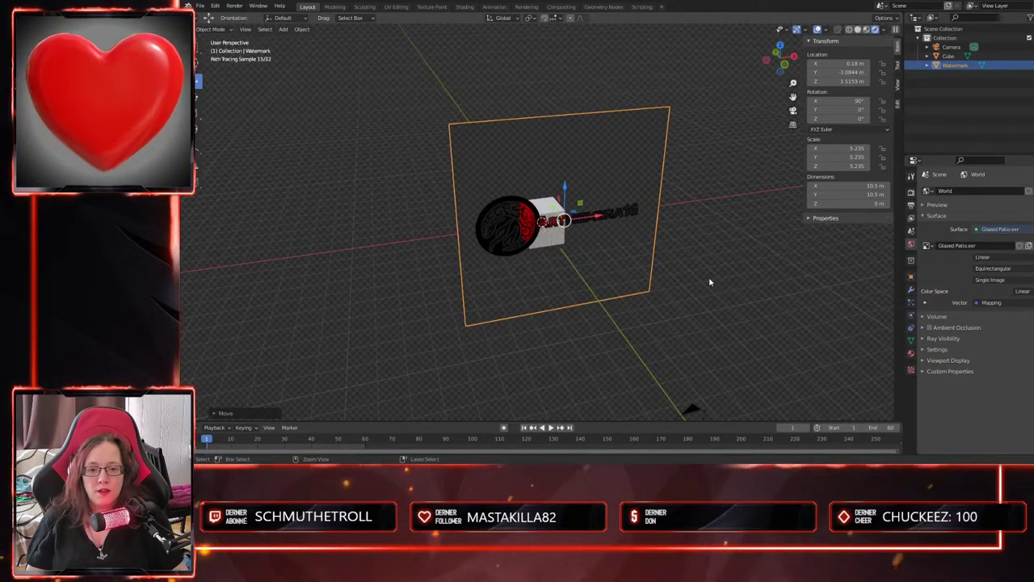
key(ctrl+z)
- Check how the Watermark plane frames the cube through the camera view
middle_drag(714, 296, 693, 277)
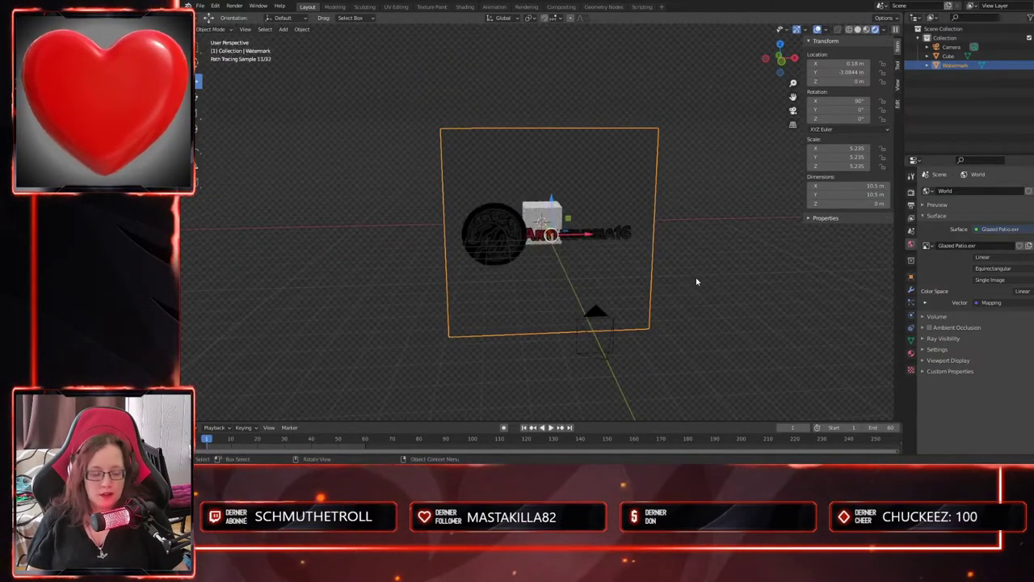
key(KP_0)
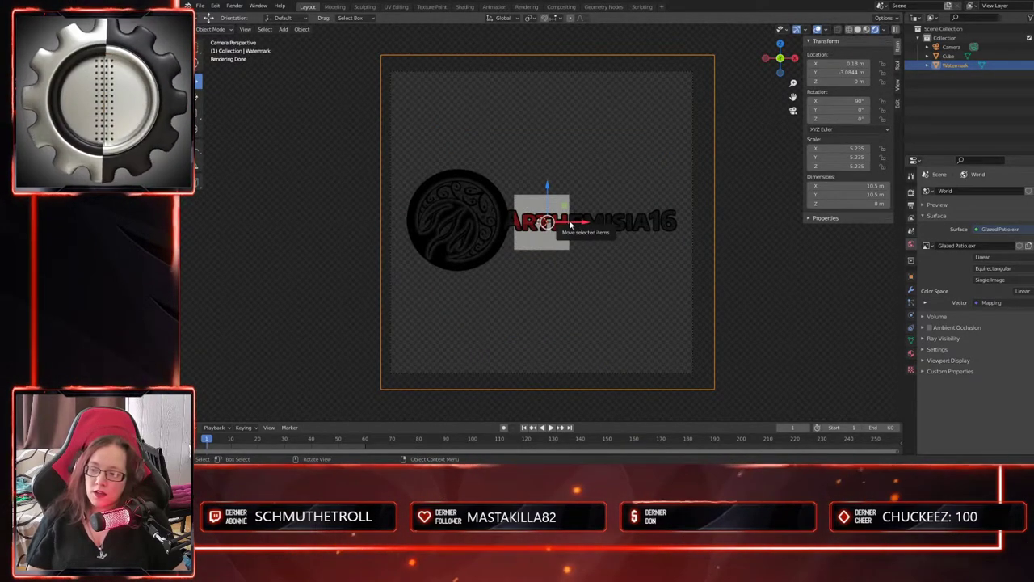
middle_drag(644, 286, 600, 331)
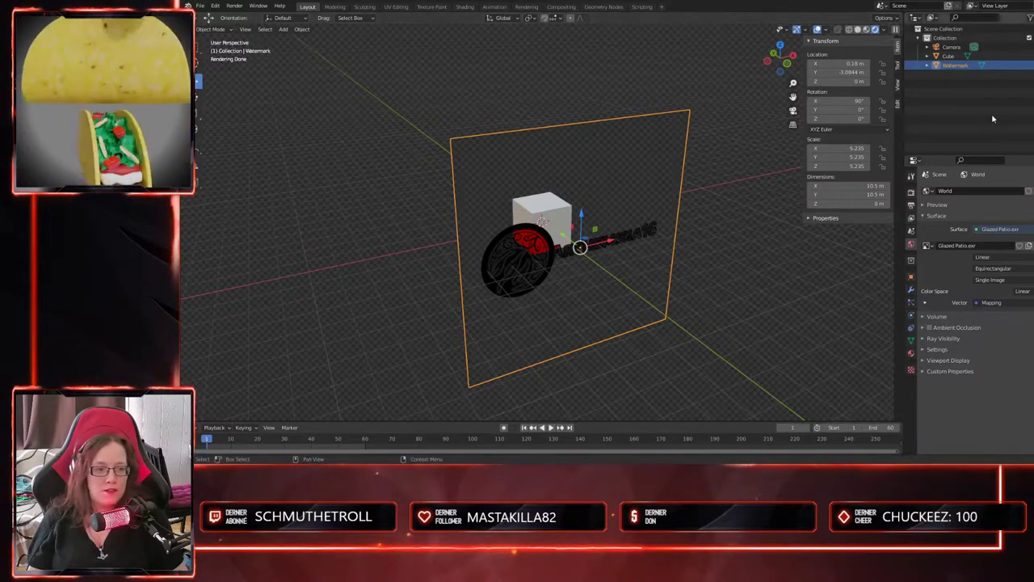
- Hide the Watermark plane in the viewport so only the cube is displayed
click(1032, 65)
key(h)
middle_drag(637, 293, 626, 293)
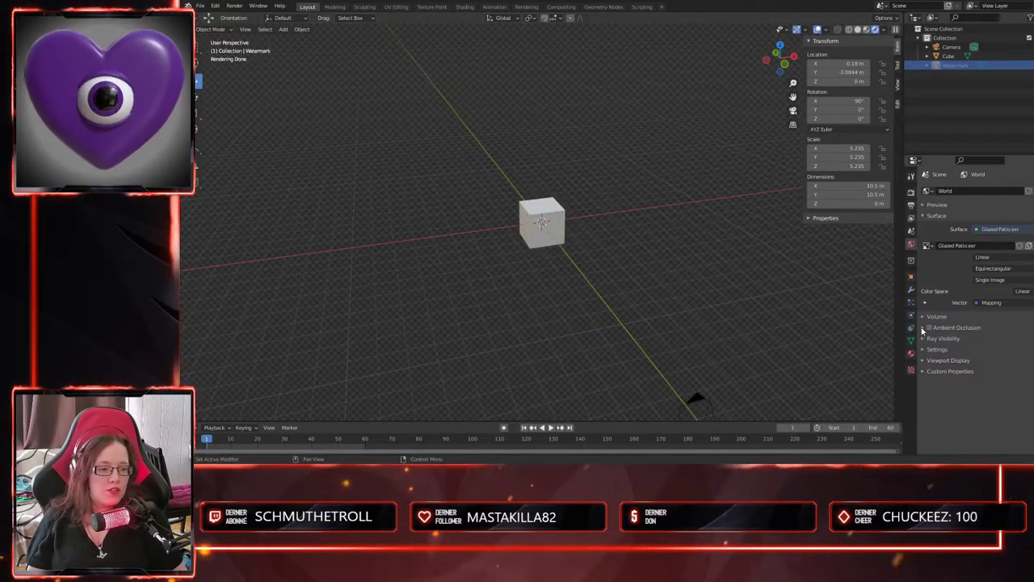
- Toggle the Film's Transparent option off and back on to compare the environment image background with the transparent one
click(911, 193)
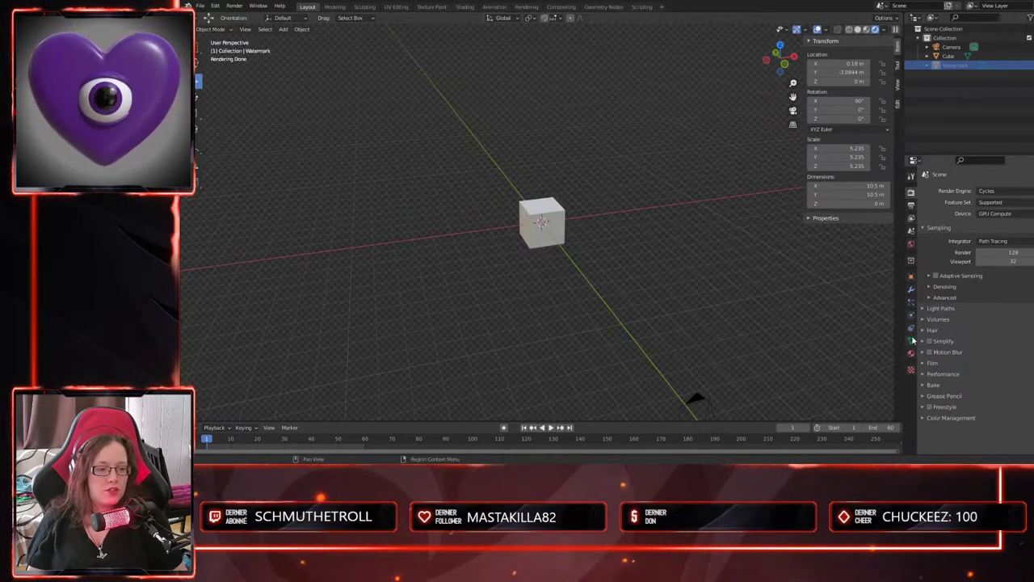
click(924, 362)
scroll(949, 377, down, 1)
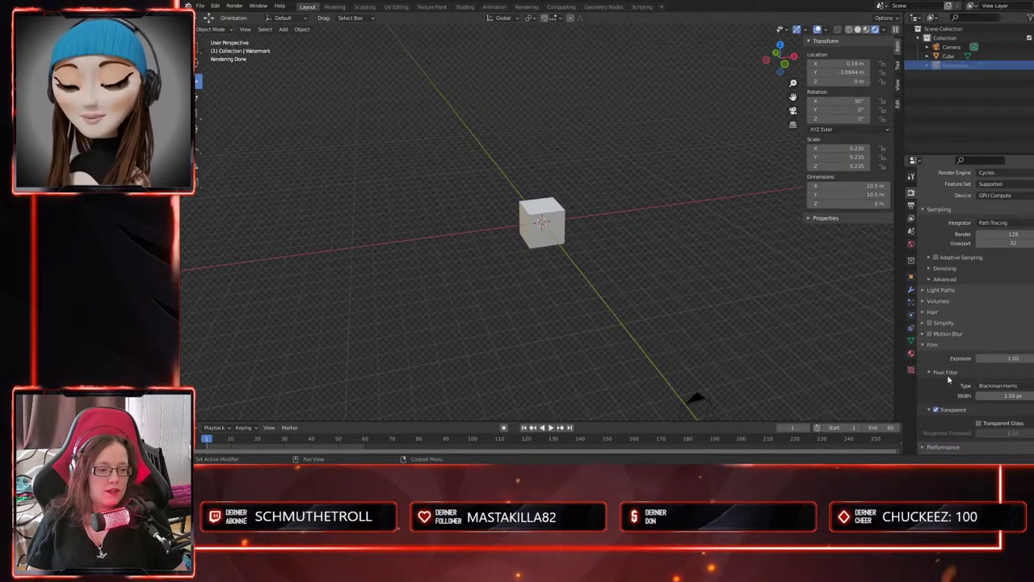
click(936, 410)
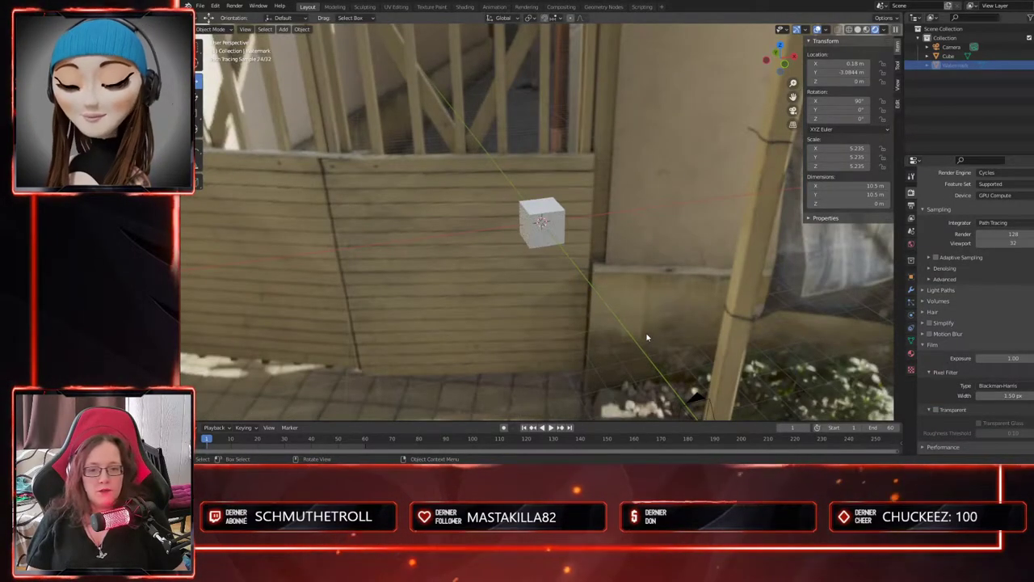
click(936, 409)
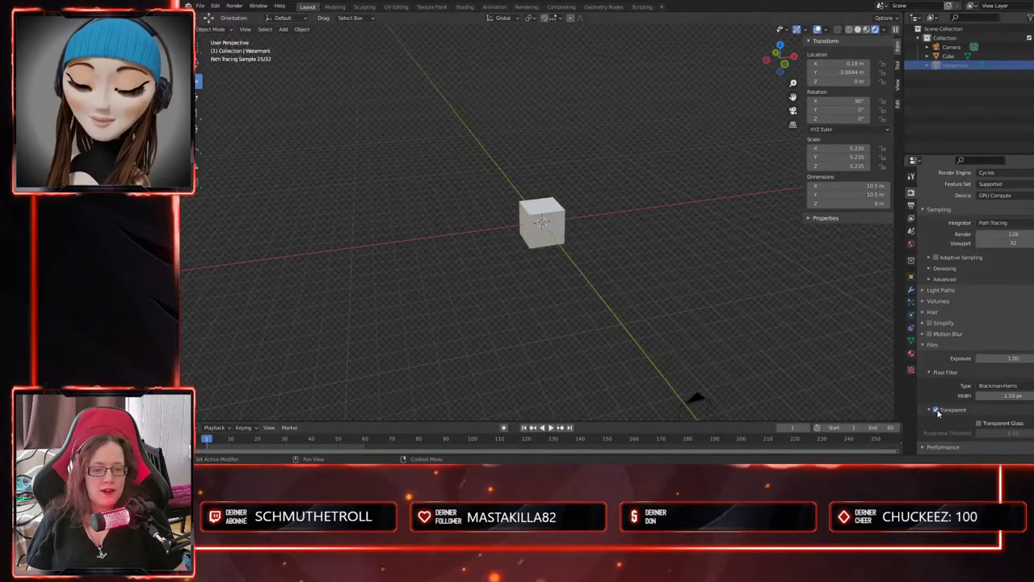
click(935, 410)
middle_drag(614, 307, 558, 283)
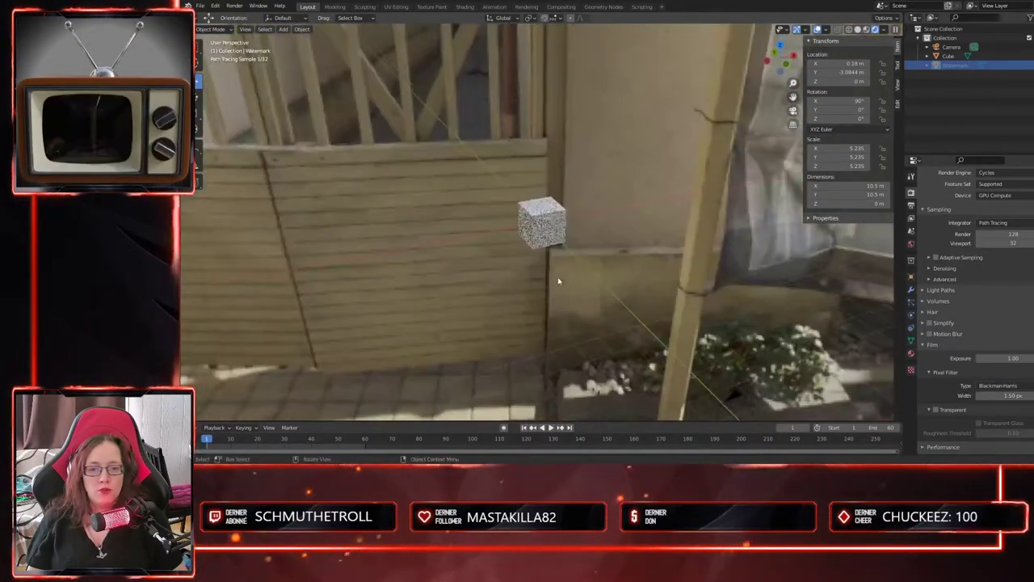
middle_drag(641, 279, 671, 311)
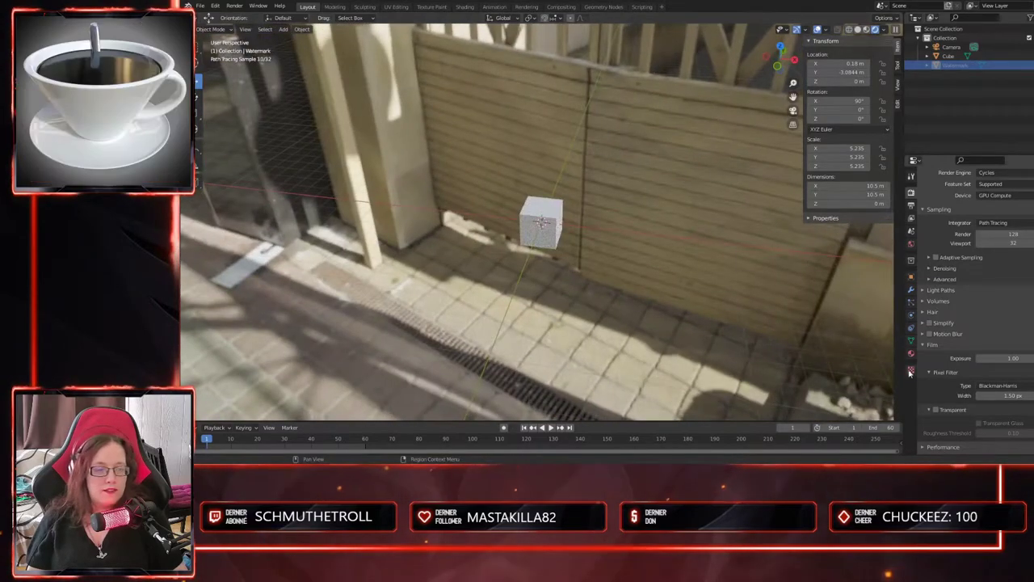
click(936, 410)
middle_drag(630, 299, 605, 256)
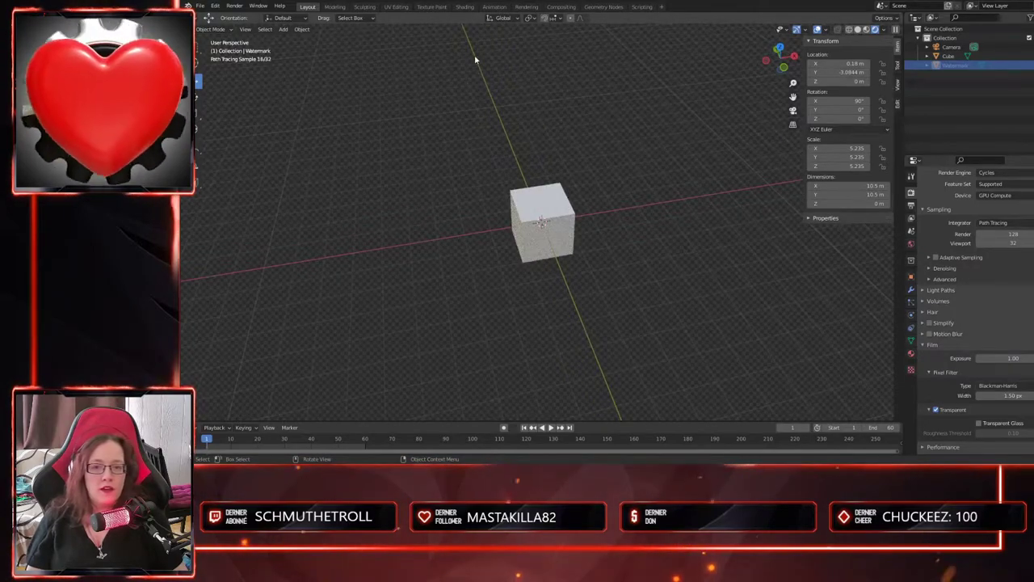
- Look over the Rendering workspace and the denoising node setup in the Compositing workspace, and return to the Layout workspace
click(526, 7)
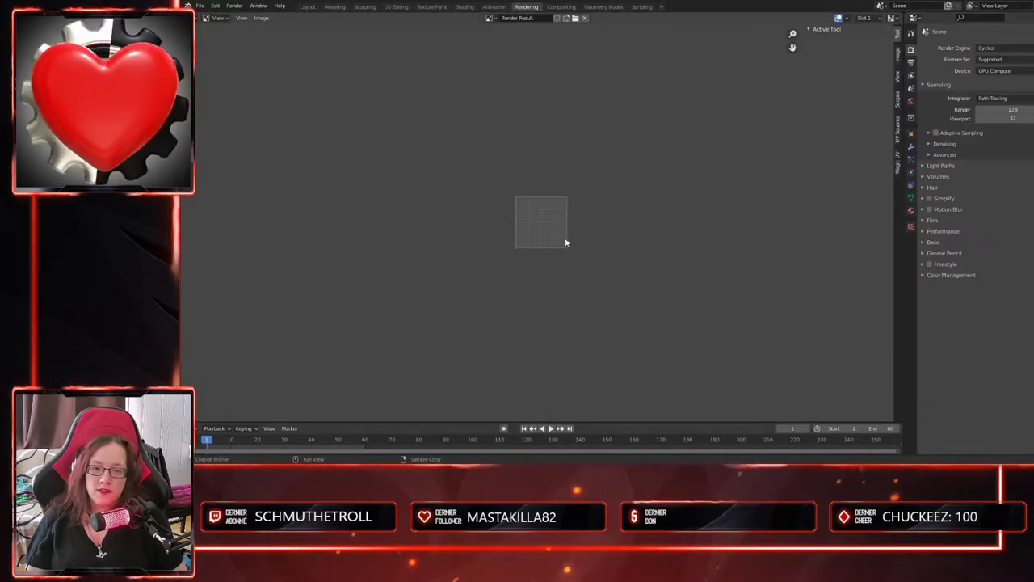
click(564, 7)
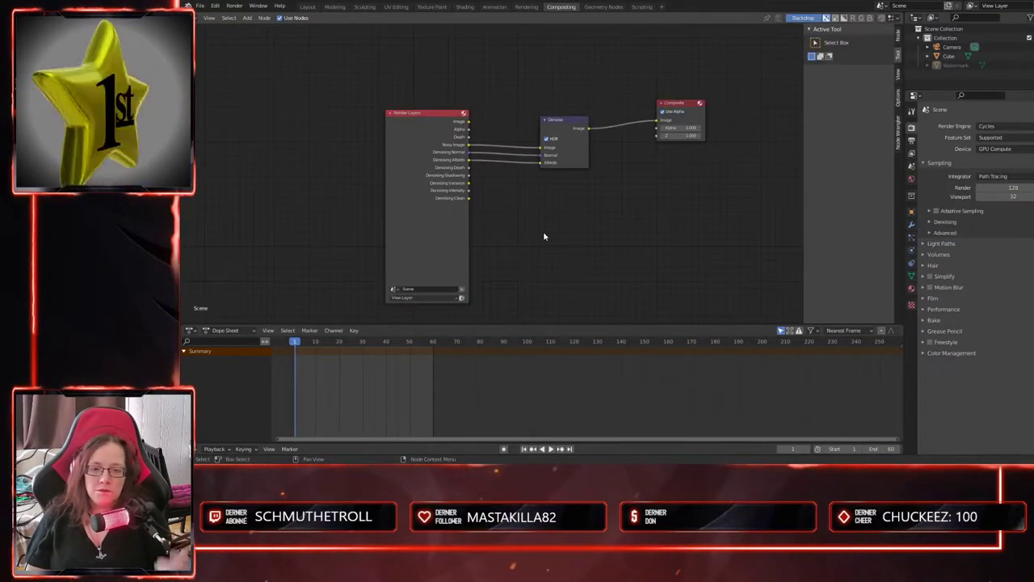
click(307, 7)
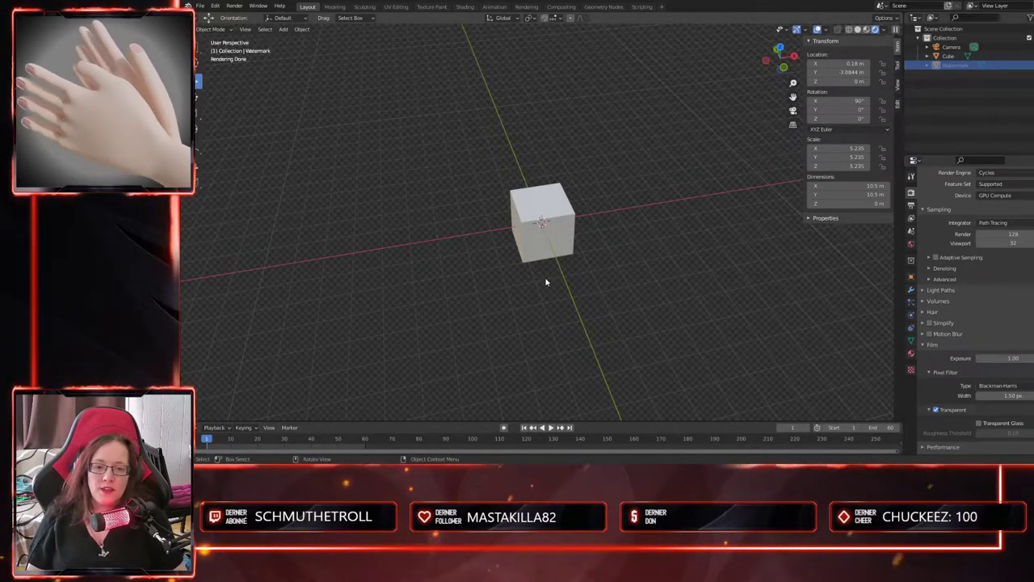
scroll(546, 282, up, 1)
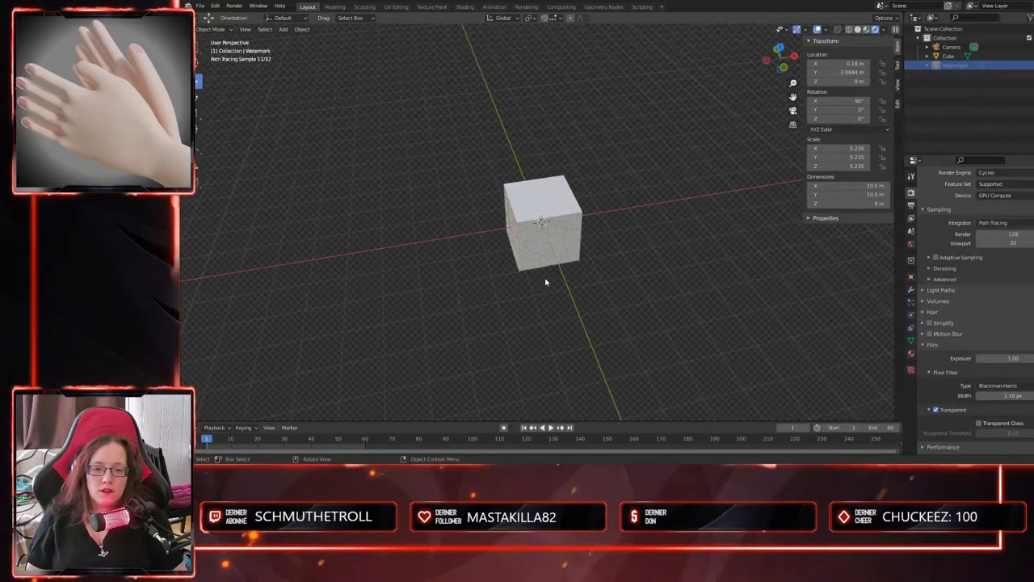
- Review the scene's output and render properties and the GIF settings in the Animation workspace
click(910, 226)
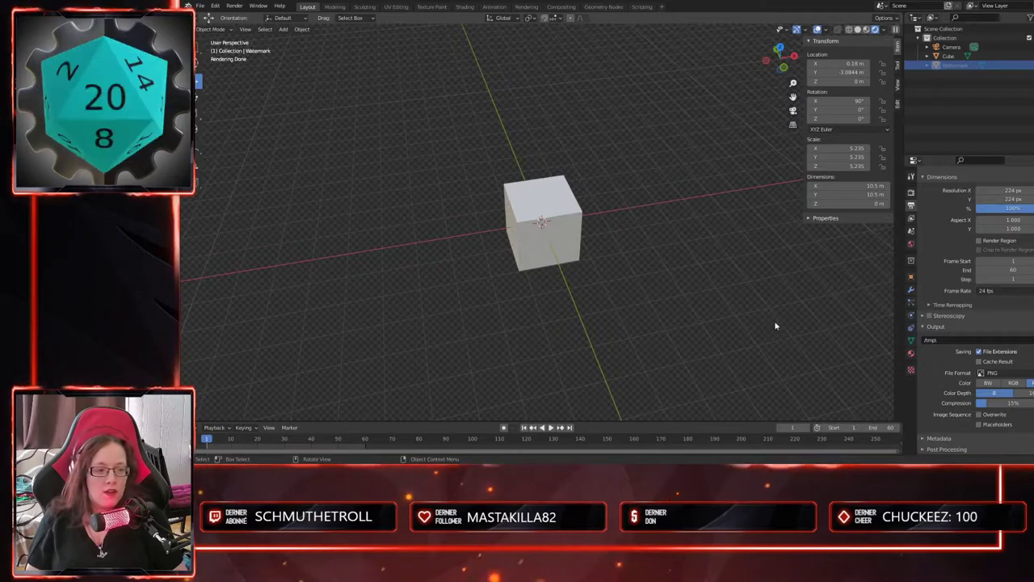
click(911, 220)
click(912, 207)
click(912, 194)
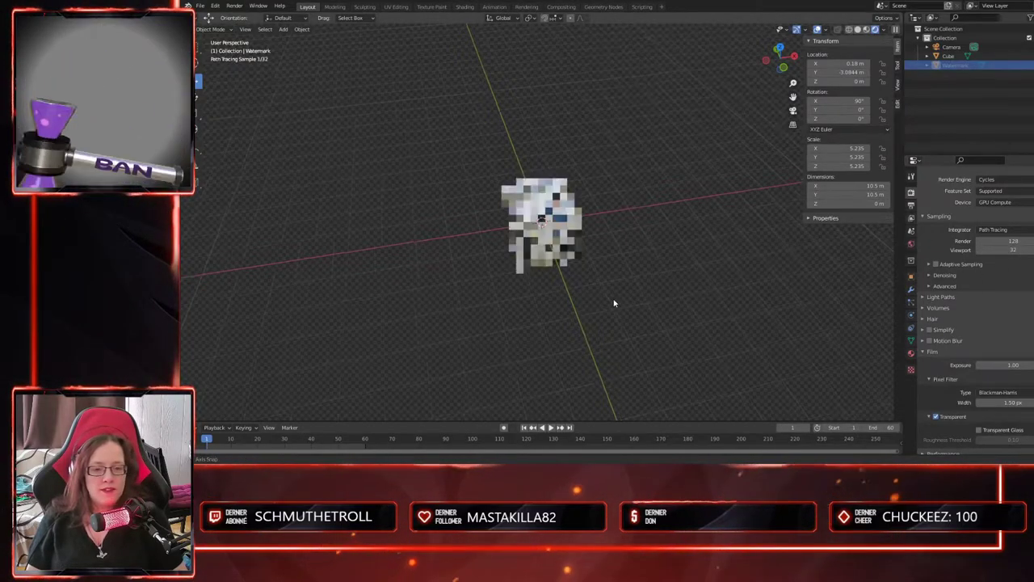
middle_drag(614, 301, 612, 303)
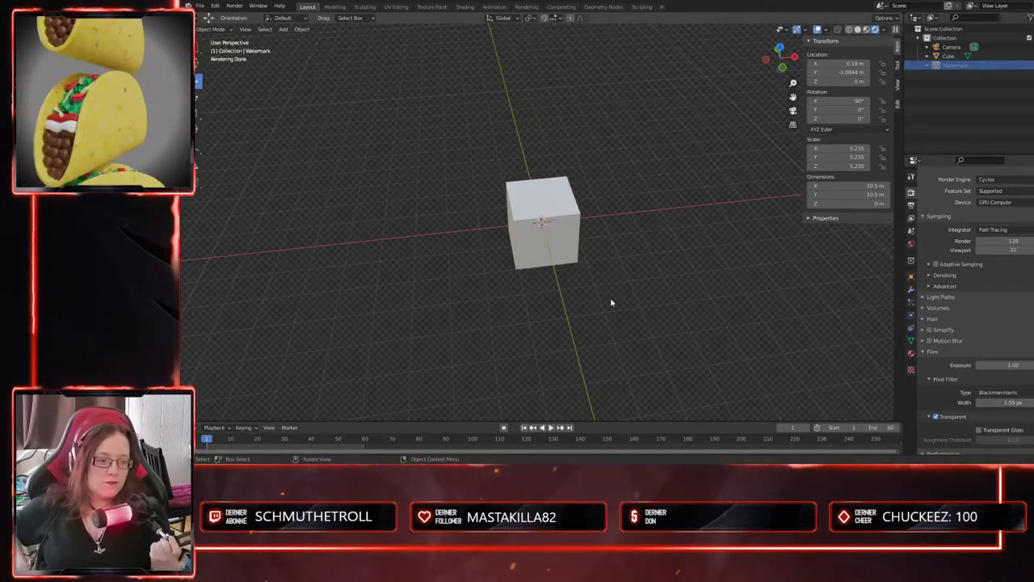
middle_drag(619, 242, 573, 299)
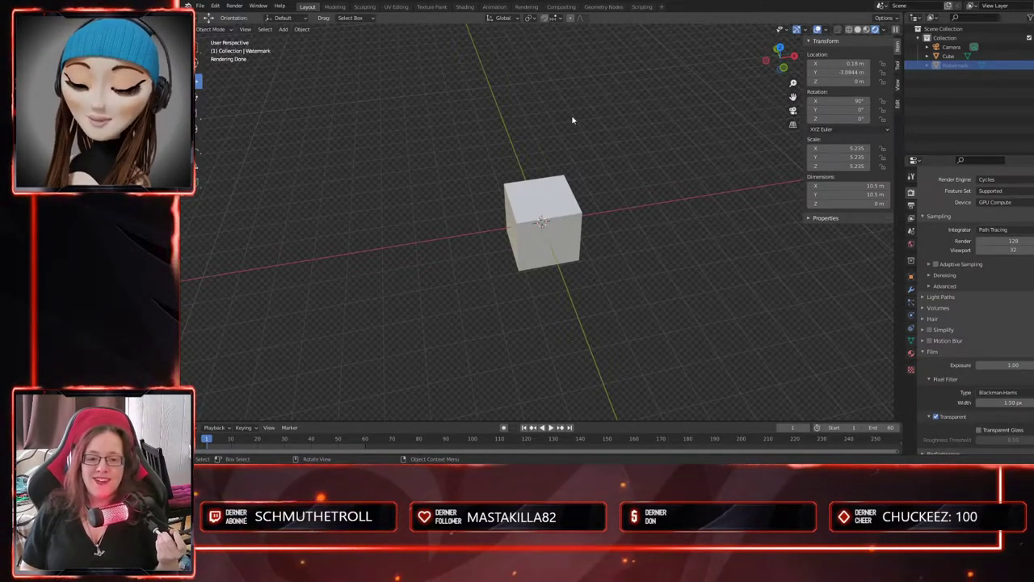
click(520, 6)
click(502, 7)
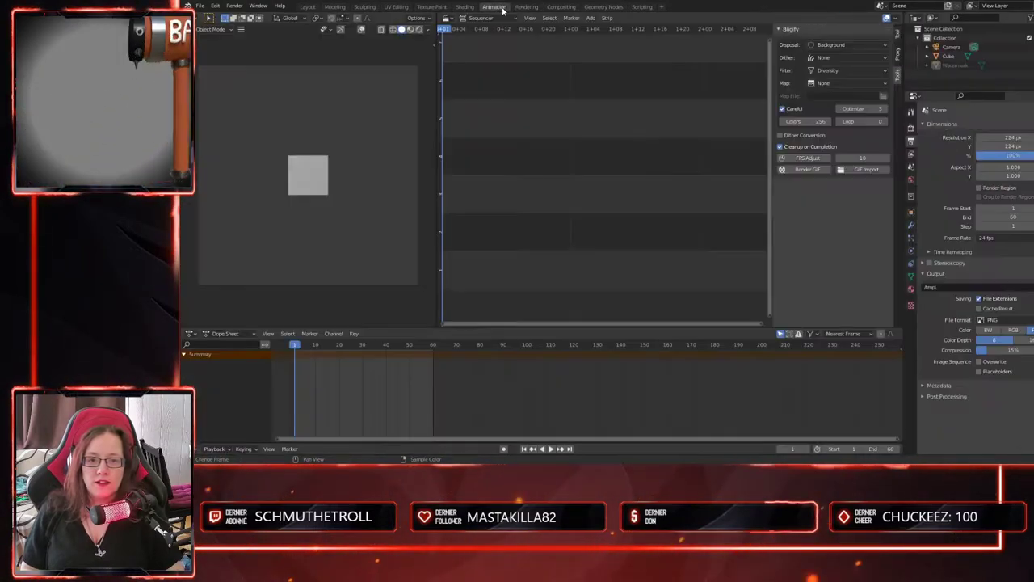
- Tidy the compositing node tree by lining up the Denoise and Composite nodes beside the Render Layers node
click(563, 7)
scroll(582, 249, down, 2)
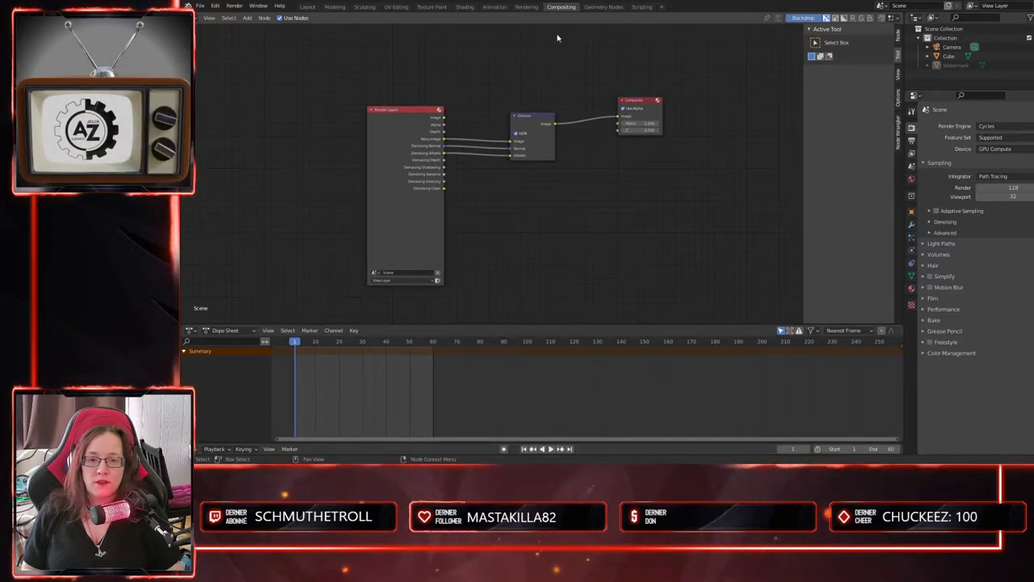
middle_drag(517, 231, 531, 231)
drag(344, 65, 488, 329)
click(547, 118)
drag(647, 106, 649, 113)
click(542, 120)
drag(542, 117, 550, 121)
drag(652, 107, 643, 107)
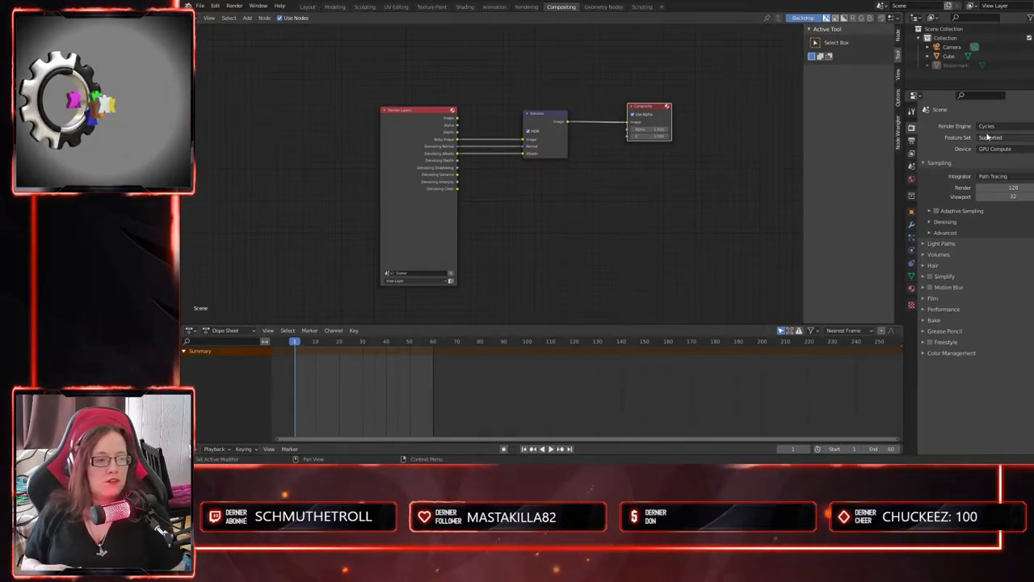
- Review the output resolution and frame range settings, and return to a closer view of the cube in the Layout workspace
click(912, 142)
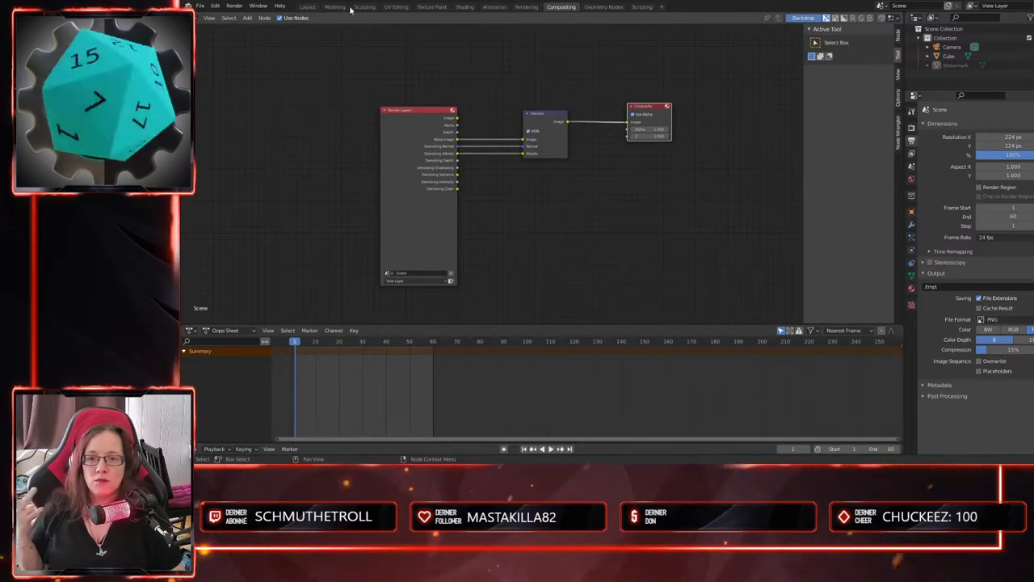
click(308, 6)
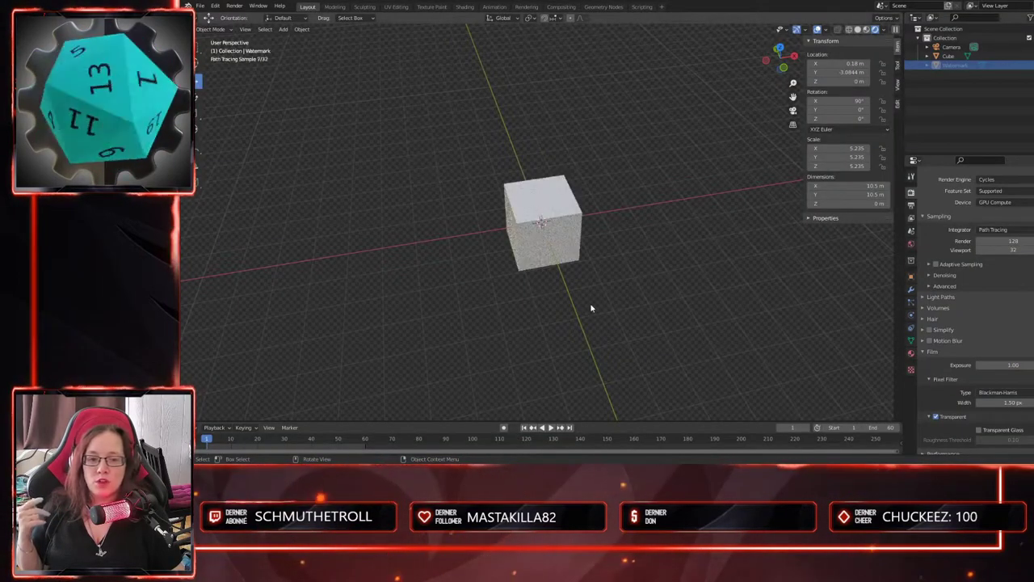
scroll(577, 291, up, 3)
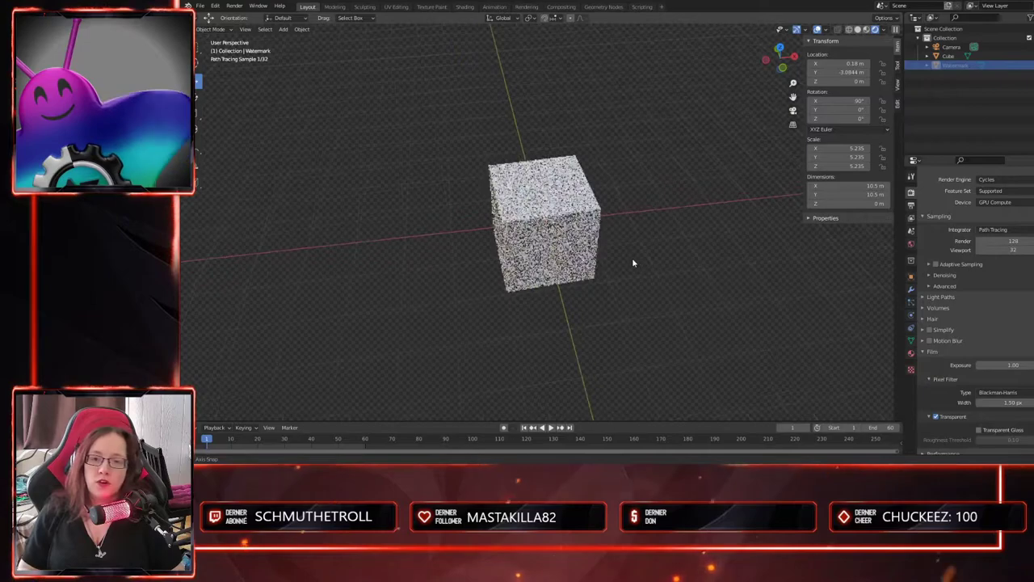
- Save the template scene as BasicEmoteSetup.blend and save a new working copy as EmoteWolf.blend
click(200, 6)
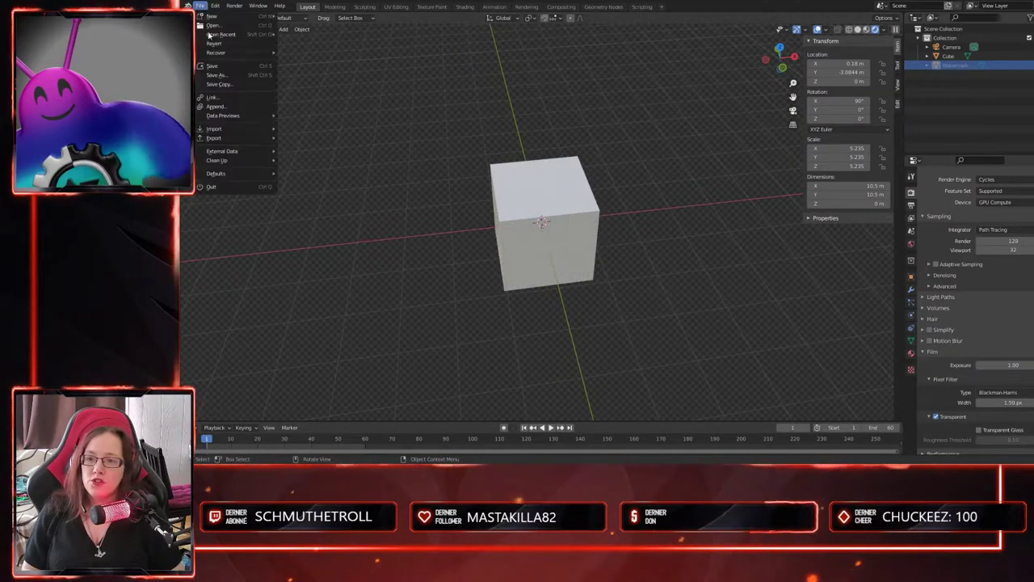
click(217, 74)
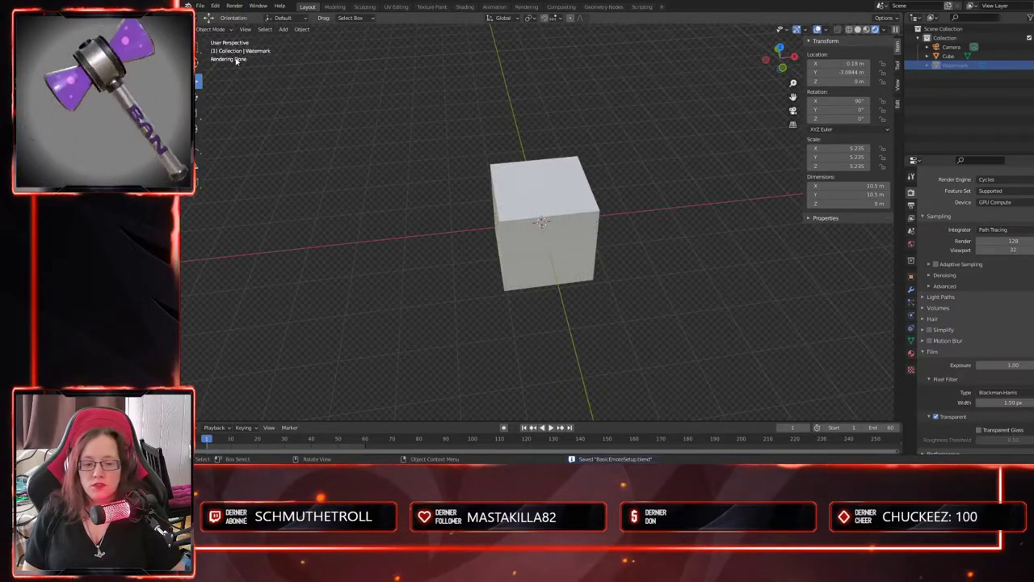
click(200, 6)
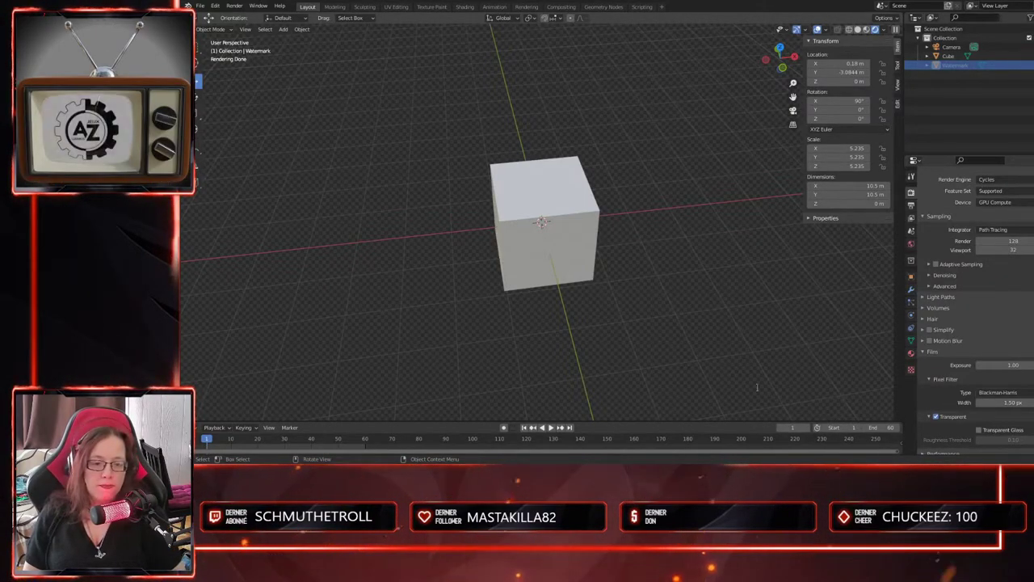
middle_drag(662, 372, 574, 337)
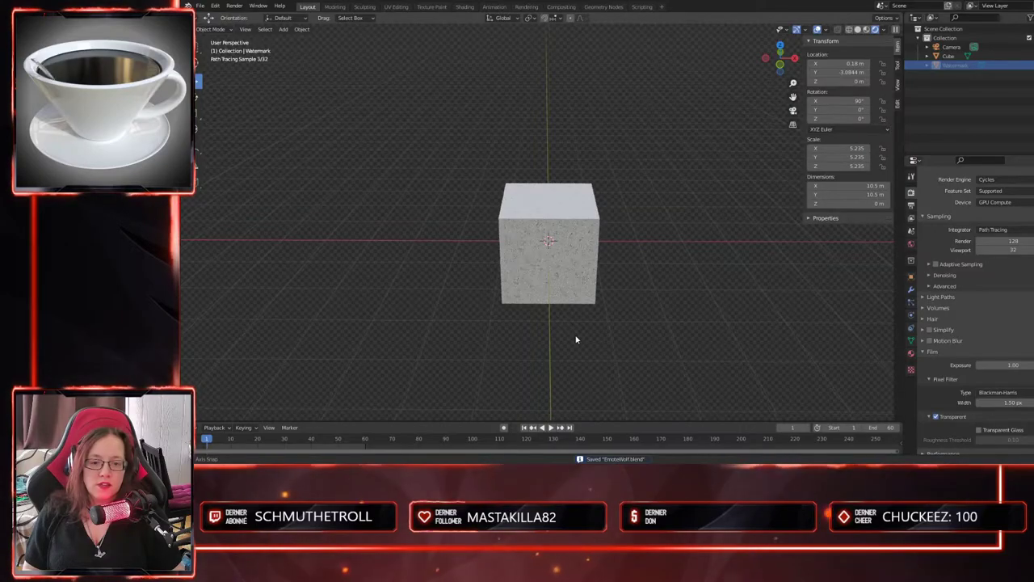
- Switch the viewport to solid shading and view the cube from the front
middle_drag(577, 340, 576, 339)
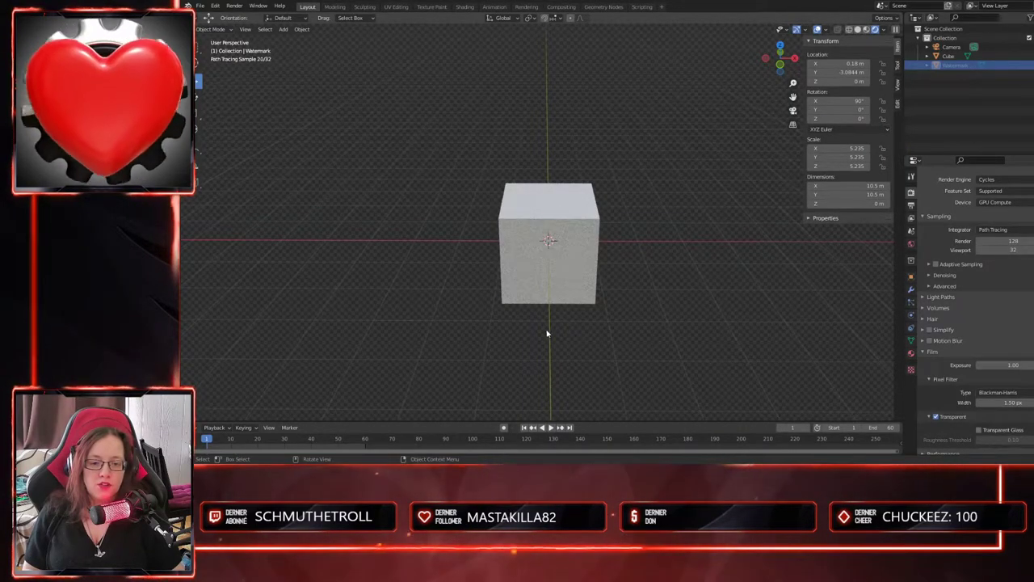
scroll(598, 360, up, 3)
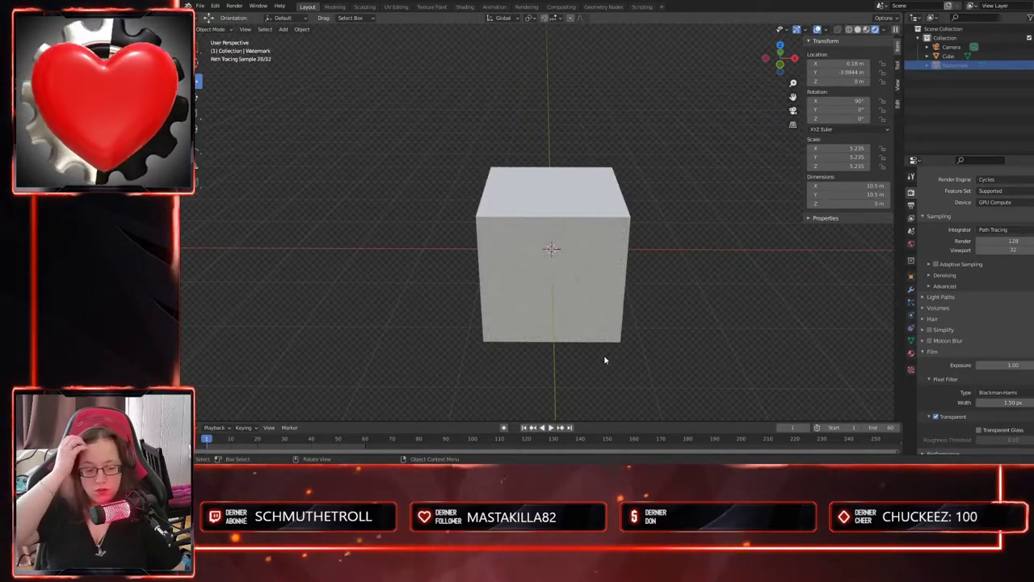
mouse_move(614, 356)
middle_down()
mouse_move(617, 309)
mouse_move(667, 312)
middle_up()
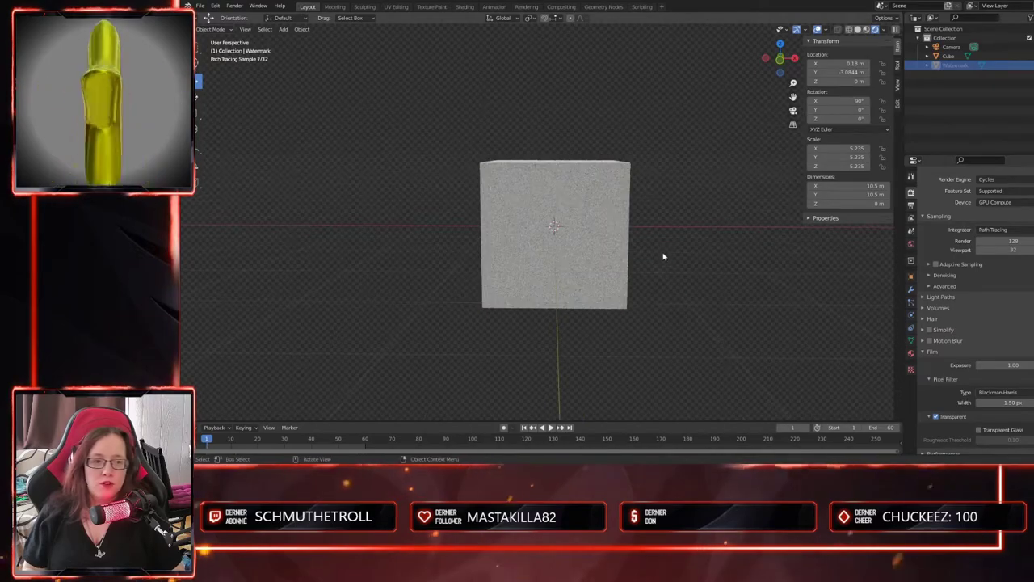
click(858, 30)
scroll(675, 273, down, 1)
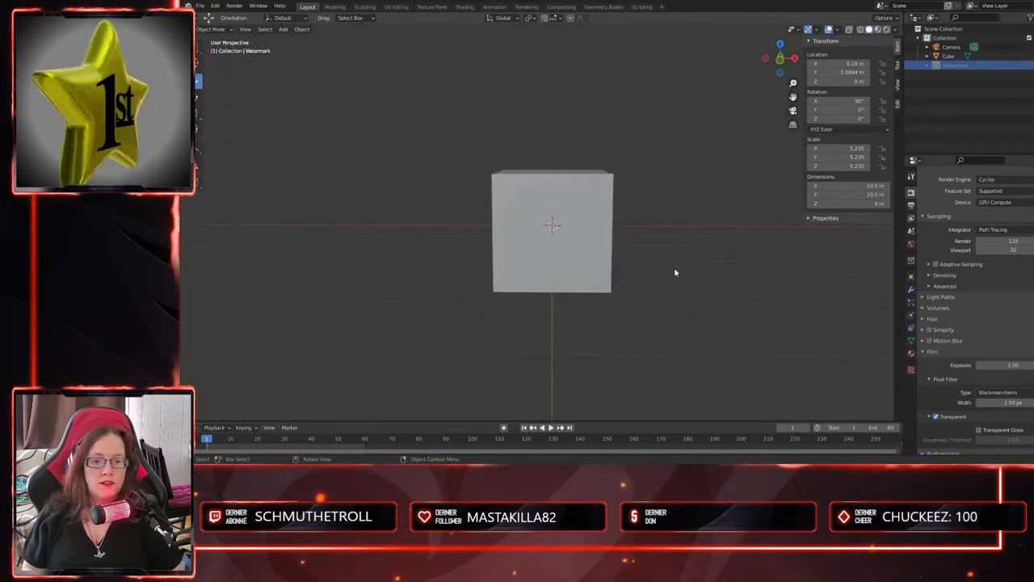
key(KP_1)
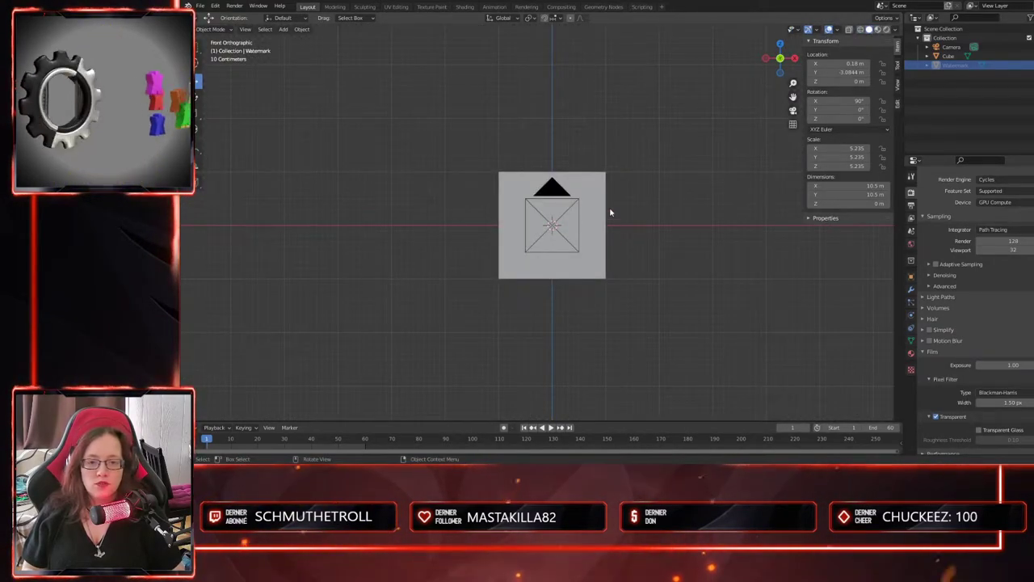
- Delete the cube from the scene, leaving the watermark hidden in the viewport
scroll(622, 242, up, 3)
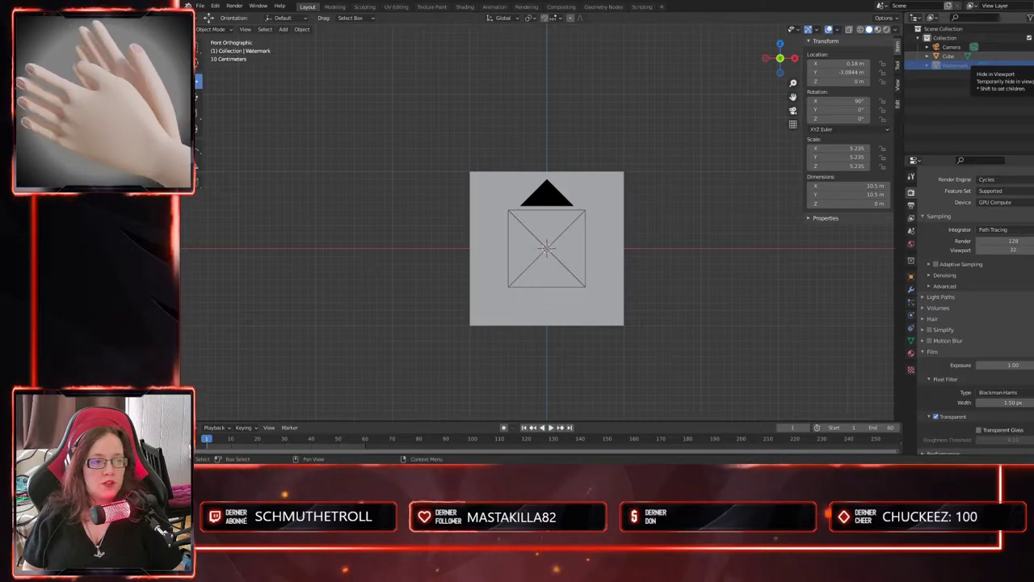
click(1028, 65)
click(1028, 65)
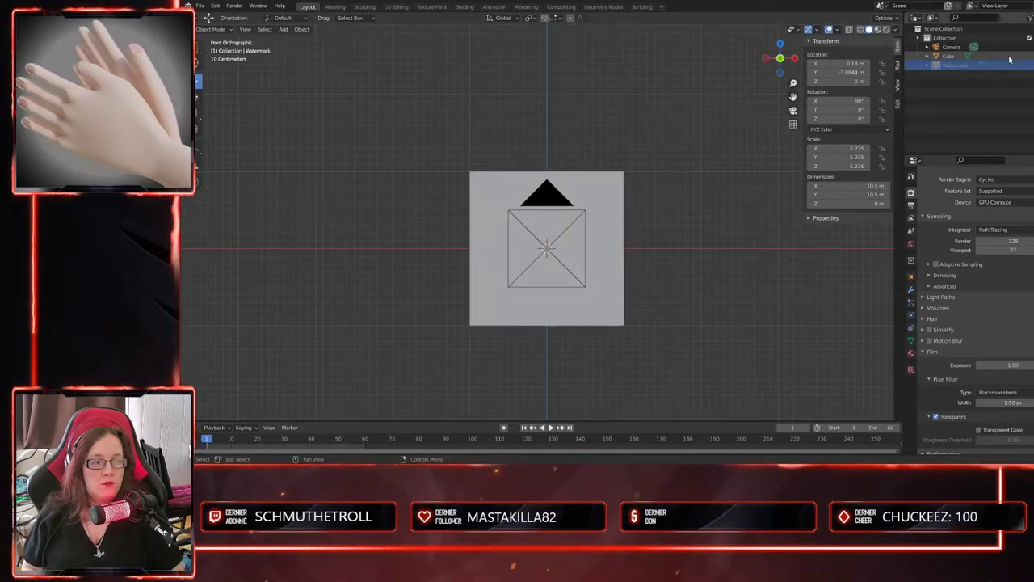
click(944, 58)
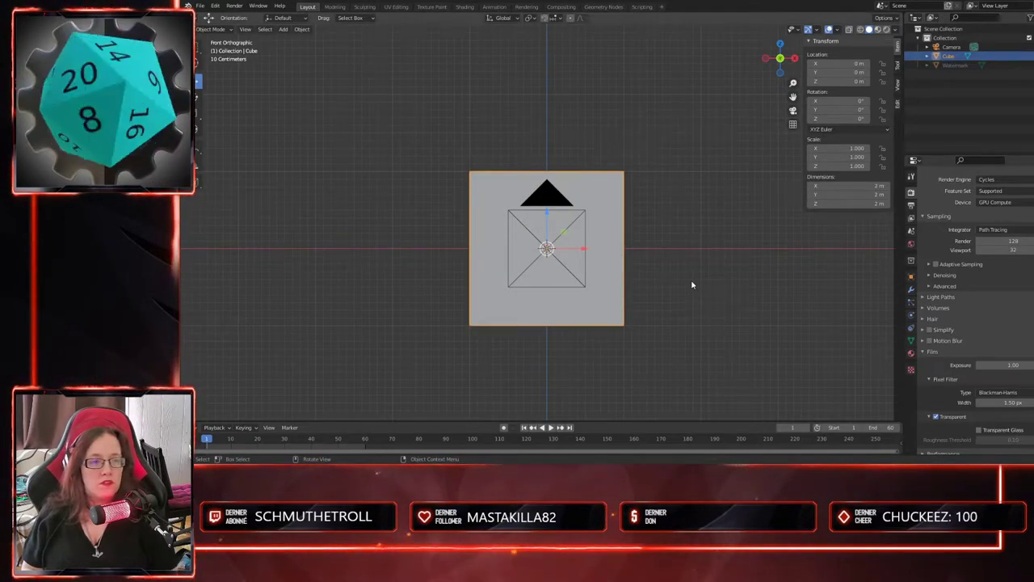
key(Delete)
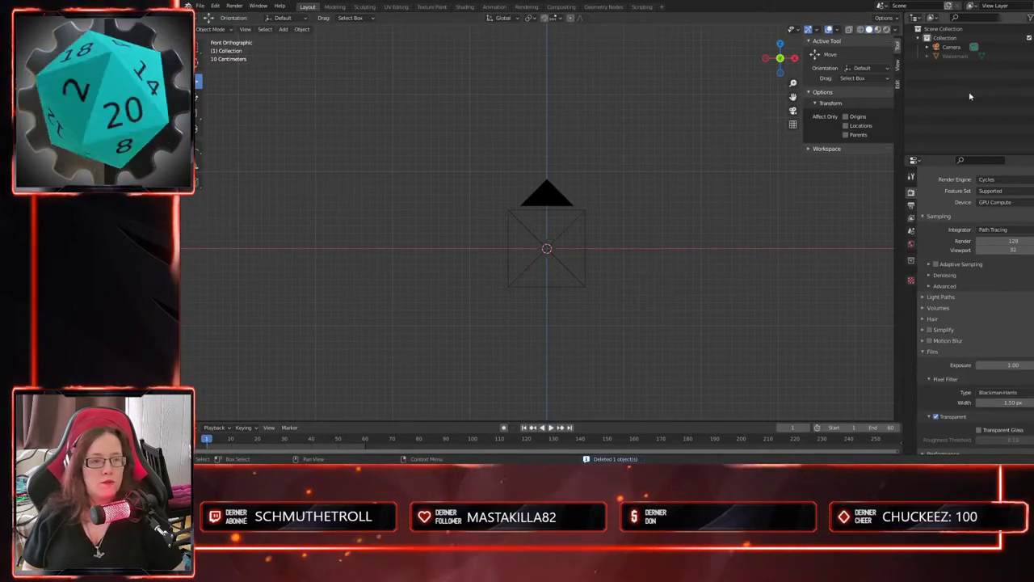
- Create two new collections named Objects and Ref_images in the scene
right_click(941, 83)
click(941, 90)
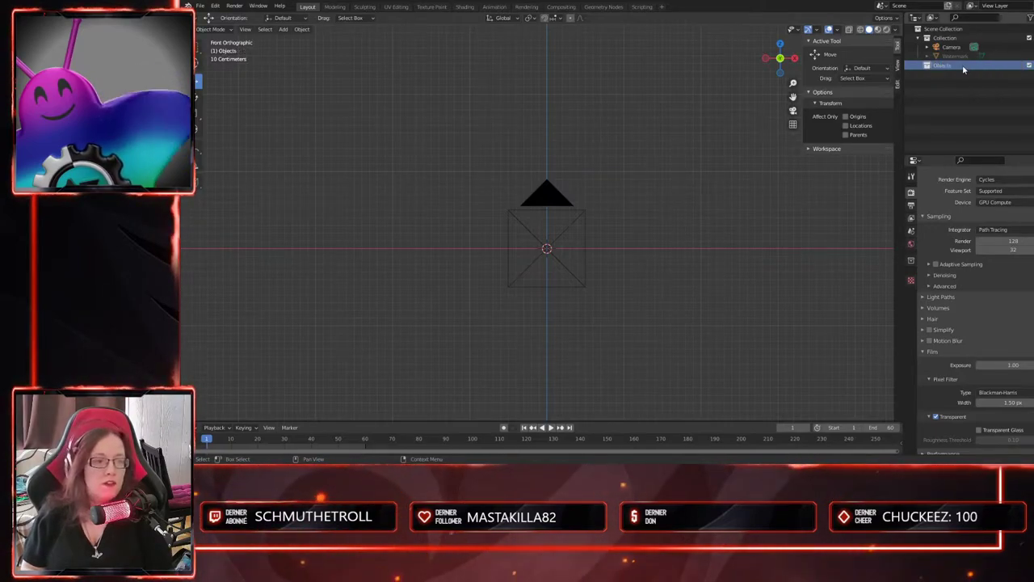
right_click(929, 97)
click(943, 97)
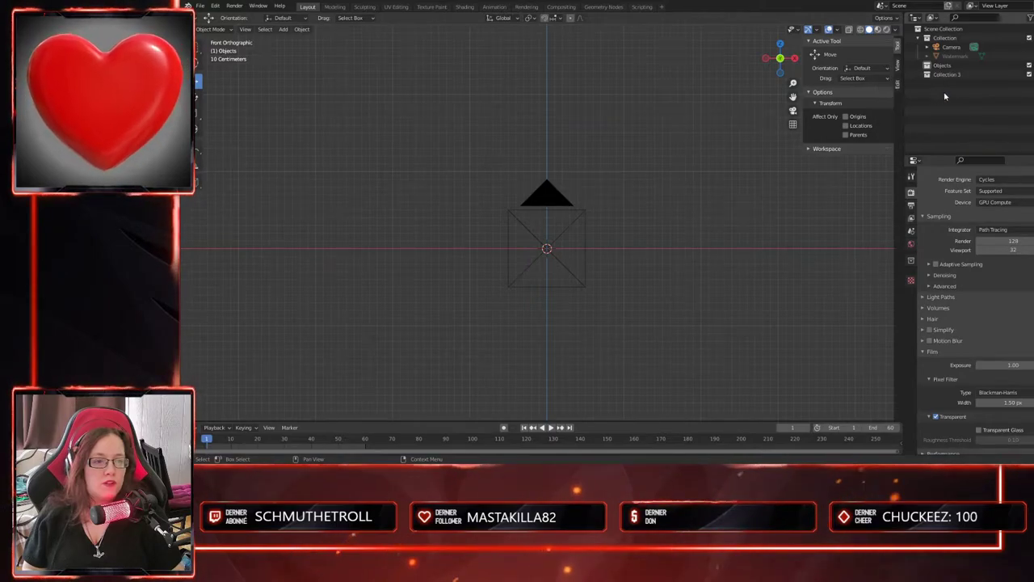
text(Re)
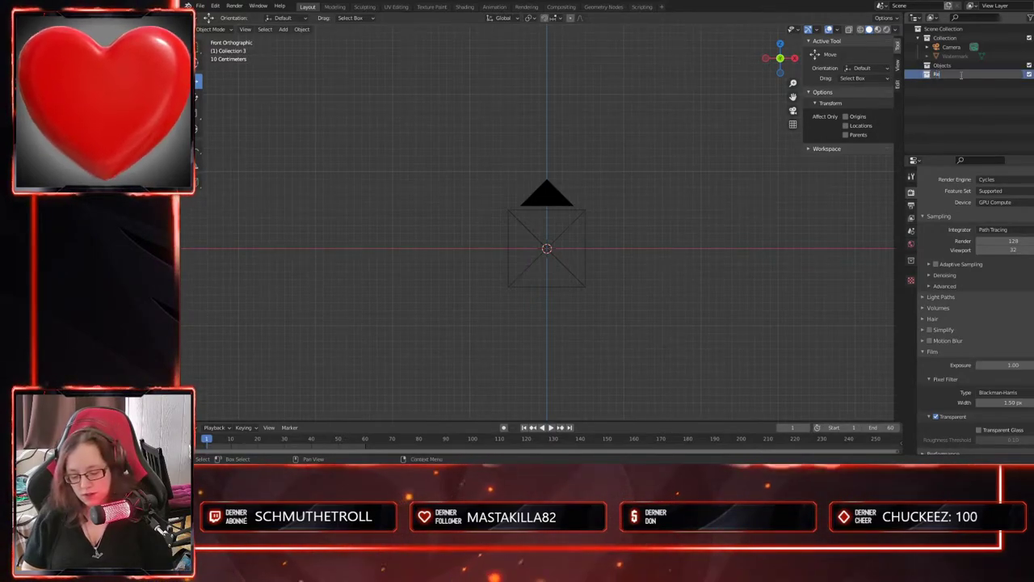
text(f images)
key(Return)
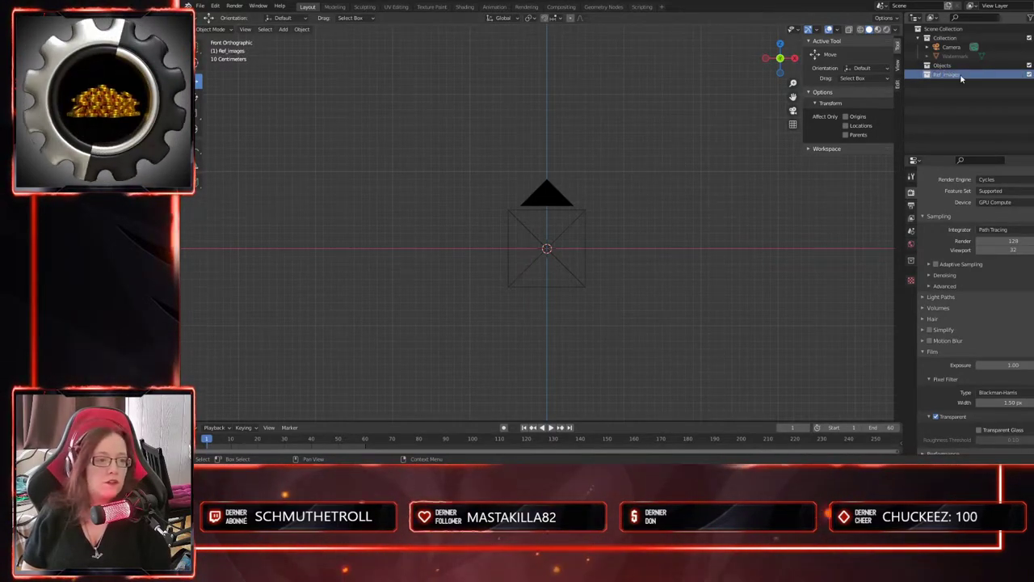
- Add the side-view wolf picture as a reference image in the Ref_images collection
key(shift+a)
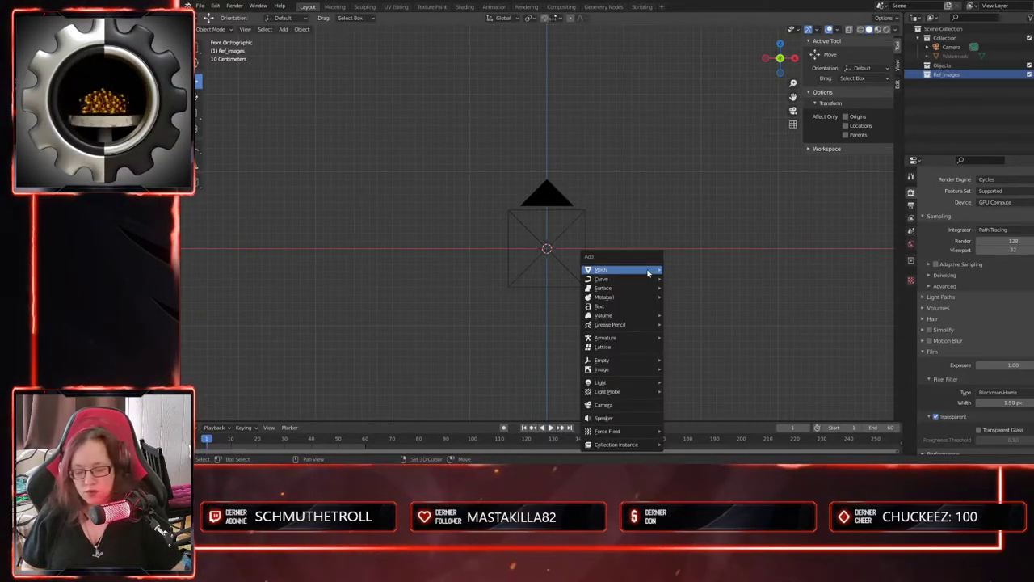
mouse_move(634, 370)
click(675, 368)
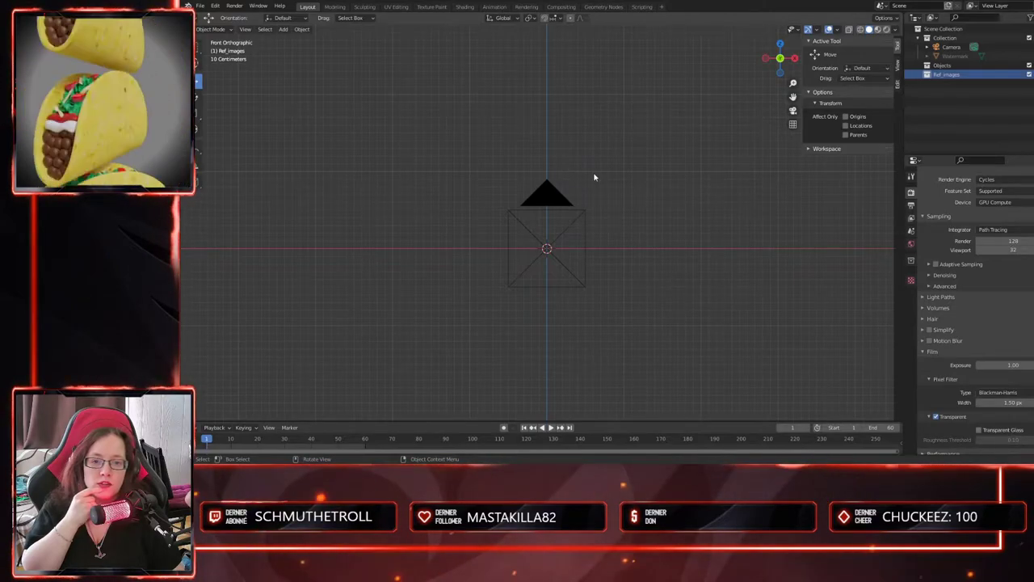
click(766, 387)
middle_drag(600, 269, 603, 308)
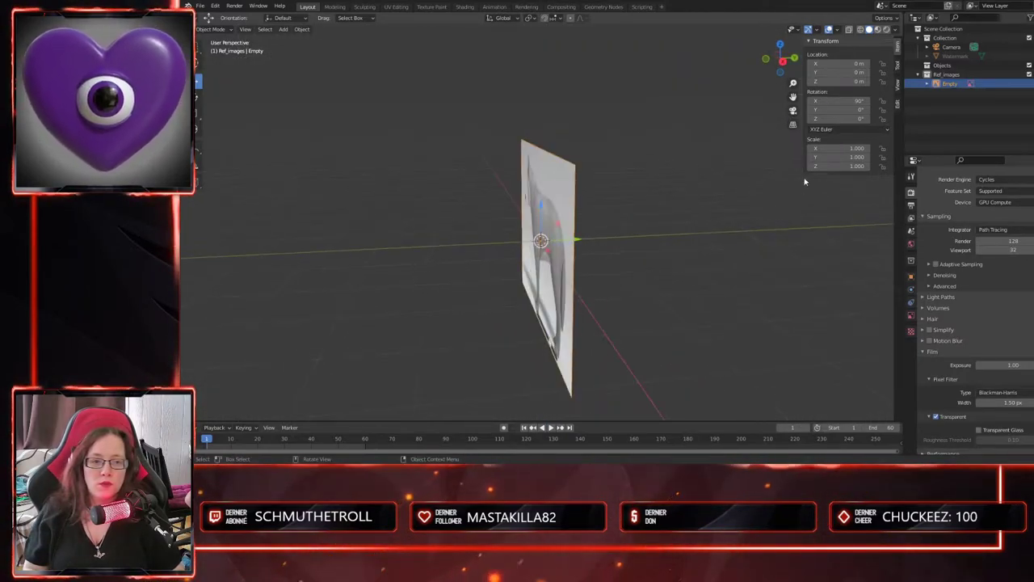
- Set the side-view reference image's Z rotation to 90° and check it from the right view
mouse_move(842, 118)
mouse_down()
mouse_move(851, 119)
mouse_move(824, 119)
mouse_up()
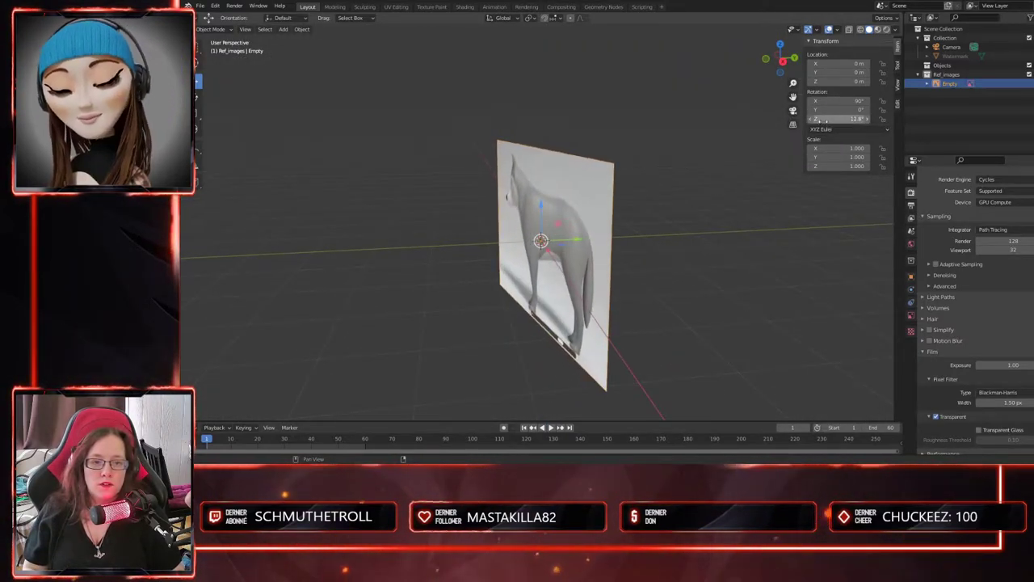
key(Return)
middle_drag(588, 295, 570, 271)
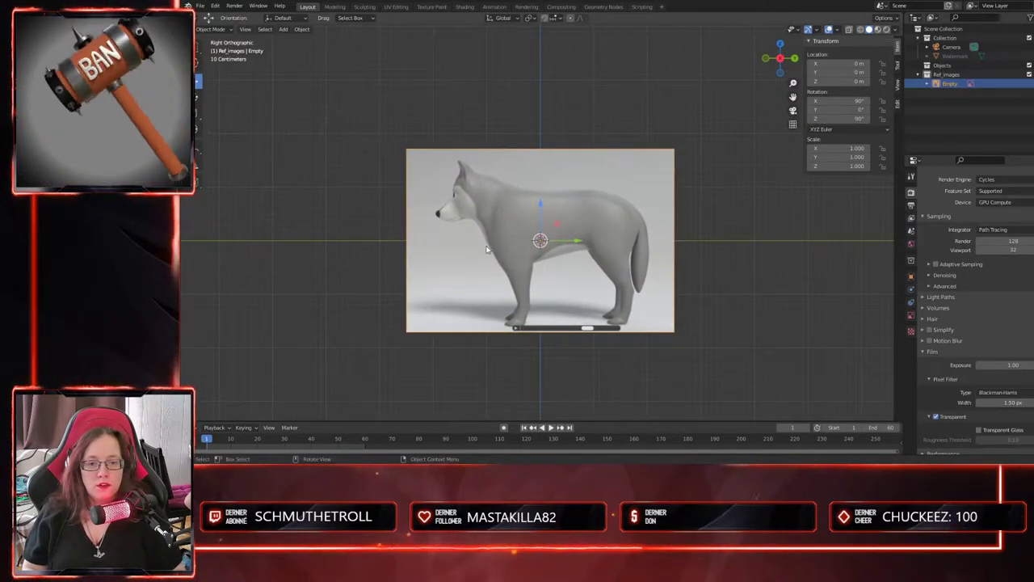
scroll(488, 257, up, 2)
middle_drag(488, 257, 611, 304)
scroll(565, 294, down, 2)
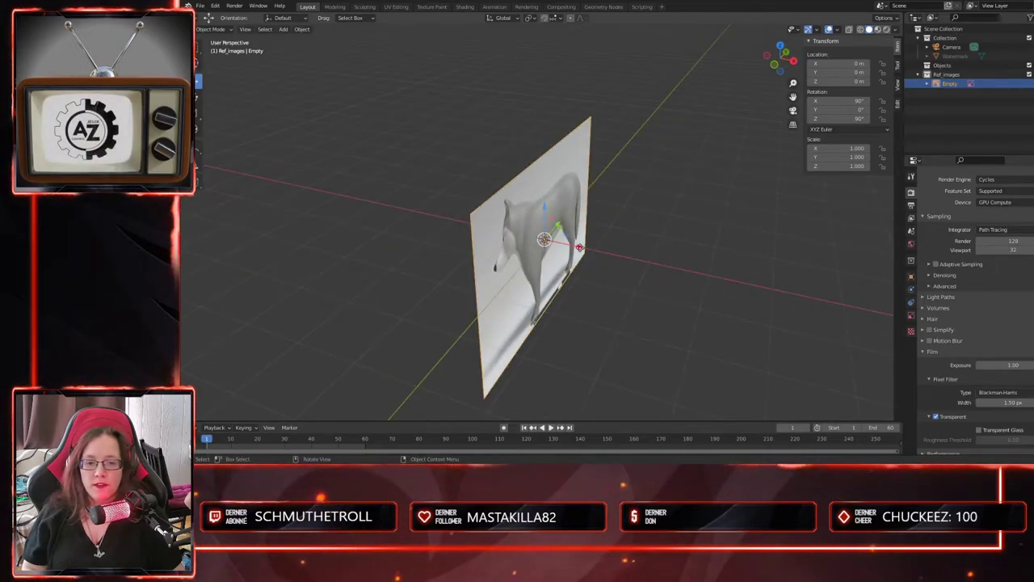
- Move the side-view wolf image back along the X axis to about -2.7 m
key(g)
key(x)
click(449, 232)
mouse_move(568, 321)
middle_down()
mouse_move(508, 319)
mouse_move(554, 315)
middle_up()
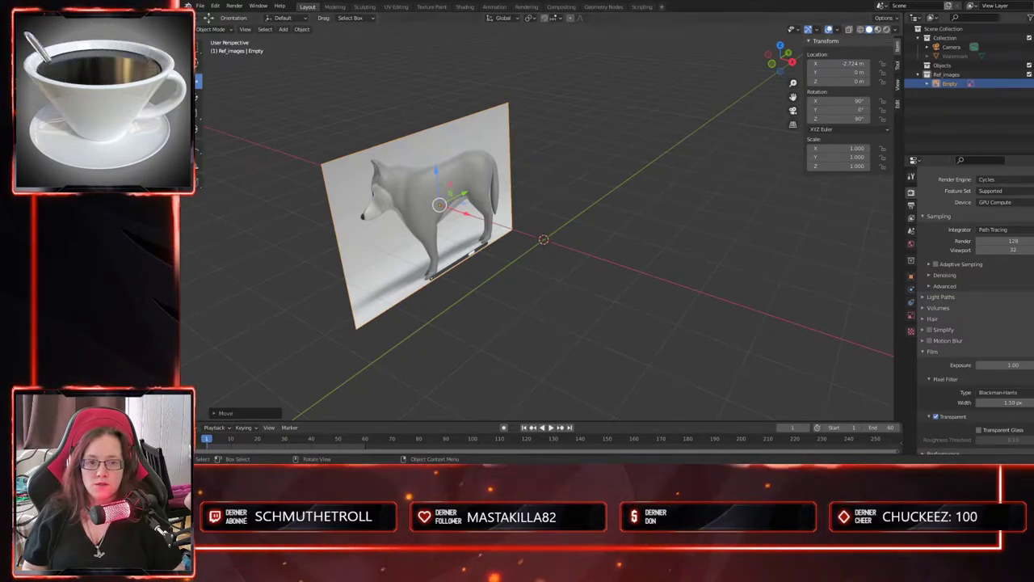
mouse_move(662, 282)
middle_down()
mouse_move(628, 289)
mouse_move(645, 278)
middle_up()
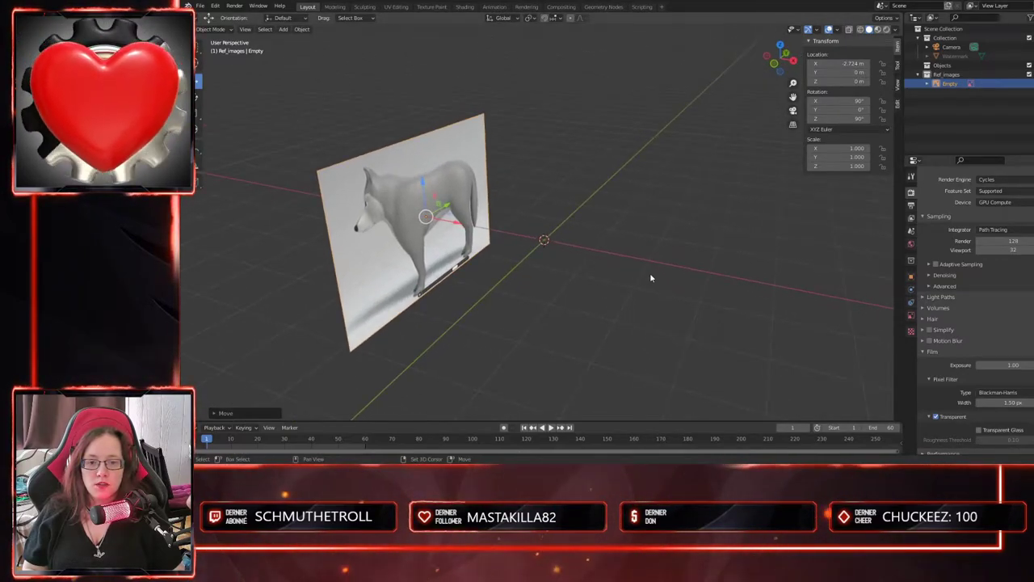
- Add the front-view wolf picture as a second reference image and look at it from the front
key(shift+a)
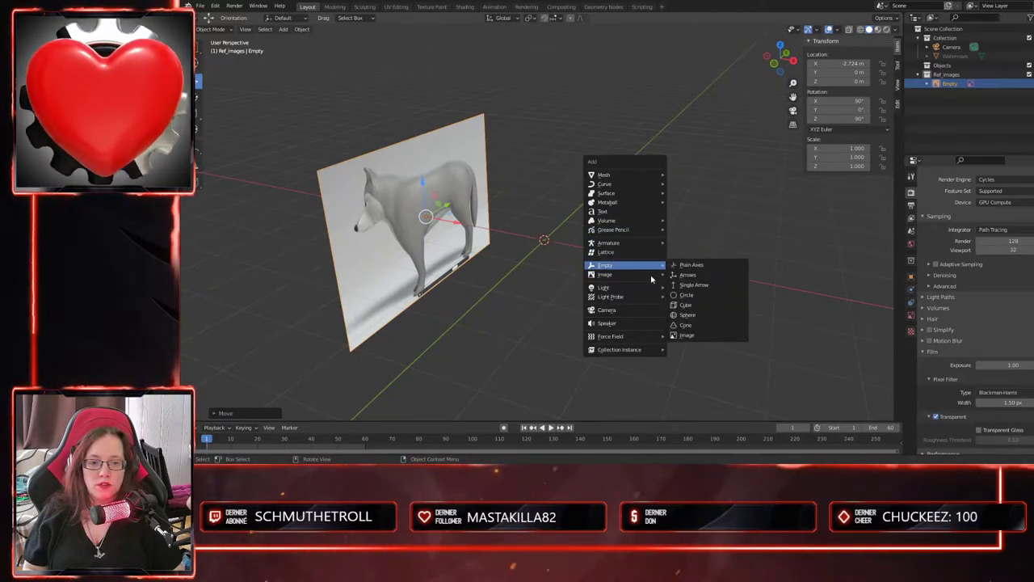
click(724, 276)
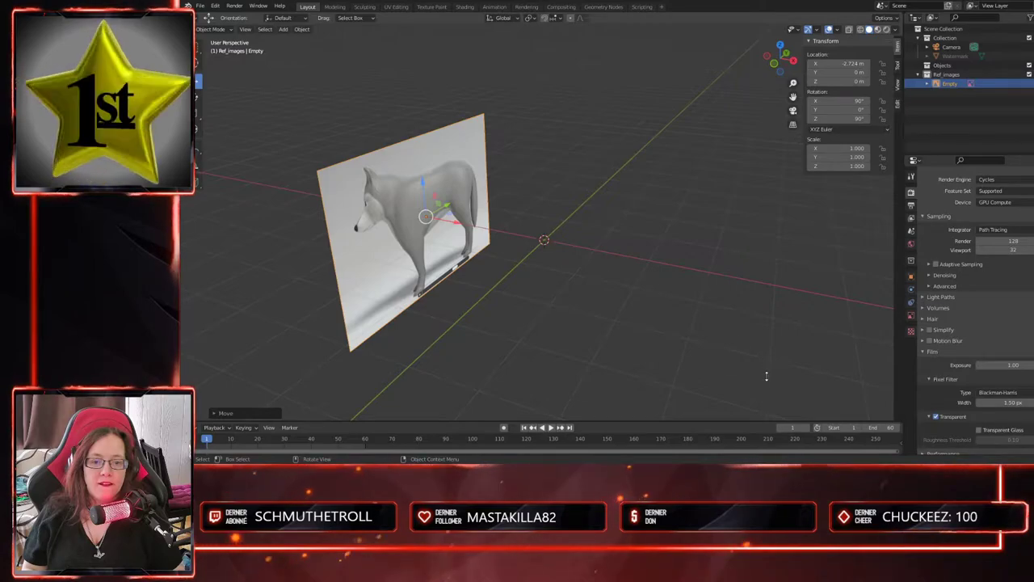
click(691, 385)
alt+middle_drag(683, 348, 716, 321)
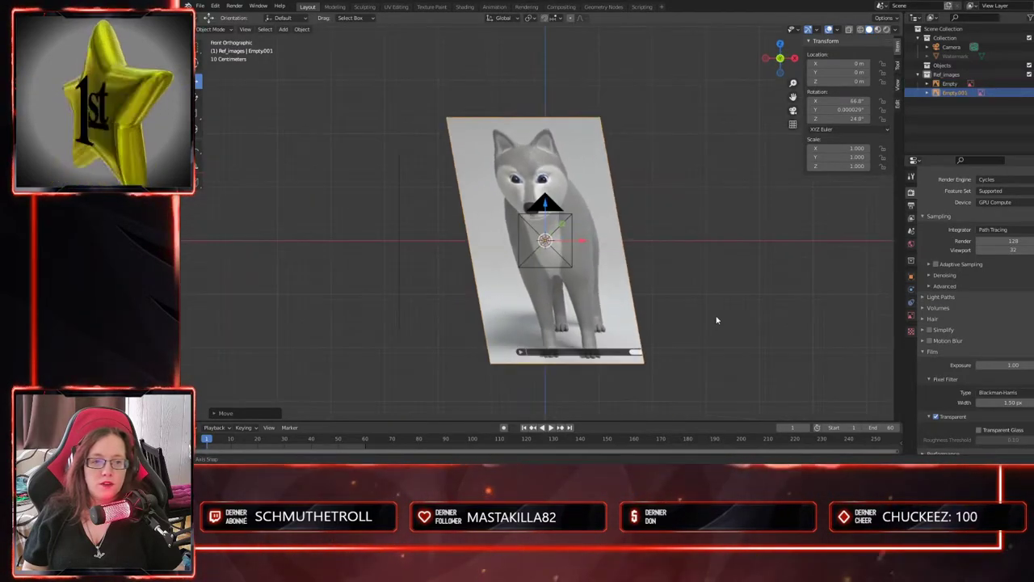
- Set the front-view reference image's rotation to X 90° and Z 0°, and hide the camera in the viewport
click(841, 97)
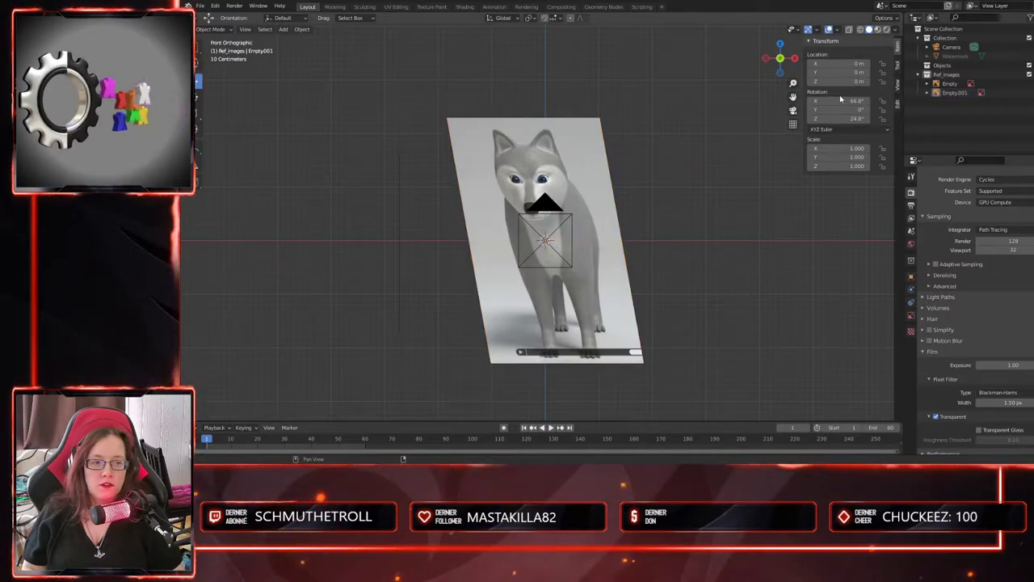
key(Return)
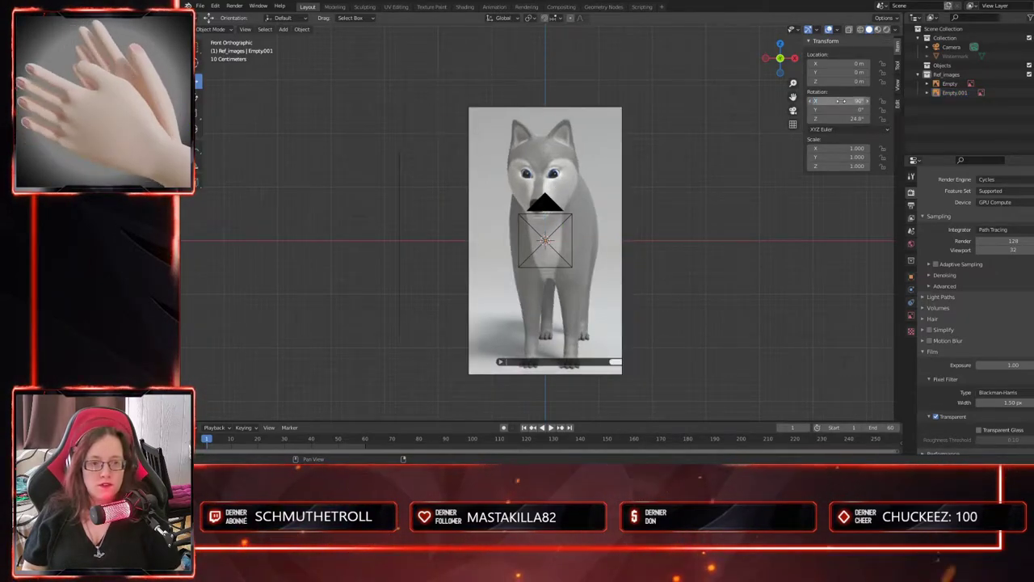
text(0)
key(Return)
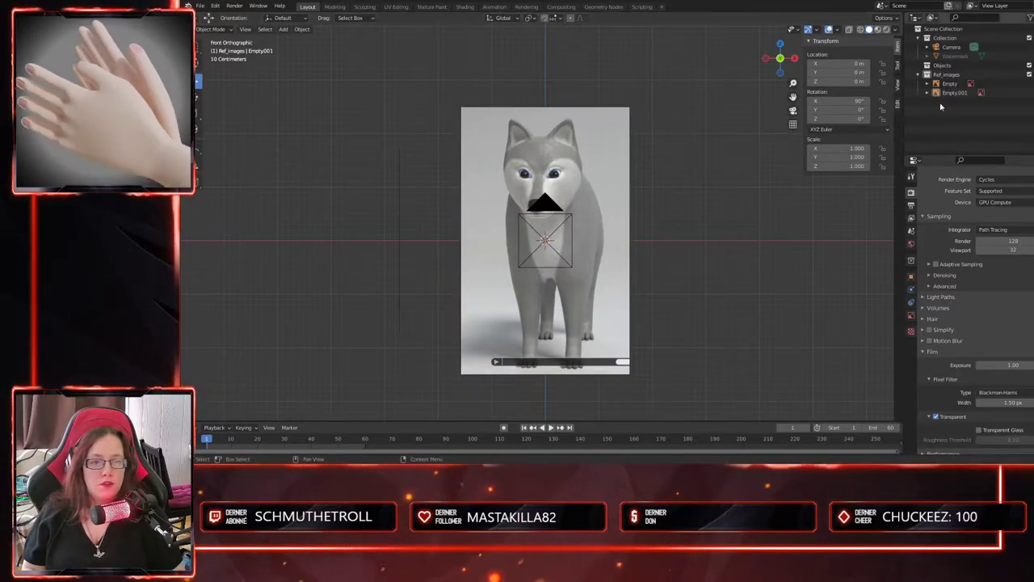
click(1033, 47)
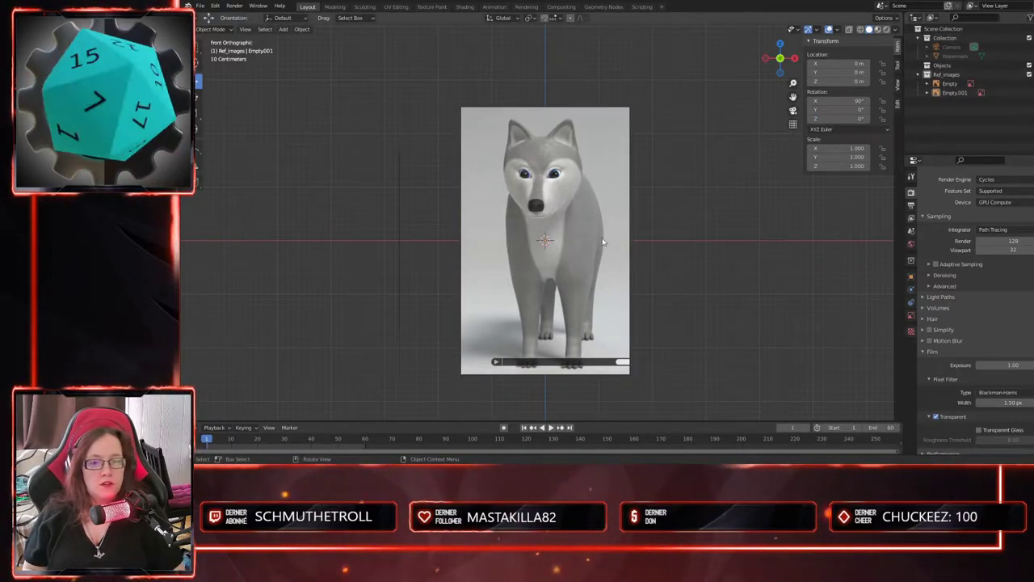
middle_drag(773, 277, 738, 293)
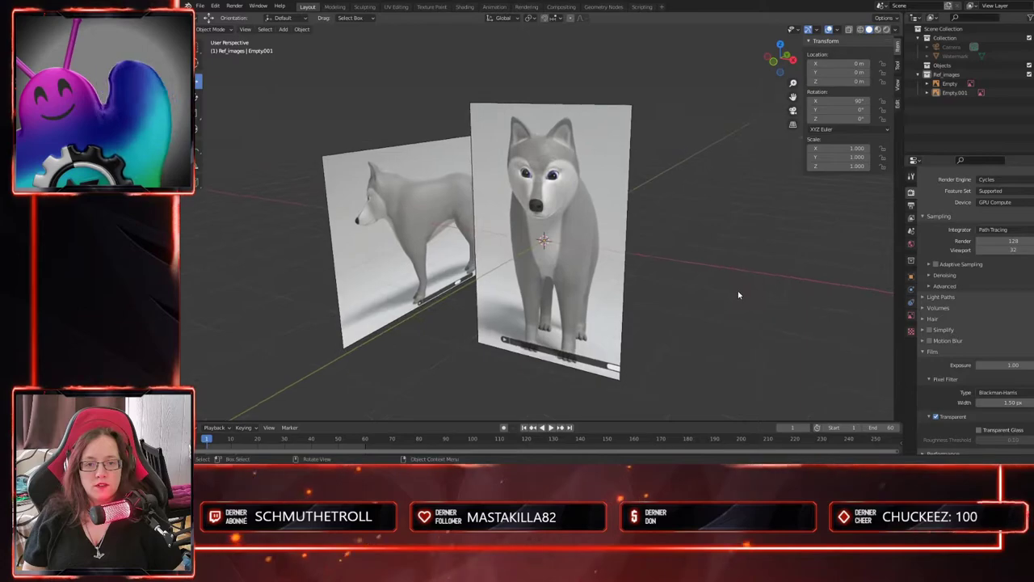
- Scale the front-view wolf image down uniformly to about 0.67 to approximate the side view's size
click(590, 244)
key(s)
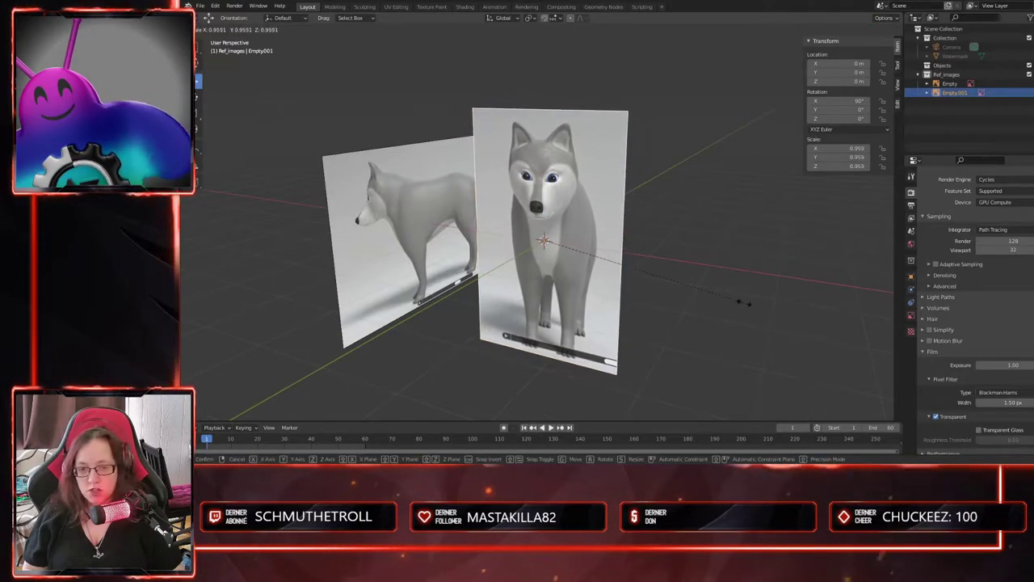
click(729, 297)
middle_drag(729, 297, 561, 234)
key(s)
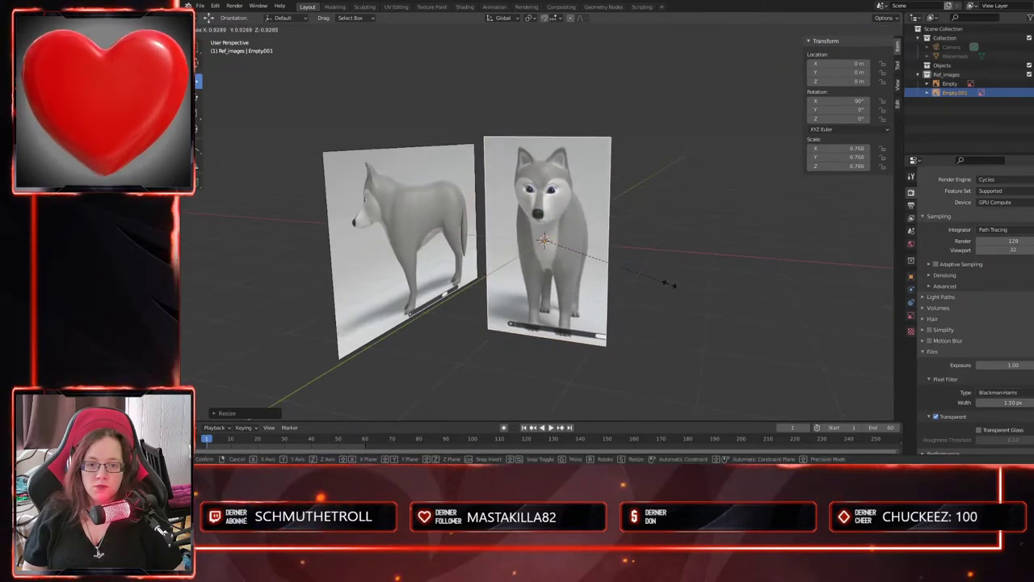
click(680, 290)
middle_drag(680, 290, 700, 284)
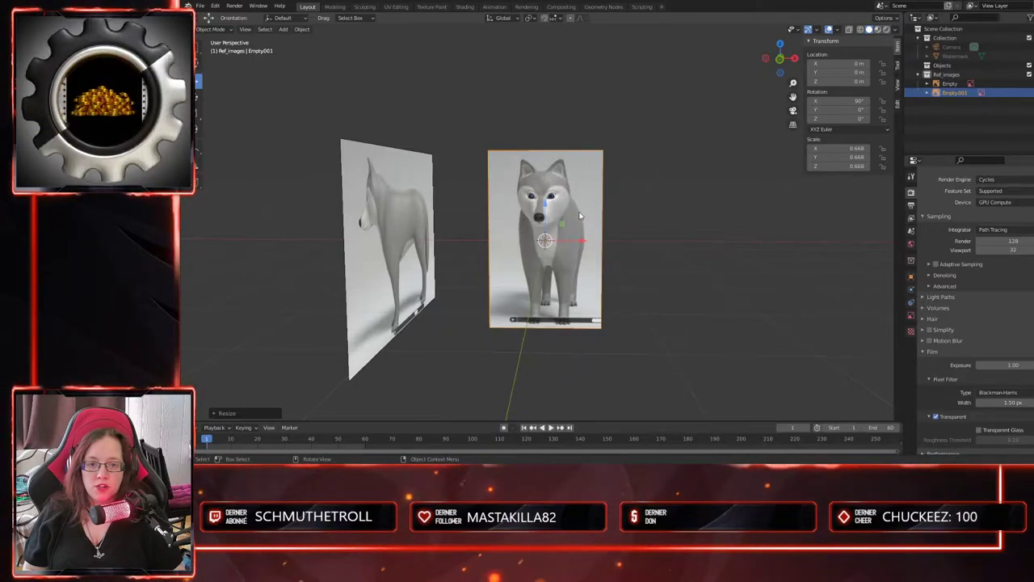
- Move the front-view wolf image back along the Y axis to about 4 m, behind the side-view wolf
alt+middle_drag(609, 293, 554, 235)
shift+middle_drag(693, 276, 531, 327)
scroll(614, 324, down, 2)
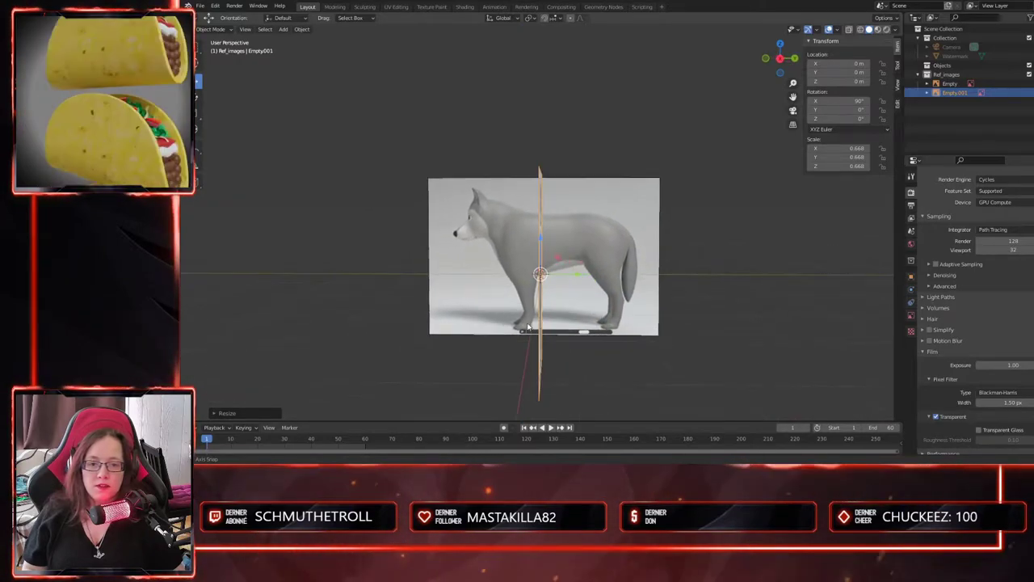
scroll(530, 326, up, 2)
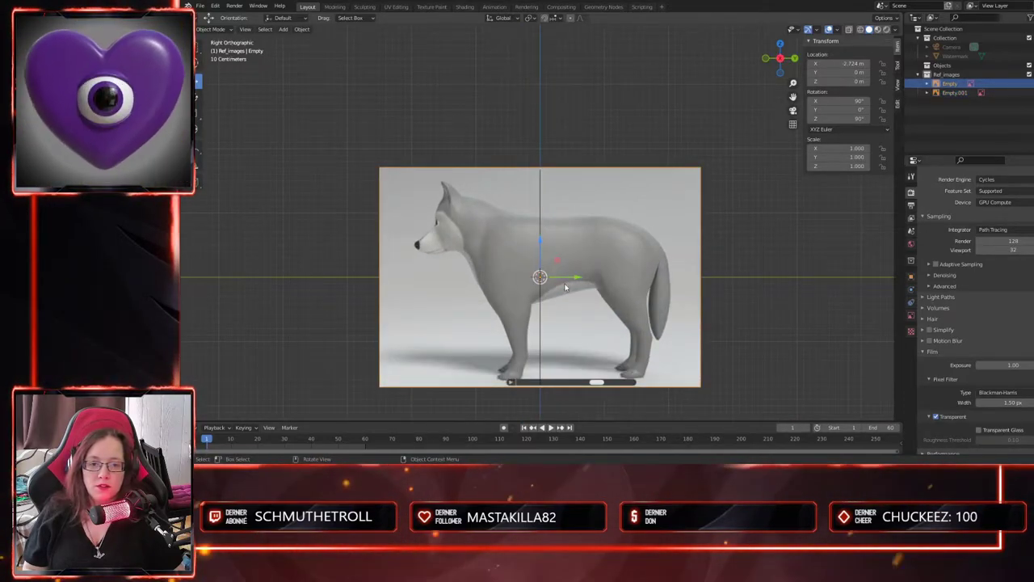
middle_drag(572, 277, 621, 316)
drag(567, 271, 695, 307)
alt+middle_drag(695, 307, 598, 338)
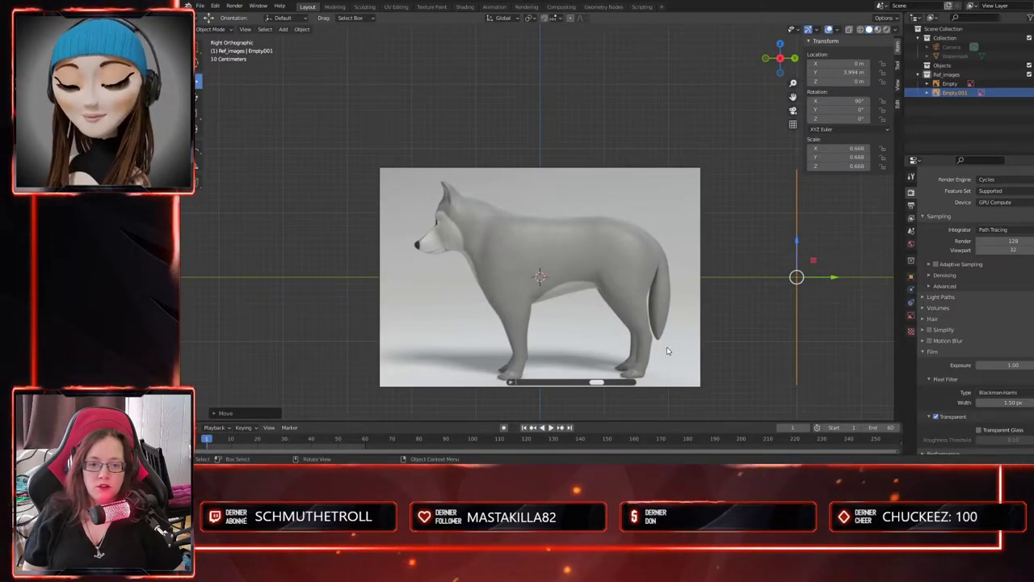
- Add a cube mesh at the 3D cursor in the side view of the wolf
scroll(667, 351, up, 2)
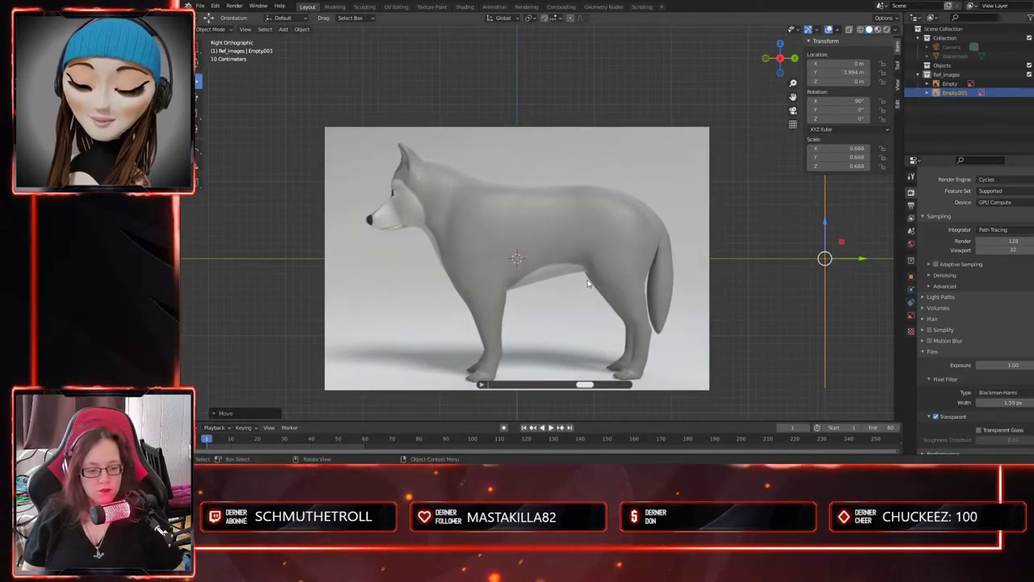
scroll(583, 252, up, 1)
scroll(532, 257, down, 1)
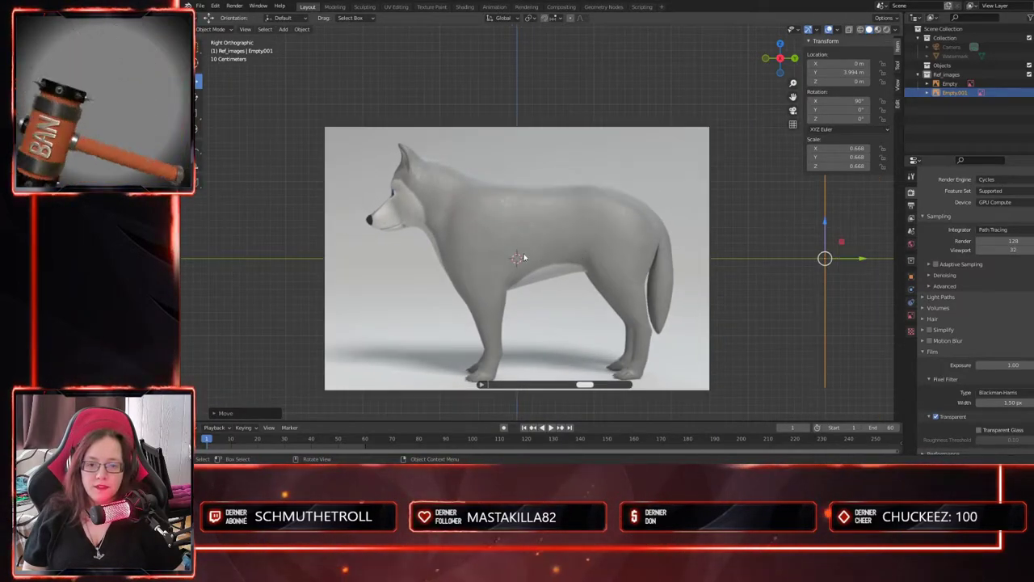
key(shift+a)
mouse_move(522, 257)
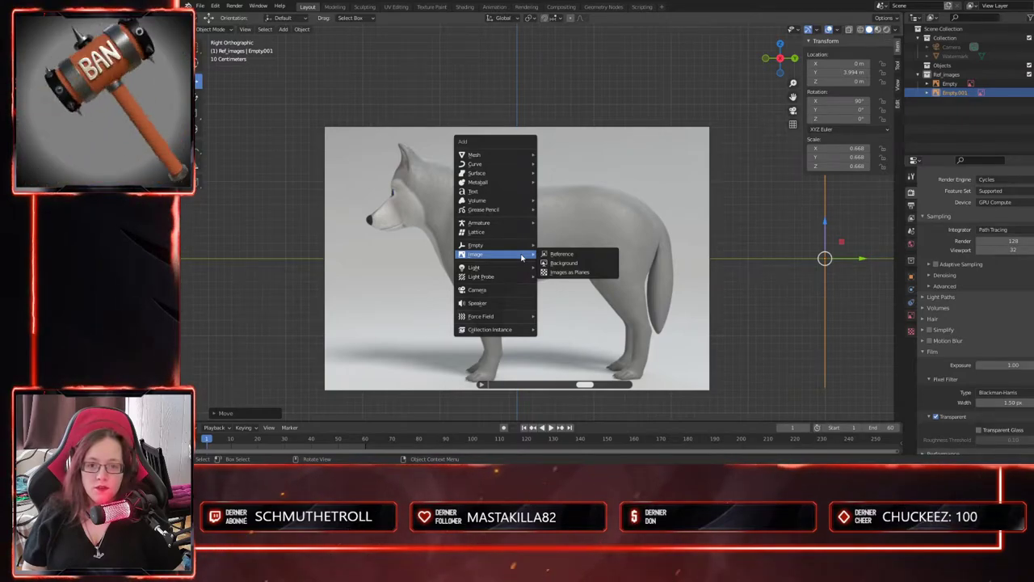
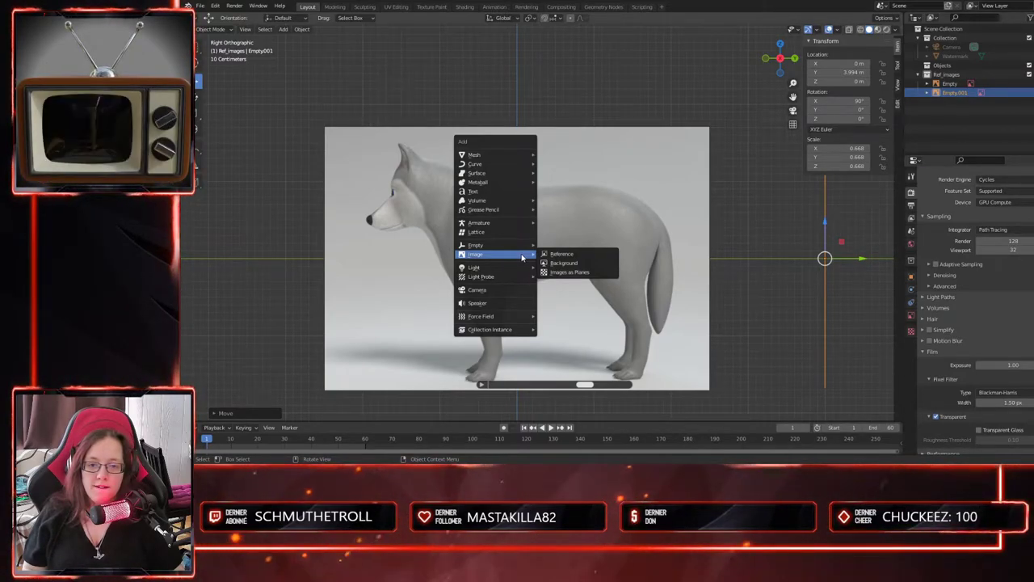
mouse_move(484, 154)
click(573, 165)
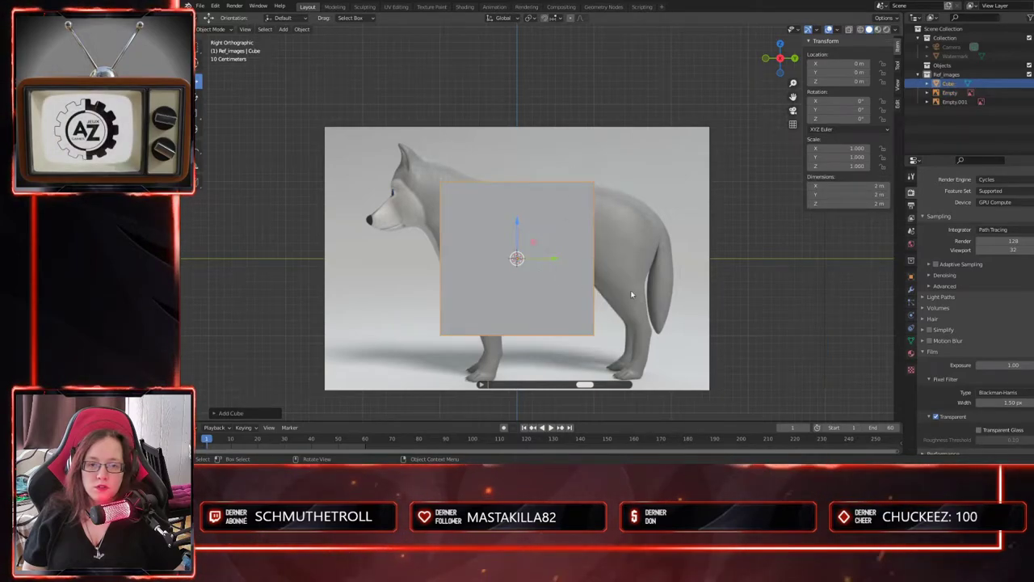
key(s)
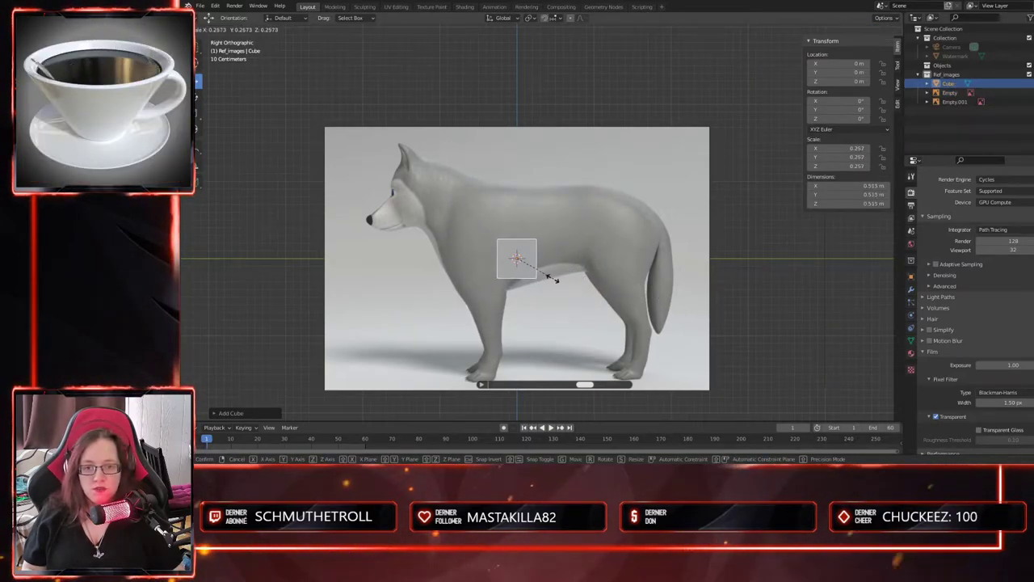
click(546, 276)
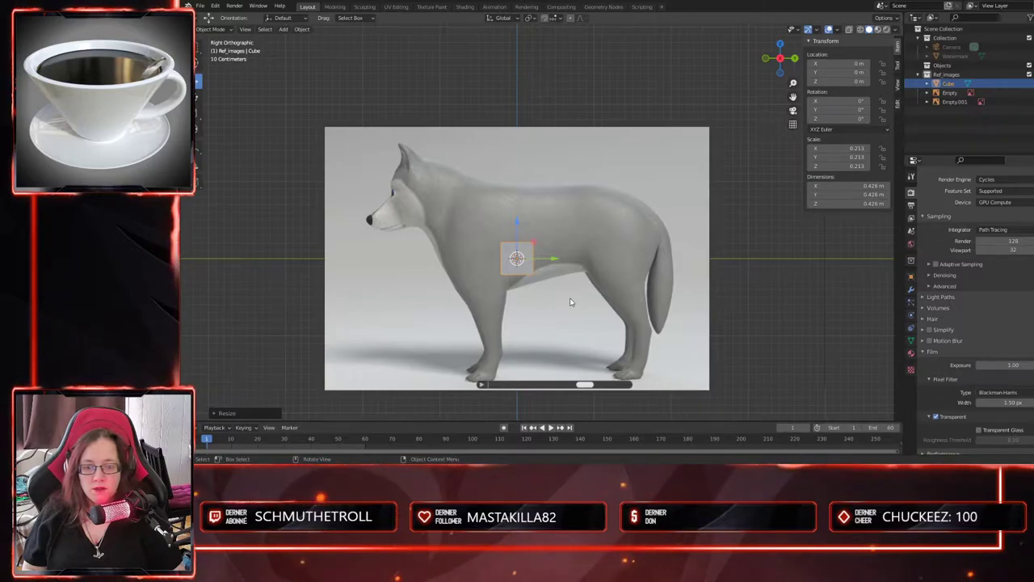
key(ctrl+z)
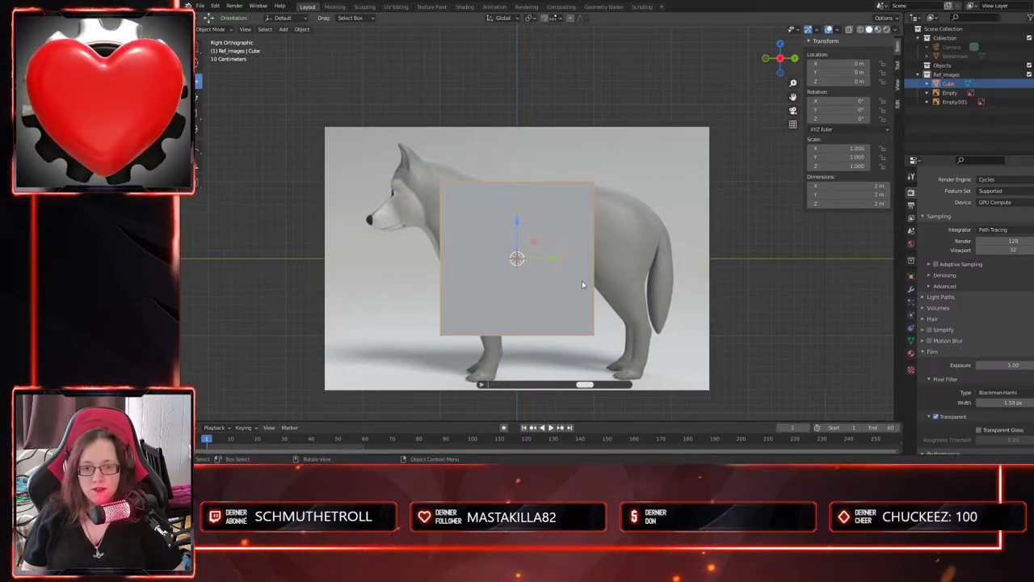
- Move the cube up onto the wolf's torso, scale it uniformly to about 0.49, and shift it back along Y to about 0.41 m
shift+middle_drag(574, 286, 560, 331)
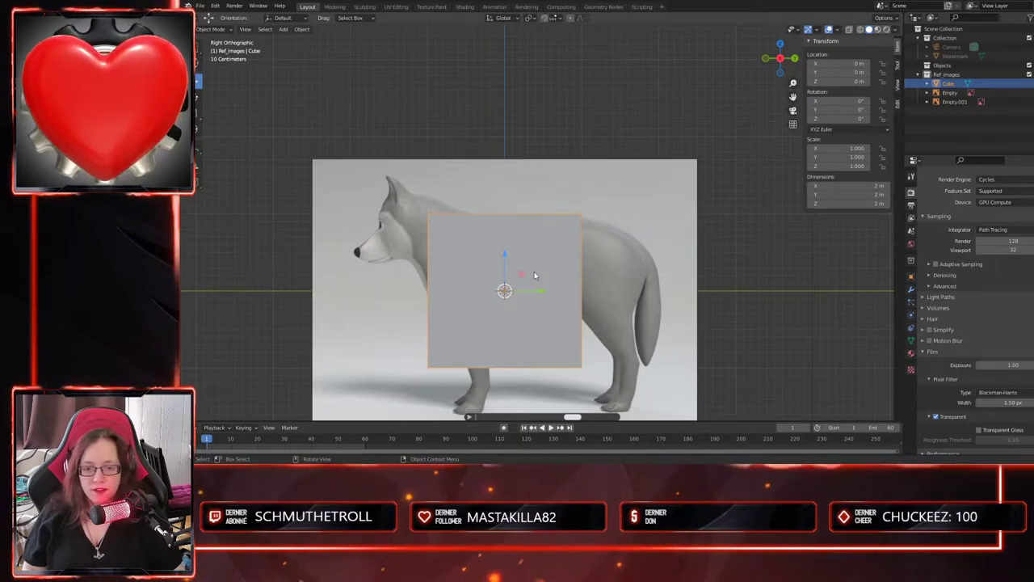
key(g)
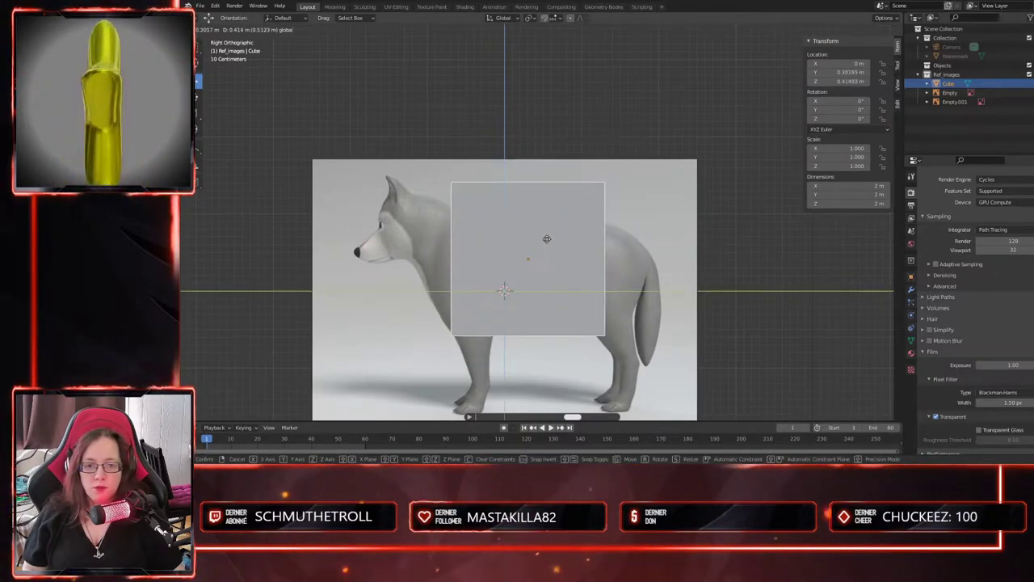
click(541, 236)
key(s)
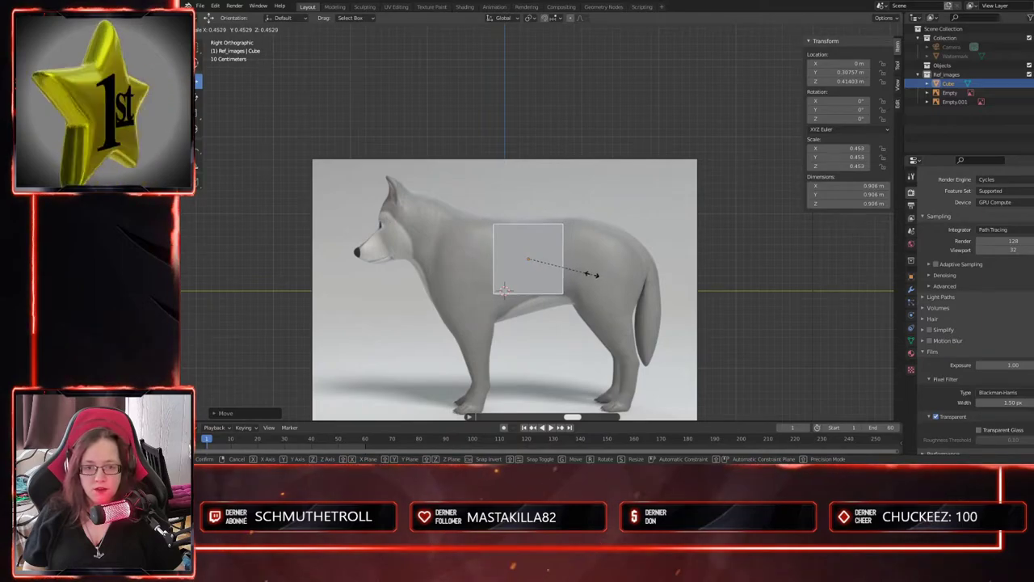
click(593, 279)
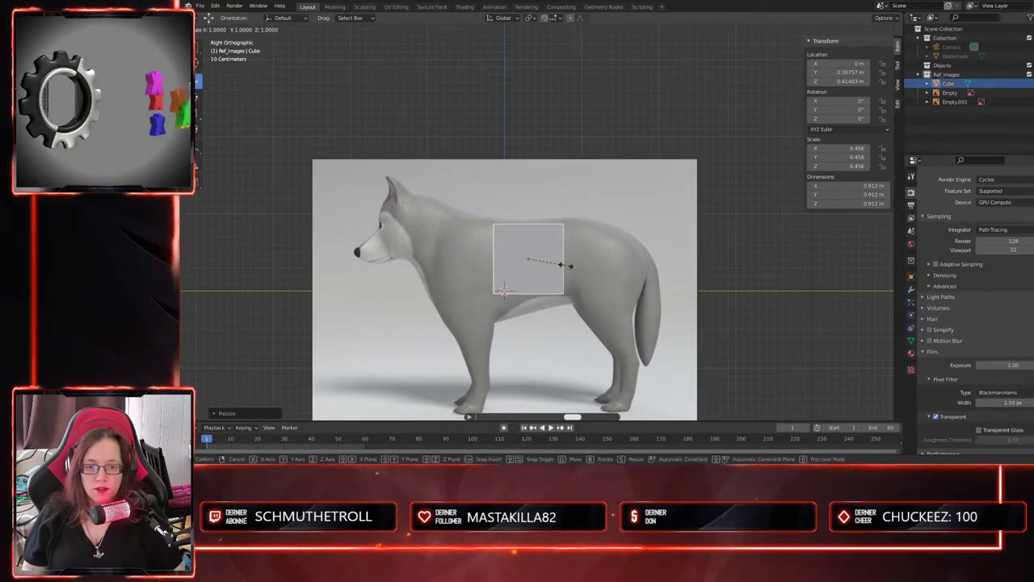
key(s)
click(570, 269)
key(g)
key(y)
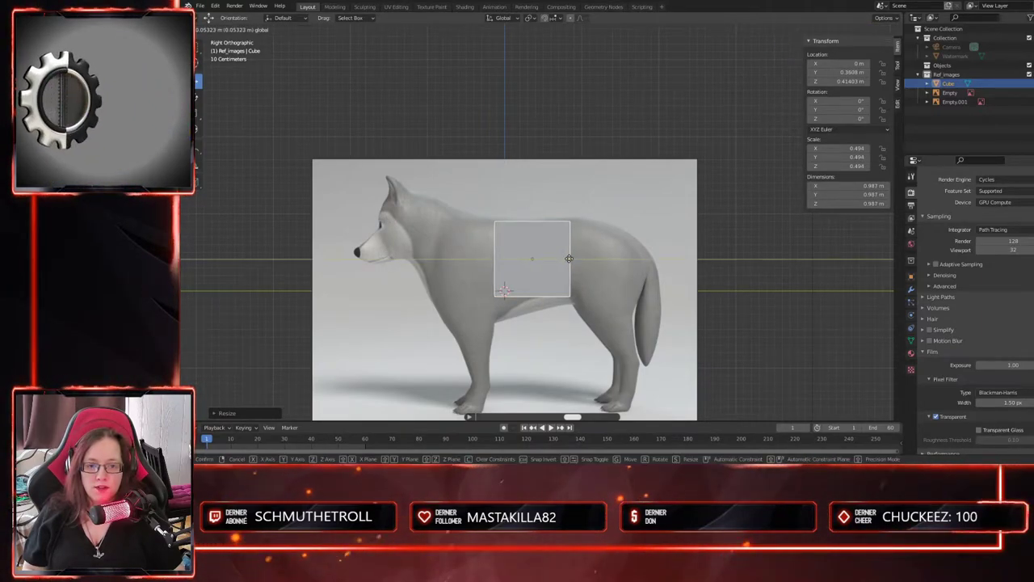
click(573, 258)
- Scale the cube uniformly to about 0.38 and place it under the back line at about Y 0.29 m, Z 0.54 m
scroll(561, 275, up, 5)
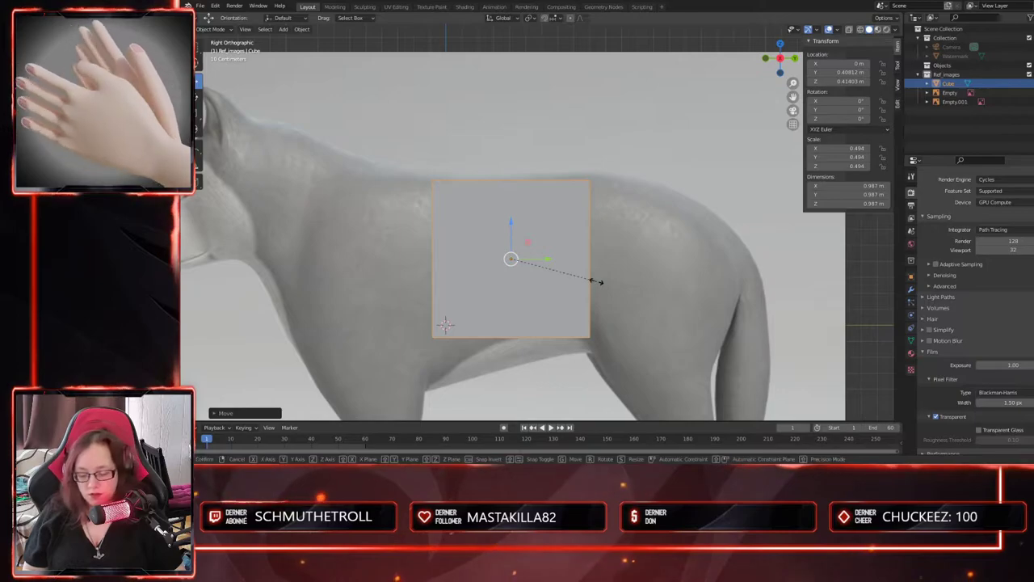
key(s)
click(550, 268)
click(526, 244)
click(528, 244)
drag(513, 222, 514, 201)
drag(546, 238, 526, 237)
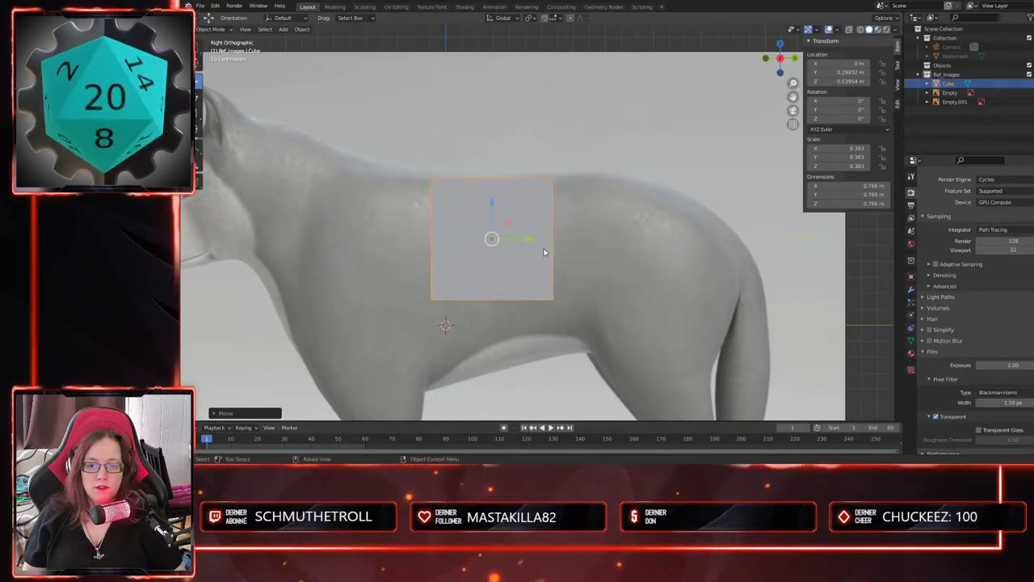
- Edit the cube's mesh with X-ray on and lower its bottom vertices to local Z about -1.92 m, near the belly
key(1)
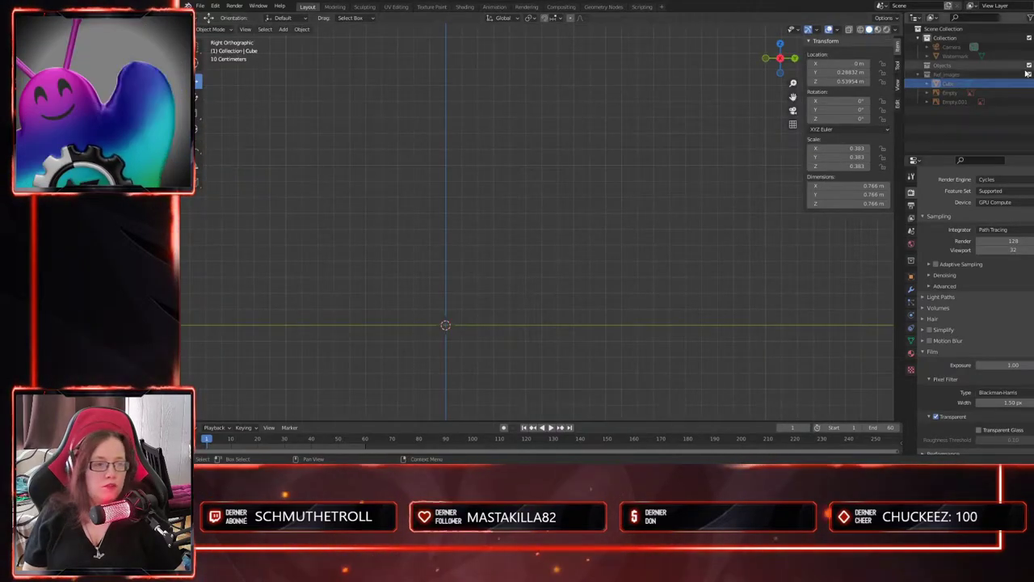
key(alt+h)
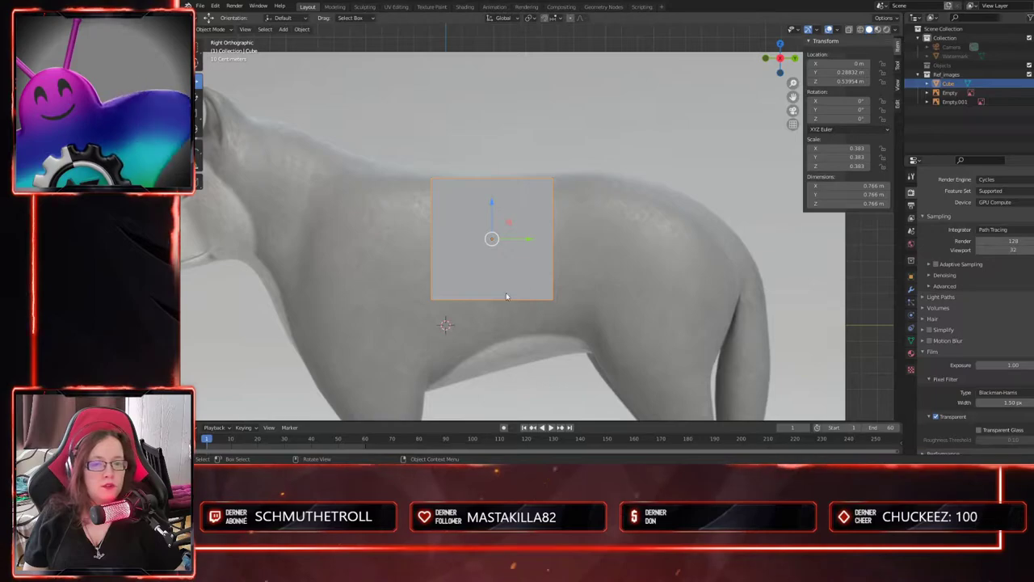
key(Tab)
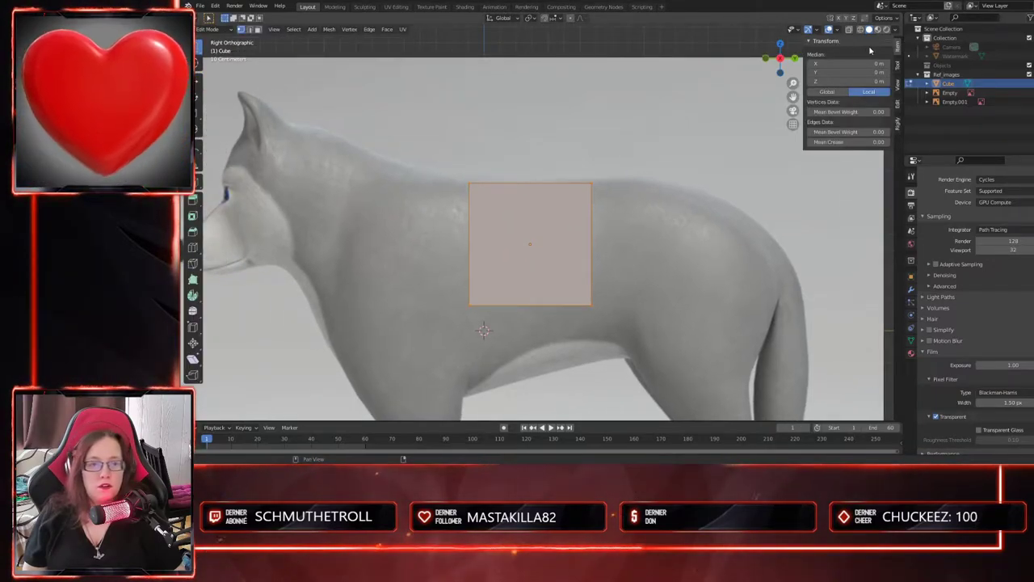
click(849, 30)
drag(454, 257, 605, 320)
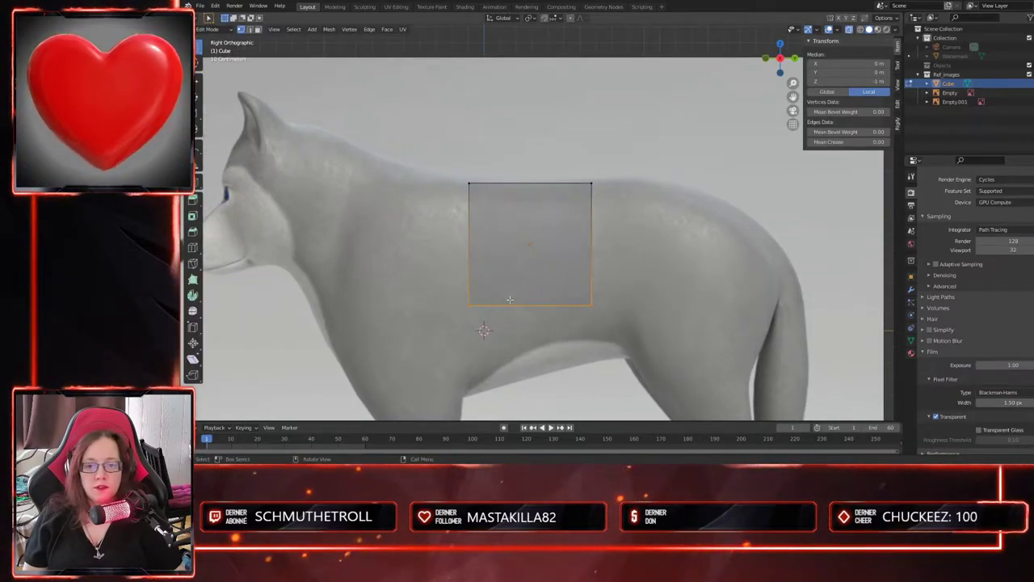
scroll(557, 377, up, 2)
shift+middle_drag(558, 378, 547, 286)
drag(516, 211, 516, 225)
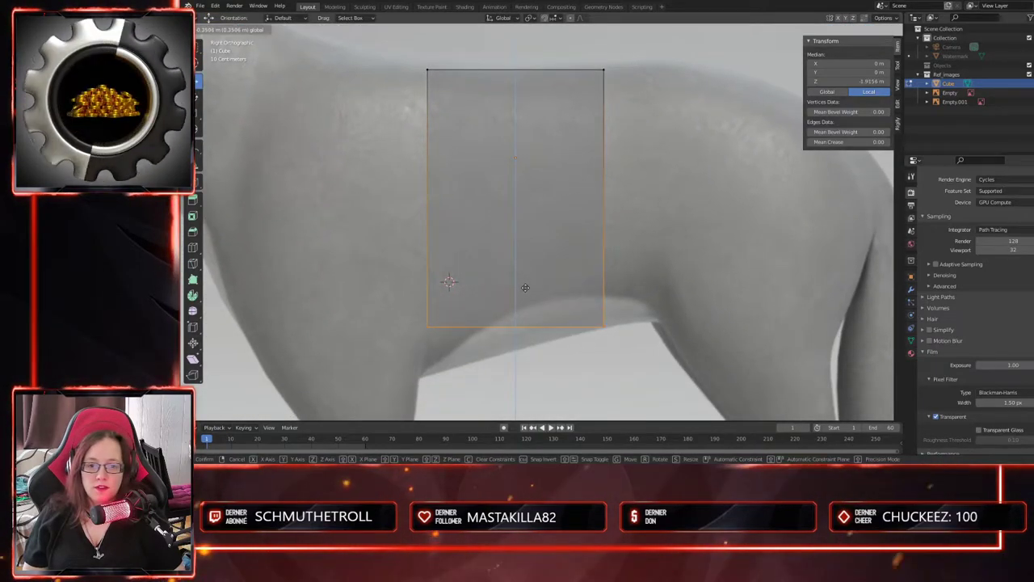
- Lower the front bottom vertices to local Z about -2.47 m and shift the front side forward to local Y about -1.06 m
click(391, 285)
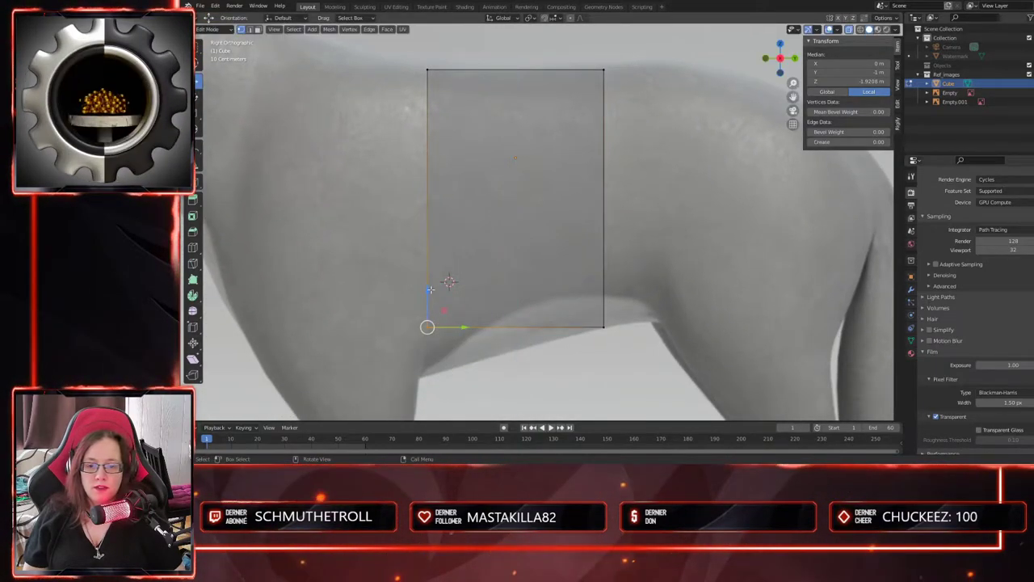
key(g)
key(z)
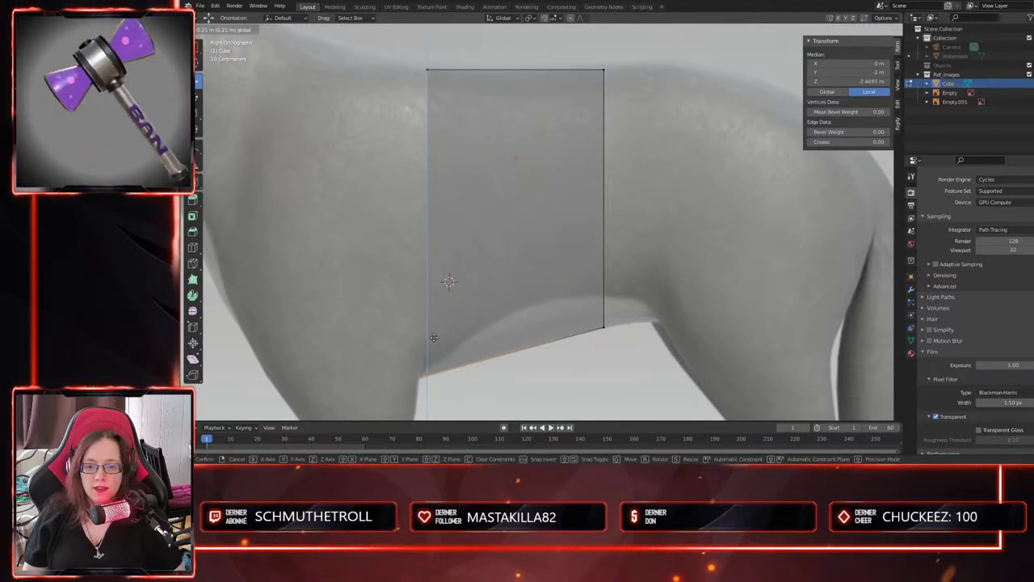
click(434, 337)
scroll(407, 129, down, 2)
shift+drag(466, 247, 493, 223)
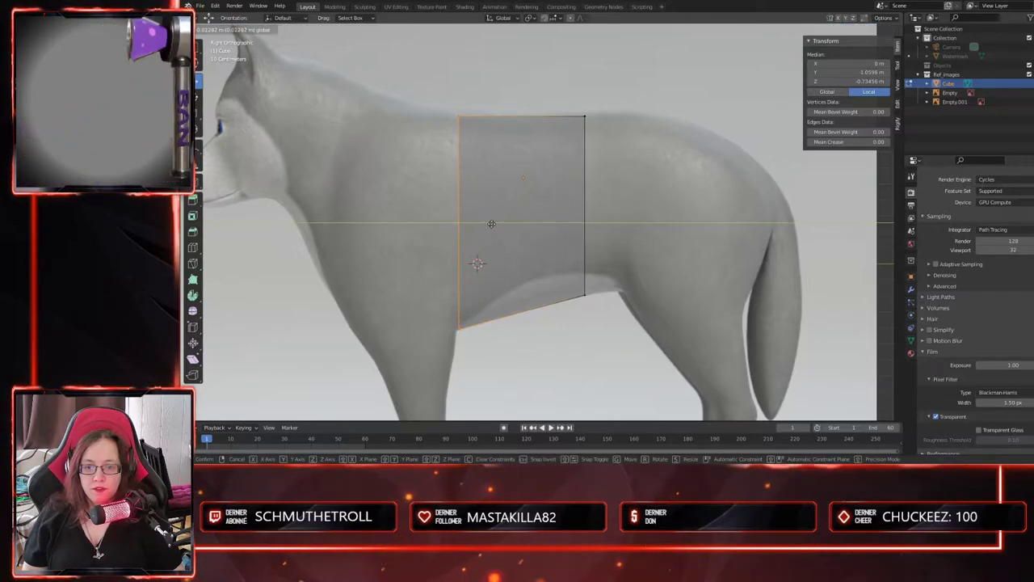
click(492, 224)
- Move the cube's rear vertices back along Y to local Y about 1.59 m, where the belly meets the hind leg
scroll(613, 53, up, 2)
click(603, 70)
shift+drag(632, 259, 585, 345)
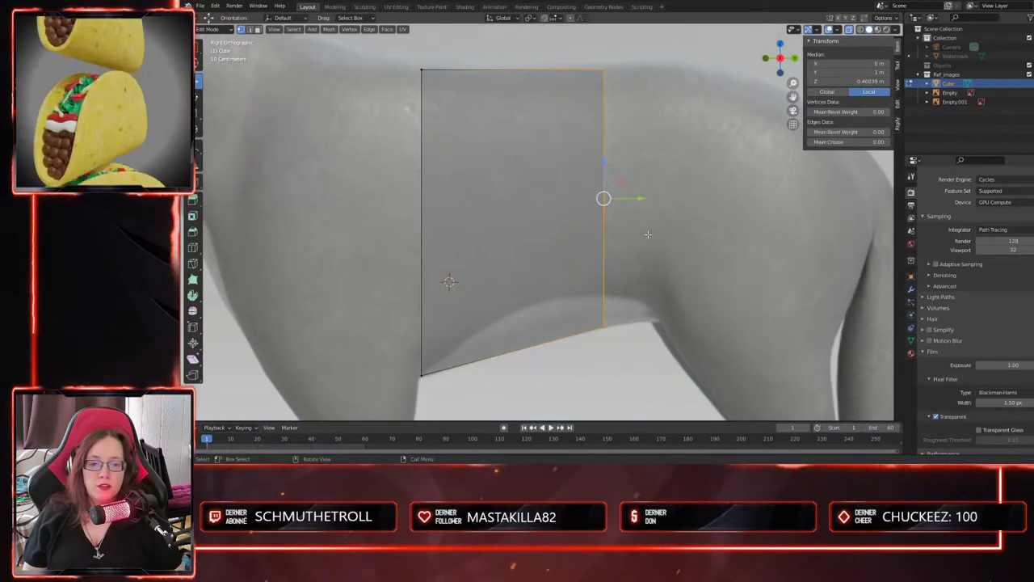
drag(636, 199, 688, 199)
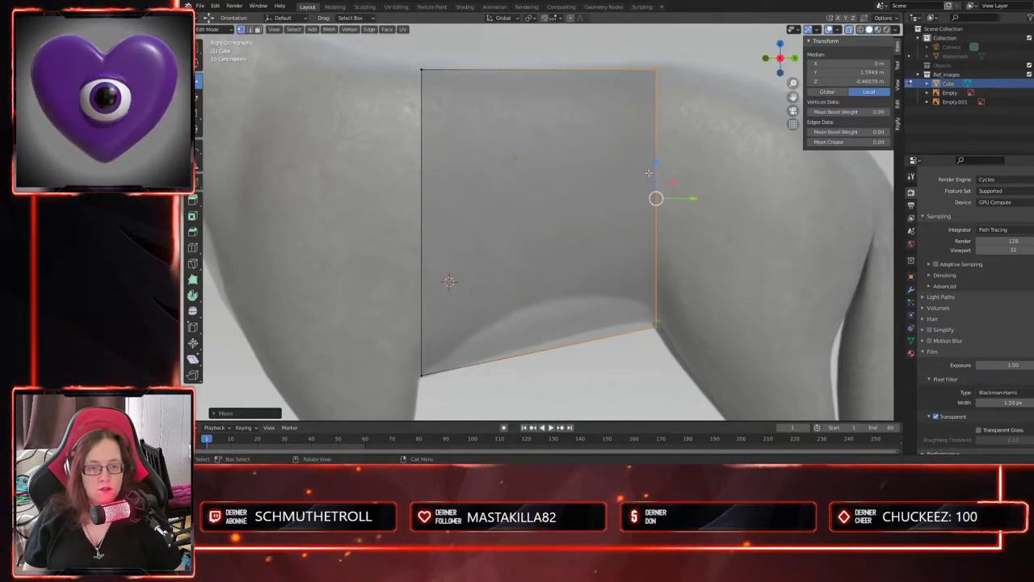
- Raise the rear top vertices to the back line and the rear bottom vertices to local Z about -1.86 m
click(659, 50)
drag(657, 40, 657, 33)
drag(625, 354, 625, 354)
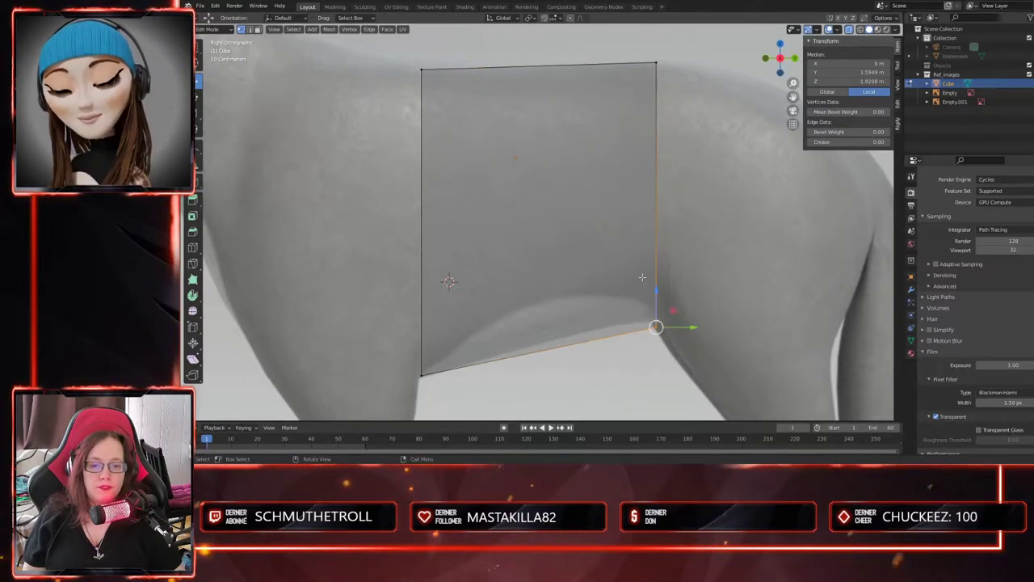
key(g)
key(z)
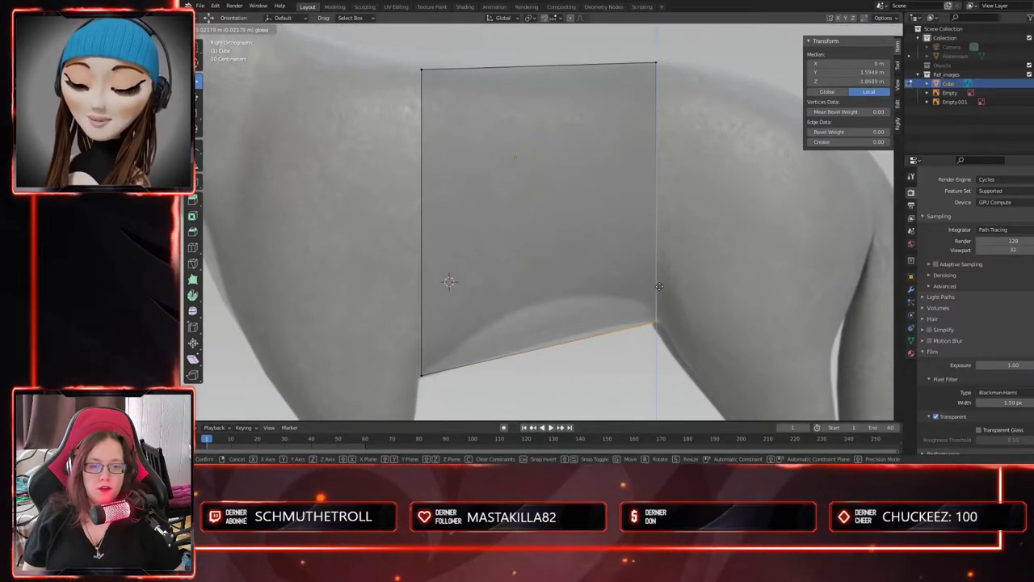
click(659, 286)
- Return to object mode and view the torso block with both reference images in perspective
scroll(552, 288, down, 3)
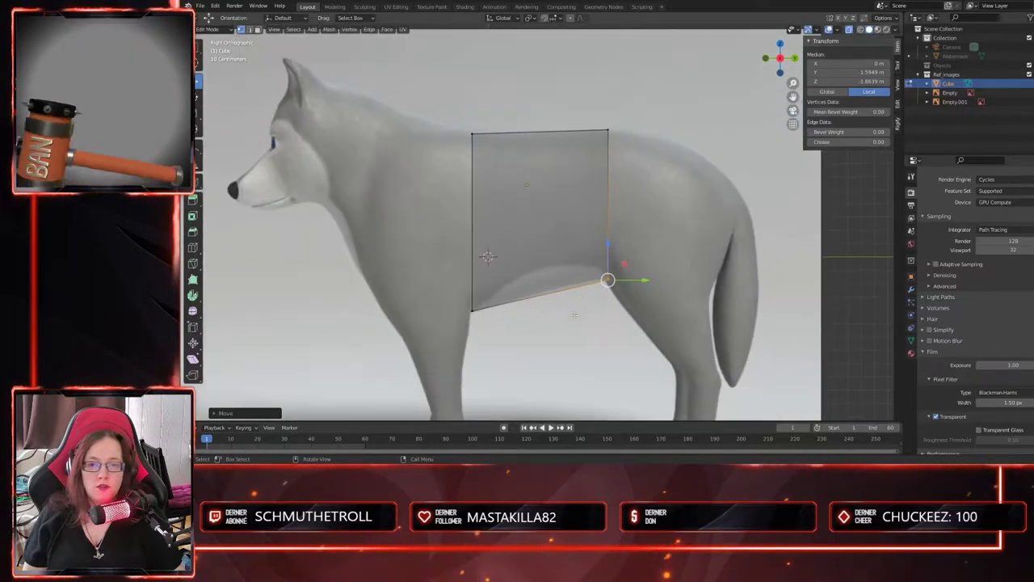
click(682, 280)
middle_drag(682, 280, 663, 302)
middle_drag(585, 309, 600, 358)
scroll(512, 343, down, 2)
key(Tab)
click(693, 229)
drag(694, 229, 647, 218)
key(ctrl+z)
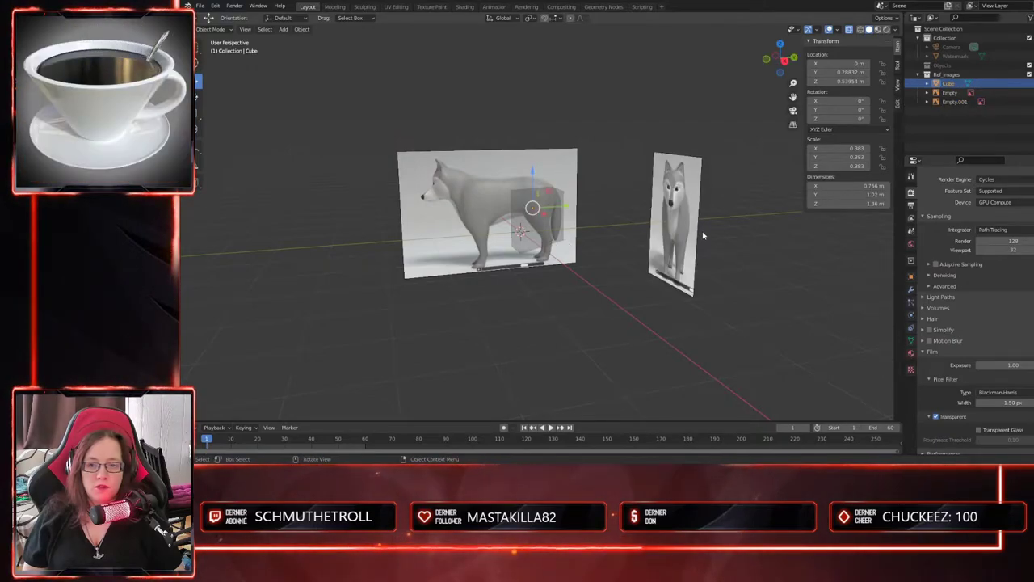
middle_drag(701, 234, 680, 232)
drag(569, 208, 497, 219)
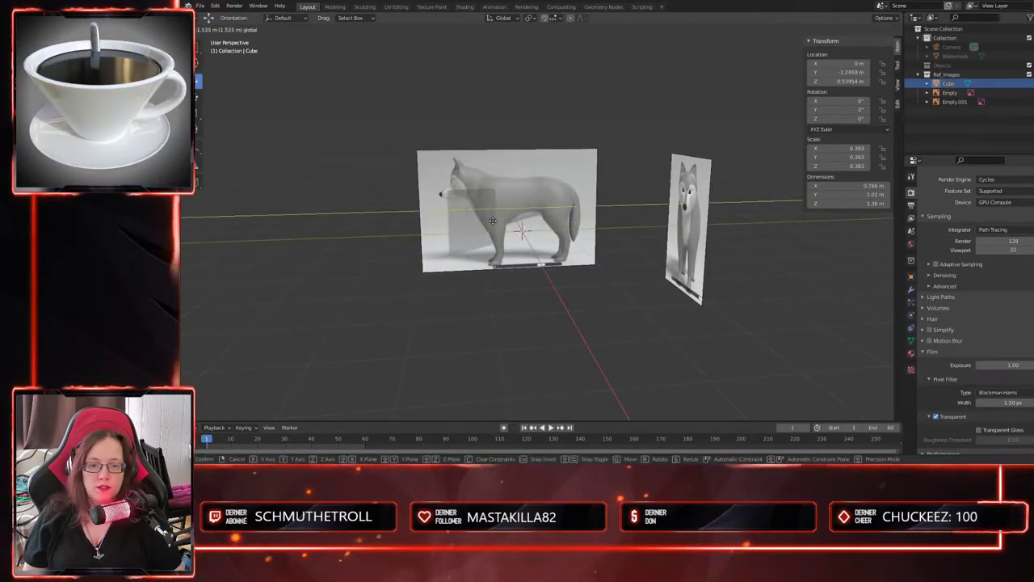
click(531, 236)
key(ctrl+z)
- Move the front-view wolf image along the Y axis to about -0.32 m, so it crosses the side-view picture's middle
click(707, 223)
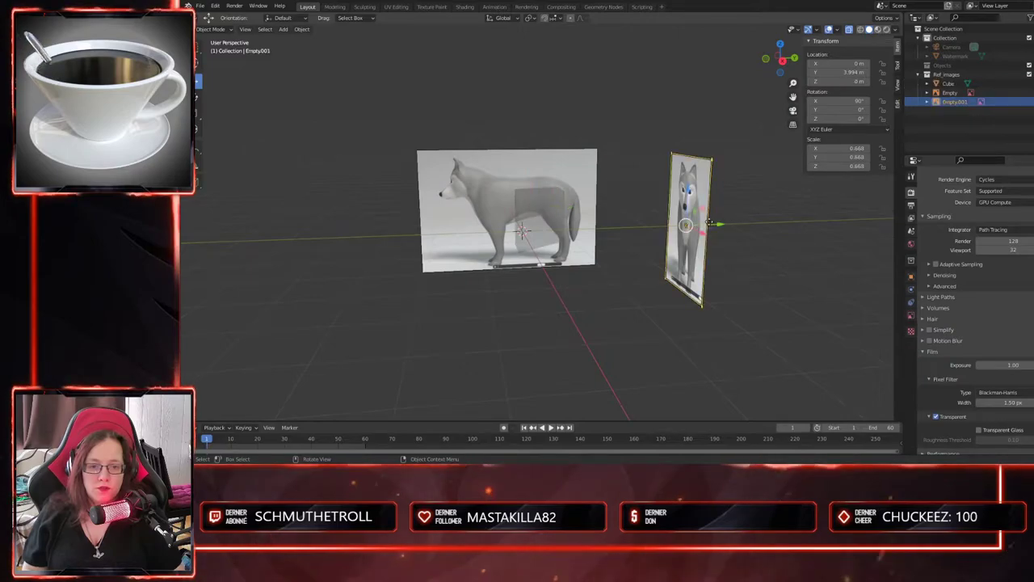
key(g)
key(y)
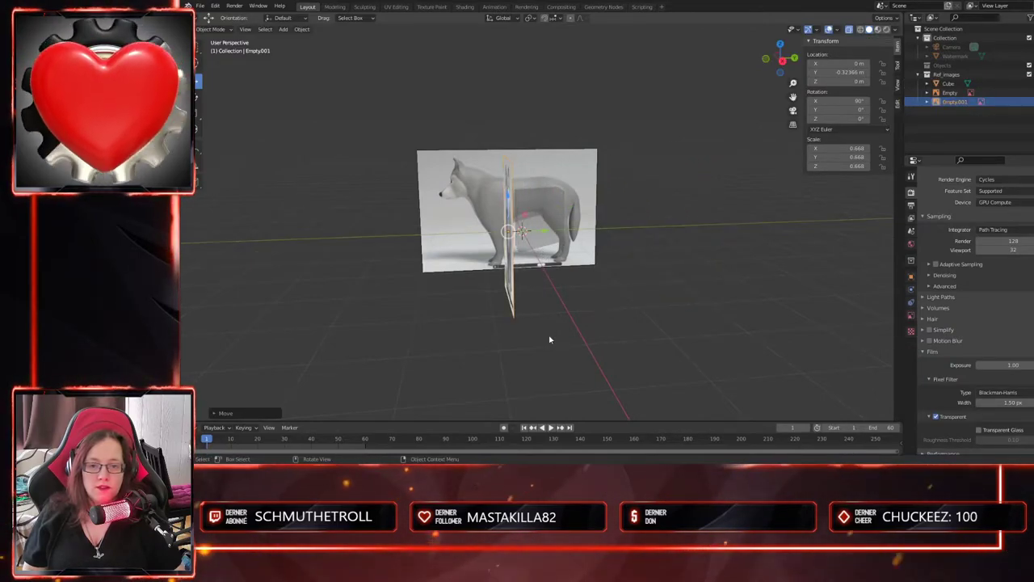
click(555, 334)
middle_drag(555, 334, 638, 319)
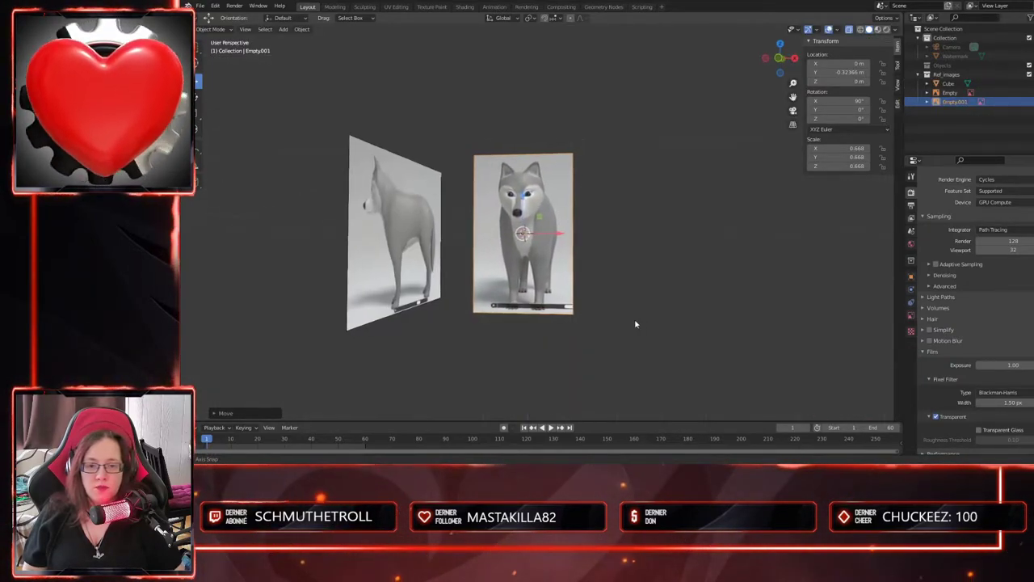
- Move the side-view wolf image along the X axis to about -0.1 m, close to the scene's centre
click(371, 236)
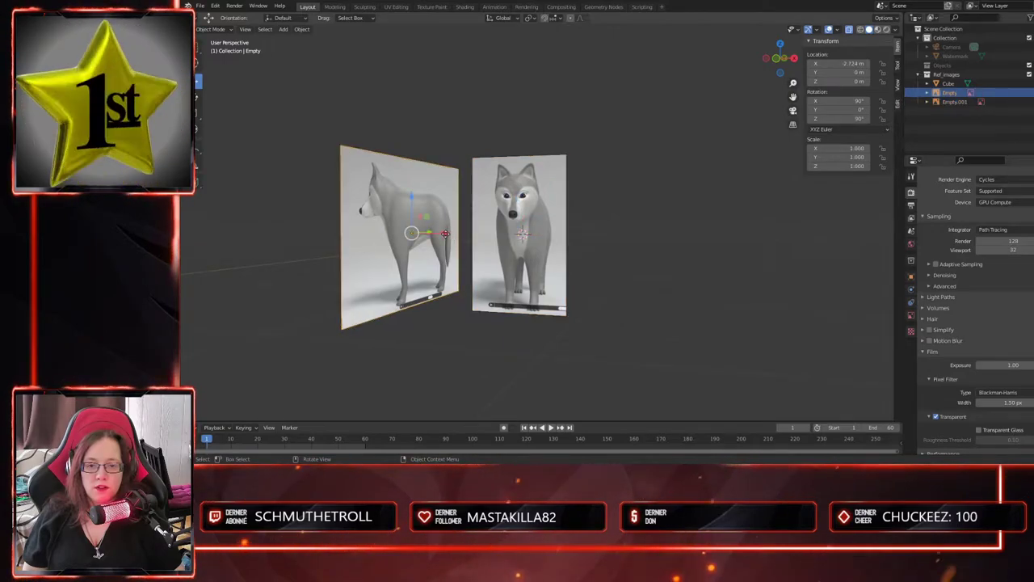
key(g)
key(x)
click(553, 264)
middle_drag(552, 264, 557, 316)
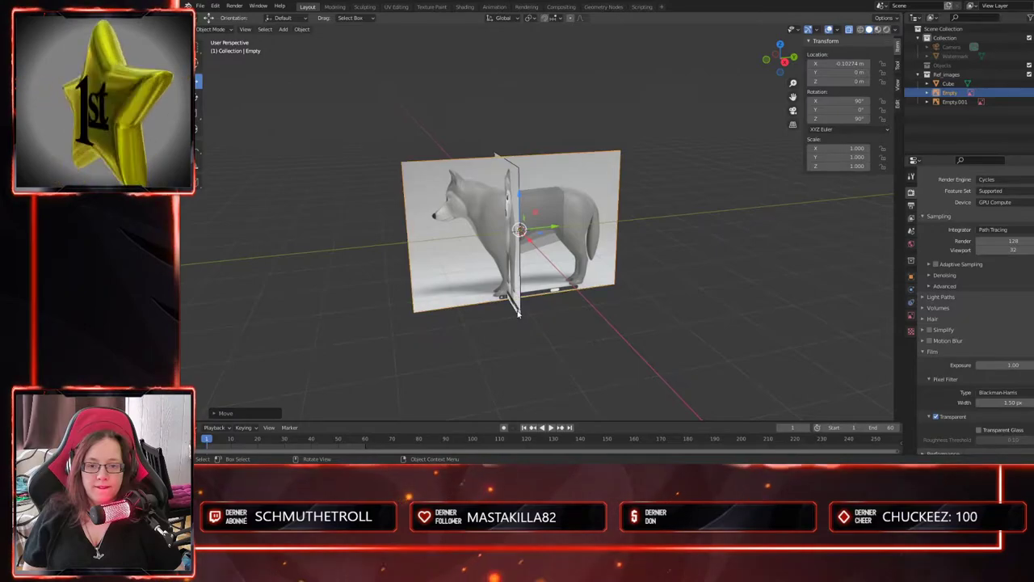
- Move the front-view wolf image along the Y axis until it stands clear behind the torso block
click(510, 243)
key(g)
key(y)
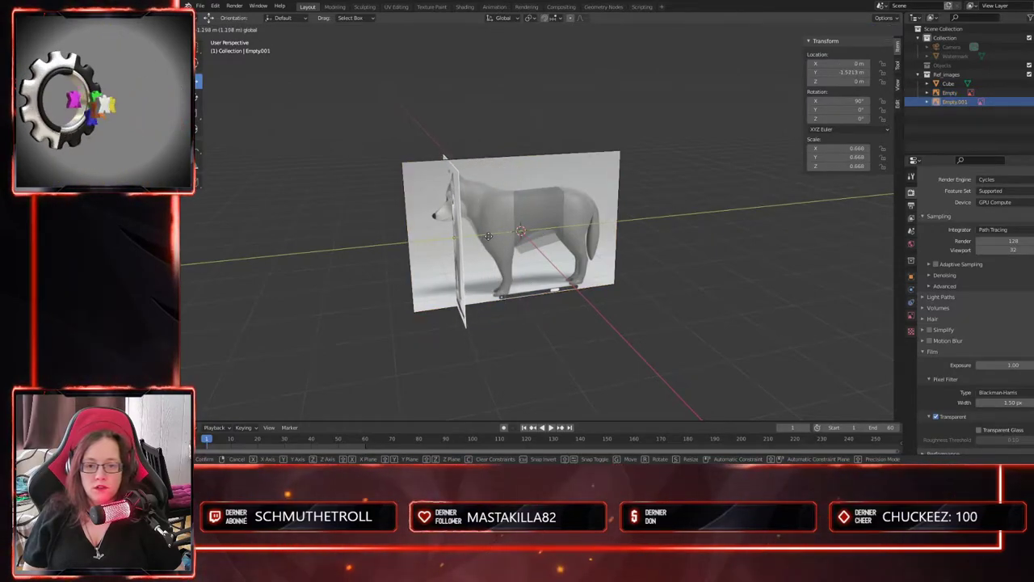
click(489, 235)
mouse_move(489, 235)
middle_down()
mouse_move(563, 279)
mouse_move(491, 237)
middle_up()
drag(491, 236, 545, 236)
middle_drag(540, 282, 600, 301)
middle_drag(529, 313, 536, 353)
drag(540, 223, 634, 194)
- Move the side-view wolf image along the X axis to about -3.41 m, clear of the torso block
click(477, 293)
drag(535, 246, 475, 193)
middle_drag(605, 355, 575, 335)
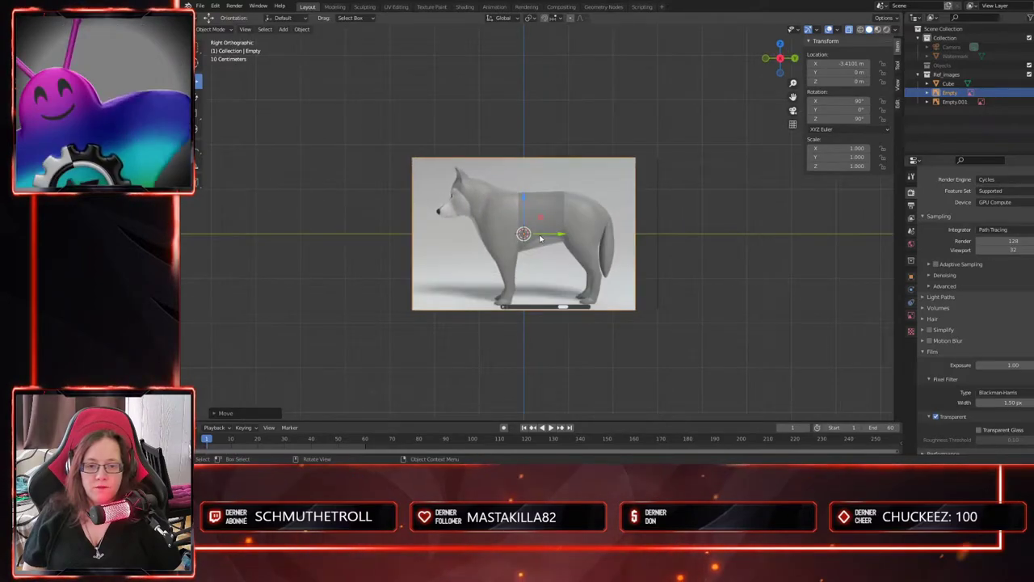
- In front view, edit the torso cube and move its negative-X side vertices outward to local X about -1.31 m
scroll(541, 239, up, 5)
middle_drag(593, 235, 748, 304)
scroll(590, 291, down, 1)
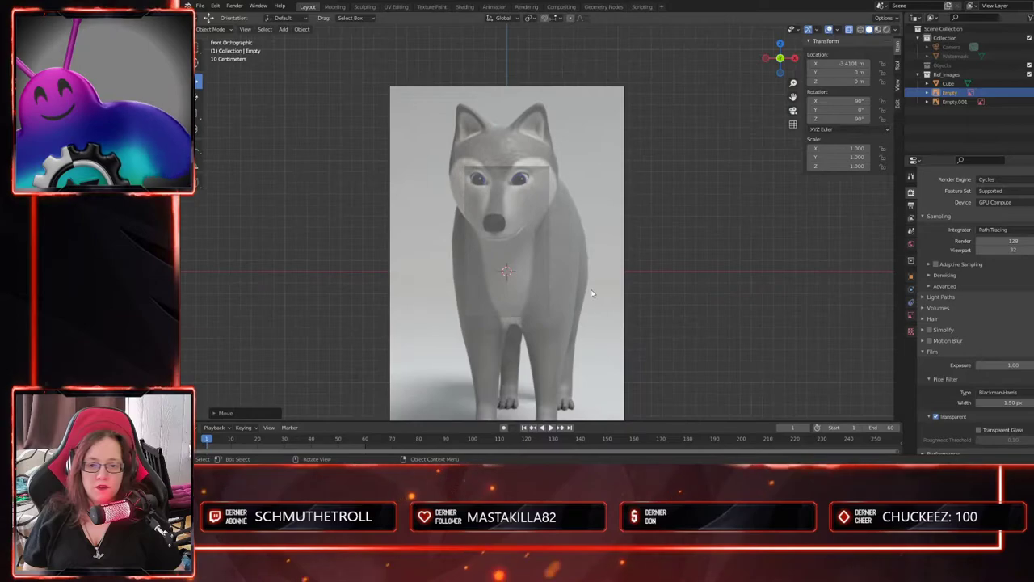
click(590, 290)
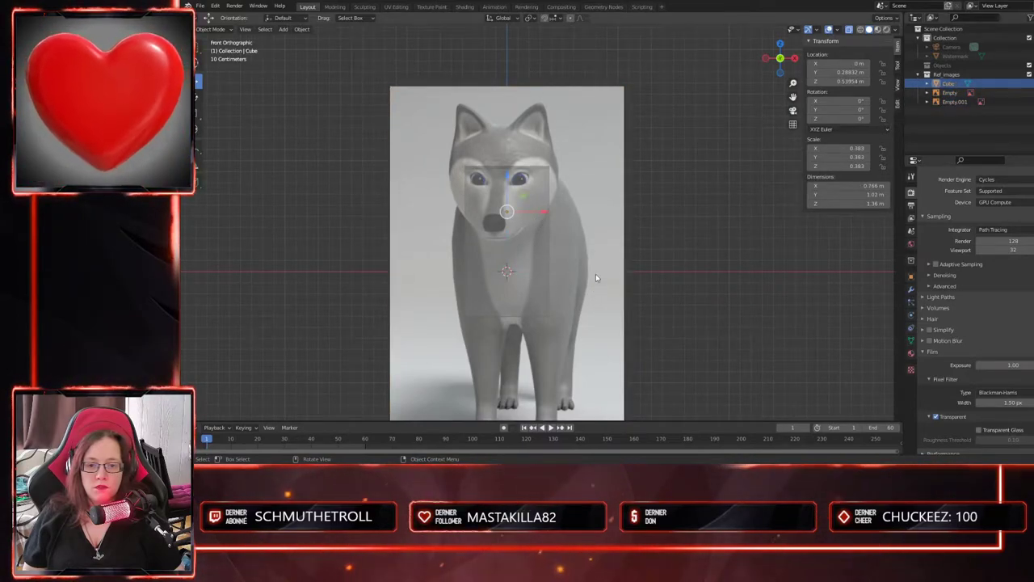
click(595, 277)
scroll(452, 226, up, 2)
click(462, 245)
key(Tab)
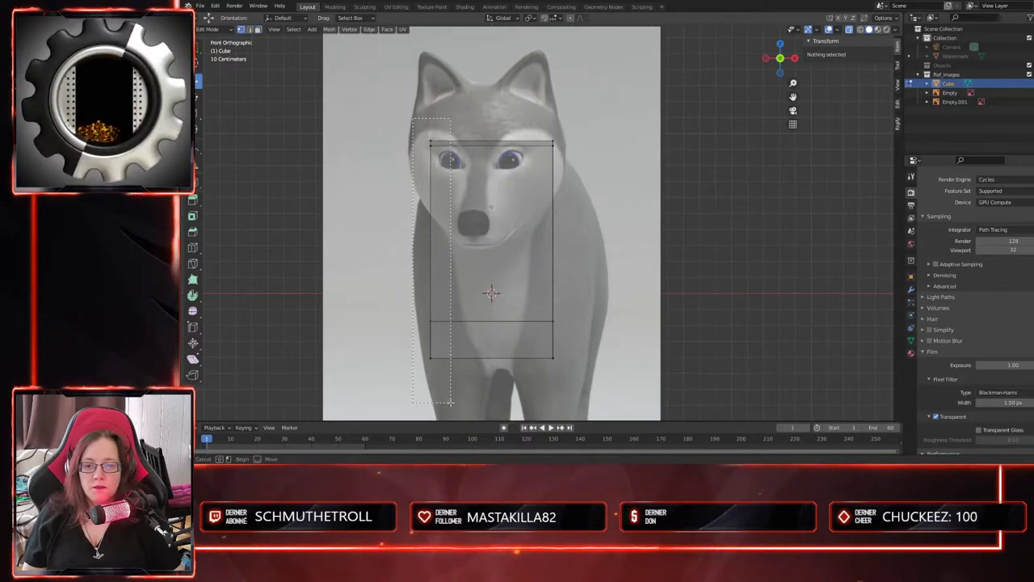
key(a)
drag(466, 239, 447, 243)
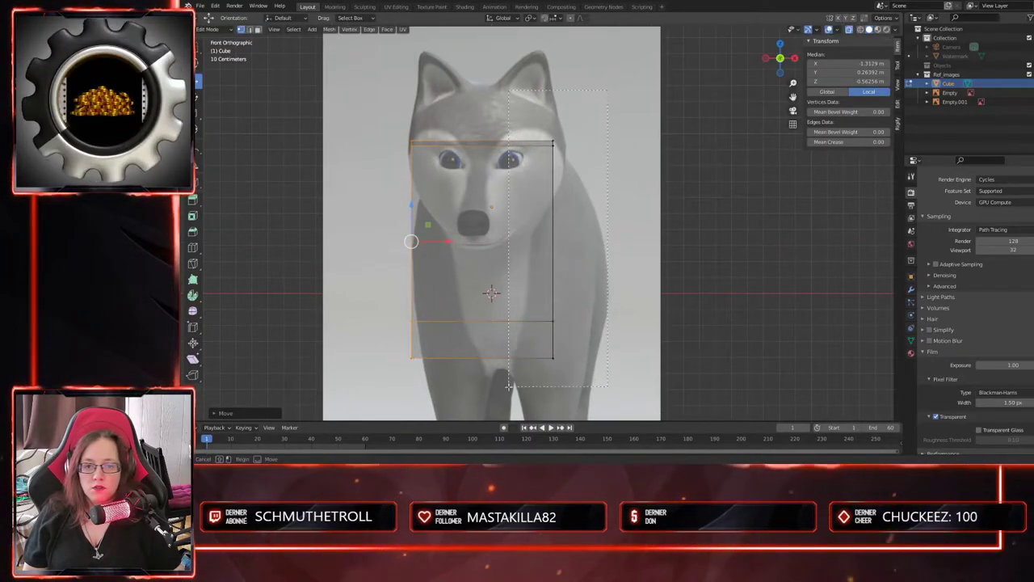
- Move the torso's positive-X side vertices outward to local X about 1.70 m, following the wolf's flank
drag(510, 382, 510, 379)
drag(590, 241, 633, 249)
scroll(598, 301, down, 2)
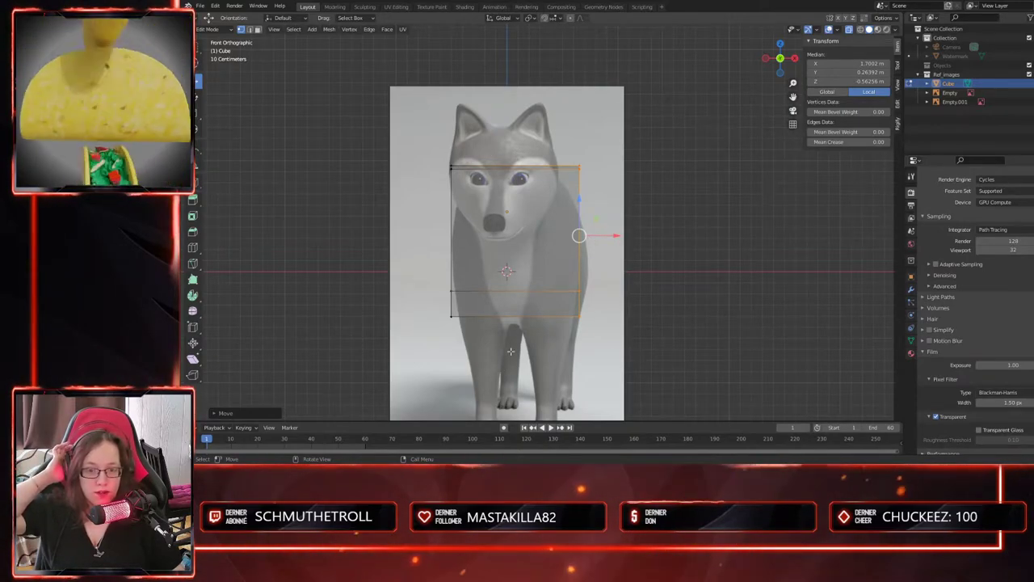
- Add one vertical loop cut down the middle of the torso and switch to face selection
scroll(524, 259, up, 1)
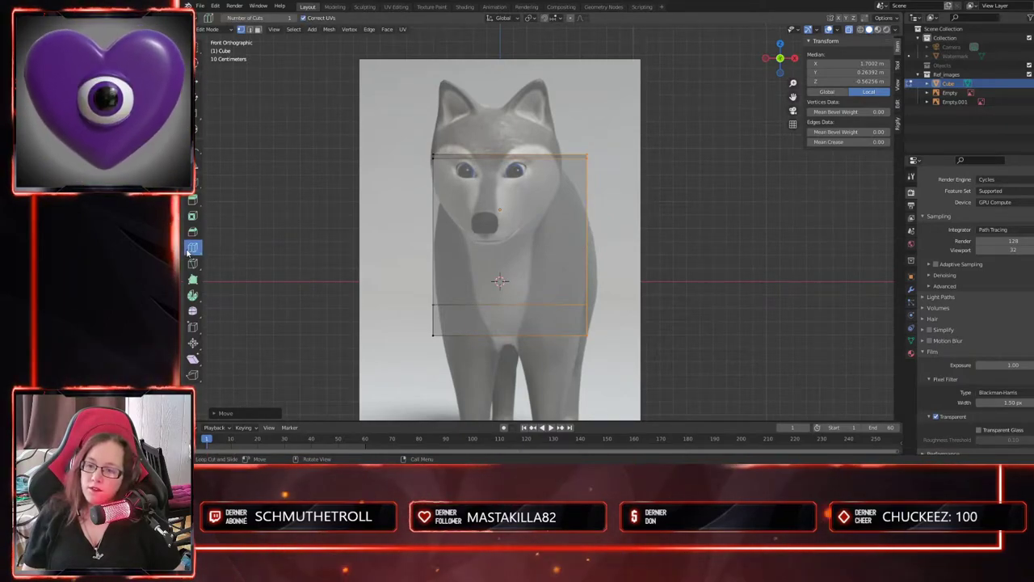
click(468, 155)
key(3)
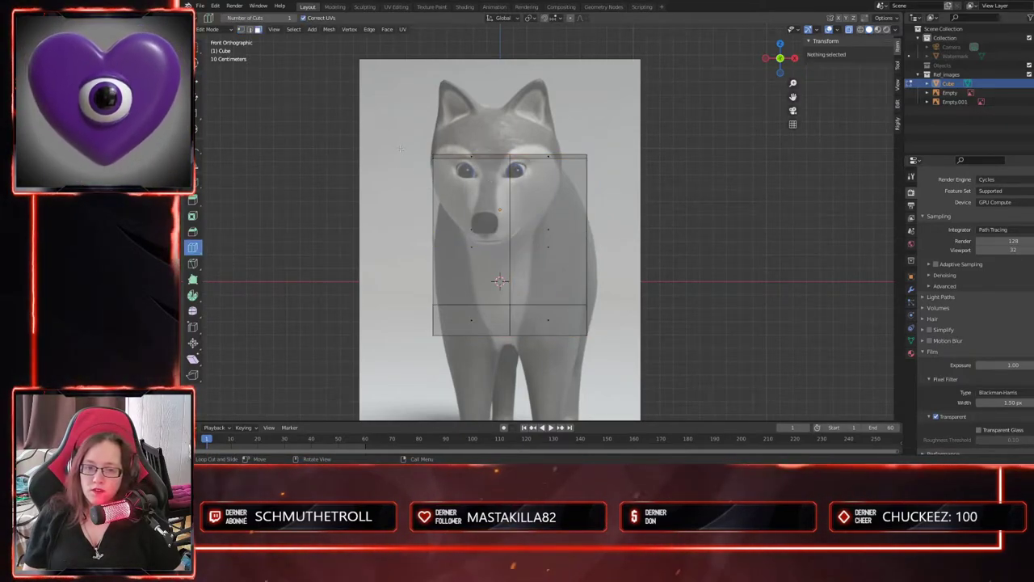
- Delete all faces of the torso's negative-X half
click(197, 81)
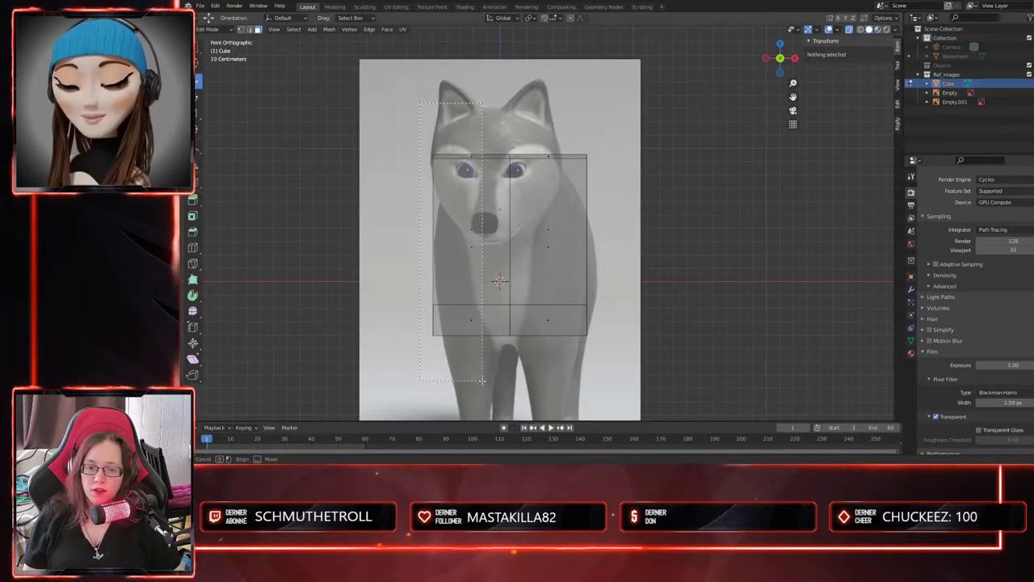
drag(384, 117, 488, 347)
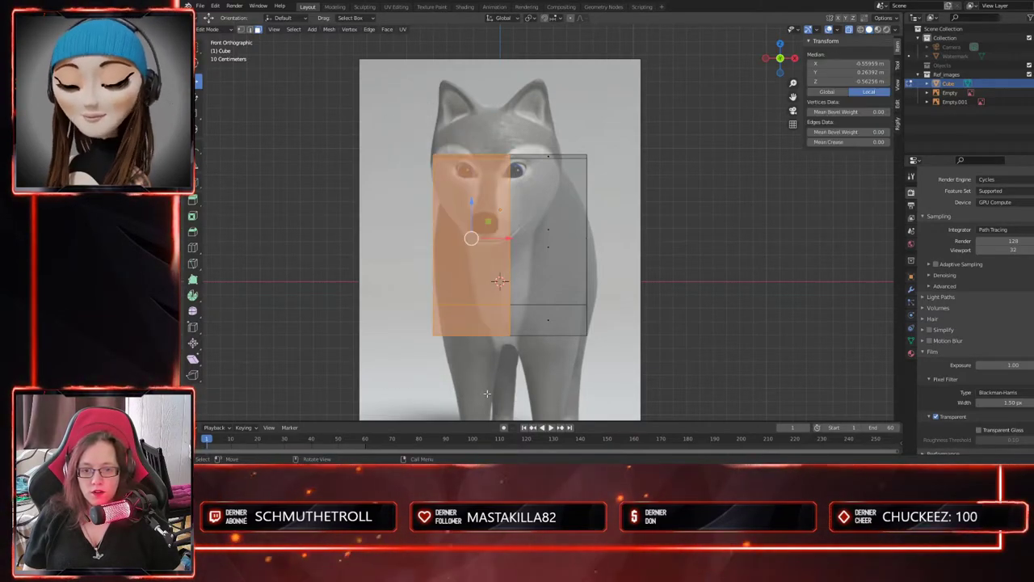
key(x)
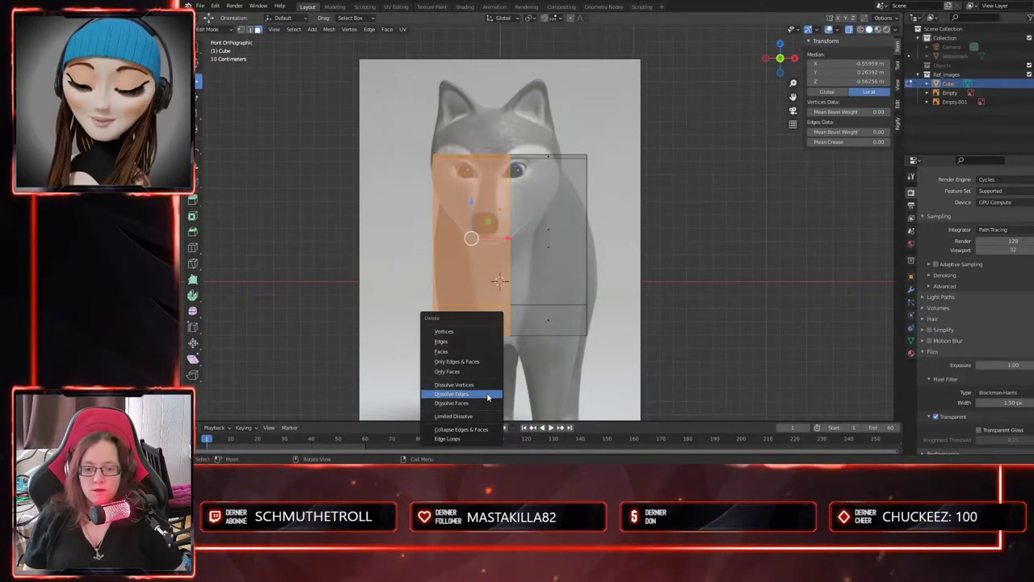
click(459, 353)
- Extrude the torso's front face forward over the chest to local Y about -2.82 m
middle_drag(459, 353, 560, 352)
click(502, 253)
middle_drag(663, 405, 619, 393)
key(e)
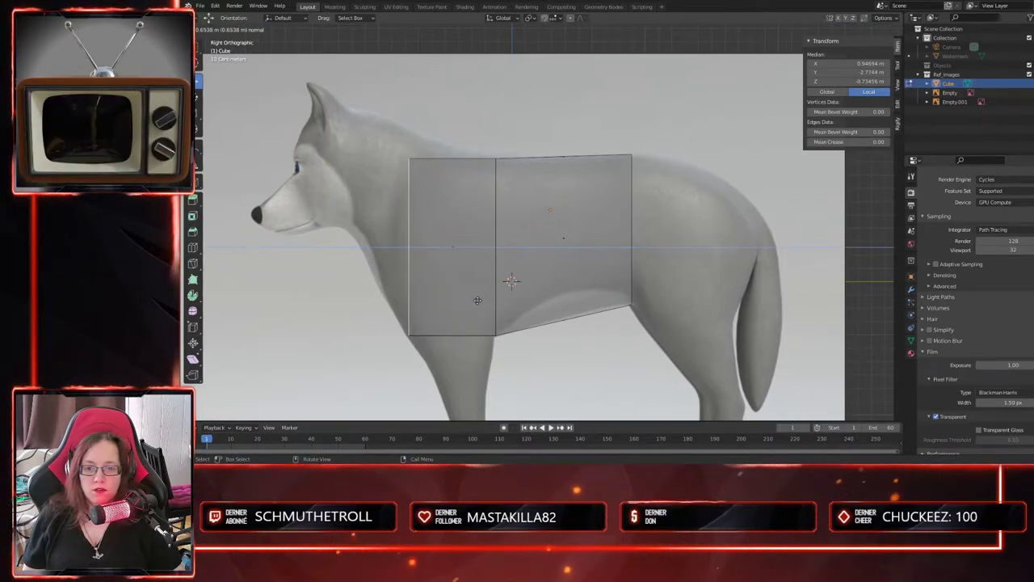
click(476, 301)
- Raise the chest section's upper front vertices to the wolf's shoulder outline in the side view
shift+middle_drag(426, 285, 478, 326)
key(1)
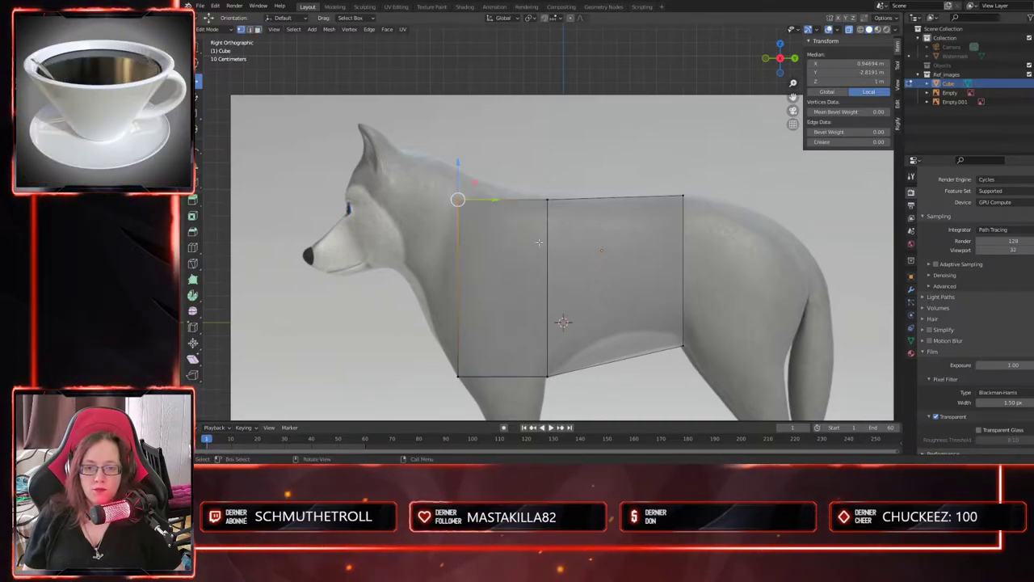
drag(458, 158, 469, 183)
- Extrude the torso's rear face backward over the hindquarters to local Y about 3.78 m
shift+middle_drag(723, 278, 483, 231)
key(3)
click(488, 217)
middle_drag(499, 284, 547, 304)
key(e)
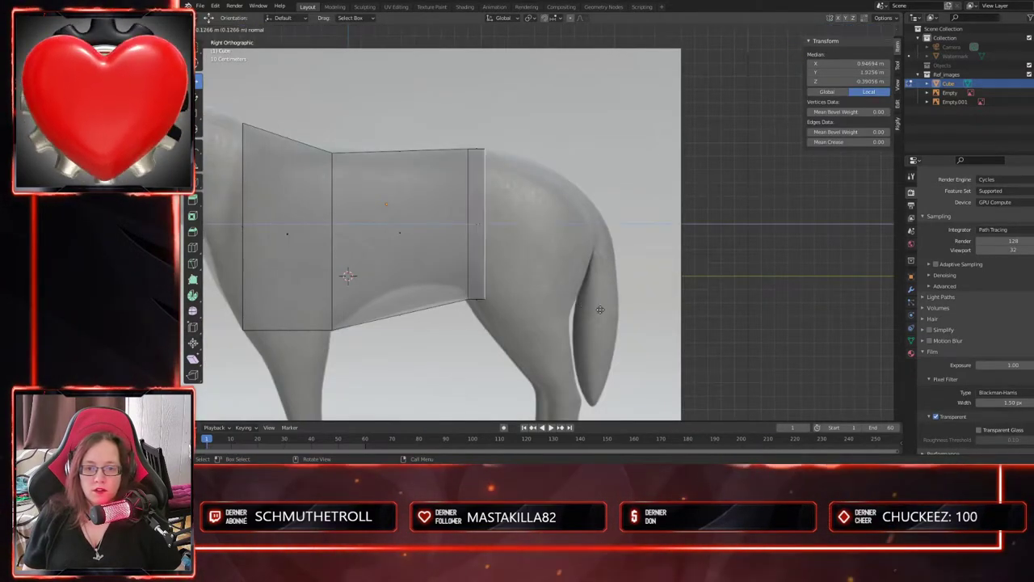
click(693, 330)
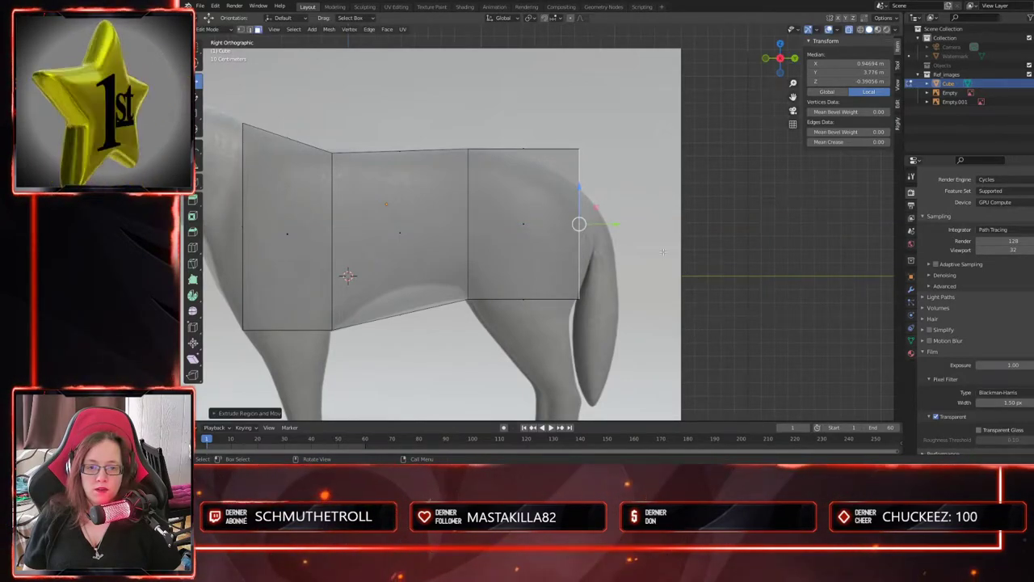
- Lower the hindquarters' upper rear vertices to local Z about 0.31 m, following the rump line
shift+middle_drag(518, 360, 636, 356)
scroll(598, 356, up, 2)
key(KP_3)
shift+middle_drag(713, 360, 605, 390)
key(1)
drag(584, 114, 586, 170)
scroll(479, 286, down, 3)
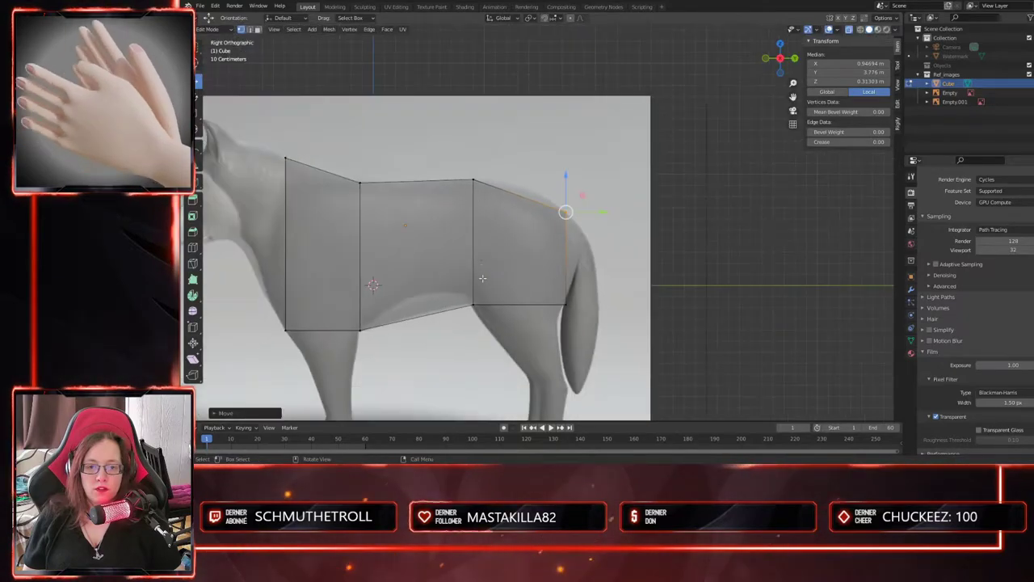
- Extrude the chest's front face forward into the neck to local Y about -3.95 m
shift+middle_drag(476, 349, 523, 331)
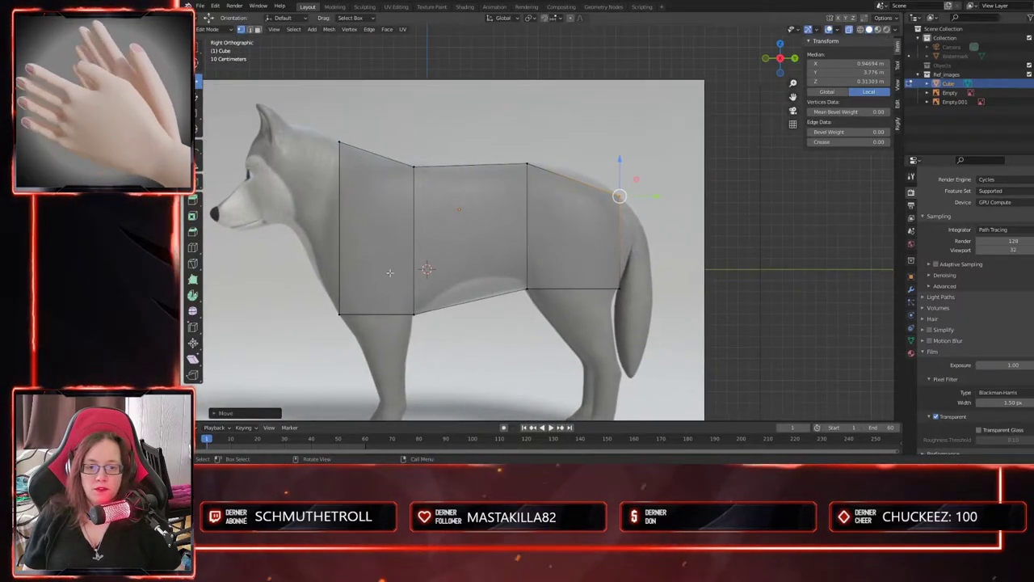
key(3)
middle_drag(330, 253, 390, 265)
click(354, 247)
middle_drag(406, 308, 554, 356)
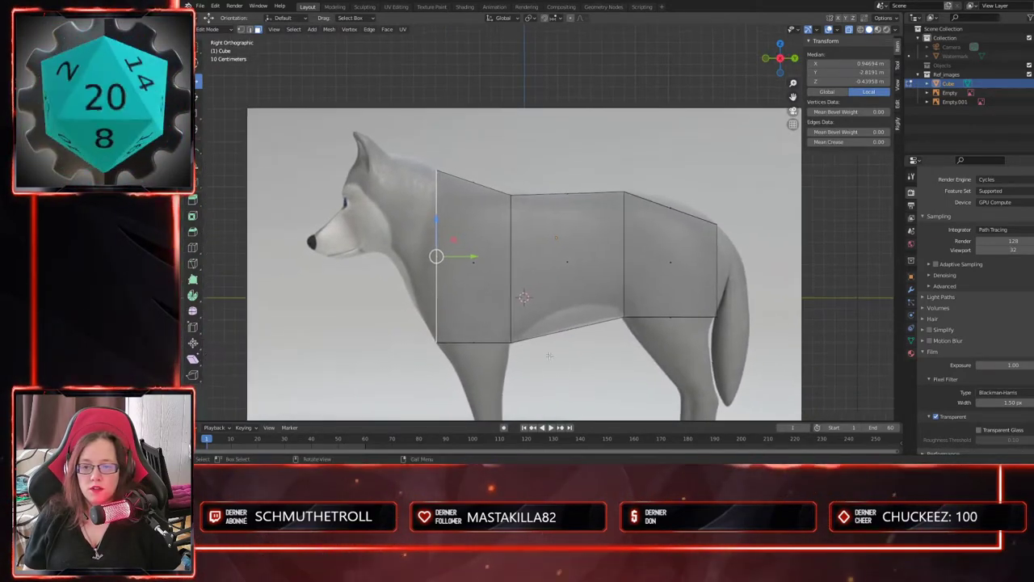
key(e)
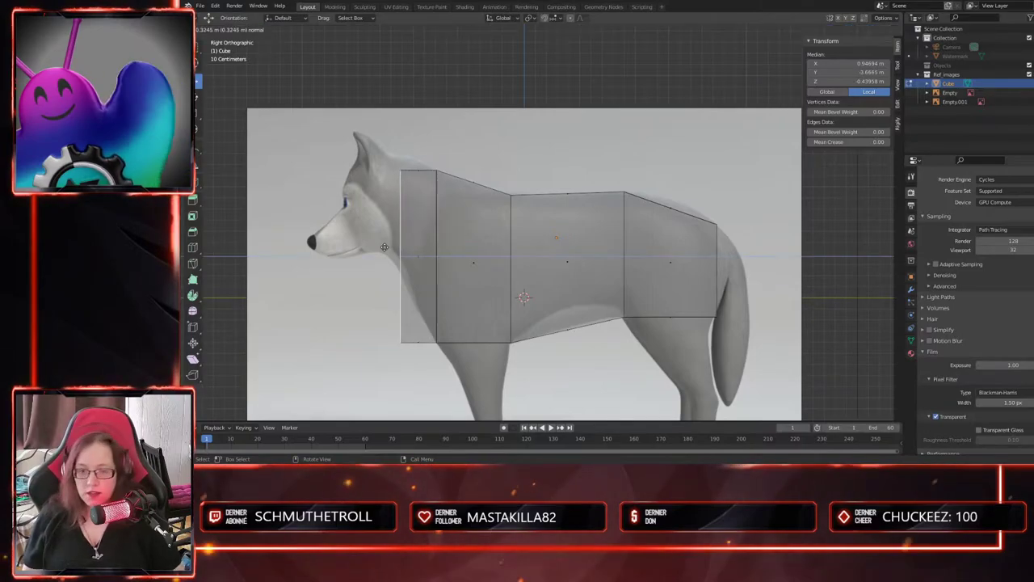
click(374, 246)
- Scale down the neck's front face and reposition it at local Y about -3.75 m and Z about 0.59 m
drag(390, 224, 390, 199)
scroll(433, 304, up, 2)
shift+middle_drag(433, 315, 526, 308)
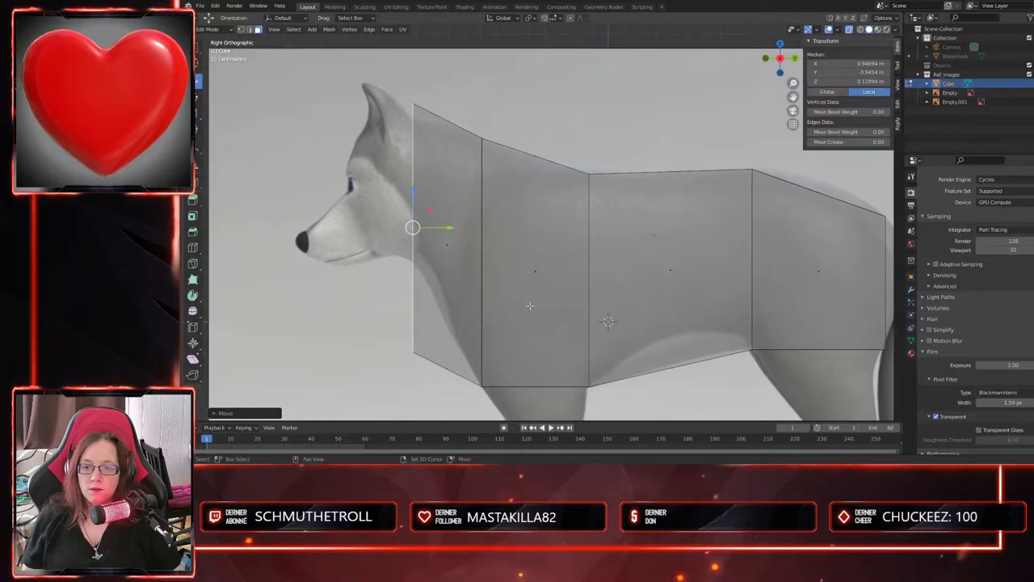
key(s)
click(481, 288)
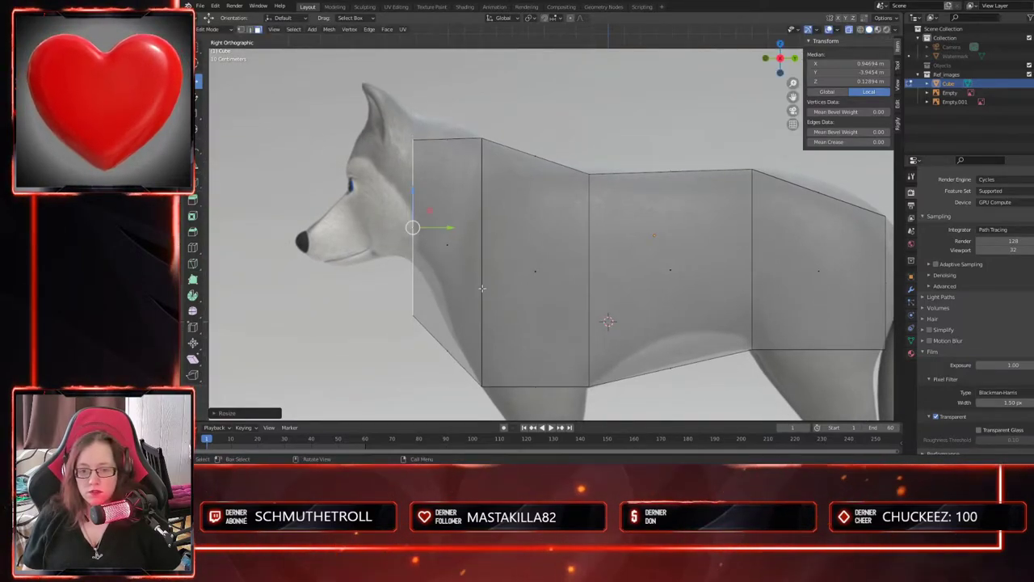
key(g)
click(416, 254)
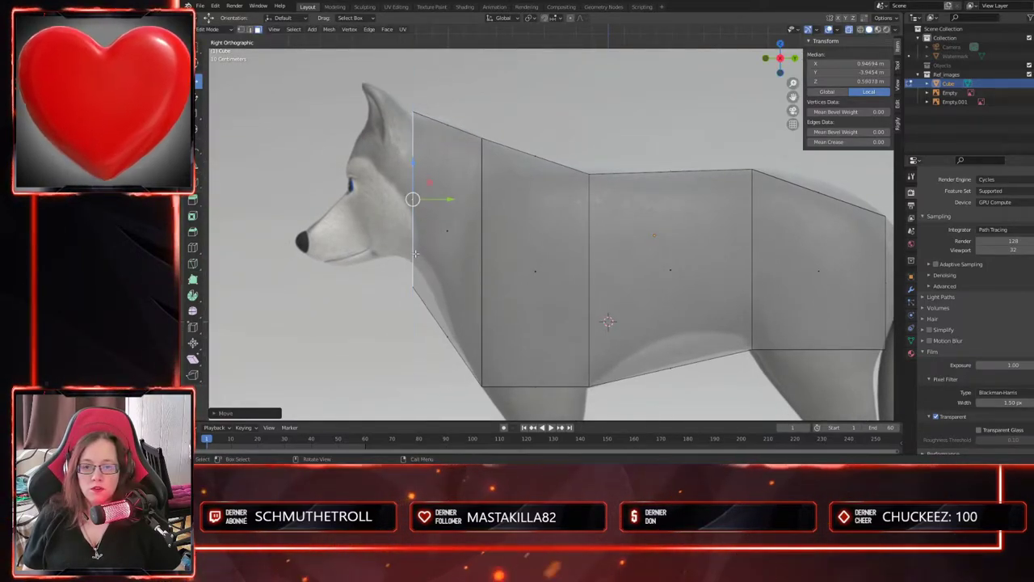
drag(448, 201, 460, 202)
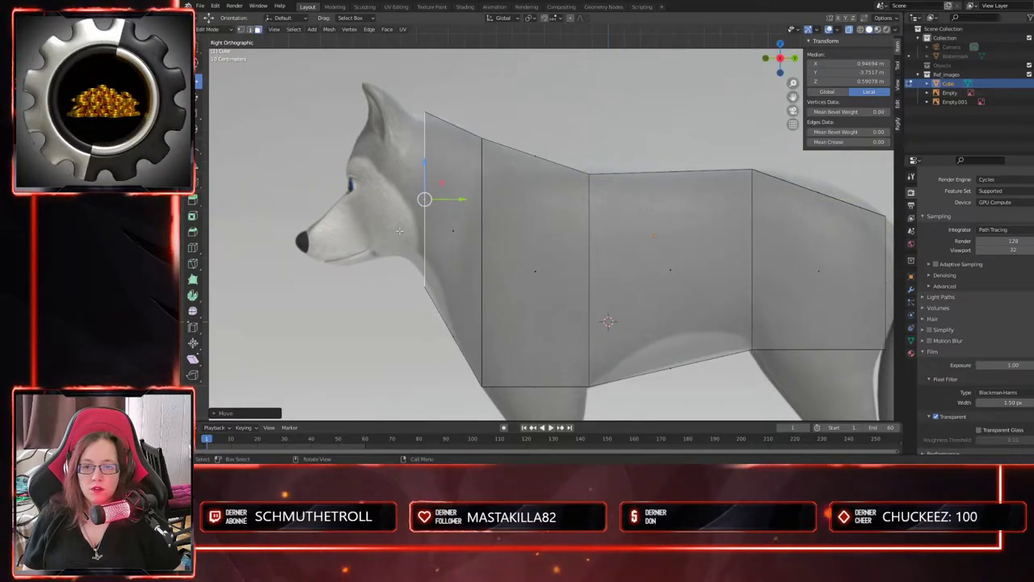
- Raise the neck's lower front vertices toward the wolf's throat outline
scroll(406, 251, up, 2)
shift+middle_drag(407, 251, 432, 275)
click(412, 356)
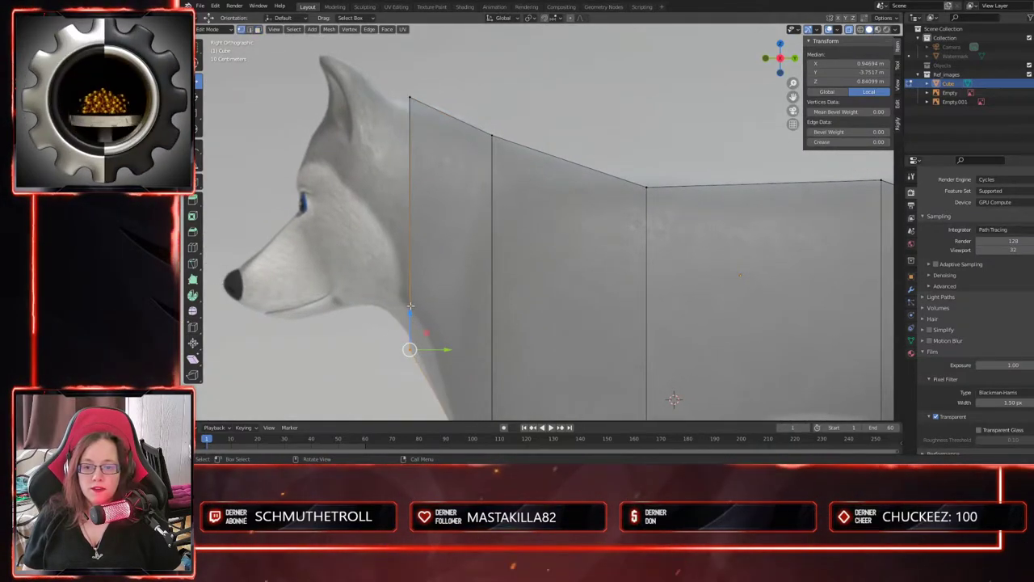
key(g)
drag(420, 294, 419, 294)
drag(394, 81, 429, 114)
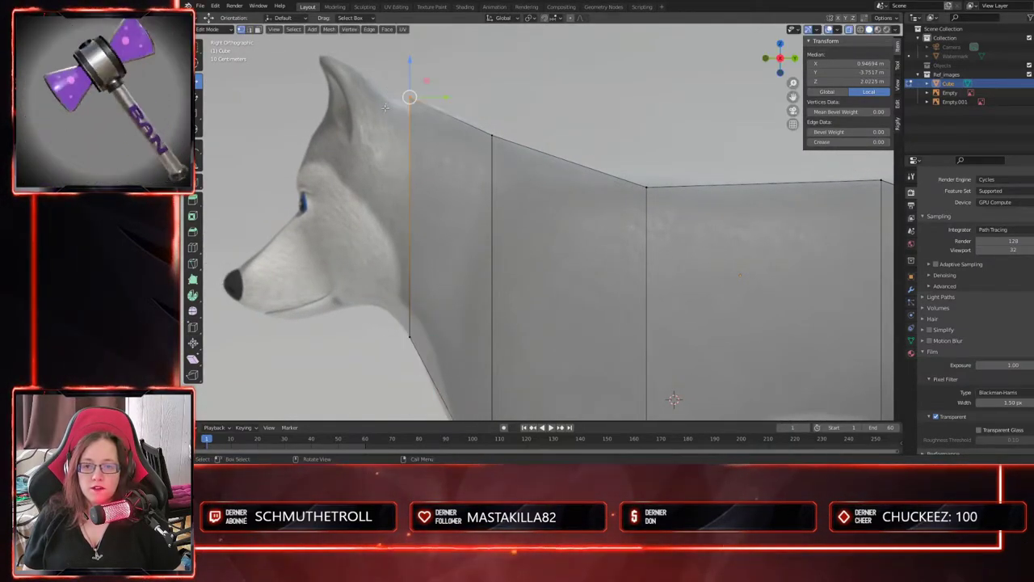
- Extrude the neck's front face forward over the head to local Y about -5.06 m
scroll(392, 246, down, 2)
scroll(392, 245, down, 3)
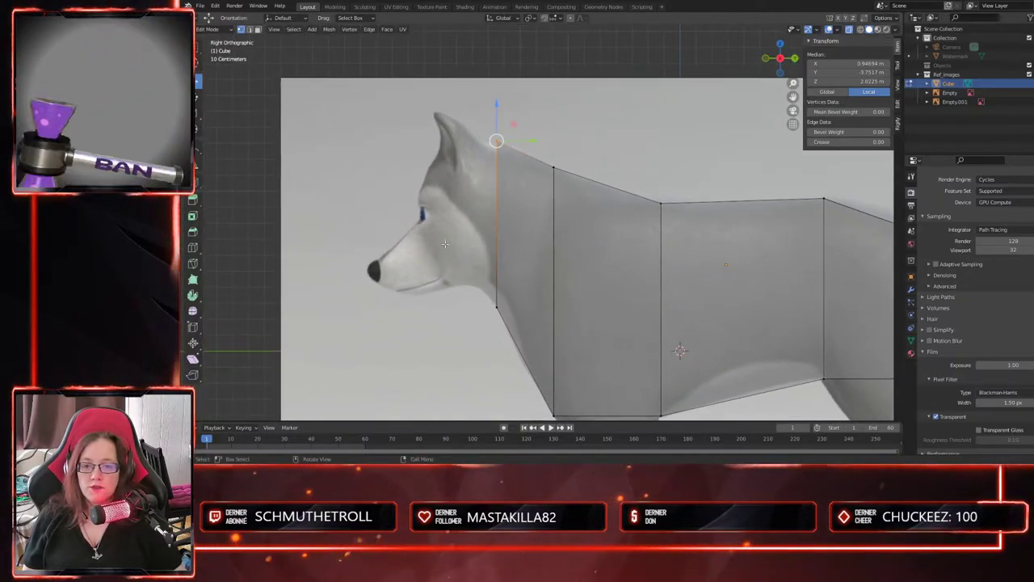
key(alt+a)
middle_drag(392, 244, 491, 287)
click(499, 253)
key(KP_3)
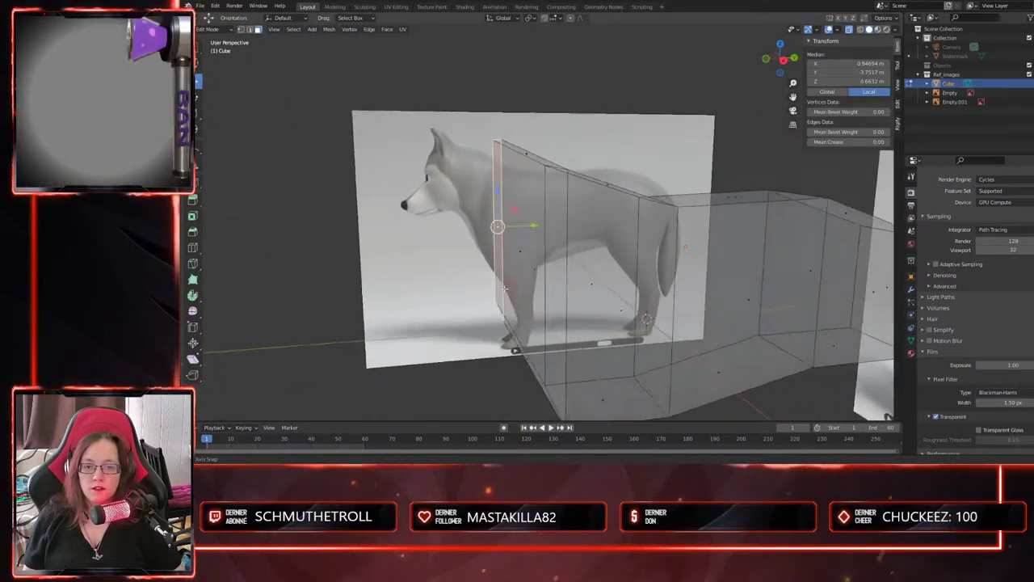
key(e)
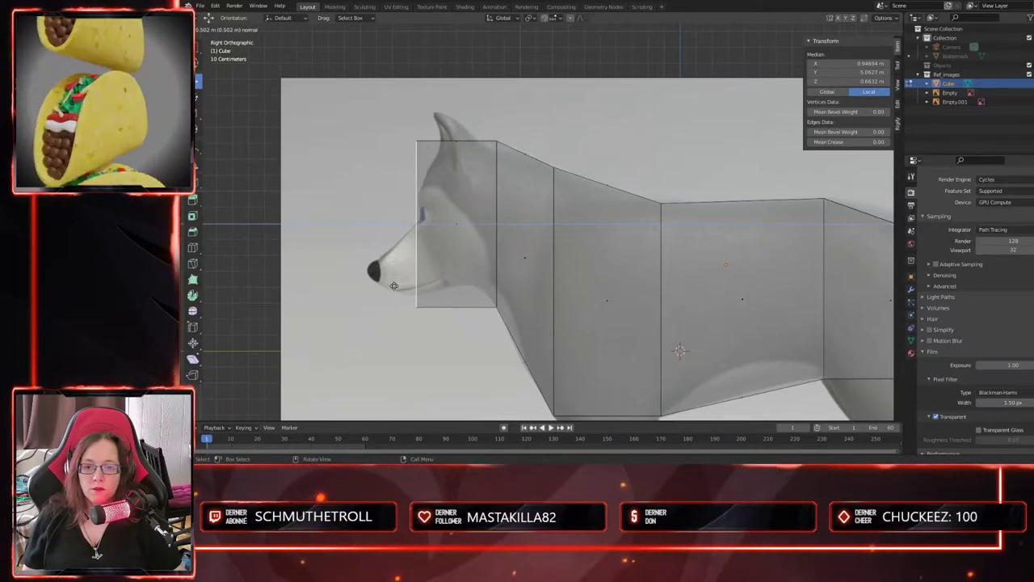
click(393, 286)
- Delete the inner centre-plane faces of the head, neck and chest sections
scroll(397, 354, down, 4)
scroll(407, 354, up, 3)
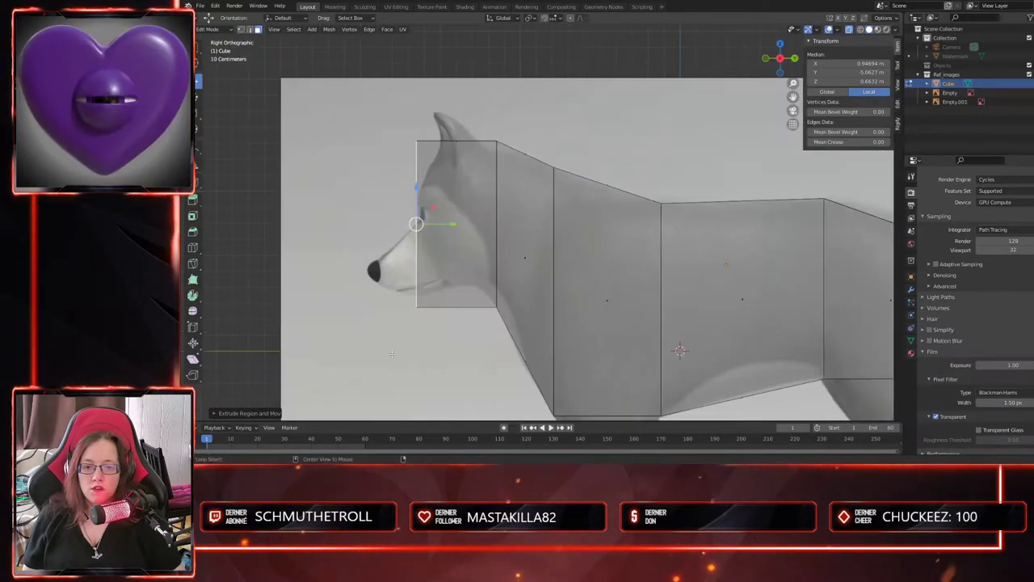
scroll(422, 355, down, 1)
scroll(422, 261, up, 2)
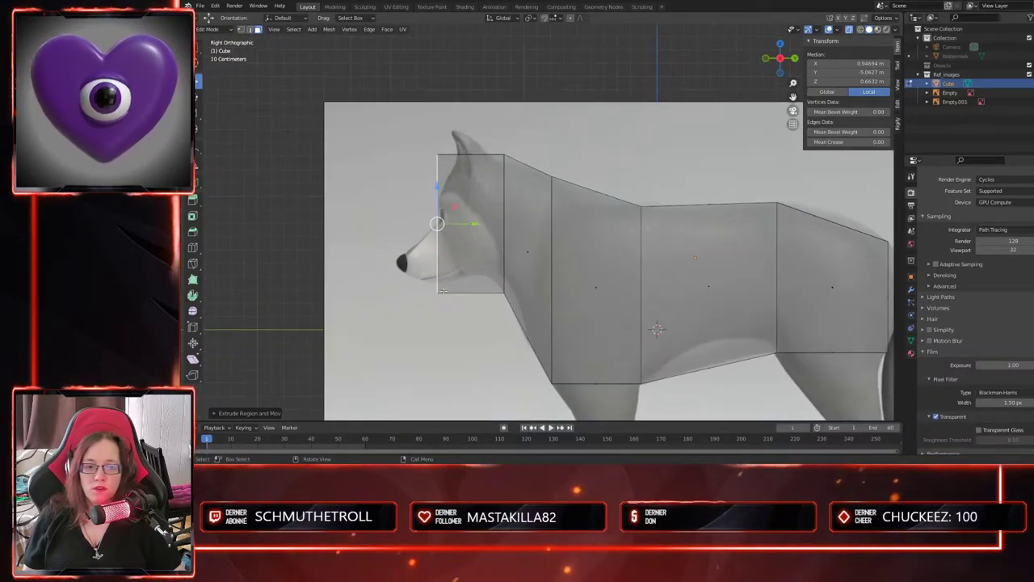
middle_drag(388, 289, 592, 282)
click(581, 255)
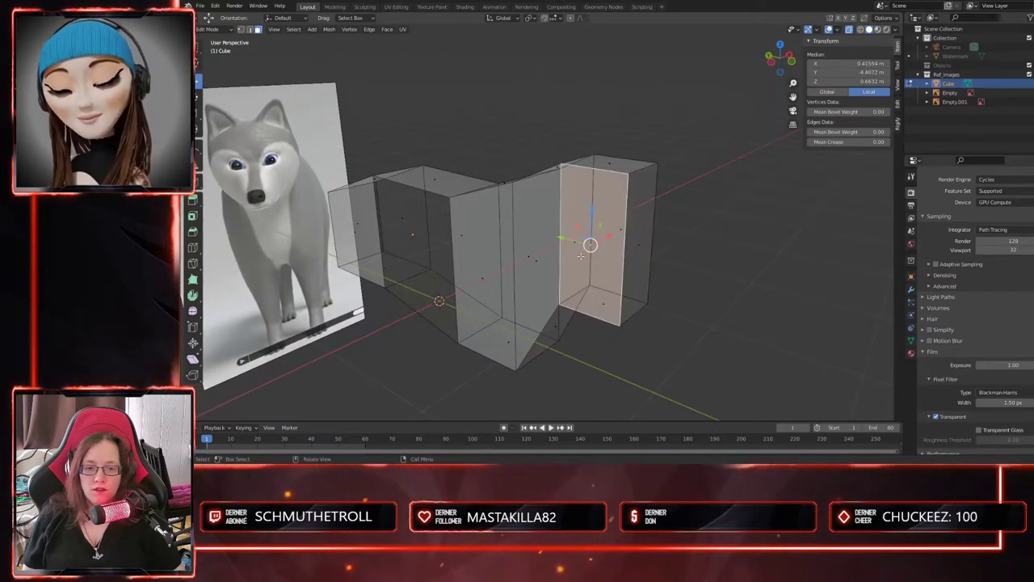
shift+click(531, 263)
middle_drag(534, 281, 491, 302)
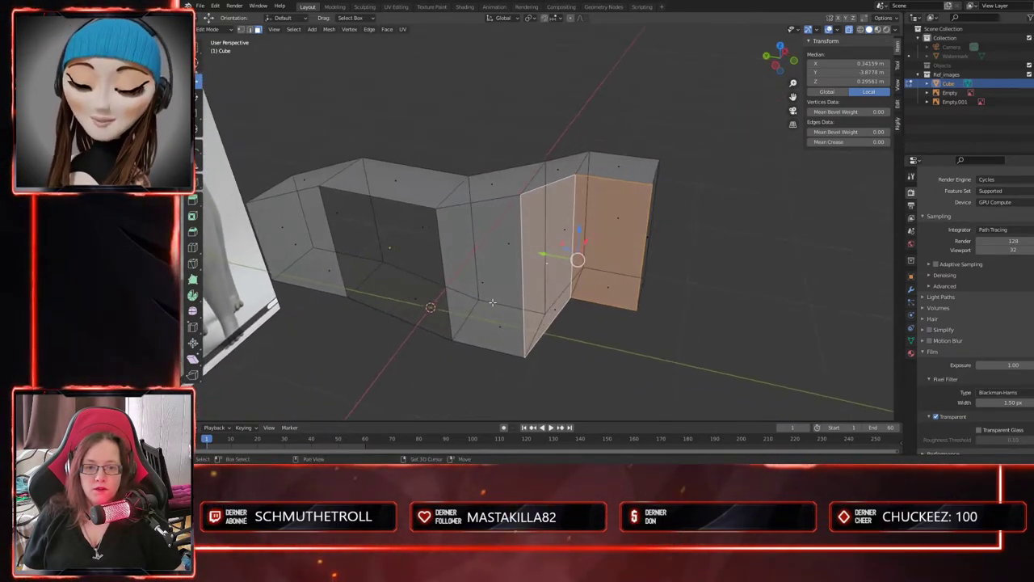
key(x)
click(559, 338)
- Delete the remaining inner centre-plane face of the wolf's hindquarters
middle_drag(568, 354, 569, 351)
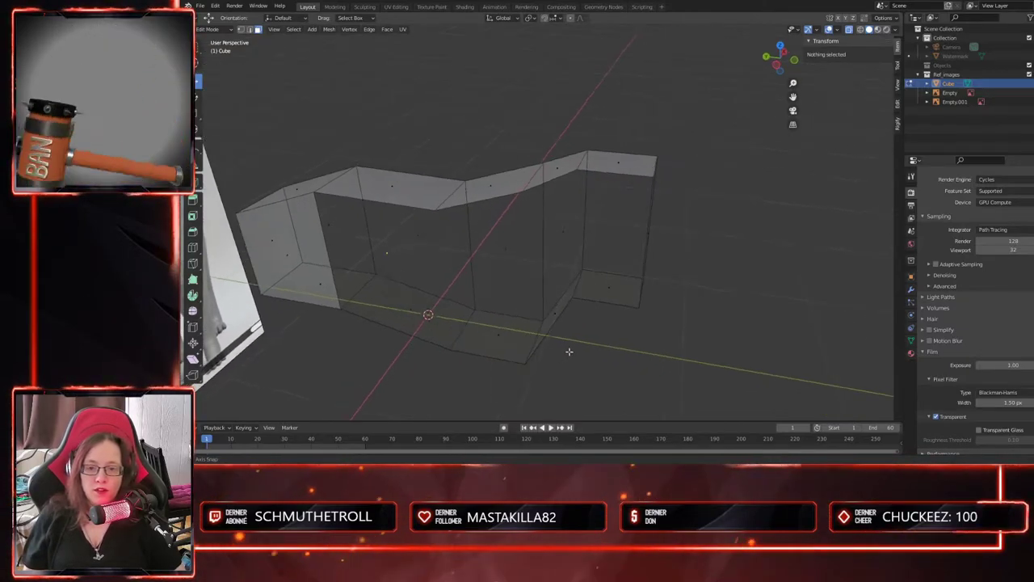
click(275, 241)
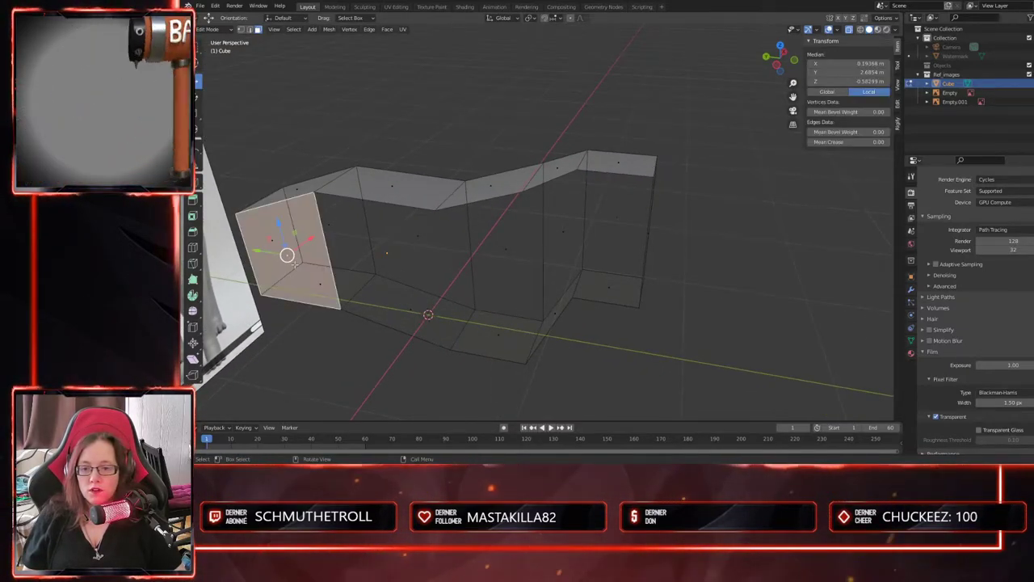
key(x)
click(296, 268)
- Extrude the chest's underside face down along the front leg to local Z about -4.74 m
middle_drag(508, 330, 345, 298)
scroll(635, 384, down, 3)
middle_drag(635, 384, 600, 308)
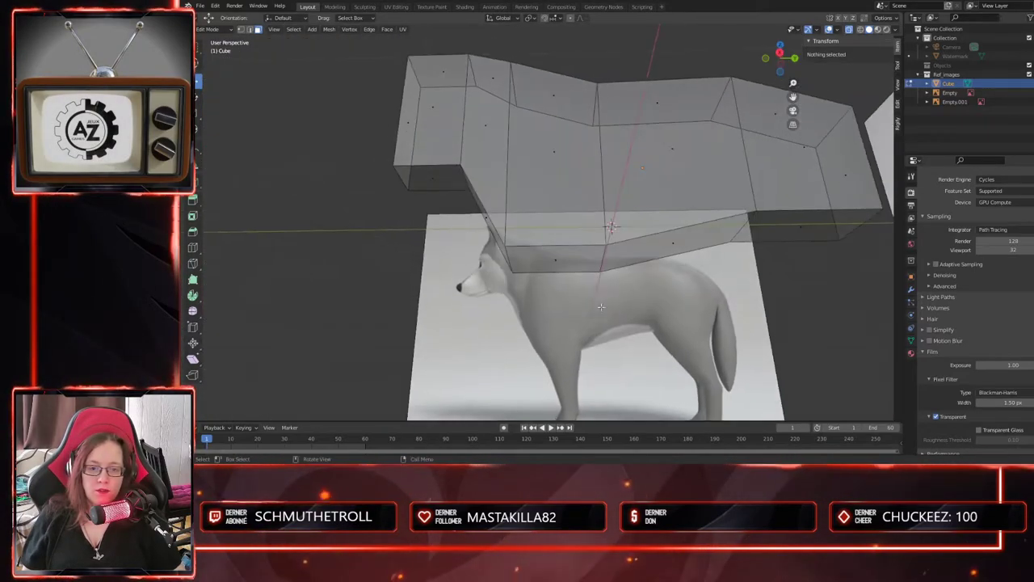
click(555, 259)
key(KP_3)
shift+middle_drag(607, 378, 549, 294)
key(e)
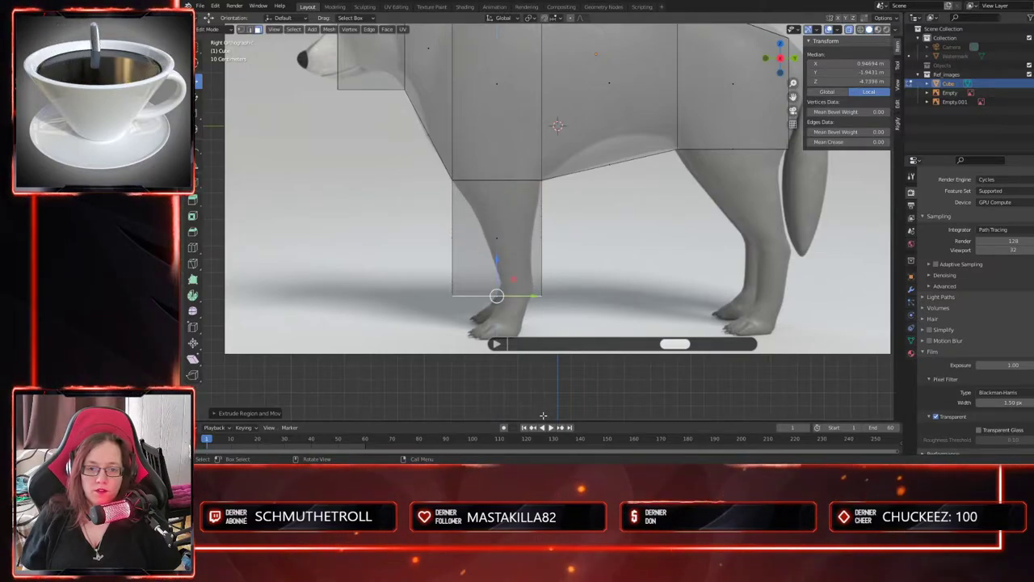
click(543, 416)
- Scale down the front leg's lower face and shift it back to local Y about -1.55 m to match the reference
key(s)
click(517, 301)
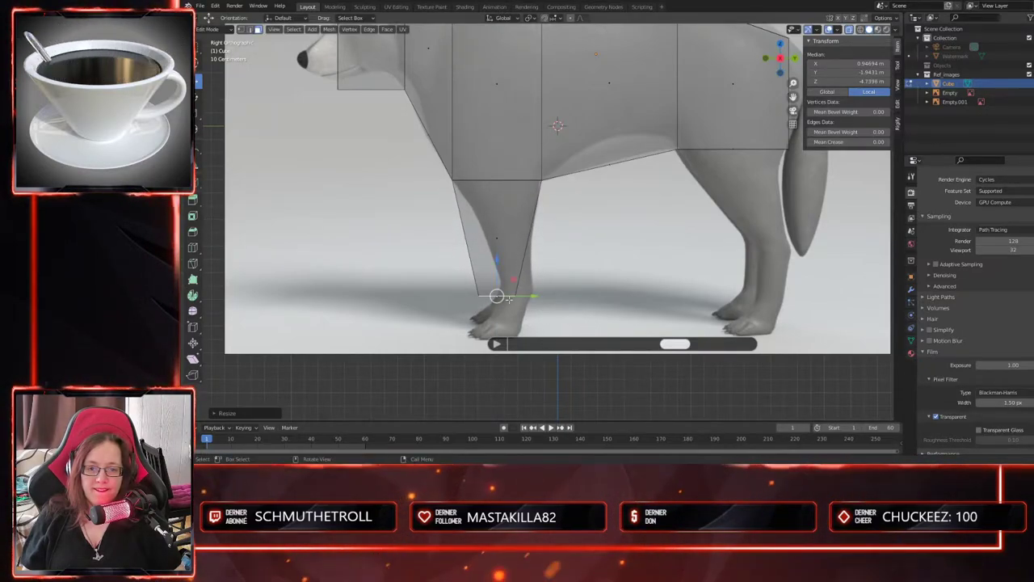
drag(520, 296, 541, 297)
middle_drag(503, 333, 600, 338)
key(KP_1)
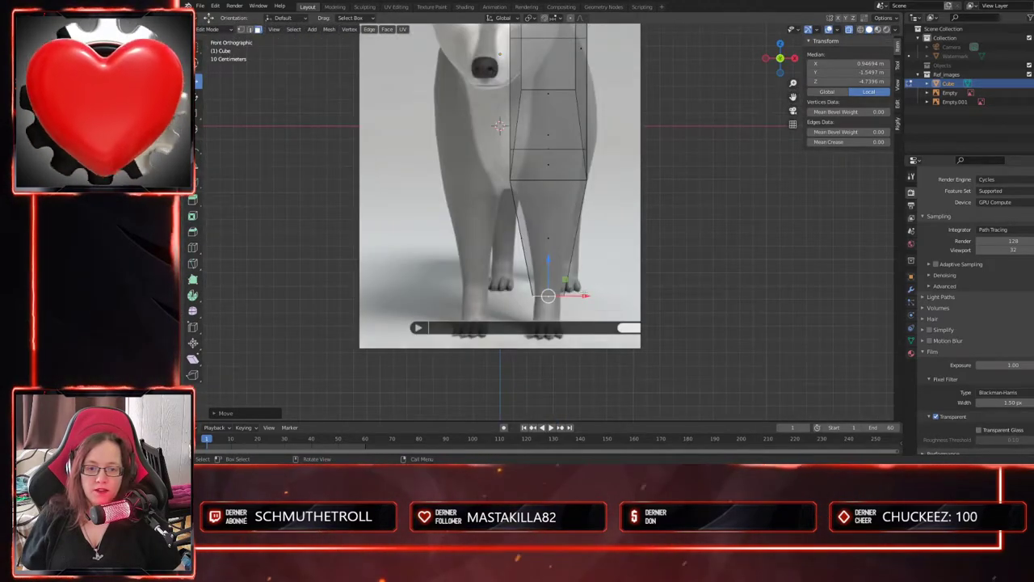
middle_drag(648, 288, 563, 333)
alt+middle_drag(557, 297, 568, 299)
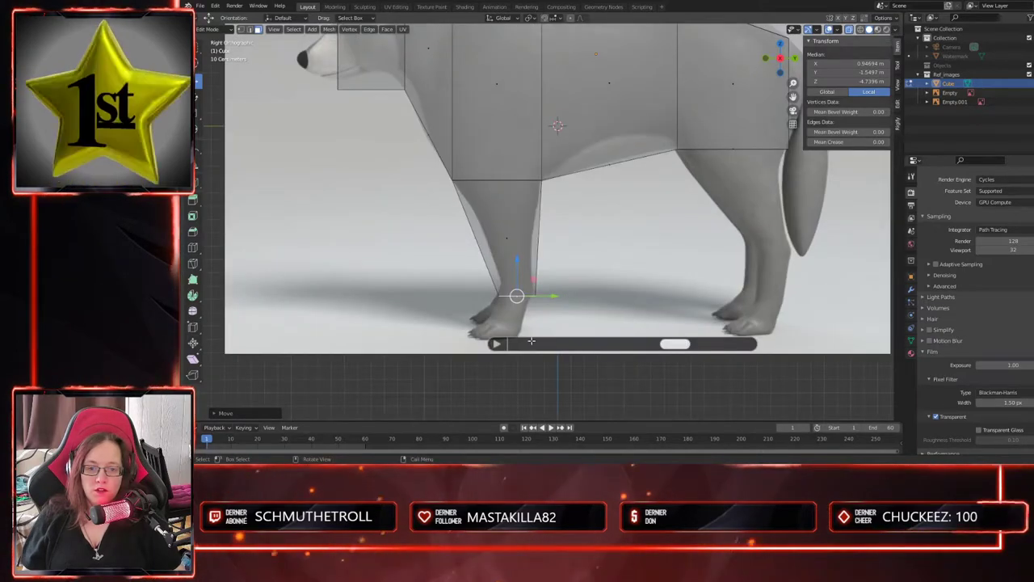
- Extrude the front leg's lower face down through the ankle to the foot's sole at local Z about -5.55 m
key(e)
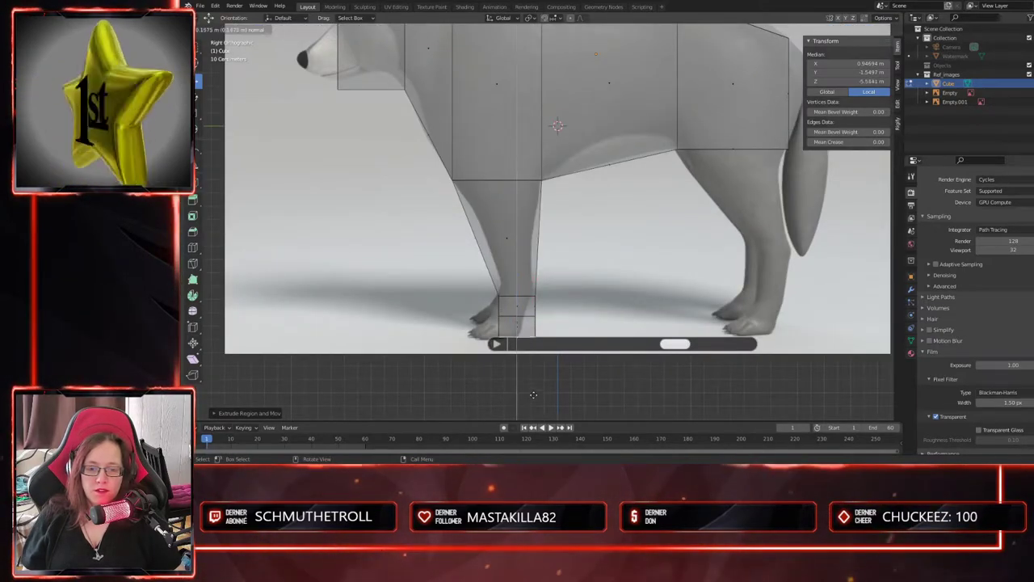
click(532, 399)
drag(516, 306, 517, 301)
- Extrude the front face of the front leg's lowest block forward to form the paw
middle_drag(514, 378, 541, 366)
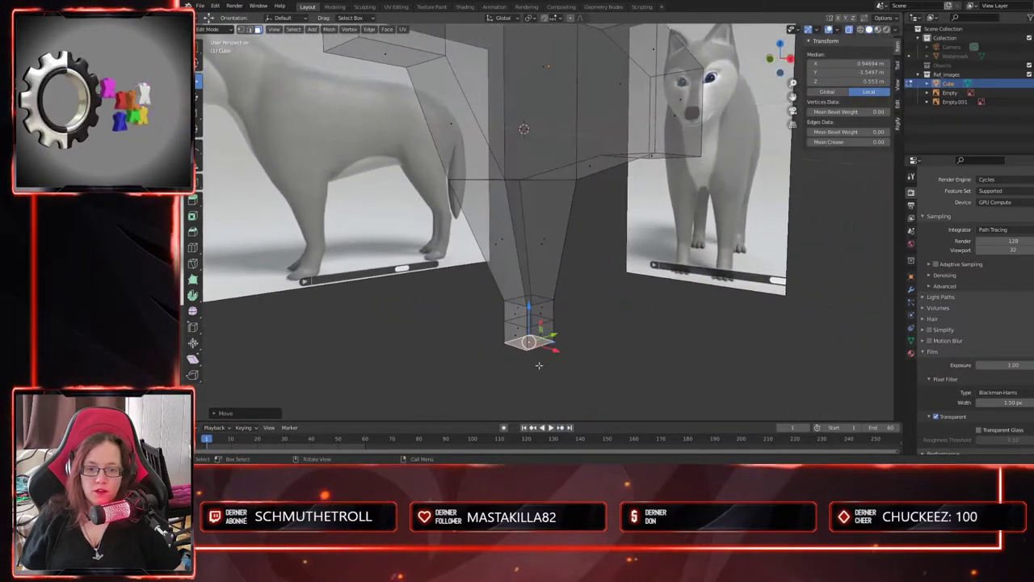
middle_drag(597, 383, 594, 327)
key(KP_3)
key(e)
click(534, 374)
- Extrude the hindquarters' underside face down to local Z about -2.91 m and scale it down
scroll(534, 373, down, 2)
middle_drag(579, 211, 603, 339)
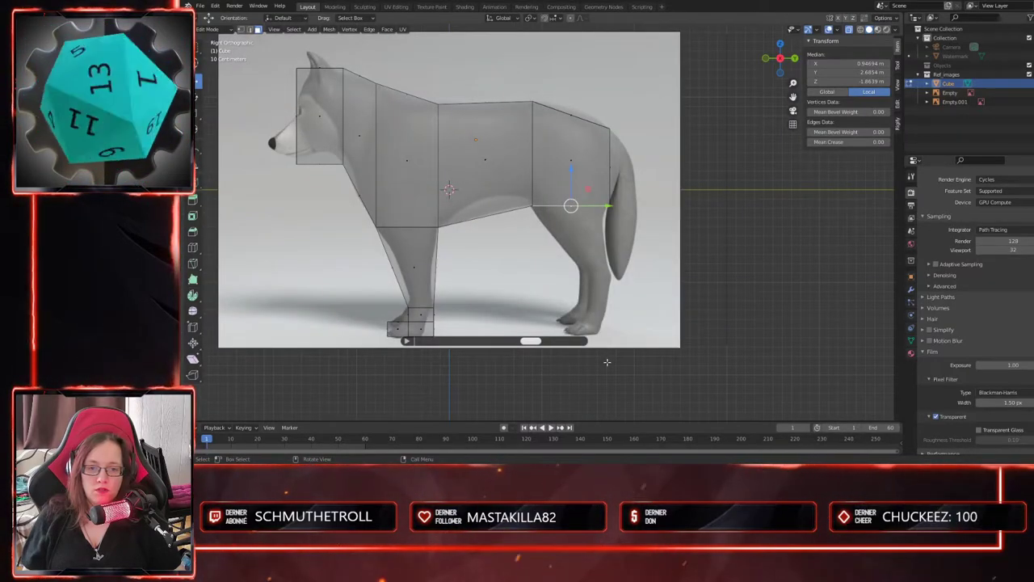
key(e)
click(611, 398)
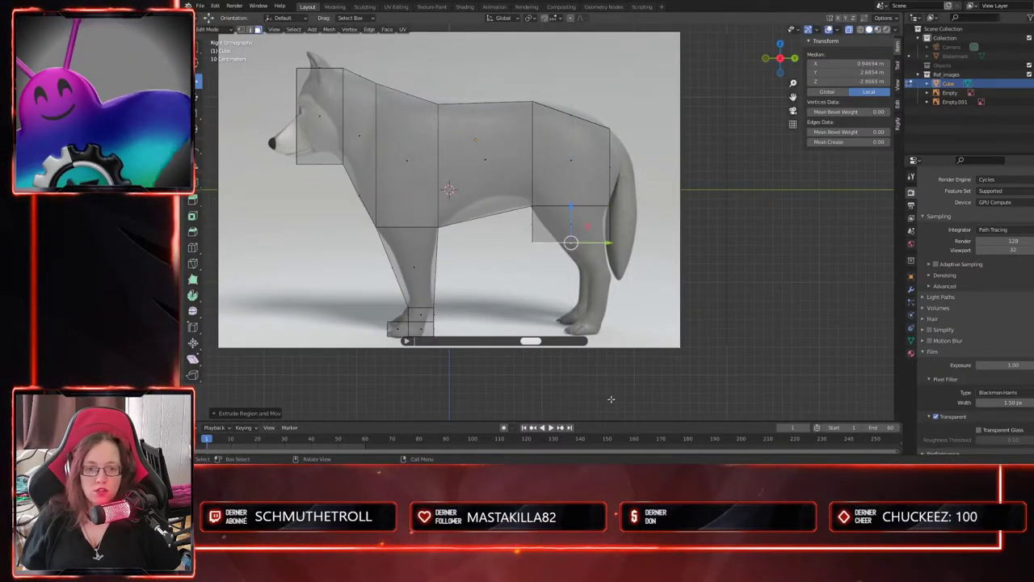
key(s)
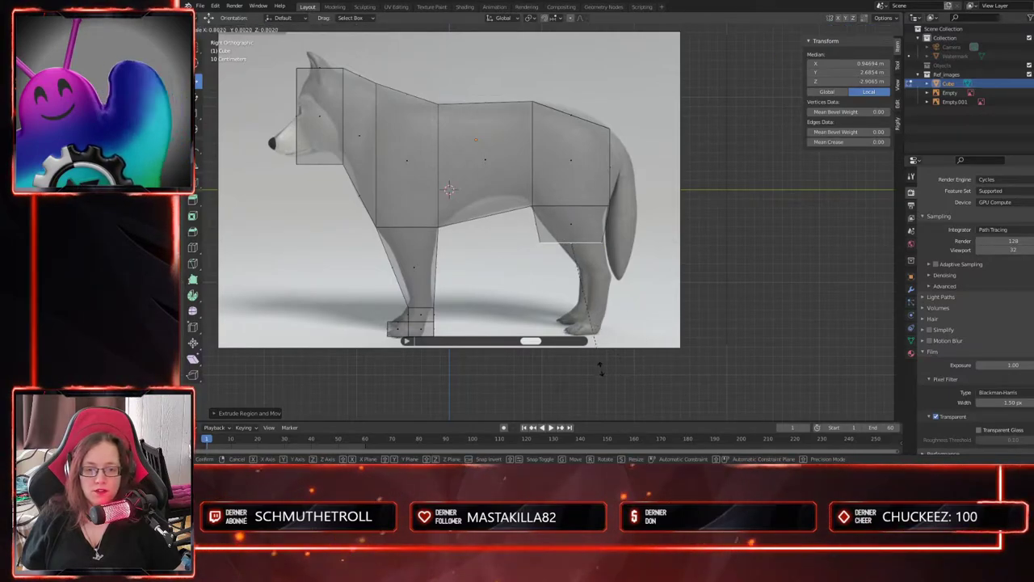
click(591, 349)
- Move the thigh's lower face to local Y about 3.37 m, Z about -3.79 m and narrow it to the hock's width
drag(588, 230, 590, 235)
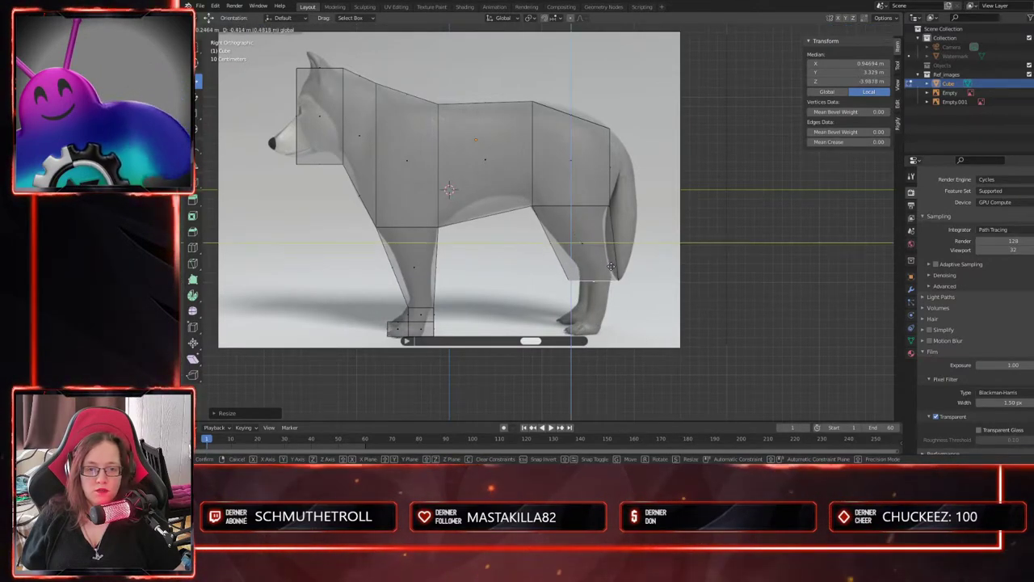
click(612, 259)
key(s)
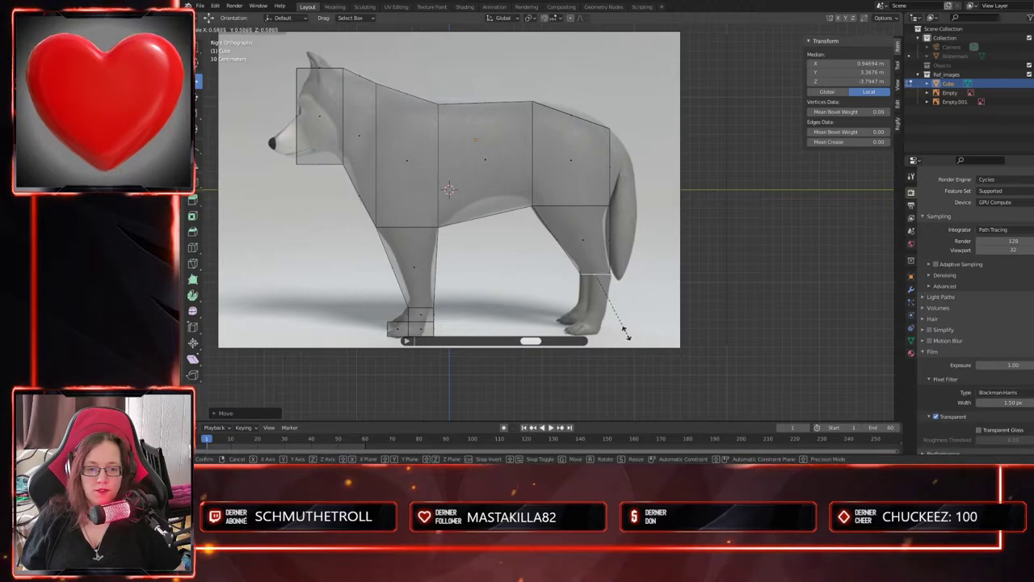
click(624, 336)
- Extrude the hind leg's lower face down to local Z about -5.02 m, then once more to the sole of the foot
key(e)
click(618, 373)
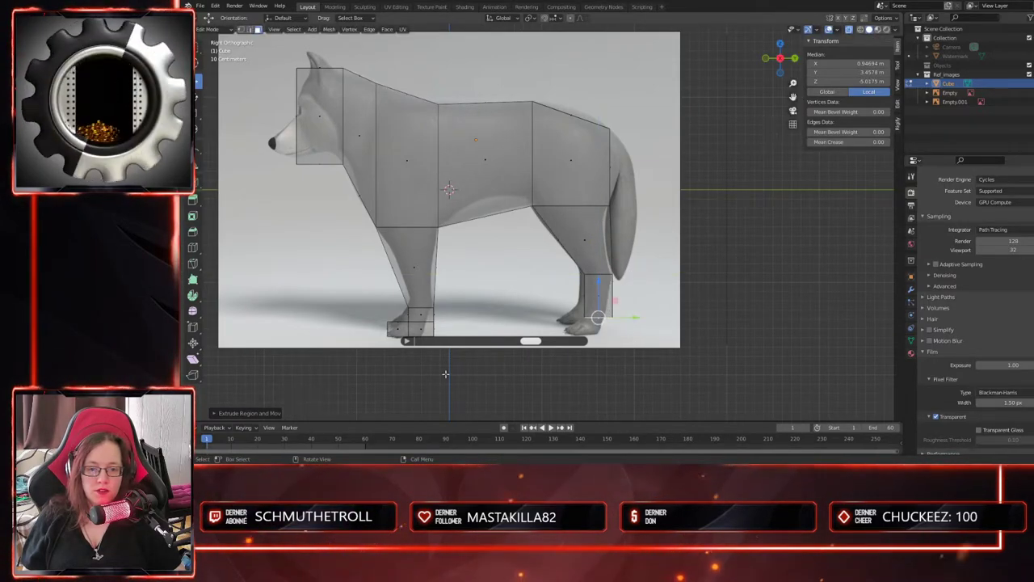
scroll(543, 349, up, 1)
shift+middle_drag(607, 176, 531, 198)
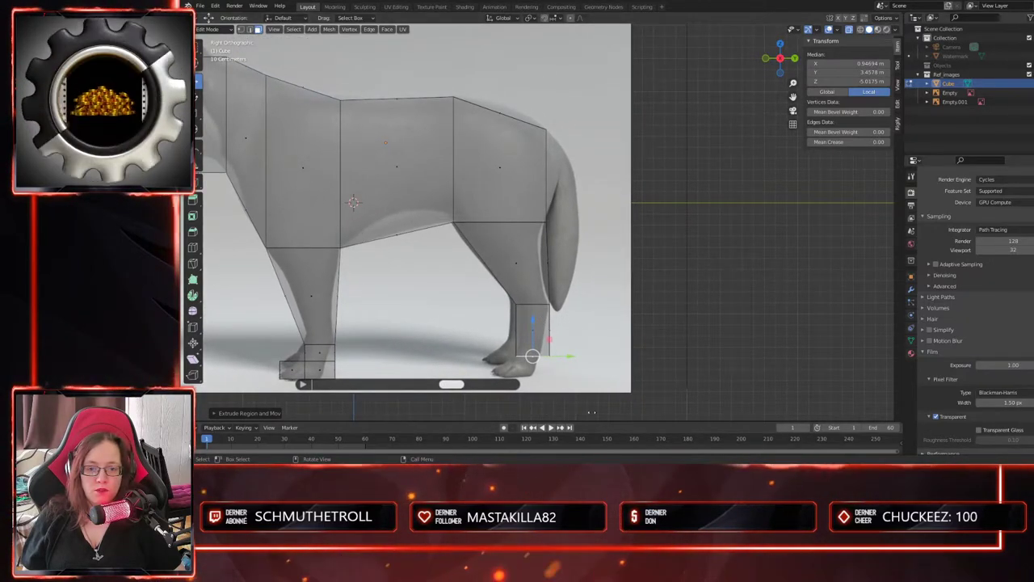
shift+middle_drag(557, 356, 619, 295)
scroll(619, 296, up, 3)
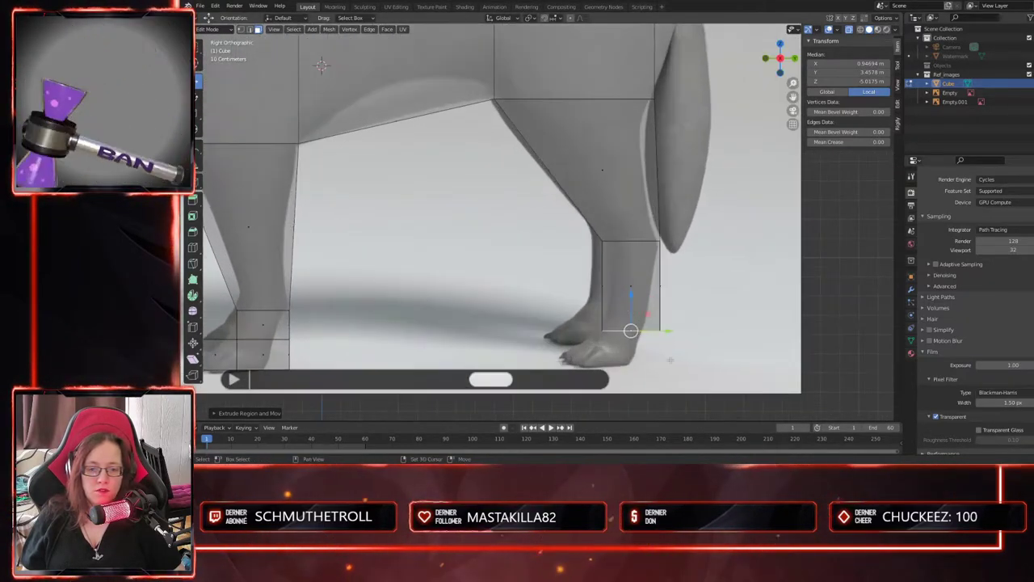
key(e)
click(634, 399)
- Extrude the hind foot's front face forward over the toes to form the rear paw
middle_drag(557, 373, 609, 356)
click(562, 321)
key(KP_3)
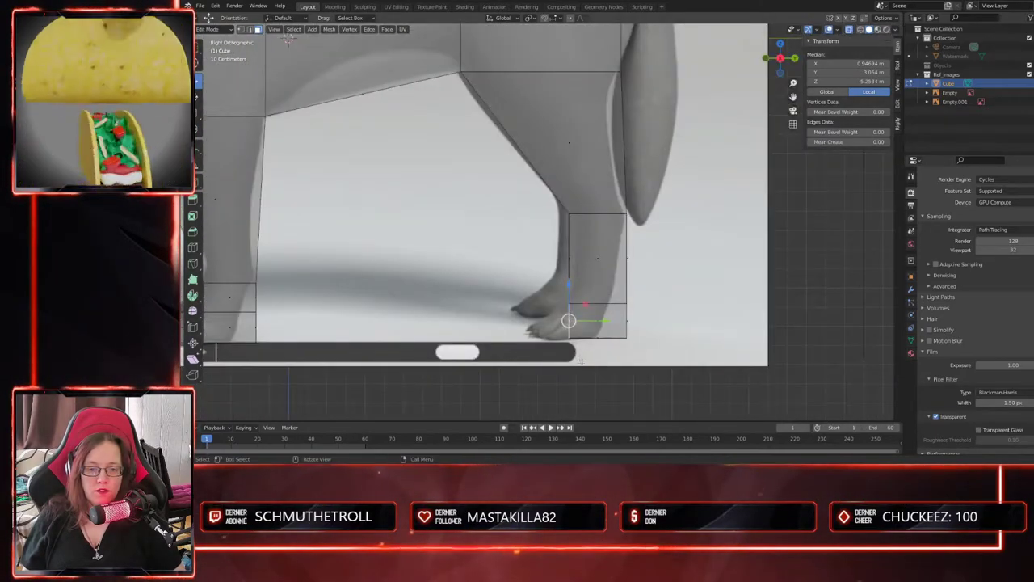
key(e)
click(546, 359)
- Extrude the rump's rear face as a tail base, scale it down and place it at local Y about 4.12 m, Z about -0.44 m
scroll(545, 359, down, 5)
middle_drag(546, 359, 535, 292)
key(e)
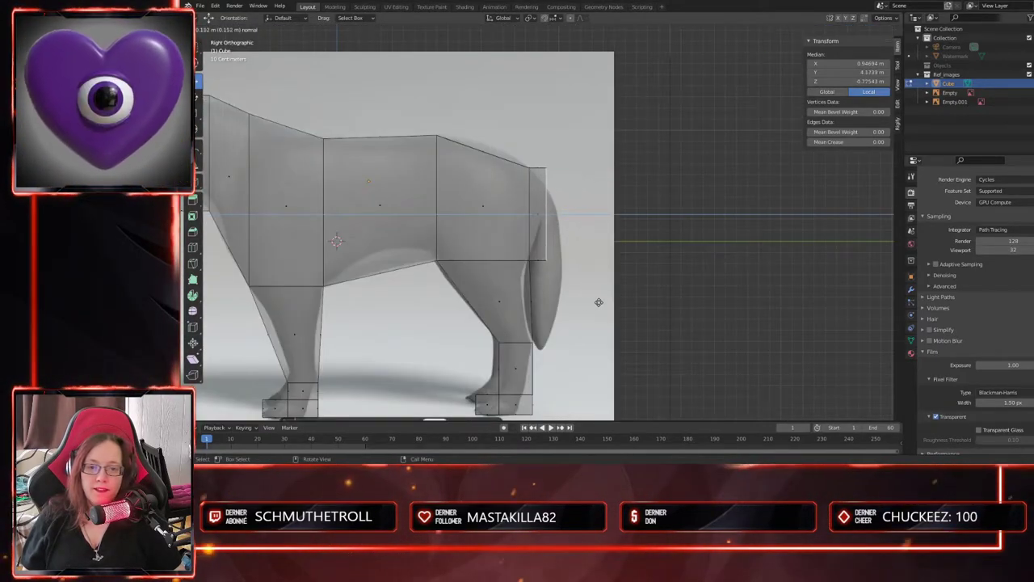
click(599, 302)
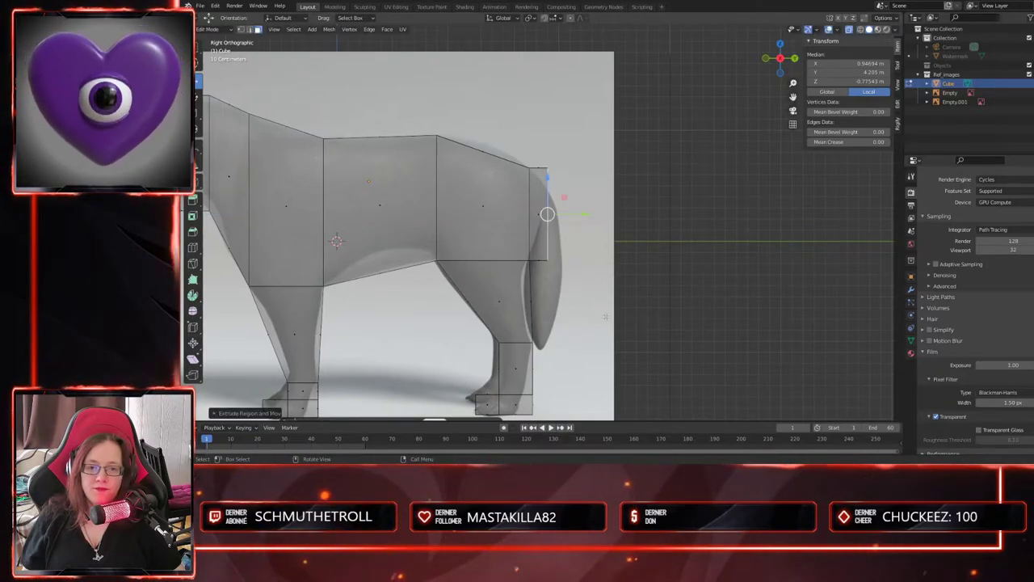
key(s)
click(553, 278)
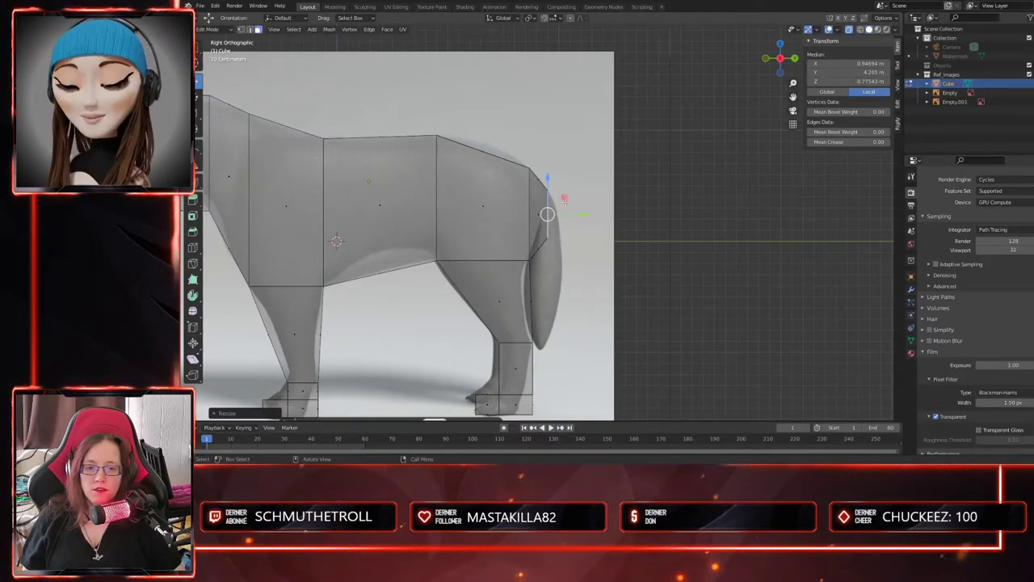
key(g)
click(560, 183)
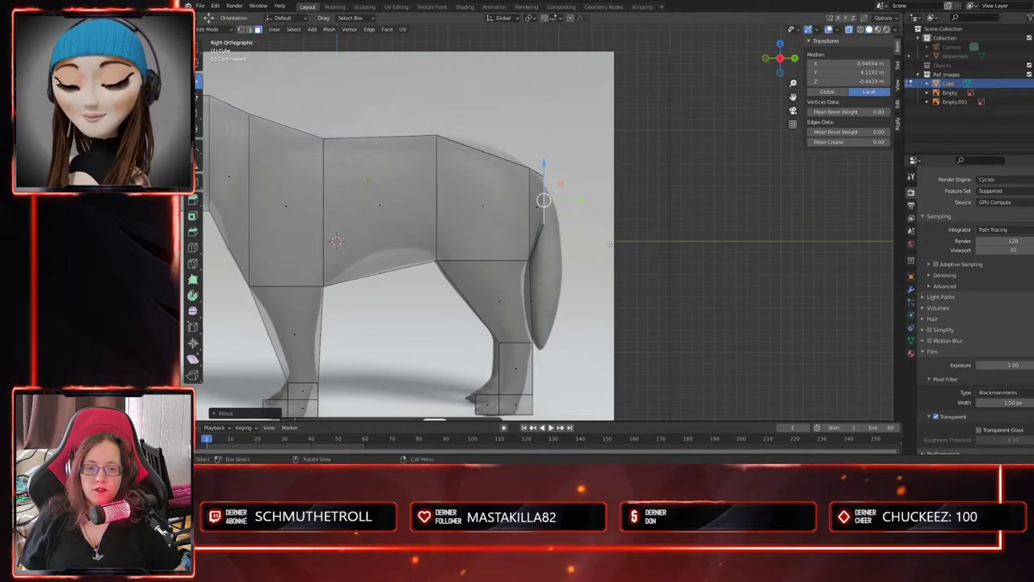
- Extrude the tail base back to local Y about 4.45 m, then tilt and shrink its end face
key(g)
key(z)
key(z)
click(638, 256)
key(r)
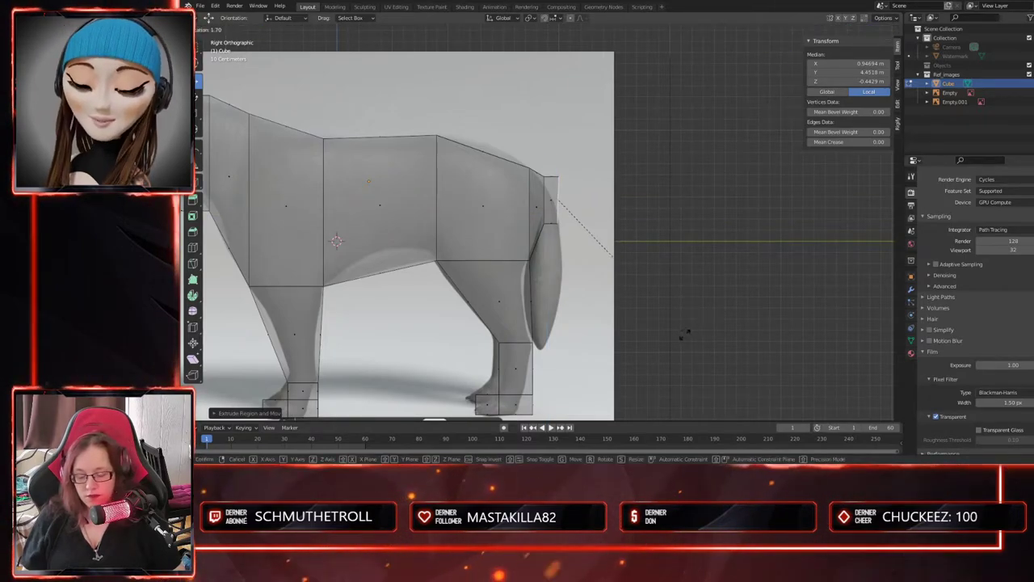
click(656, 348)
key(s)
click(630, 317)
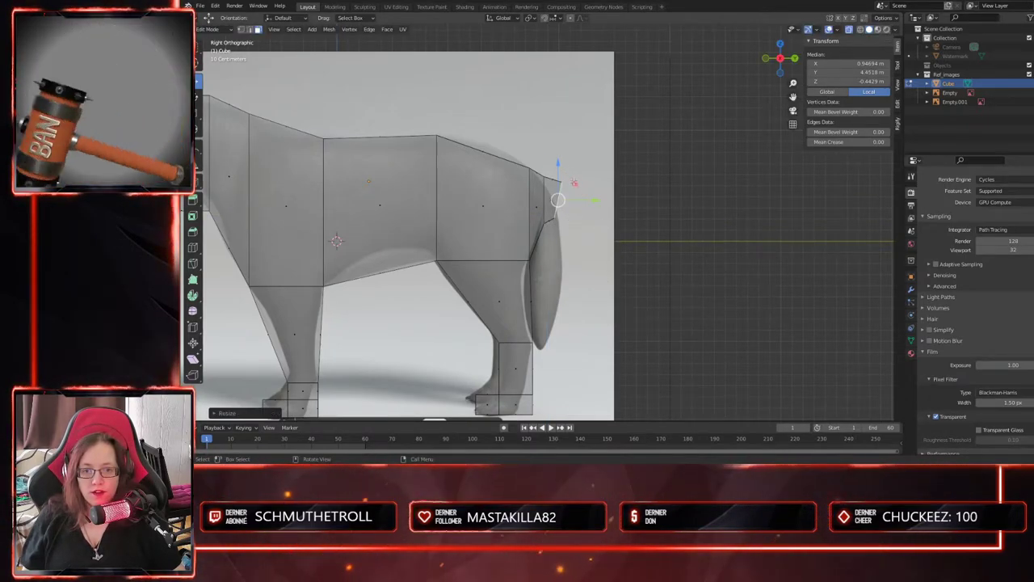
click(575, 185)
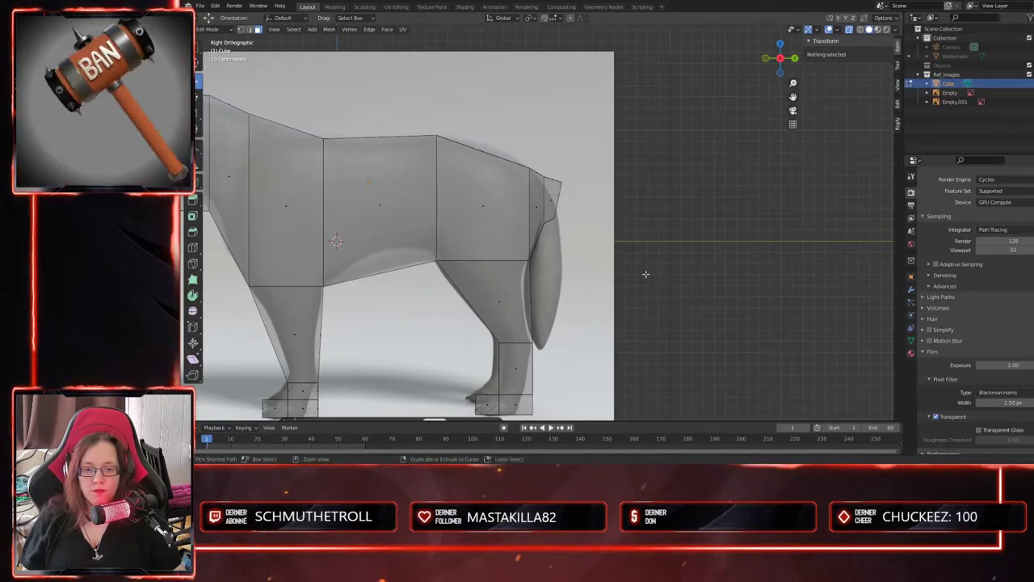
key(ctrl+z)
- Lower the tail's end face to local Y about 4.41 m, Z about -0.66 m and rotate it further downward
key(g)
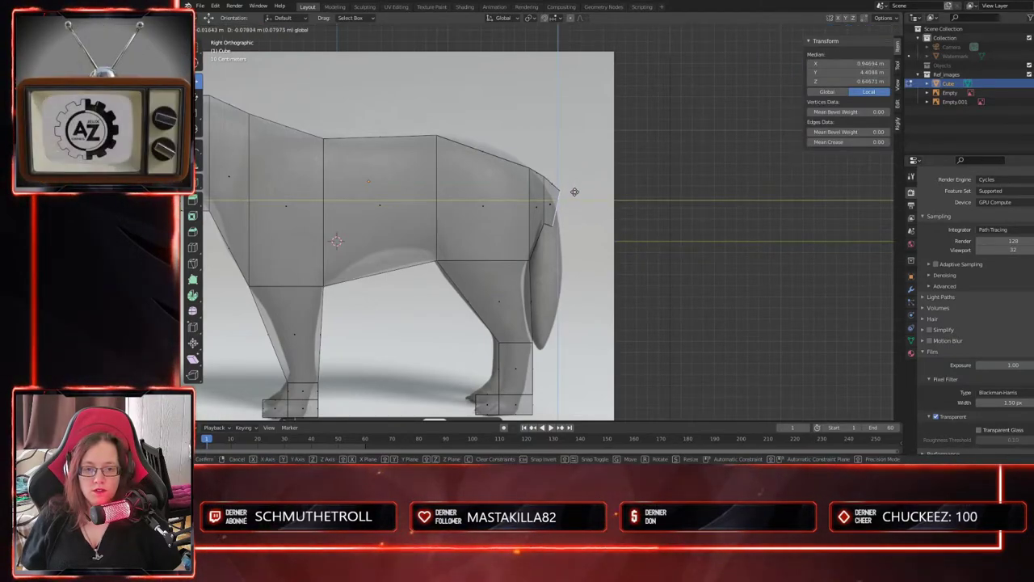
click(582, 206)
key(r)
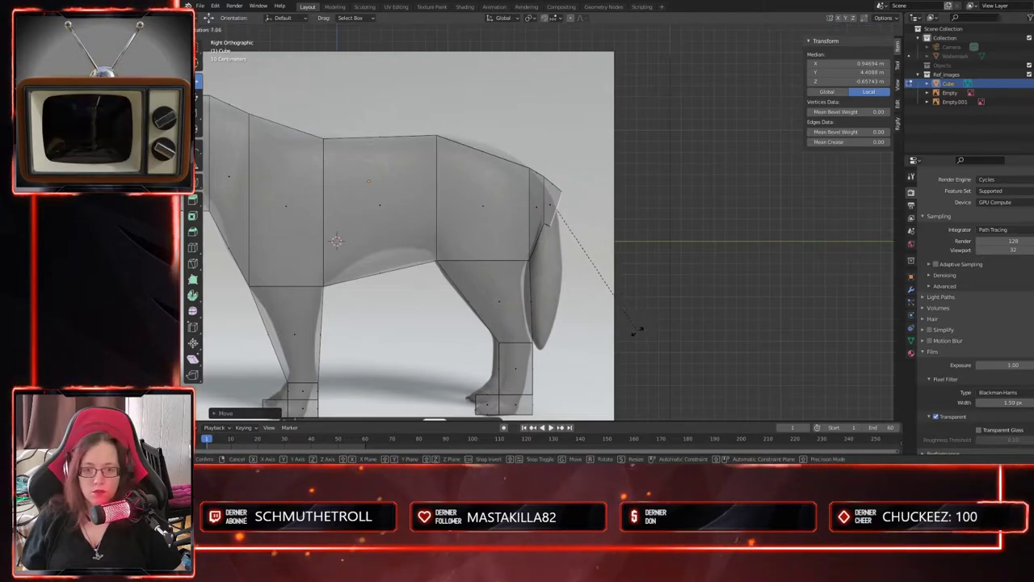
click(631, 332)
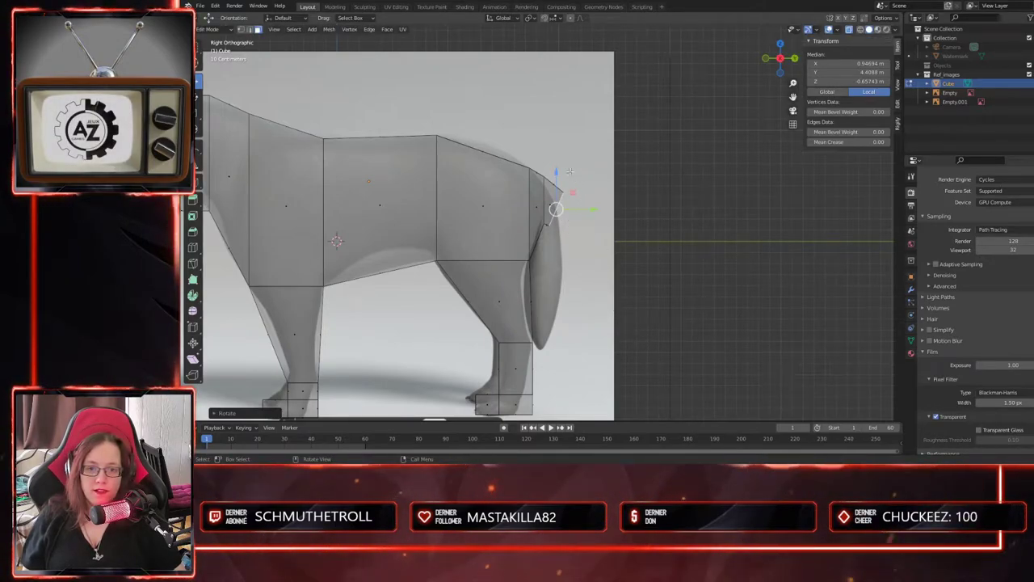
- Extrude another tail segment, angle its end face downward and position it at local Y about 4.59 m, Z about -0.89 m
key(e)
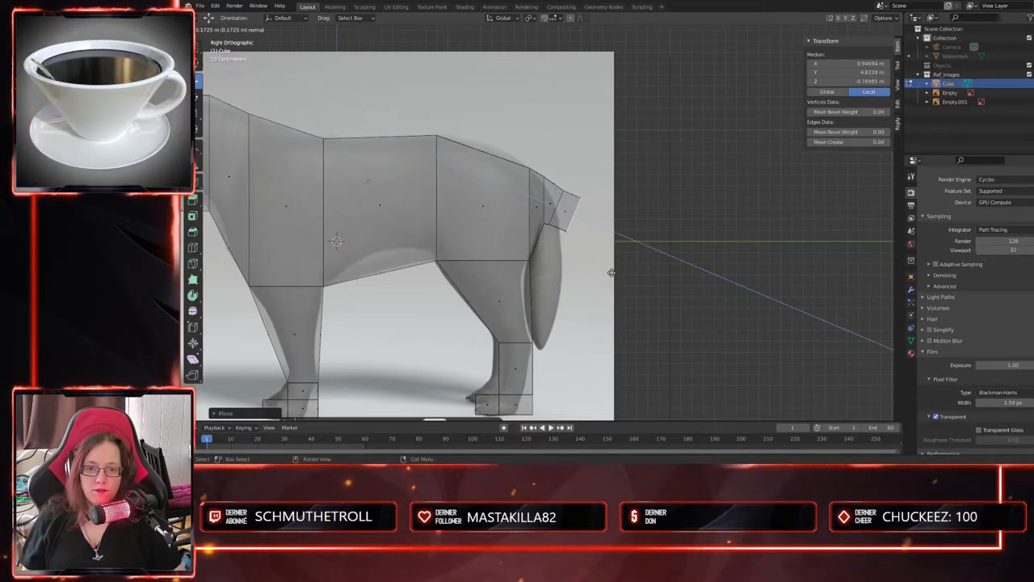
click(614, 276)
key(r)
click(614, 332)
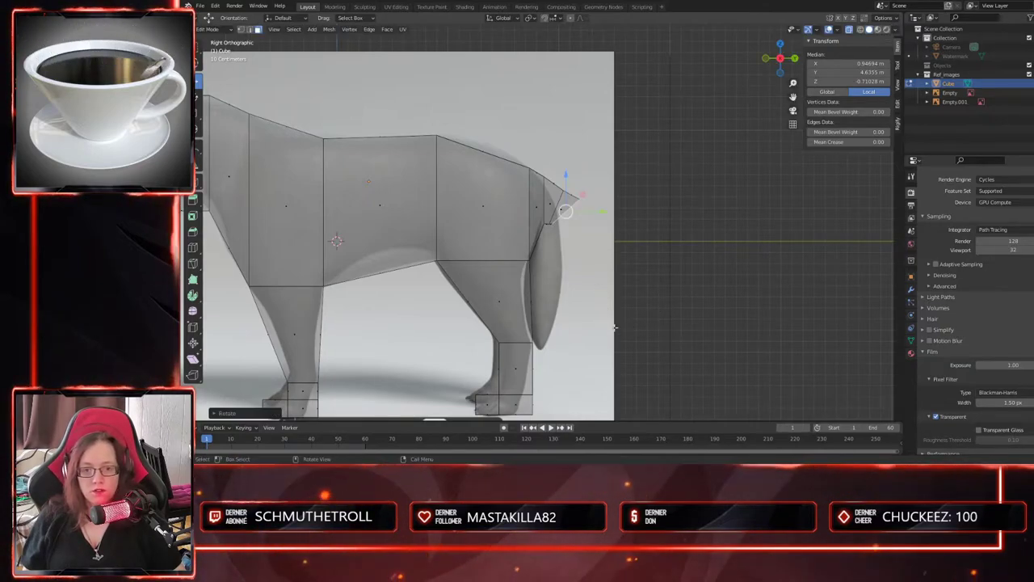
key(g)
click(582, 208)
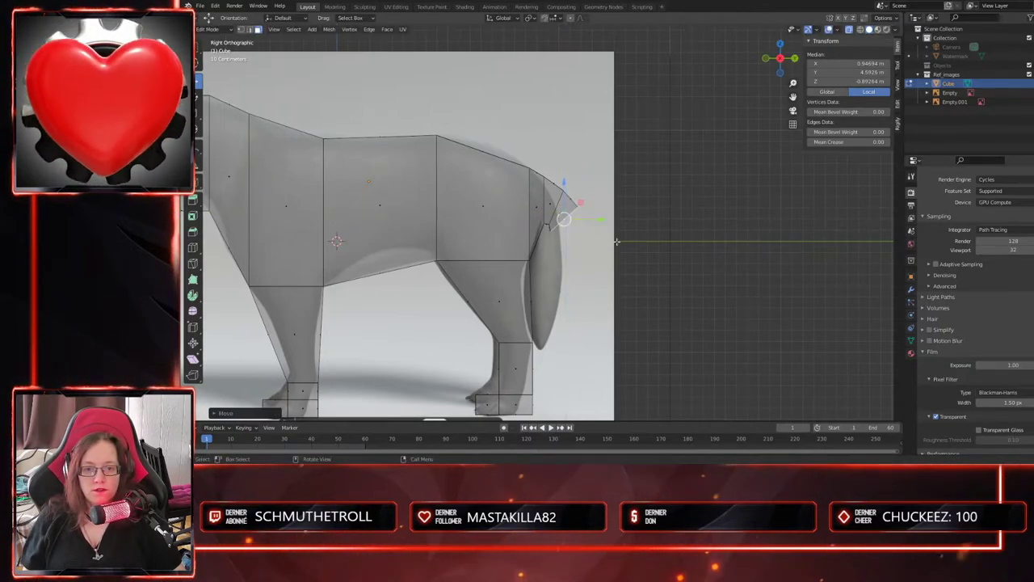
key(s)
click(579, 202)
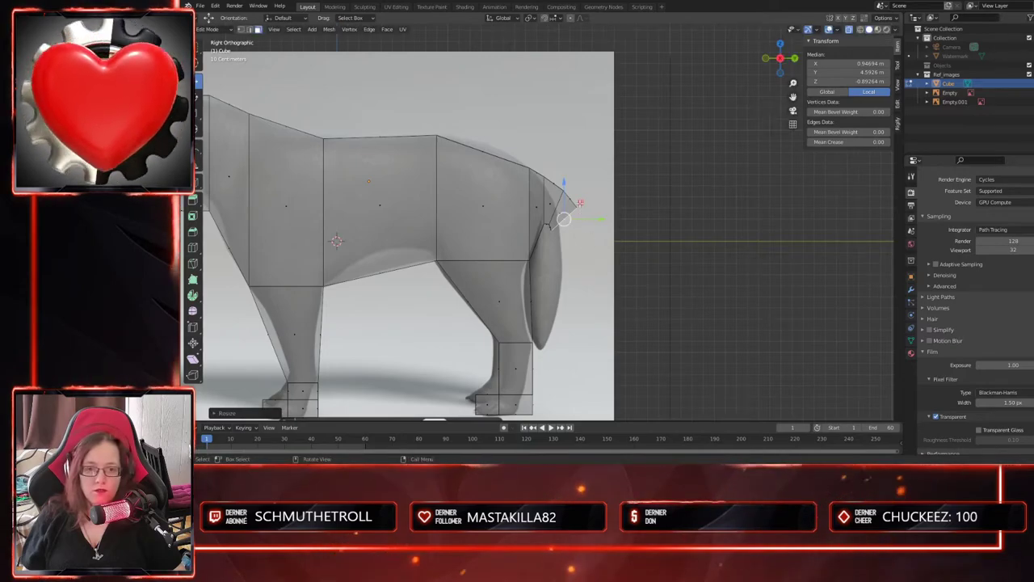
- Extrude another tail segment downward to local Y about 4.60 m, Z about -2.01 m, then level and slightly scale its end face
key(e)
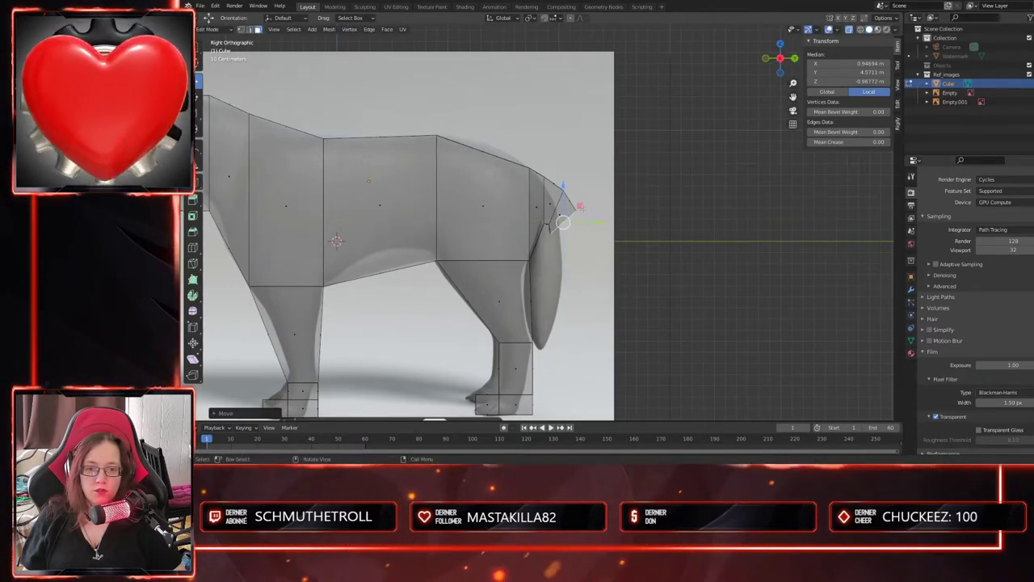
click(595, 328)
key(r)
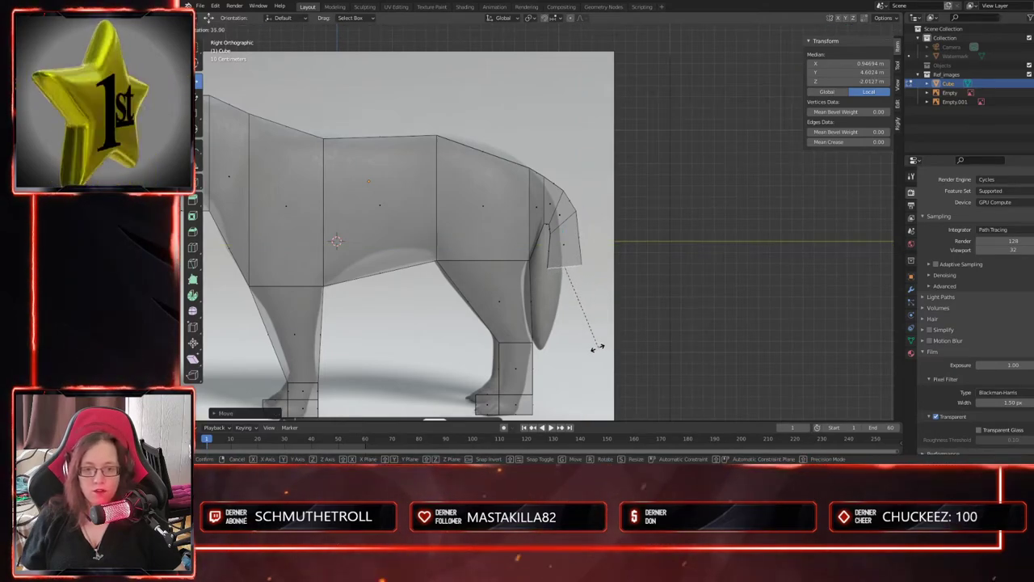
click(588, 350)
key(s)
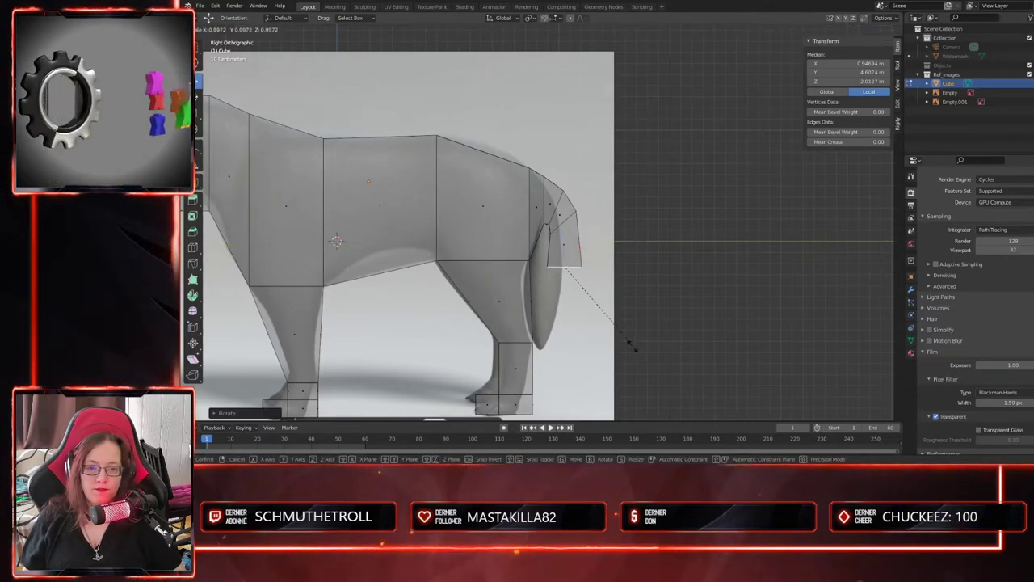
click(636, 346)
- Extrude the tail down to local Z about -3.42 m, add a tip segment reaching Z about -4.12 m and shrink its end face
shift+middle_drag(636, 346, 638, 298)
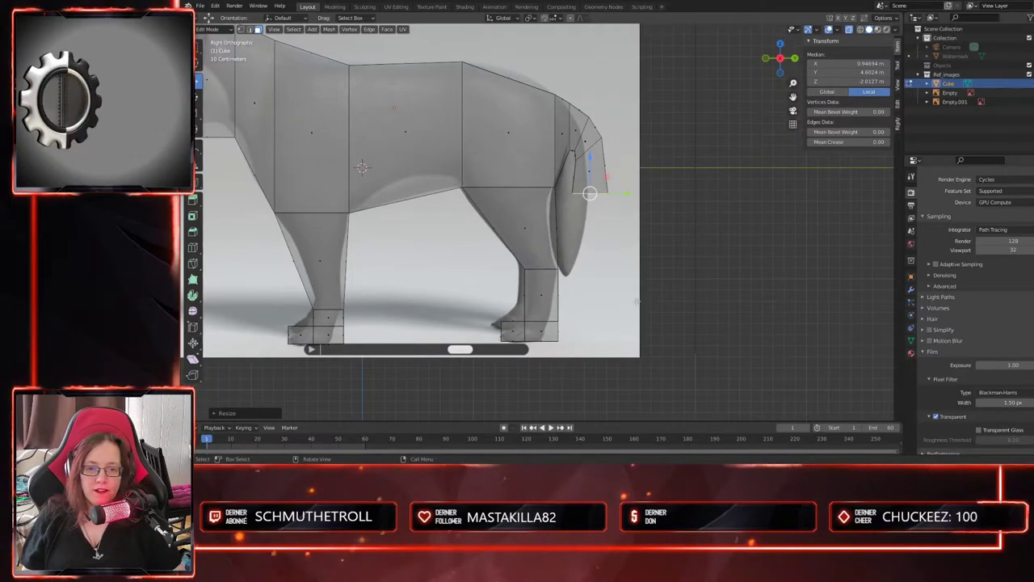
key(e)
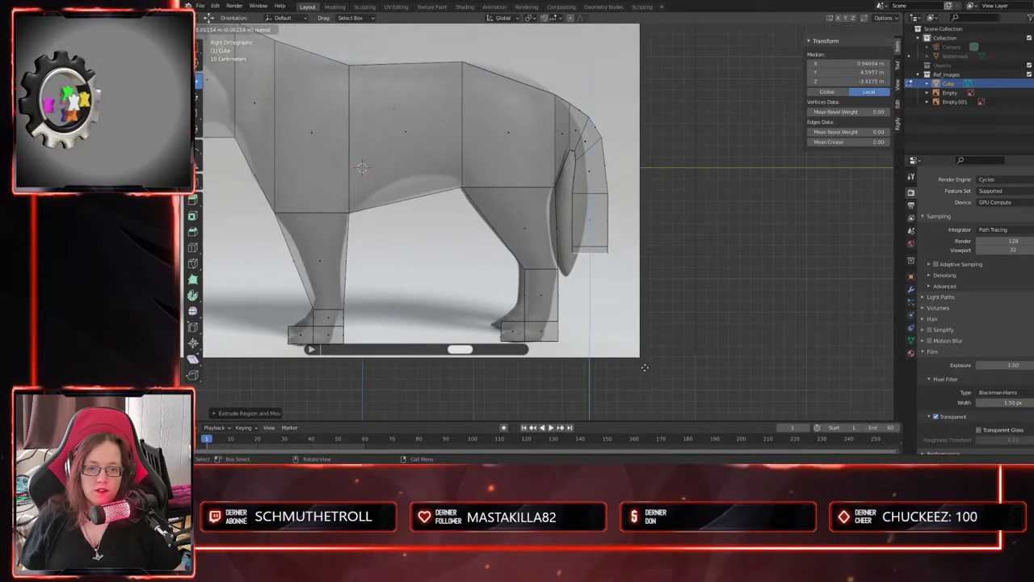
key(s)
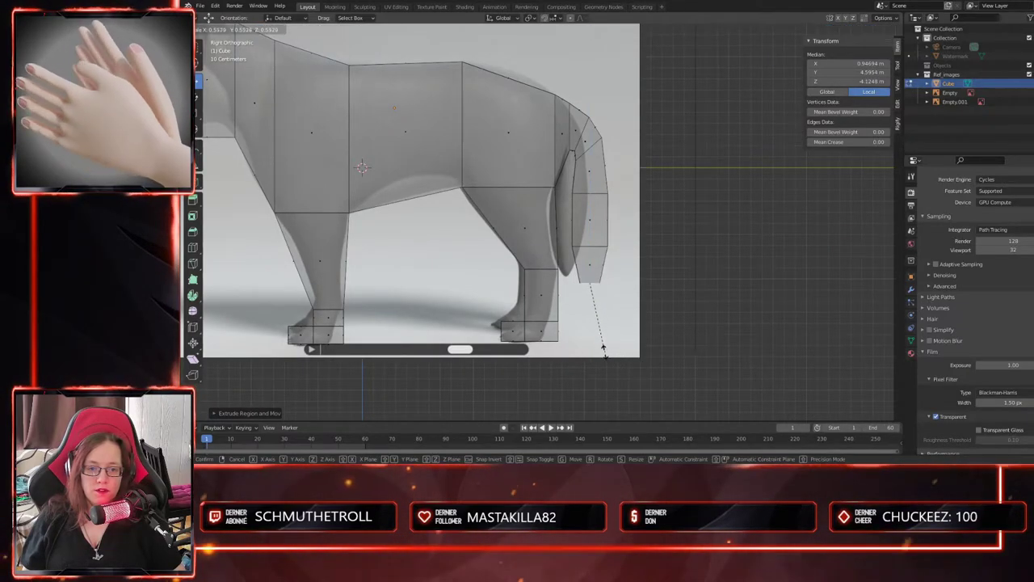
click(604, 350)
- Try to split the edge loop between the neck and the head block and shift it along the Y axis
scroll(565, 343, down, 3)
click(531, 341)
middle_drag(531, 342, 493, 323)
shift+middle_drag(494, 323, 606, 371)
scroll(604, 368, up, 2)
middle_drag(524, 296, 524, 187)
key(2)
click(551, 269)
key(alt+a)
alt+click(551, 325)
middle_drag(565, 339, 472, 174)
middle_drag(575, 207, 618, 400)
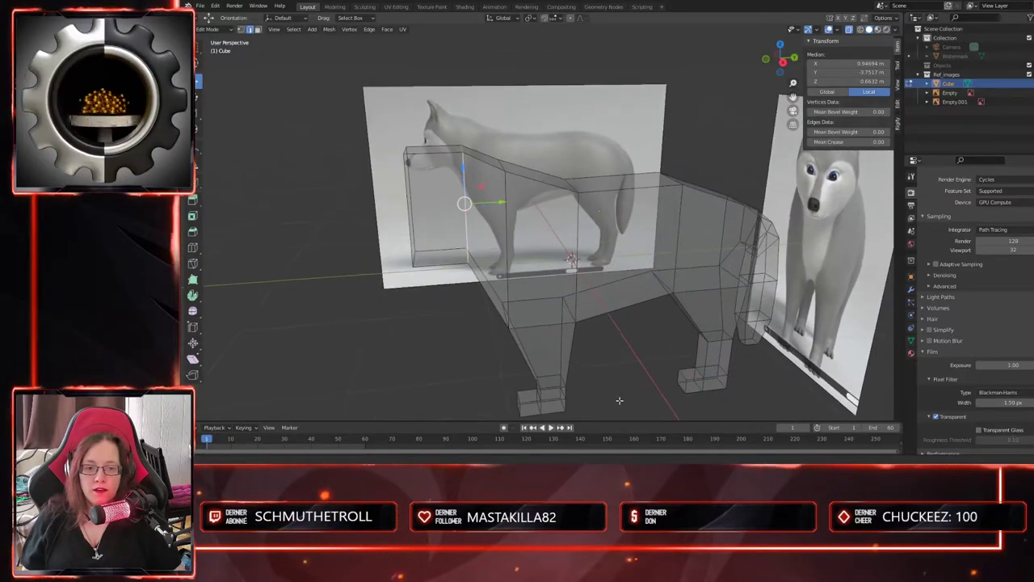
middle_drag(666, 345, 646, 344)
shift+middle_drag(517, 223, 581, 291)
scroll(634, 356, up, 2)
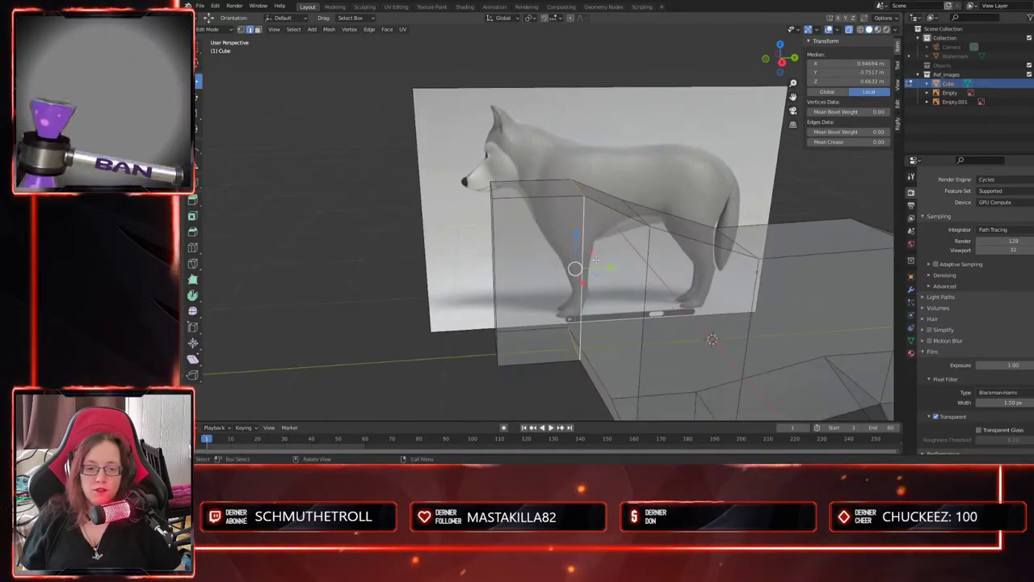
right_click(582, 289)
click(582, 361)
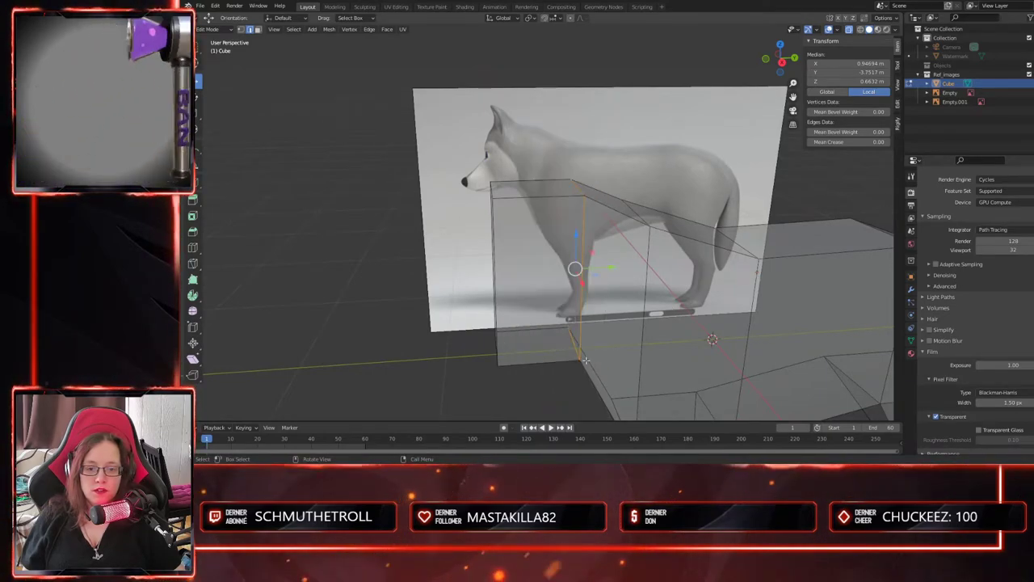
key(g)
key(y)
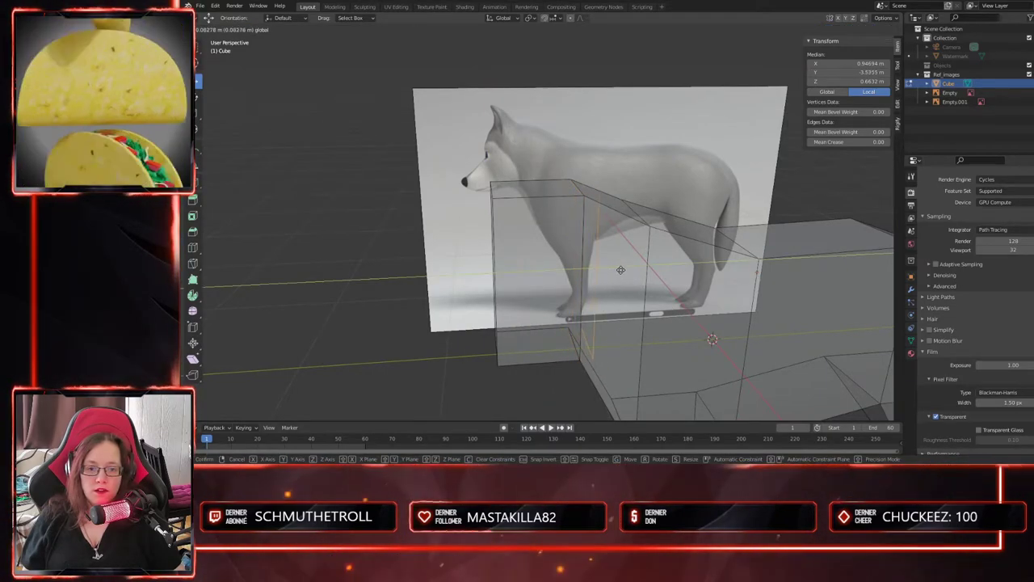
click(628, 270)
key(alt+a)
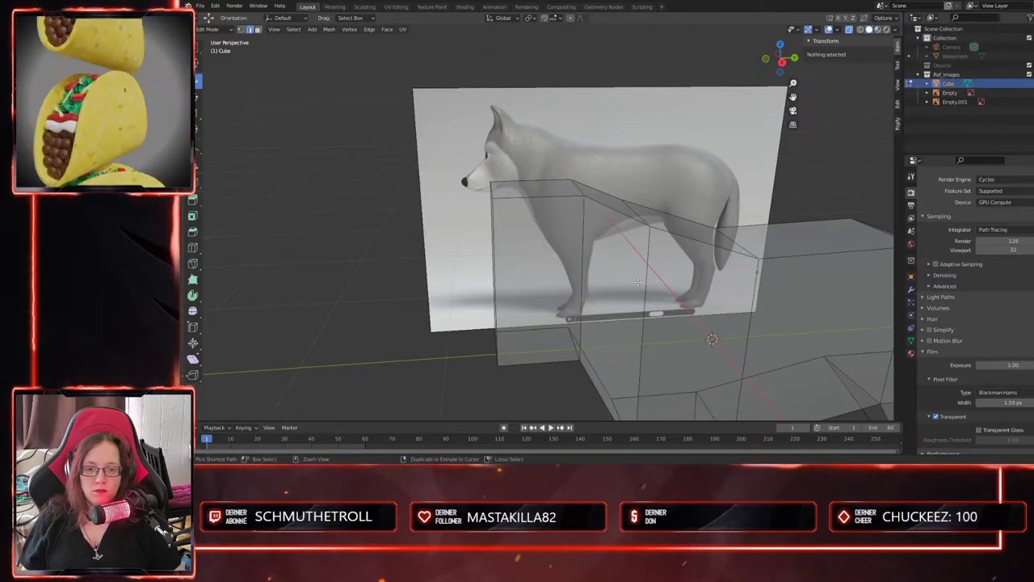
- Split the head block's faces from the neck and move them forward to local Y about -4.51 m
key(3)
middle_drag(585, 300, 574, 275)
drag(429, 94, 555, 366)
right_click(535, 240)
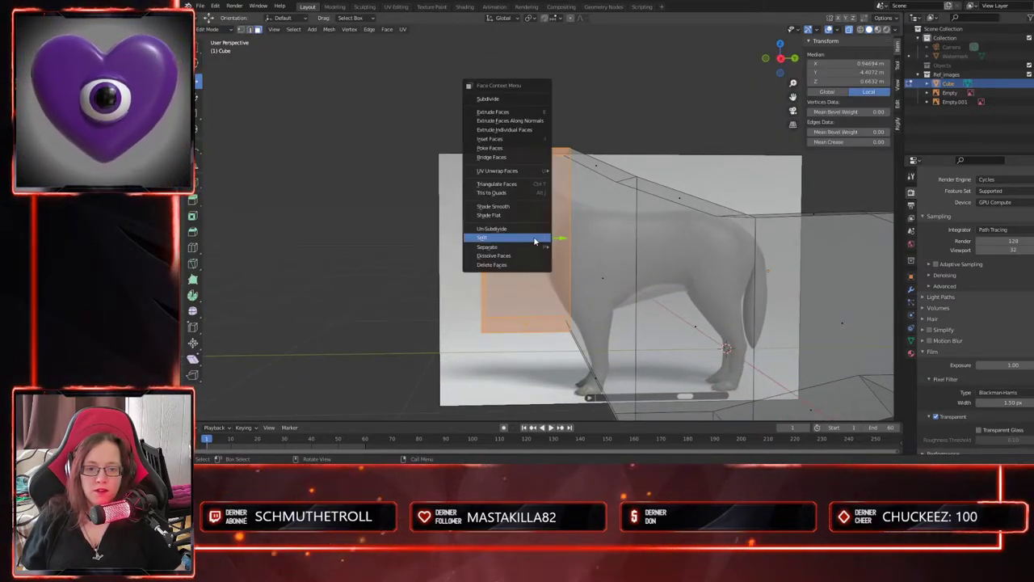
click(534, 239)
drag(558, 237, 549, 237)
- Add one horizontal loop cut around the head block at mid-height
middle_drag(549, 237, 274, 248)
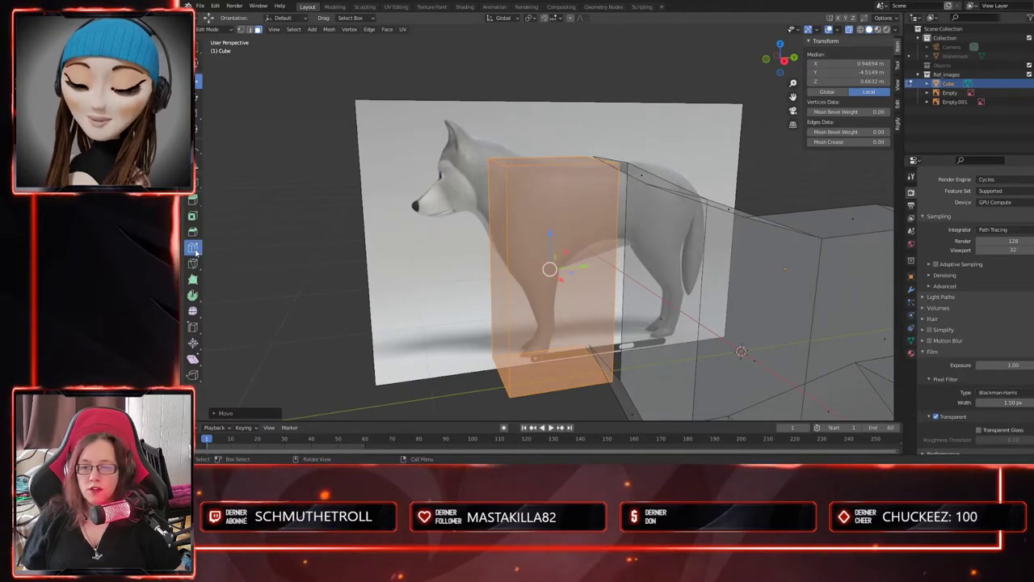
click(547, 279)
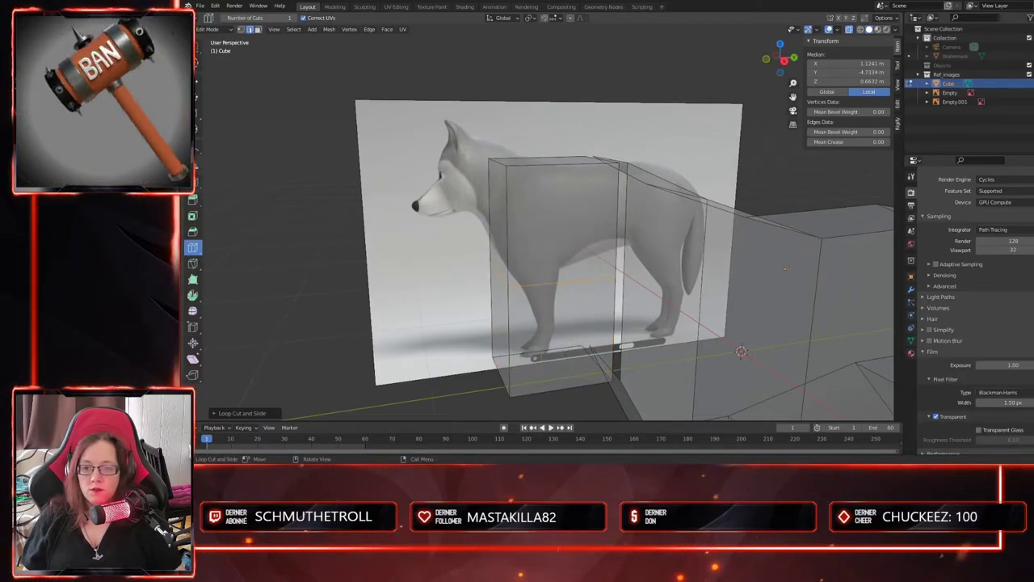
middle_drag(539, 370, 562, 362)
- Extrude the head block's lower front face forward as the muzzle, to local Y about -6.06 m
key(3)
click(518, 319)
key(e)
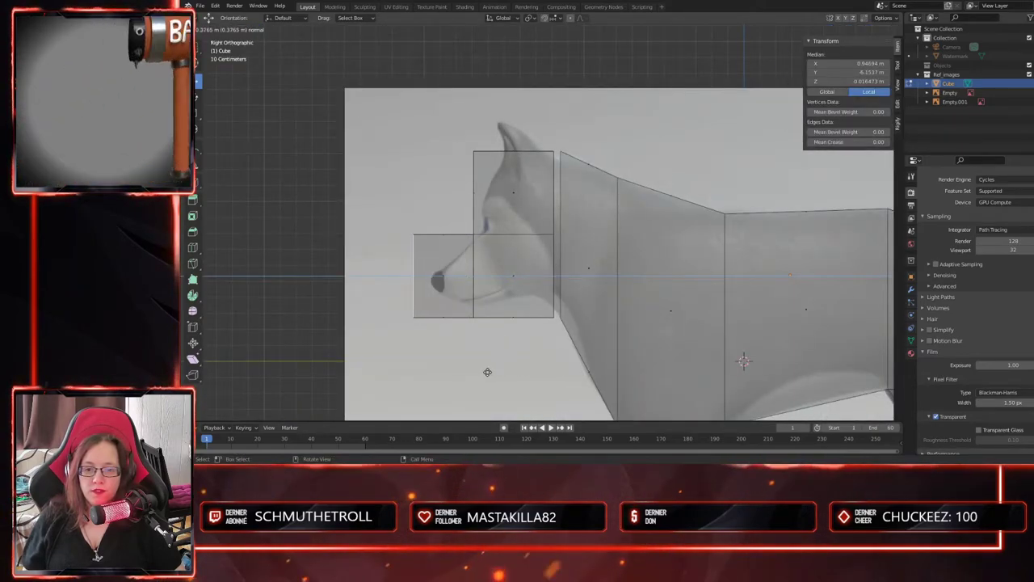
click(489, 369)
- Delete the muzzle's inner side face on the wolf's centre line
scroll(614, 345, down, 5)
middle_drag(613, 345, 616, 260)
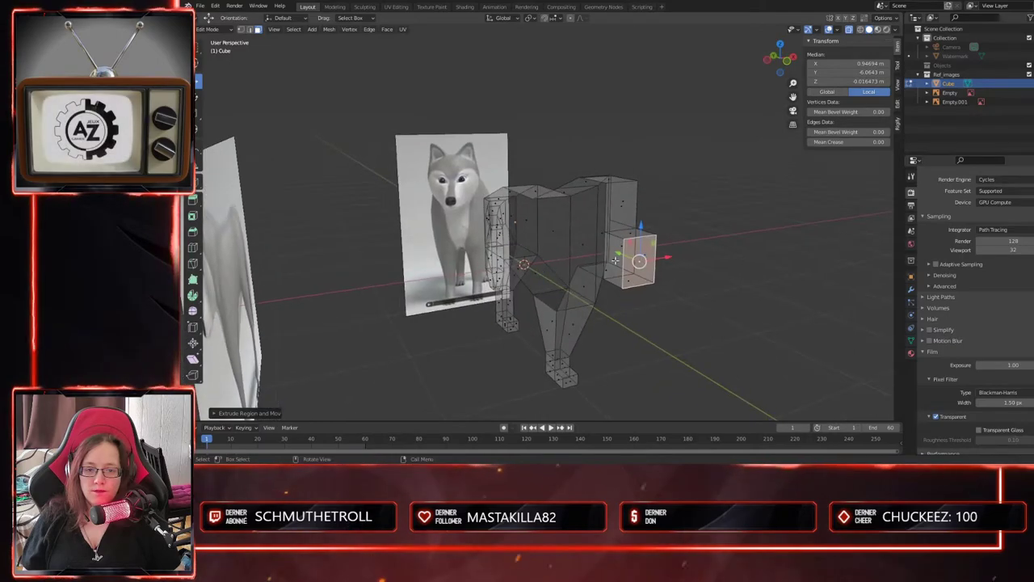
key(x)
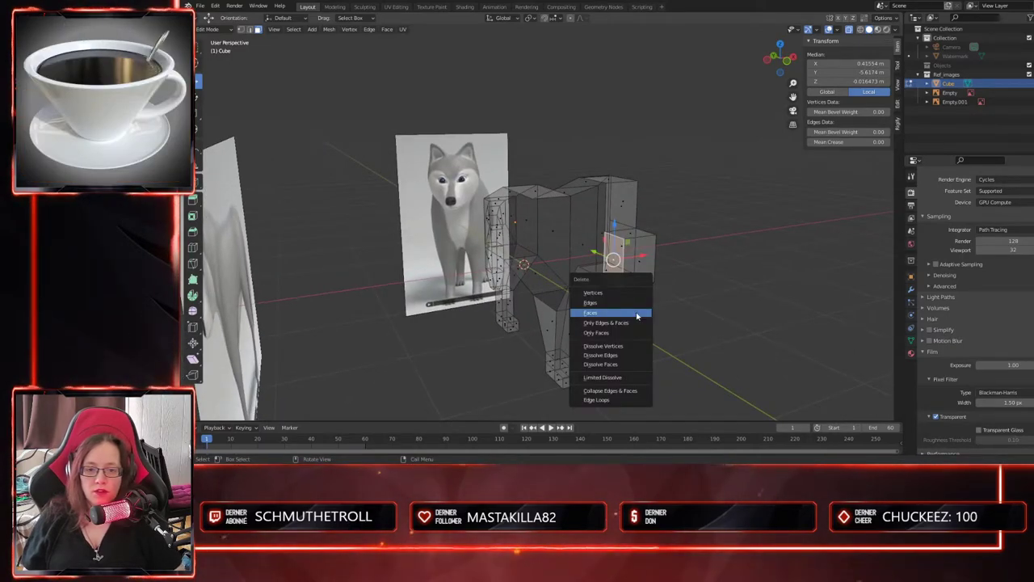
click(638, 314)
middle_drag(655, 318, 594, 395)
- Select all faces of the head block and muzzle and separate them into their own object
key(KP_3)
shift+middle_drag(657, 388, 653, 371)
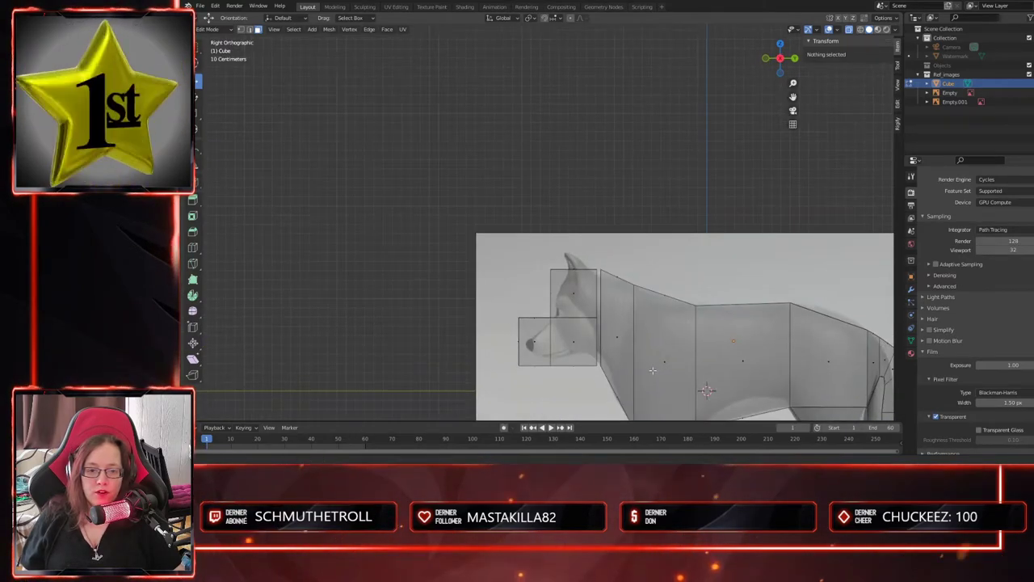
scroll(605, 353, down, 5)
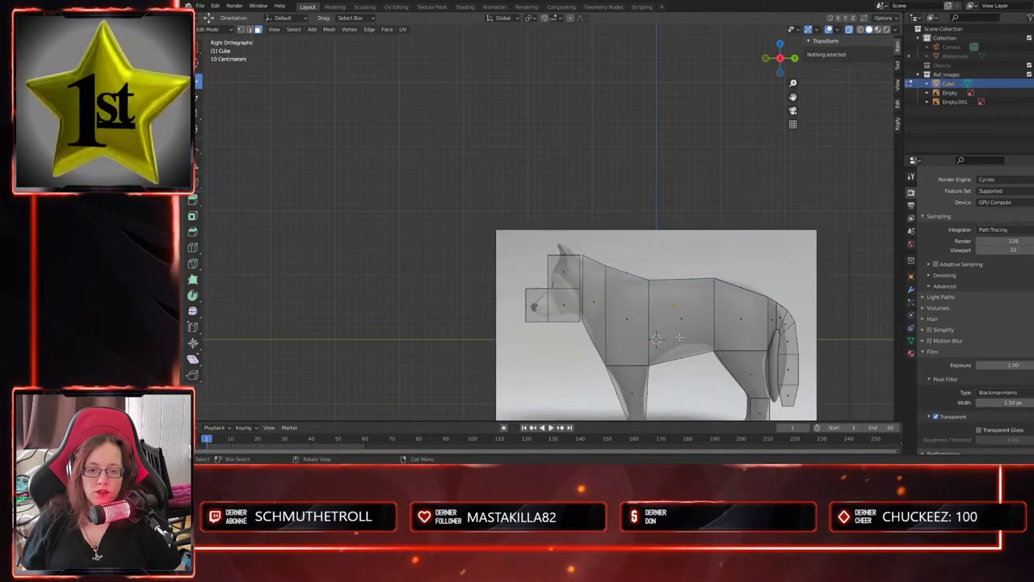
middle_drag(606, 353, 618, 371)
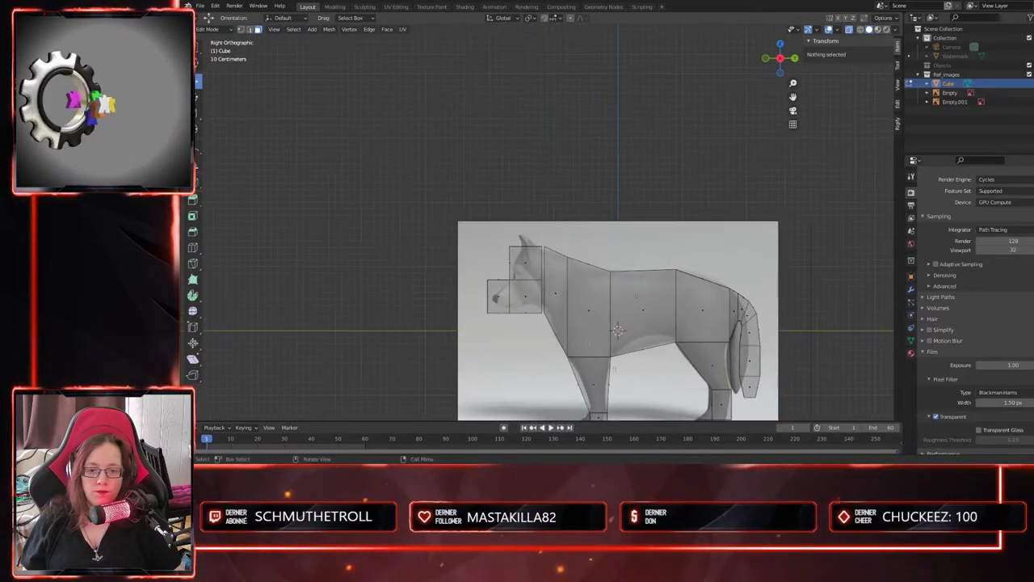
drag(540, 331, 540, 332)
middle_drag(540, 332, 509, 323)
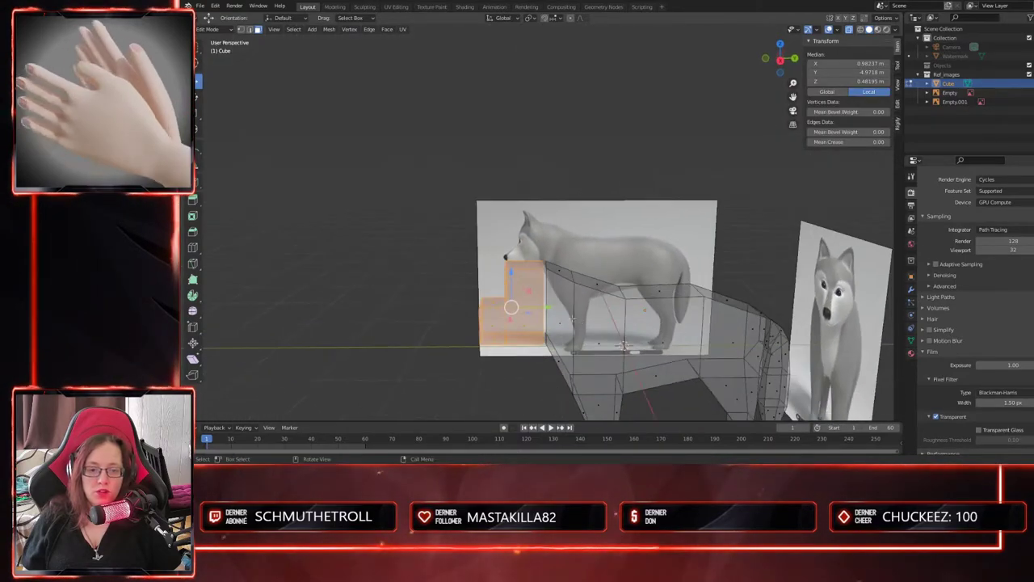
right_click(509, 323)
mouse_move(509, 330)
click(558, 330)
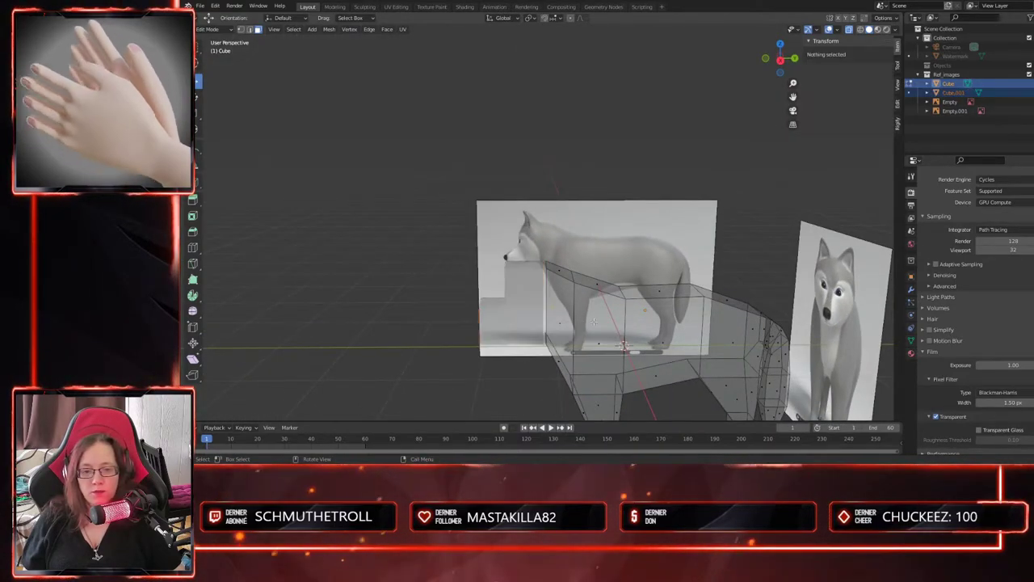
- Rename the separated head object as head and the remaining Cube object as body
click(958, 94)
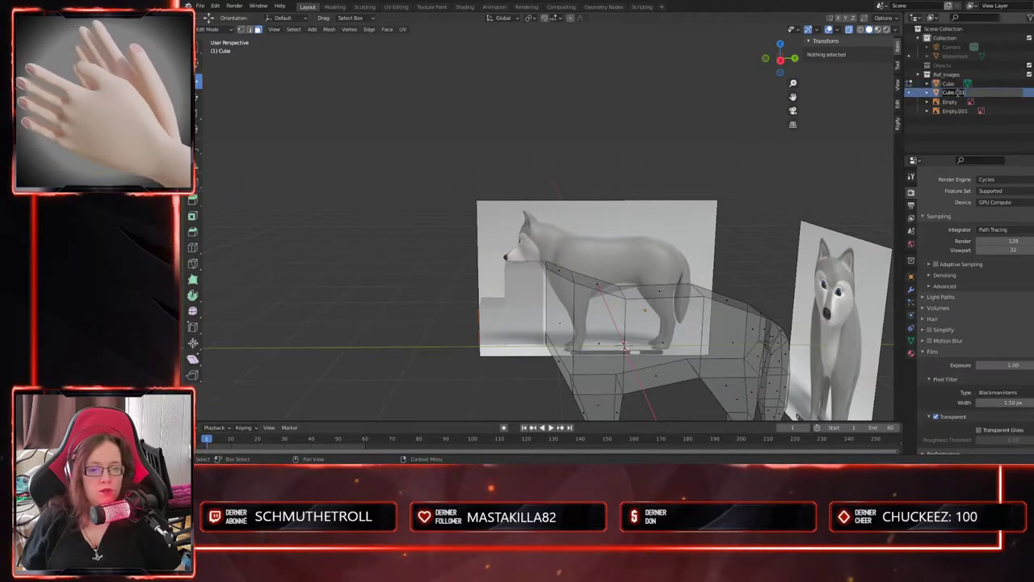
text(head)
key(Return)
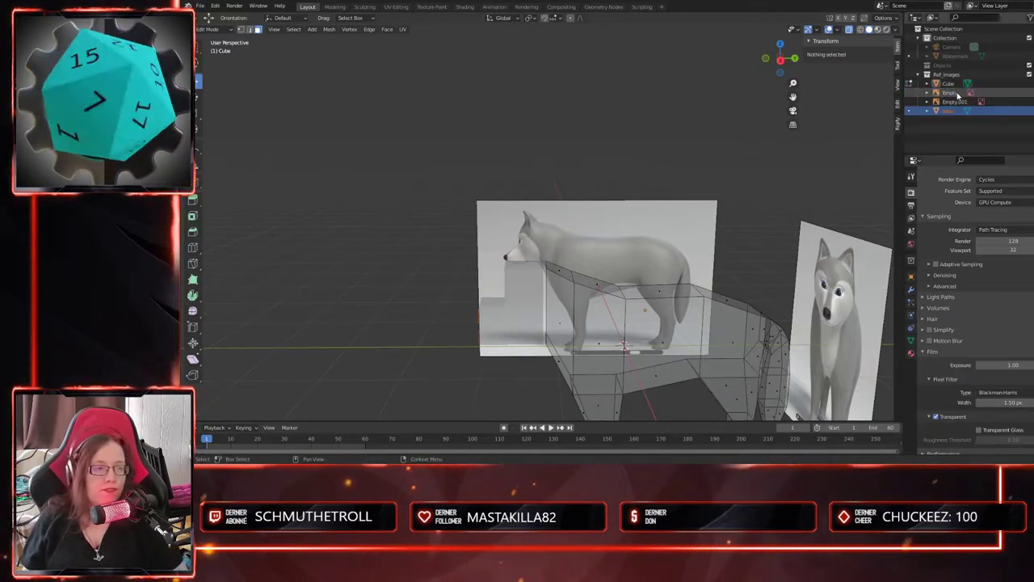
click(954, 84)
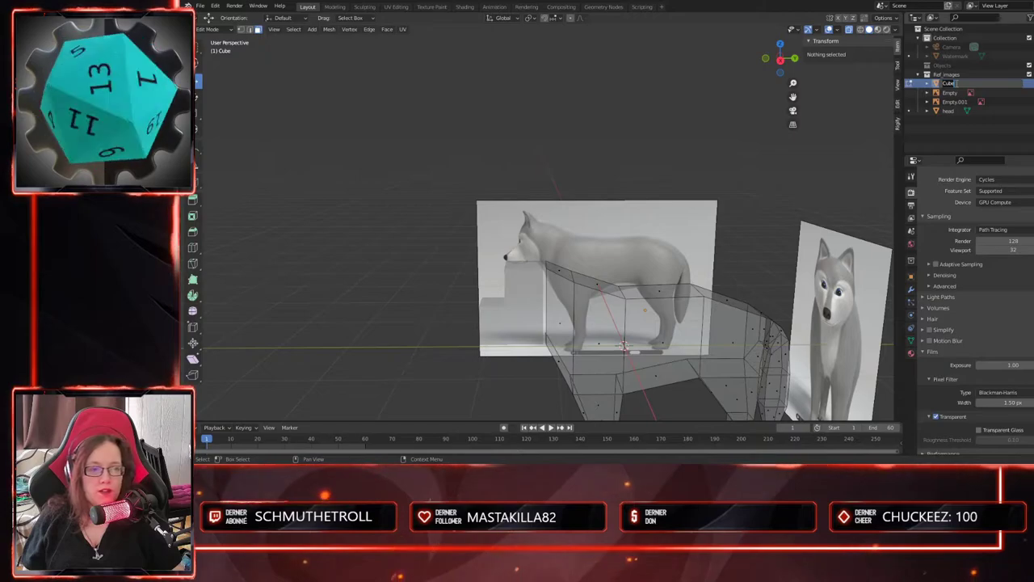
- Select all faces of the front paw and split them from the front leg
middle_drag(727, 266, 655, 251)
middle_drag(594, 312, 619, 331)
scroll(575, 313, up, 3)
middle_drag(557, 385, 548, 384)
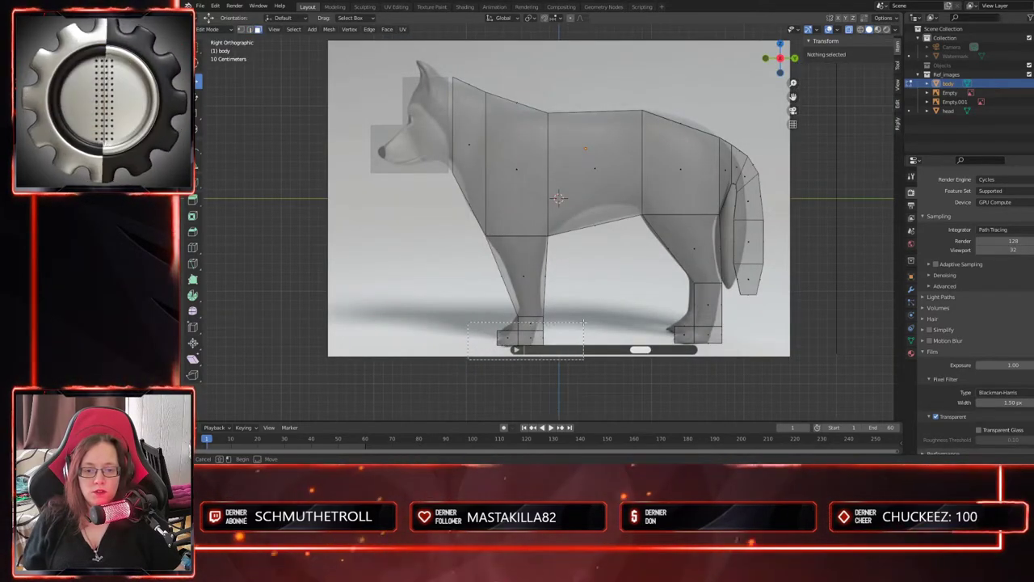
click(530, 330)
scroll(530, 329, up, 3)
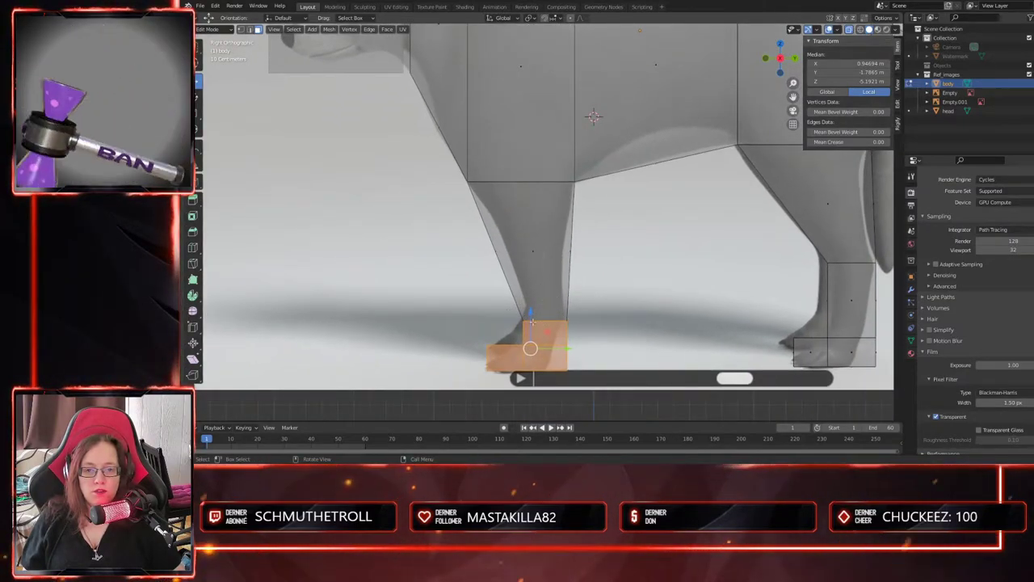
middle_drag(532, 159, 625, 323)
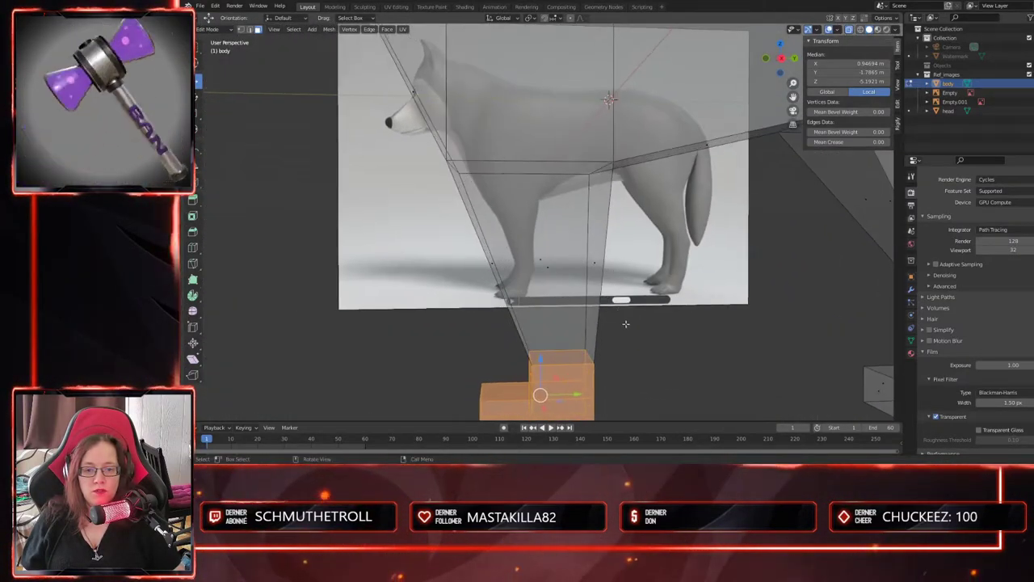
scroll(625, 323, down, 2)
right_click(551, 328)
click(553, 318)
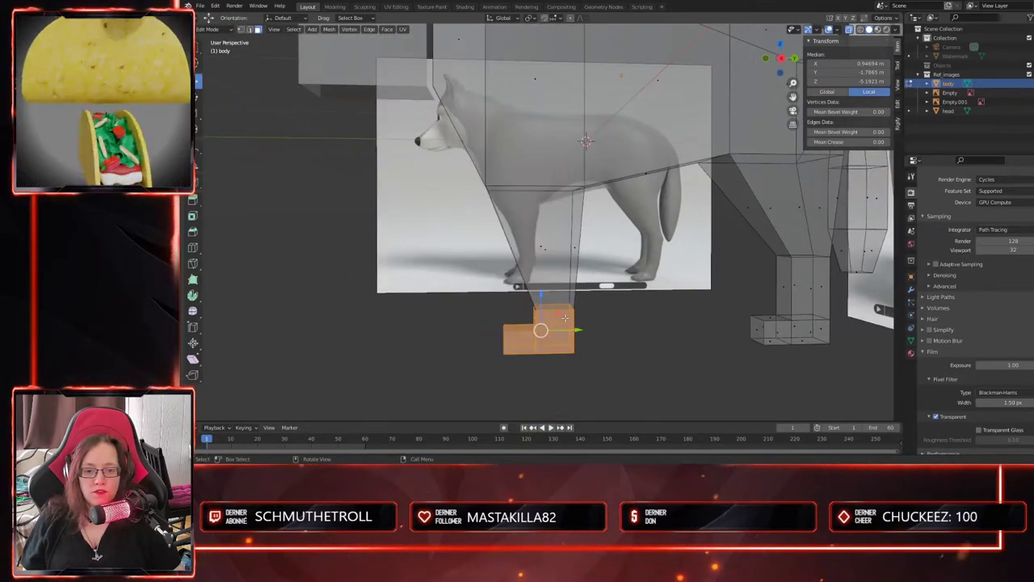
- Separate the front paw's faces into their own object and rename it front_paw
right_click(550, 331)
mouse_move(563, 337)
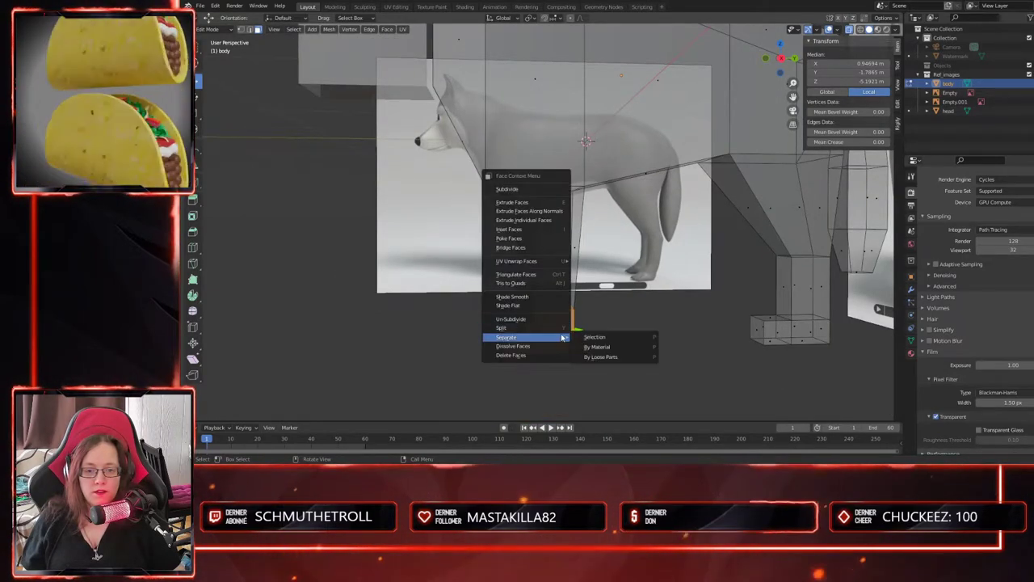
click(605, 338)
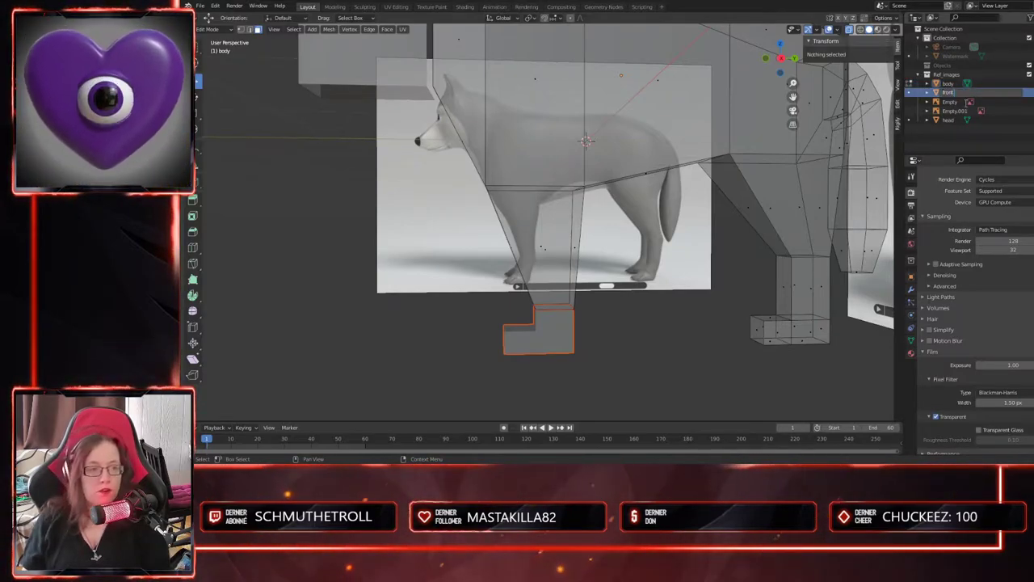
text(front_paw)
key(Return)
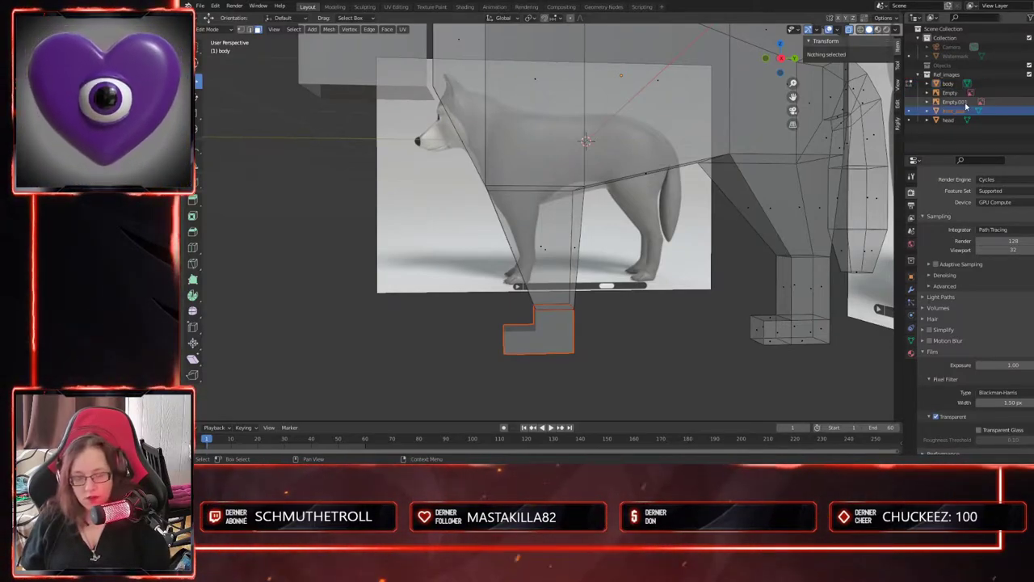
- Split the rear paw and lower rear leg faces from the body and separate them into their own object
shift+middle_drag(732, 294, 644, 310)
middle_drag(773, 384, 519, 382)
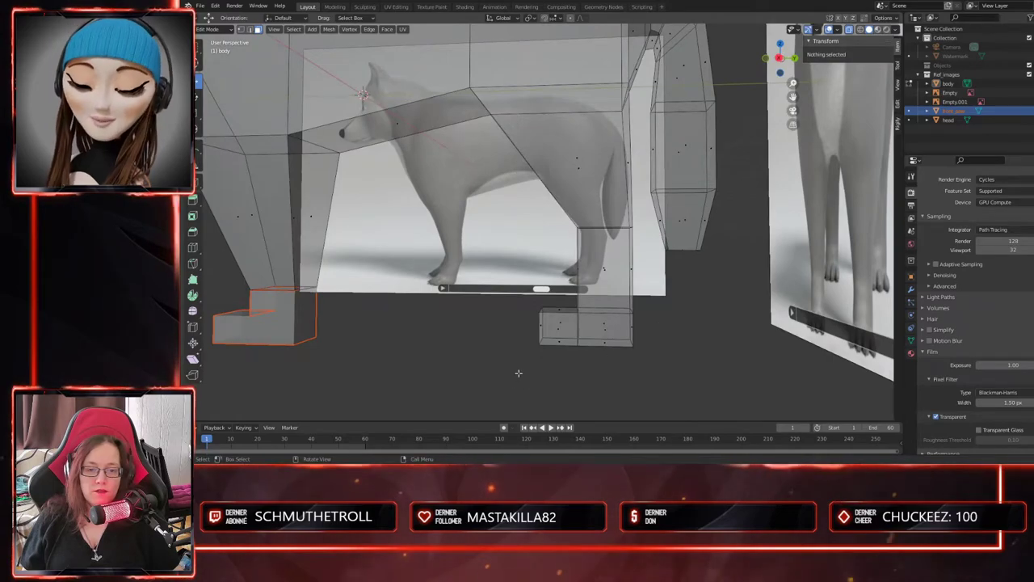
alt+middle_drag(612, 364, 620, 363)
drag(543, 338, 631, 250)
right_click(599, 260)
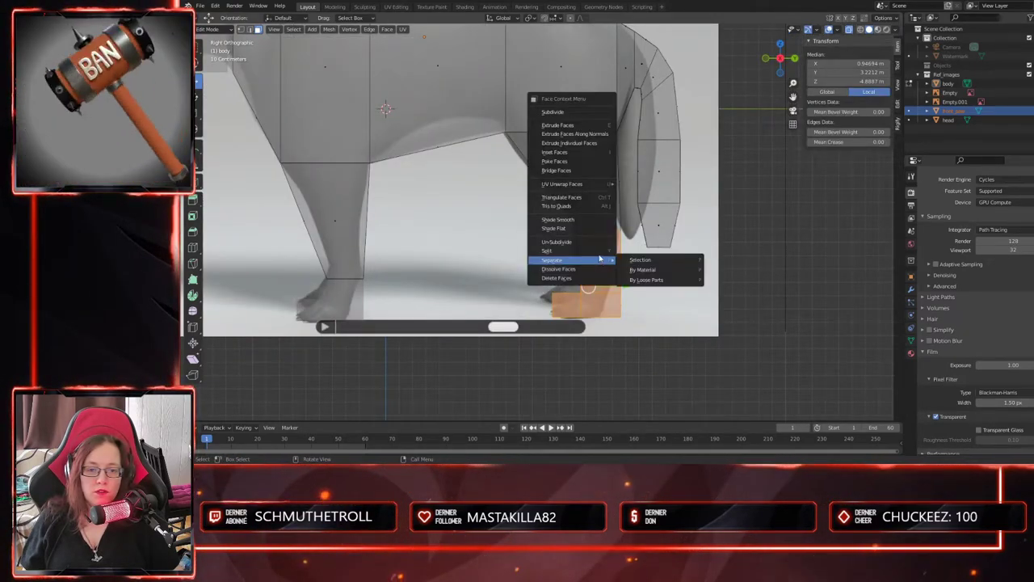
click(603, 249)
right_click(607, 267)
mouse_move(608, 279)
click(656, 276)
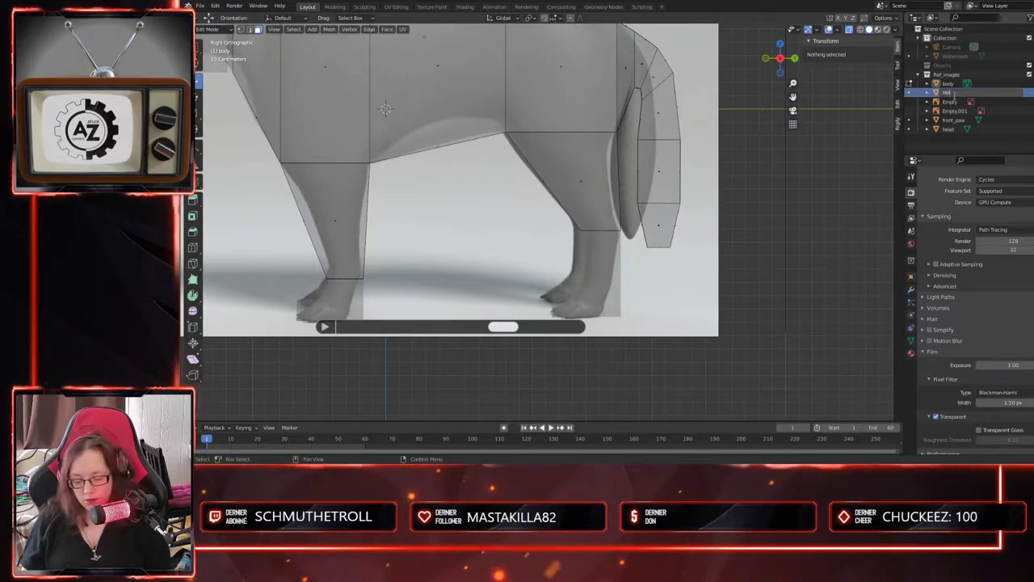
- Rename the separated rear paw object as rear_paw
key(Return)
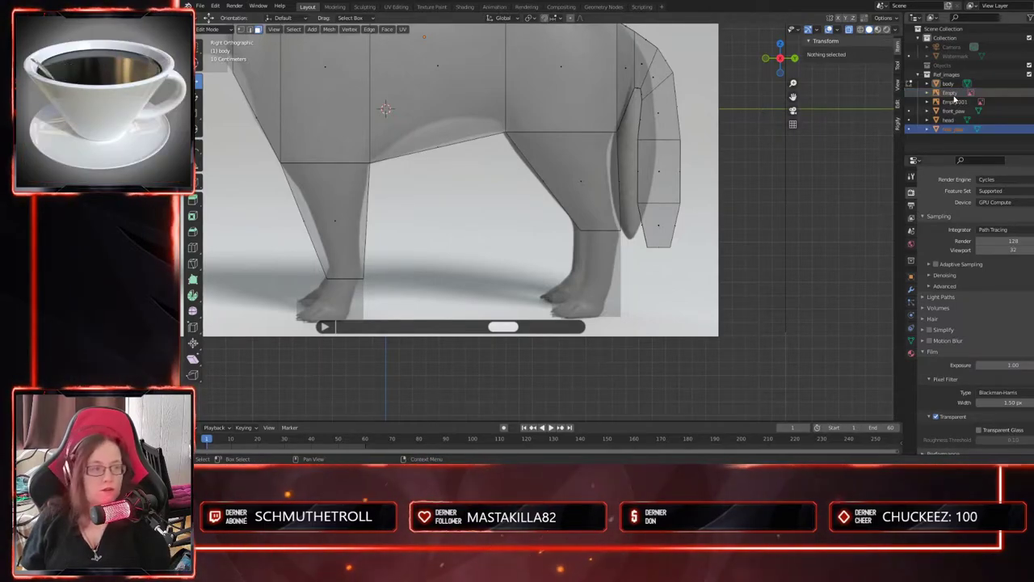
shift+middle_drag(556, 259, 604, 358)
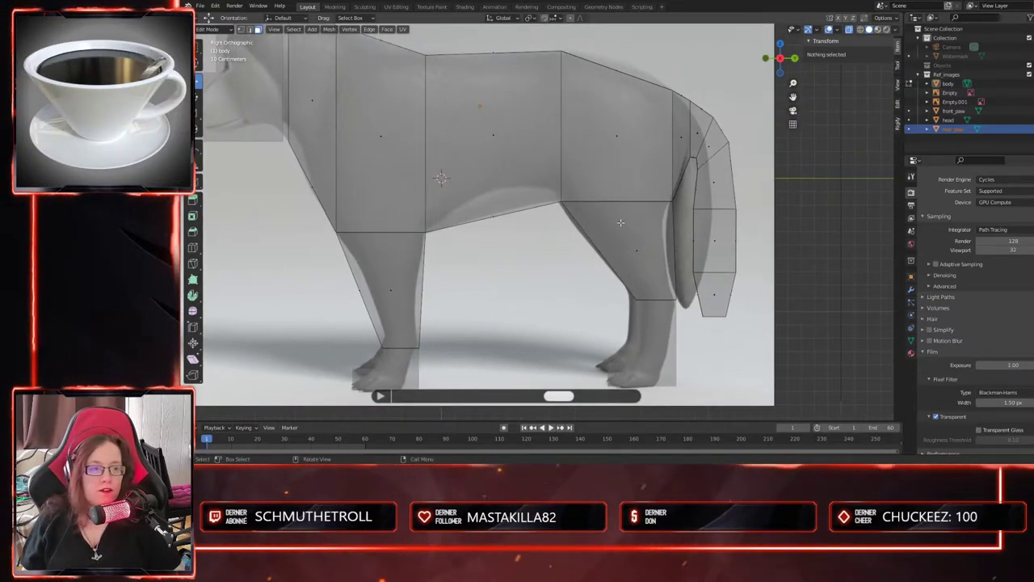
scroll(622, 224, down, 3)
shift+middle_drag(622, 224, 632, 308)
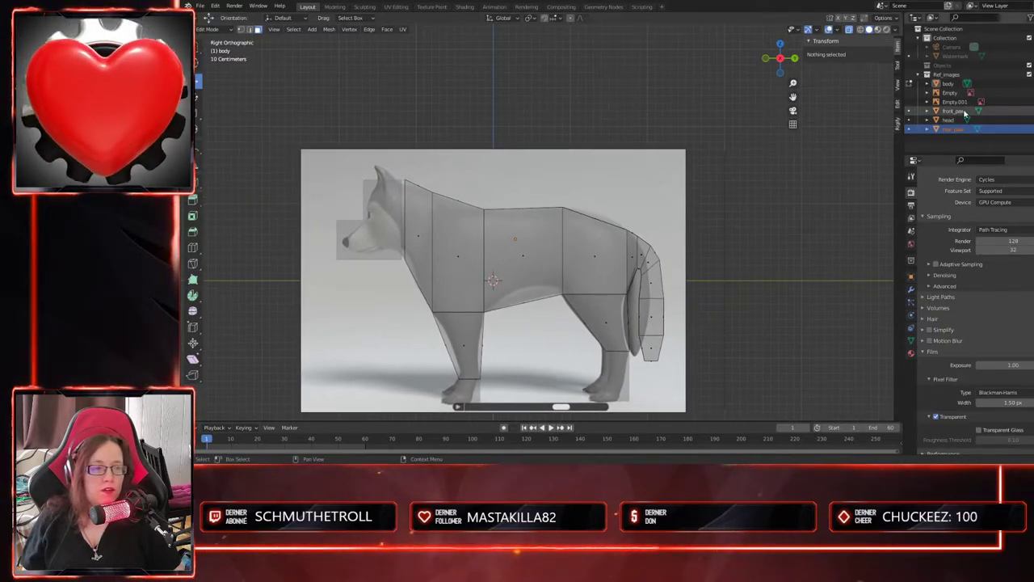
- Move the body, front_paw, head and rear_paw objects from the Ref_images collection into the Objects collection
click(951, 84)
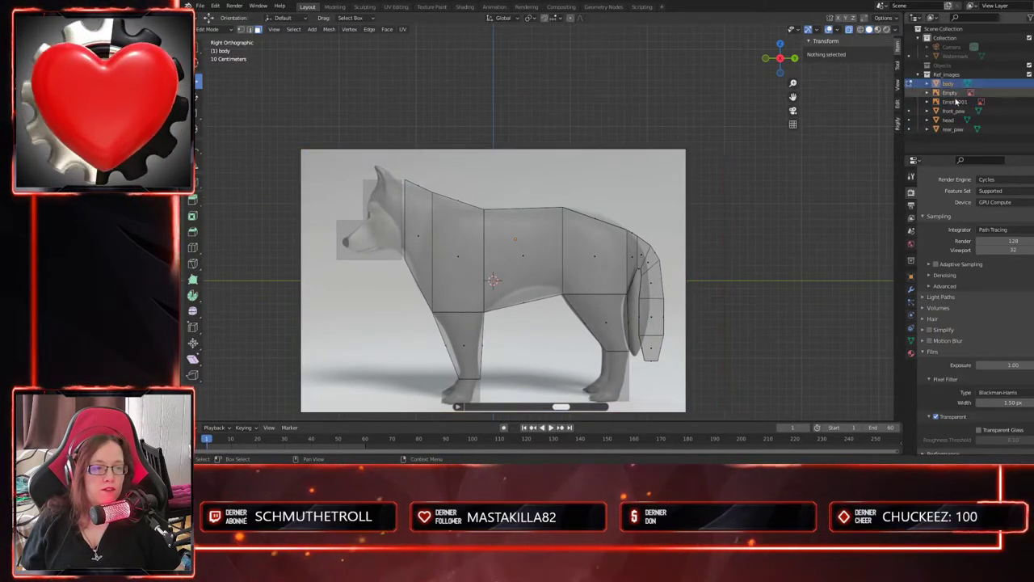
ctrl+click(953, 111)
ctrl+click(949, 120)
ctrl+click(952, 129)
ctrl+click(950, 84)
drag(949, 85, 946, 66)
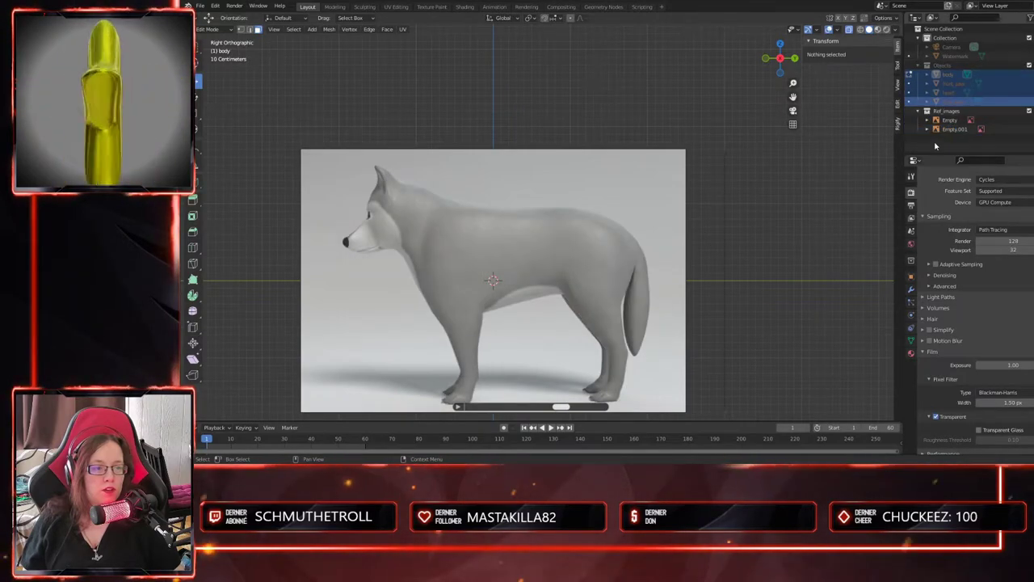
- Enable the Objects collection so the wolf meshes show again beside the reference images
click(953, 120)
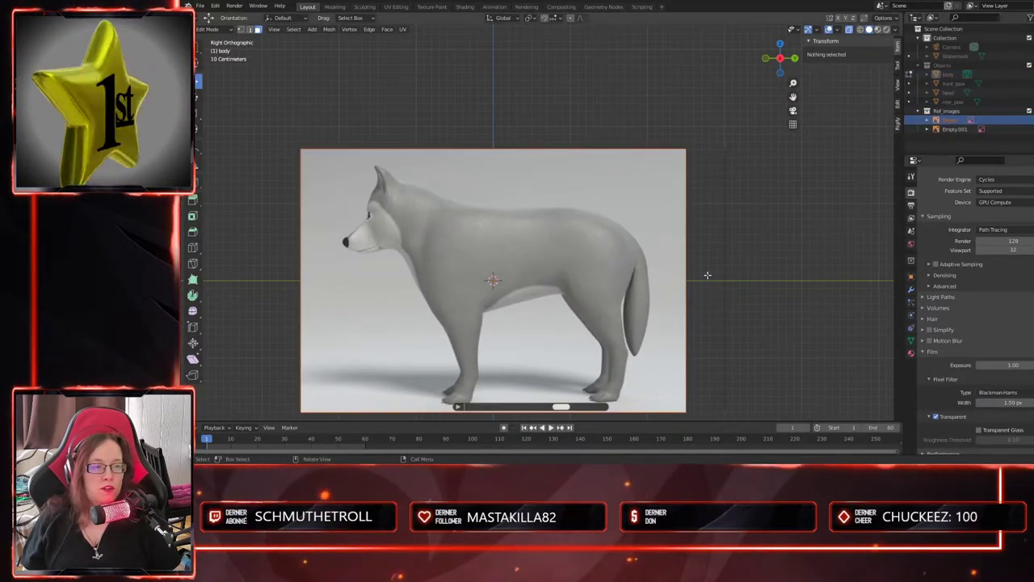
middle_drag(707, 275, 781, 291)
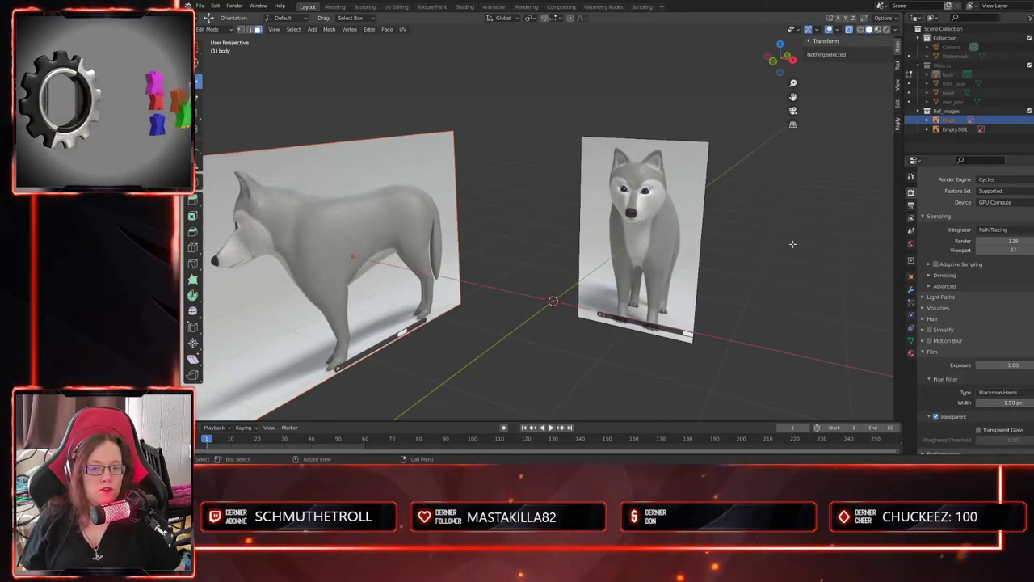
middle_drag(771, 273, 751, 320)
click(1033, 66)
middle_drag(798, 264, 536, 251)
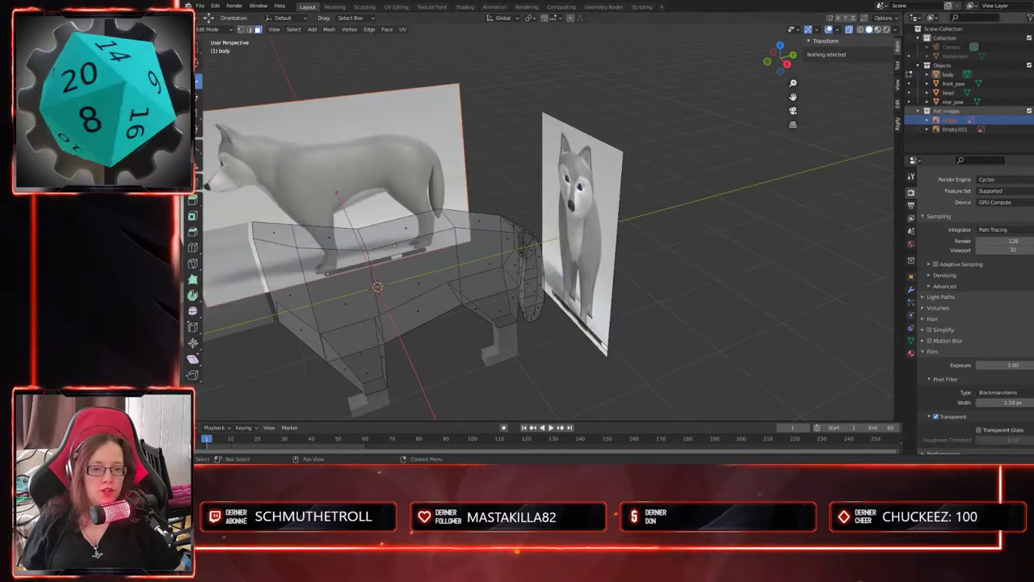
- Rename the side reference image empty as Side_view and the front reference image empty as Front_view
click(957, 129)
click(956, 122)
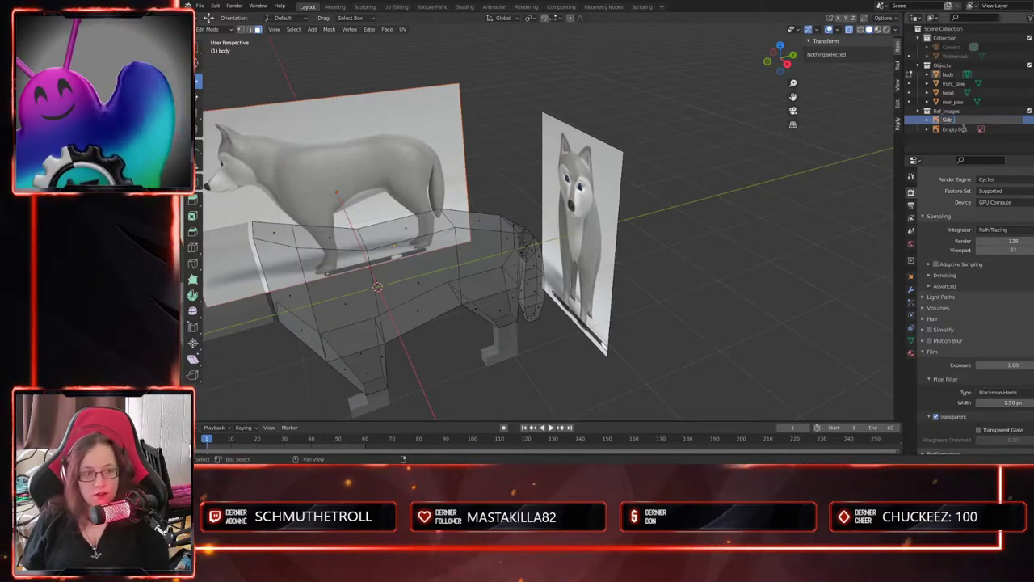
key(Return)
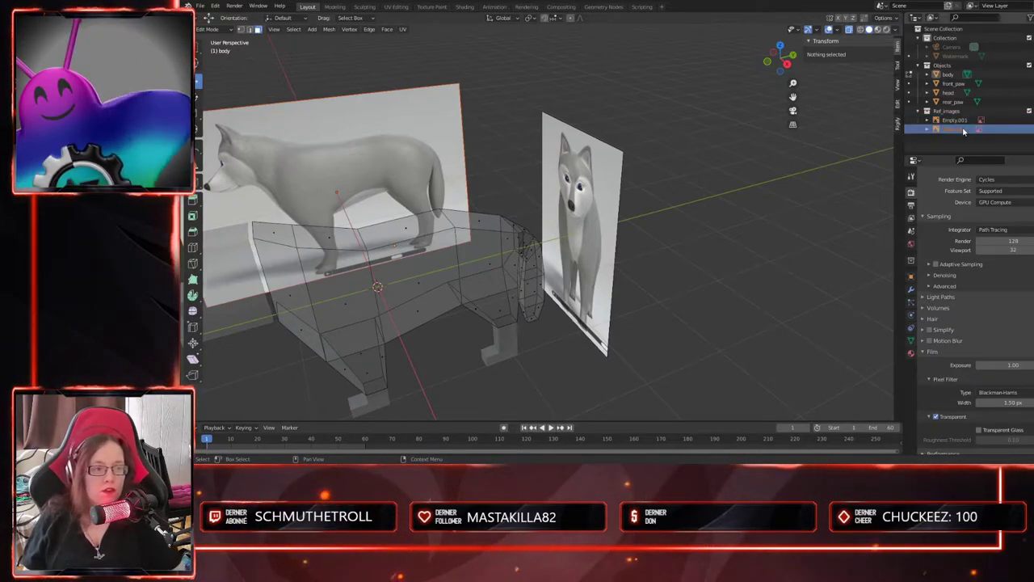
click(964, 121)
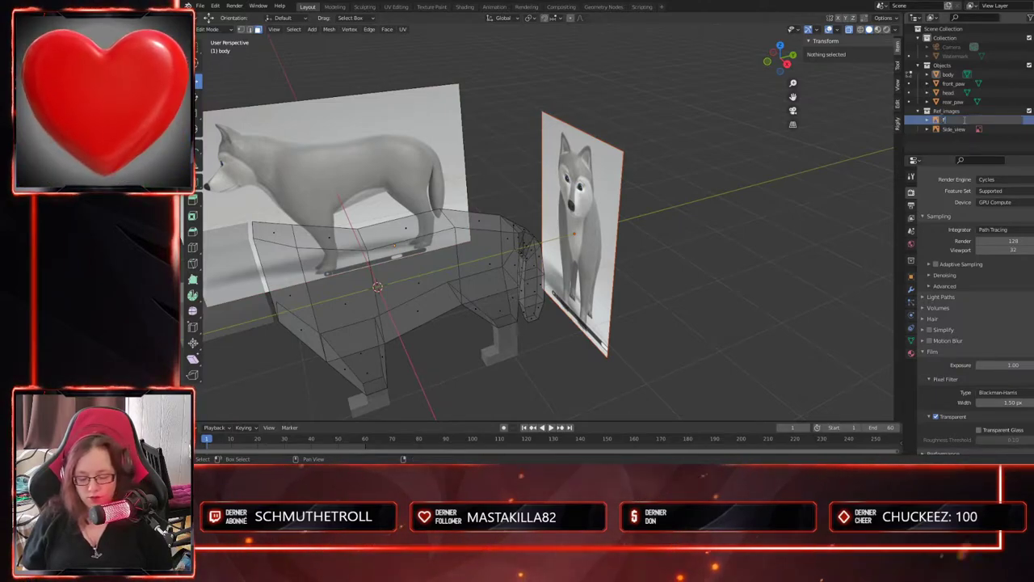
double_click(963, 121)
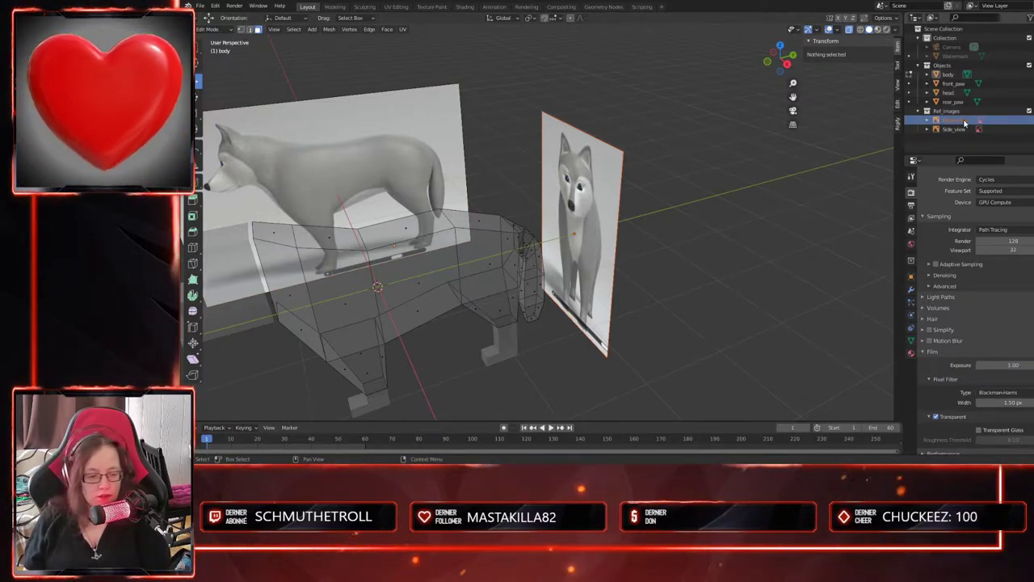
- Select the inner side faces of the rump and tail in solid display and delete them
middle_drag(725, 247, 772, 282)
middle_drag(696, 346, 649, 325)
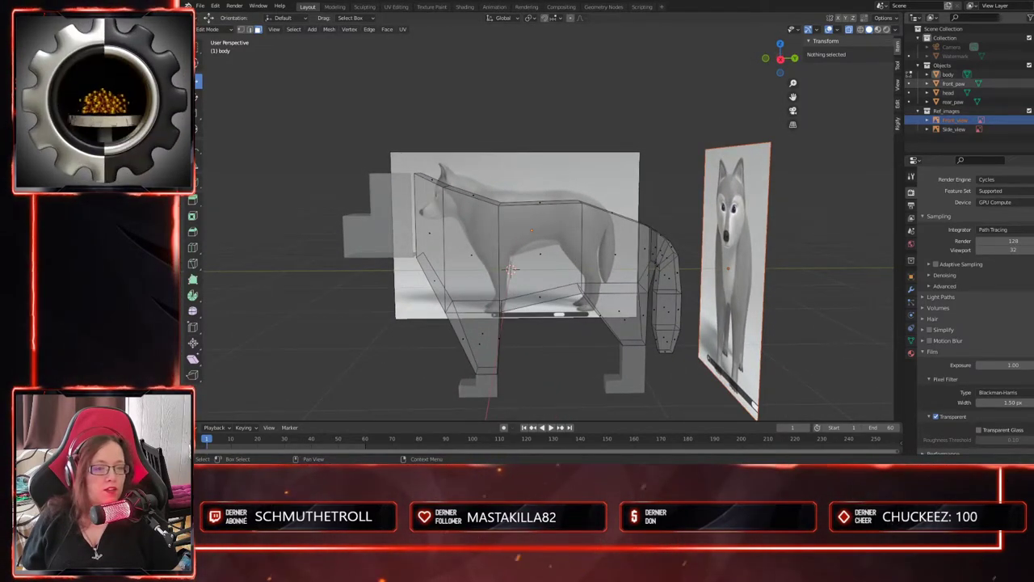
middle_drag(672, 236, 540, 254)
click(511, 271)
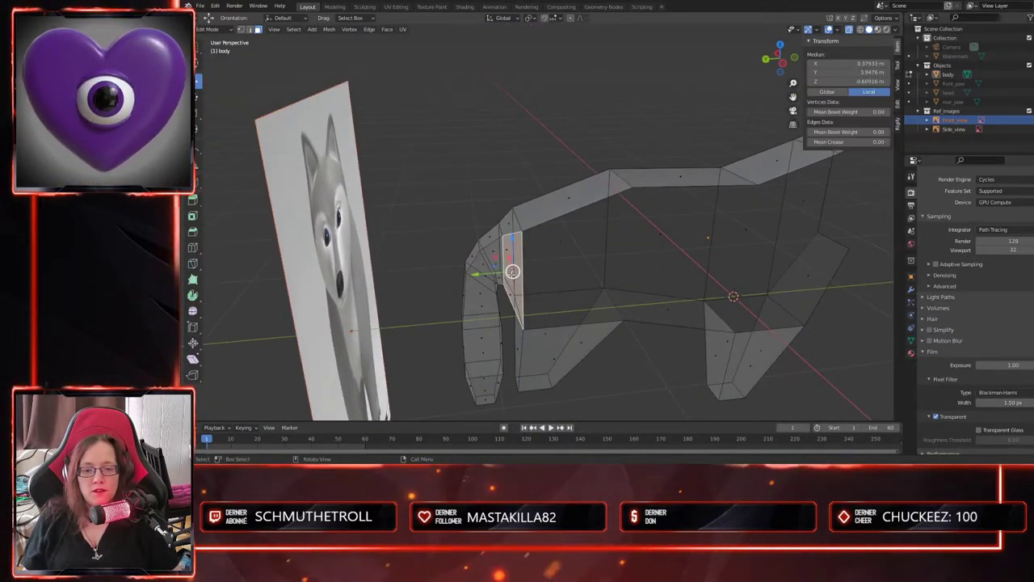
click(849, 29)
shift+middle_drag(616, 277, 653, 197)
middle_drag(653, 196, 534, 207)
shift+click(528, 183)
shift+click(515, 217)
shift+click(520, 255)
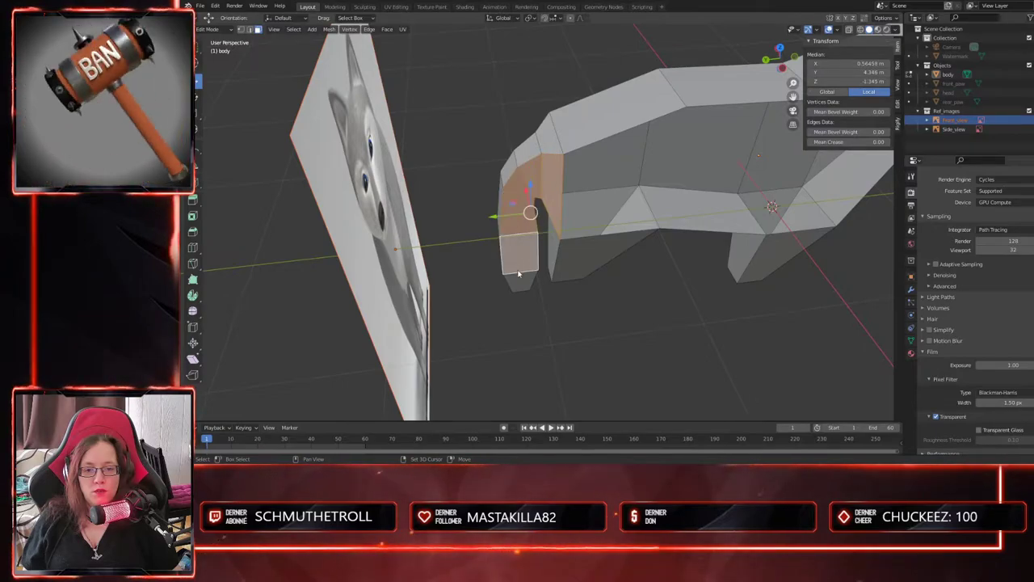
shift+click(526, 280)
middle_drag(587, 286, 522, 366)
key(x)
click(613, 305)
- Select the whole tail in see-through top view and shift it along X toward the body's inner edge
key(KP_7)
shift+middle_drag(632, 290, 598, 295)
click(848, 30)
scroll(555, 217, up, 5)
drag(462, 88, 685, 243)
drag(620, 200, 573, 200)
scroll(524, 207, down, 2)
key(1)
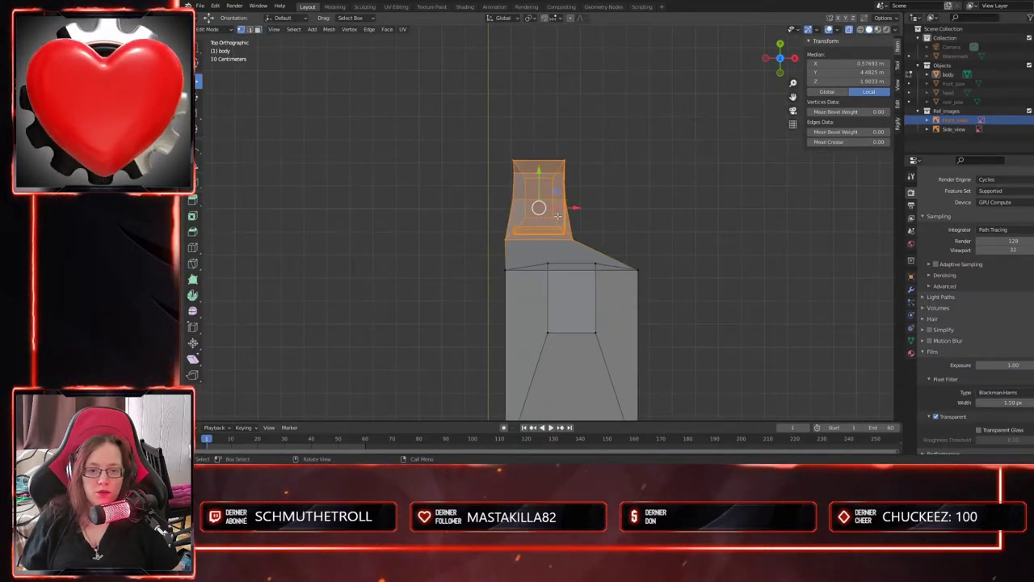
- Select the lower tail faces and move them along X to line up with the body's inner edge
scroll(558, 216, up, 3)
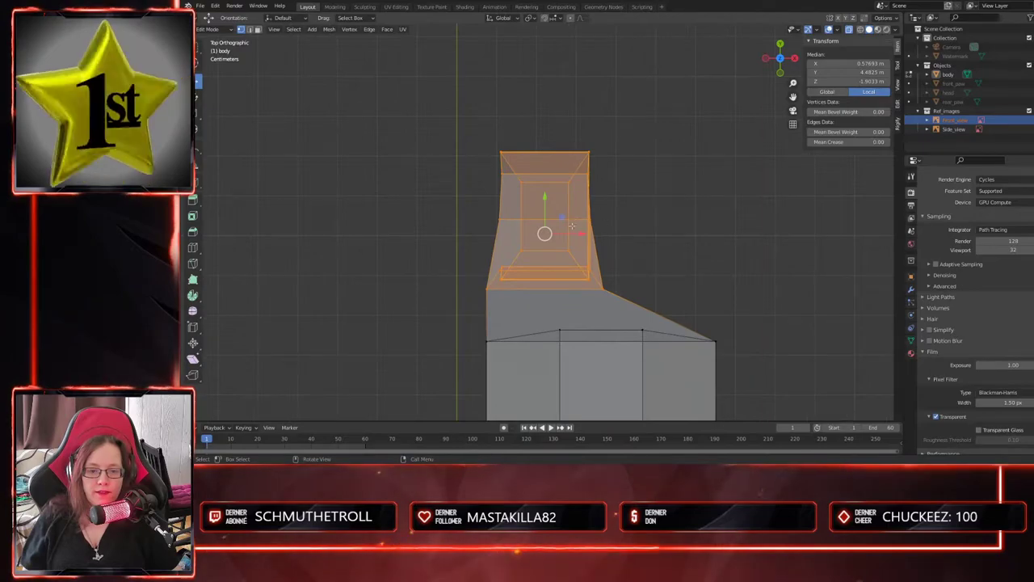
key(3)
middle_drag(637, 231, 592, 320)
middle_drag(515, 347, 529, 194)
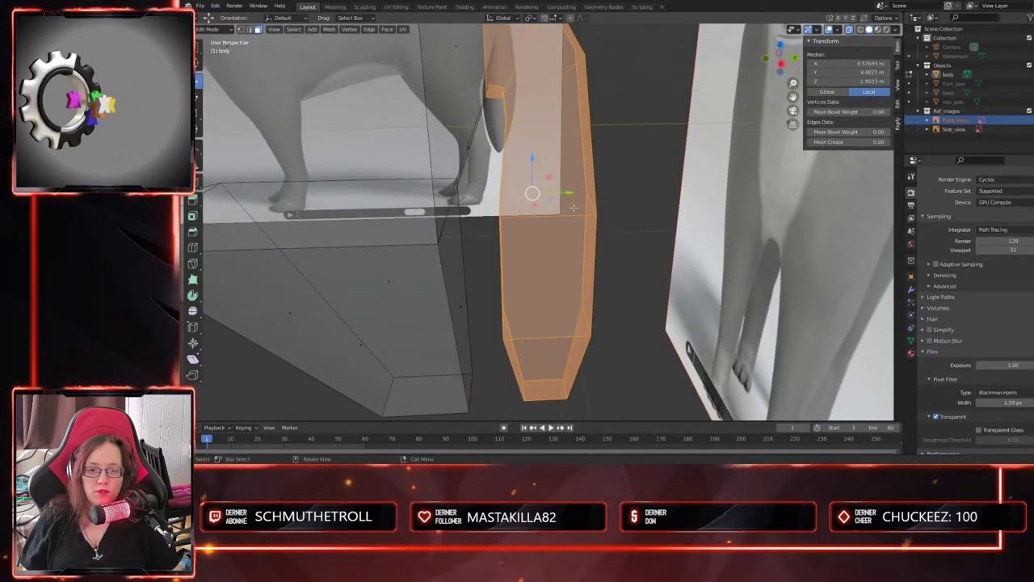
drag(620, 123, 533, 212)
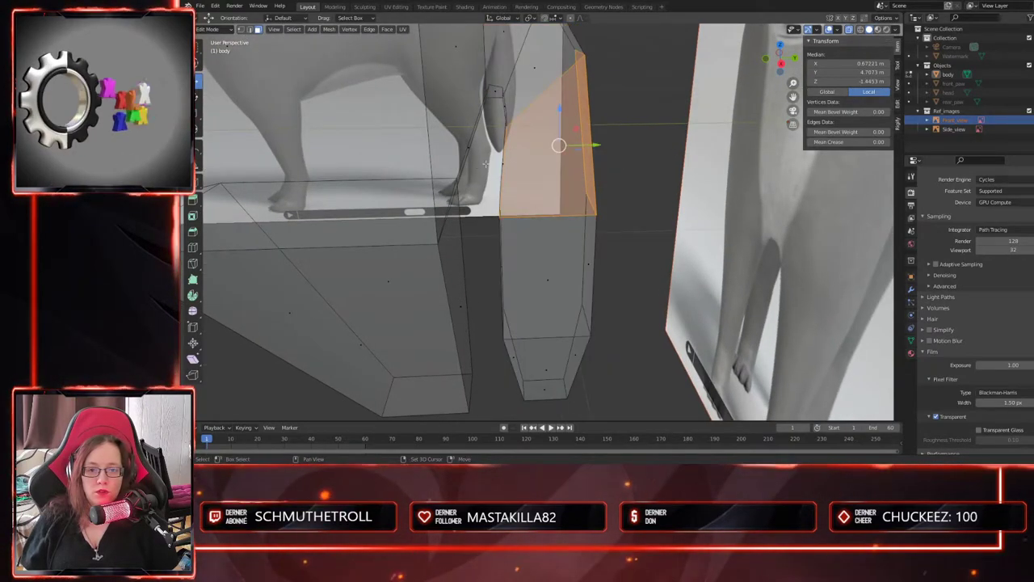
shift+drag(487, 239, 538, 385)
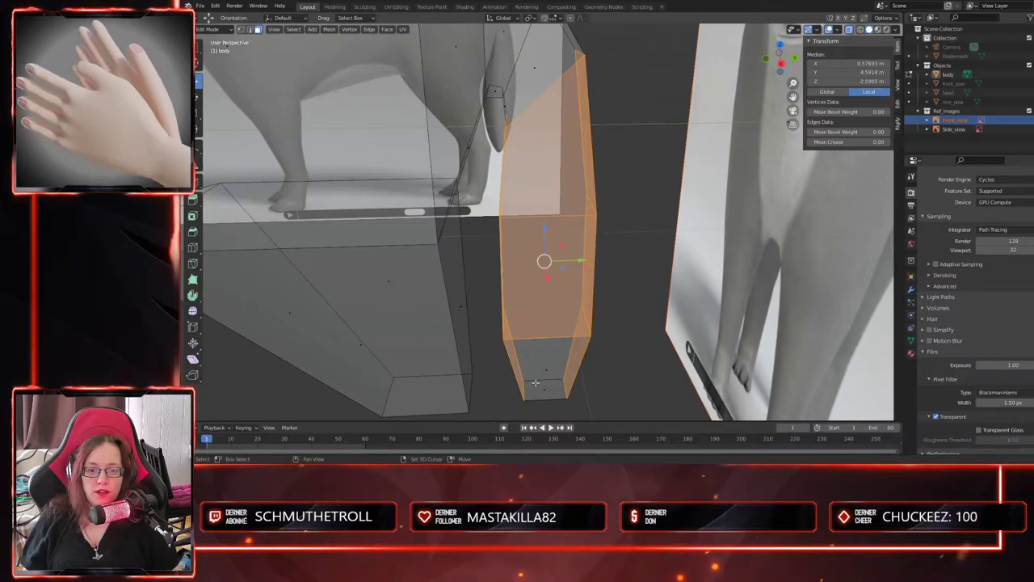
shift+drag(589, 412, 590, 414)
middle_drag(497, 225, 604, 271)
key(KP_7)
scroll(562, 218, up, 3)
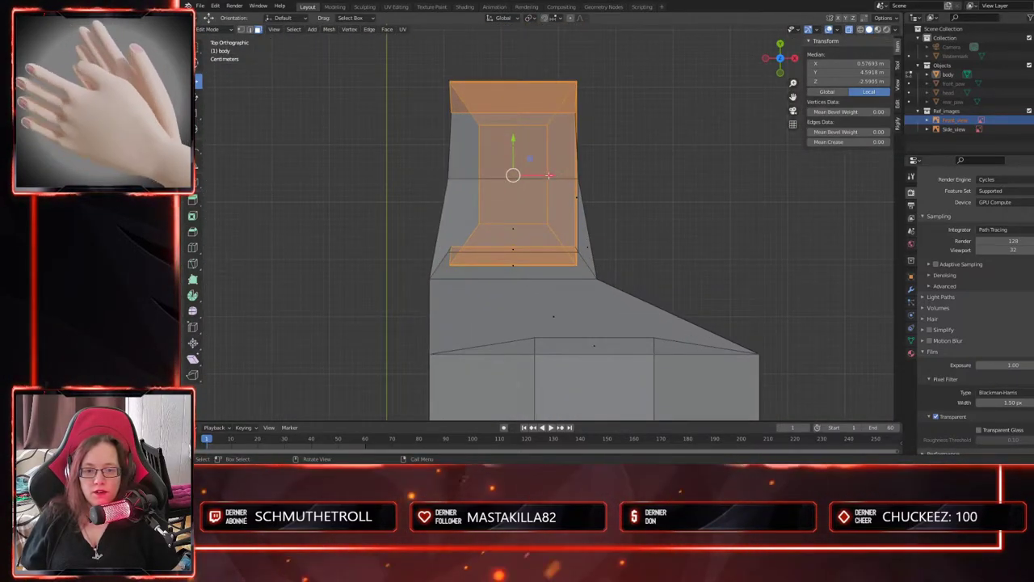
key(x)
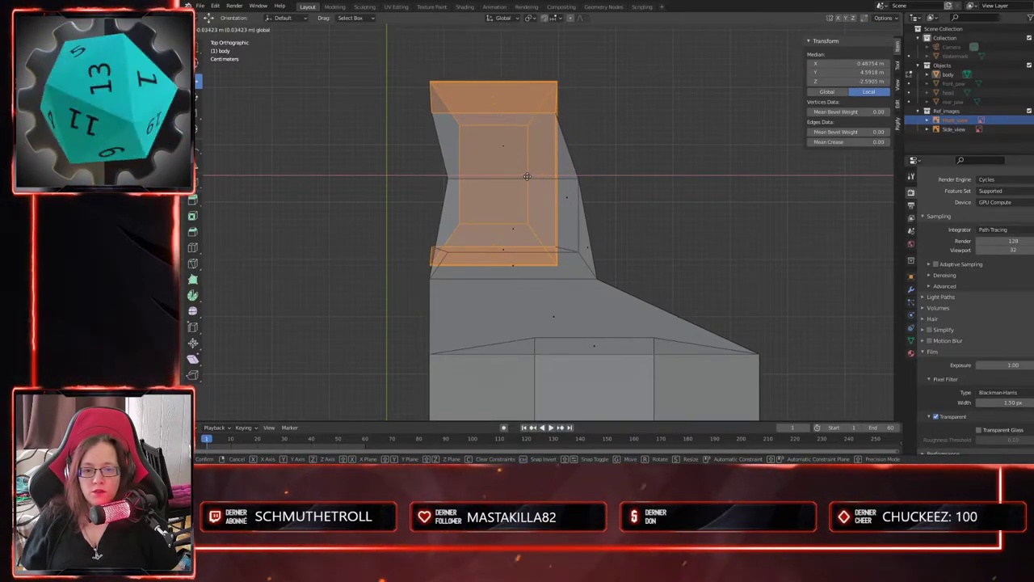
click(526, 176)
- Move the upper tail's cross edge along X until its inner end lines up with the body's inner edge
key(alt+a)
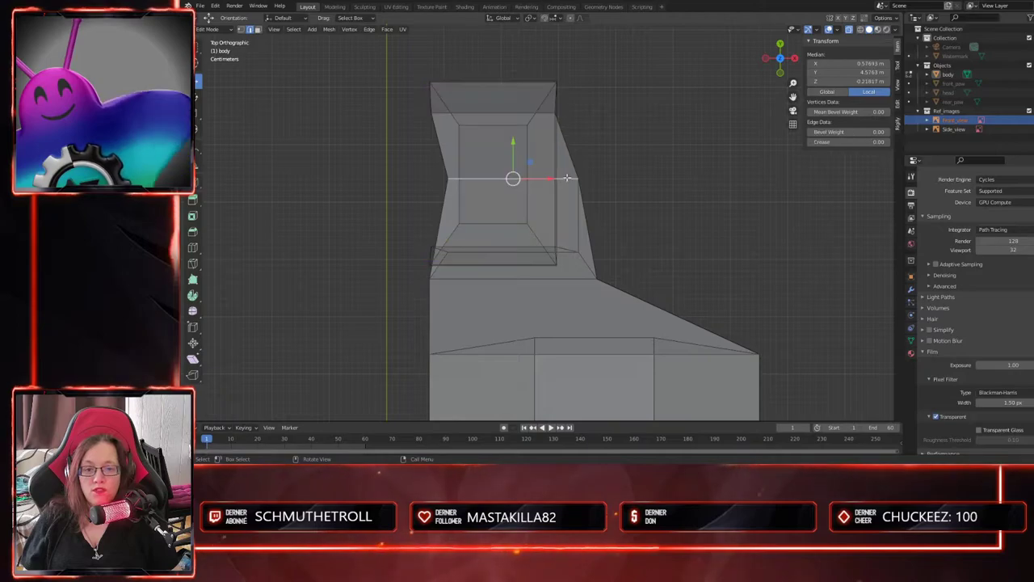
drag(549, 179, 530, 177)
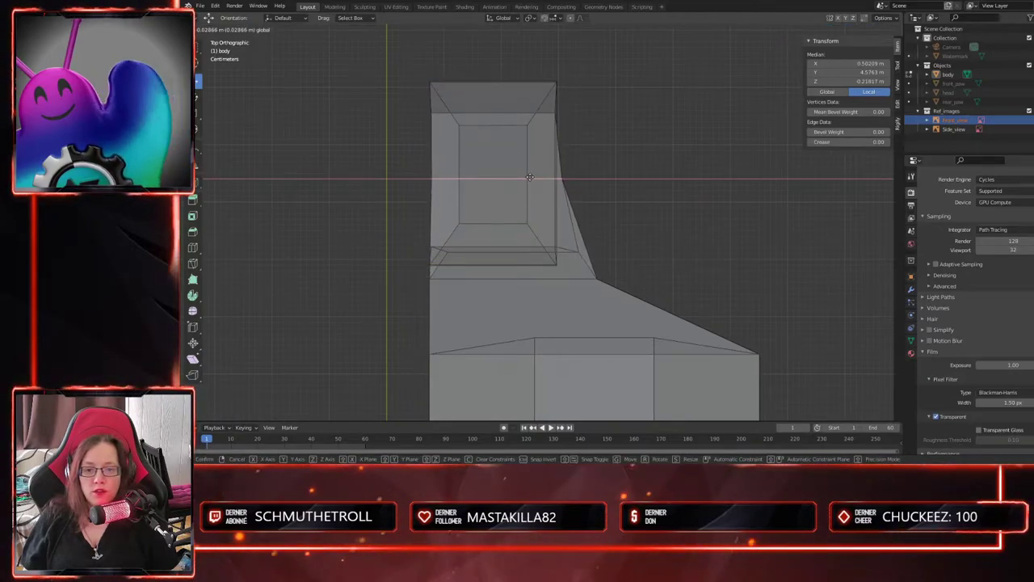
click(528, 177)
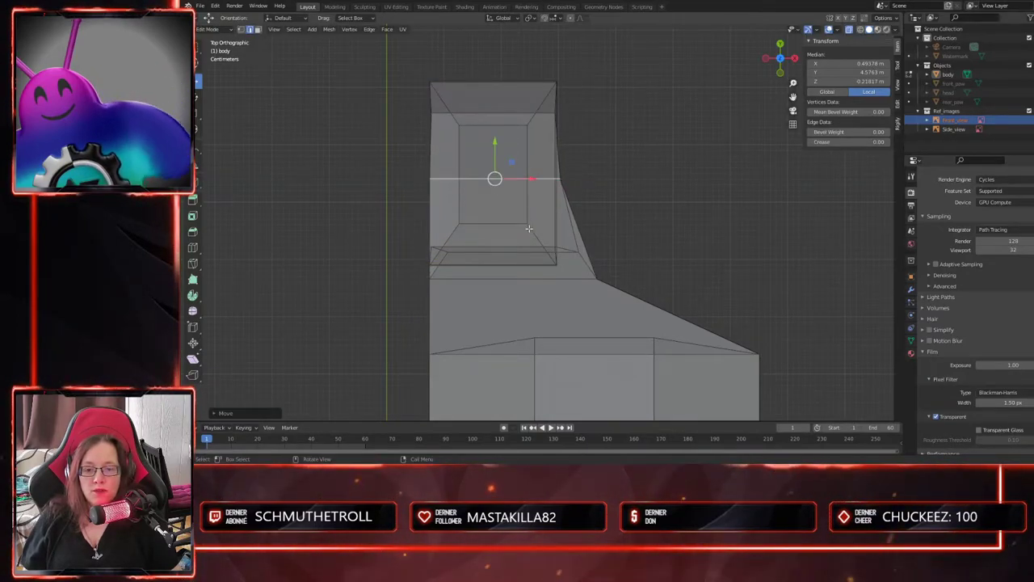
key(1)
scroll(507, 216, down, 6)
shift+middle_drag(555, 303, 537, 188)
drag(477, 114, 484, 300)
shift+middle_drag(485, 300, 508, 76)
scroll(508, 77, down, 3)
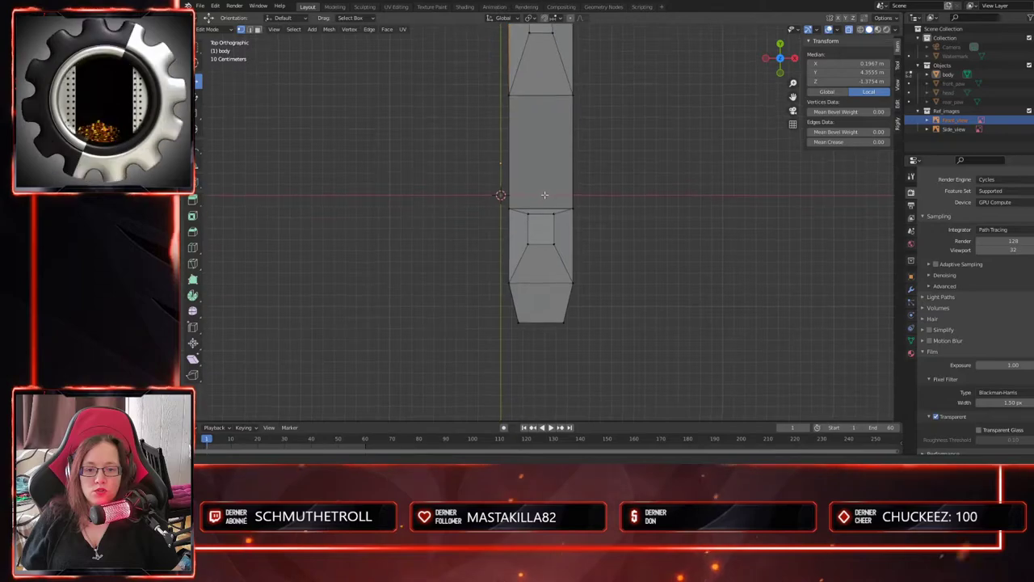
drag(463, 66, 514, 306)
middle_drag(514, 305, 536, 305)
scroll(575, 312, up, 2)
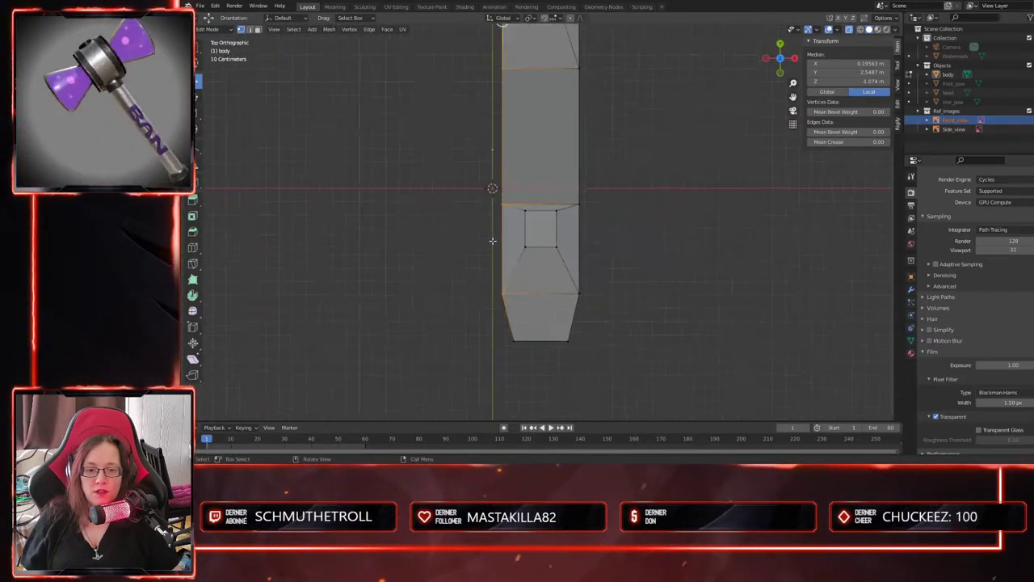
- Move the neck's front end vertices along X until the inner ones line up with the body's inner edge
shift+middle_drag(547, 132, 543, 337)
scroll(561, 292, down, 2)
shift+middle_drag(578, 304, 589, 231)
scroll(513, 310, up, 2)
scroll(515, 310, up, 1)
drag(444, 301, 642, 236)
key(g)
key(x)
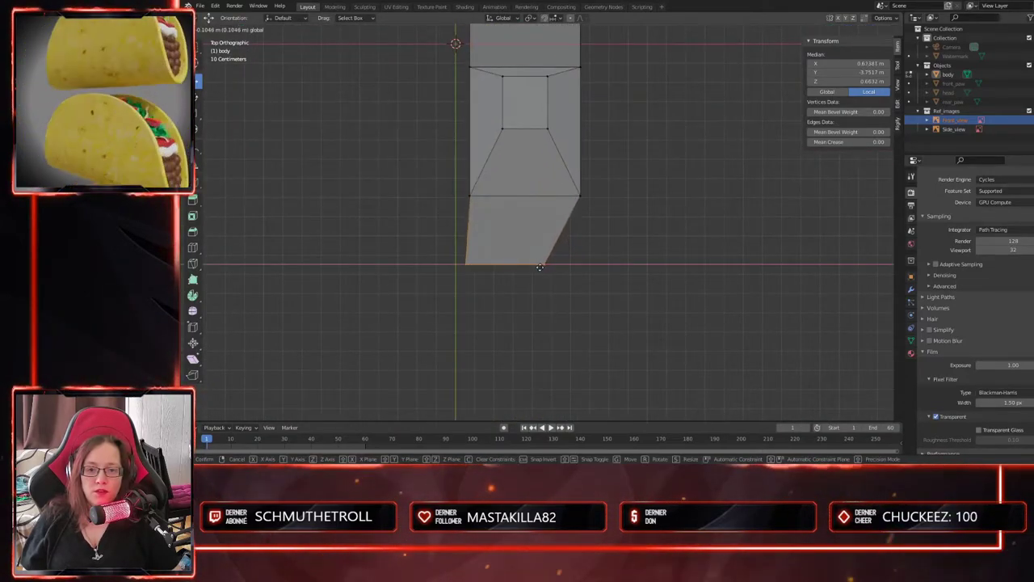
click(544, 267)
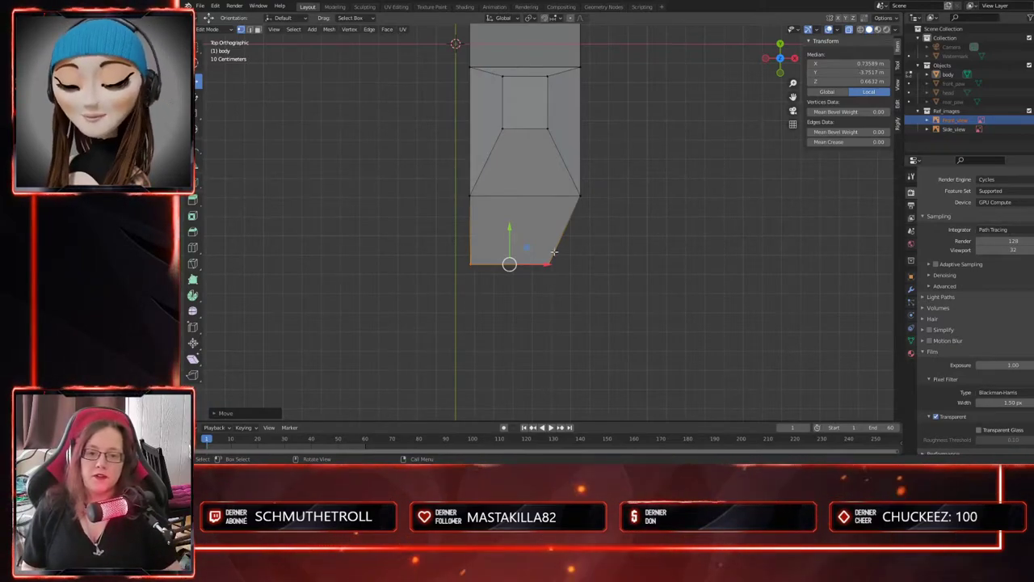
- Select all vertices along the inner edge from neck to tail and flatten them by scaling to 0 on X
shift+scroll(544, 251, up, 4)
drag(445, 386, 480, 84)
shift+middle_drag(651, 172, 657, 447)
shift+scroll(458, 58, up, 3)
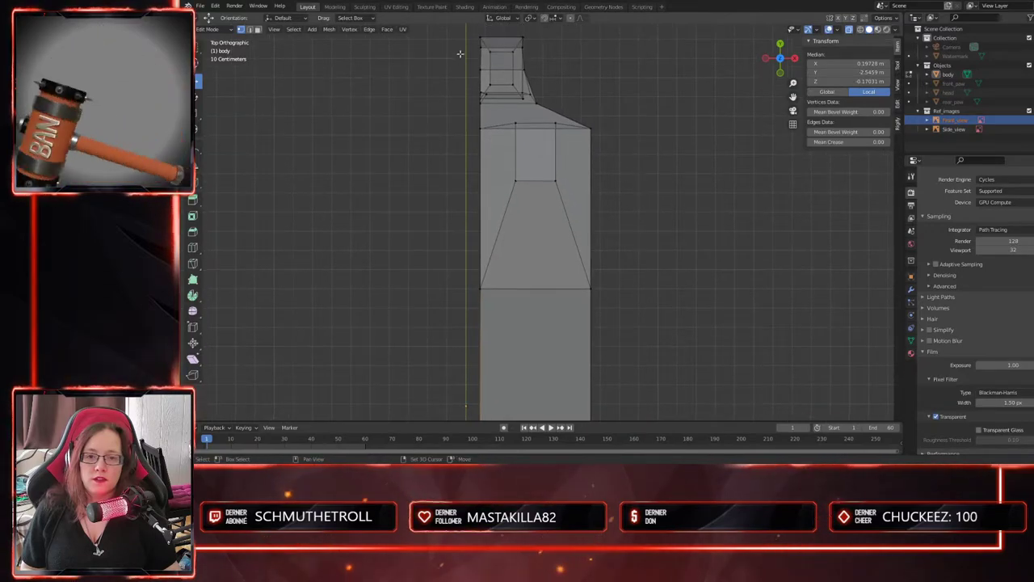
drag(465, 32, 489, 309)
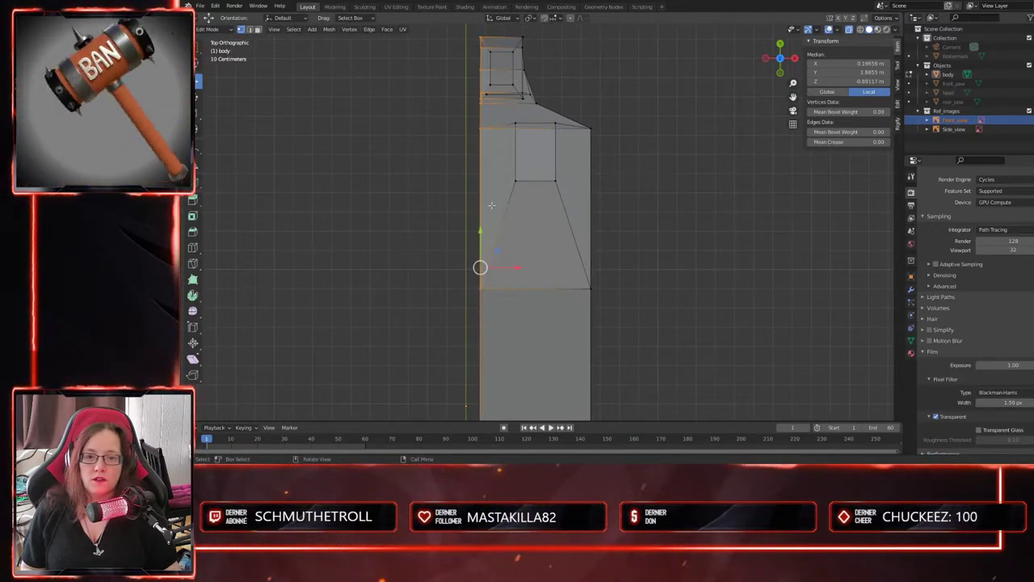
key(s)
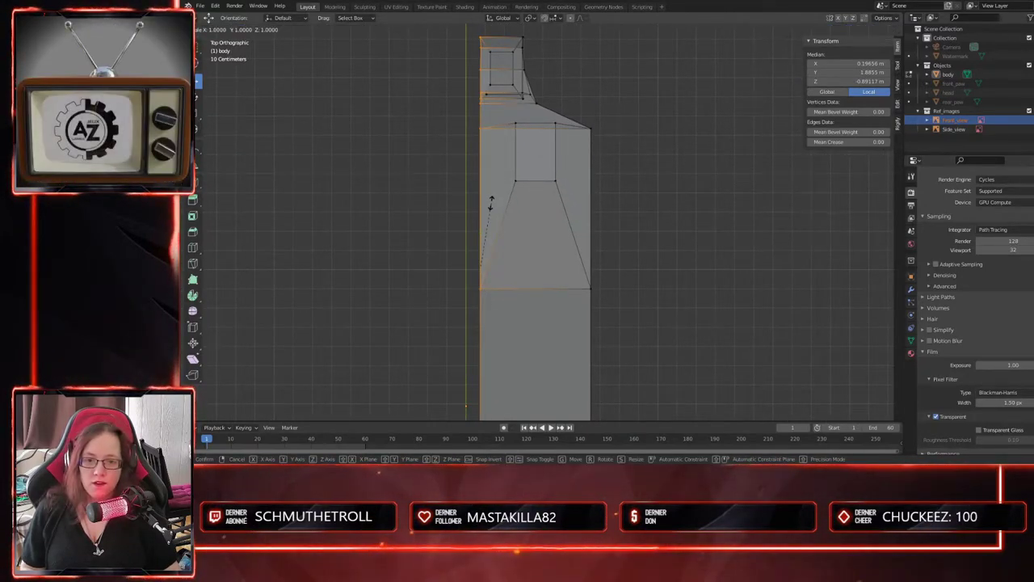
text(x0)
key(Return)
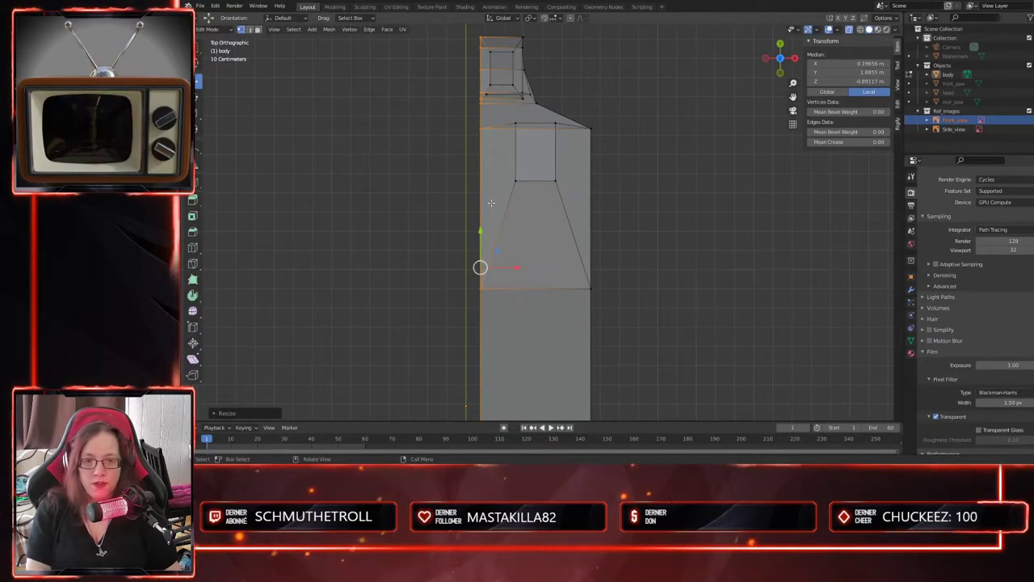
scroll(495, 230, down, 3)
middle_drag(495, 230, 577, 307)
scroll(577, 307, up, 4)
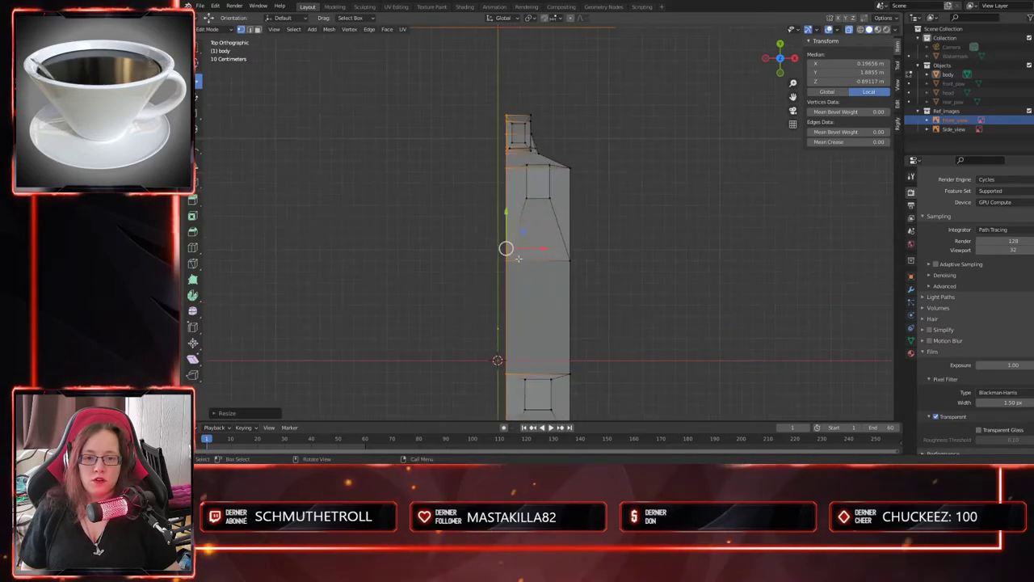
shift+middle_drag(568, 177, 567, 153)
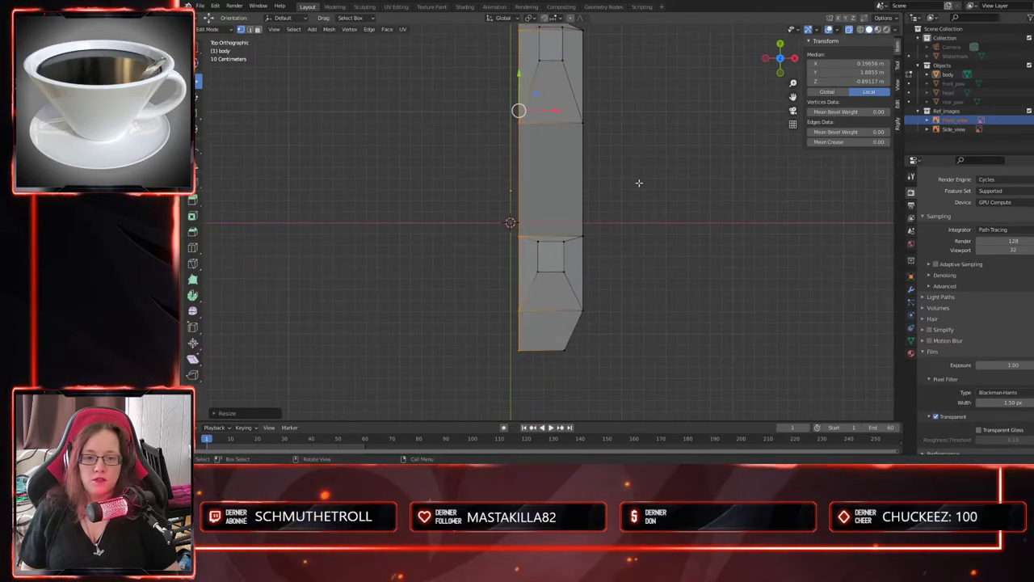
- Select the whole body mesh and move it along X until its straight inner edge lies on the centre axis
shift+middle_drag(636, 193, 618, 258)
key(3)
scroll(613, 236, down, 2)
drag(593, 94, 481, 385)
drag(564, 186, 559, 187)
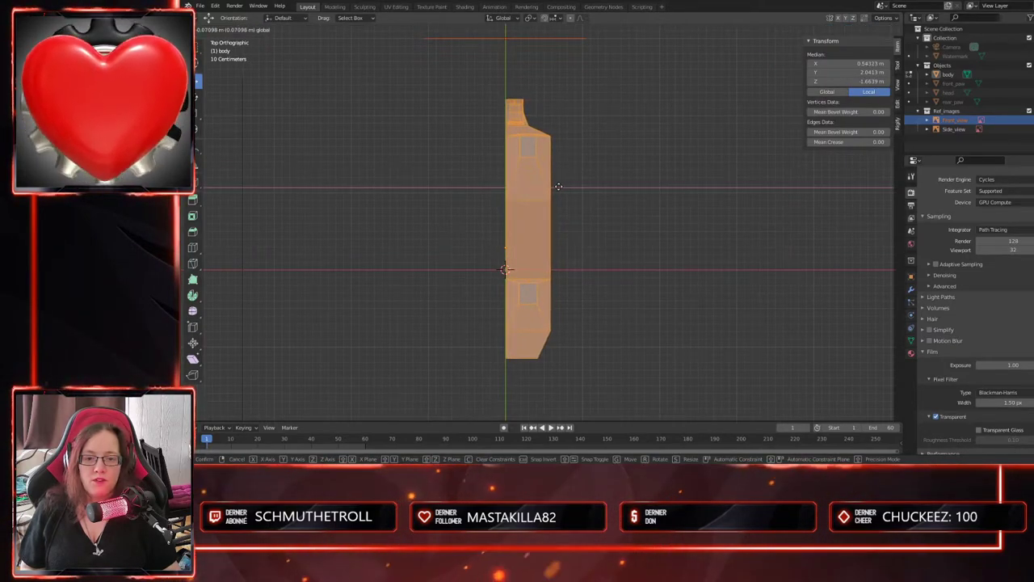
click(558, 187)
scroll(537, 219, up, 7)
shift+middle_drag(494, 222, 552, 301)
shift+middle_drag(565, 180, 614, 304)
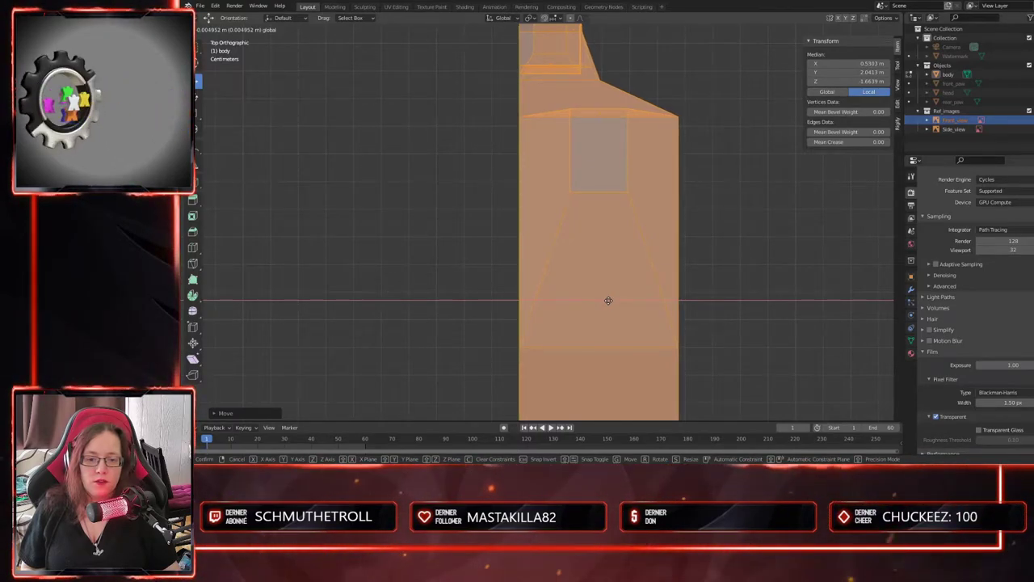
click(608, 299)
scroll(614, 307, up, 2)
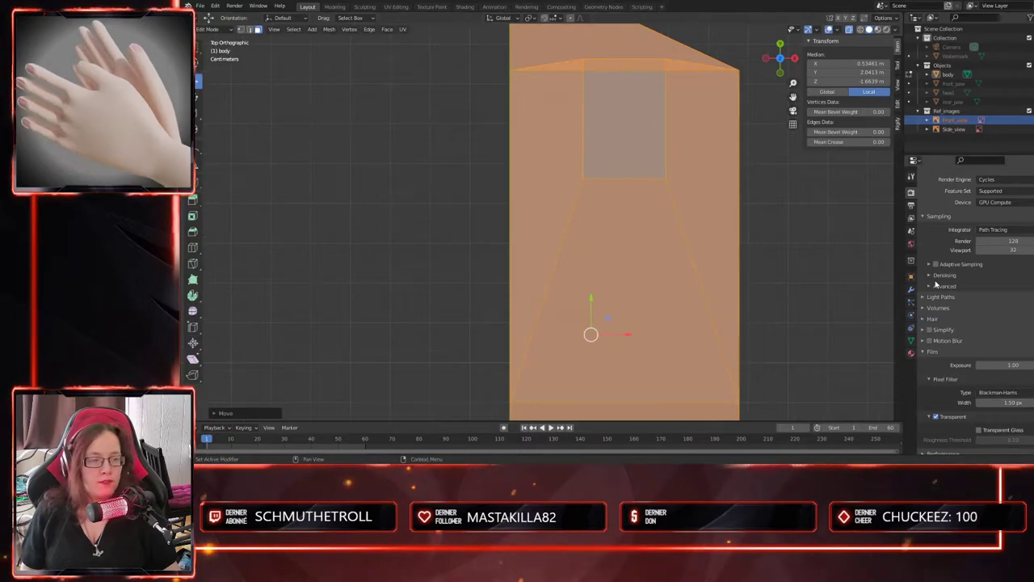
- Clear the mesh selection and add a Subdivision Surface modifier to the body
click(912, 290)
middle_drag(699, 396, 629, 335)
scroll(626, 339, down, 6)
click(624, 347)
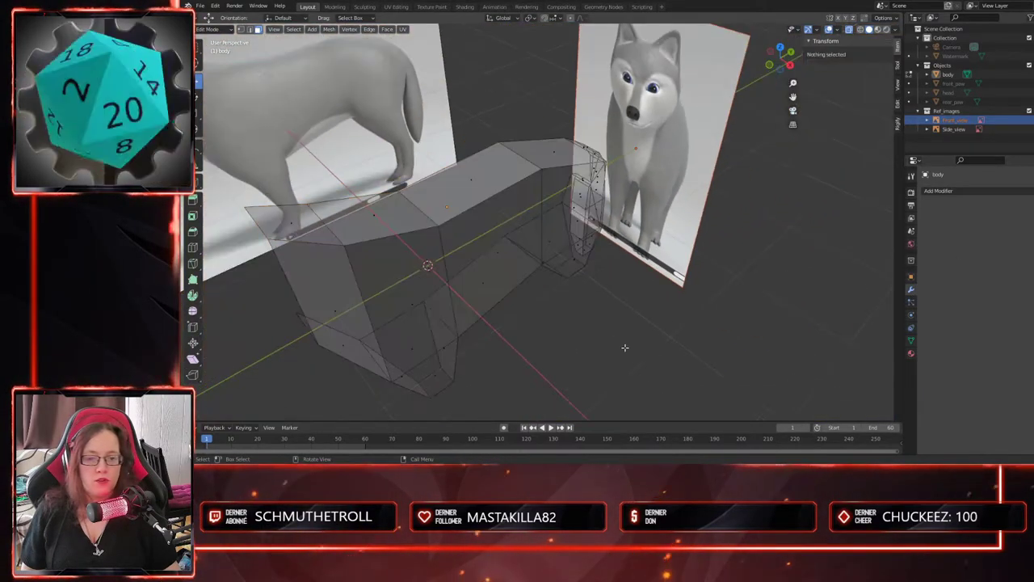
click(938, 191)
click(882, 357)
- Leave mesh editing, select the body object and apply Shade Smooth to it
middle_drag(694, 323, 670, 365)
right_click(638, 220)
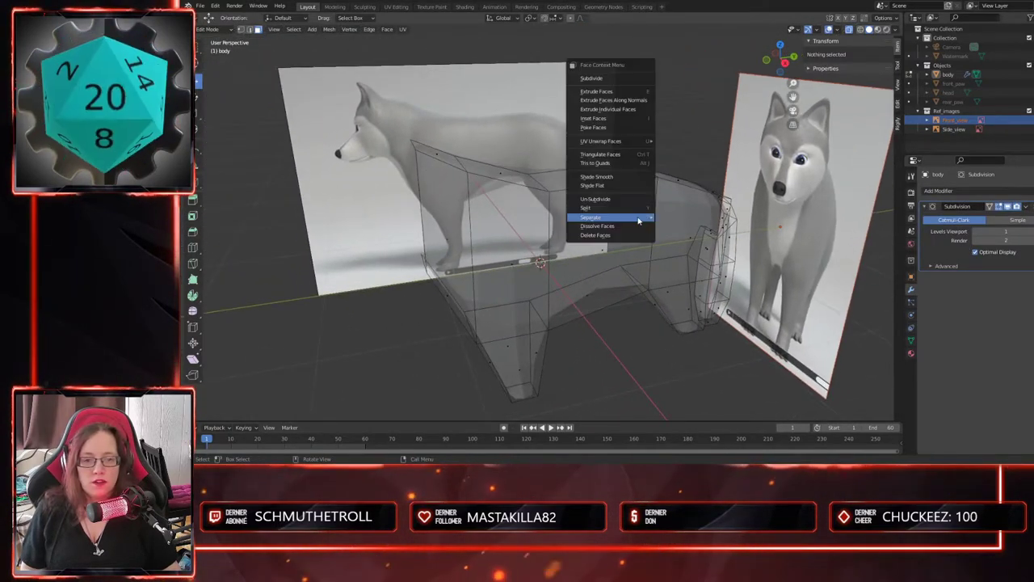
key(Tab)
right_click(593, 236)
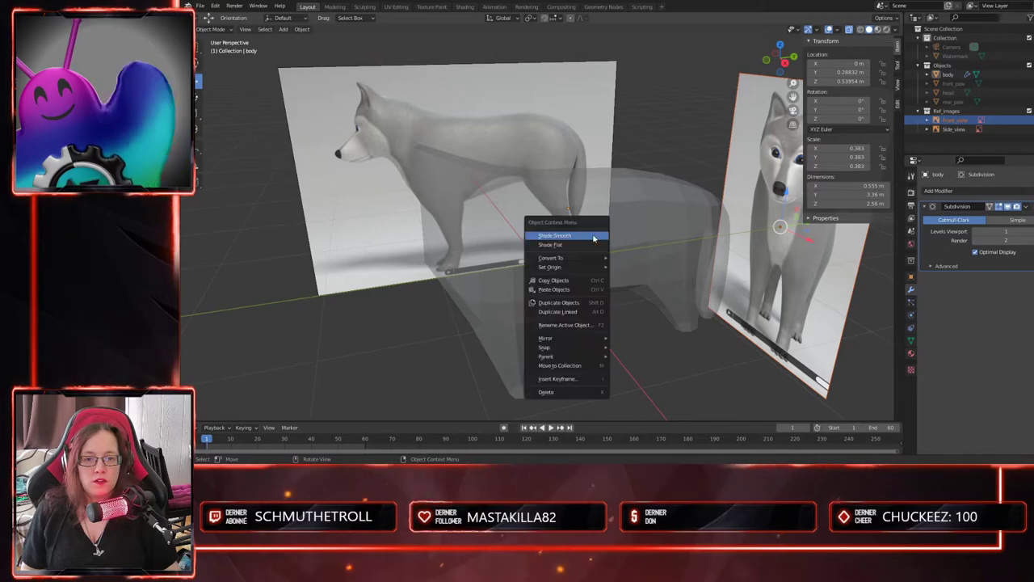
click(593, 236)
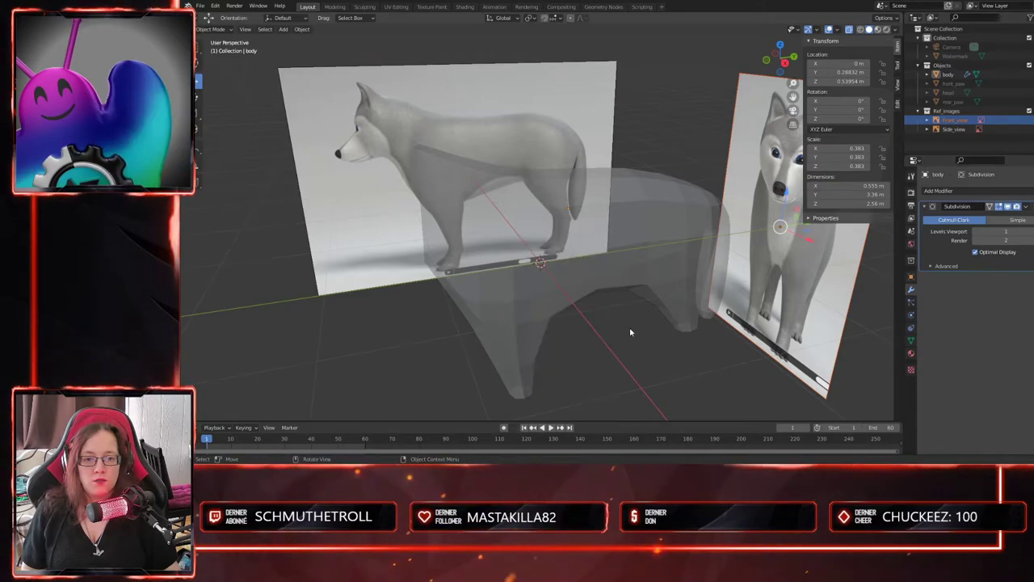
click(577, 238)
click(524, 312)
right_click(522, 316)
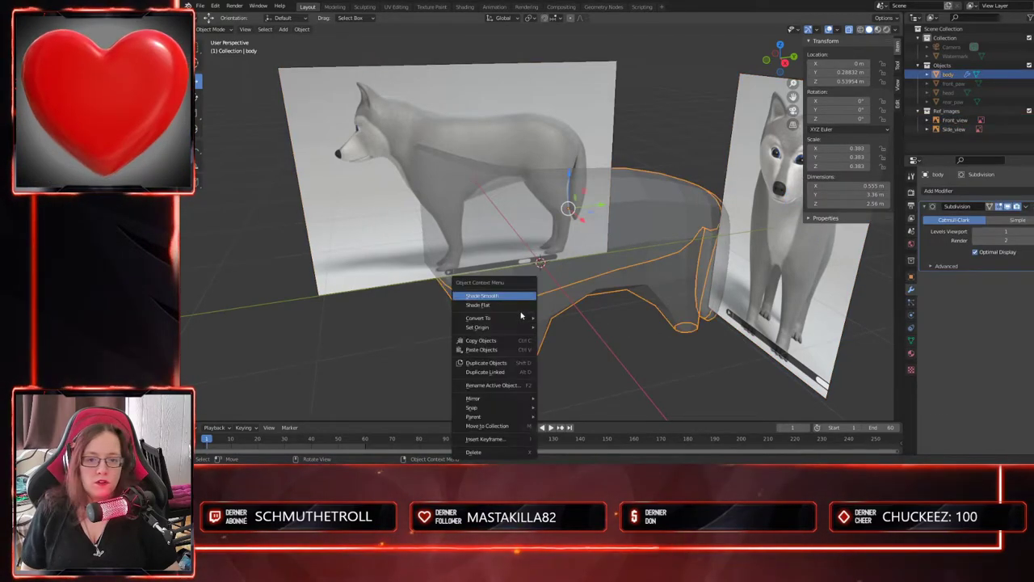
click(515, 297)
- Add a Mirror modifier to the body and place it above the Subdivision modifier in the stack
middle_drag(634, 335, 686, 347)
click(953, 192)
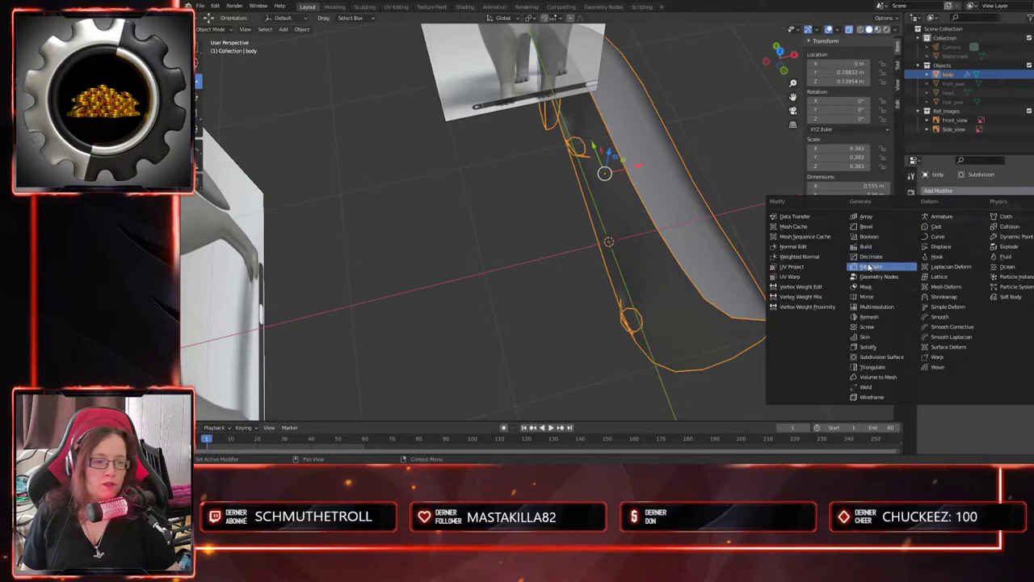
click(866, 296)
drag(1033, 277, 1029, 202)
middle_drag(641, 268, 645, 264)
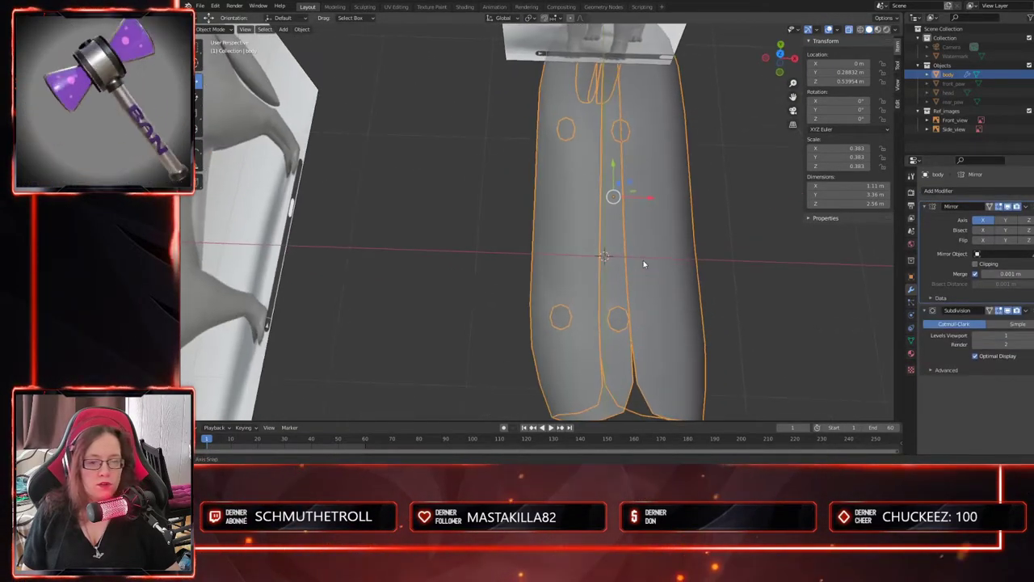
- Select the four vertices of the tail tip's small end face and move them along X until the inner side meets the mirror line
key(KP_7)
key(KP_Decimal)
shift+middle_drag(662, 223, 652, 322)
scroll(591, 202, up, 3)
shift+middle_drag(641, 221, 626, 410)
key(Tab)
scroll(638, 314, up, 4)
scroll(619, 274, up, 3)
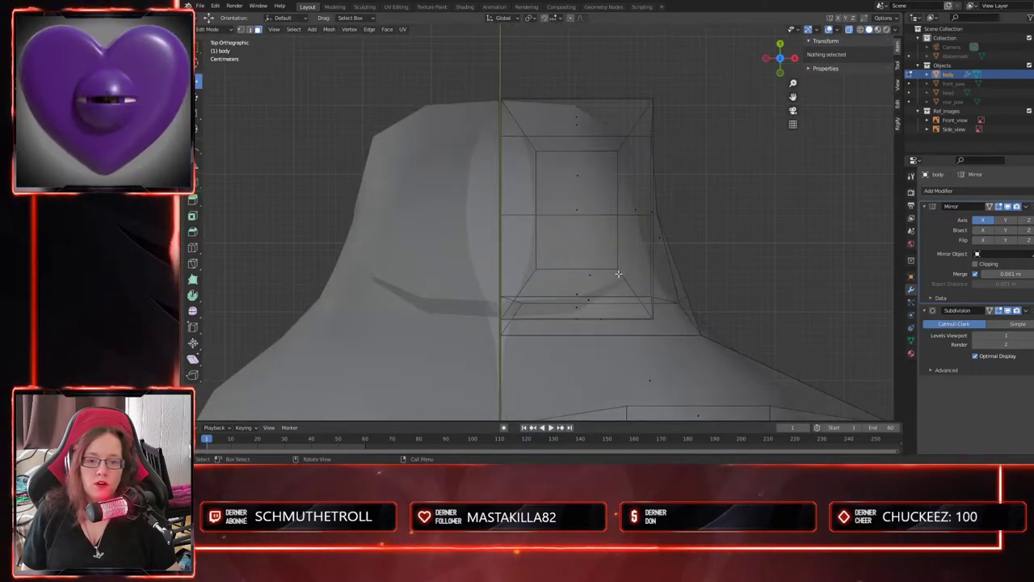
drag(522, 284, 522, 285)
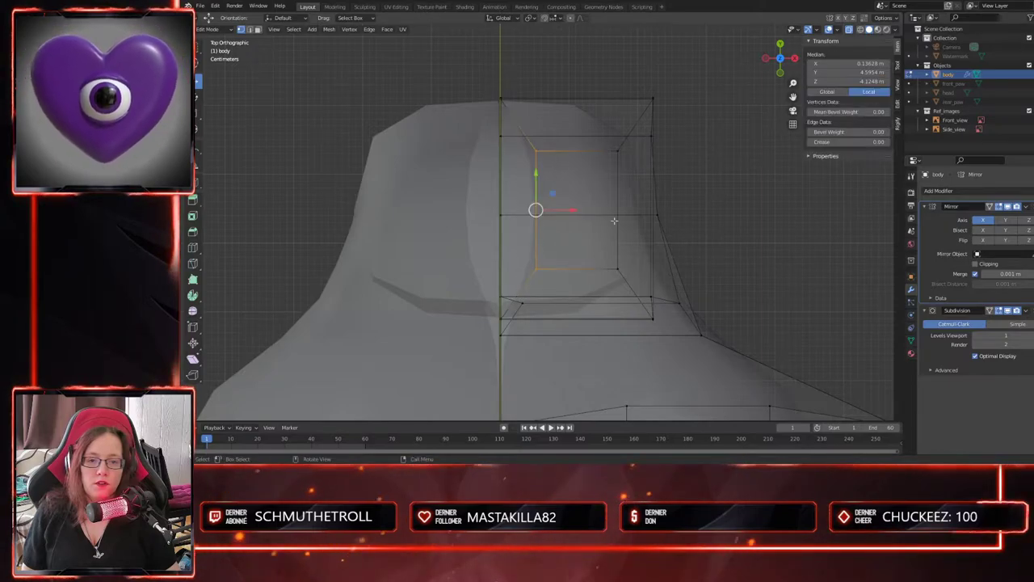
shift+drag(593, 275, 593, 275)
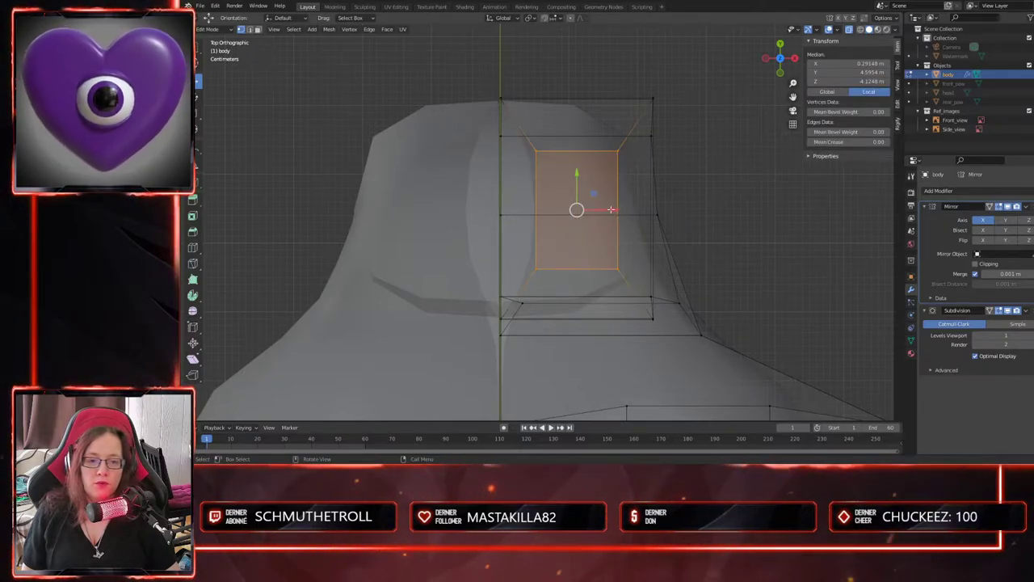
drag(611, 209, 593, 208)
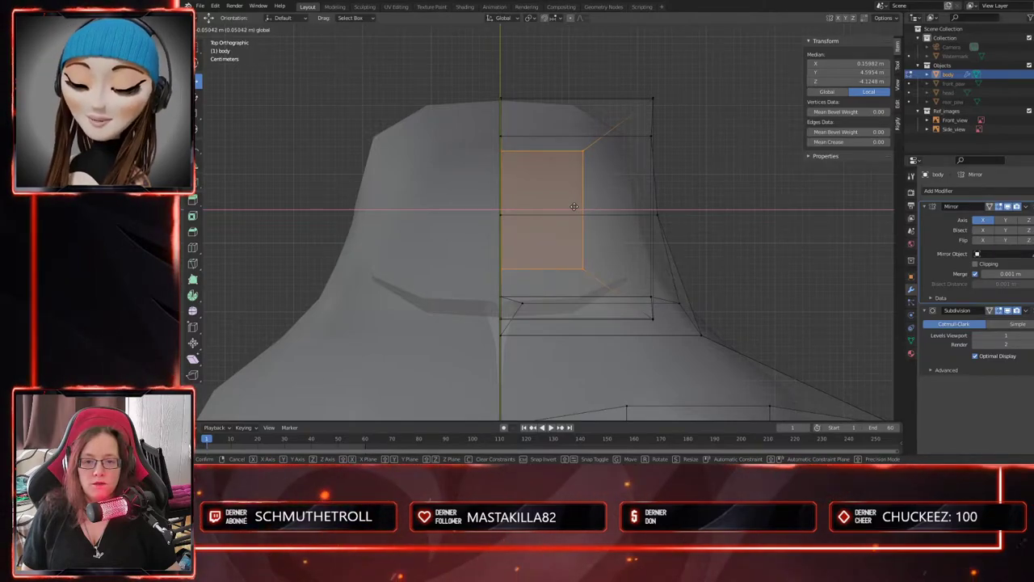
drag(573, 207, 574, 206)
- Move the stray inner vertex at the base of the tail along X onto the mirror line
scroll(574, 230, down, 3)
shift+middle_drag(611, 350, 538, 299)
scroll(530, 282, up, 4)
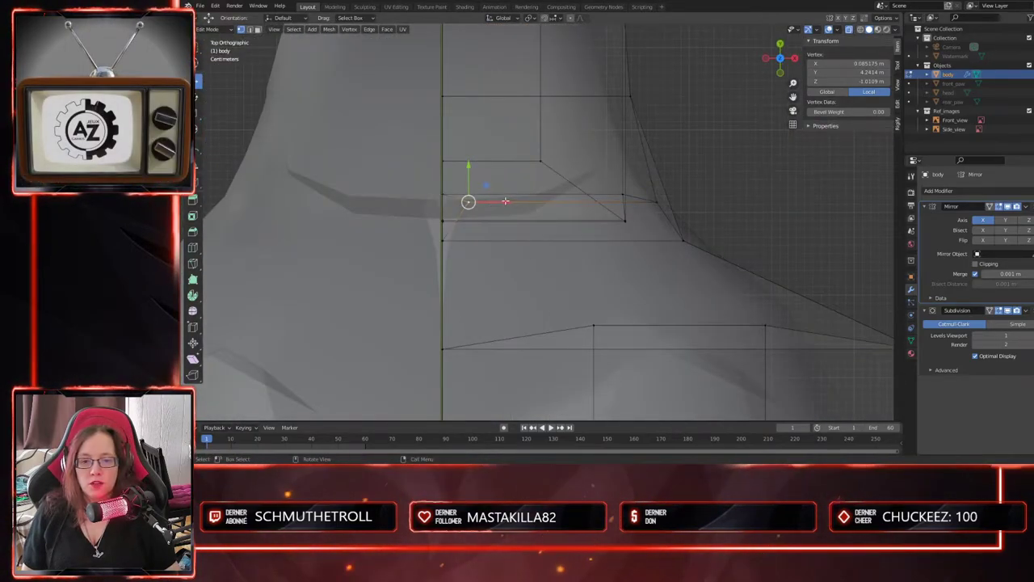
drag(505, 200, 488, 199)
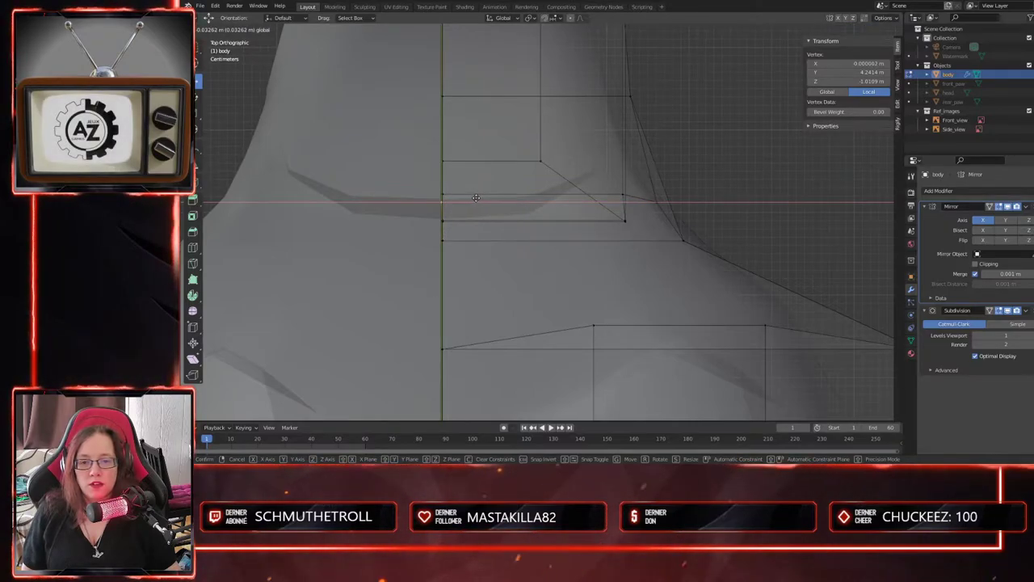
drag(476, 198, 475, 199)
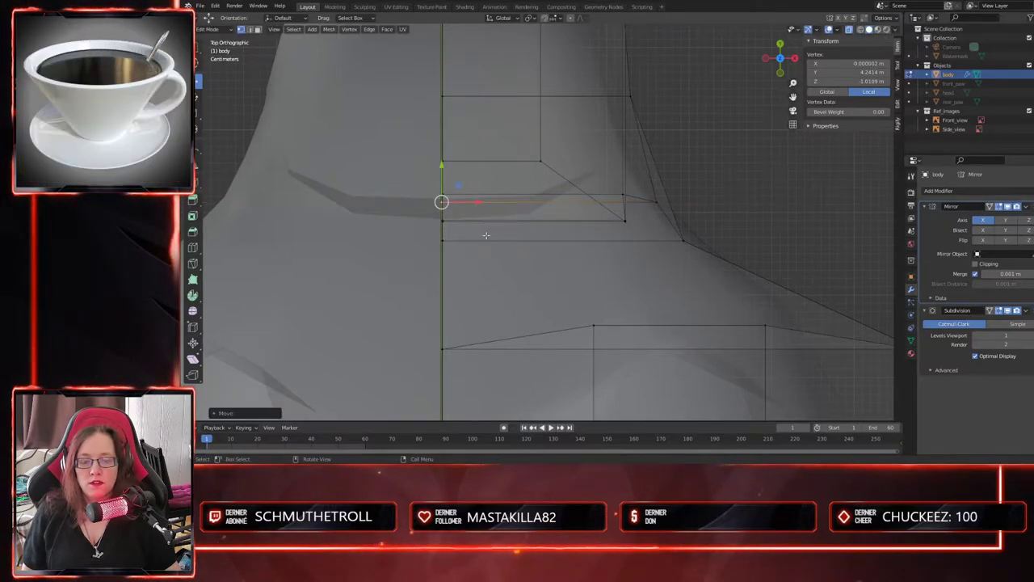
- Select all vertices along the mirror line from neck to tail and flatten them by scaling on X
scroll(488, 242, down, 4)
shift+middle_drag(543, 366, 509, 185)
shift+middle_drag(511, 355, 522, 57)
middle_drag(549, 356, 589, 146)
scroll(512, 247, up, 5)
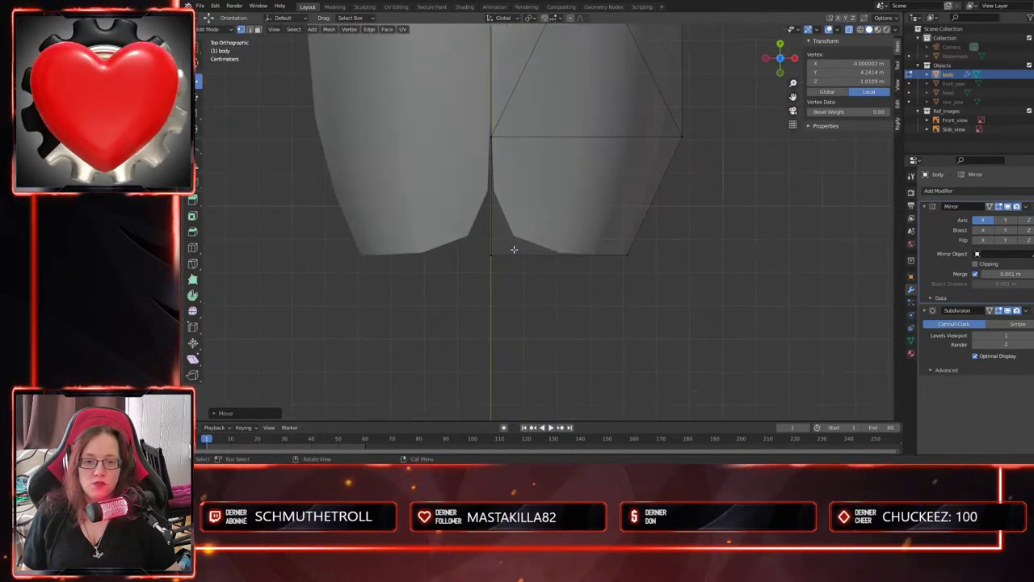
scroll(488, 245, down, 7)
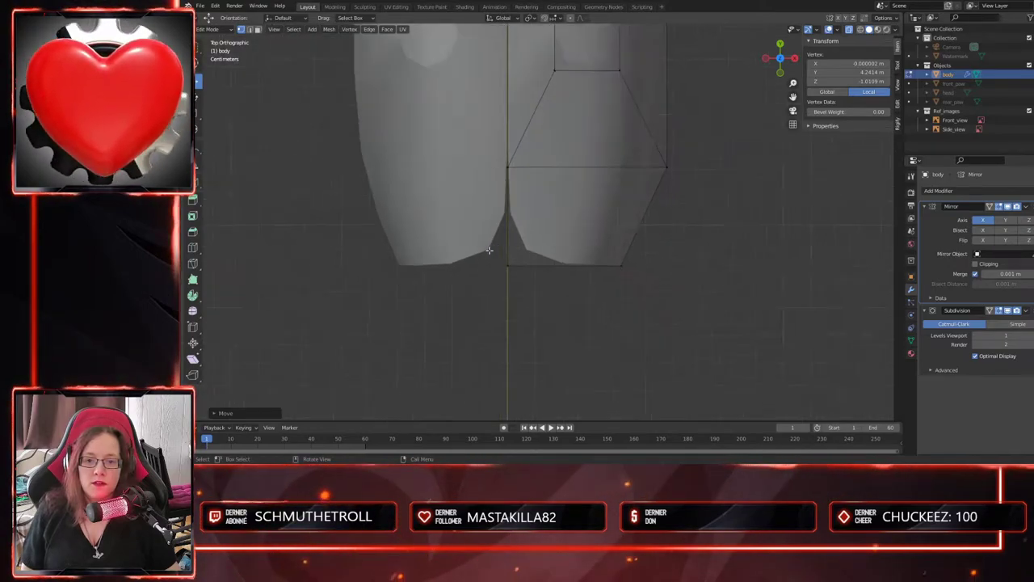
shift+middle_drag(605, 172, 582, 265)
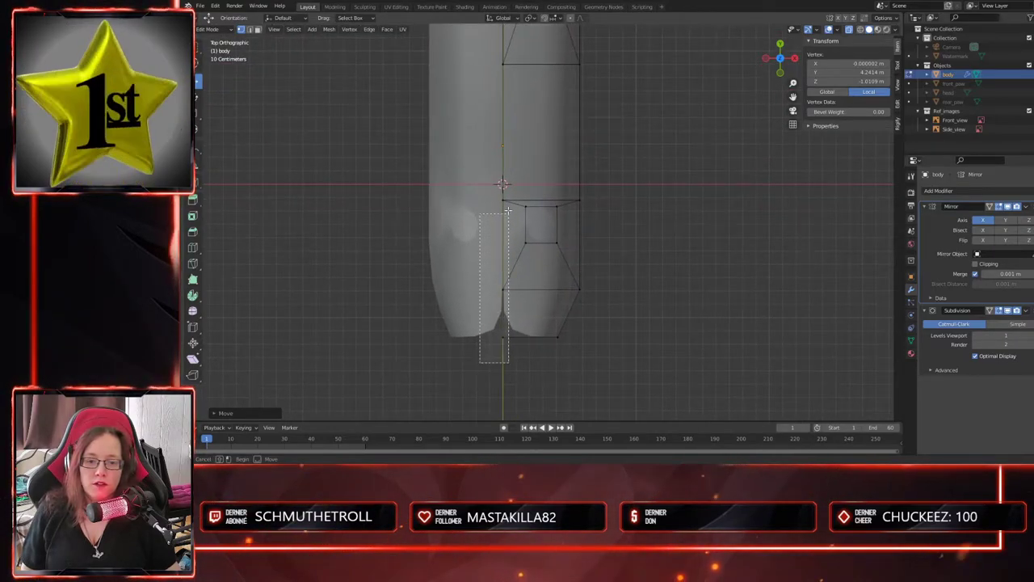
drag(512, 113, 514, 112)
shift+middle_drag(624, 144, 611, 409)
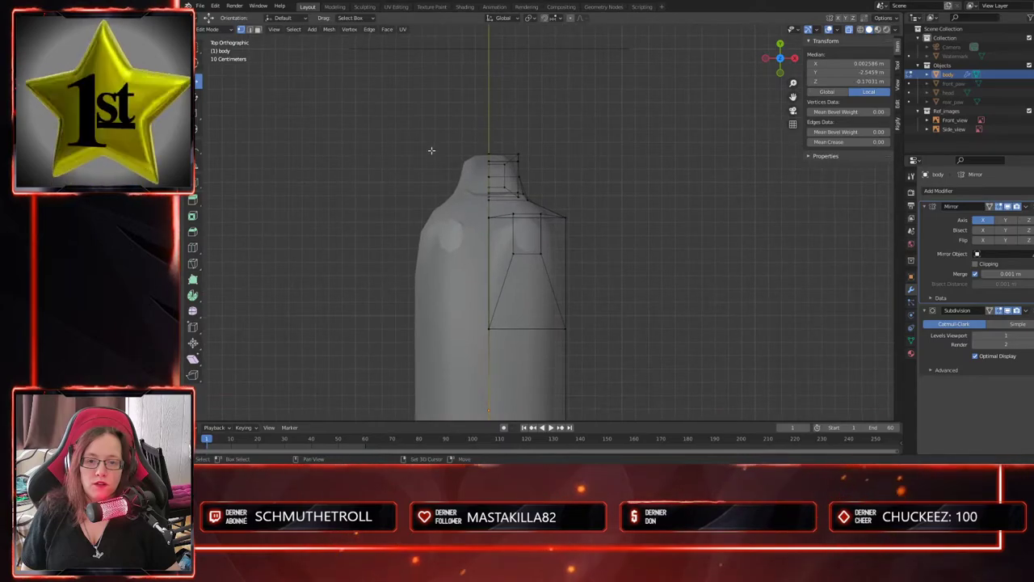
drag(498, 352, 497, 352)
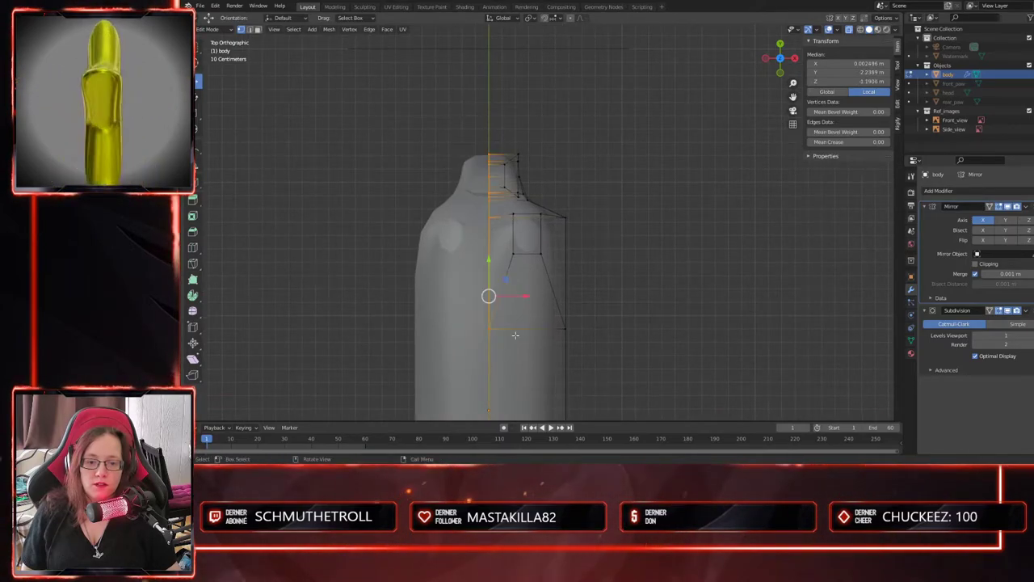
click(598, 302)
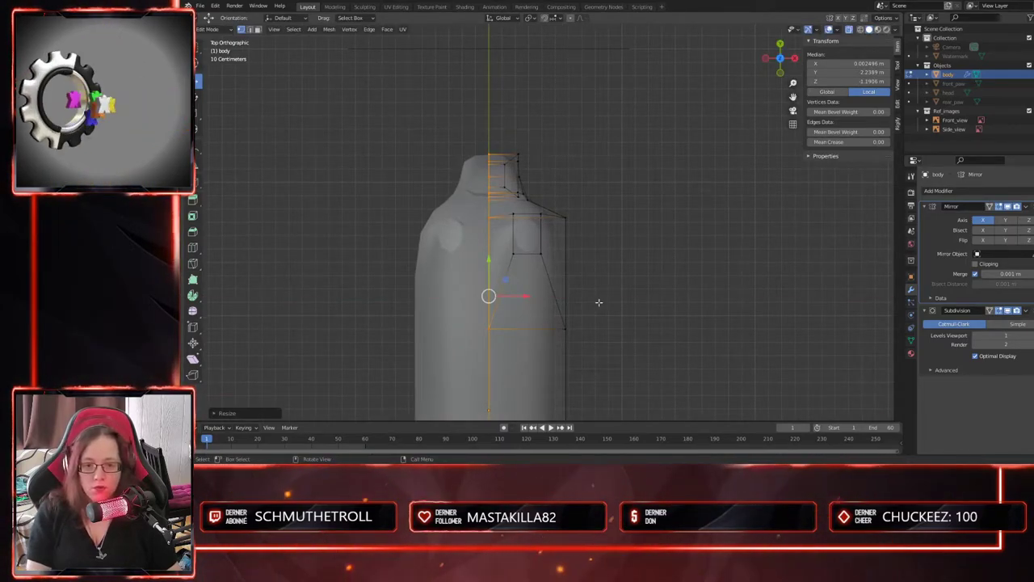
- Shift the selected centre-line vertices slightly along X to close the gap between the mirrored halves
scroll(525, 263, up, 3)
scroll(488, 350, up, 4)
shift+middle_drag(492, 338, 587, 84)
scroll(543, 307, down, 3)
shift+middle_drag(533, 347, 533, 149)
scroll(532, 148, down, 4)
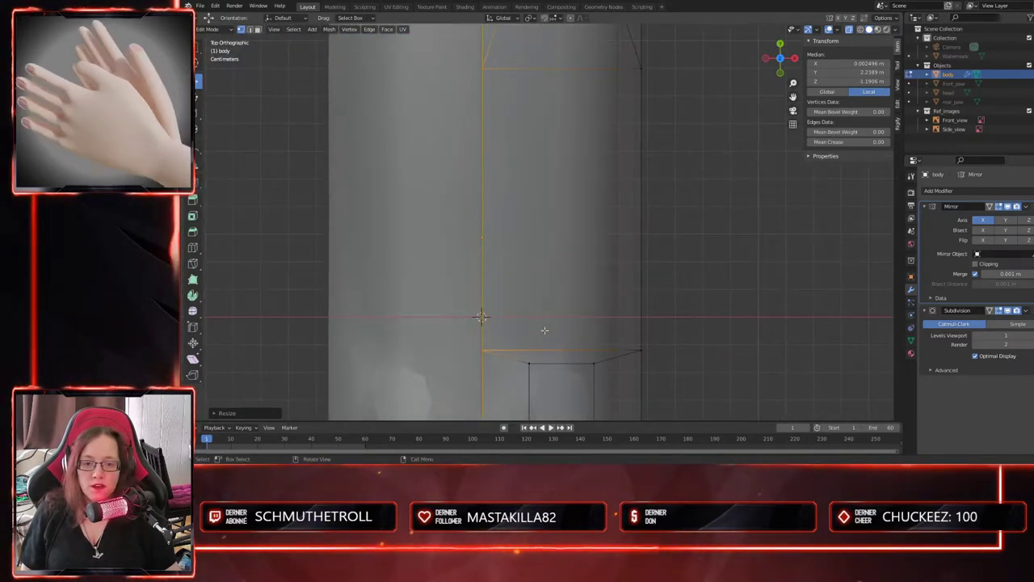
scroll(556, 364, up, 4)
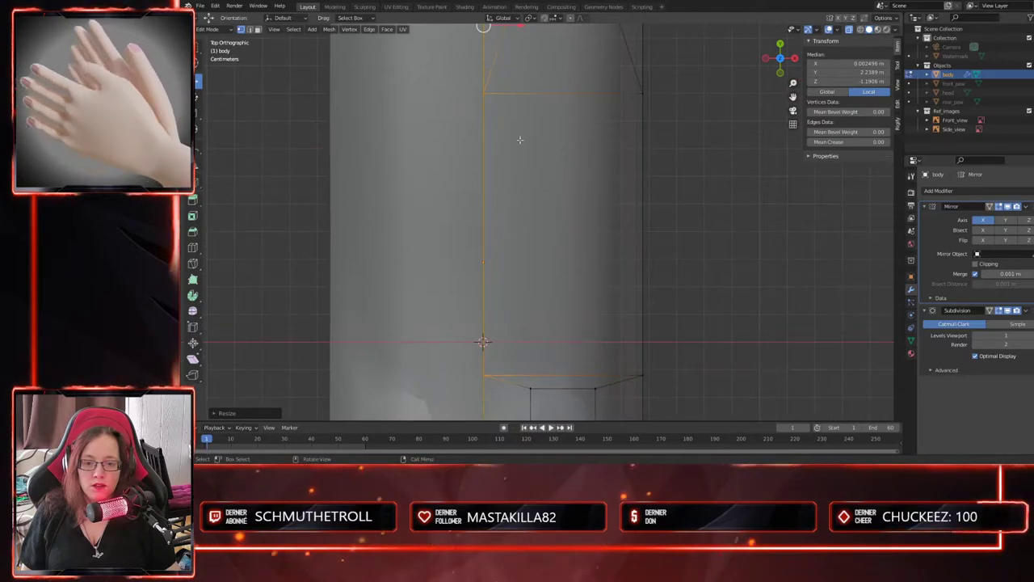
shift+middle_drag(524, 184, 526, 286)
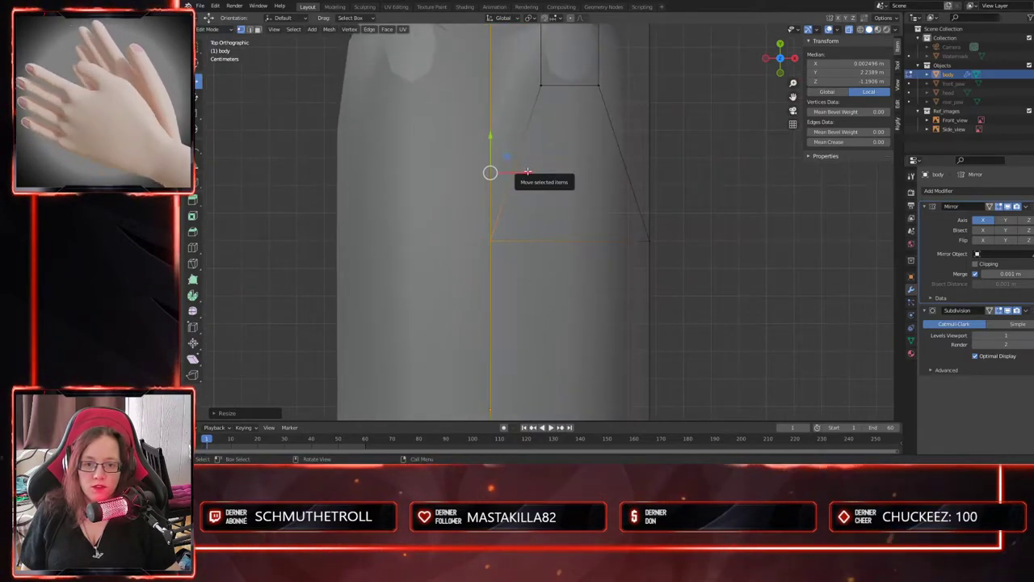
drag(526, 171, 525, 171)
shift+middle_drag(631, 304, 639, 101)
shift+middle_drag(644, 210, 640, 51)
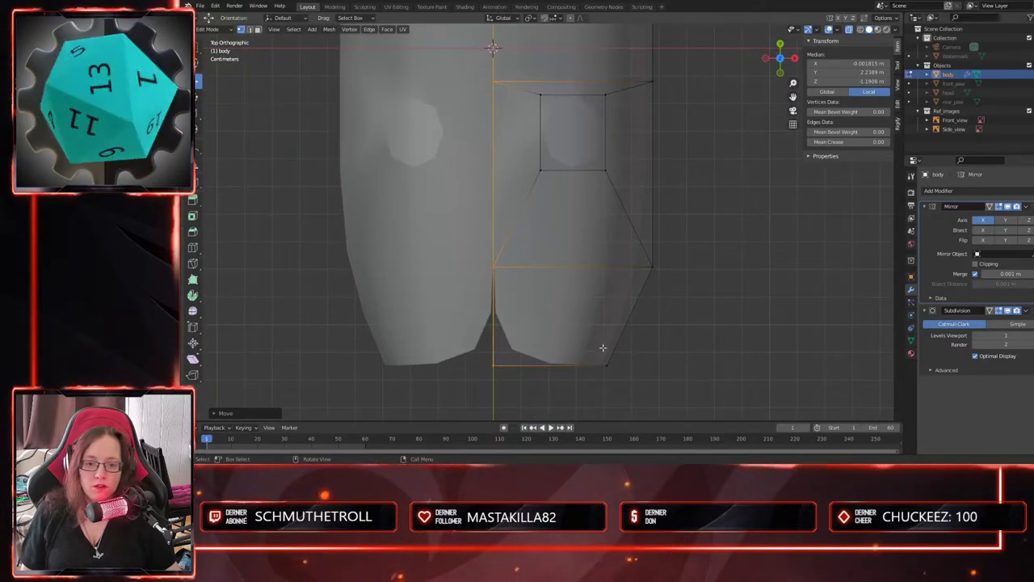
- Set the Mirror modifier's merge distance to 0.003 m
scroll(643, 342, up, 2)
middle_drag(581, 331, 634, 297)
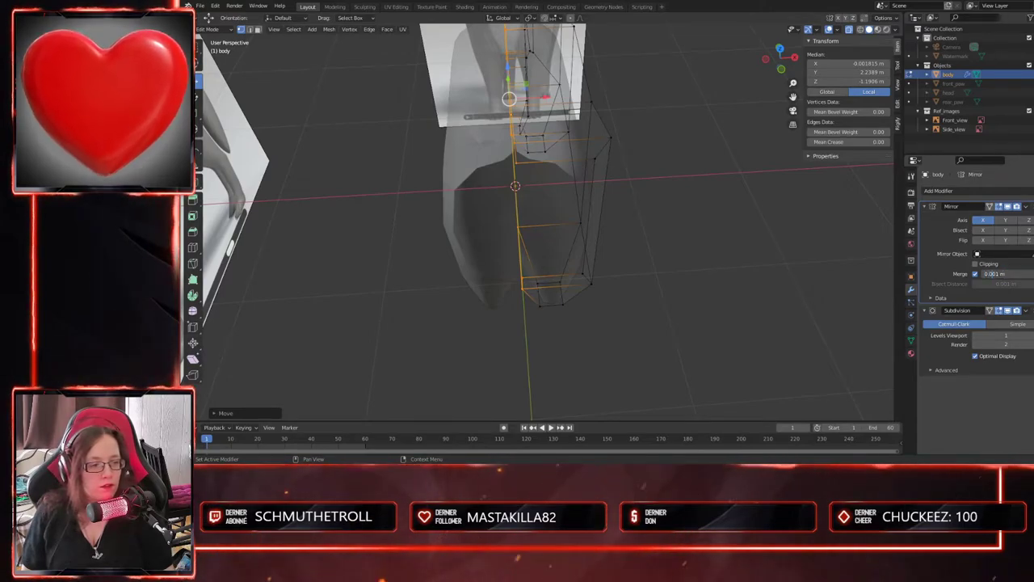
text(3)
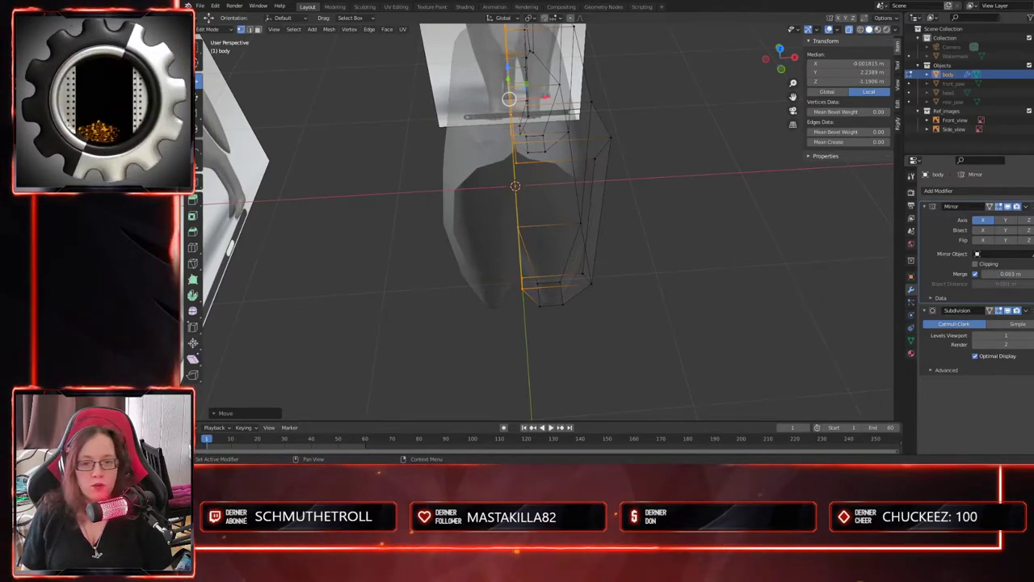
middle_drag(498, 249, 600, 271)
click(491, 223)
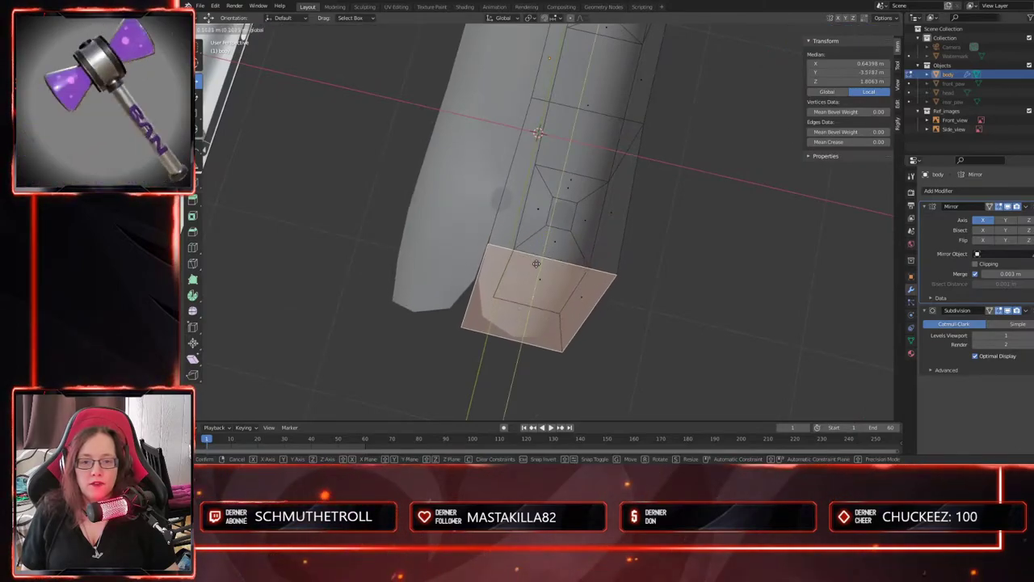
scroll(569, 302, up, 3)
middle_drag(569, 302, 590, 325)
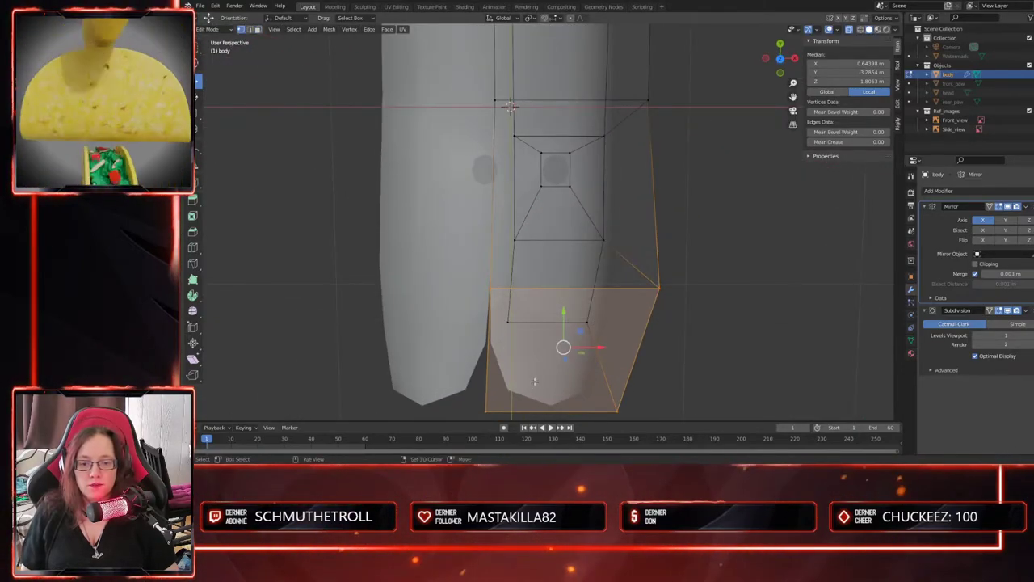
shift+middle_drag(534, 382, 576, 246)
click(539, 201)
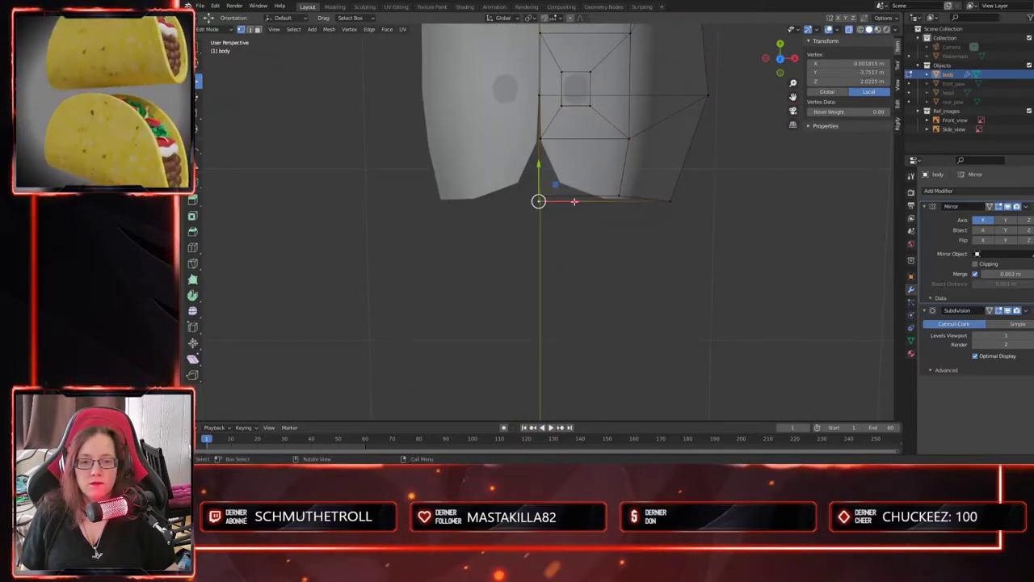
key(g)
key(x)
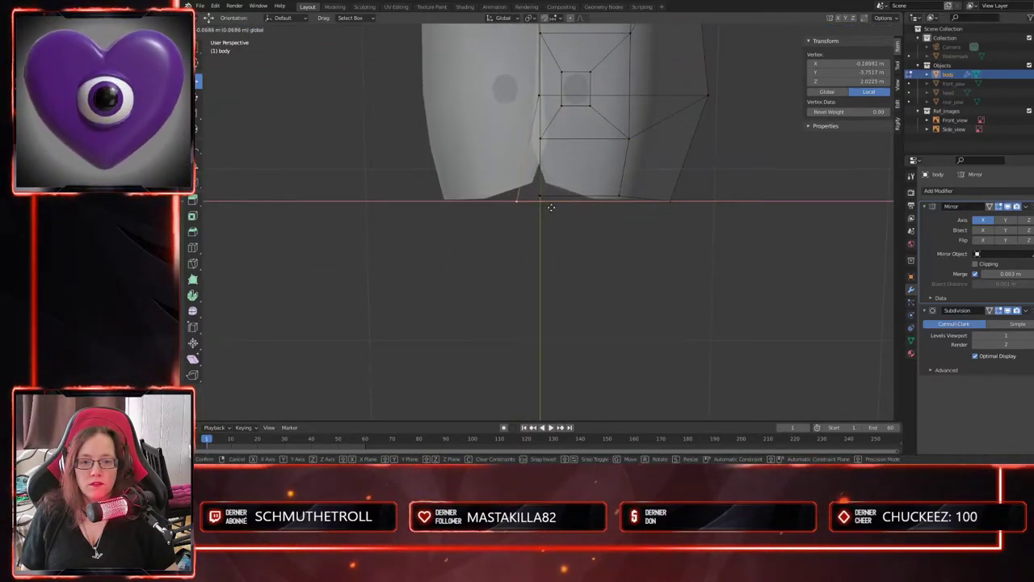
click(572, 211)
- Set the Mirror modifier's merge distance to 0.005 m so the halves join at the base of the tail
middle_drag(586, 229, 528, 308)
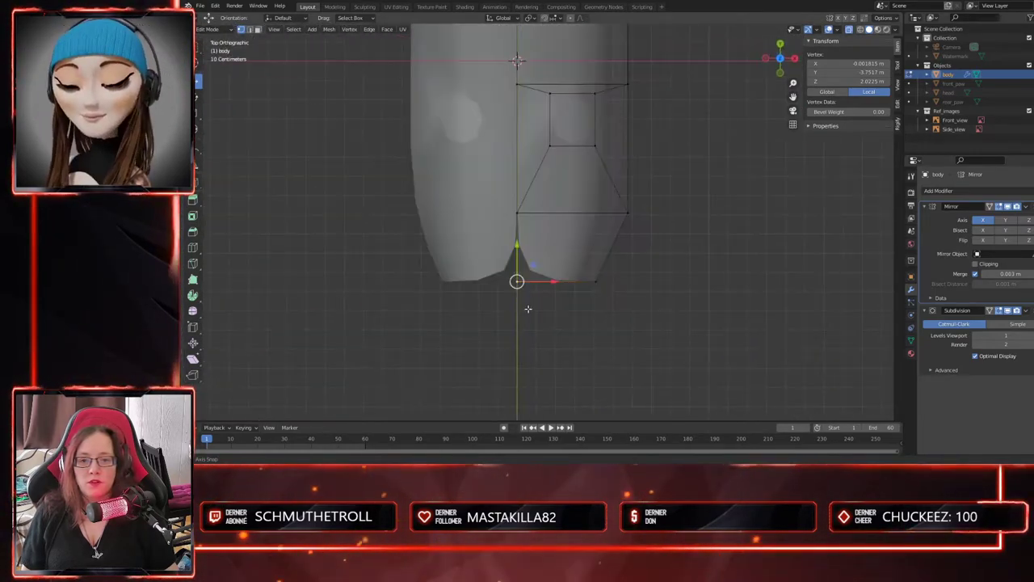
scroll(517, 280, up, 6)
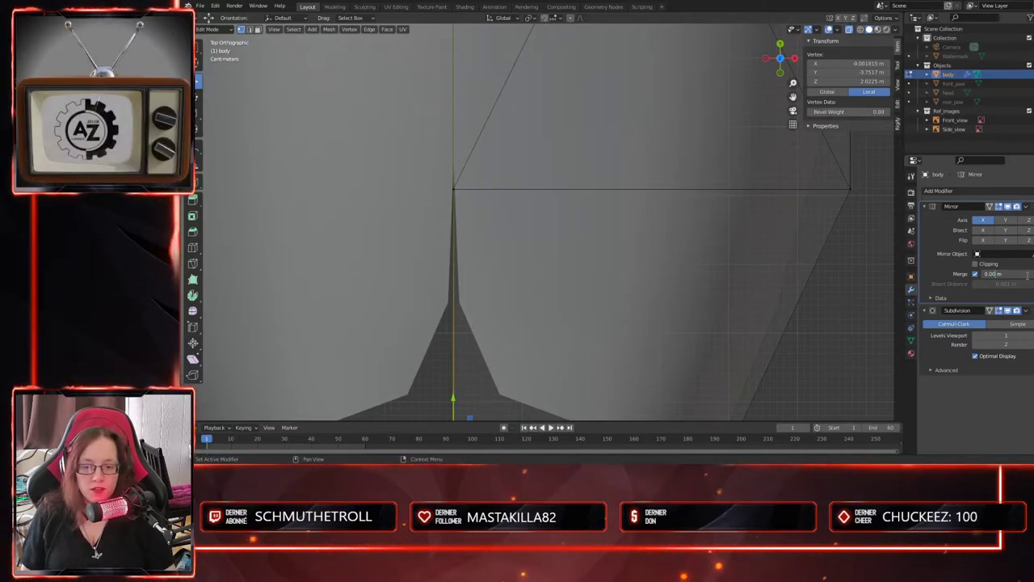
key(Return)
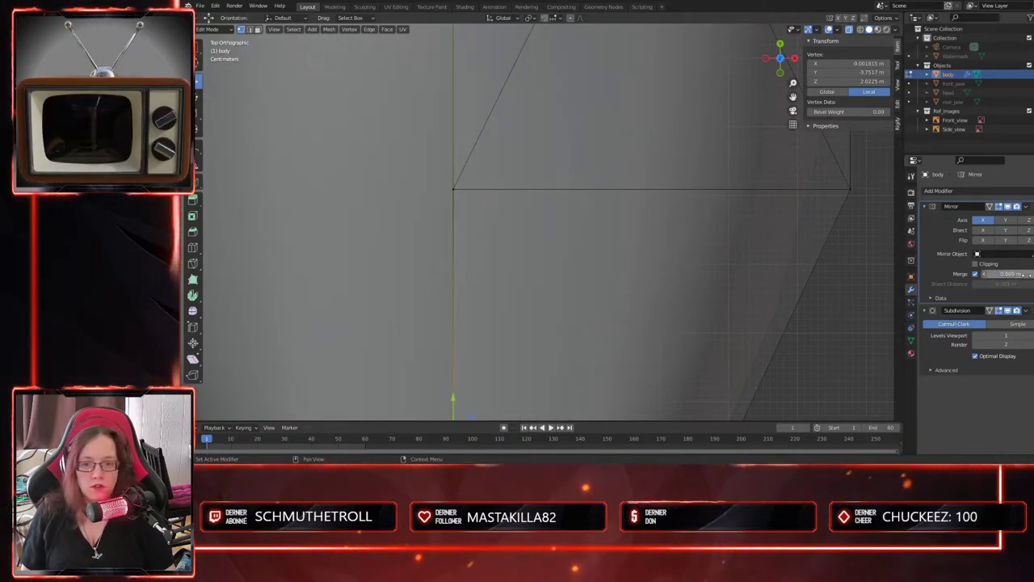
scroll(669, 290, down, 5)
- Examine the mirrored body's centre seam from several angles in both Object and Edit Mode
key(Tab)
middle_drag(669, 296, 590, 264)
key(Tab)
scroll(586, 229, up, 3)
shift+middle_drag(635, 170, 738, 160)
scroll(617, 284, down, 5)
key(Tab)
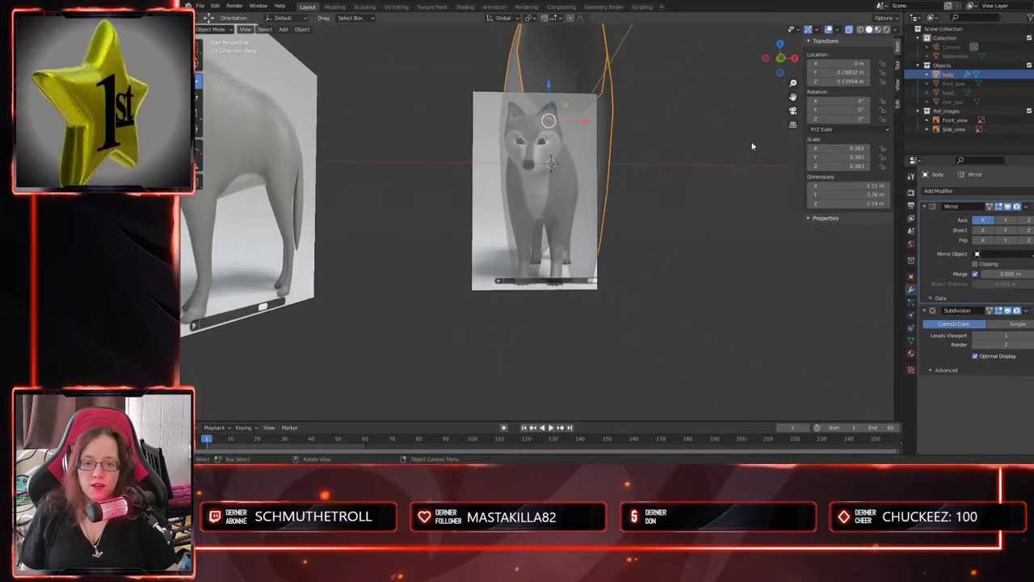
middle_drag(863, 43, 468, 250)
middle_drag(590, 279, 597, 345)
key(Tab)
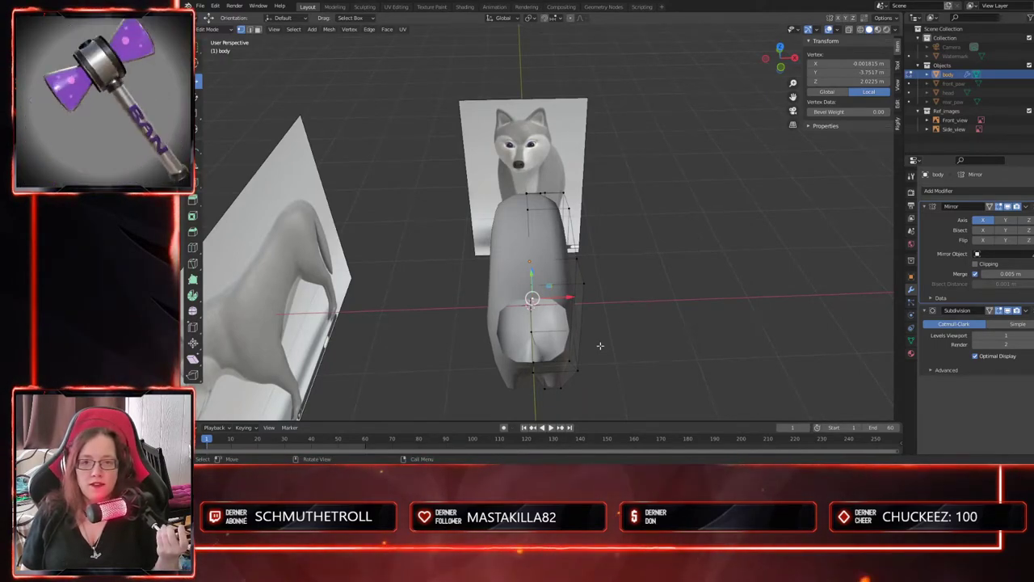
- Examine the body's underside and the area between the legs, with and without X-ray display
middle_drag(610, 375, 688, 274)
scroll(572, 323, up, 2)
key(Tab)
key(Tab)
click(848, 30)
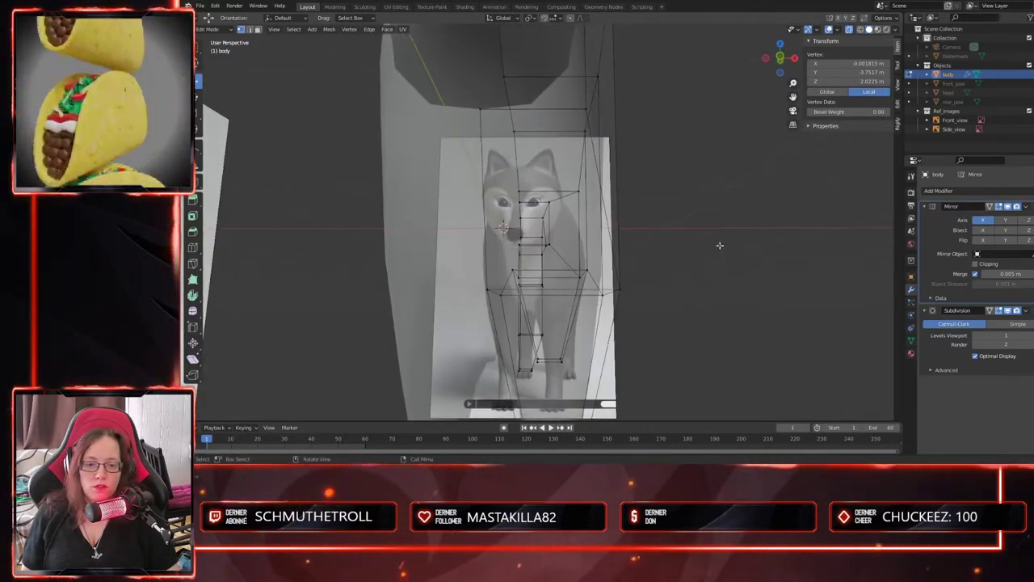
click(848, 30)
middle_drag(626, 336, 648, 363)
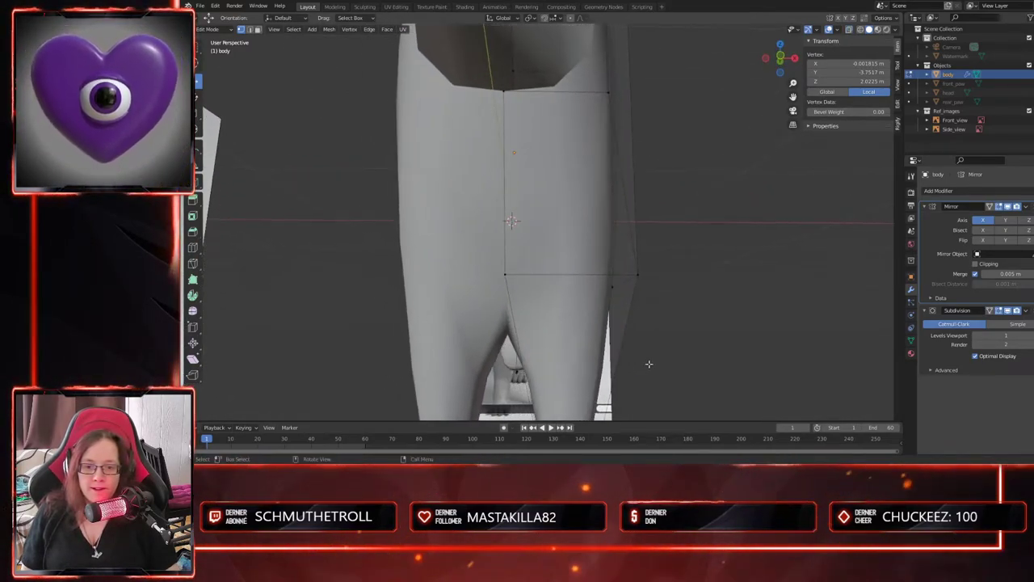
mouse_move(576, 358)
middle_down()
mouse_move(569, 345)
mouse_move(587, 344)
middle_up()
scroll(596, 291, down, 4)
middle_drag(597, 283, 609, 368)
- Select the edge loop along the body's centre line, activate Bevel and X-ray, and hide the Mirror modifier in the viewport
key(2)
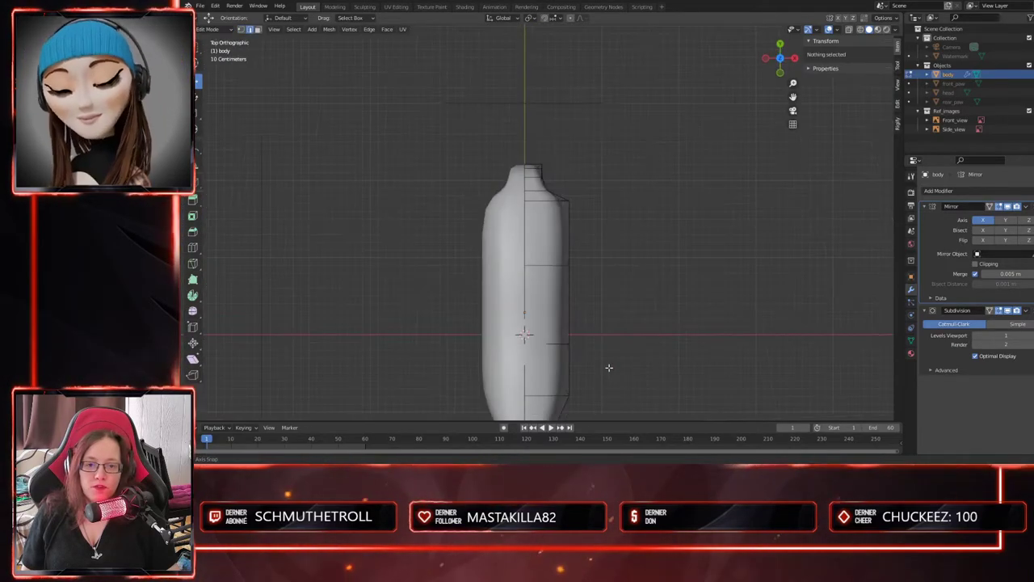
click(524, 230)
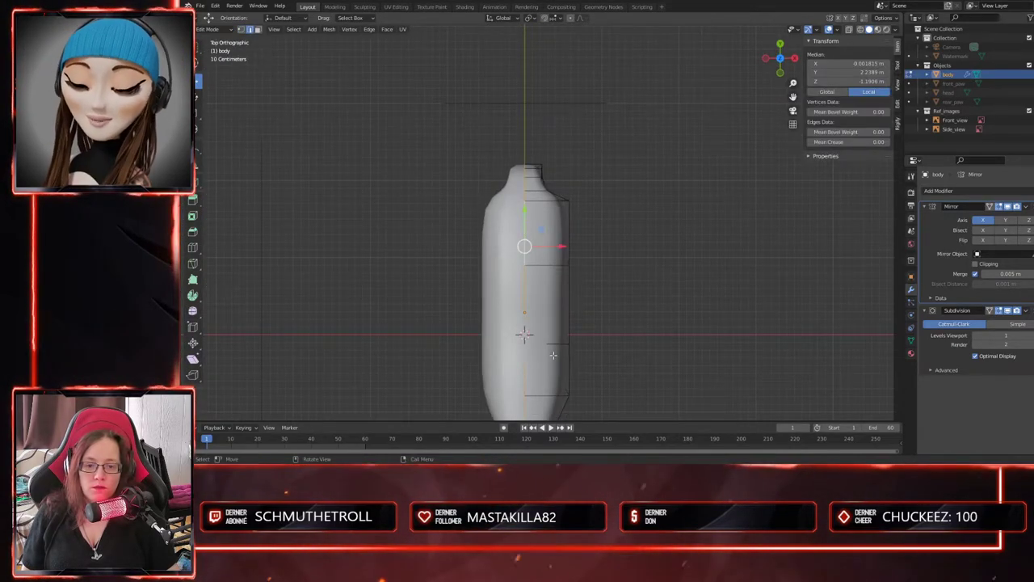
shift+middle_drag(609, 353, 597, 219)
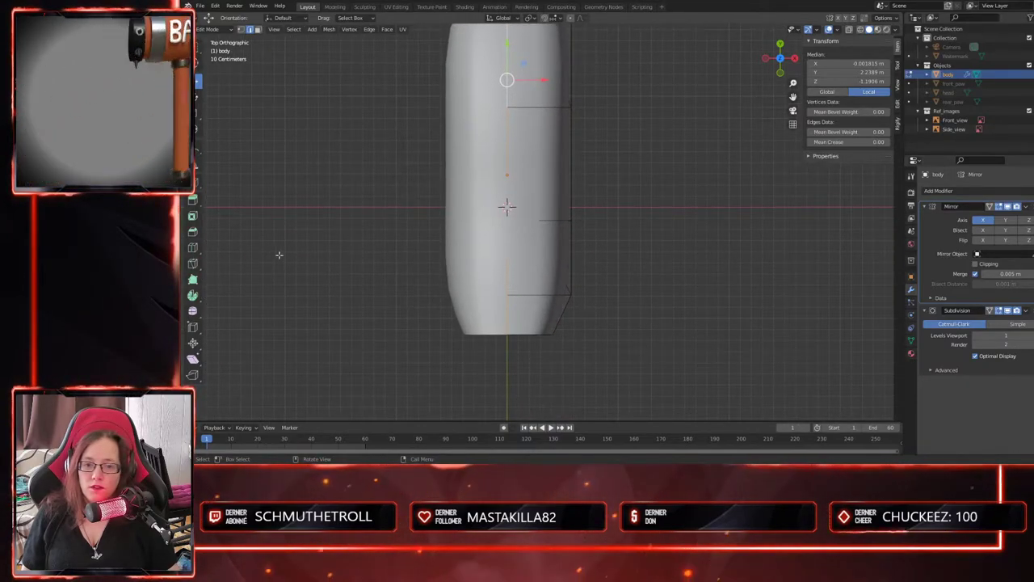
click(194, 233)
middle_drag(490, 114, 533, 206)
click(849, 31)
middle_drag(625, 194, 711, 148)
click(1007, 208)
middle_drag(765, 246, 673, 312)
scroll(501, 262, up, 2)
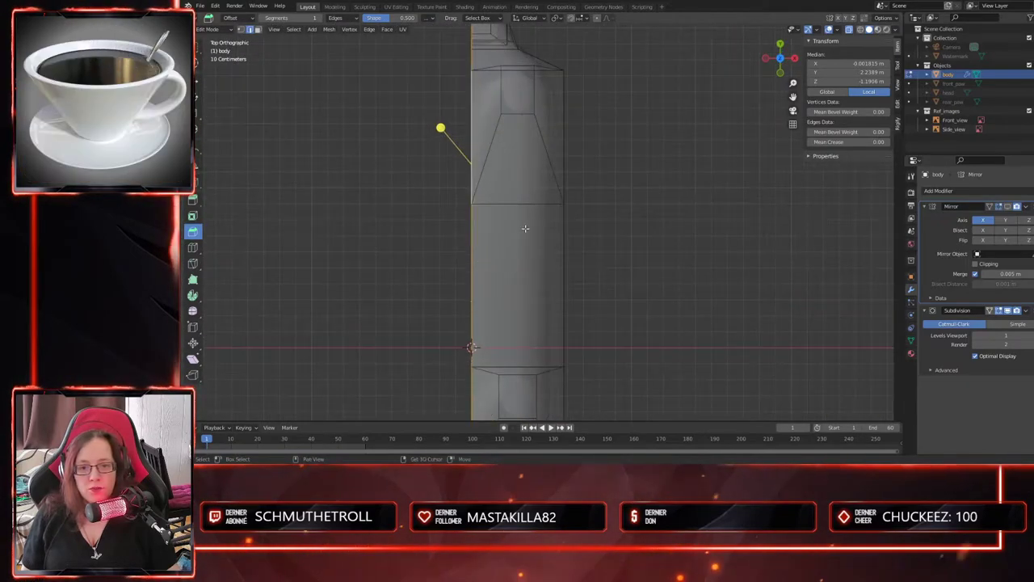
- Try to bevel the selected centre-line edge loop, check the shape from the side, and undo the bevel
shift+middle_drag(526, 226, 573, 296)
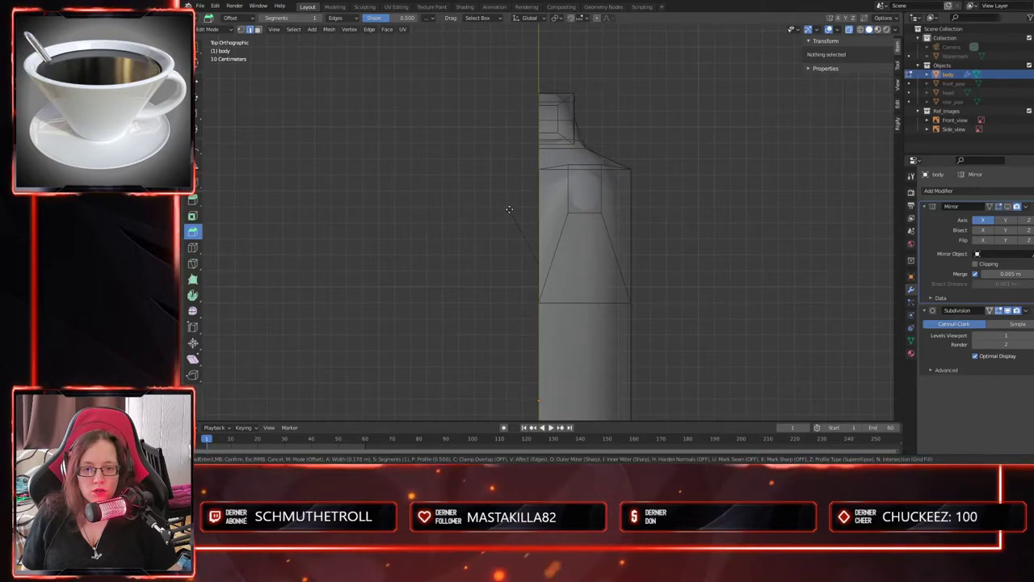
click(508, 209)
middle_drag(509, 210, 706, 287)
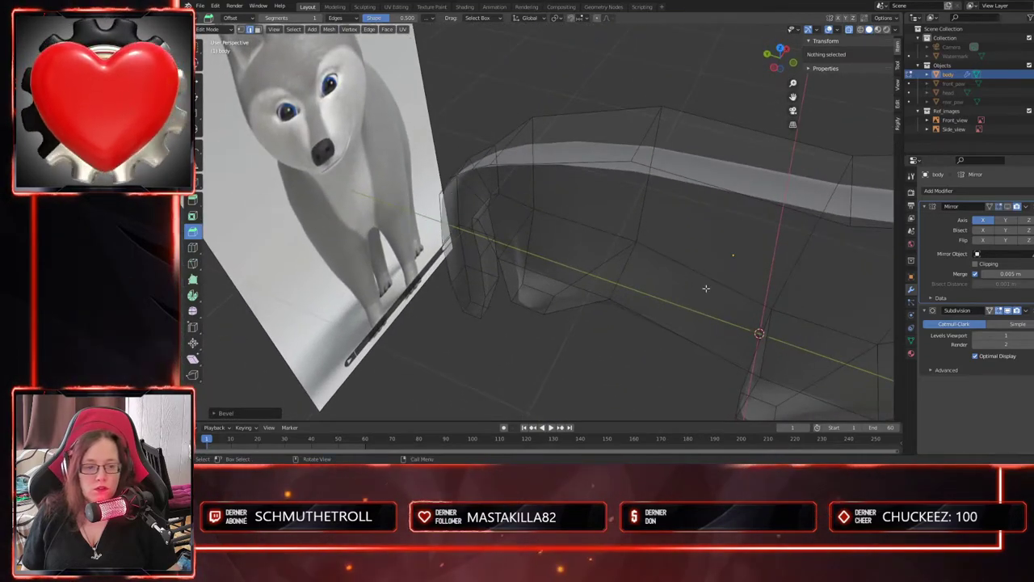
scroll(706, 289, down, 2)
key(ctrl+z)
key(ctrl+z)
key(ctrl+z)
- Reselect the edge loop along the open inner side, try a narrow bevel on it once more, and undo it
mouse_move(685, 348)
middle_down()
mouse_move(647, 345)
mouse_move(683, 362)
middle_up()
key(2)
alt+click(715, 341)
key(ctrl+z)
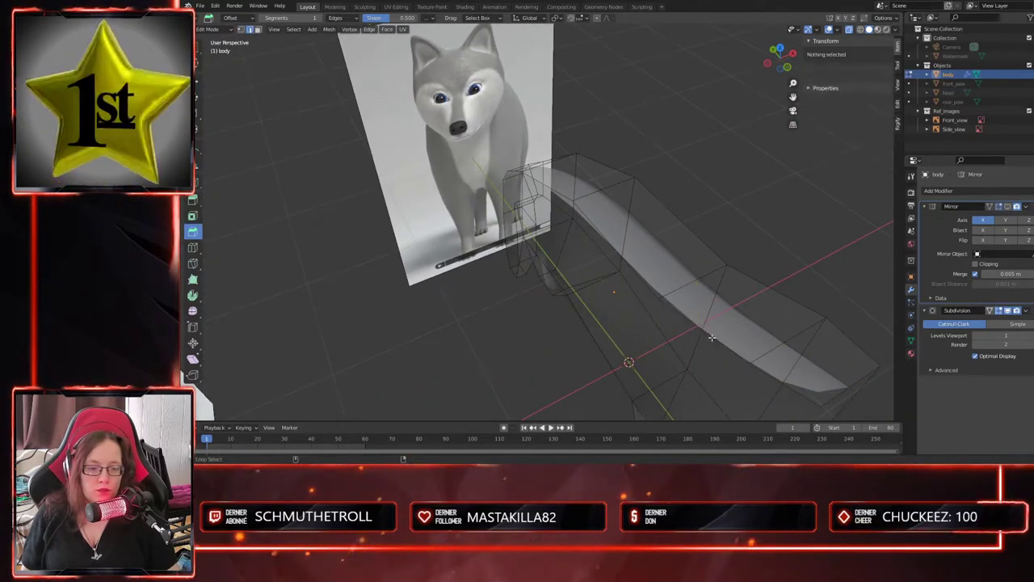
alt+click(713, 340)
middle_drag(629, 327, 484, 280)
drag(457, 256, 454, 257)
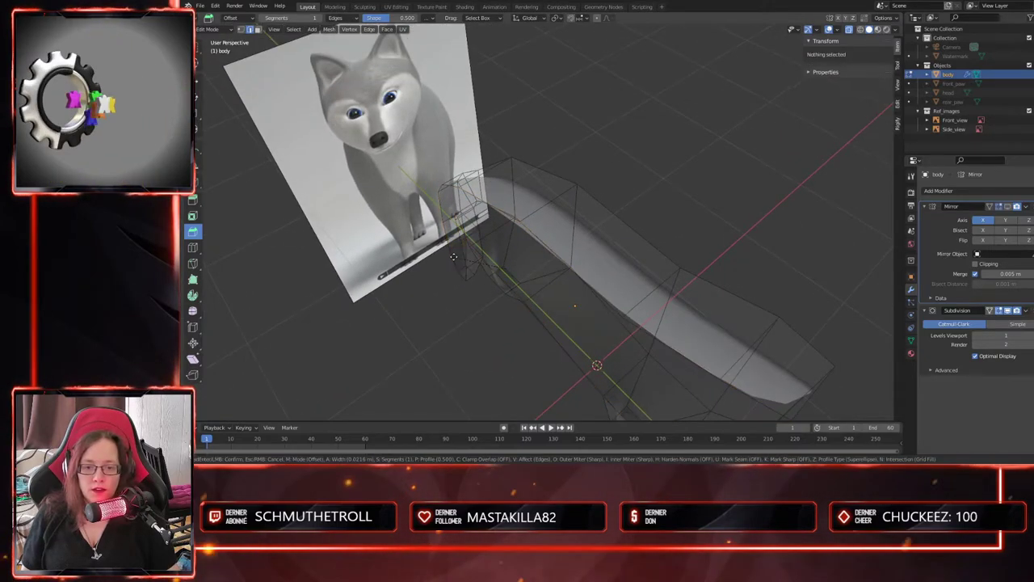
key(ctrl+z)
- Try to select the body's centre-line edge loop again from top and perspective views
middle_drag(488, 302, 569, 246)
click(493, 337)
scroll(494, 333, up, 4)
middle_drag(586, 285, 604, 300)
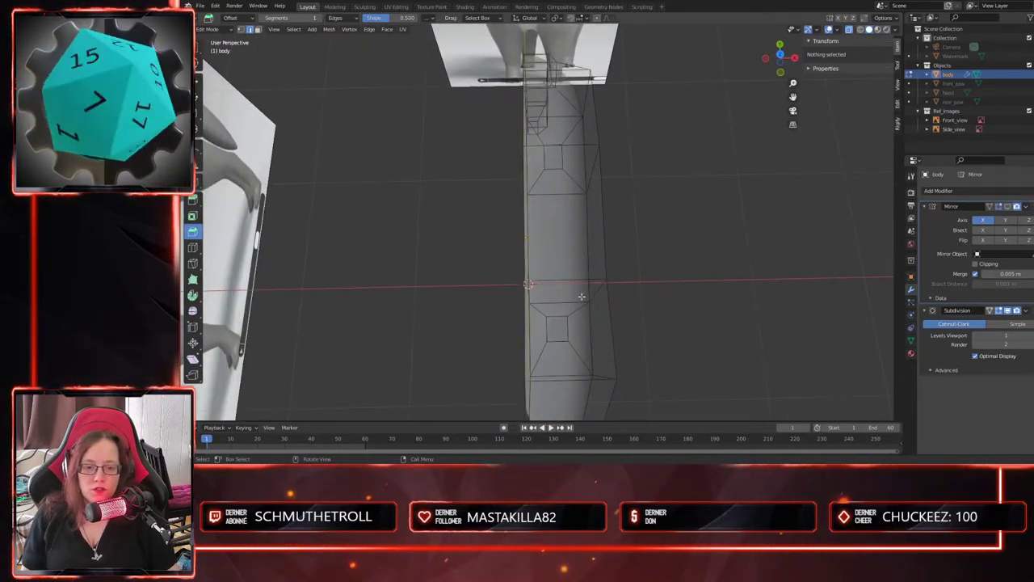
scroll(594, 255, down, 3)
key(KP_7)
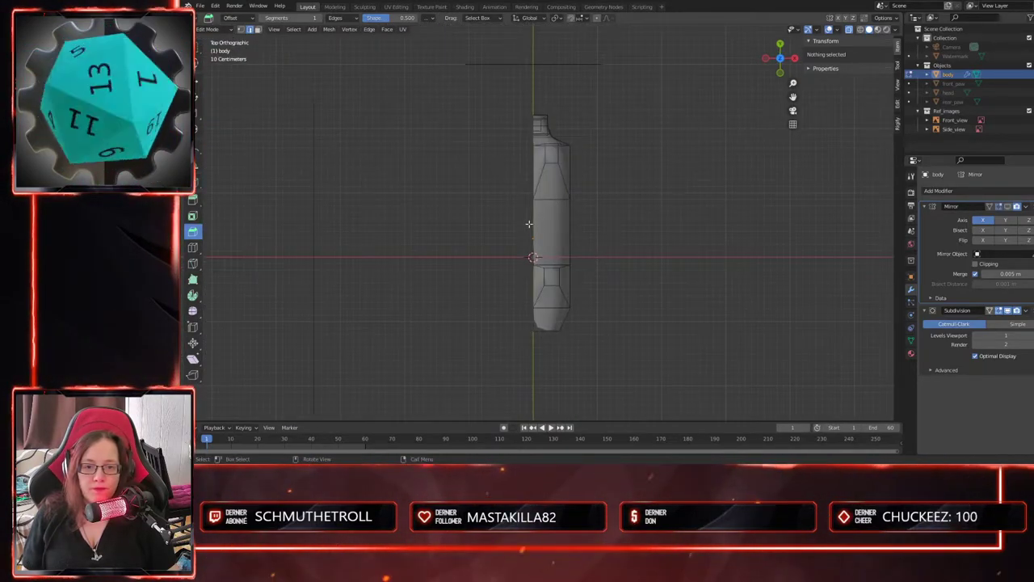
middle_drag(530, 218, 539, 204)
alt+click(539, 205)
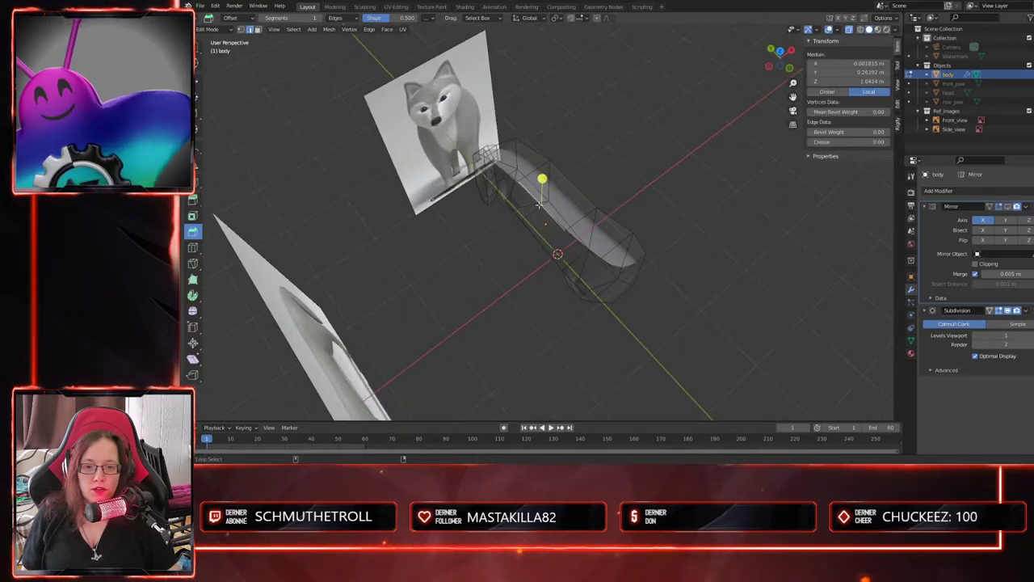
- Switch back to the Move tool, select the centre-line edge loop, and extrude it slightly along X into a narrow strip
click(196, 85)
scroll(485, 316, up, 5)
click(487, 319)
middle_drag(487, 318, 493, 298)
click(531, 273)
key(ctrl+z)
alt+click(539, 251)
alt+middle_drag(541, 249, 506, 289)
scroll(509, 290, down, 2)
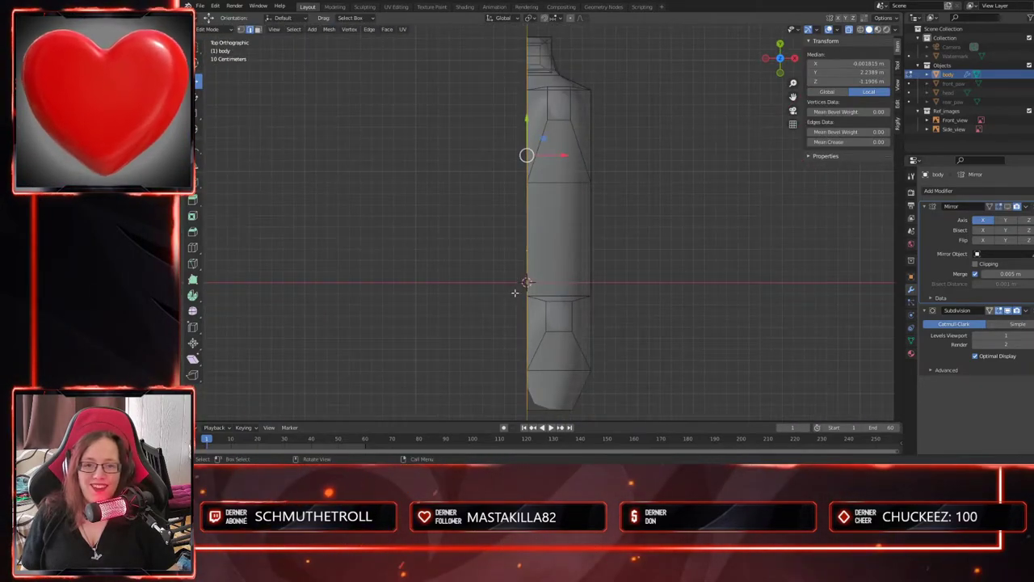
key(g)
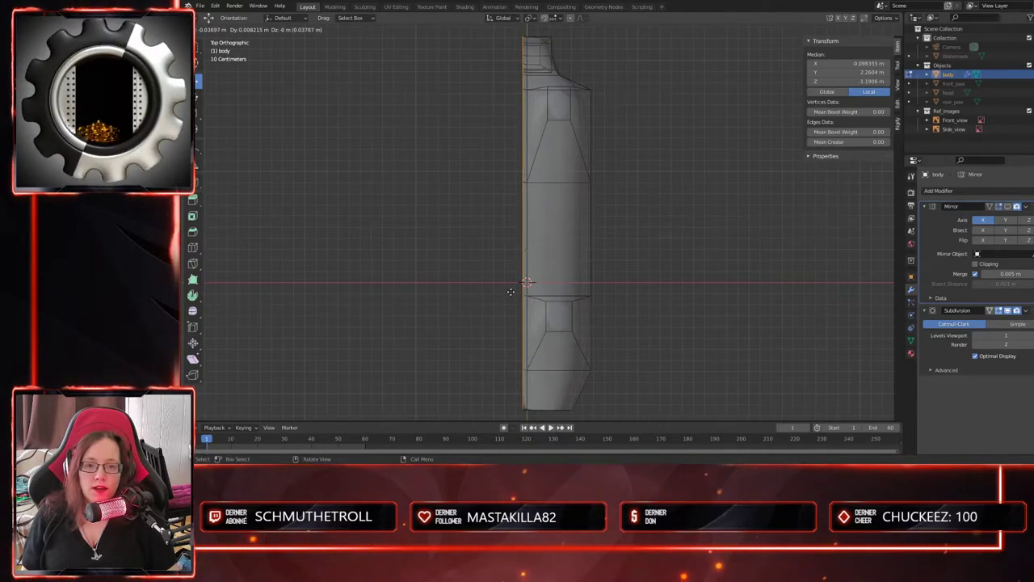
right_click(511, 291)
drag(563, 155, 557, 156)
- Select the whole half body, move it along X until the strip's edge meets the mirror line, and show the Mirror modifier again
scroll(579, 177, down, 2)
drag(626, 59, 490, 374)
scroll(586, 256, up, 2)
drag(579, 162, 584, 162)
click(1004, 207)
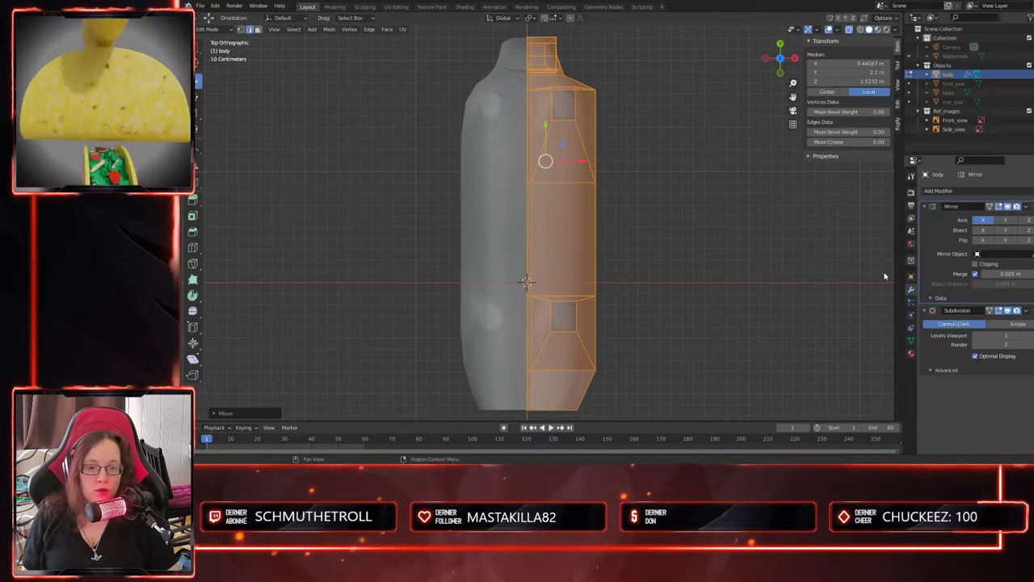
- Examine the mirrored body with its new centre strip, especially the belly vertices between the hind legs
key(Tab)
click(656, 335)
middle_drag(657, 335, 490, 349)
middle_drag(581, 323, 624, 301)
middle_drag(565, 266, 617, 263)
scroll(569, 328, up, 1)
shift+middle_drag(592, 341, 575, 294)
key(Tab)
click(554, 223)
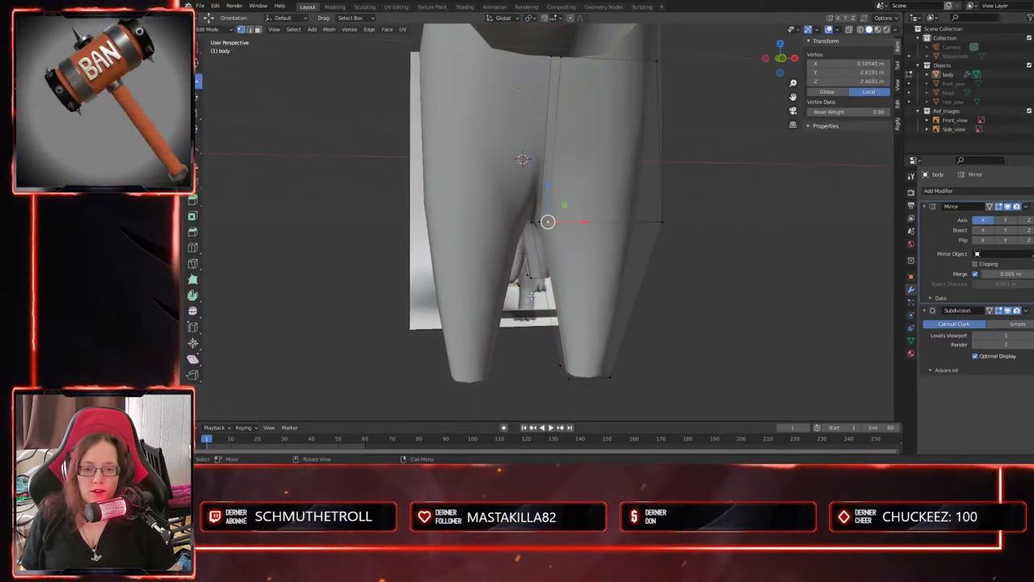
middle_drag(547, 221, 527, 218)
middle_drag(665, 234, 644, 264)
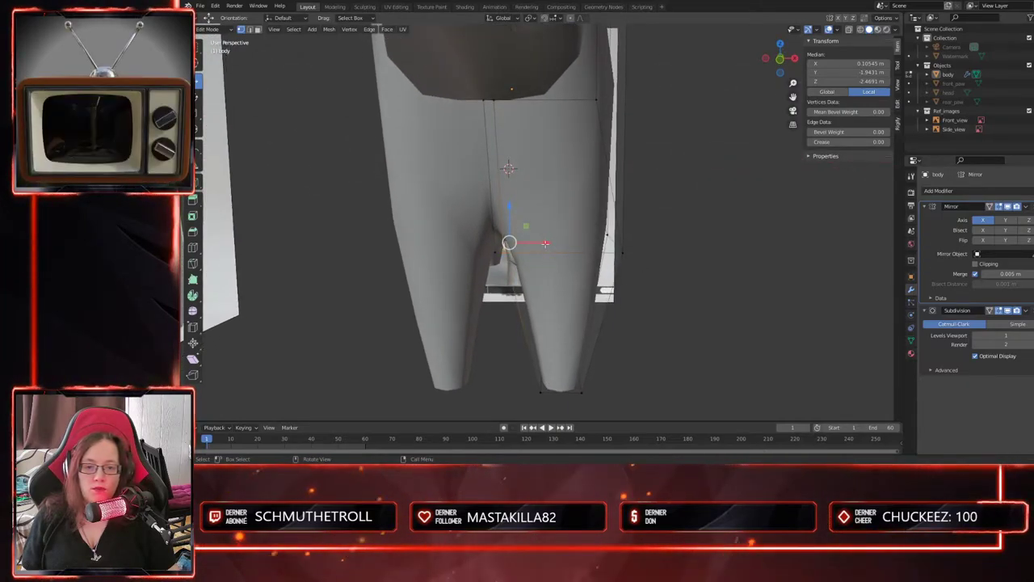
middle_drag(552, 232, 596, 350)
- Select the edge loop beside the centre line with X-ray on and move it outward to about 0.257 m on X
alt+click(531, 142)
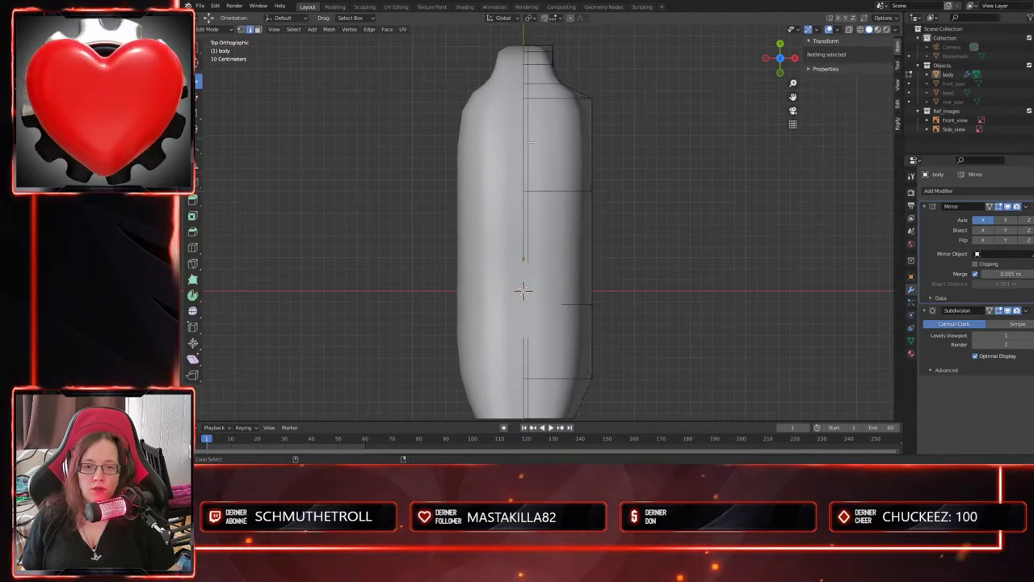
middle_drag(653, 282, 674, 251)
scroll(536, 310, up, 6)
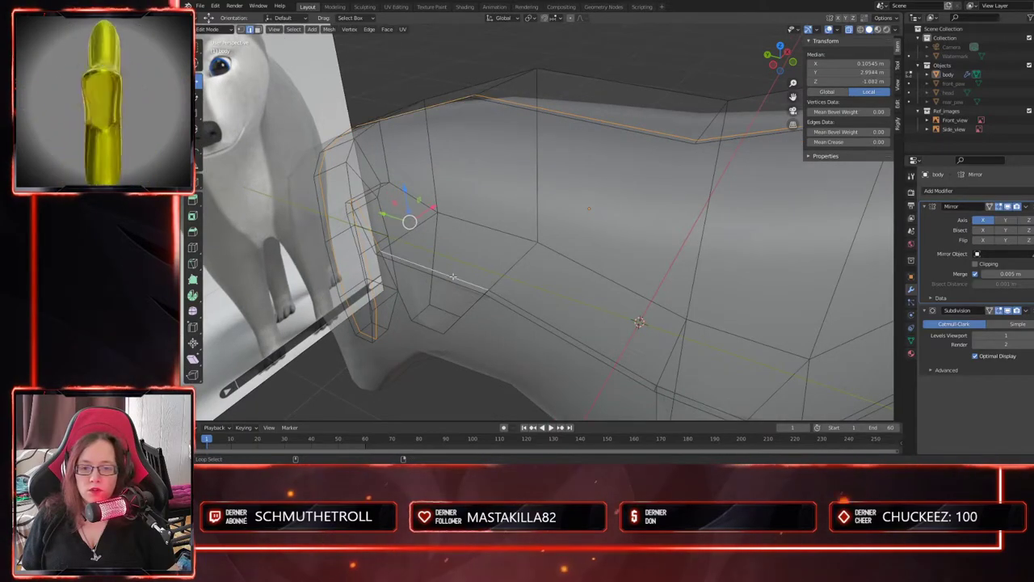
middle_drag(705, 399, 608, 315)
scroll(566, 258, down, 1)
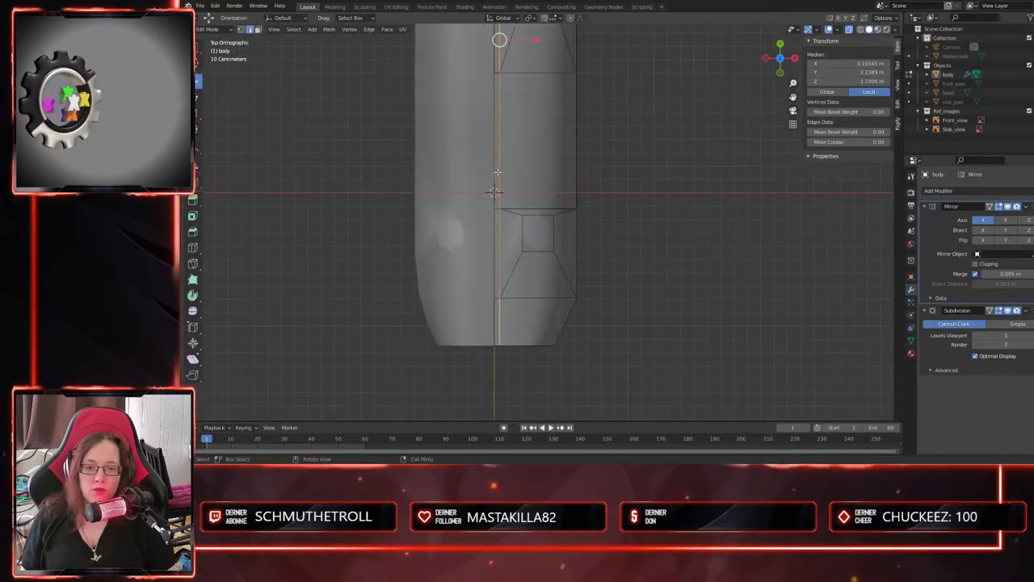
shift+middle_drag(602, 155, 591, 213)
drag(522, 97, 526, 98)
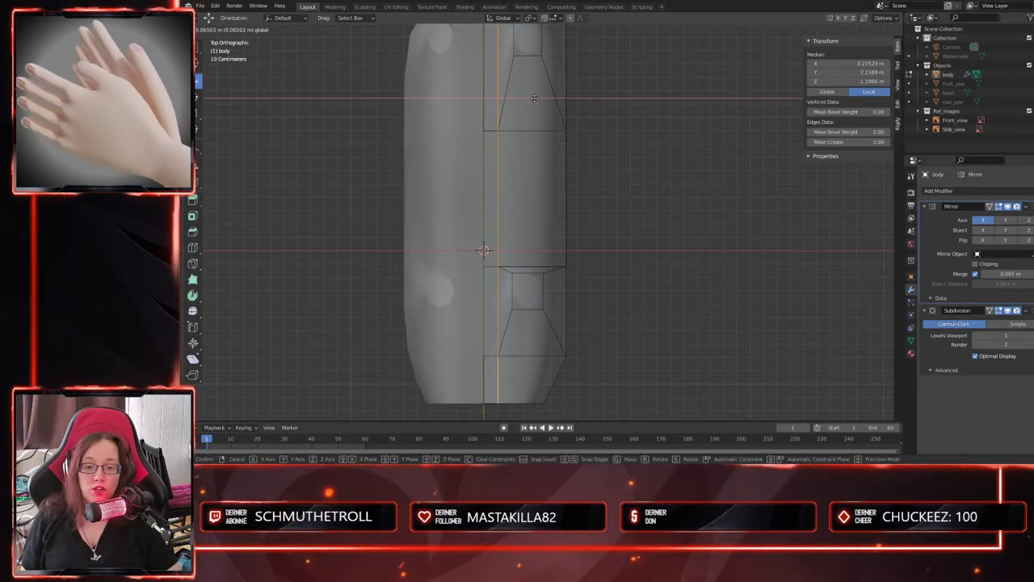
click(533, 97)
- Add a single loop cut around the middle of the body, between the front and hind legs
middle_drag(548, 224, 601, 259)
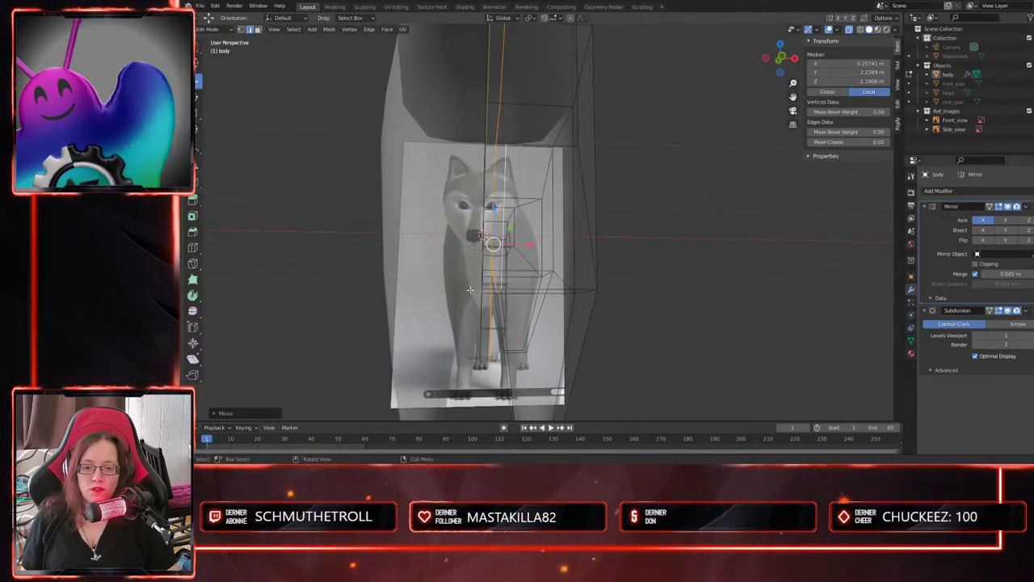
middle_drag(625, 297, 521, 314)
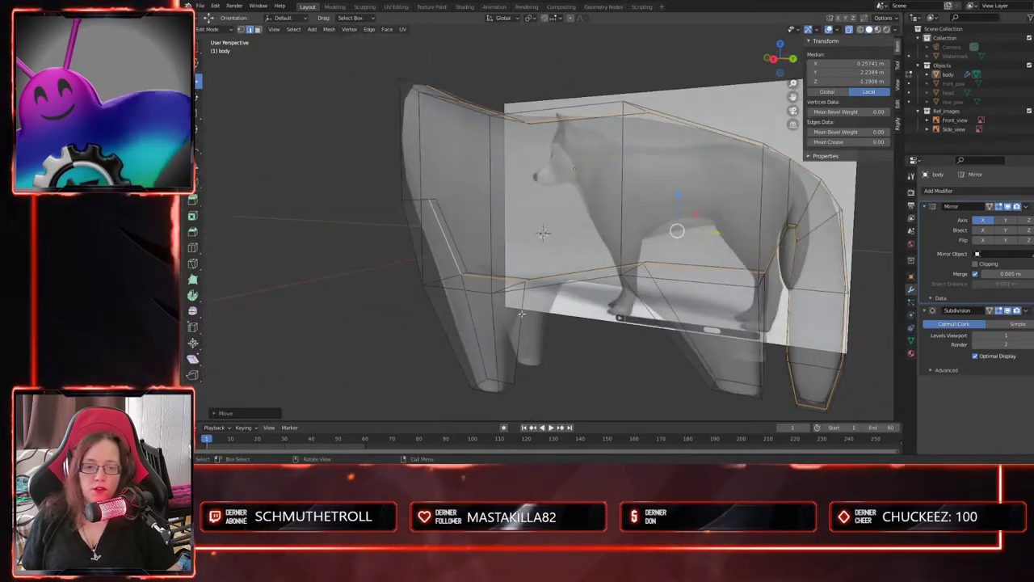
click(848, 31)
shift+middle_drag(614, 323, 652, 366)
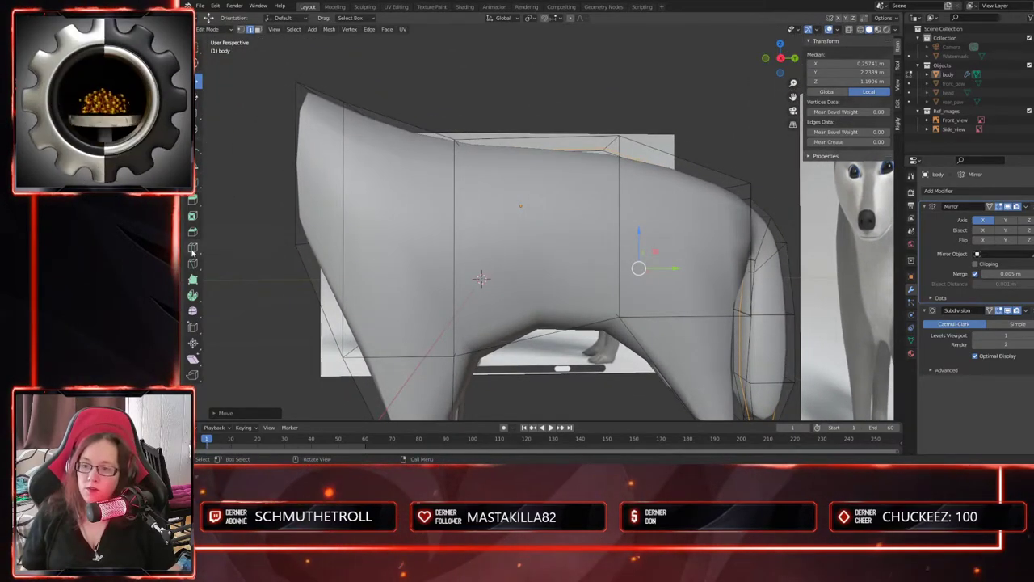
middle_drag(545, 351, 556, 393)
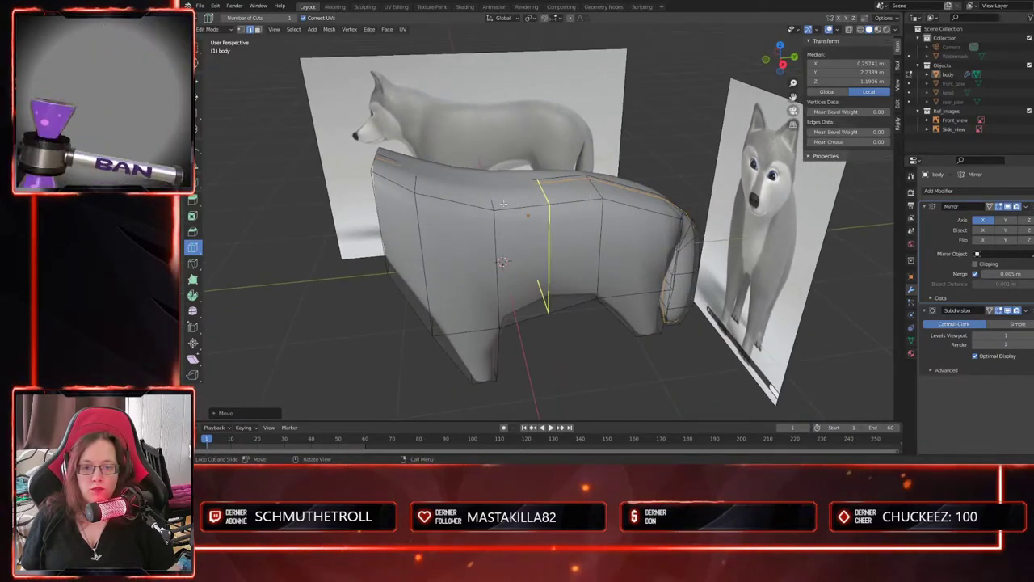
middle_drag(568, 309, 546, 243)
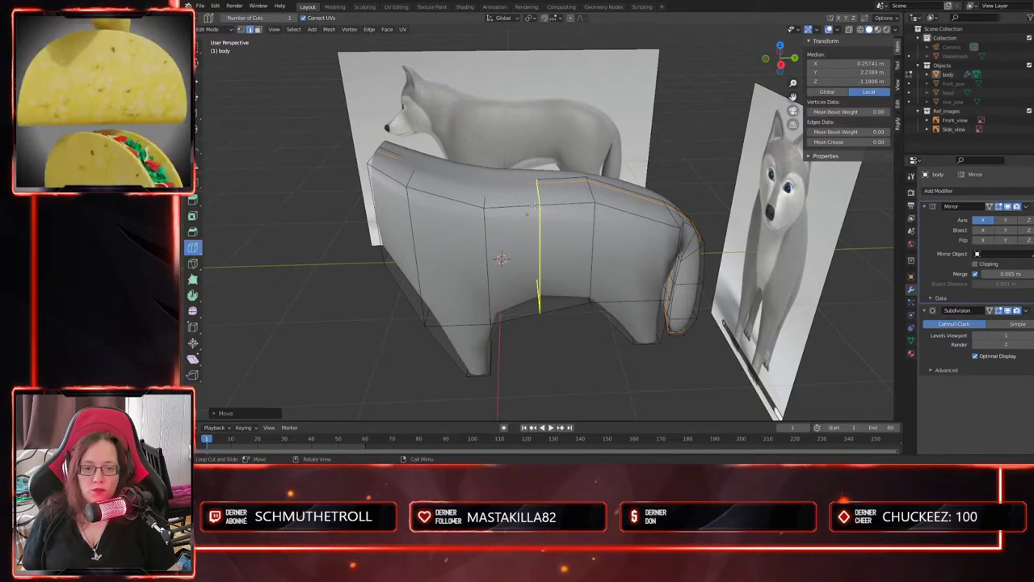
middle_drag(578, 354, 544, 268)
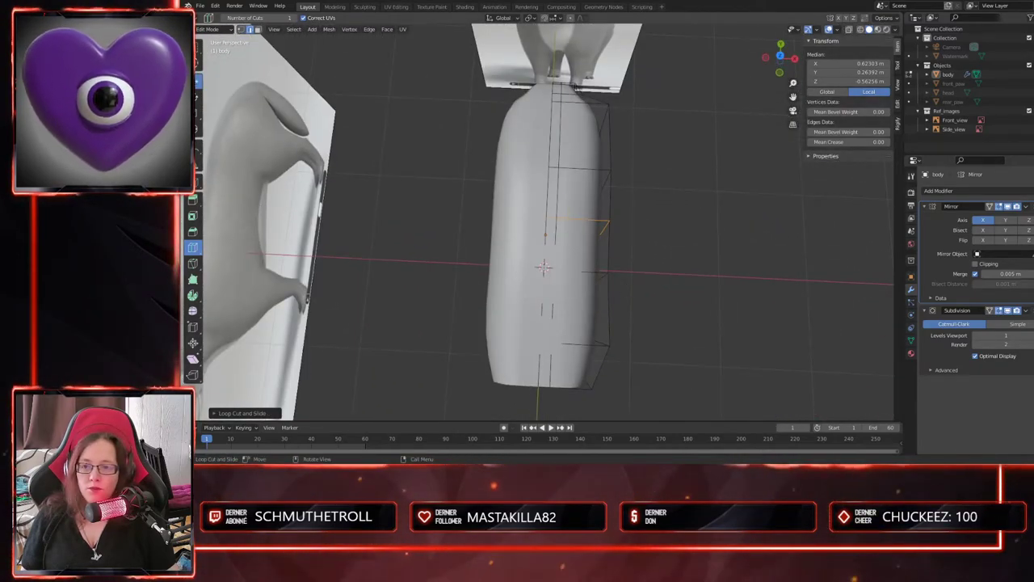
mouse_move(677, 301)
middle_down()
mouse_move(673, 205)
mouse_move(675, 314)
middle_up()
shift+middle_drag(635, 252, 591, 296)
scroll(536, 193, up, 2)
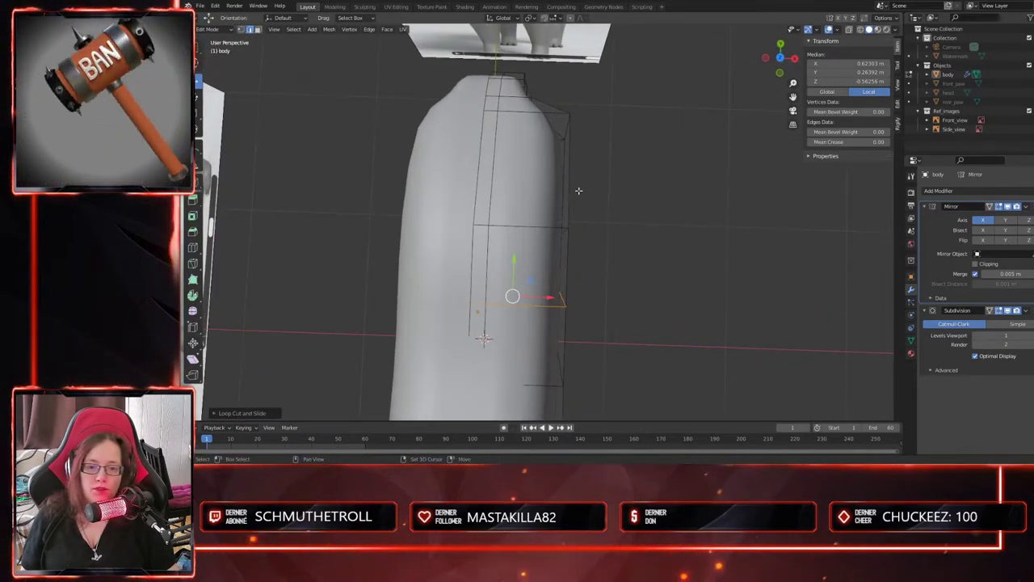
click(849, 29)
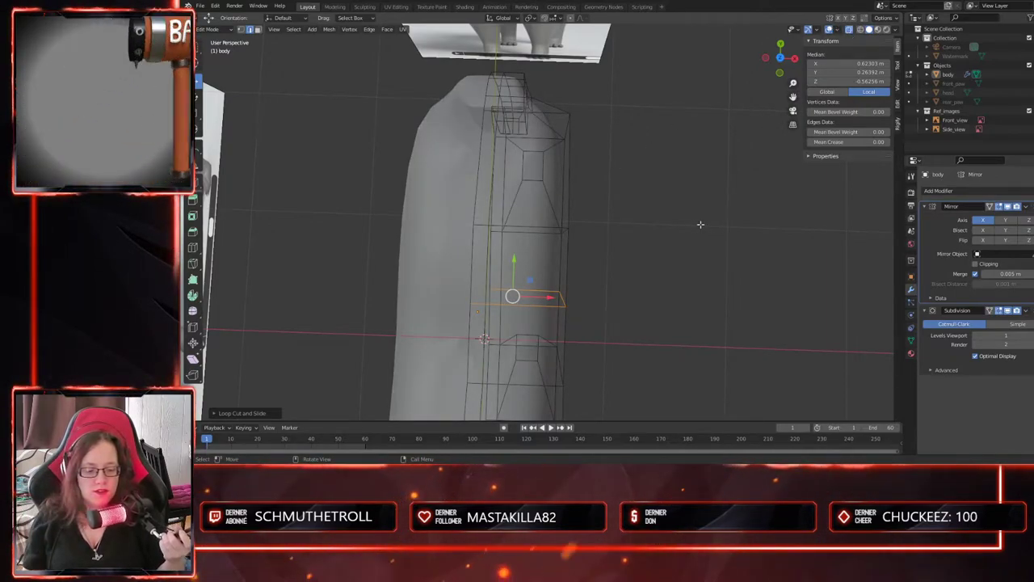
- Hide the Ref_images collection, and display the body without X-ray or the Subdivision modifier's smoothing
middle_drag(611, 229, 594, 182)
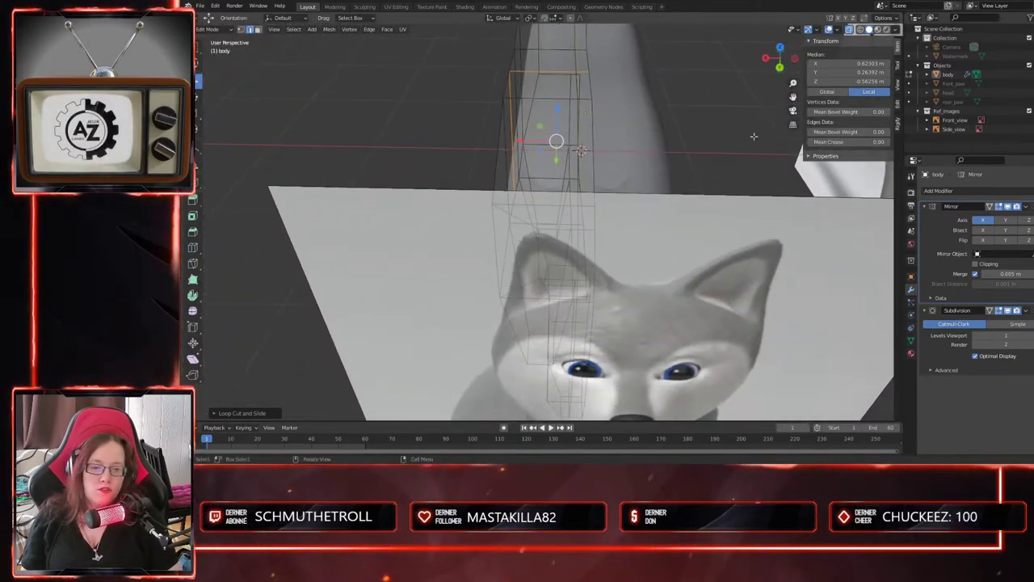
click(1029, 111)
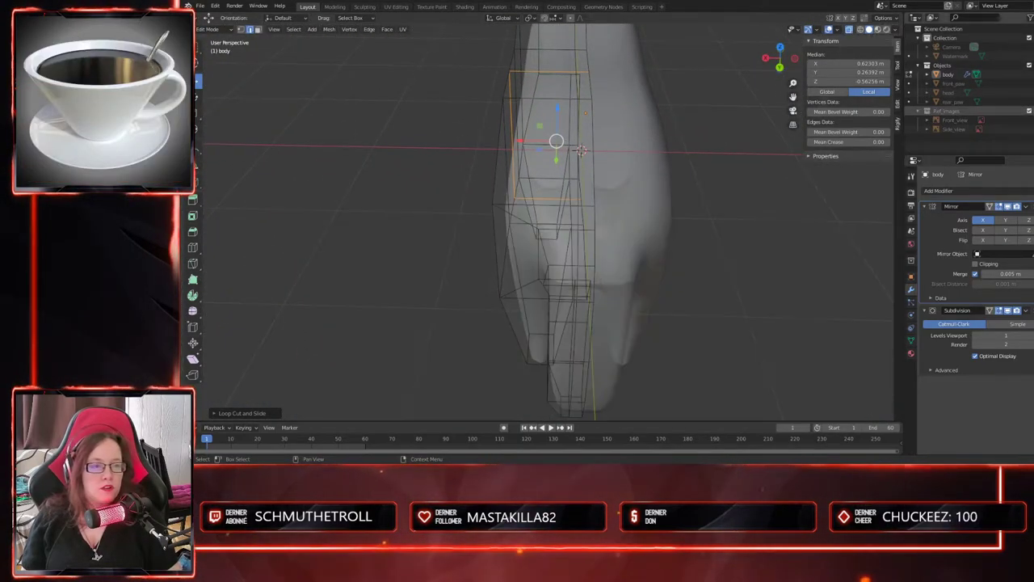
middle_drag(619, 323, 643, 305)
shift+middle_drag(643, 305, 617, 251)
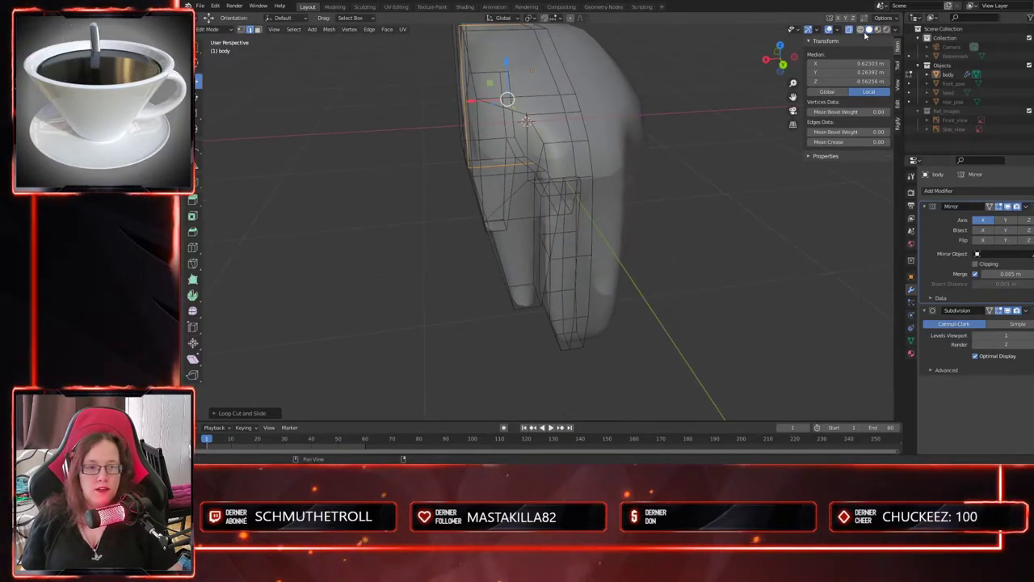
click(849, 29)
click(1008, 311)
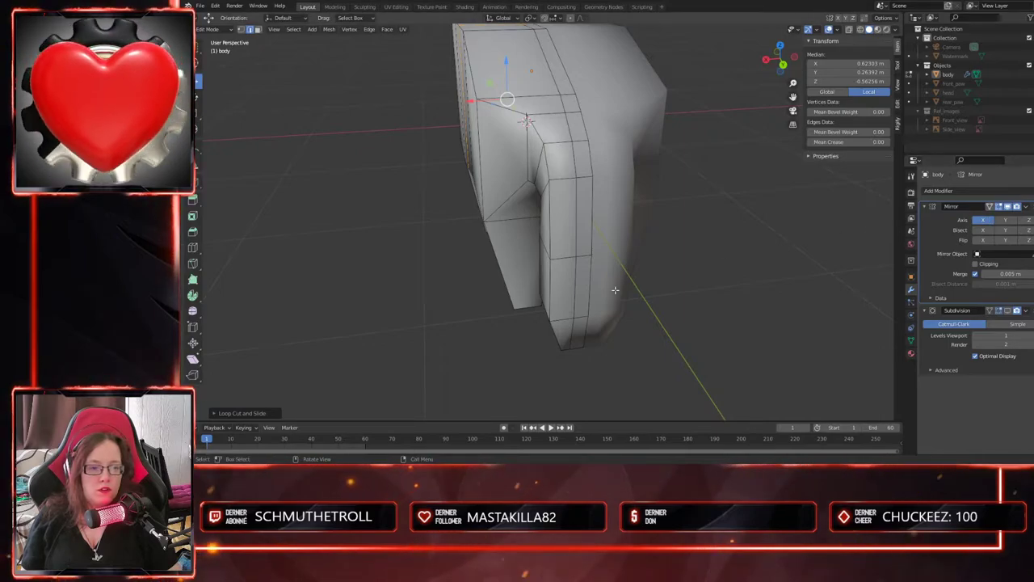
- Move the tail's inner edge loop outward to about 0.349 m on X and the edge above the tail base to about 0.409 m
scroll(622, 289, up, 2)
middle_drag(672, 296, 651, 296)
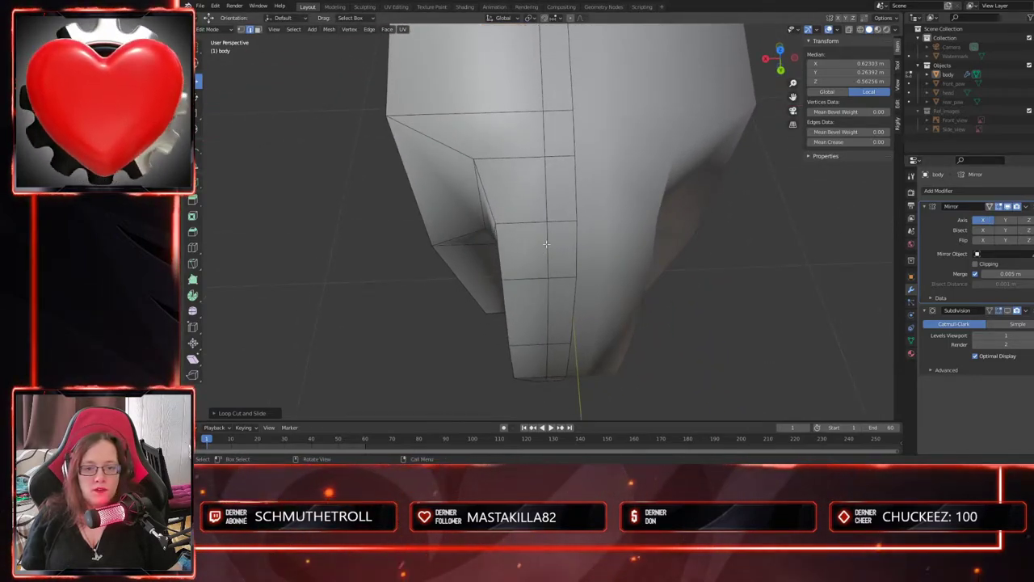
middle_drag(609, 366, 592, 315)
drag(525, 306, 509, 306)
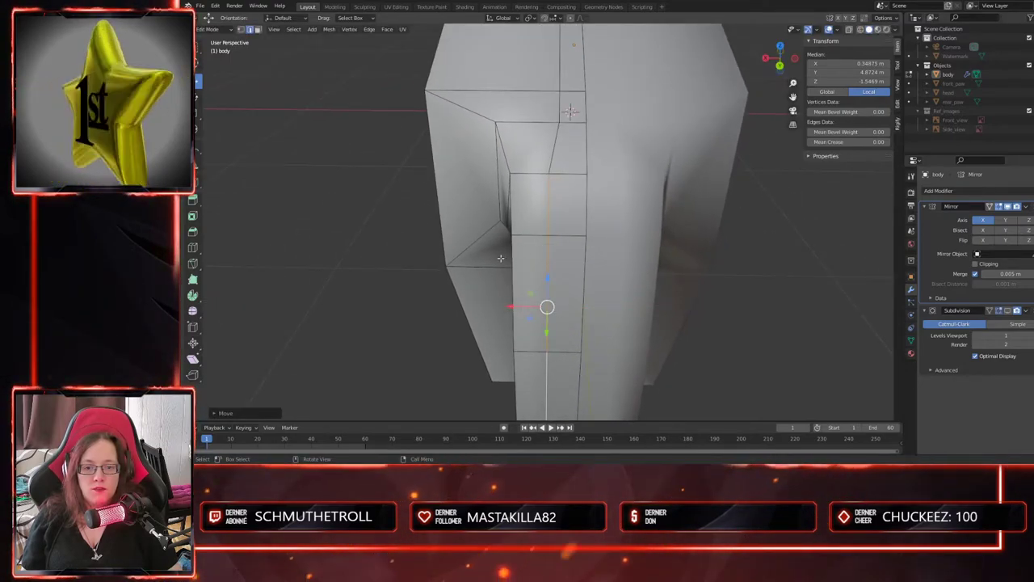
middle_drag(589, 247, 554, 267)
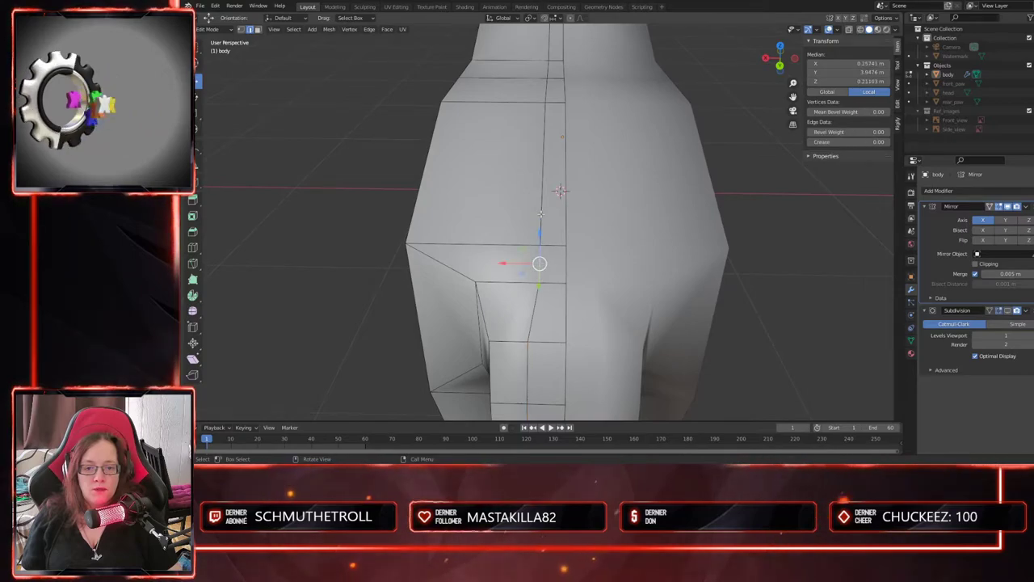
drag(502, 262, 486, 262)
- Show the Subdivision modifier in the viewport to examine the smoothed rump and tail
middle_drag(581, 263, 661, 249)
click(1007, 311)
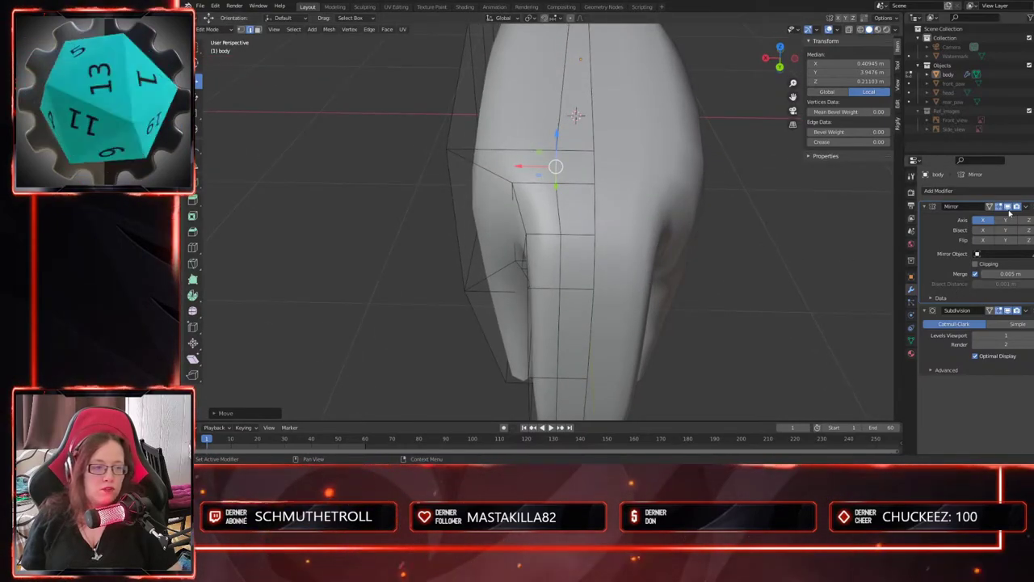
middle_drag(646, 311, 676, 246)
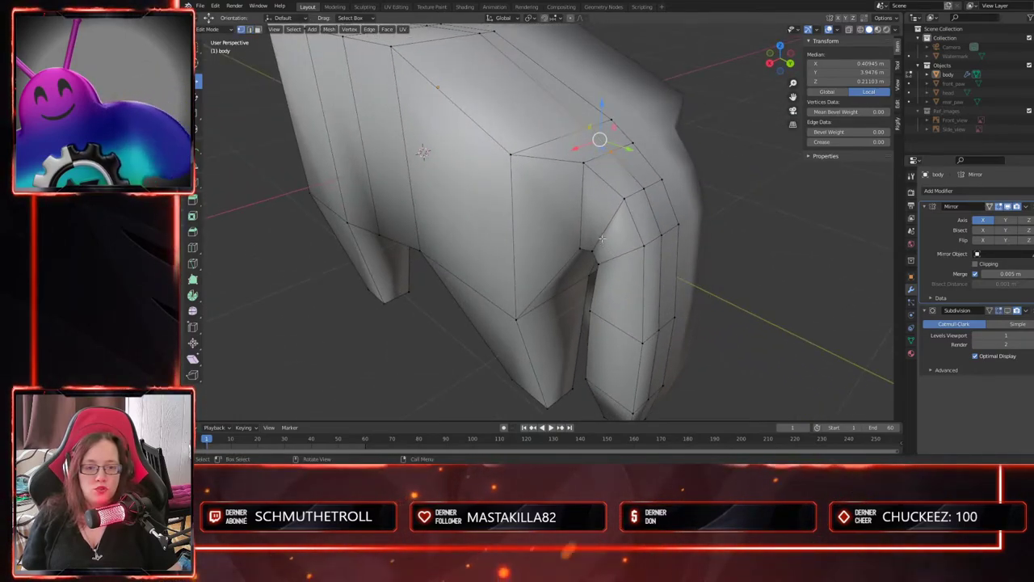
- Try to narrow the tail near its base by moving its outer side edge inward on X, and undo the move
key(alt+a)
click(620, 227)
middle_drag(620, 226, 646, 307)
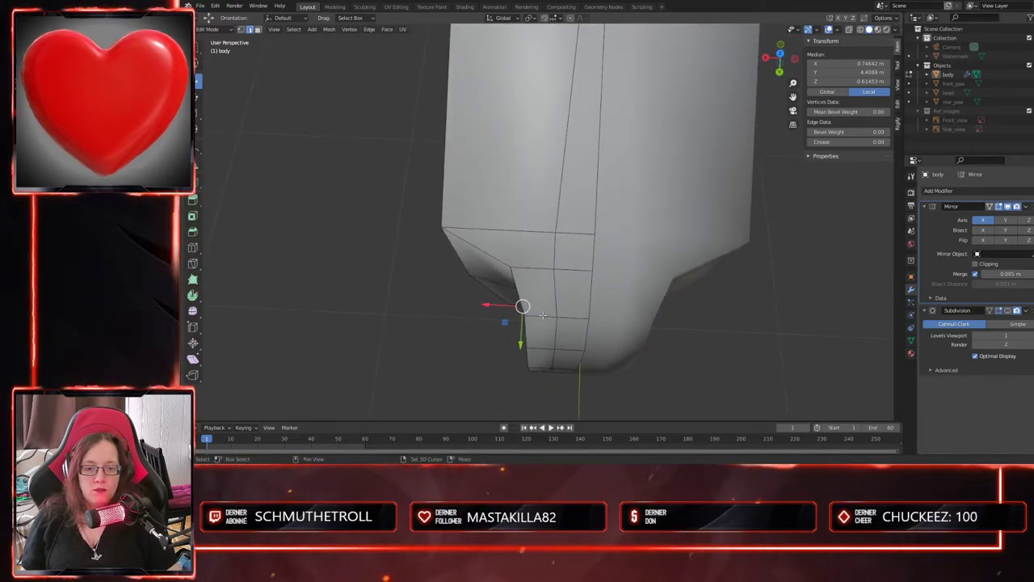
middle_drag(609, 337, 679, 294)
middle_drag(697, 251, 713, 213)
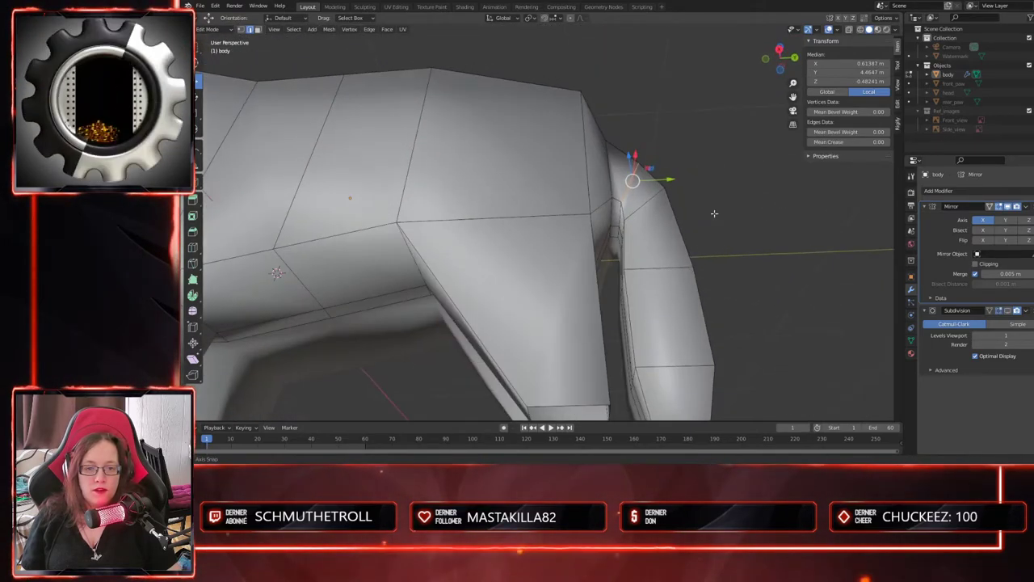
middle_drag(618, 213, 561, 299)
drag(500, 276, 510, 275)
middle_drag(529, 292, 621, 282)
drag(499, 279, 508, 281)
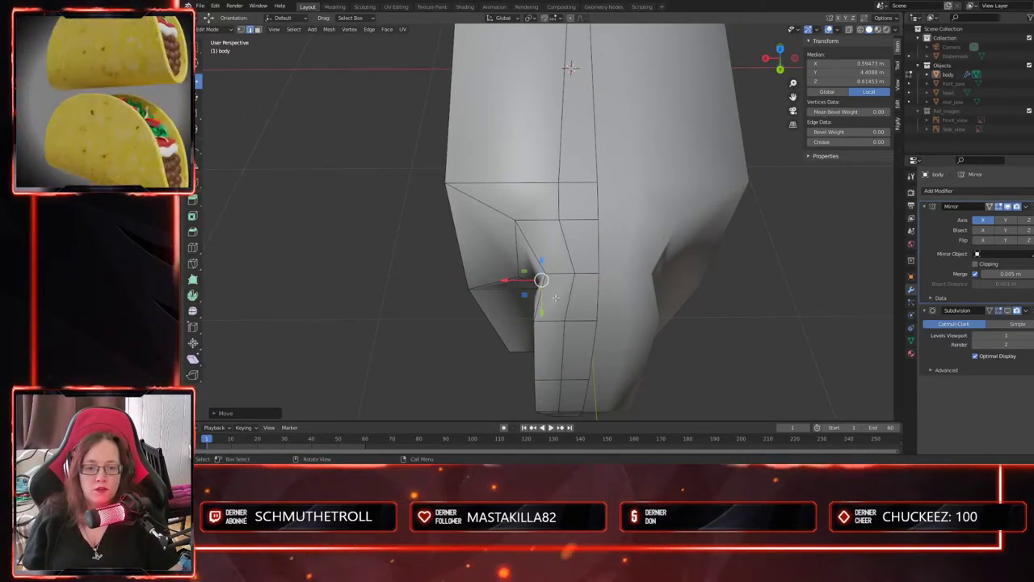
key(1)
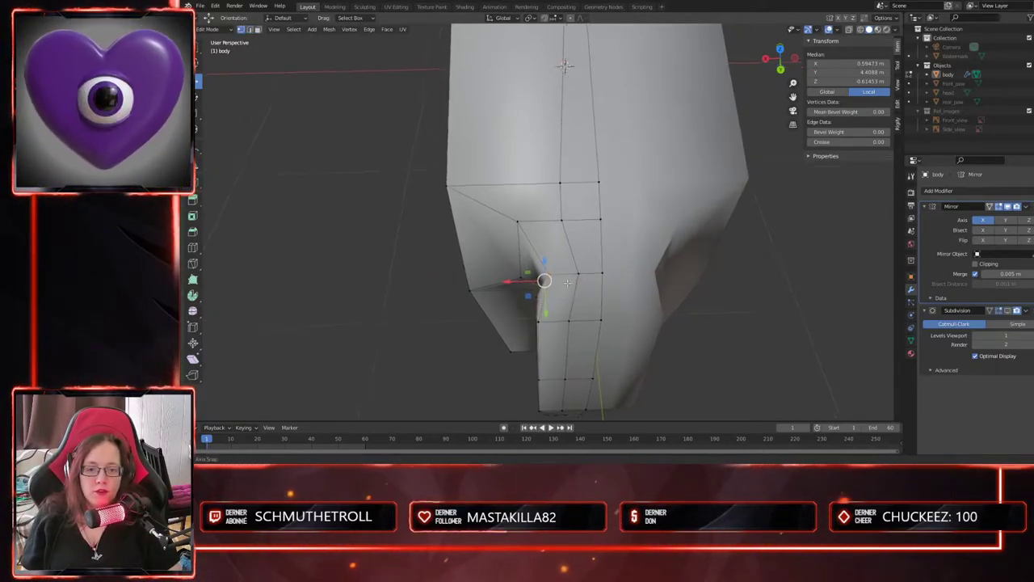
middle_drag(547, 272, 623, 267)
key(ctrl+z)
- Select the vertices across the tail just below its base, leaving out the mirror line, and scale them narrower along X
click(660, 214)
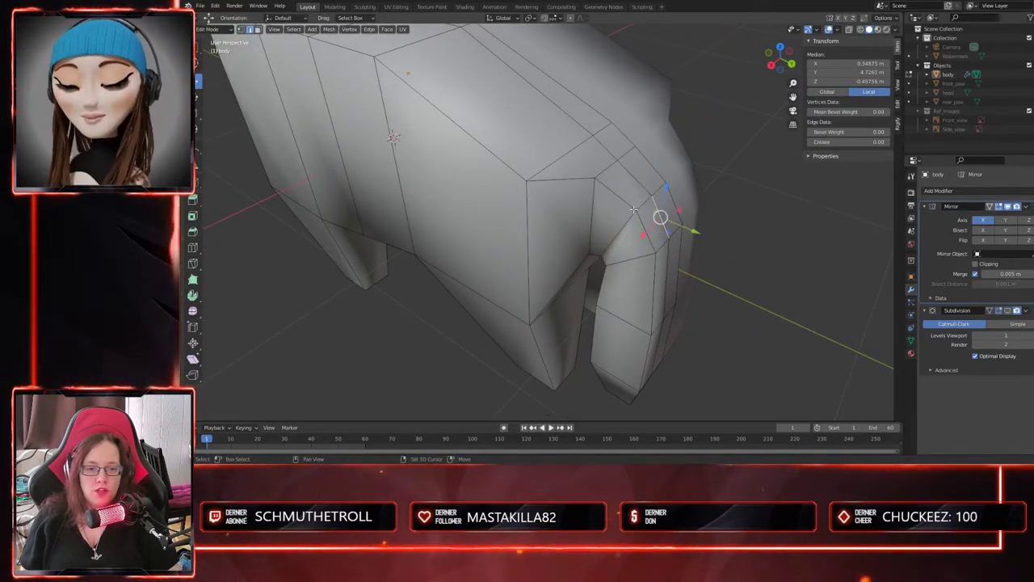
click(649, 197)
ctrl+click(601, 255)
middle_drag(669, 245, 595, 197)
middle_drag(851, 222, 620, 261)
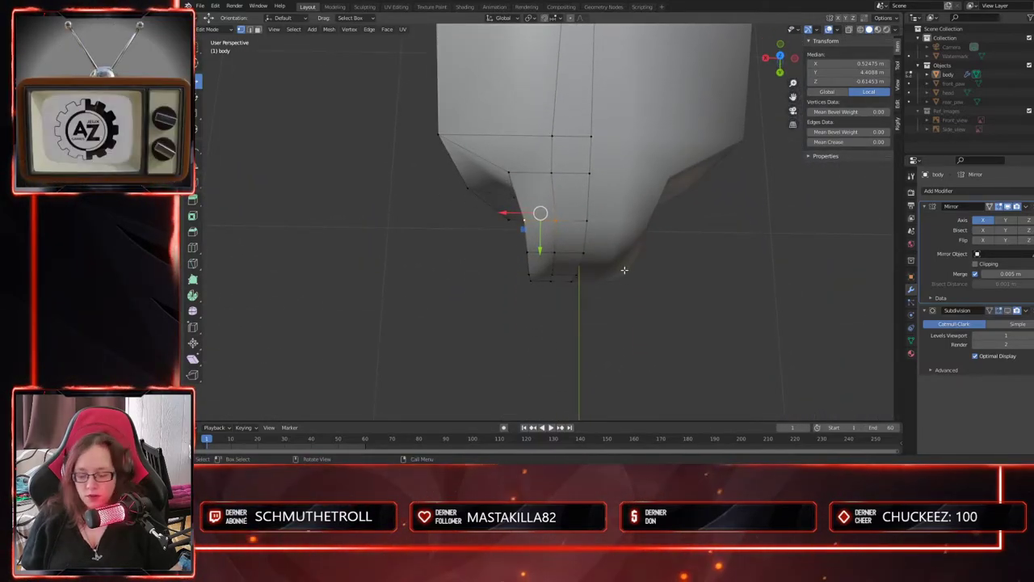
key(s)
key(x)
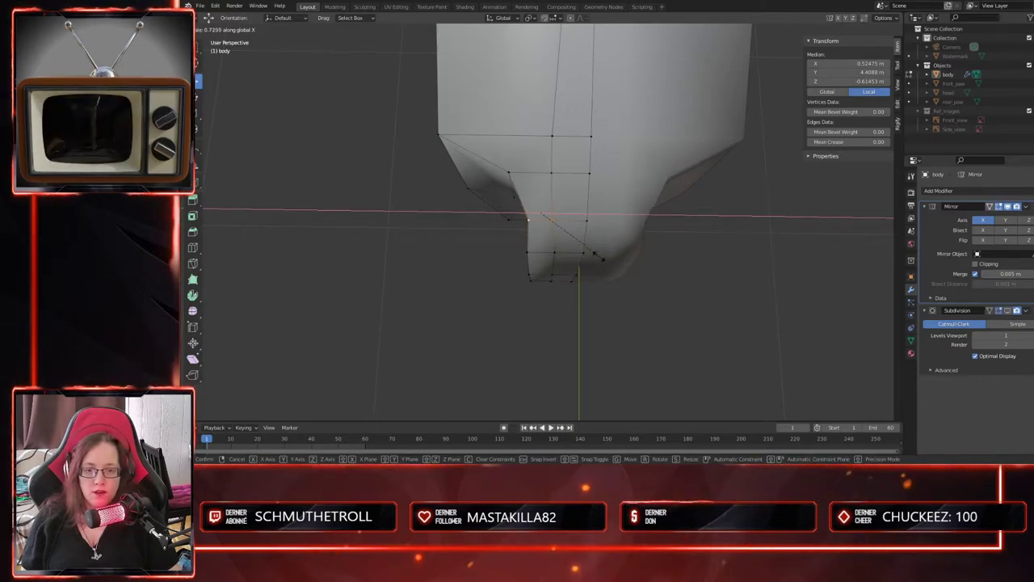
click(596, 256)
- Move the selected tail vertices toward the mirror line along X to a median of about 0.276 m
key(g)
key(x)
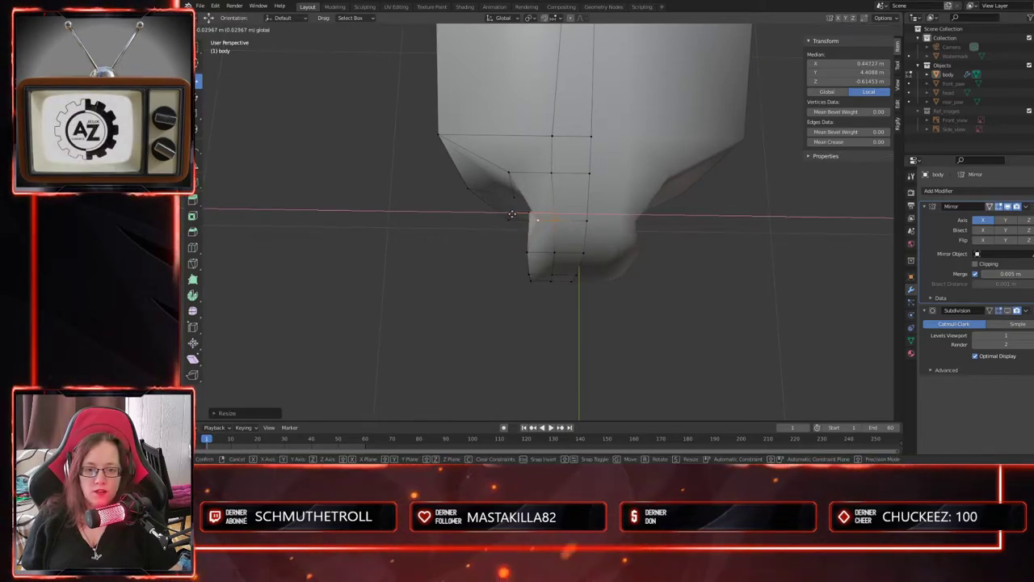
click(517, 214)
middle_drag(516, 214, 555, 262)
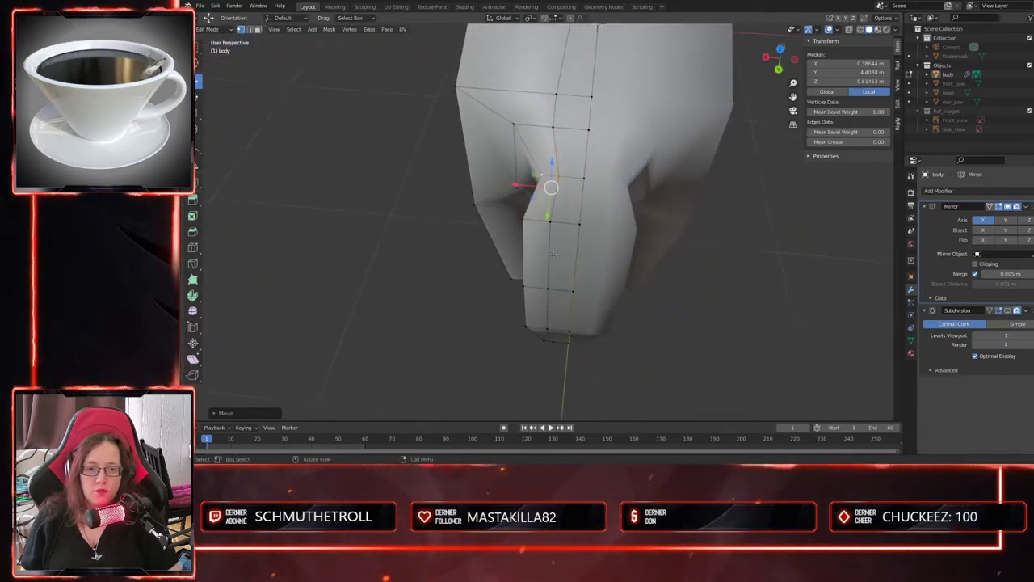
key(g)
key(x)
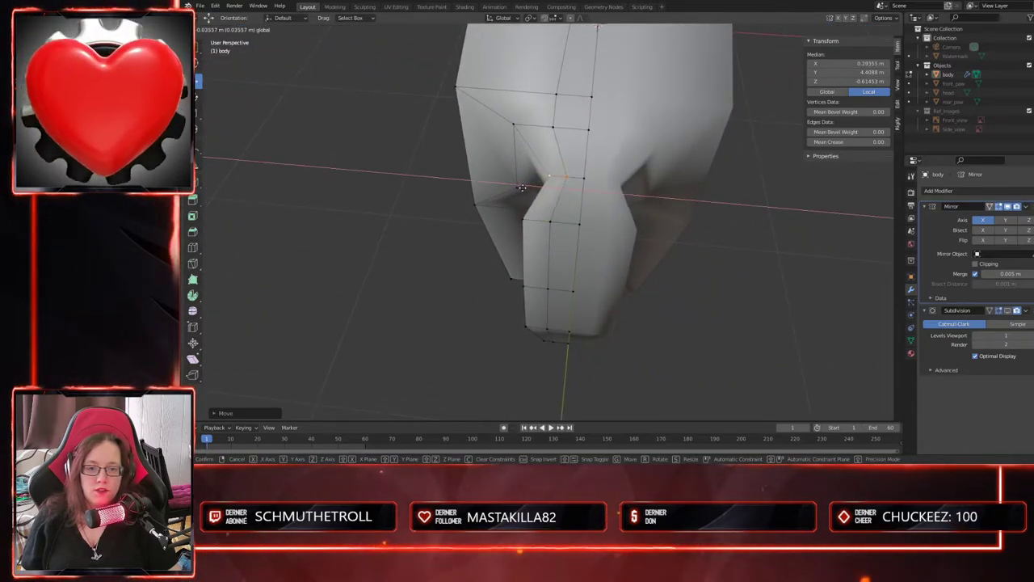
click(523, 188)
middle_drag(522, 188, 553, 311)
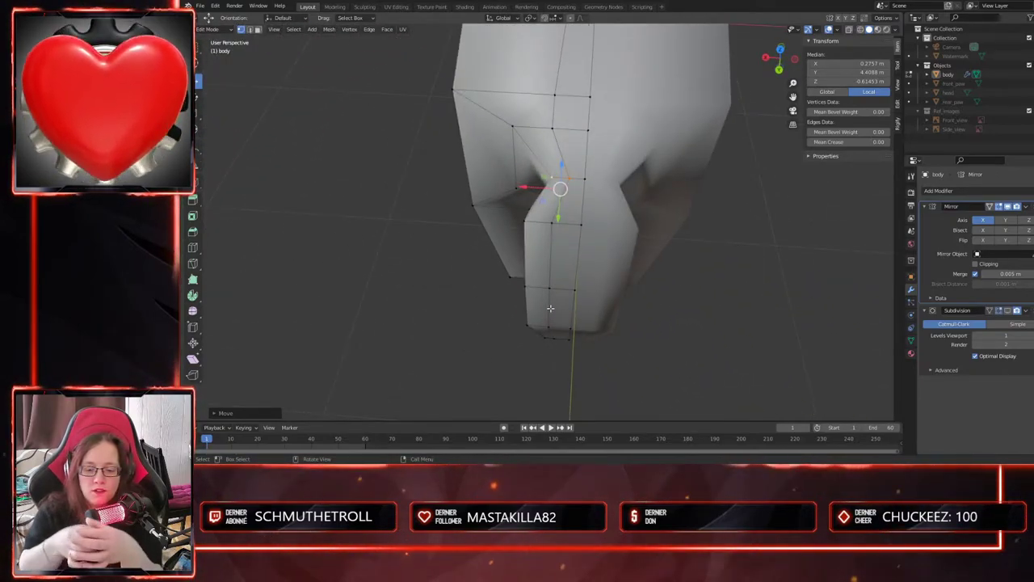
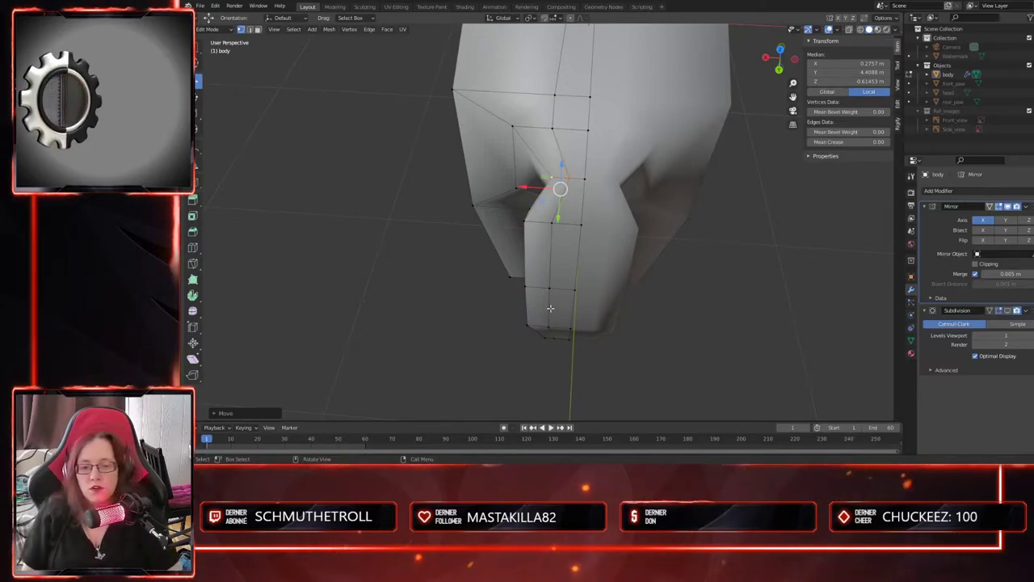
- Scale the outer vertices of the tail's middle ring up along the X axis
middle_drag(544, 301, 532, 266)
click(532, 265)
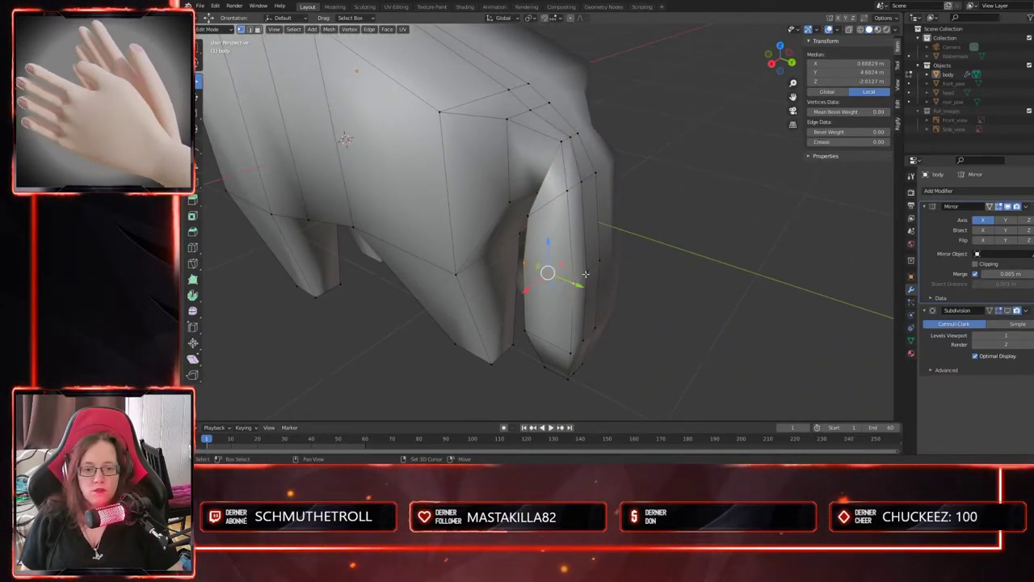
middle_drag(601, 312, 660, 282)
middle_drag(525, 266, 654, 355)
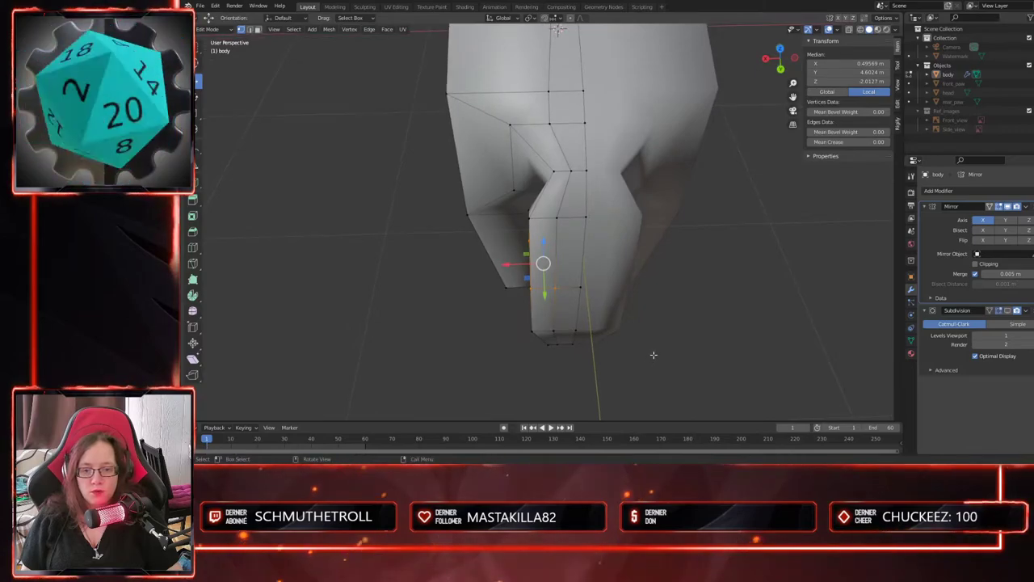
key(s)
key(x)
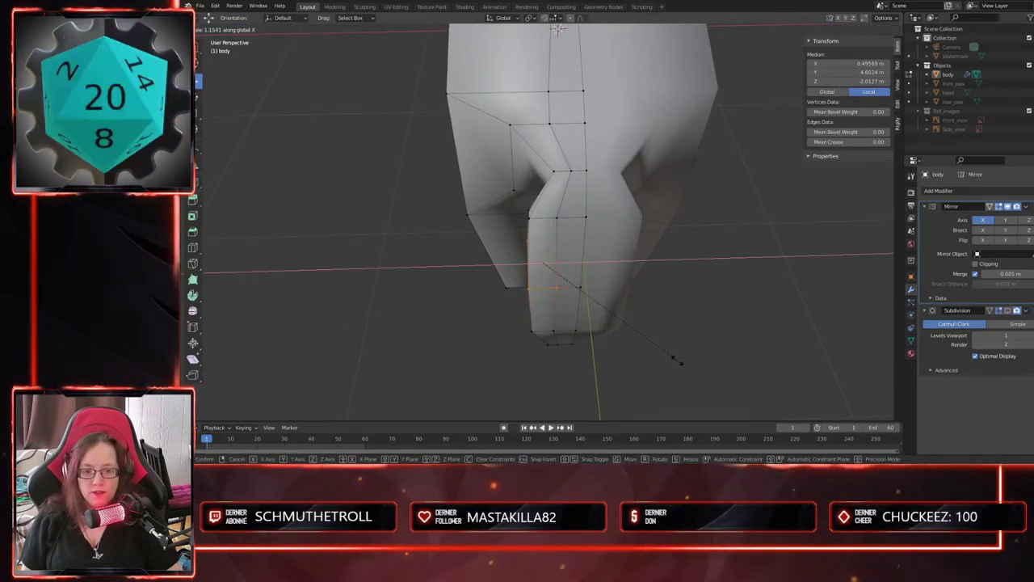
click(687, 365)
middle_drag(685, 363, 609, 326)
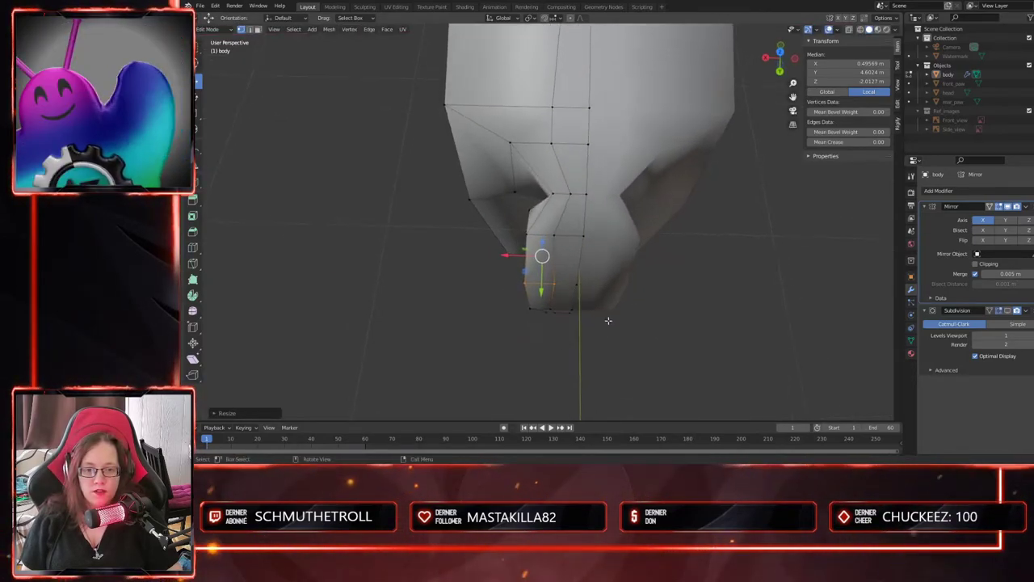
- Move the outer vertices of the tail's middle ring outward along X to a median of about 0.57 m
drag(504, 256, 499, 256)
middle_drag(500, 255, 570, 253)
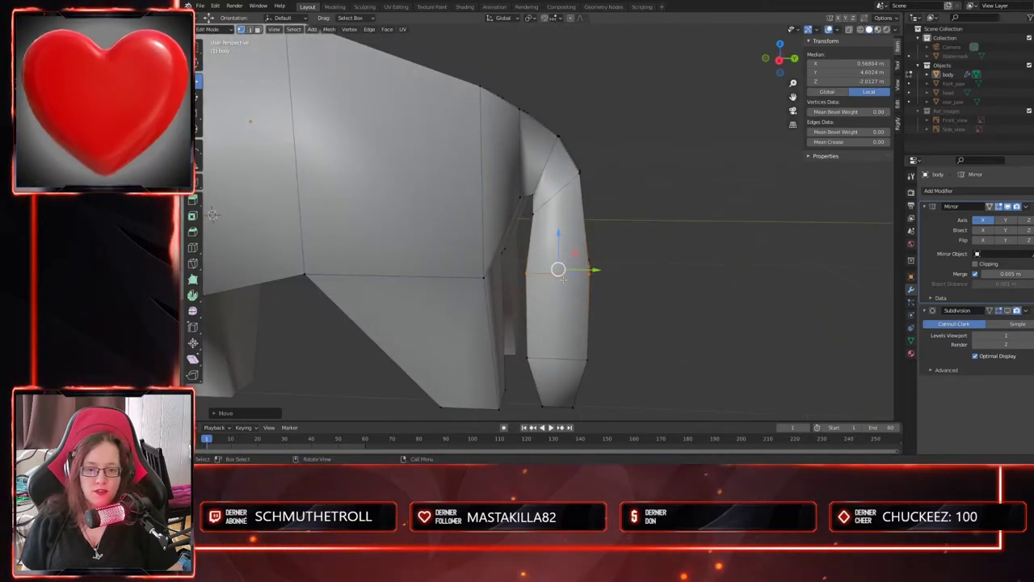
middle_drag(666, 312, 568, 344)
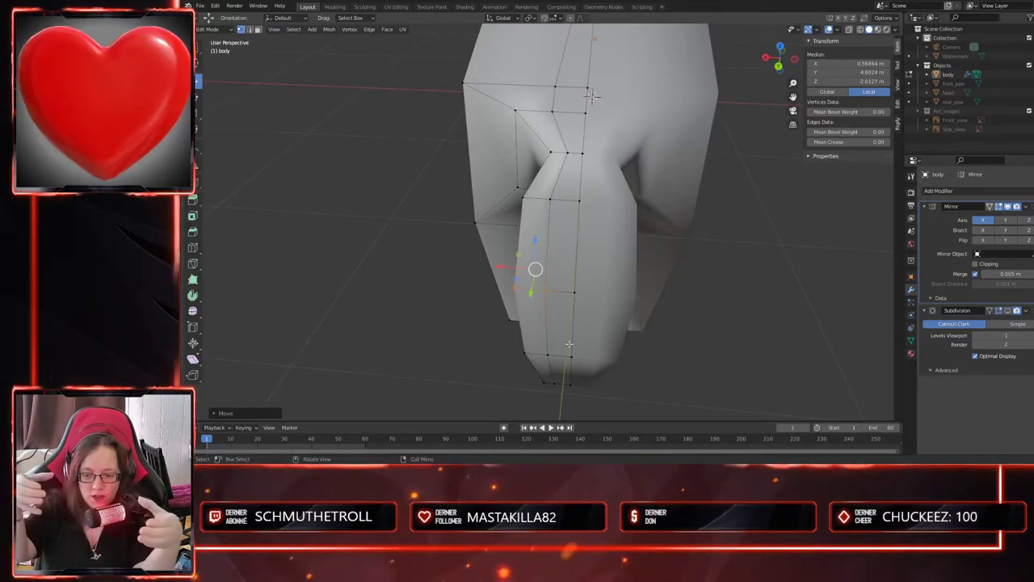
- Select the outer corner vertices of the tail's tip and move them slightly upward to round the end
middle_drag(568, 344, 541, 280)
click(530, 237)
shift+click(518, 237)
mouse_move(500, 225)
mouse_down()
mouse_move(501, 203)
mouse_move(500, 222)
mouse_move(477, 185)
mouse_move(495, 212)
mouse_up()
- Lower the centre vertices of the tail's tip along Z to a median of about -4.23 m
middle_drag(532, 271, 563, 254)
click(542, 205)
shift+click(541, 224)
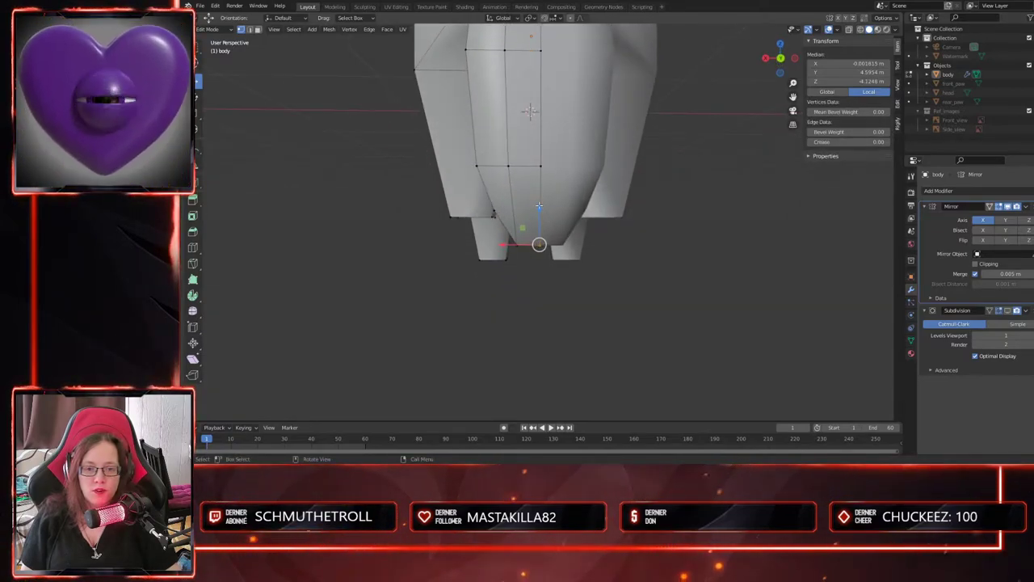
key(g)
key(z)
click(542, 215)
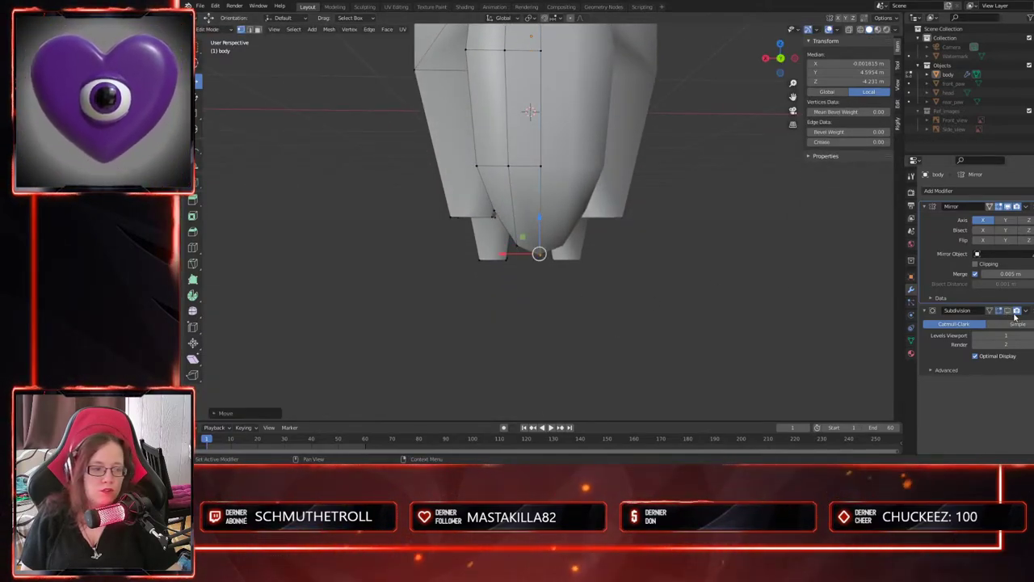
- Preview the subdivision and lower the tail tip's centre vertices further along Z to about -4.41 m
middle_drag(604, 294, 564, 225)
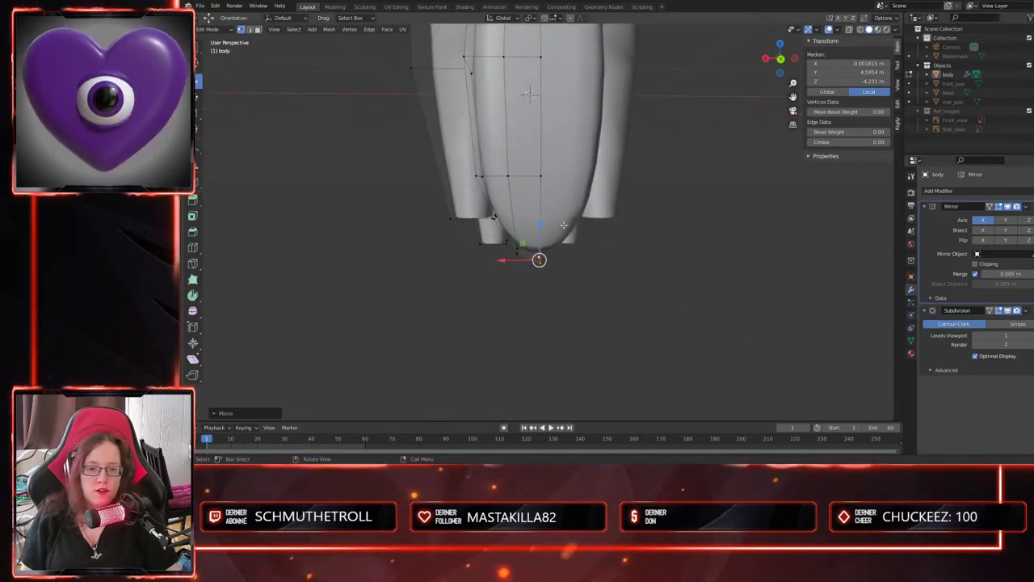
key(g)
key(z)
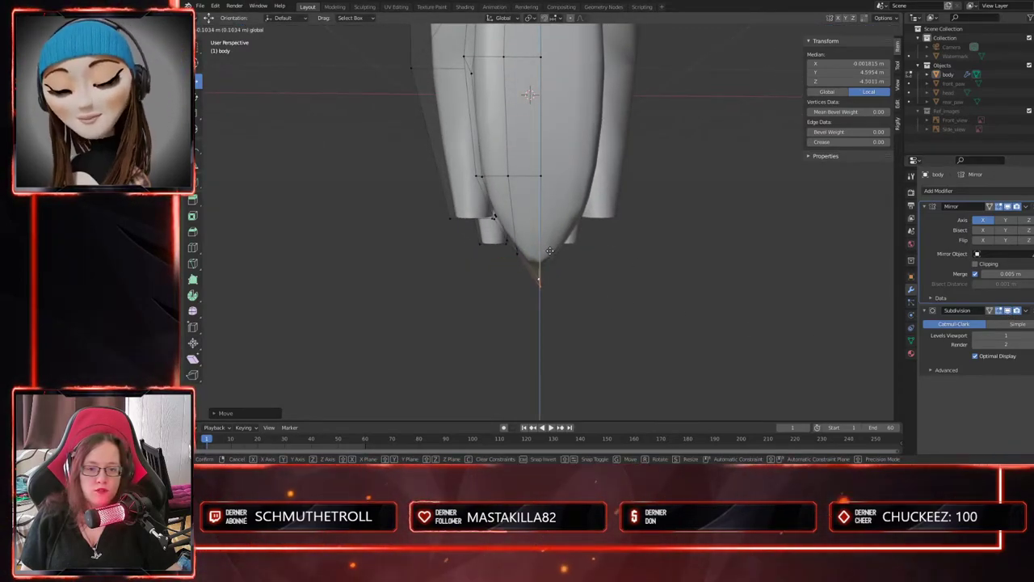
click(551, 245)
middle_drag(557, 259, 614, 306)
middle_drag(776, 267, 620, 264)
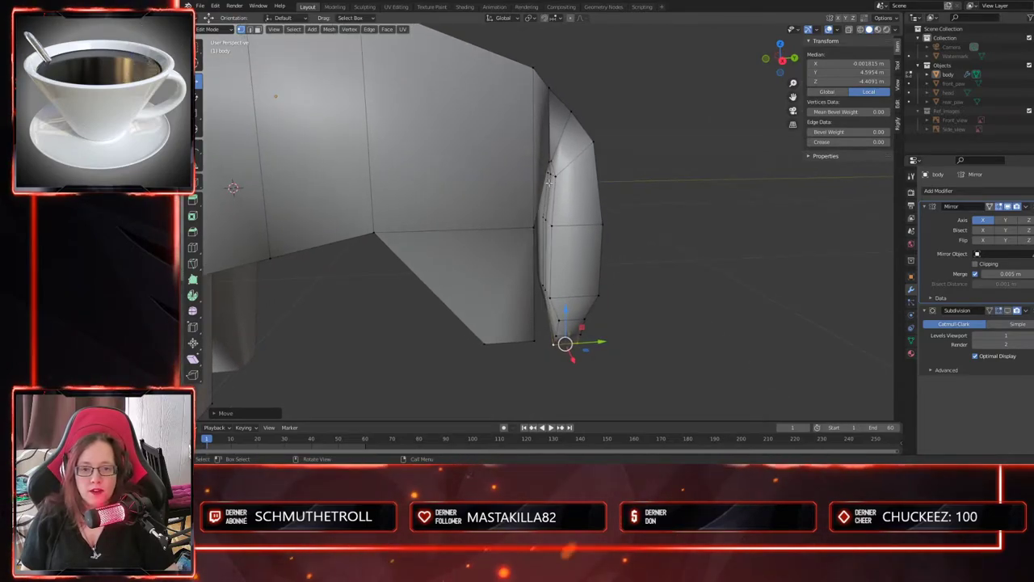
- Turn on X-ray and narrow the outer side face at the middle of the tail to about 0.64 along Y
middle_drag(529, 208, 703, 187)
click(849, 29)
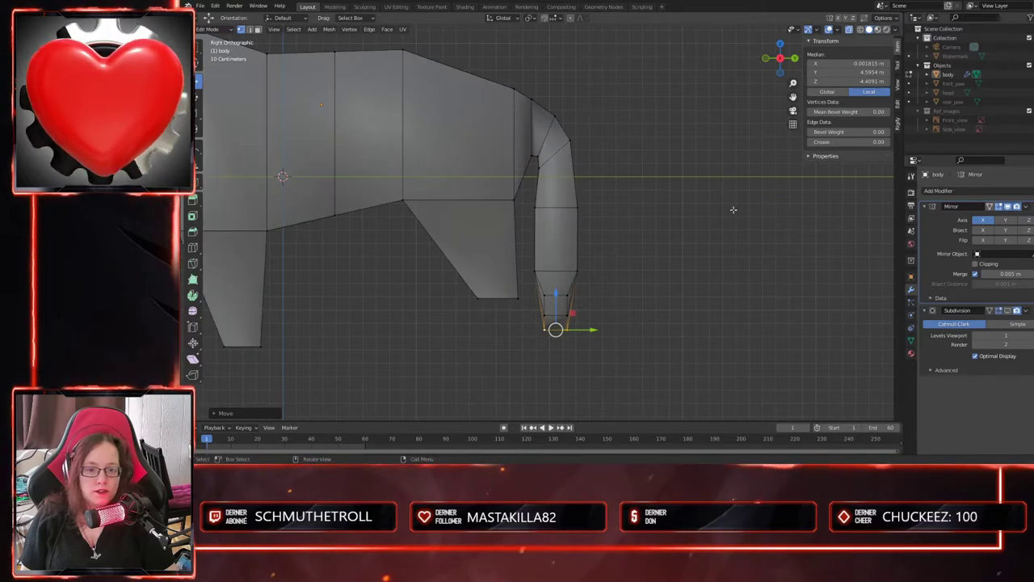
scroll(630, 270, up, 3)
middle_drag(646, 277, 669, 277)
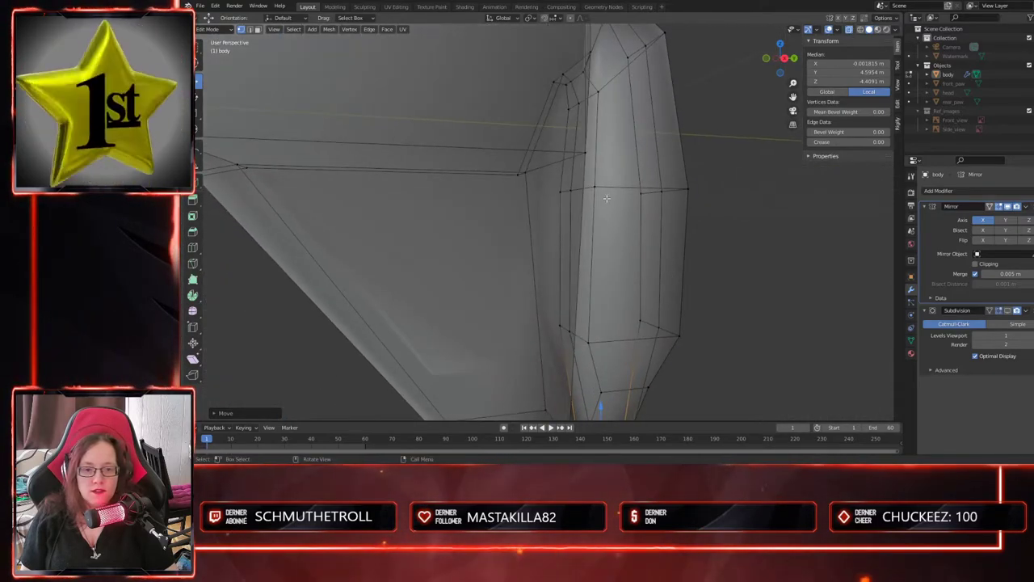
click(595, 186)
shift+click(687, 189)
shift+click(681, 336)
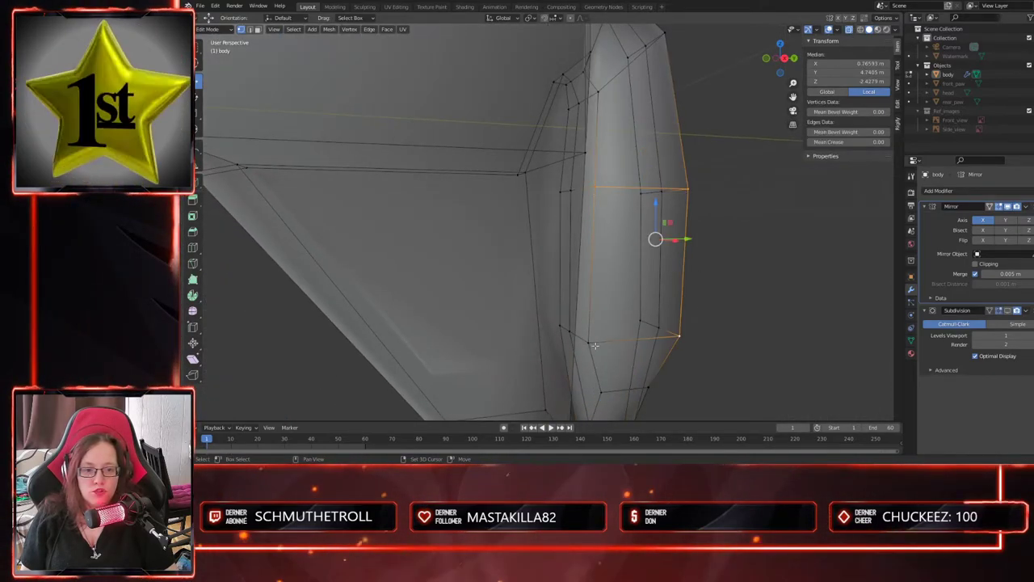
shift+click(589, 343)
middle_drag(683, 339, 658, 296)
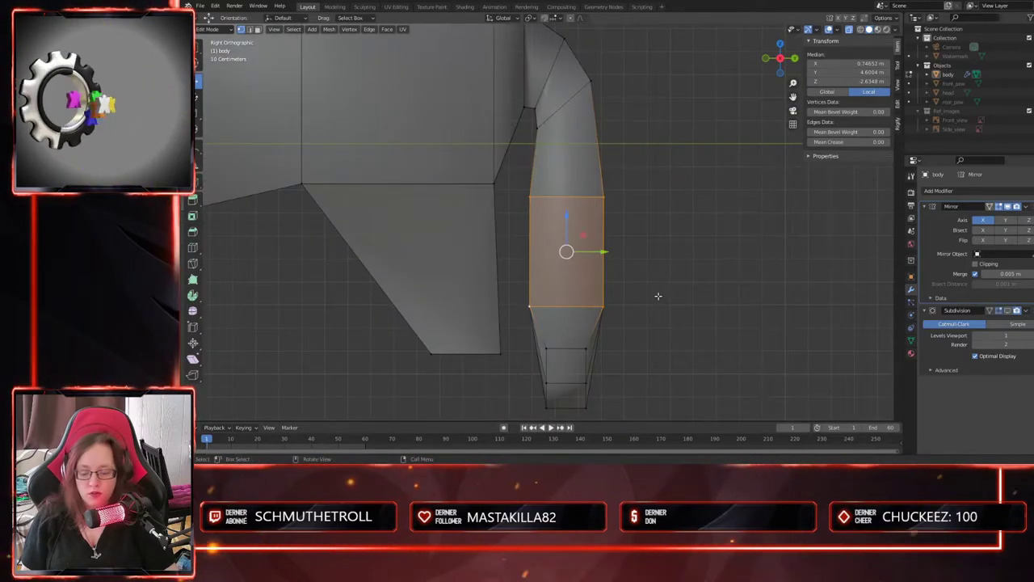
key(s)
key(y)
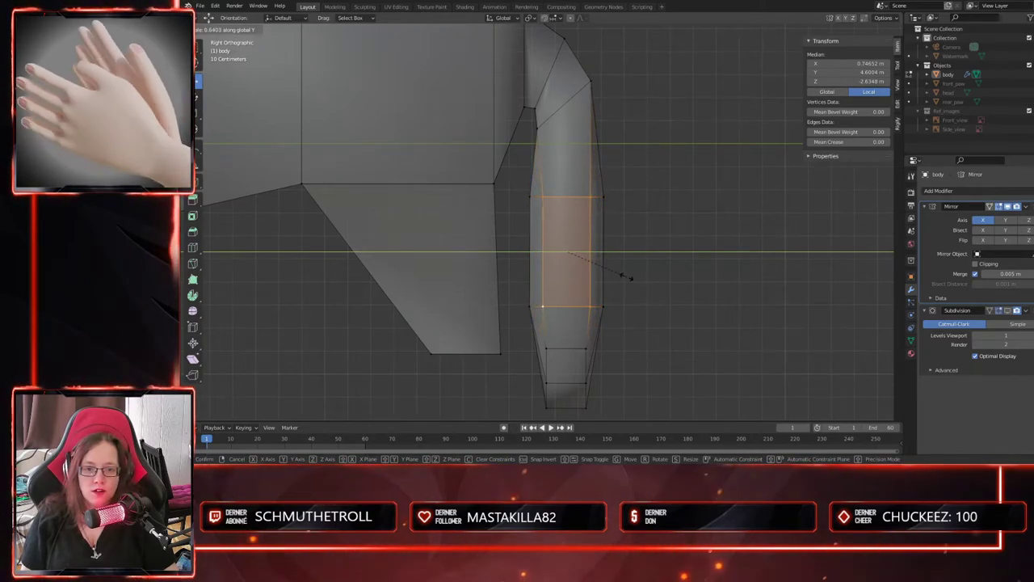
click(624, 273)
- Select the outer edge at the upper end of the tail and scale it uniformly to about 0.61
middle_drag(609, 138, 617, 168)
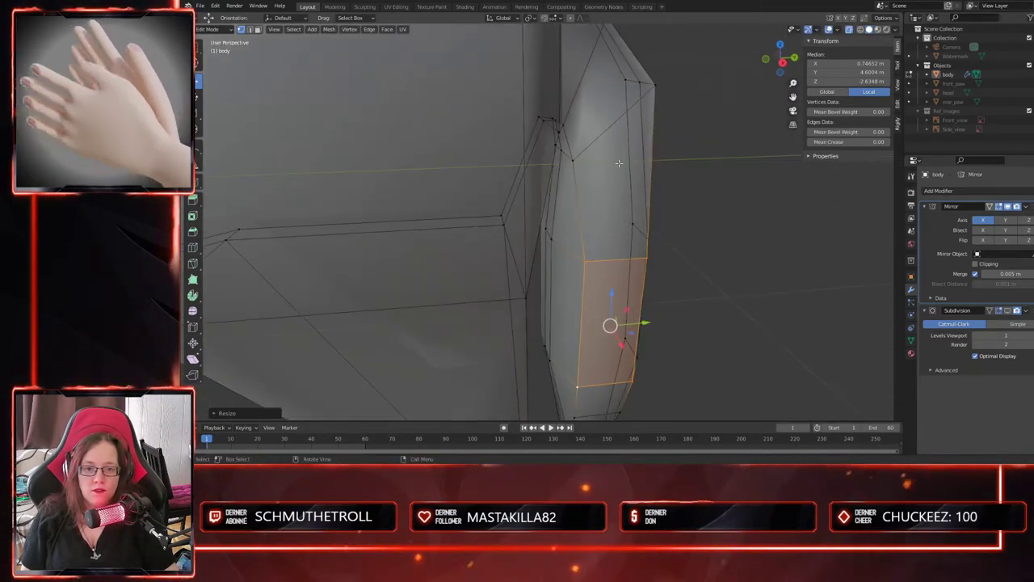
click(580, 158)
alt+click(659, 83)
middle_drag(738, 300, 722, 290)
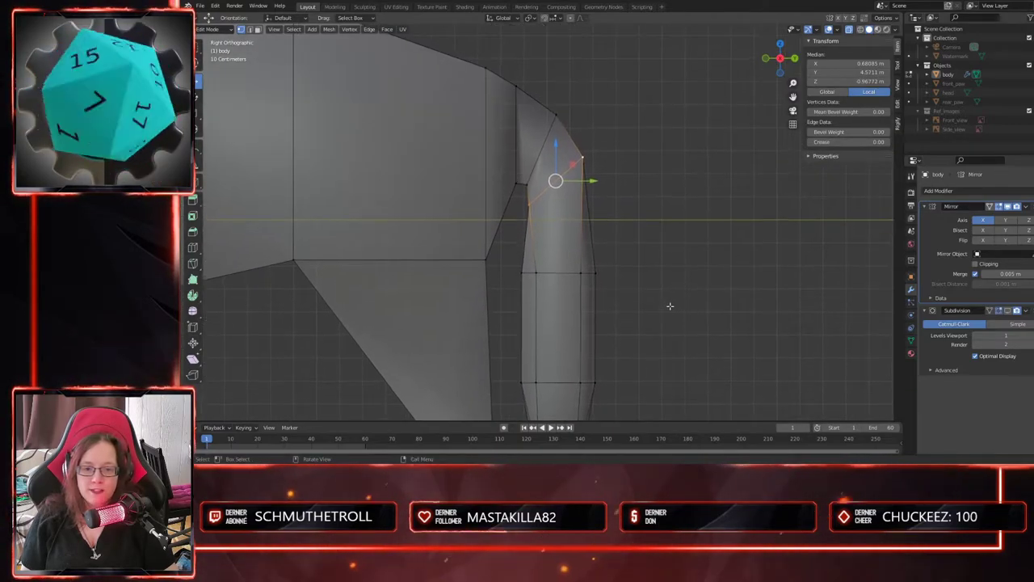
key(s)
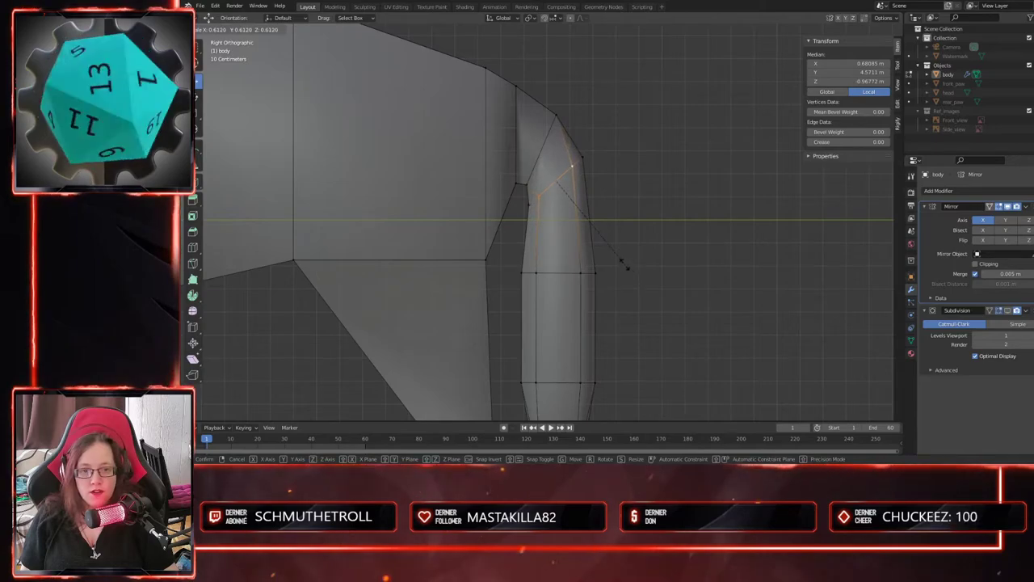
click(623, 262)
middle_drag(651, 247, 703, 308)
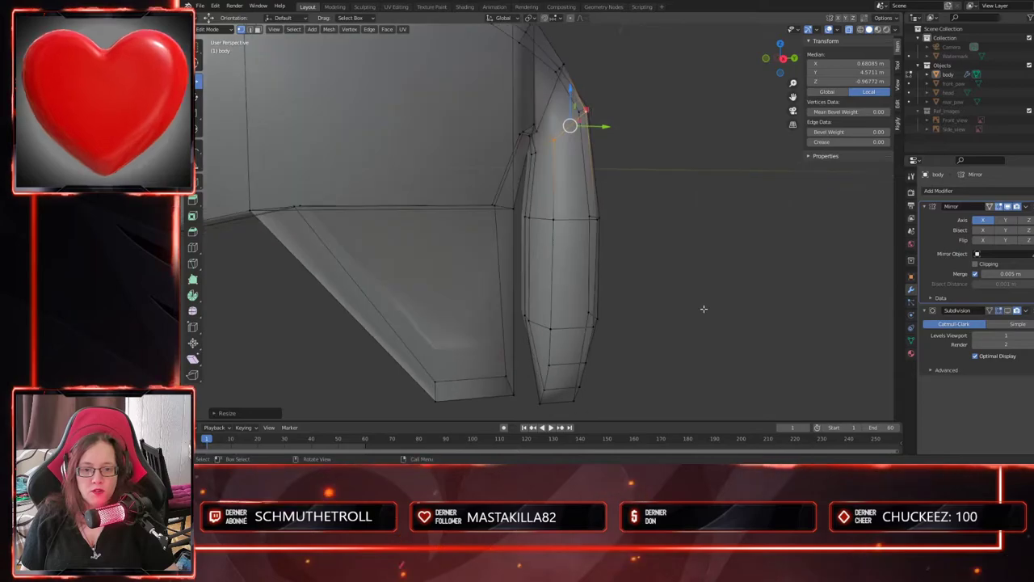
- Select the front and back centreline vertices at mid-tail and scale them apart along Y by about 1.26
click(522, 215)
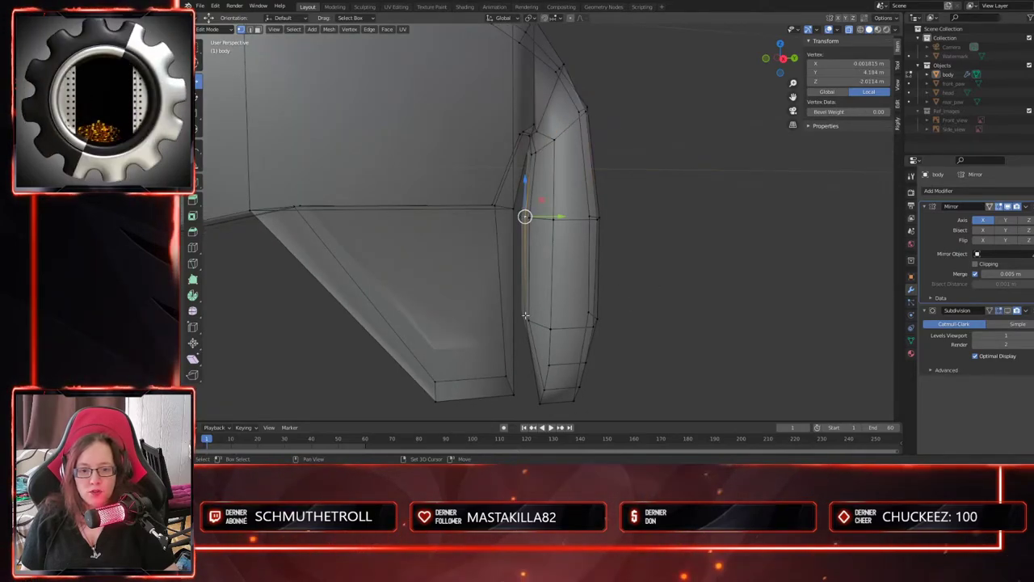
shift+click(525, 315)
middle_drag(526, 315, 599, 278)
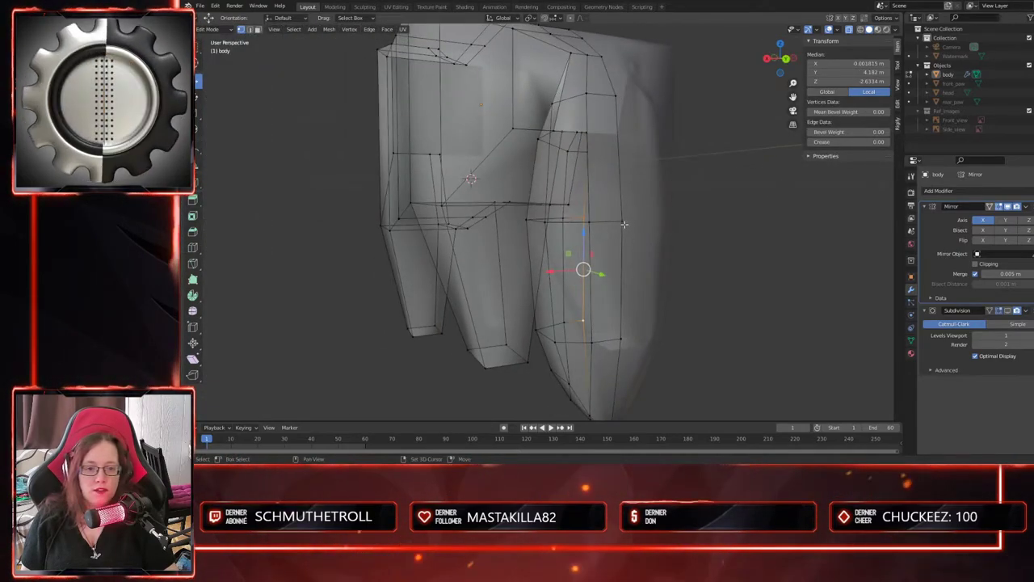
middle_drag(631, 361, 634, 299)
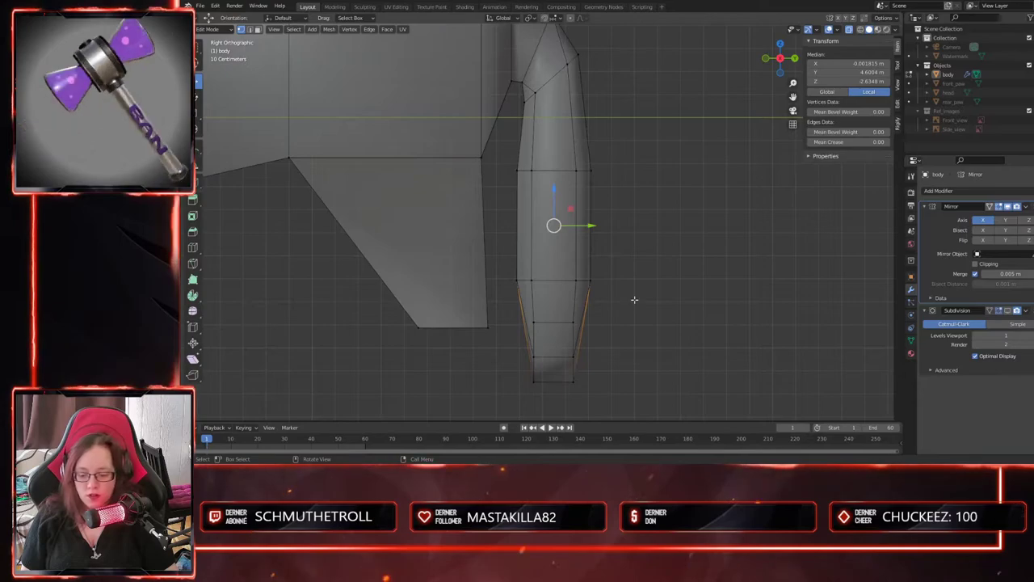
key(s)
key(y)
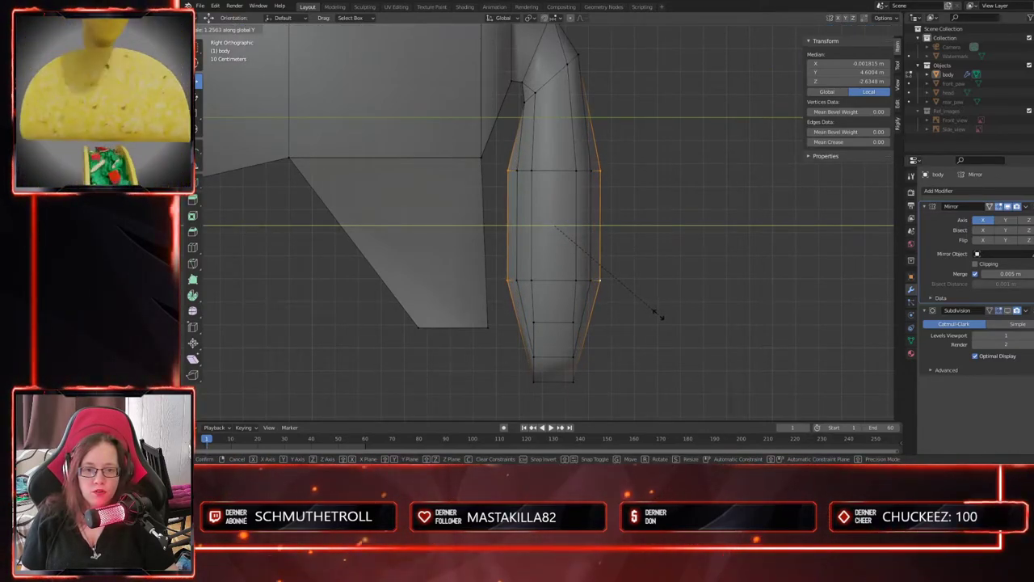
click(661, 317)
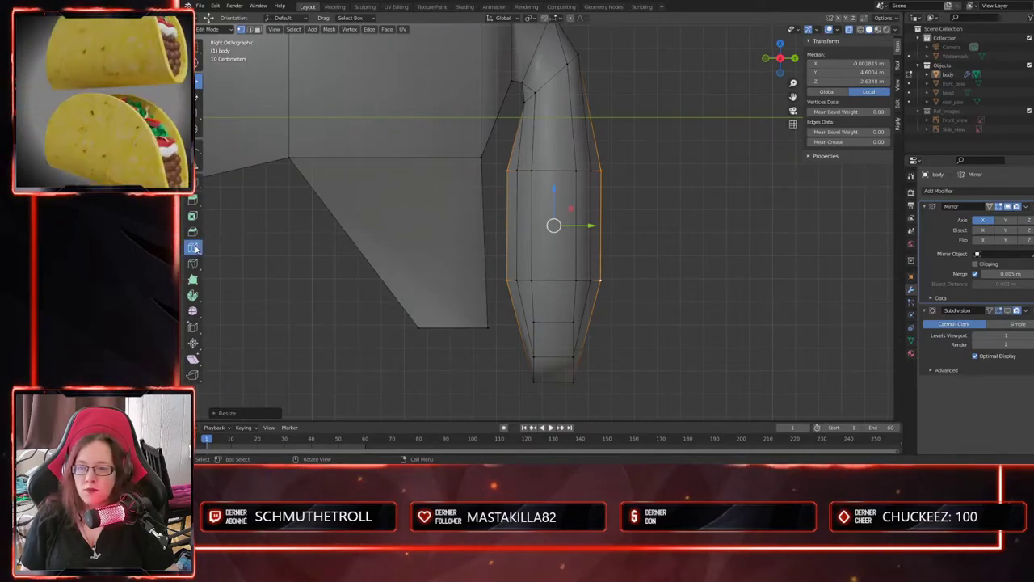
- Add one horizontal loop cut halfway along the tail's middle section and scale it up slightly along Y
click(513, 232)
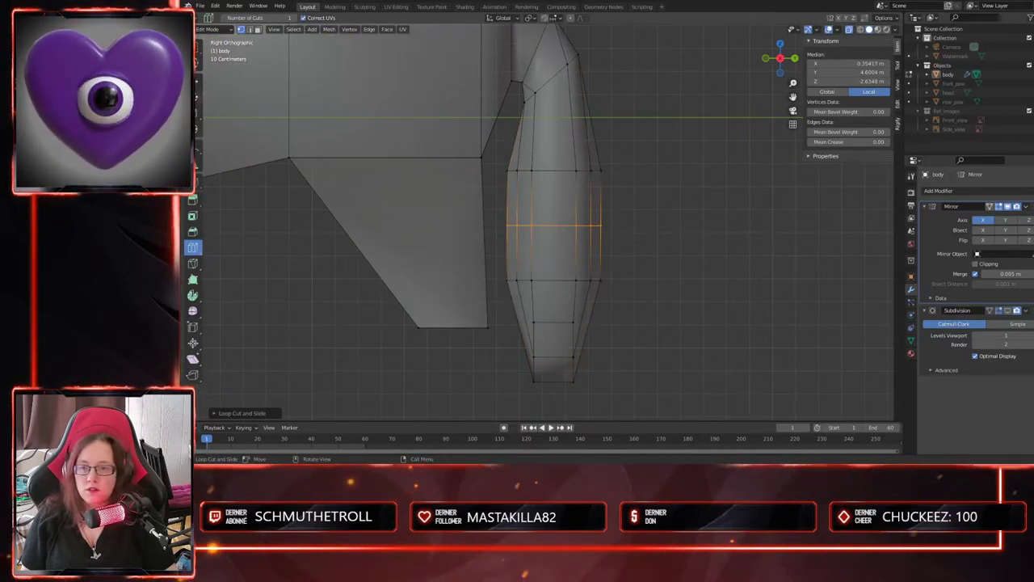
key(w)
key(s)
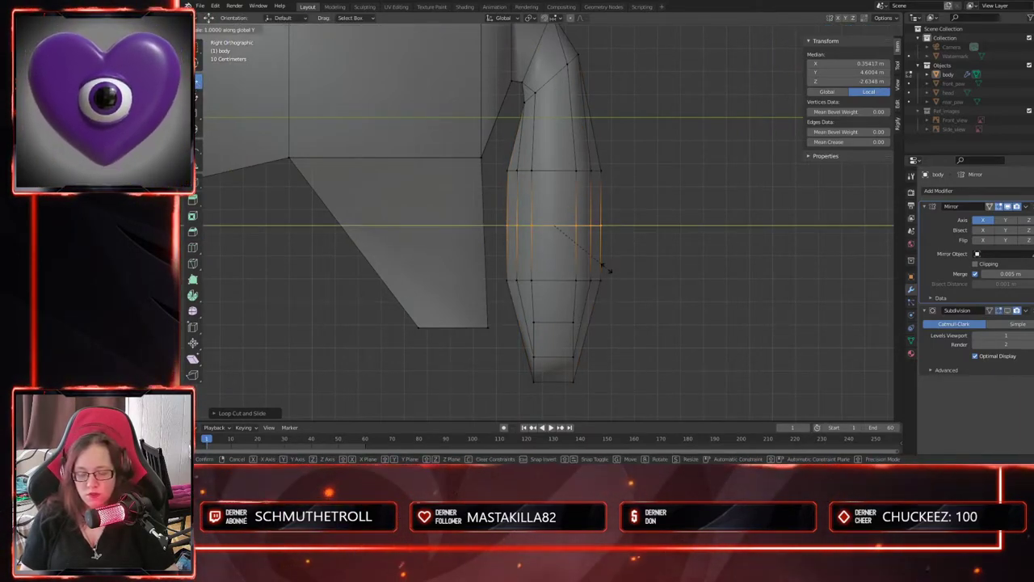
click(612, 270)
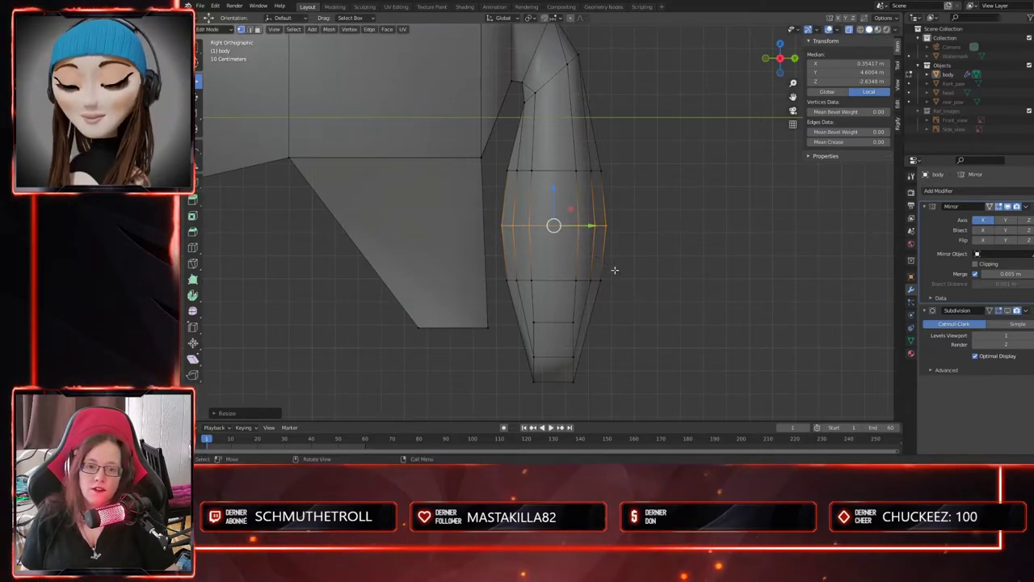
- In Object Mode, turn off X-ray and display the body's Subdivision modifier in the viewport at level 2
scroll(656, 295, down, 2)
key(Tab)
middle_drag(655, 293, 586, 314)
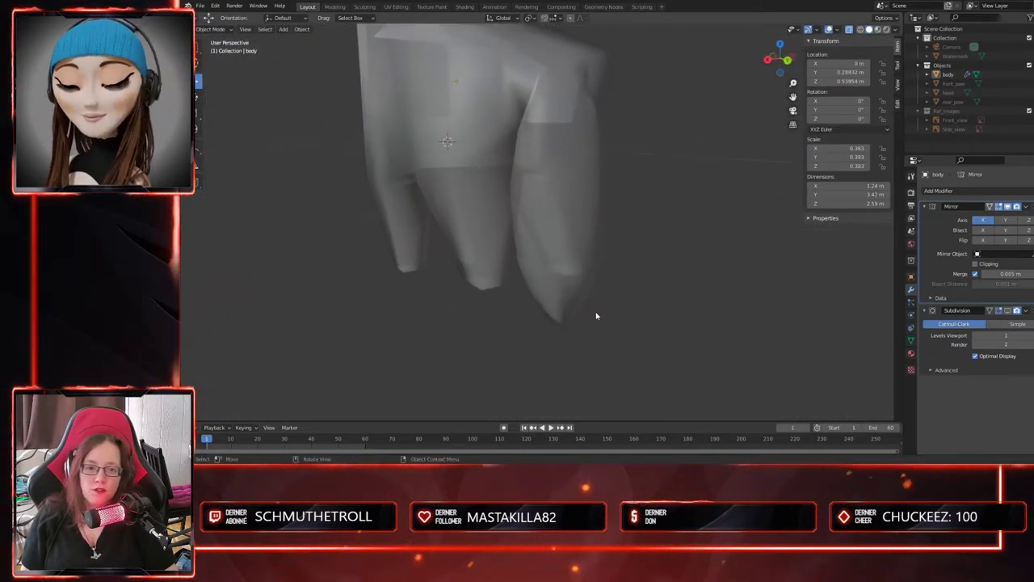
click(1007, 311)
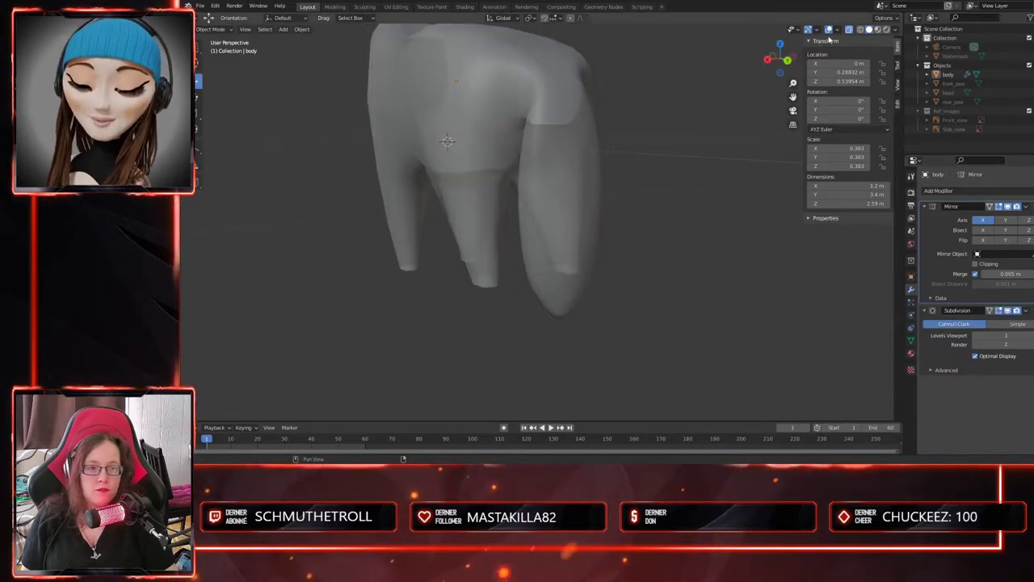
middle_drag(686, 202, 637, 316)
middle_drag(671, 260, 606, 321)
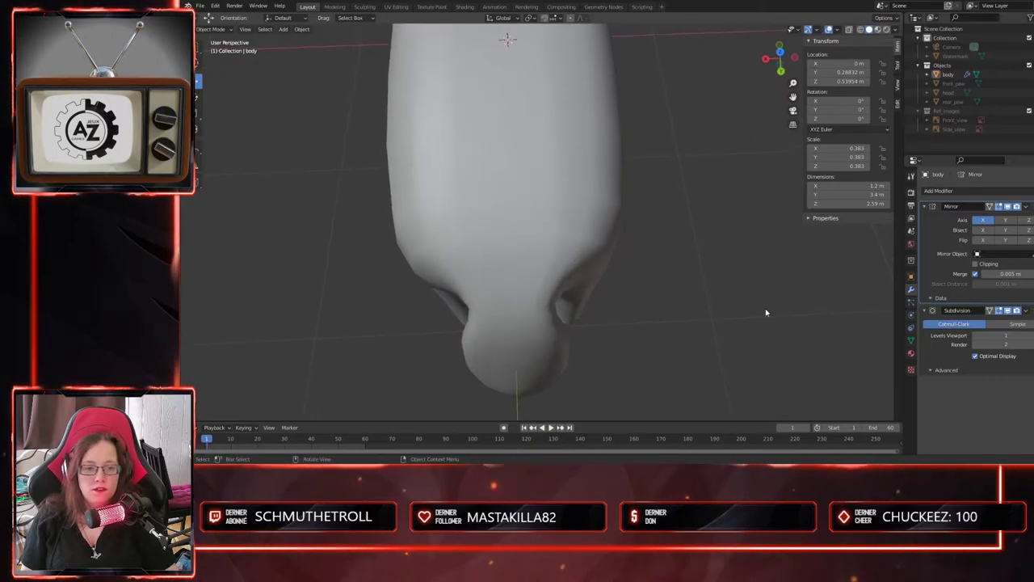
middle_drag(842, 347, 677, 291)
- Show the Ref_images collection and compare the body's profile with the side-view wolf reference
key(KP_3)
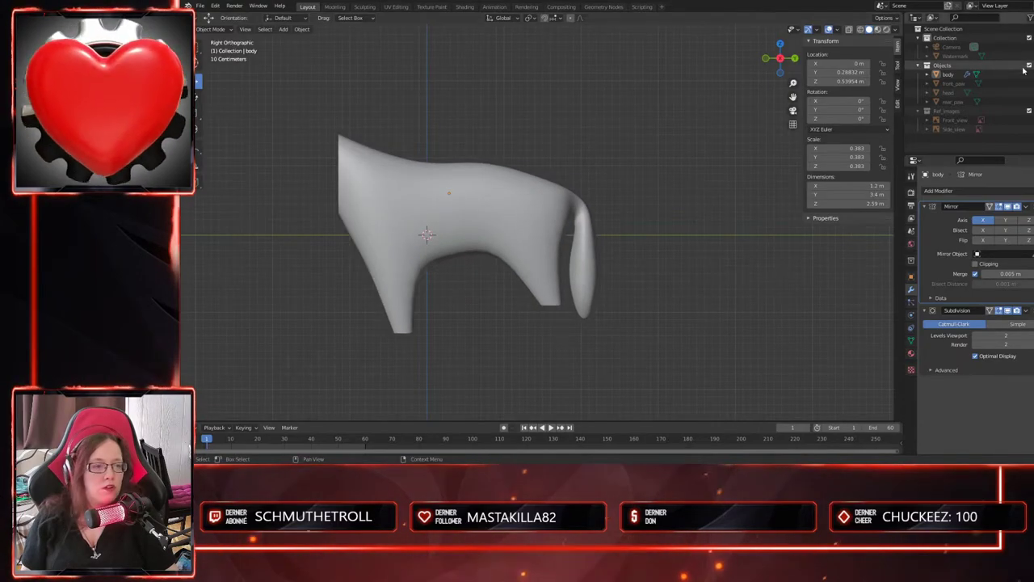
click(1029, 110)
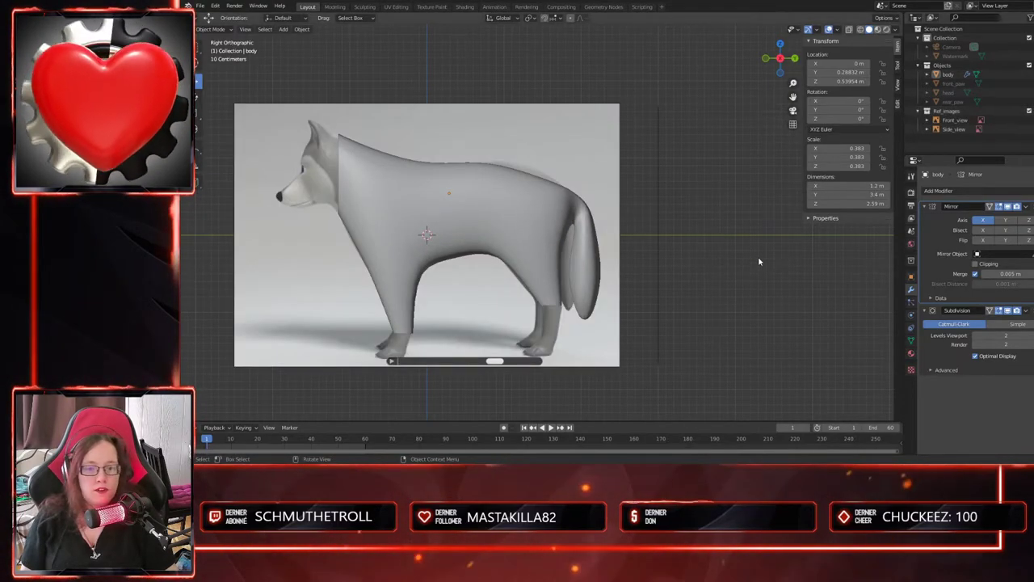
middle_drag(633, 317, 677, 292)
middle_drag(679, 285, 509, 294)
- In Edit Mode, add a lengthwise loop cut along the body's side, running from the neck opening to the tail
key(Tab)
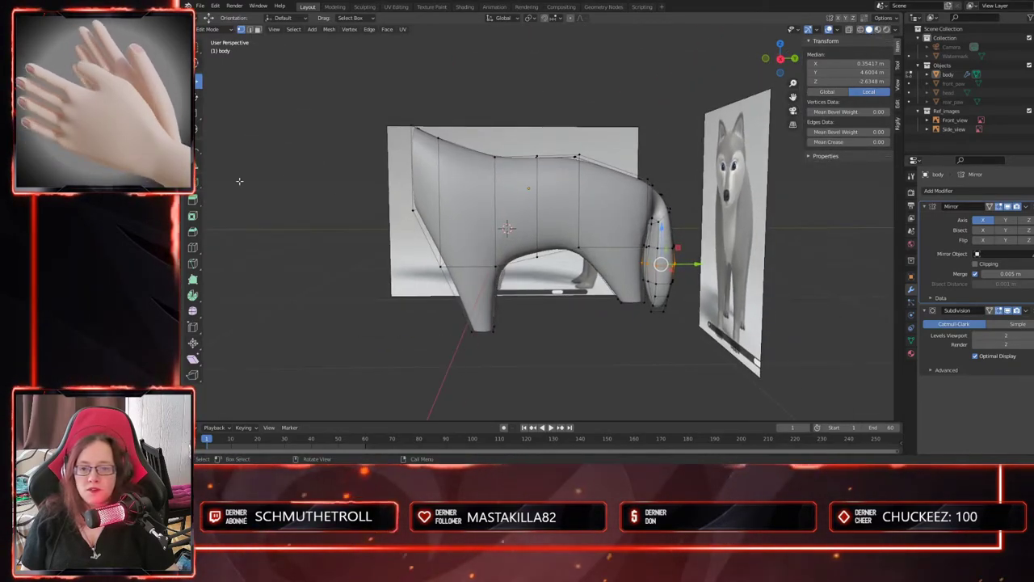
click(192, 247)
click(428, 182)
middle_drag(547, 321, 572, 351)
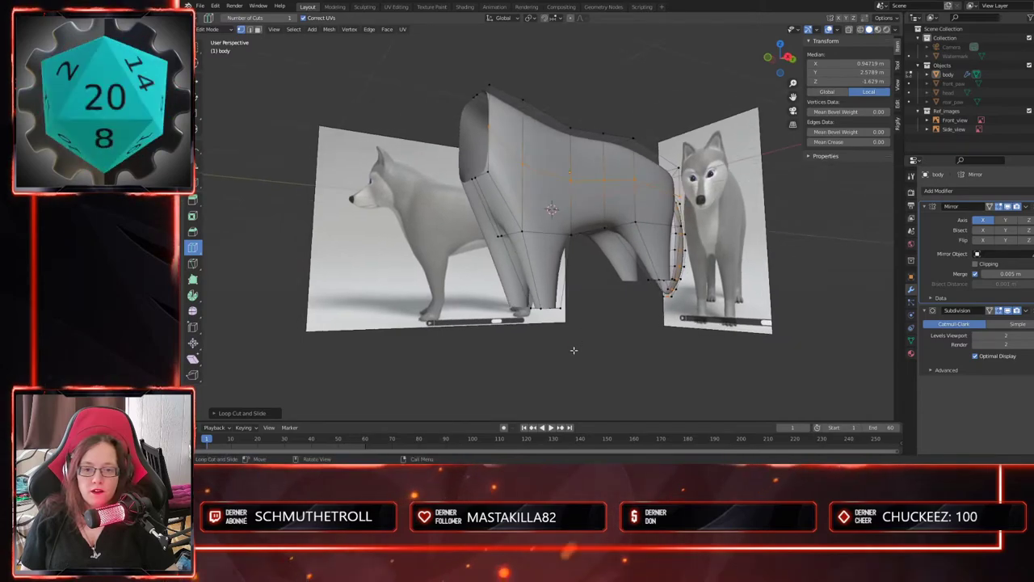
- Add a loop cut around each upper leg, then scale the hind-leg loop up slightly and move it along Y to about 2.93 m
middle_drag(615, 324, 558, 299)
scroll(566, 242, up, 2)
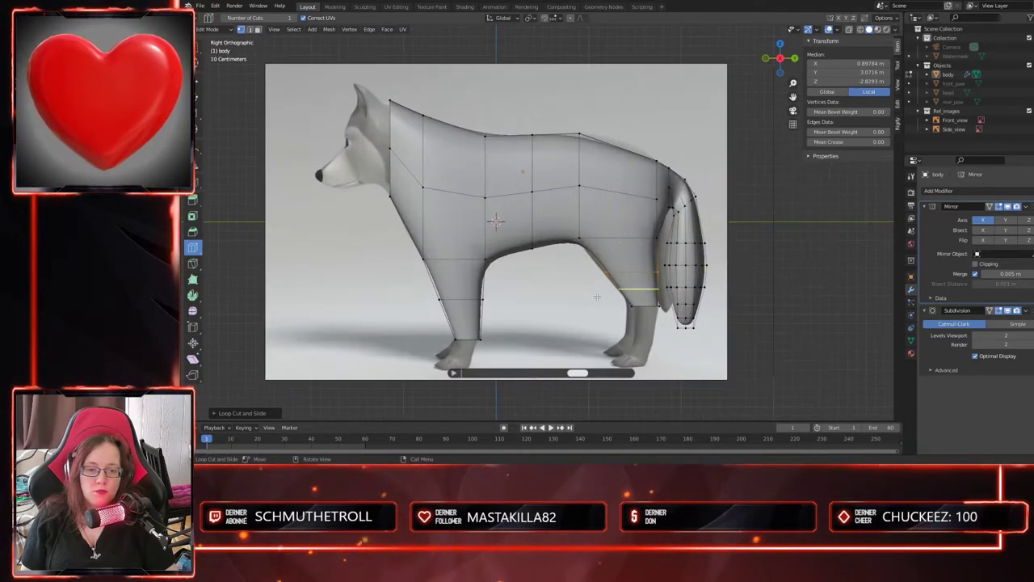
shift+middle_drag(592, 309, 477, 293)
key(s)
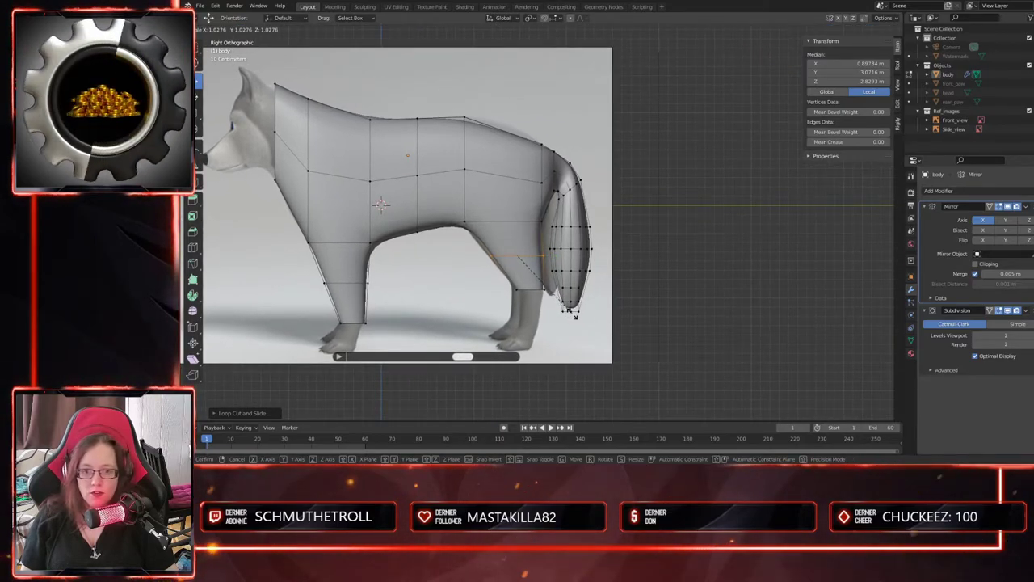
click(583, 320)
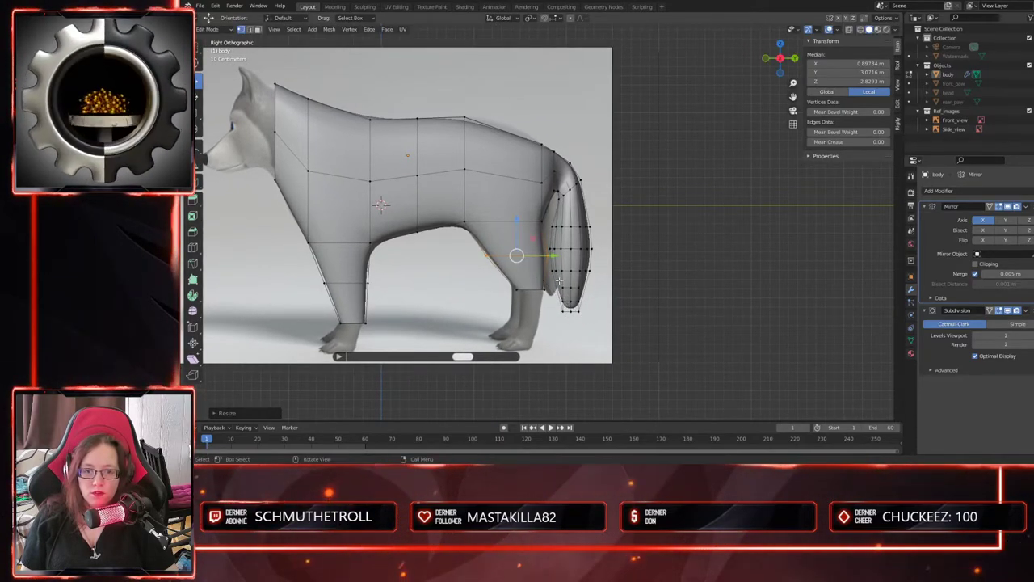
drag(552, 256, 545, 254)
- With X-ray on, select the front leg's middle loop, scale it down slightly and shift it along Y to fit the side-view reference
middle_drag(495, 337, 684, 331)
scroll(565, 330, up, 2)
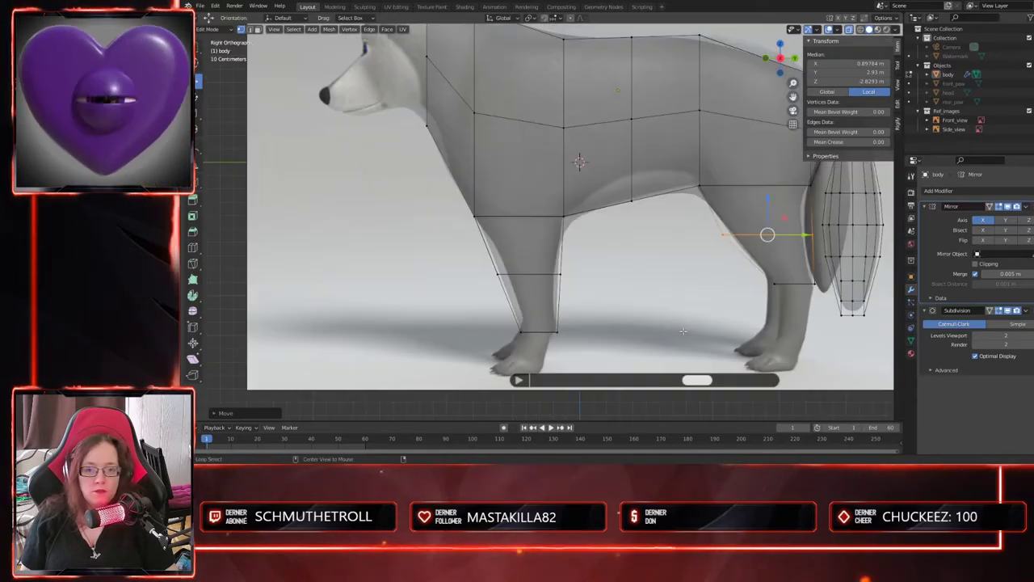
scroll(549, 330, up, 2)
drag(461, 270, 639, 302)
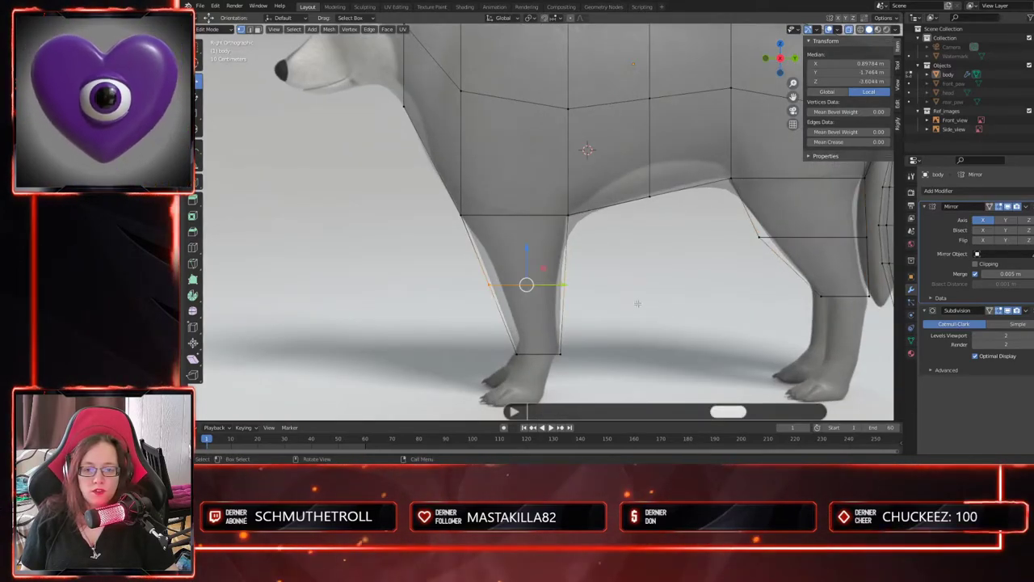
scroll(621, 332, up, 1)
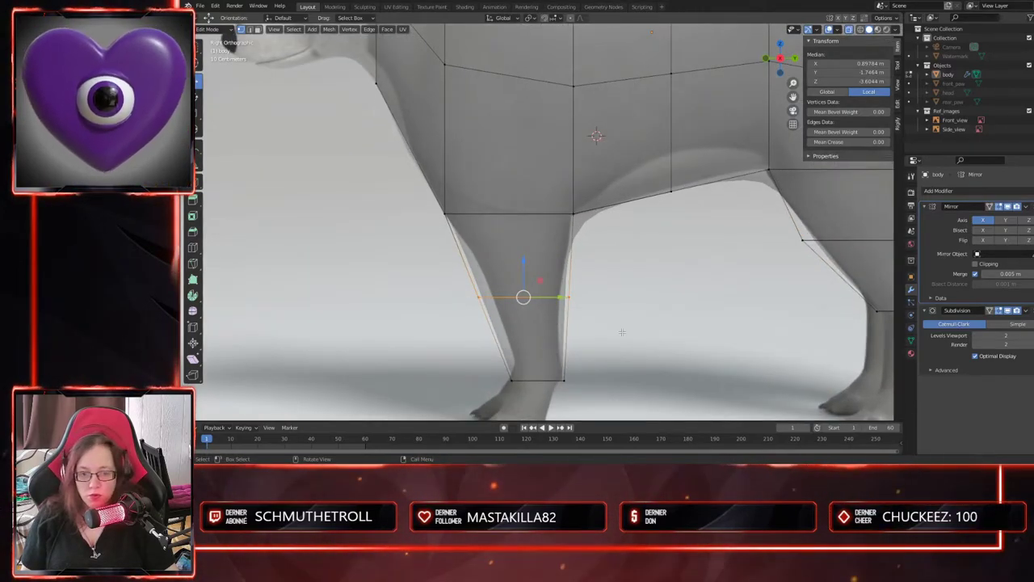
key(s)
click(612, 327)
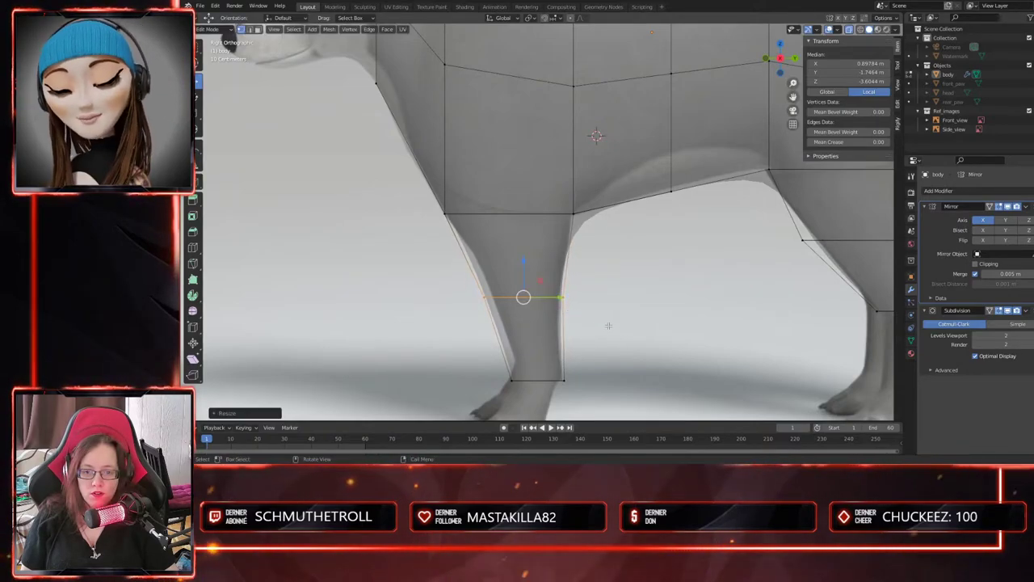
drag(551, 297, 556, 298)
key(s)
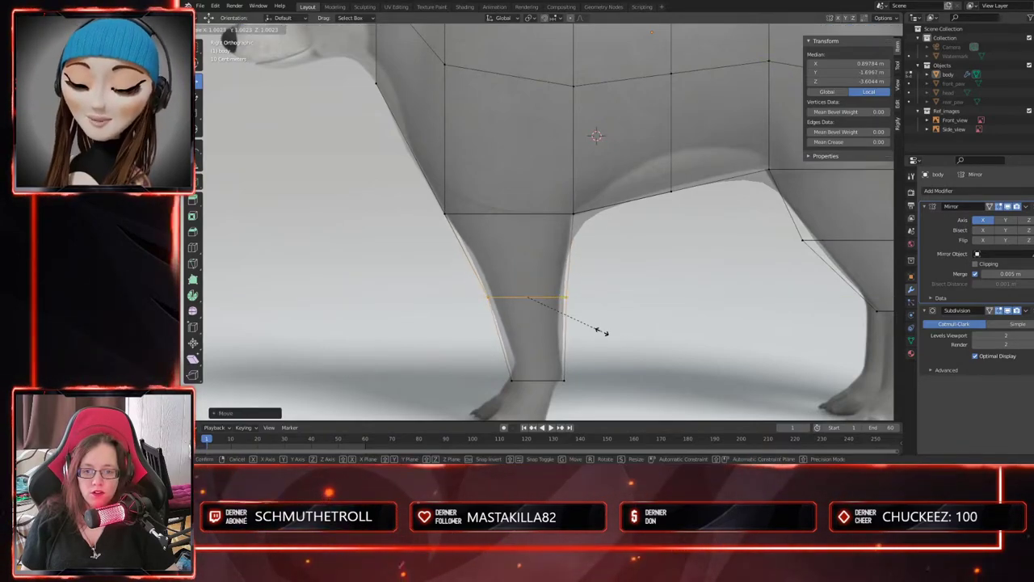
click(595, 330)
- Select the front leg's open bottom ring and raise it slightly along Z to about -4.67 m
shift+middle_drag(594, 380, 587, 302)
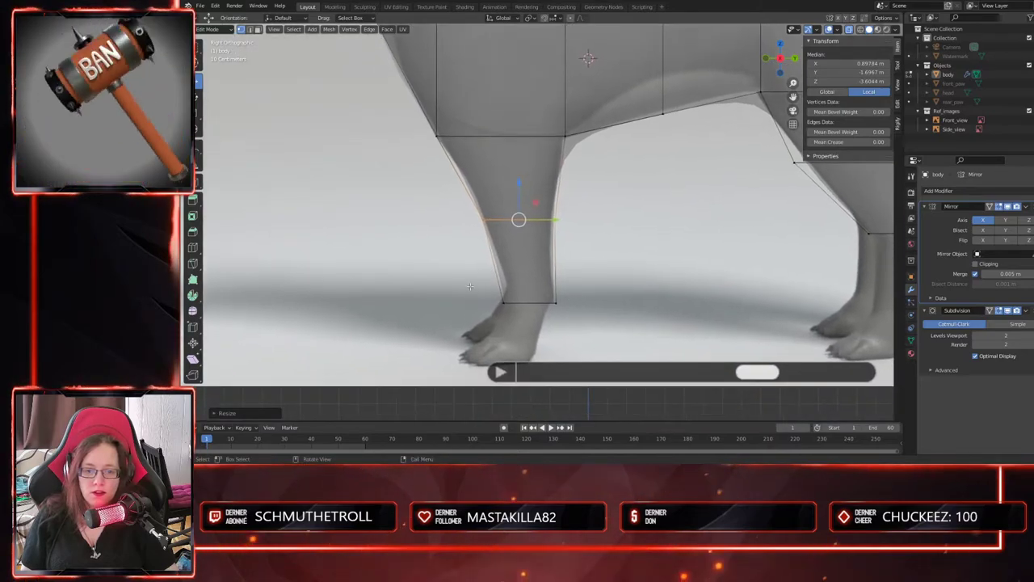
scroll(515, 296, down, 1)
drag(601, 317, 600, 317)
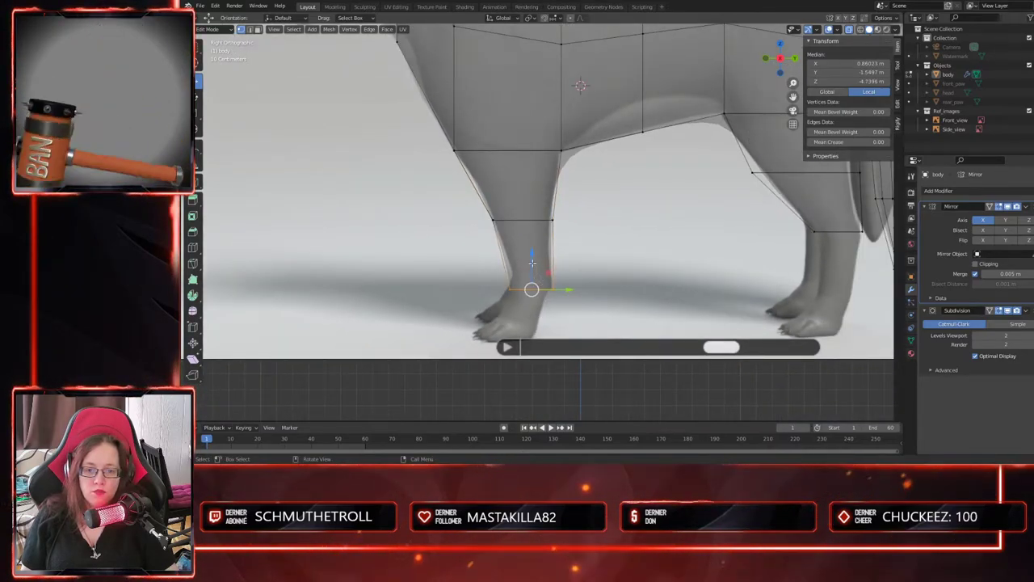
key(g)
key(z)
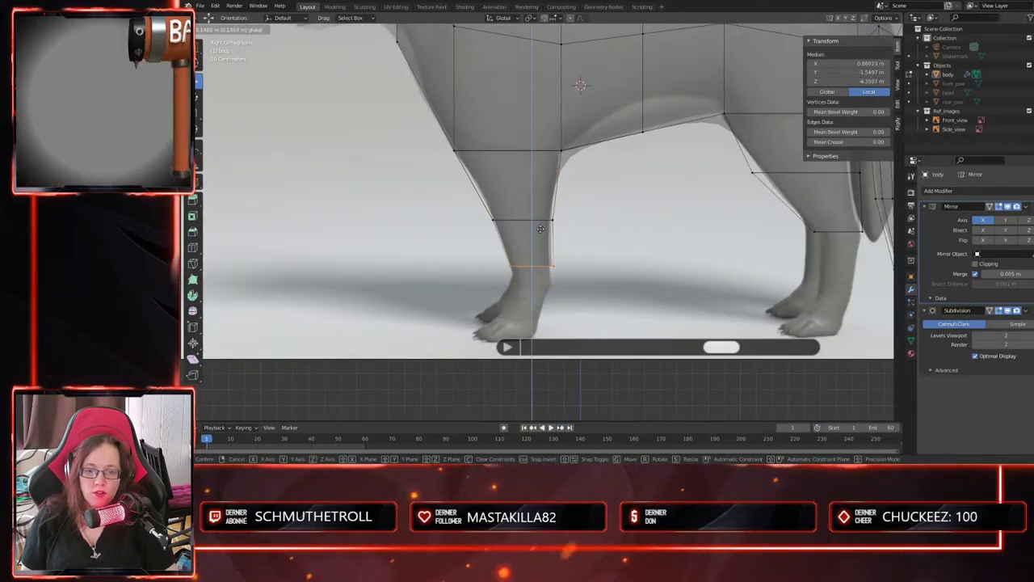
click(545, 251)
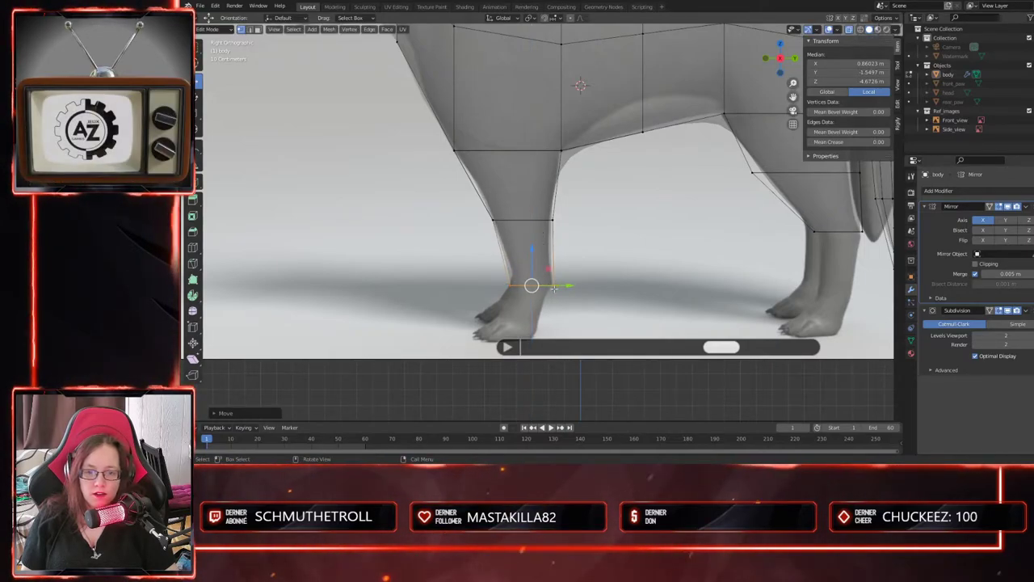
- Scale the front leg's bottom ring down slightly to match the ankle width in the side-view reference
scroll(543, 291, up, 2)
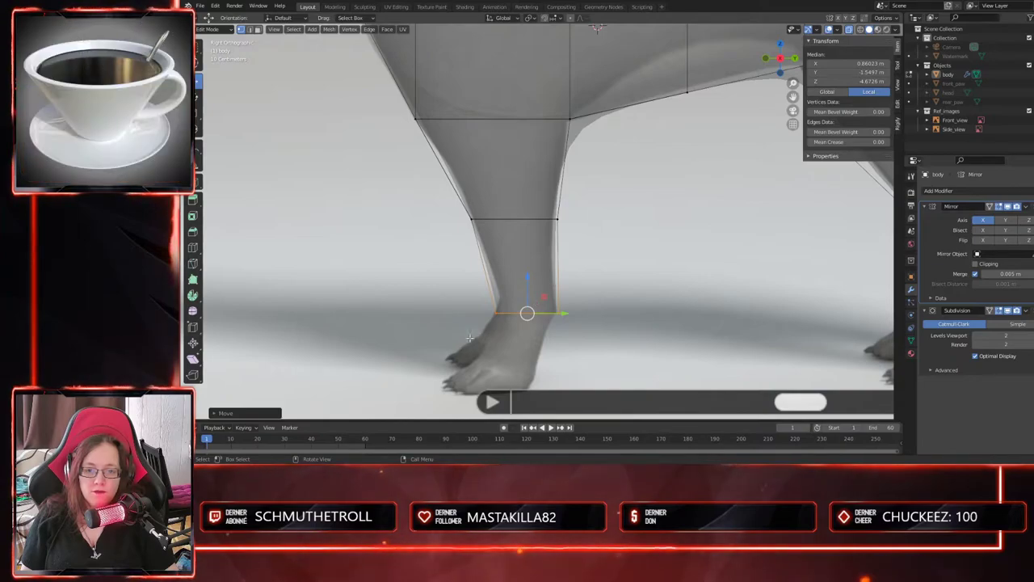
mouse_move(545, 334)
middle_down()
mouse_move(575, 337)
mouse_move(560, 333)
middle_up()
key(KP_3)
scroll(609, 344, up, 5)
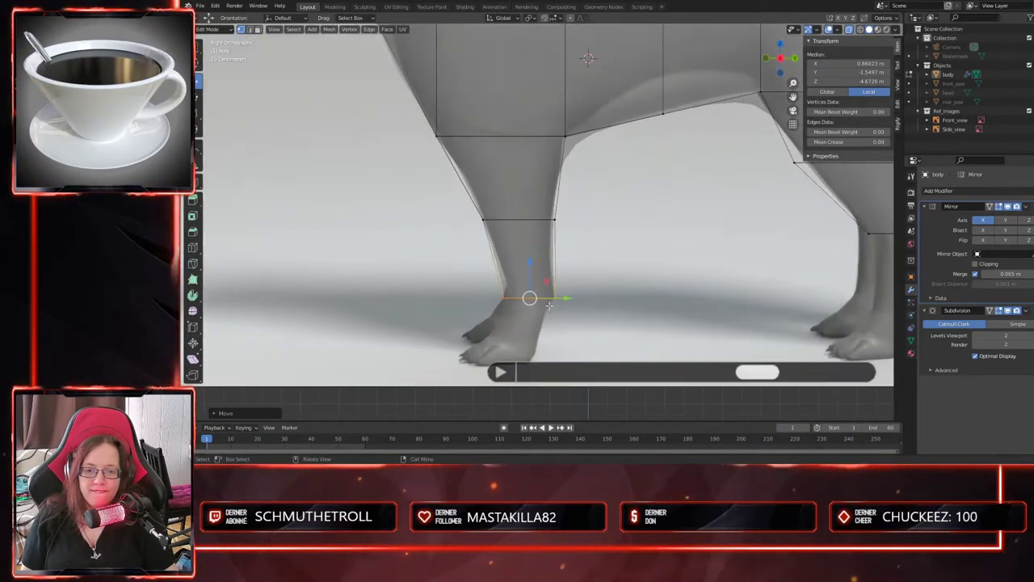
key(s)
click(606, 337)
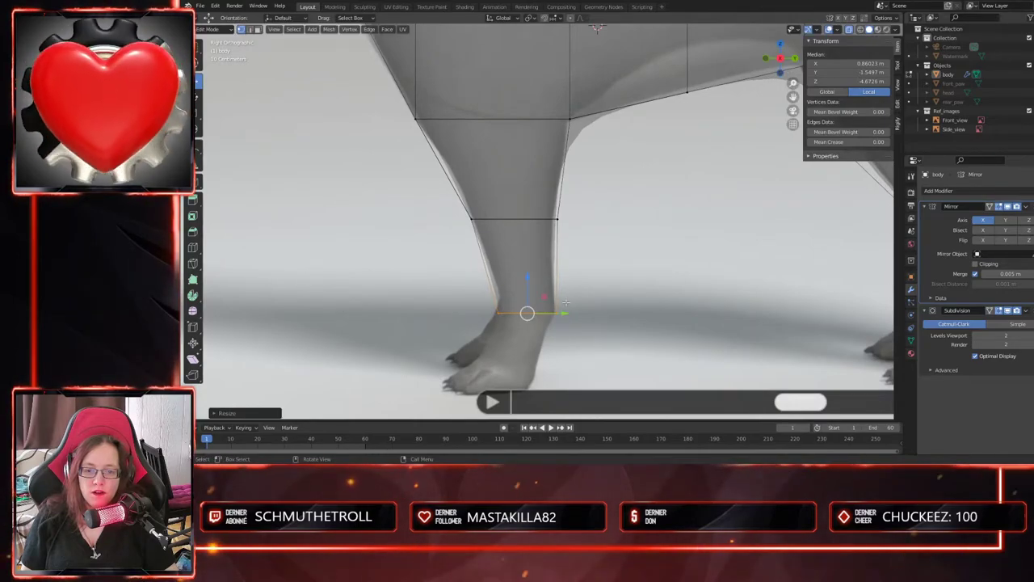
drag(561, 314, 559, 315)
- Turn off X-ray and examine the smoothed legs and body from several angles in Object Mode and Edit Mode
scroll(559, 315, down, 2)
middle_drag(532, 315, 559, 323)
middle_drag(578, 353, 635, 356)
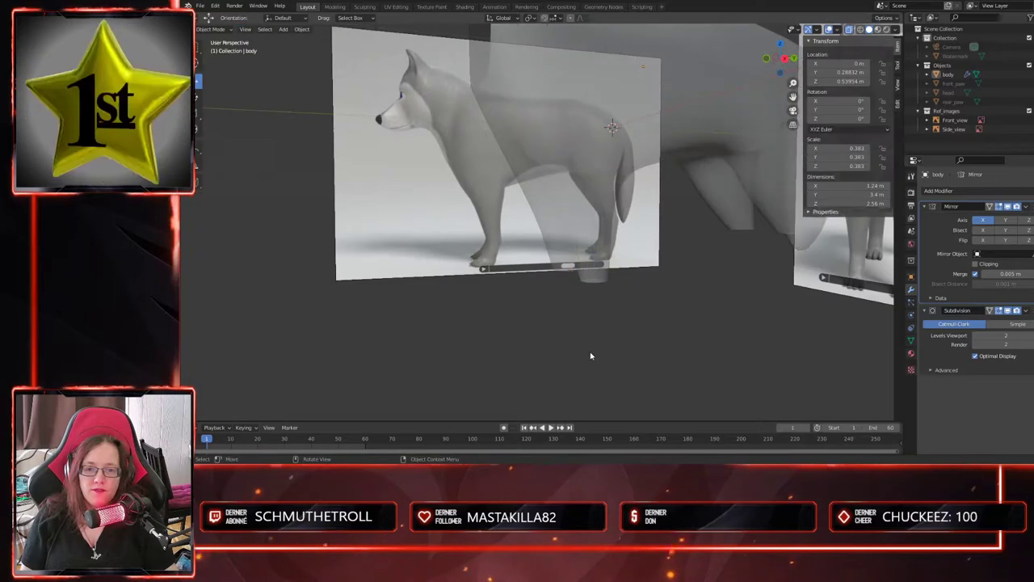
scroll(630, 360, up, 2)
click(848, 30)
shift+middle_drag(736, 288, 677, 296)
key(Tab)
scroll(486, 336, up, 4)
key(Tab)
scroll(567, 311, down, 3)
key(Tab)
scroll(533, 308, up, 3)
scroll(676, 296, up, 3)
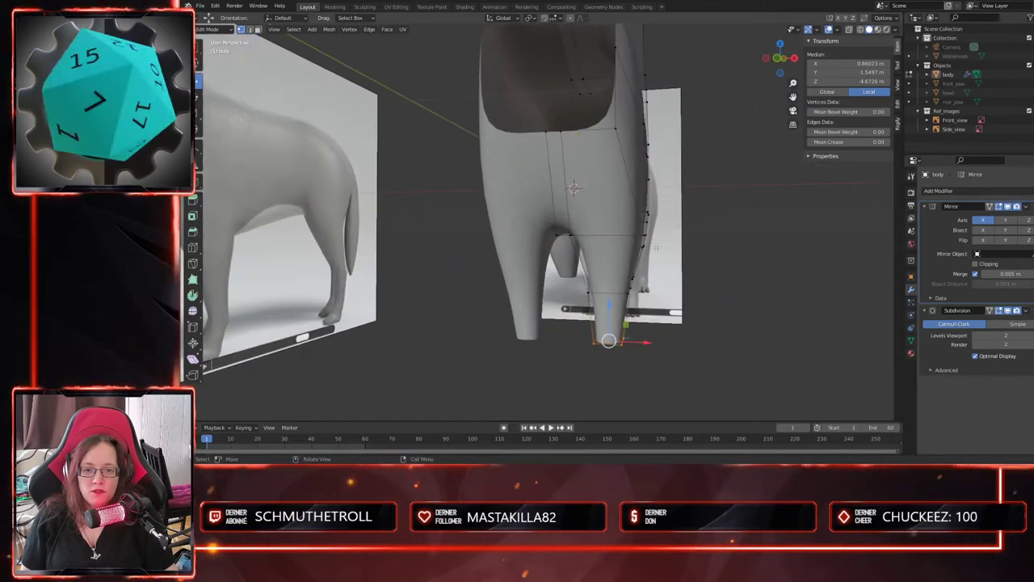
shift+middle_drag(565, 214, 533, 285)
scroll(534, 285, up, 2)
click(485, 237)
middle_drag(485, 237, 572, 253)
key(g)
key(x)
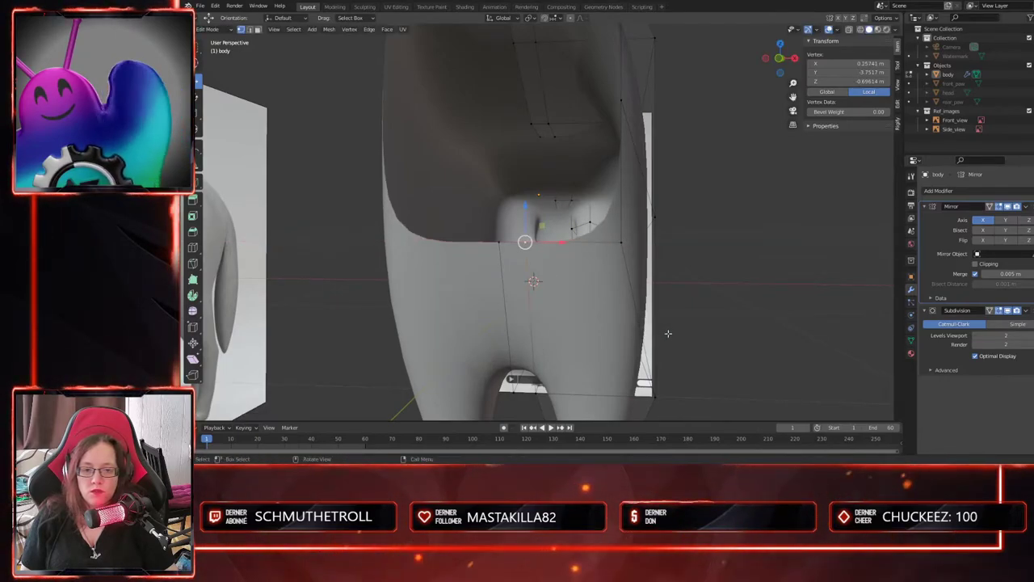
click(526, 238)
- Set the body's Subdivision viewport level to 1 and examine the shape through the neck opening and from above
scroll(673, 343, down, 3)
scroll(634, 149, up, 5)
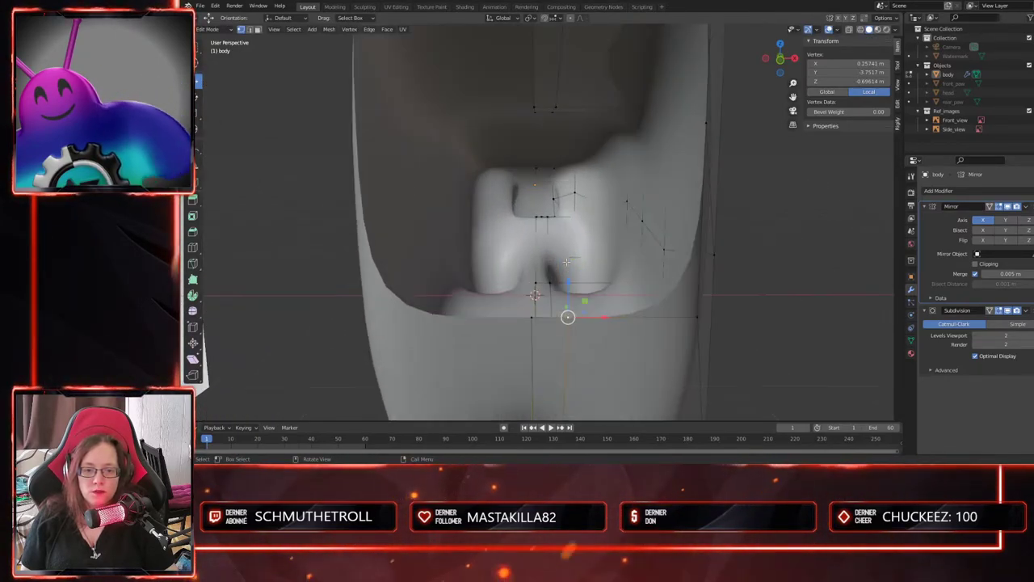
scroll(626, 166, down, 4)
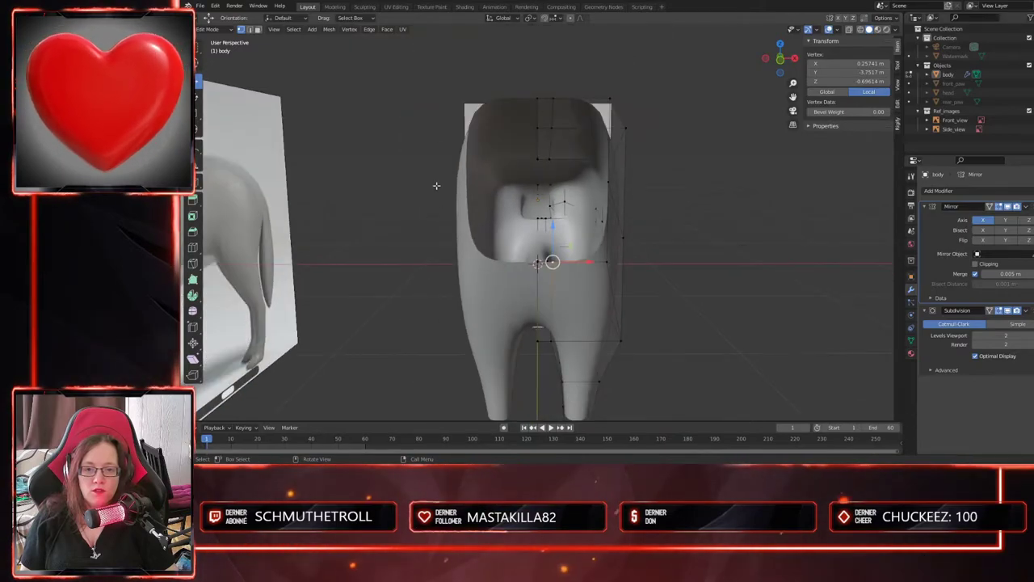
middle_drag(738, 304, 621, 315)
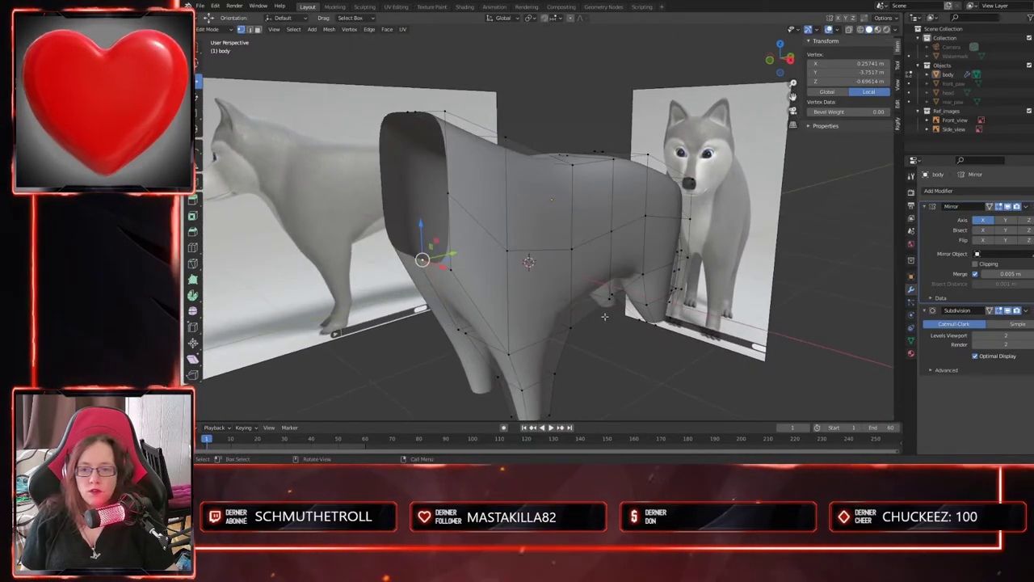
middle_drag(461, 297, 617, 274)
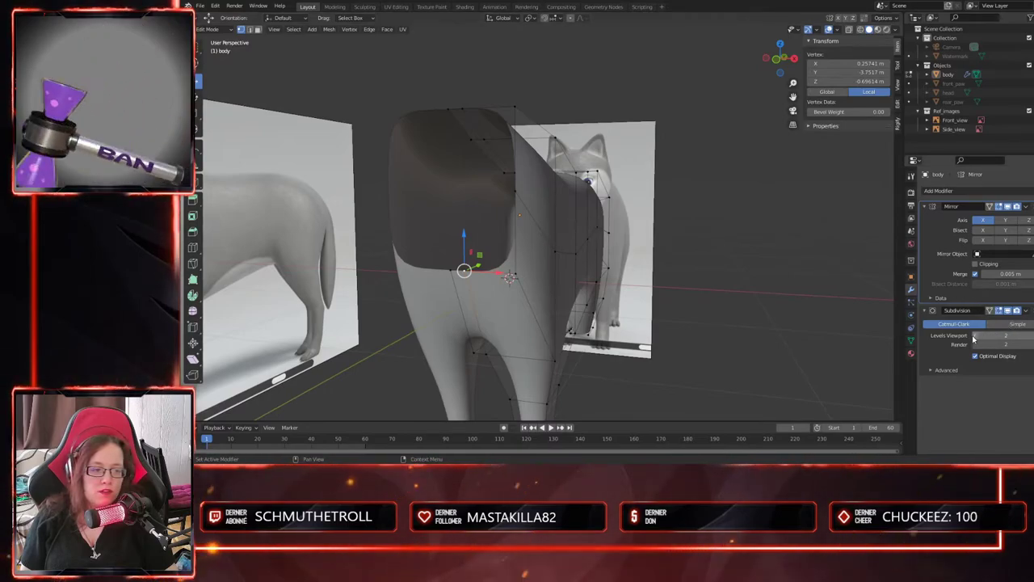
middle_drag(646, 323, 711, 334)
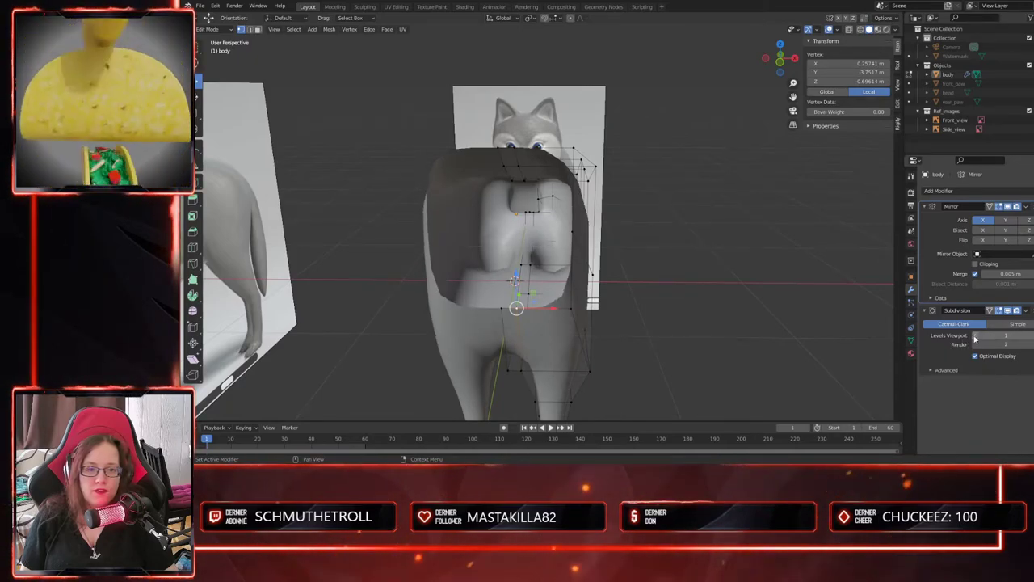
middle_drag(687, 360, 632, 362)
mouse_move(619, 312)
middle_down()
mouse_move(537, 282)
mouse_move(614, 316)
mouse_move(612, 302)
middle_up()
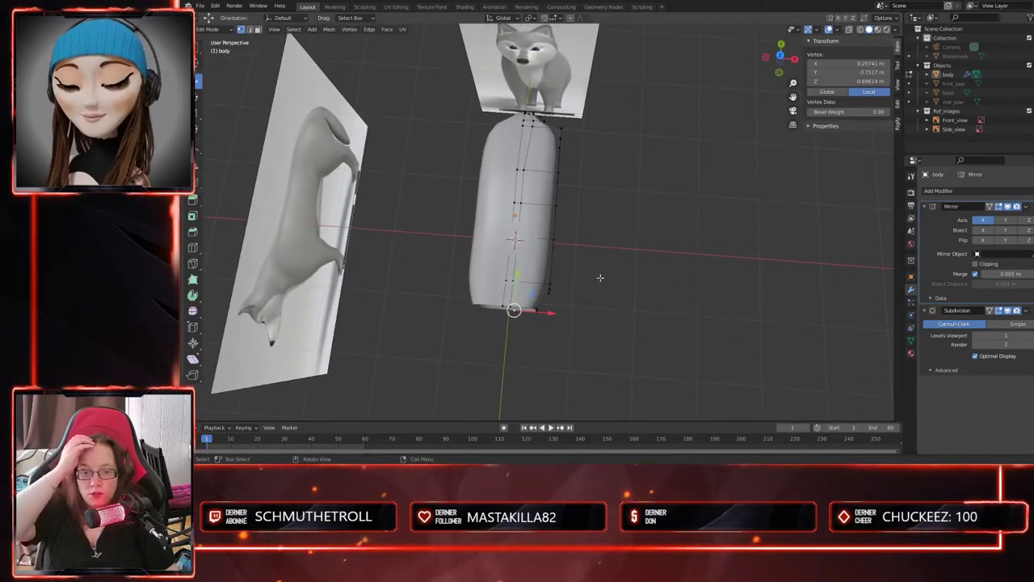
middle_drag(523, 219, 553, 252)
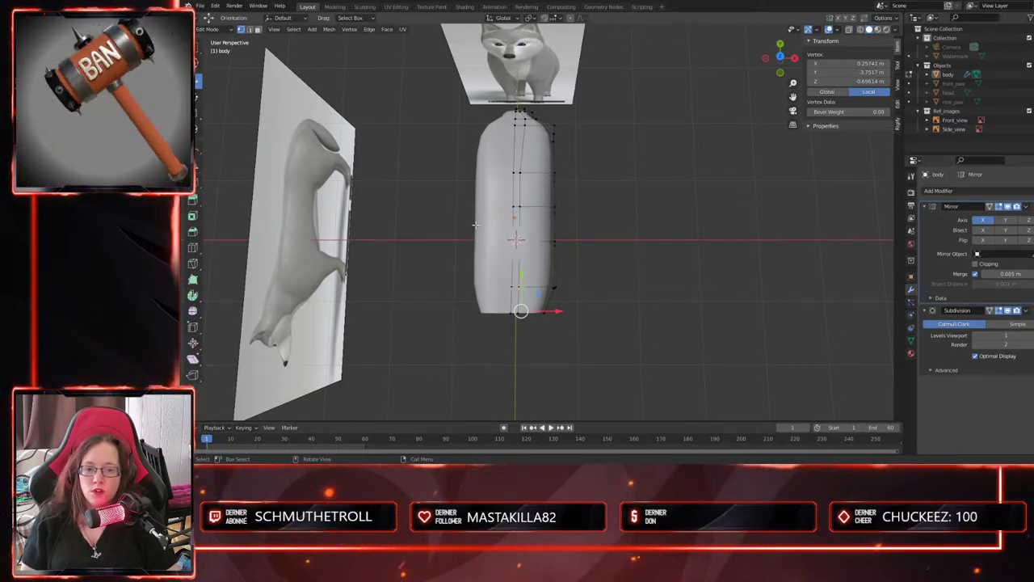
- In top view with X-ray on, select the outer side vertices at mid-body and move them inward along X to narrow the waist
alt+middle_drag(478, 259, 571, 247)
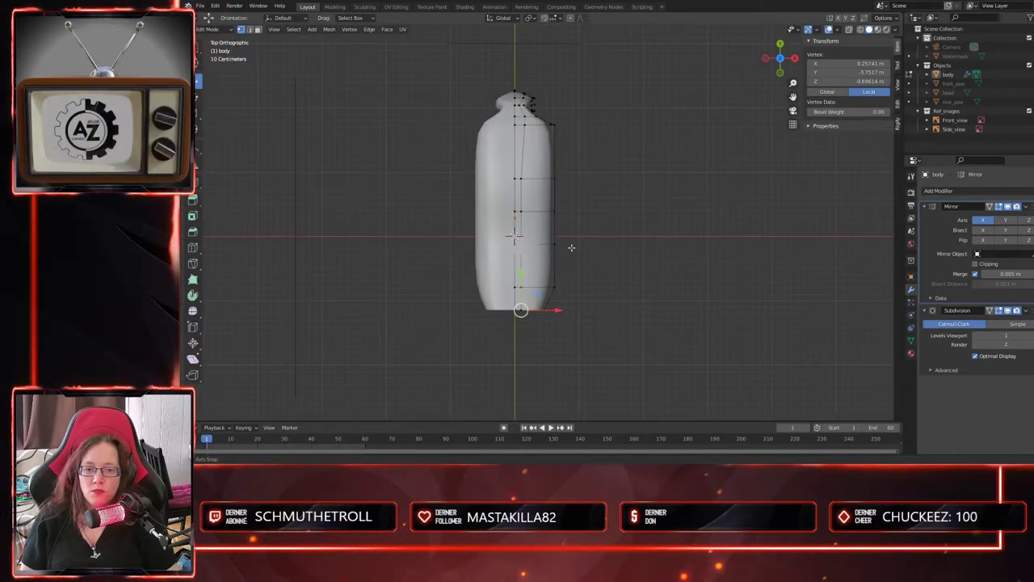
scroll(530, 269, up, 4)
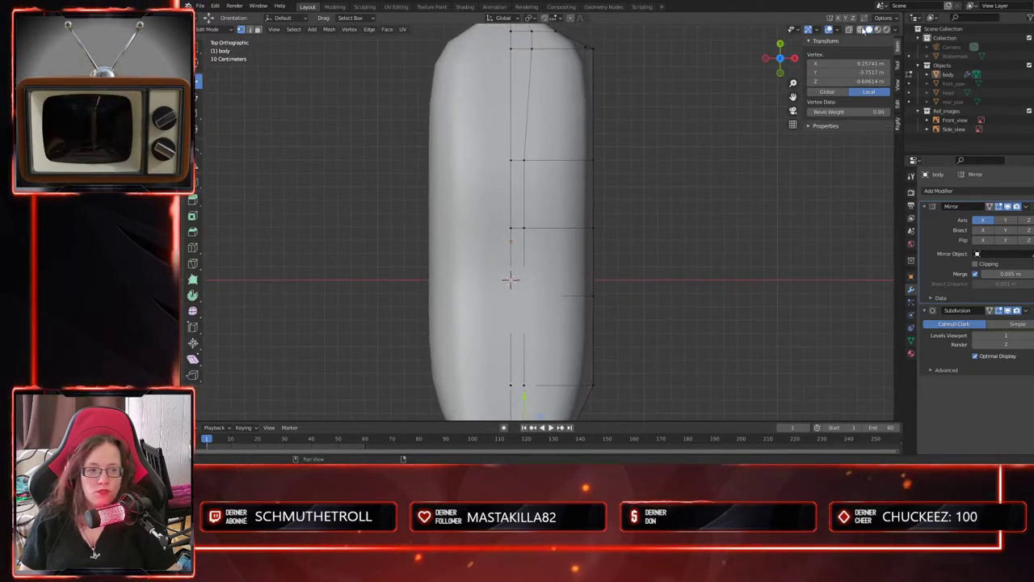
click(850, 30)
scroll(654, 256, up, 1)
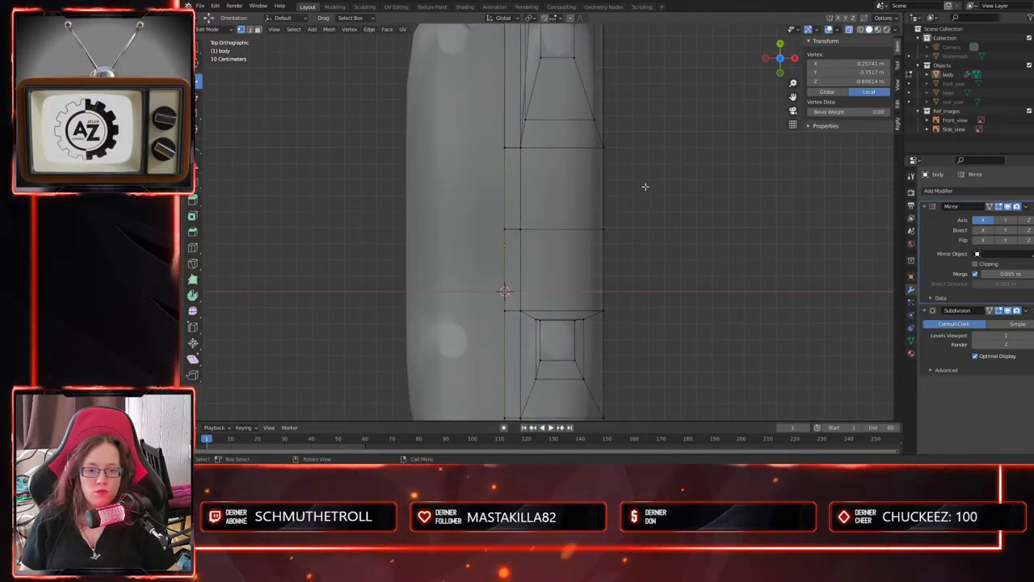
drag(658, 172, 567, 305)
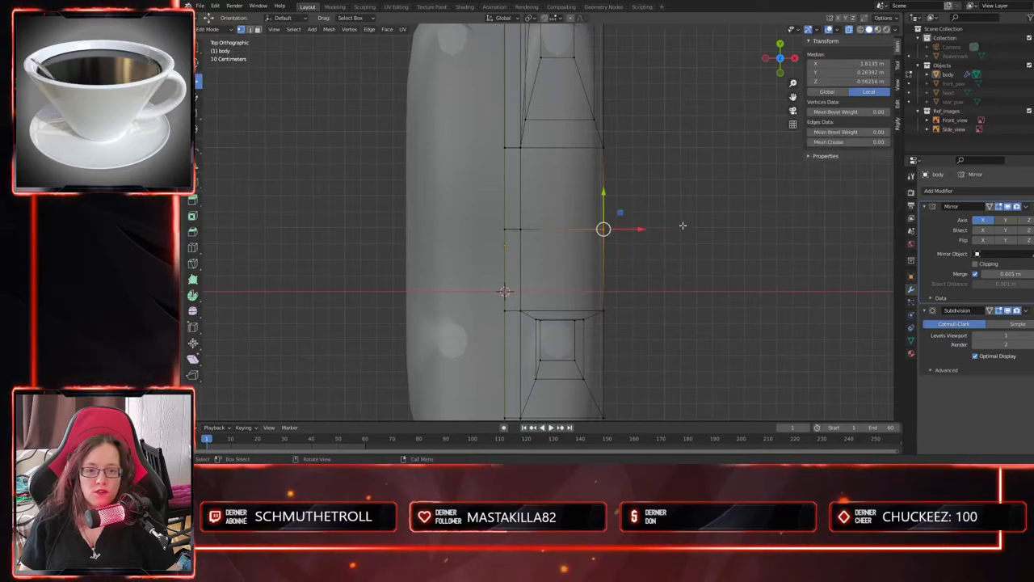
drag(640, 229, 620, 229)
scroll(657, 281, down, 2)
mouse_move(655, 281)
middle_down()
mouse_move(653, 291)
mouse_move(636, 281)
mouse_move(648, 298)
middle_up()
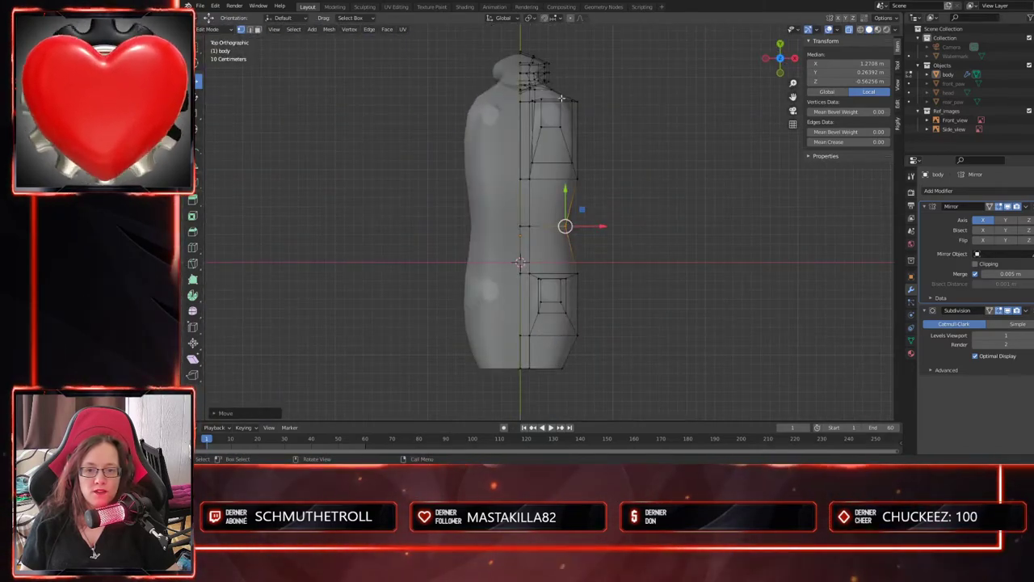
drag(601, 226, 596, 225)
- Select the edge loop around the narrowed waist and bevel it with one segment into a wide band
scroll(563, 254, up, 3)
alt+click(552, 228)
alt+click(552, 229)
click(193, 232)
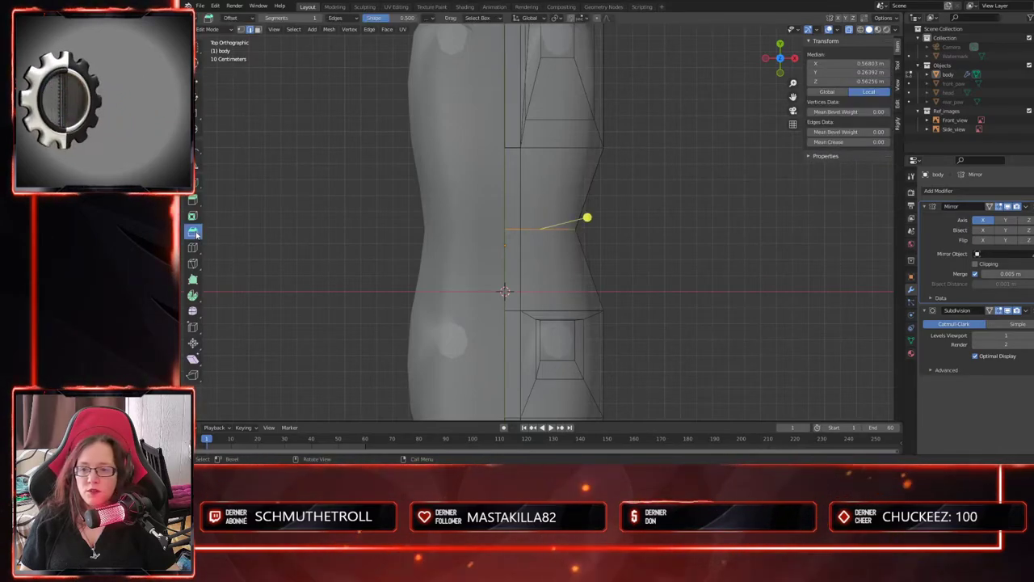
drag(588, 217, 620, 216)
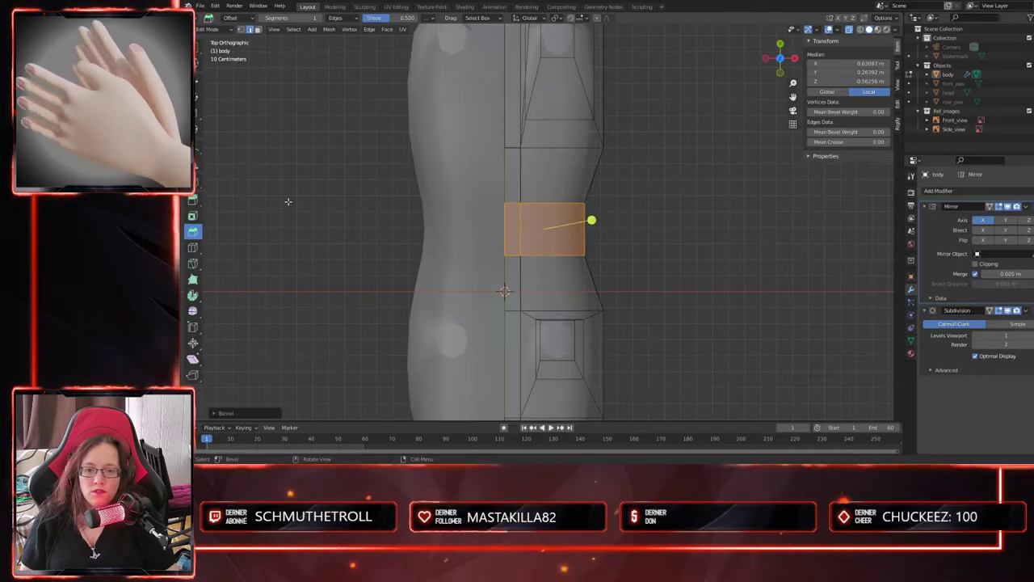
click(196, 81)
- Compare the body's profile with the side-view wolf reference, in both Edit Mode and Object Mode
middle_drag(679, 286, 599, 278)
key(Tab)
click(622, 365)
middle_drag(622, 365, 570, 245)
scroll(569, 244, down, 4)
key(Tab)
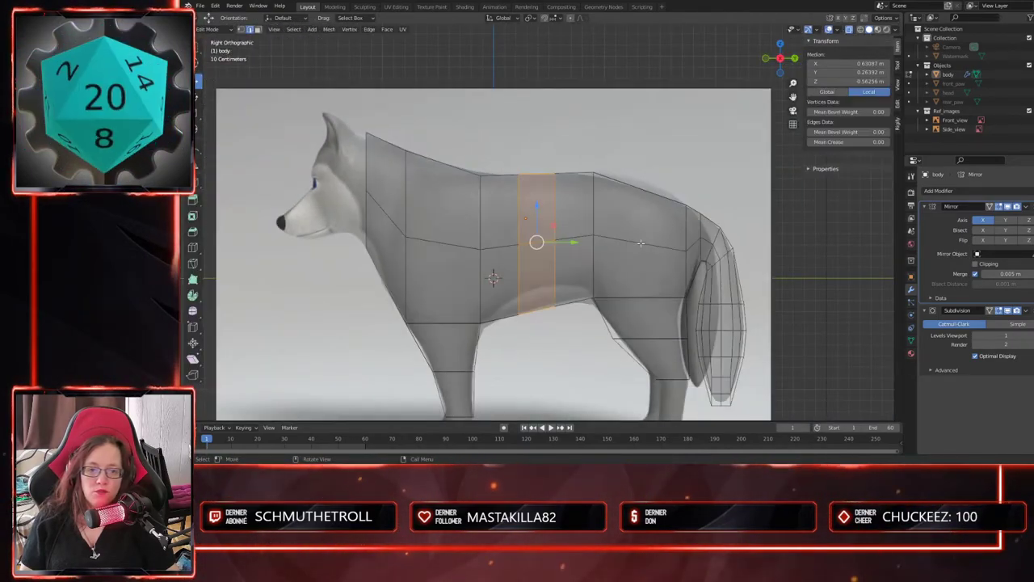
scroll(575, 287, up, 3)
shift+middle_drag(574, 287, 516, 181)
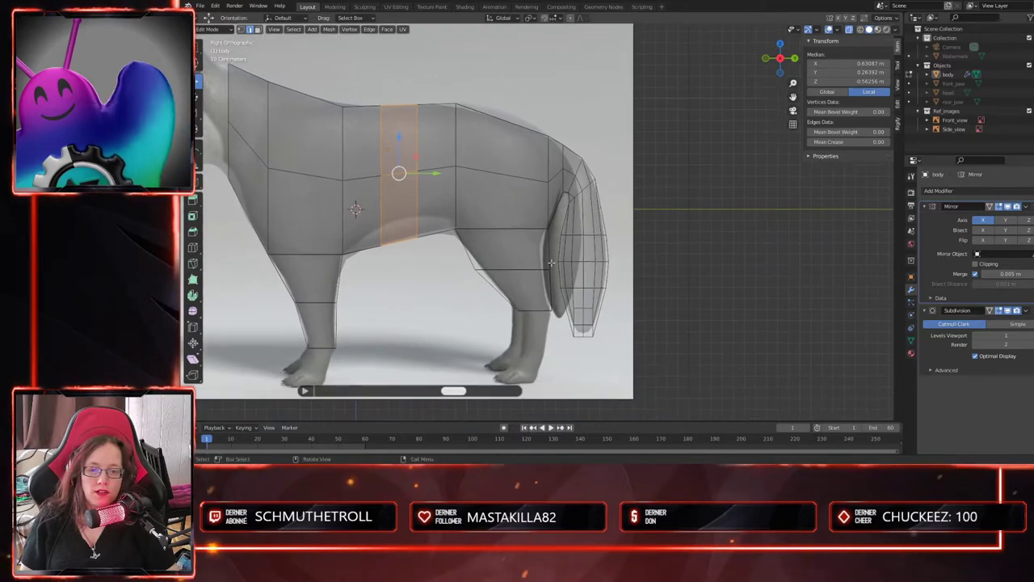
shift+middle_drag(503, 127, 525, 217)
key(Tab)
middle_drag(549, 286, 550, 288)
key(KP_3)
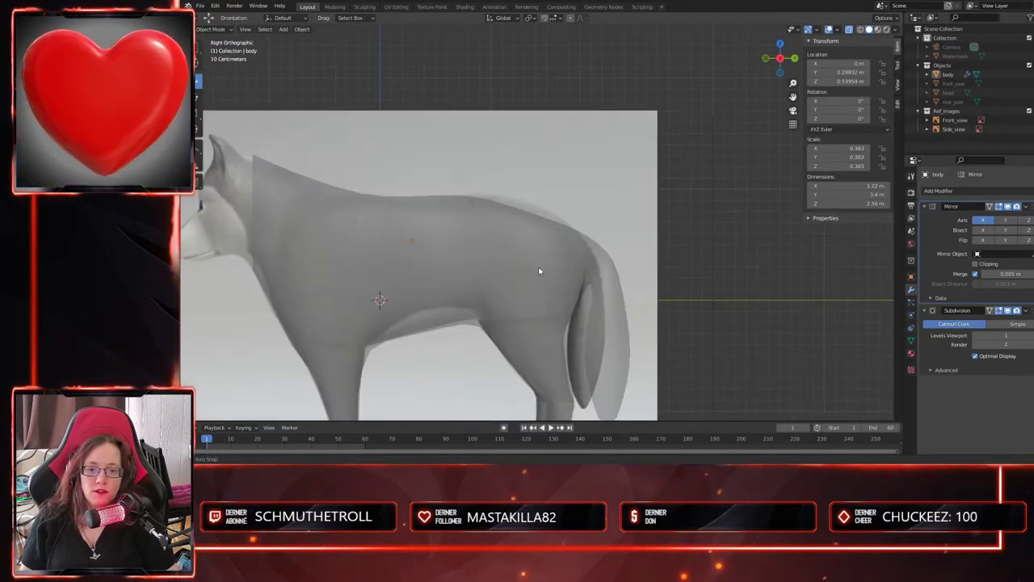
- Look over the wolf body in Edit Mode and in perspective against the reference images, select it in Object Mode and save the file
key(Tab)
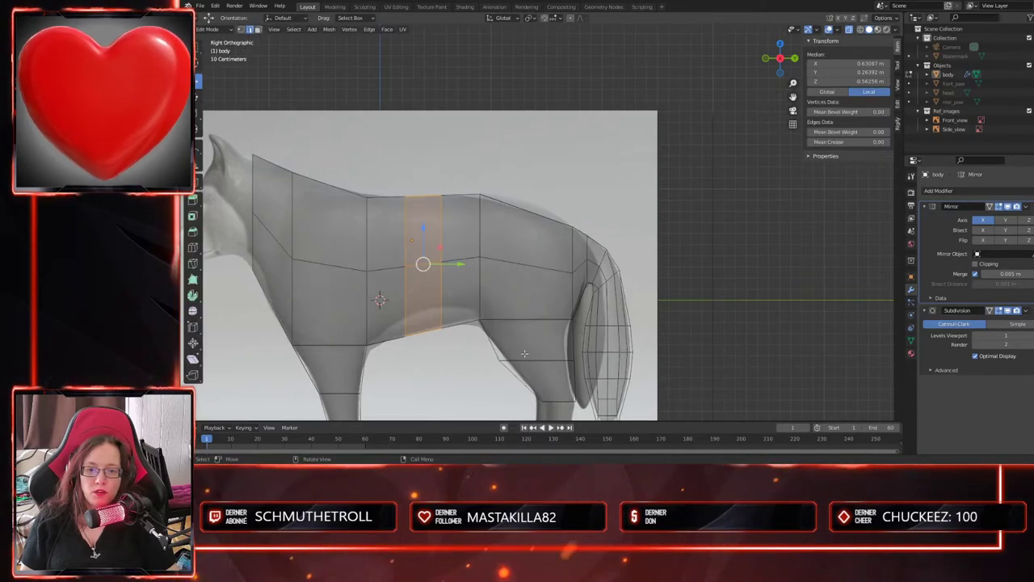
key(Tab)
middle_drag(462, 323, 643, 235)
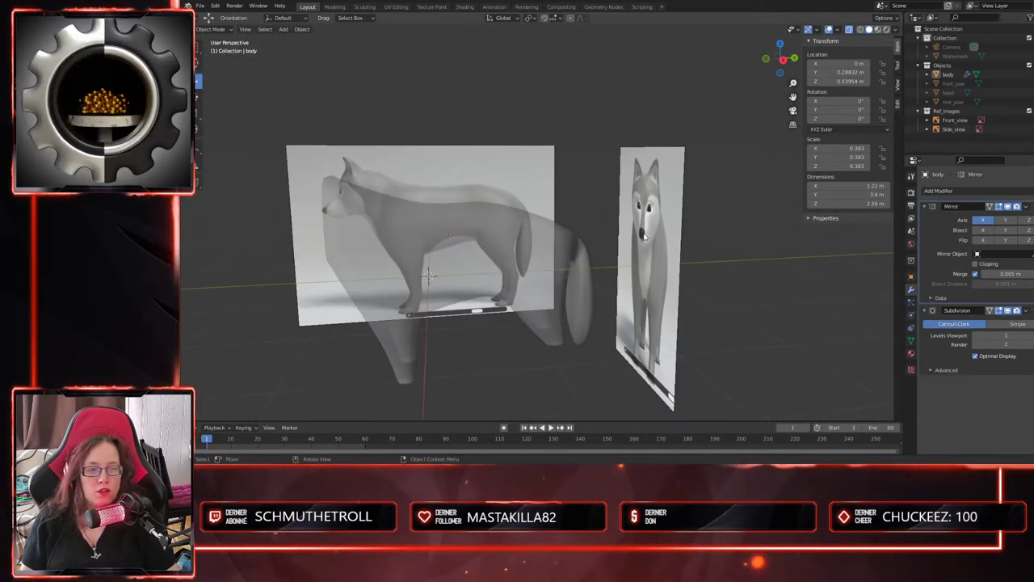
click(531, 263)
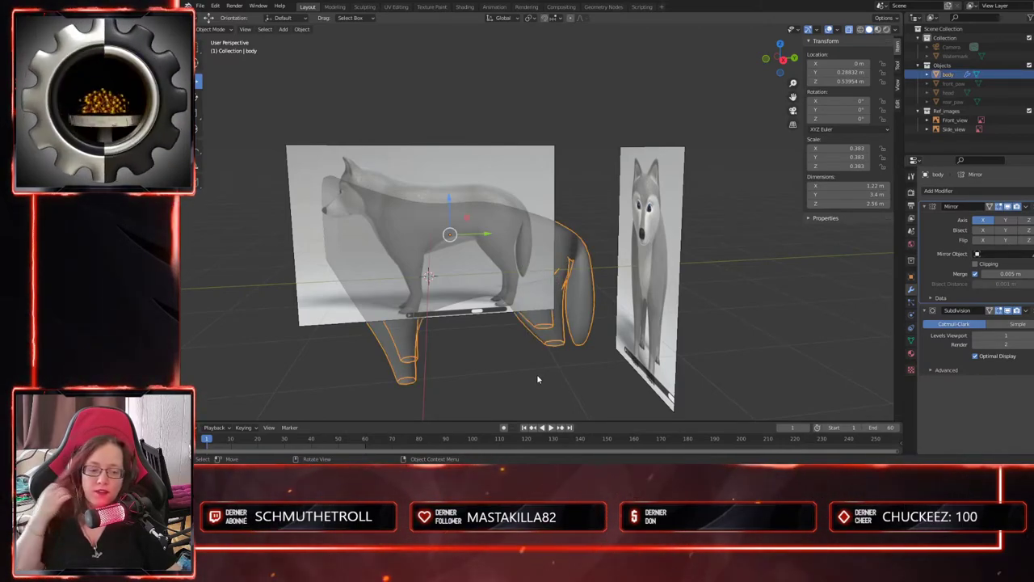
middle_drag(524, 372, 529, 375)
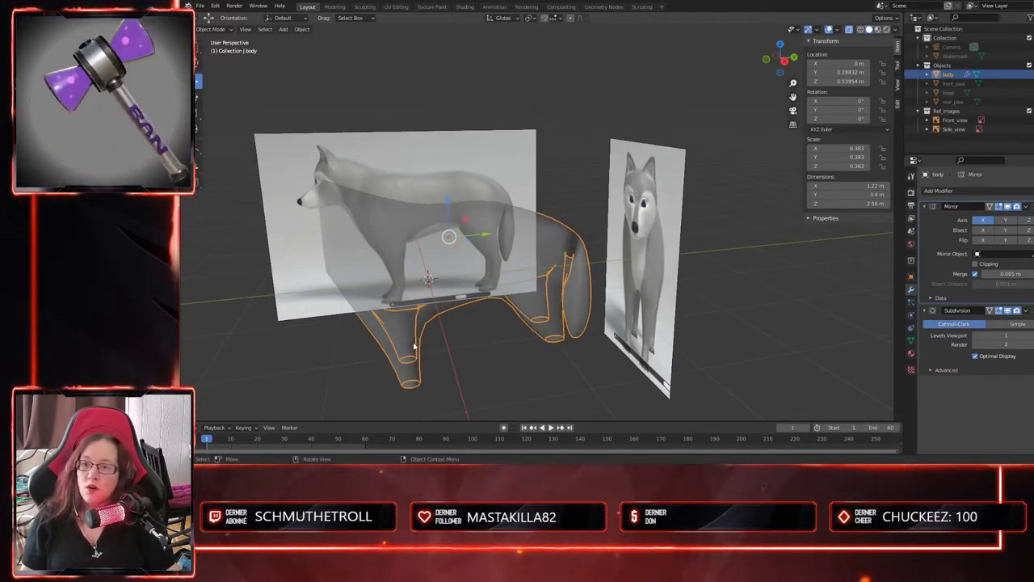
key(ctrl+s)
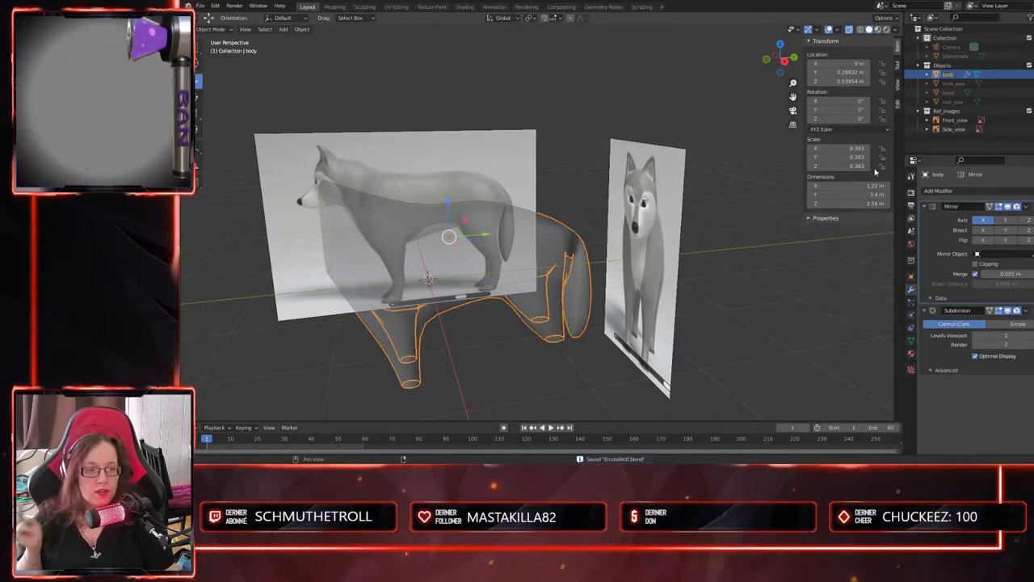
- Create a new collection in the scene and name it Backup
click(927, 146)
right_click(927, 148)
click(927, 145)
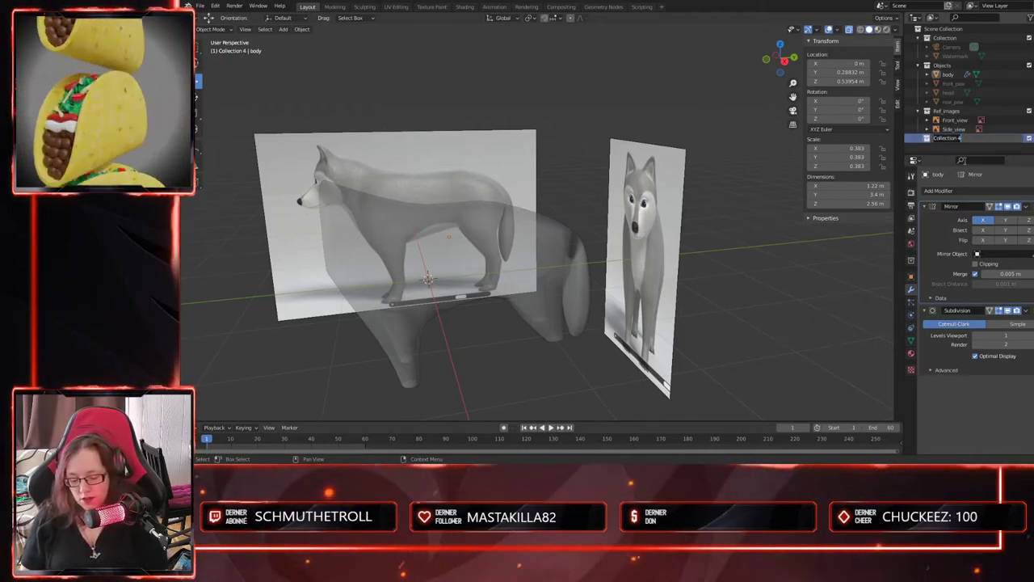
key(Return)
- Duplicate the wolf body in place and rename the copy body_backup
click(946, 75)
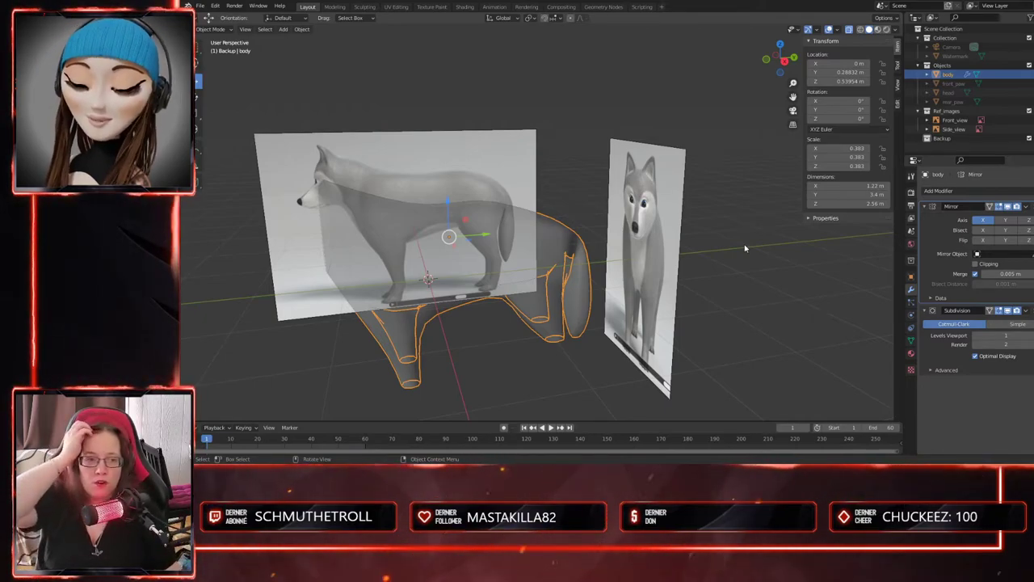
middle_drag(531, 302, 564, 202)
scroll(552, 342, up, 3)
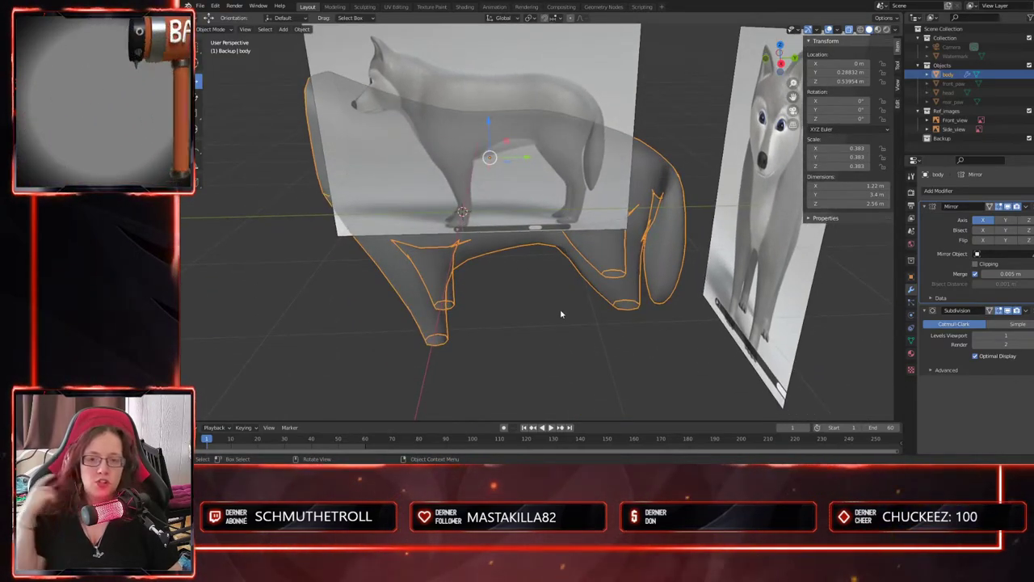
middle_drag(560, 320, 557, 279)
key(shift+d)
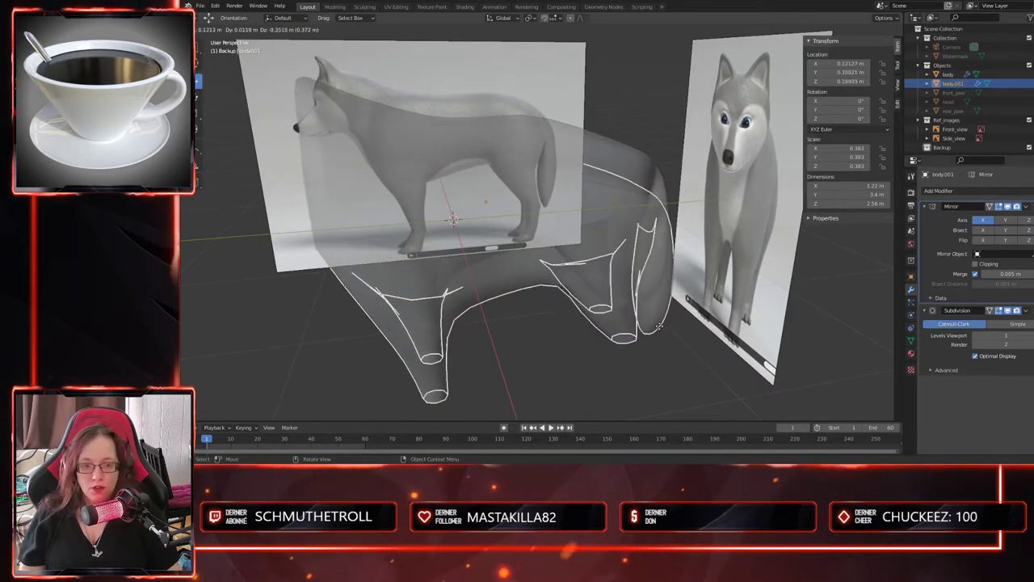
key(Escape)
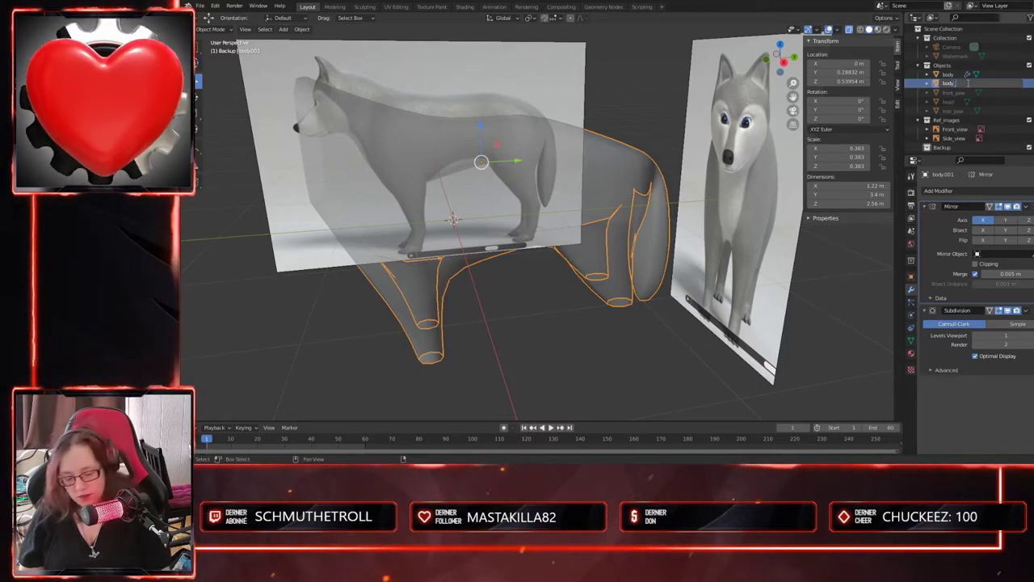
text(p)
key(Return)
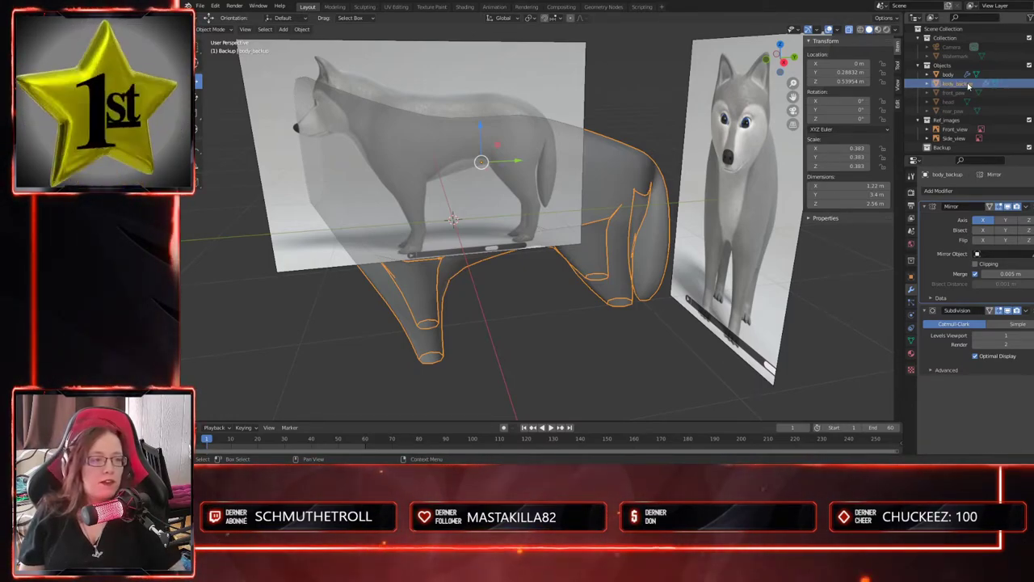
- Move body_backup into the Backup collection and exclude that collection from the view layer
drag(969, 84, 952, 148)
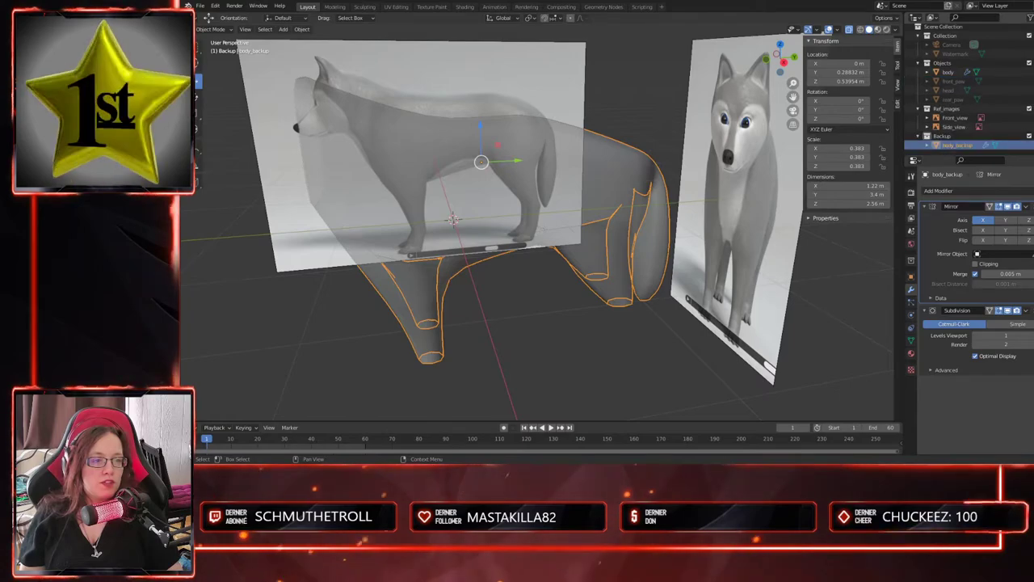
click(1028, 136)
- Select the original body and examine its smoothed shape from several angles, in both Object Mode and Edit Mode
middle_drag(651, 196, 697, 233)
click(616, 273)
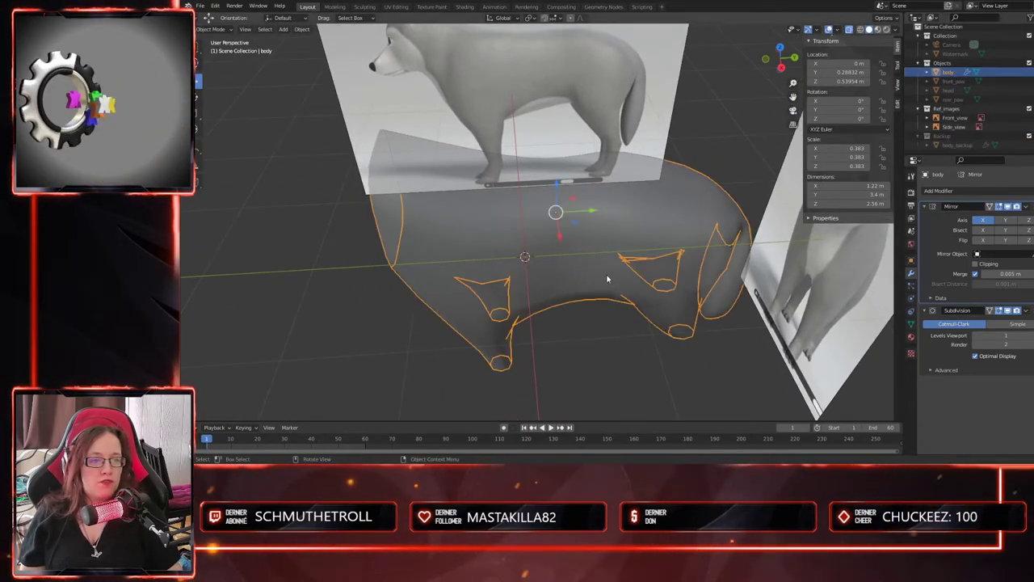
scroll(622, 282, up, 3)
scroll(639, 321, down, 2)
middle_drag(600, 358, 825, 294)
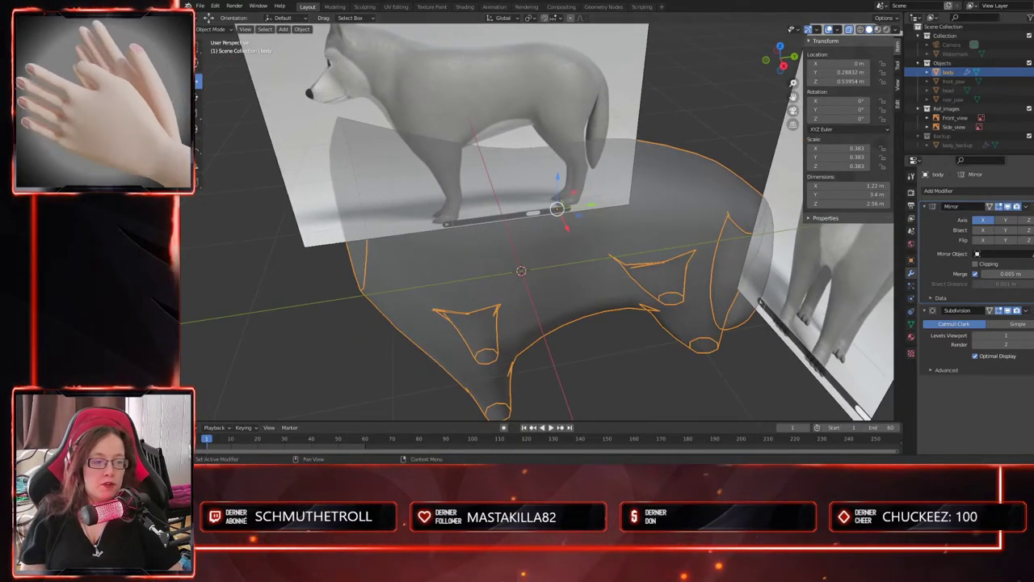
mouse_move(662, 291)
middle_down()
mouse_move(638, 279)
mouse_move(648, 301)
mouse_move(653, 272)
mouse_move(659, 279)
middle_up()
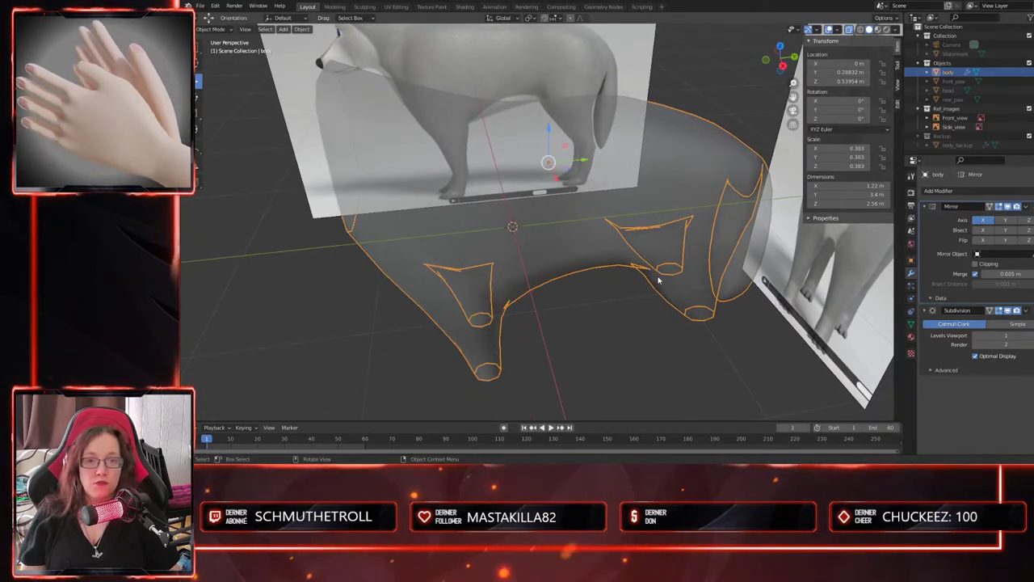
middle_drag(820, 287, 636, 245)
key(Tab)
mouse_move(676, 315)
middle_down()
mouse_move(629, 307)
mouse_move(675, 301)
middle_up()
scroll(663, 300, down, 5)
key(Tab)
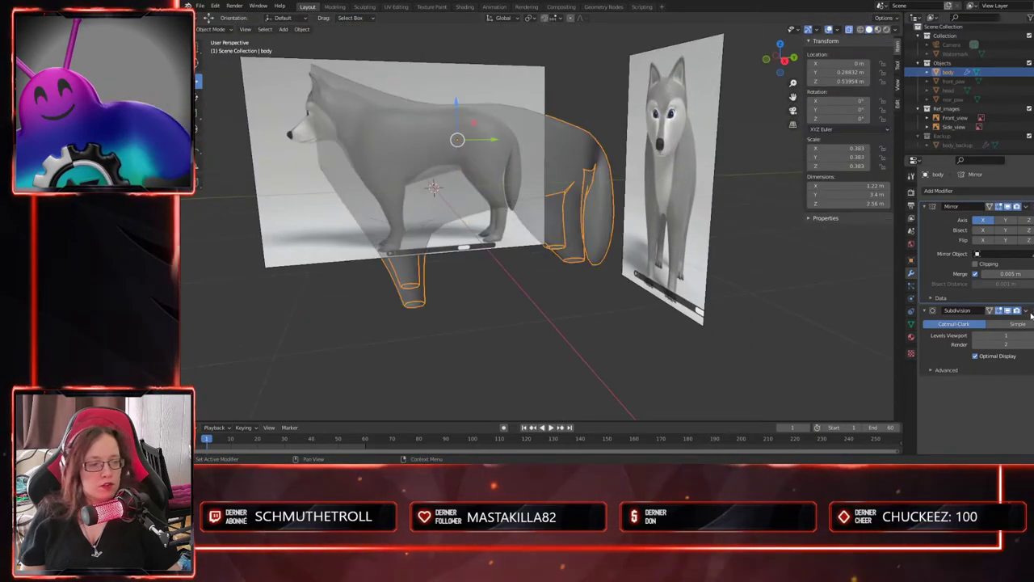
middle_drag(614, 348, 572, 312)
- Try applying the body's Subdivision modifier and check the resulting mesh in Edit Mode, then undo the application
click(1025, 310)
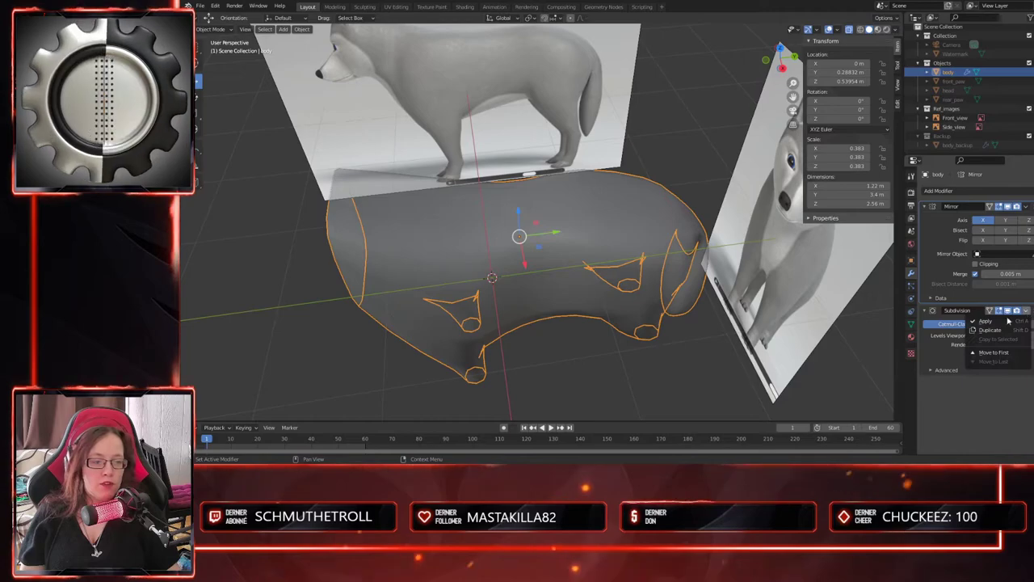
click(990, 321)
middle_drag(612, 347, 698, 253)
key(Tab)
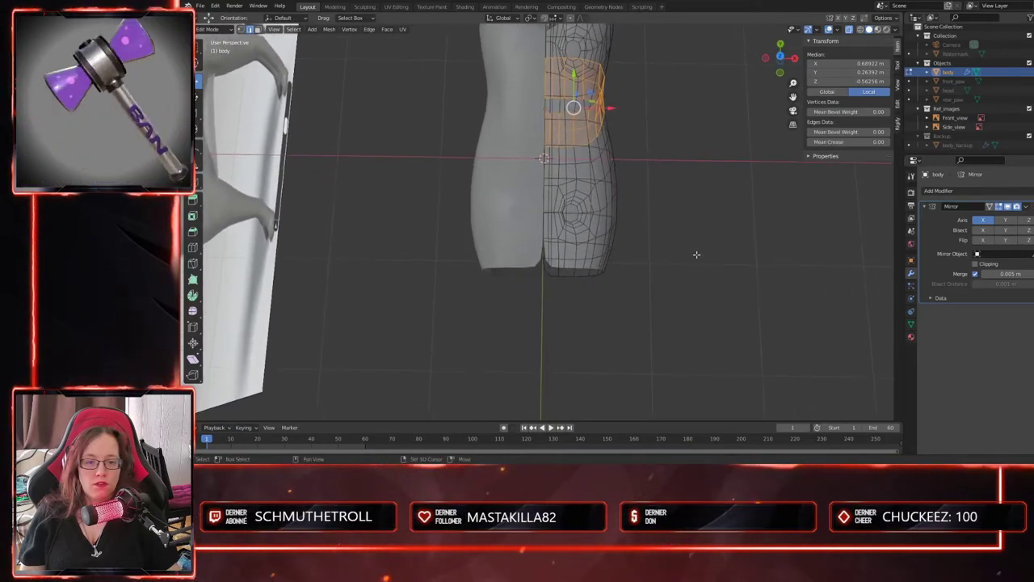
key(Tab)
key(ctrl+1)
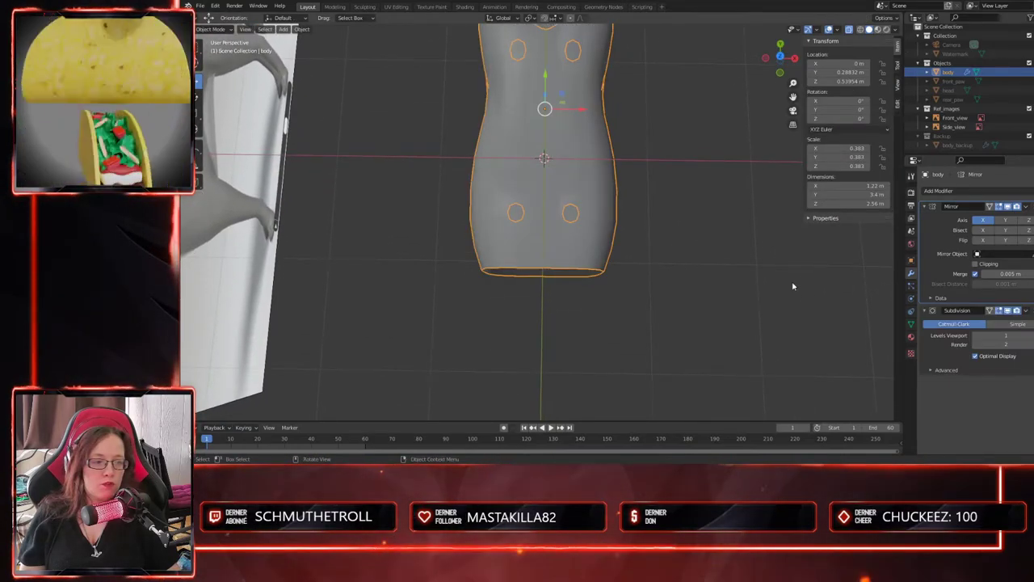
middle_drag(776, 334, 768, 312)
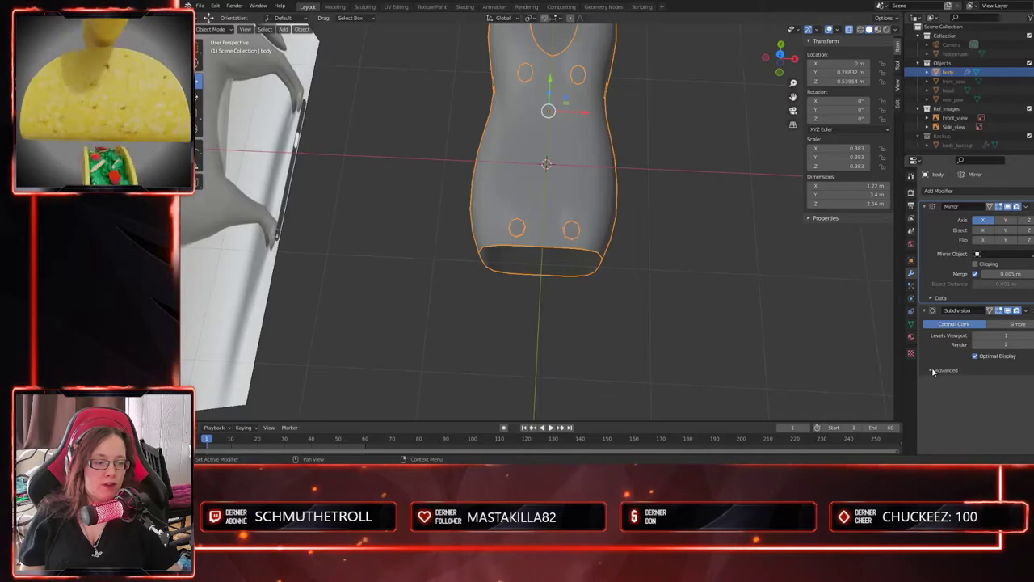
- Expand the Subdivision modifier's advanced settings and try the Simple type on the body, then return to Catmull-Clark
click(934, 371)
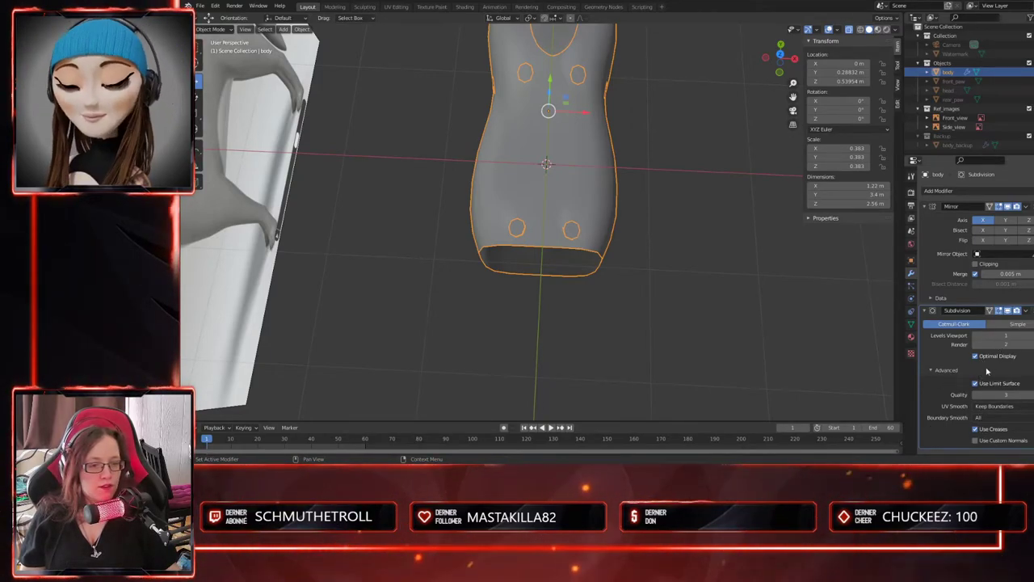
click(1016, 324)
middle_drag(775, 323, 715, 305)
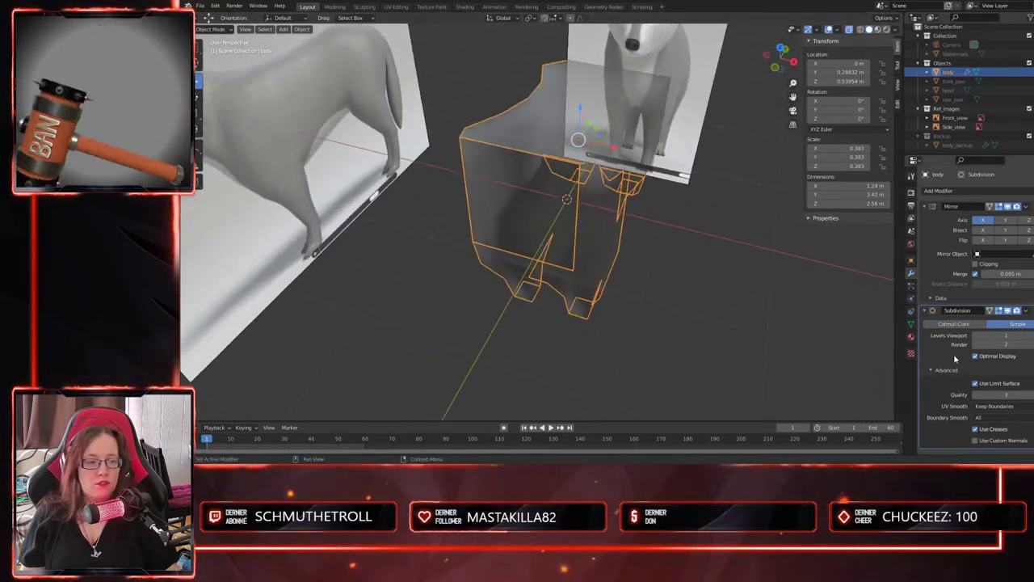
click(968, 325)
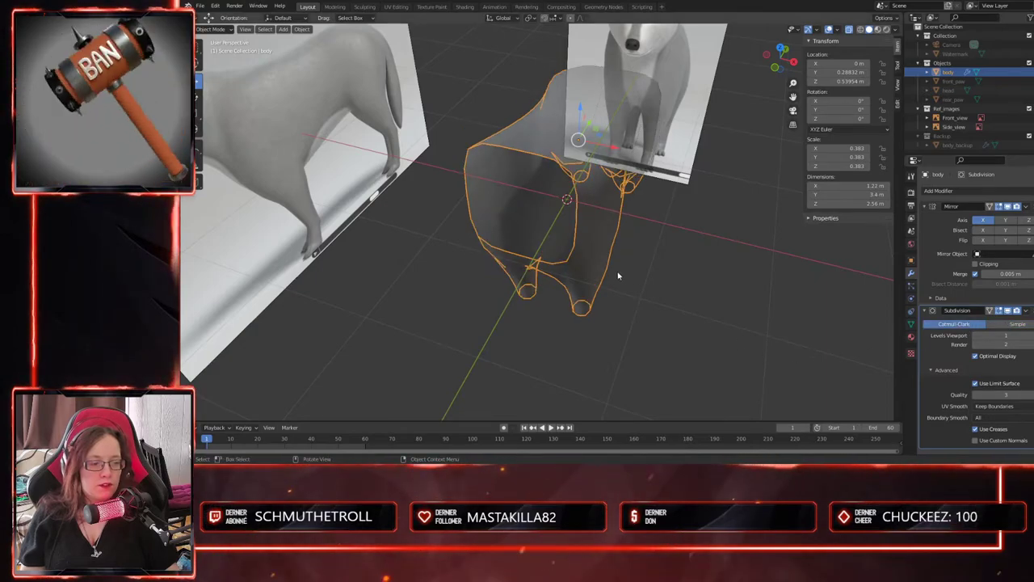
middle_drag(614, 287, 708, 320)
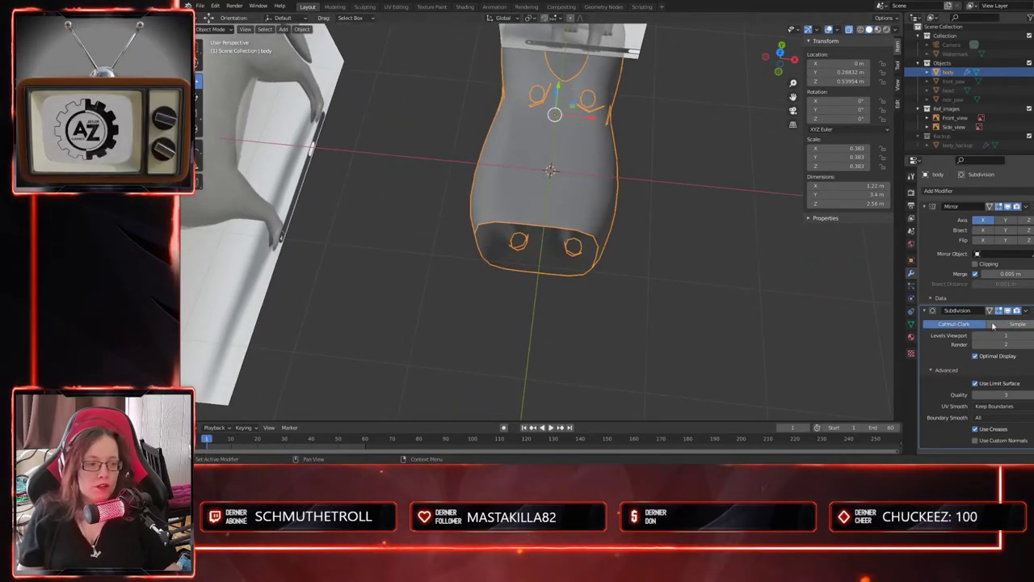
- Apply the body's Catmull-Clark Subdivision modifier while keeping the Mirror modifier, and make the Objects collection visible again
click(1026, 311)
click(1007, 322)
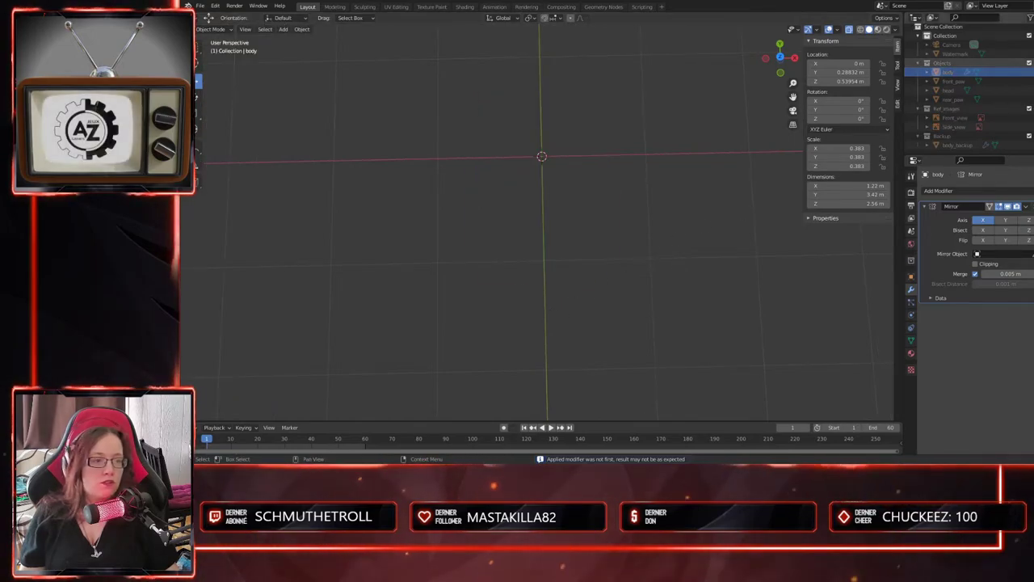
click(1033, 63)
scroll(625, 272, up, 4)
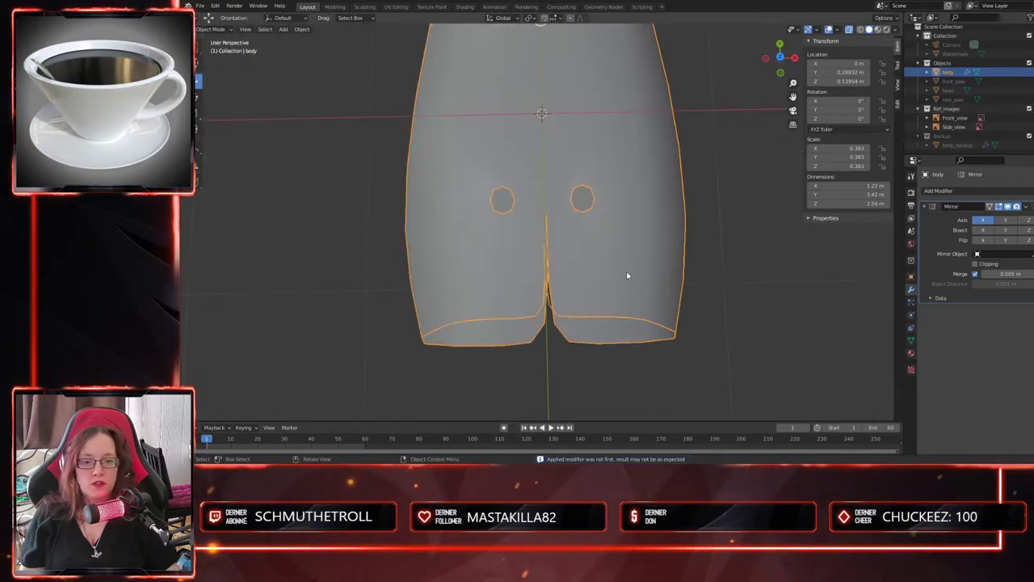
- Examine the subdivided body's topology in Edit Mode from the top, following the mirror seam and the leg areas
key(Tab)
middle_drag(695, 281, 696, 285)
middle_drag(698, 330, 669, 262)
key(KP_7)
scroll(606, 342, up, 3)
scroll(642, 257, down, 3)
shift+middle_drag(679, 122, 660, 347)
shift+middle_drag(647, 181, 663, 362)
shift+middle_drag(658, 213, 661, 285)
scroll(579, 208, up, 5)
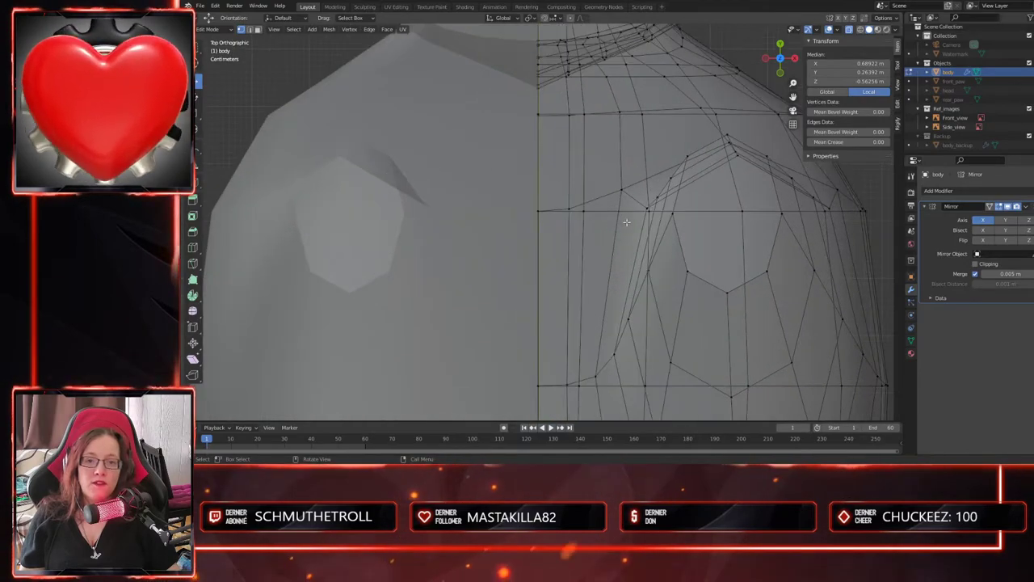
scroll(654, 347, down, 4)
shift+scroll(654, 347, down, 10)
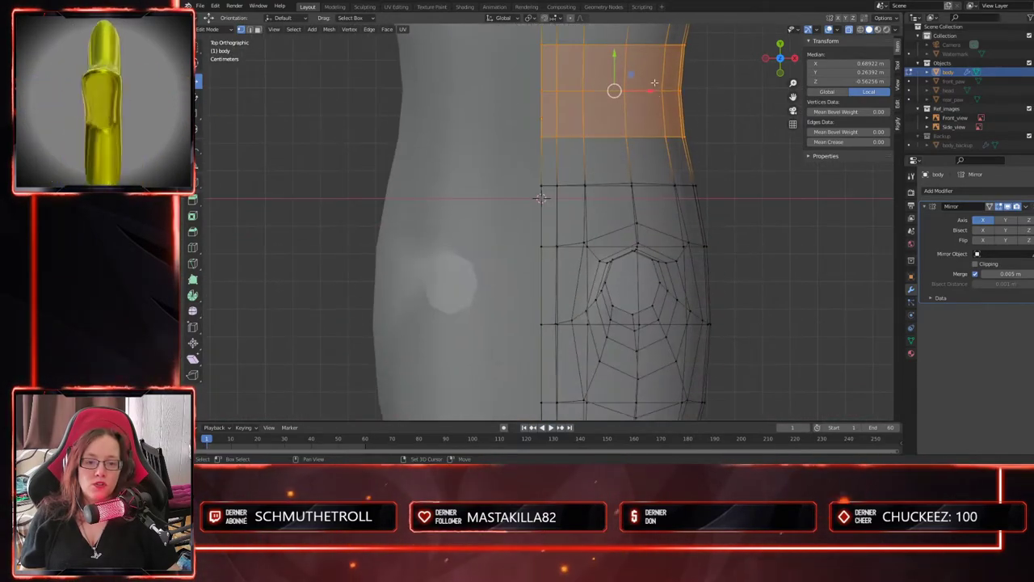
- In top view, move the inner neck-opening vertex onto the mirror line, to about X 0.001 m, Y -3.73 m, closing the gap
click(549, 198)
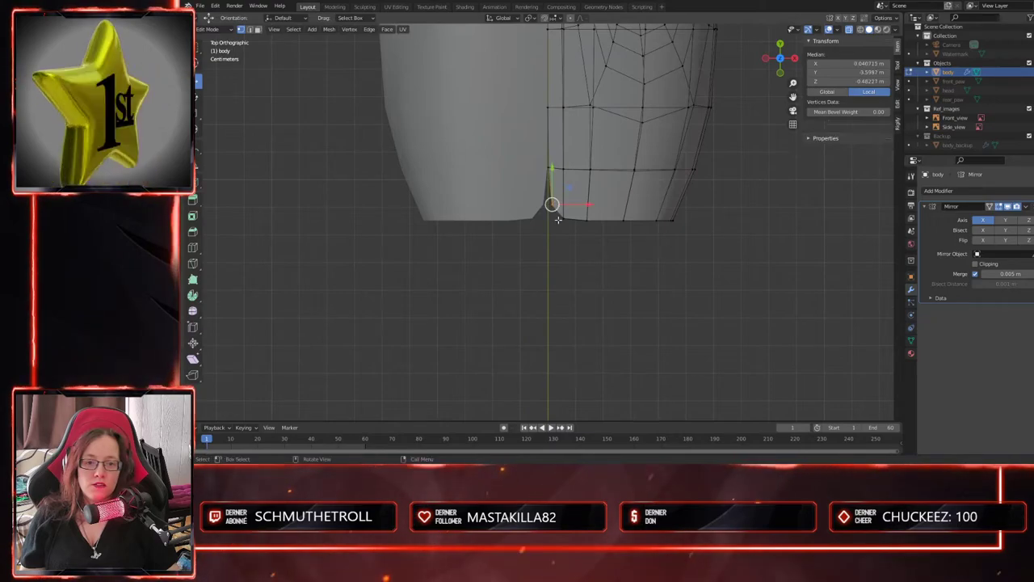
scroll(558, 206, up, 5)
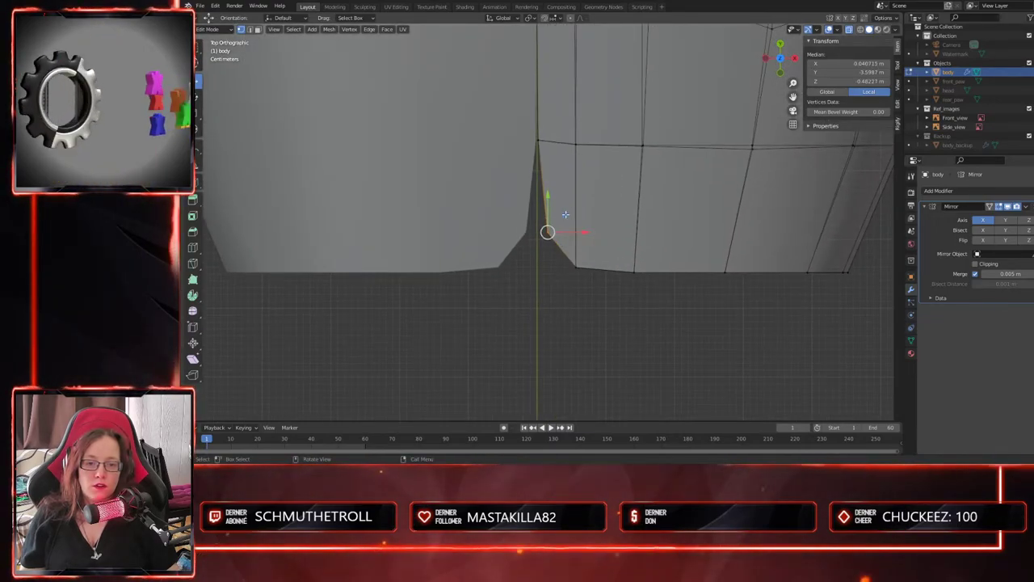
key(g)
key(x)
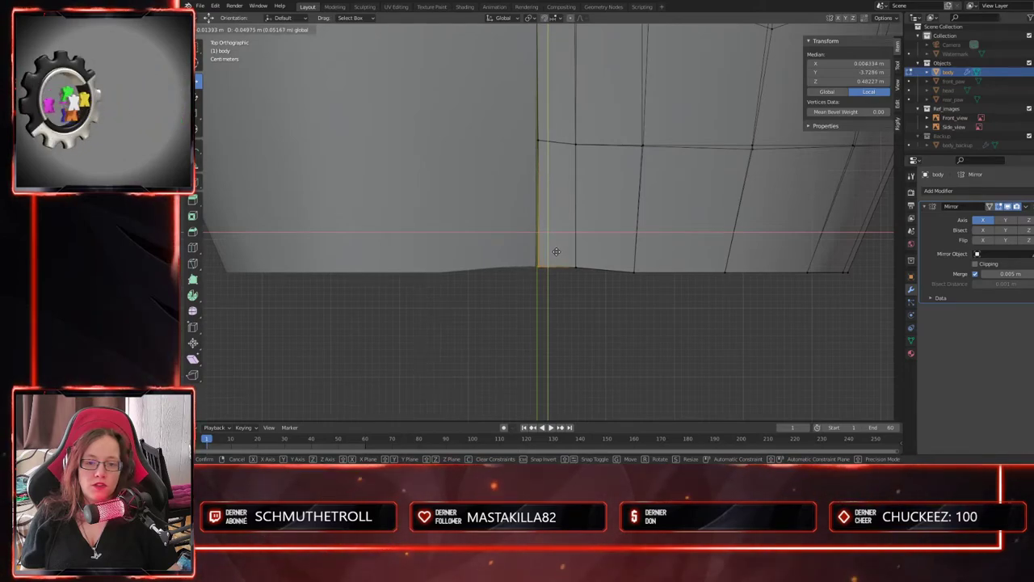
click(558, 269)
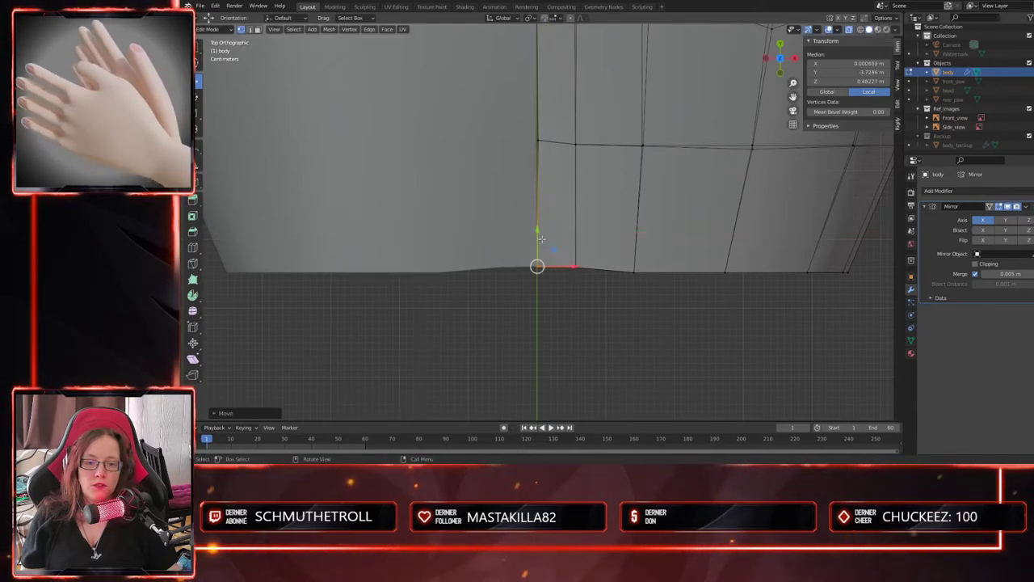
- Flatten the neck opening's front row of vertices into one plane by scaling it along Y, at about Y -3.75 m
scroll(542, 238, down, 3)
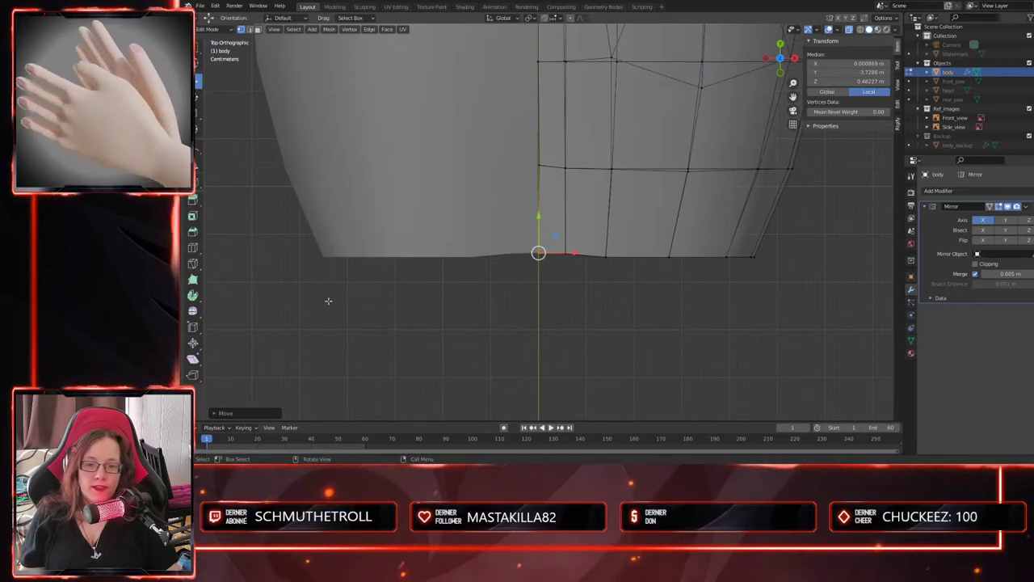
drag(472, 303, 777, 252)
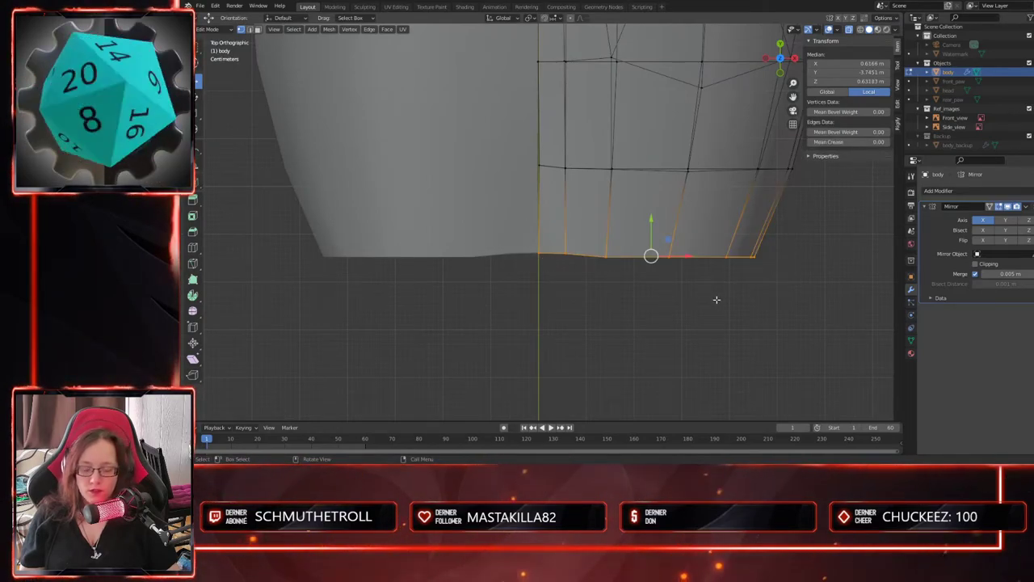
key(s)
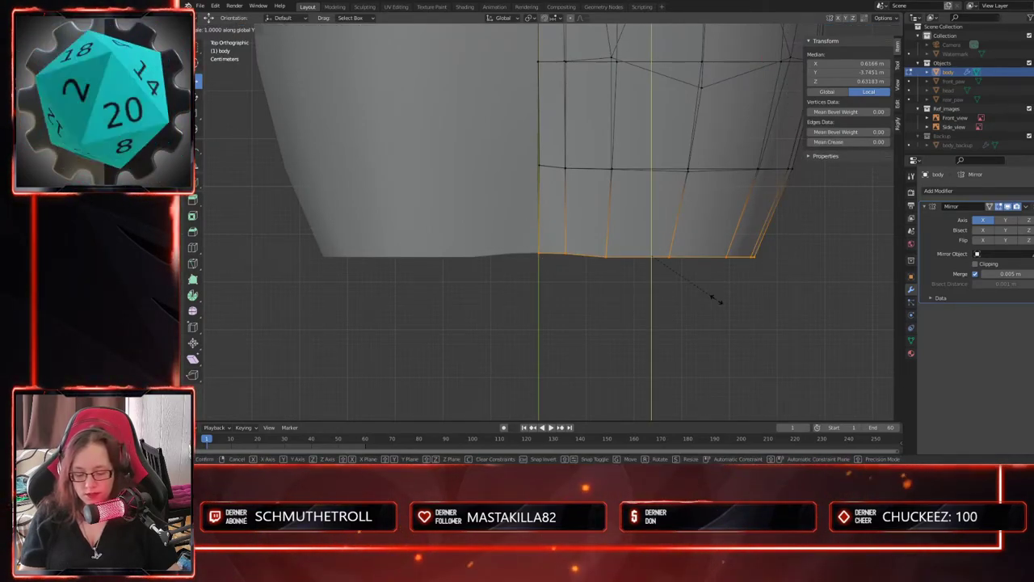
key(Return)
- In front view, raise the neck opening's bottom centre vertex along Z
middle_drag(676, 307, 603, 239)
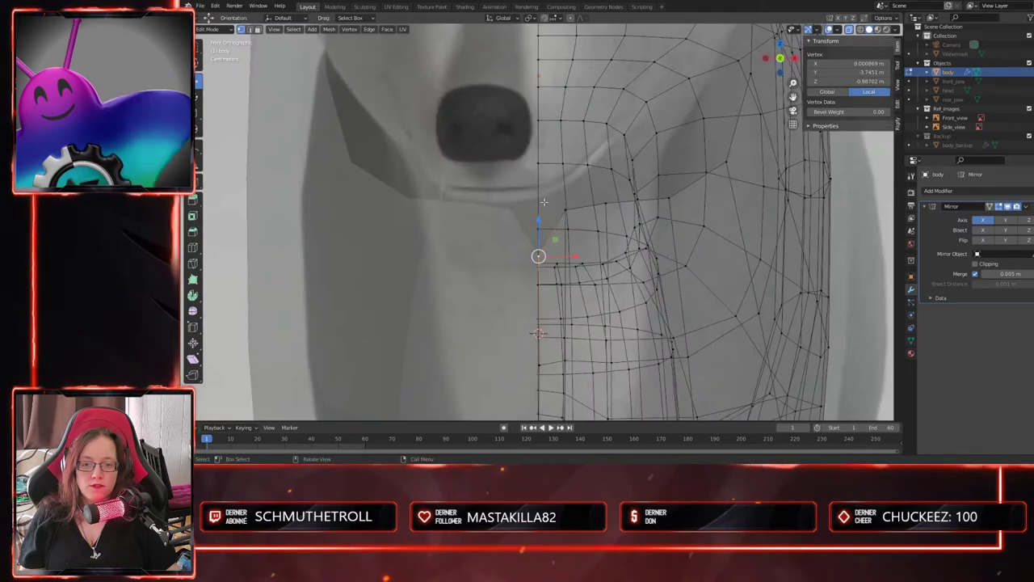
drag(537, 220, 545, 175)
middle_drag(640, 259, 461, 96)
- In right view, raise the neck opening's top centre vertex along Z to about 2.03 m
middle_drag(566, 202, 603, 317)
key(KP_3)
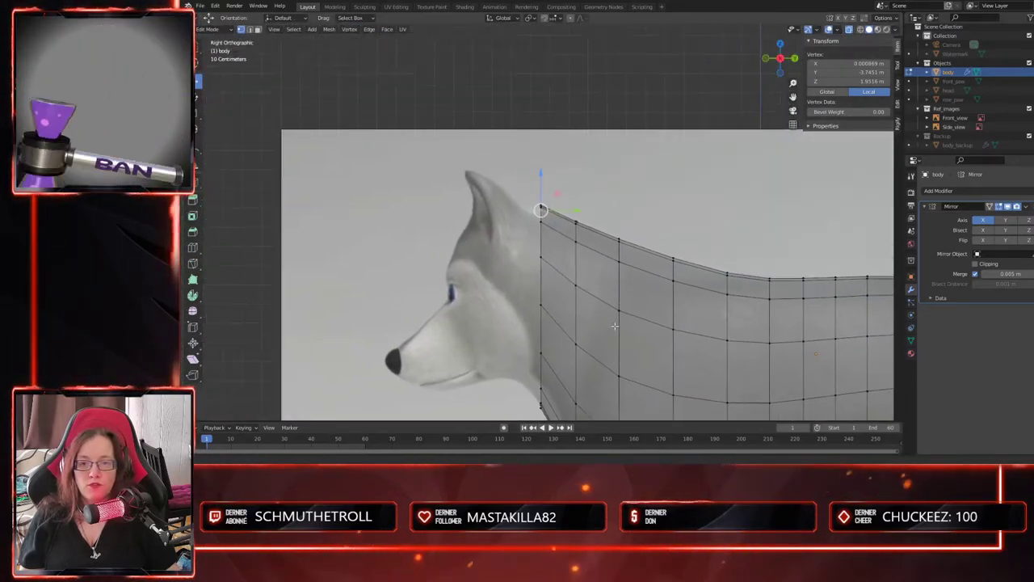
scroll(602, 317, up, 5)
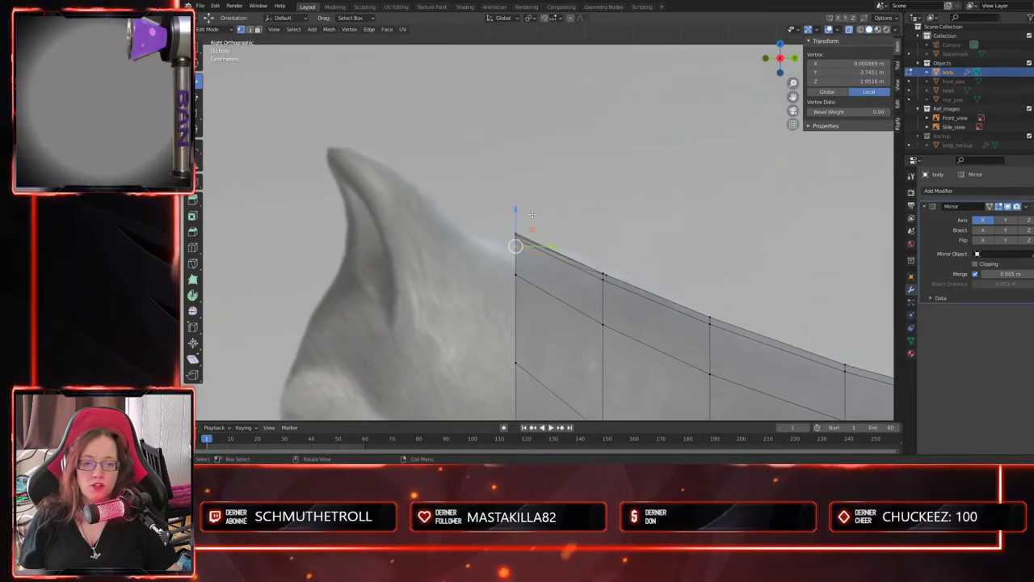
key(g)
key(z)
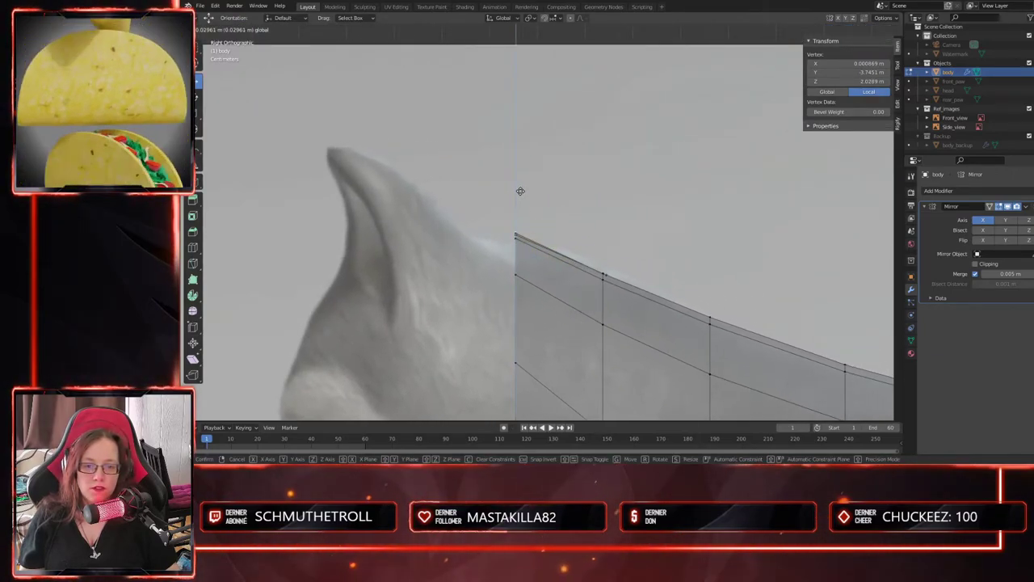
click(522, 192)
- Turn off X-ray and try lowering a vertex on the neck opening's rim, then undo that move
scroll(521, 192, down, 6)
middle_drag(582, 208, 706, 253)
click(849, 30)
scroll(593, 313, down, 3)
middle_drag(593, 314, 636, 305)
drag(471, 194, 472, 213)
key(ctrl+z)
- Raise two vertices on the neck opening's lower rim along Z, the outer one to about Z -0.43 m
middle_drag(638, 309, 691, 247)
middle_drag(530, 262, 504, 258)
middle_drag(525, 339, 561, 335)
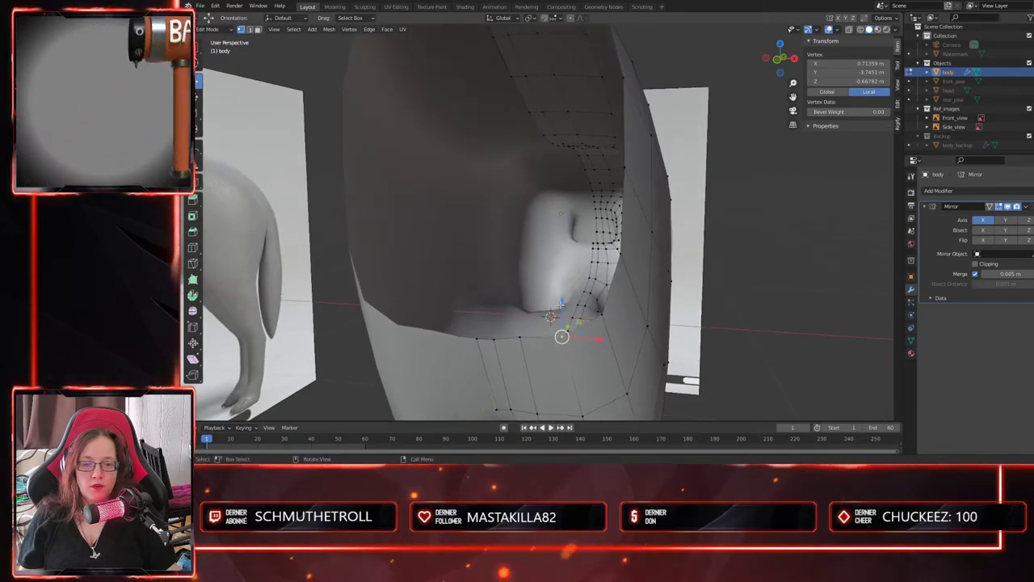
key(g)
key(z)
click(618, 315)
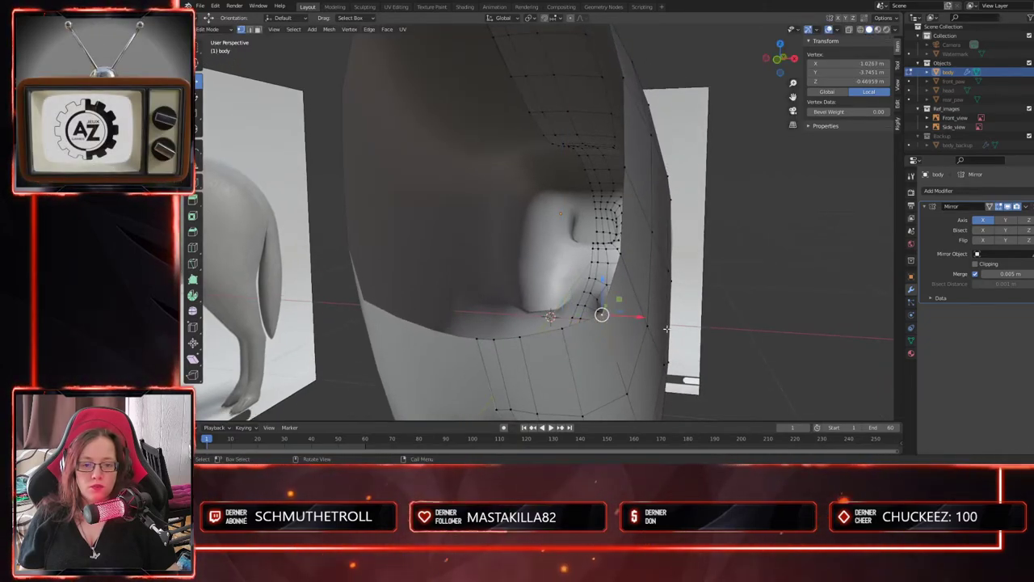
middle_drag(663, 326, 712, 339)
key(g)
key(z)
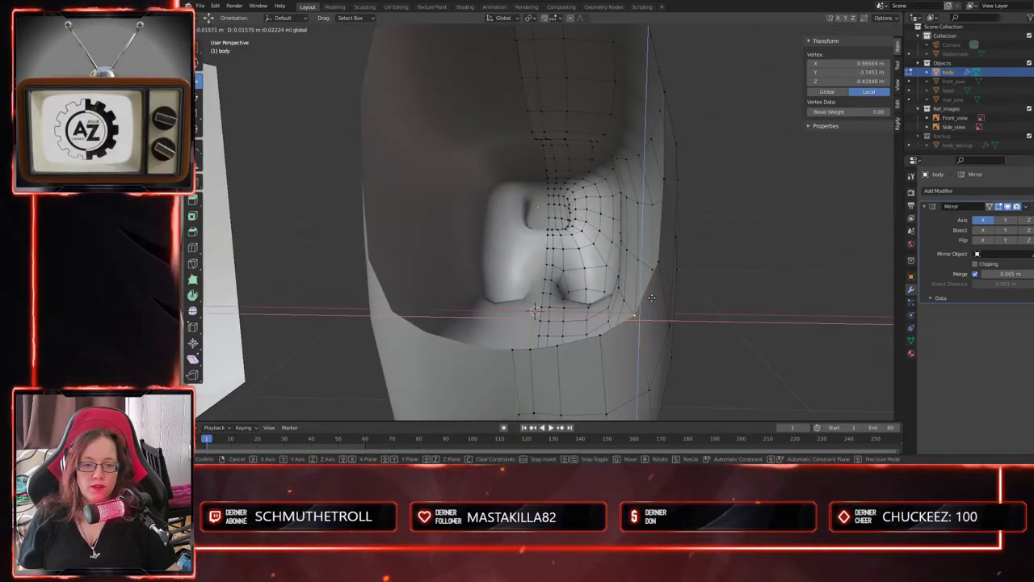
click(652, 298)
- Add a Catmull-Clark Subdivision modifier to the body and turn off its viewport display
middle_drag(652, 298, 594, 333)
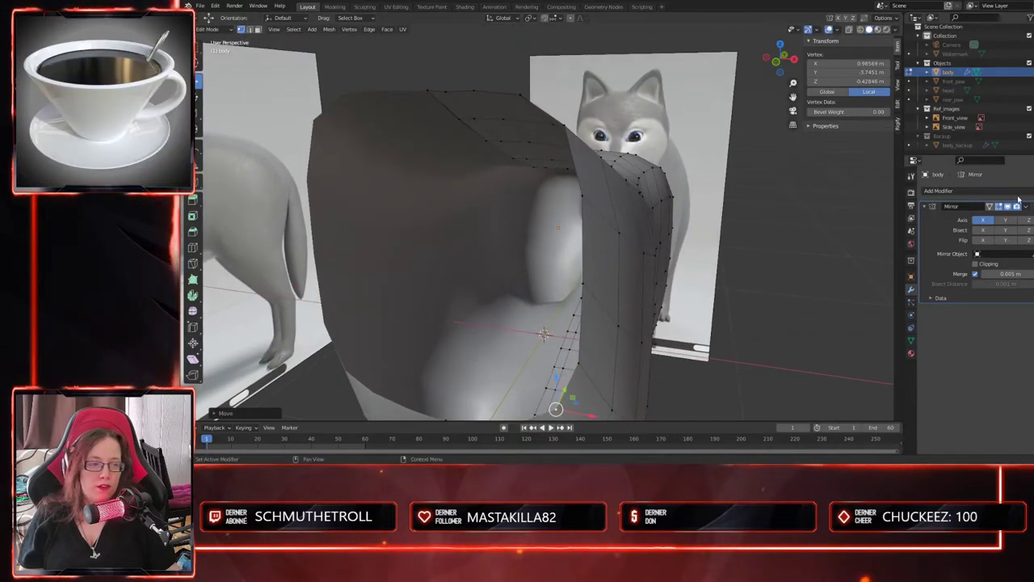
click(1018, 192)
click(877, 361)
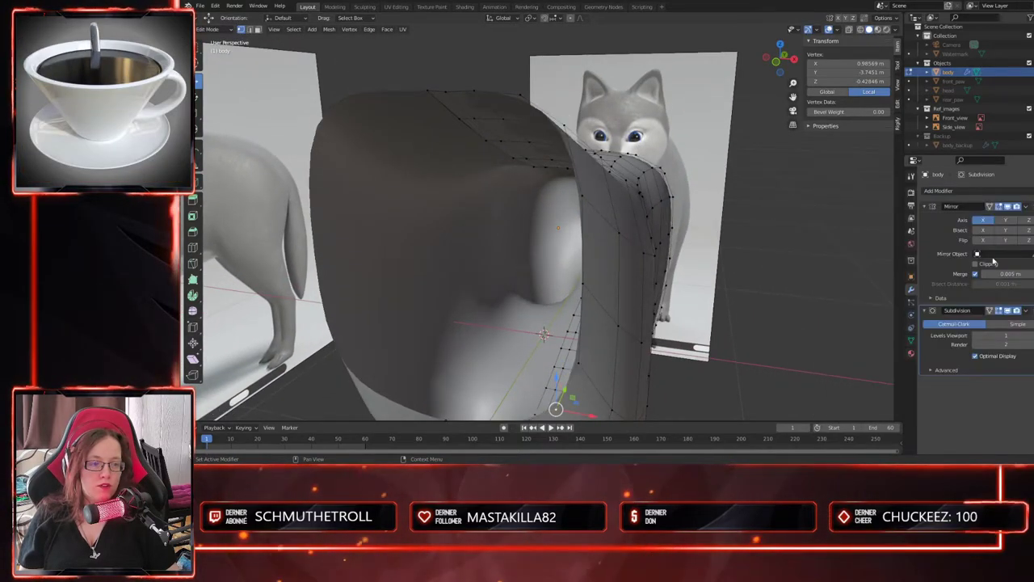
scroll(645, 308, down, 2)
- In top view, align the second seam vertex behind the neck opening with its row, at about X 0.001 m, Y -3.27 m
middle_drag(643, 340, 517, 222)
middle_drag(572, 191, 570, 299)
shift+middle_drag(542, 416, 503, 254)
scroll(502, 255, up, 6)
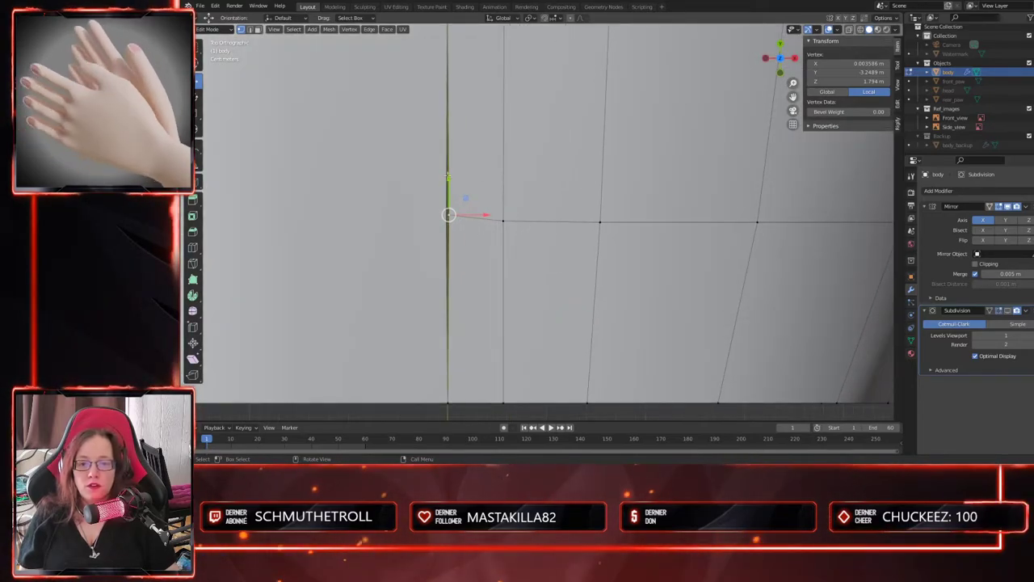
key(g)
click(450, 183)
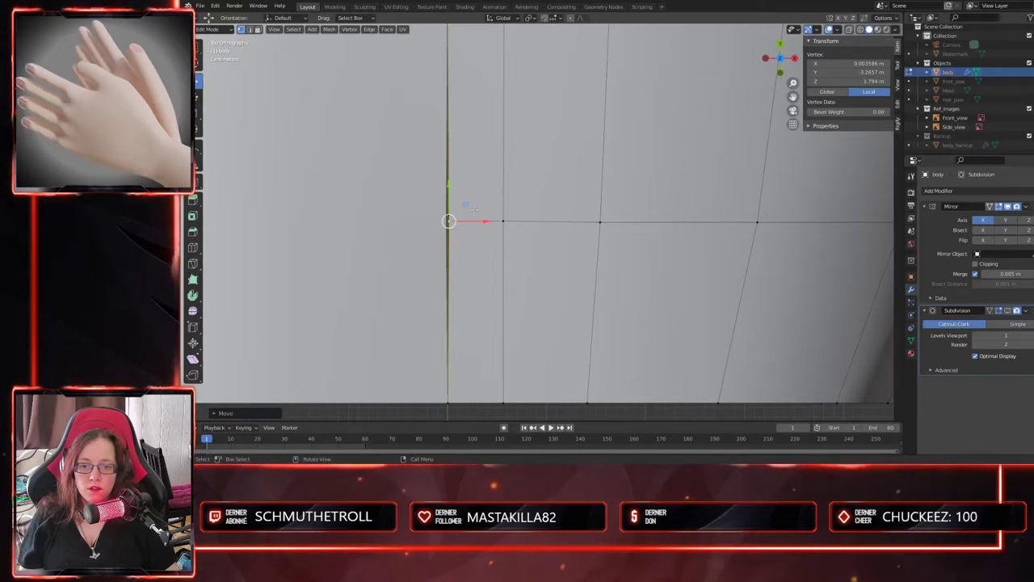
drag(484, 221, 482, 221)
key(Tab)
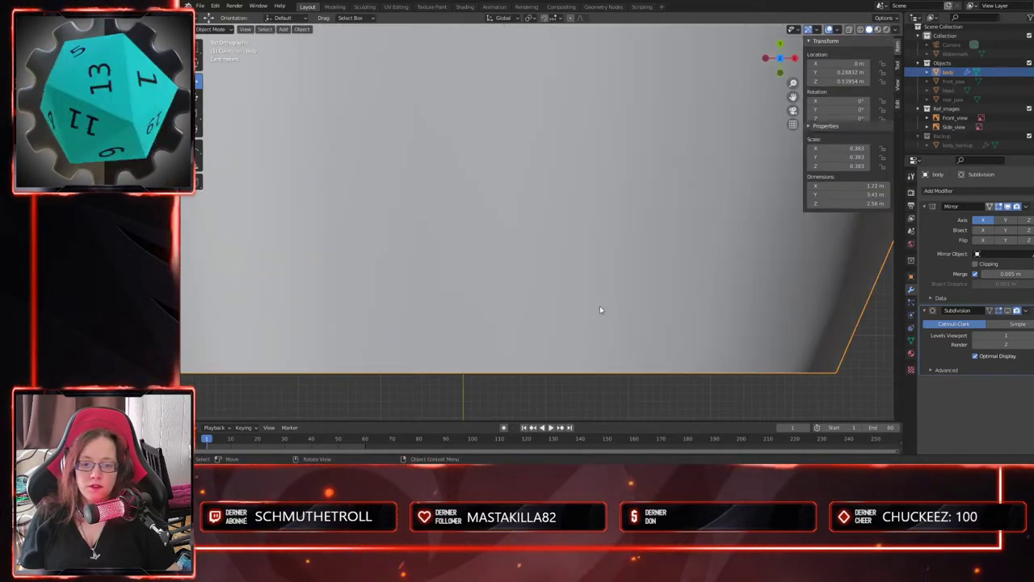
key(Tab)
scroll(515, 288, down, 10)
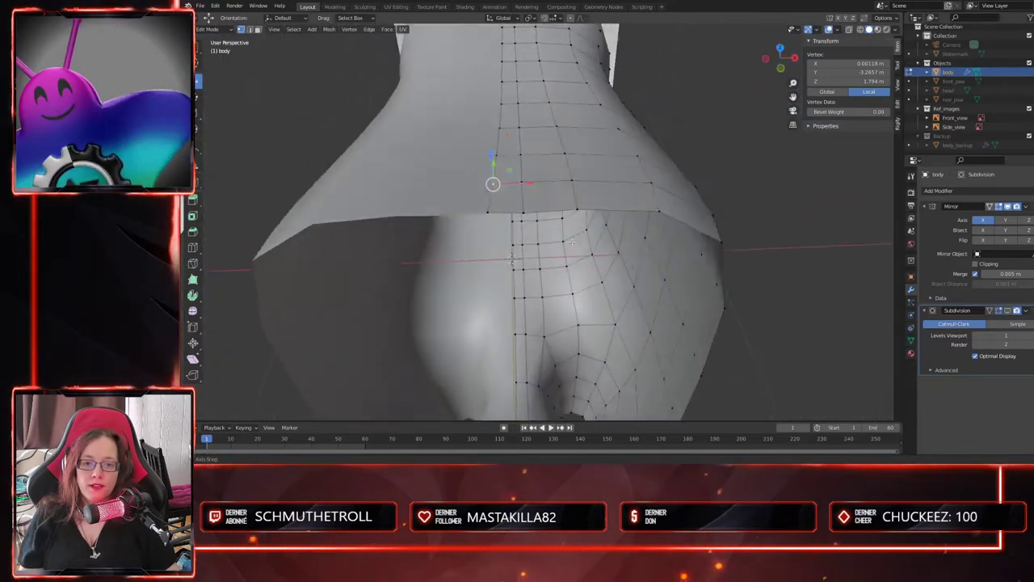
- Move the top rim vertex beside the seam along Z to about 2.03 m
middle_drag(570, 226, 534, 194)
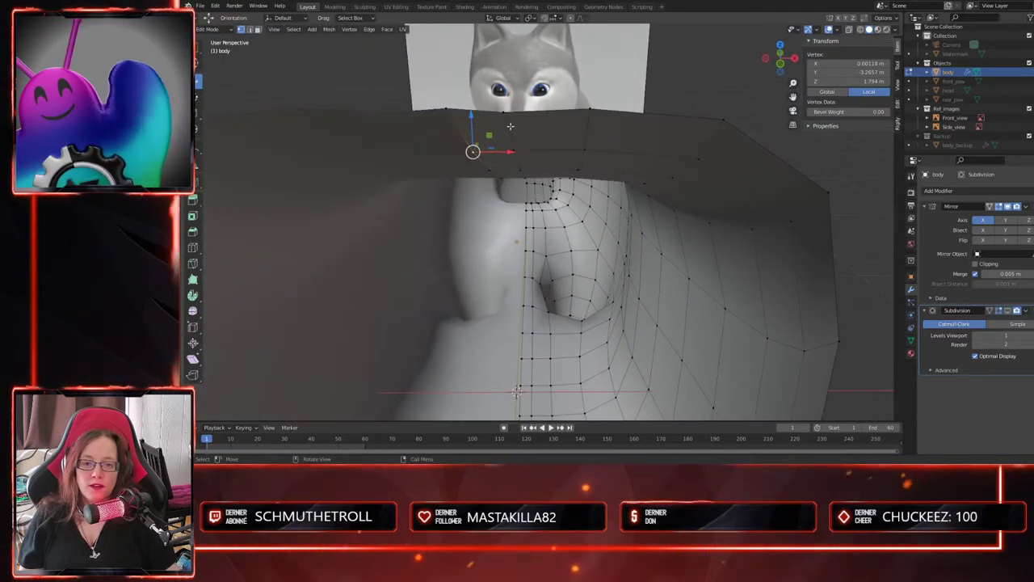
key(g)
key(z)
drag(508, 71, 508, 67)
scroll(766, 273, down, 2)
middle_drag(766, 272, 725, 258)
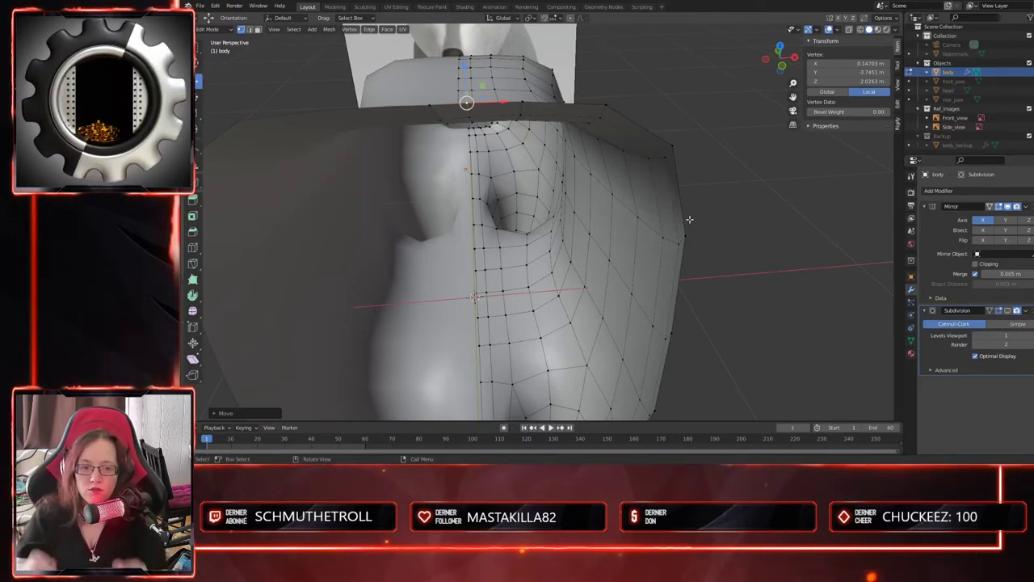
- Adjust the vertices on the neck opening's upper side rim to smooth its contour
middle_drag(684, 221, 568, 261)
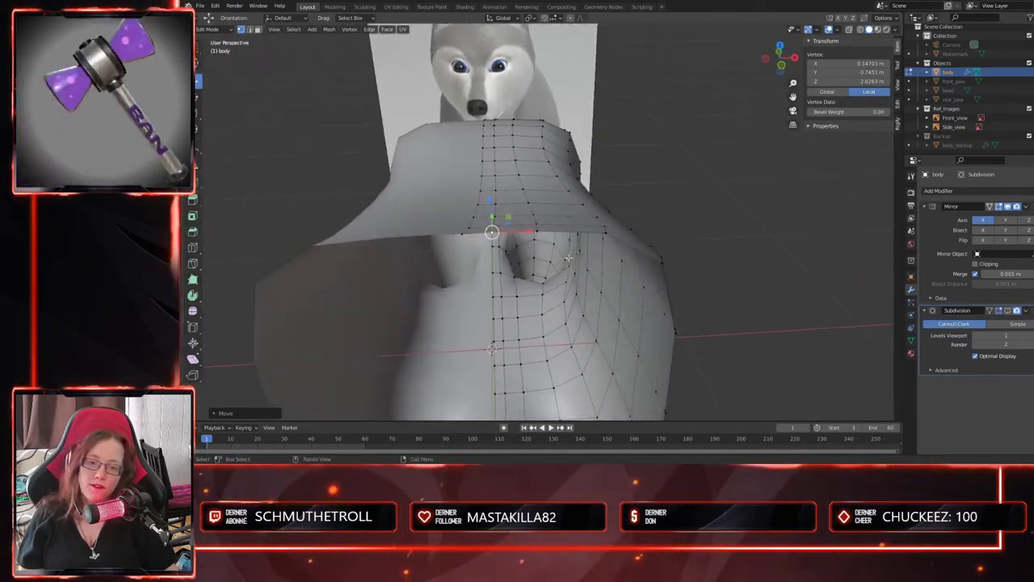
mouse_move(660, 274)
middle_down()
mouse_move(624, 263)
mouse_move(664, 253)
middle_up()
drag(639, 234, 627, 245)
click(566, 229)
middle_drag(603, 216, 602, 260)
drag(574, 220, 564, 235)
- Move the upper rim vertex at about X 0.37 m along Z to about 2.01 m
mouse_move(667, 321)
middle_down()
mouse_move(686, 305)
mouse_move(664, 315)
middle_up()
scroll(684, 323, down, 2)
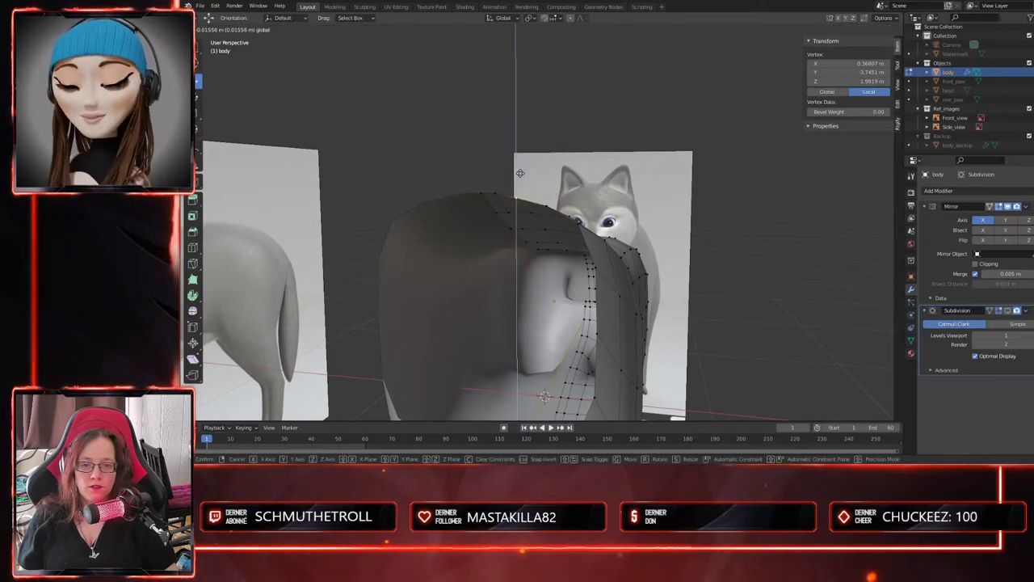
middle_drag(546, 194, 552, 192)
key(g)
key(z)
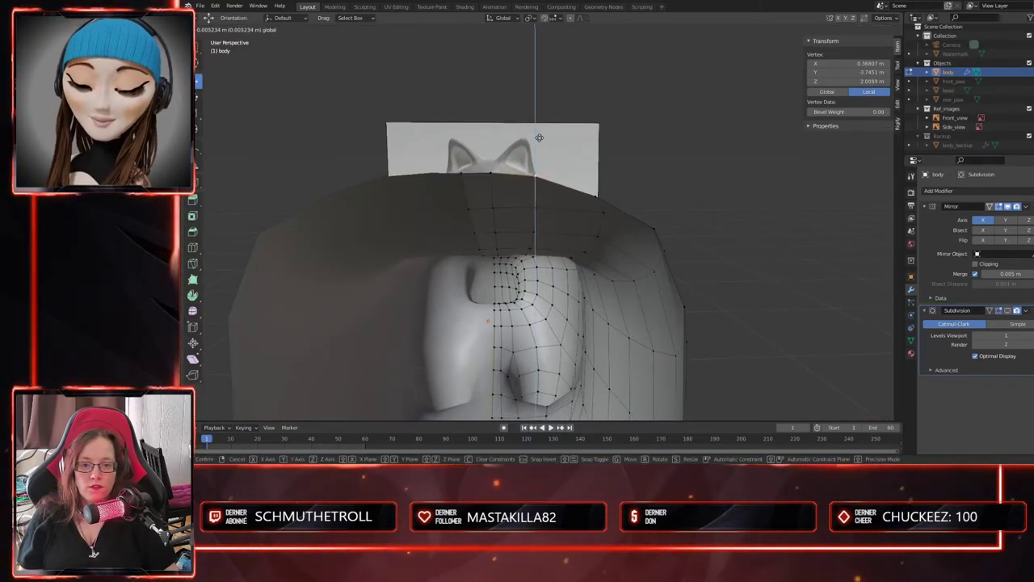
click(538, 138)
- Move two upper side vertices of the neck opening within the XZ plane, the lower one to about X 1.10 m, Z 1.23 m
middle_drag(539, 137, 671, 302)
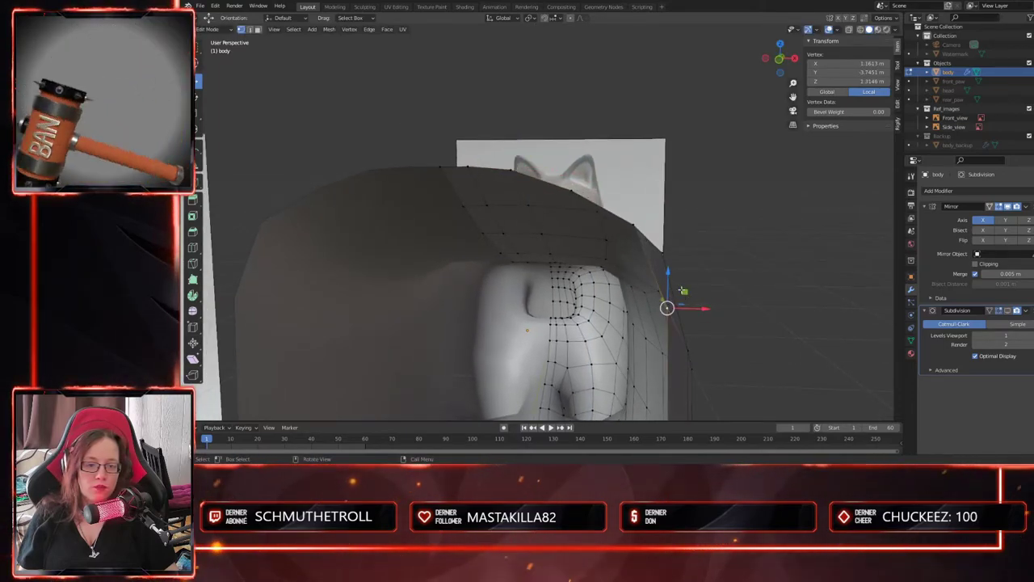
key(g)
key(shift+y)
click(672, 310)
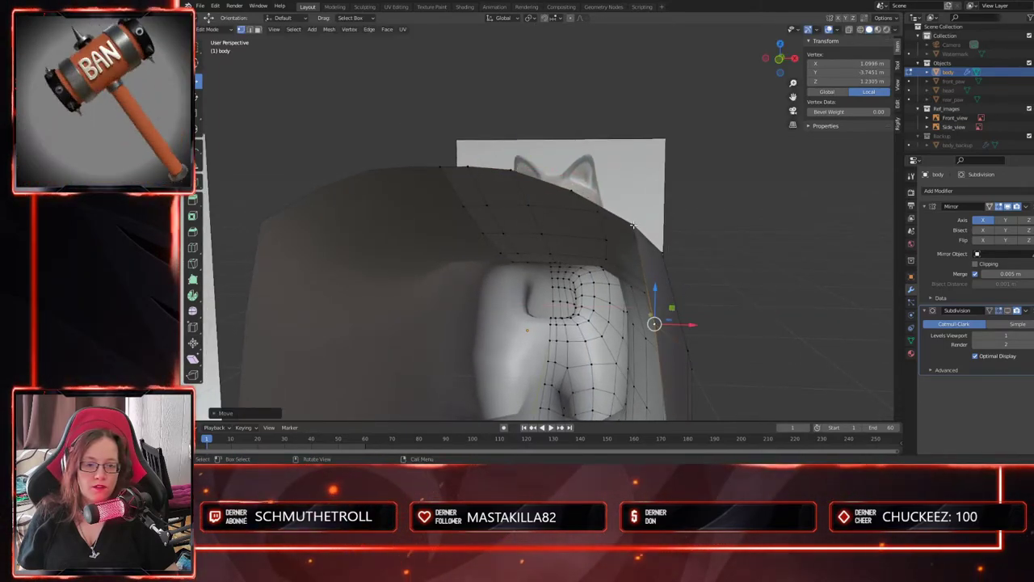
key(g)
key(shift+y)
click(637, 229)
- Reposition the remaining side vertices of the neck opening within the rim's plane to even out its curve
middle_drag(743, 304, 723, 227)
click(631, 223)
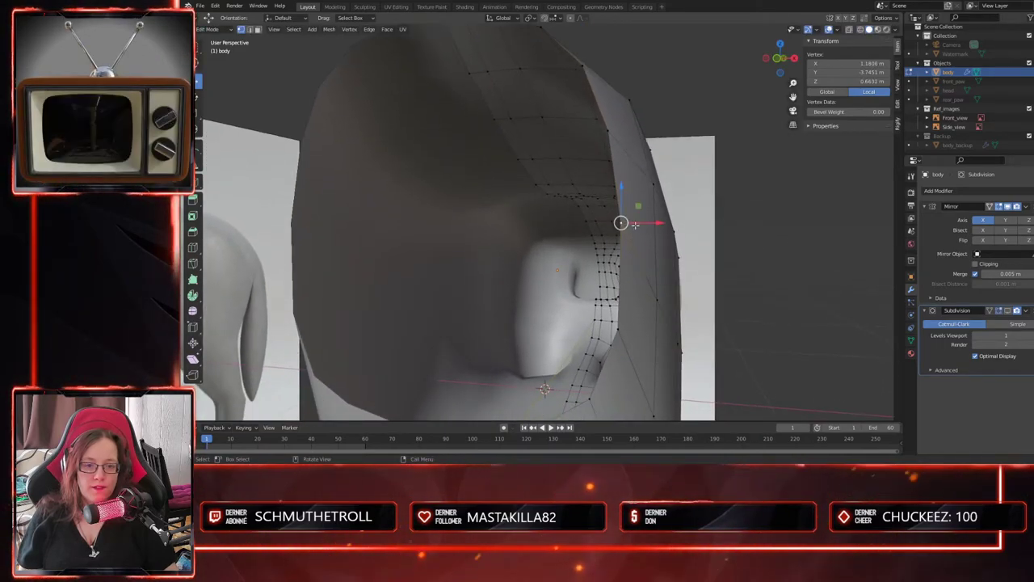
key(g)
key(shift+y)
click(631, 208)
middle_drag(631, 207, 714, 266)
click(639, 206)
drag(665, 216, 656, 216)
click(618, 297)
drag(636, 280, 630, 272)
- Move the neck opening's lower rim vertex to about X 0.67 m, Z -0.56 m, and check the body in right view
scroll(648, 308, down, 2)
click(564, 286)
middle_drag(597, 290, 709, 299)
key(g)
click(581, 263)
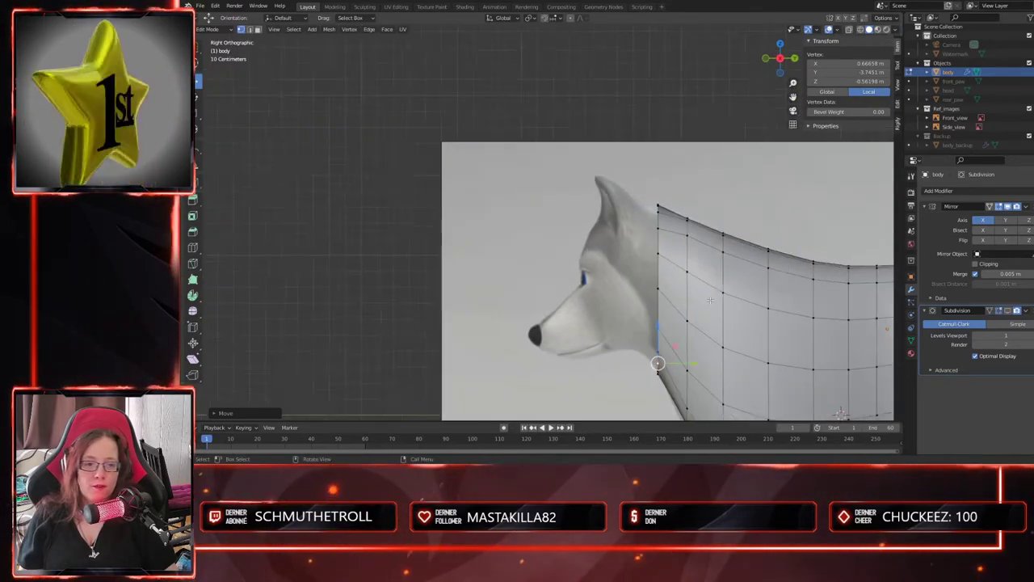
key(Tab)
key(Tab)
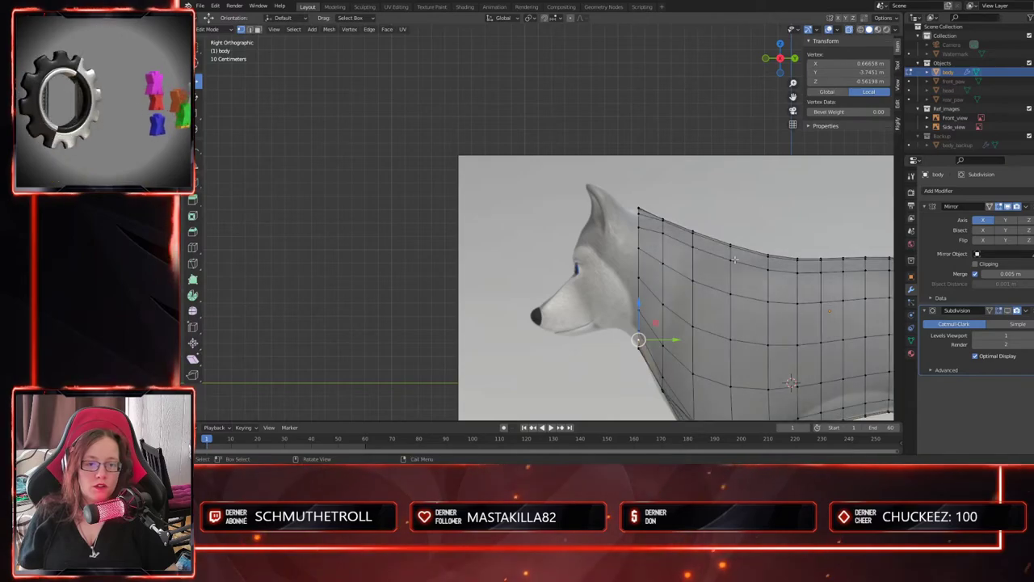
- With X-ray on in right view, lower the neck opening's top vertices onto the reference outline, to a median Z of about 1.95 m
scroll(528, 229, up, 5)
scroll(528, 229, up, 3)
shift+middle_drag(580, 227, 643, 258)
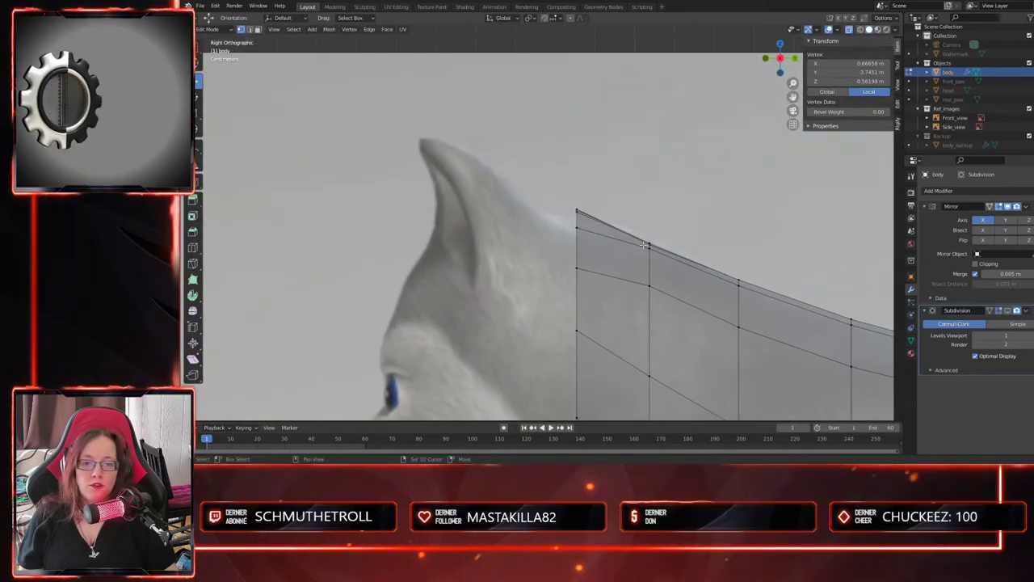
drag(578, 210, 579, 212)
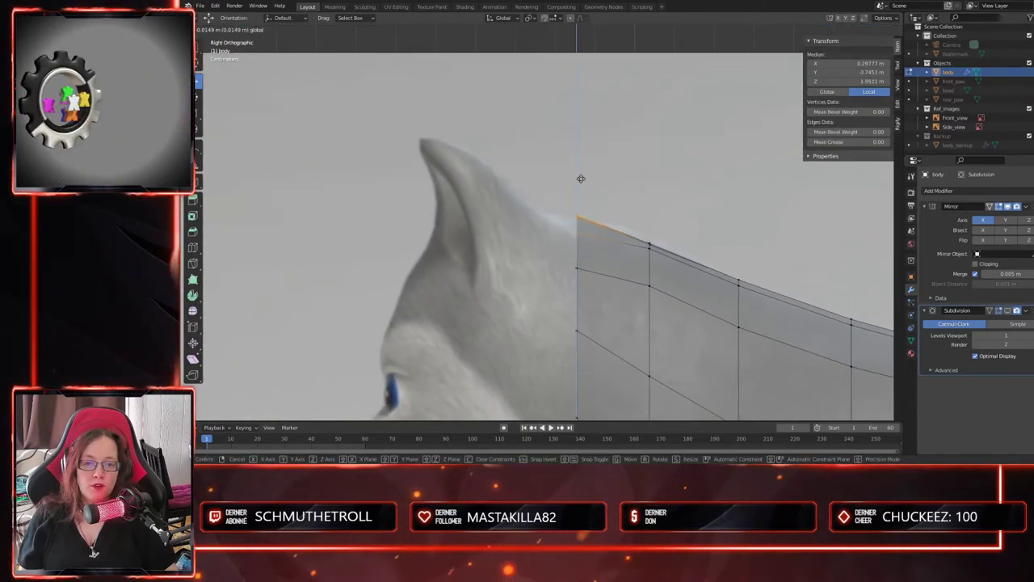
click(519, 218)
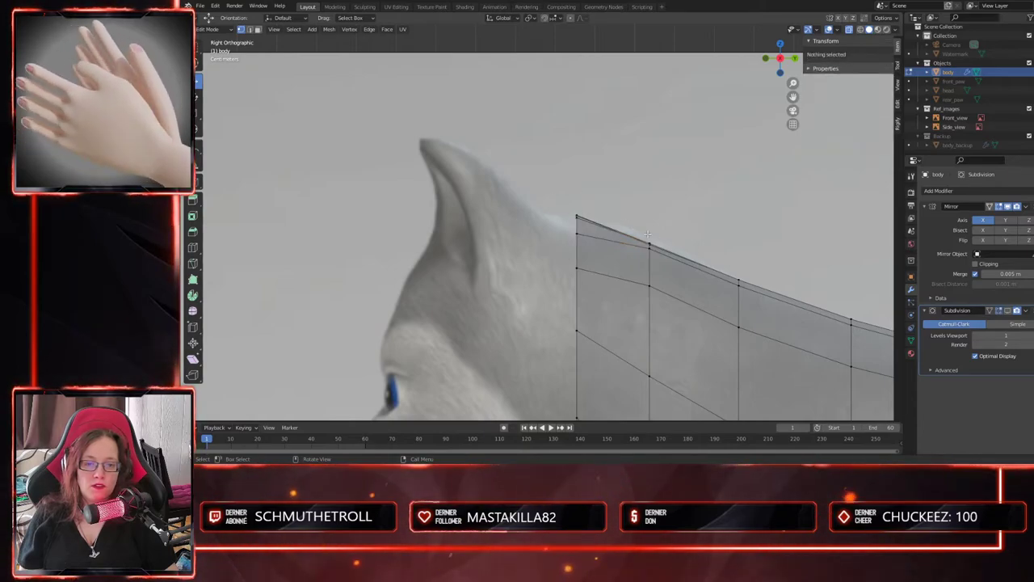
- Raise the second column's top vertices toward the reference back line and move the rim's upper side vertex to about Z 1.90 m
drag(601, 233, 654, 201)
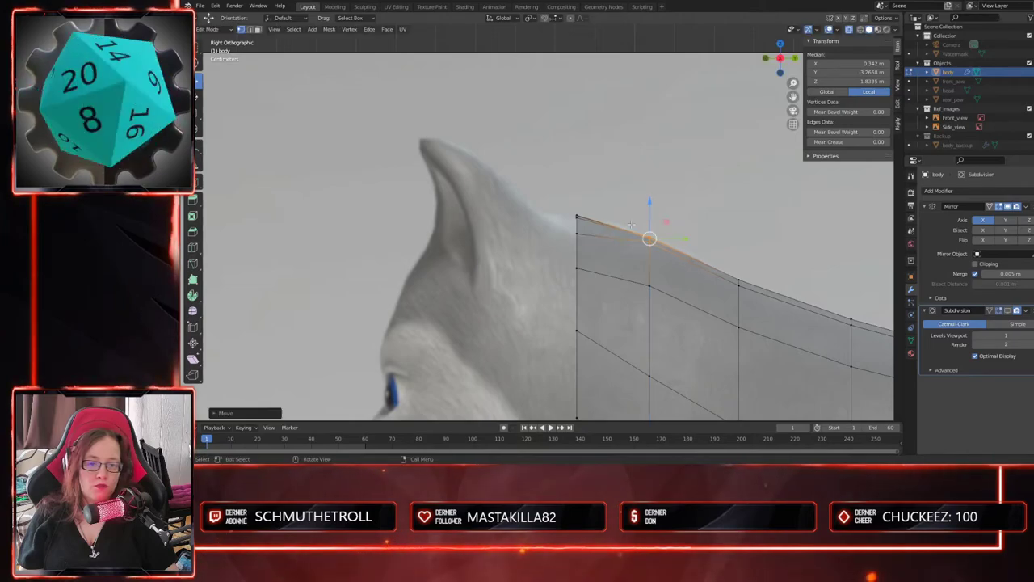
click(565, 225)
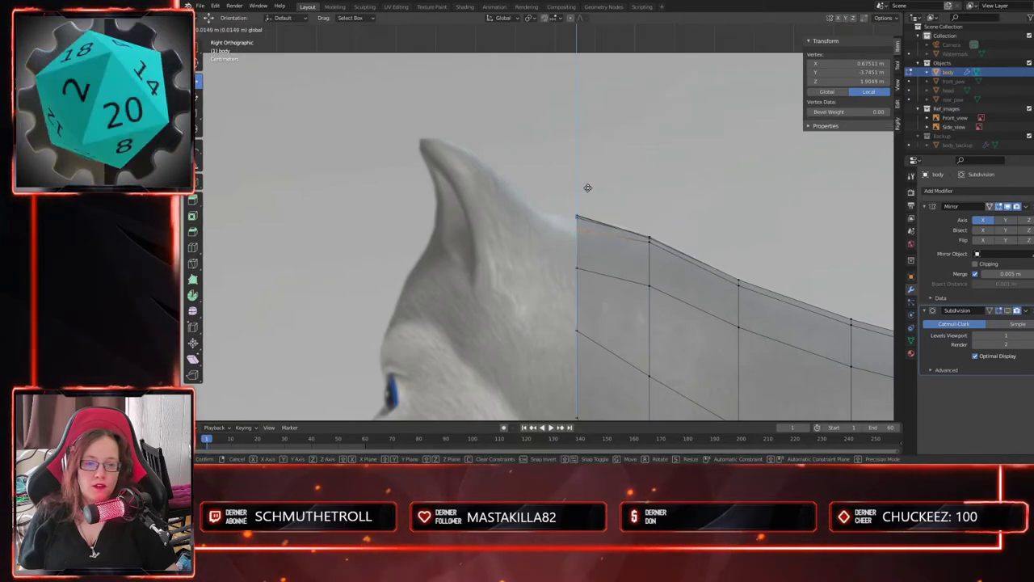
shift+middle_drag(687, 299, 509, 253)
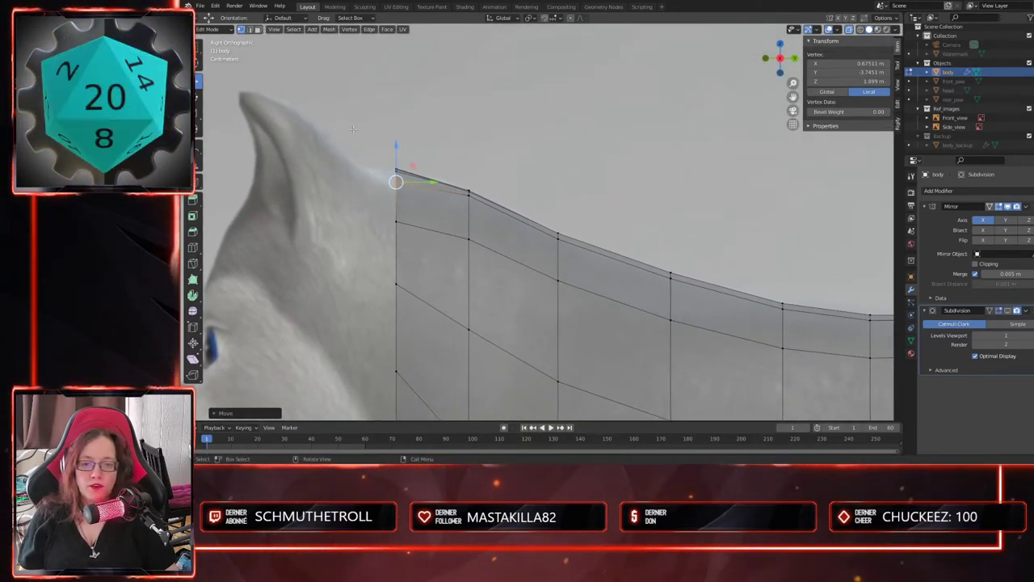
- Lower the neck opening's topmost vertices slightly and raise the second column's top vertices to a median Z of about 1.85 m
shift+click(396, 172)
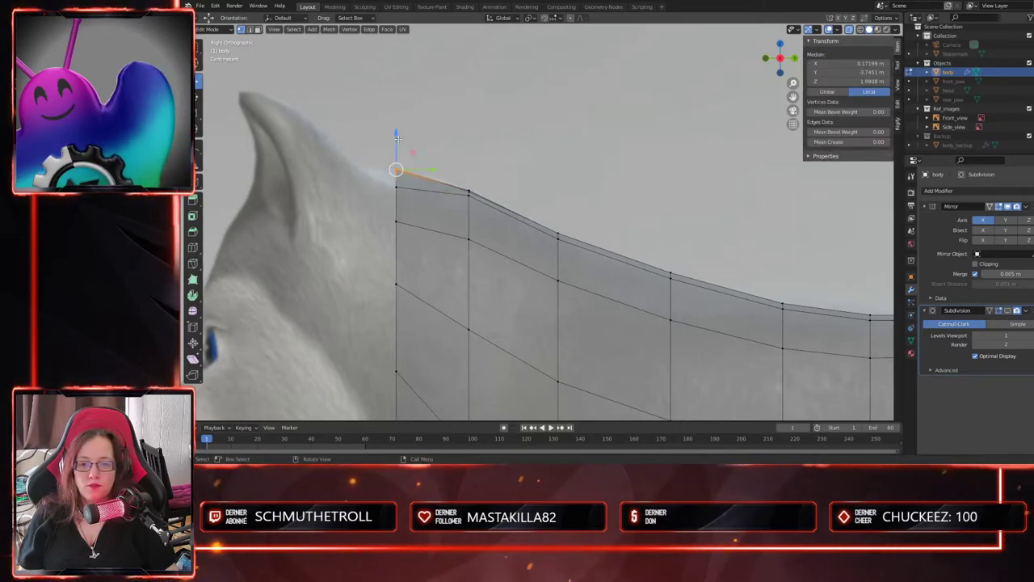
key(g)
click(398, 135)
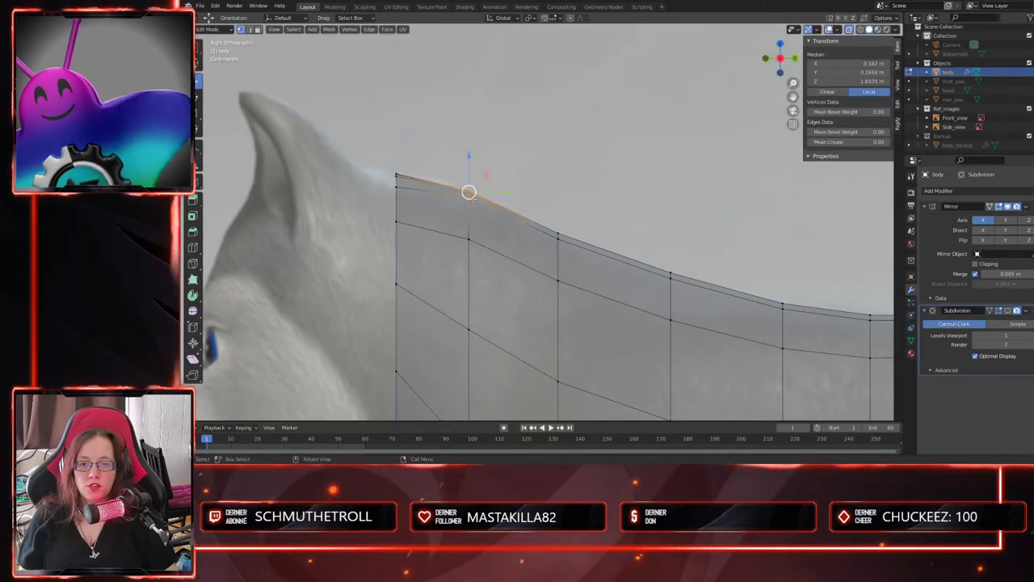
shift+middle_drag(477, 147, 469, 38)
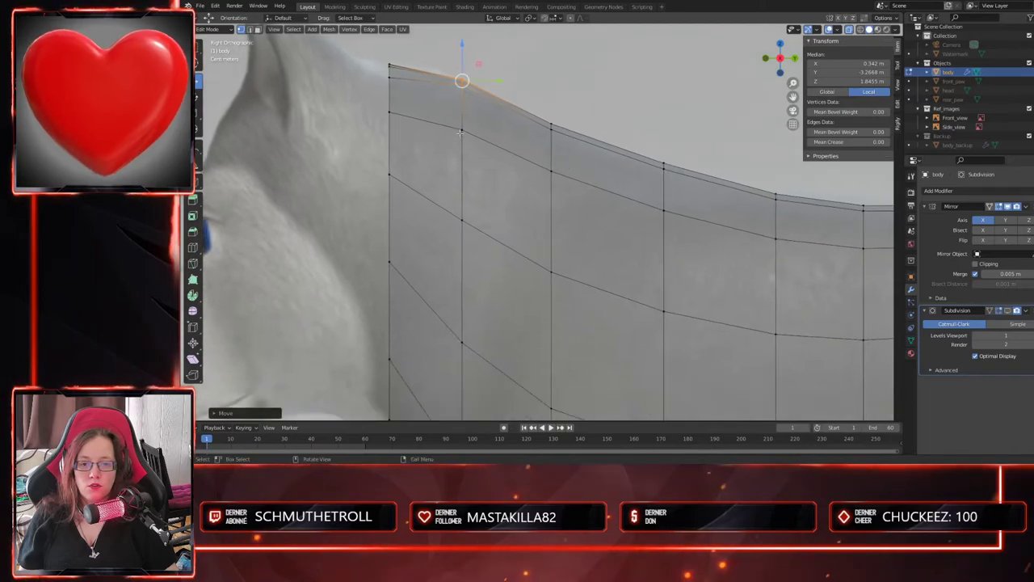
scroll(624, 168, down, 1)
shift+middle_drag(623, 168, 486, 250)
click(489, 218)
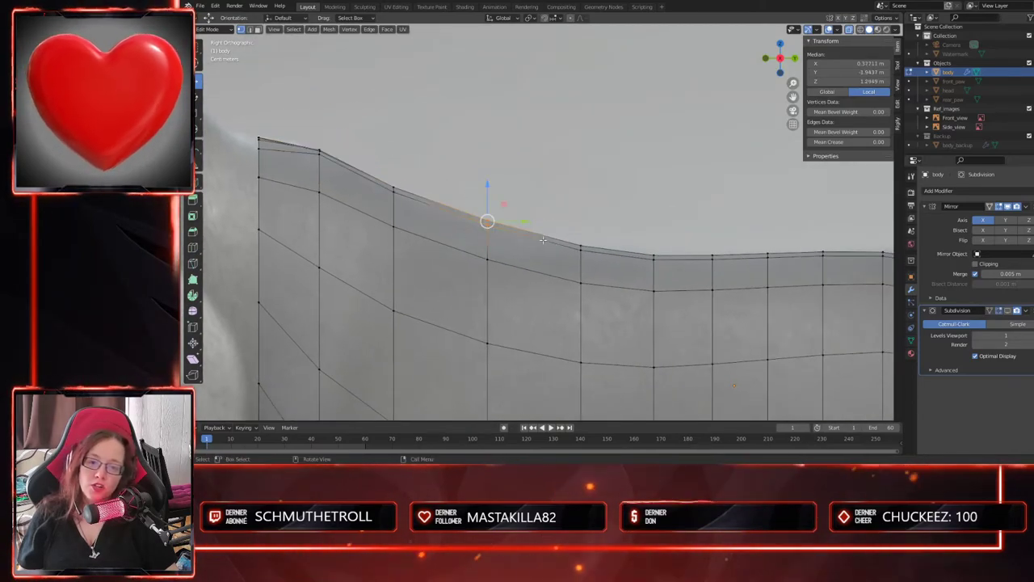
key(g)
key(z)
right_click(497, 189)
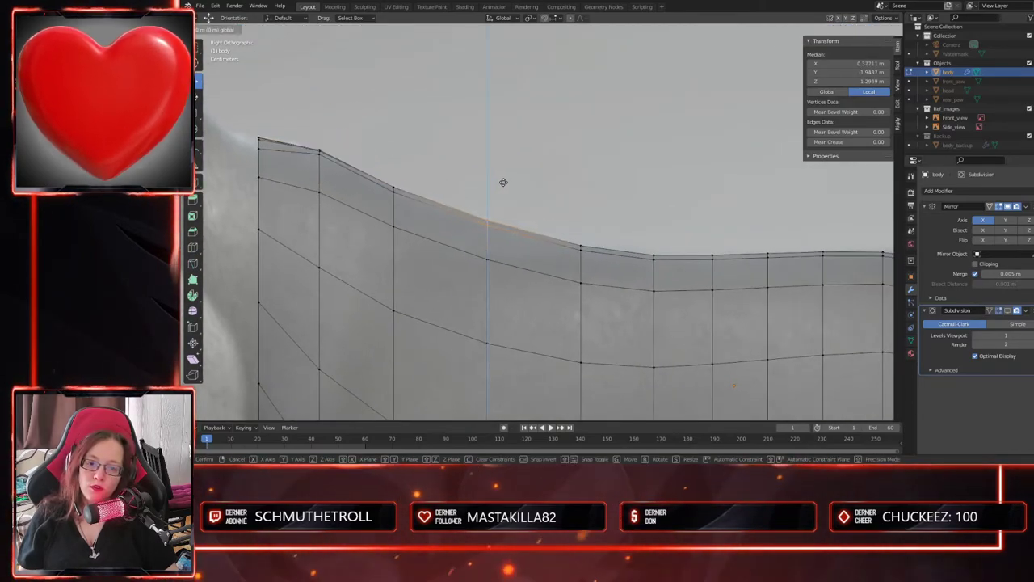
- Lower the top vertices of the third column behind the neck opening slightly onto the reference back line
click(396, 189)
key(g)
key(z)
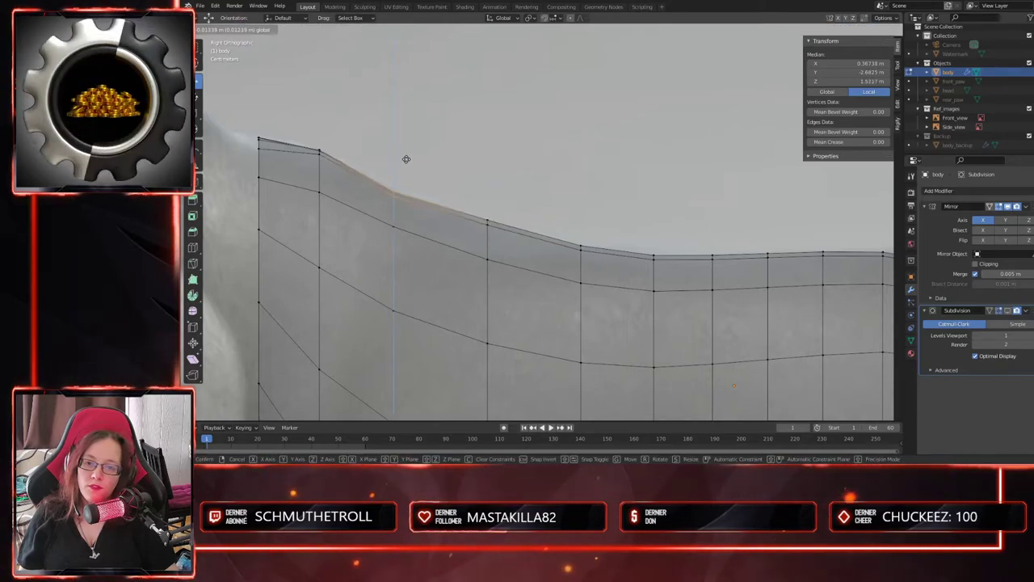
click(412, 156)
- Try raising only the top vertices of the column at the front of the rump to a median Z of about 1.10 m
shift+middle_drag(623, 270, 316, 262)
scroll(634, 272, down, 1)
shift+middle_drag(641, 271, 504, 234)
scroll(484, 287, down, 1)
scroll(489, 302, up, 2)
click(448, 204)
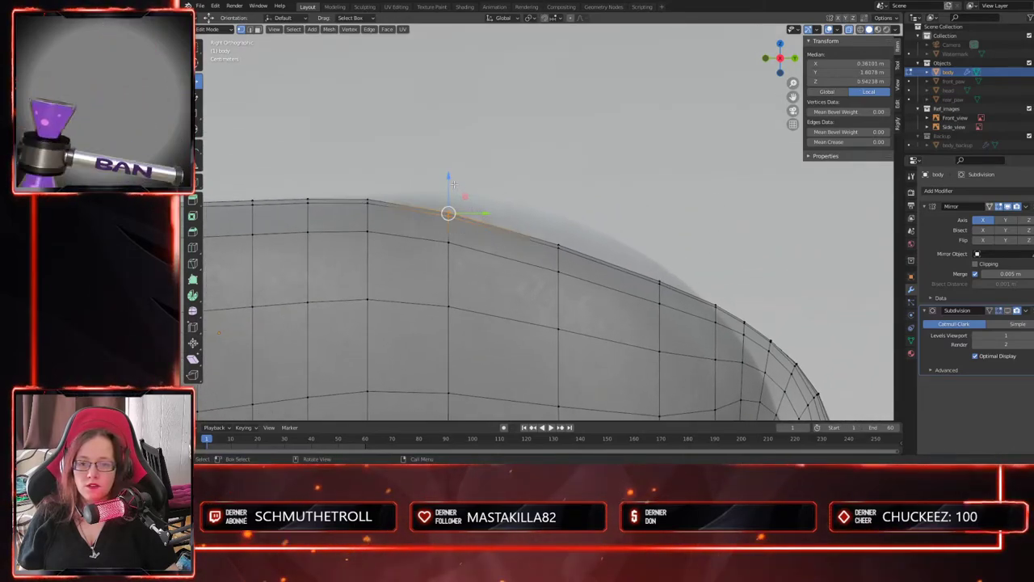
key(g)
key(z)
click(469, 156)
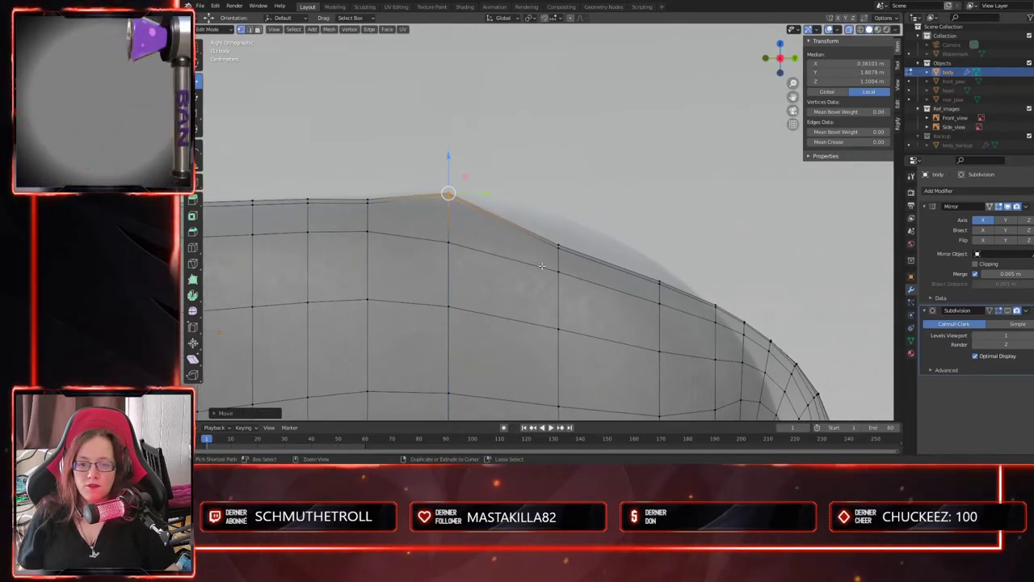
key(ctrl+z)
- Raise the upper rows of the column at the front of the rump slightly toward the reference outline
scroll(537, 279, down, 3)
shift+middle_drag(526, 298, 521, 273)
scroll(484, 182, up, 2)
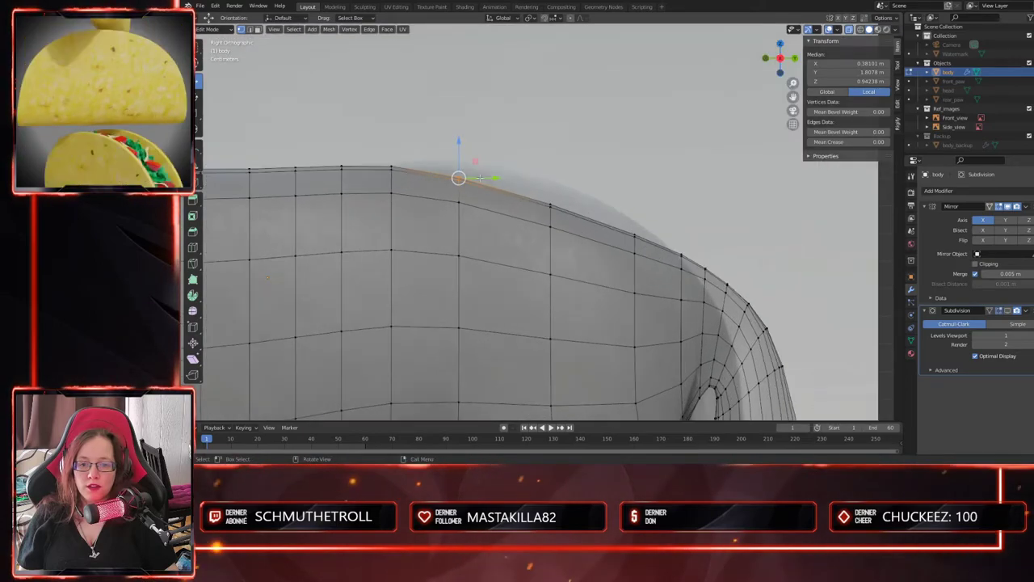
drag(429, 143, 495, 319)
key(g)
key(z)
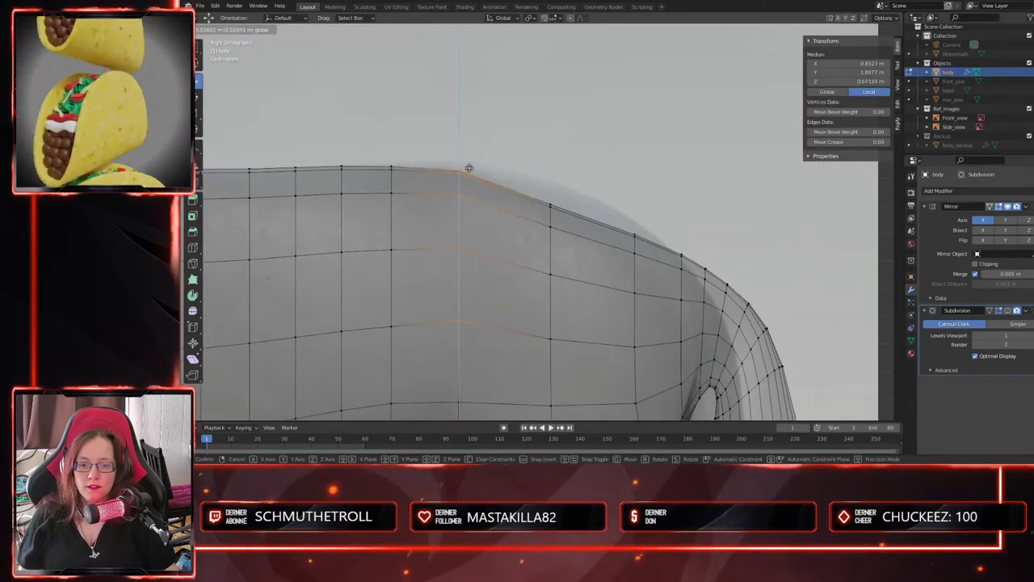
click(516, 121)
- Raise progressively fewer upper rows of that same rump column until its top meets the reference outline
key(g)
key(z)
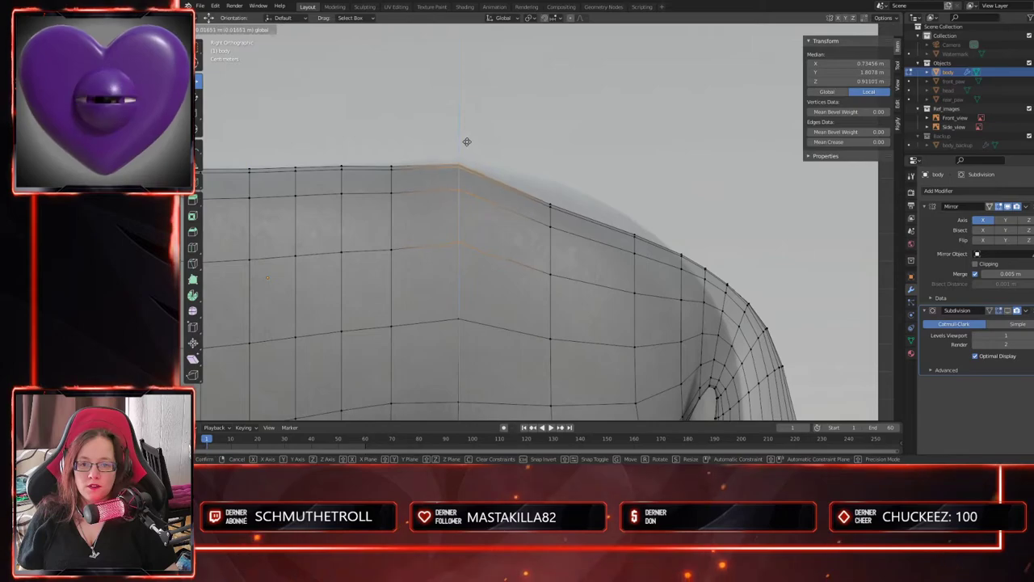
click(518, 131)
key(g)
key(z)
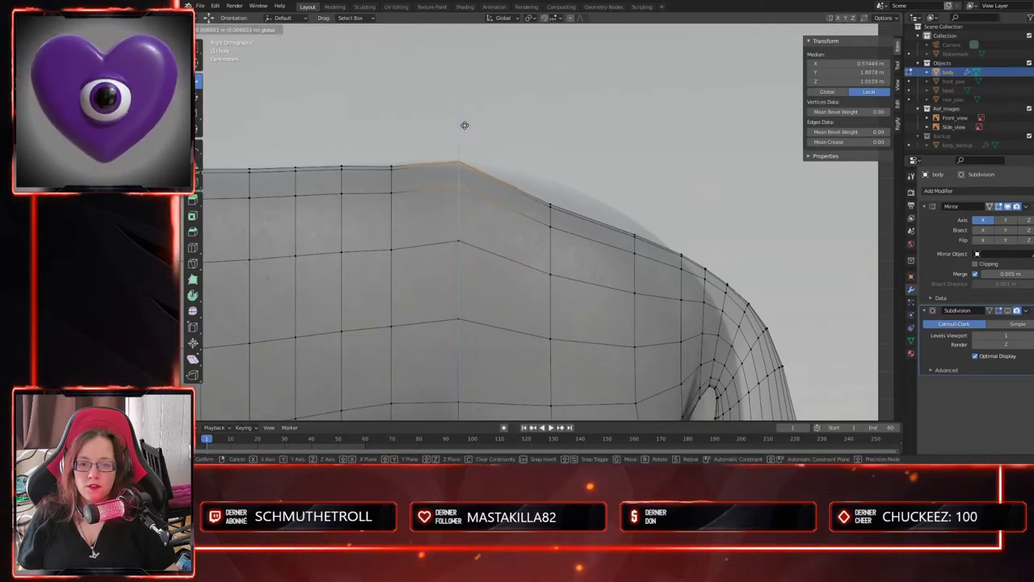
click(462, 127)
- Raise the upper vertices of the columns just ahead of and behind the rump's front column, the rear one to a median Z of about 0.90 m
drag(414, 196, 414, 196)
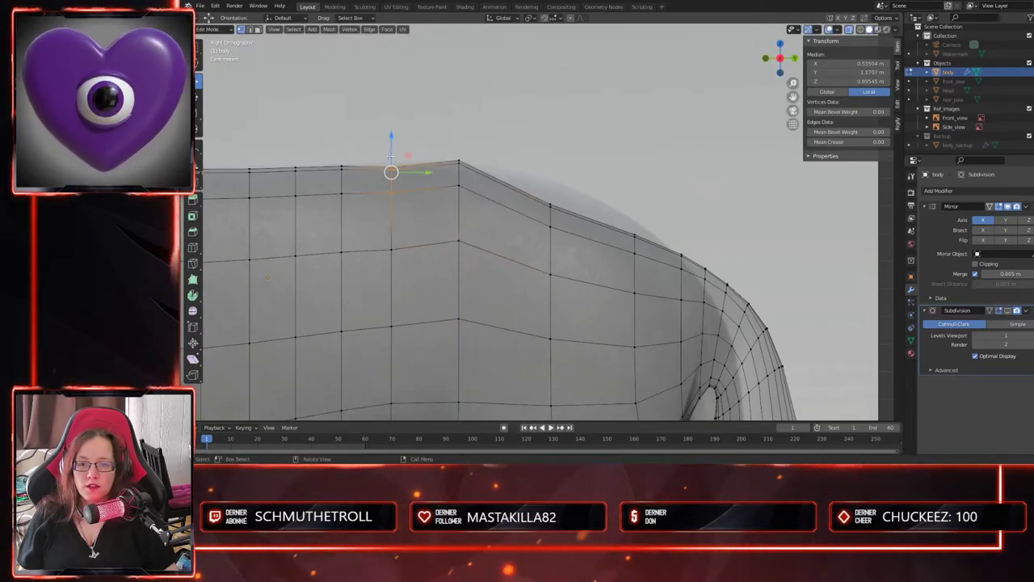
click(393, 248)
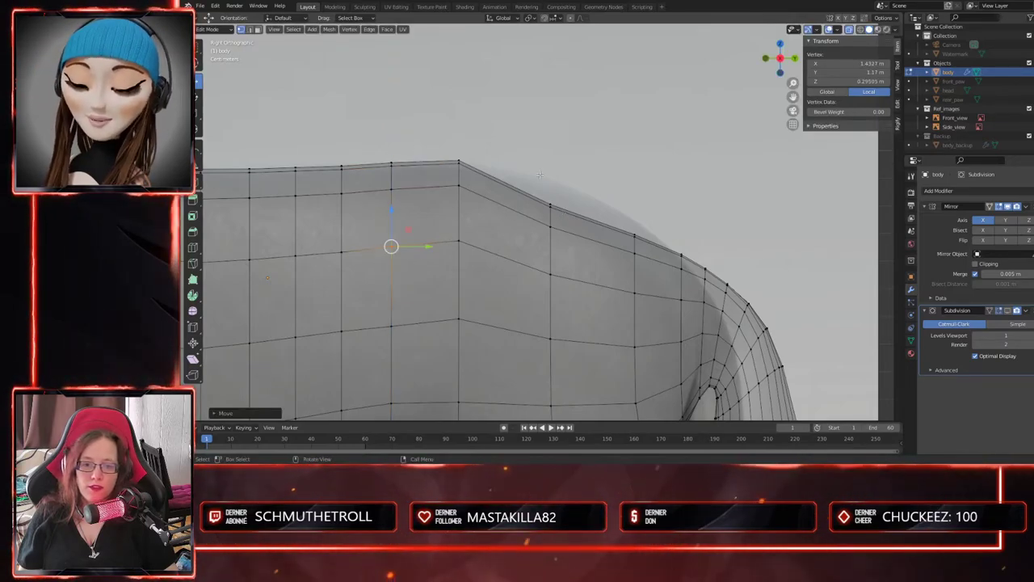
drag(593, 352, 594, 351)
shift+middle_drag(586, 343, 544, 342)
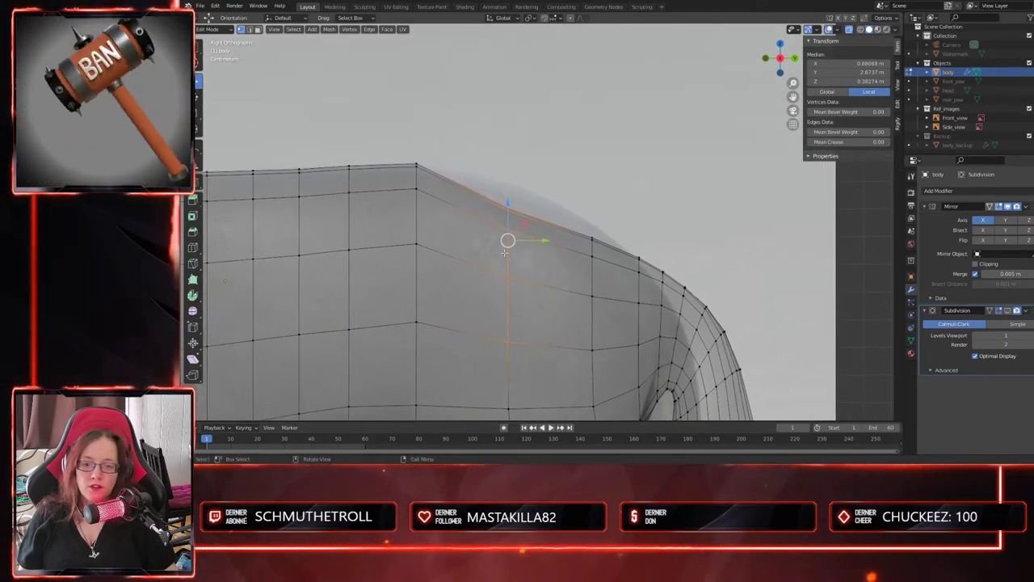
drag(512, 209, 517, 194)
drag(573, 142, 474, 265)
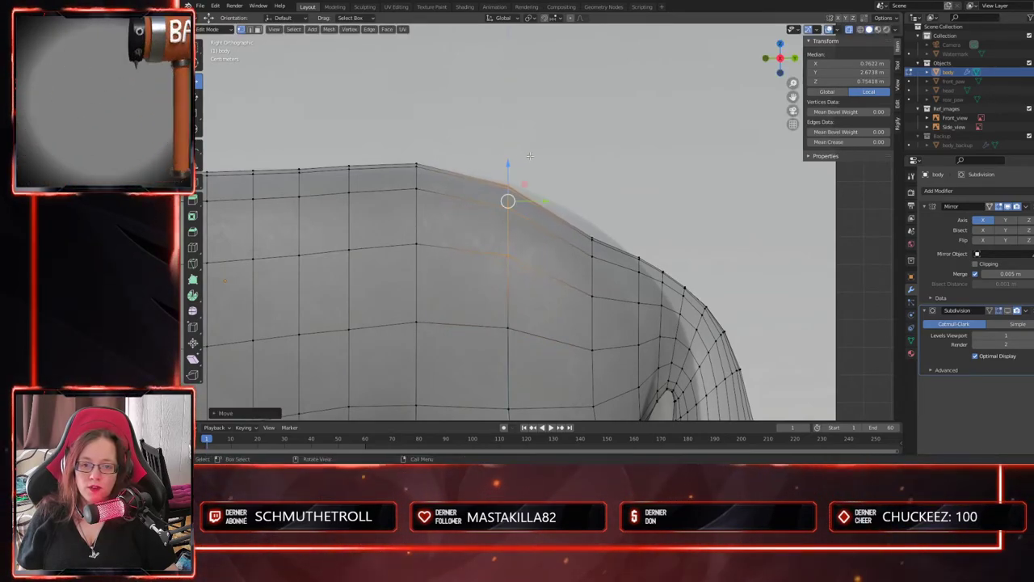
drag(512, 166, 512, 154)
- Check the reshaped rump and back line from an orbited angle and in right view
scroll(530, 360, down, 3)
shift+middle_drag(530, 360, 499, 251)
scroll(498, 251, up, 1)
shift+middle_drag(499, 207, 501, 281)
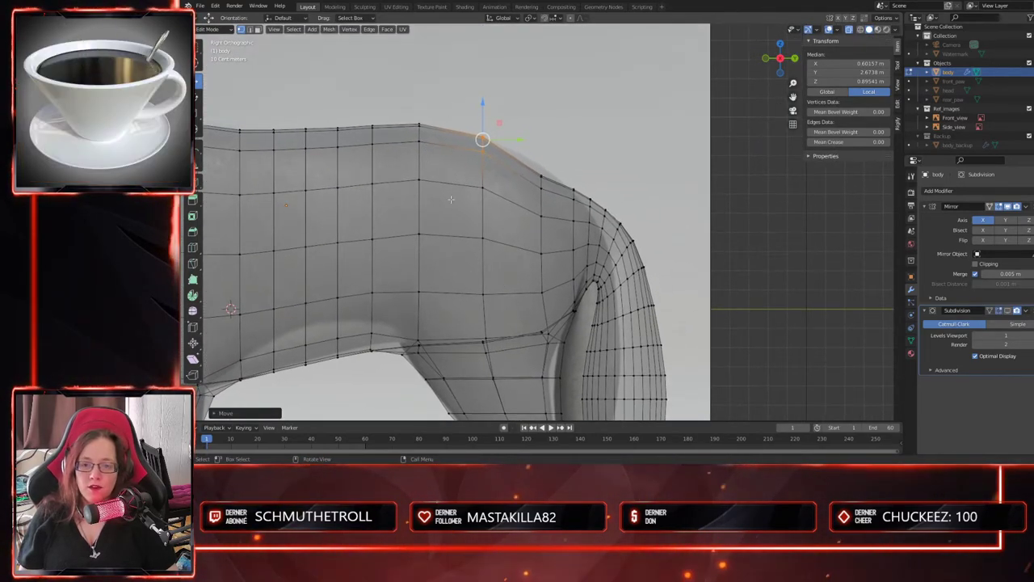
middle_drag(323, 208, 501, 243)
key(KP_3)
shift+middle_drag(680, 299, 688, 268)
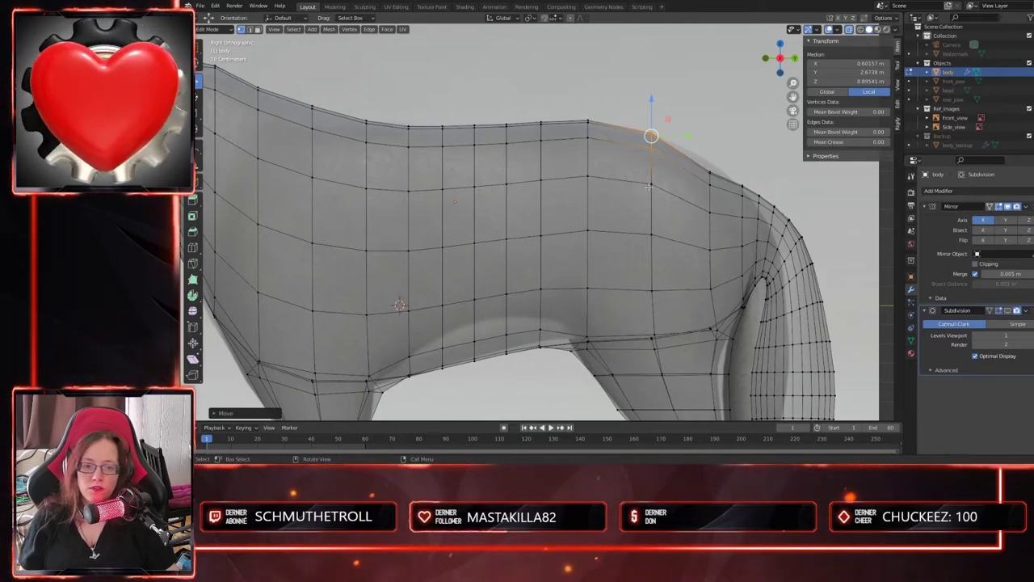
- Dissolve two vertical edge loops in the middle of the torso to even out the column spacing
click(443, 214)
key(2)
click(442, 221)
key(alt+a)
alt+click(442, 222)
key(x)
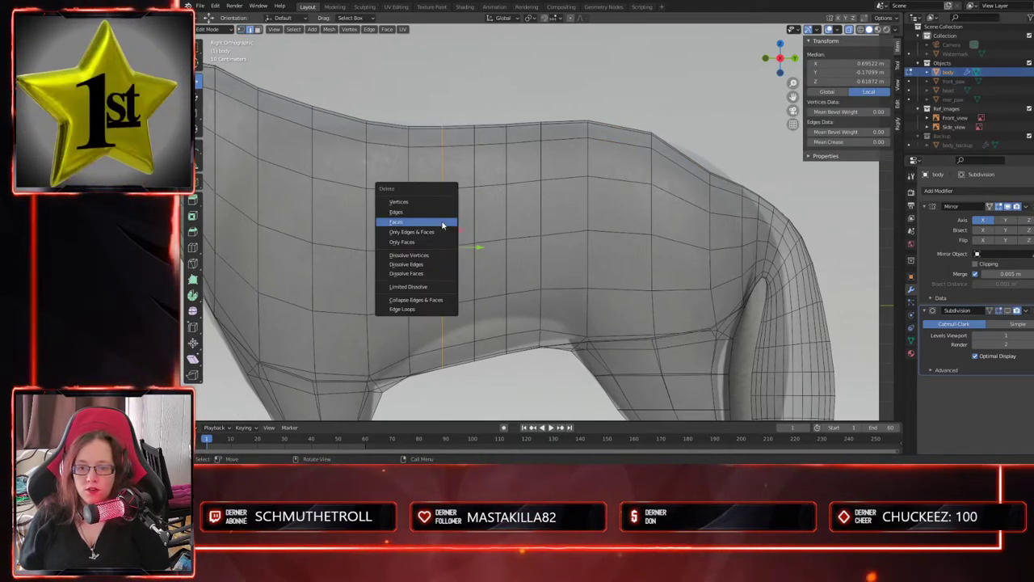
click(442, 264)
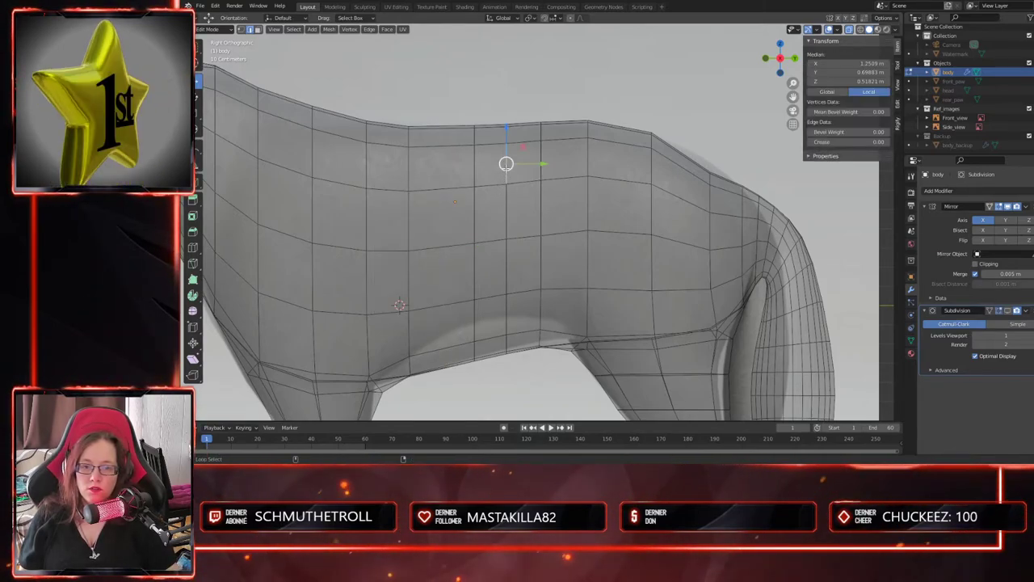
alt+click(505, 167)
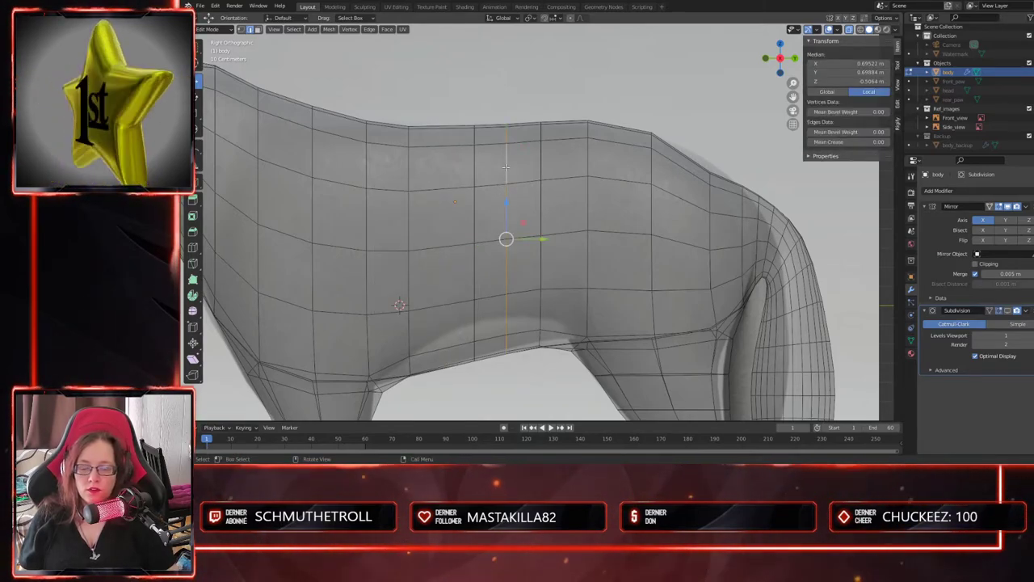
key(x)
click(505, 167)
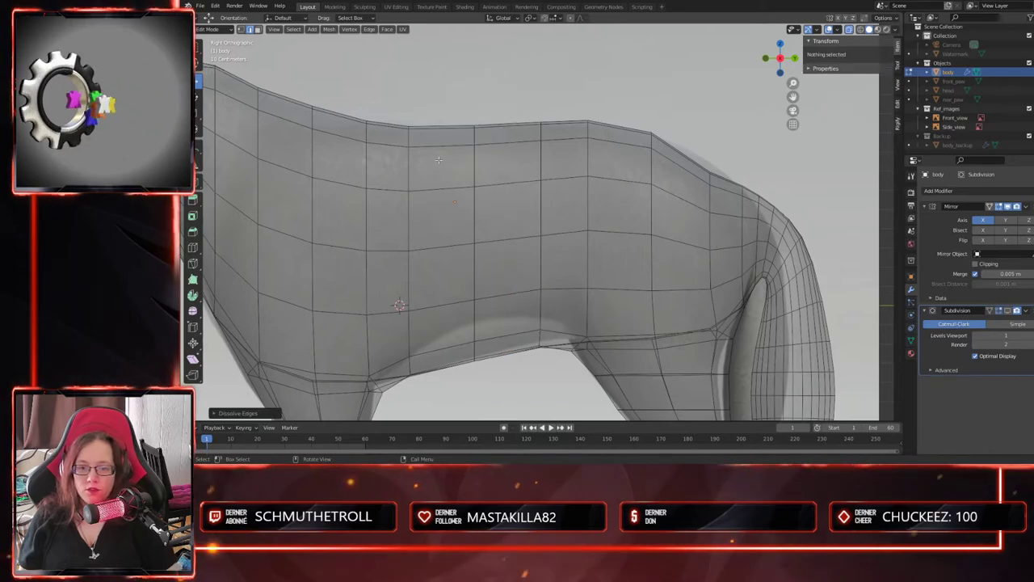
- Raise the upper vertices of the rump column ahead of the tail base to a median Z of about 0.41 m
scroll(557, 249, down, 1)
scroll(542, 218, up, 2)
shift+middle_drag(719, 253, 503, 199)
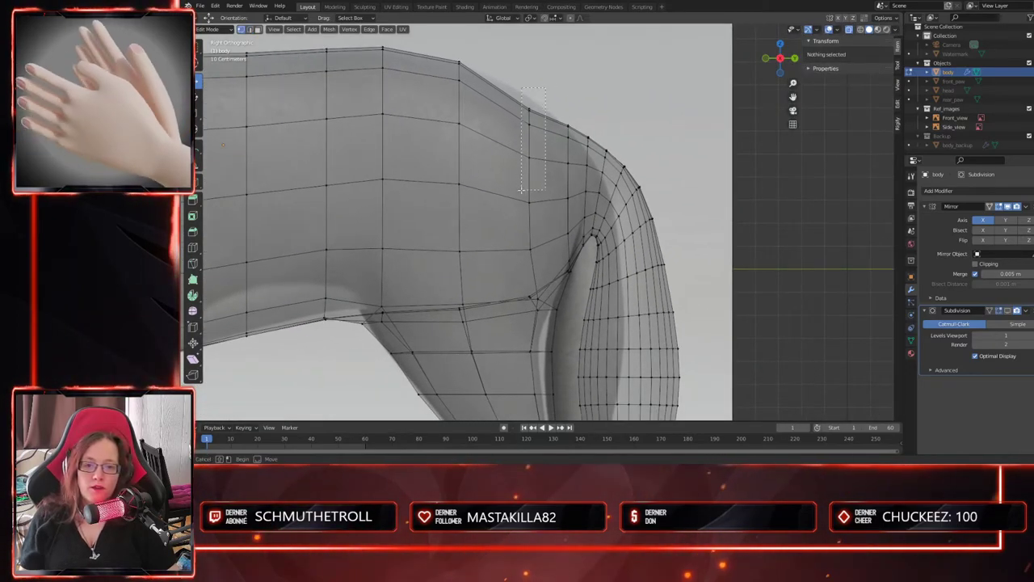
drag(521, 188, 522, 189)
drag(529, 95, 540, 74)
- Examine the rump and tail base from an orbited angle and up close in right view
shift+middle_drag(662, 193, 592, 131)
scroll(593, 132, down, 1)
middle_drag(636, 213, 549, 278)
key(KP_3)
scroll(620, 212, up, 4)
scroll(543, 275, up, 3)
shift+middle_drag(425, 200, 503, 154)
scroll(542, 246, down, 4)
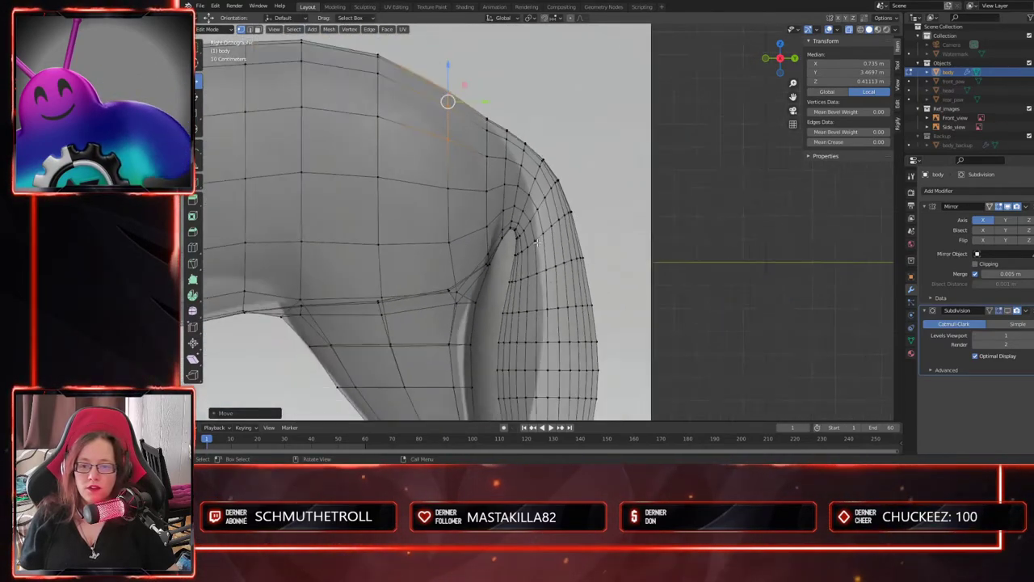
- Select the whole tail and shift it slightly forward along Y toward the side reference
scroll(613, 262, down, 2)
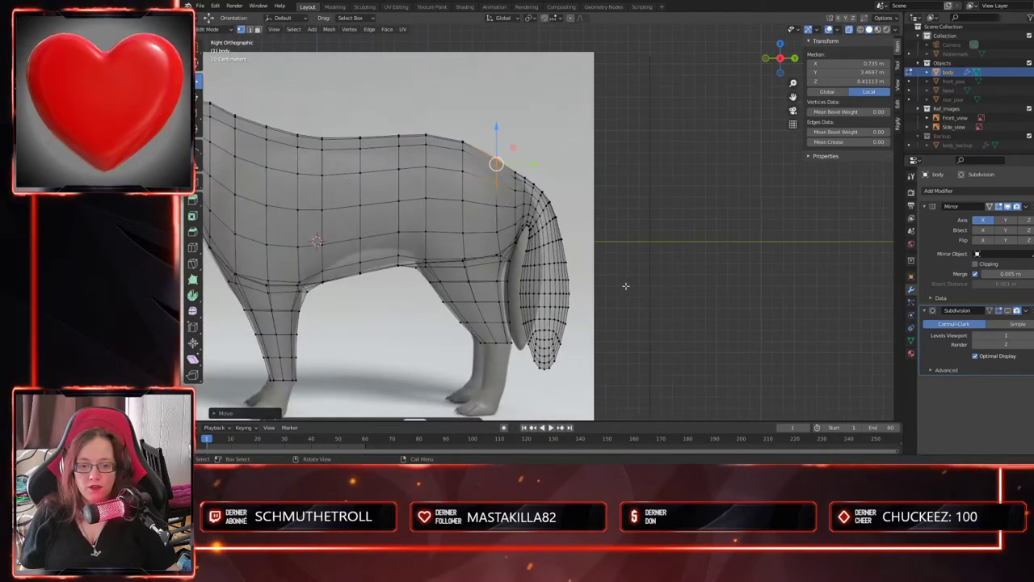
drag(622, 140, 524, 390)
scroll(540, 289, up, 2)
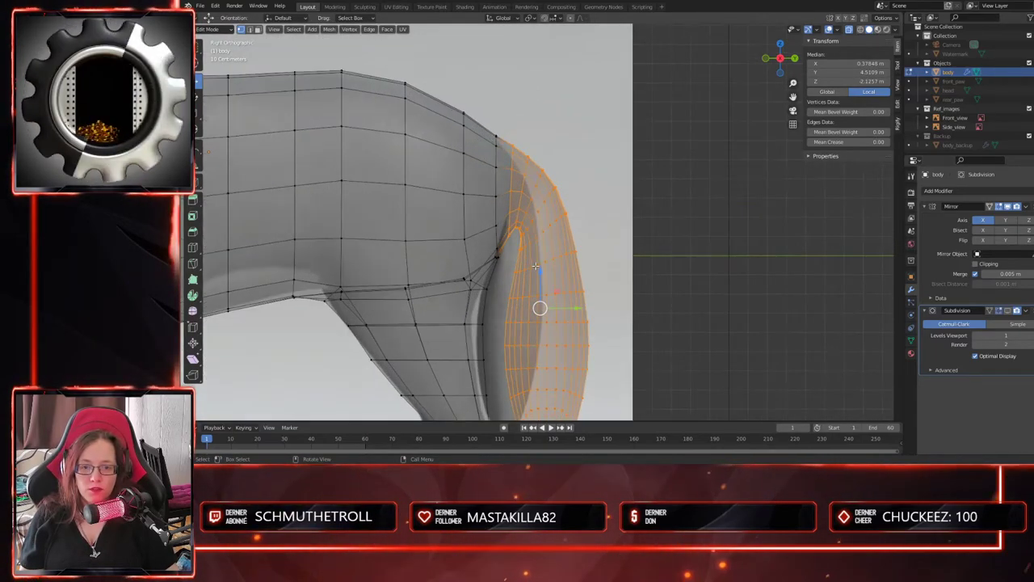
key(g)
key(y)
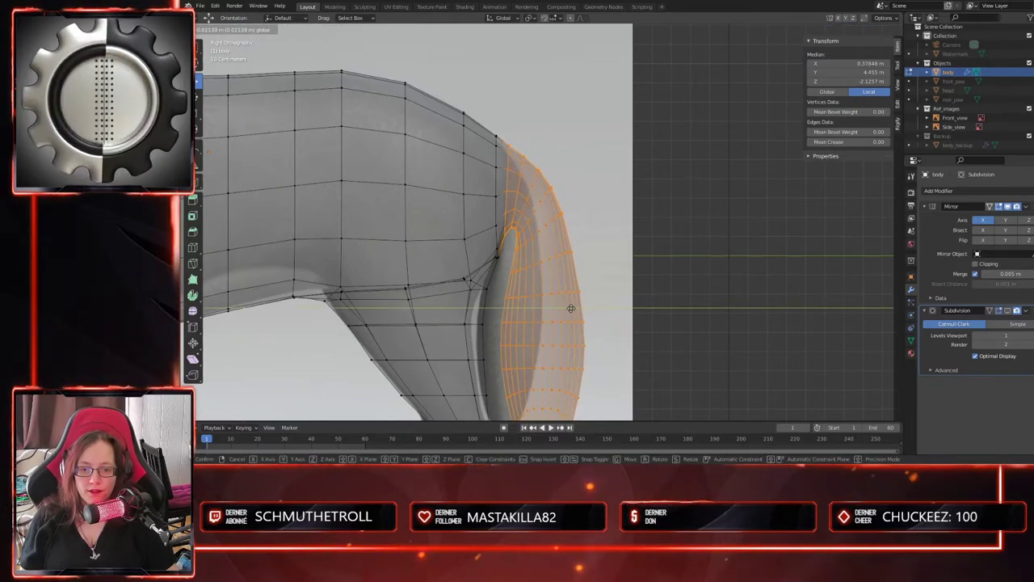
click(569, 308)
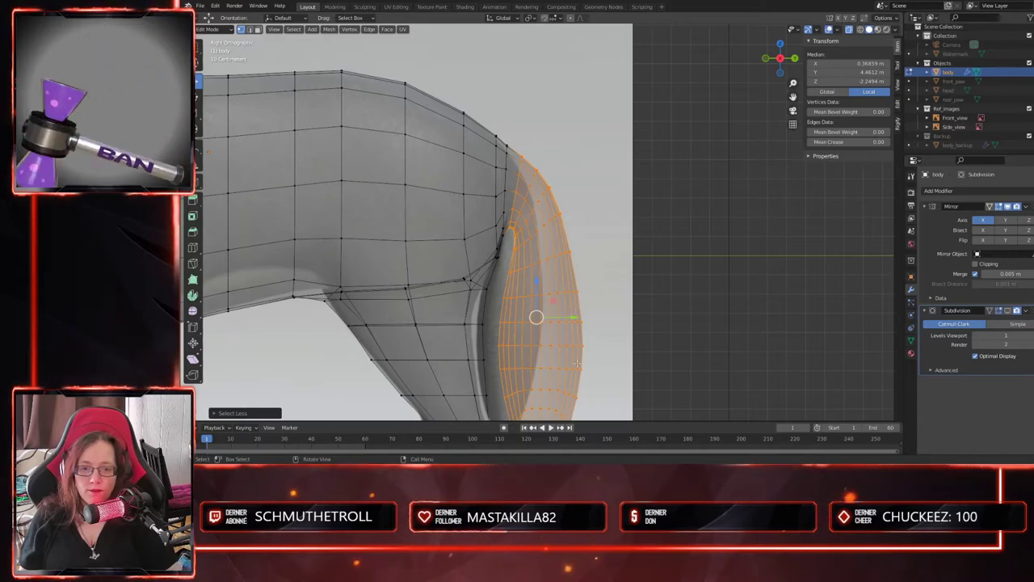
- Move the tail selection forward to a median Y of about 4.424 m, shrink it one ring and move it to about 4.417 m
key(g)
key(y)
click(572, 319)
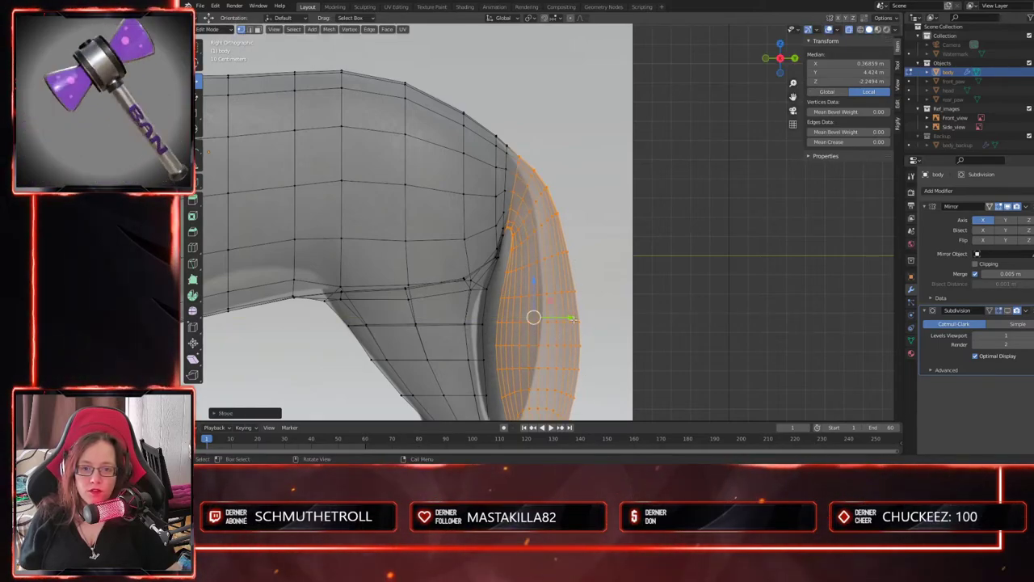
key(ctrl+KP_Subtract)
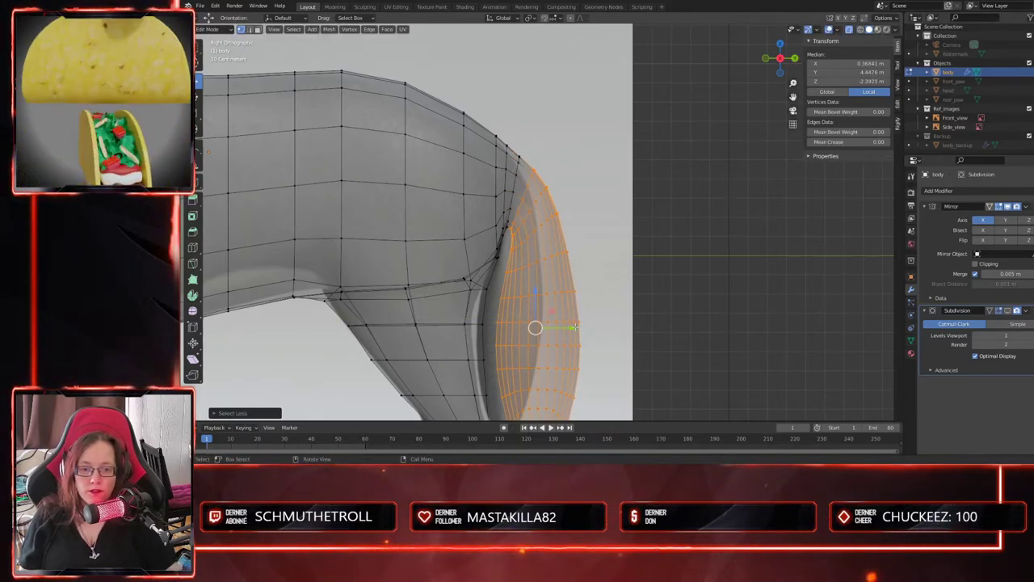
key(g)
key(y)
click(571, 329)
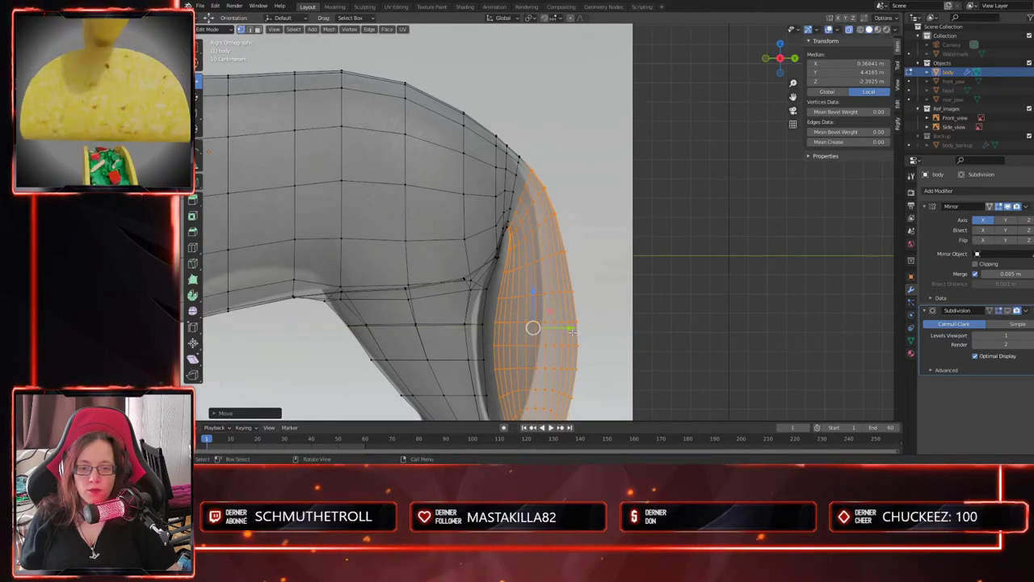
- Shrink the tail selection by another ring and move it forward to a median Y of about 4.38 m
ctrl+right_drag(571, 329, 572, 332)
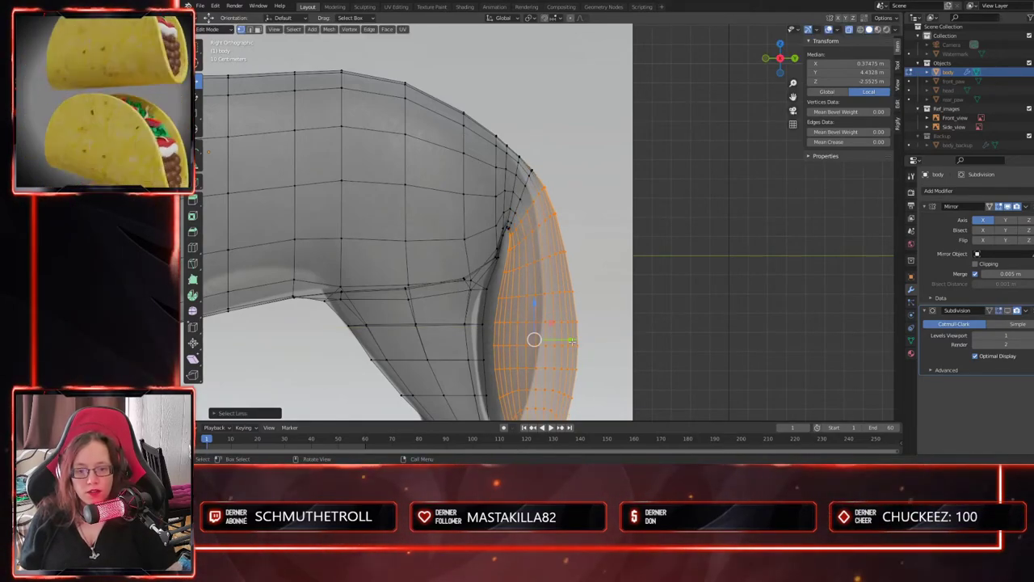
key(g)
key(y)
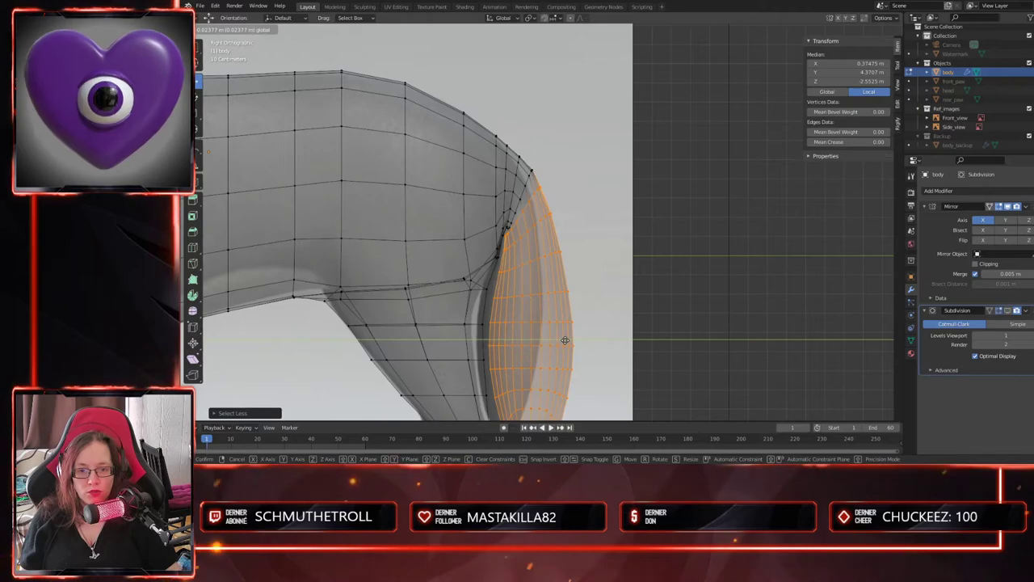
click(566, 340)
scroll(558, 331, up, 5)
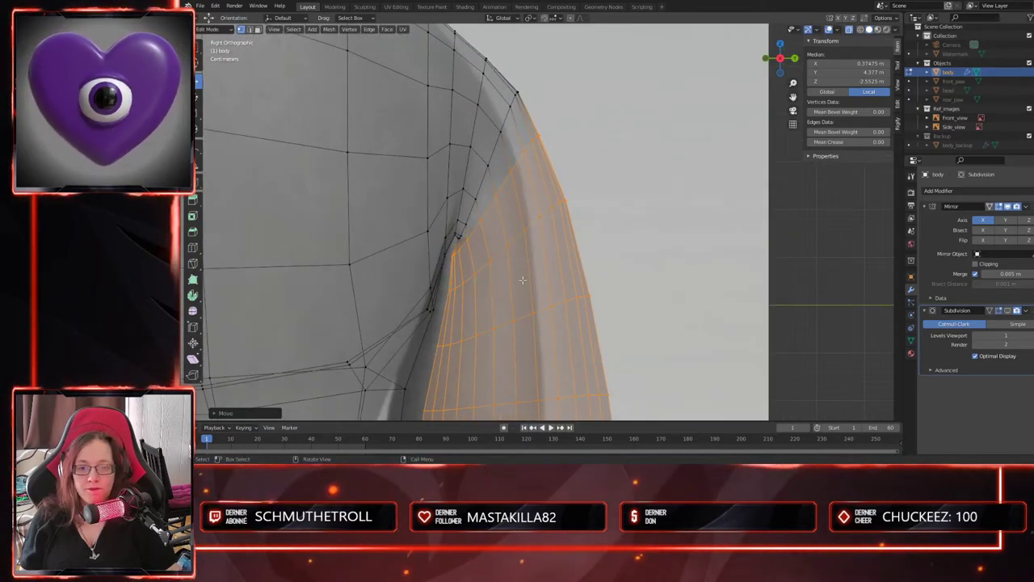
- Check the reshaped body and tail in Object Mode from a perspective angle
scroll(535, 317, down, 3)
key(Tab)
scroll(541, 348, down, 2)
middle_drag(541, 349, 635, 300)
- Trace the boundary edges around the front leg's open lower end by selecting them one after another from below
key(Tab)
middle_drag(522, 369, 523, 339)
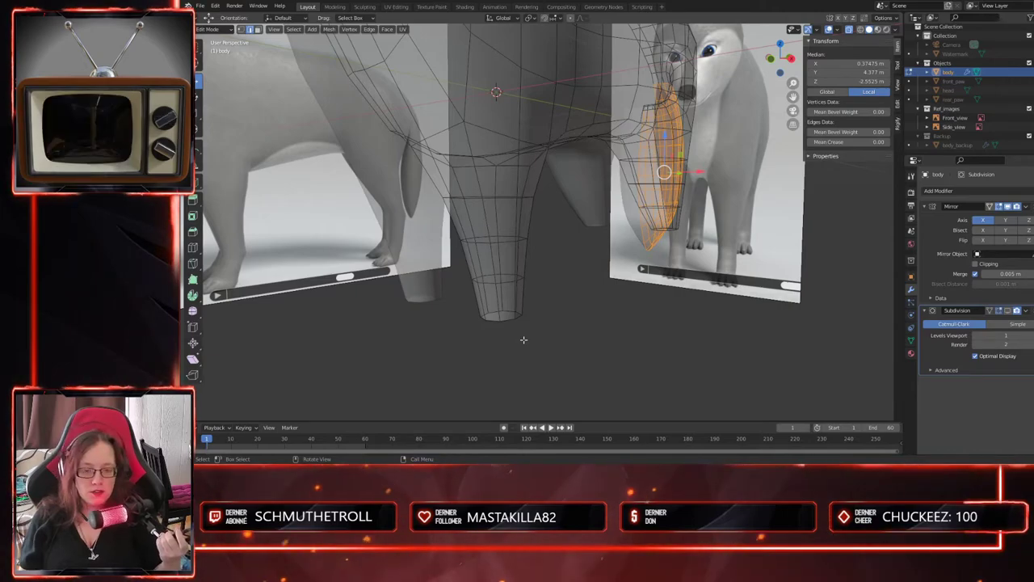
middle_drag(471, 319, 477, 282)
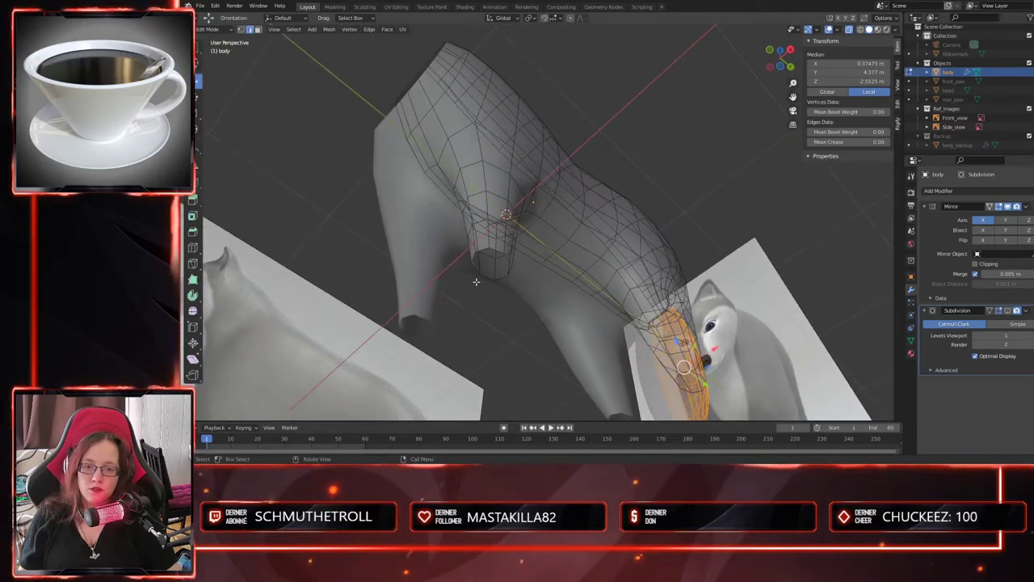
scroll(467, 262, up, 1)
click(460, 261)
key(KP_Decimal)
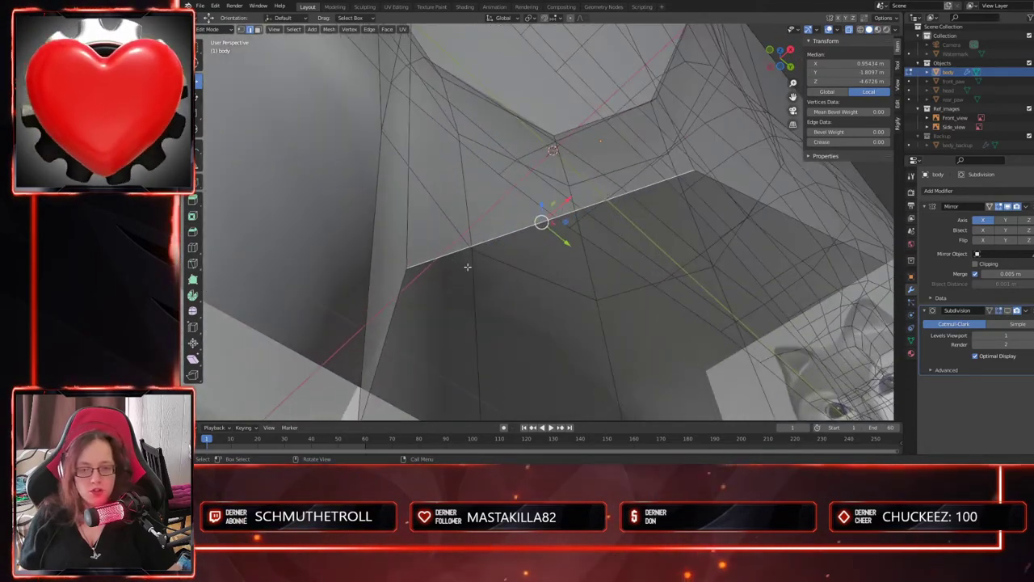
scroll(498, 295, down, 7)
shift+middle_drag(551, 310, 453, 296)
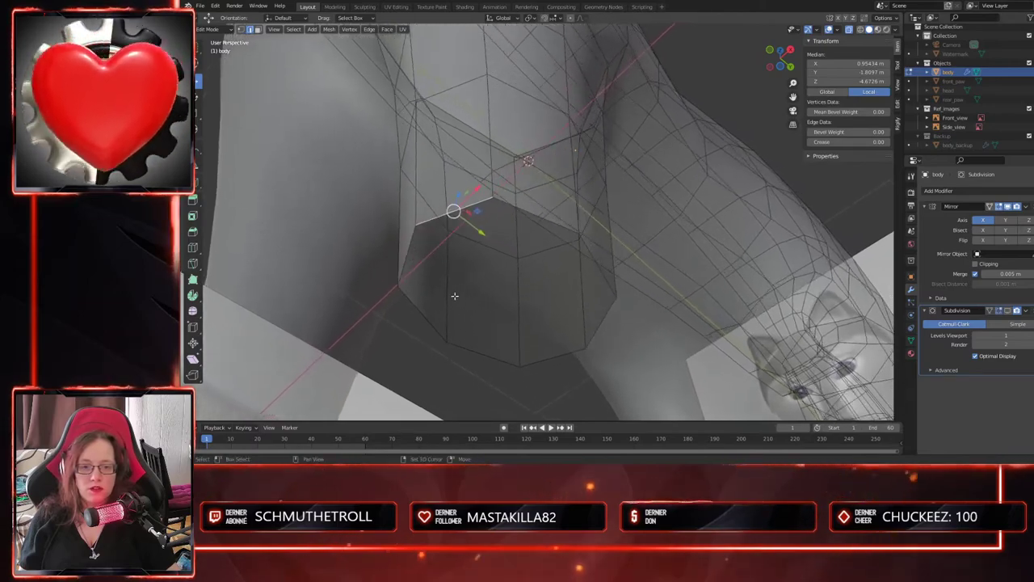
shift+click(417, 304)
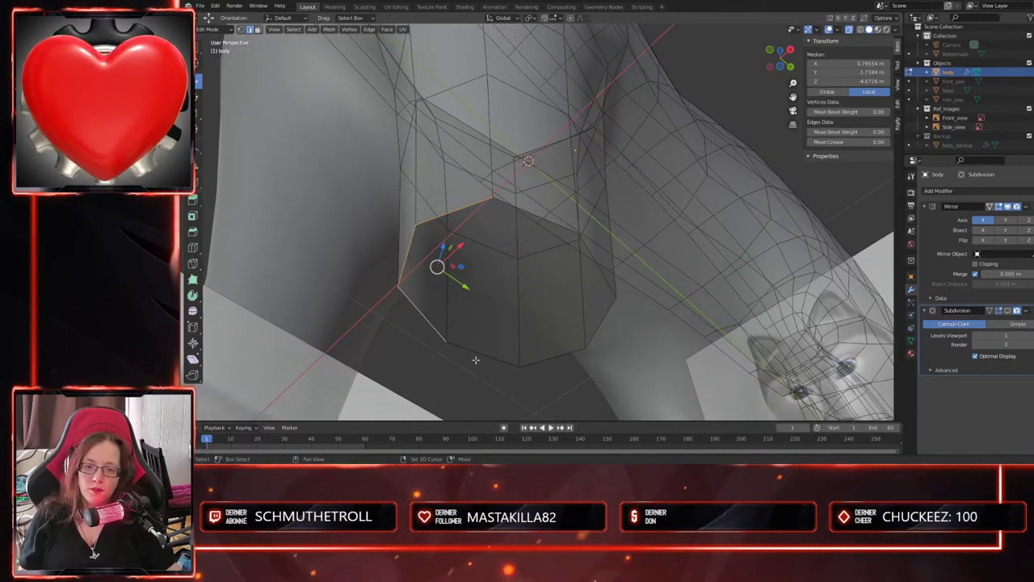
shift+click(475, 356)
shift+click(548, 361)
shift+click(585, 332)
alt+shift+click(595, 272)
- Trace the boundary edges around the rear leg's open end from below and clear the selection
middle_drag(592, 291, 649, 324)
middle_drag(730, 320, 509, 314)
middle_drag(517, 370, 665, 345)
scroll(613, 327, up, 8)
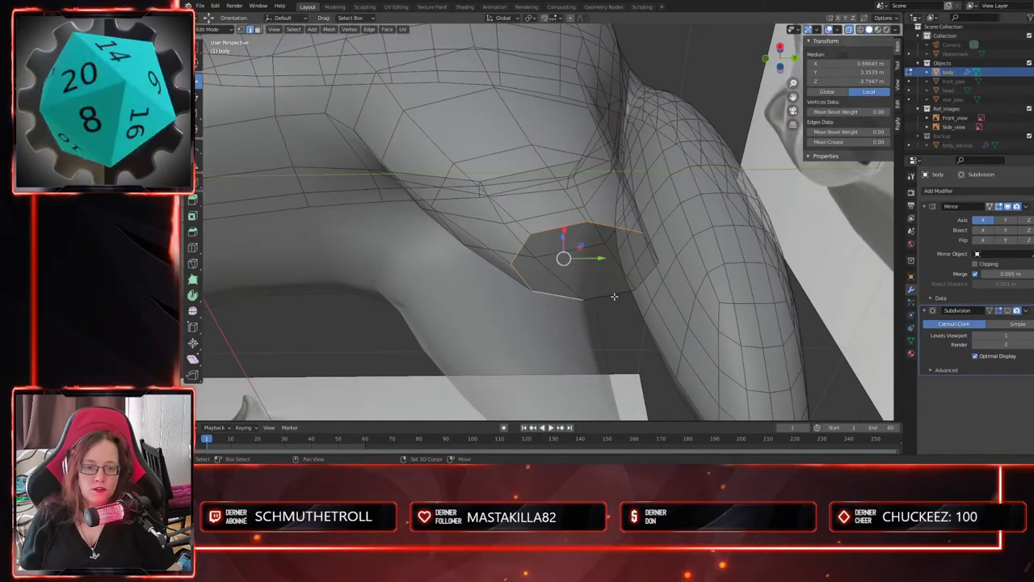
middle_drag(648, 260, 612, 234)
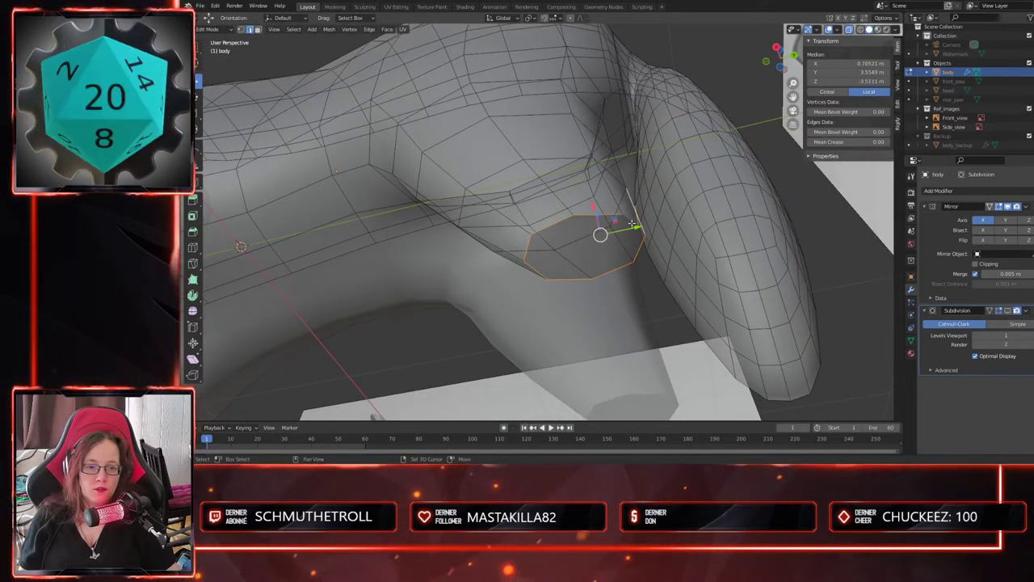
scroll(566, 321, down, 5)
click(542, 330)
- In the right side view, move the rear belly vertices vertically to a median Z of about -1.857 m
middle_drag(541, 330, 515, 315)
scroll(514, 315, down, 4)
shift+middle_drag(462, 264, 508, 327)
scroll(494, 304, up, 6)
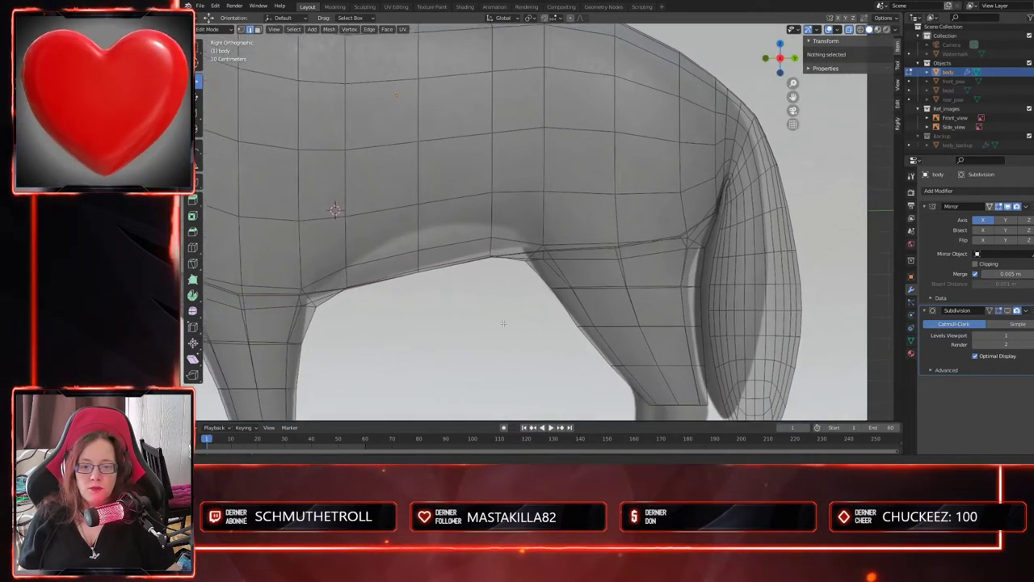
key(1)
mouse_move(505, 247)
mouse_down()
mouse_move(564, 203)
mouse_move(549, 194)
mouse_up()
key(g)
key(z)
click(525, 169)
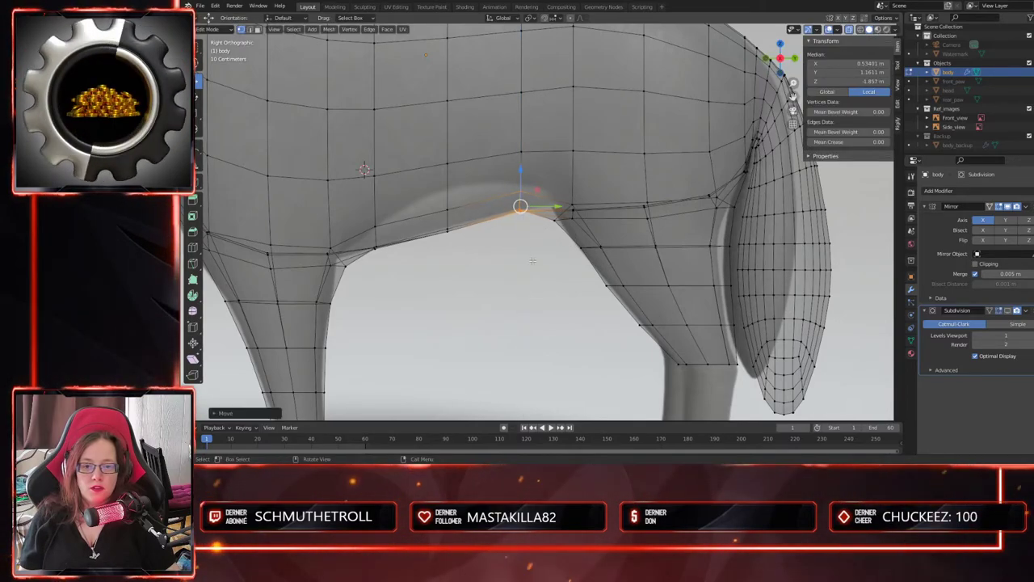
- Raise the vertex where the belly meets the hind leg to a Z of about -1.952 m
scroll(532, 233, up, 2)
drag(575, 197, 577, 198)
key(g)
key(y)
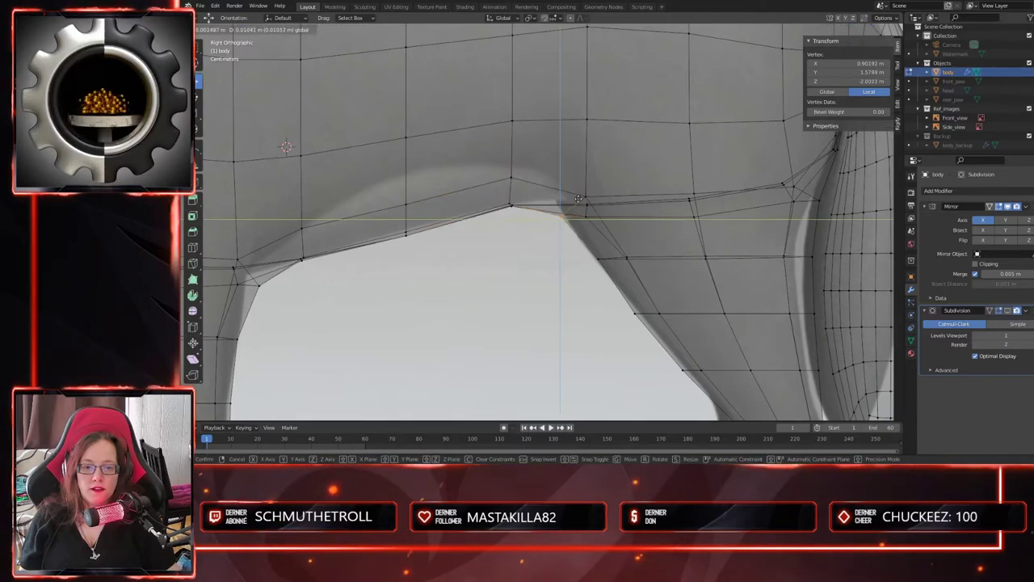
click(575, 195)
- Check the reshaped belly with X-ray off from several perspective angles and from the right side
scroll(579, 190, down, 2)
middle_drag(696, 97, 737, 90)
click(849, 29)
middle_drag(638, 287, 554, 307)
scroll(615, 277, down, 4)
scroll(554, 308, down, 2)
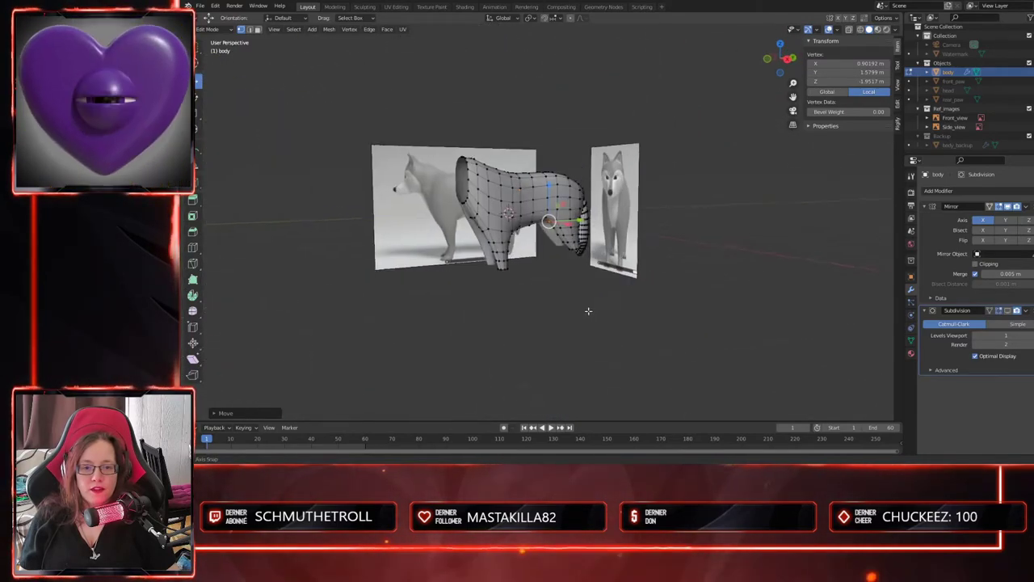
middle_drag(615, 302, 536, 270)
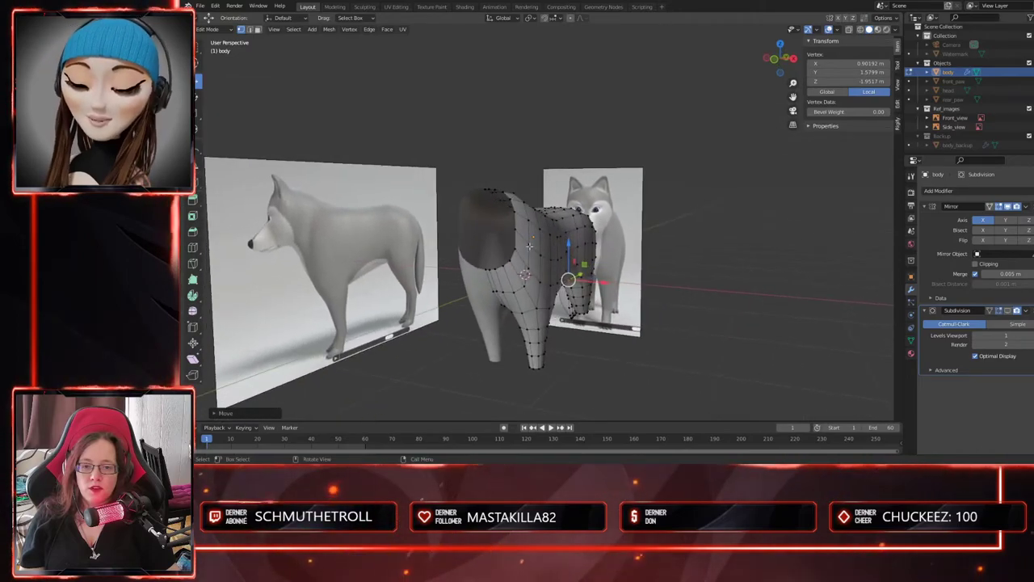
middle_drag(492, 322, 358, 134)
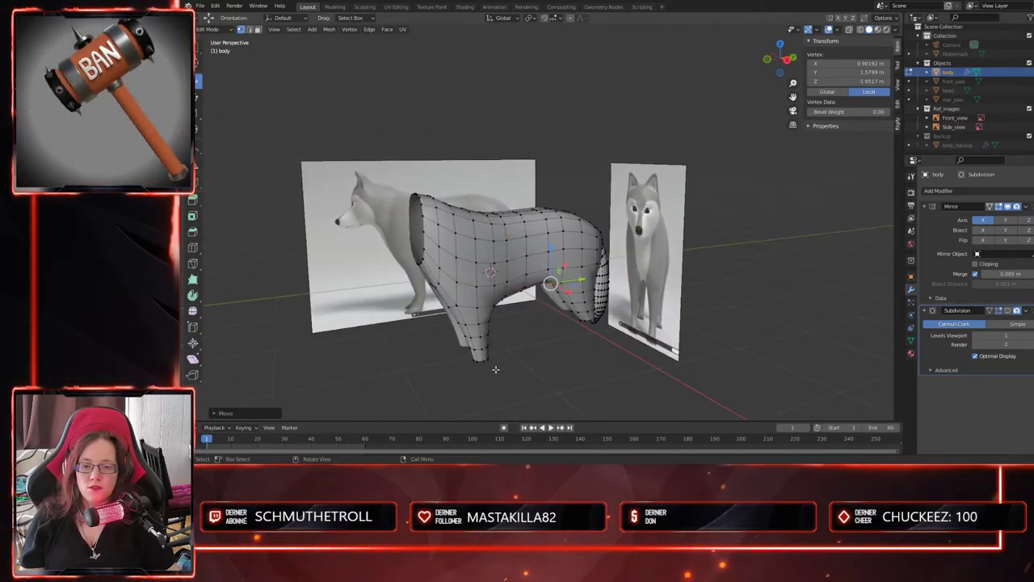
key(KP_3)
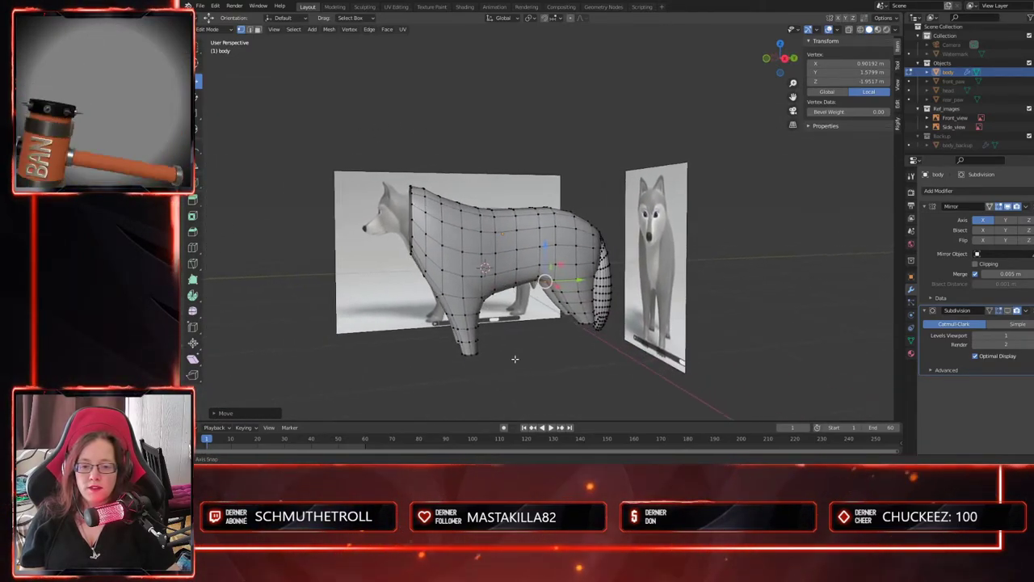
scroll(500, 341, up, 2)
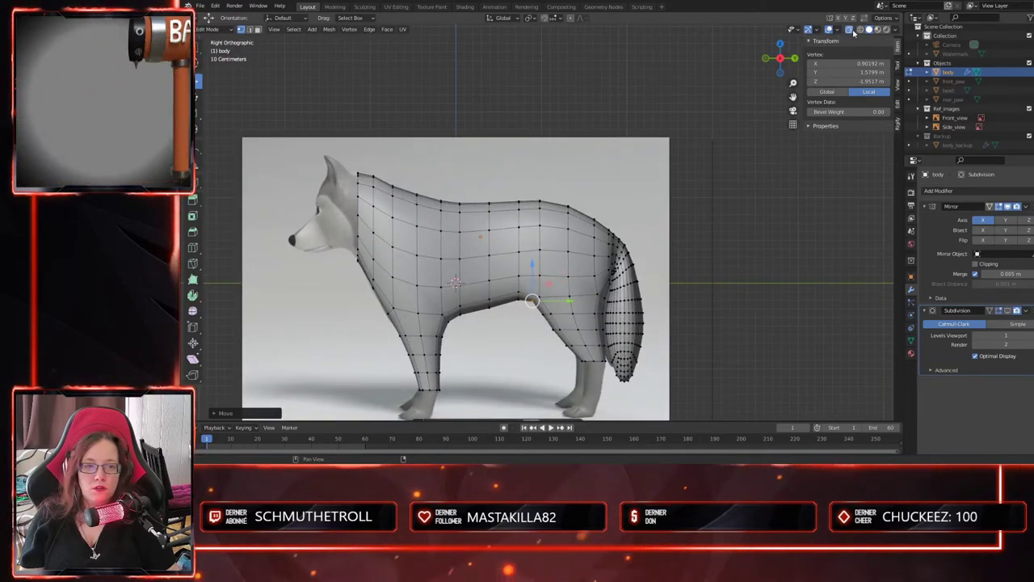
- Turn X-ray back on and move the lower chest vertices forward along Y toward the side reference outline
click(848, 30)
shift+middle_drag(412, 358, 557, 231)
scroll(558, 231, up, 4)
scroll(557, 231, up, 3)
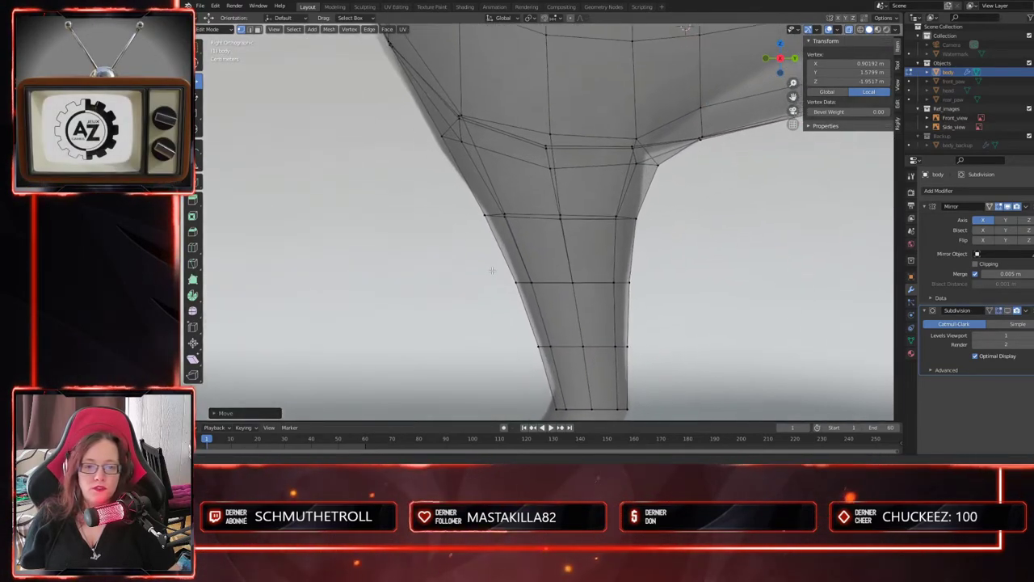
shift+middle_drag(417, 164, 454, 252)
alt+click(454, 196)
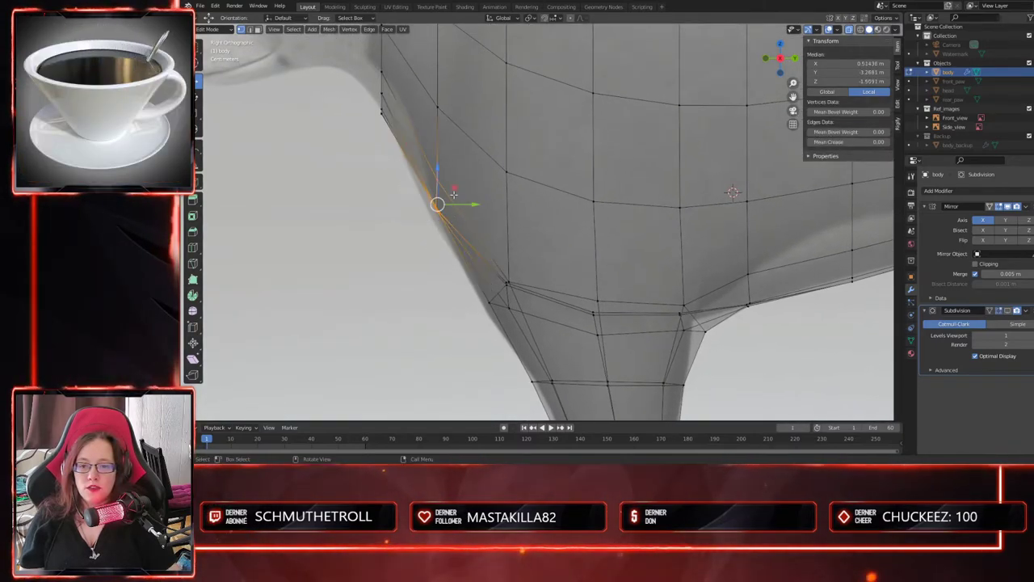
drag(468, 205, 447, 190)
- Move the vertices at the front of the upper front leg to a median Y of about -2.76 m and Z of about -2.283 m
shift+middle_drag(484, 311, 466, 214)
drag(509, 239, 511, 241)
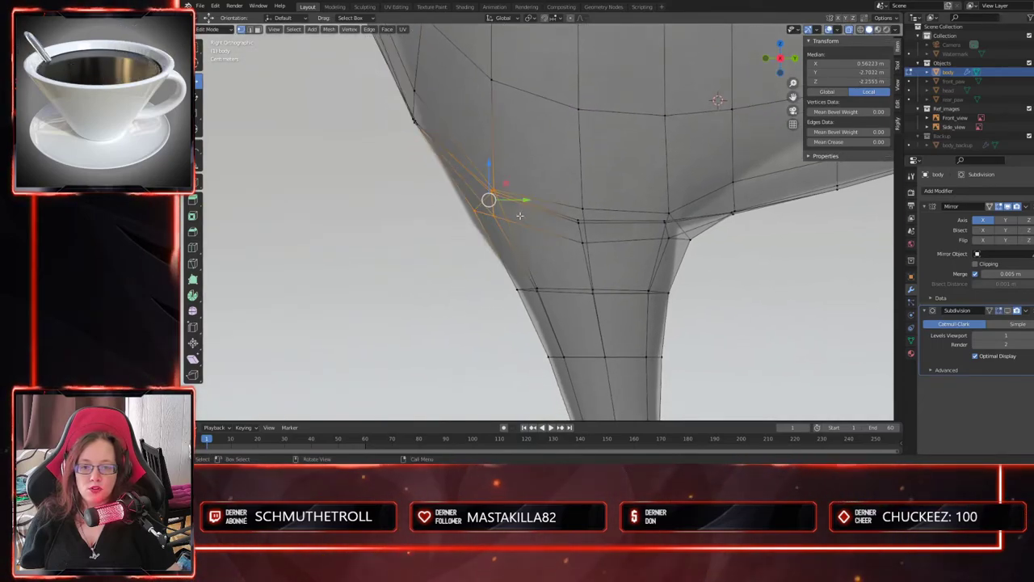
drag(524, 200, 517, 199)
key(g)
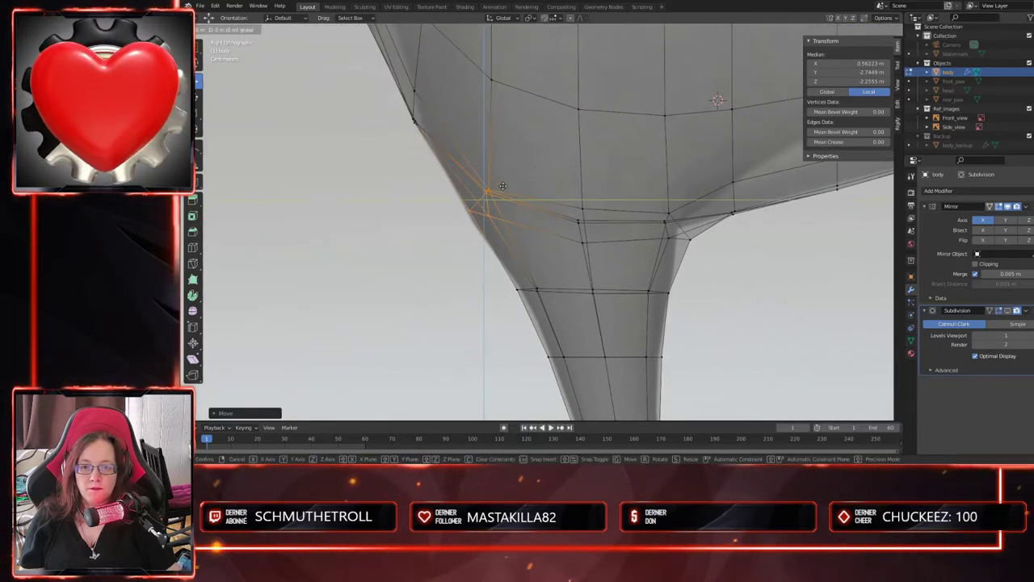
click(498, 196)
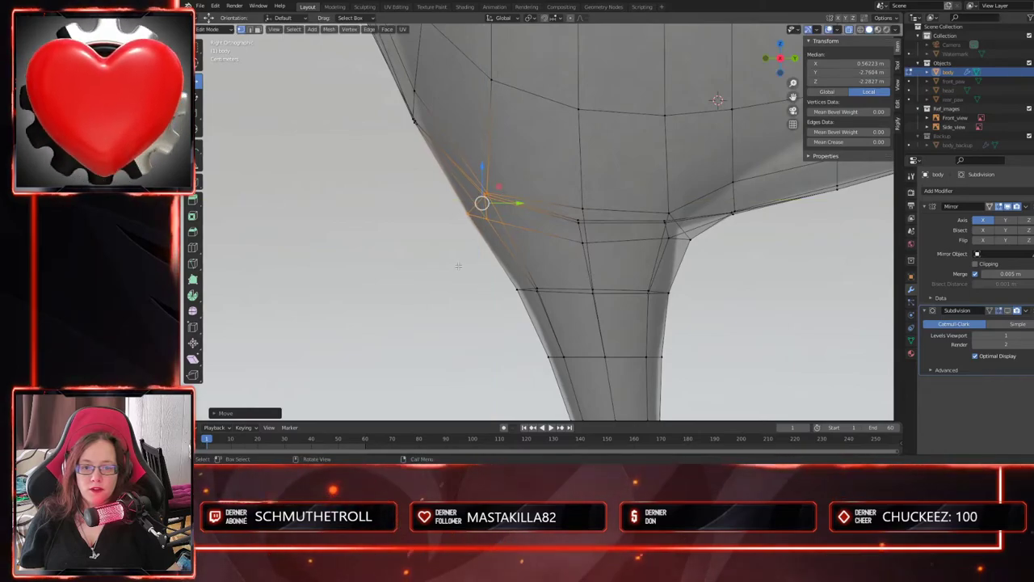
- Scale the upper ring of the front leg slightly and adjust its position along Y to fit the side reference
drag(705, 306, 707, 309)
shift+middle_drag(712, 348, 650, 301)
key(s)
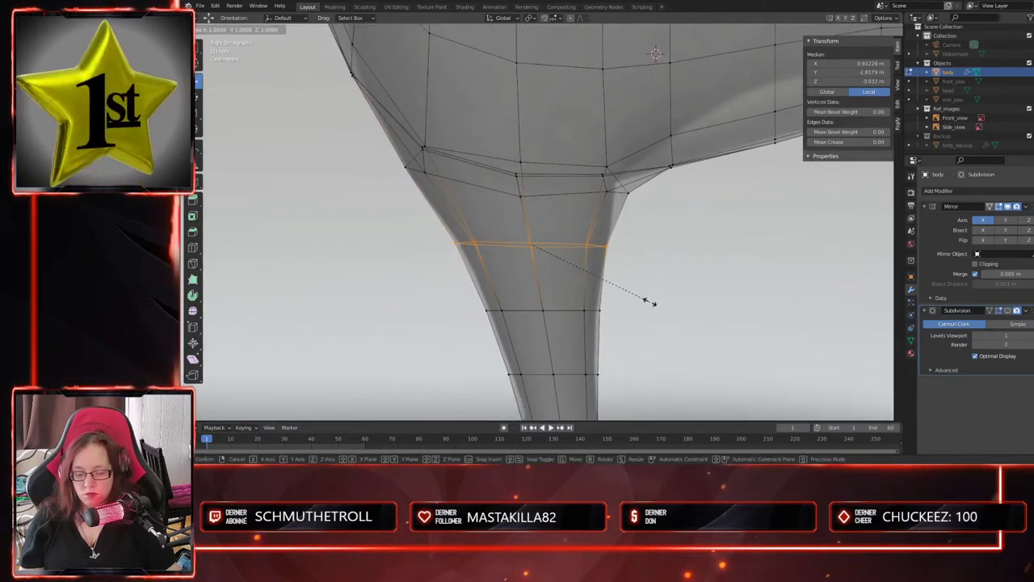
click(646, 302)
drag(567, 243, 569, 246)
- Shrink the middle ring of the front leg to match the side reference outline
drag(482, 331, 483, 332)
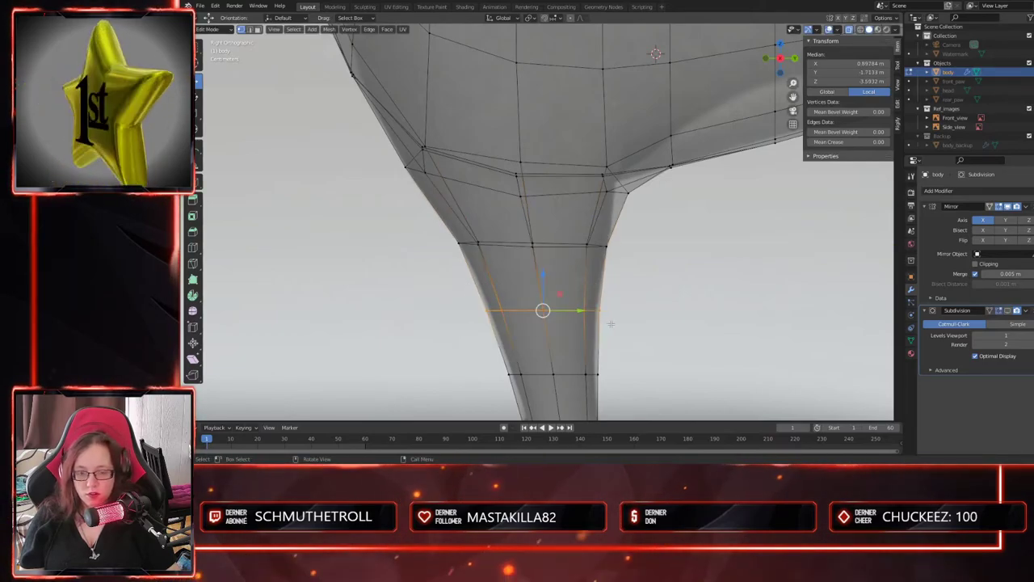
key(s)
click(607, 324)
shift+middle_drag(589, 319, 627, 229)
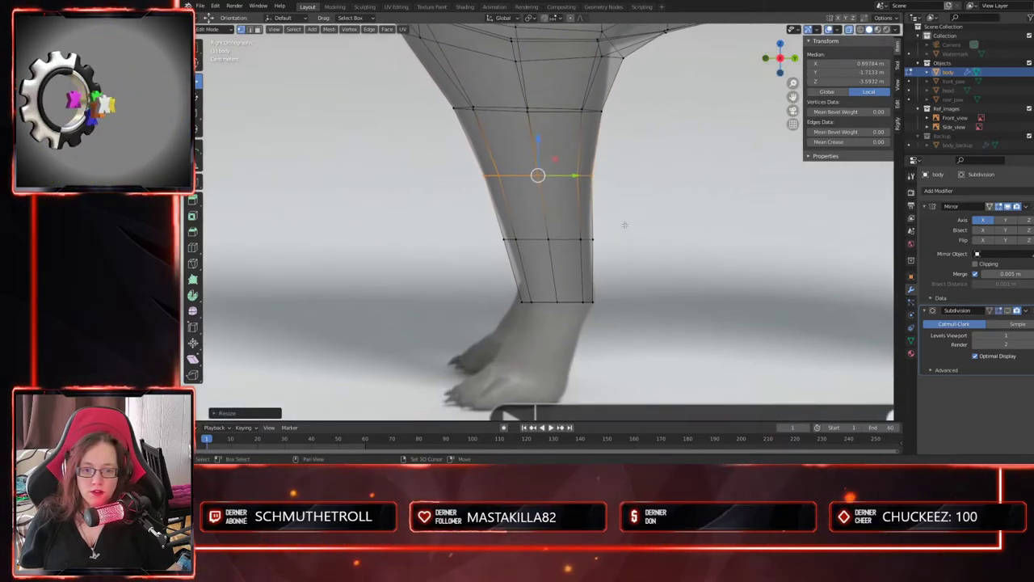
- Scale the two lowest rings of the front leg to match the width of the reference leg above the paw
drag(465, 265, 613, 322)
key(s)
click(601, 270)
key(s)
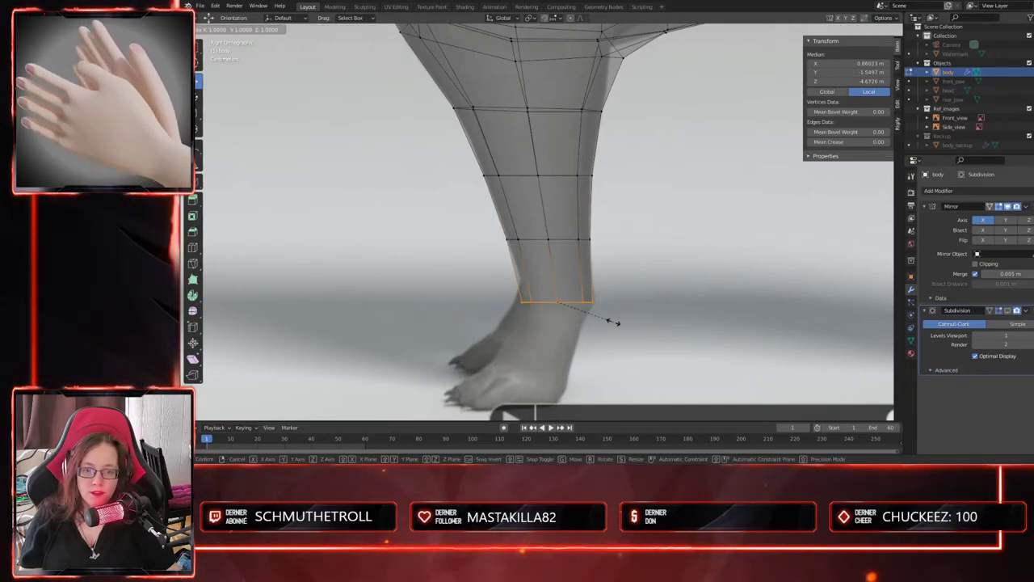
click(615, 321)
- Return to Object Mode, unhide the front_paw object and select it
middle_drag(604, 329, 556, 330)
key(Tab)
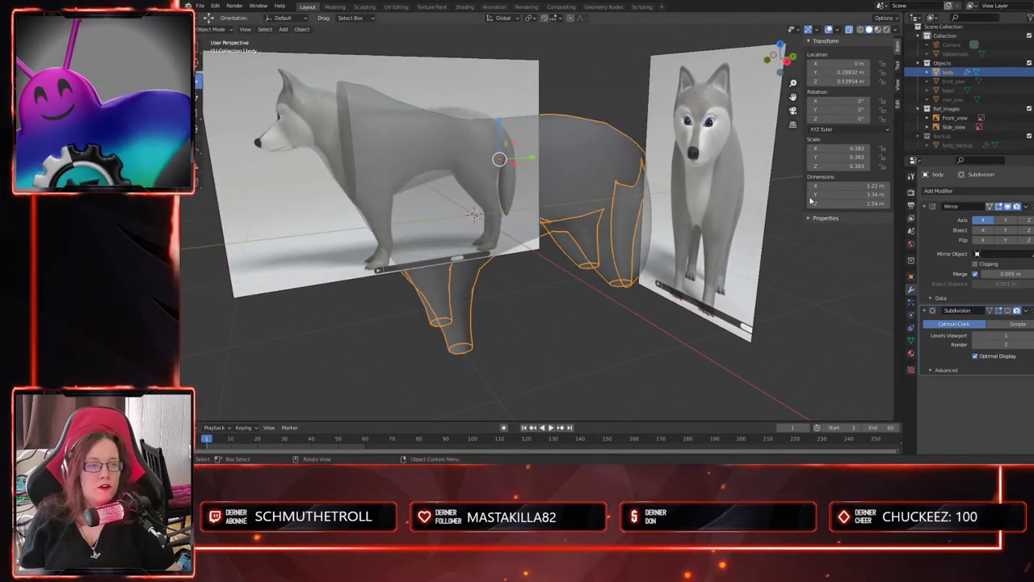
click(1014, 80)
middle_drag(642, 289, 591, 293)
shift+middle_drag(481, 386, 668, 306)
scroll(586, 323, up, 3)
click(570, 314)
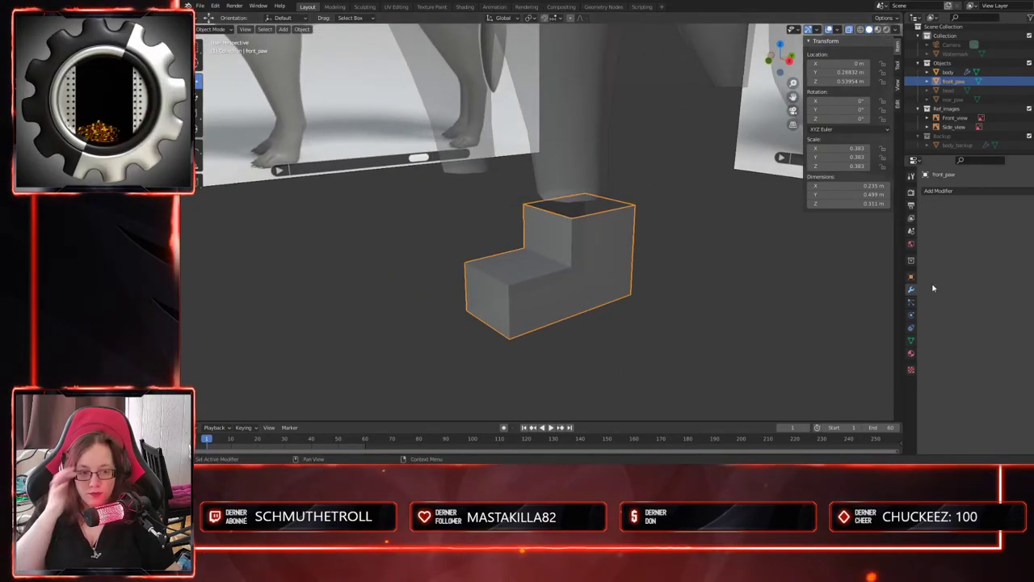
- Add a Subdivision Surface modifier to the front paw
click(953, 192)
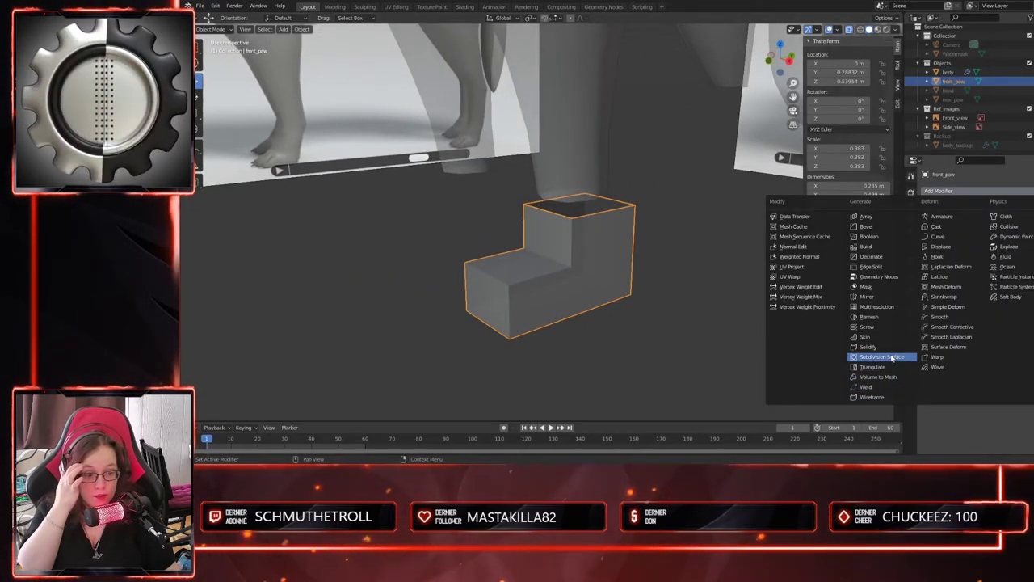
click(883, 357)
middle_drag(669, 333, 558, 325)
scroll(561, 345, up, 2)
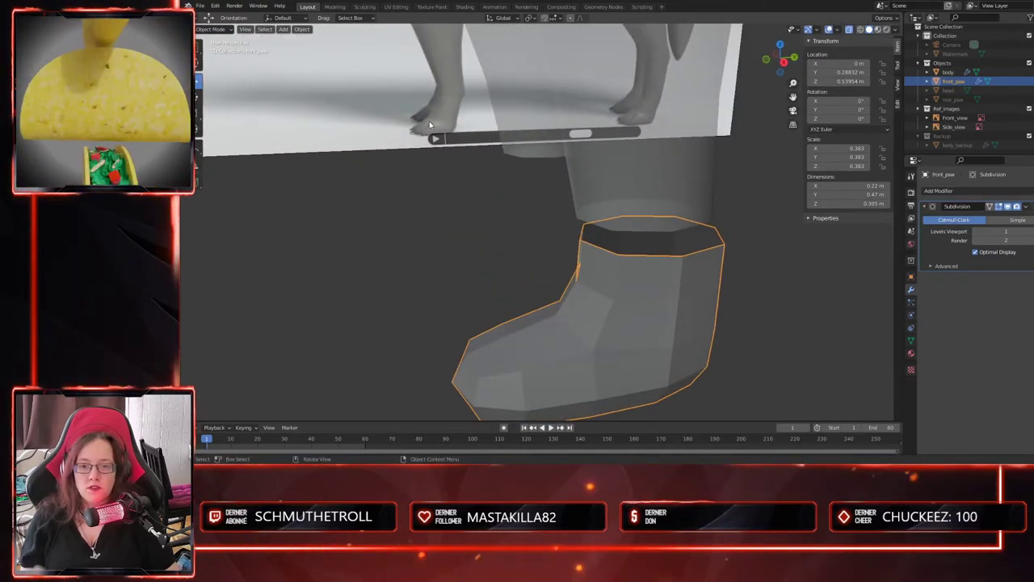
- Compare the subdivided front paw with the paws in the side and front references
middle_drag(463, 226, 509, 262)
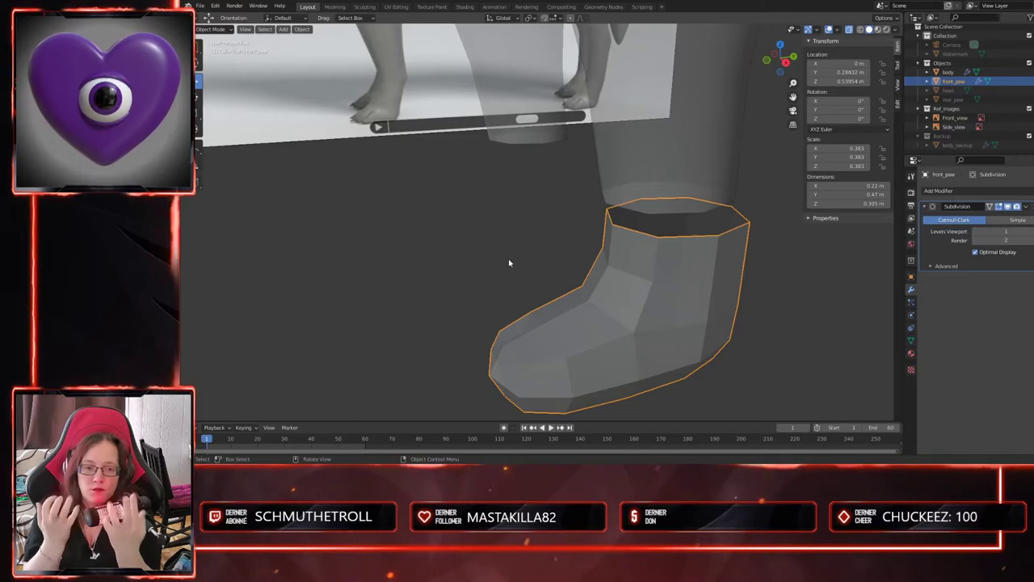
middle_drag(623, 258, 663, 302)
scroll(658, 296, up, 8)
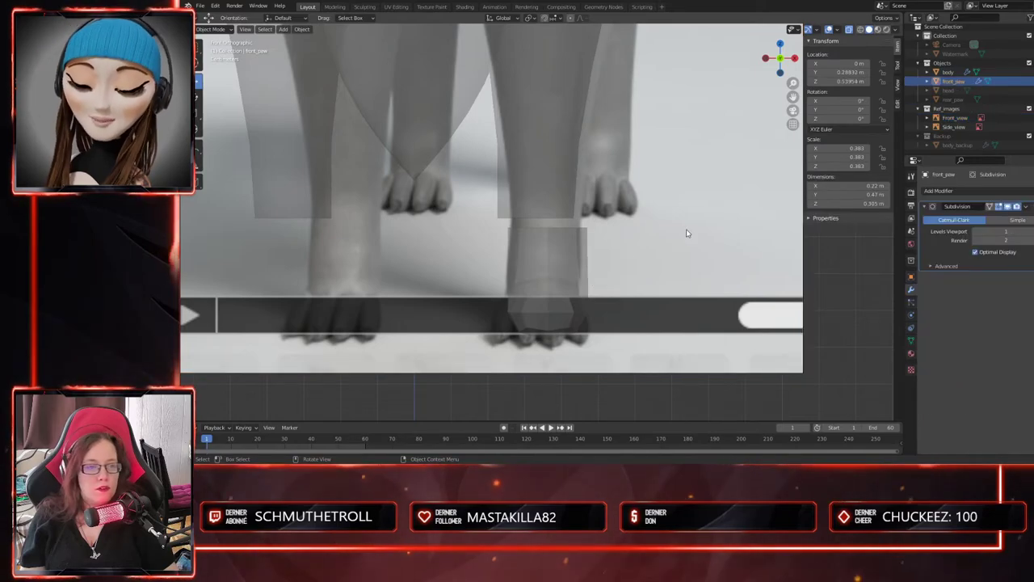
scroll(429, 224, down, 6)
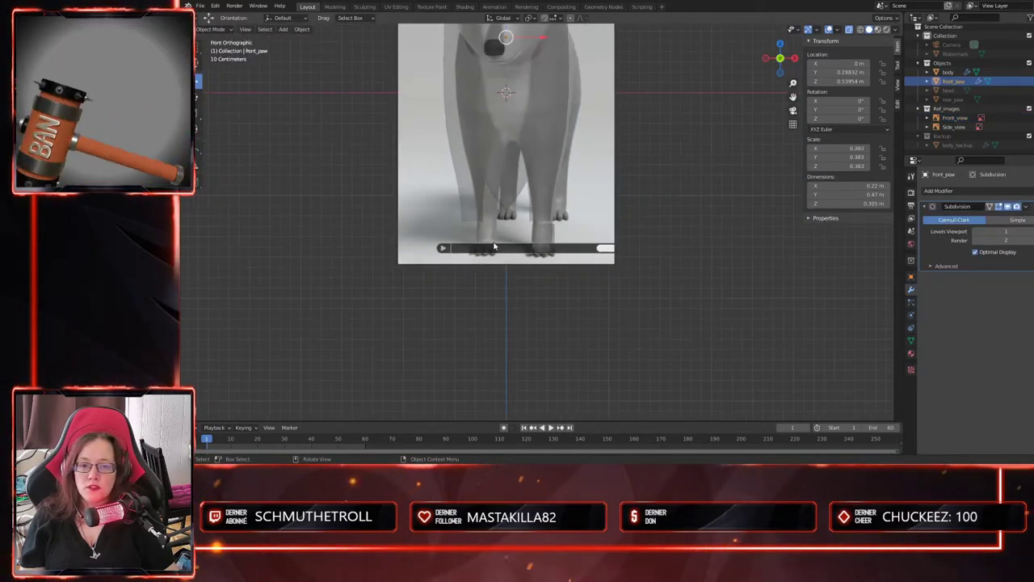
scroll(517, 146, up, 4)
shift+middle_drag(548, 187, 547, 260)
scroll(558, 89, down, 1)
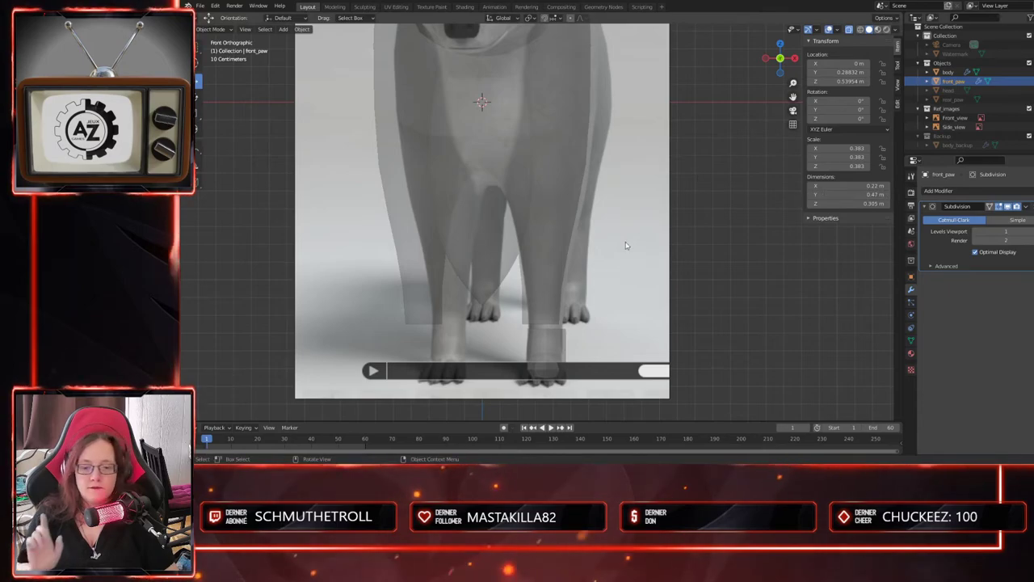
middle_drag(617, 294, 583, 298)
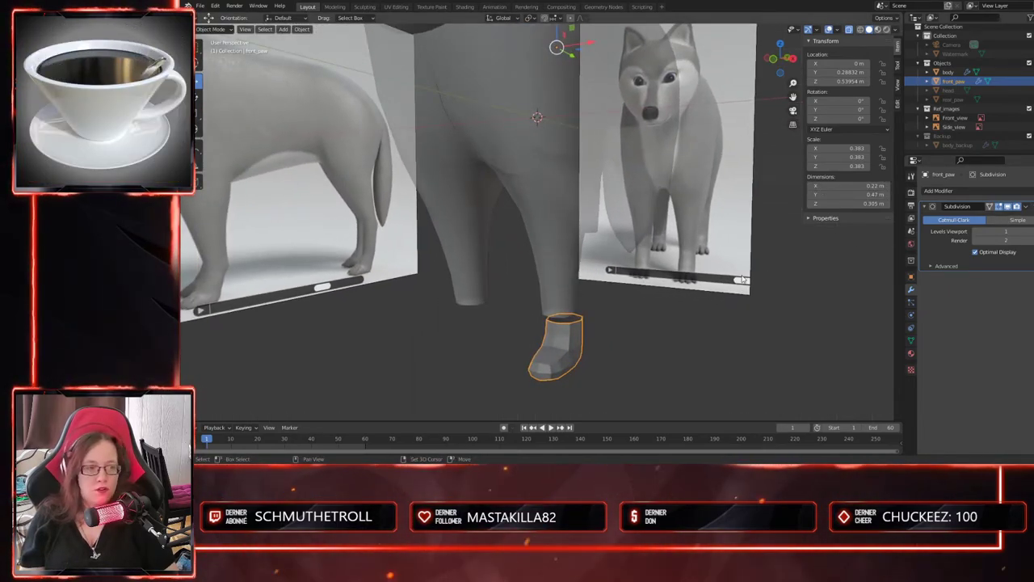
- Duplicate the front paw in place, rename the copy front_backup and put it in the Backup collection
key(shift+d)
key(Escape)
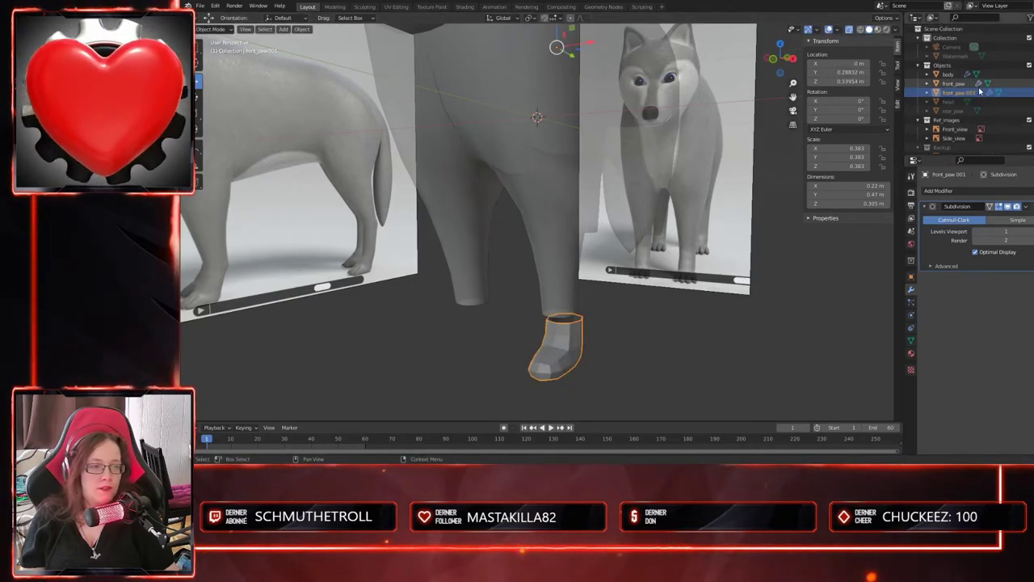
double_click(979, 92)
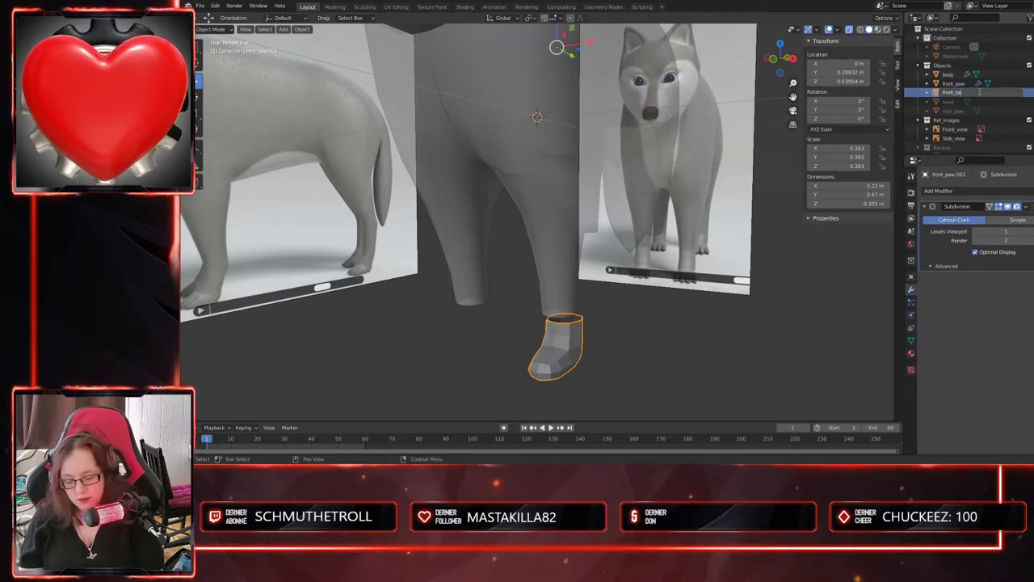
scroll(961, 91, down, 1)
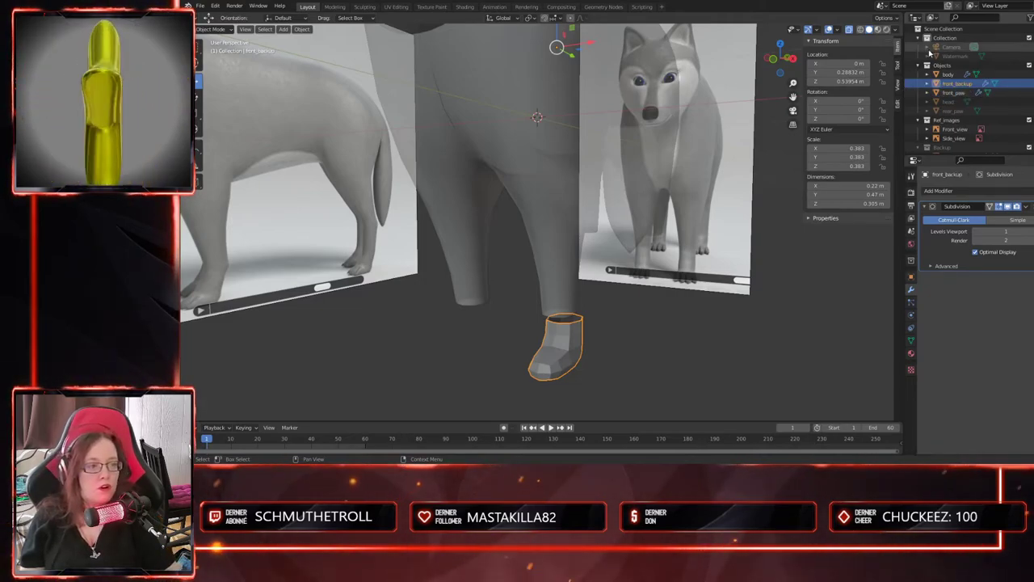
drag(957, 75, 945, 136)
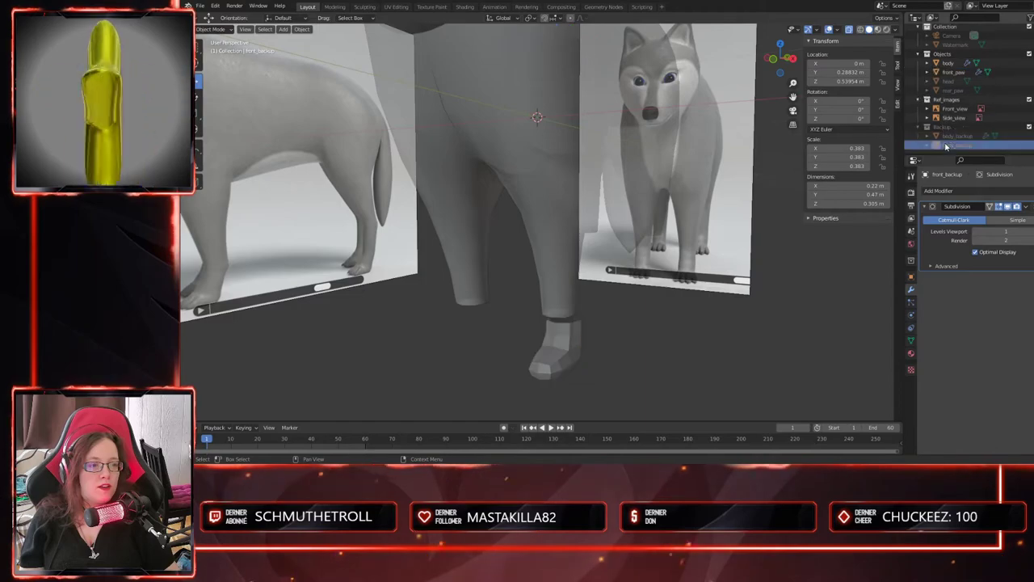
- Select front_paw and, in the front view, shift it about 0.03 m along negative X to line up with the leg
click(957, 72)
key(KP_1)
scroll(673, 278, down, 2)
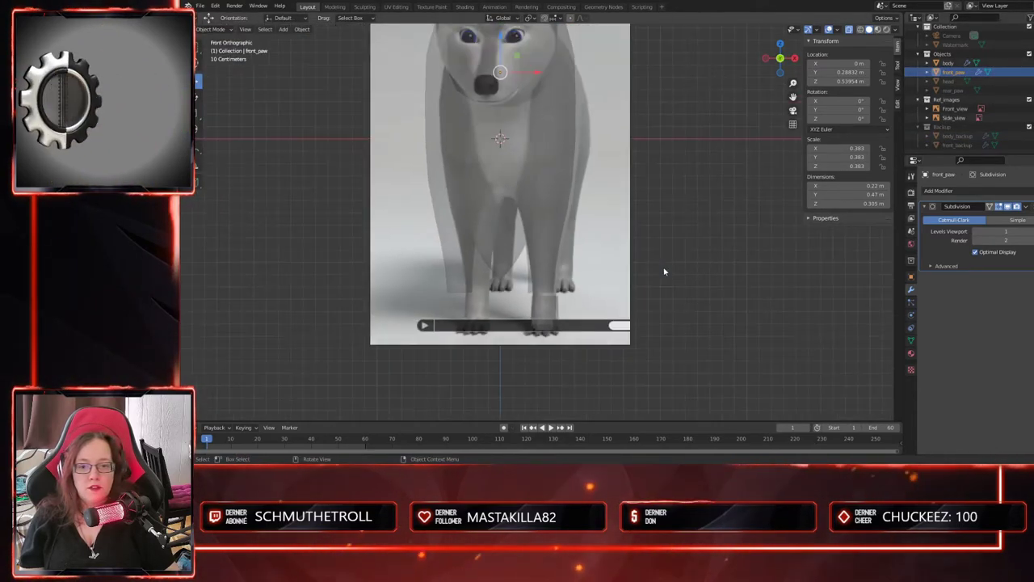
drag(534, 74, 529, 71)
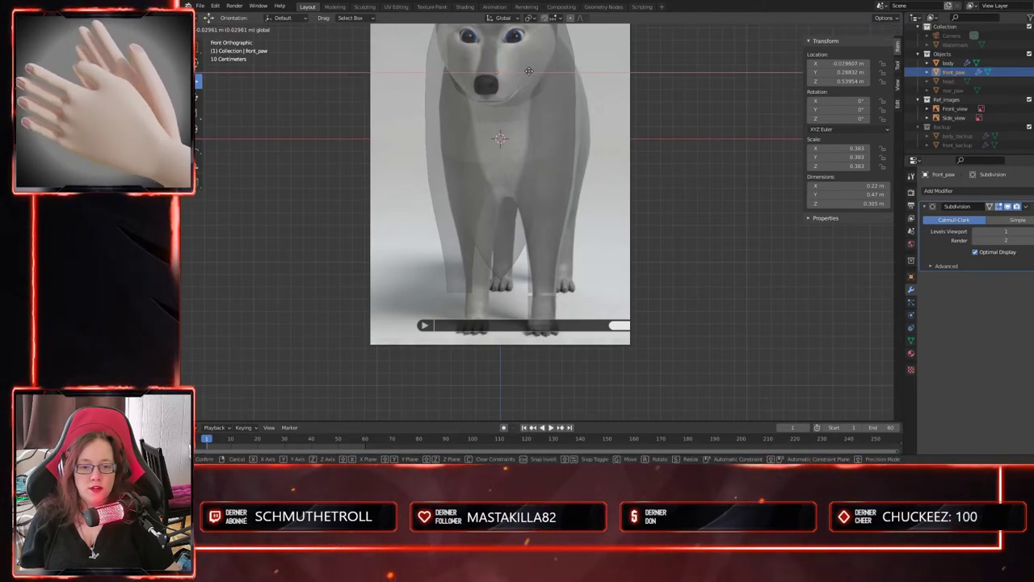
click(529, 71)
- Shade the front paw smooth and apply its Subdivision modifier
scroll(646, 315, up, 2)
scroll(646, 319, down, 2)
middle_drag(649, 323, 874, 263)
right_click(570, 320)
click(567, 296)
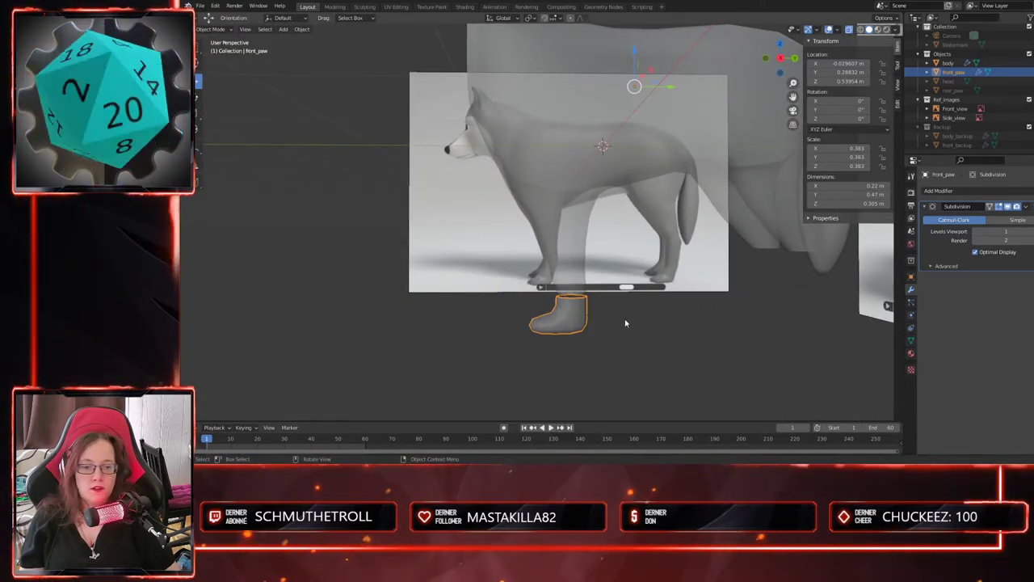
scroll(654, 318, up, 3)
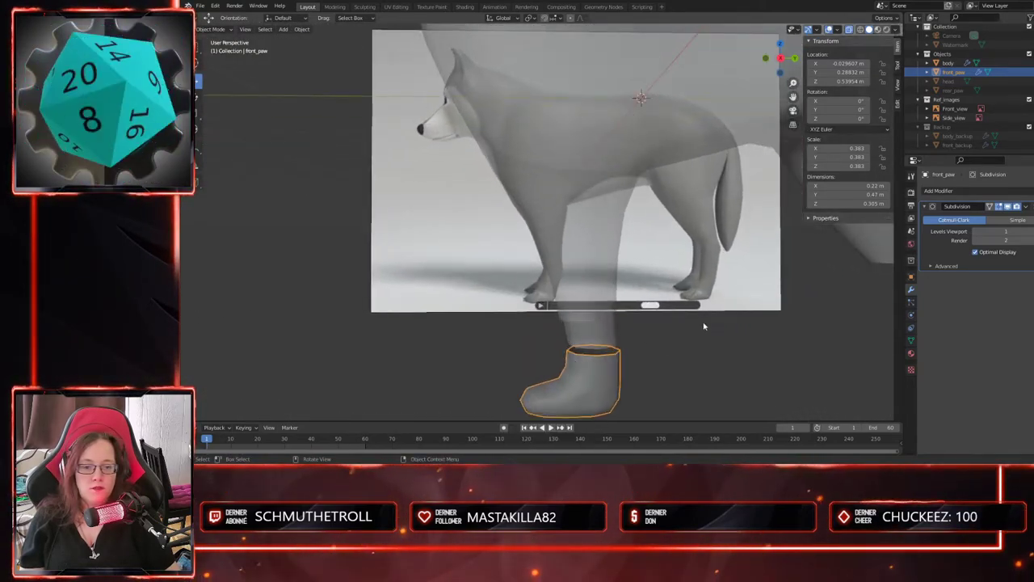
click(1026, 208)
click(1004, 218)
shift+middle_drag(655, 342, 663, 202)
middle_drag(623, 253, 634, 262)
scroll(634, 262, up, 5)
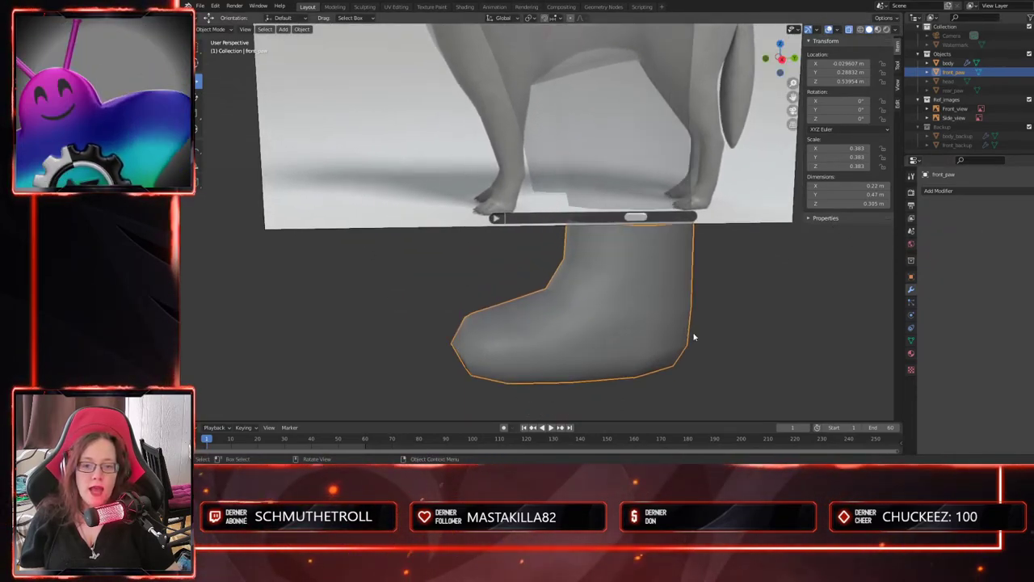
middle_drag(693, 337, 686, 321)
scroll(685, 321, up, 6)
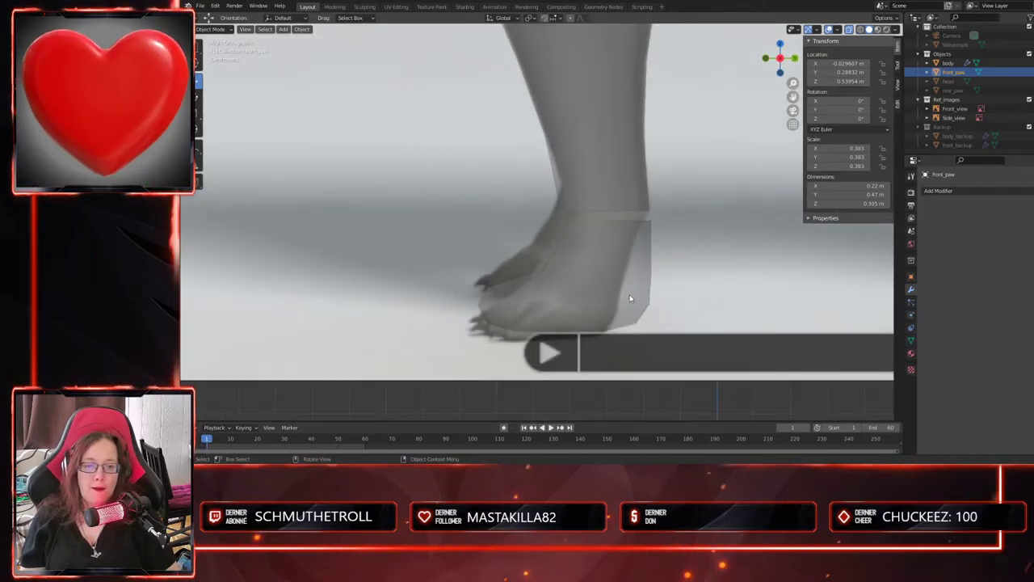
click(604, 234)
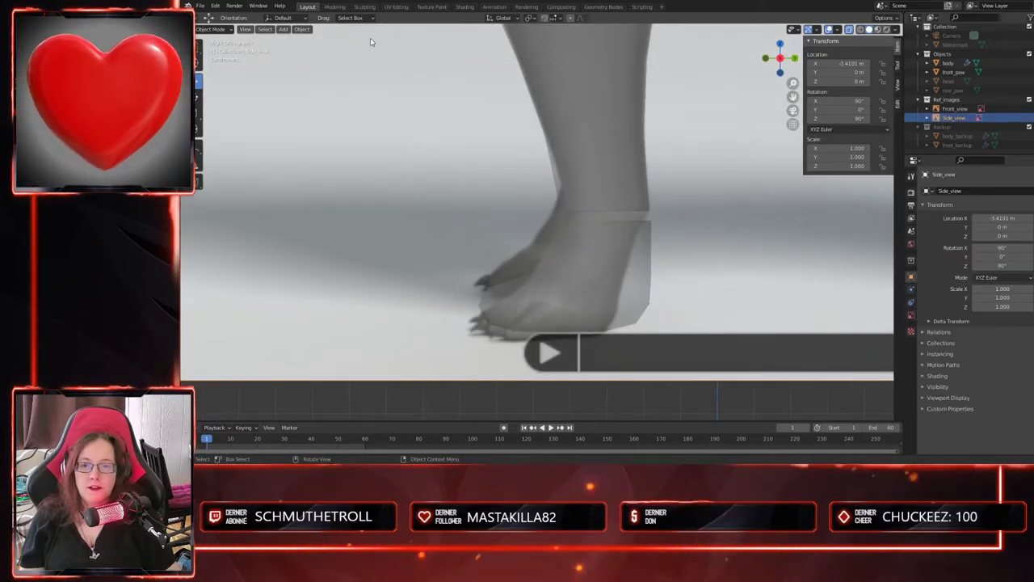
click(300, 30)
mouse_move(327, 50)
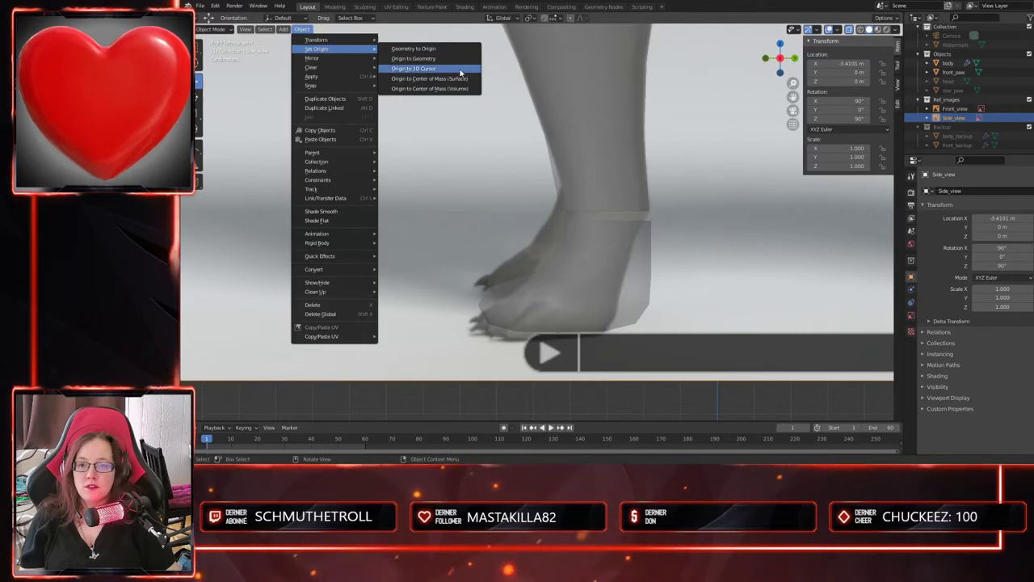
click(448, 79)
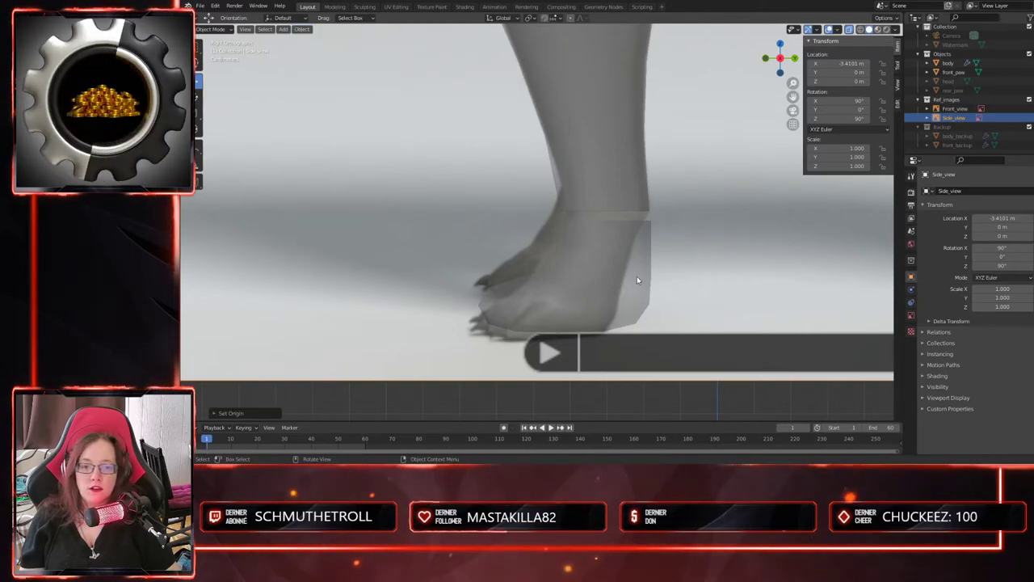
- Select the front paw and set its origin to the Center of Mass (Surface)
scroll(636, 278, down, 6)
middle_drag(627, 294, 635, 314)
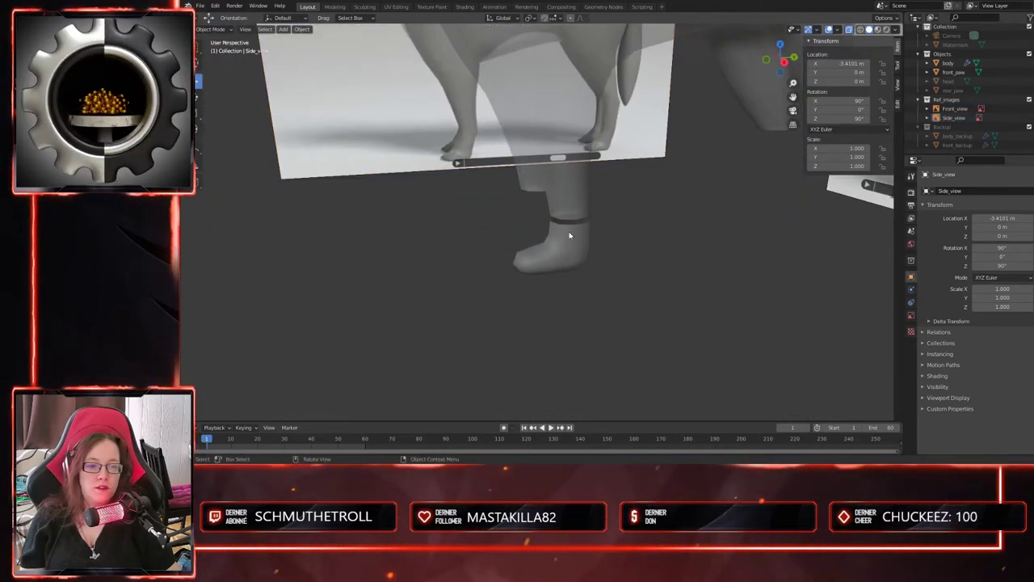
click(598, 263)
click(303, 29)
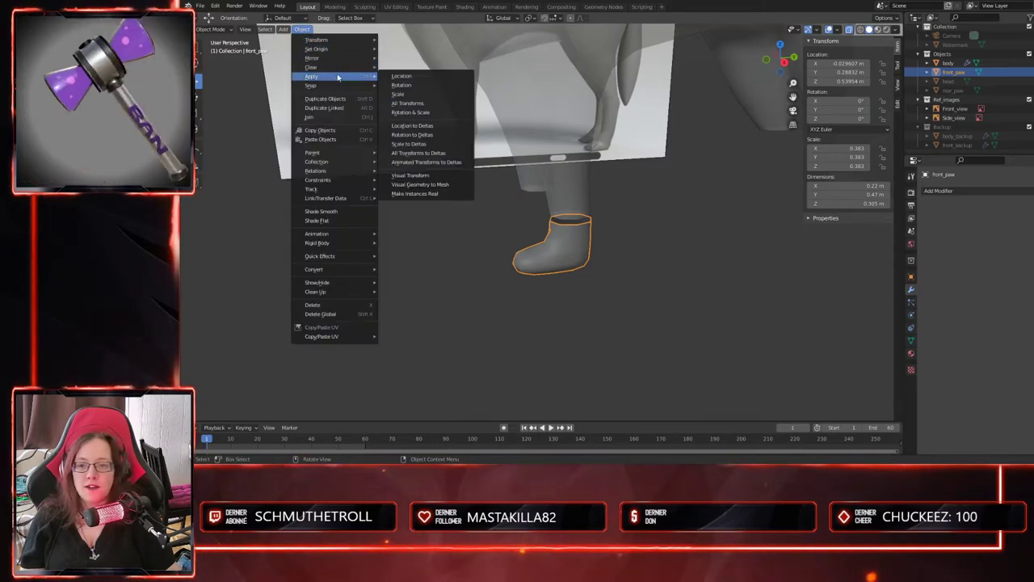
mouse_move(347, 49)
click(449, 80)
- In the side view, raise the front paw about 0.05 m and shift it forward about 0.03 m along Y onto the reference paw
scroll(667, 298, up, 6)
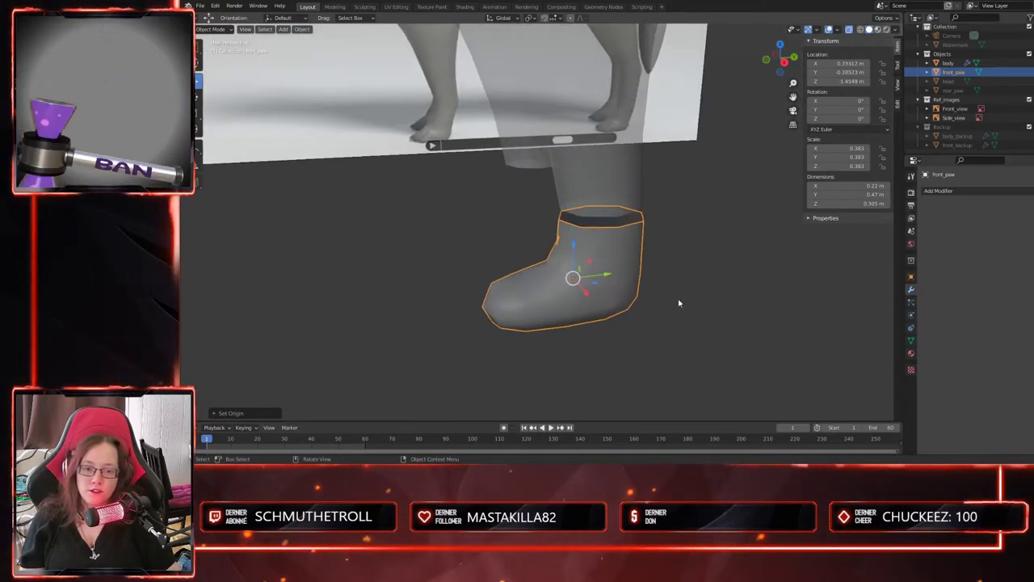
key(g)
key(z)
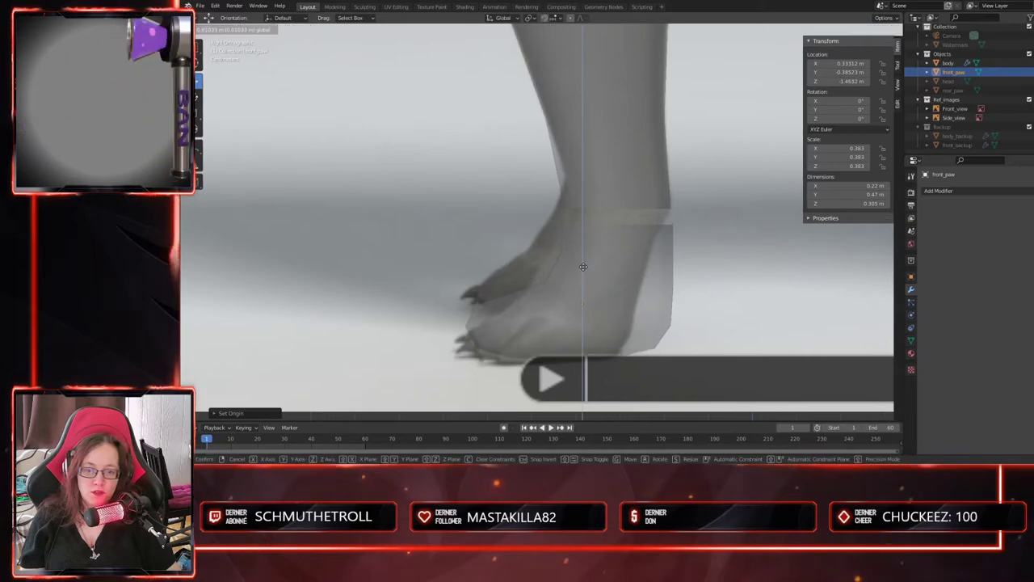
click(584, 275)
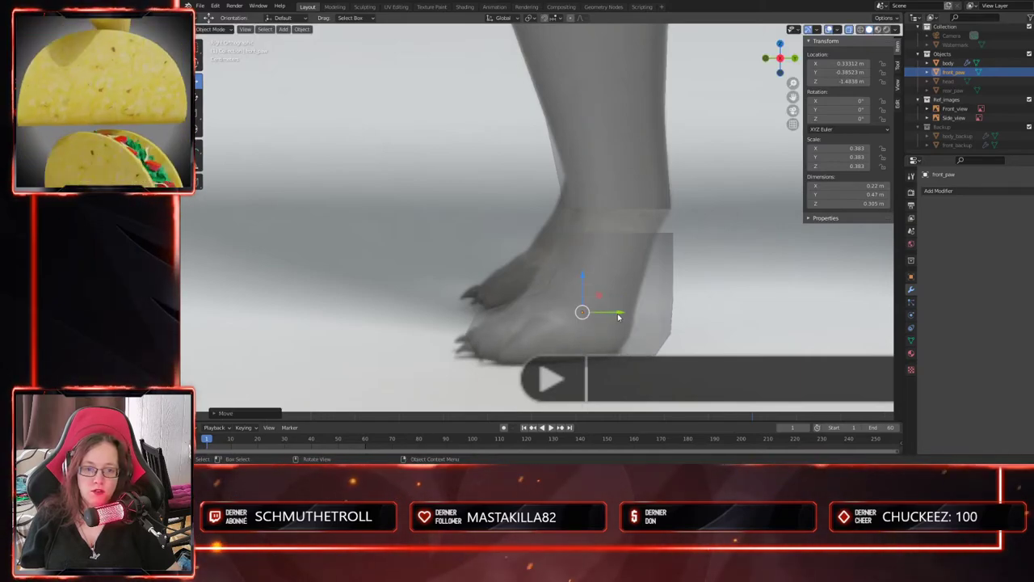
drag(619, 315, 607, 315)
scroll(579, 323, down, 2)
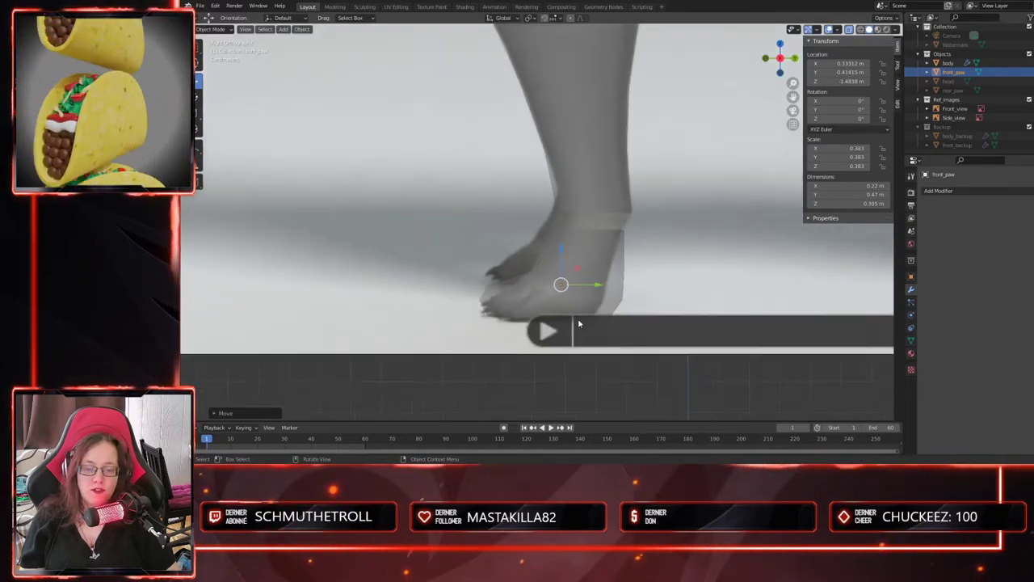
- In Edit Mode, move the lower heel vertices of the paw forward and slightly up toward the reference heel outline
key(Tab)
scroll(624, 222, up, 5)
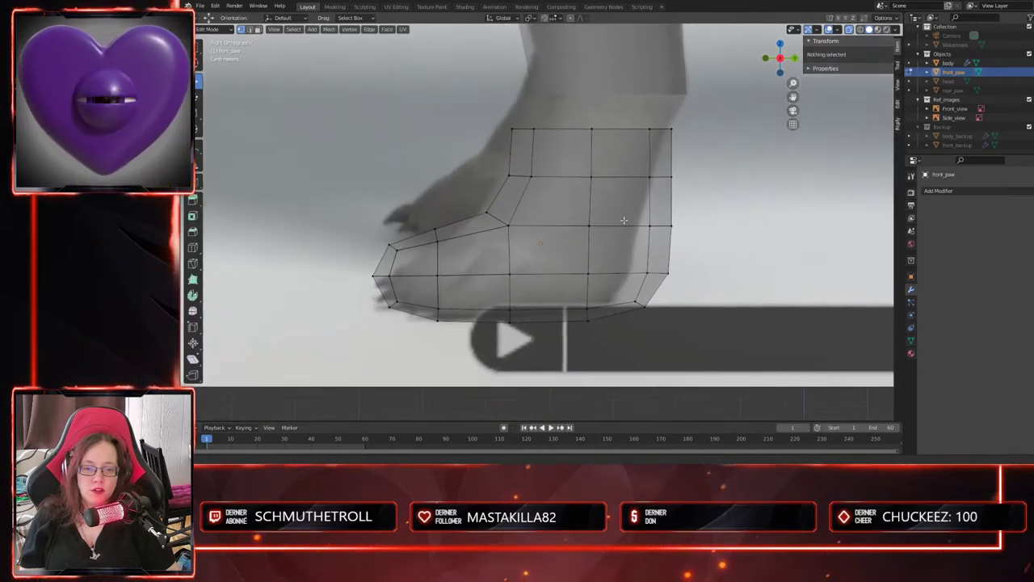
drag(615, 307, 583, 322)
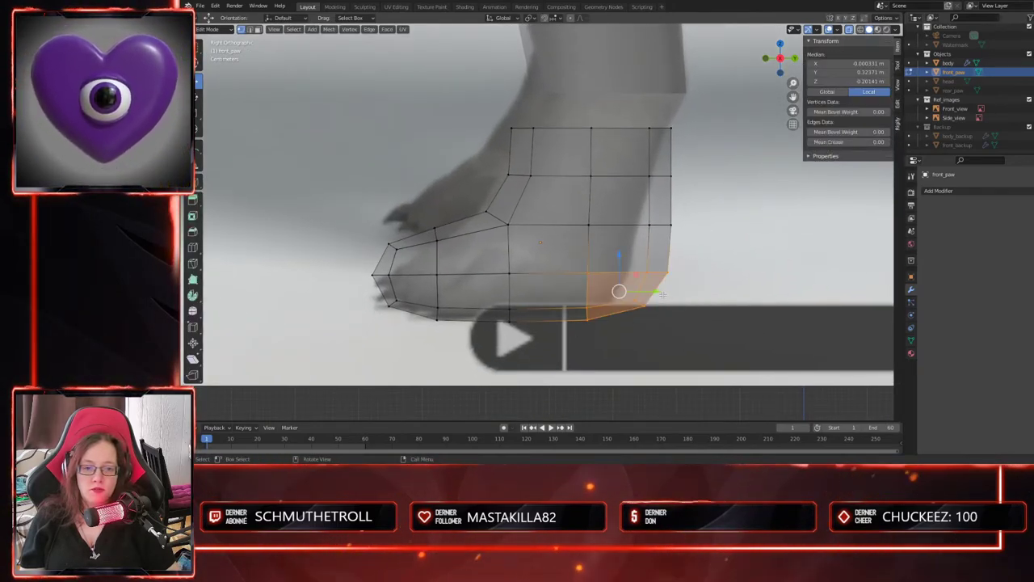
key(g)
key(z)
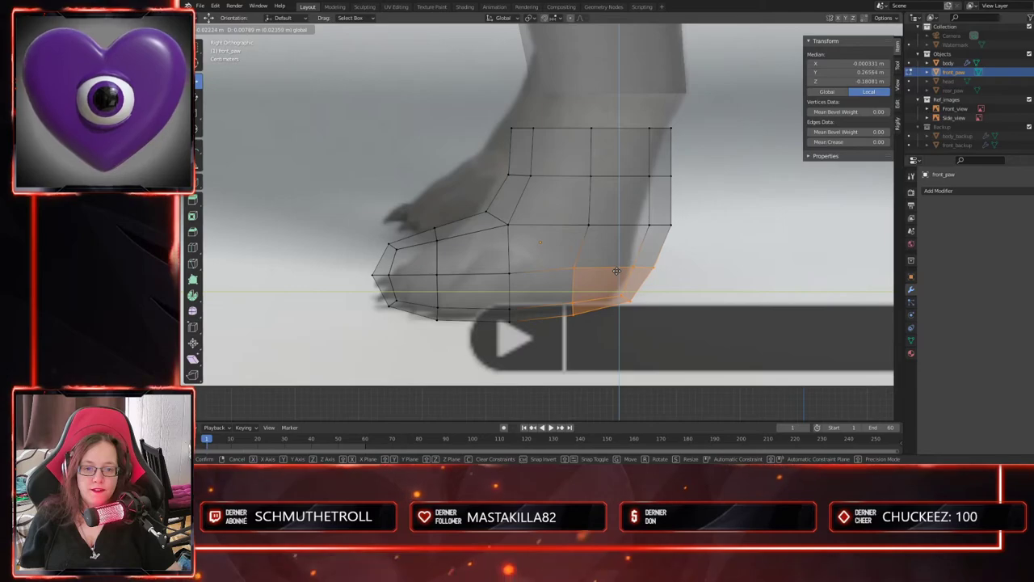
click(613, 269)
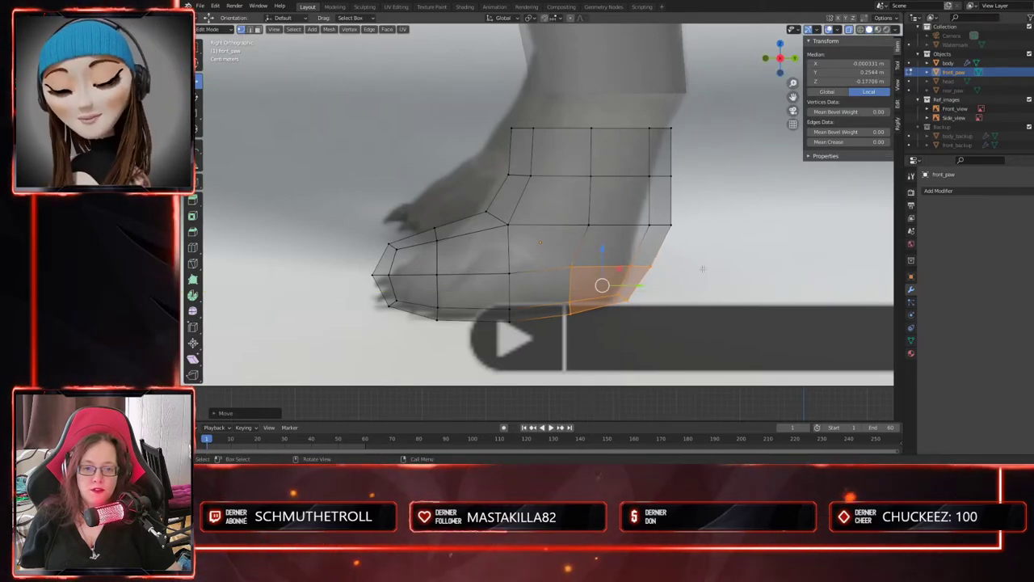
scroll(698, 248, down, 2)
shift+middle_drag(647, 136, 644, 207)
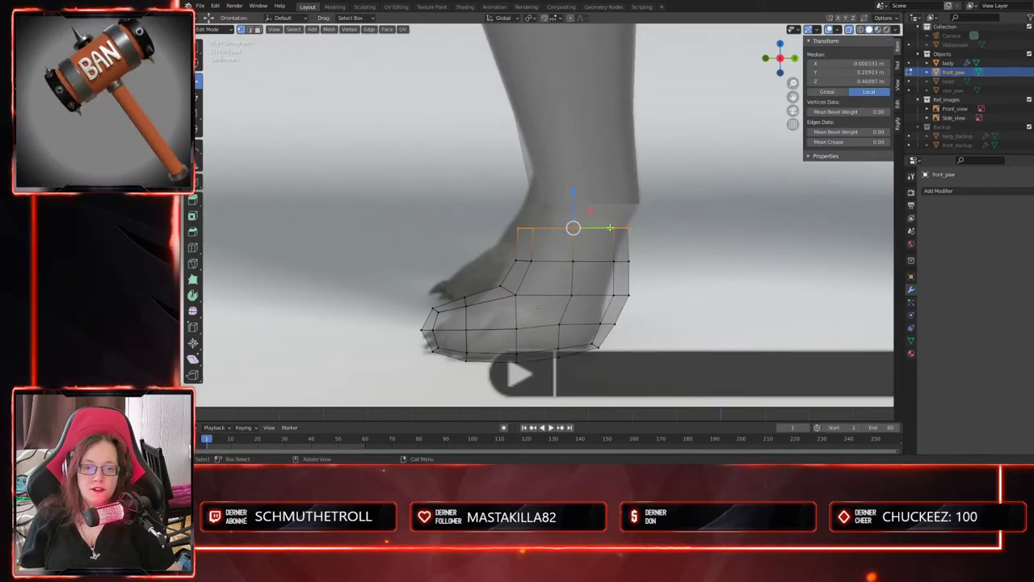
click(610, 228)
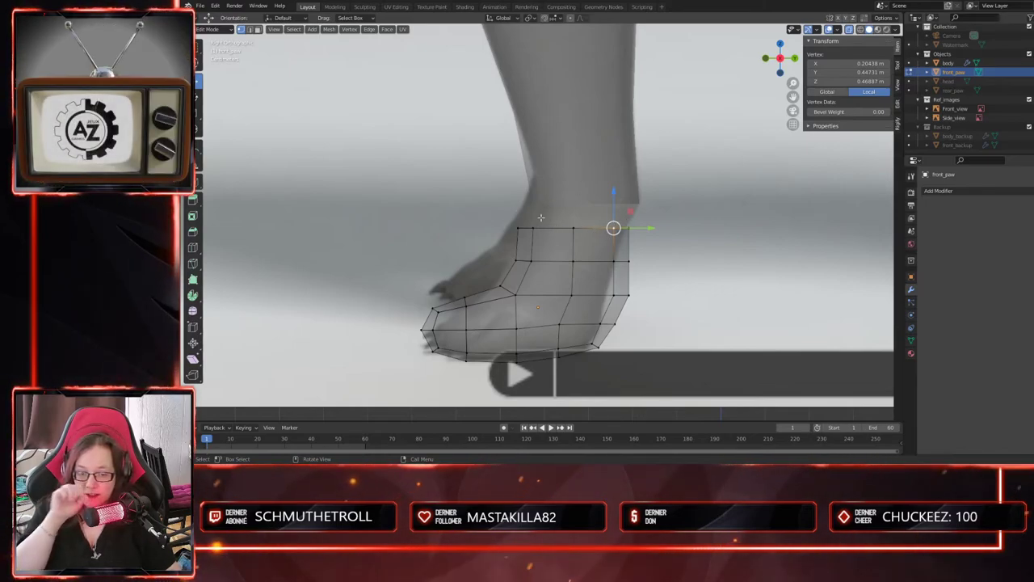
drag(481, 265, 478, 267)
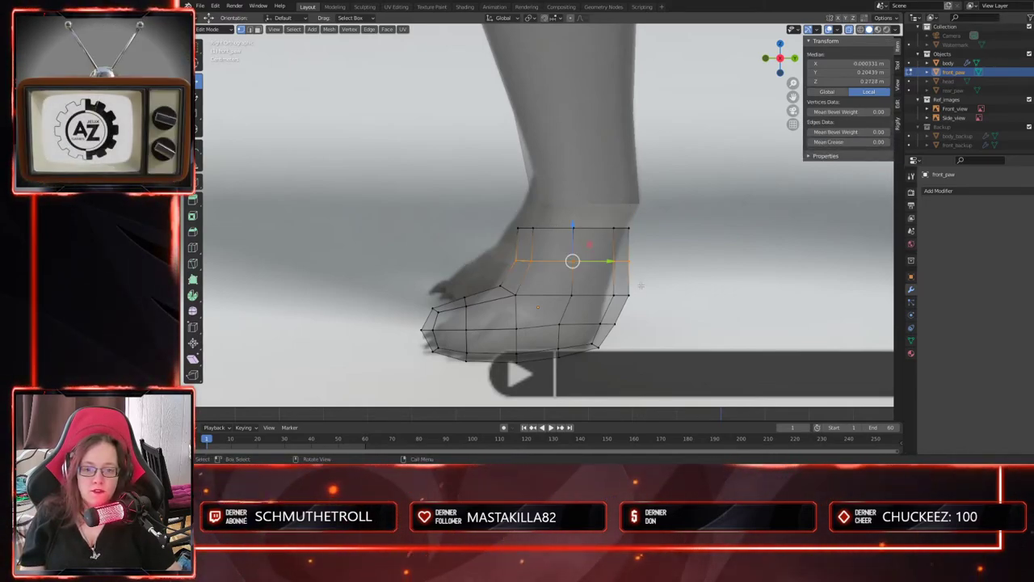
click(501, 281)
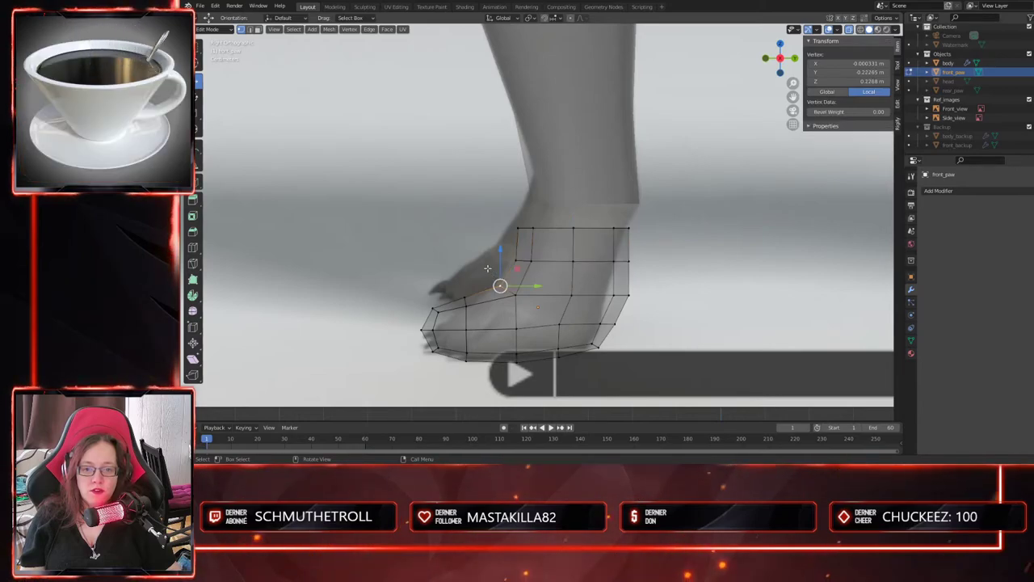
key(alt+a)
- Select the toe vertices at the front of the paw, scale them along Z and lower them toward the reference toes
shift+middle_drag(530, 297, 574, 258)
drag(464, 253, 525, 297)
key(s)
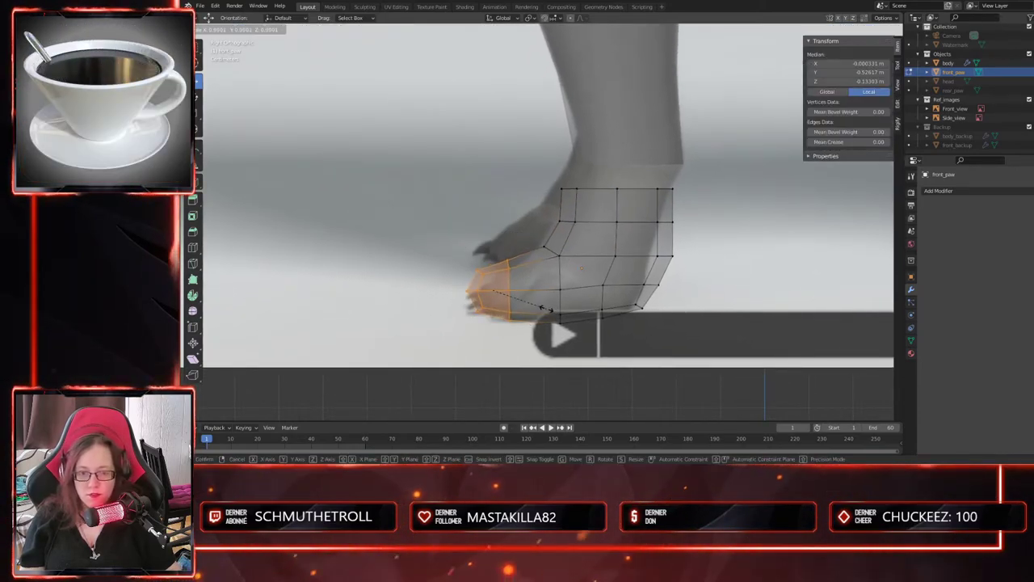
key(z)
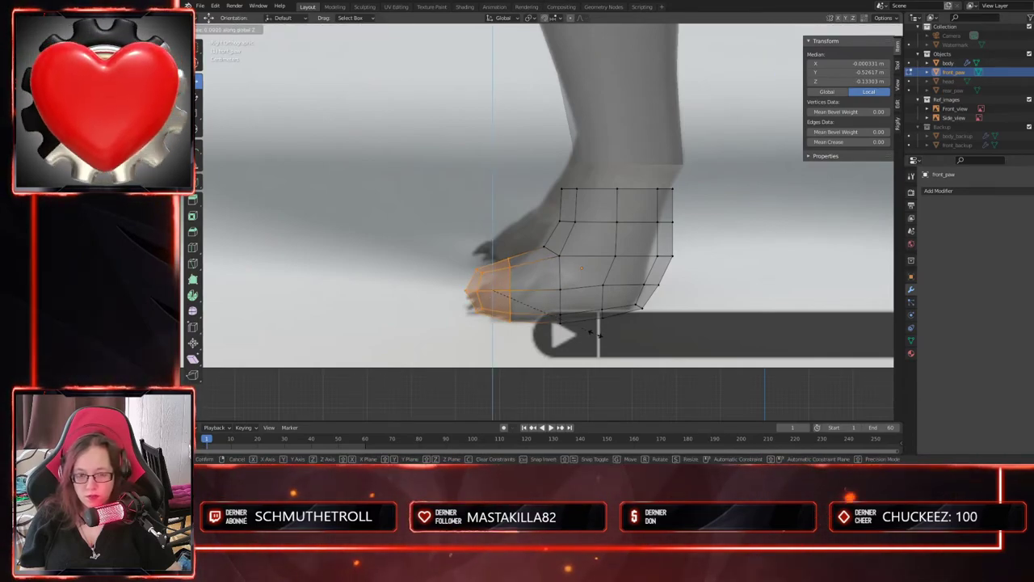
click(580, 327)
drag(498, 259, 500, 265)
- Rotate the toe vertices and nudge them down to follow the slope of the reference toes
key(r)
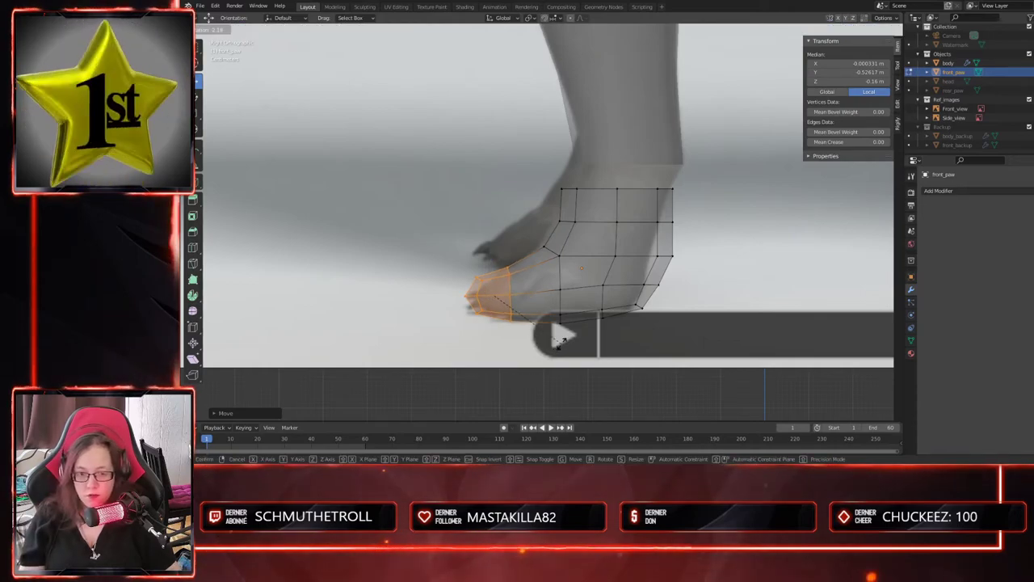
click(566, 338)
drag(493, 259, 493, 261)
- Scale down the paw's third vertex ring from the top and shift it forward along Y to fit the reference outline
mouse_move(636, 268)
mouse_down()
mouse_move(708, 266)
mouse_move(647, 256)
mouse_up()
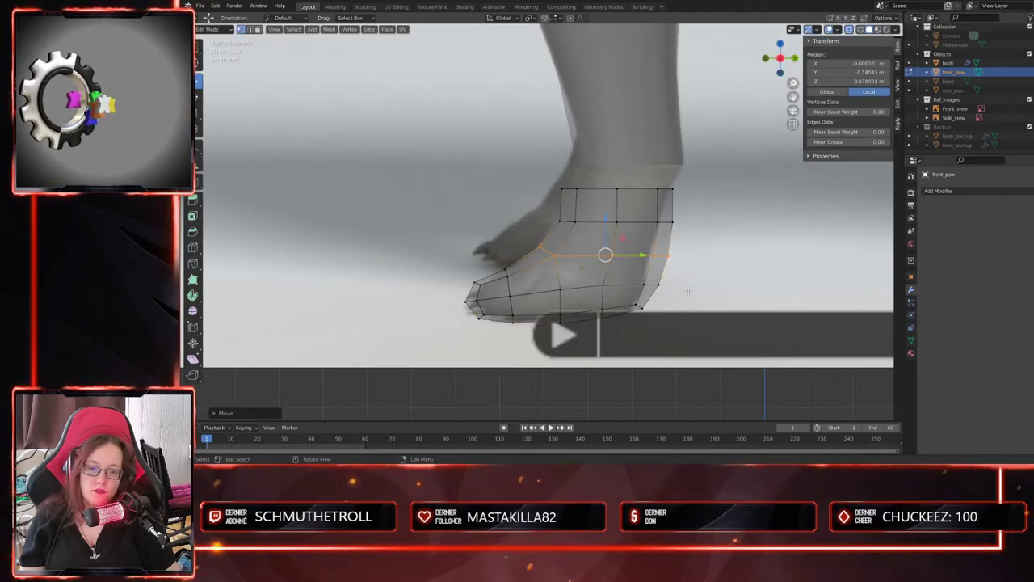
key(s)
click(687, 297)
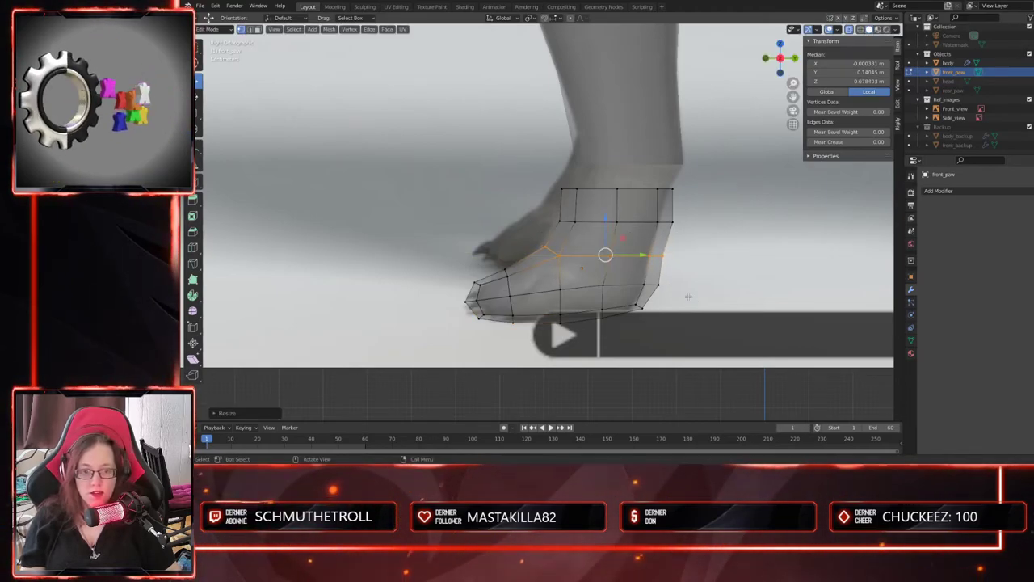
drag(638, 255, 635, 256)
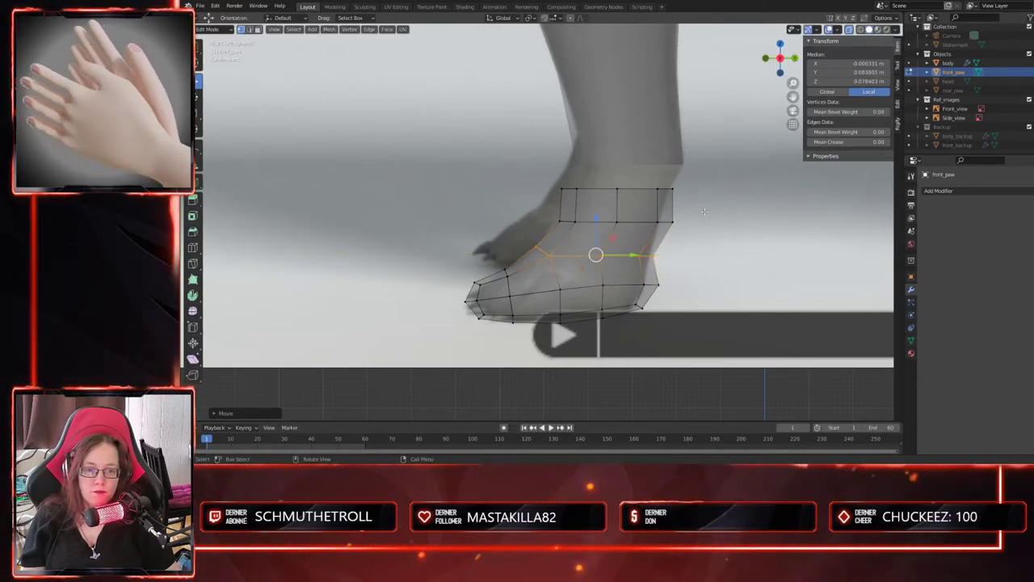
- Narrow the paw's second vertex ring from the top along Y and shift it forward to match the reference ankle
drag(548, 235, 548, 236)
key(s)
key(y)
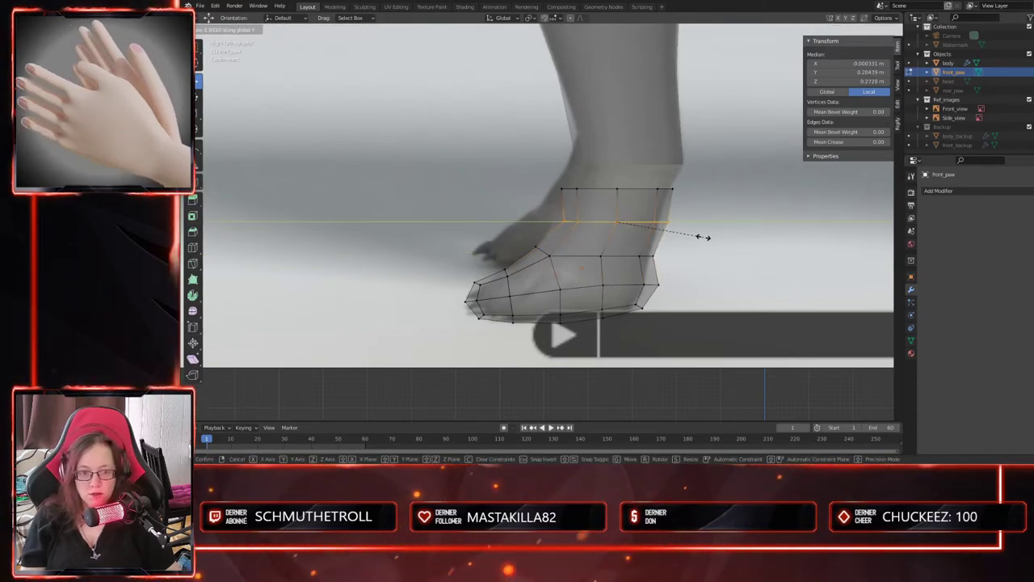
click(682, 235)
drag(654, 222, 646, 222)
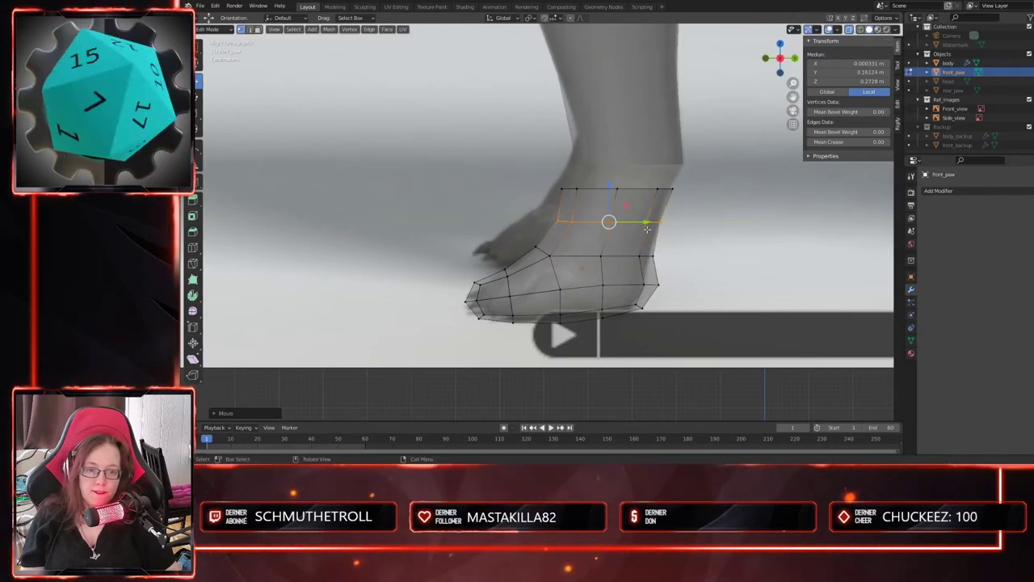
- Shift the front reference image along X to about -0.022 m so its leg lines up with the front paw
scroll(636, 273, down, 3)
middle_drag(636, 273, 746, 296)
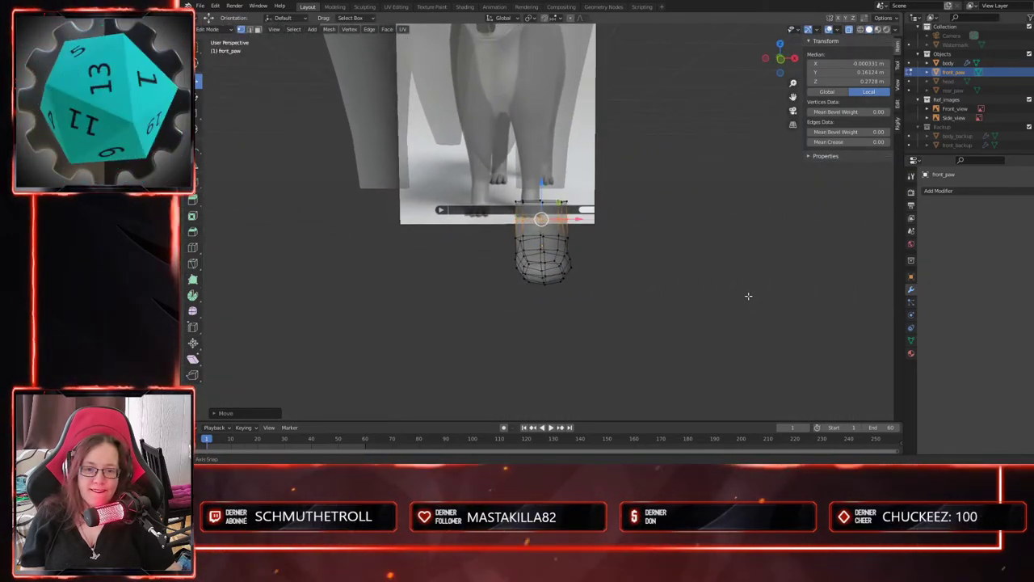
key(KP_1)
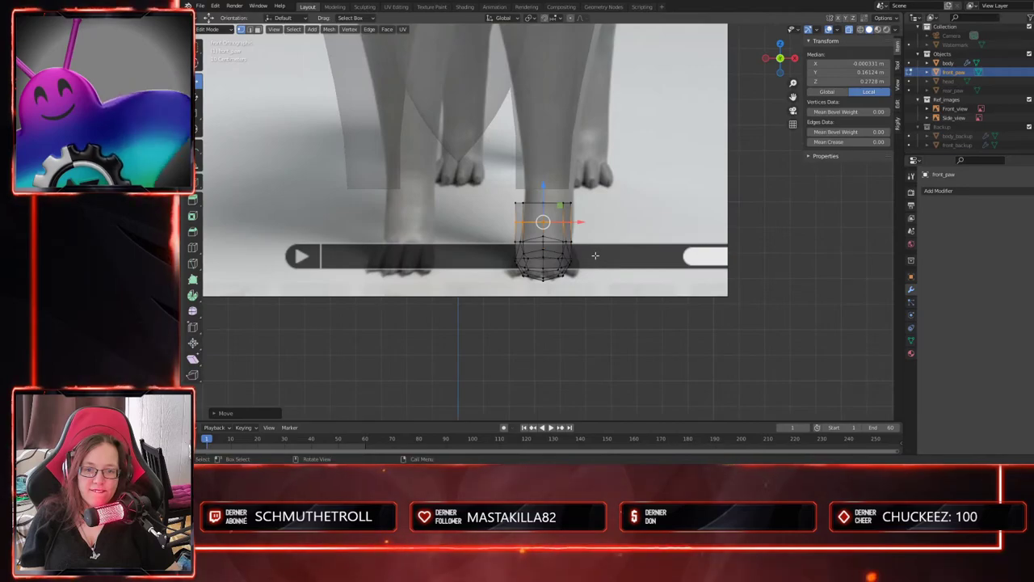
scroll(646, 263, up, 2)
shift+middle_drag(647, 262, 635, 284)
key(a)
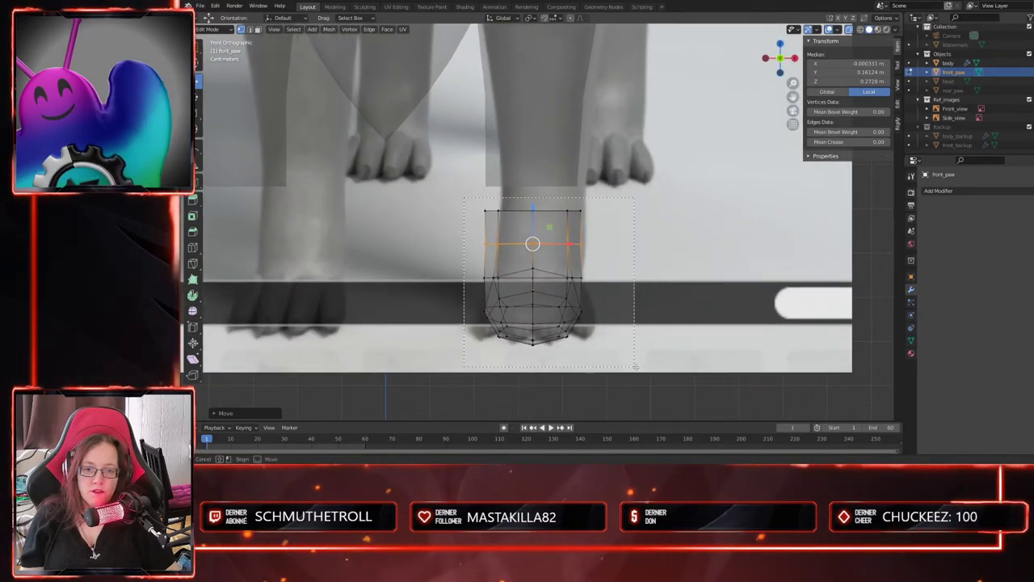
key(Tab)
click(645, 251)
scroll(731, 241, down, 2)
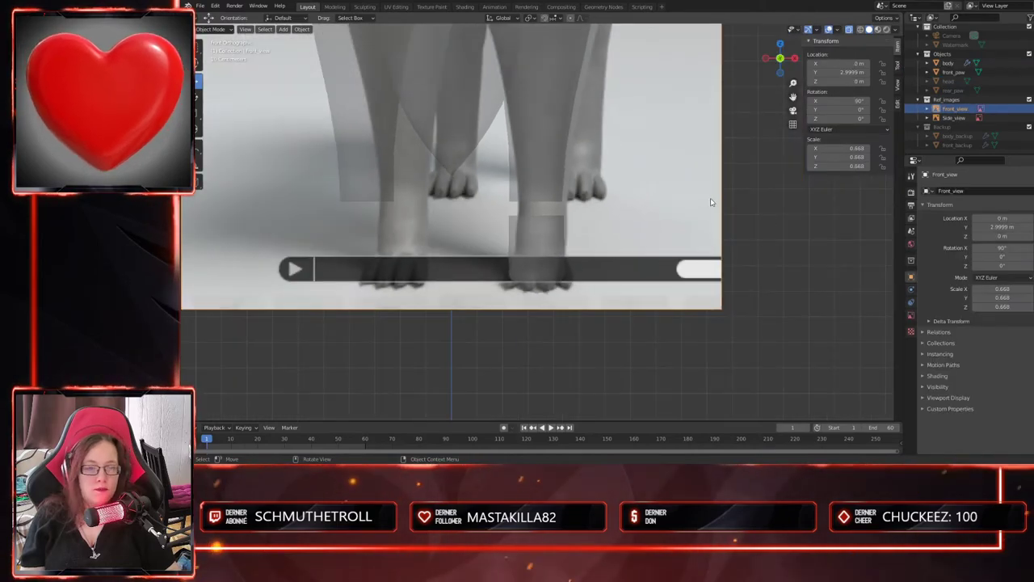
scroll(711, 202, down, 3)
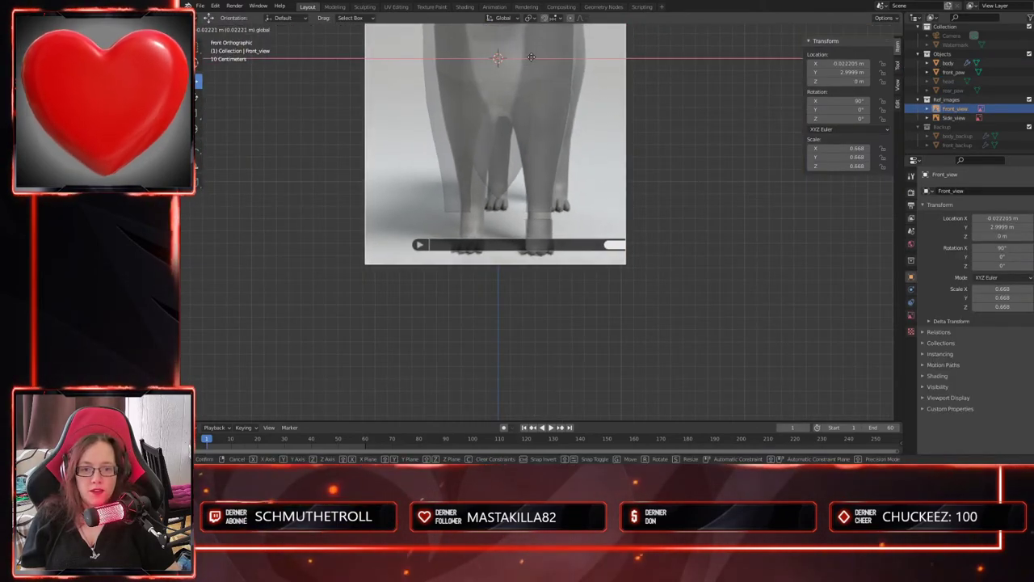
click(493, 54)
- Reopen the front paw mesh for editing and check its top two vertex rings against the front reference leg
scroll(575, 264, up, 5)
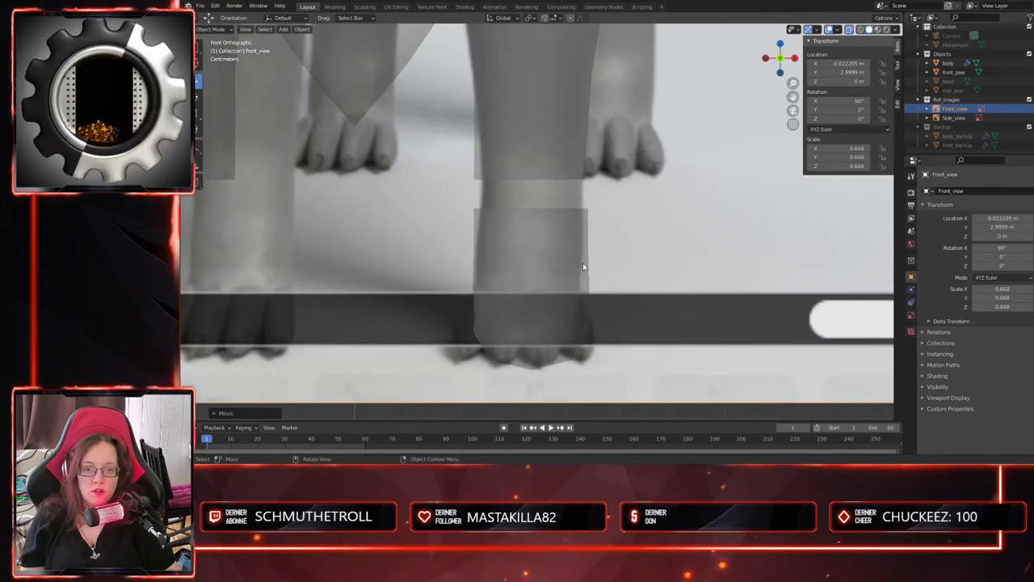
click(576, 262)
key(Tab)
scroll(571, 279, up, 4)
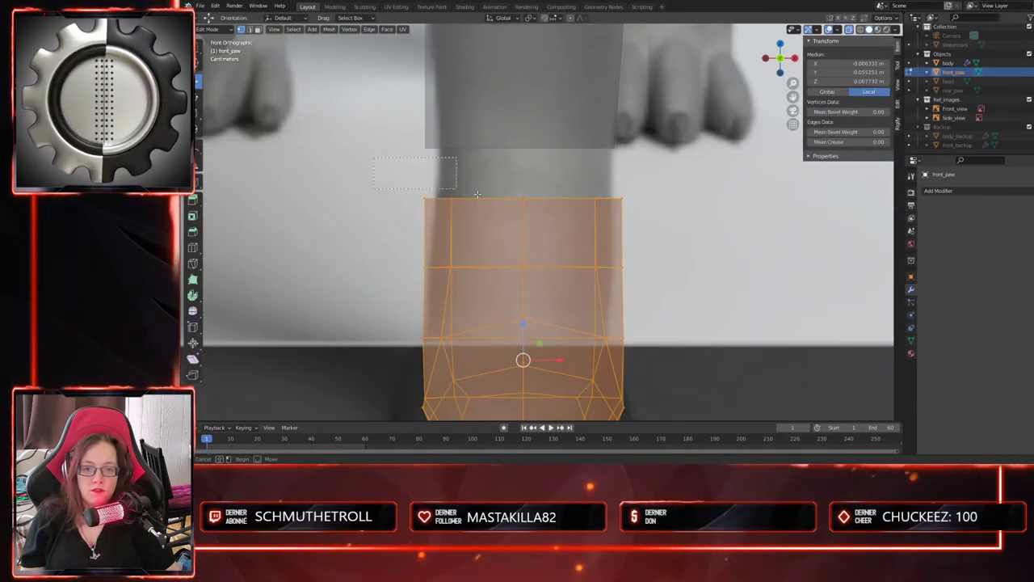
drag(436, 184, 638, 217)
scroll(723, 275, down, 2)
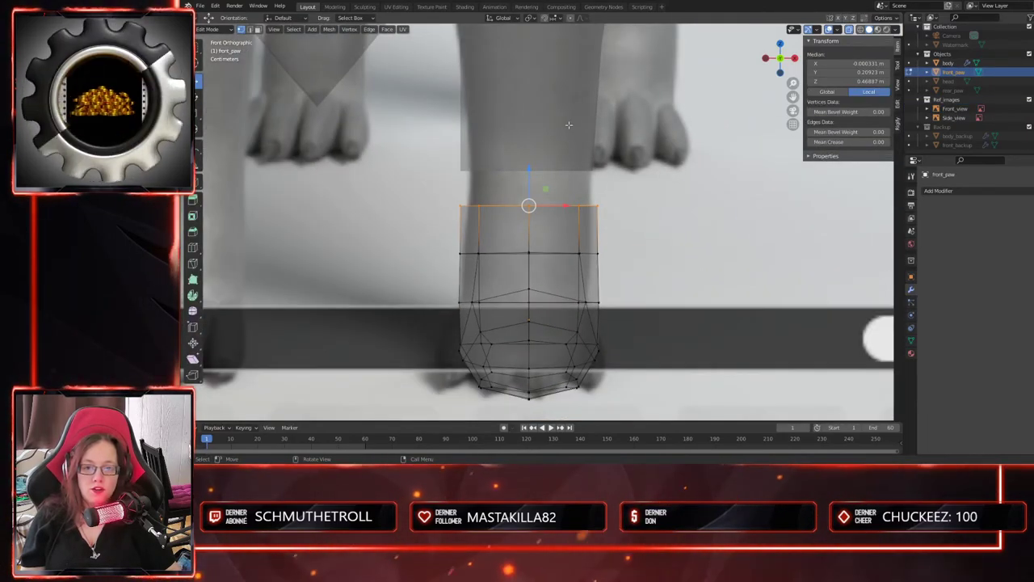
drag(644, 279, 644, 280)
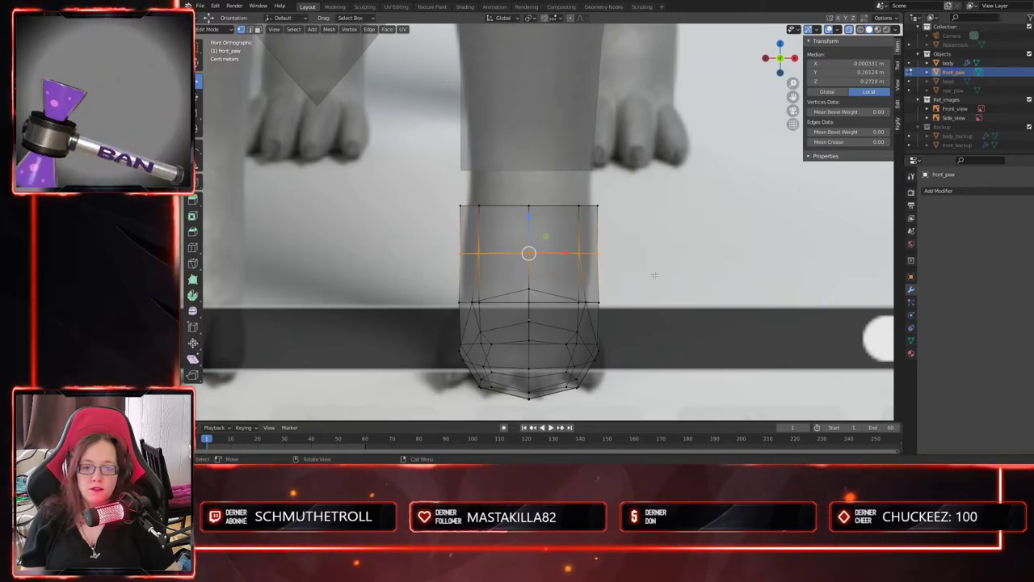
scroll(416, 203, down, 4)
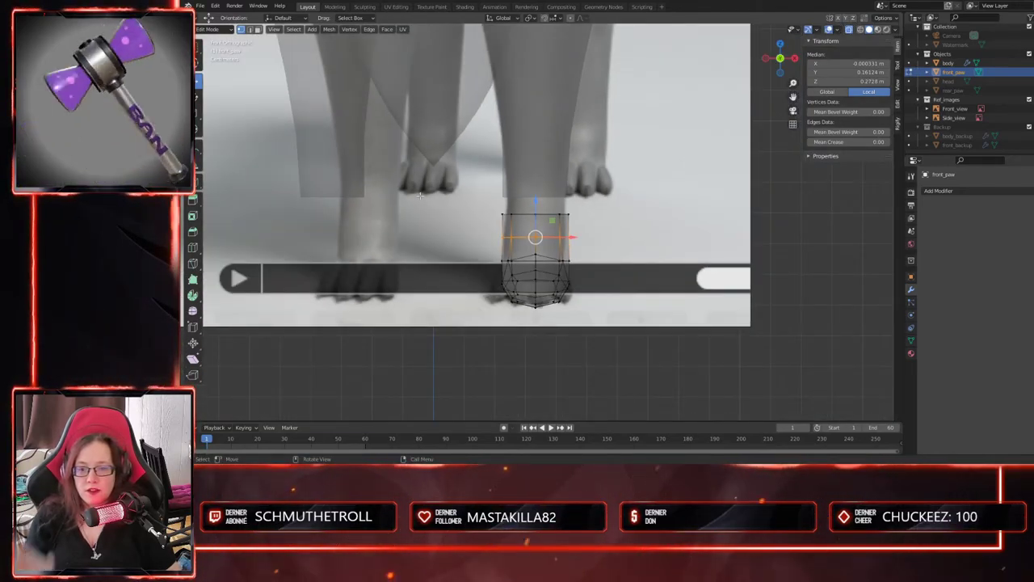
scroll(637, 285, up, 1)
- Select the toe-end vertices of the paw and widen them slightly along X
middle_drag(638, 285, 637, 350)
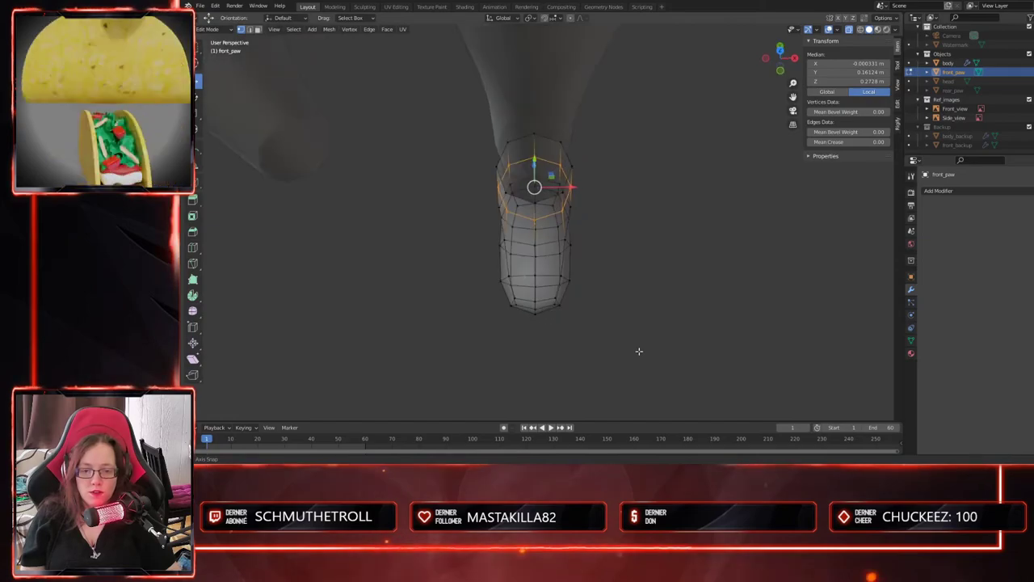
drag(471, 333, 585, 288)
scroll(588, 289, up, 3)
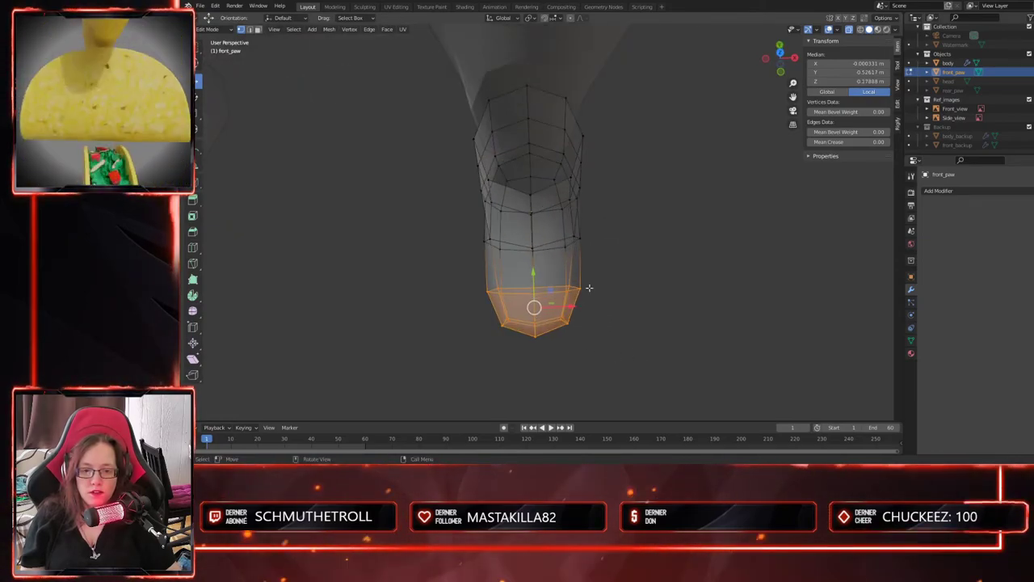
key(KP_7)
scroll(586, 302, up, 2)
shift+middle_drag(589, 313, 589, 259)
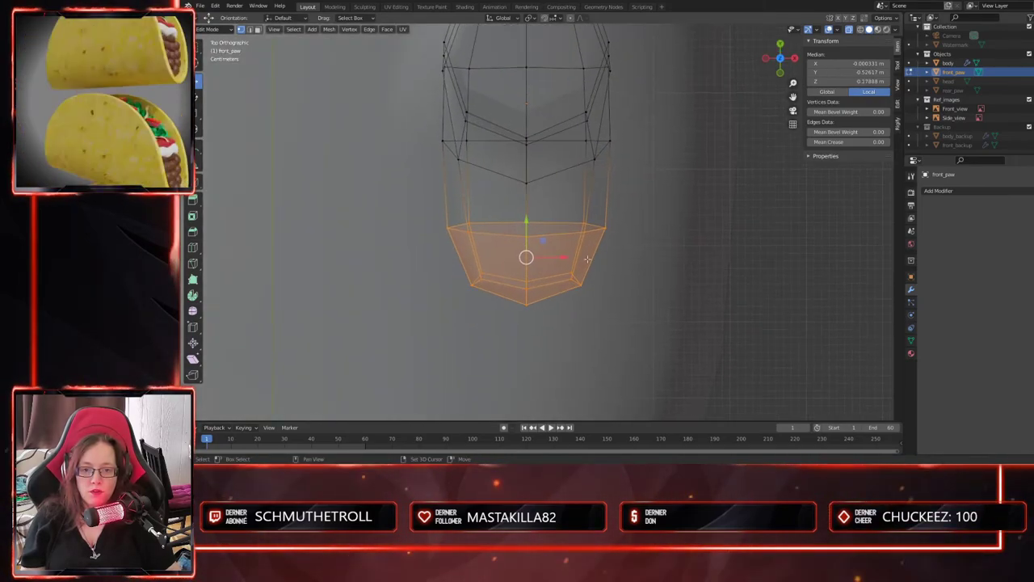
key(s)
key(x)
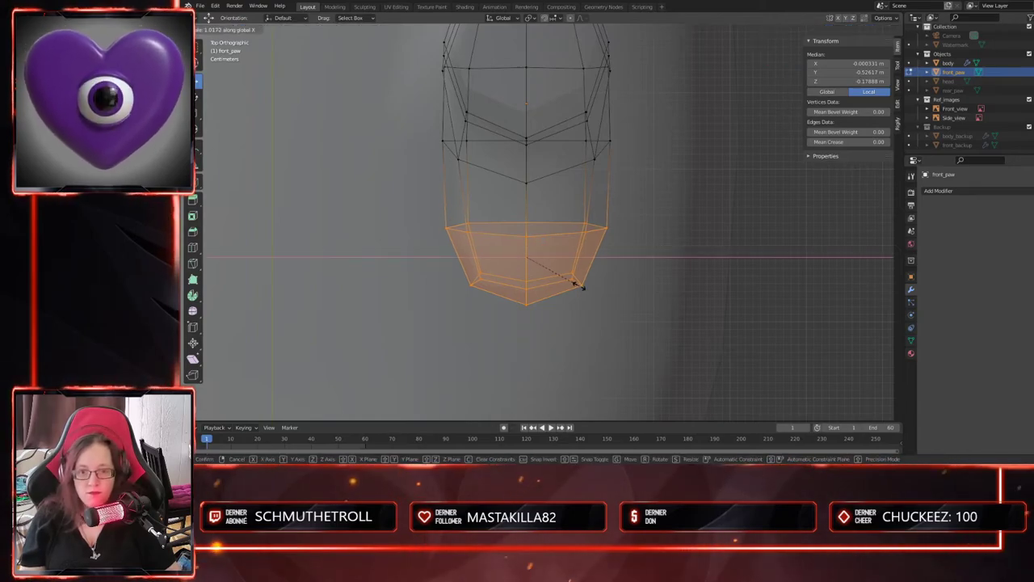
click(581, 285)
- Select only the foremost toe vertices and widen them along X to nearly the paw's full width
drag(438, 256, 650, 317)
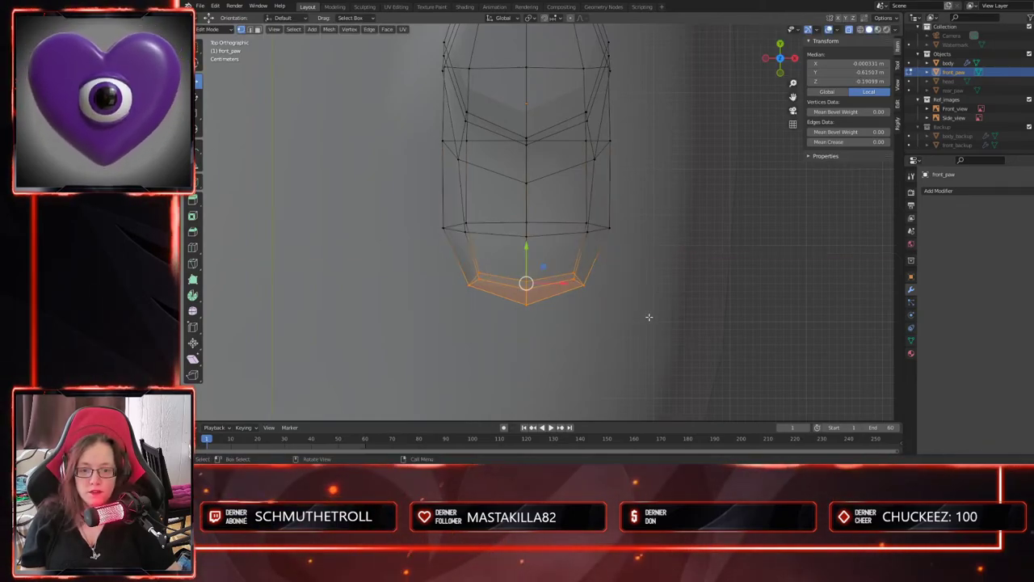
key(s)
key(x)
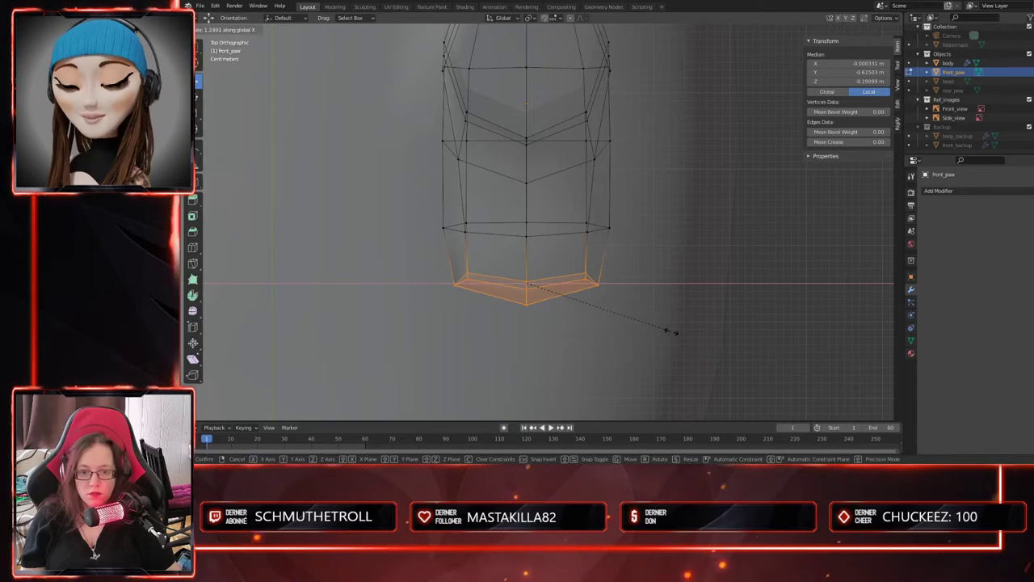
click(677, 333)
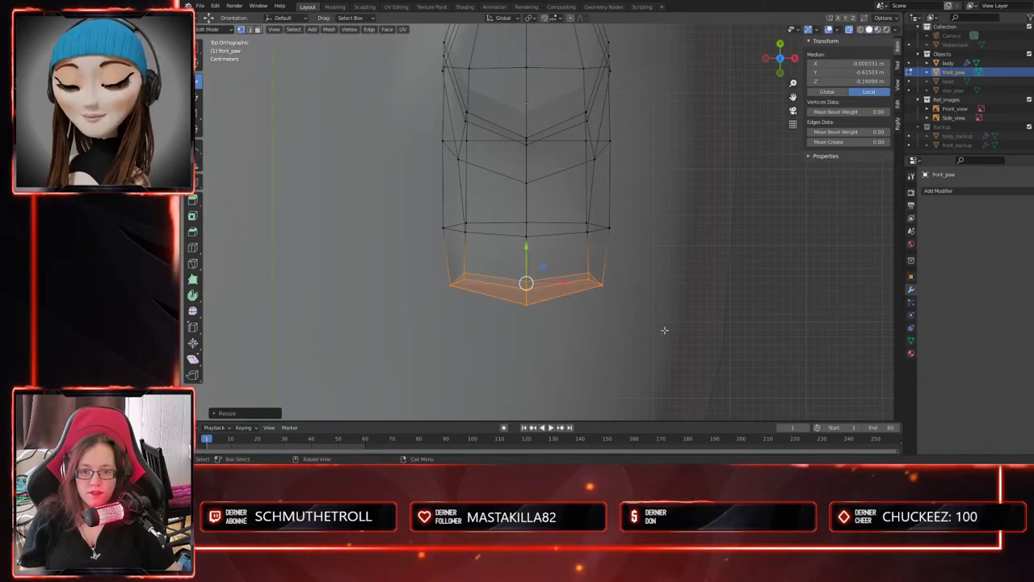
middle_drag(677, 333, 641, 318)
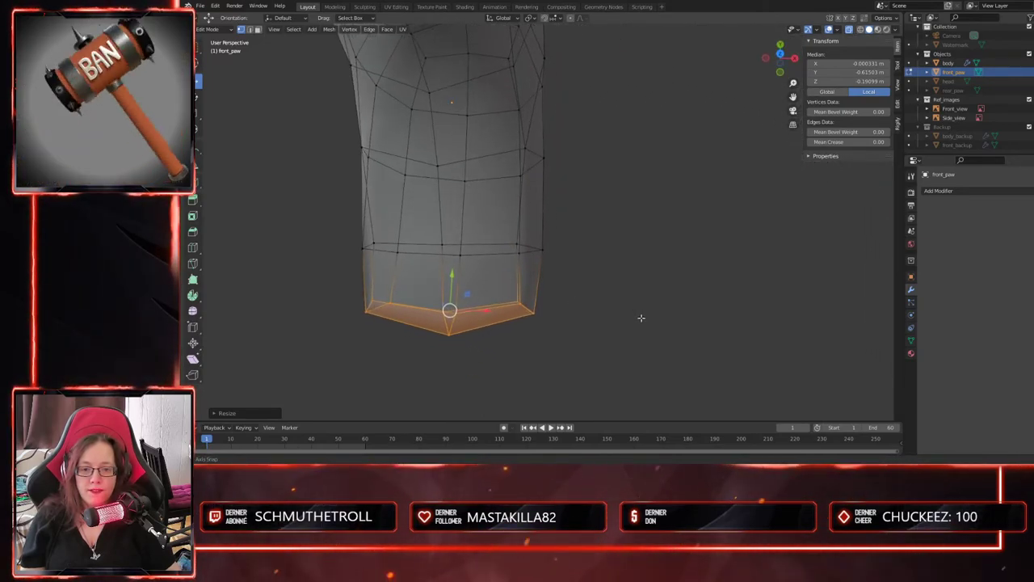
- Activate the Knife tool for cutting the toe end of the paw from the top view
key(KP_7)
shift+middle_drag(516, 294, 663, 278)
scroll(662, 278, up, 2)
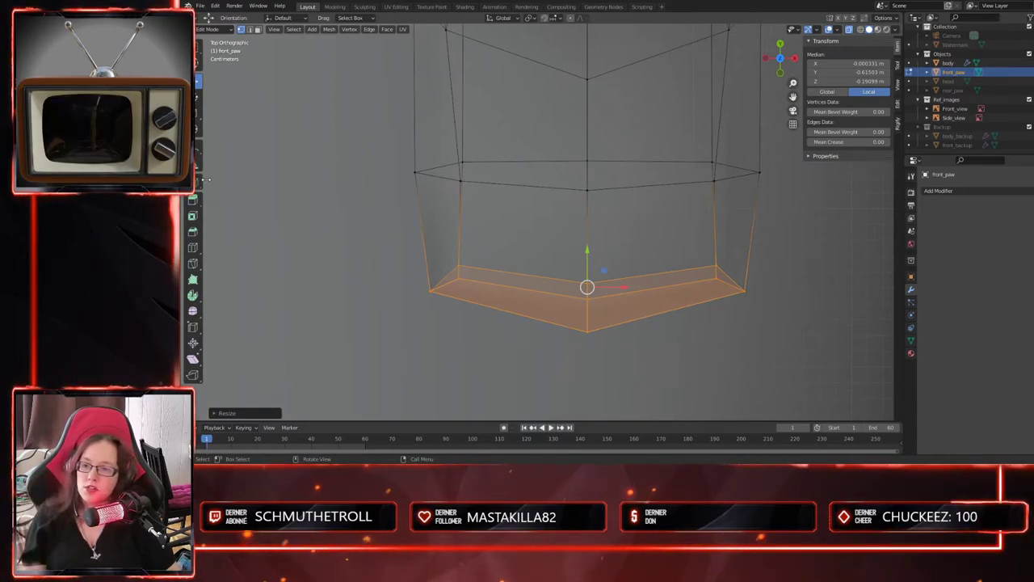
click(194, 264)
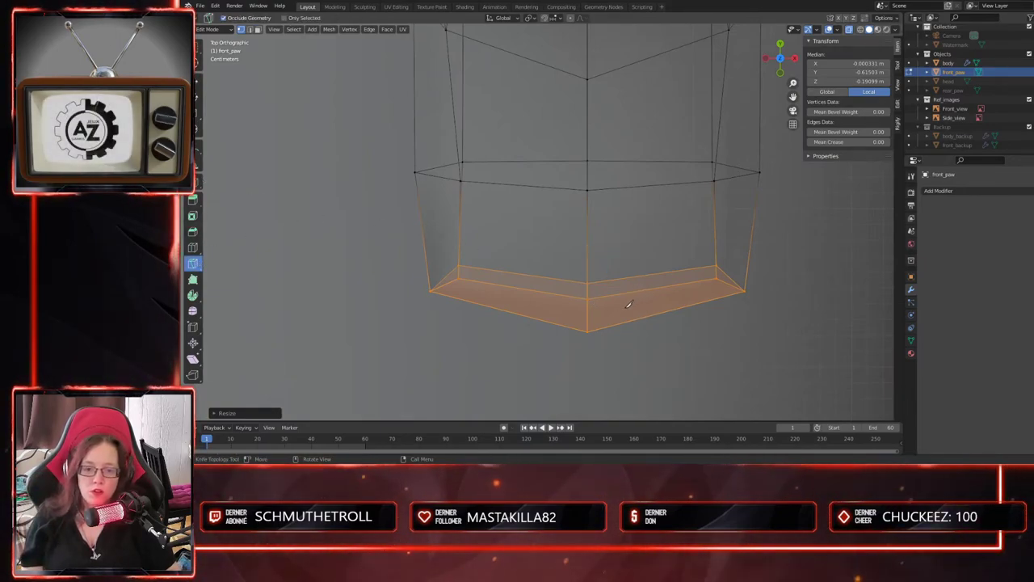
- Examine the paw's toe end from several angles and compare it with the reference paws to plan the toe cuts
scroll(599, 291, down, 5)
middle_drag(616, 307, 607, 235)
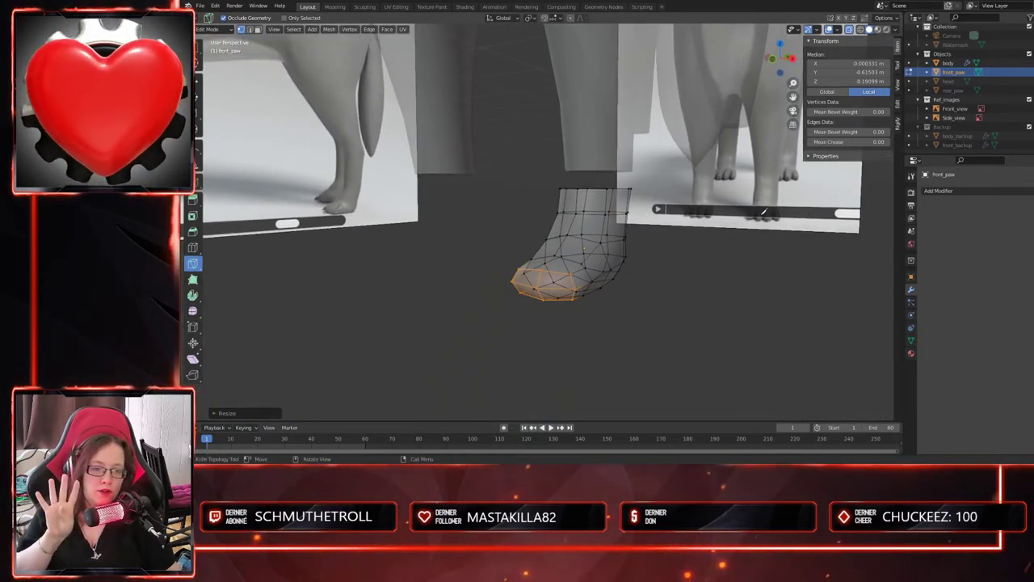
mouse_move(601, 295)
middle_down()
mouse_move(597, 385)
mouse_move(606, 316)
mouse_move(594, 280)
middle_up()
scroll(594, 280, up, 3)
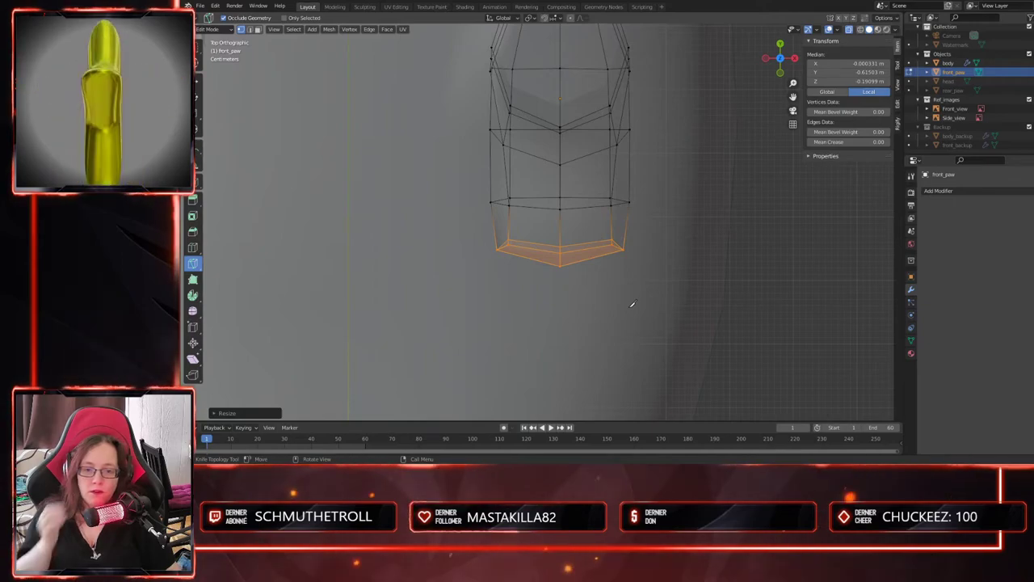
middle_drag(576, 263, 549, 244)
key(k)
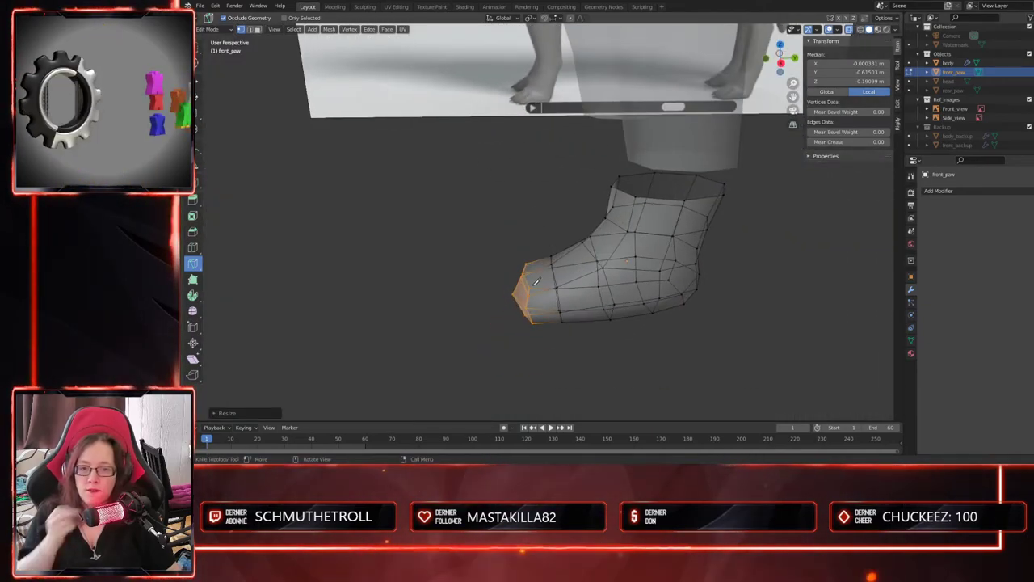
middle_drag(535, 281, 632, 263)
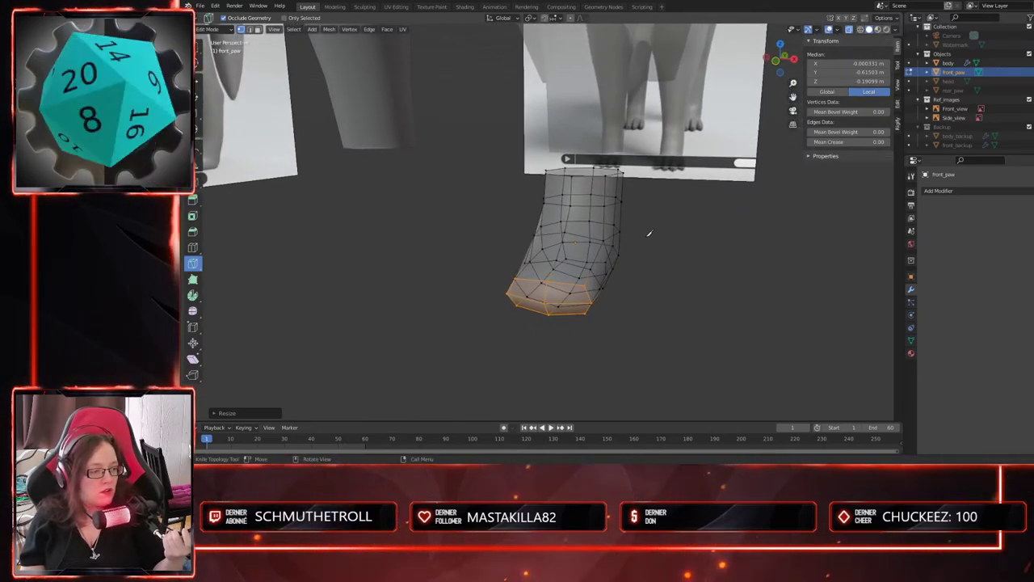
middle_drag(681, 277, 623, 288)
middle_drag(367, 242, 574, 388)
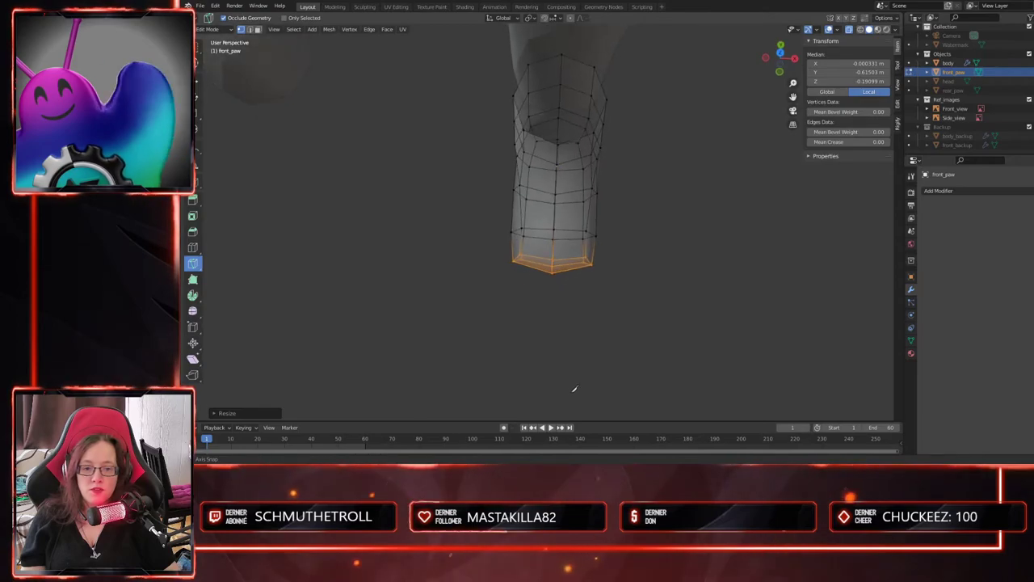
key(KP_7)
scroll(594, 292, up, 4)
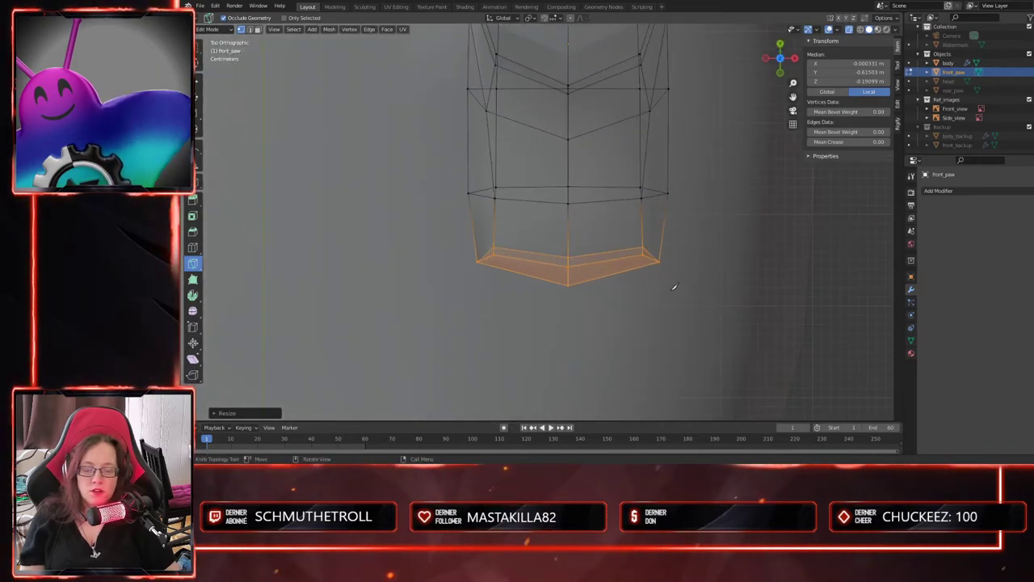
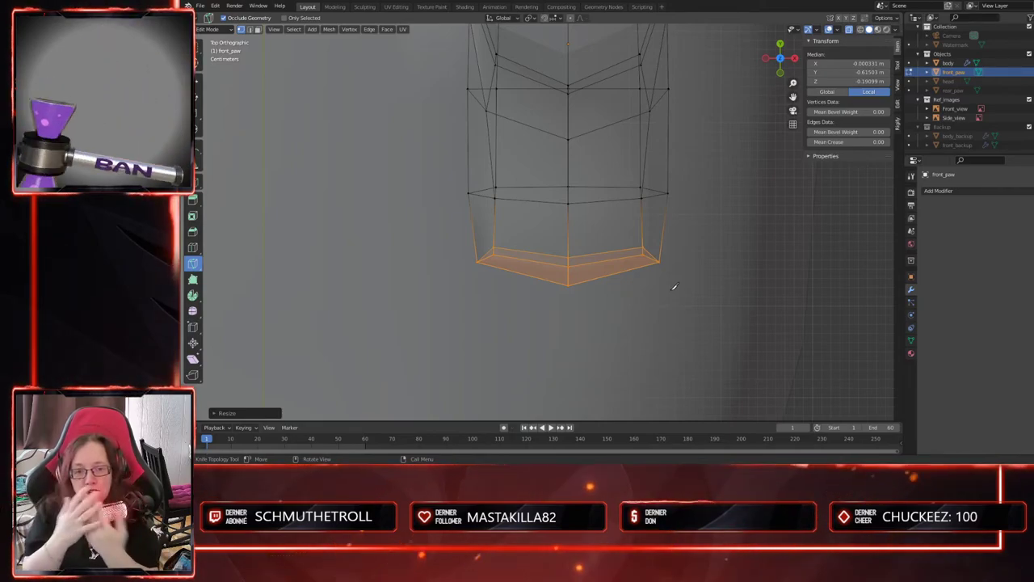
scroll(638, 279, up, 3)
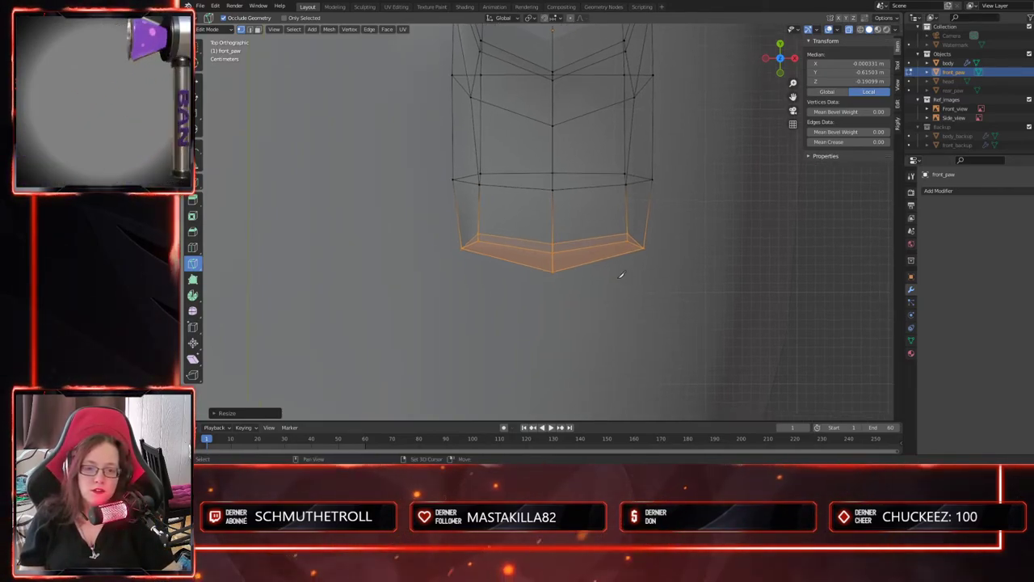
middle_drag(634, 321, 575, 275)
scroll(573, 273, up, 3)
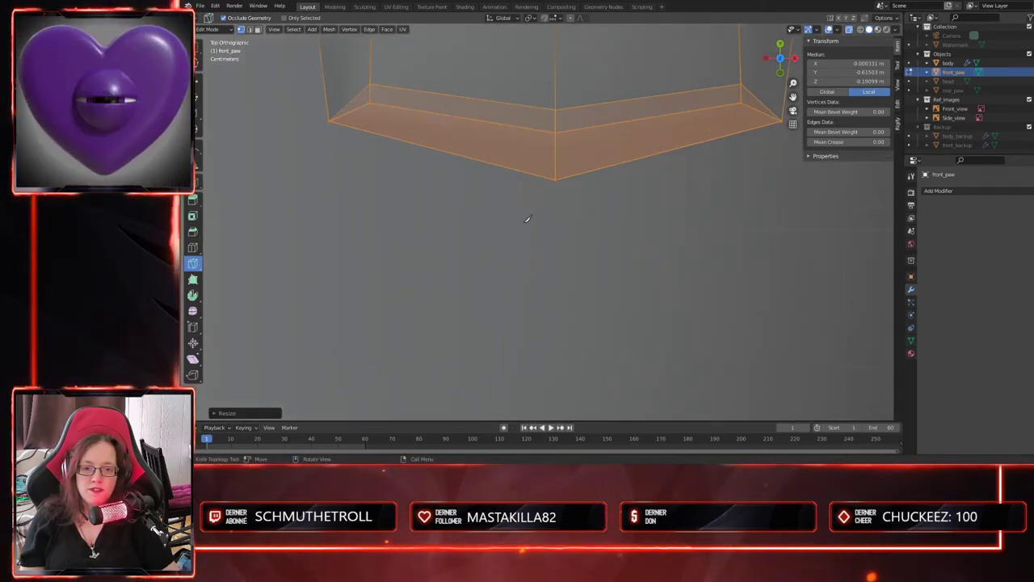
shift+middle_drag(591, 237, 579, 309)
click(449, 191)
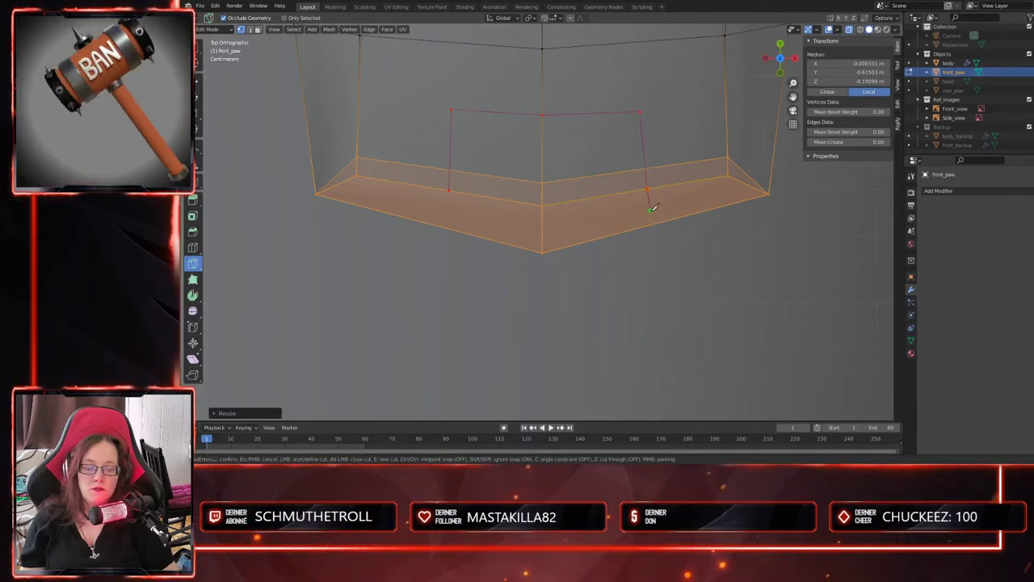
middle_drag(656, 234, 647, 160)
shift+middle_drag(646, 266, 637, 15)
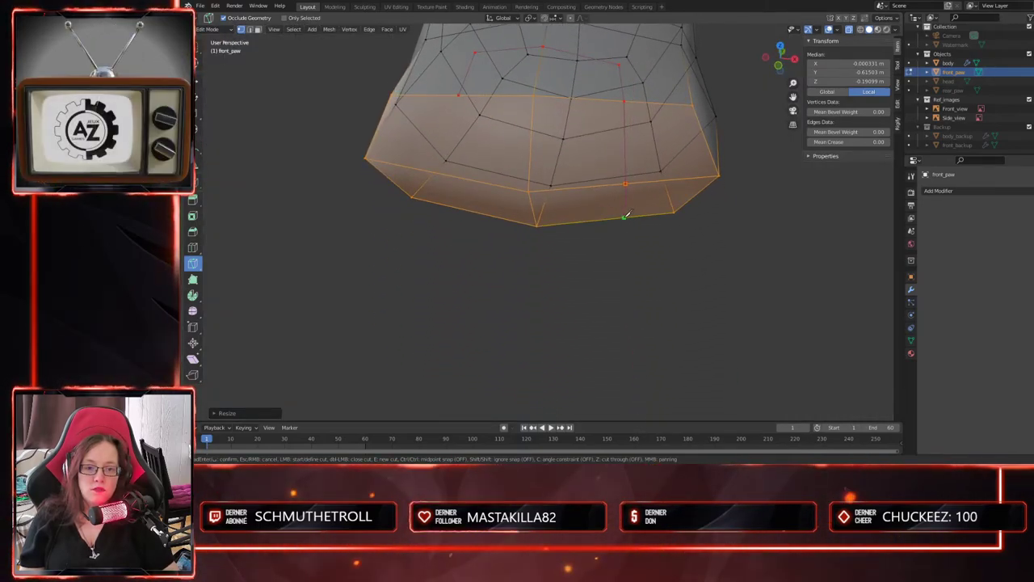
- Turn off X-ray and knife a cut from the paw's upper surface down over the +X half of the toe tip
middle_drag(643, 254, 656, 220)
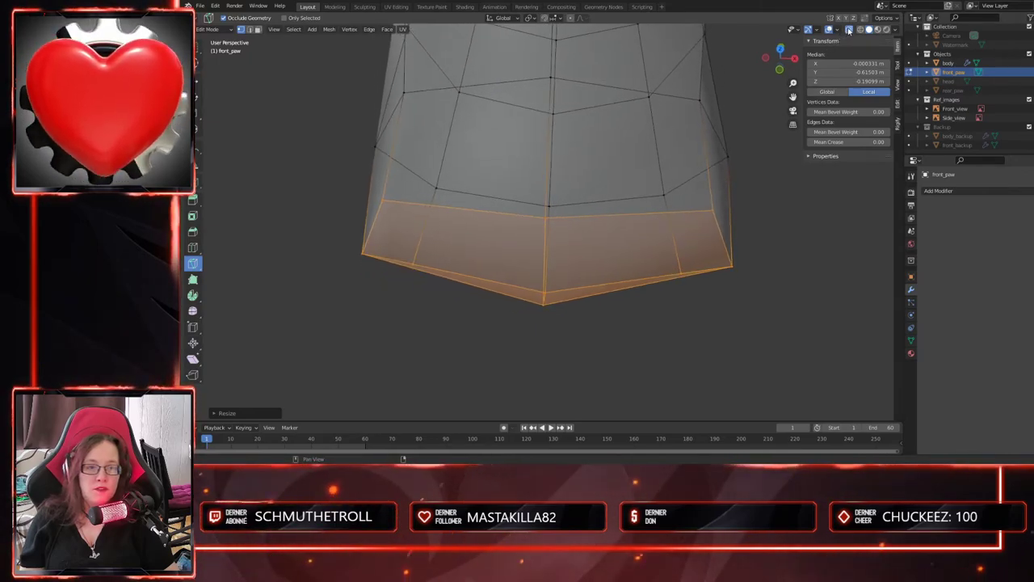
click(848, 29)
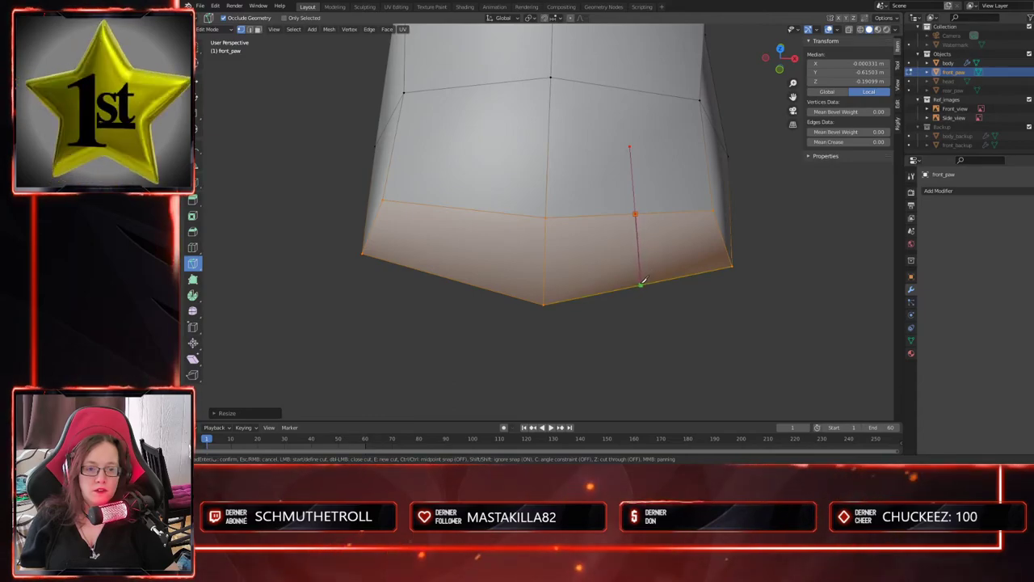
key(Return)
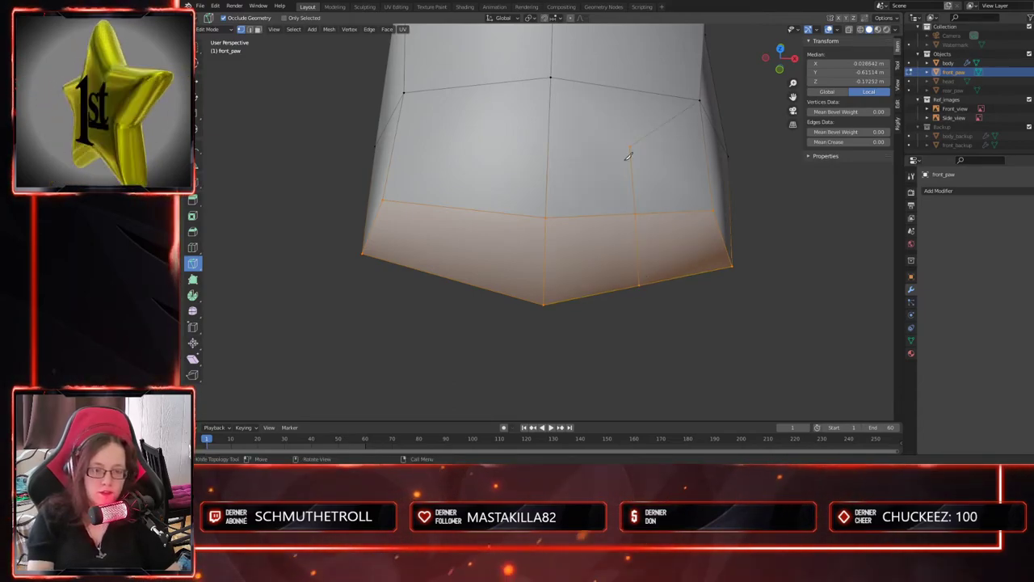
middle_drag(655, 207, 664, 207)
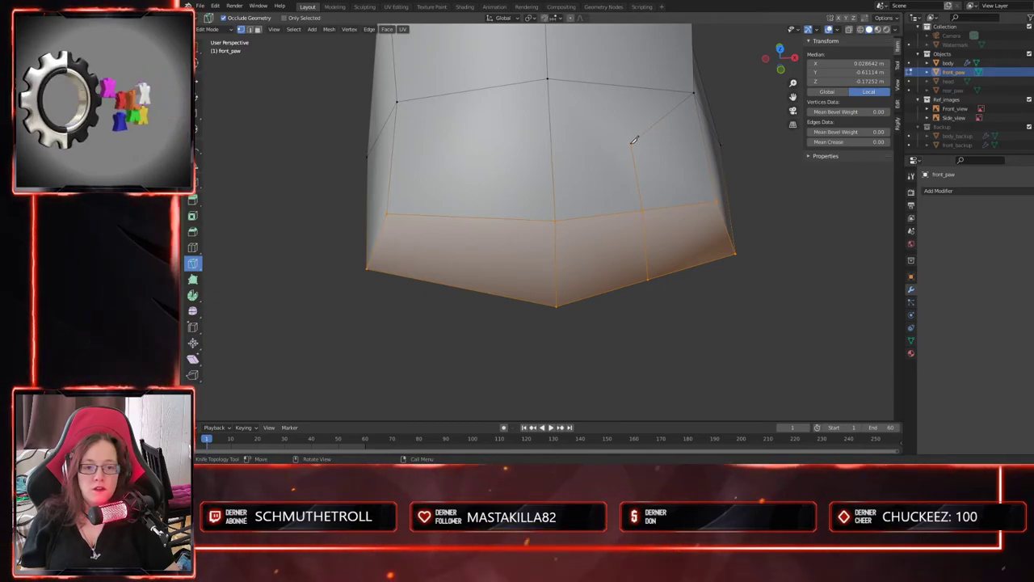
- Knife the toe cut across the paw's upper surface to the -X corner vertex, then down the -X half to the tip's middle edge
click(472, 150)
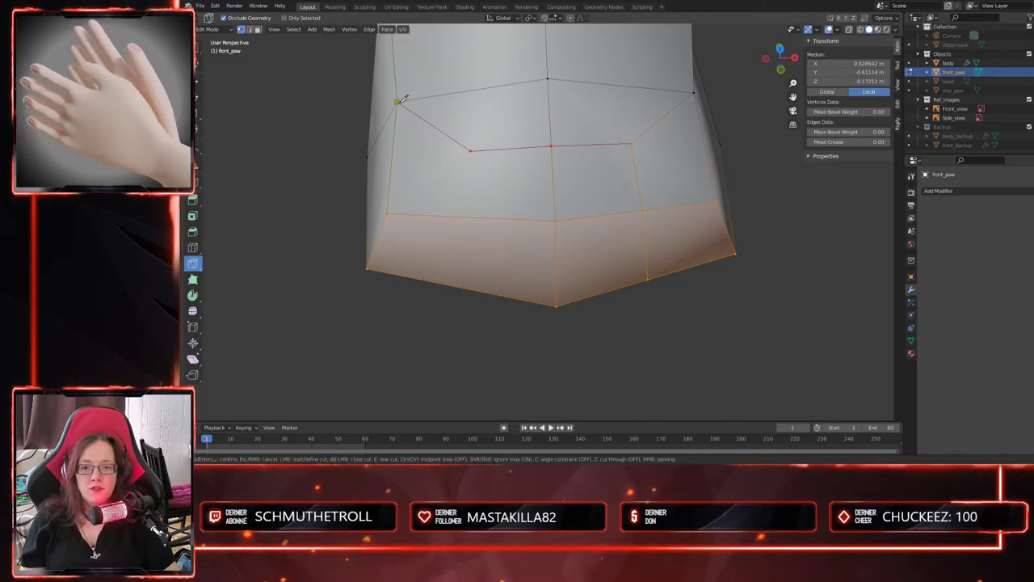
click(397, 100)
key(Return)
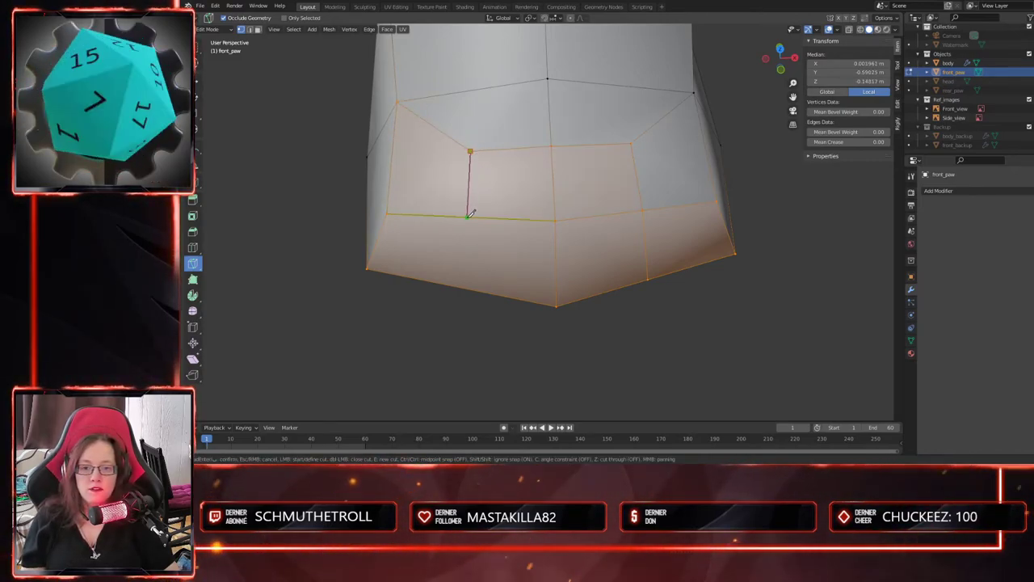
middle_drag(478, 234, 482, 164)
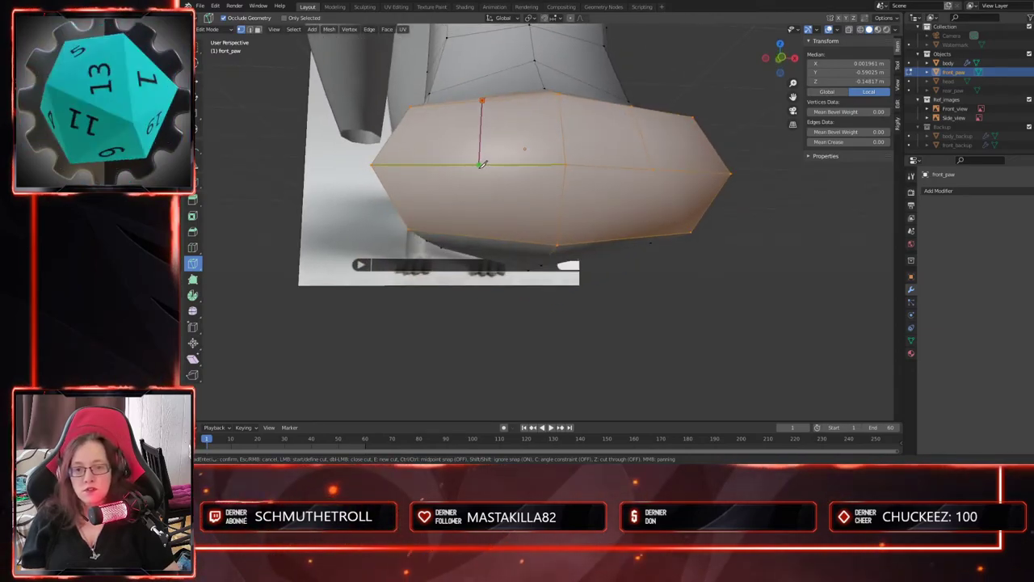
click(478, 166)
key(Return)
- Knife matching cuts on the paw's underside, down the -X half and across to the +X corner vertex
mouse_move(488, 216)
middle_down()
mouse_move(496, 185)
mouse_move(482, 258)
mouse_move(496, 231)
middle_up()
click(461, 169)
click(460, 238)
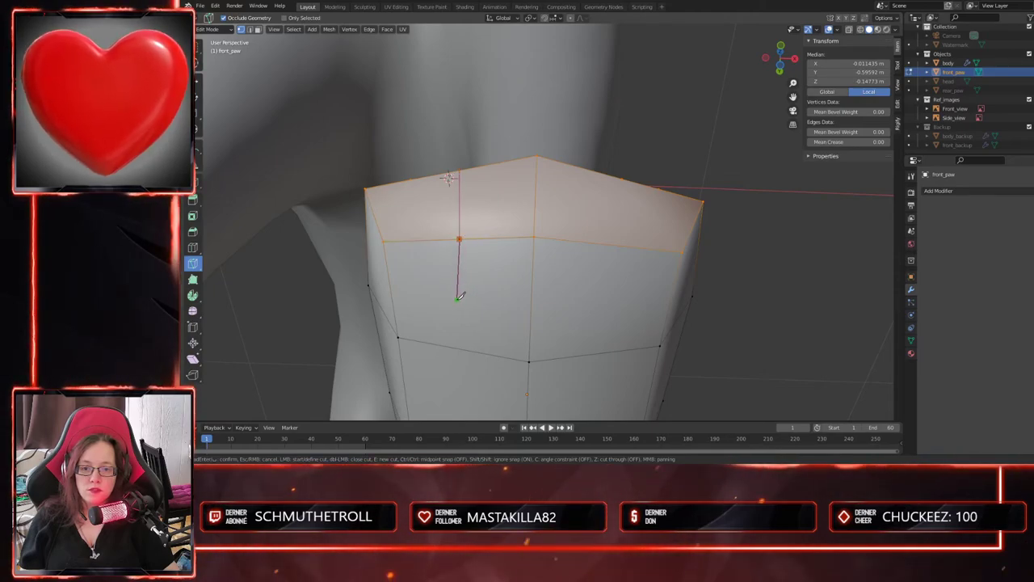
click(460, 296)
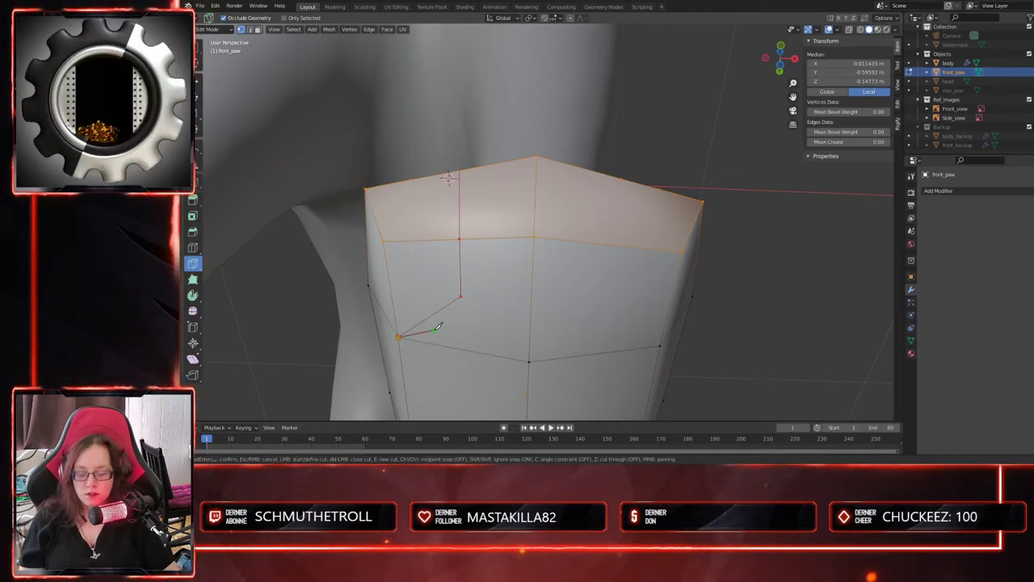
key(Return)
click(460, 295)
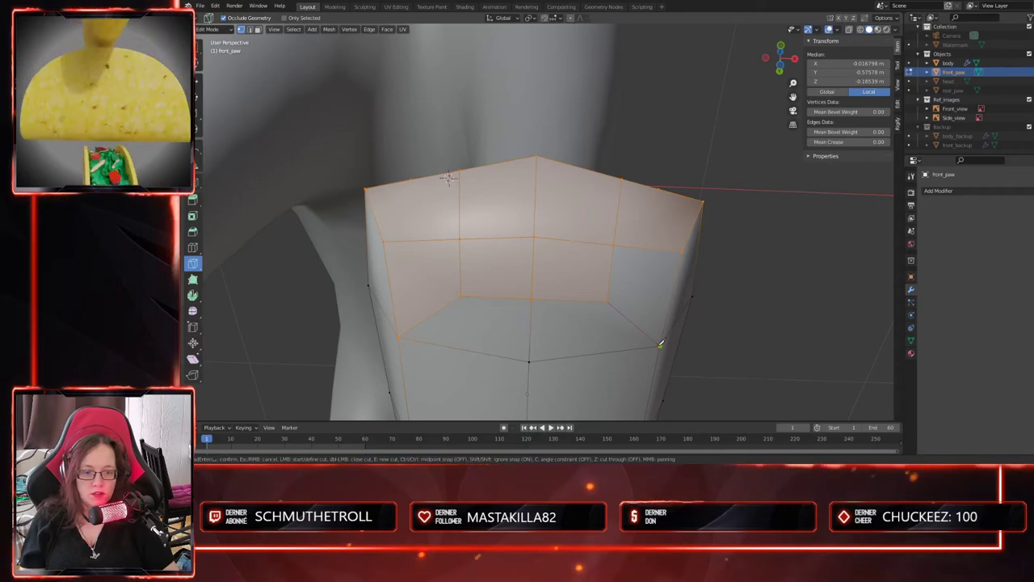
middle_drag(658, 343, 640, 240)
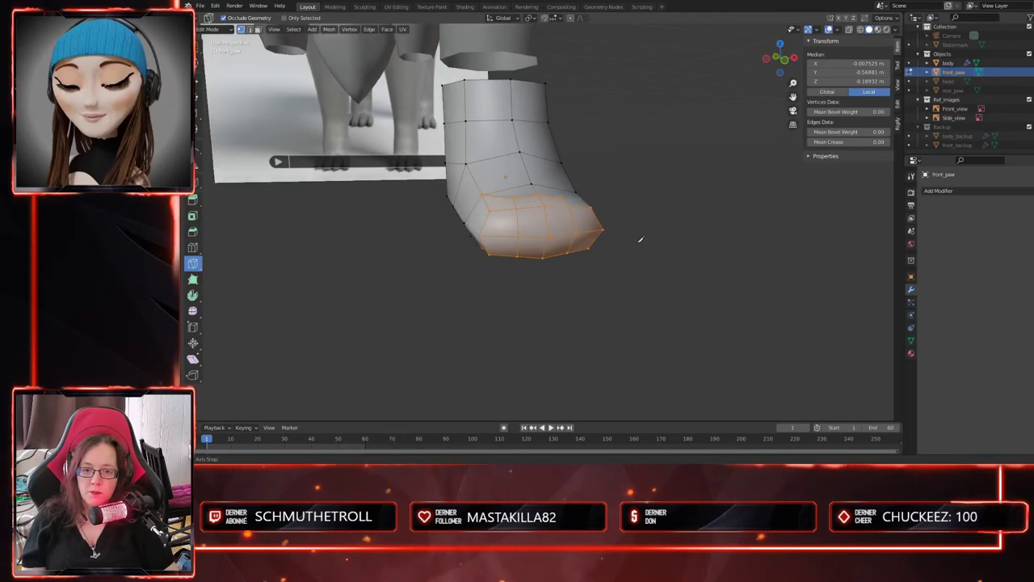
- Select the end faces of the outermost -X toe and hide the body object for a clear top view
middle_drag(512, 249, 502, 225)
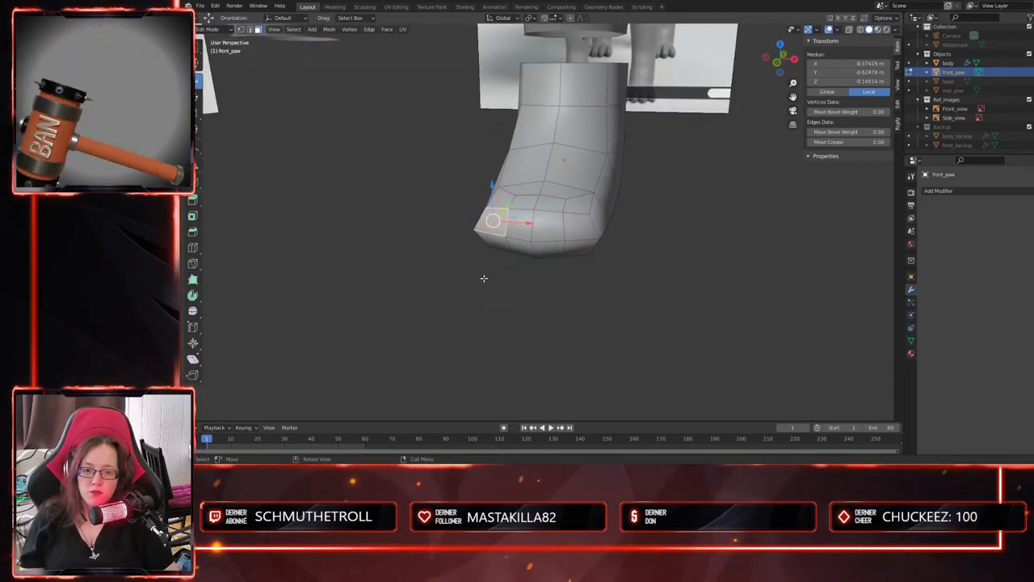
scroll(488, 276, down, 4)
middle_drag(423, 268, 525, 262)
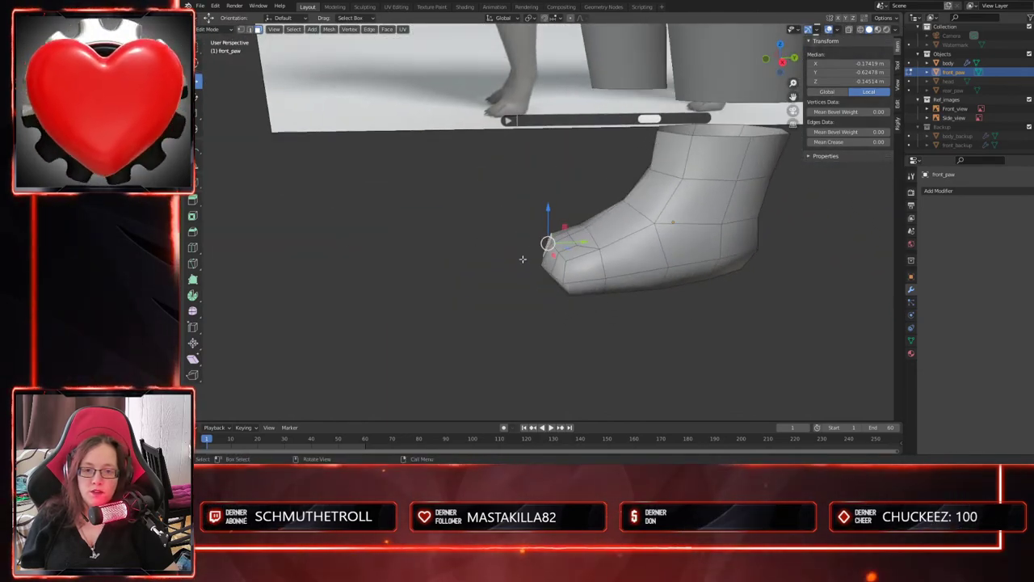
middle_drag(589, 233, 505, 265)
middle_drag(614, 285, 615, 377)
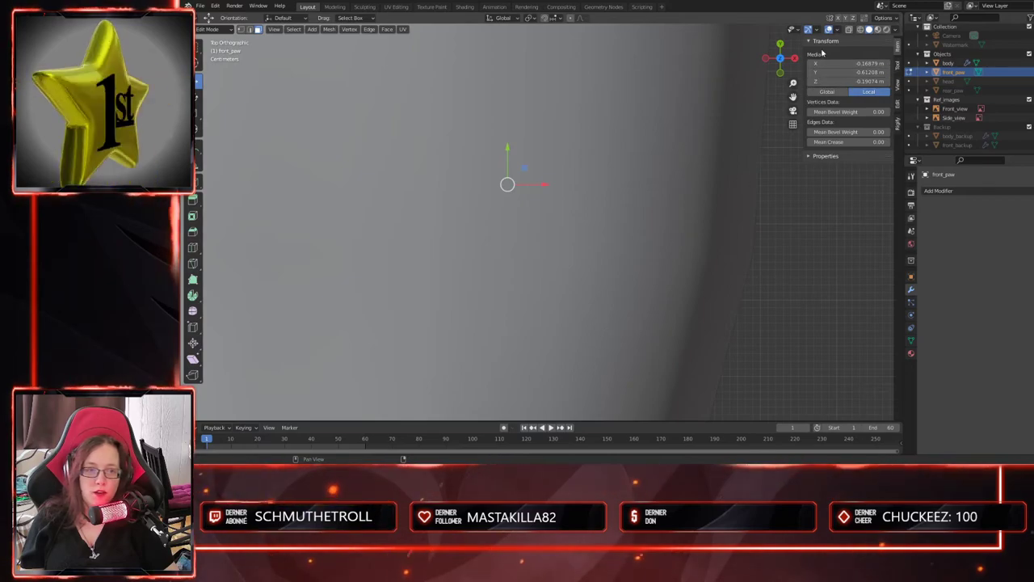
click(1033, 63)
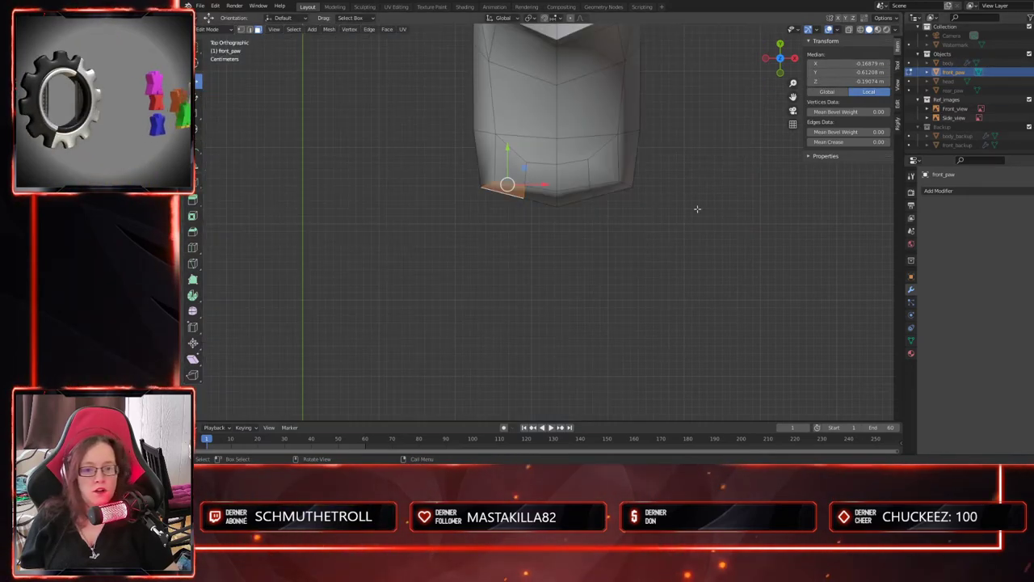
- Extrude the outermost -X toe's end faces forward along Y by about 0.18 m
scroll(598, 245, up, 4)
shift+middle_drag(528, 208, 561, 325)
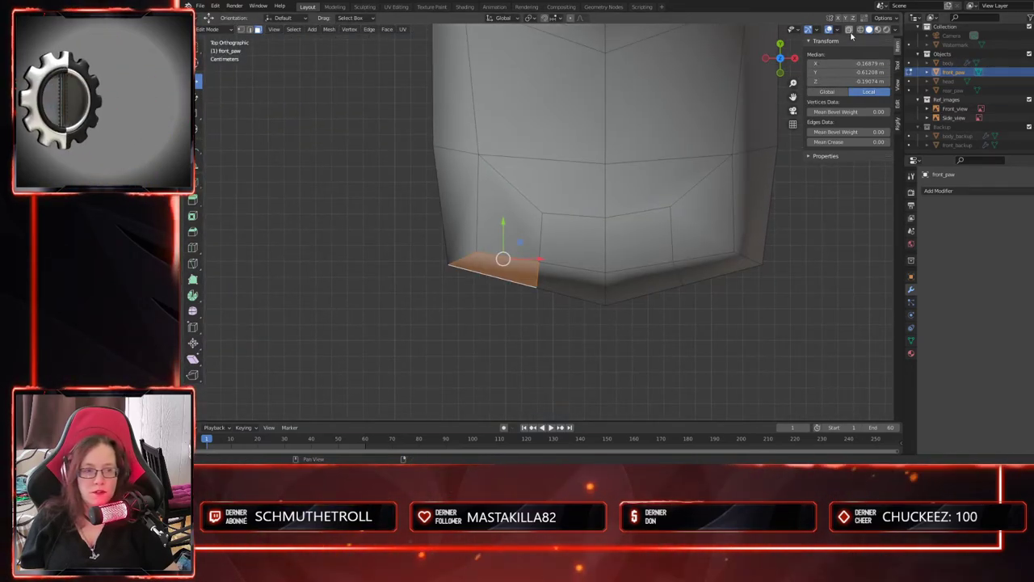
key(e)
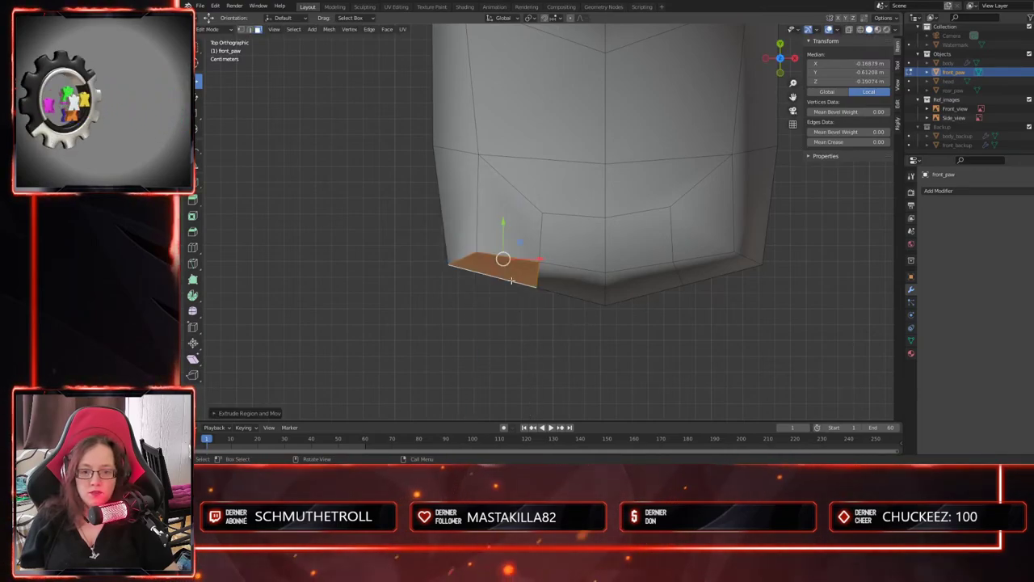
drag(503, 257, 497, 334)
shift+middle_drag(606, 380, 510, 245)
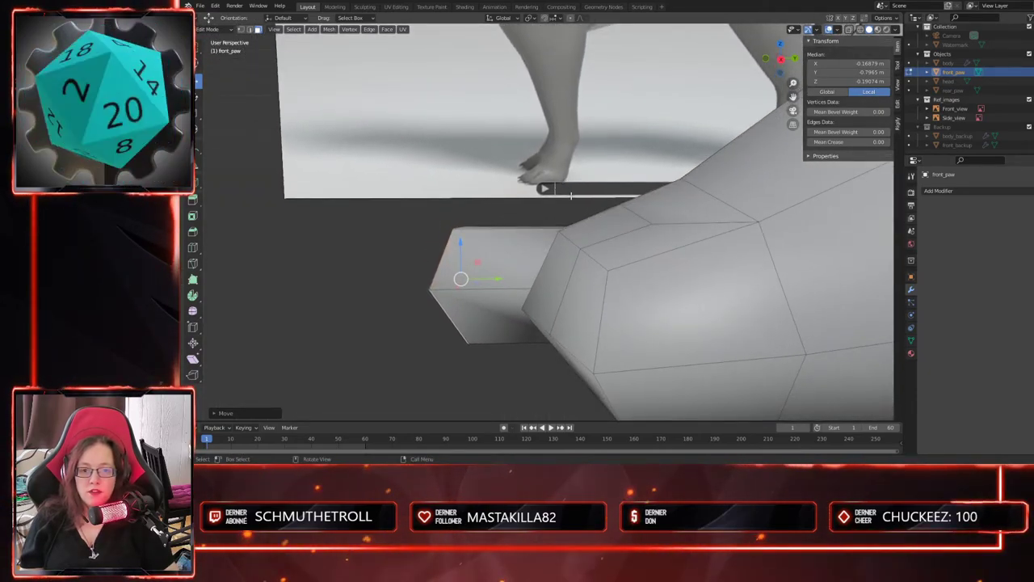
- Move the extruded toe end's inner middle vertex along +X to give the end a hexagonal outline
middle_drag(579, 294, 539, 213)
middle_drag(559, 256, 601, 327)
middle_drag(561, 227, 563, 324)
key(q)
key(Escape)
key(1)
click(539, 250)
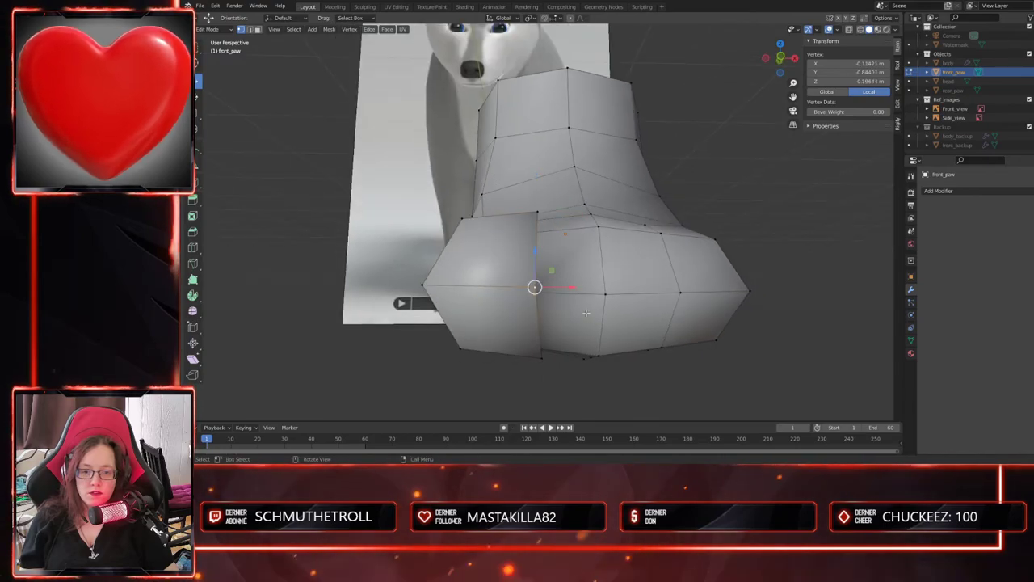
key(g)
key(x)
click(613, 292)
- Select all end vertices of the extruded toe and scale them down to taper the toe to a narrow tip
middle_drag(612, 289, 494, 296)
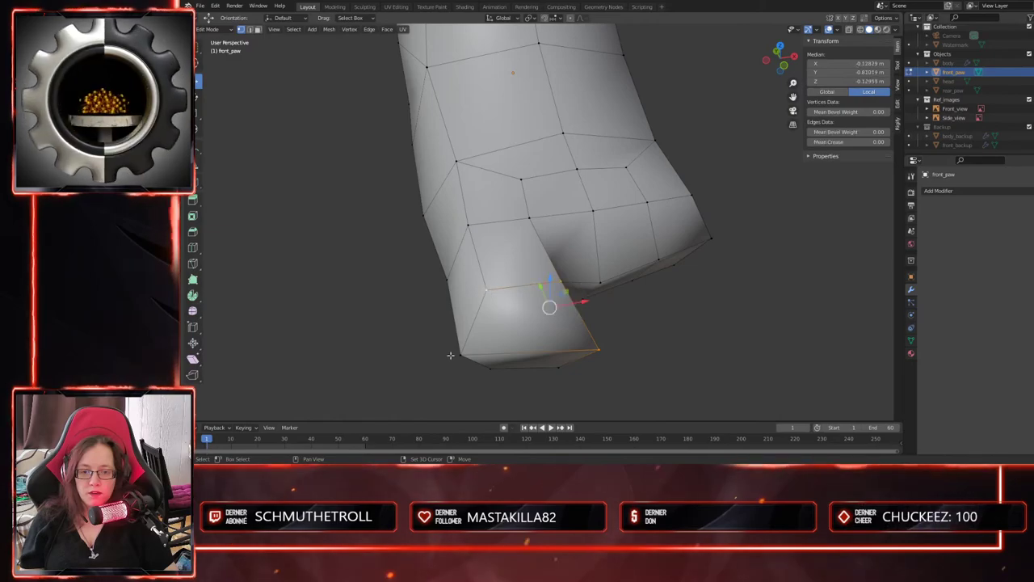
middle_drag(512, 380, 503, 361)
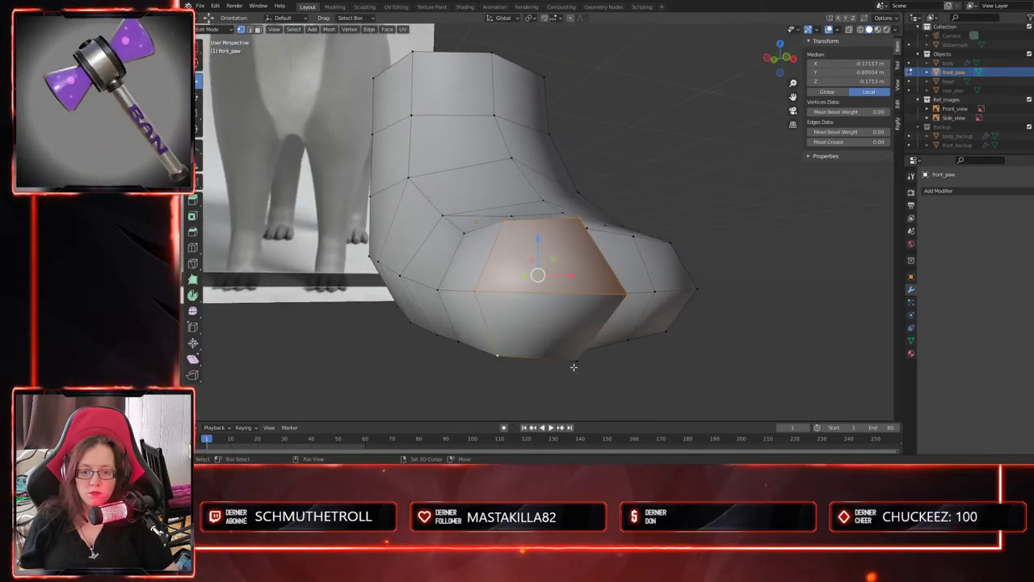
middle_drag(634, 375, 617, 371)
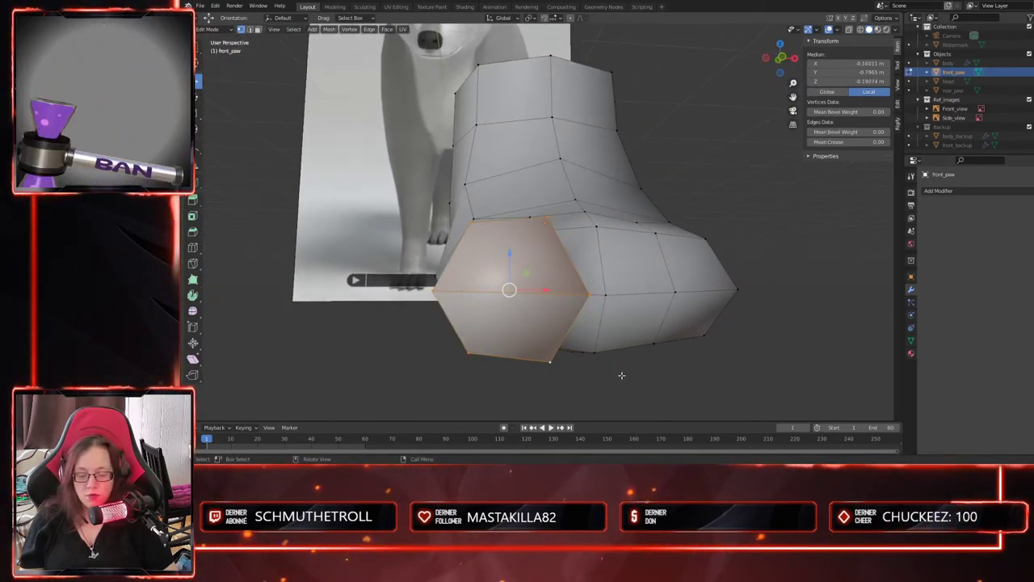
key(s)
click(536, 336)
middle_drag(588, 323, 606, 348)
key(s)
click(583, 338)
- Lower the tapered toe tip along Z to a median height of about -0.259 m
drag(511, 285, 510, 298)
middle_drag(609, 371, 504, 355)
key(g)
key(z)
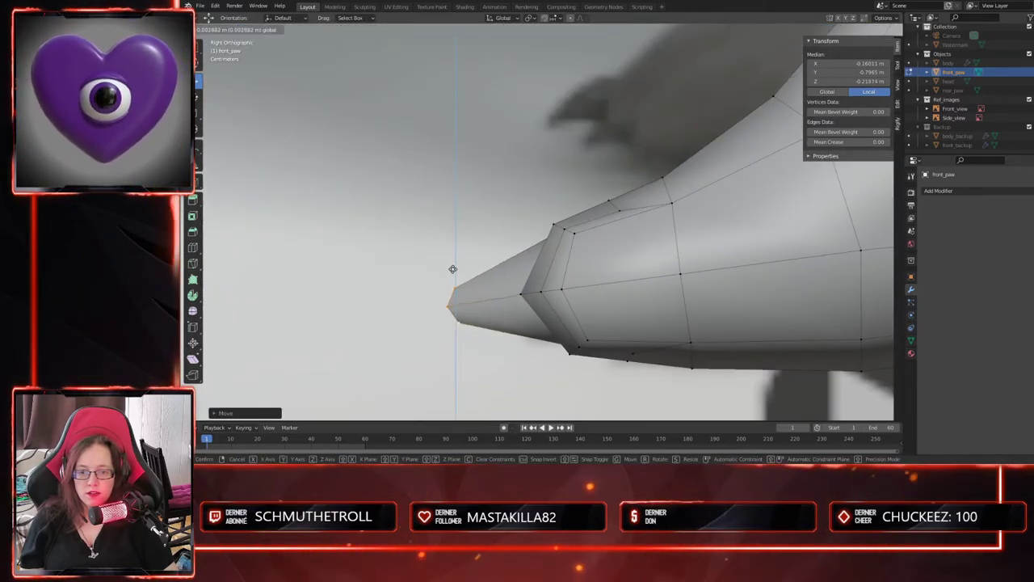
click(460, 291)
middle_drag(459, 291, 378, 215)
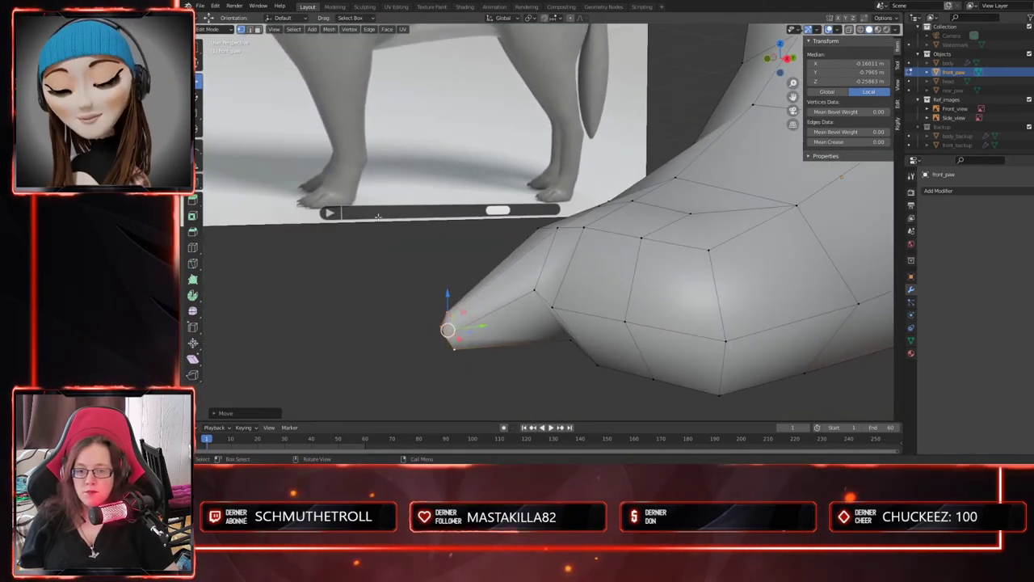
- Add a Subdivision Surface modifier to the front paw
middle_drag(319, 200, 626, 332)
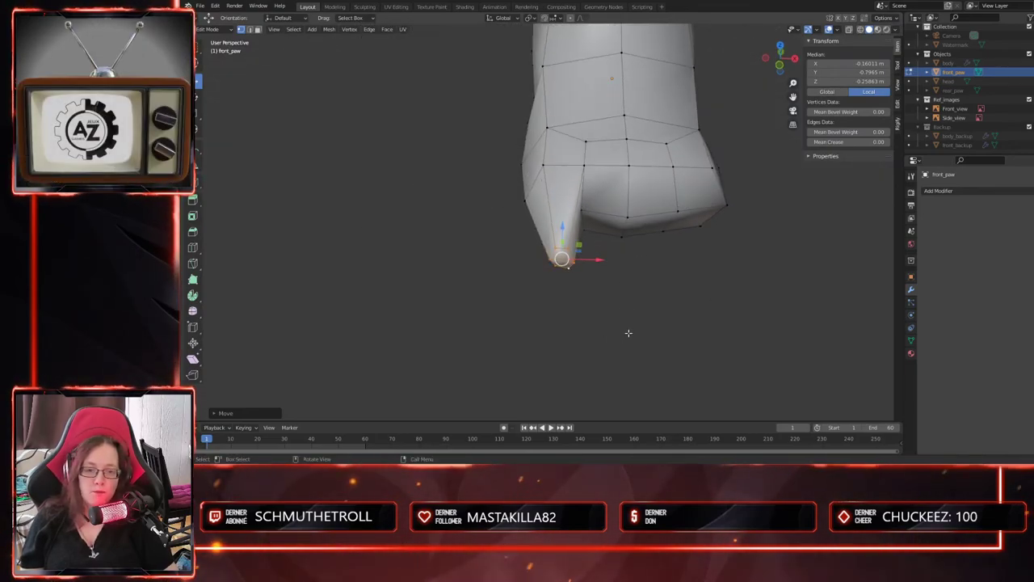
click(975, 192)
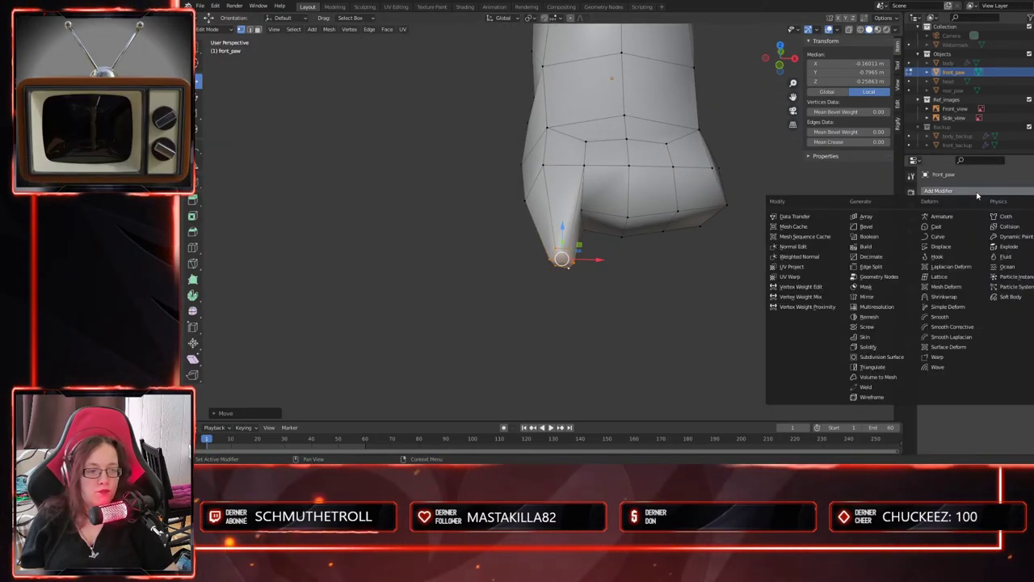
click(882, 357)
click(685, 317)
- Extrude the toe's tip faces forward by about 0.008 m and scale them down to round off the tip
middle_drag(685, 317, 570, 293)
key(3)
click(584, 282)
key(e)
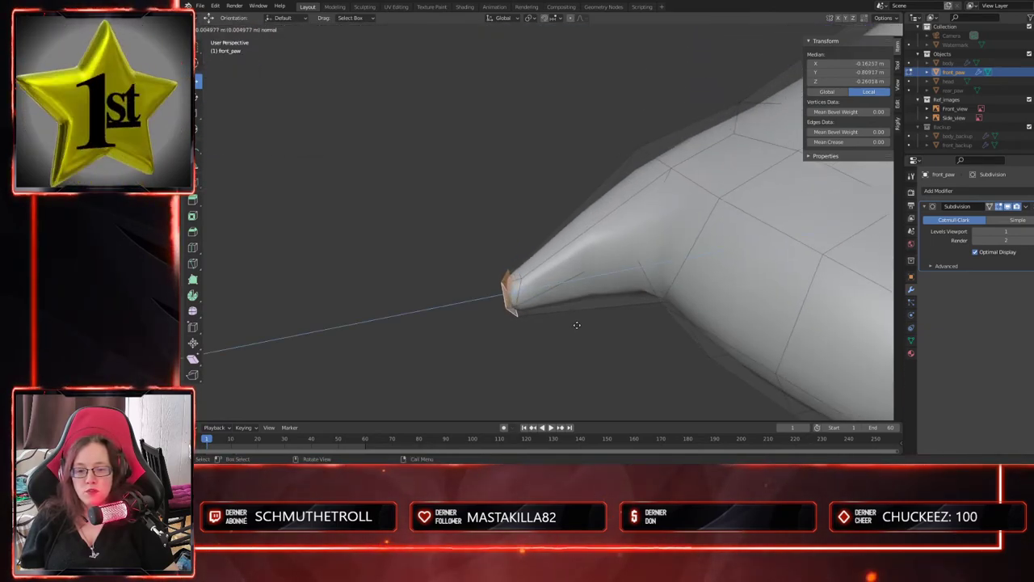
click(570, 294)
drag(553, 284, 547, 286)
key(s)
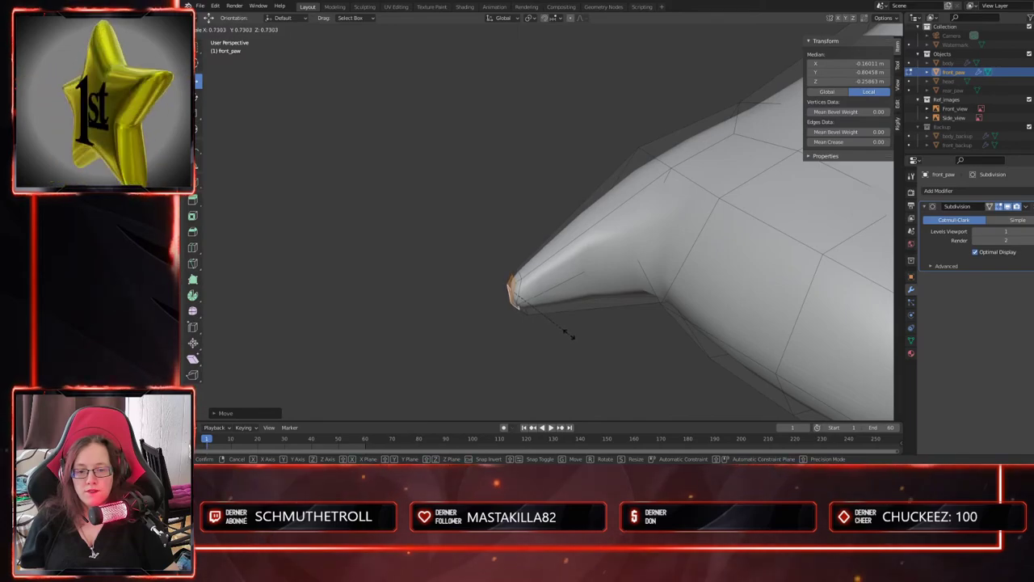
click(563, 328)
middle_drag(563, 328, 672, 288)
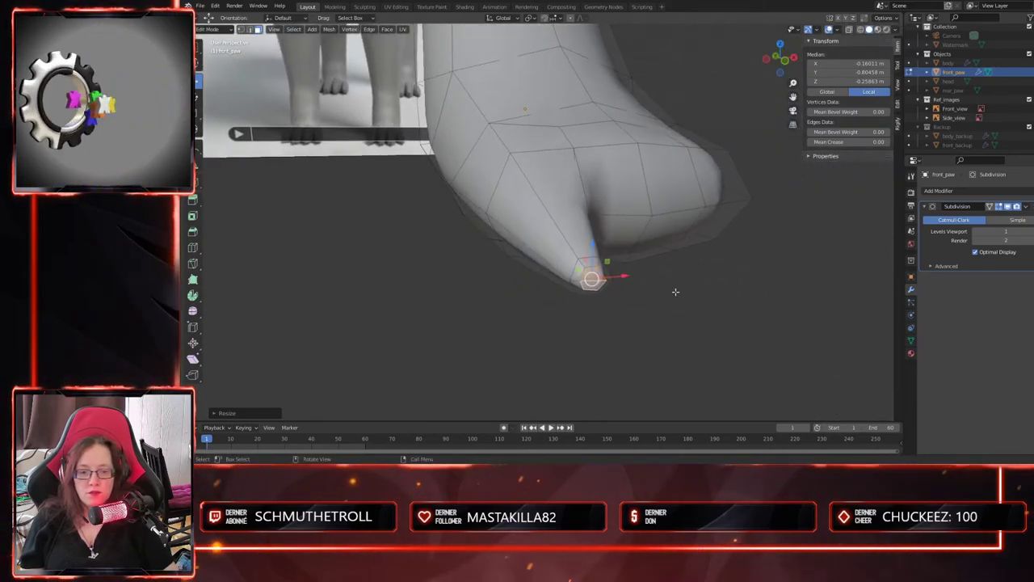
click(709, 318)
- Select the second toe's two end faces and extrude them forward along Y to a median of about -0.837 m
middle_drag(709, 318, 593, 347)
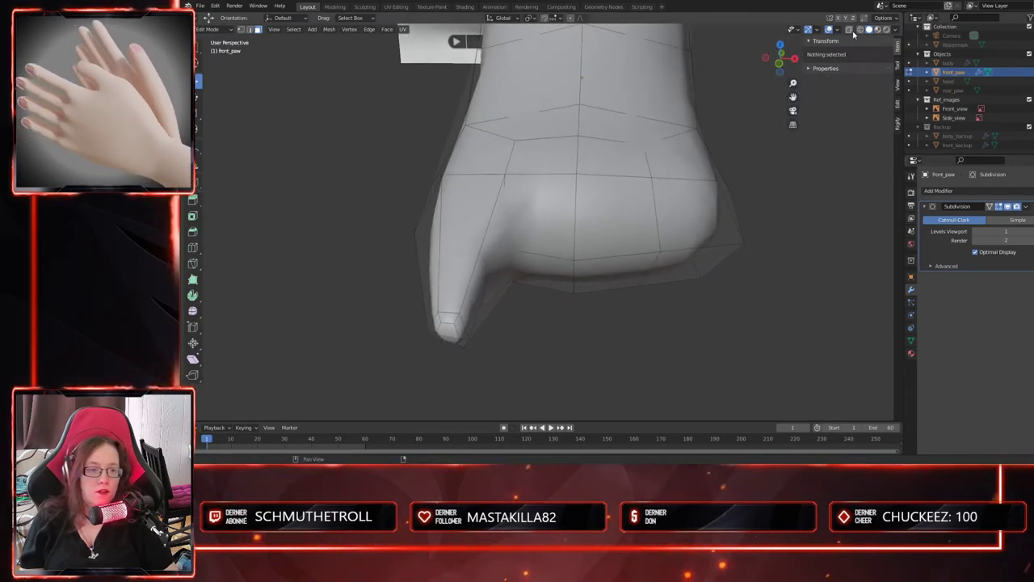
click(565, 222)
shift+click(557, 267)
middle_drag(557, 266, 623, 388)
key(e)
click(566, 240)
key(g)
key(y)
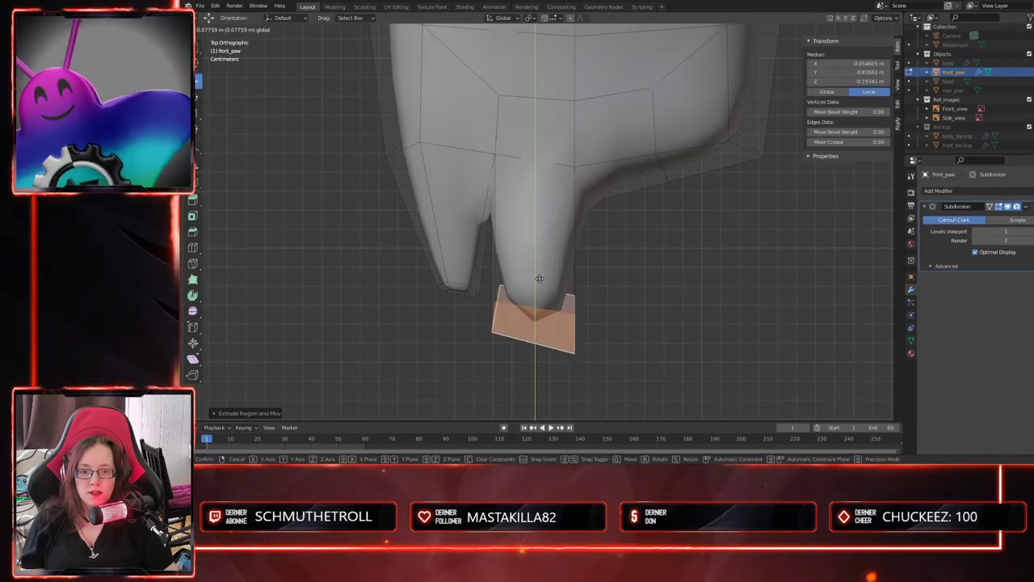
click(539, 278)
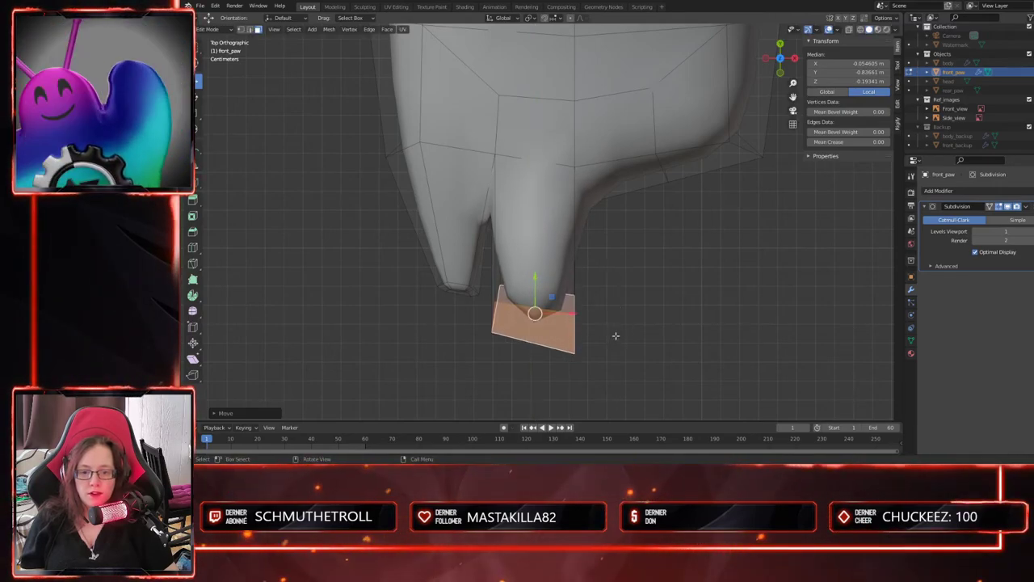
- Spread the second toe end's two middle side vertices outward along X, one in each direction
key(1)
middle_drag(613, 333, 615, 223)
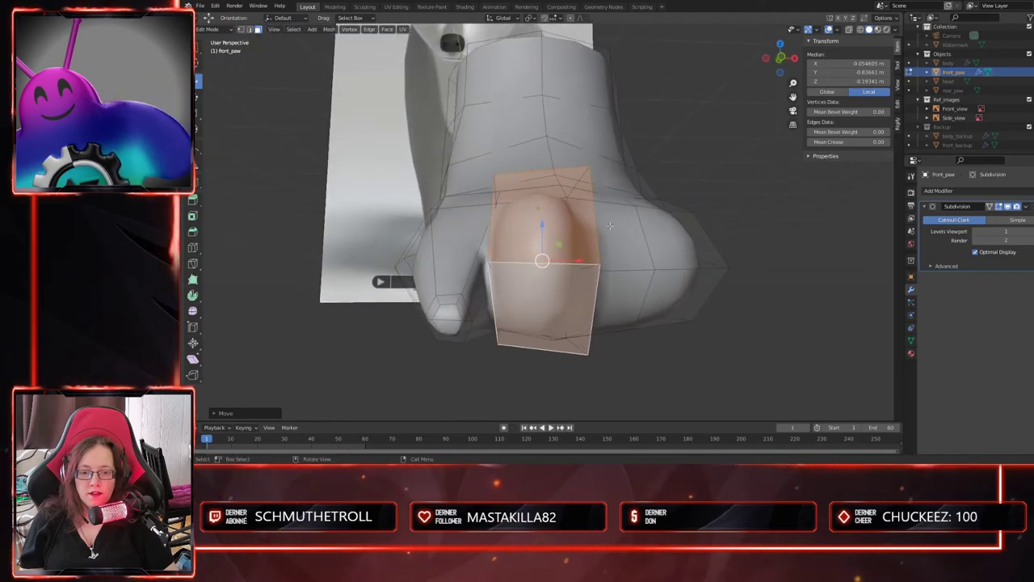
key(1)
click(488, 262)
shift+click(601, 265)
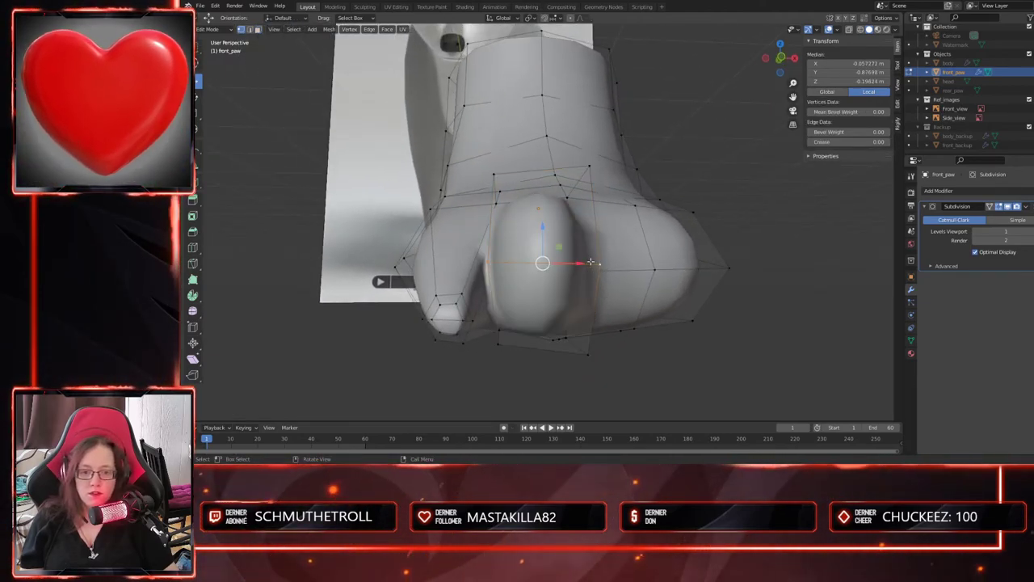
click(597, 266)
key(g)
key(x)
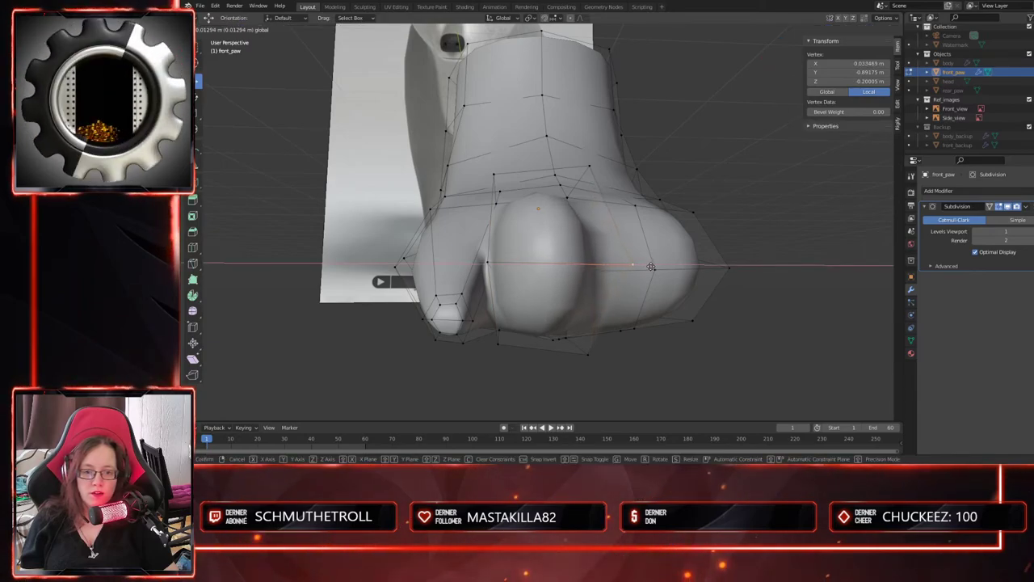
click(651, 267)
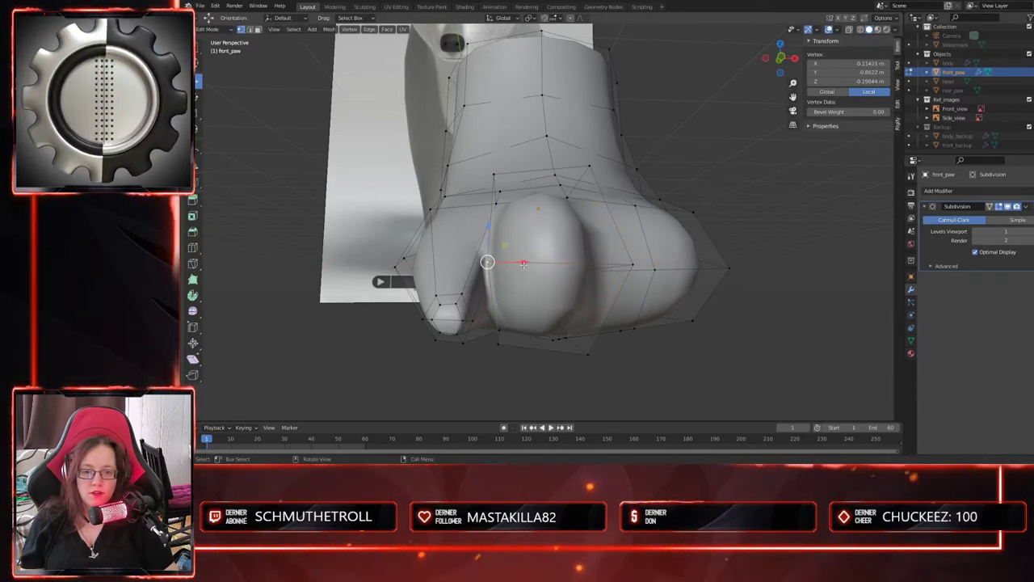
key(g)
key(x)
click(440, 260)
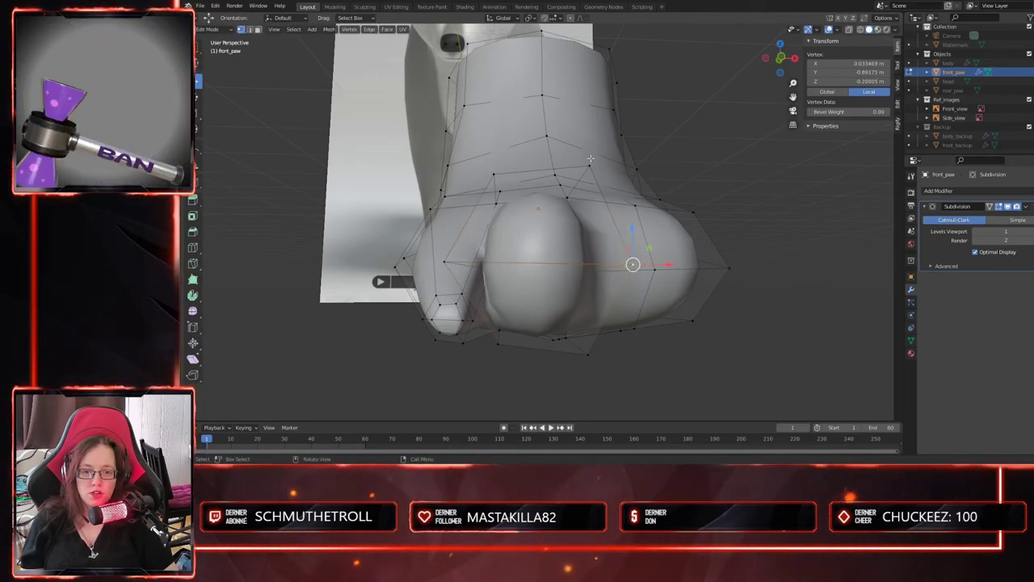
- Lower the second toe end's upper corner vertex along Z to about -0.093 m, level with its neighbouring corner
key(g)
key(z)
click(468, 241)
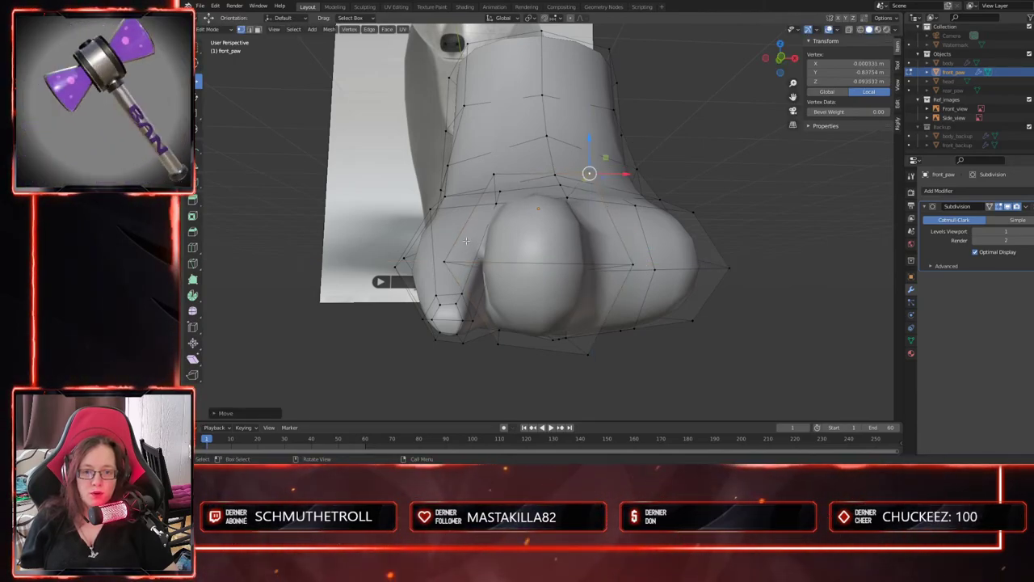
click(494, 174)
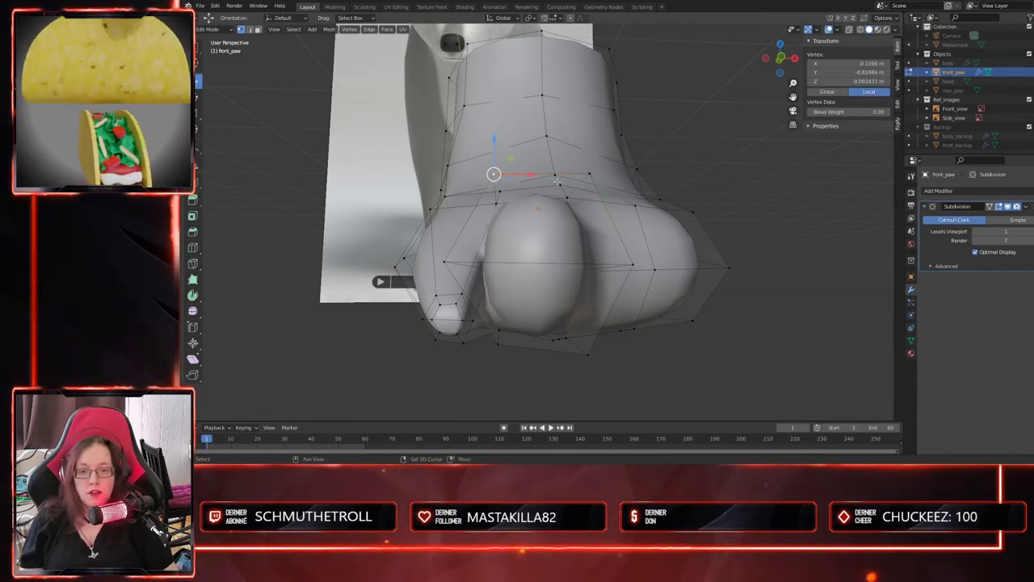
alt+shift+click(588, 172)
alt+shift+click(621, 270)
middle_drag(621, 385, 659, 375)
key(alt+a)
- Select all the vertices around the second toe's front end and scale them down uniformly into a narrow tip
click(522, 187)
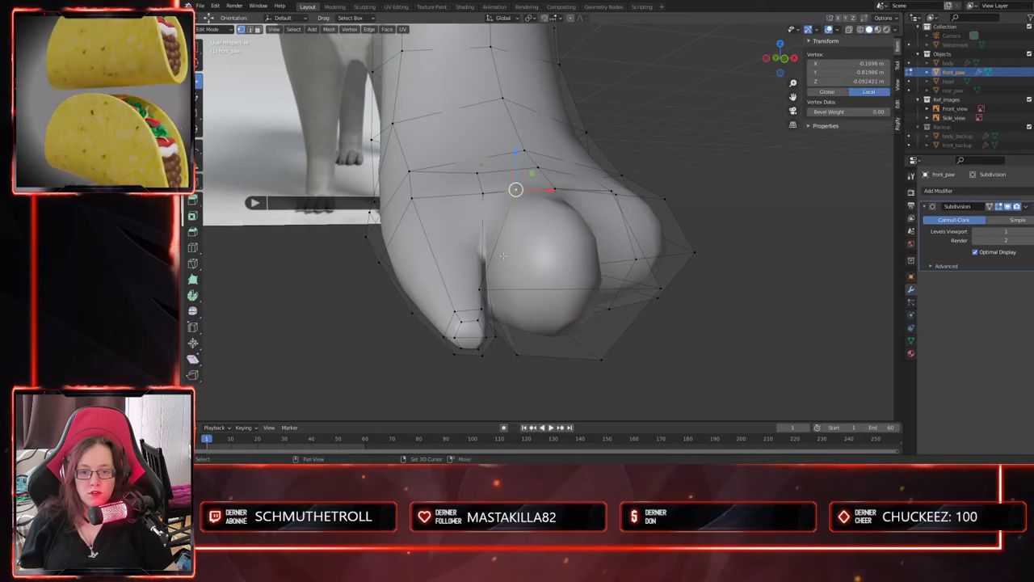
shift+click(480, 288)
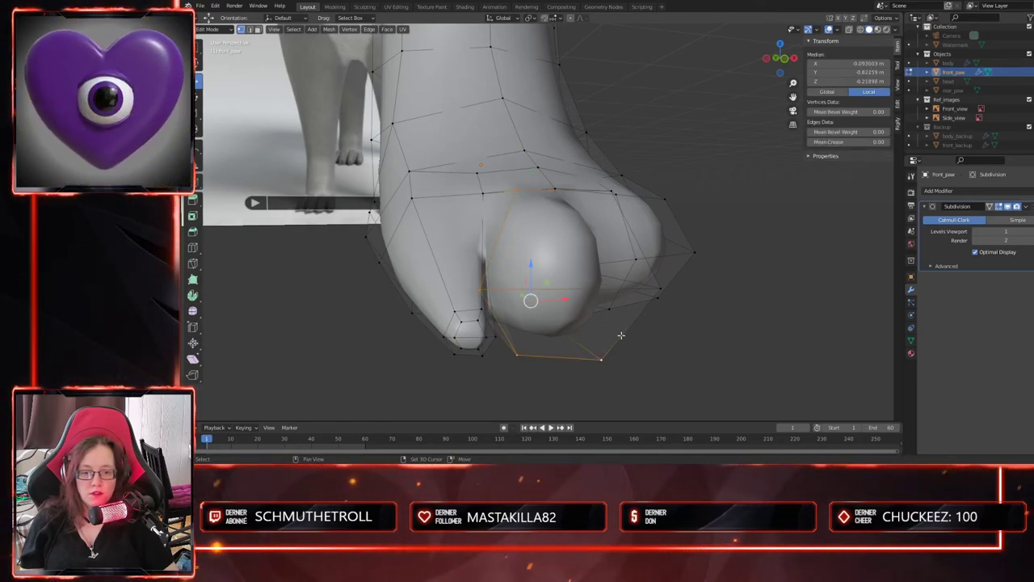
shift+click(660, 286)
middle_drag(672, 269, 655, 282)
shift+click(599, 231)
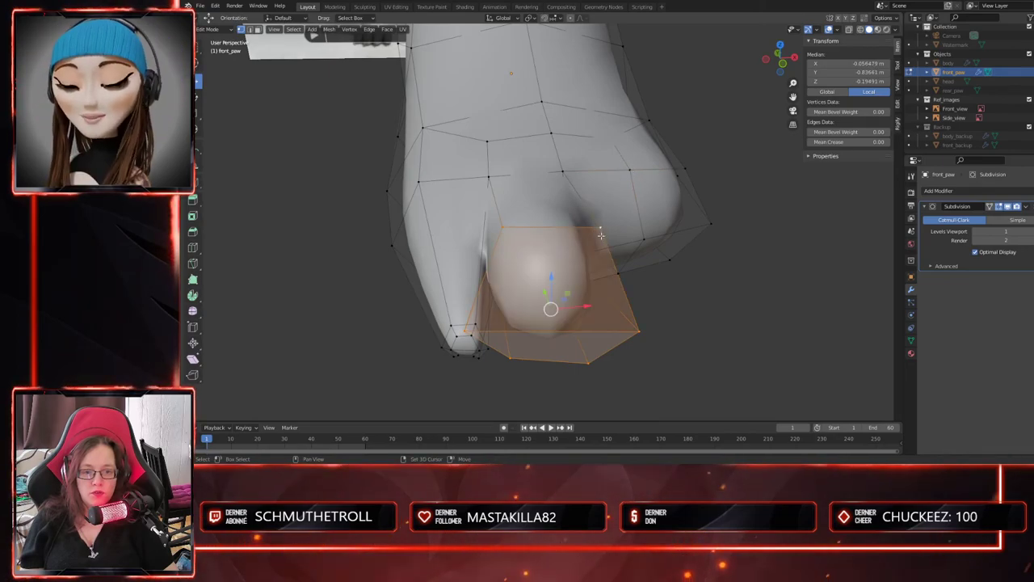
middle_drag(646, 333, 669, 344)
key(s)
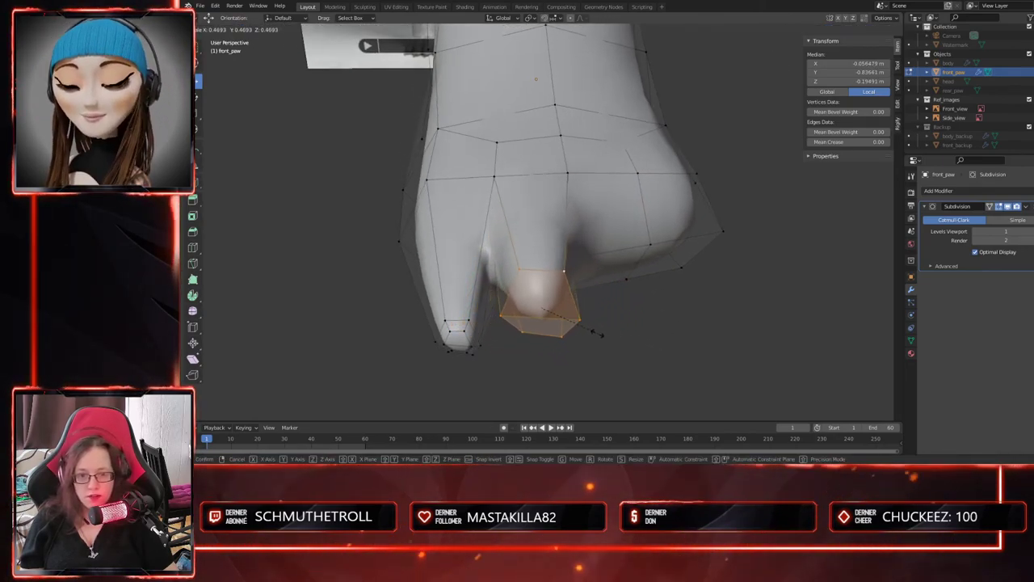
click(555, 329)
- Reposition the second toe's tip to a median of about -0.80 m in Y and -0.285 m in Z, level with the first toe
middle_drag(583, 260, 484, 231)
key(g)
key(z)
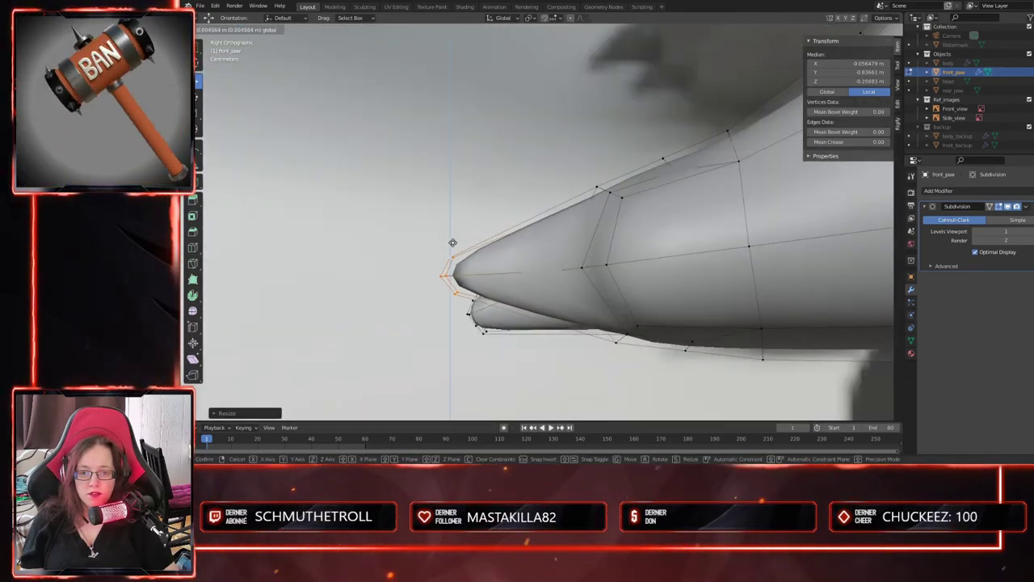
click(487, 322)
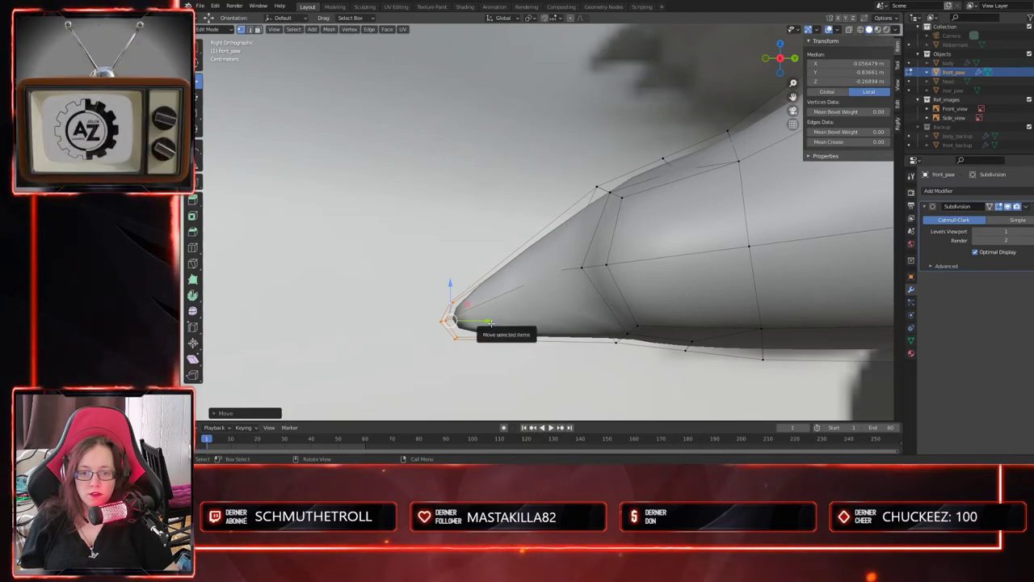
key(g)
key(y)
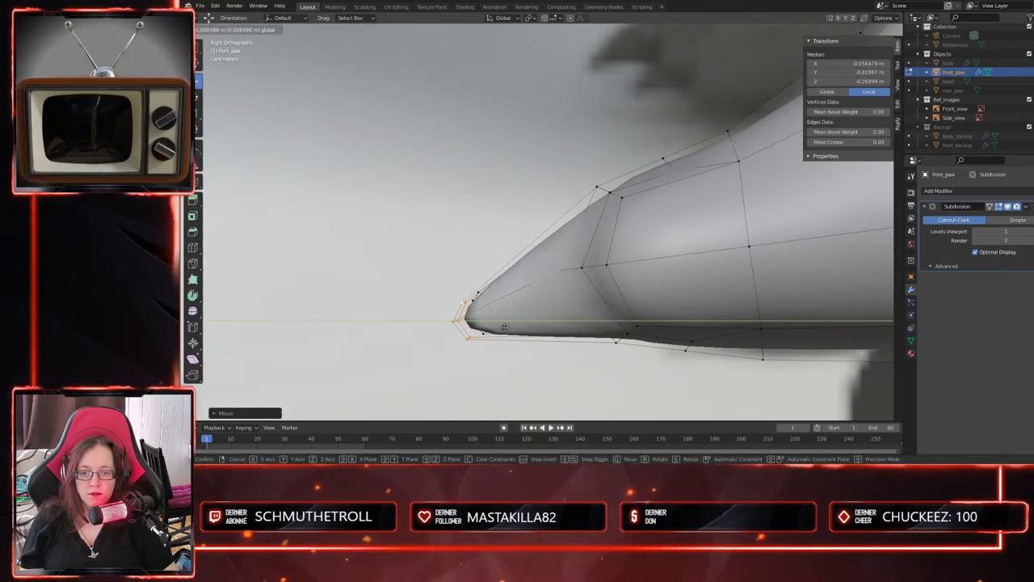
click(519, 329)
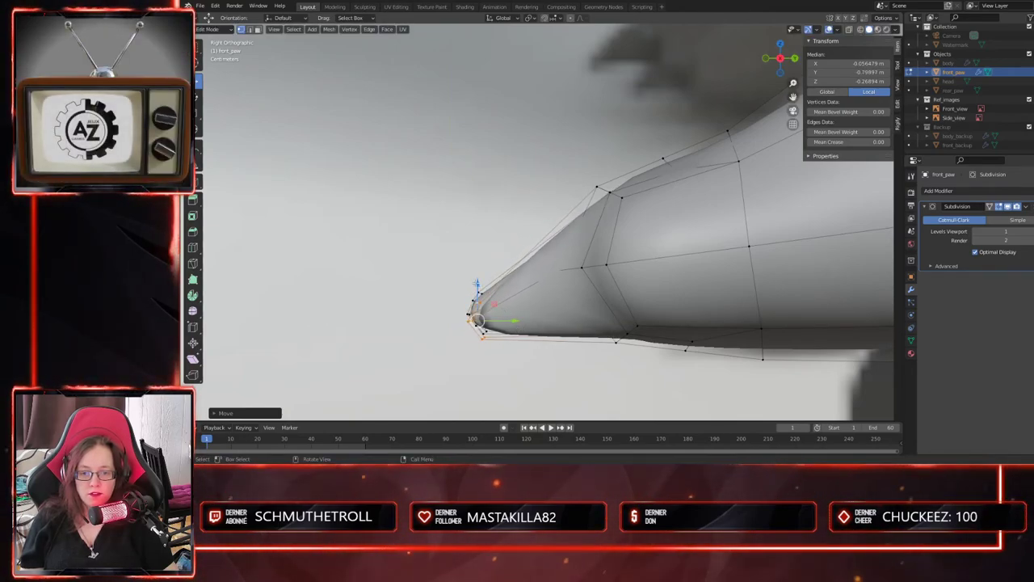
key(g)
key(z)
click(477, 278)
- Extrude the second toe's tip faces forward along Y by about 0.008 m and scale them down to round off the tip
middle_drag(477, 278, 520, 340)
key(g)
key(z)
key(z)
click(508, 342)
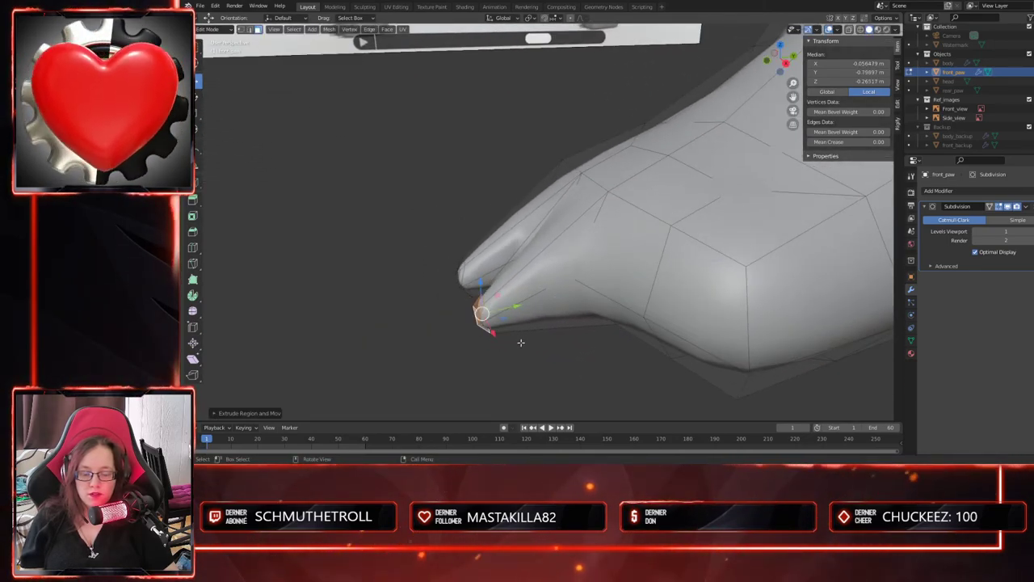
key(s)
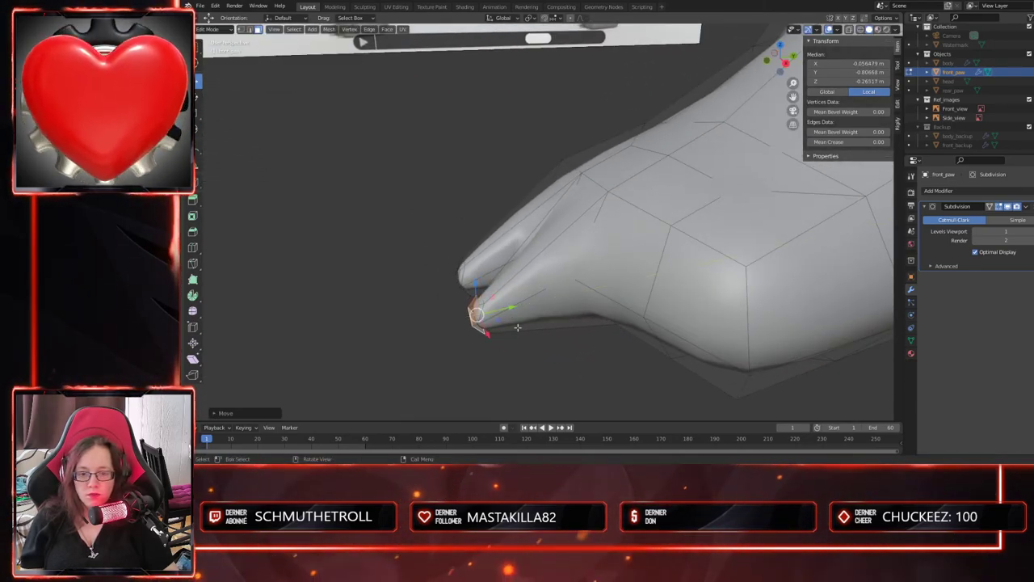
click(509, 333)
- Grow the selection around the second toe's tip and move it forward along Y to a median of about -0.815 m
middle_drag(505, 331, 519, 286)
key(ctrl+KP_Add)
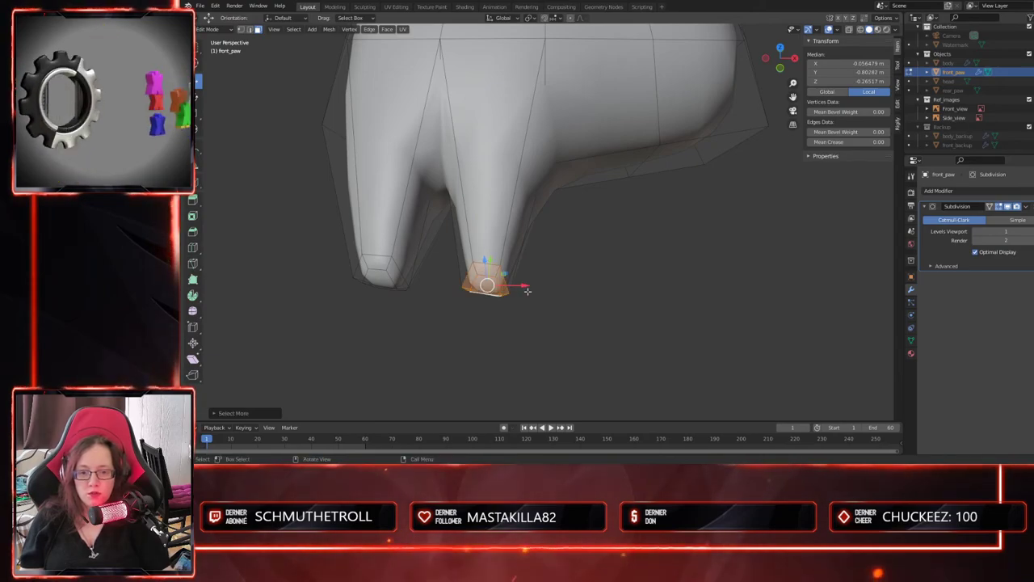
middle_drag(527, 291, 498, 252)
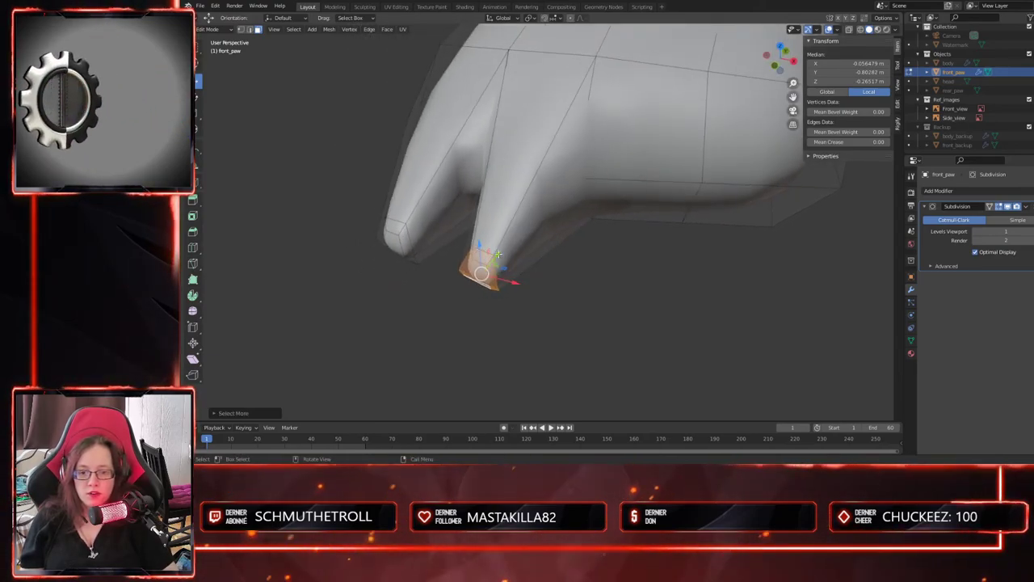
key(g)
click(551, 348)
middle_drag(551, 348, 309, 222)
key(Tab)
key(Tab)
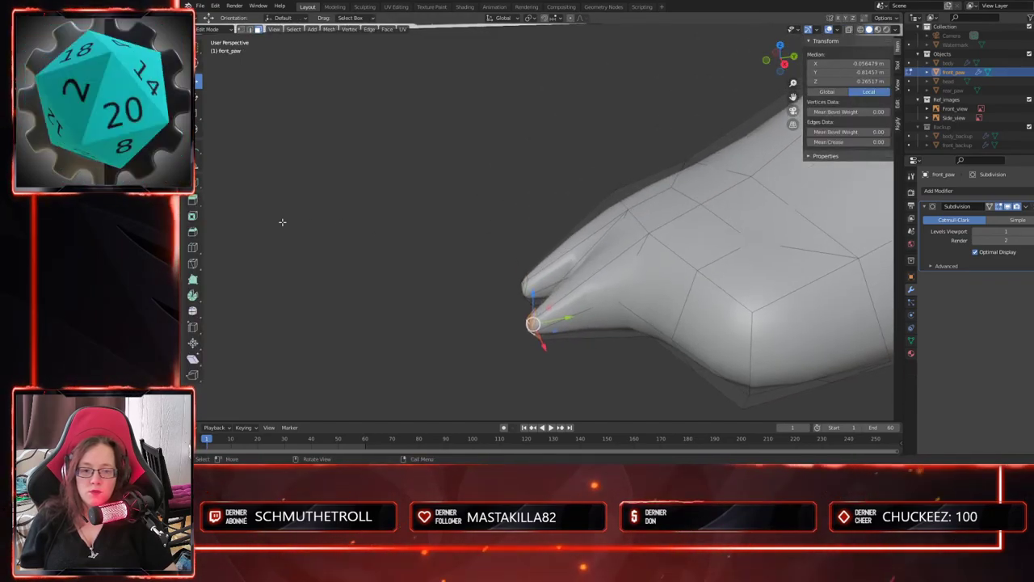
- Add a loop cut around the second toe and slide it back toward the toe's base
click(192, 248)
click(601, 270)
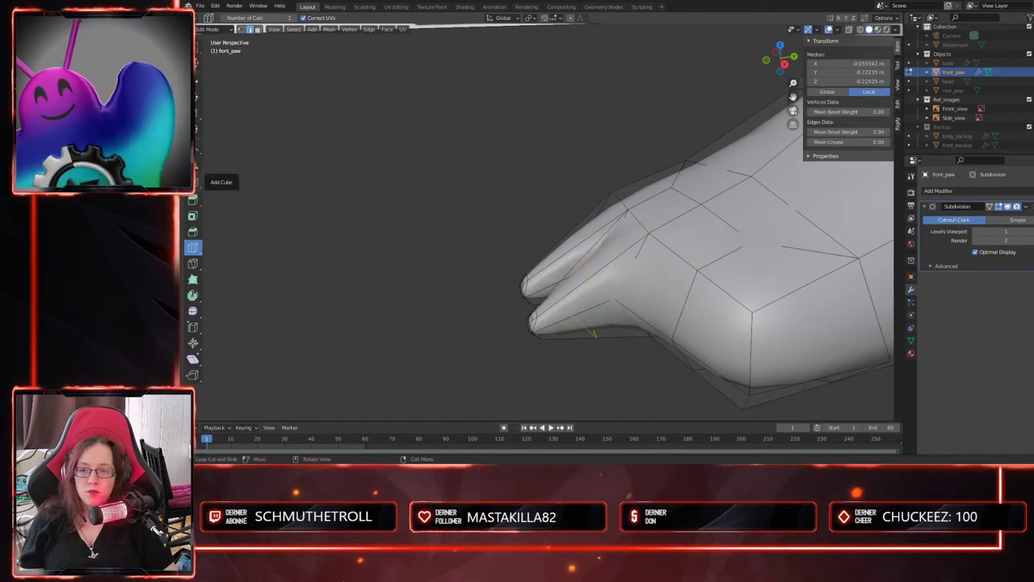
drag(599, 278, 612, 271)
click(197, 81)
- Flatten the second toe's new edge loop along Y so it stands vertical in the side view
middle_drag(525, 288, 651, 330)
key(s)
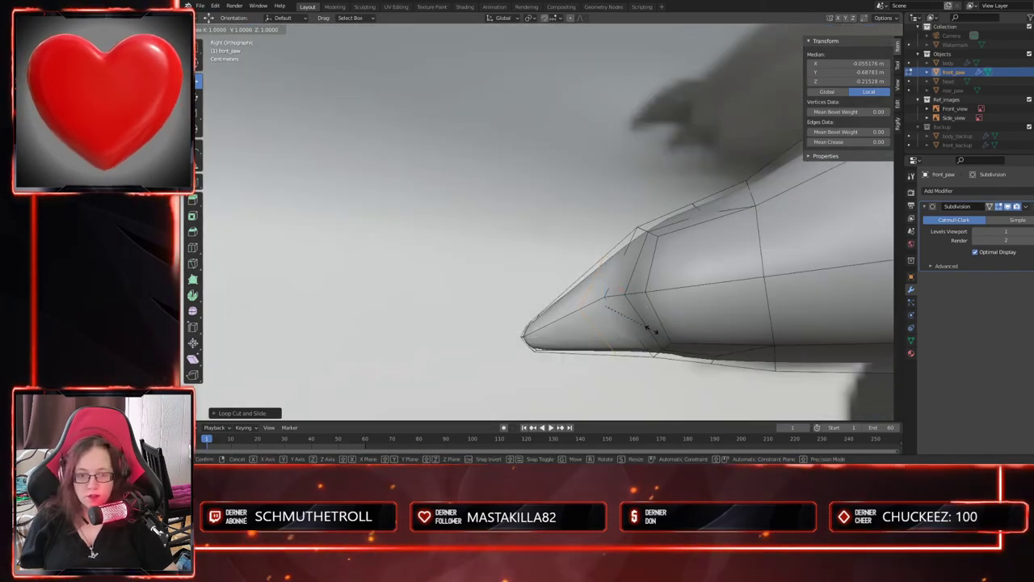
click(651, 329)
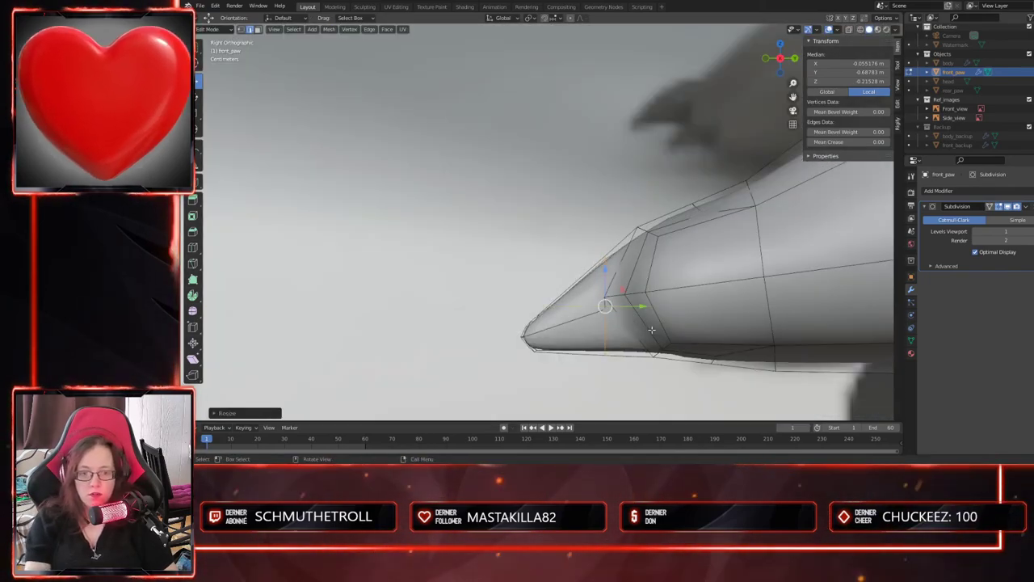
- Enlarge the second toe's new loop slightly and reposition its median to about -0.705 m in Y and -0.212 m in Z
middle_drag(629, 312, 641, 363)
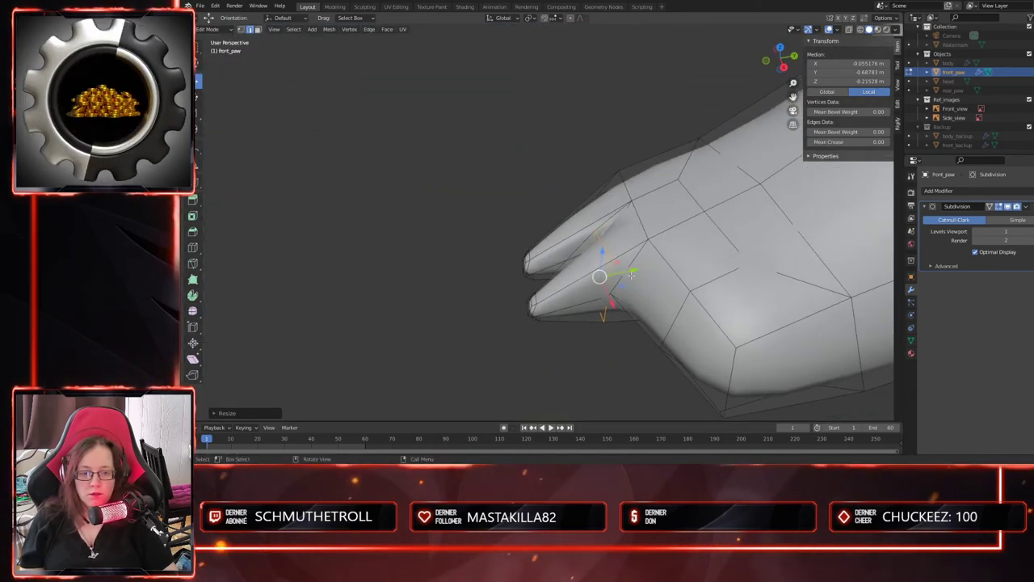
key(g)
click(619, 272)
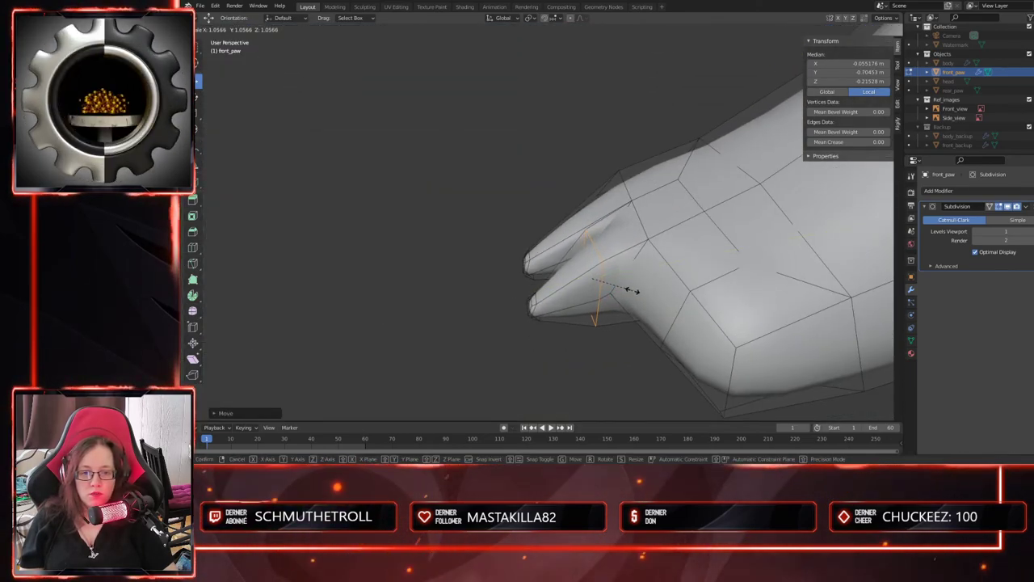
middle_drag(606, 296, 604, 320)
key(KP_3)
drag(595, 272, 596, 266)
middle_drag(594, 310, 538, 355)
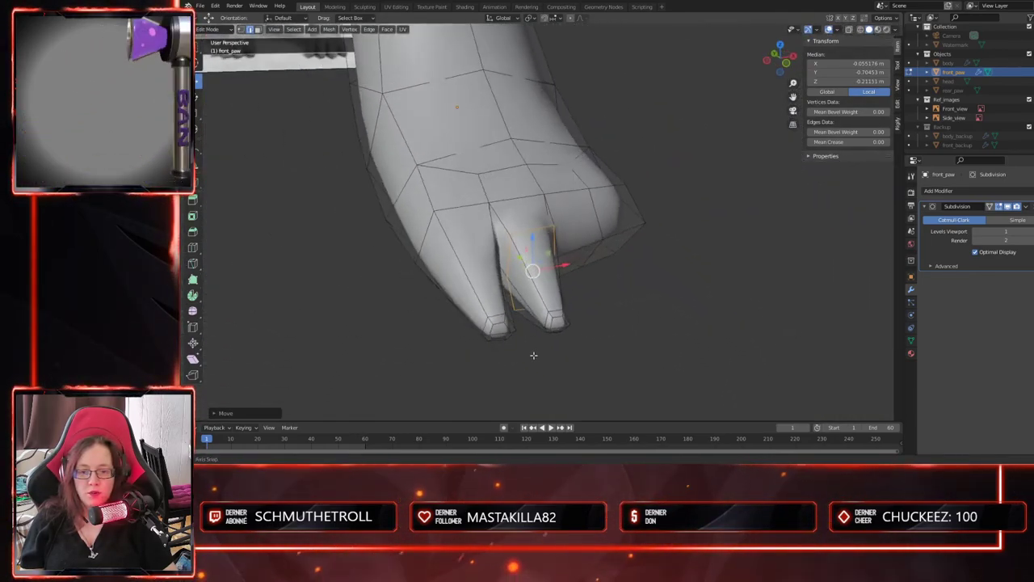
- Return to Object Mode and unhide the body to view the front paw in place on the leg
key(Tab)
middle_drag(687, 342, 579, 321)
scroll(647, 323, down, 3)
middle_drag(647, 322, 606, 331)
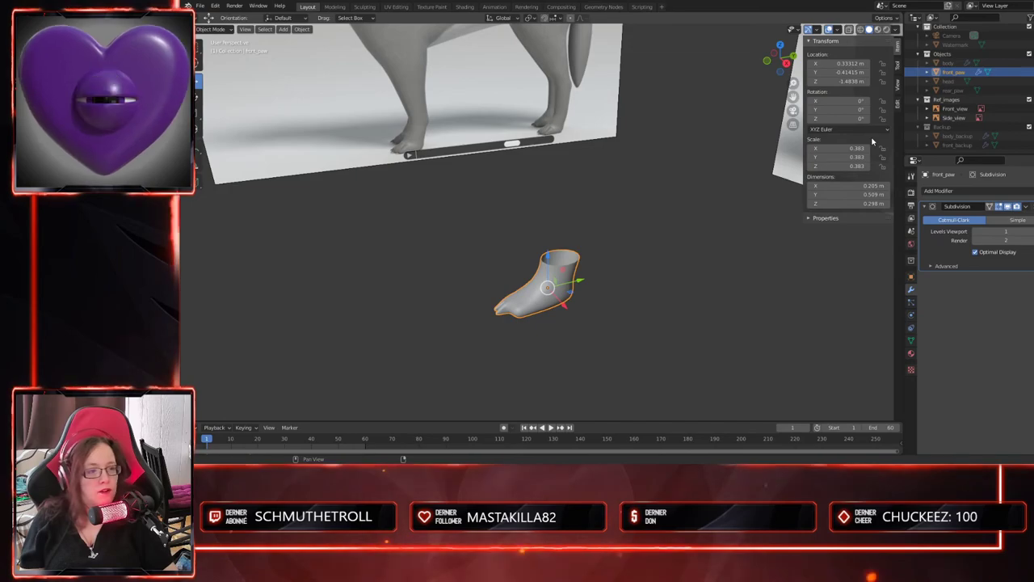
click(1032, 63)
middle_drag(666, 271, 599, 306)
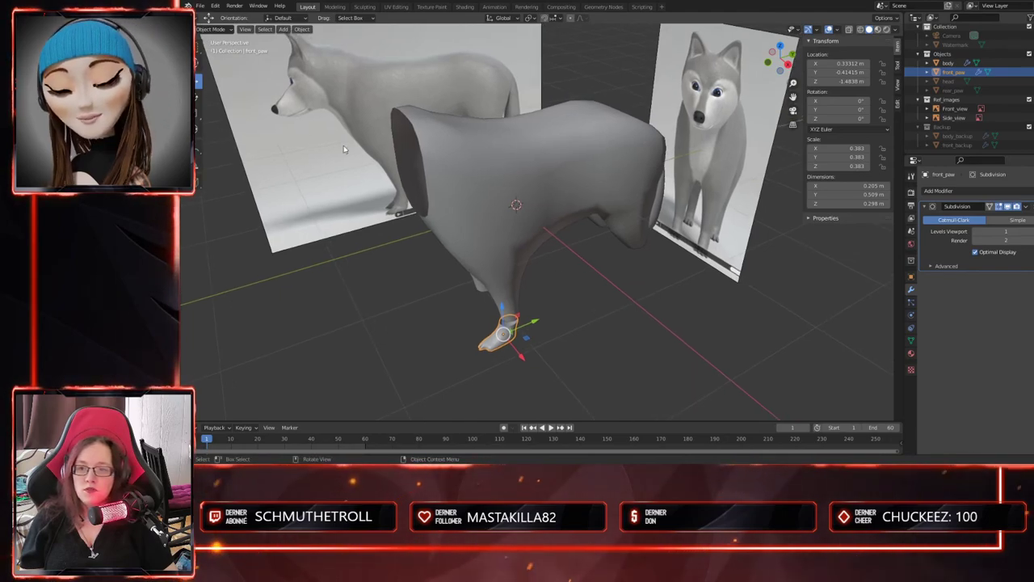
- Deselect the front paw and save the file
click(585, 308)
key(ctrl+s)
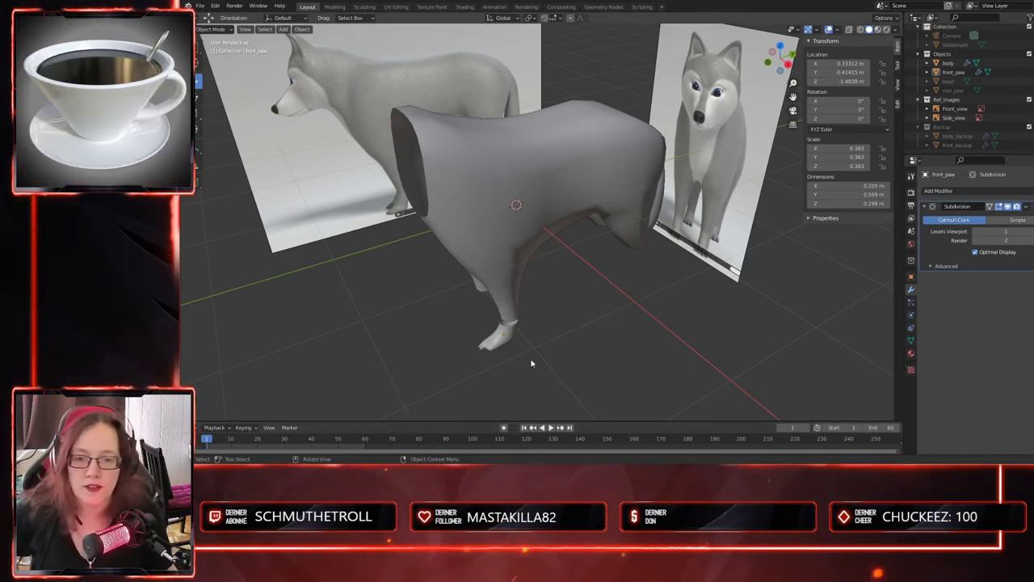
middle_drag(531, 364, 517, 365)
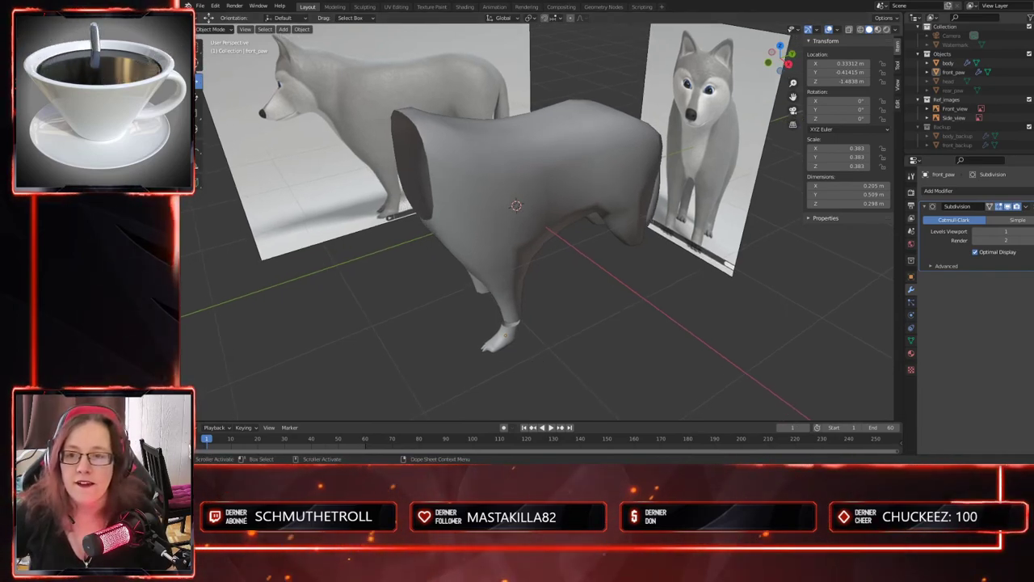